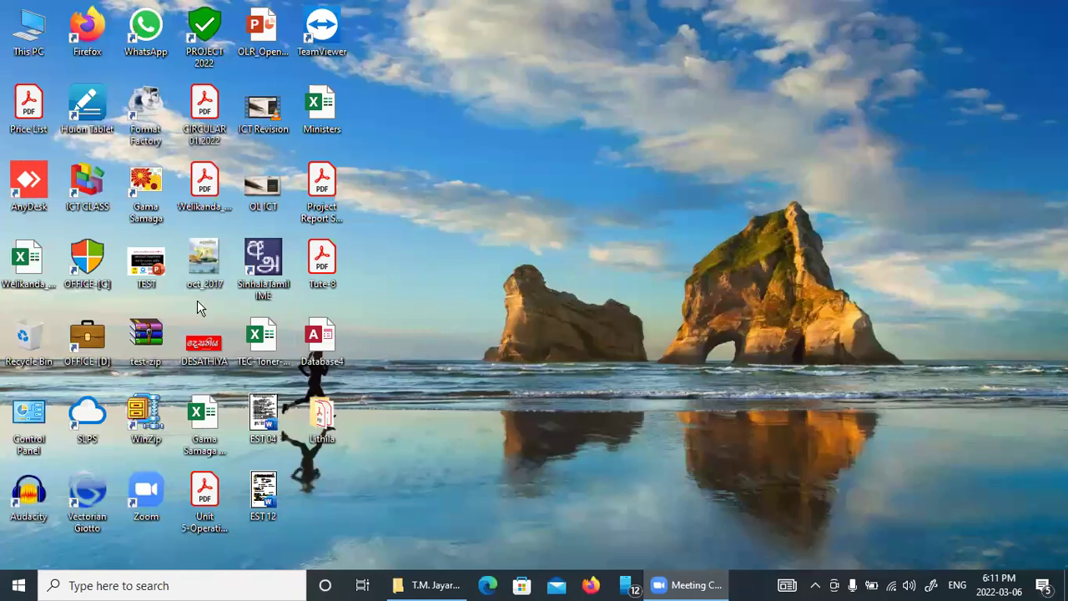
Search Windows for 'acc' to bring up Microsoft Access.
left_click(100, 582)
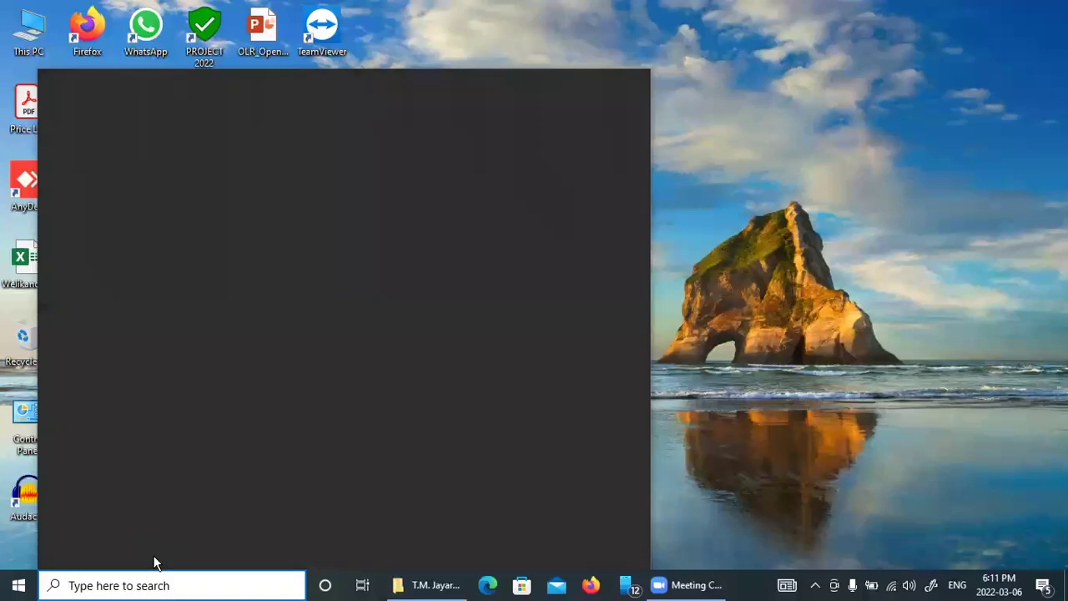
type("acc")
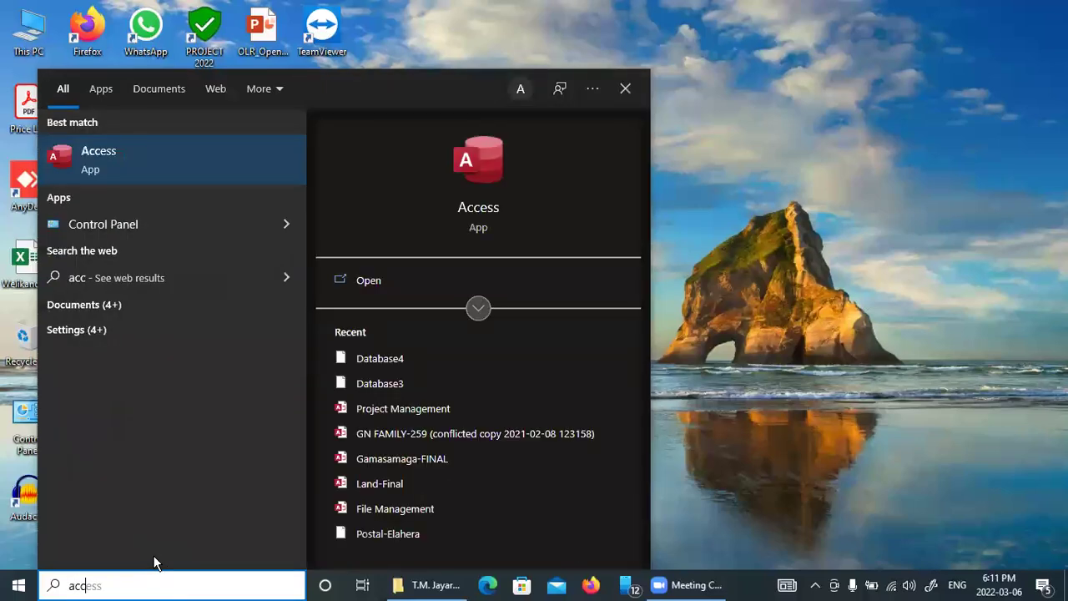
Launch Microsoft Access from the best-match search result.
left_click(68, 152)
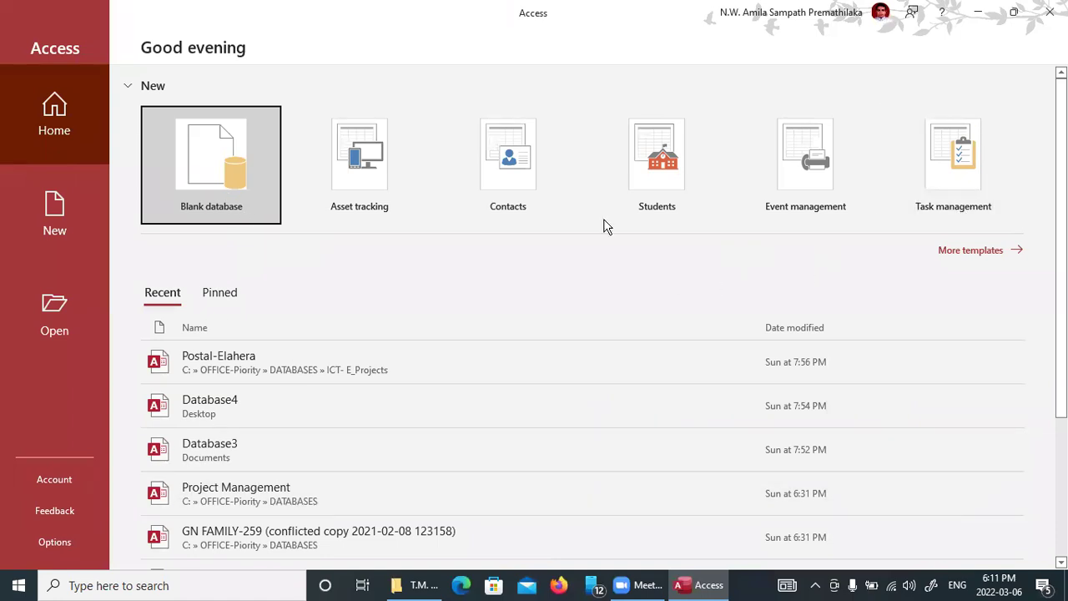
Set up a blank database named MyFirstDatabase.accdb, saved on the Desktop.
left_click(183, 158)
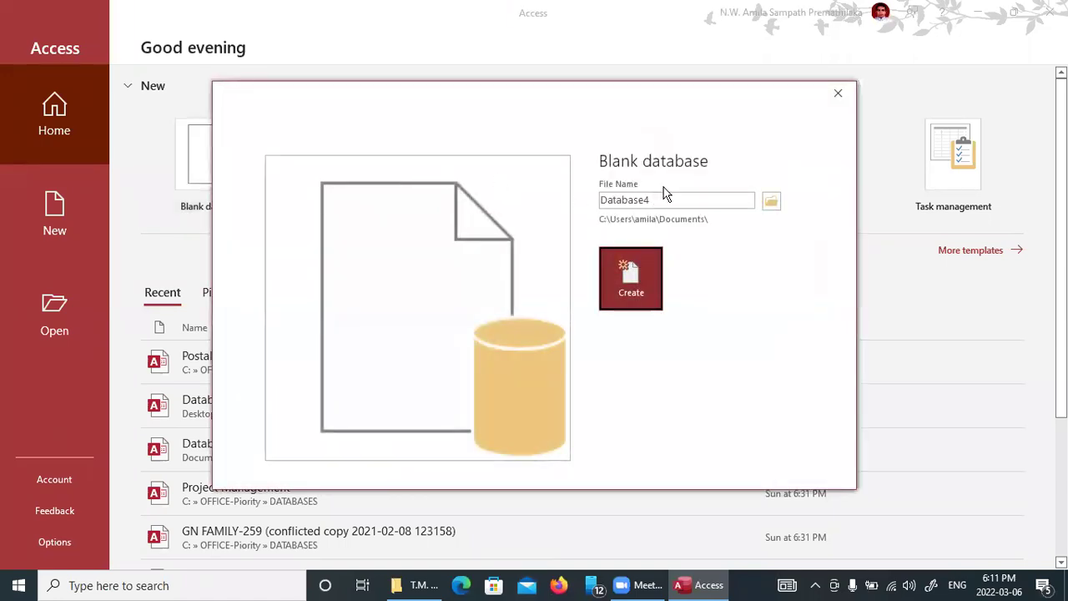
left_click(775, 204)
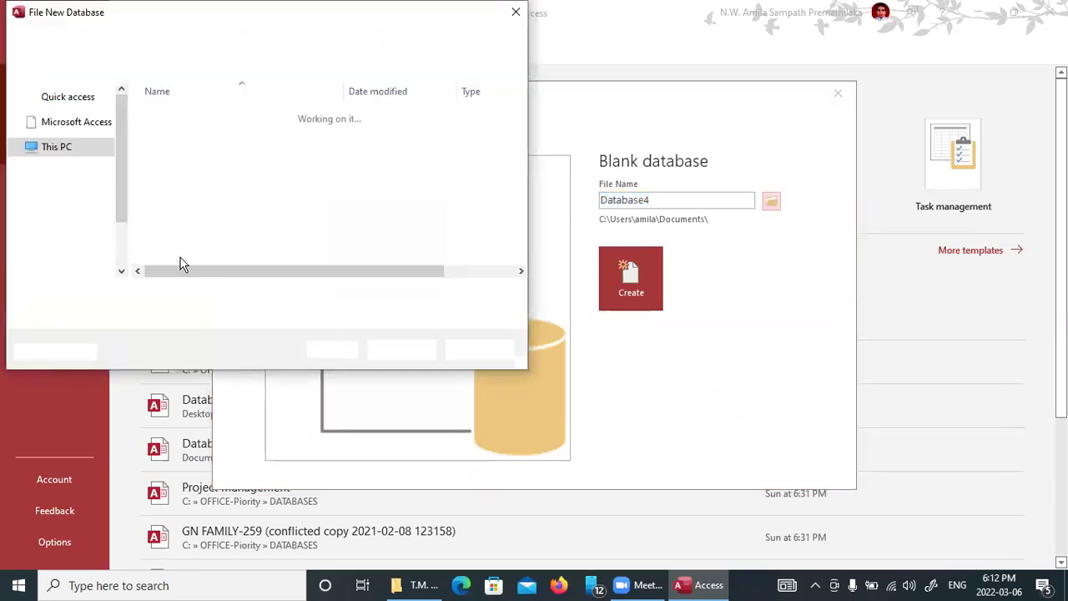
left_click(66, 135)
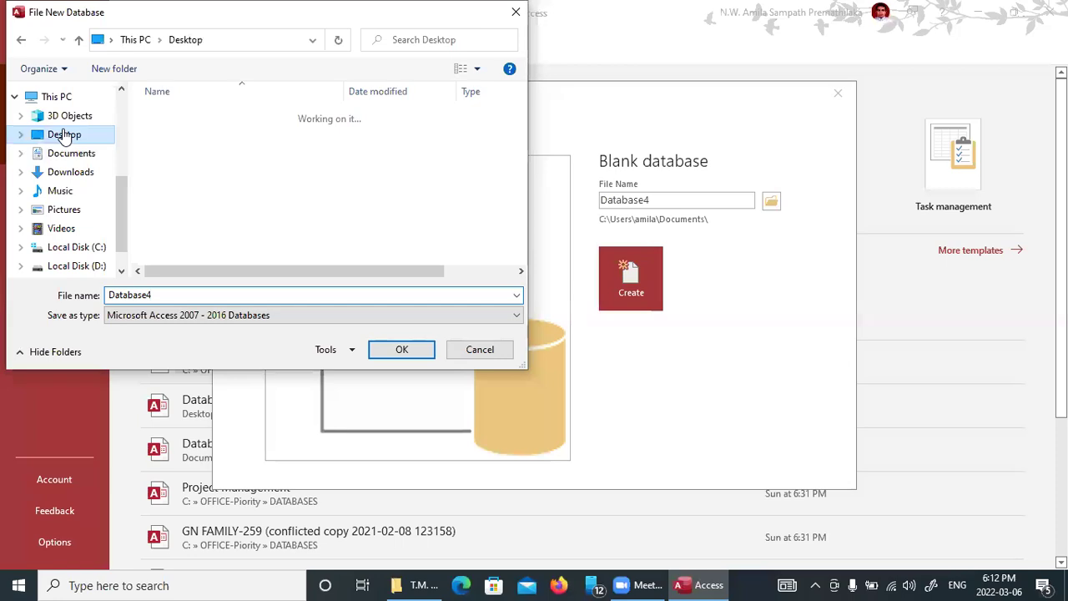
double_click(155, 292)
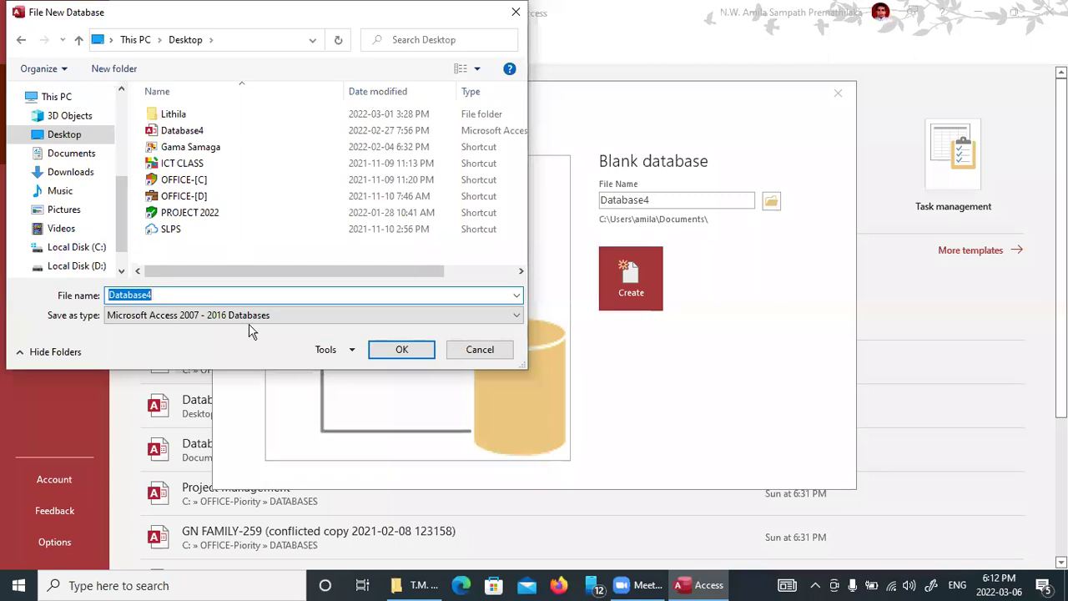
type("My")
type("FirstDatabase")
left_click(380, 350)
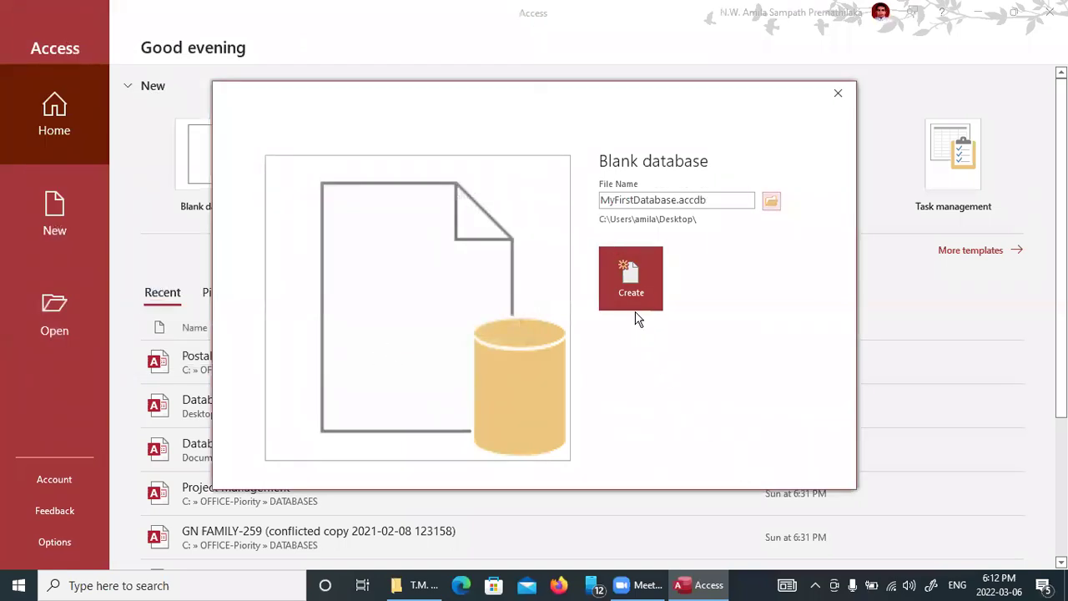
Create the MyFirstDatabase database and close its default Table1.
left_click(635, 288)
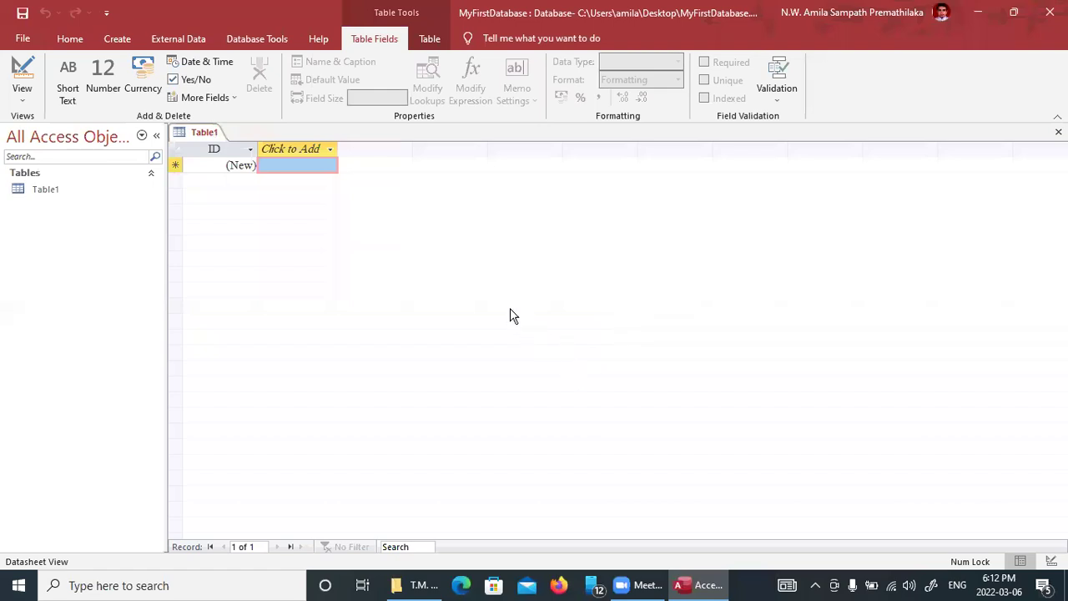
right_click(201, 136)
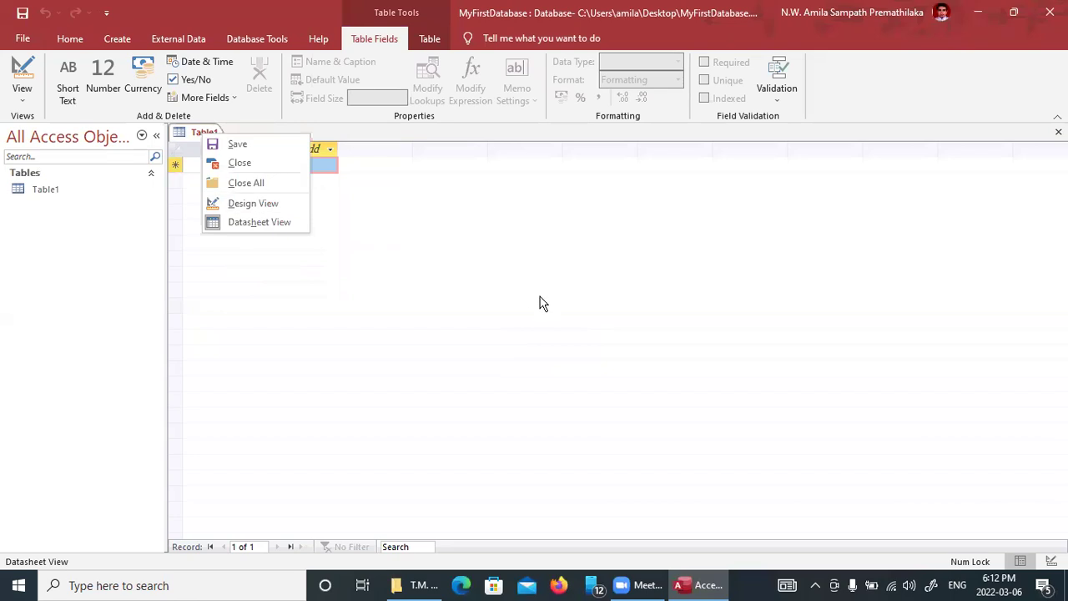
left_click(460, 276)
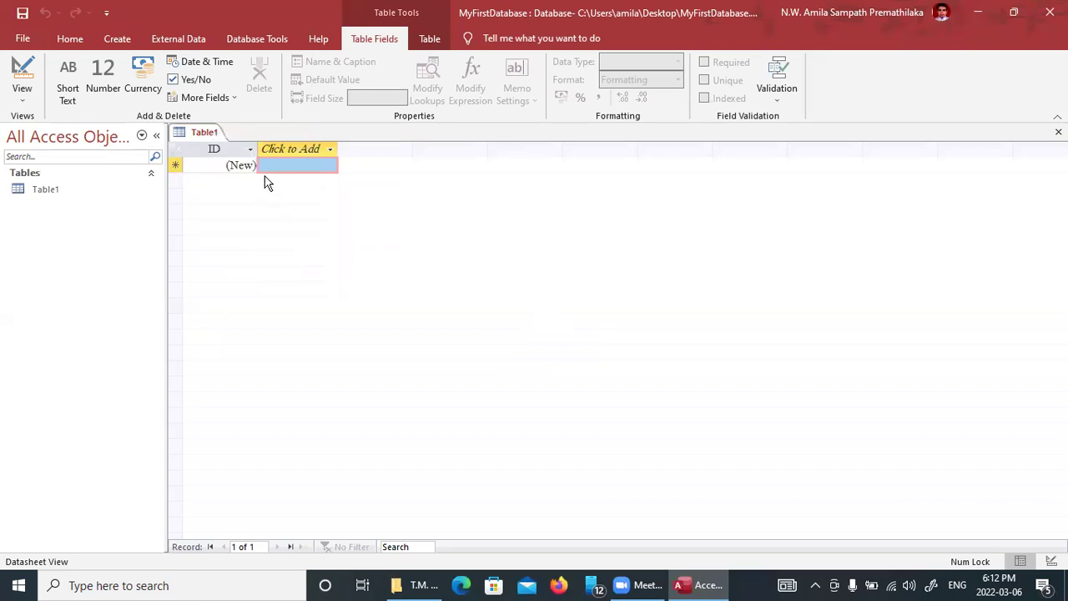
right_click(205, 135)
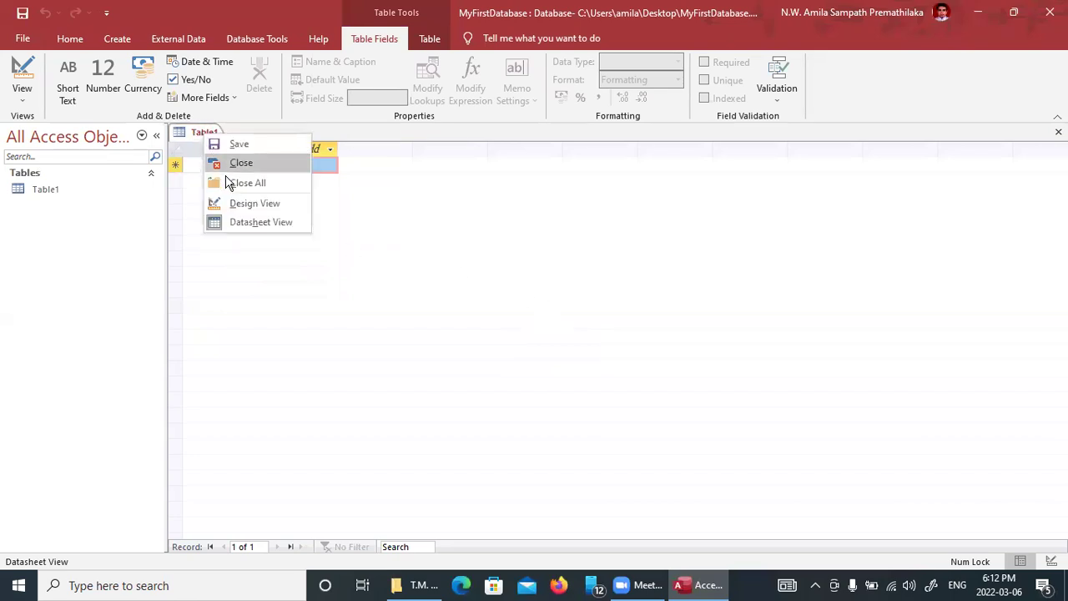
left_click(230, 165)
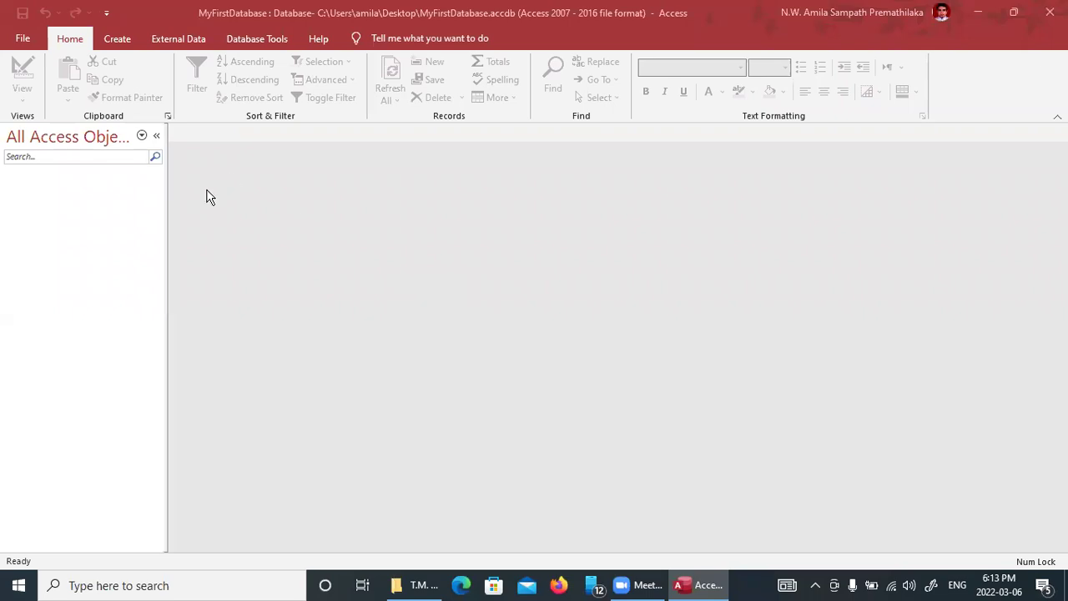
Start a new table in Table Design view from the Create tab.
left_click(121, 39)
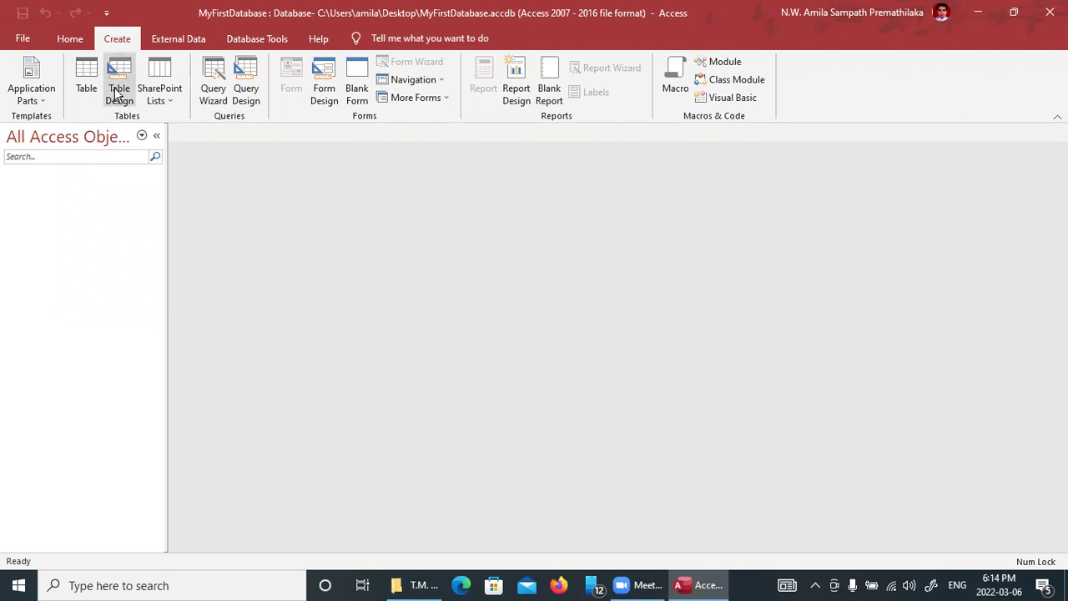
left_click(119, 90)
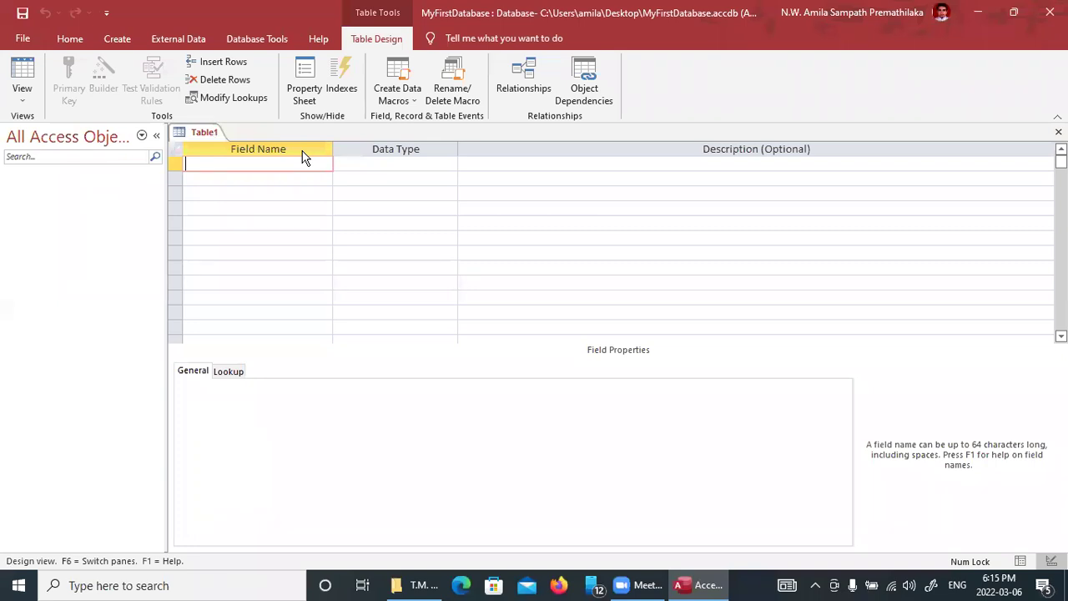
Add Index_No and Stu_Name as Short Text fields.
type("Index")
type("_No")
key("Tab")
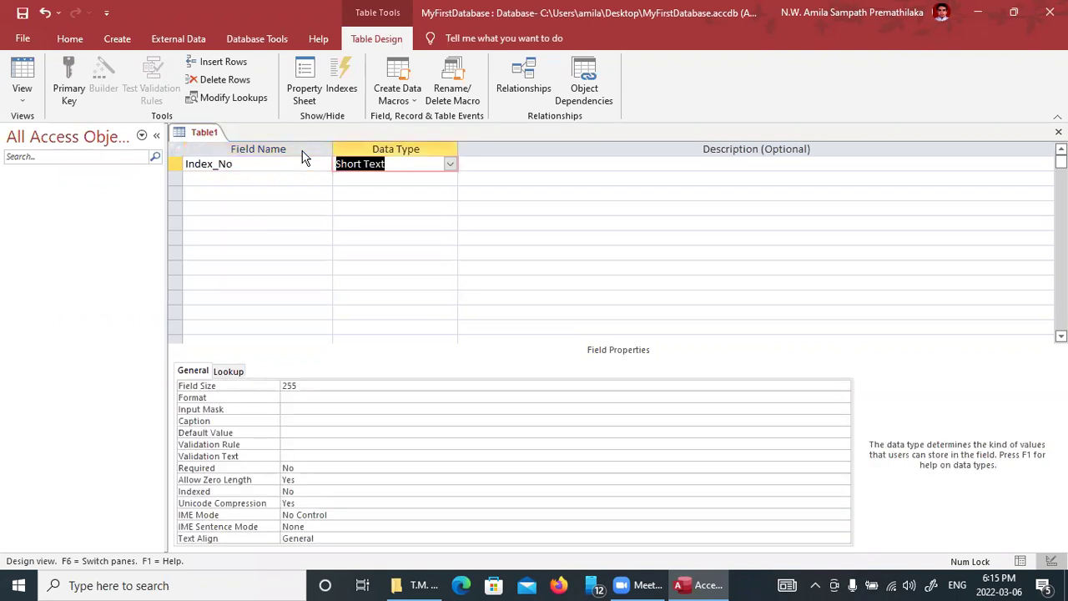
left_click(450, 163)
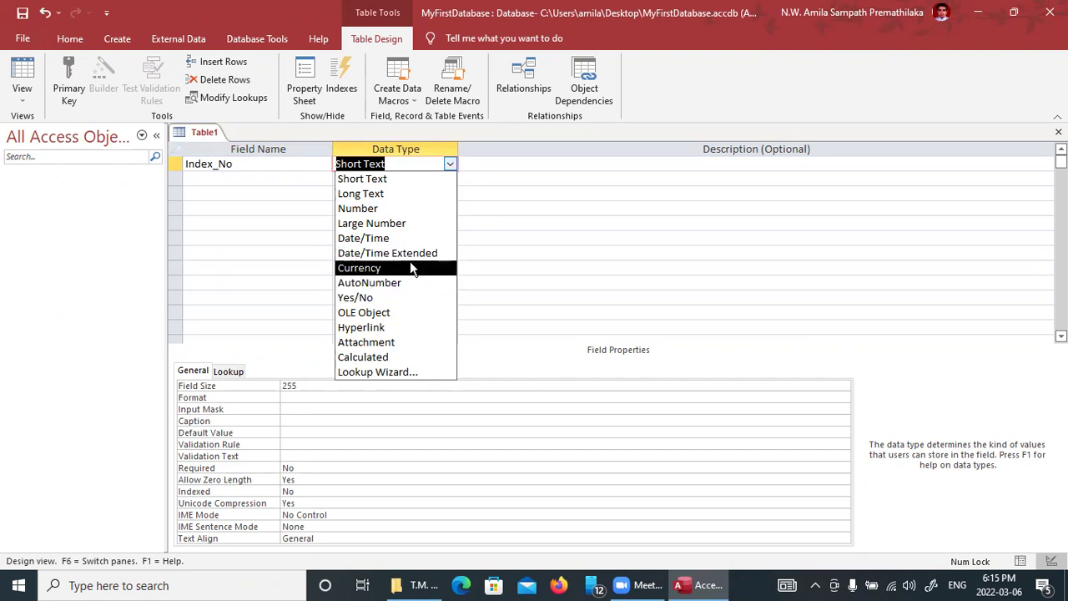
left_click(392, 179)
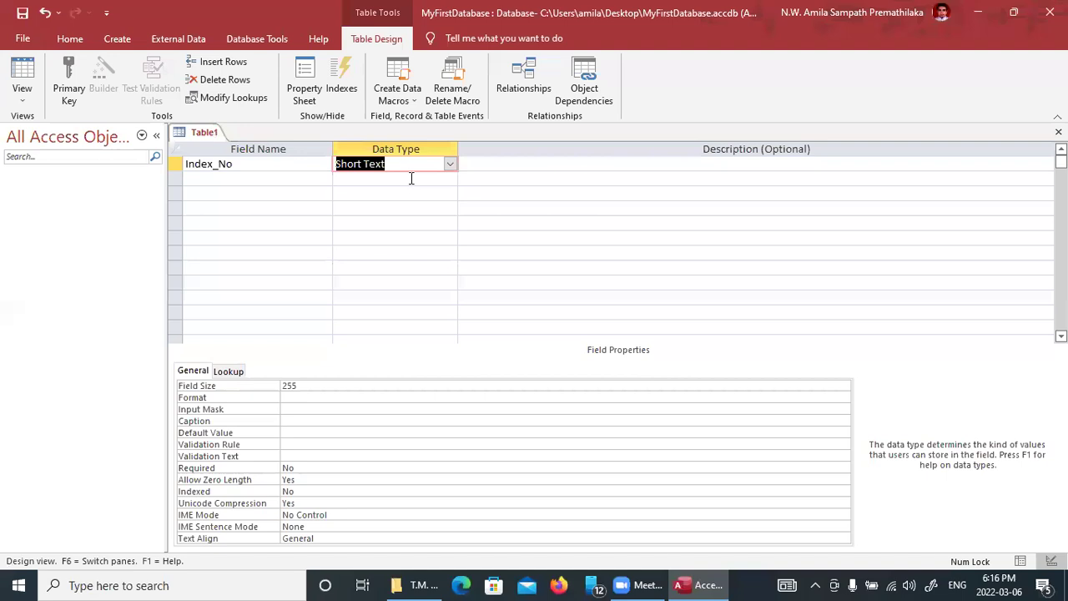
left_click(249, 180)
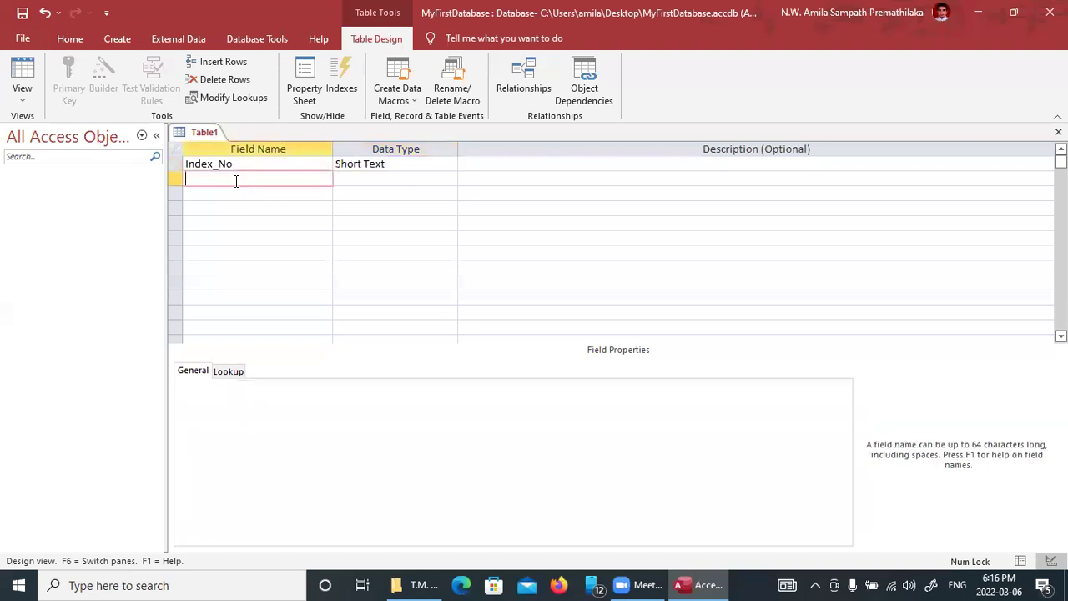
type("Stu_")
type("Name")
key("Tab")
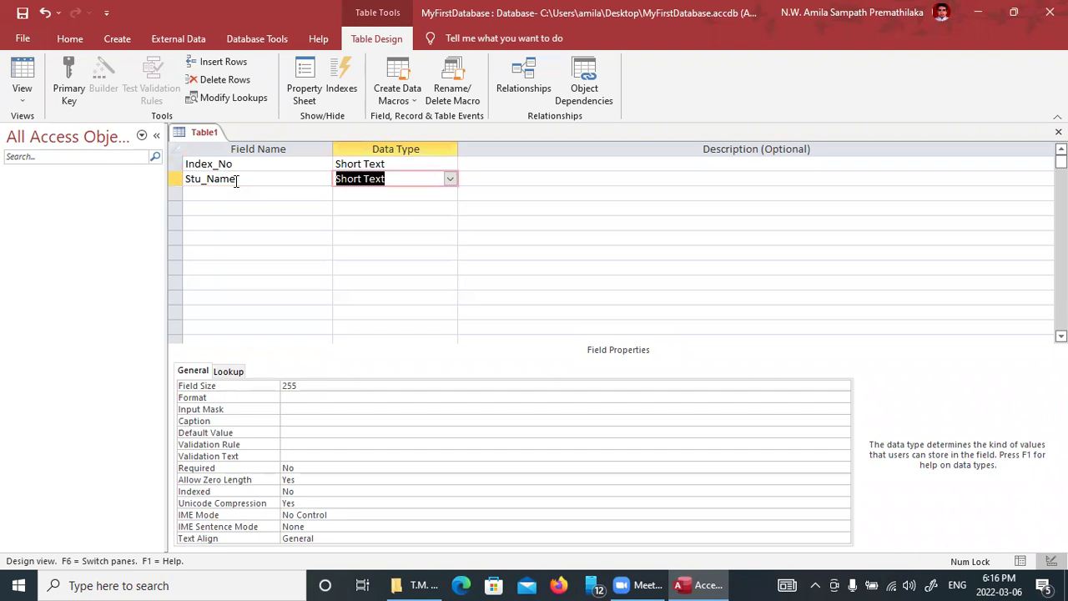
key("Tab")
Add a DOB field with the Date/Time data type.
key("Tab")
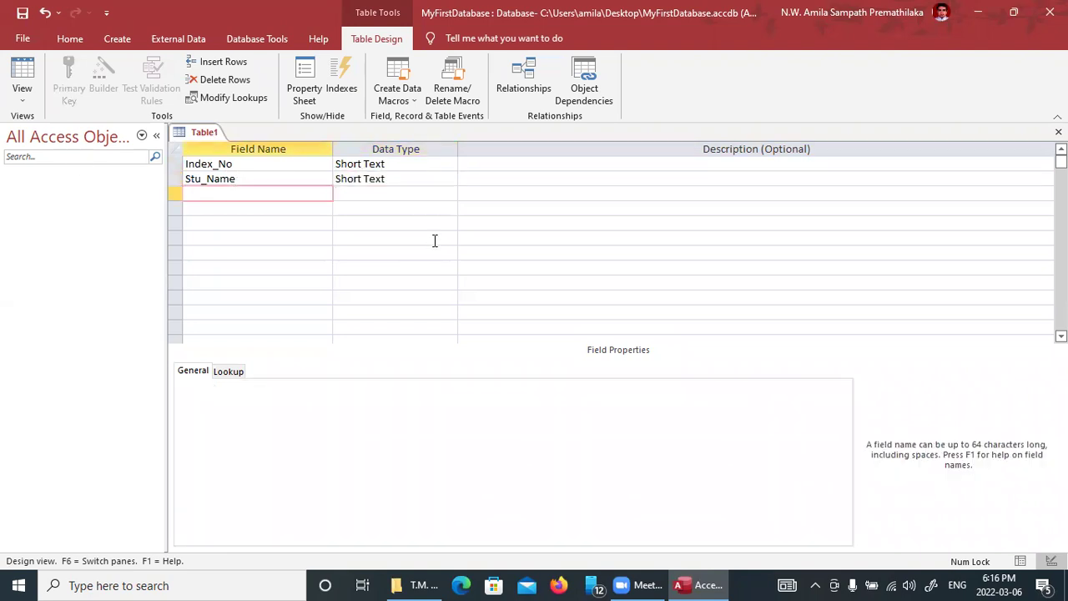
type("B")
type("i")
key("BackSpace")
key("BackSpace")
type("DOB")
key("Tab")
type("d")
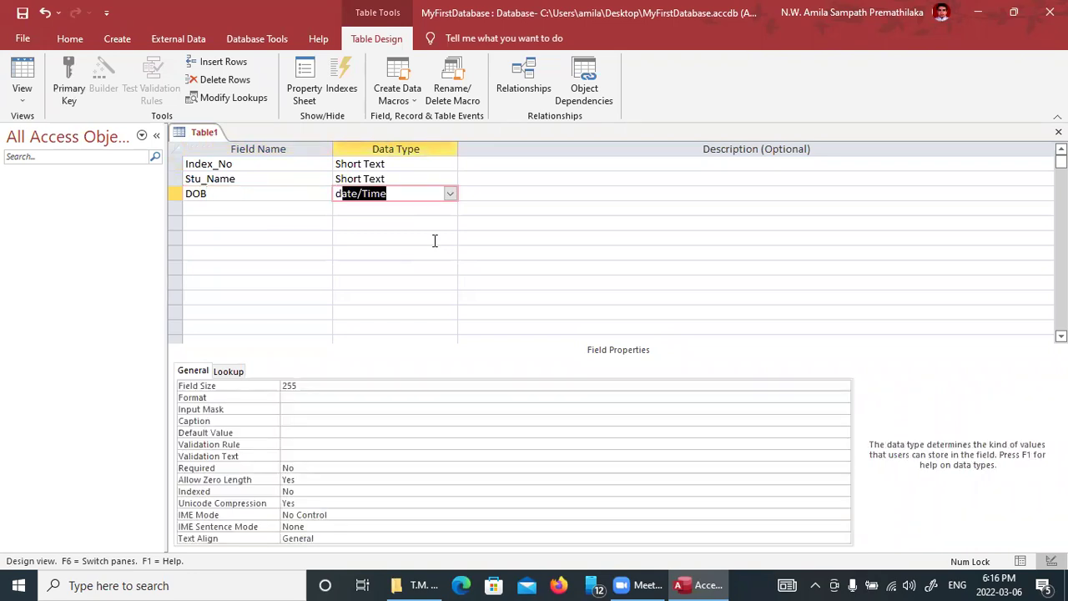
key("Tab")
Add Mothers Name, Fathers Name and Address as Short Text fields, reselecting the Index_No row.
key("Tab")
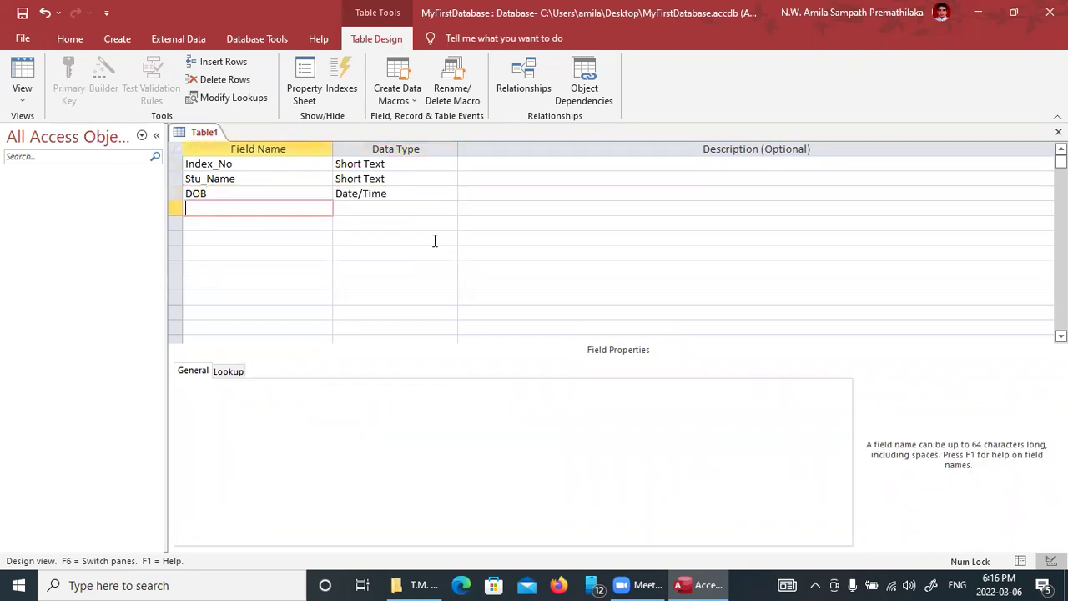
type("Mothers")
type(" Name")
key("Tab")
key("Tab")
key("Tab")
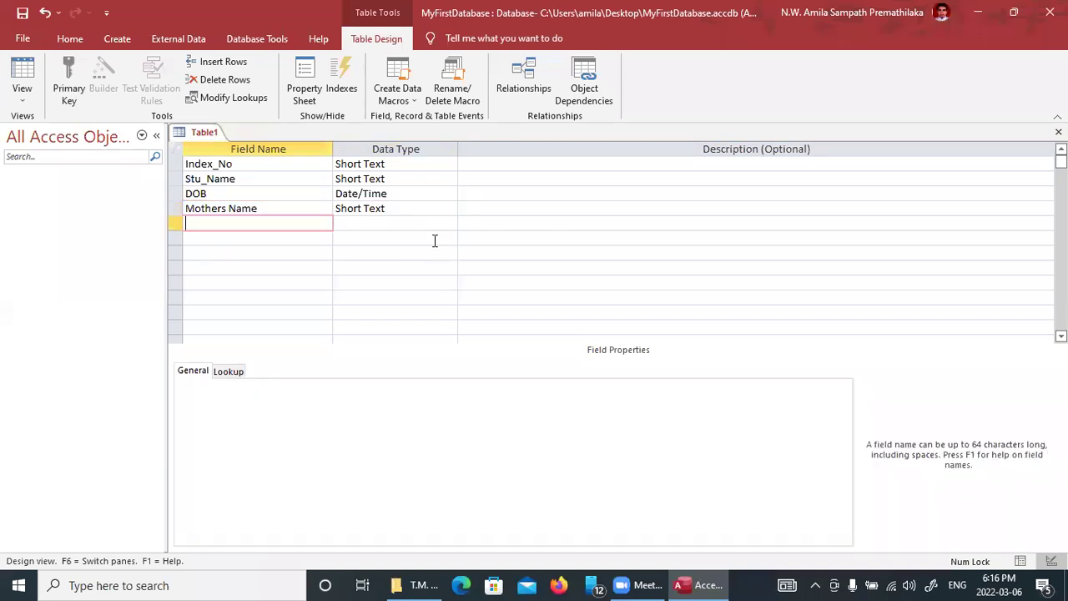
type("Fathers Nam")
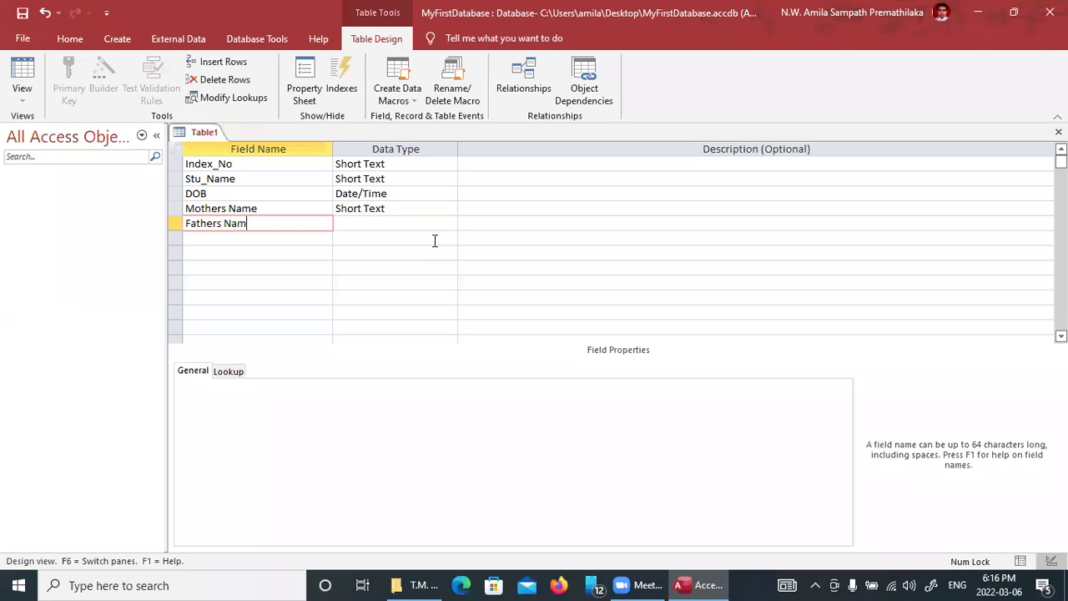
type("e")
key("Tab")
key("Tab")
key("Tab")
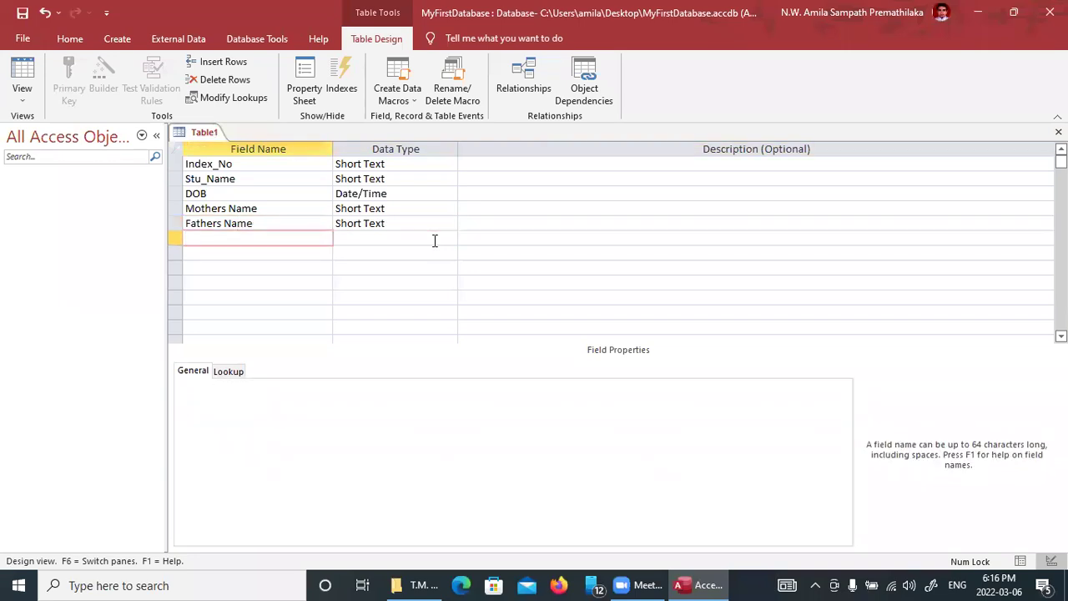
type("Addres")
type("s")
key("Tab")
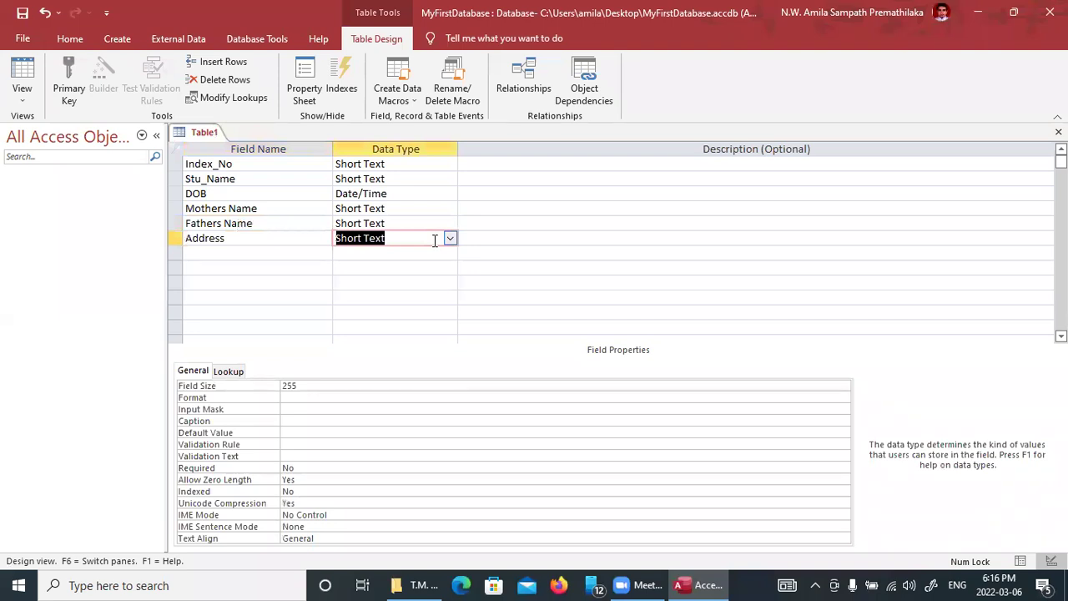
key("Tab")
key("Tab")
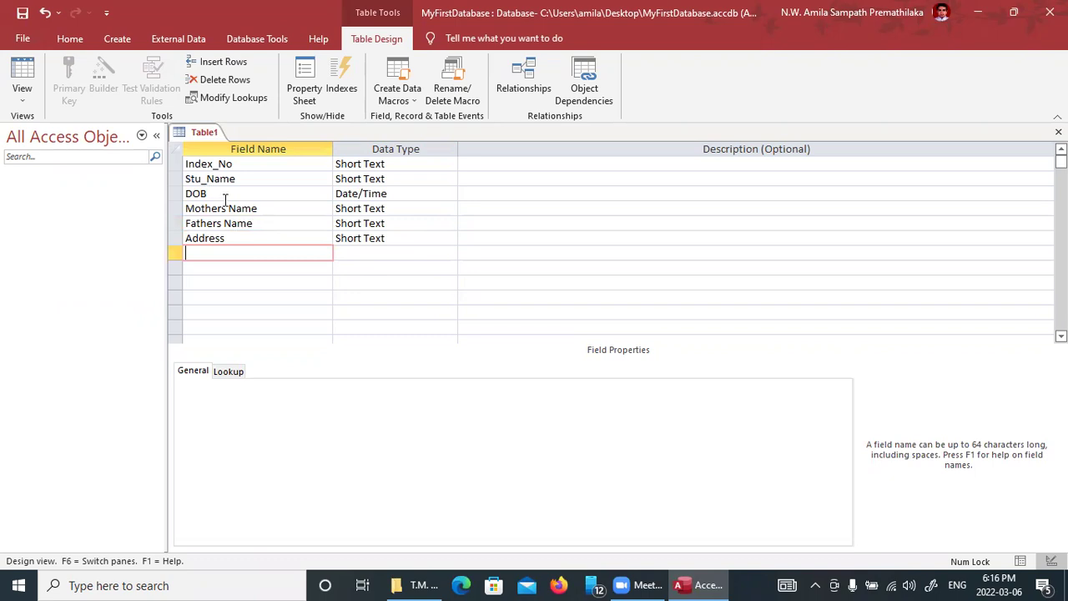
left_click(219, 164)
left_click(219, 163)
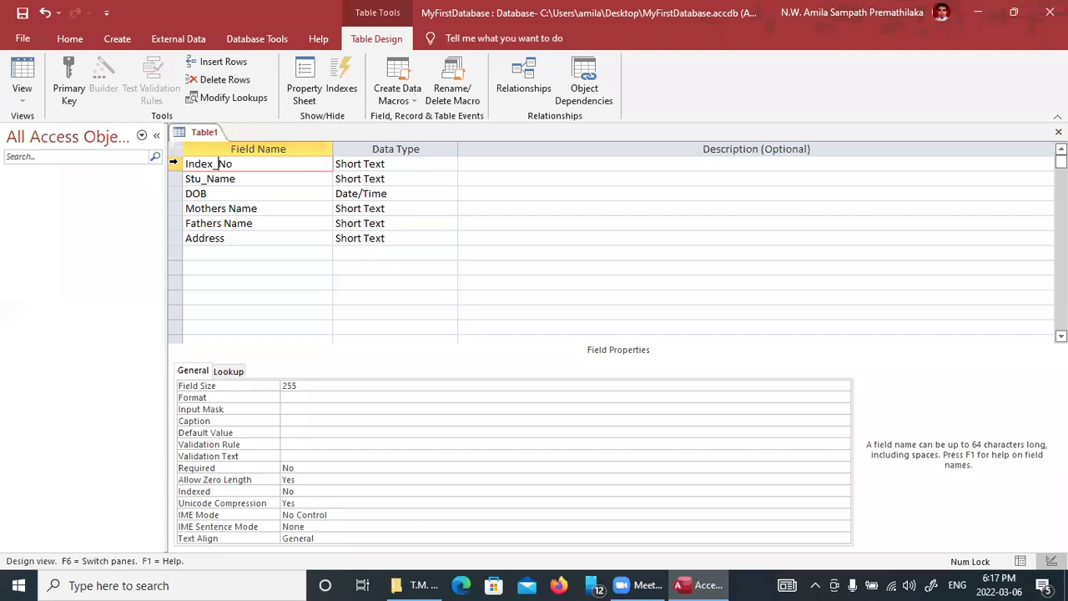
Make Index_No the primary key of Table1.
left_click(169, 163)
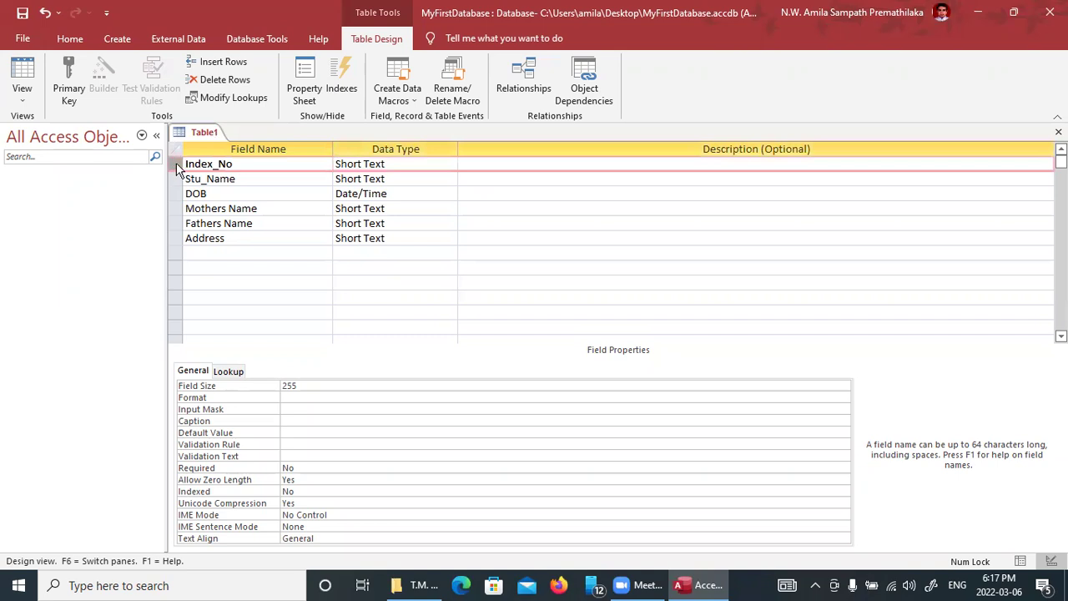
right_click(176, 166)
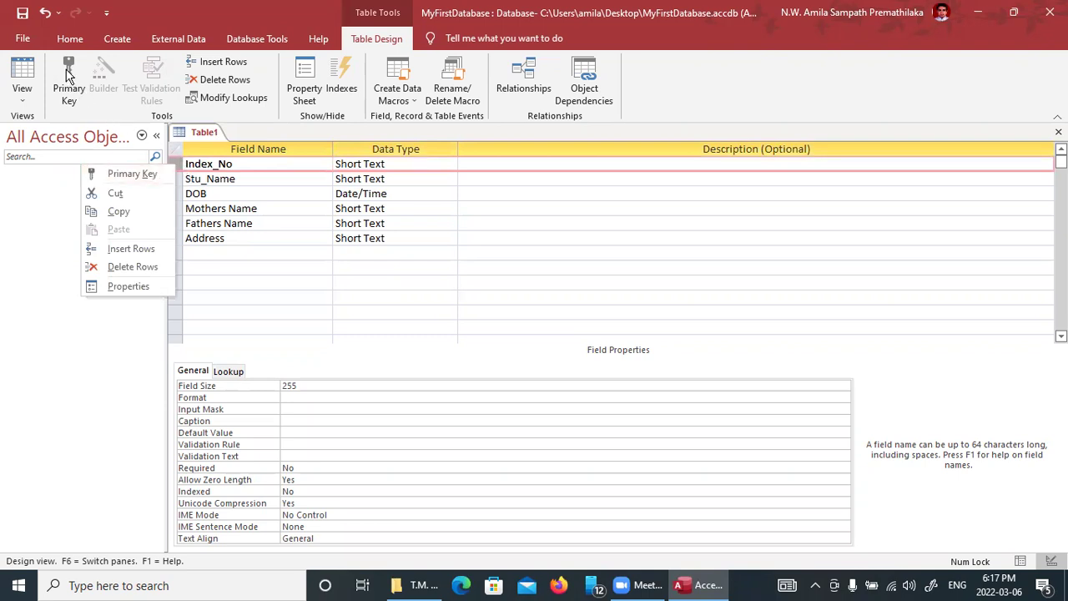
left_click(125, 173)
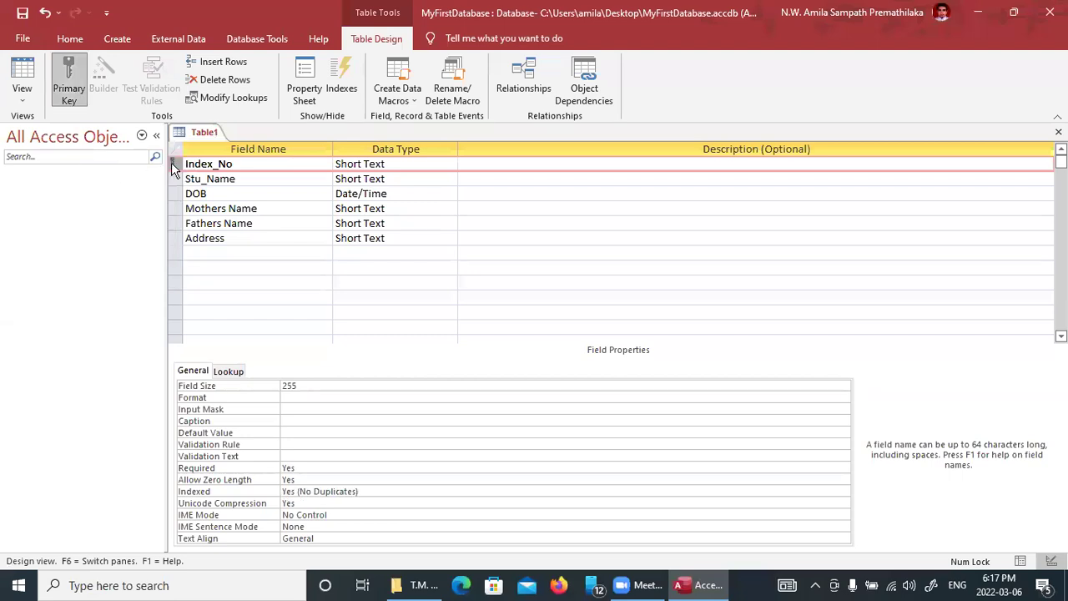
left_click(235, 208)
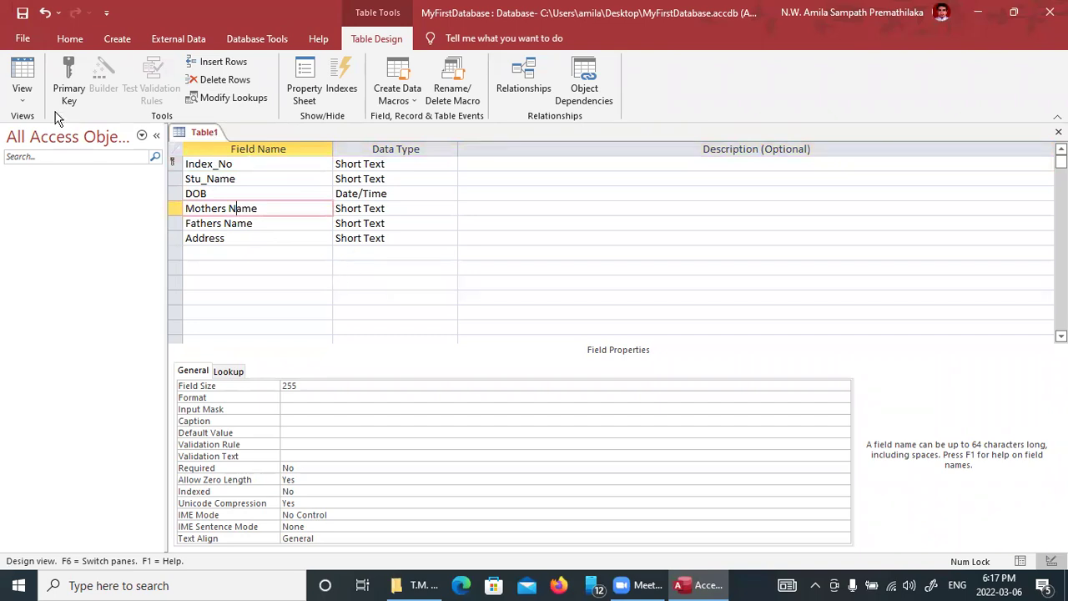
Save the table as Student_Data and close its design view.
left_click(23, 12)
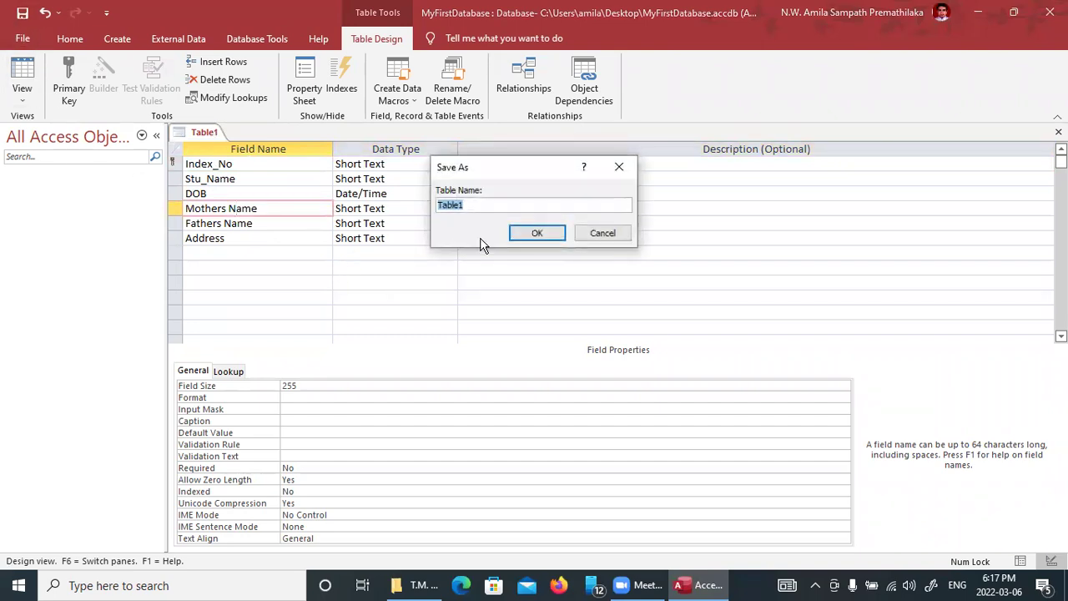
type("S")
type("tudent_Data")
left_click(554, 233)
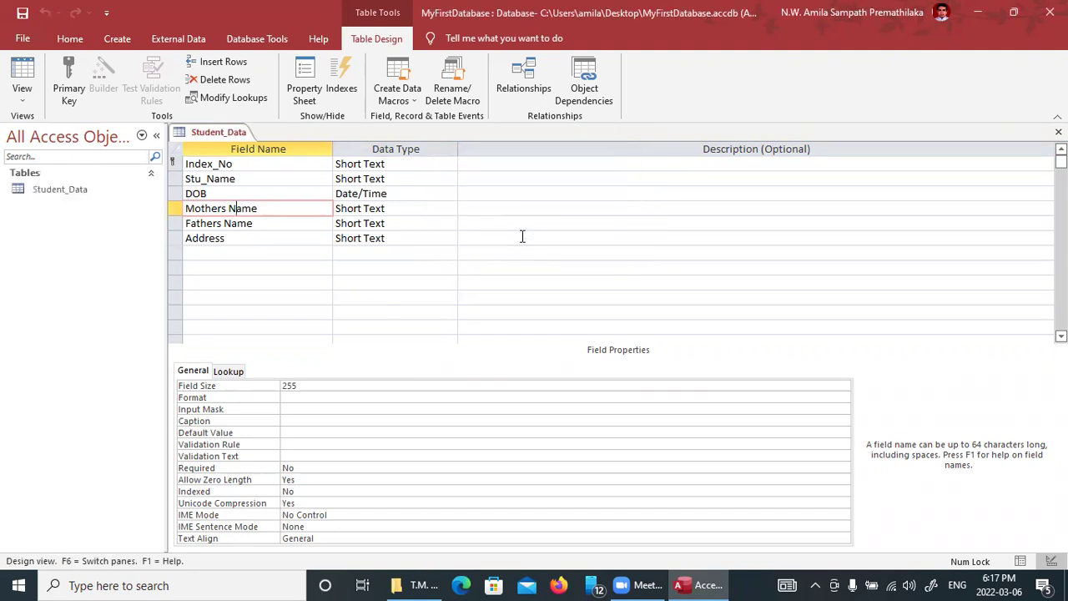
right_click(215, 134)
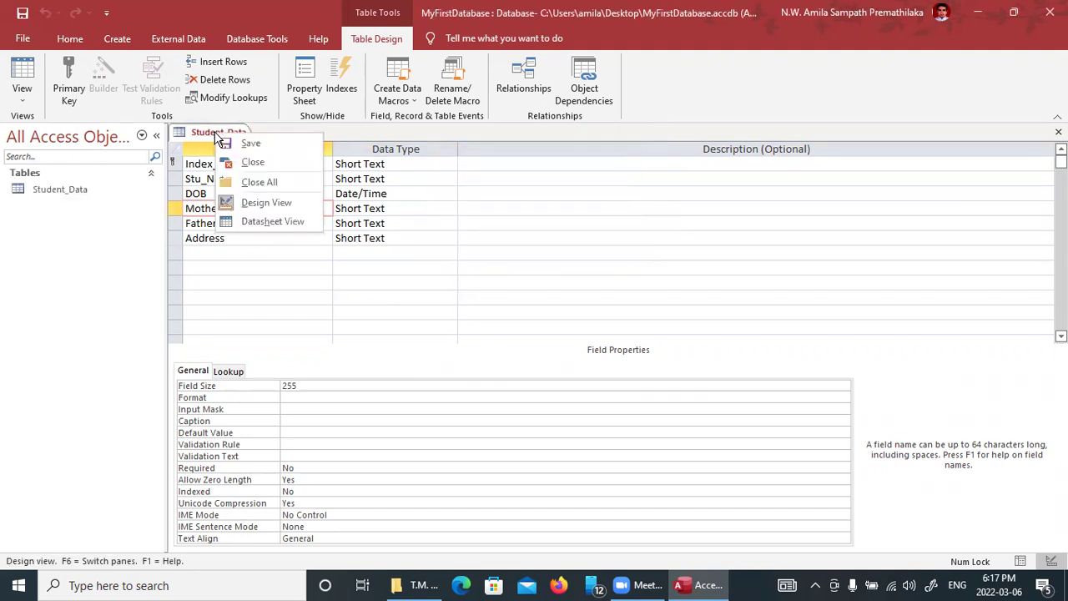
left_click(252, 163)
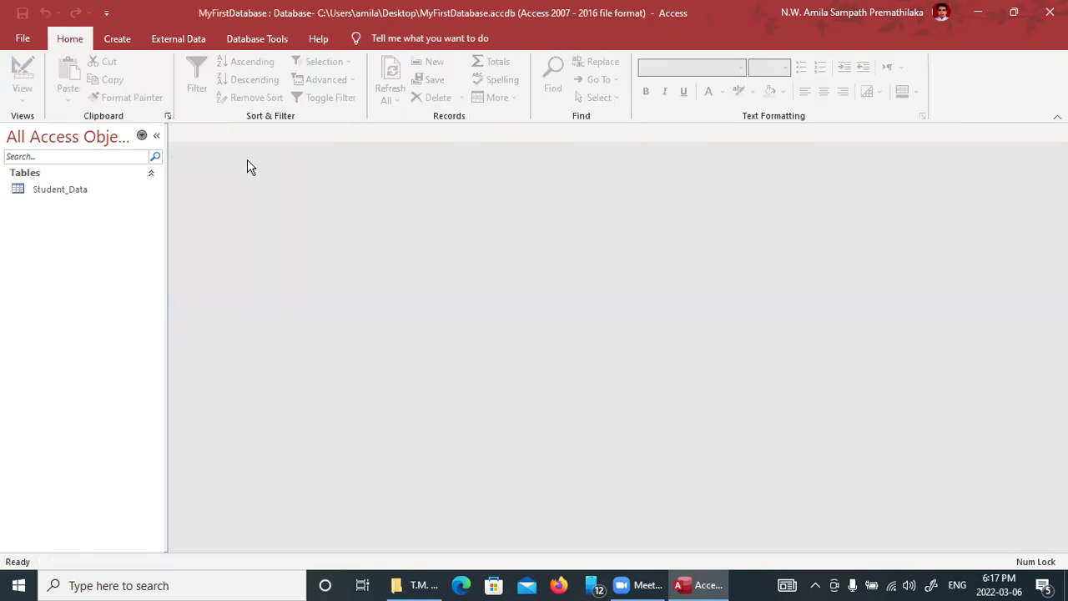
Open a second new table in Table Design view.
left_click(107, 37)
left_click(117, 73)
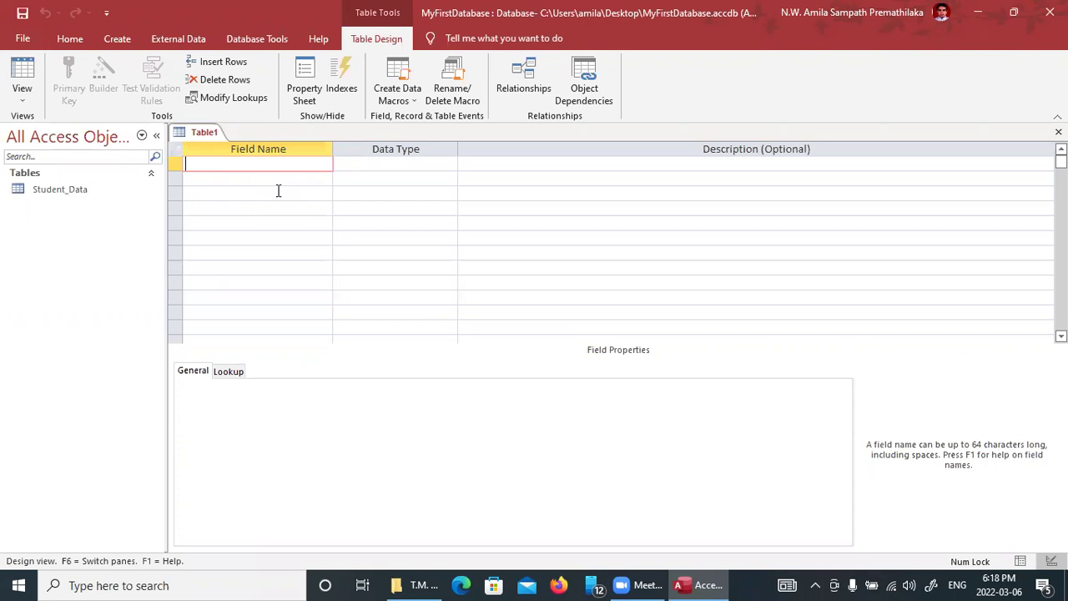
Add Index_No and Exam_Year as Short Text fields, avoiding the reserved name Year.
type("I")
type("Index_No")
key("Tab")
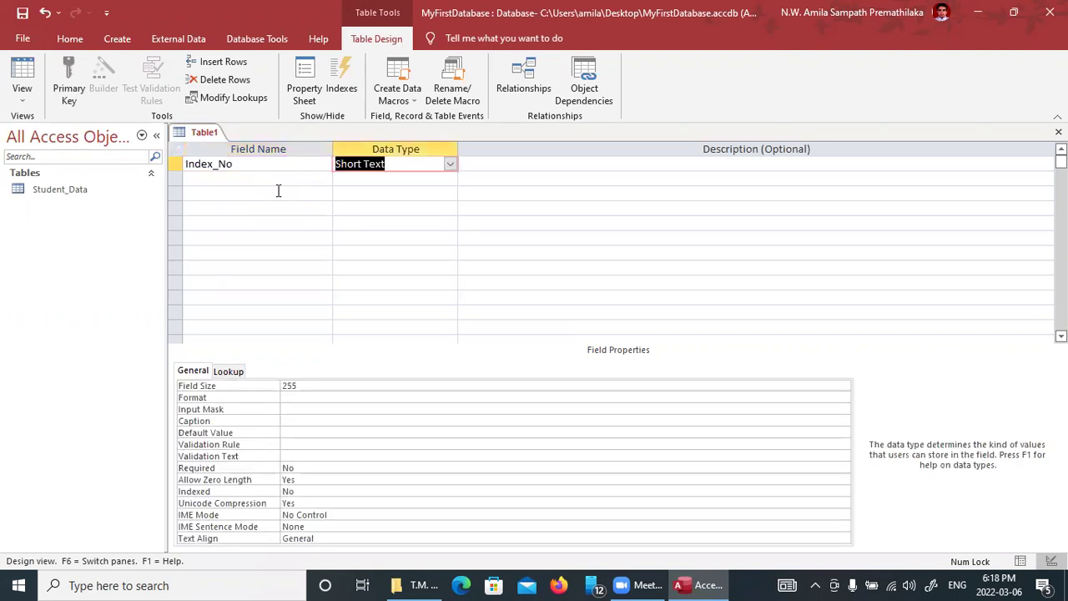
key("Tab")
key("Tab")
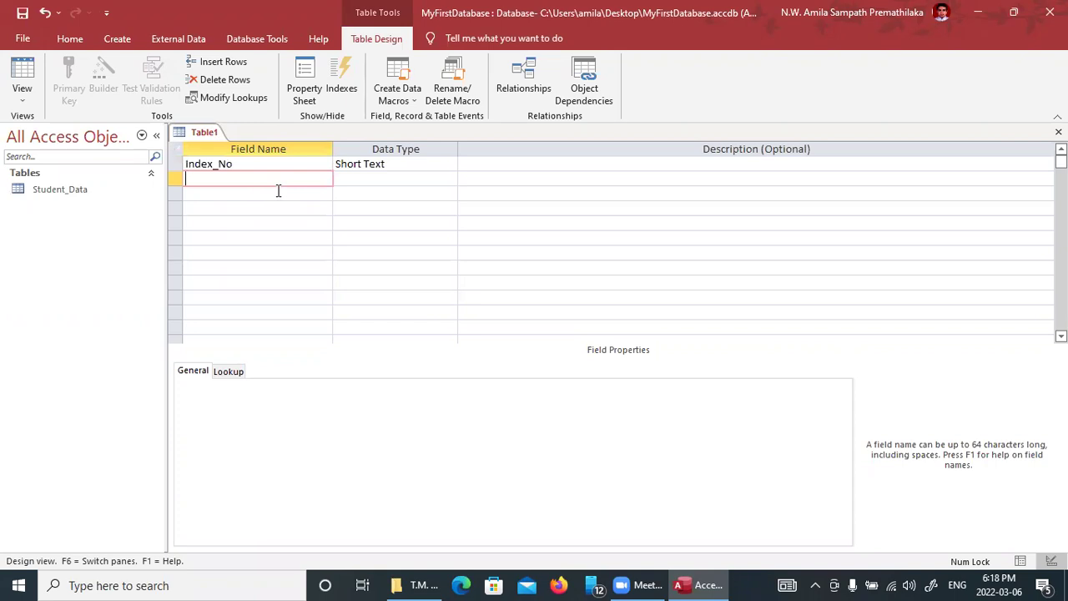
type("Maths")
key("BackSpace")
key("BackSpace")
key("BackSpace")
key("BackSpace")
key("BackSpace")
type("Year")
key("Tab")
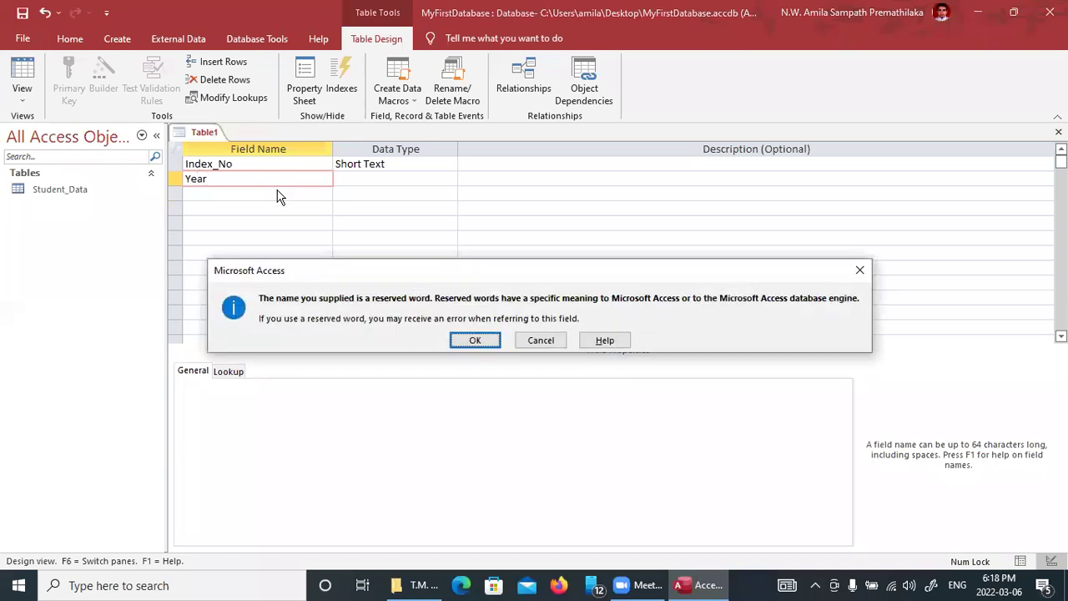
left_click(541, 340)
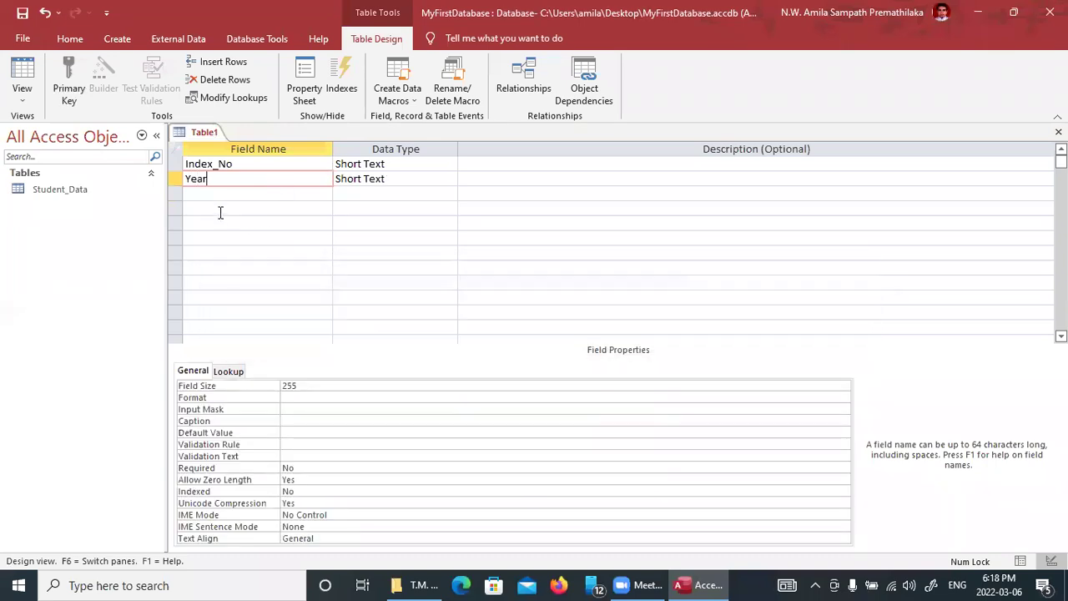
left_click(185, 179)
type("Exam_")
key("Tab")
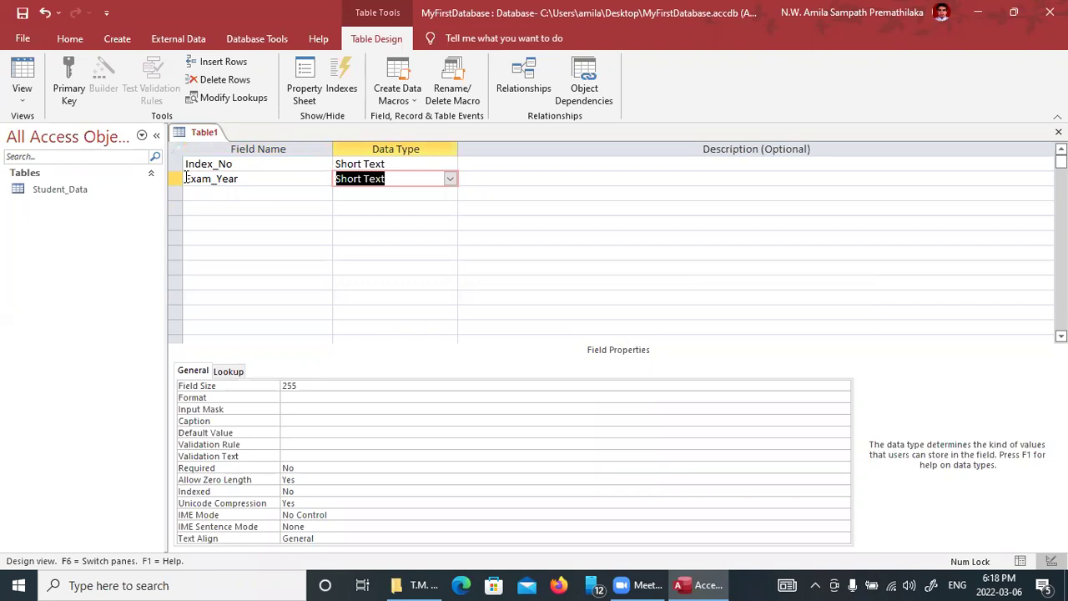
key("Tab")
key("Tab")
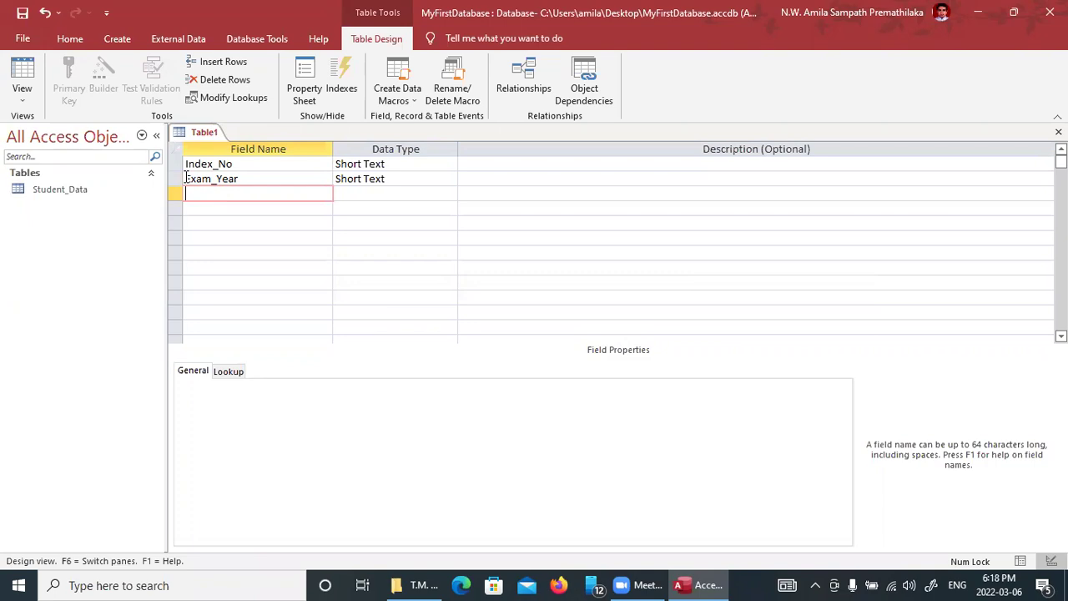
Add Term as a Short Text field.
type("Math")
key("BackSpace")
key("BackSpace")
key("BackSpace")
key("BackSpace")
type("Term")
key("Tab")
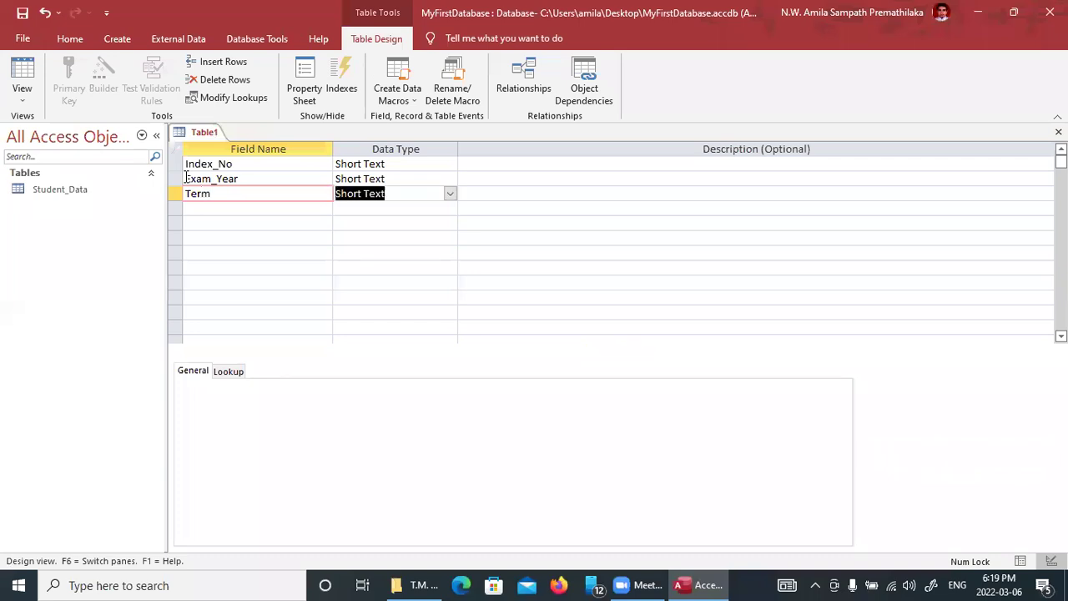
key("Tab")
Add Sinhala and English as Number fields.
key("Tab")
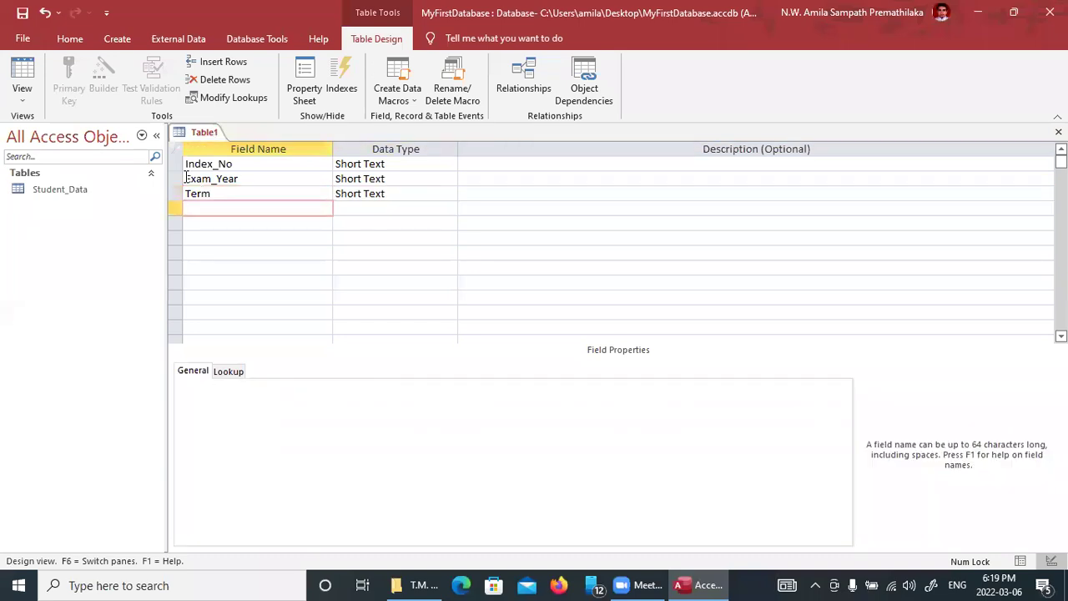
type("Sinhala")
key("Tab")
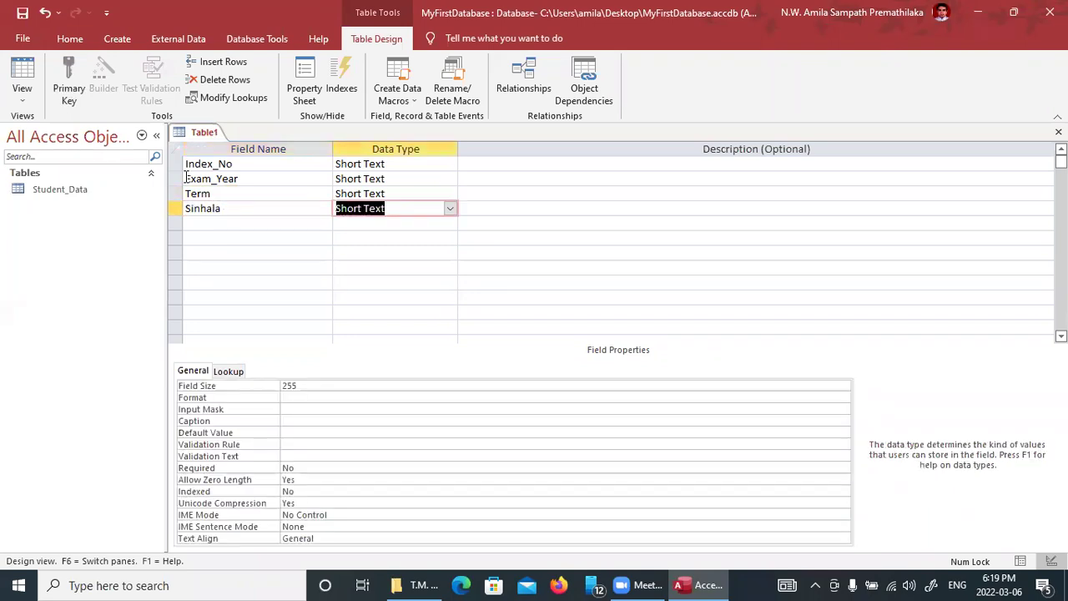
type("n")
key("Tab")
key("Tab")
type("English")
key("Tab")
type("n")
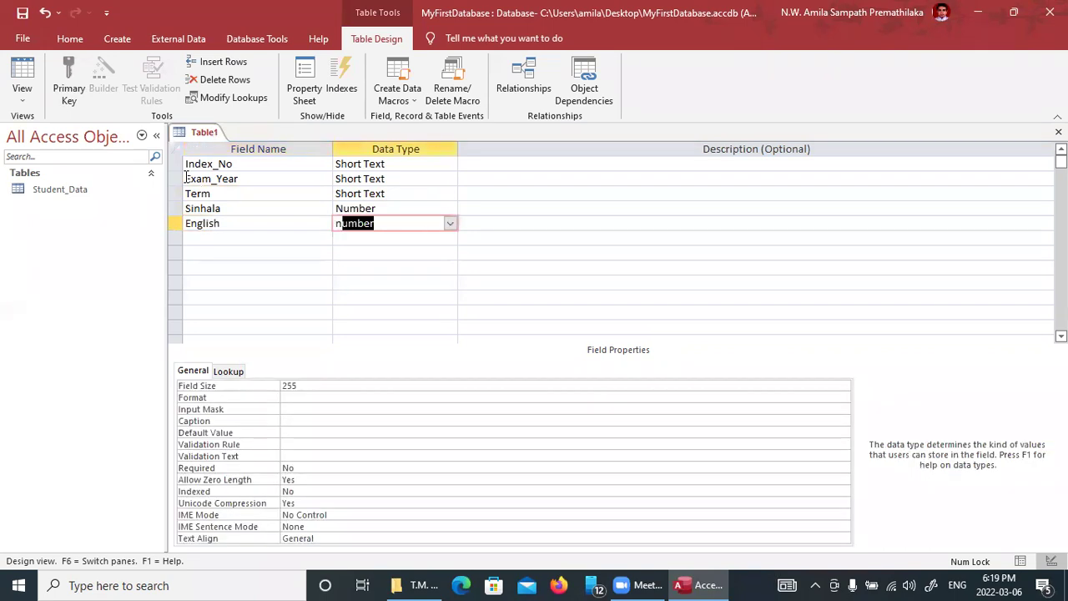
Add Art, Science and Commerce as Number fields.
key("Tab")
key("Tab")
type("Art")
key("Tab")
type("n")
key("Tab")
key("Tab")
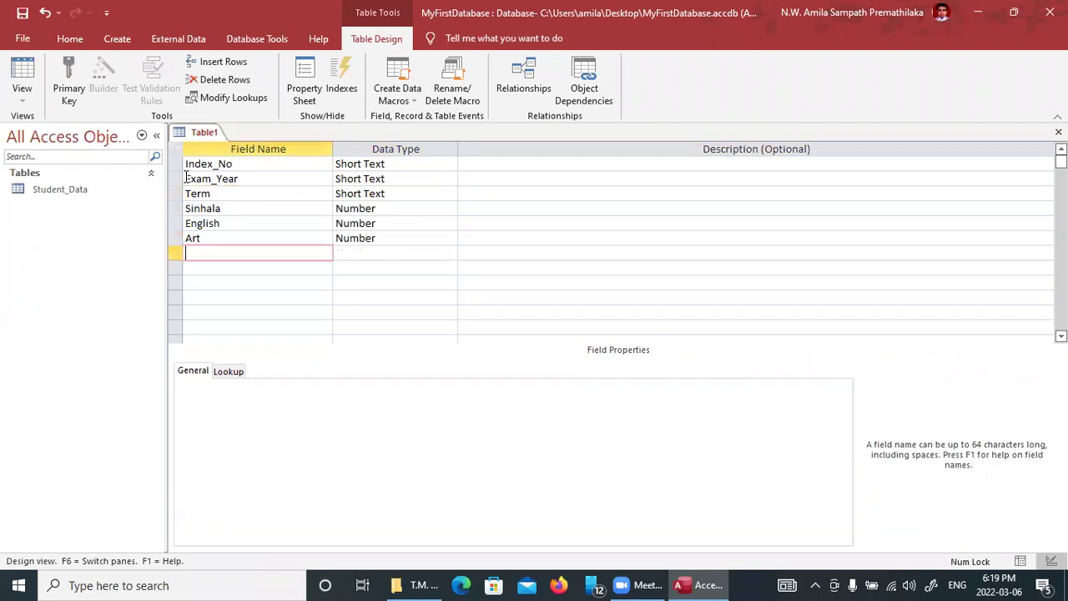
type("Science")
key("Tab")
type("n")
key("Tab")
key("Tab")
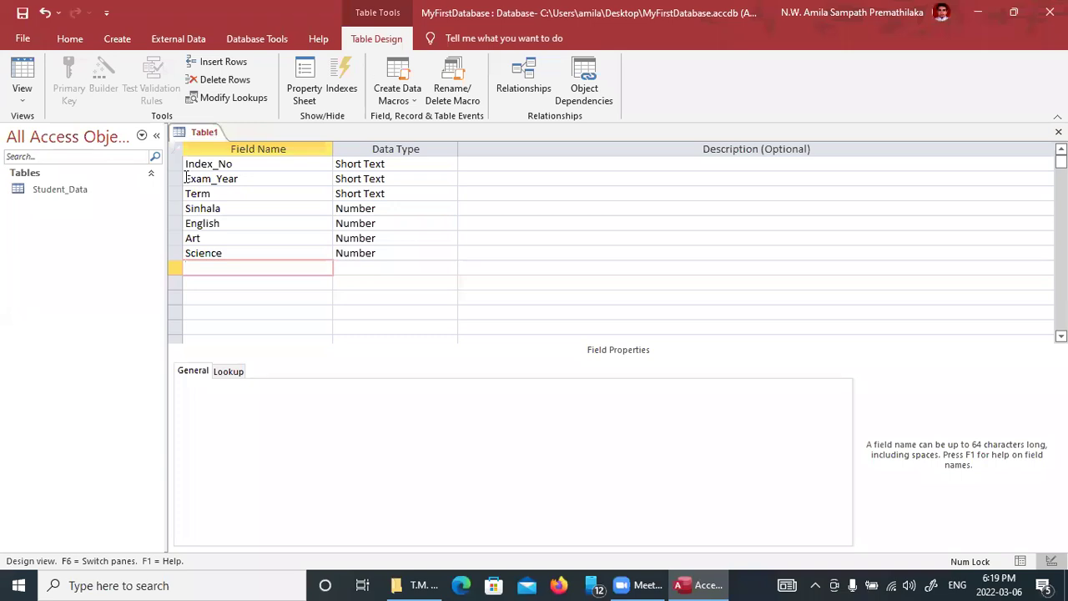
type("Commer")
type("ce")
key("BackSpace")
key("BackSpace")
type("ce")
key("Tab")
type("n")
key("Tab")
key("Tab")
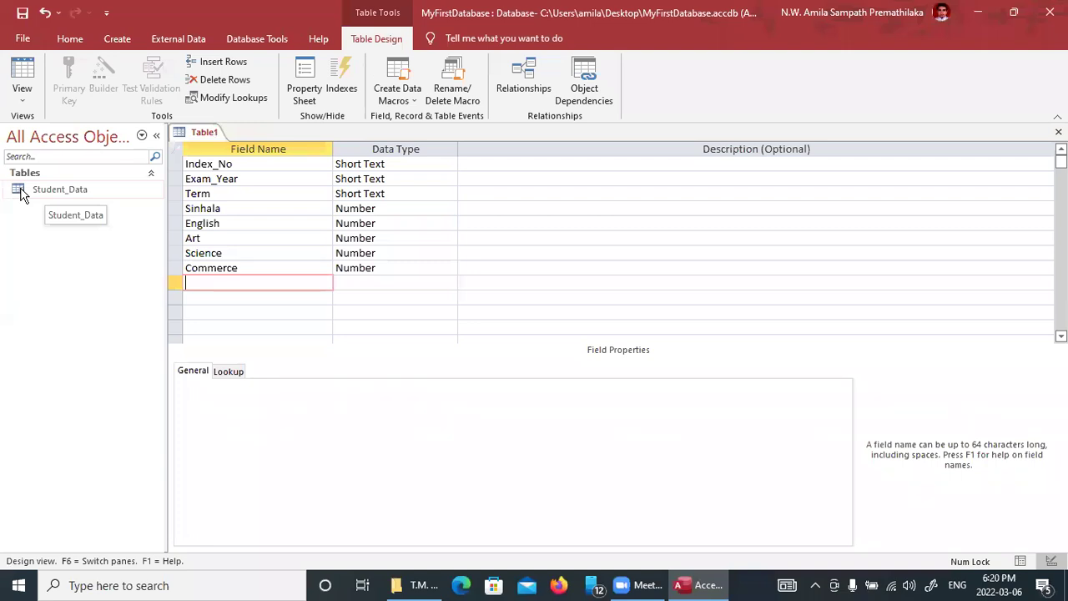
Rename Table1's first field from Index_No to Exam_No.
double_click(23, 190)
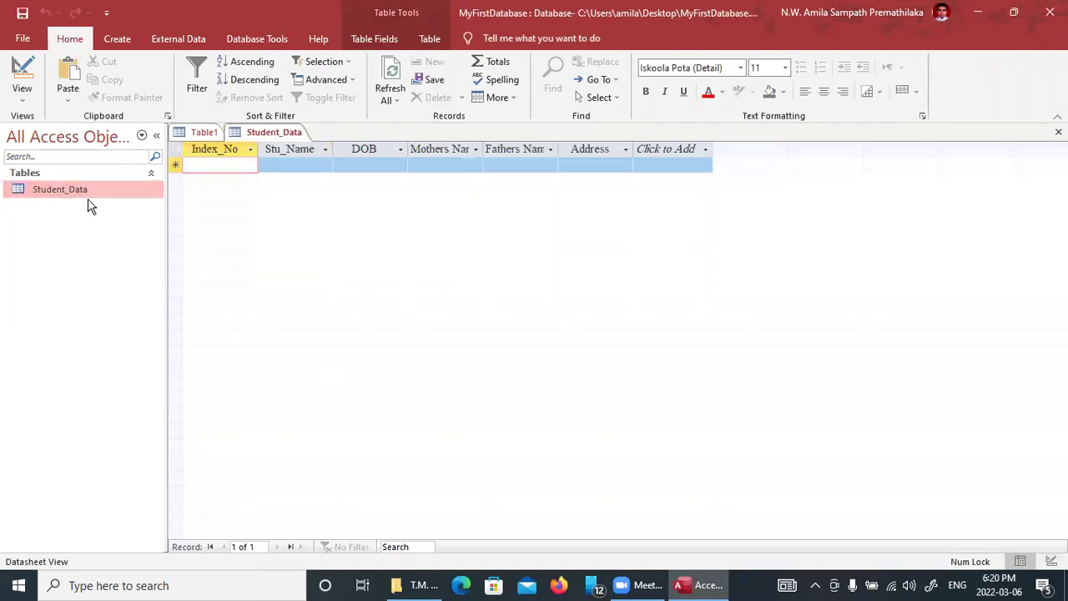
left_click(208, 134)
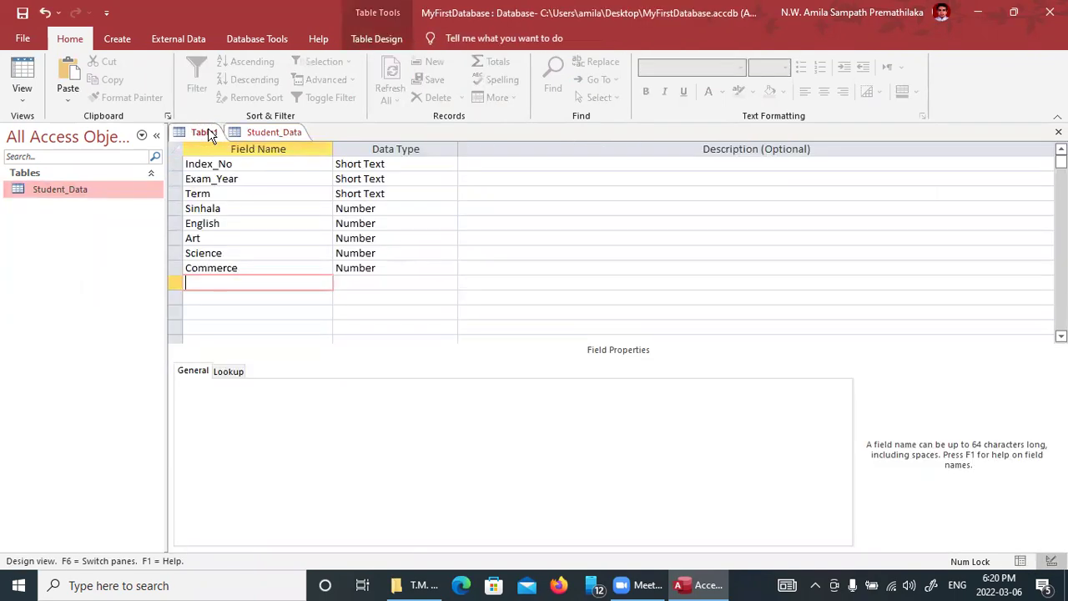
left_click(212, 163)
double_click(211, 163)
type("Exam")
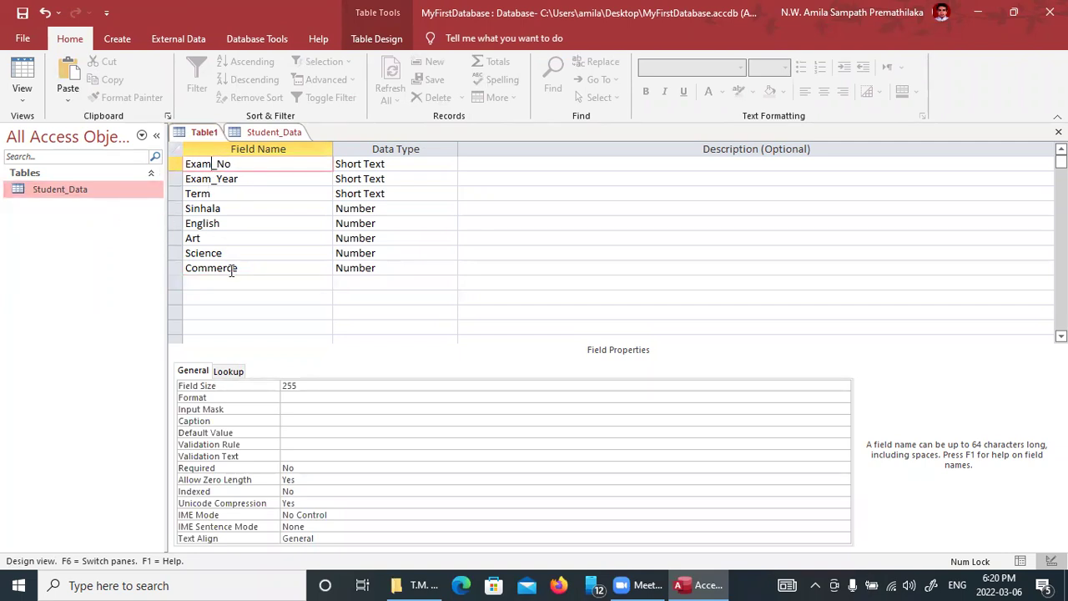
left_click(192, 284)
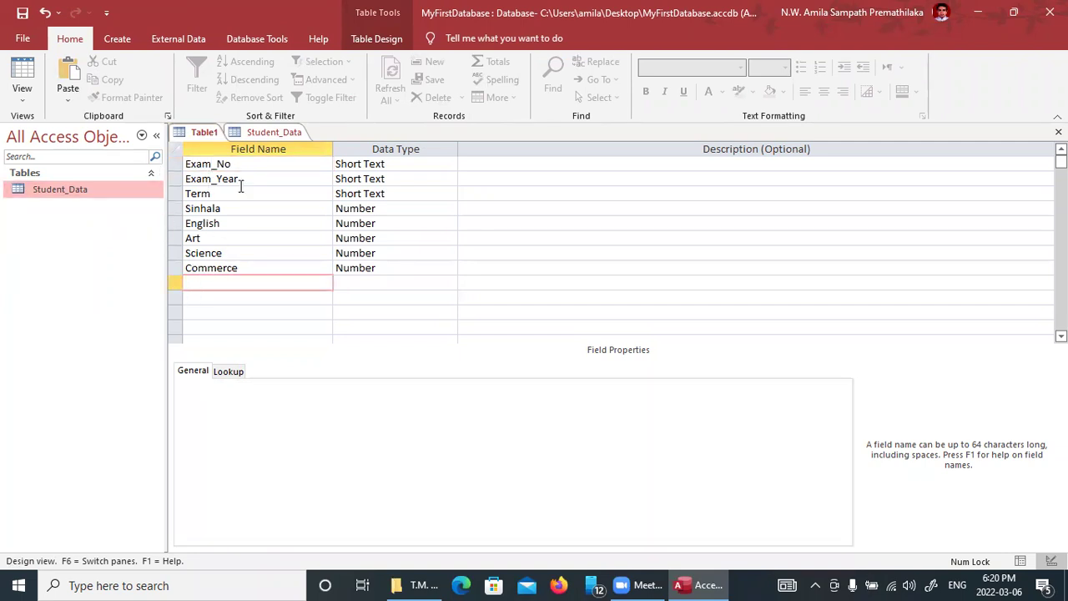
Open the Student_Data table in Design View for comparison.
left_click(255, 139)
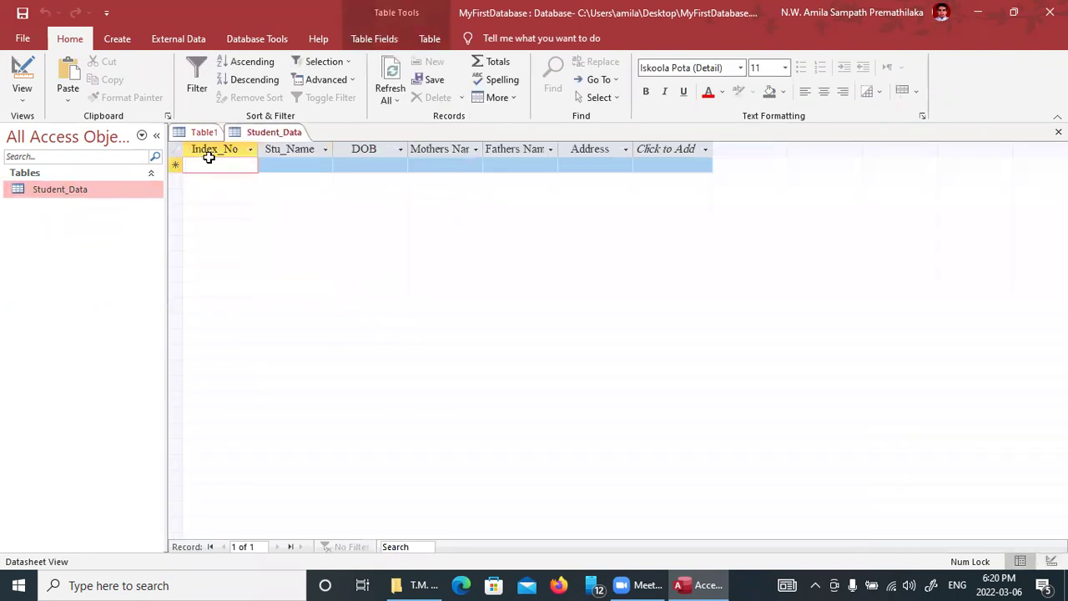
right_click(275, 136)
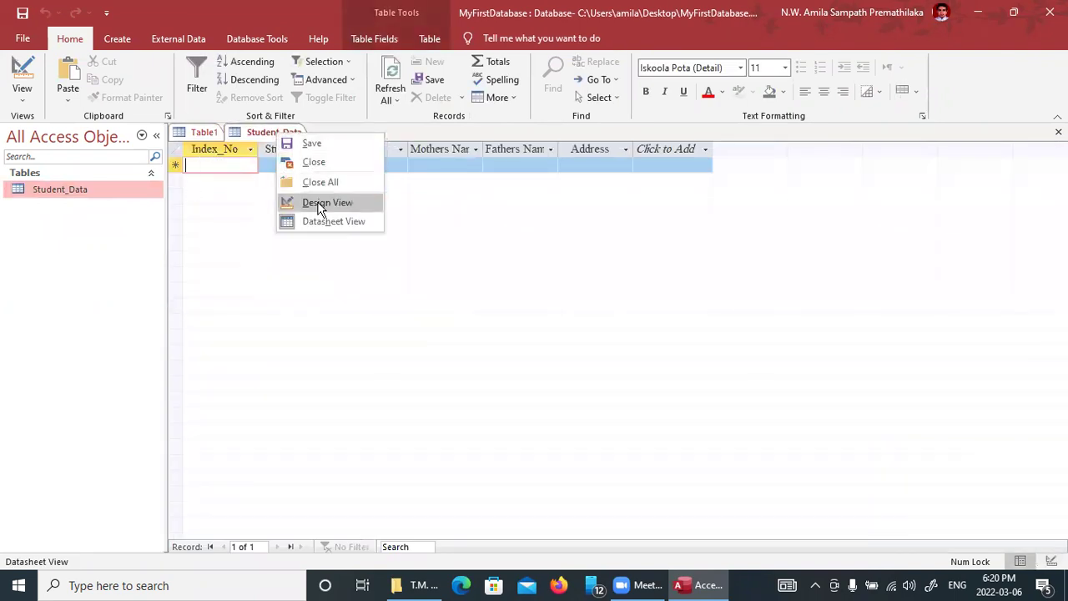
left_click(321, 203)
left_click(237, 164)
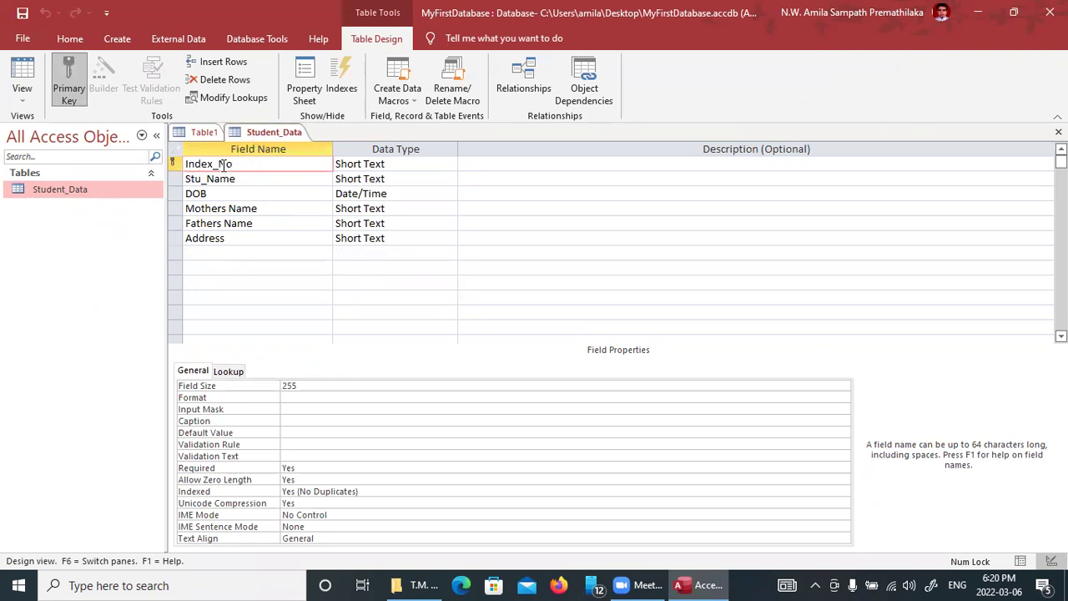
Make Exam_No the primary key of Table1.
left_click(197, 132)
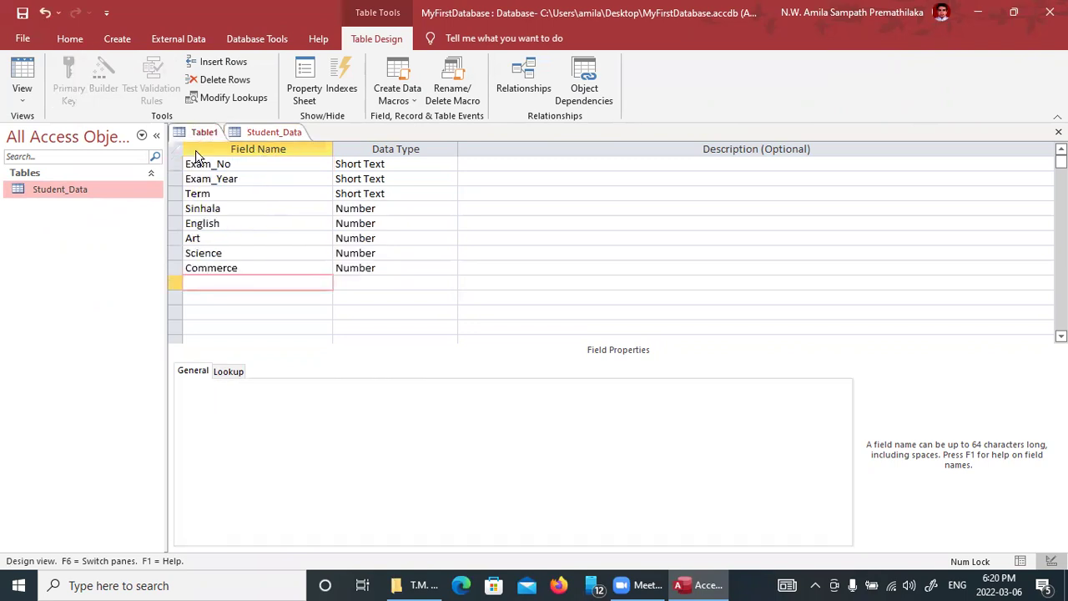
left_click(176, 164)
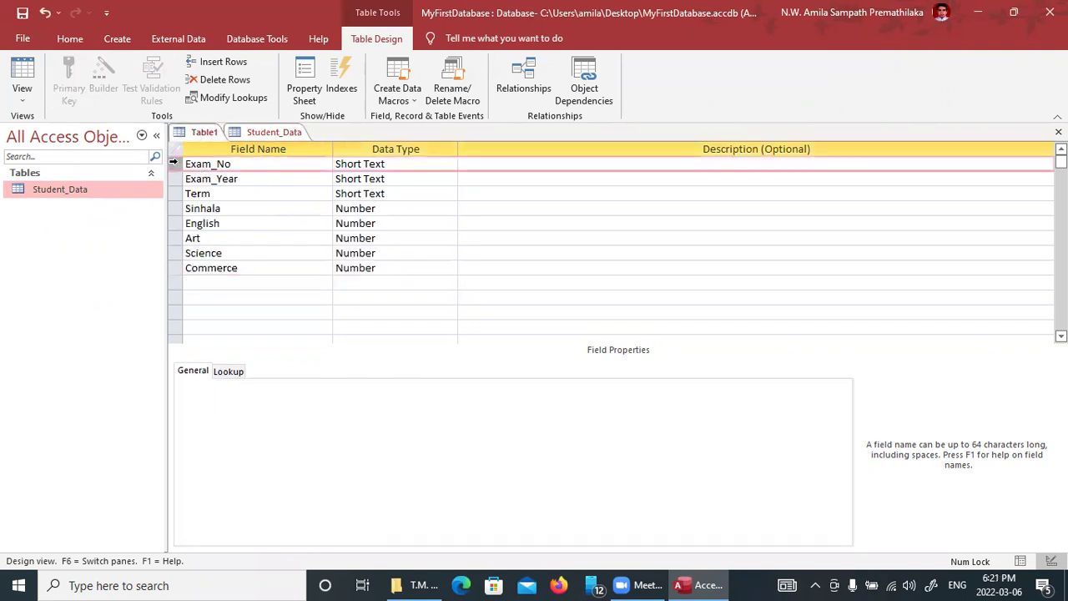
left_click(61, 66)
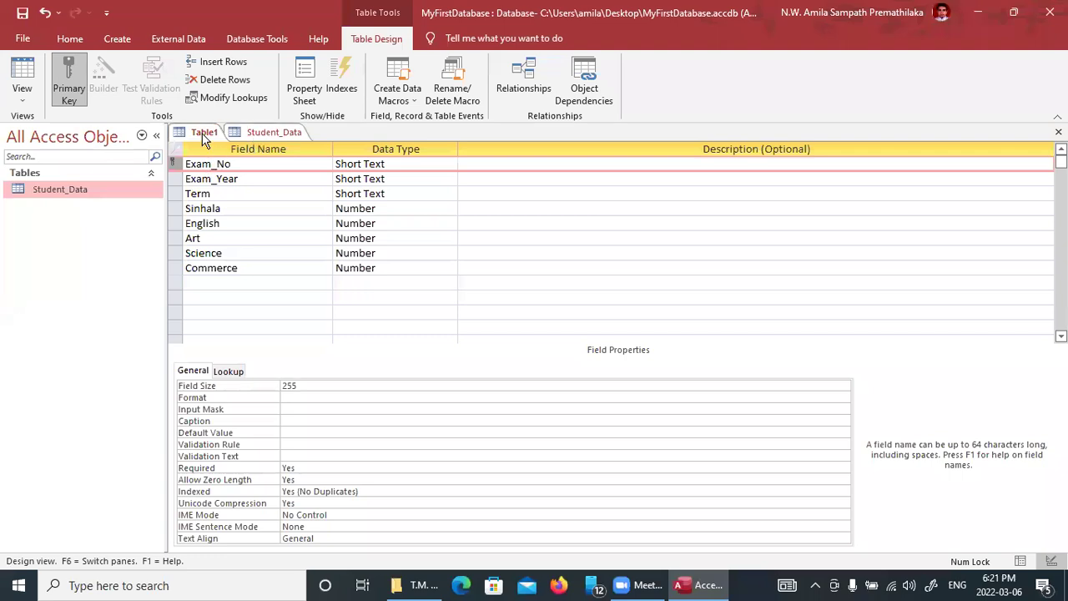
left_click(264, 132)
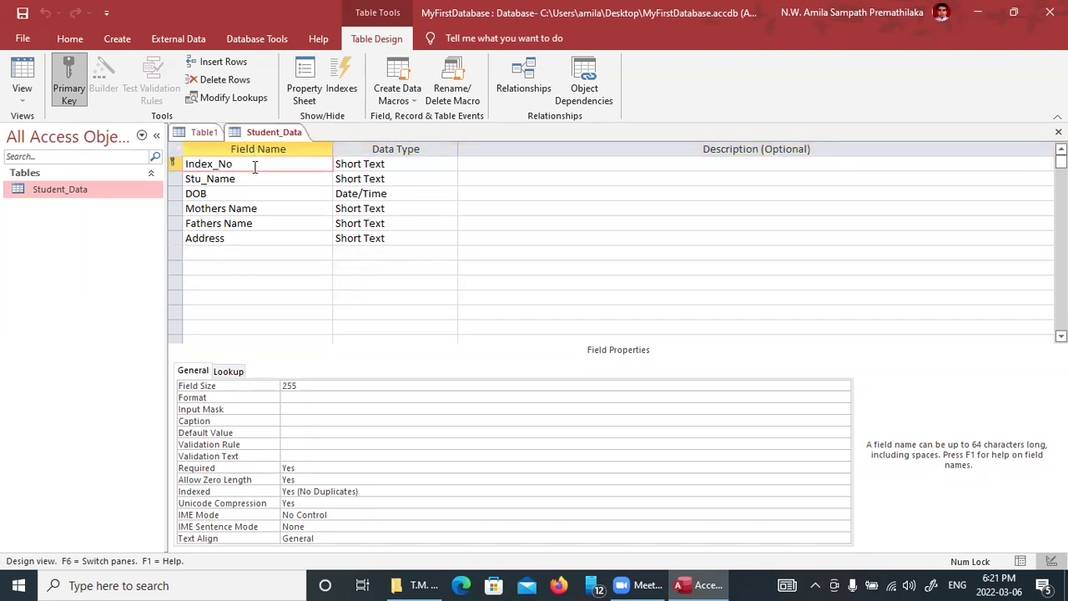
left_click(201, 133)
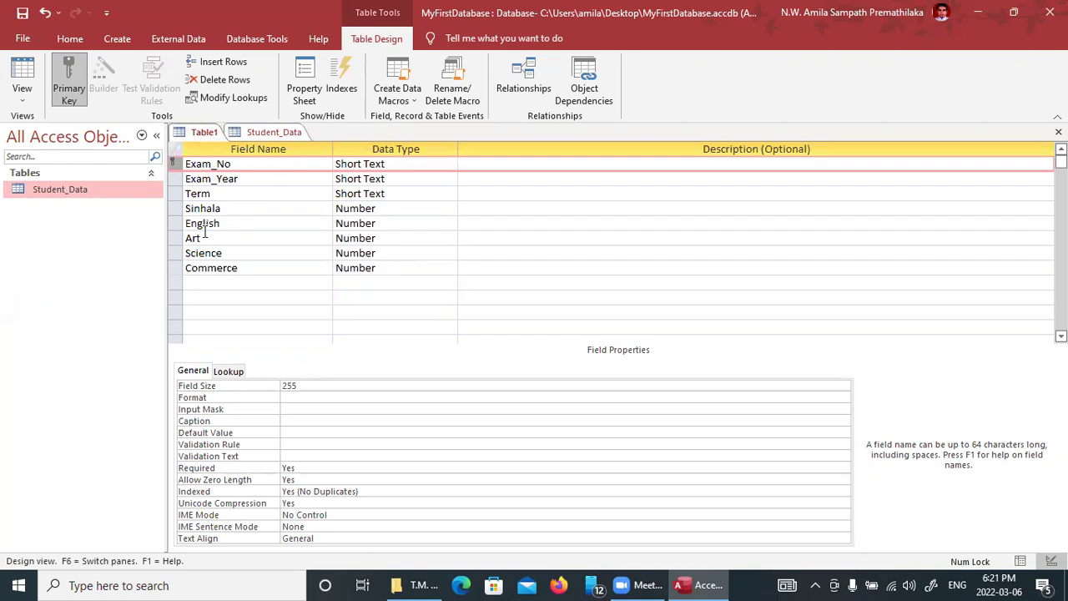
left_click(197, 282)
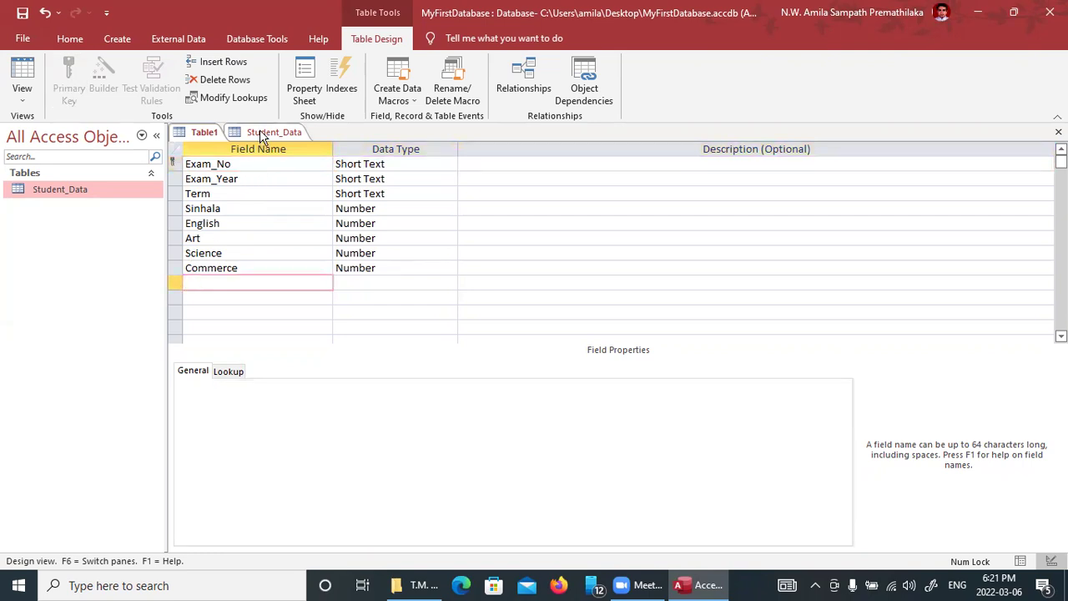
Add a Short Text field Index_No after Commerce and save the table under the name Marks.
type("Index")
type("_Np")
key("BackSpace")
type("o")
key("Tab")
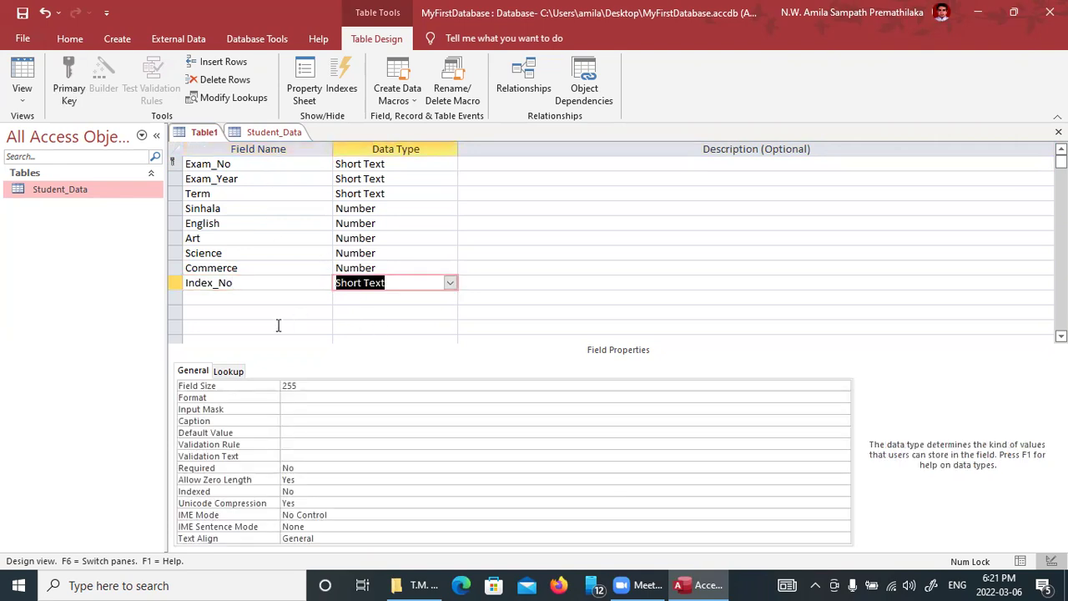
left_click(23, 16)
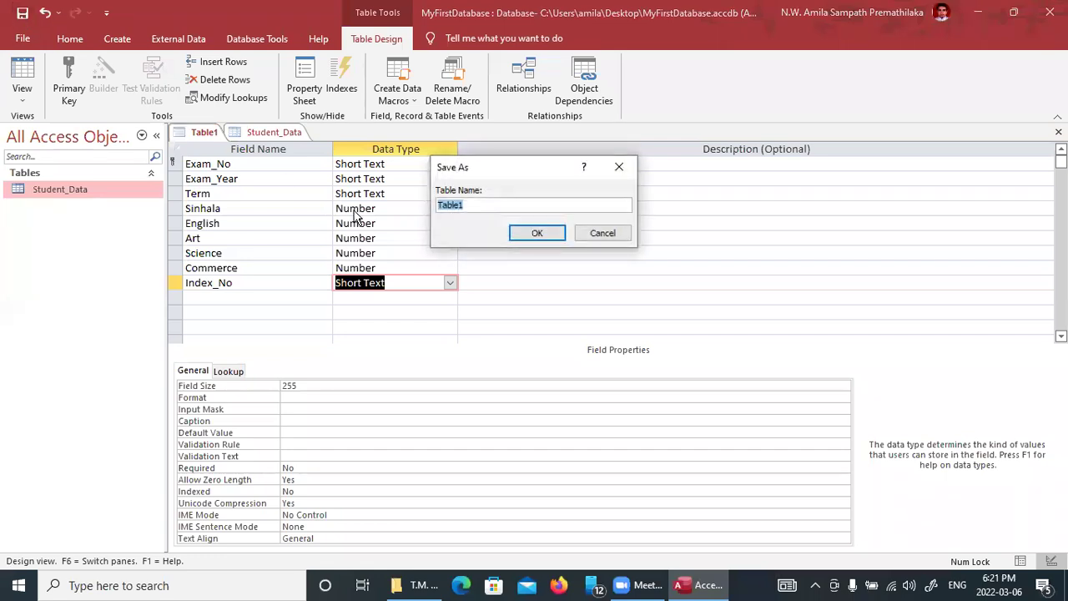
type("Marks")
Confirm the Marks table name and close the open table tabs.
left_click(538, 233)
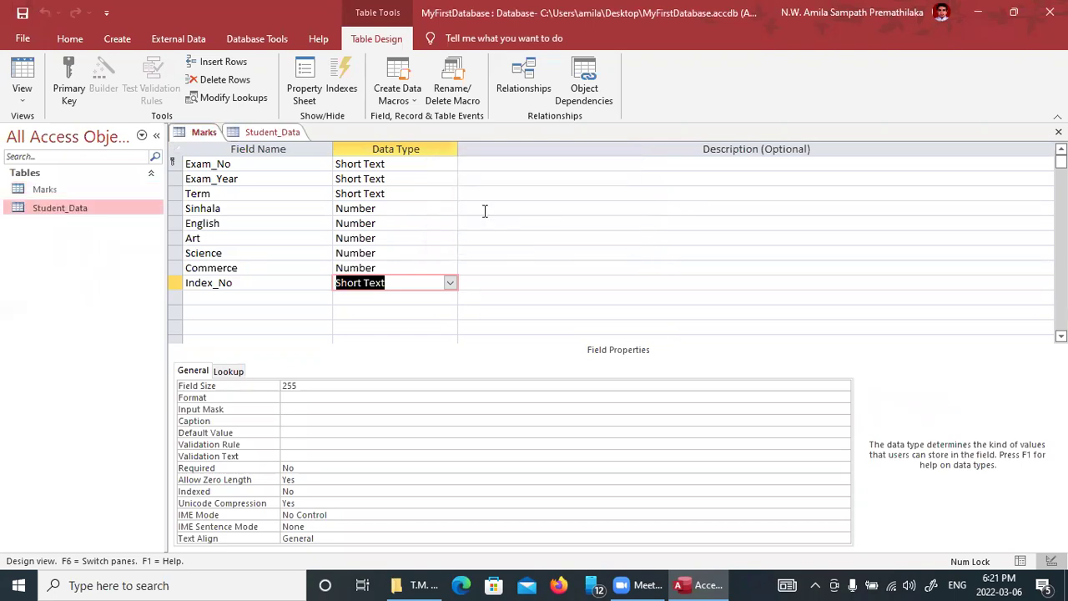
right_click(242, 133)
left_click(256, 142)
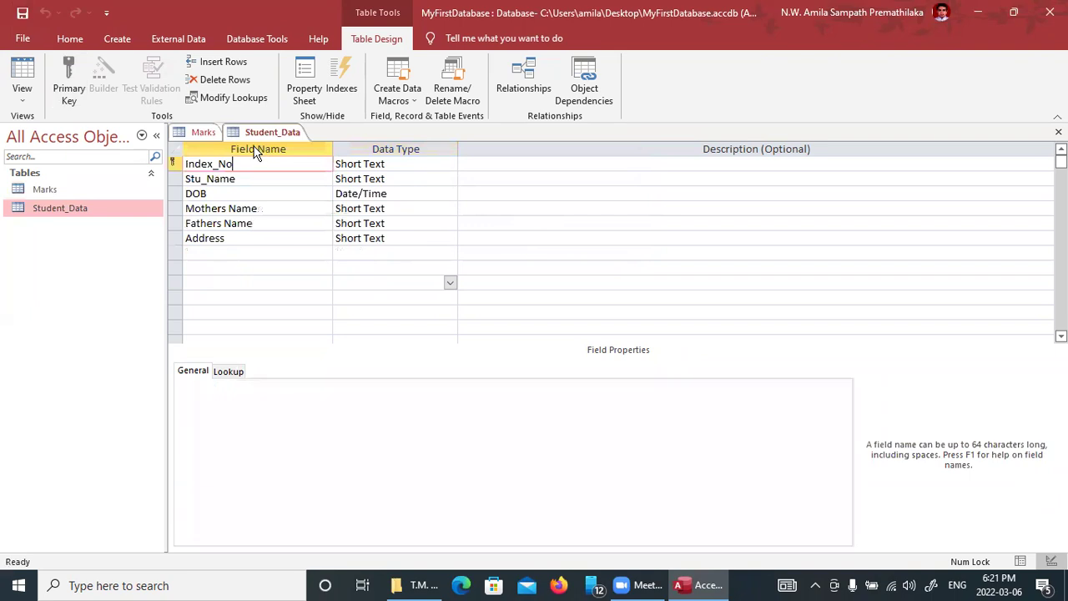
right_click(213, 134)
left_click(242, 162)
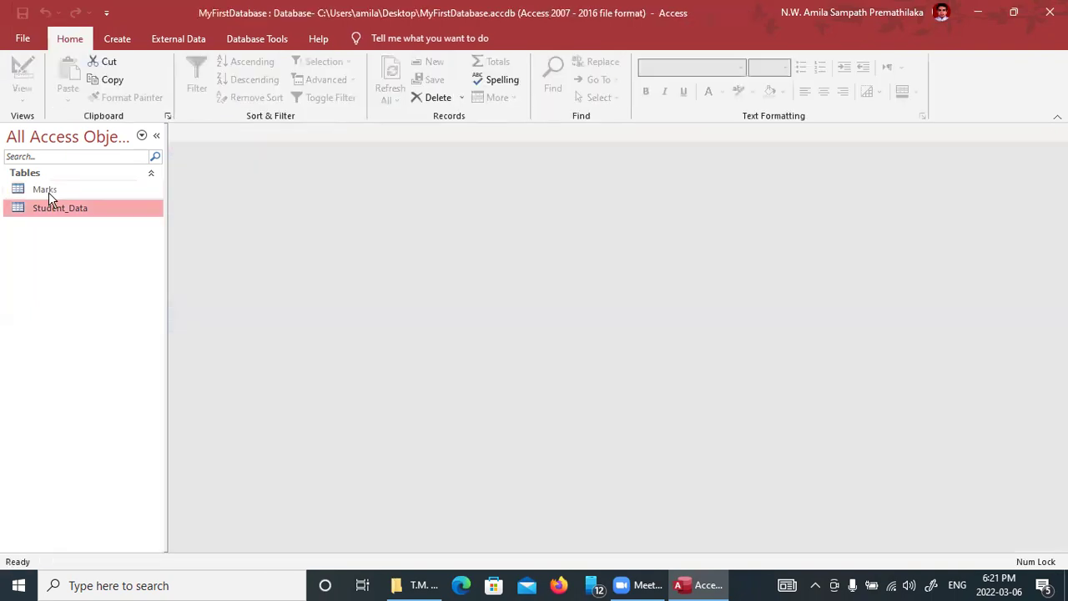
Check the Marks design, close it, and open Marks in Datasheet View.
left_click(48, 187)
left_click(45, 208)
left_click(42, 197)
left_click(44, 208)
left_click(43, 191)
left_click(42, 205)
right_click(43, 194)
left_click(84, 219)
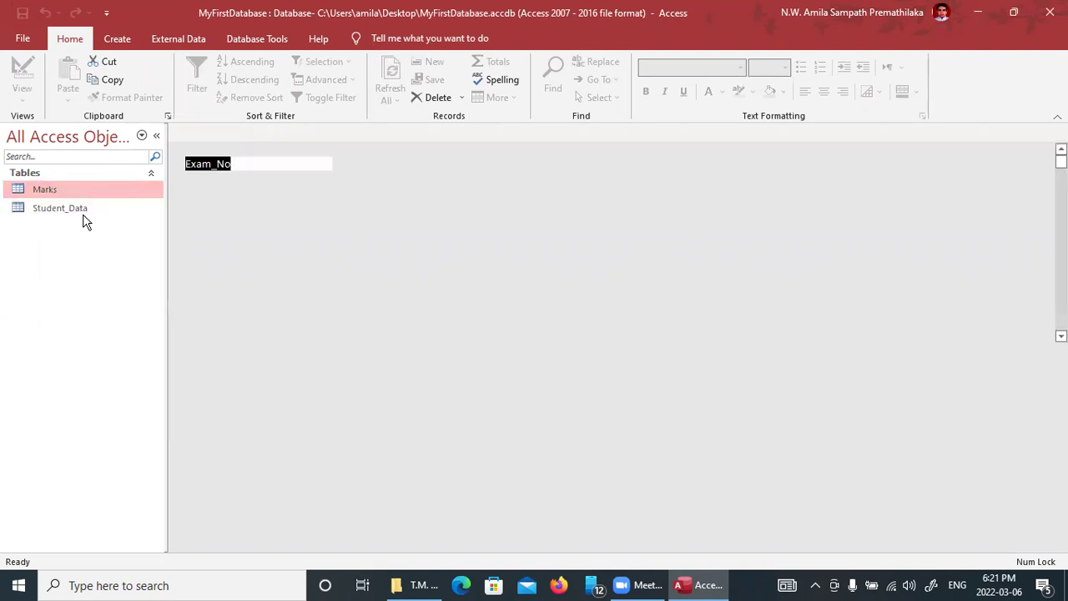
right_click(200, 132)
left_click(235, 159)
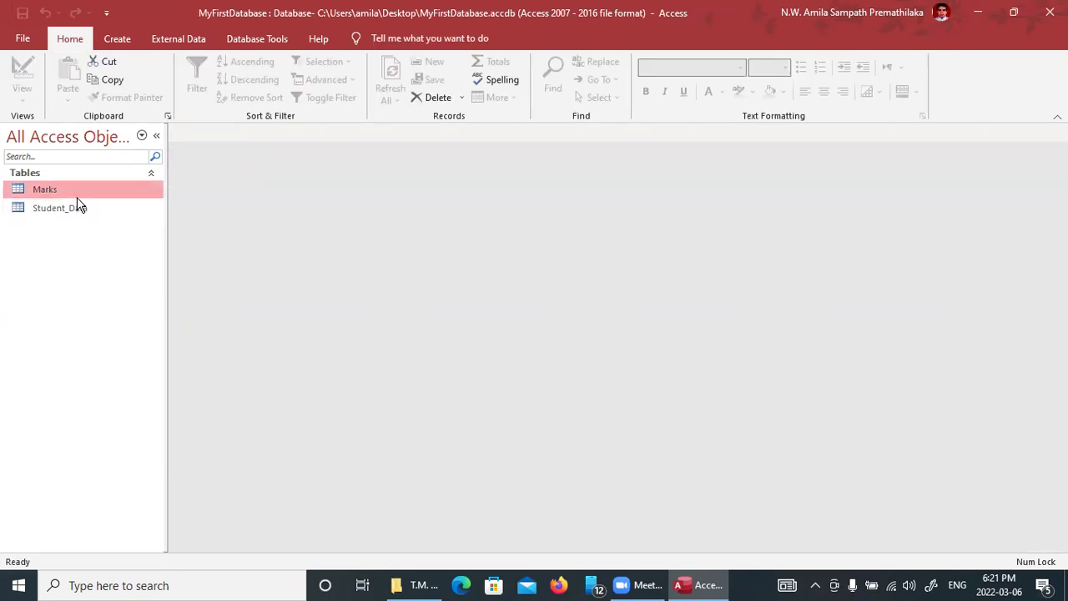
double_click(49, 190)
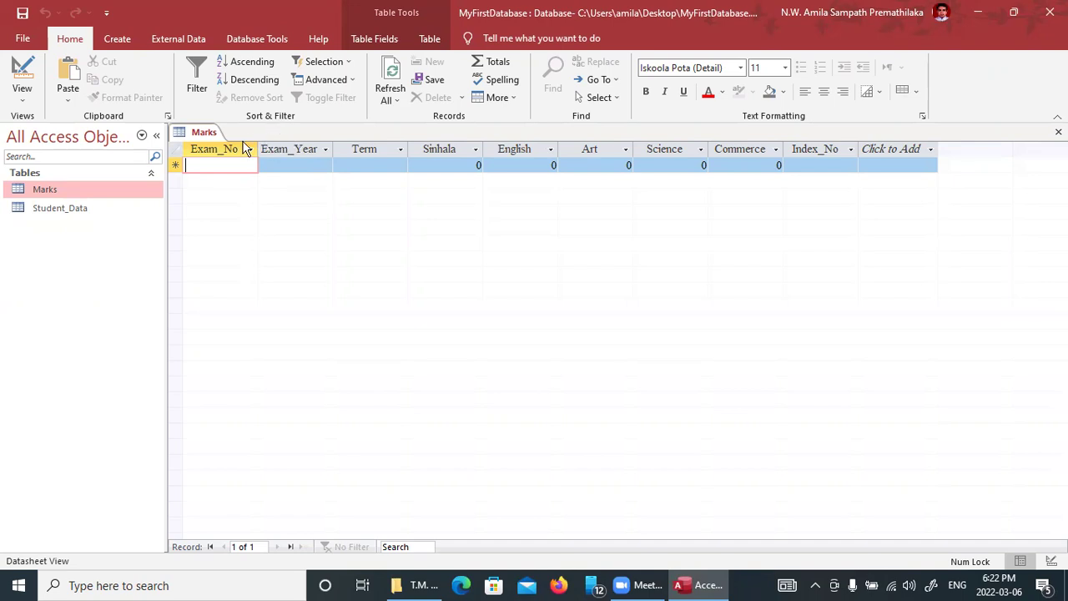
Close the Marks table and open Student_Data in Design View.
right_click(193, 134)
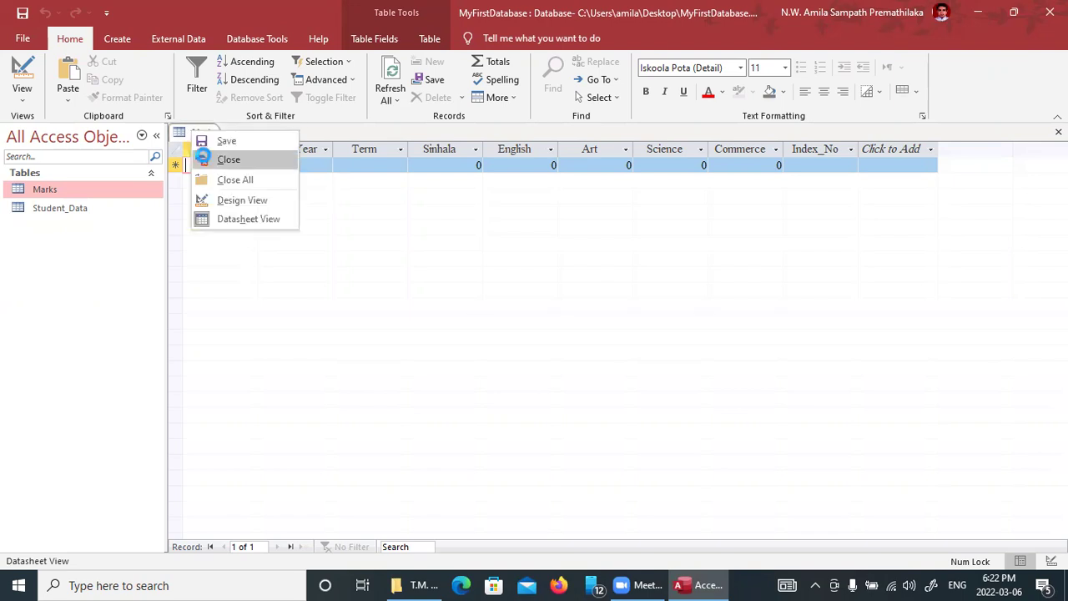
left_click(227, 158)
left_click(80, 209)
right_click(75, 209)
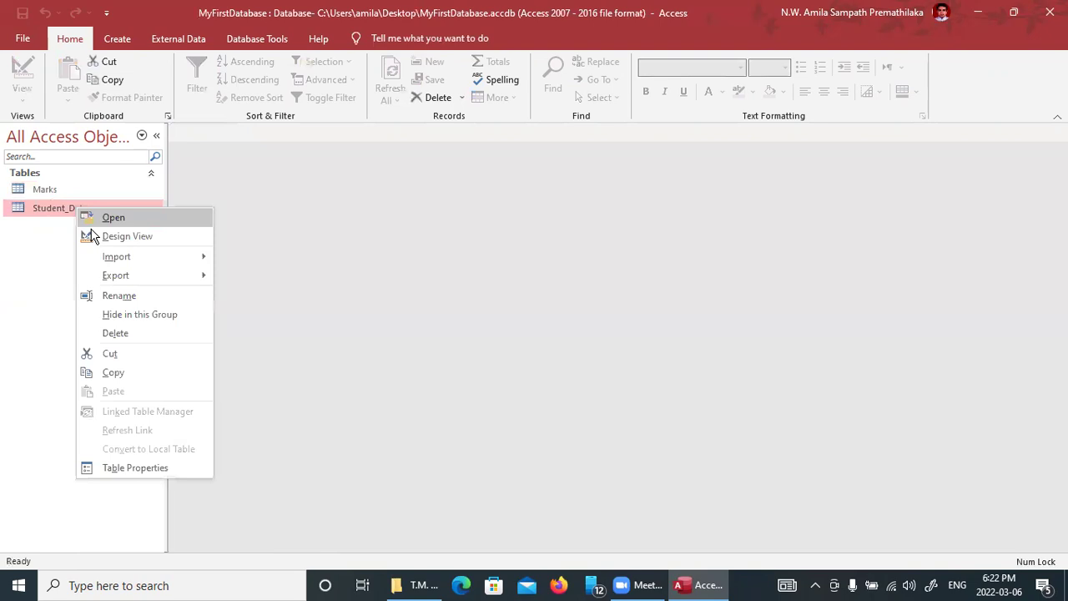
left_click(109, 237)
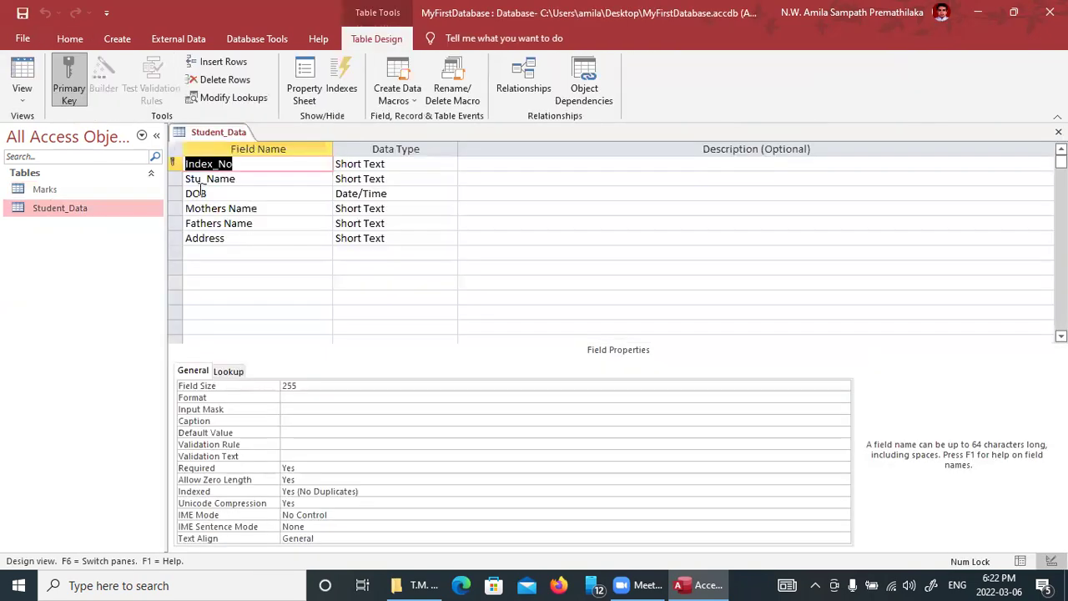
Select the Address field row in the Student_Data design.
left_click(194, 239)
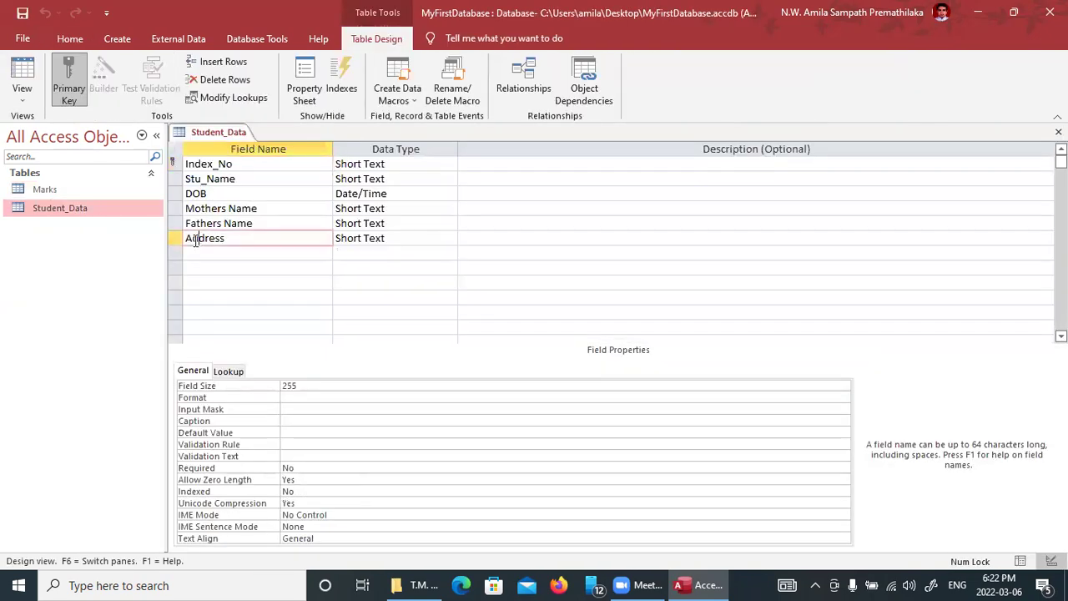
left_click(203, 262)
left_click(174, 239)
right_click(175, 239)
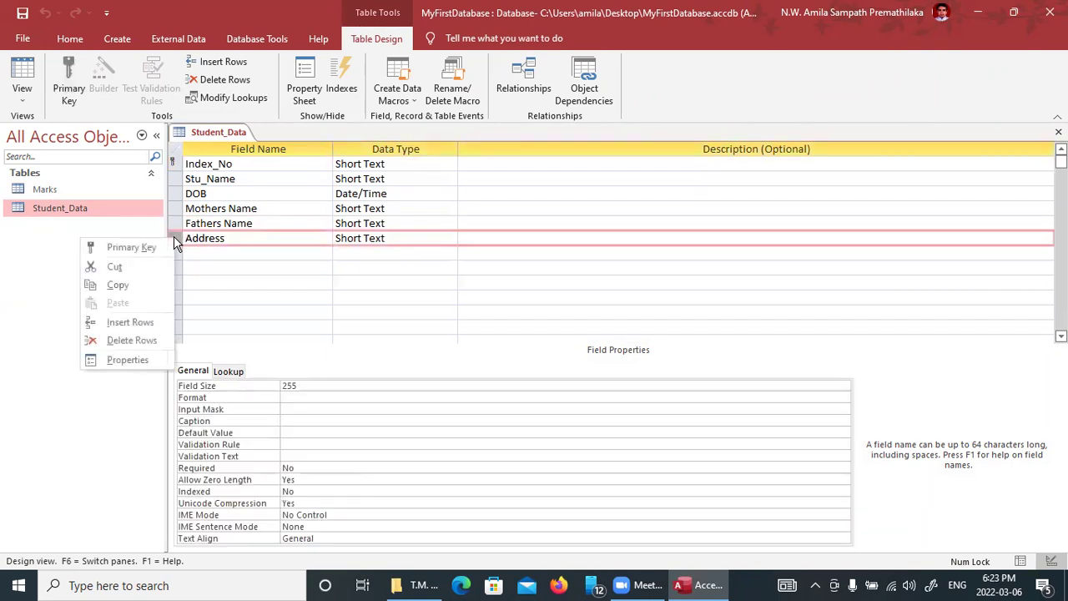
left_click(220, 267)
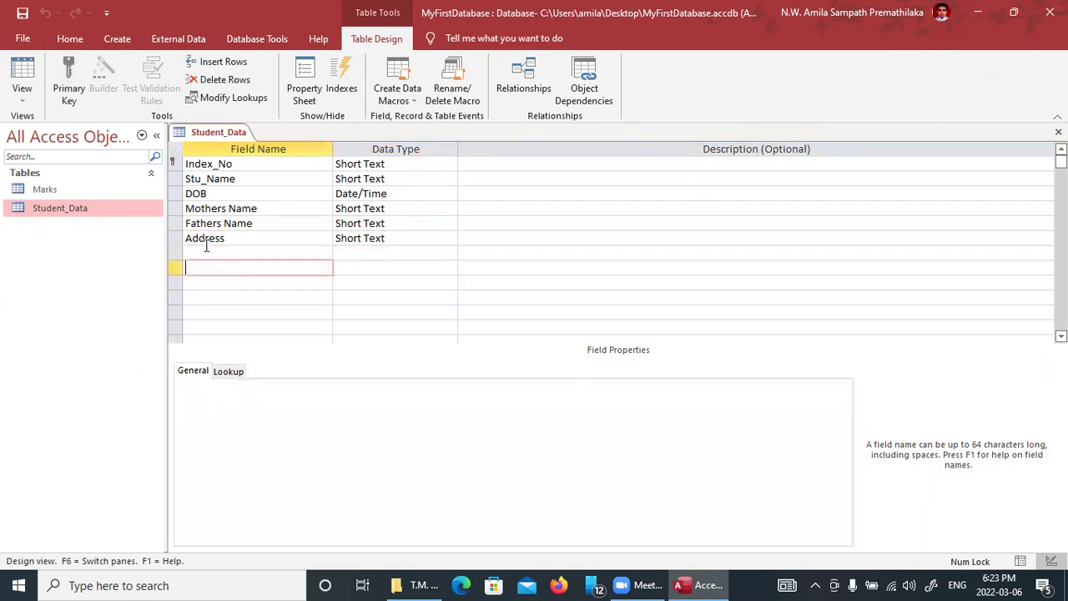
left_click(177, 241)
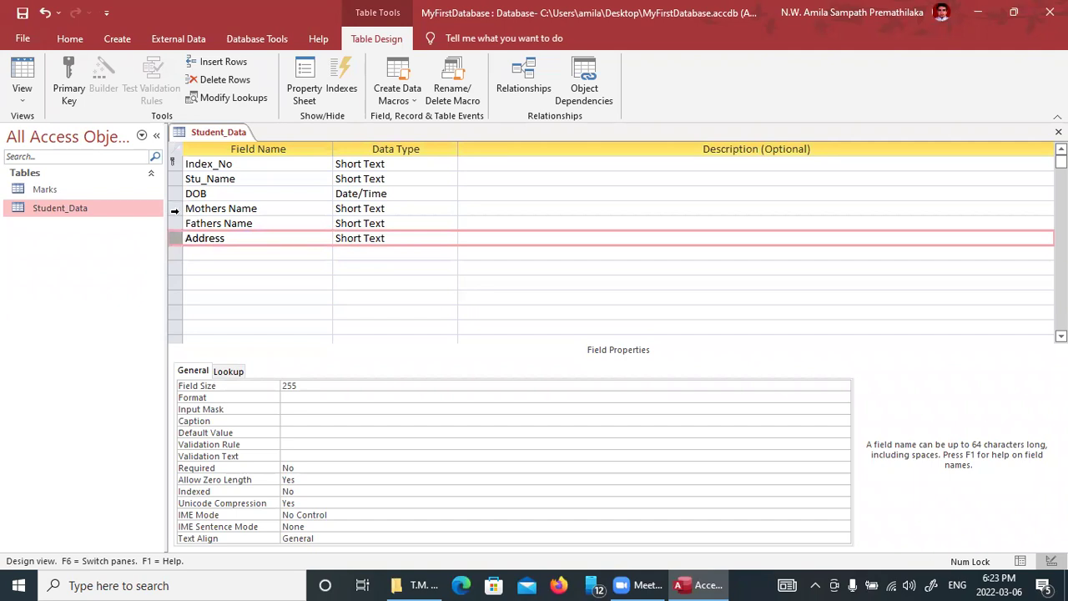
Cut the Address row and paste it into a new row inserted above Stu_Name.
right_click(176, 210)
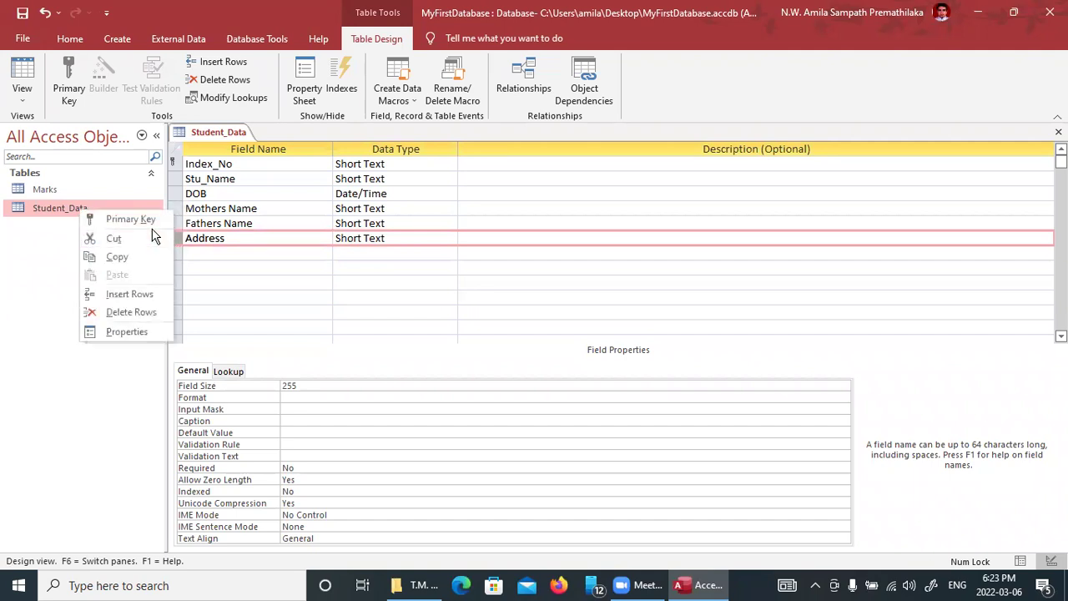
left_click(133, 239)
left_click(175, 183)
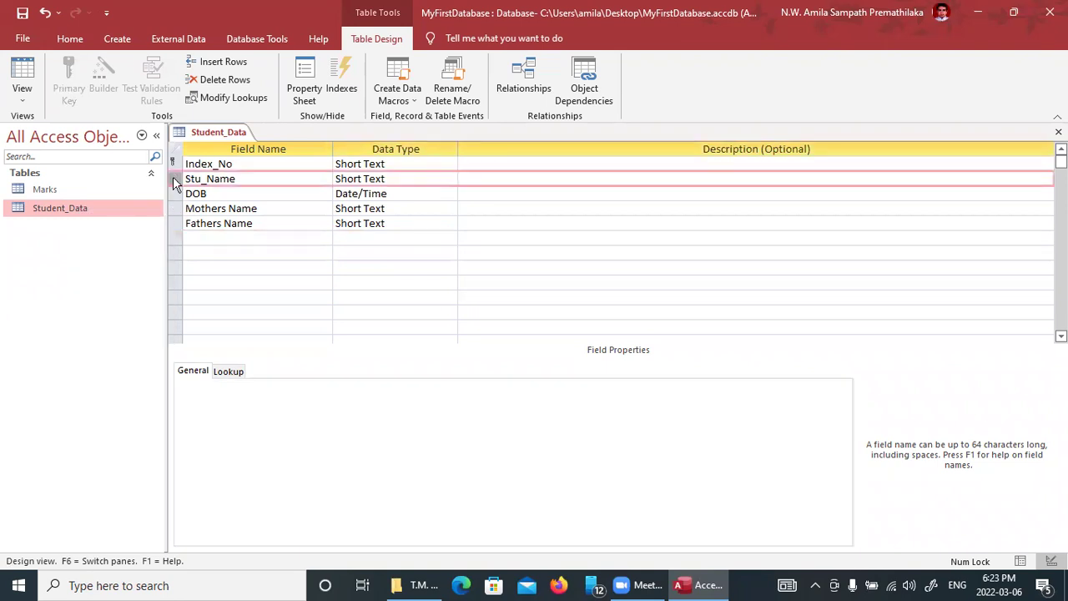
right_click(172, 180)
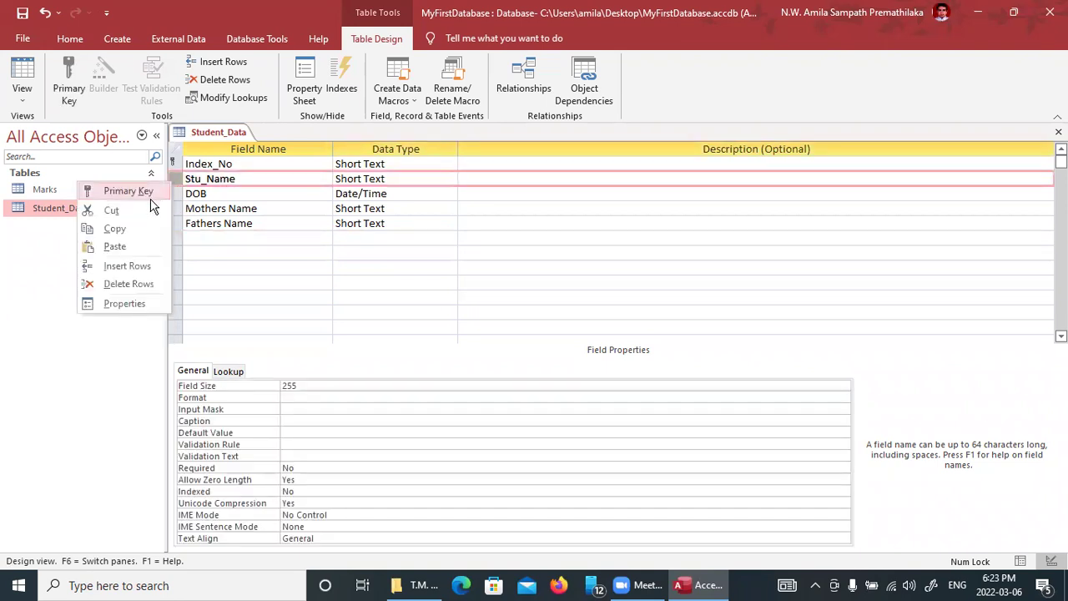
left_click(142, 265)
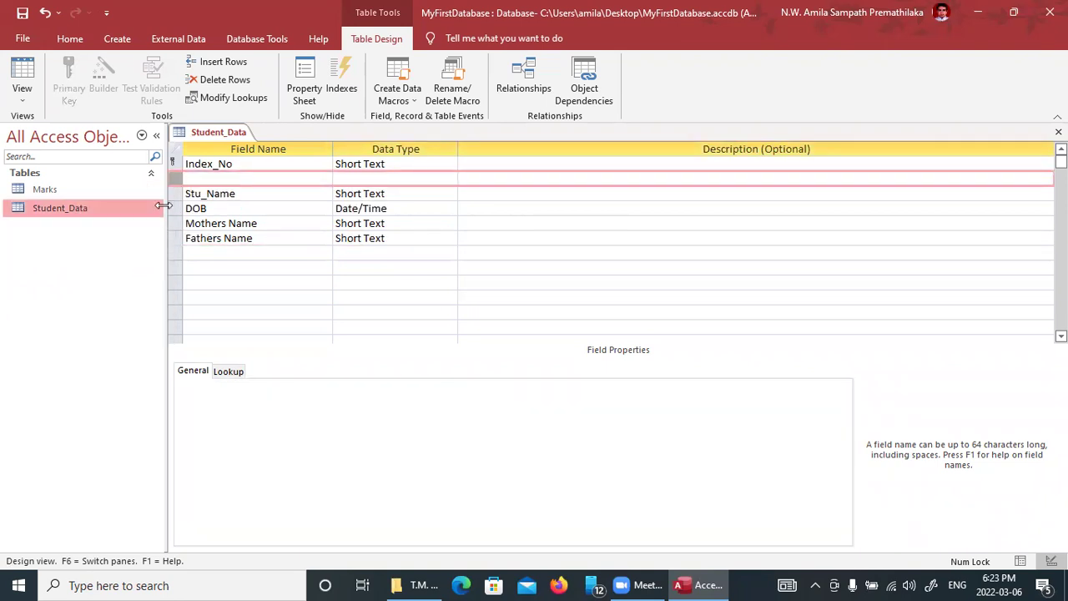
left_click(70, 38)
left_click(67, 71)
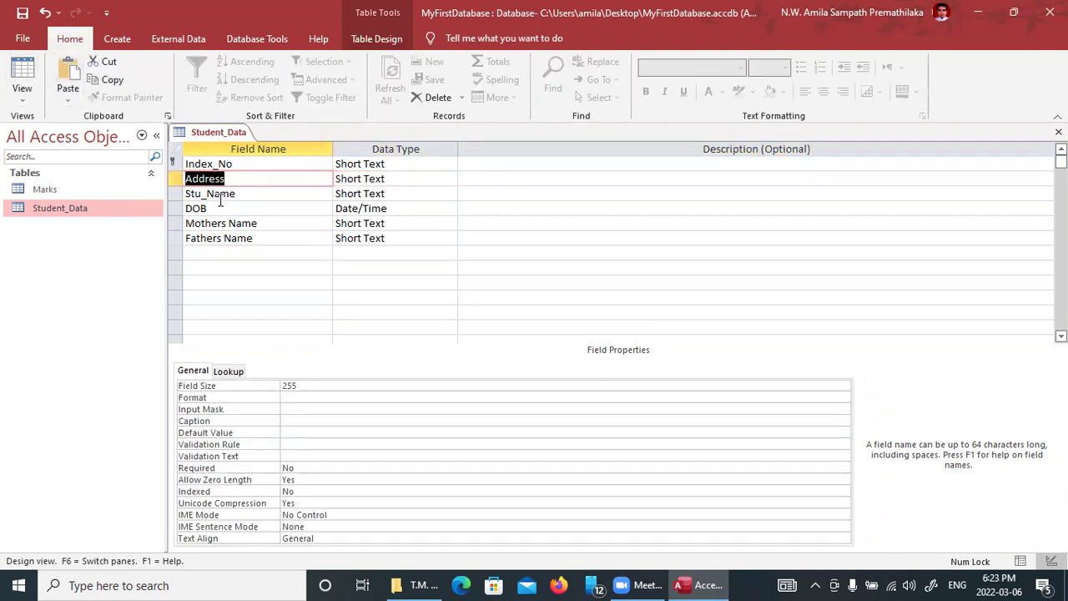
Drag Stu_Name up so it sits right after Index_No, ahead of Address.
left_click(220, 195)
left_click(176, 197)
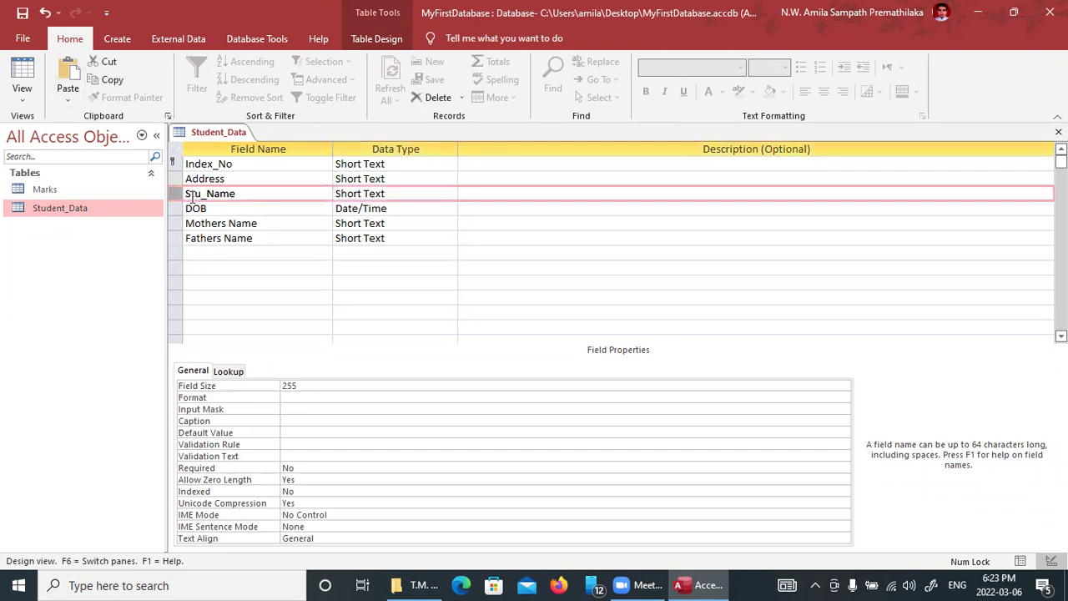
left_click_drag(192, 196, 190, 181)
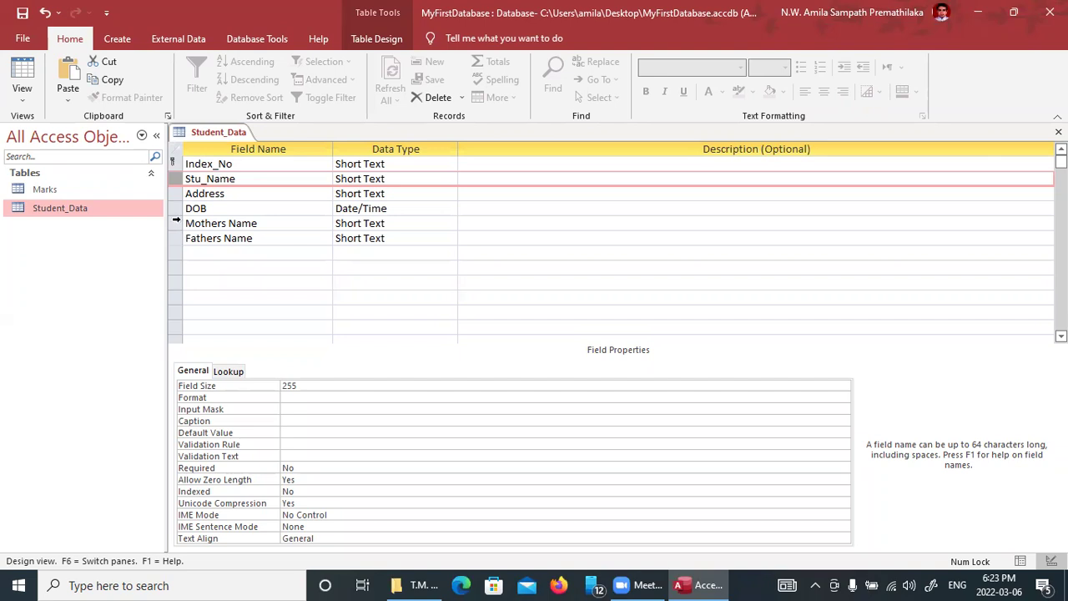
Add a Gender field of type Short Text below Fathers Name and save the Student_Data design.
left_click(191, 253)
type("Gender")
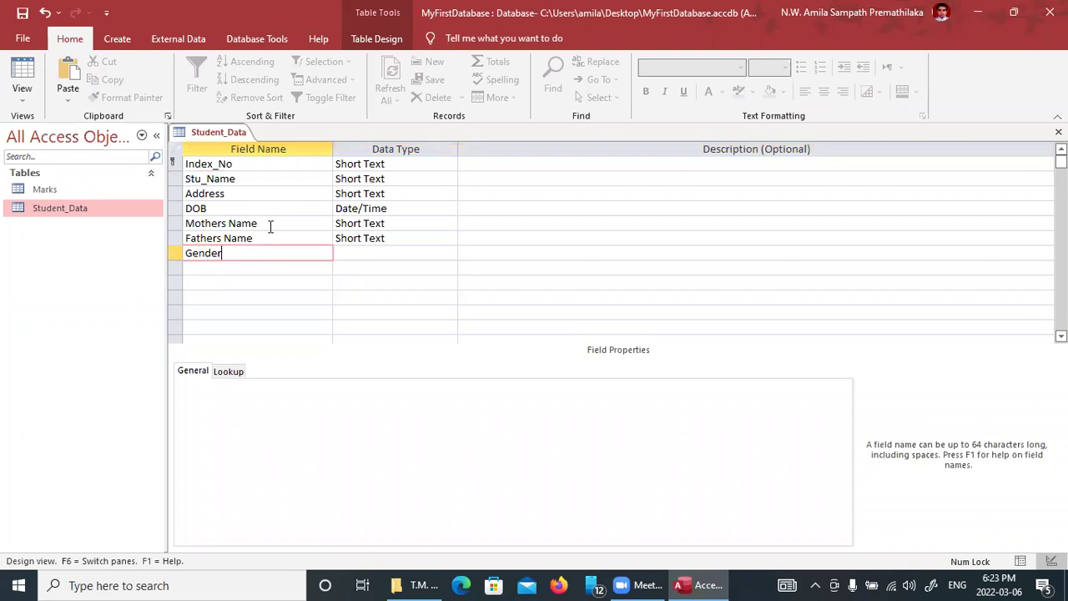
key("Tab")
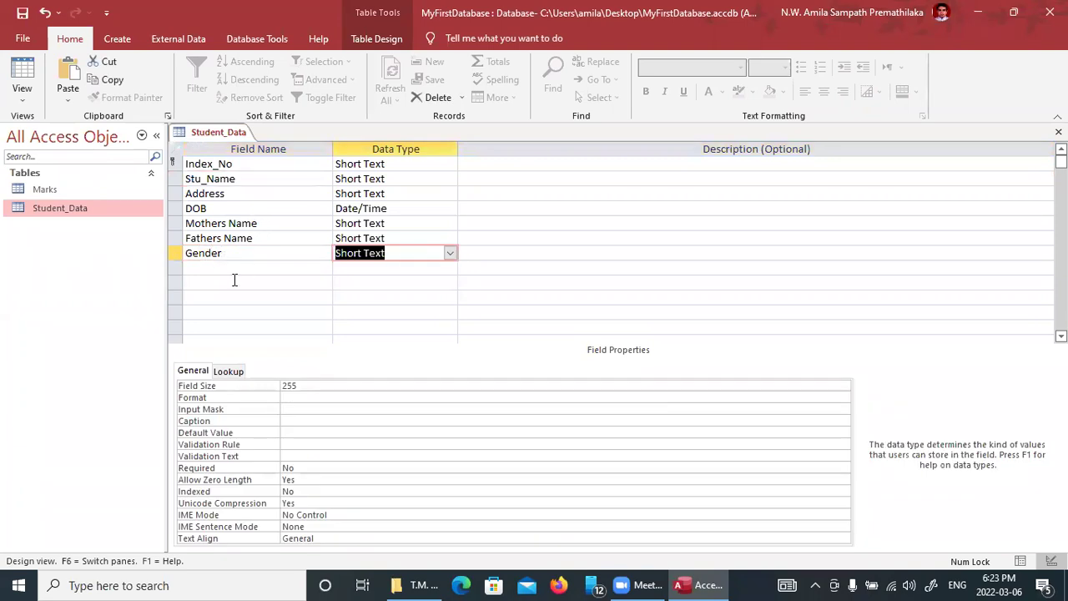
left_click(235, 281)
left_click(209, 256)
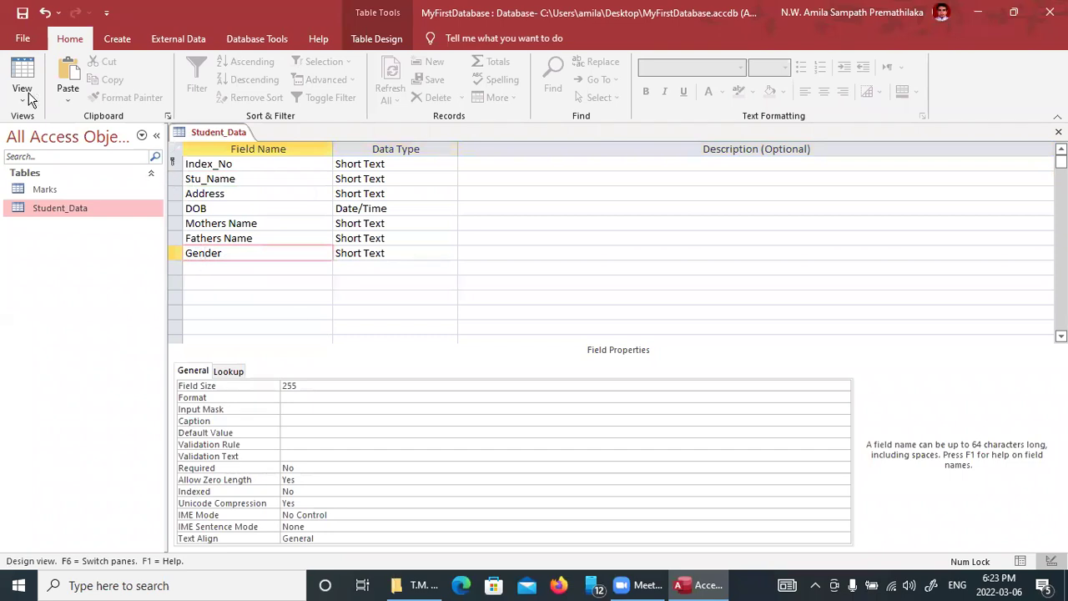
left_click(18, 14)
right_click(210, 136)
Close the Student_Data design and browse the table options in the Navigation Pane.
left_click(237, 163)
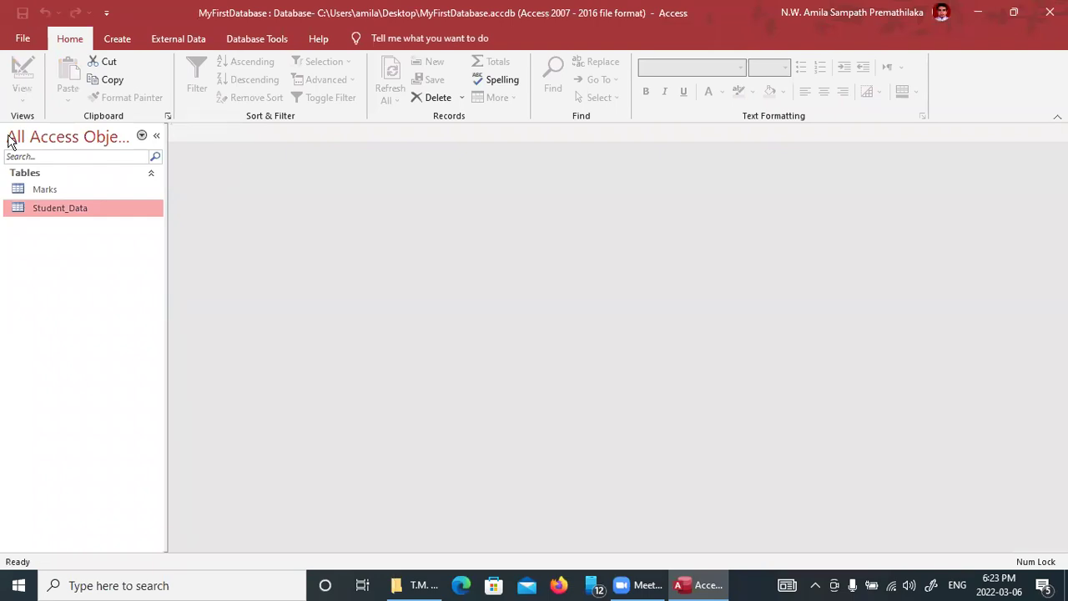
left_click(44, 191)
right_click(42, 194)
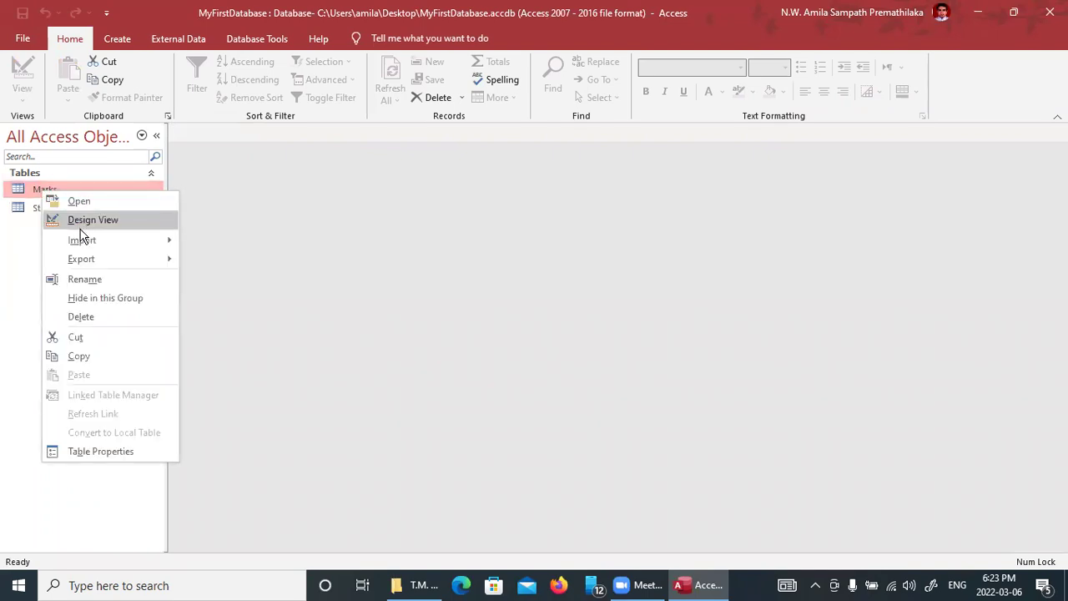
left_click(37, 229)
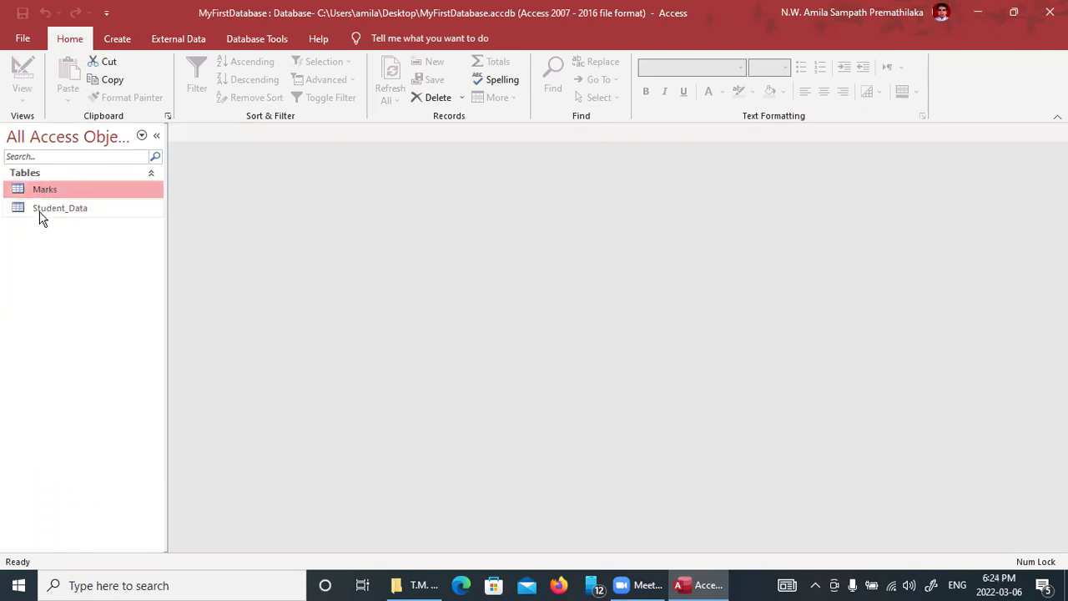
left_click(39, 216)
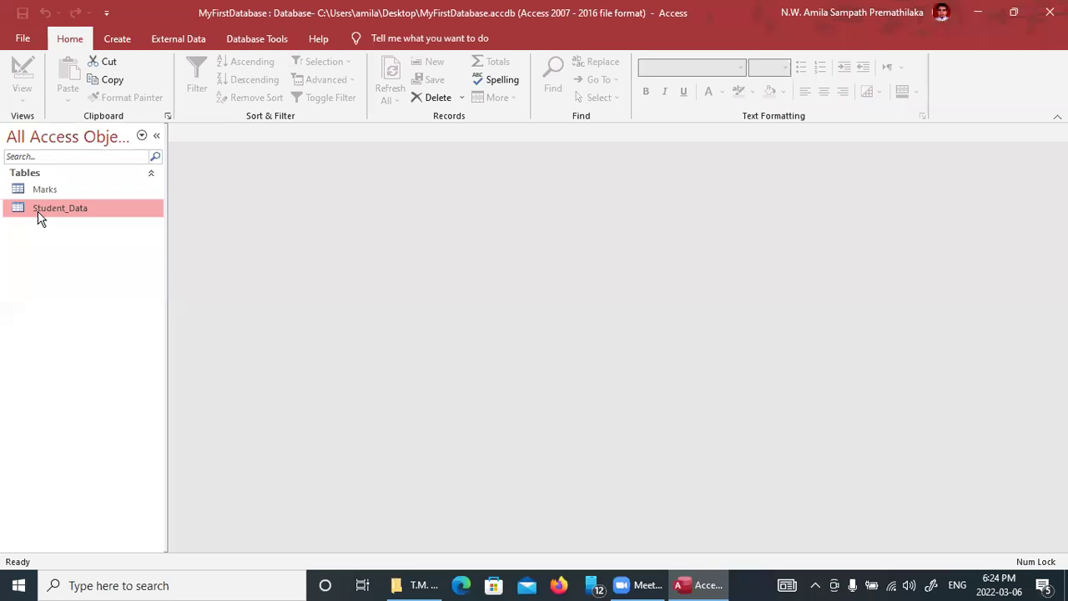
right_click(39, 213)
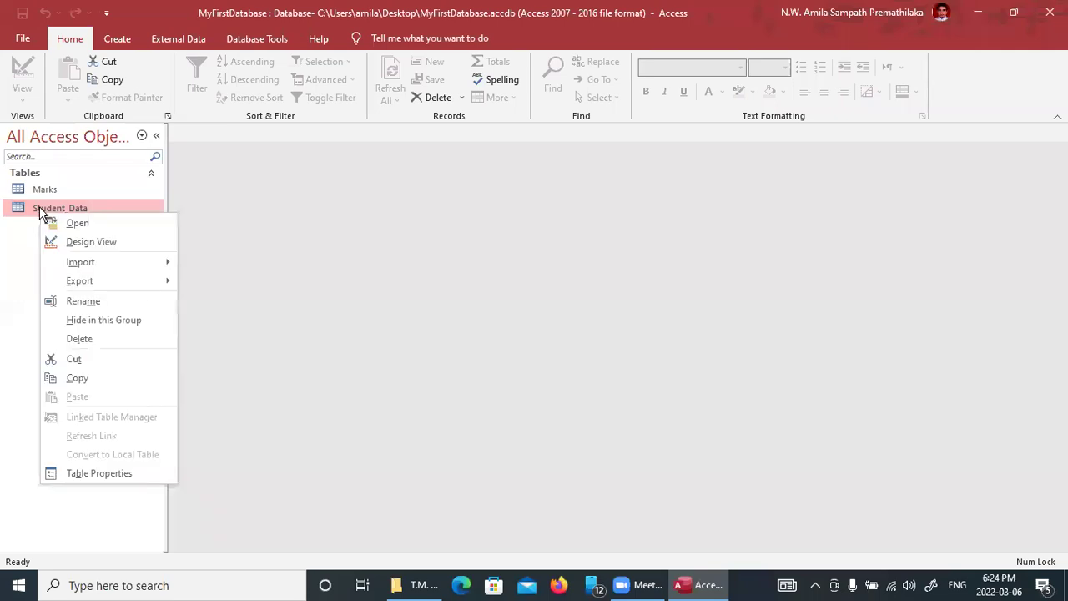
left_click(12, 279)
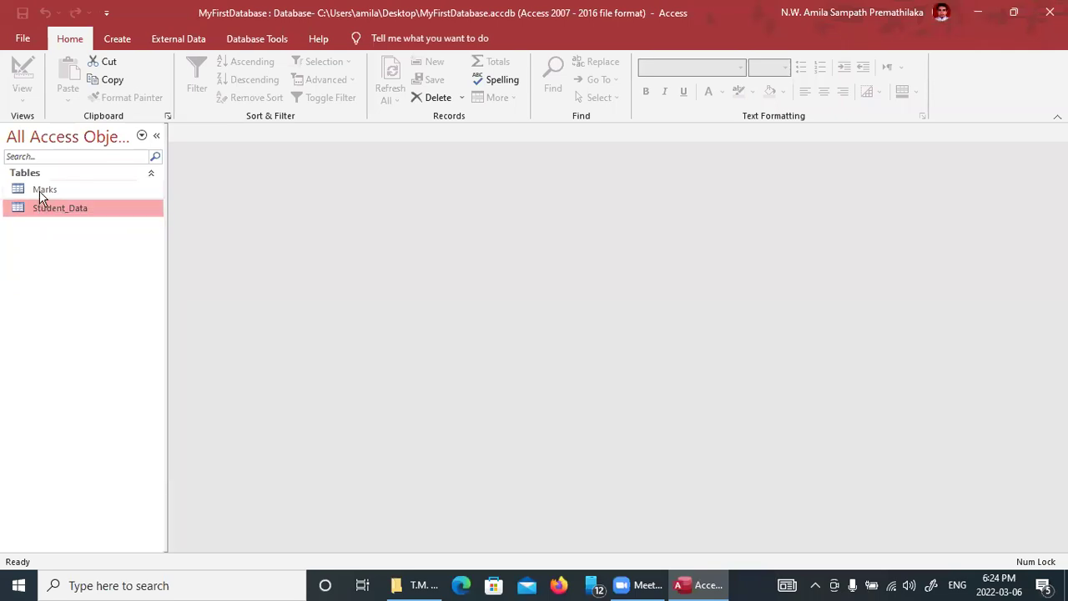
Open and then close the Marks and Student_Data datasheets.
double_click(37, 189)
right_click(204, 132)
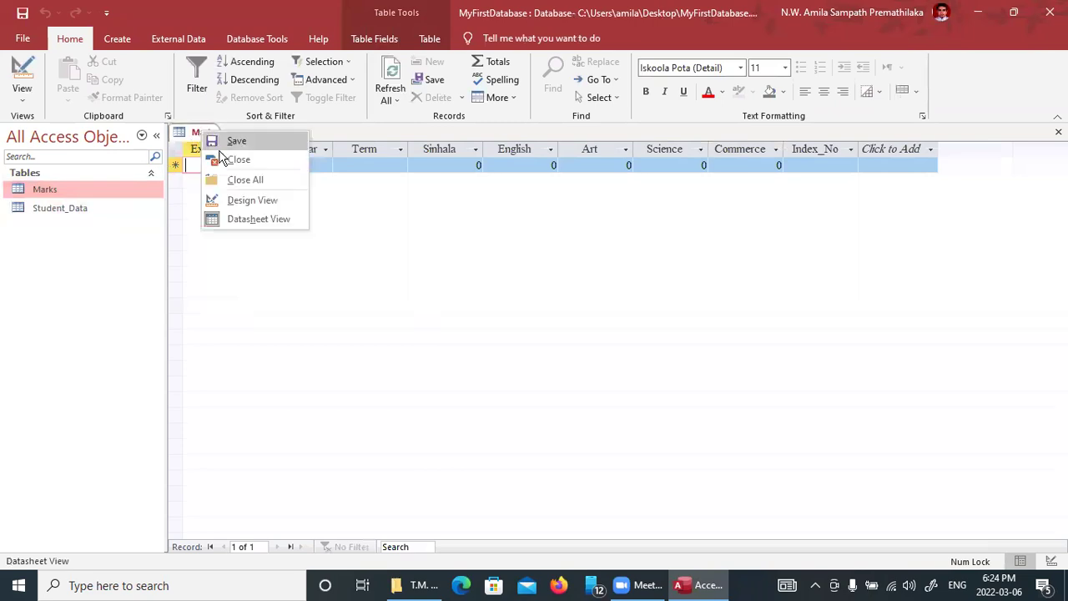
left_click(230, 158)
double_click(89, 208)
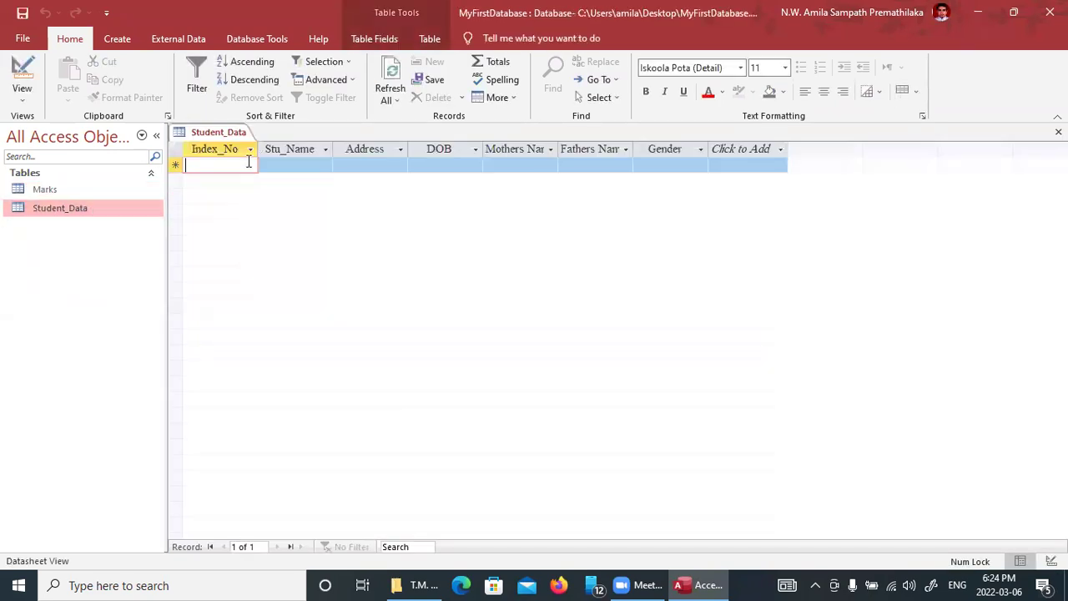
right_click(232, 139)
left_click(255, 170)
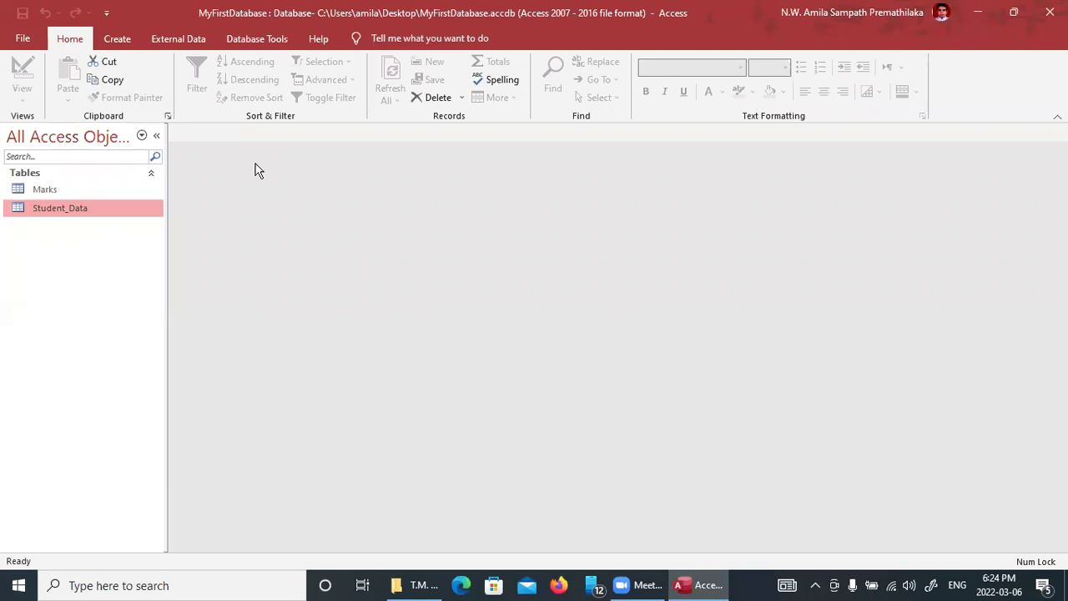
right_click(76, 210)
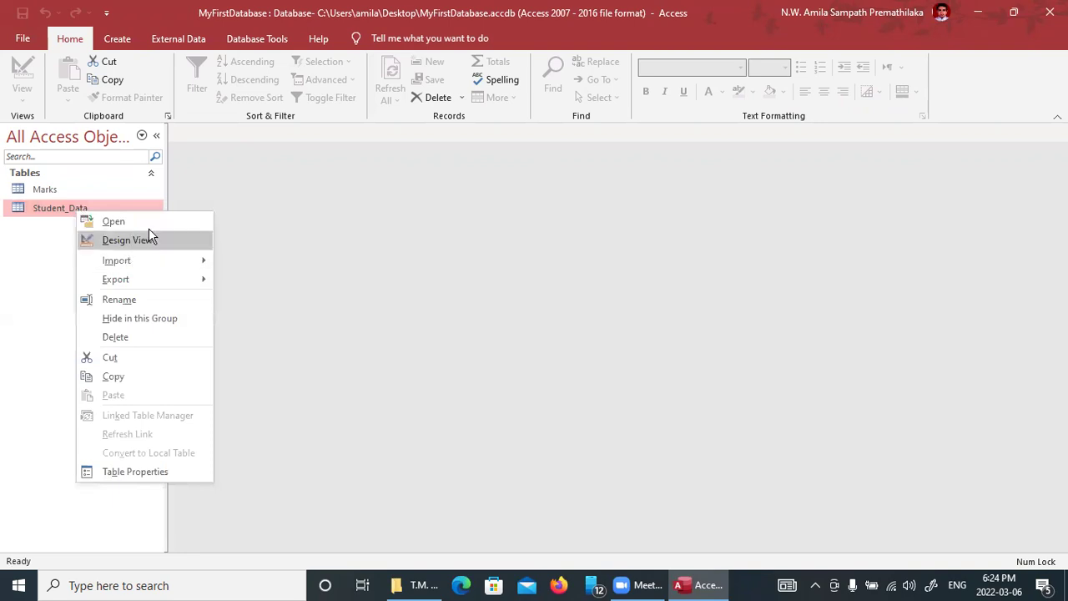
Open Student_Data in Design View and inspect the Gender, Address, Index_No and Stu_Name fields.
left_click(129, 240)
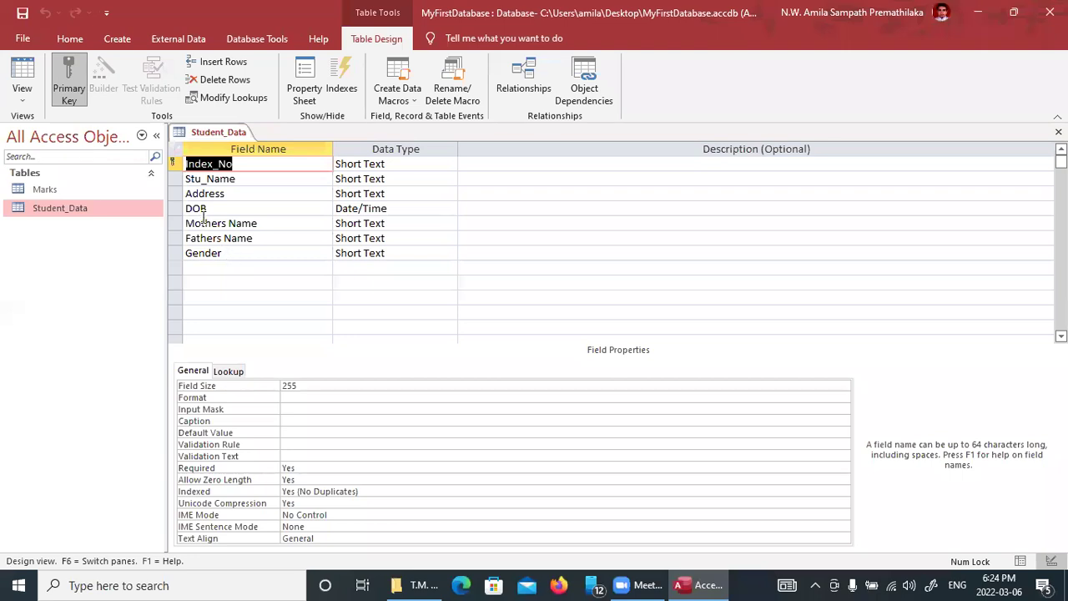
left_click(236, 252)
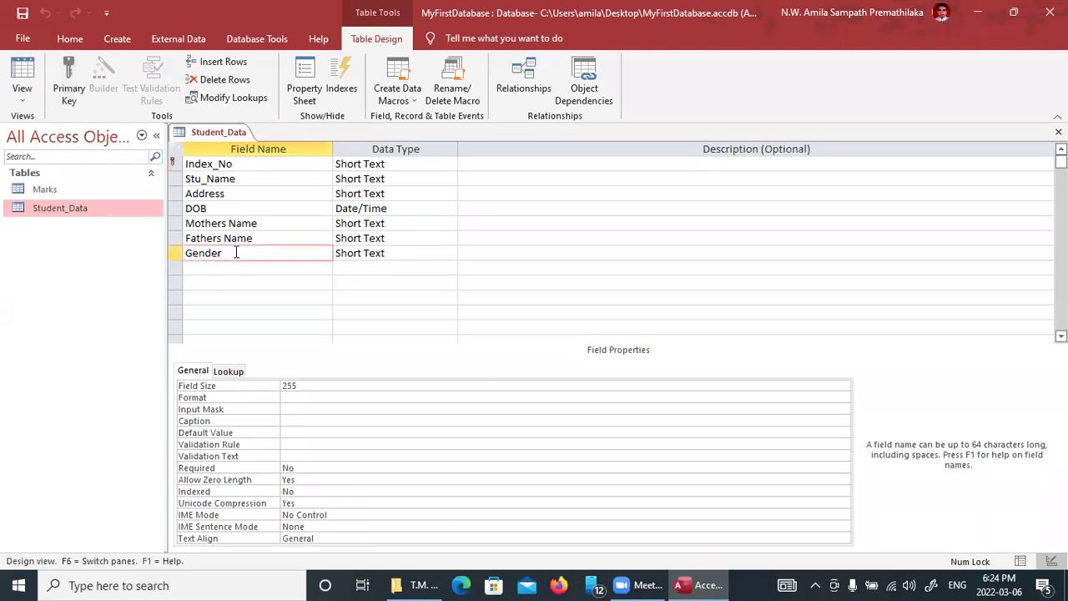
left_click(239, 188)
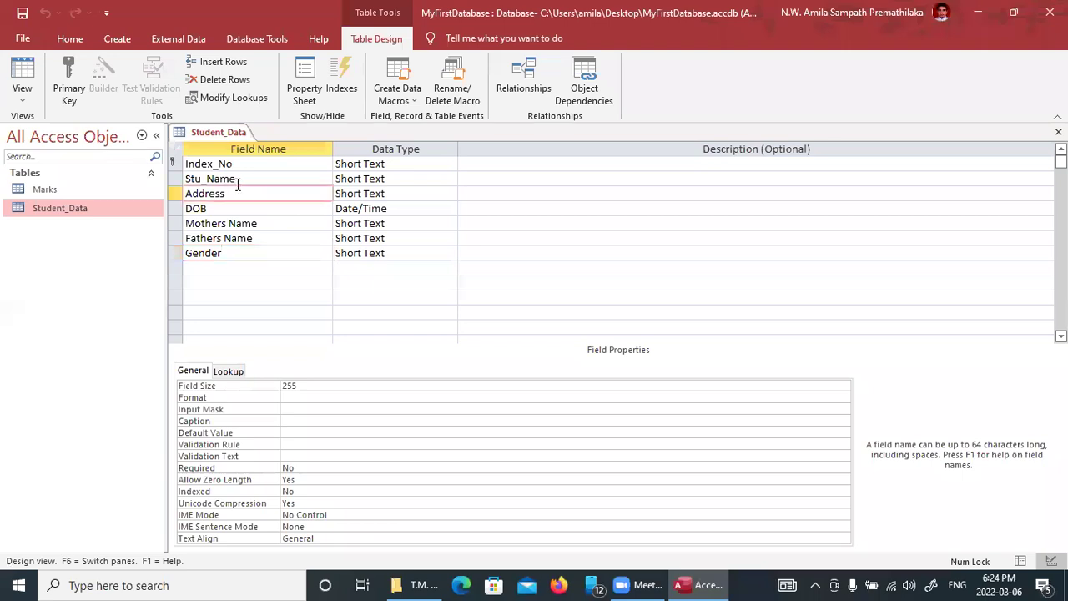
left_click(240, 165)
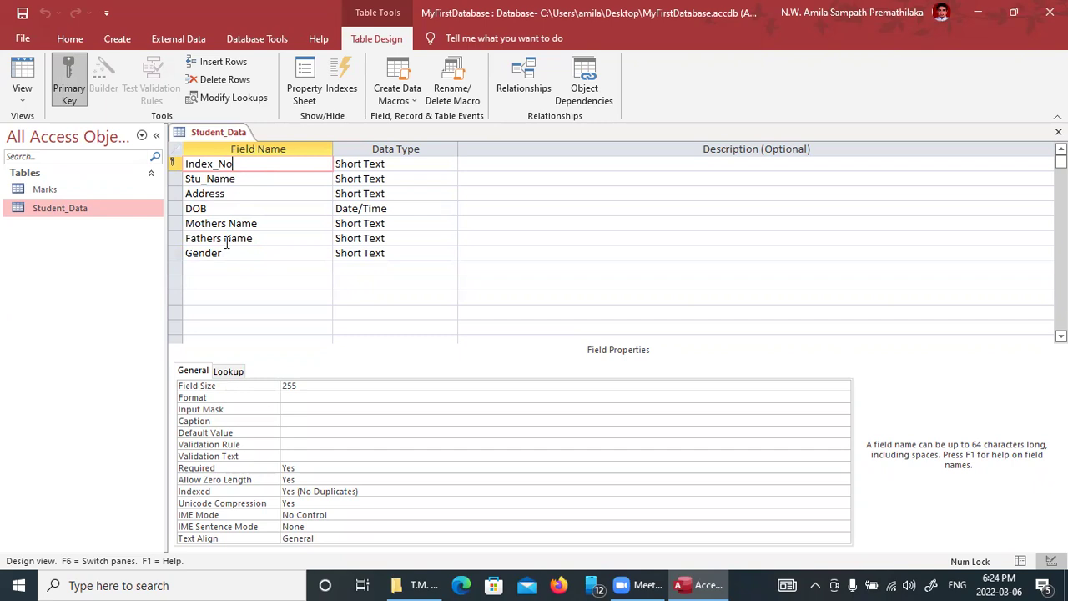
left_click(237, 178)
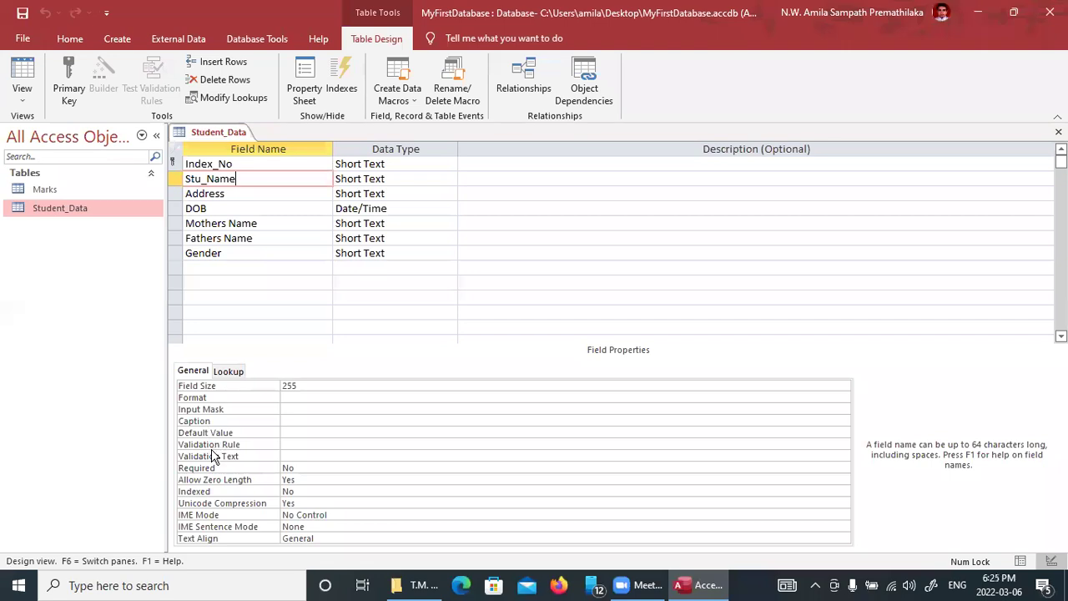
Set the Stu_Name field's Required property to Yes.
left_click(298, 471)
left_click(842, 471)
key("Up")
key("Down")
key("Up")
key("Return")
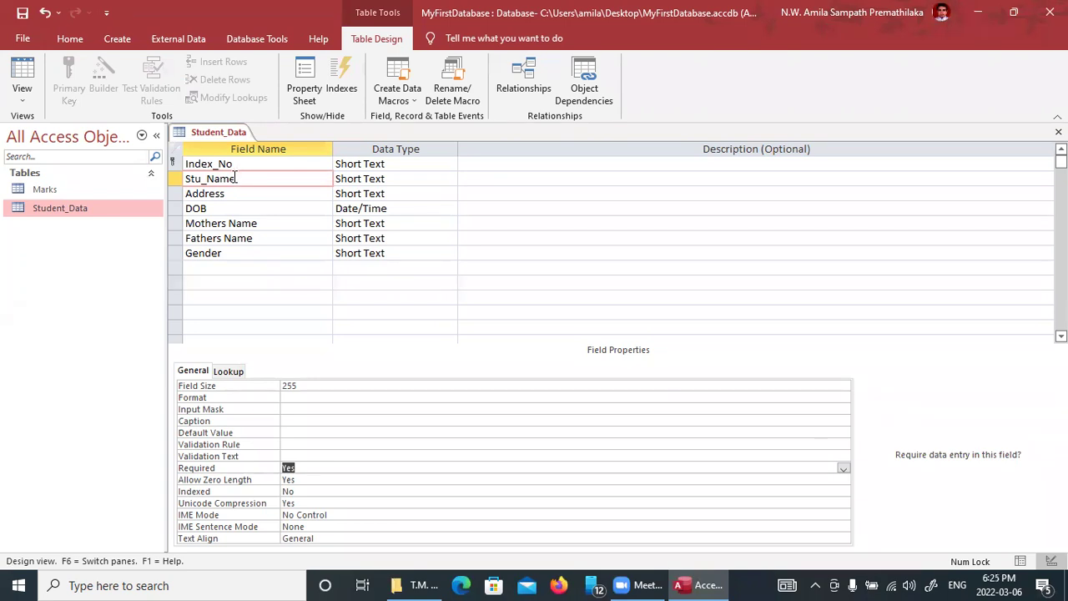
Make Gender required, then review its Caption, Default Value, Validation and Field Size properties.
left_click(228, 253)
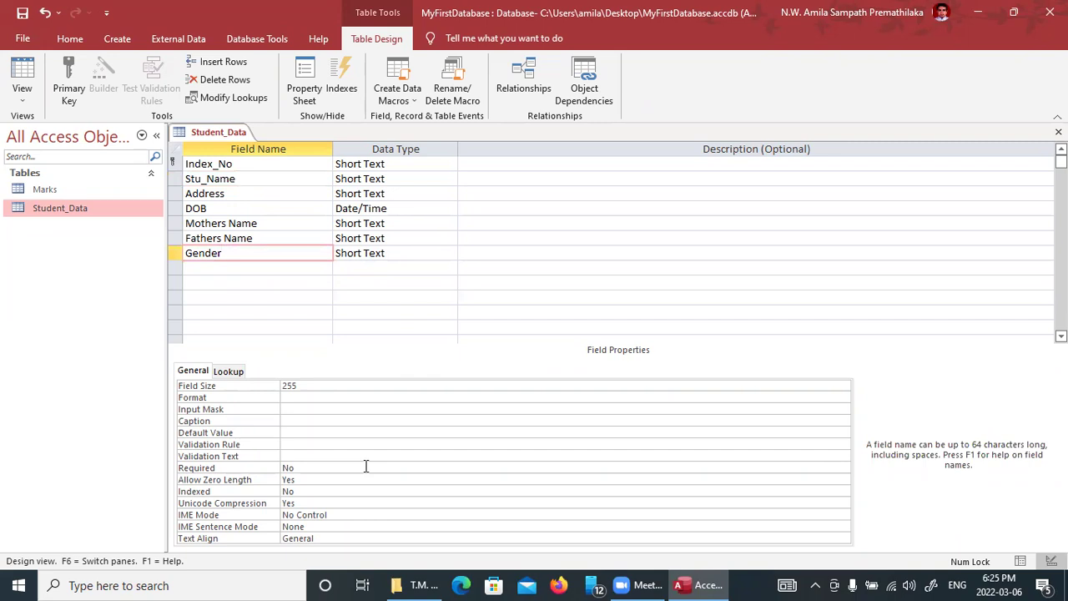
left_click(306, 468)
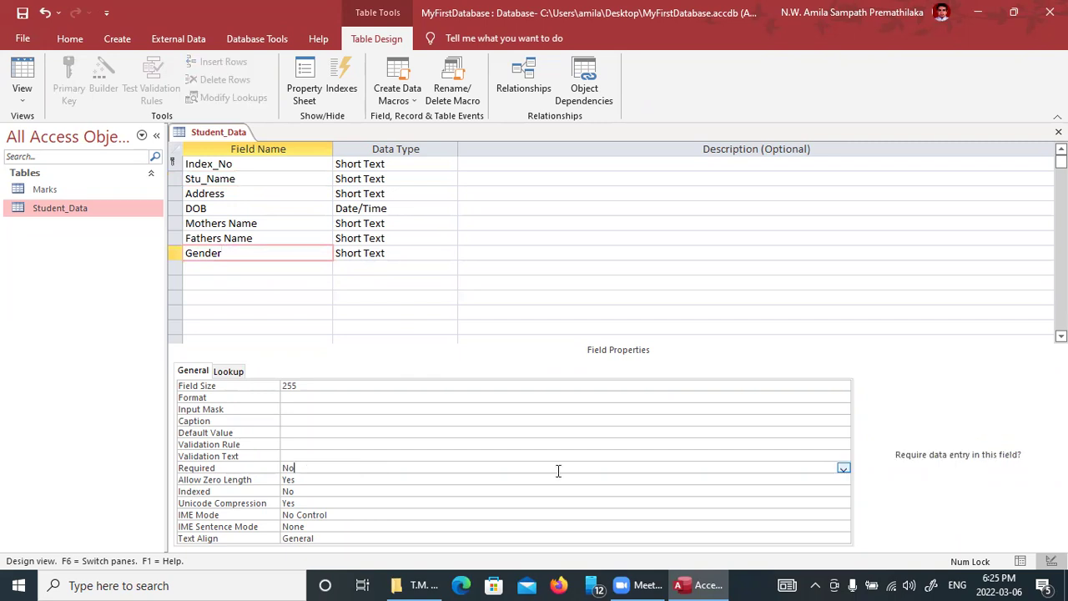
left_click(842, 469)
left_click(830, 477)
left_click(299, 422)
left_click(291, 433)
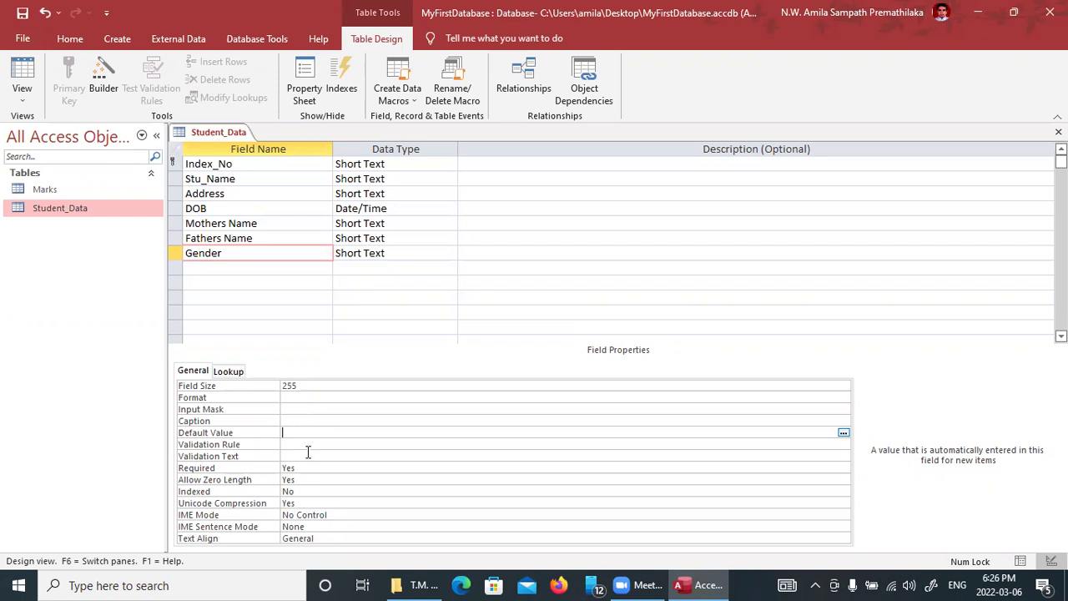
left_click(296, 445)
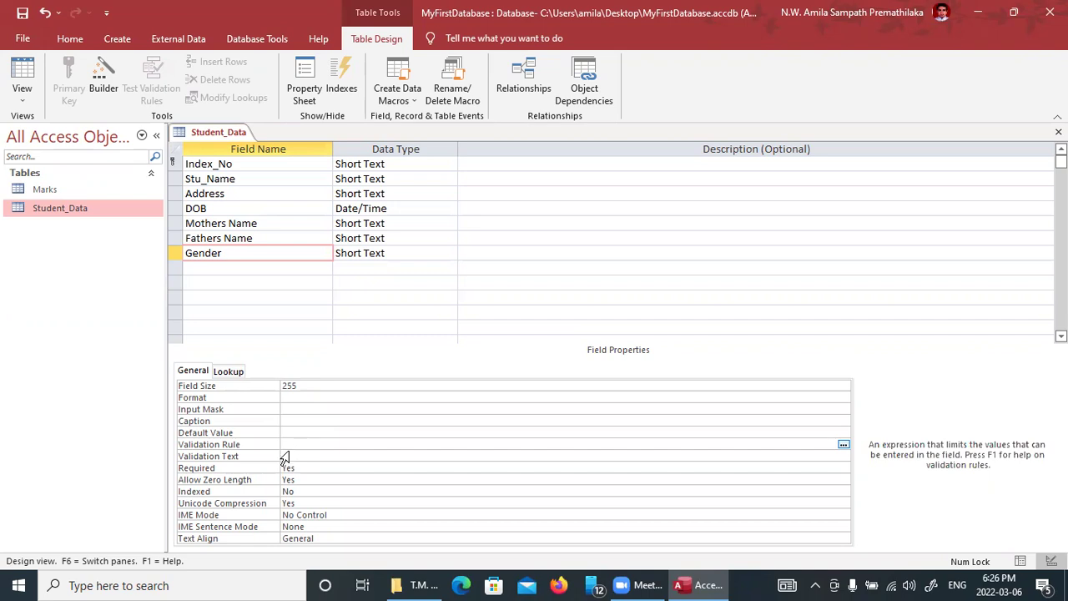
left_click(288, 456)
left_click(294, 444)
left_click(309, 385)
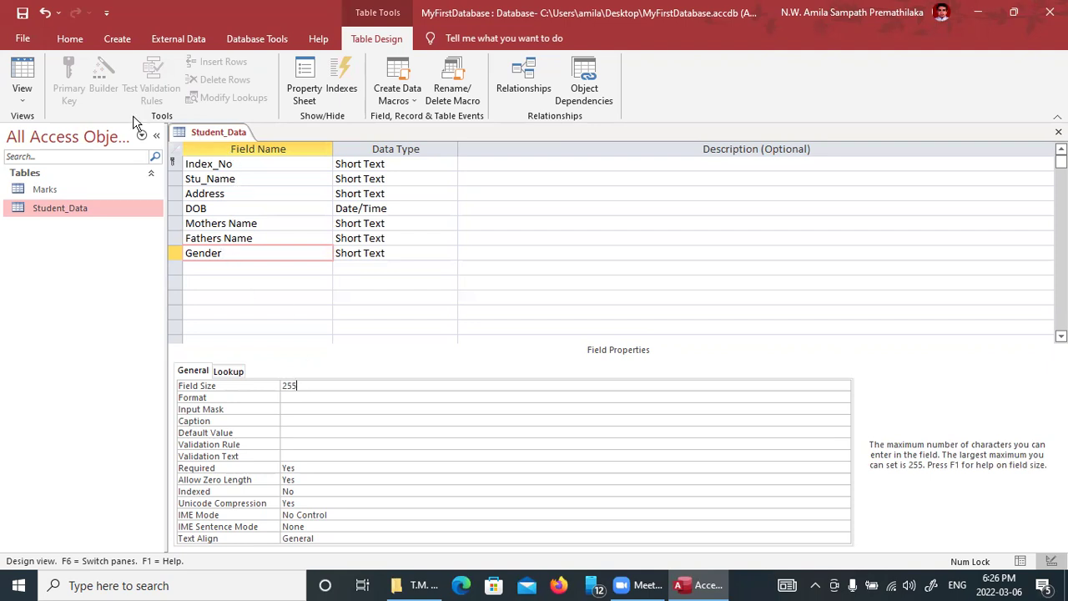
Close the Student_Data design, open and close the Marks design, then show the Create options.
right_click(210, 130)
left_click(233, 158)
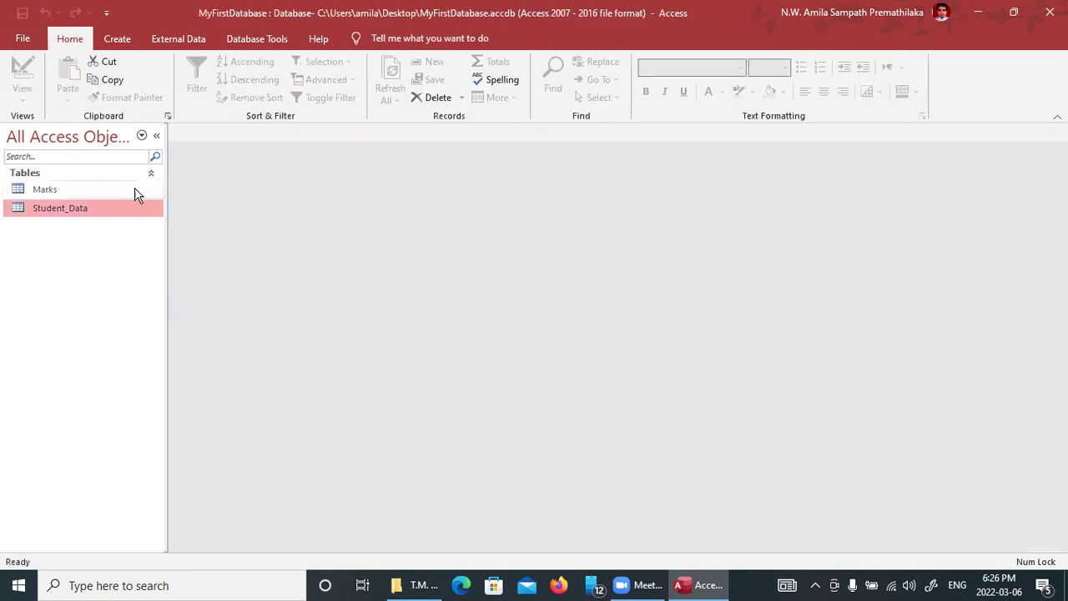
left_click(33, 190)
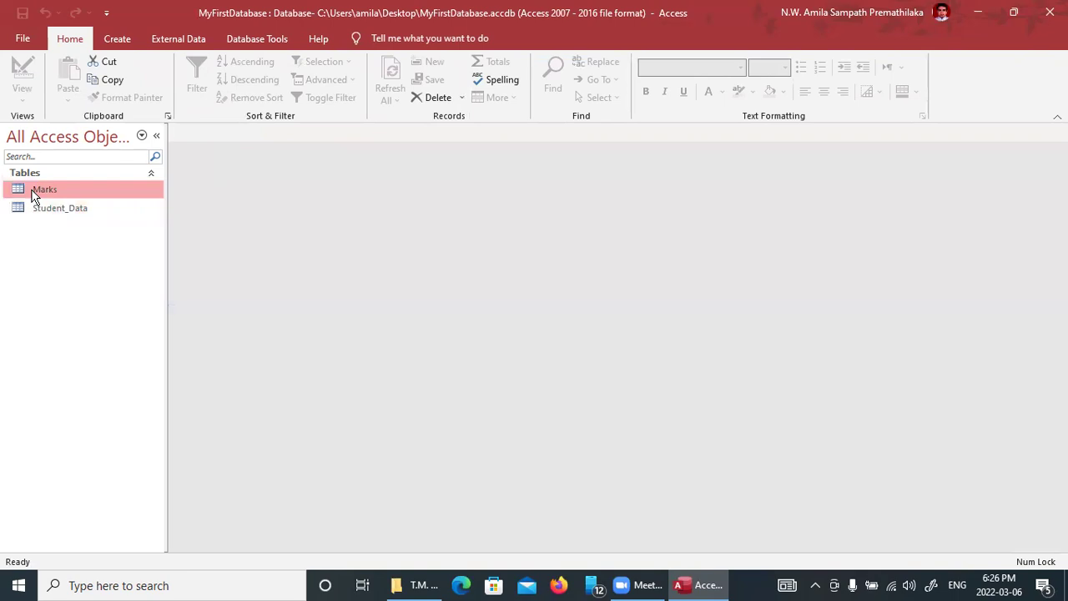
right_click(33, 190)
left_click(75, 219)
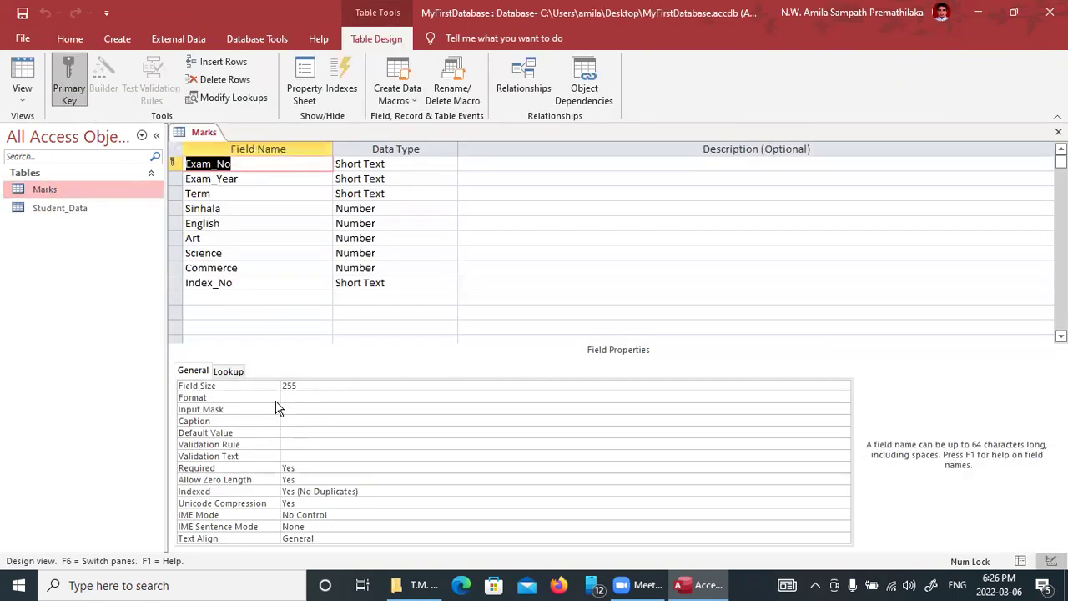
right_click(196, 139)
left_click(230, 162)
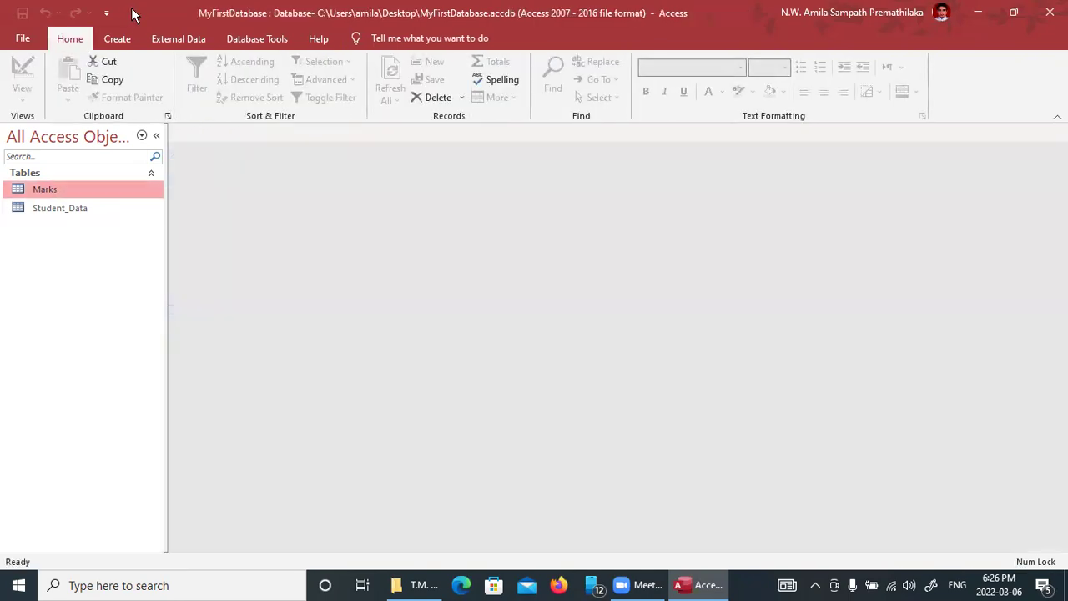
left_click(117, 39)
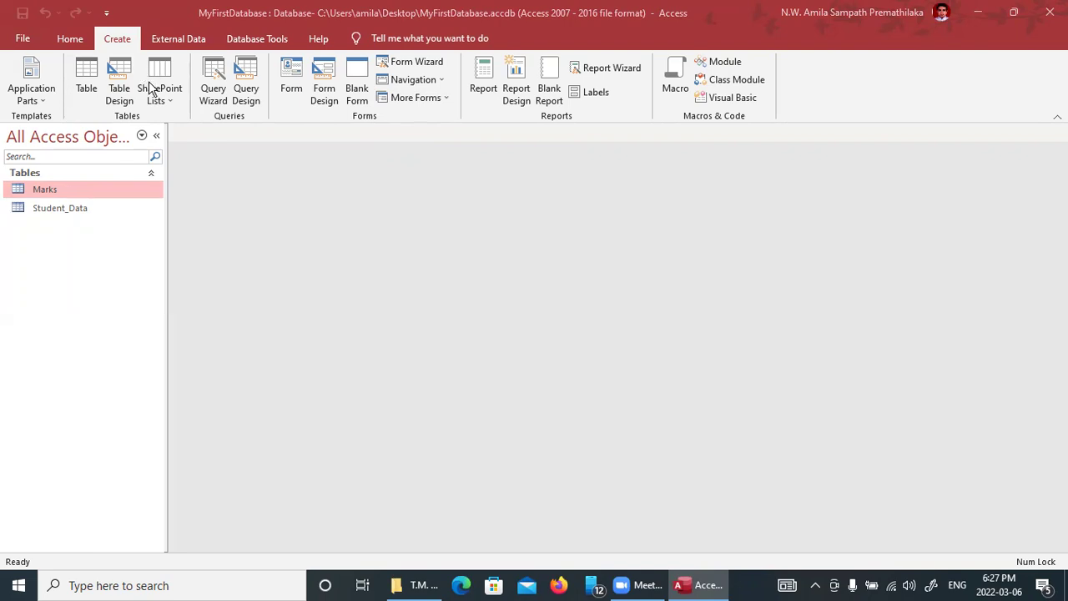
left_click(414, 65)
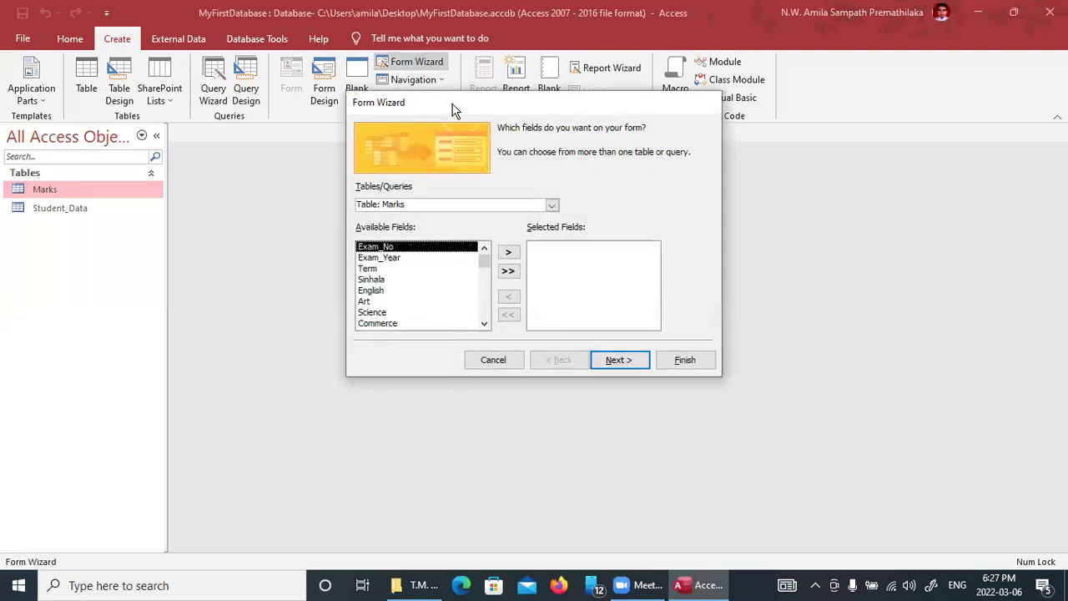
left_click_drag(452, 106, 443, 160)
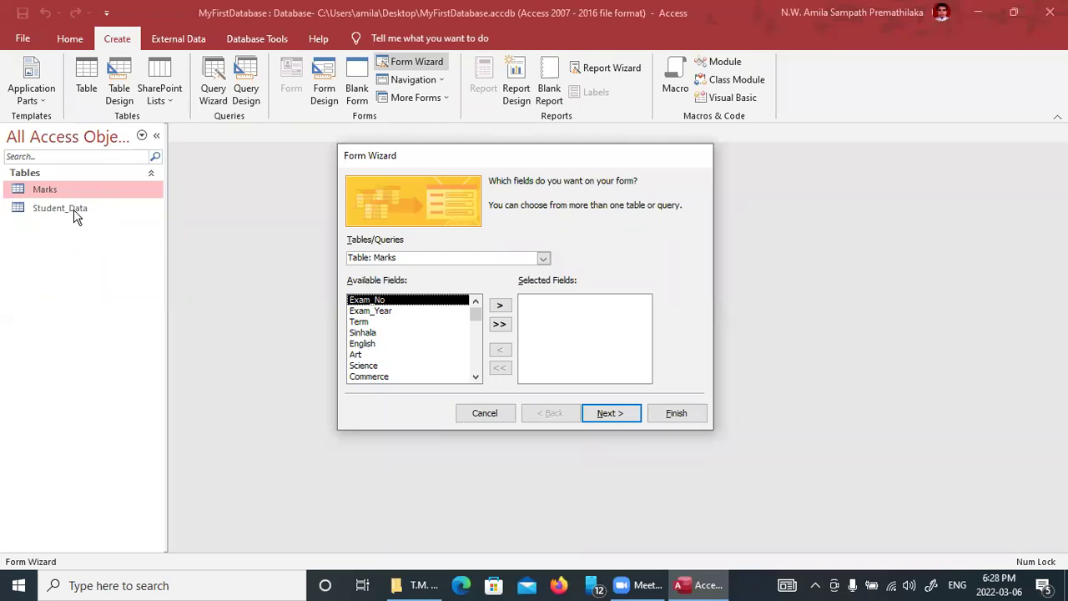
left_click(676, 412)
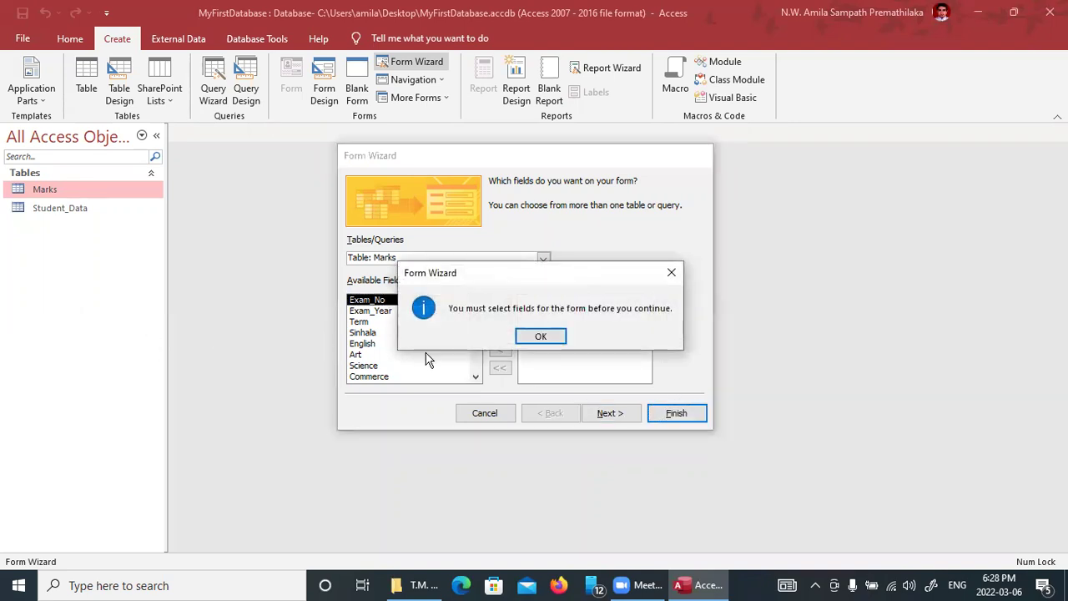
left_click(539, 336)
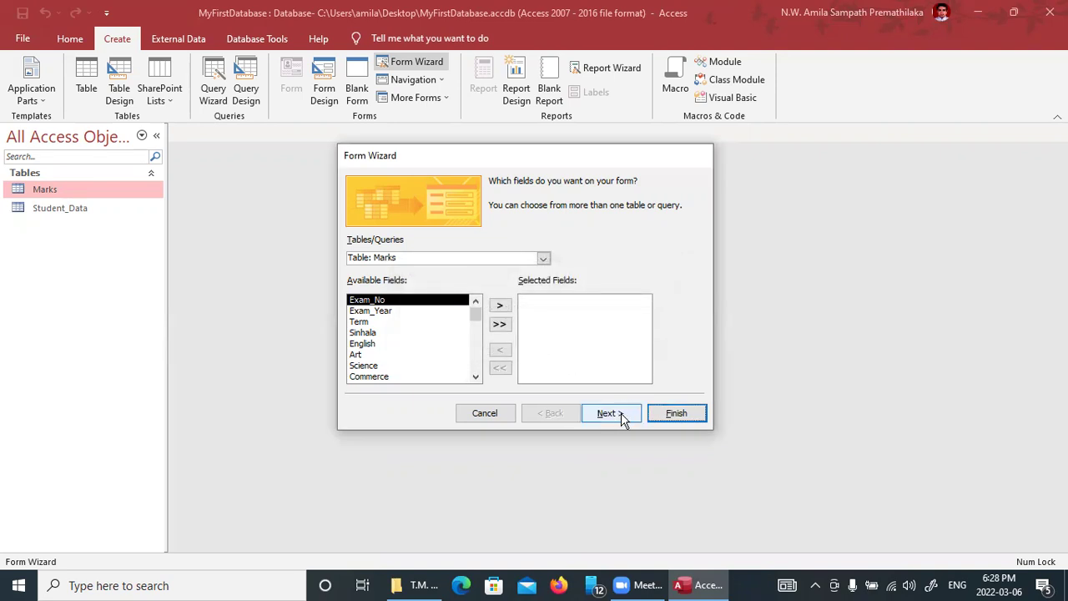
left_click(676, 413)
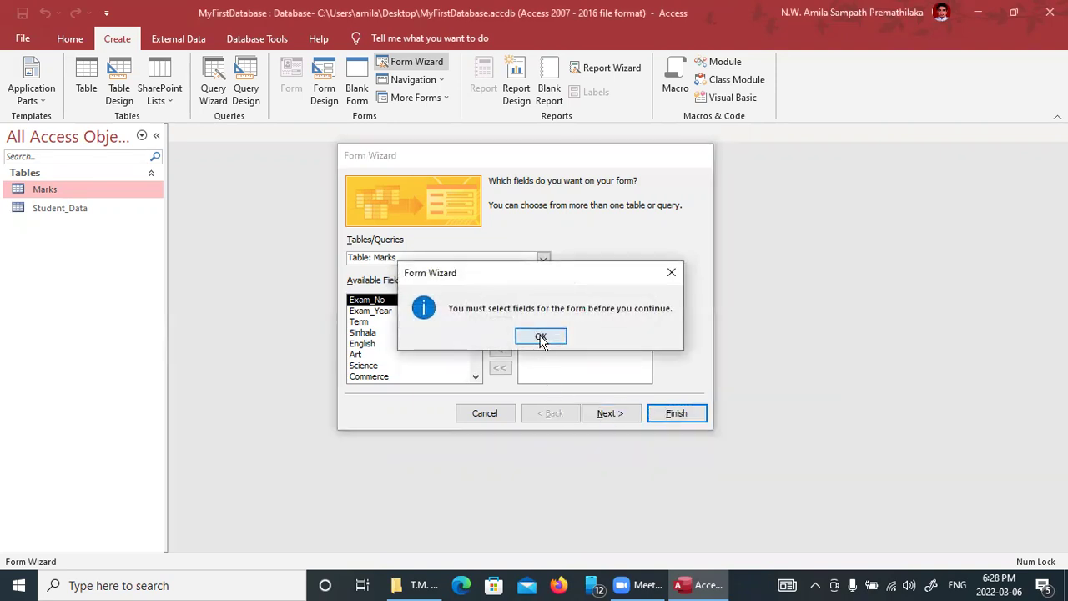
left_click(540, 337)
left_click(480, 412)
left_click(45, 205)
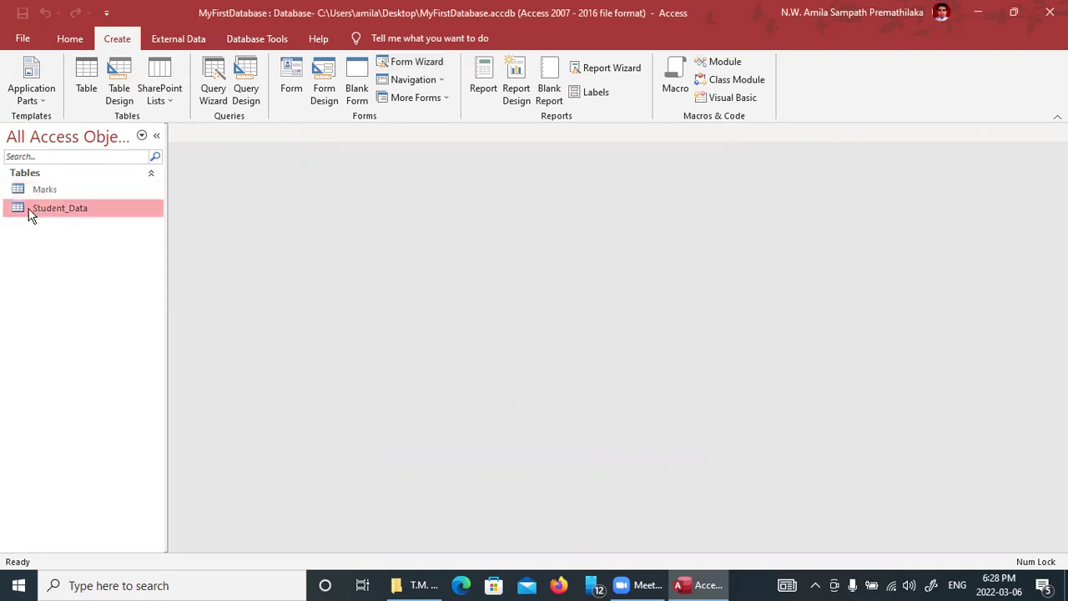
Open the Relationships window from Database Tools.
left_click(51, 191)
left_click(50, 207)
left_click(242, 48)
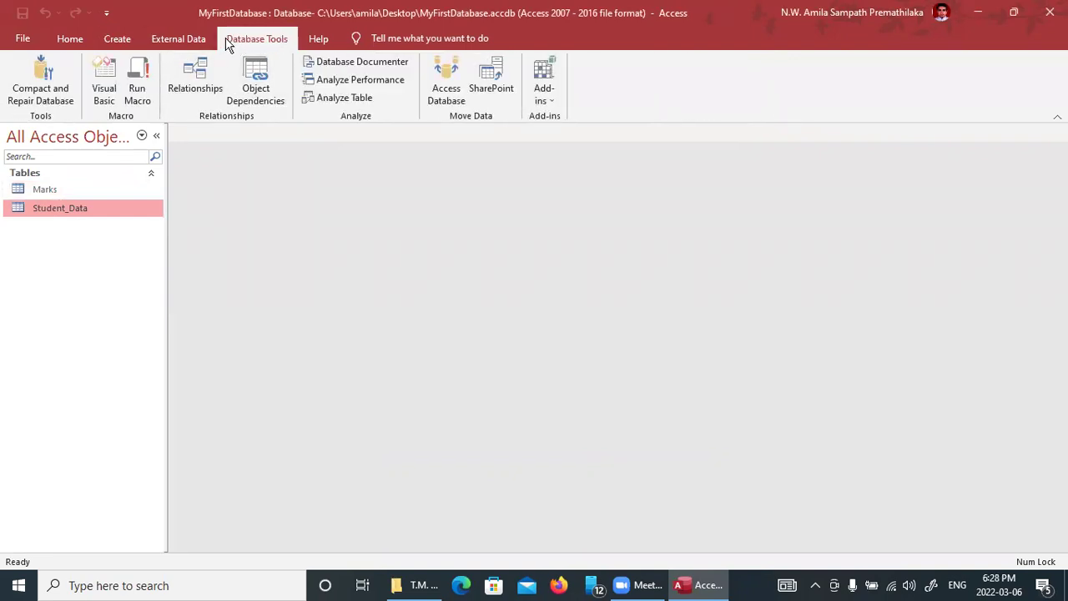
left_click(192, 88)
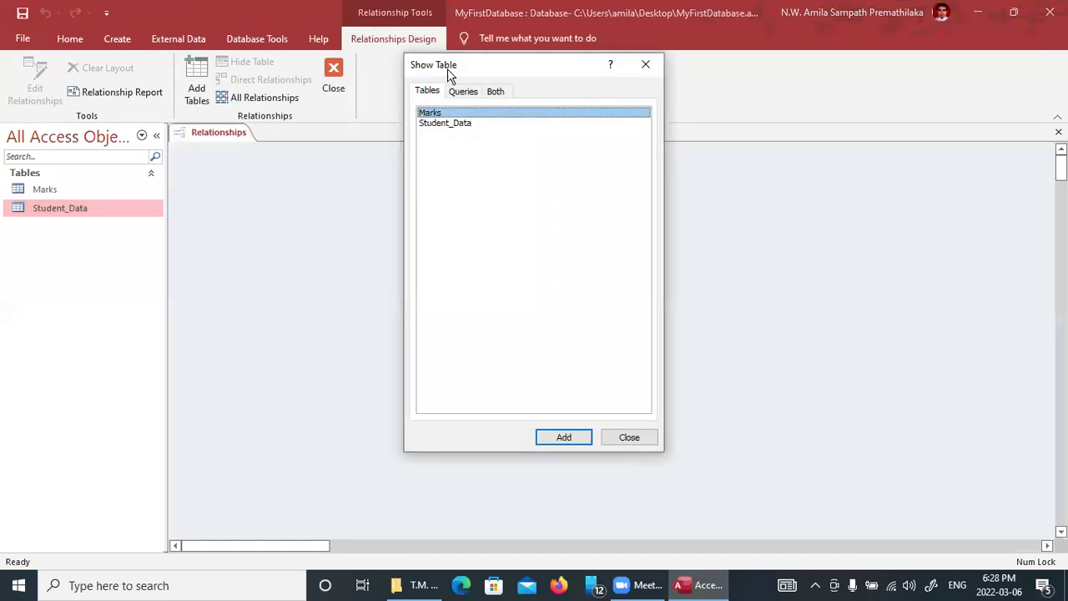
Add the Marks and Student_Data tables to the diagram, then close Show Table.
left_click_drag(433, 77, 325, 102)
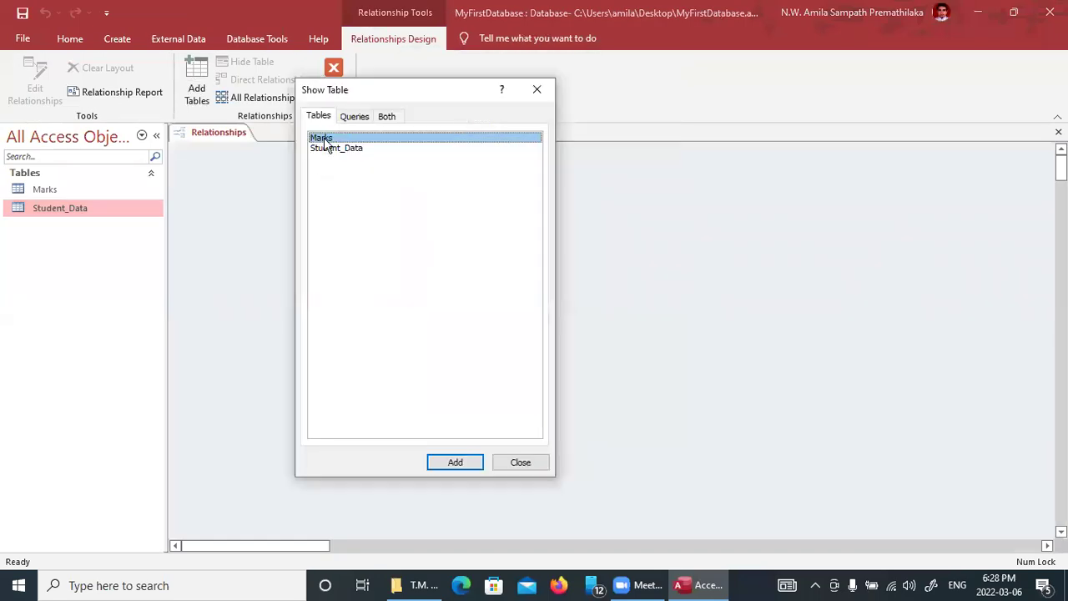
left_click(327, 148)
left_click(325, 139)
left_click(326, 148)
left_click(324, 138)
double_click(323, 140)
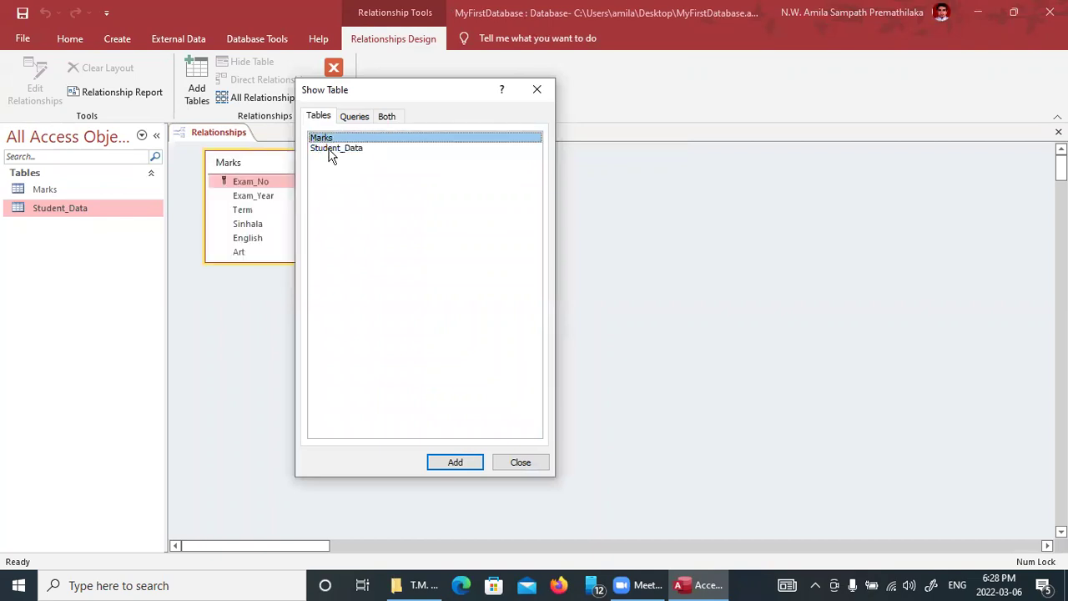
left_click(328, 149)
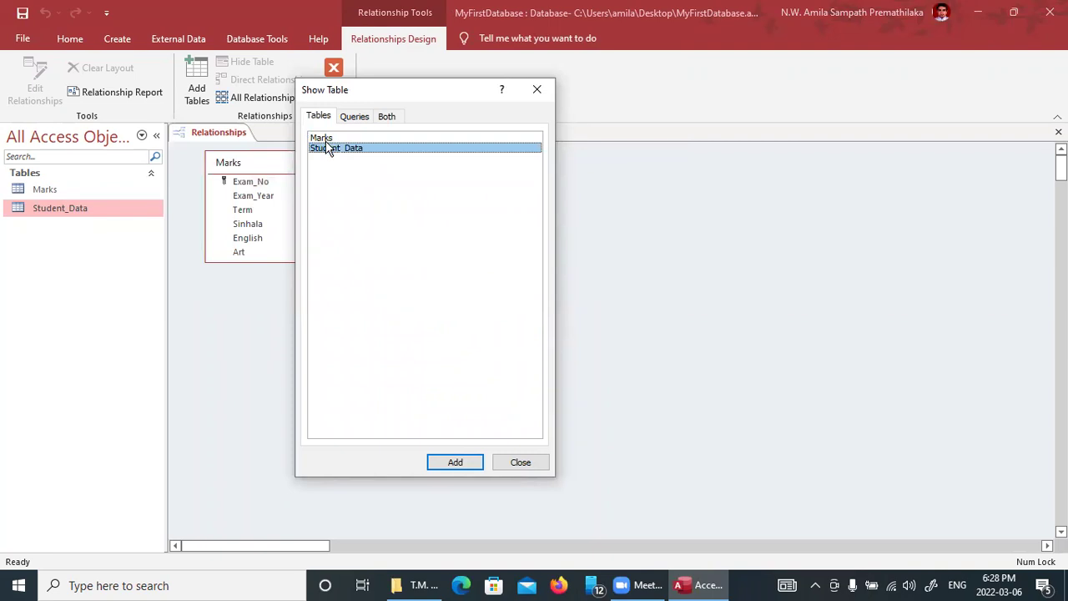
left_click_drag(457, 98, 737, 89)
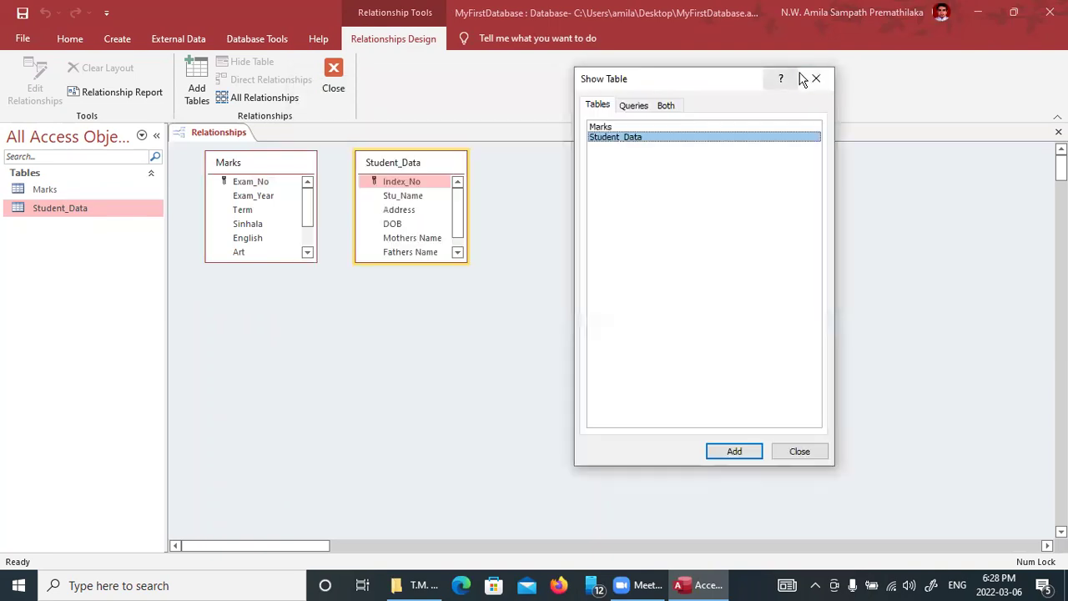
left_click(811, 81)
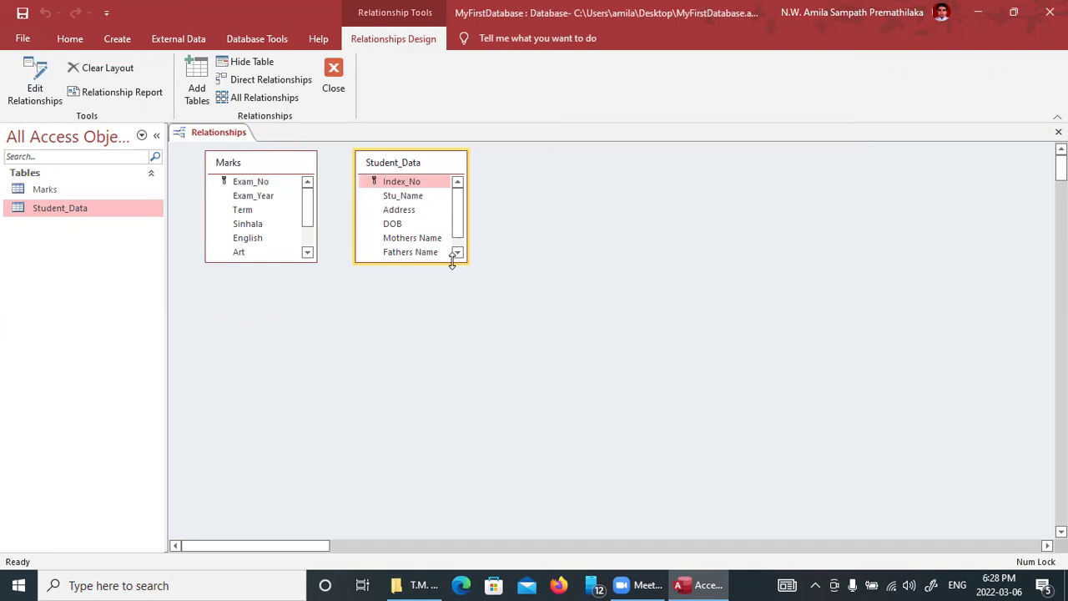
Enlarge both table boxes to show all fields, with Student_Data left and Marks right.
left_click_drag(451, 262, 451, 338)
left_click_drag(433, 164, 556, 165)
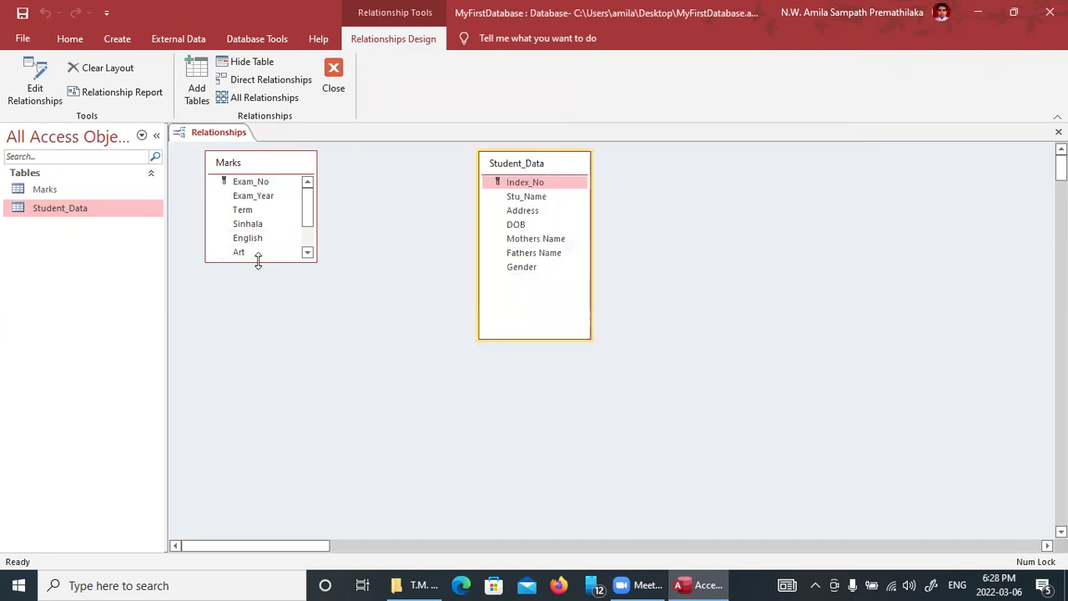
left_click_drag(257, 261, 259, 326)
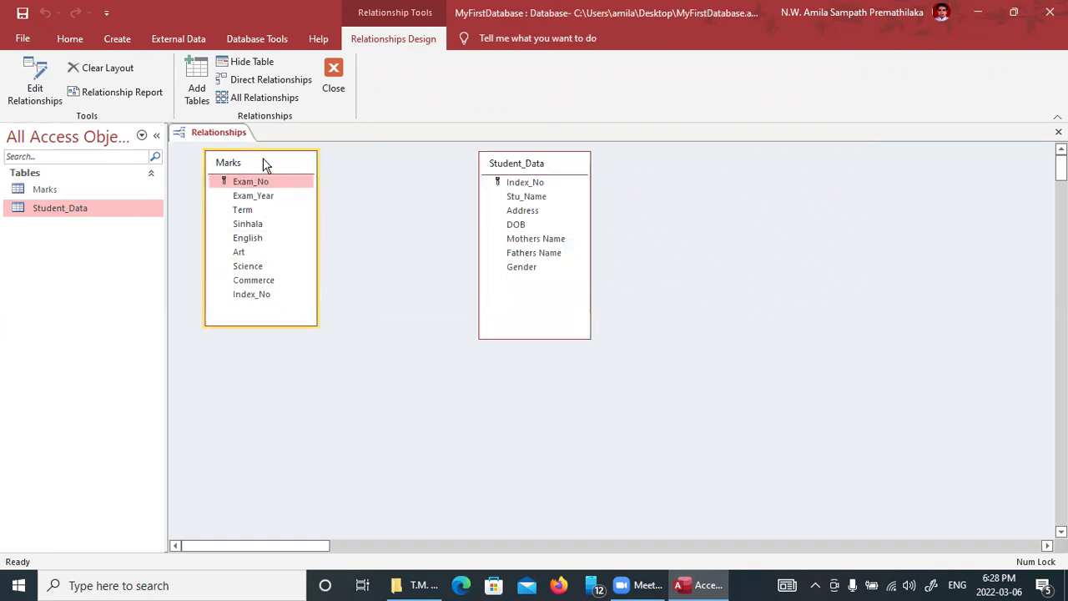
left_click_drag(266, 164, 470, 261)
left_click(482, 170)
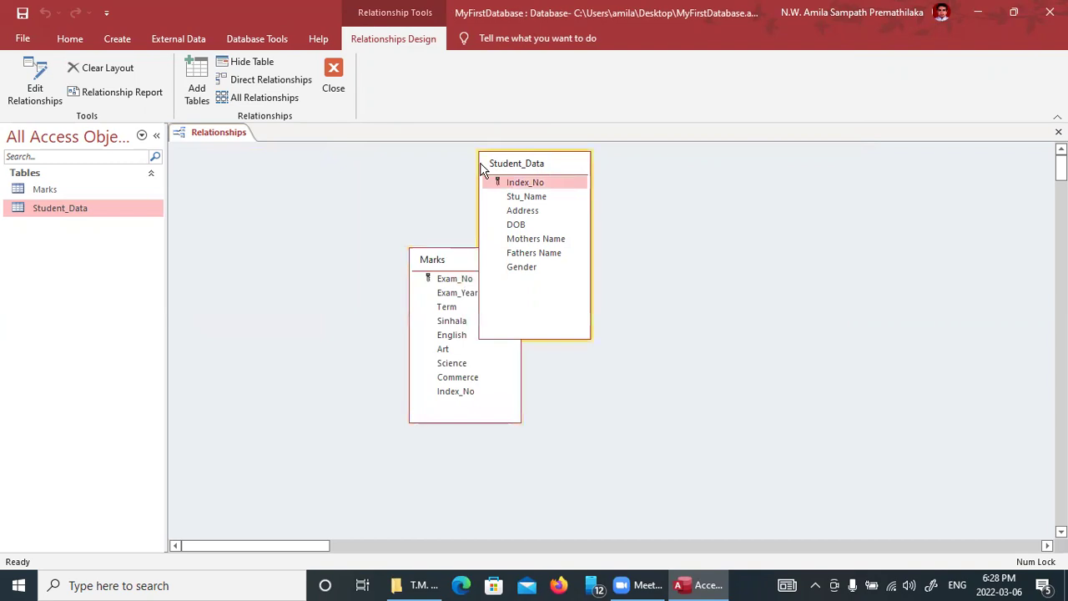
left_click_drag(482, 170, 223, 169)
left_click_drag(421, 268, 463, 185)
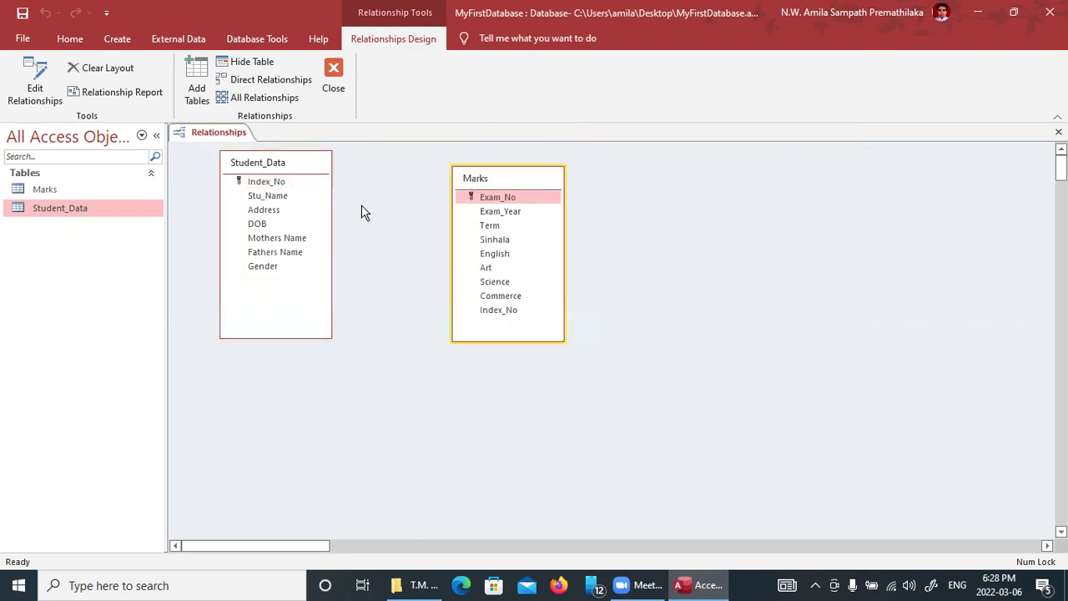
left_click(273, 183)
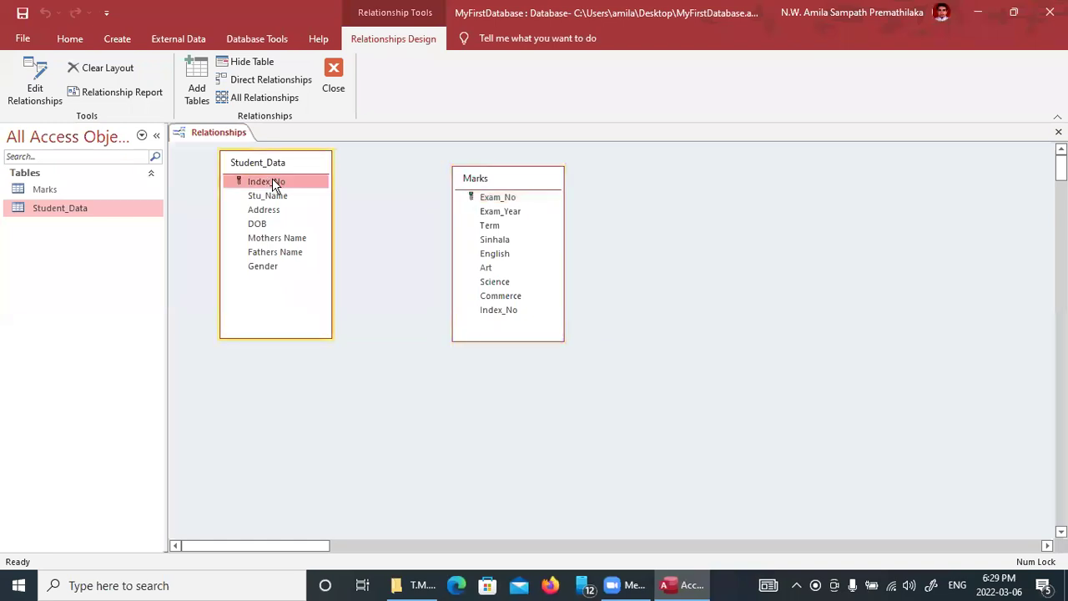
left_click_drag(273, 184, 511, 318)
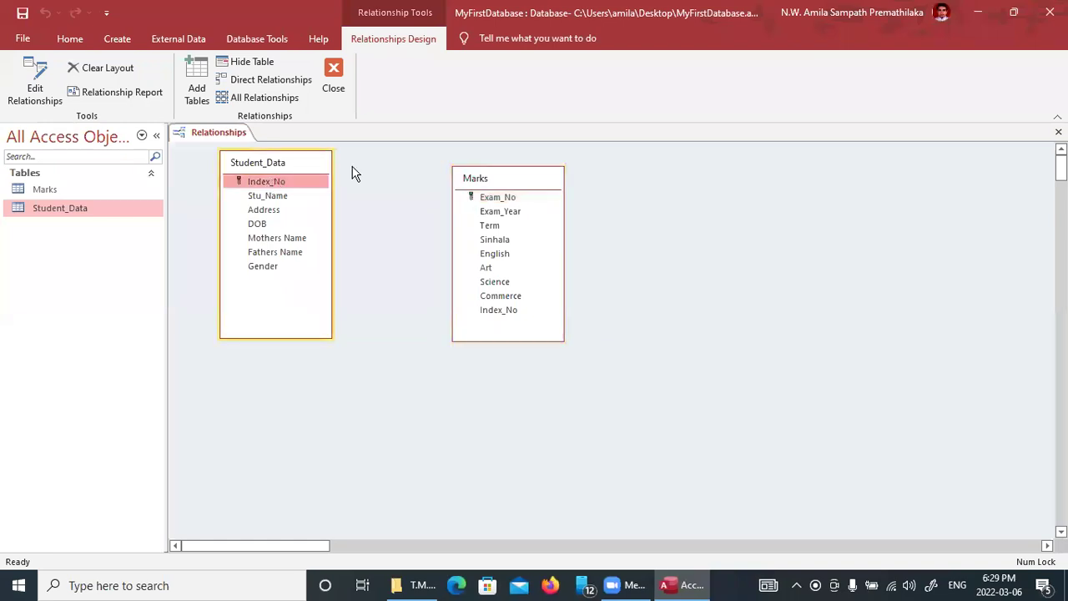
Create a relationship from Student_Data's Index_No to Marks' Index_No, then move the Marks box lower.
left_click(510, 318)
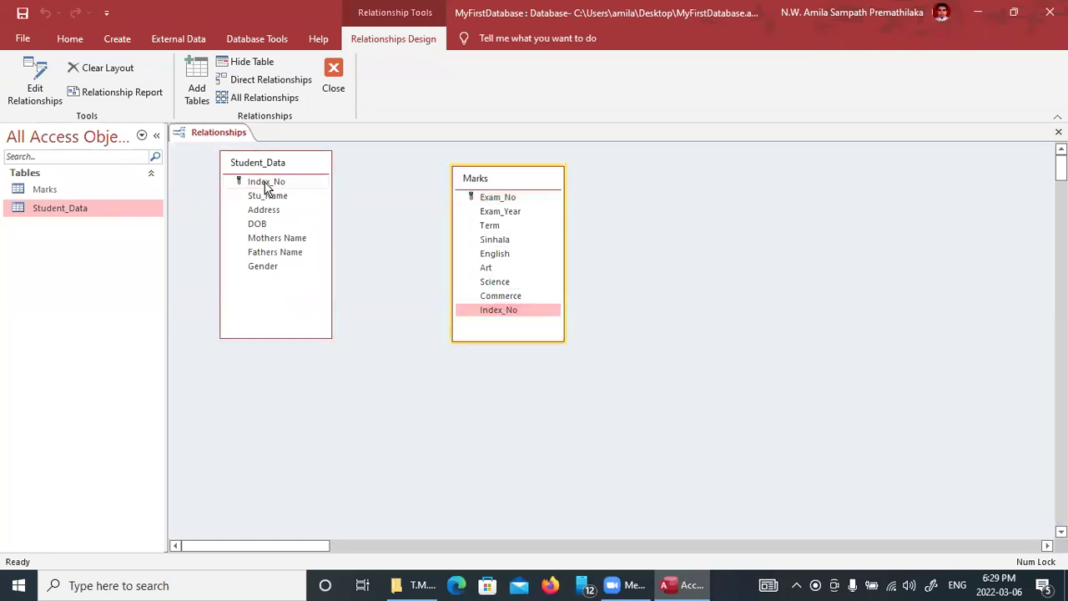
left_click_drag(270, 184, 501, 305)
left_click(503, 316)
left_click(254, 184)
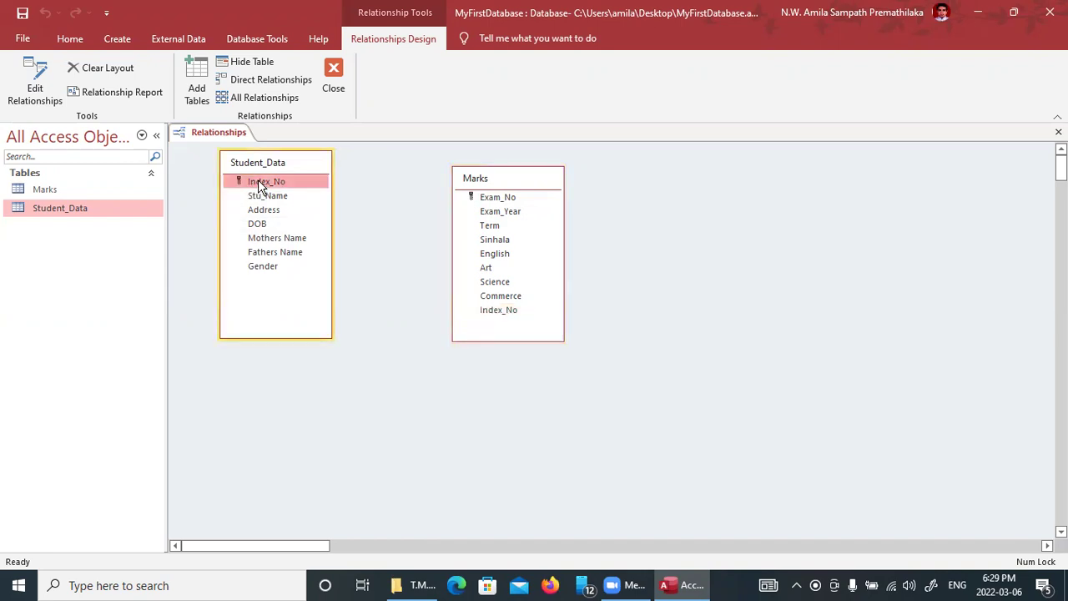
left_click_drag(258, 185, 383, 228)
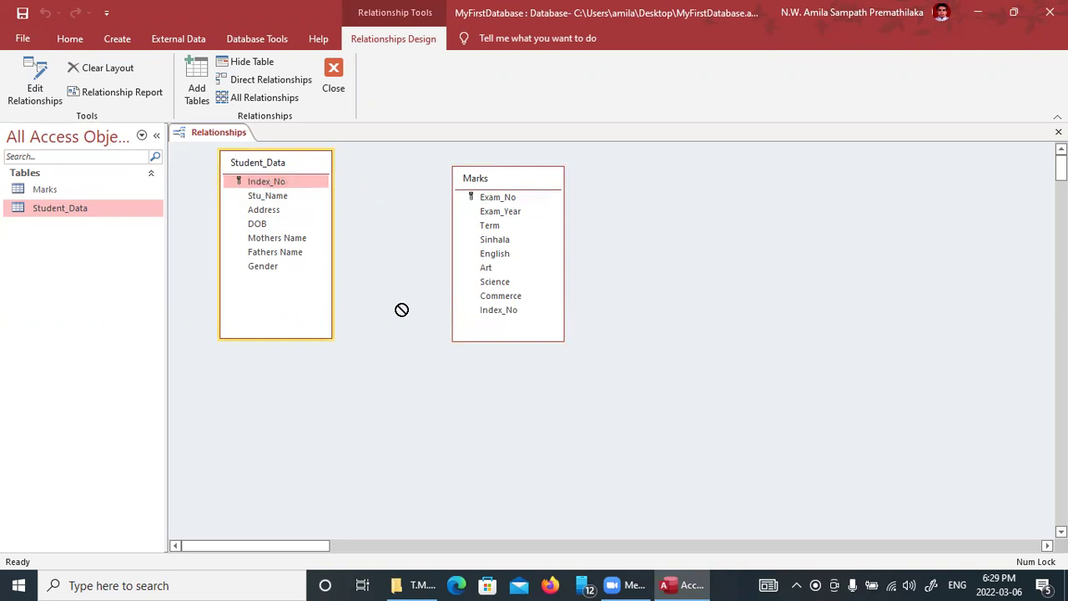
mouse_move(383, 228)
left_mouse_down()
mouse_move(456, 325)
mouse_move(488, 313)
left_mouse_up()
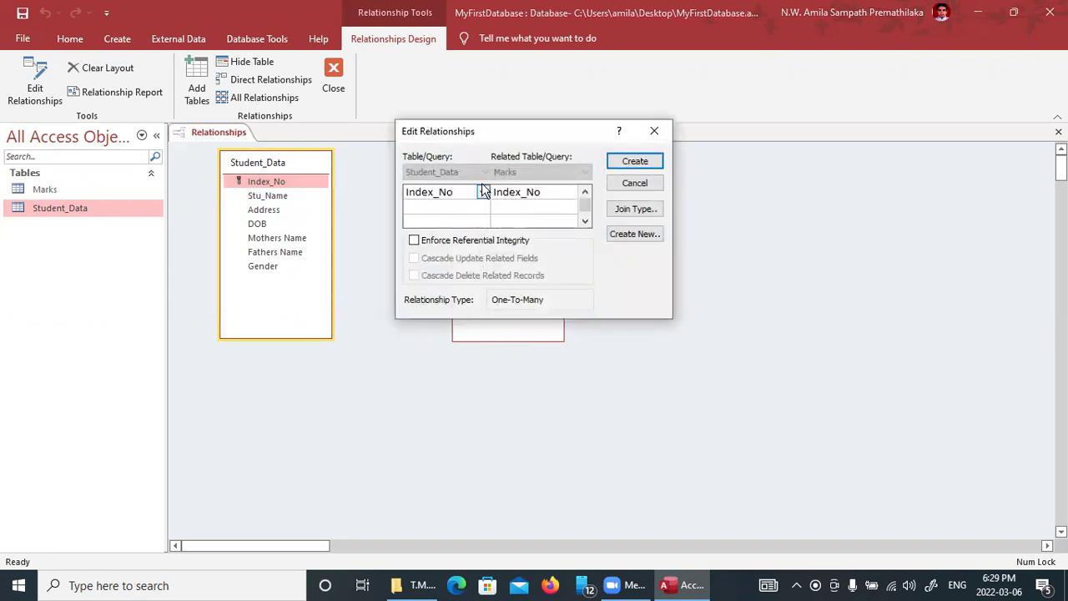
left_click_drag(499, 135, 720, 145)
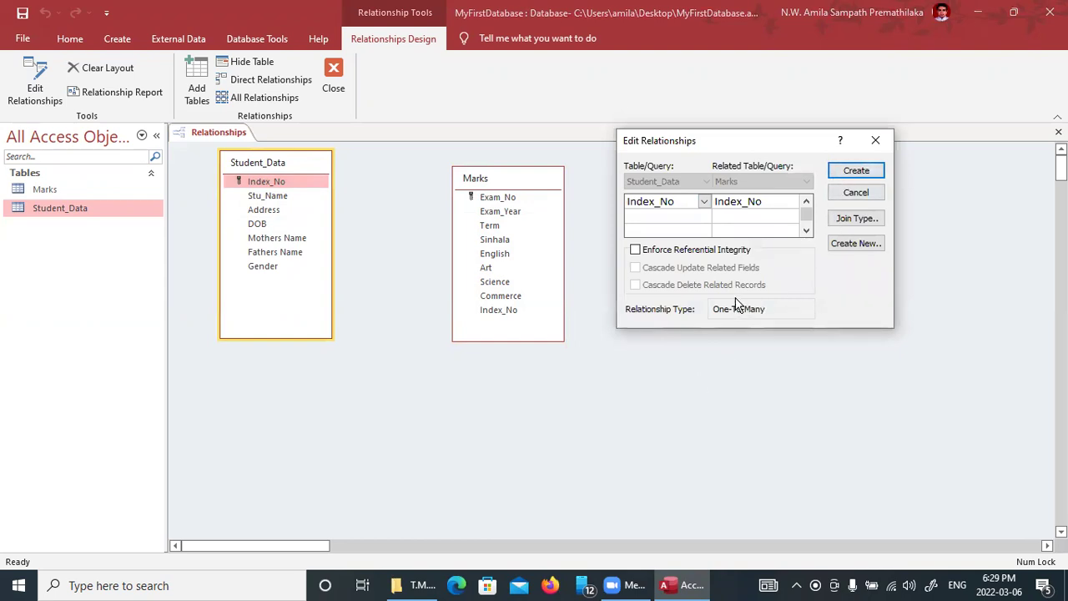
left_click(864, 170)
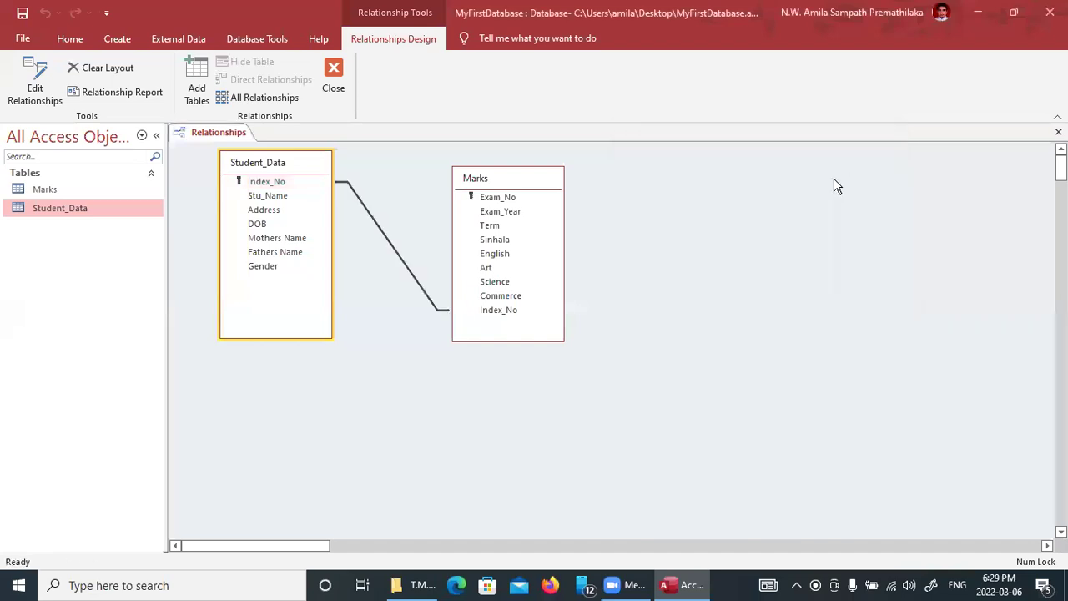
left_click(492, 186)
left_click_drag(492, 185, 494, 277)
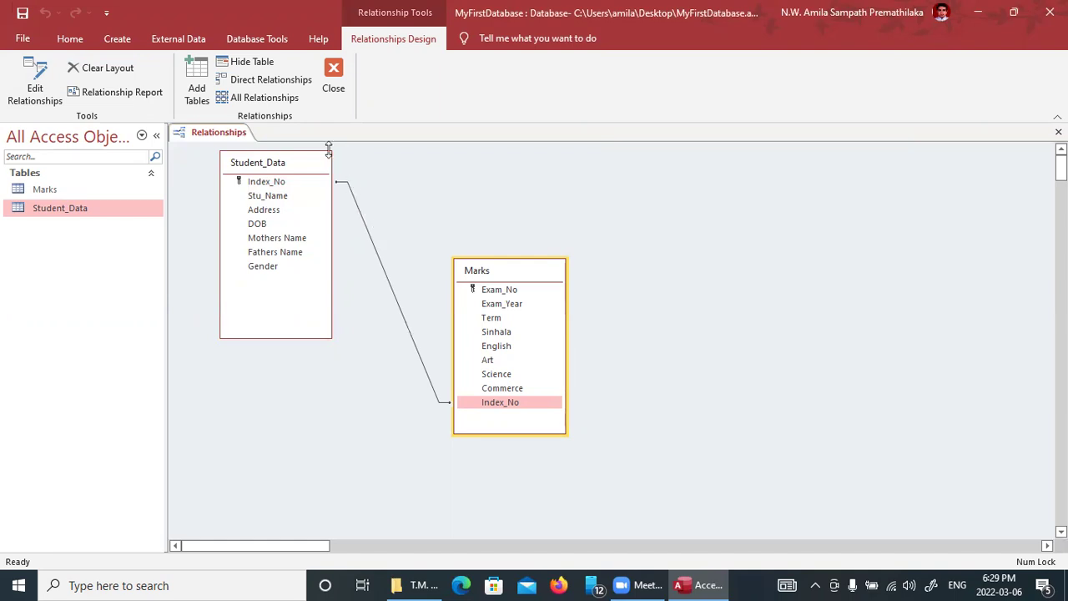
Close the Relationships window and start the Form Wizard.
left_click(334, 77)
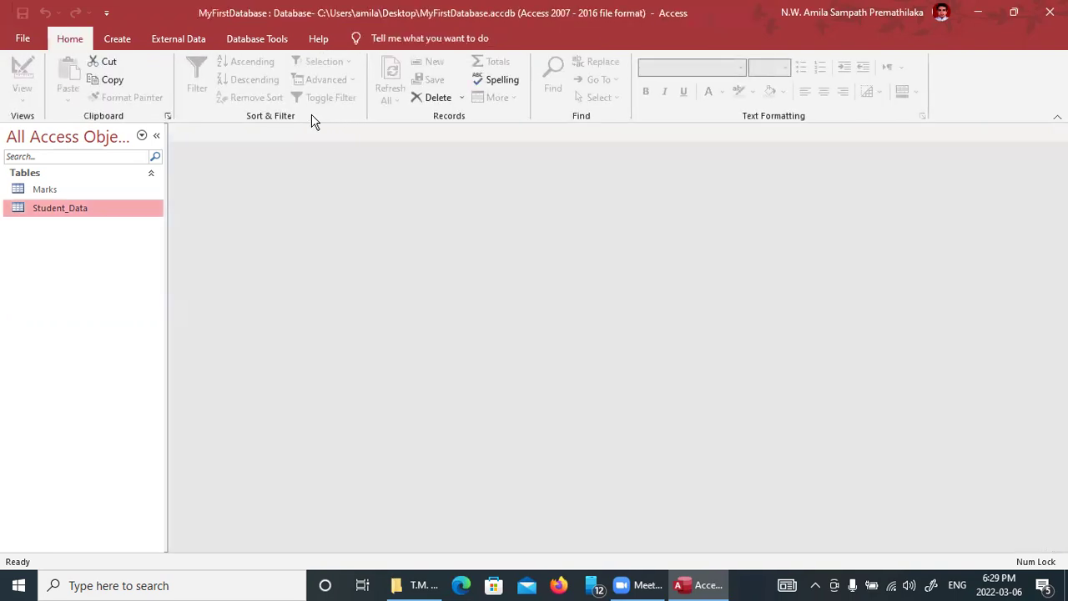
key("Up")
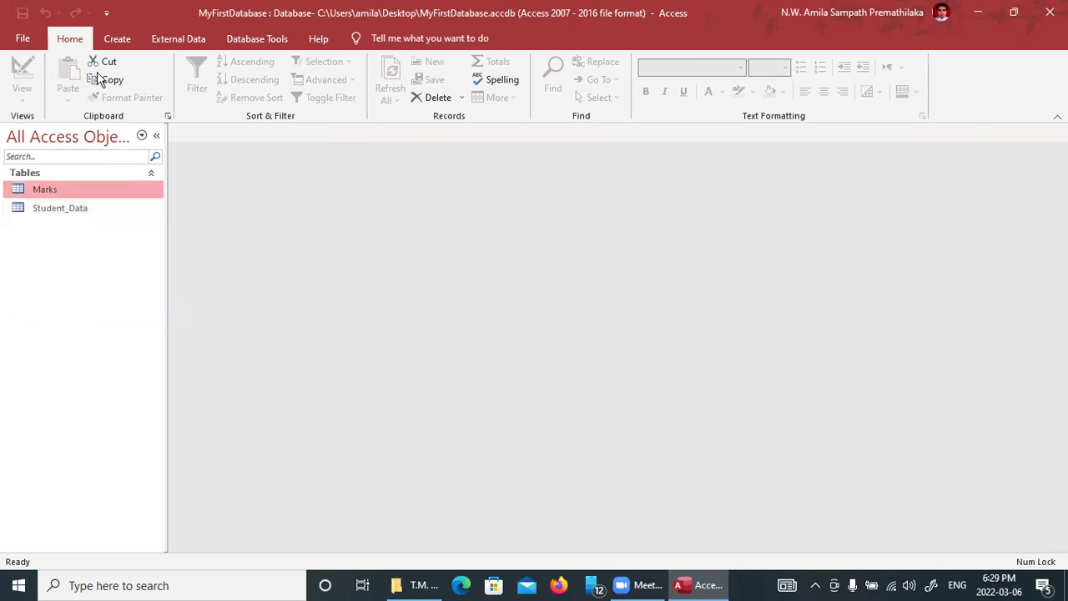
left_click(118, 40)
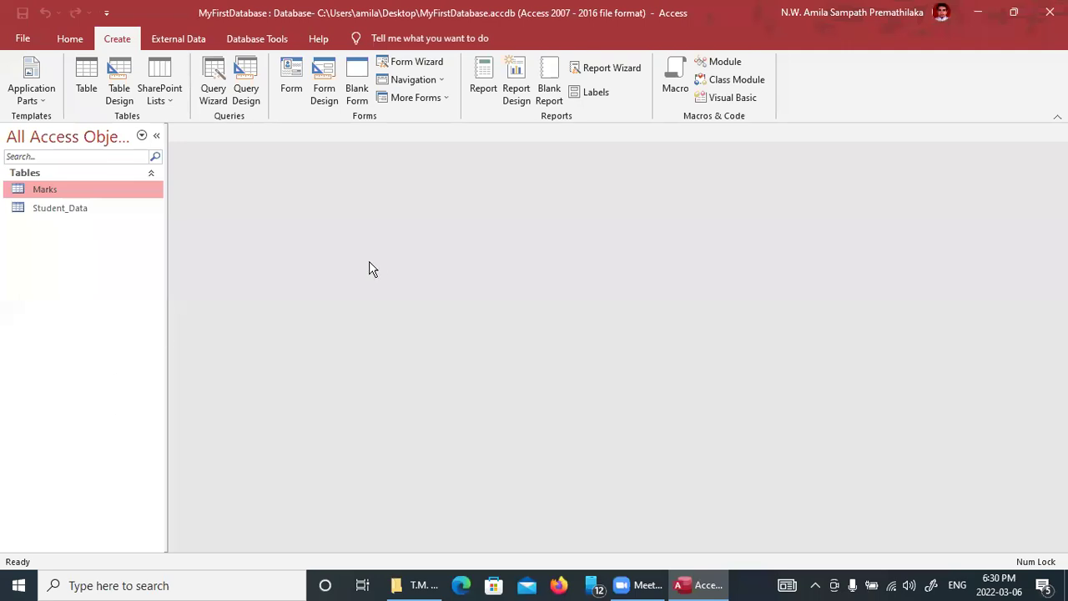
left_click(413, 61)
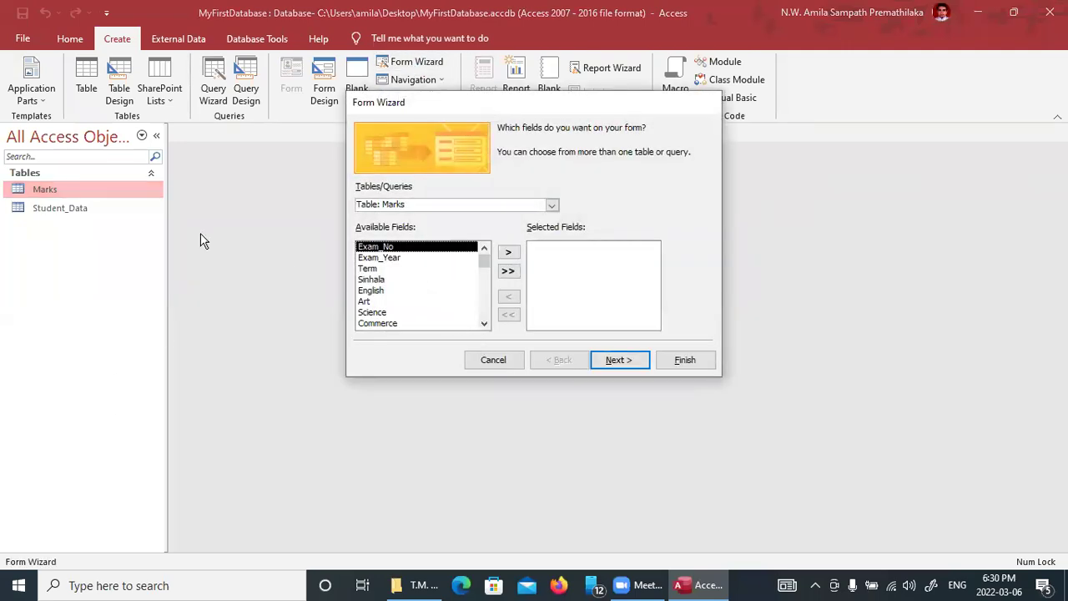
Add Student_Data fields Index_No, Stu_Name, Address, DOB, Mothers Name, Fathers Name and Gender.
left_click(553, 204)
left_click(461, 229)
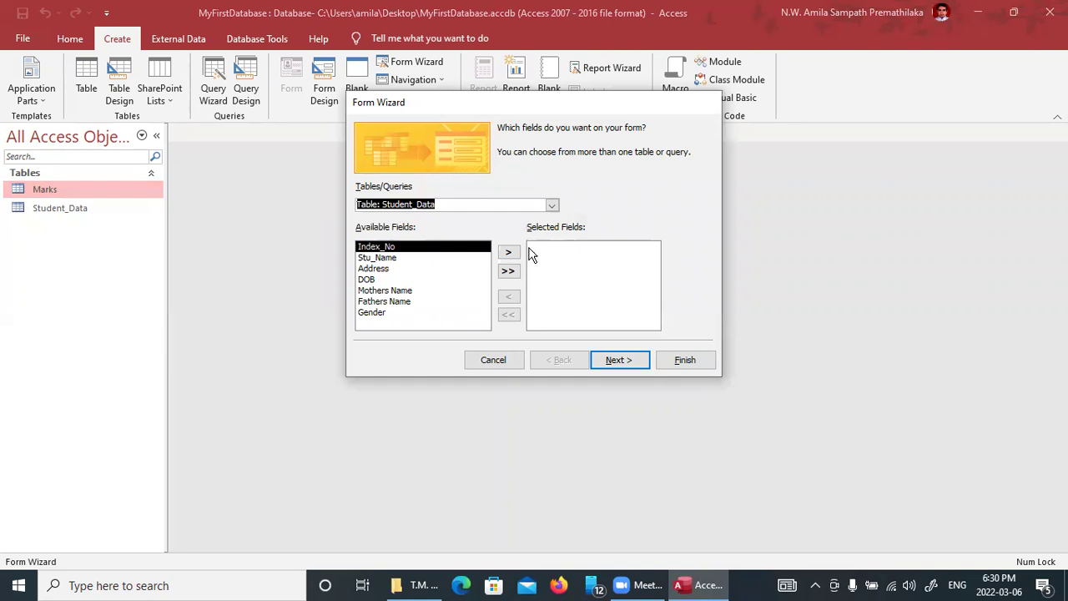
left_click(508, 252)
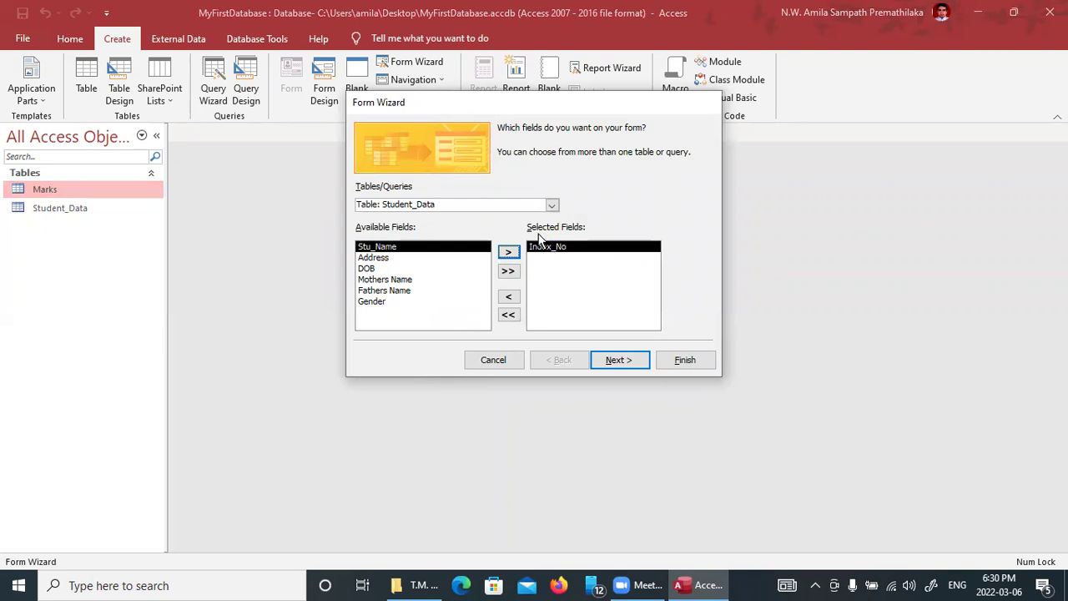
left_click(511, 273)
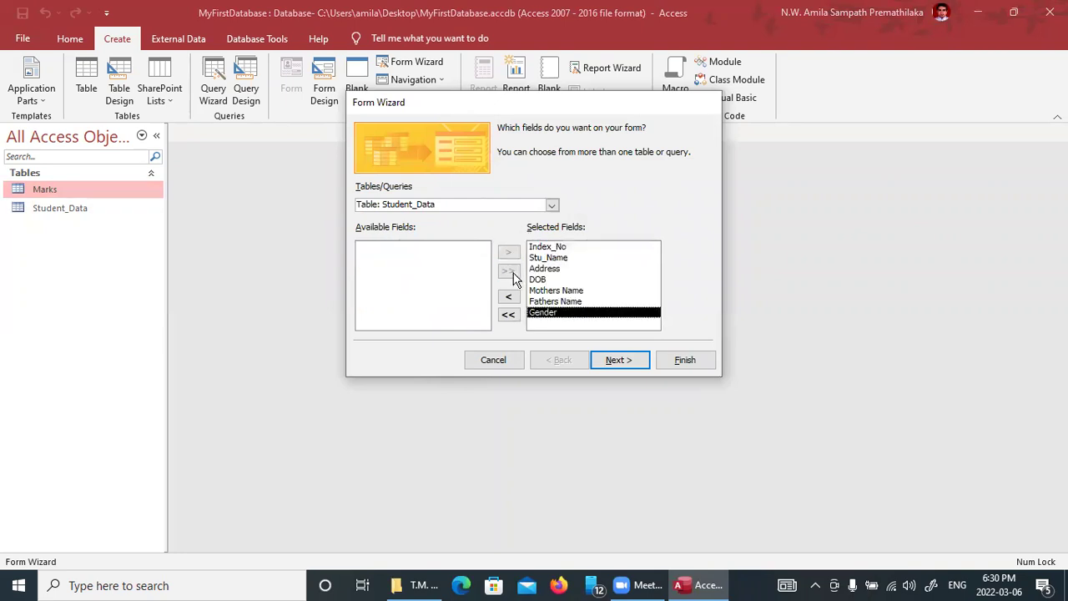
left_click(507, 314)
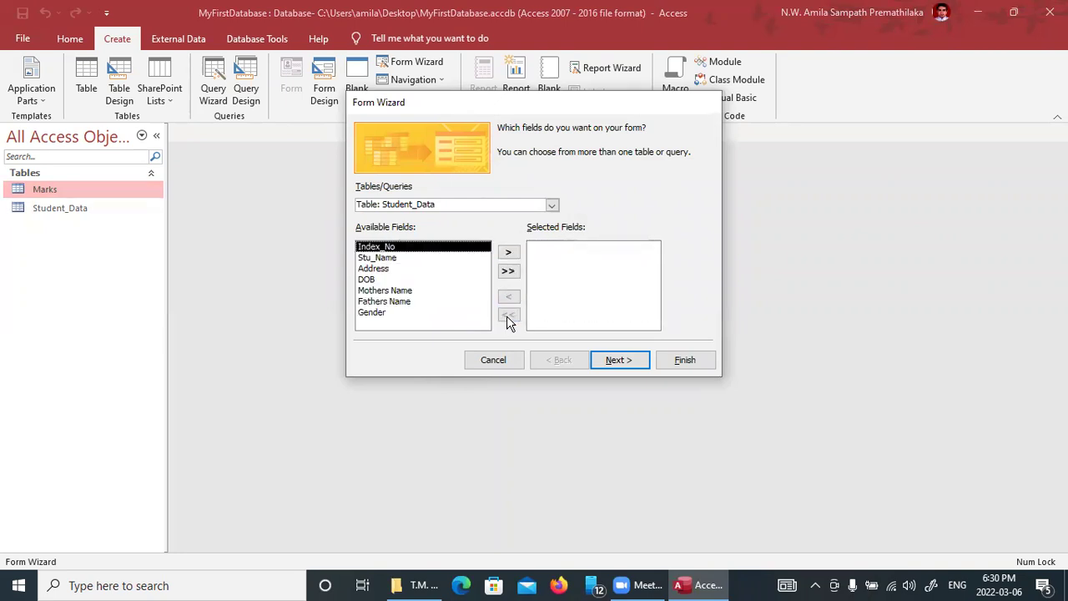
left_click(507, 253)
left_click(507, 252)
left_click(508, 253)
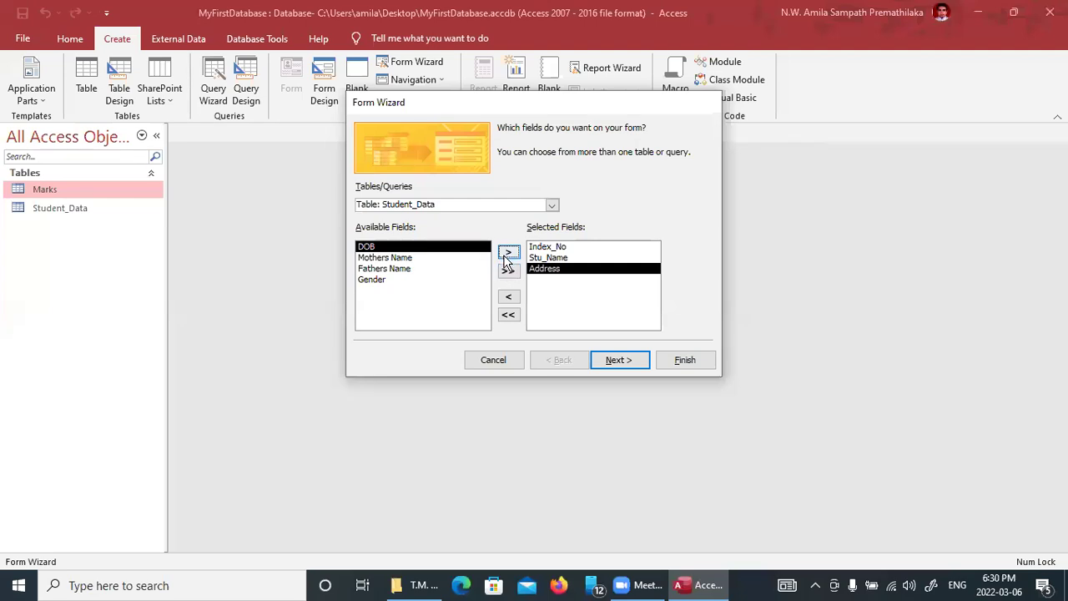
left_click(505, 255)
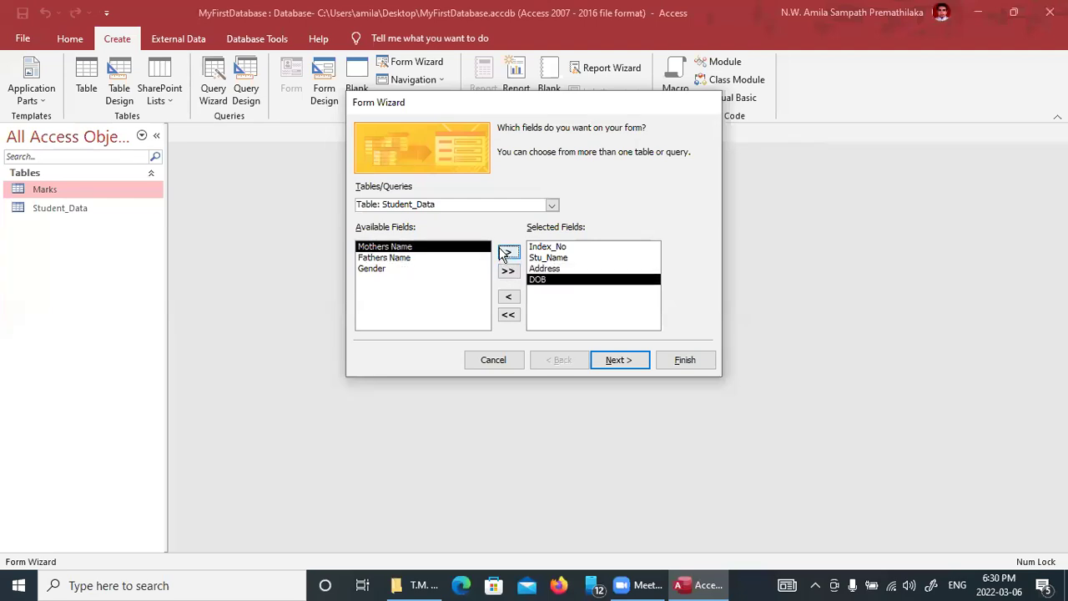
left_click(507, 253)
left_click(507, 253)
left_click(507, 252)
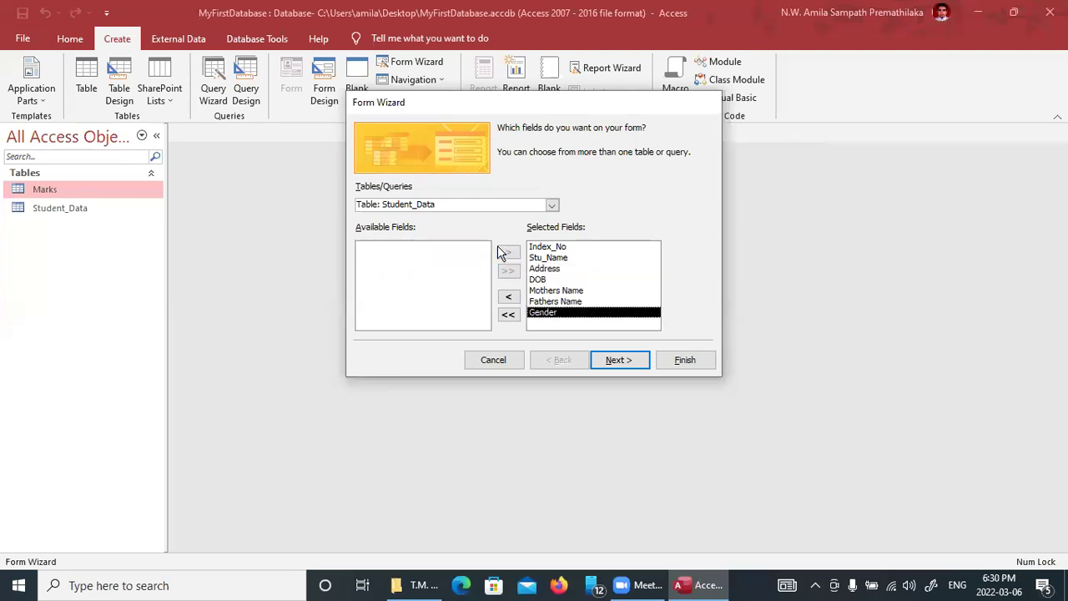
Add Marks fields Exam_No, Exam_Year, Term and the subject marks, excluding the duplicate Index_No.
left_click(550, 206)
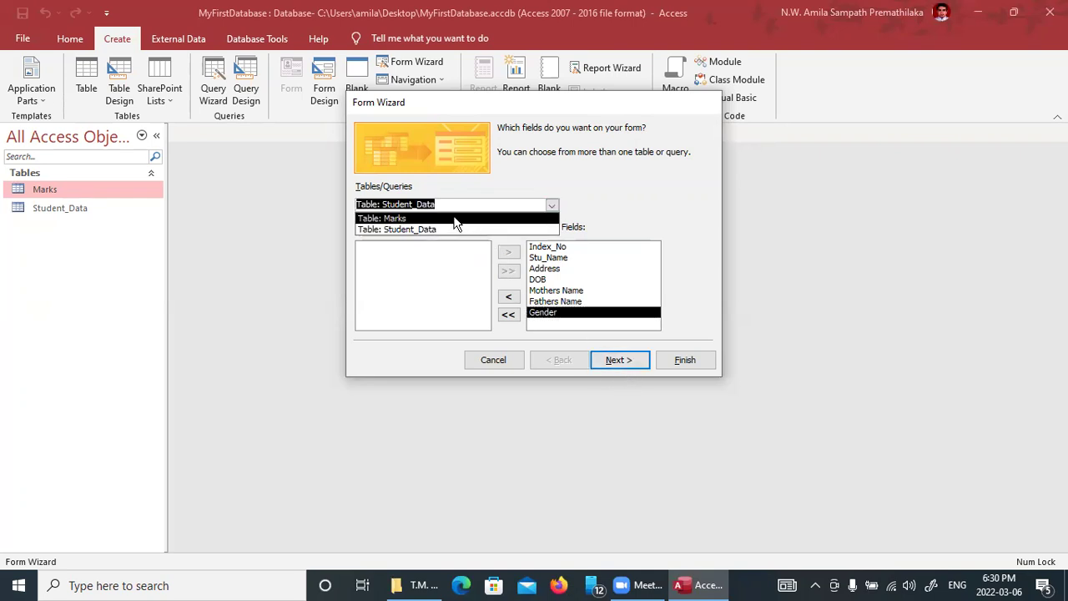
left_click(454, 218)
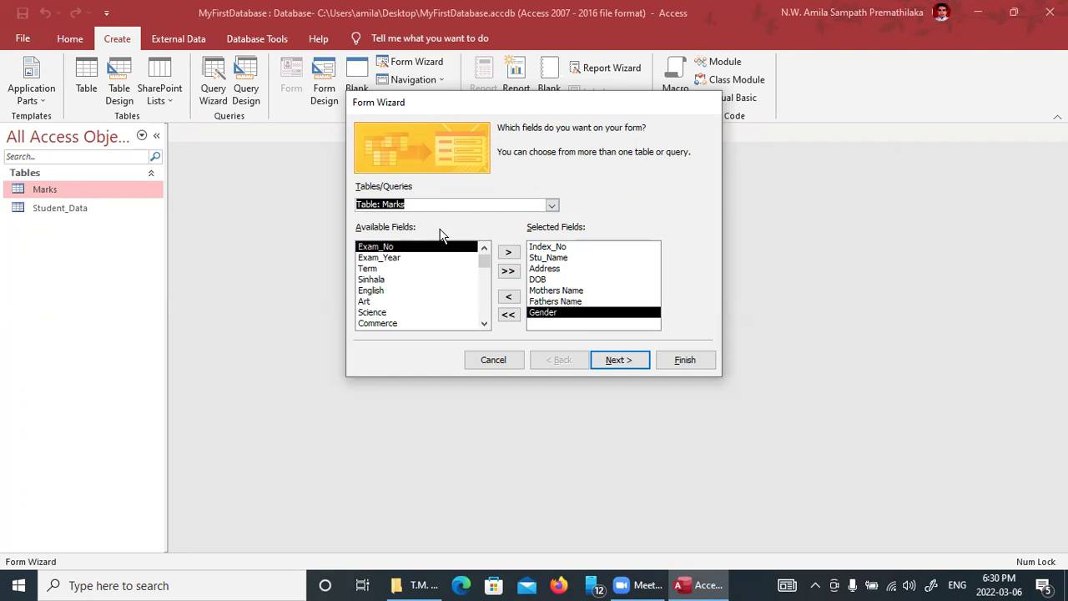
left_click(509, 254)
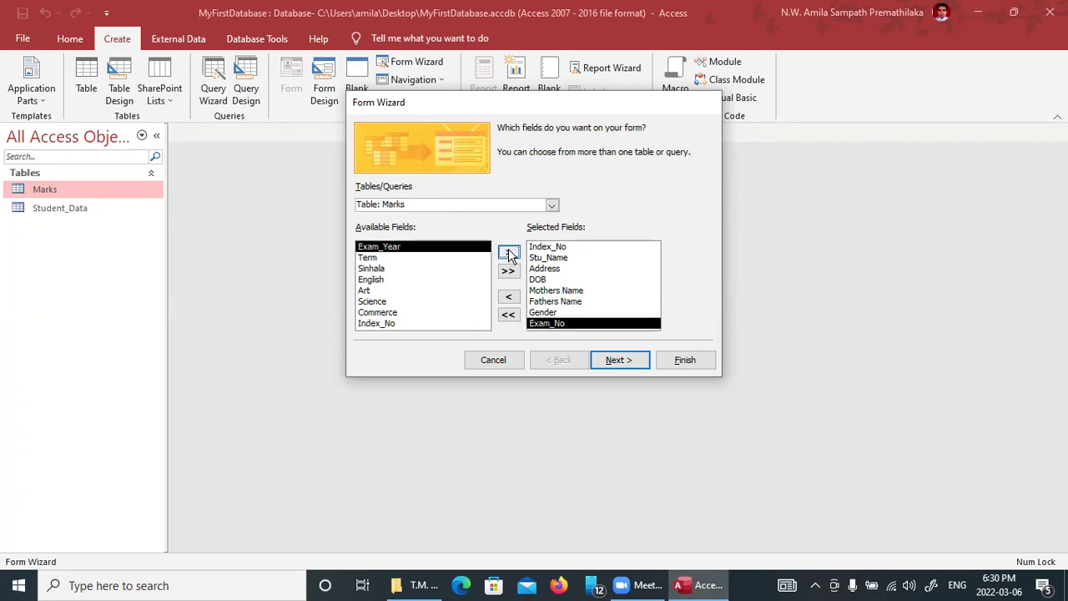
left_click(509, 253)
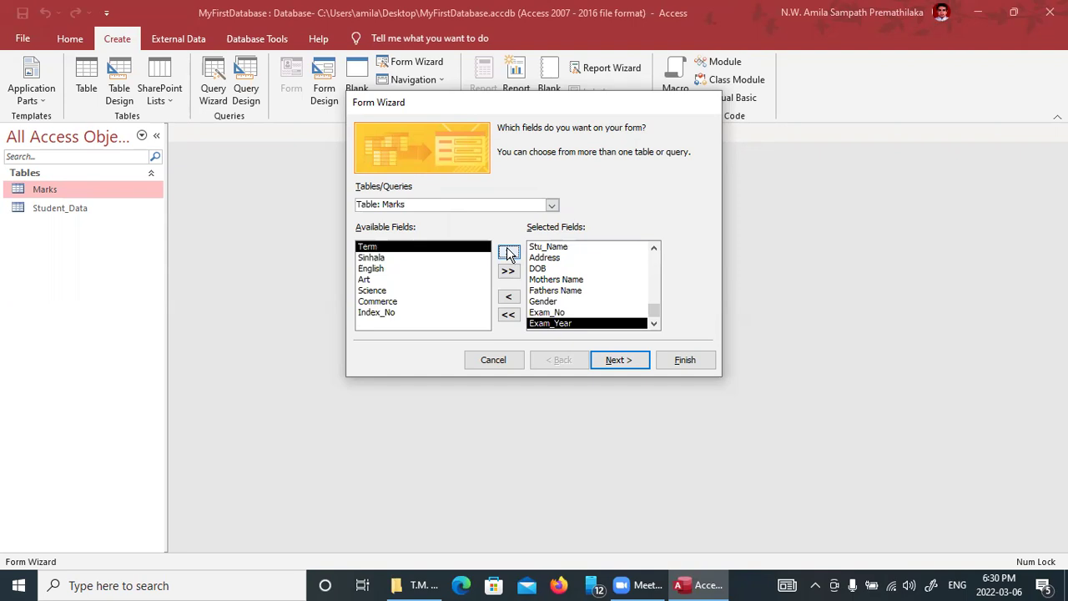
left_click(509, 253)
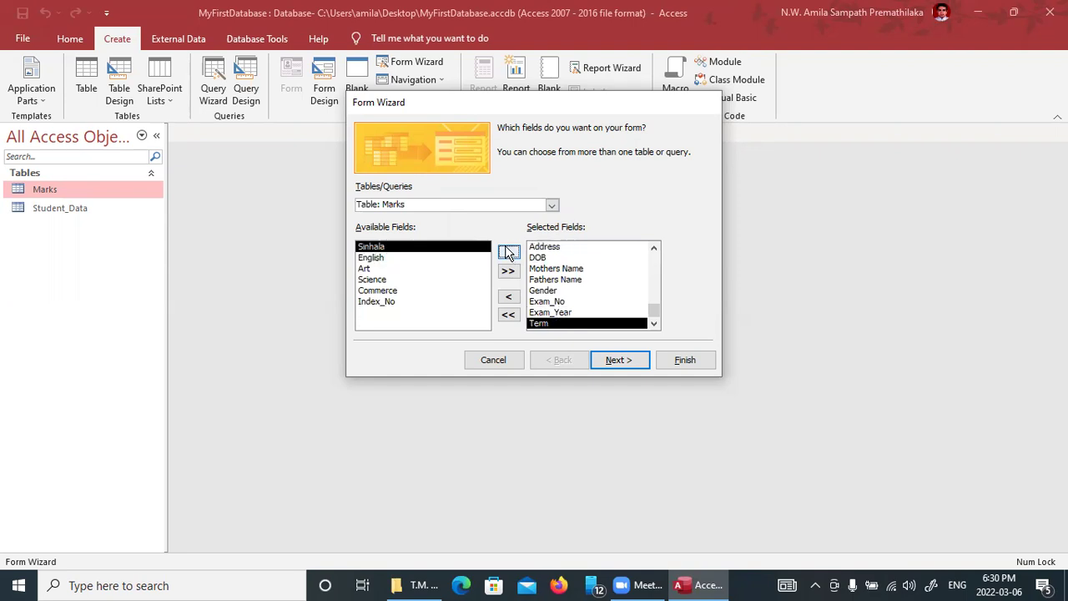
left_click(509, 252)
left_click(509, 253)
left_click(509, 253)
left_click(508, 253)
left_click(509, 253)
left_click(508, 253)
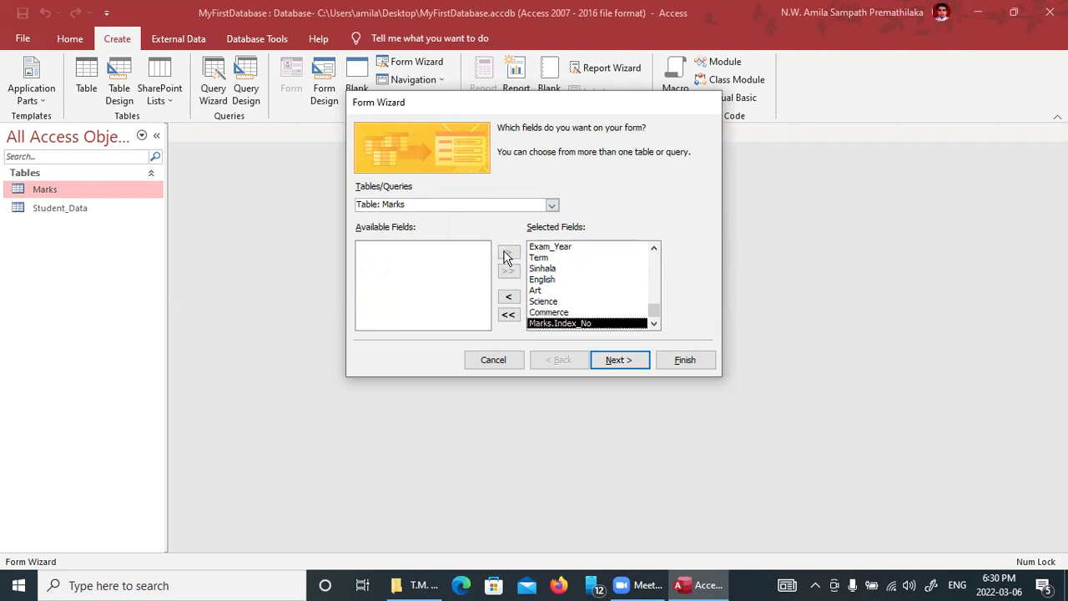
left_click(508, 297)
scroll(543, 267, "up", 3)
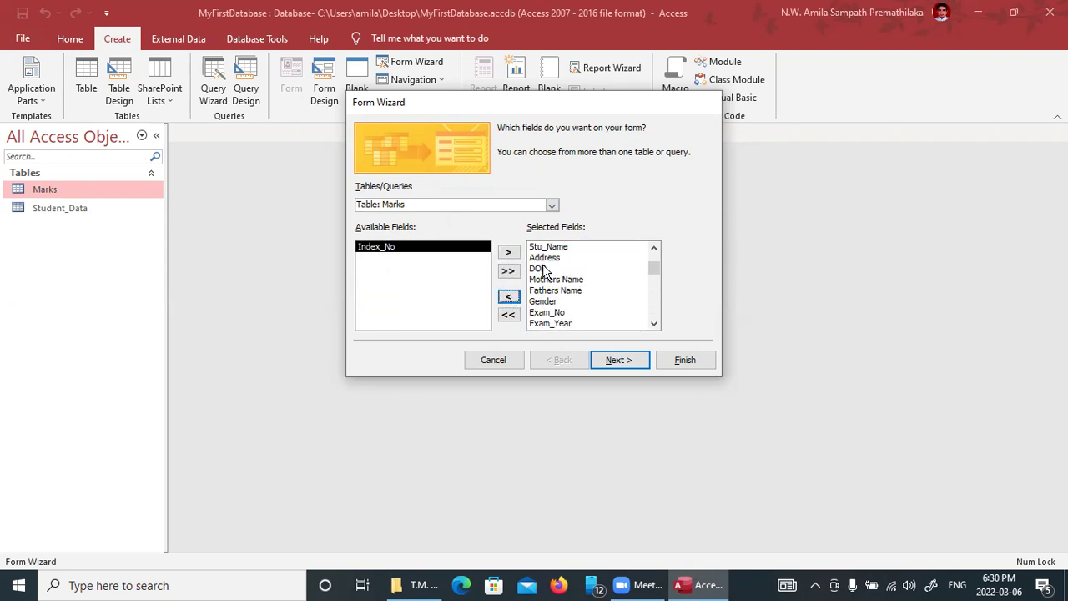
scroll(546, 284, "down", 2)
scroll(553, 315, "down", 1)
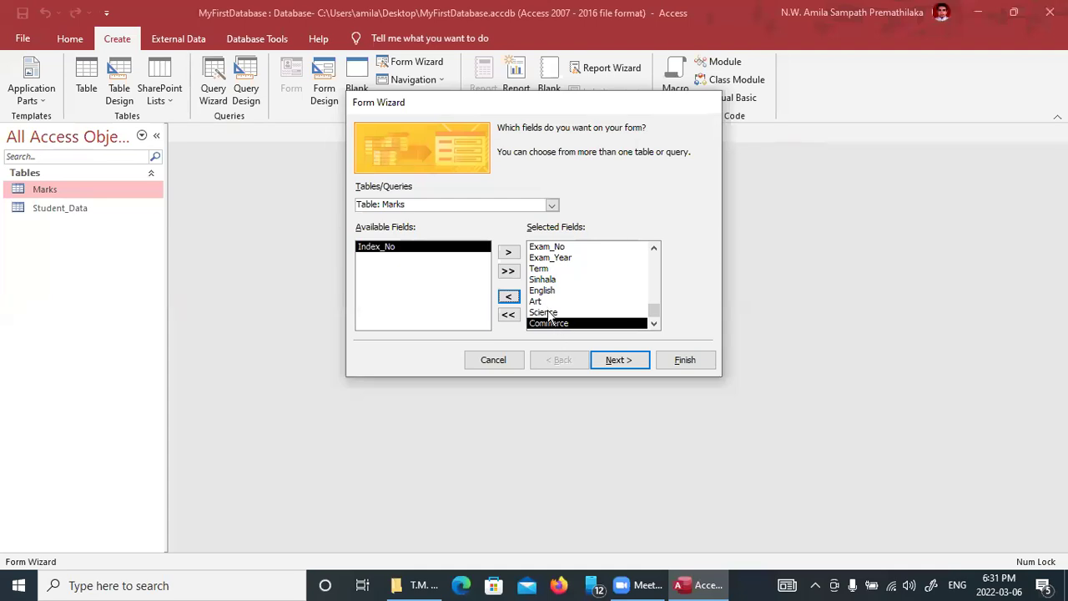
left_click(610, 364)
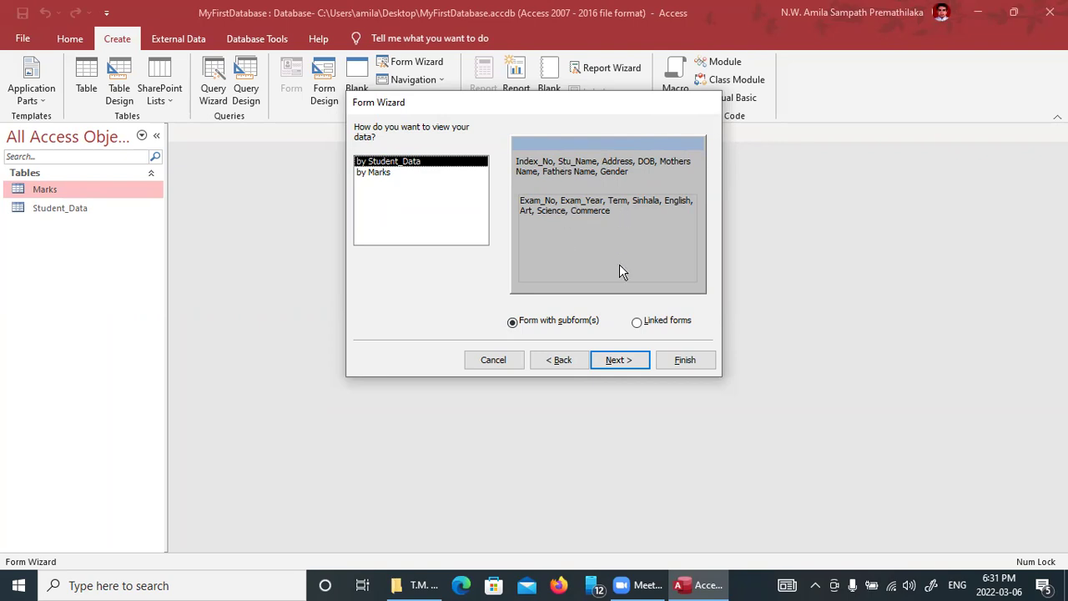
Compare Linked forms with Form with subform(s), keep Form with subform(s), and continue.
left_click(637, 322)
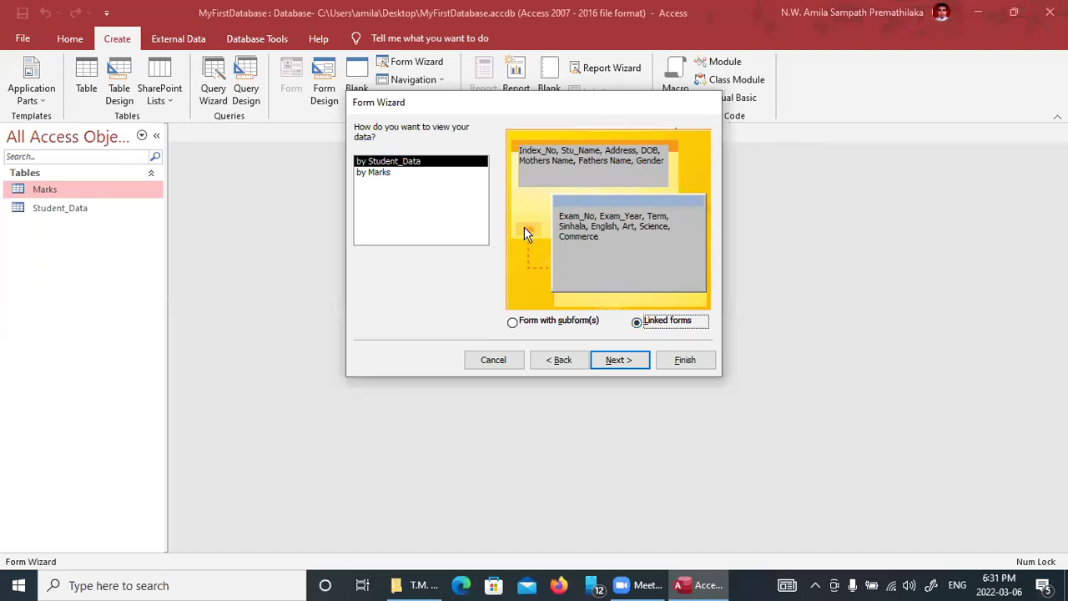
left_click(574, 324)
left_click(638, 321)
left_click(558, 325)
left_click(644, 322)
left_click(581, 326)
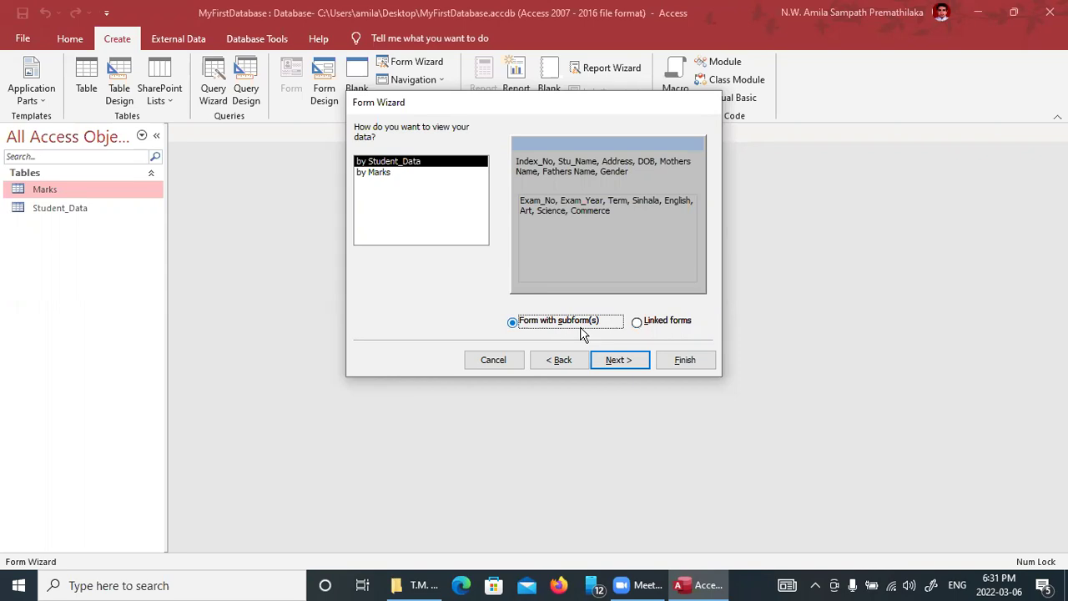
left_click(636, 325)
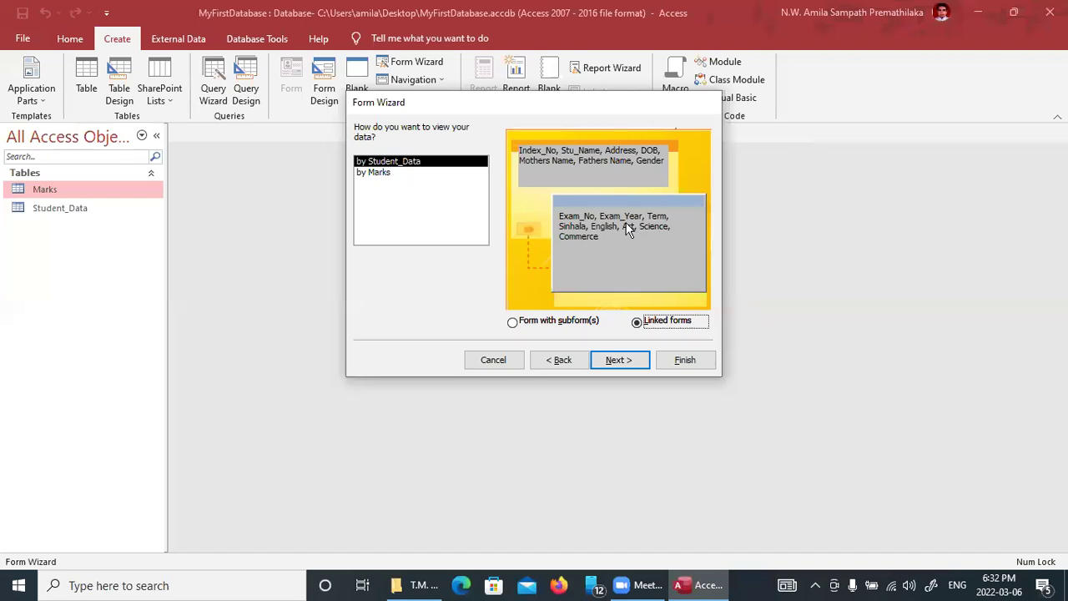
left_click(512, 323)
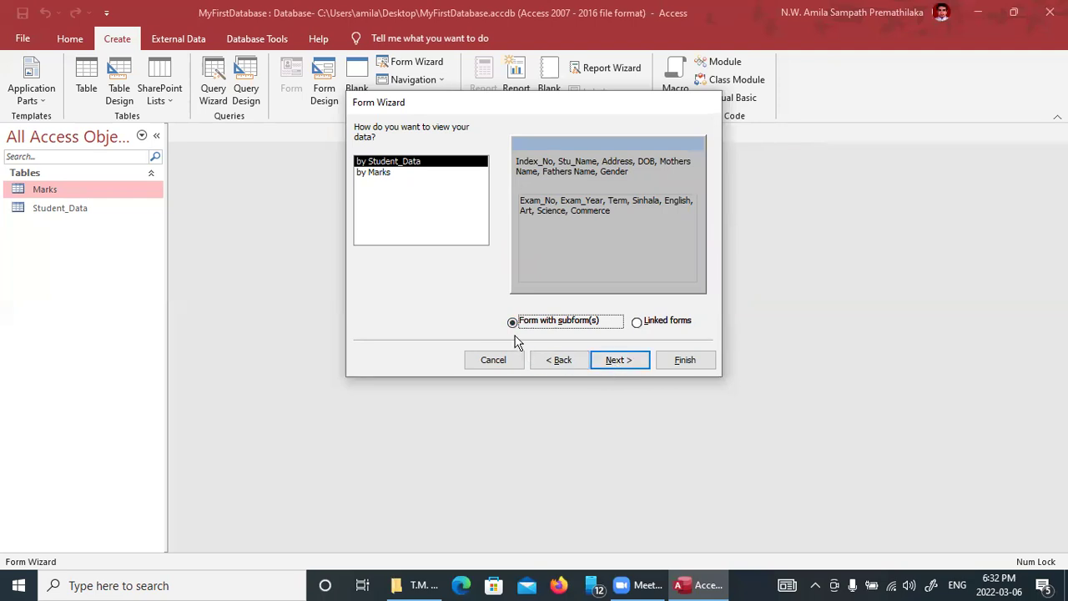
left_click(615, 364)
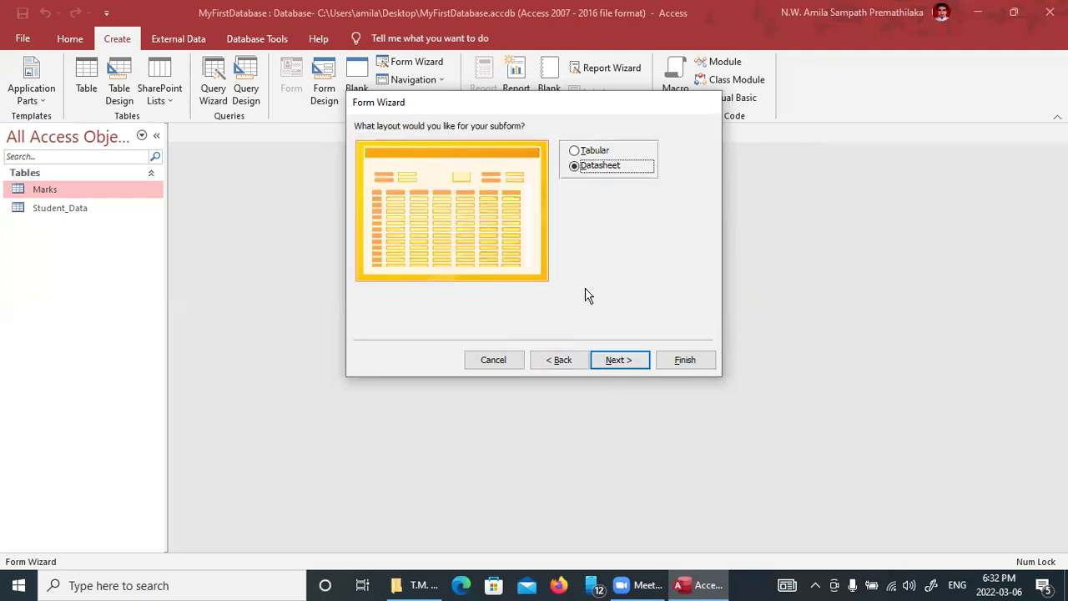
Compare Tabular and Datasheet subform layouts and keep Datasheet.
left_click(597, 154)
left_click(599, 165)
left_click(598, 153)
left_click(599, 166)
left_click(597, 154)
left_click(599, 165)
left_click(597, 152)
left_click(595, 152)
left_click(599, 166)
left_click(597, 152)
left_click(601, 167)
left_click(641, 367)
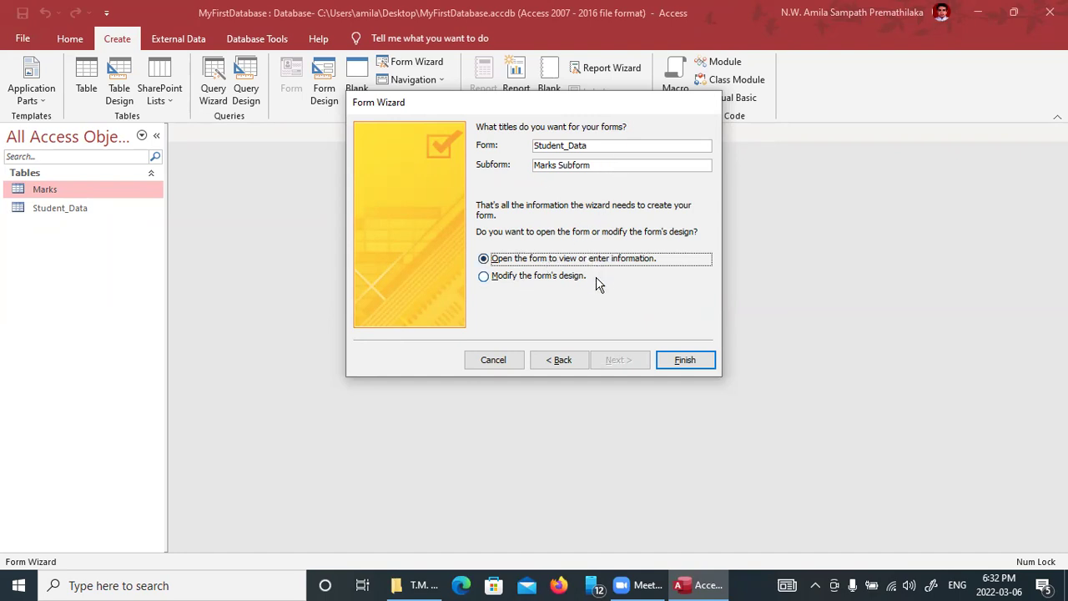
Keep the Student_Data and Marks Subform titles and finish, opening the form to view records.
left_click(539, 282)
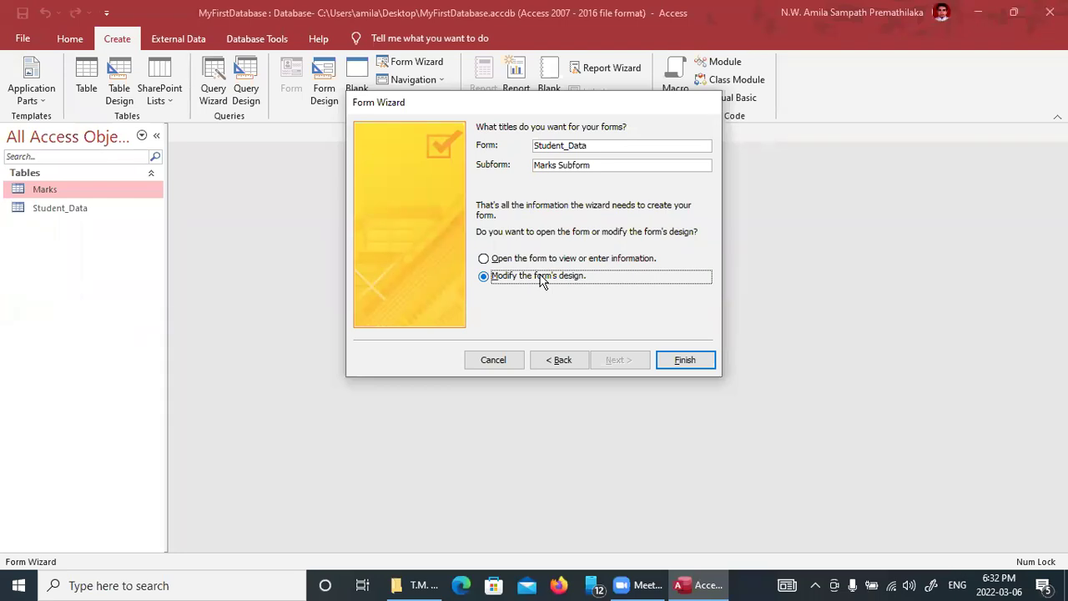
left_click(484, 259)
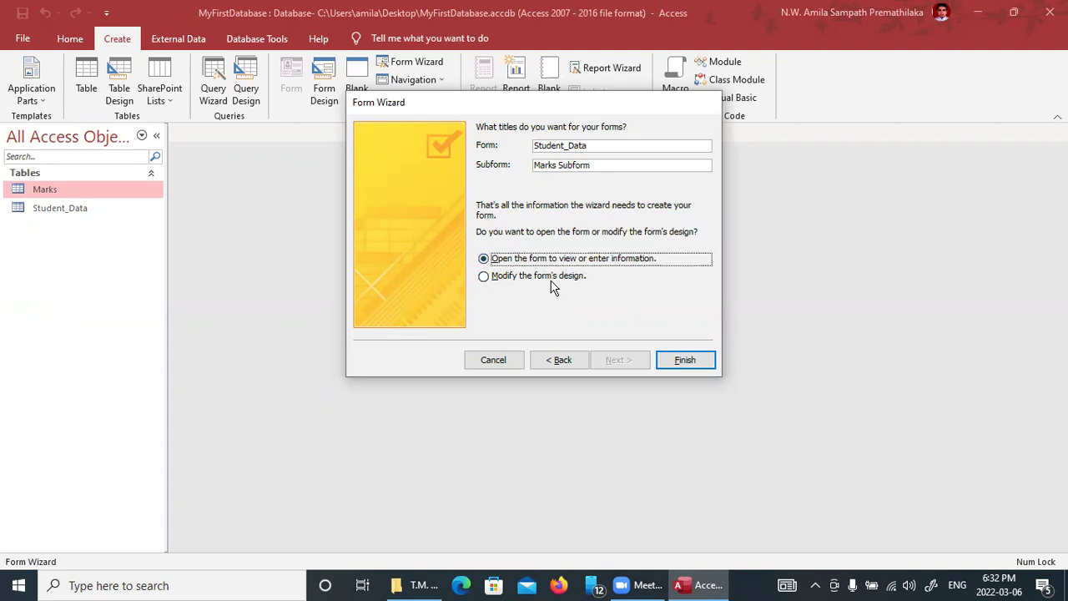
left_click(666, 366)
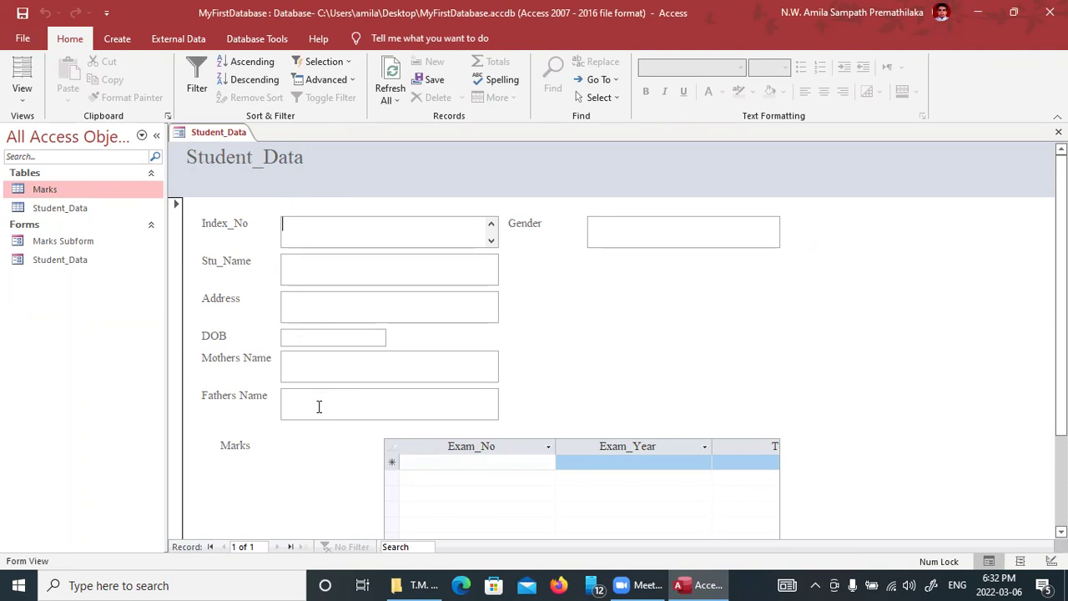
scroll(658, 238, "down", 2)
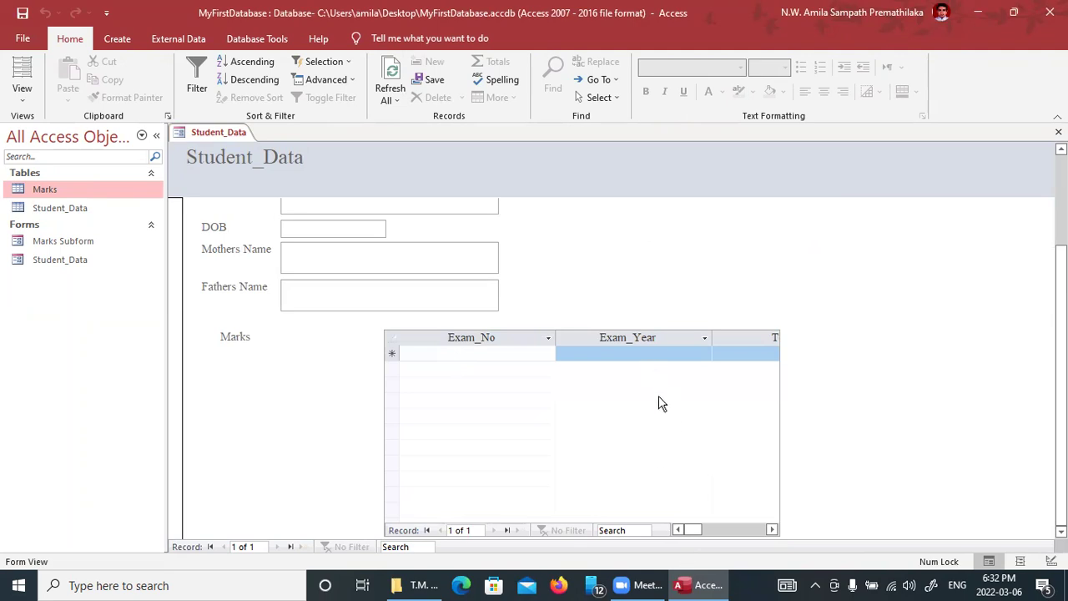
scroll(692, 472, "right", 1)
scroll(691, 472, "right", 3)
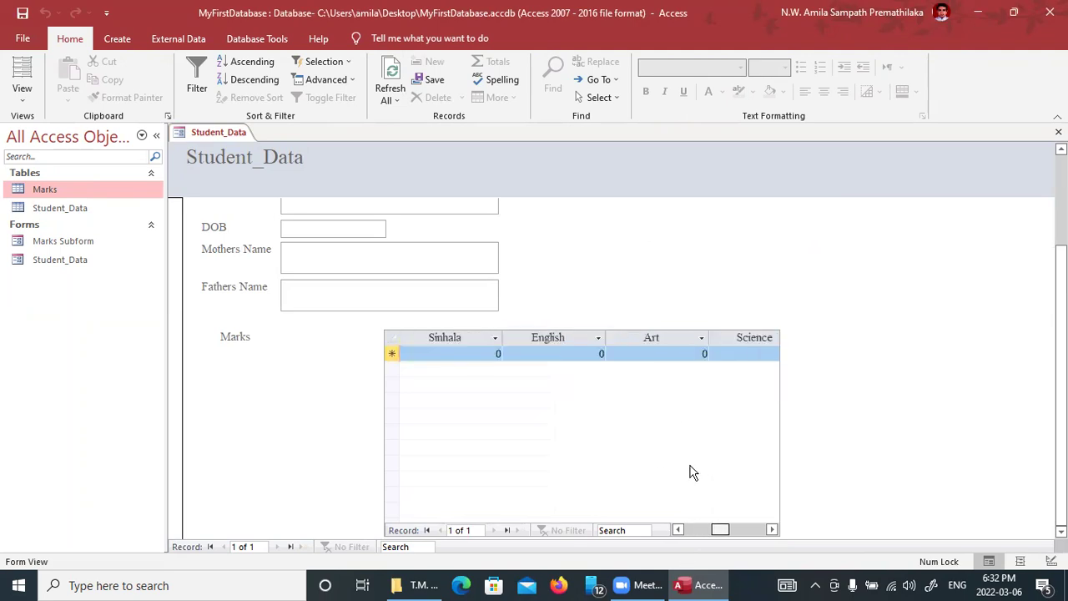
scroll(691, 472, "right", 2)
scroll(692, 472, "right", 1)
scroll(692, 472, "left", 2)
scroll(692, 473, "left", 3)
scroll(692, 470, "right", 5)
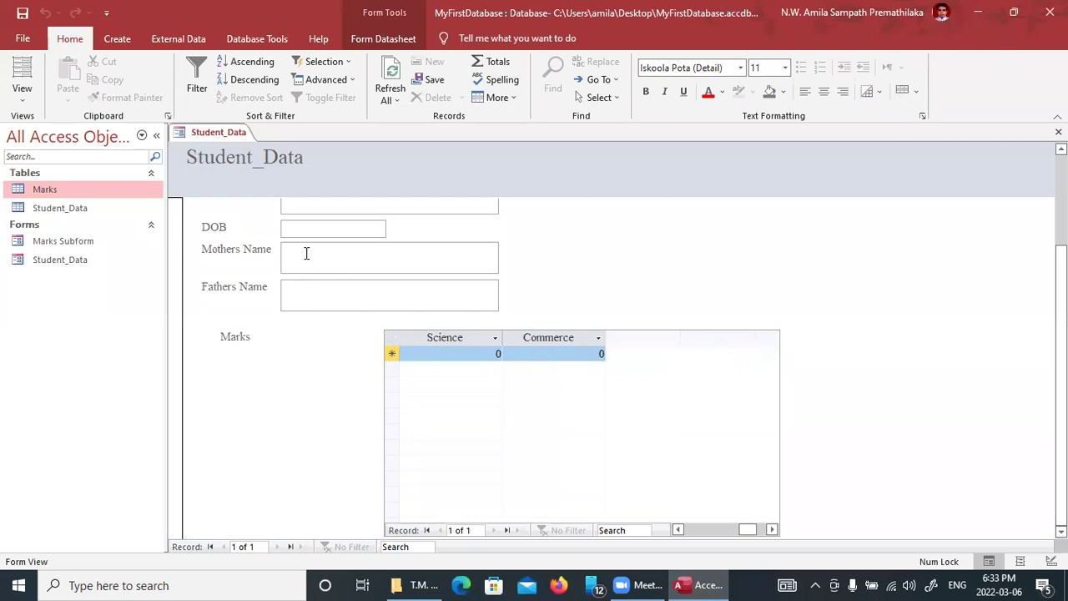
Switch Student_Data to Design View, hide the Field List, and widen the form.
right_click(221, 136)
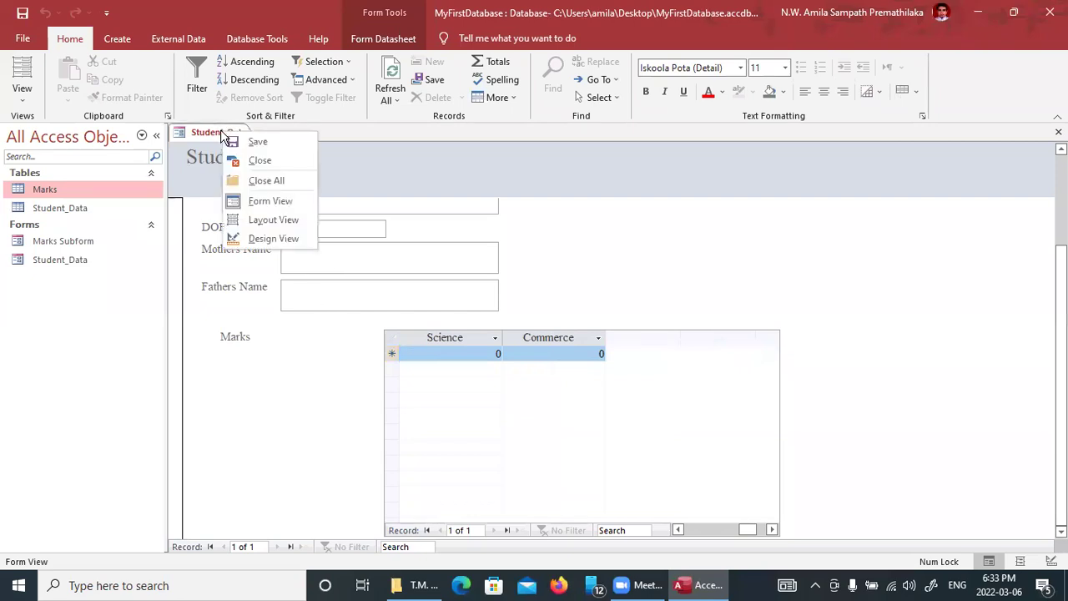
left_click(279, 241)
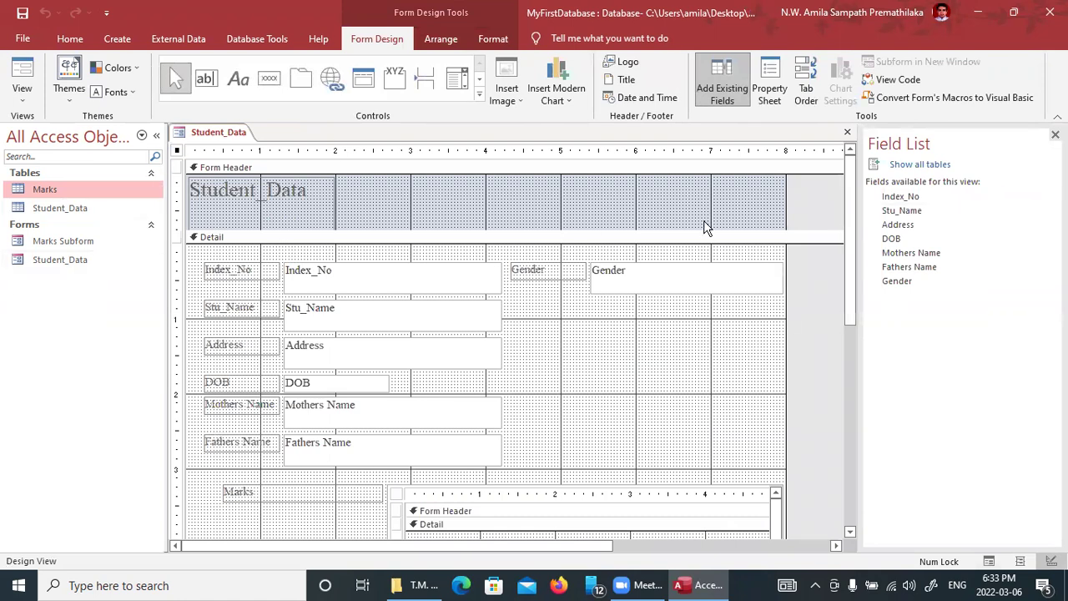
left_click(1054, 134)
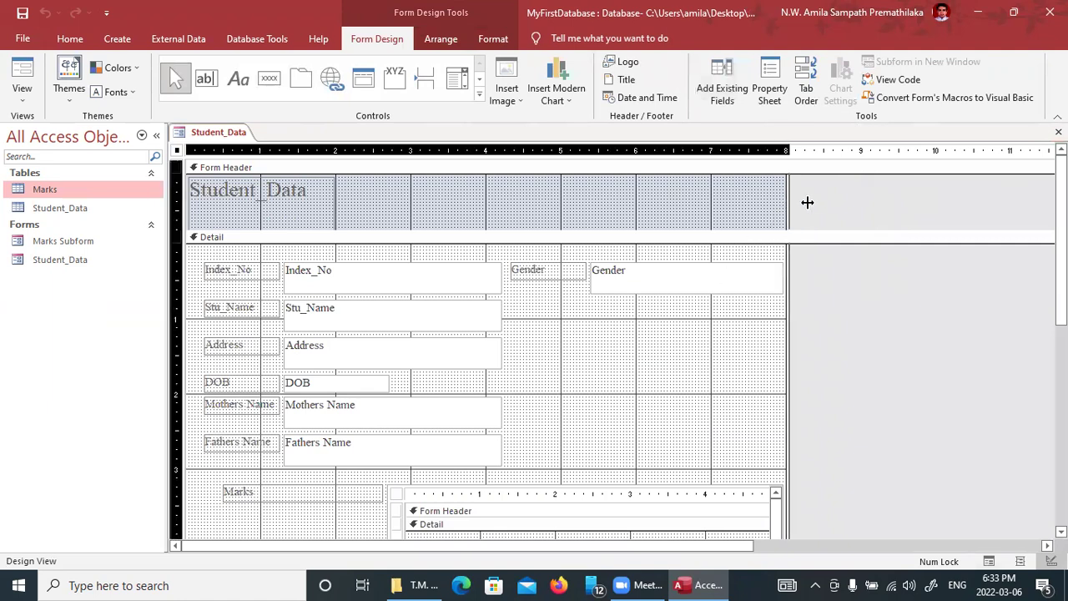
left_click_drag(784, 202, 939, 184)
Move the title label toward the header centre and make it wider and taller.
left_click(257, 196)
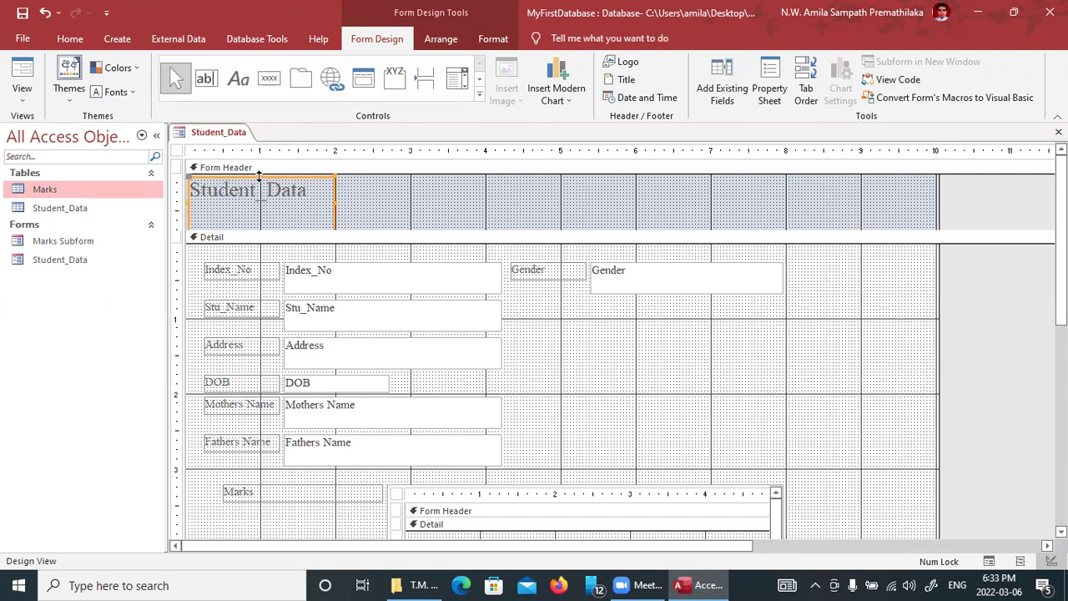
mouse_move(259, 176)
left_mouse_down()
mouse_move(261, 210)
mouse_move(576, 155)
mouse_move(495, 186)
left_mouse_up()
left_click_drag(586, 188, 692, 189)
left_click_drag(552, 203, 552, 219)
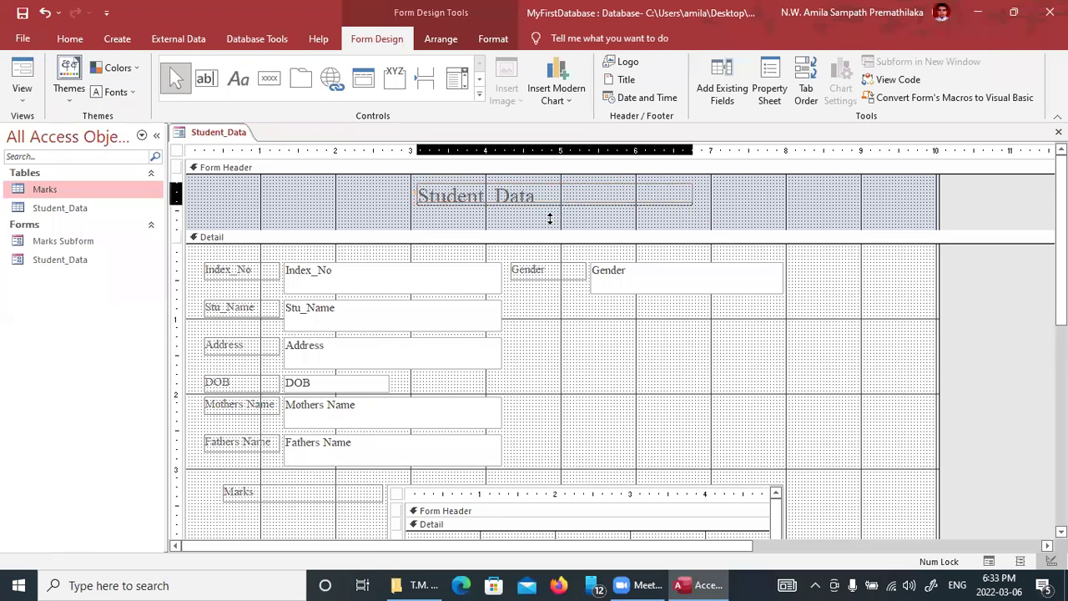
Format the title text as centred, red and bold.
left_click(70, 40)
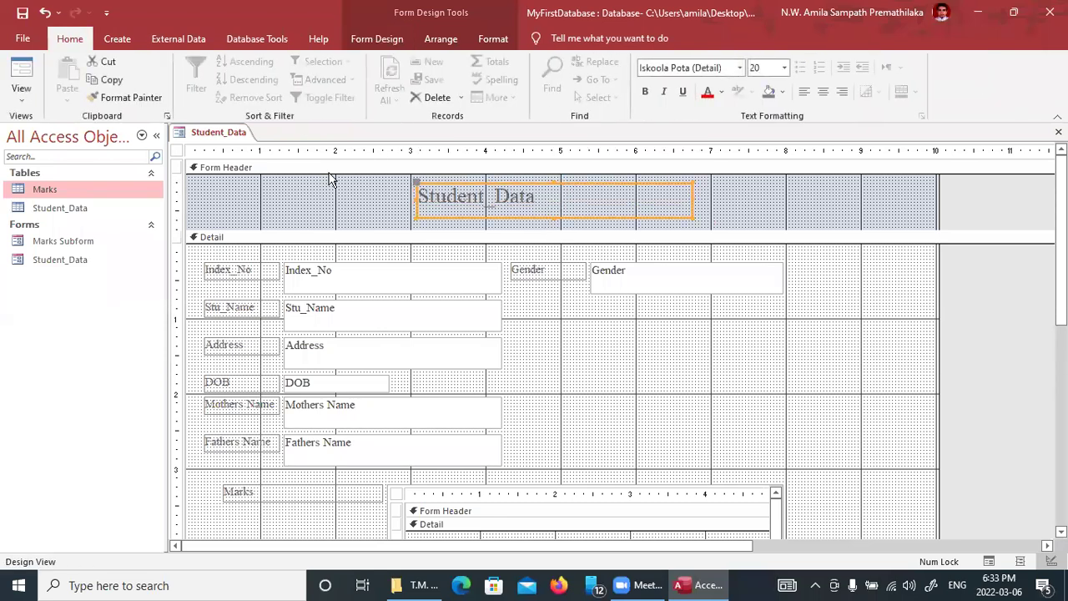
left_click(493, 39)
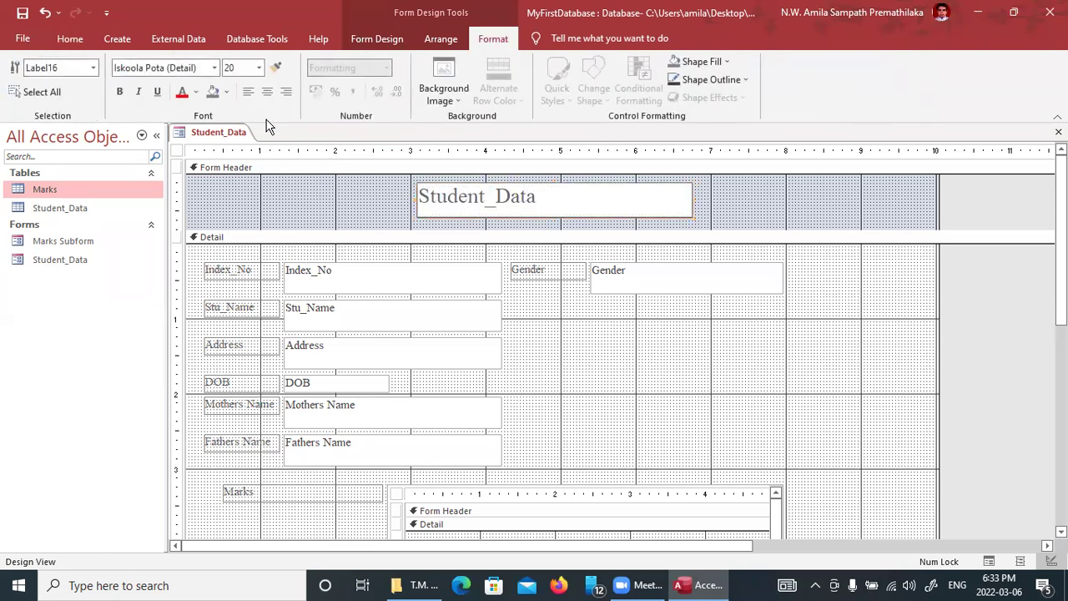
left_click(267, 91)
left_click_drag(497, 196, 614, 196)
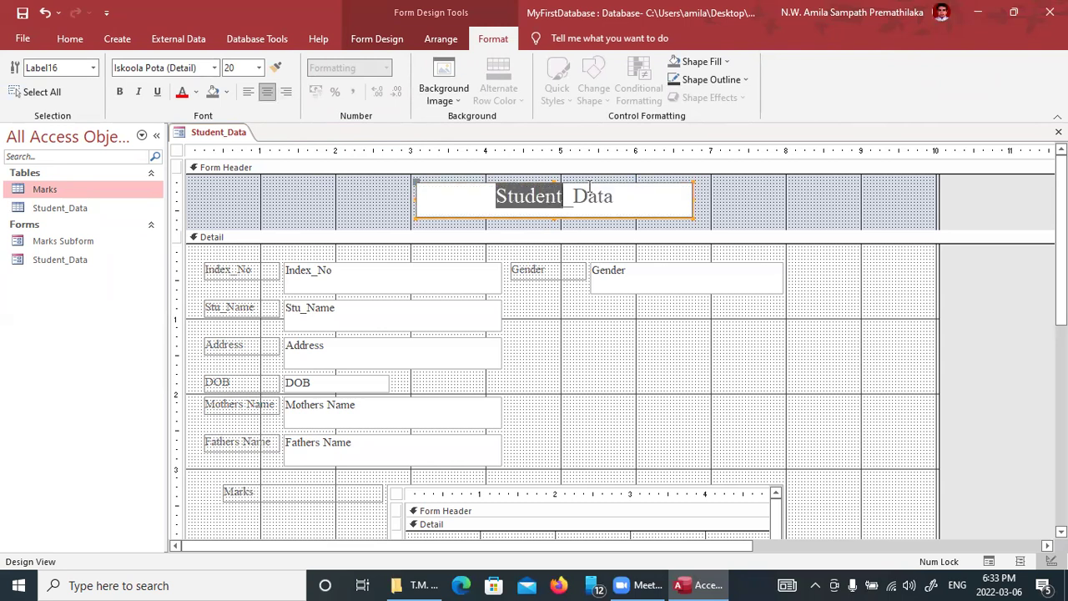
left_click(181, 91)
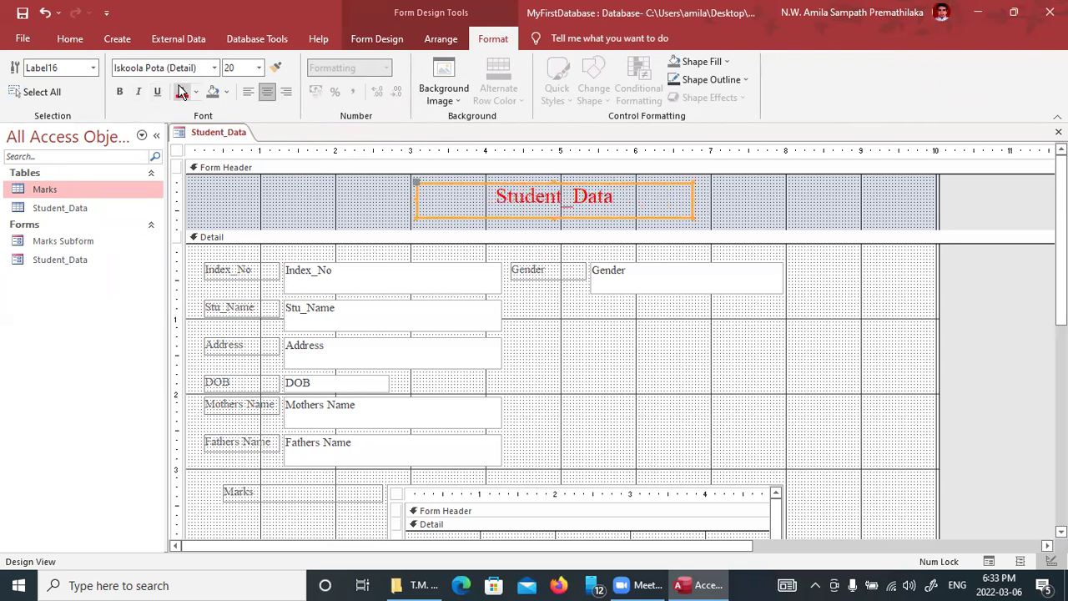
left_click(121, 91)
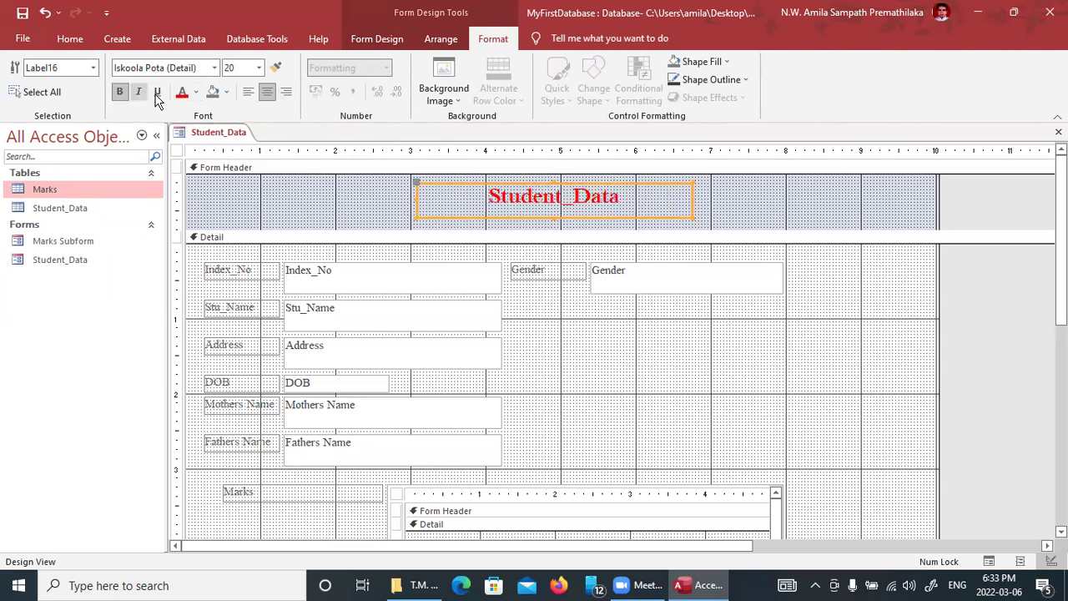
Change the title text to 'Student Data - Grade 10'.
left_click(573, 197)
key("BackSpace")
type("Data")
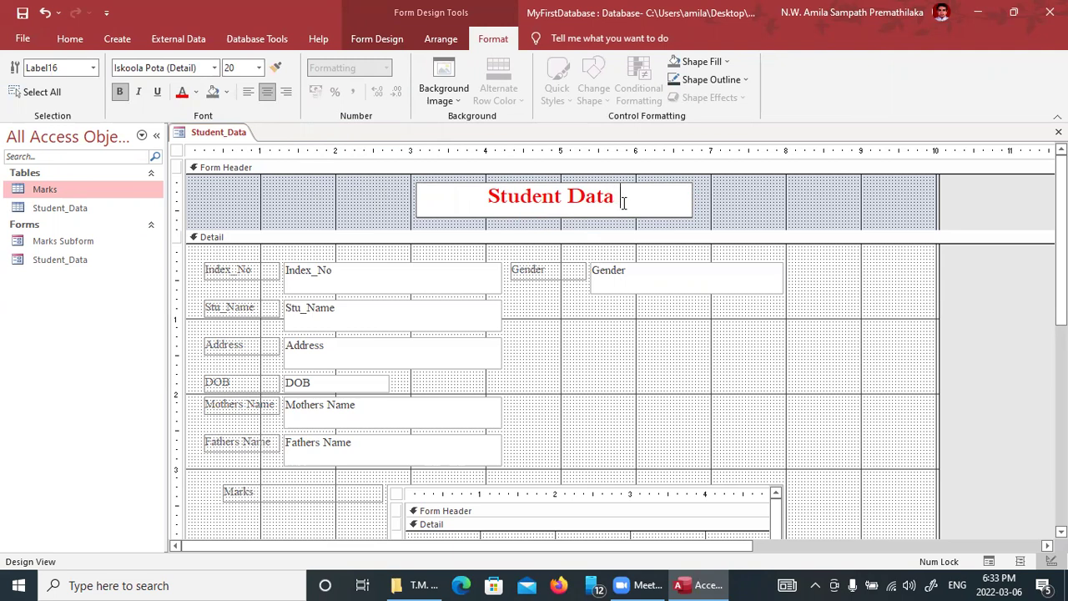
type(" - Grade ")
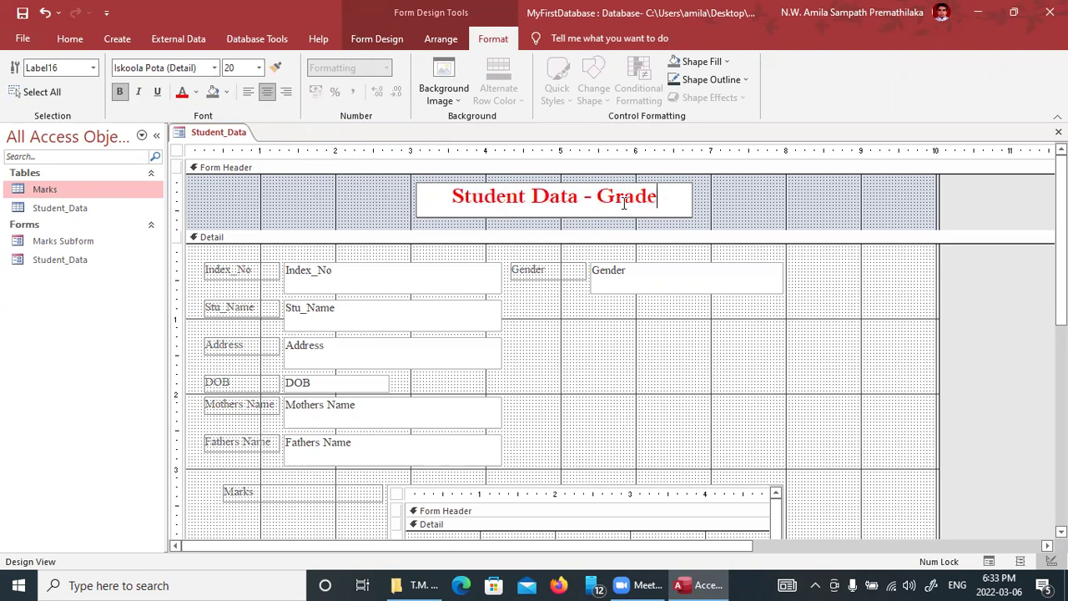
type("10")
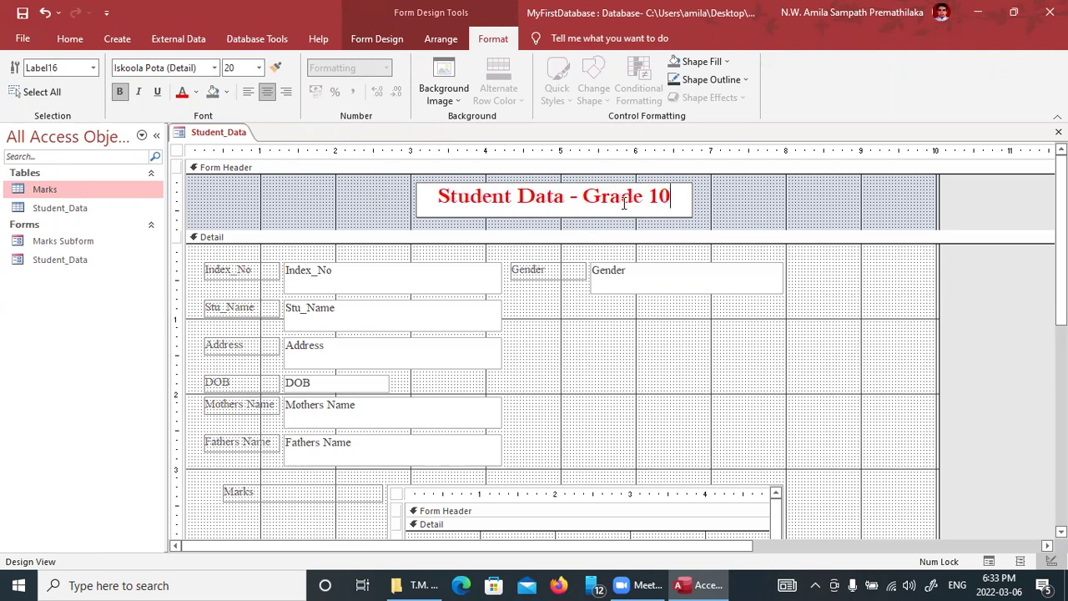
left_click(752, 214)
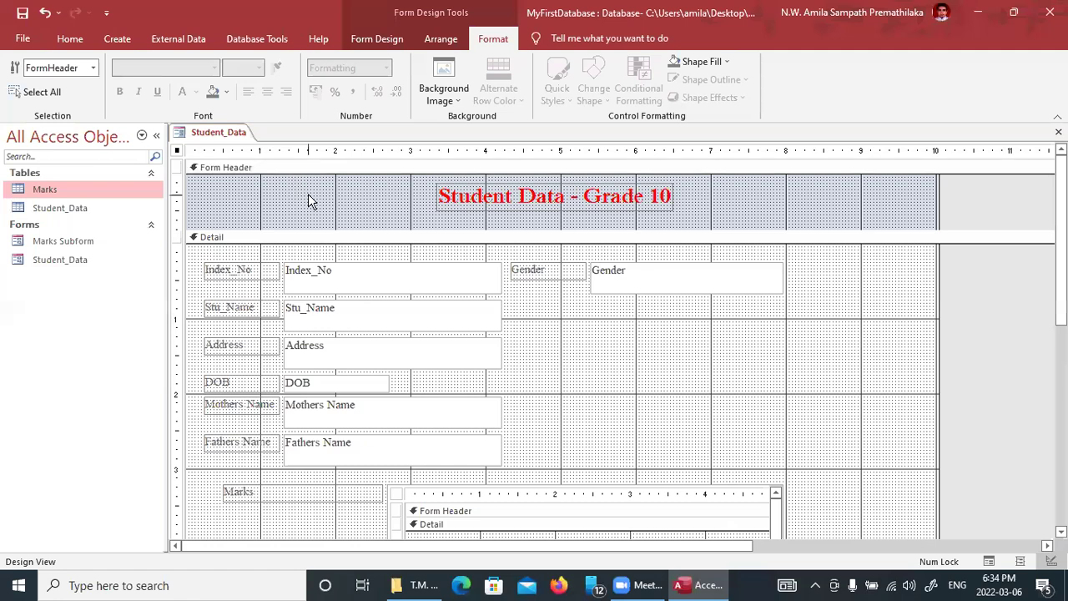
Fill the form header background with orange.
left_click(227, 91)
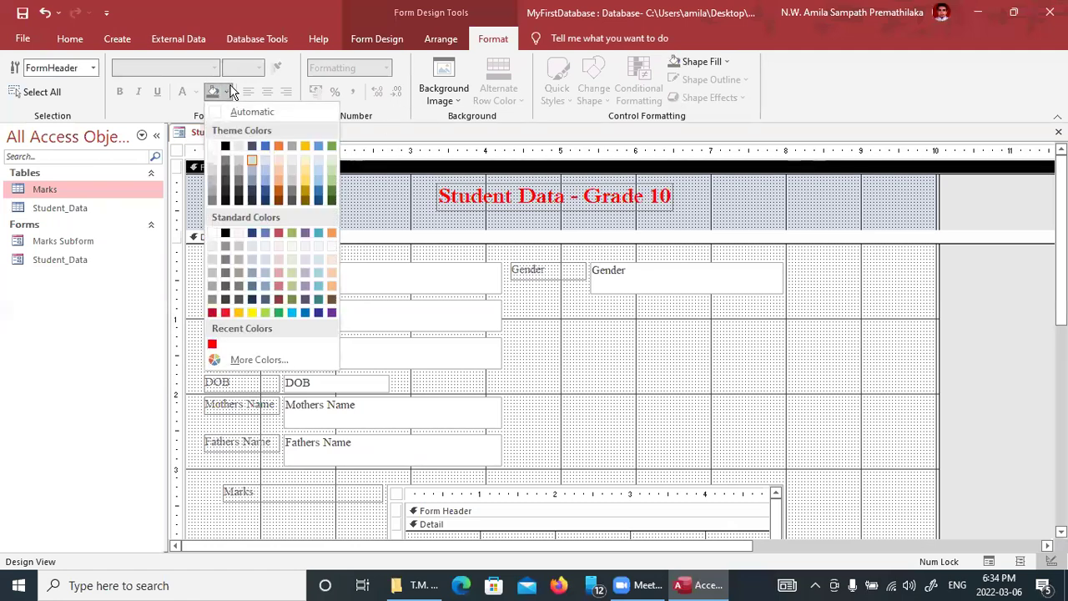
left_click(282, 178)
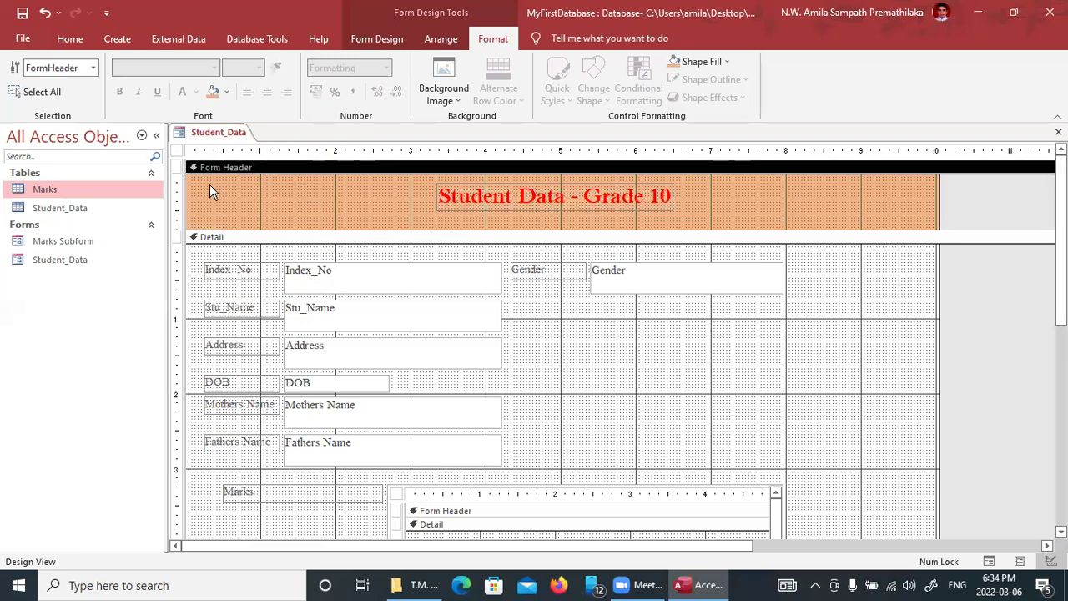
left_click(406, 42)
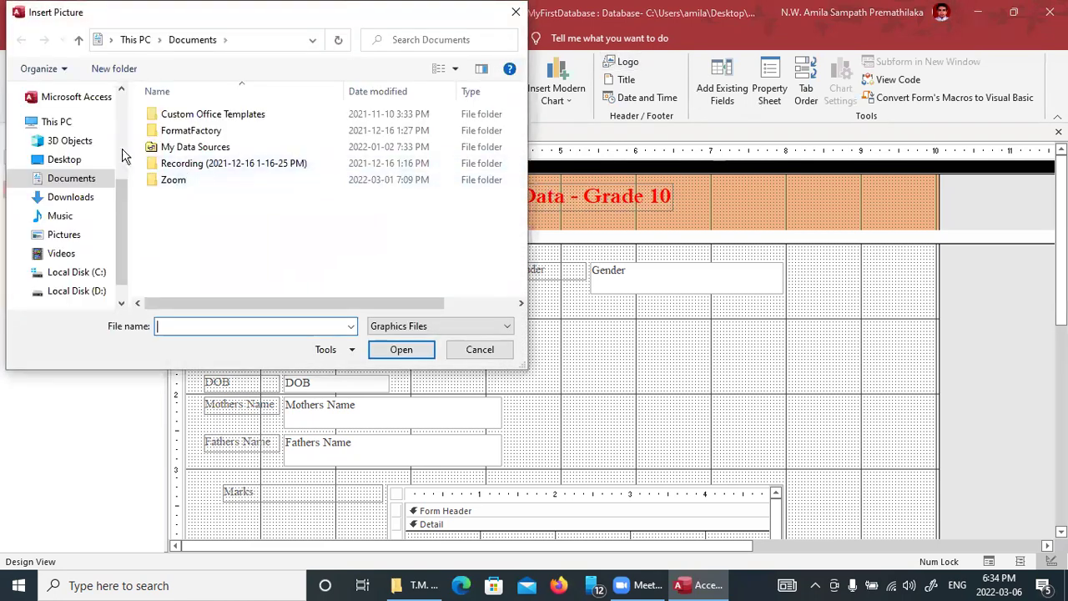
Insert the OL ICT picture from the Desktop as the header logo and enlarge it.
left_click(72, 160)
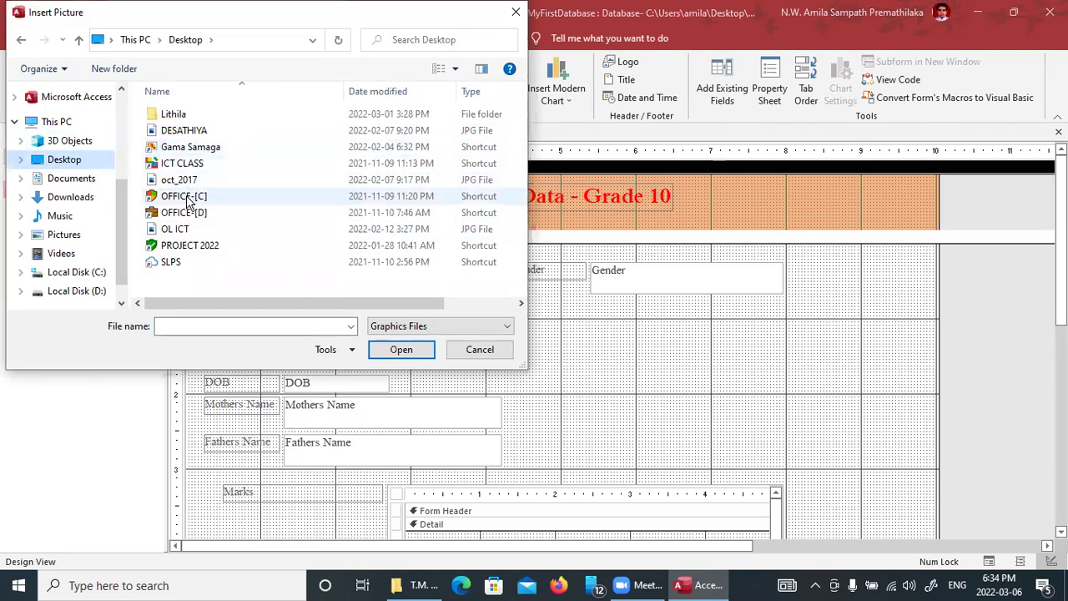
left_click(189, 232)
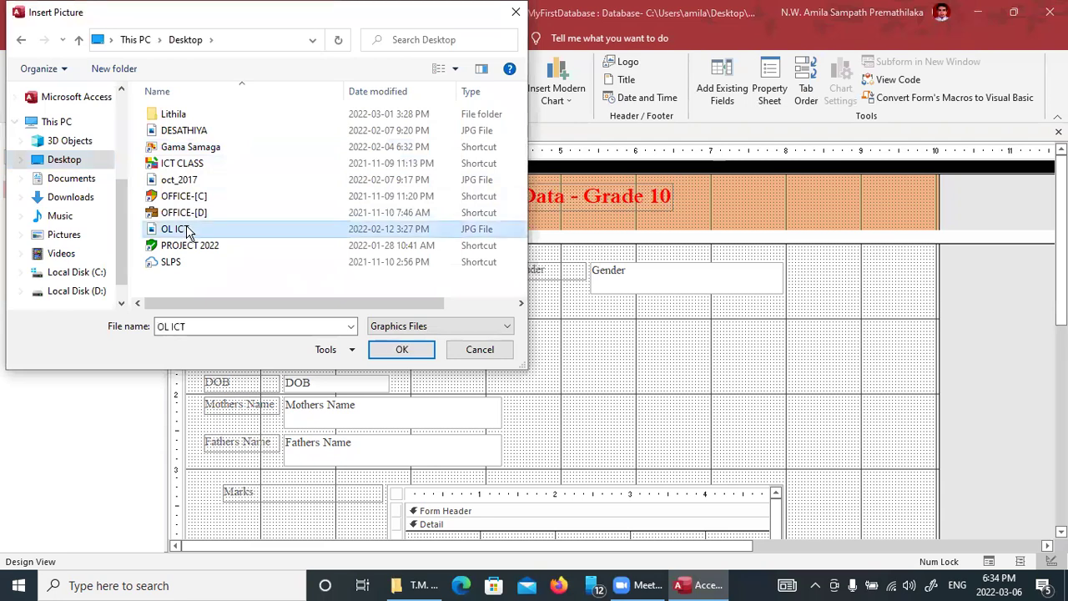
left_click(399, 350)
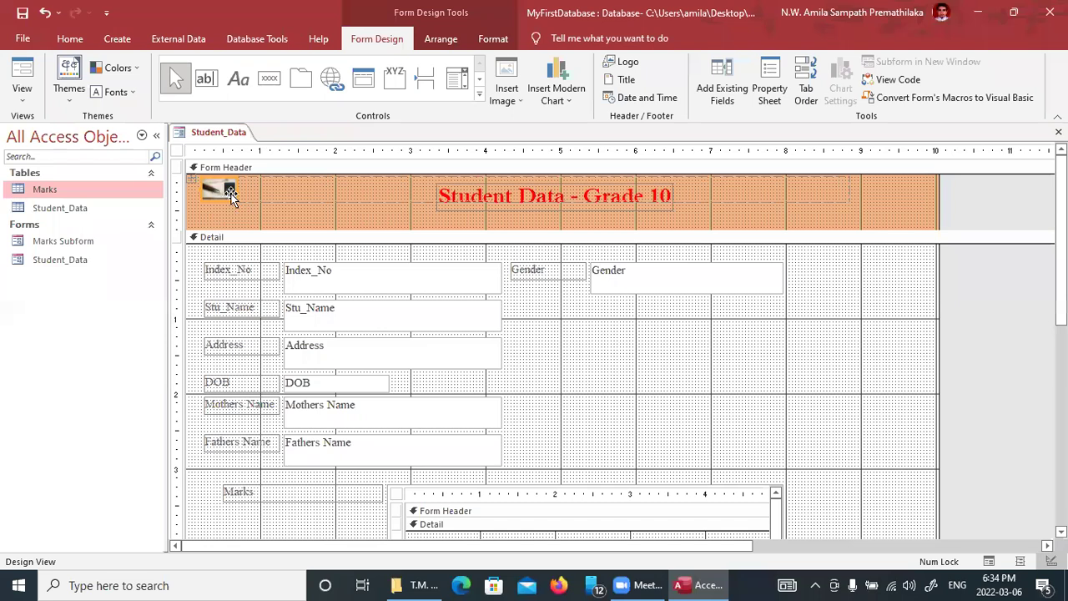
left_click_drag(237, 199, 246, 217)
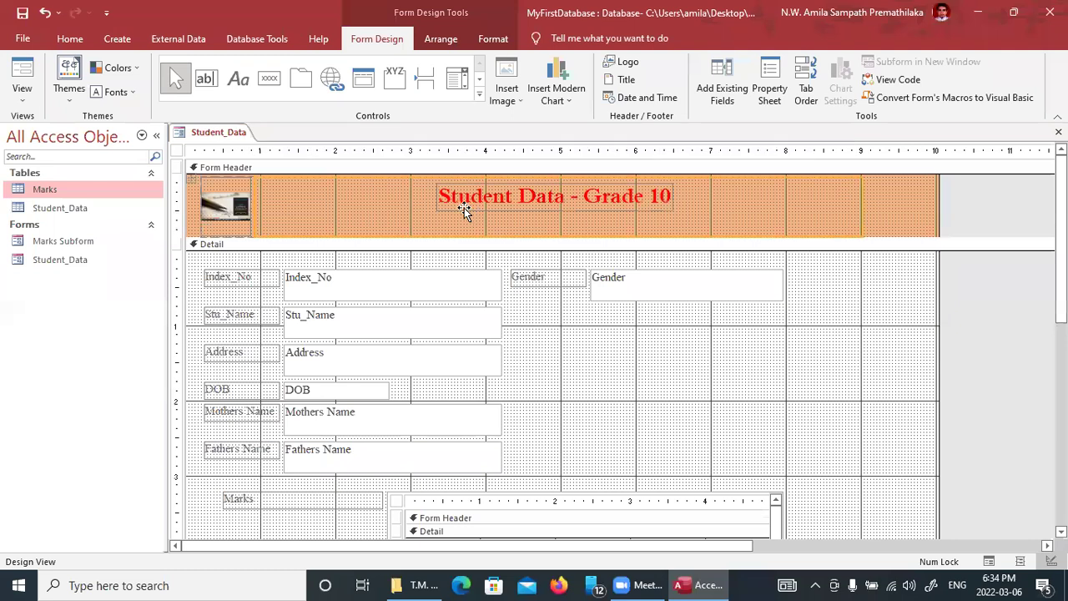
left_click(716, 171)
Move the Gender field aside and make the Index_No box narrower and single-line.
scroll(357, 295, "down", 3)
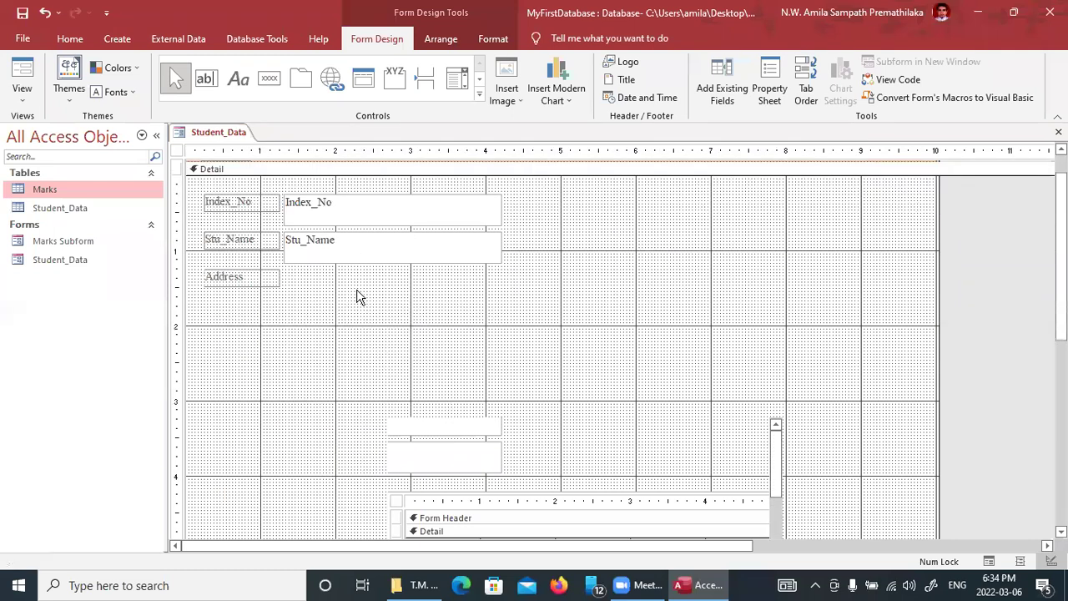
scroll(357, 295, "down", 3)
scroll(349, 280, "up", 3)
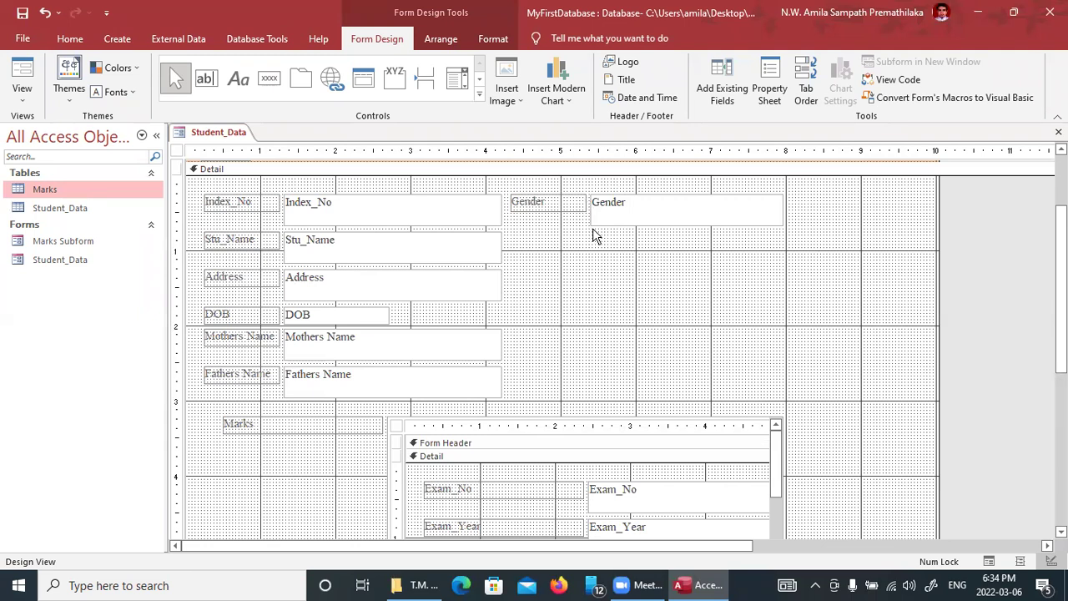
left_click_drag(594, 221, 669, 302)
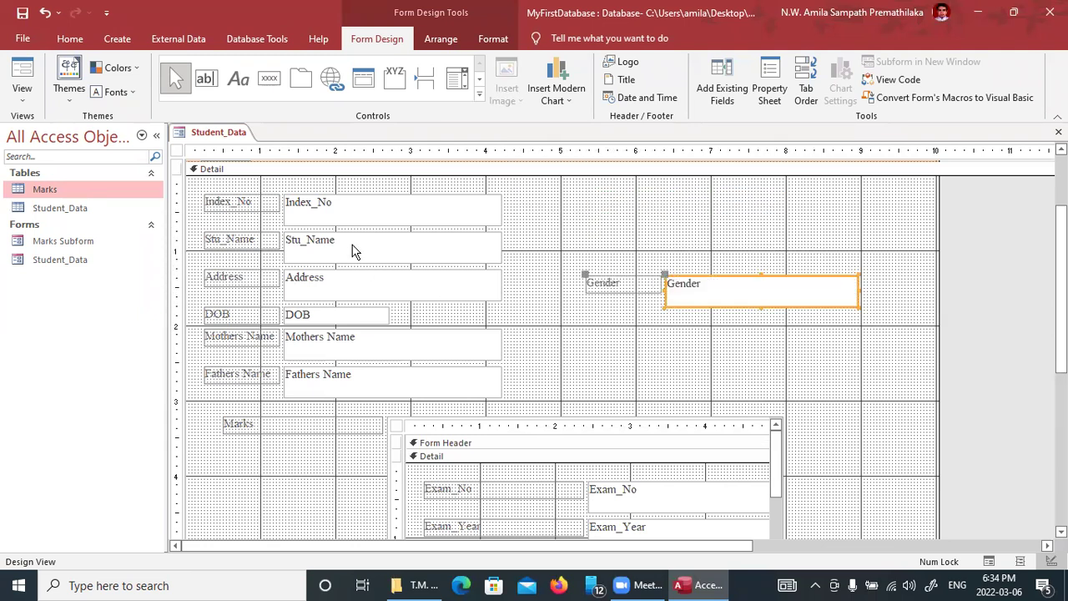
left_click(373, 201)
left_click_drag(500, 207, 409, 209)
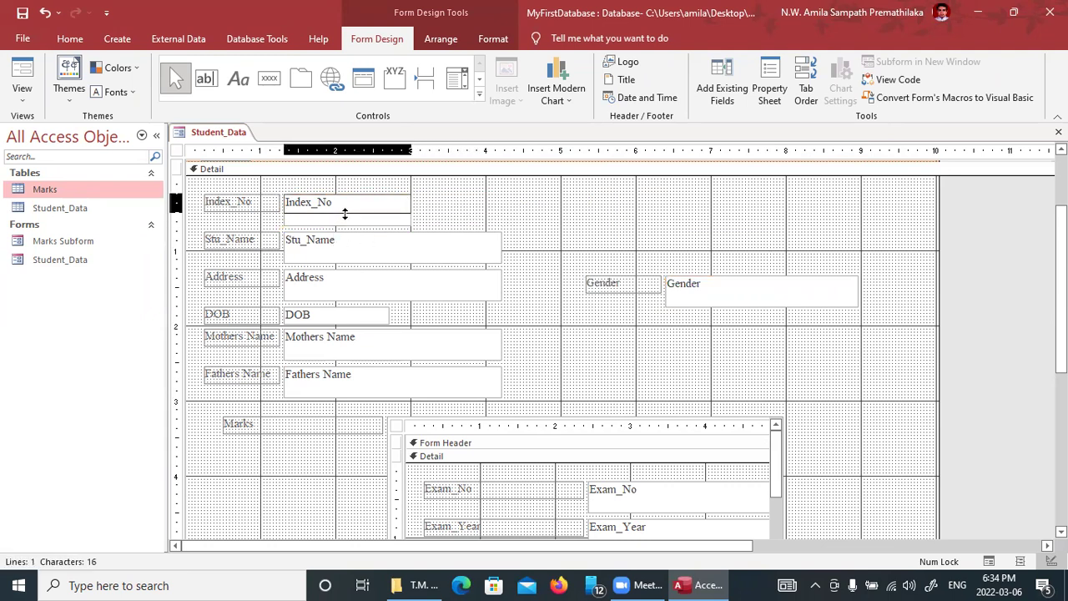
left_click_drag(345, 224, 345, 213)
Move Stu_Name up under Index_No and make its box wide and single-line.
left_click_drag(238, 237, 238, 220)
left_click(426, 238)
left_click_drag(502, 234, 855, 225)
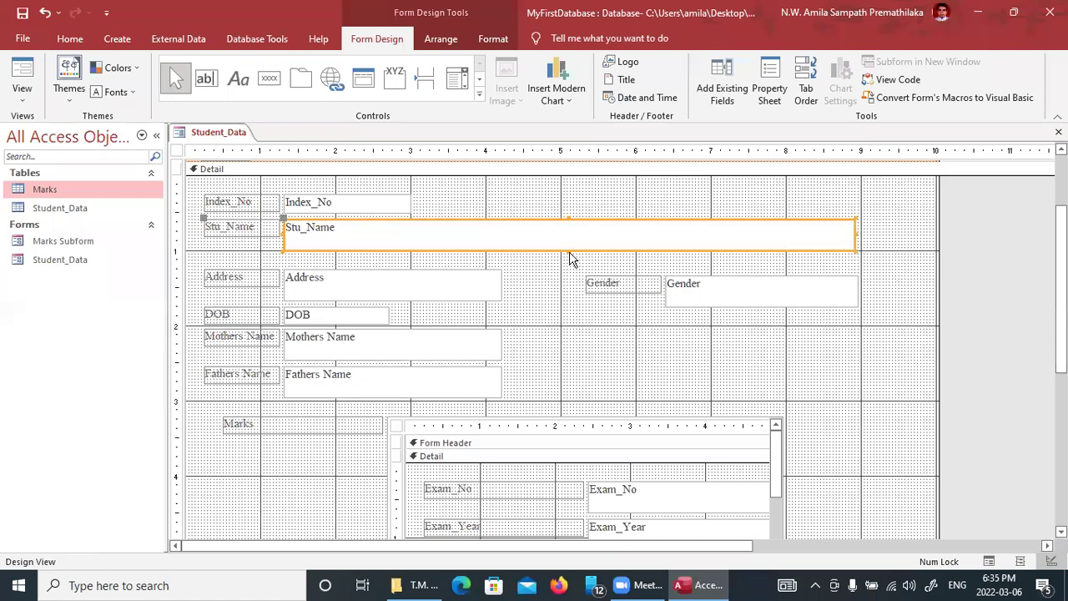
left_click_drag(569, 250, 568, 240)
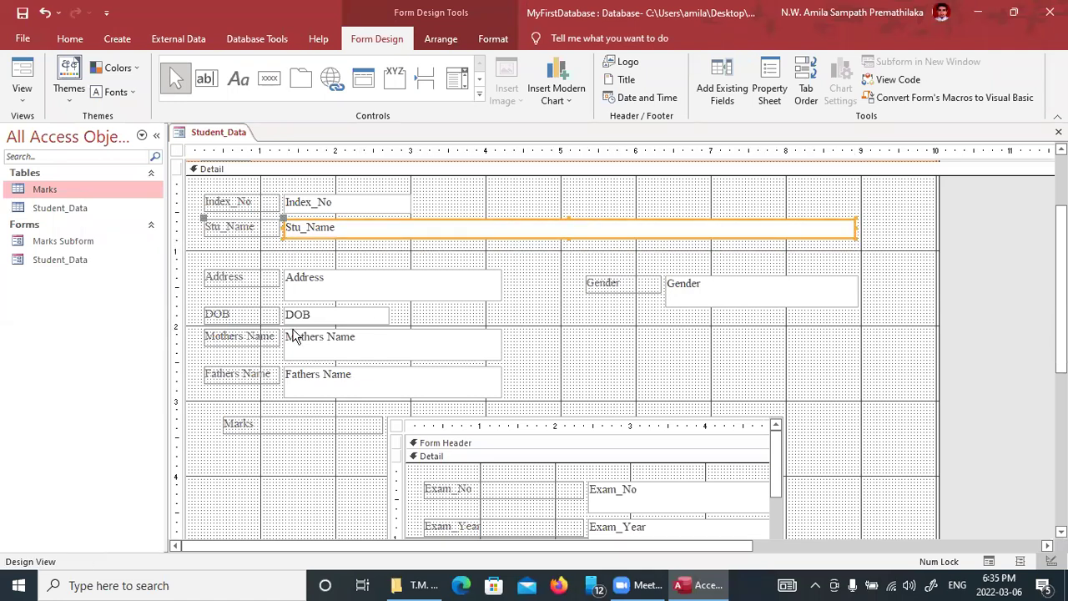
Move Address under Stu_Name, widen and shorten its box, then move DOB beneath it.
left_click(244, 277)
left_click_drag(243, 278, 244, 247)
left_click(500, 257)
left_click_drag(504, 265, 850, 236)
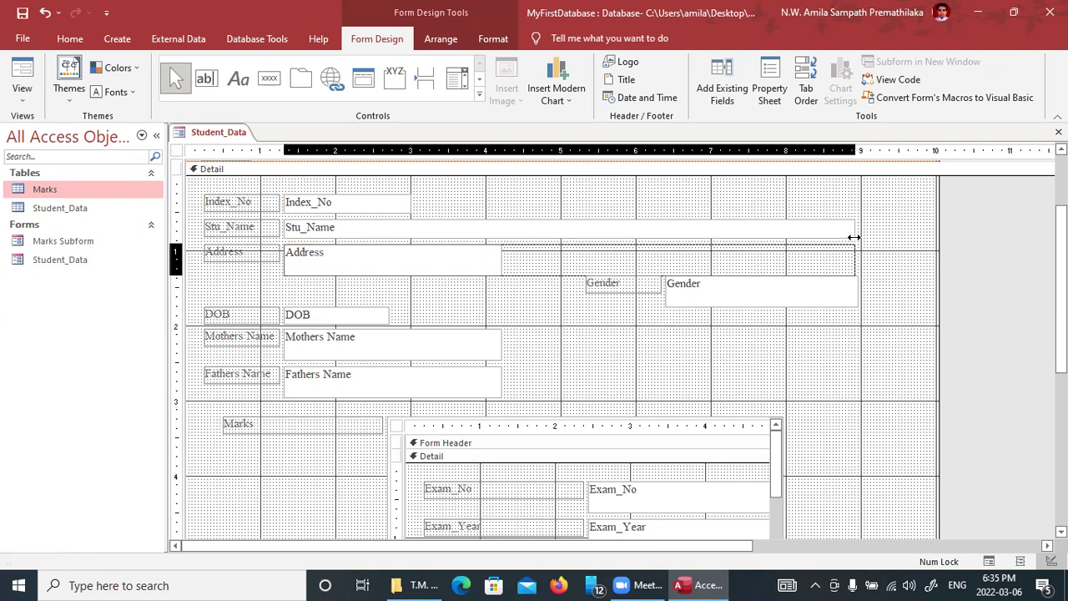
left_click_drag(852, 235, 852, 236)
left_click_drag(568, 276, 568, 267)
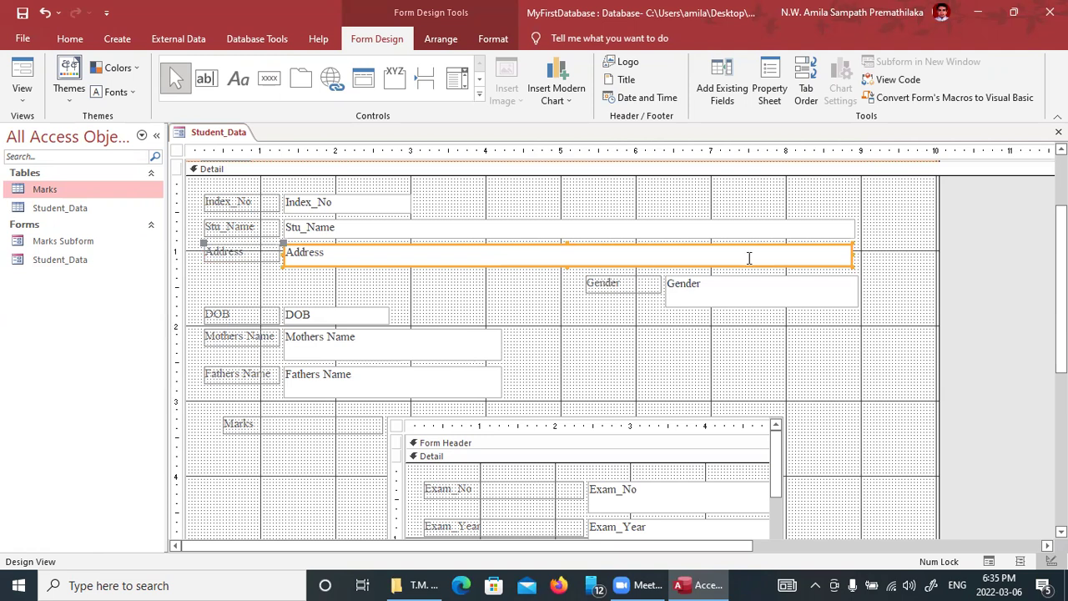
left_click_drag(239, 305, 238, 268)
Widen the DOB box and place Gender beside it as a narrower single-line box.
left_click(349, 282)
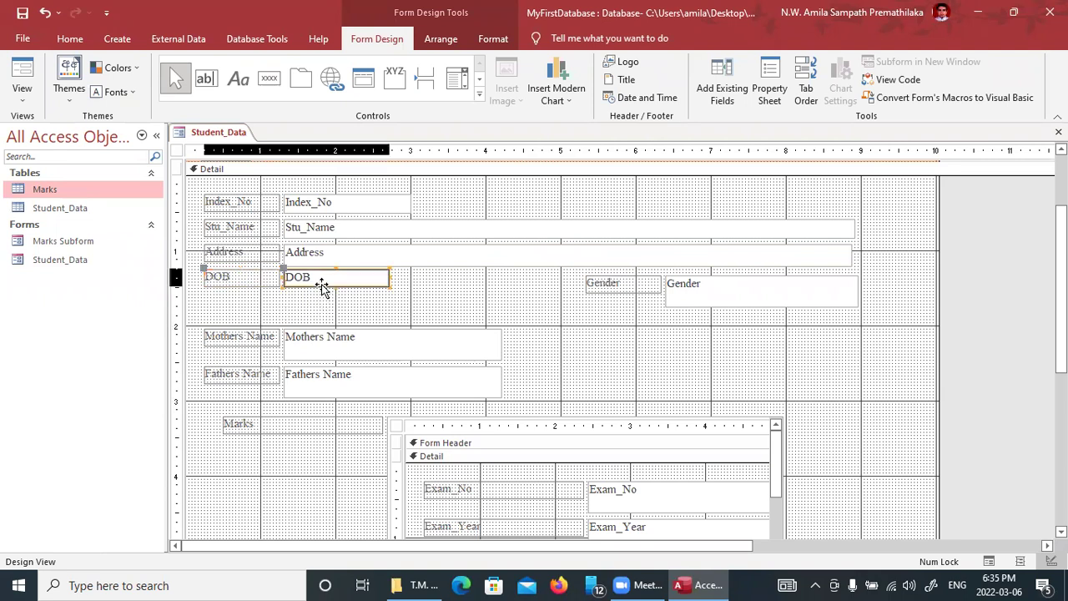
left_click_drag(390, 276, 408, 281)
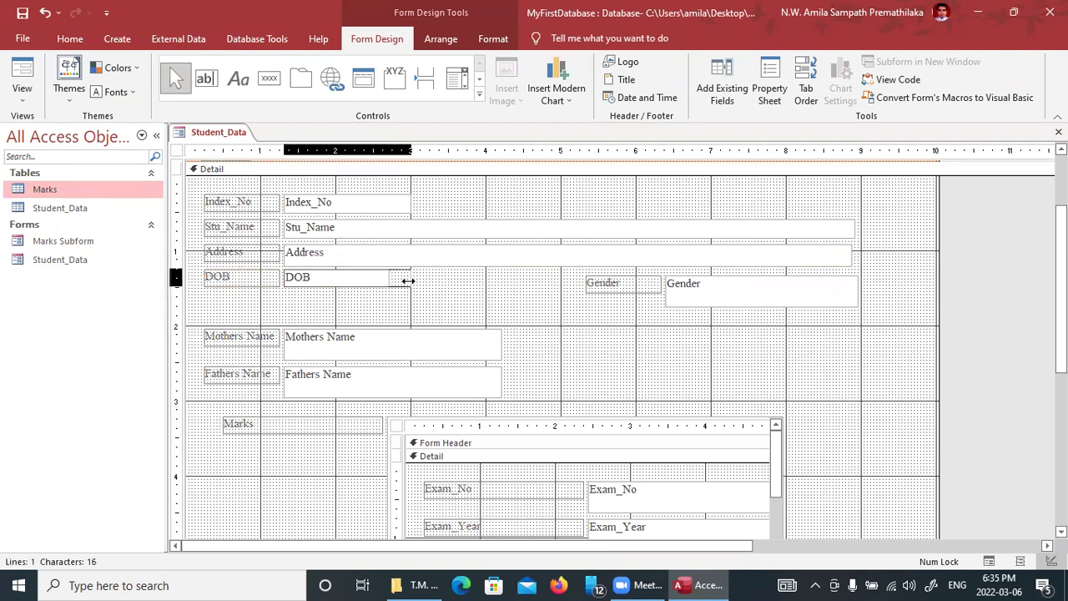
left_click_drag(595, 287, 425, 285)
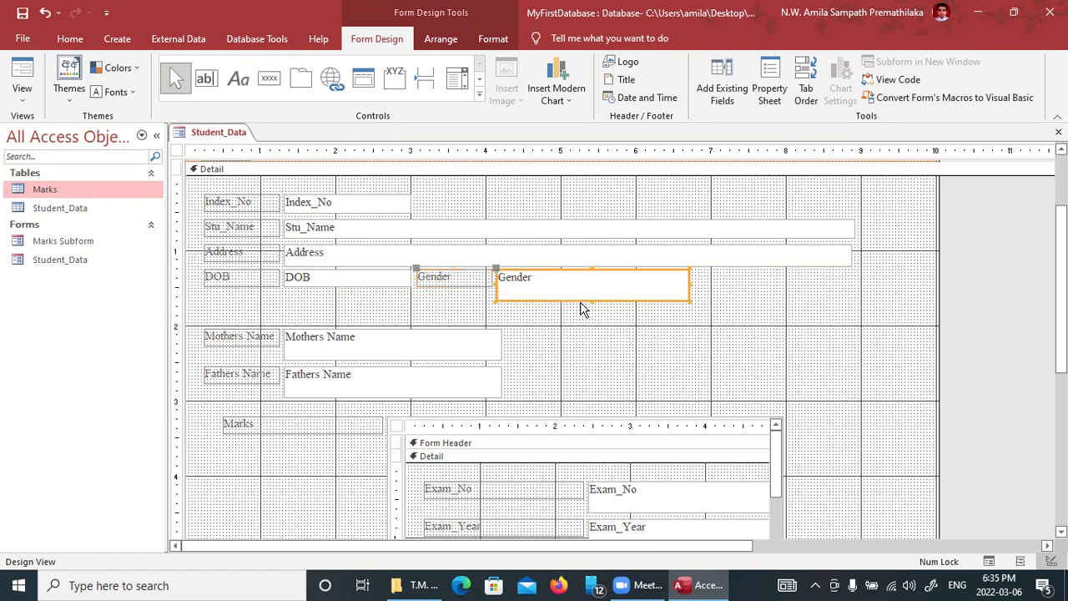
left_click_drag(592, 301, 591, 289)
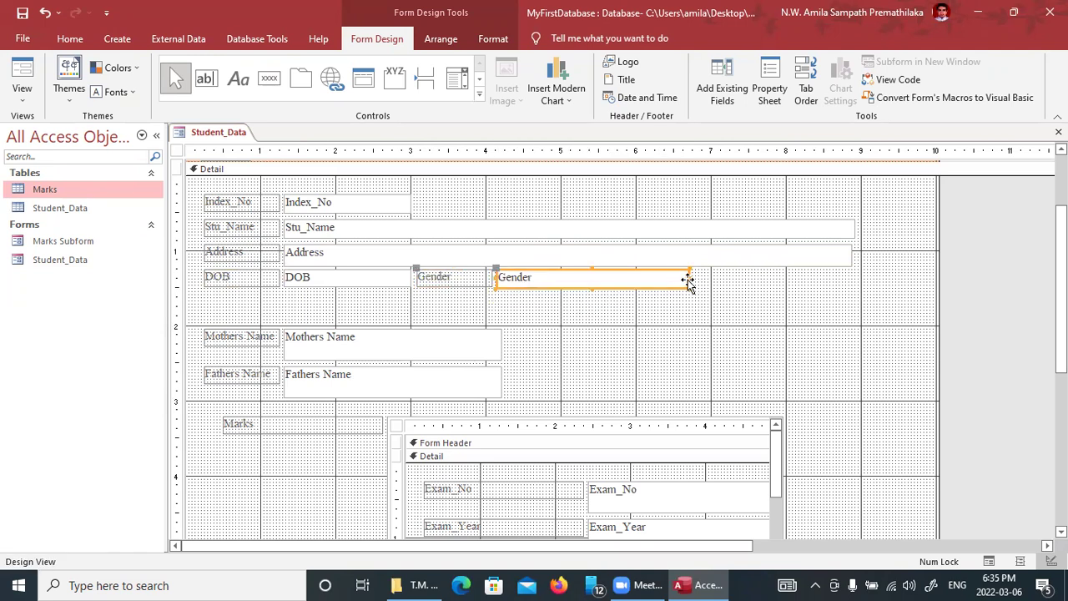
mouse_move(690, 279)
left_mouse_down()
mouse_move(599, 292)
mouse_move(634, 291)
left_mouse_up()
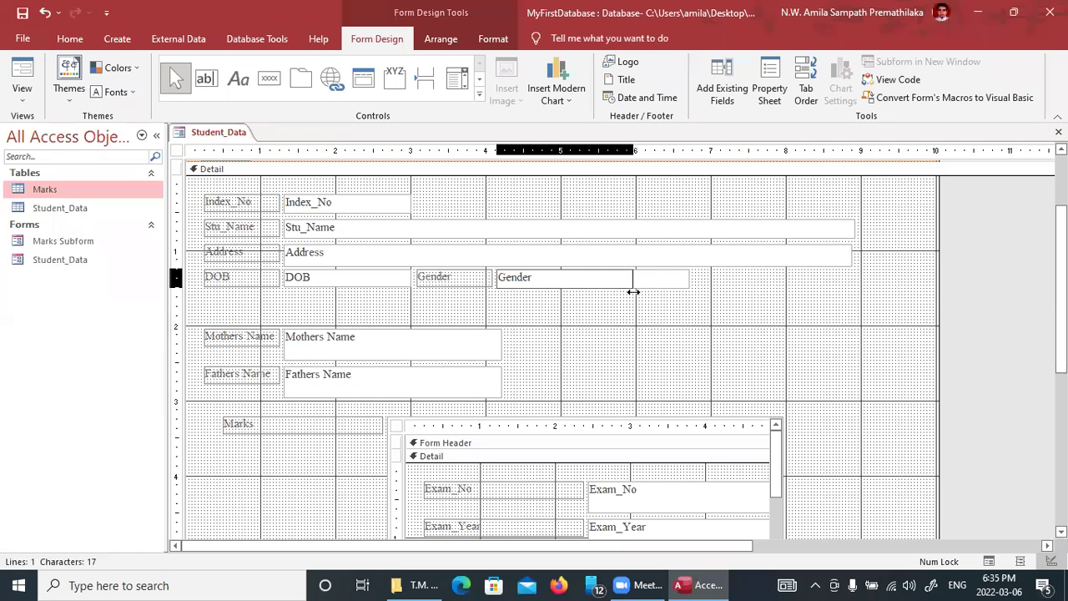
left_click(632, 316)
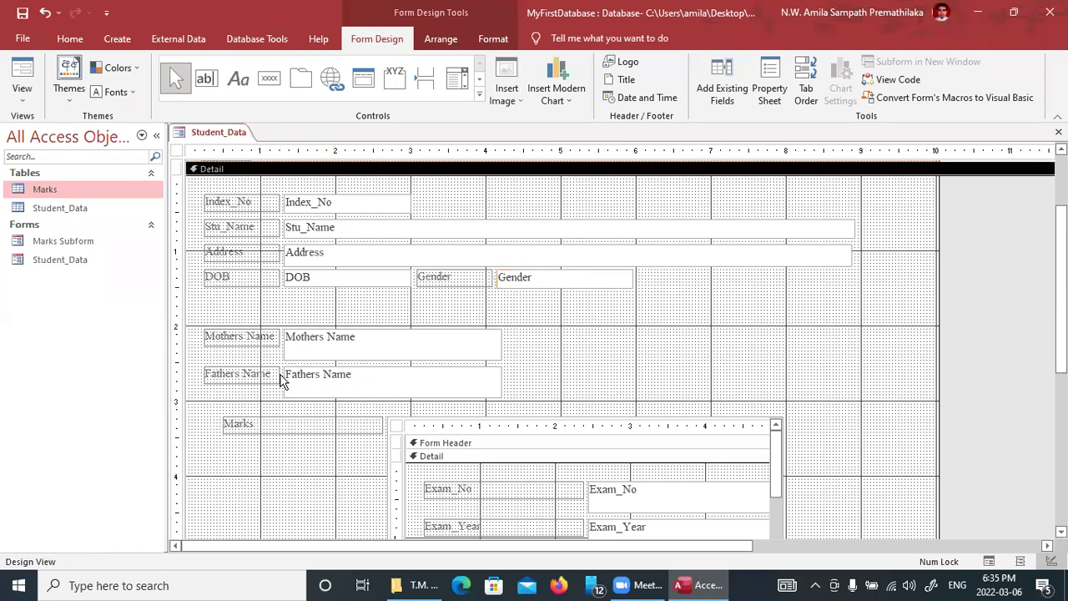
Move Mothers Name and Fathers Name up under DOB, each shrunk to one line.
left_click_drag(247, 330, 247, 299)
left_click(324, 322)
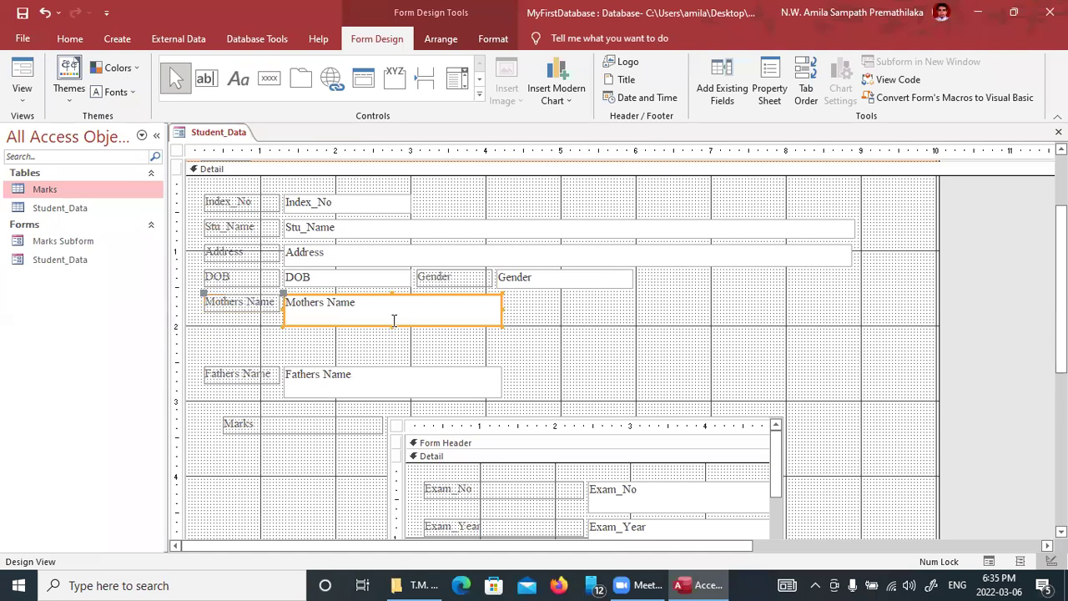
left_click_drag(391, 325, 392, 309)
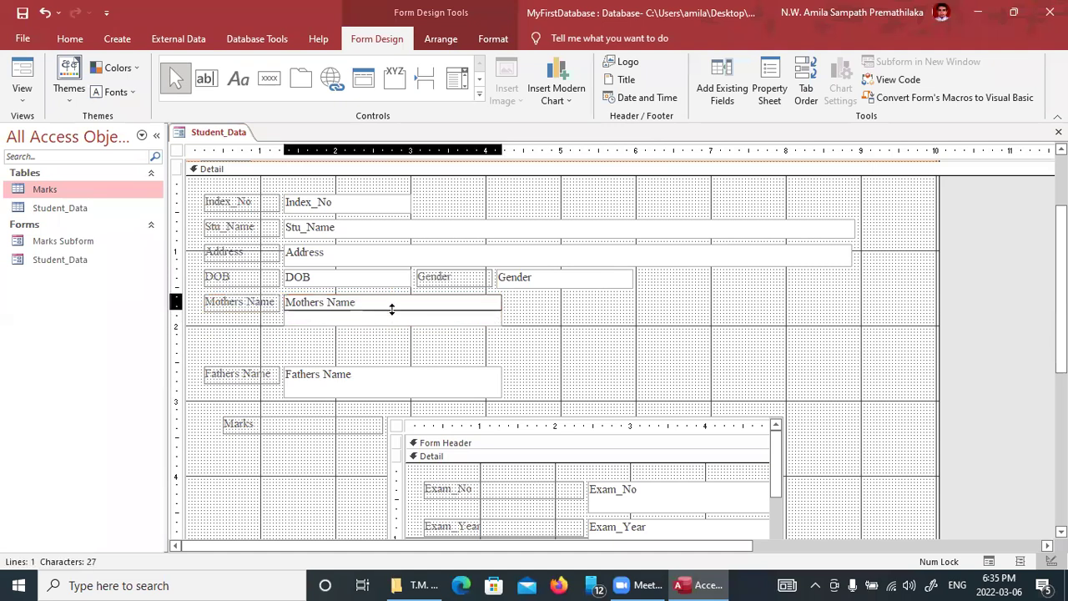
left_click_drag(266, 377, 260, 321)
left_click(358, 340)
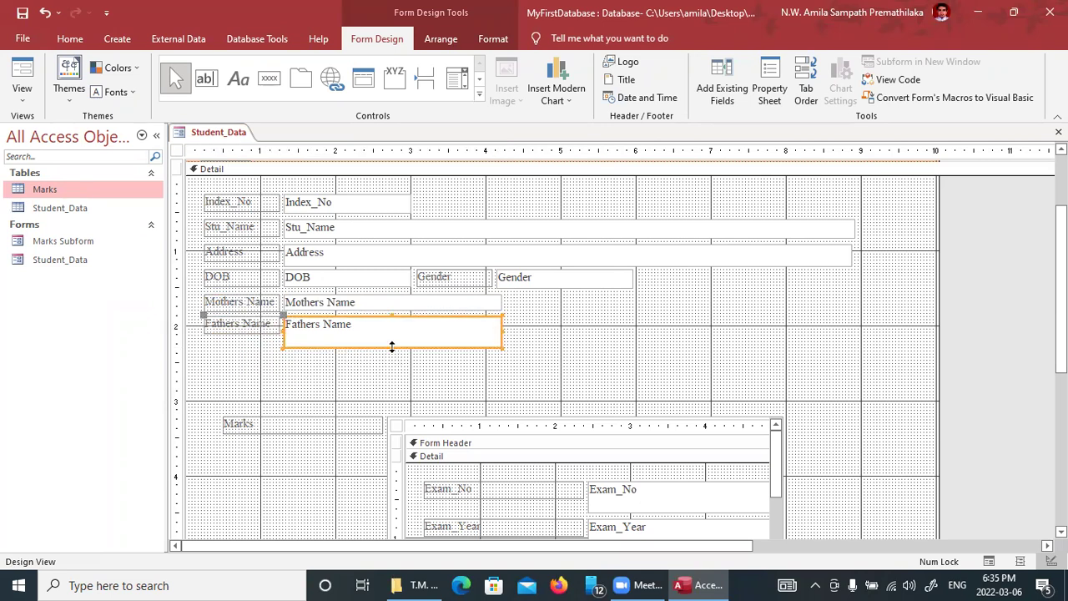
left_click_drag(391, 347, 389, 335)
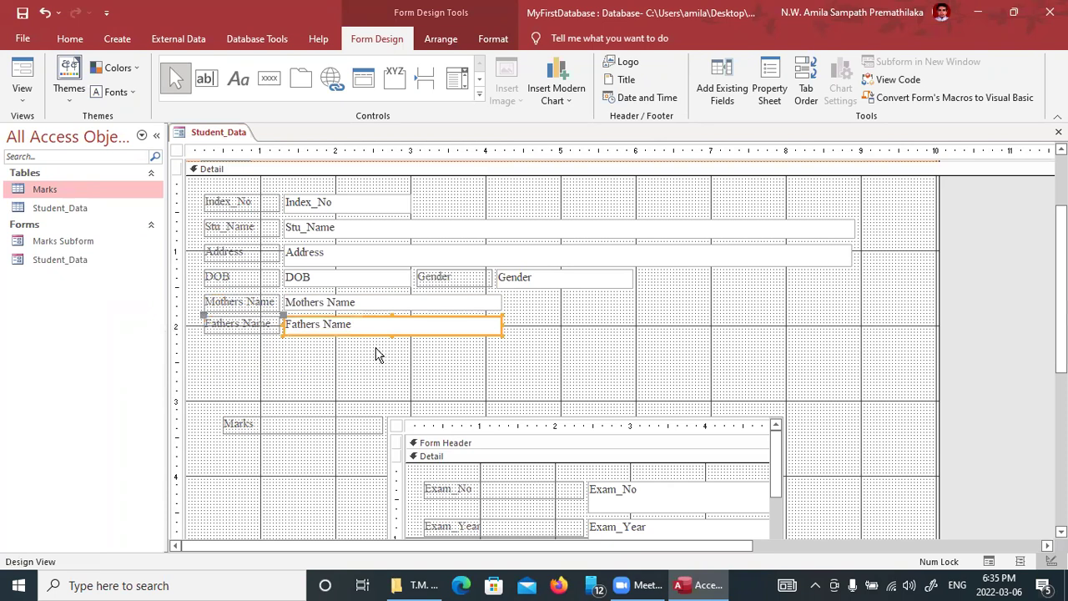
left_click(376, 354)
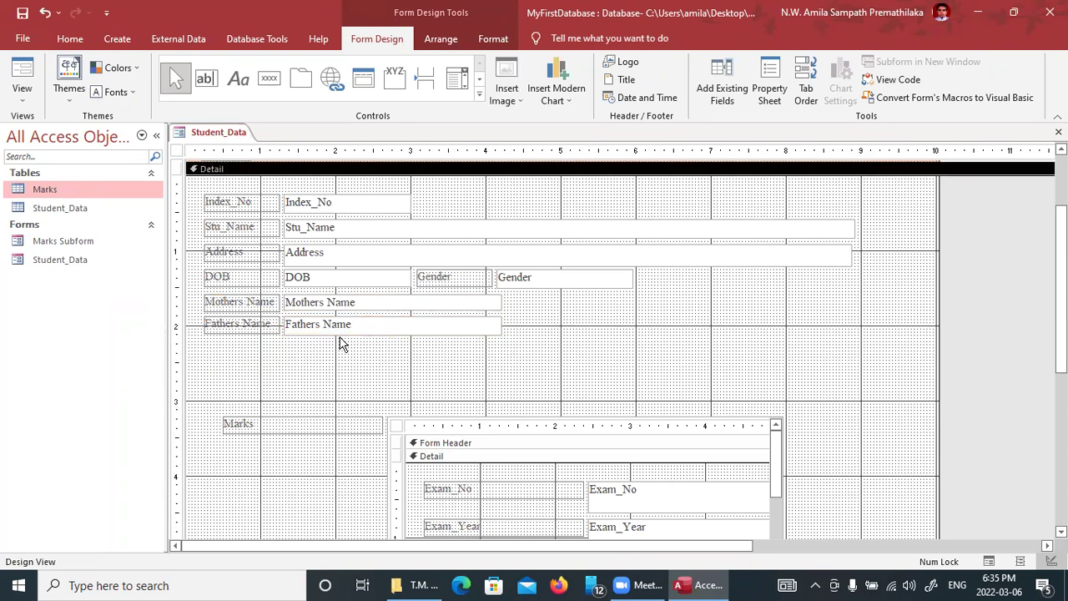
Stretch Mothers Name and Fathers Name to end level with Gender's right edge.
left_click(387, 310)
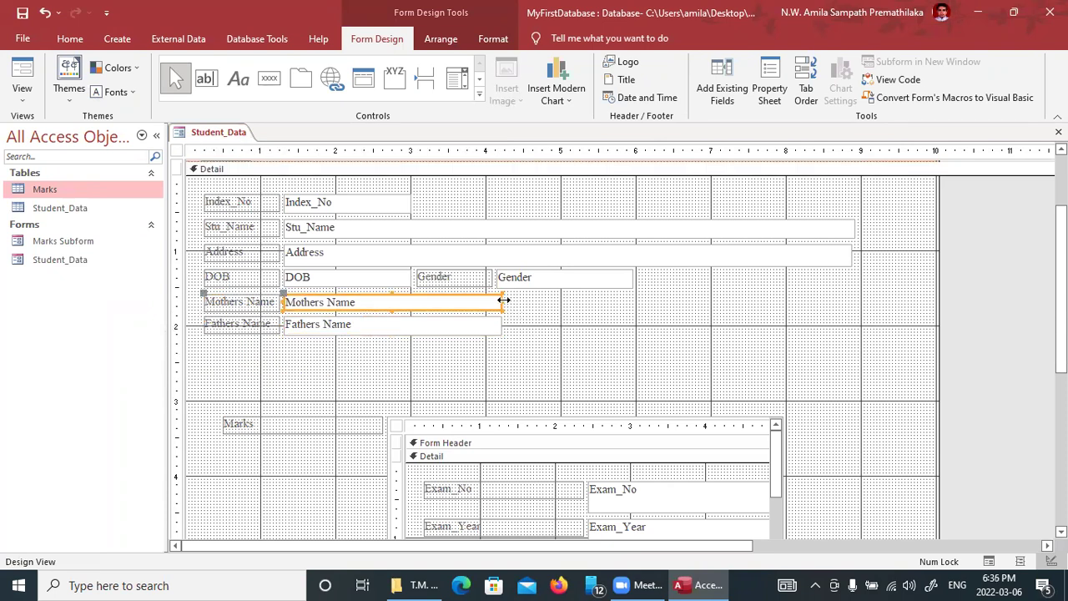
left_click_drag(501, 300, 632, 307)
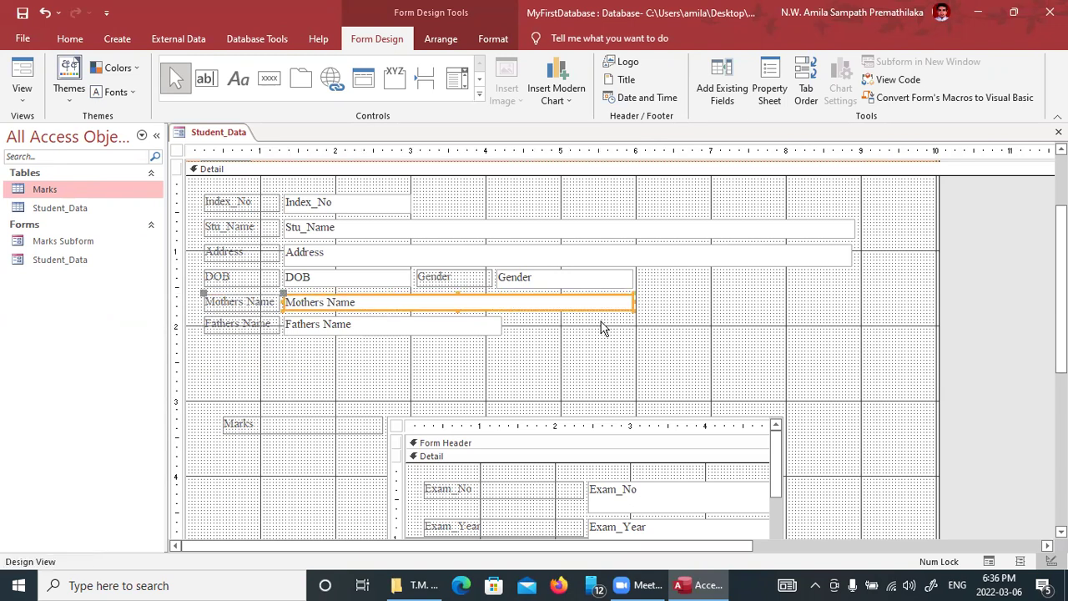
left_click(503, 332)
left_click_drag(502, 332, 633, 332)
scroll(748, 310, "down", 3)
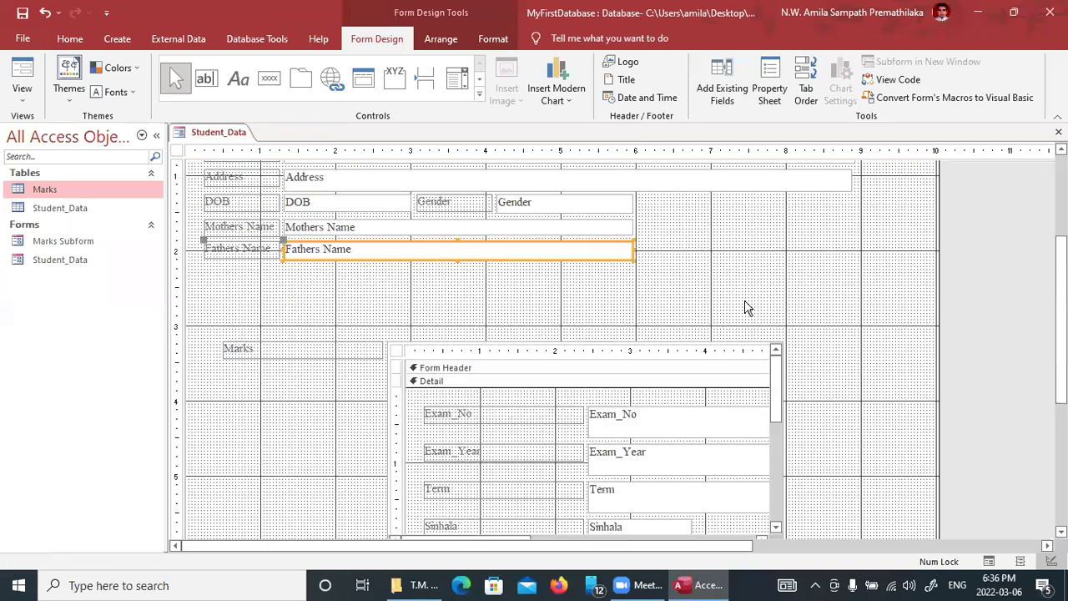
scroll(338, 367, "up", 3)
scroll(307, 370, "down", 3)
scroll(303, 348, "up", 3)
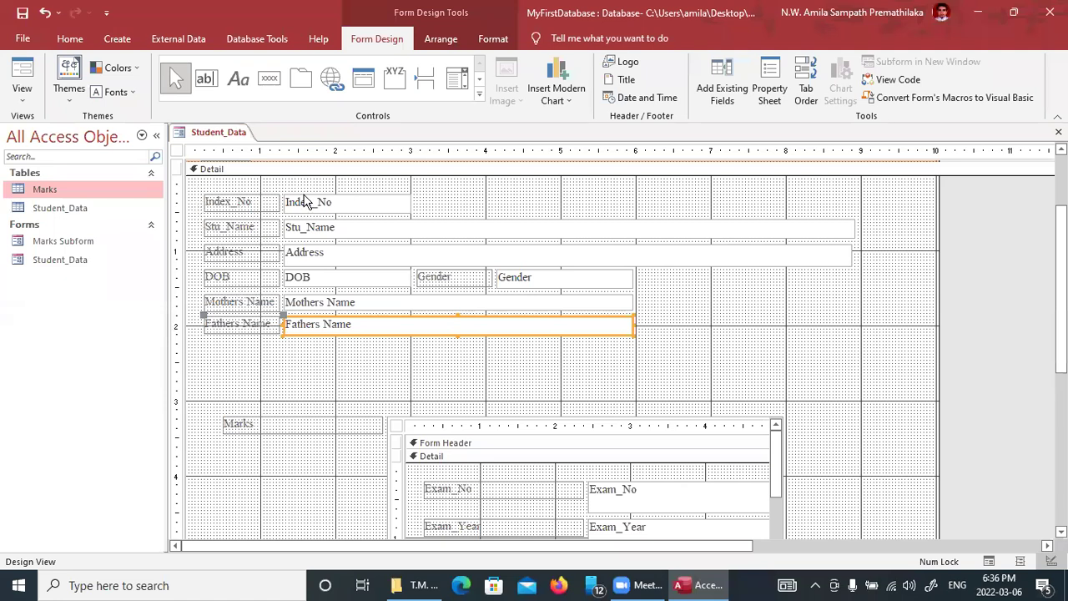
left_click_drag(190, 189, 217, 290)
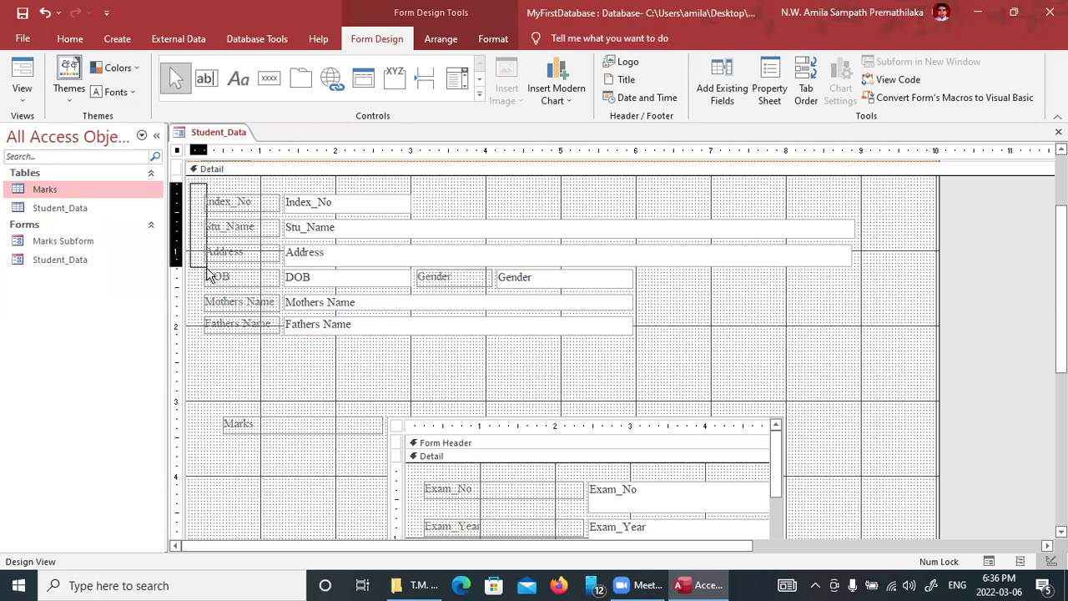
left_click(232, 354)
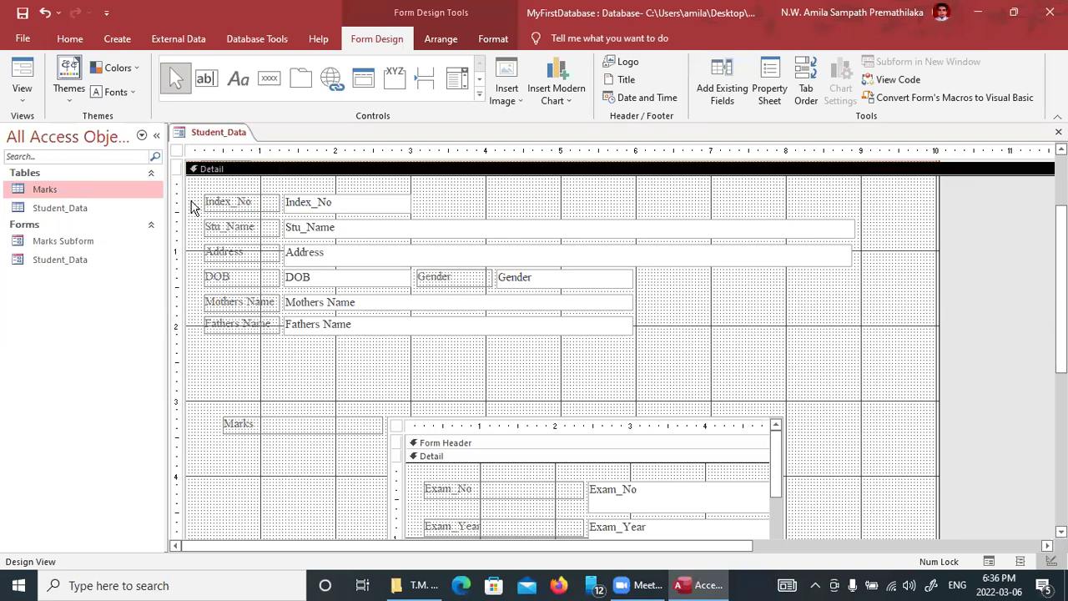
Make all the Student_Data labels and text boxes use black font colour.
left_click_drag(190, 190, 395, 338)
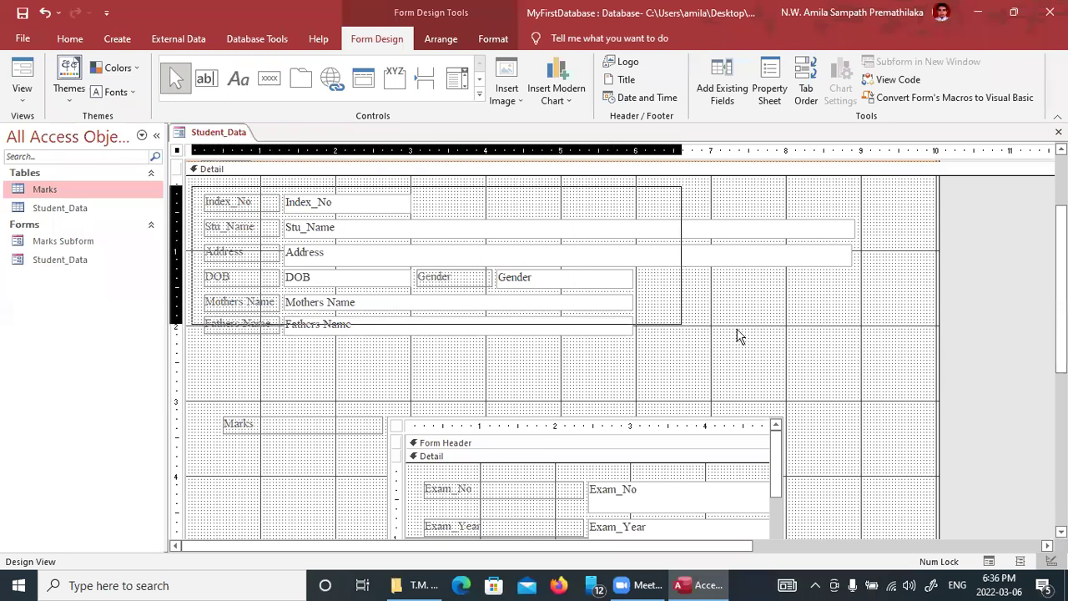
left_click_drag(395, 338, 887, 348)
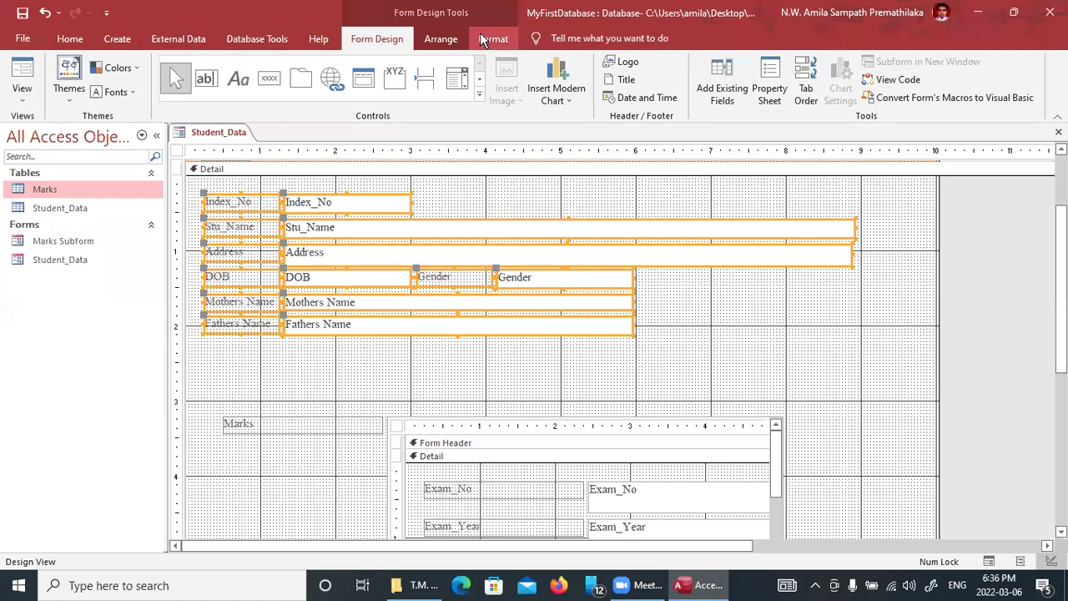
left_click(482, 37)
left_click(197, 92)
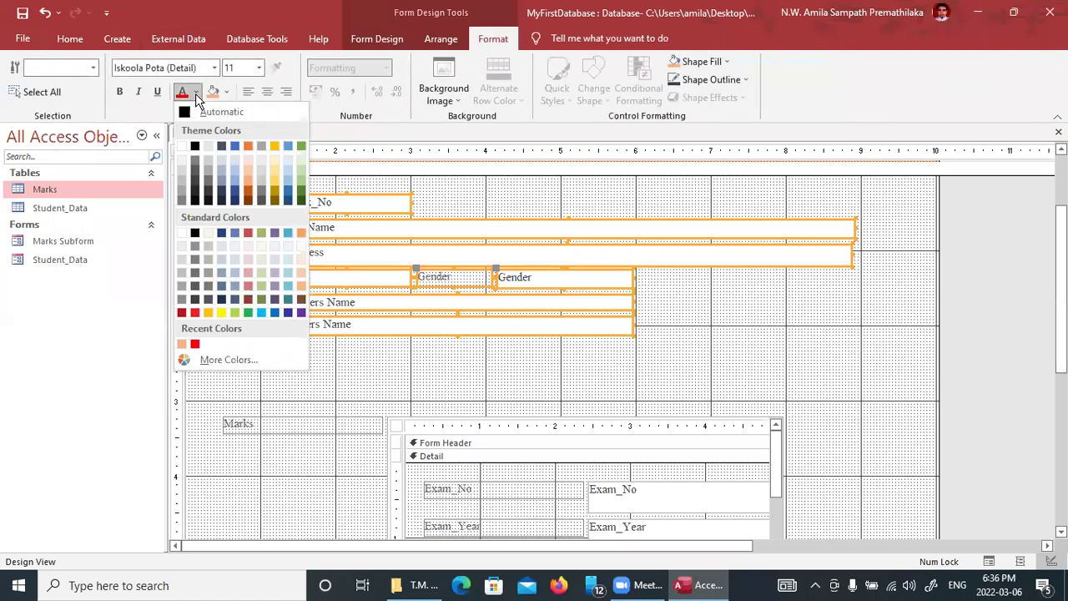
left_click(194, 146)
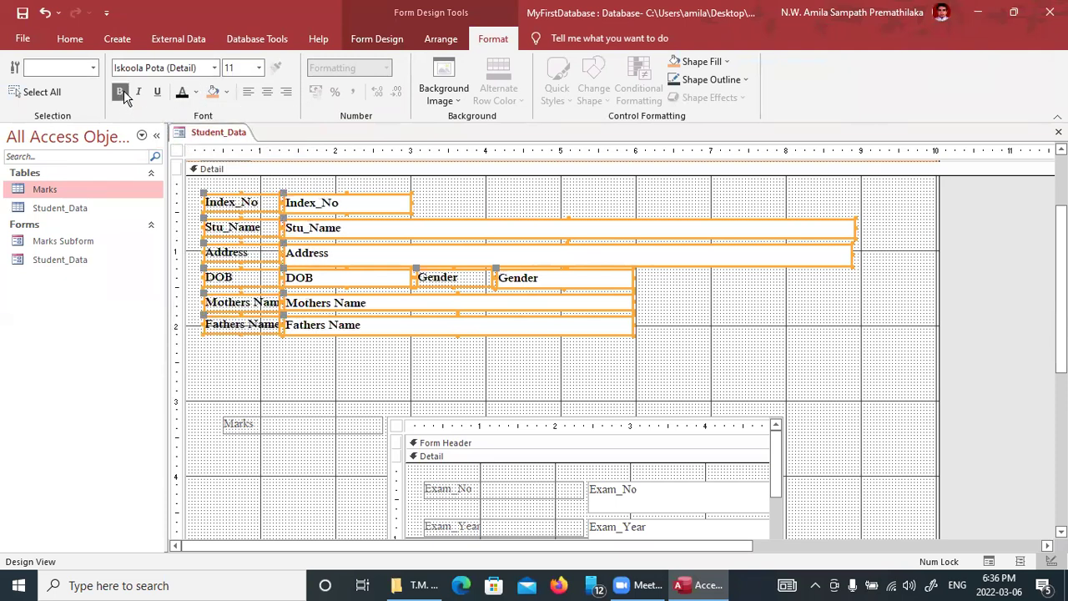
Move the Marks subform up closer beneath the student fields.
left_click(350, 371)
mouse_move(310, 420)
left_mouse_down()
mouse_move(296, 352)
mouse_move(307, 366)
left_mouse_up()
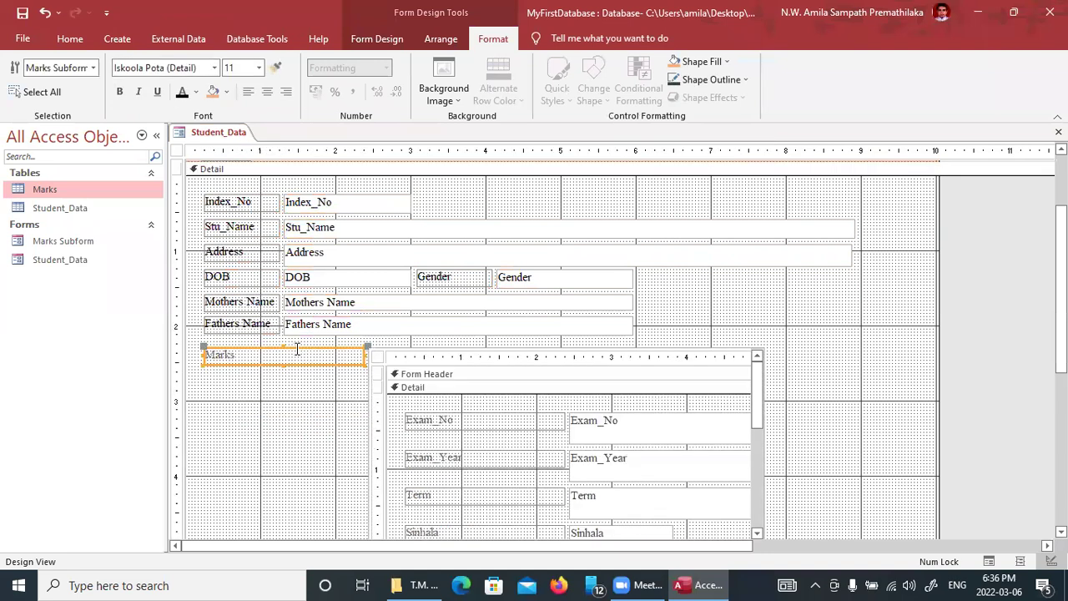
left_click(305, 370)
Give the Marks label a yellow fill with bold, centred text.
left_click(308, 365)
left_click(225, 92)
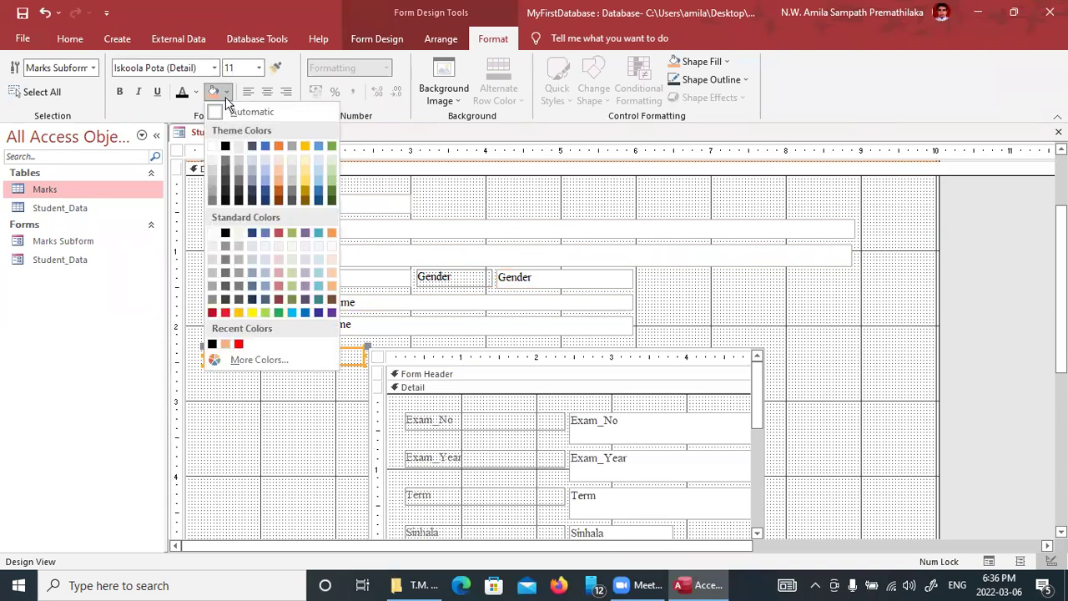
left_click(253, 313)
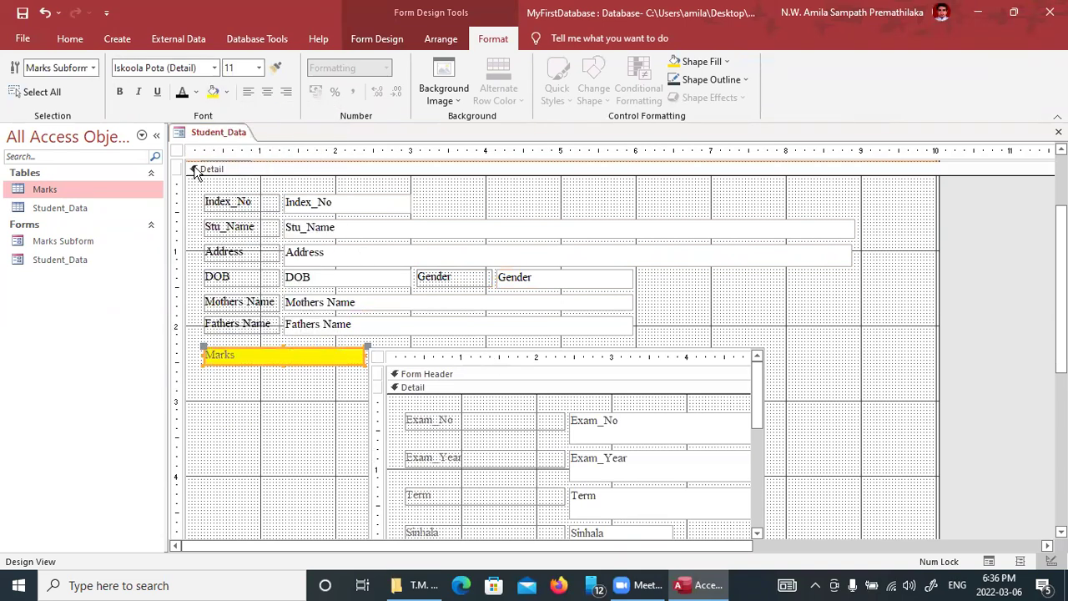
left_click(120, 90)
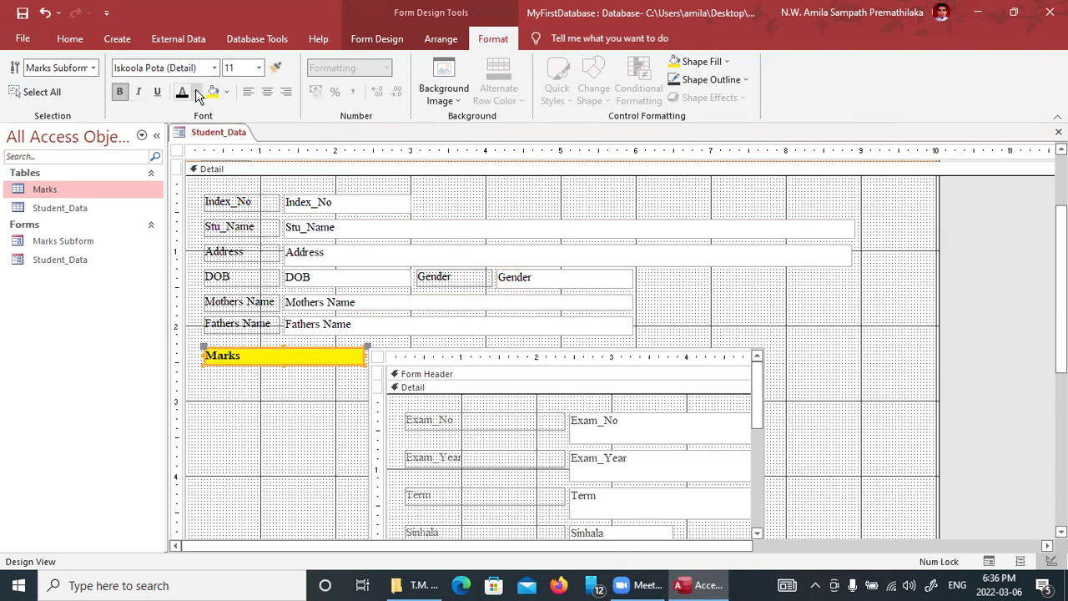
left_click(265, 91)
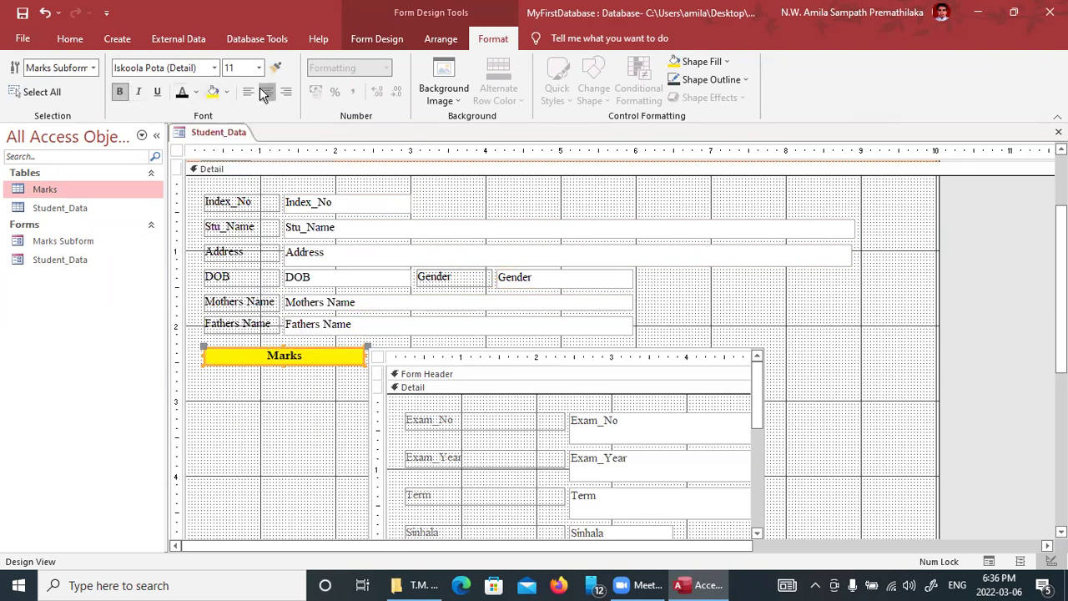
left_click(475, 357)
scroll(736, 376, "down", 2)
Select controls inside the Marks subform and open the section's Property Sheet.
scroll(736, 376, "down", 2)
scroll(737, 377, "up", 2)
scroll(973, 295, "down", 1)
scroll(977, 284, "down", 1)
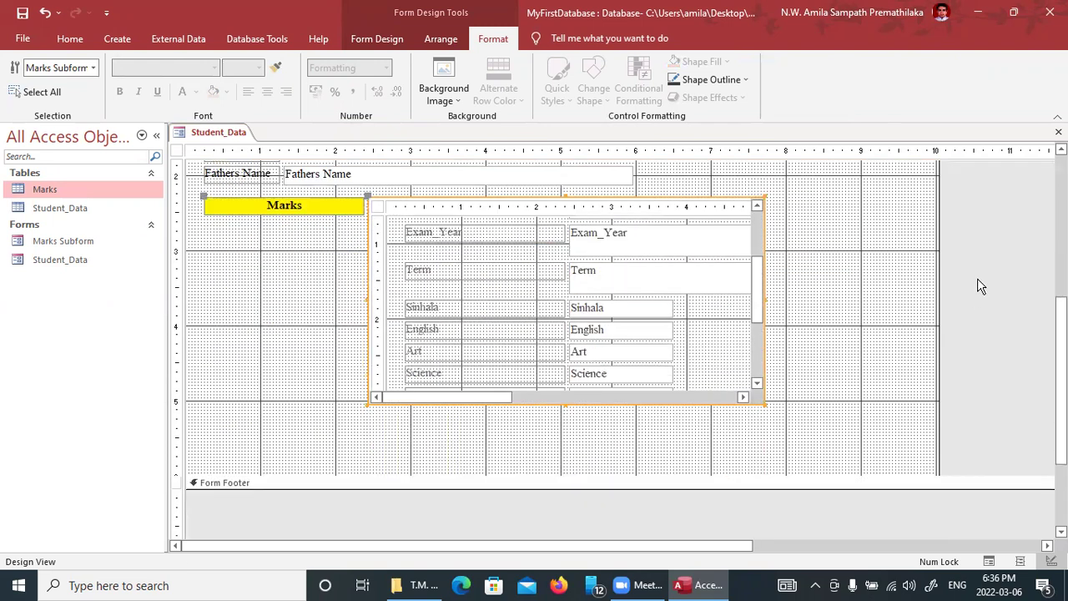
left_click(767, 303)
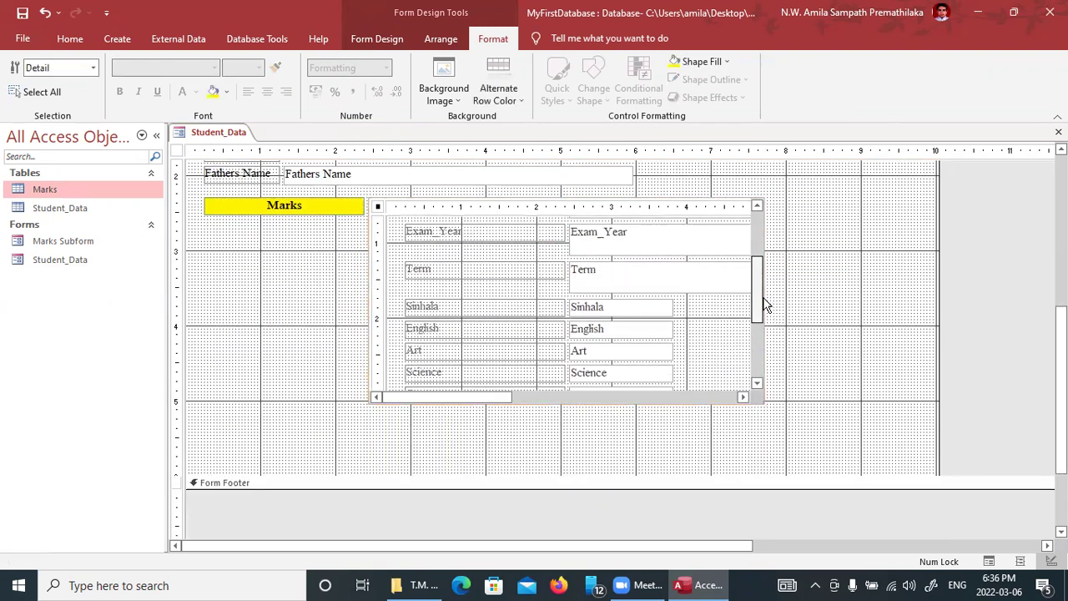
left_click(620, 312)
left_click(581, 258)
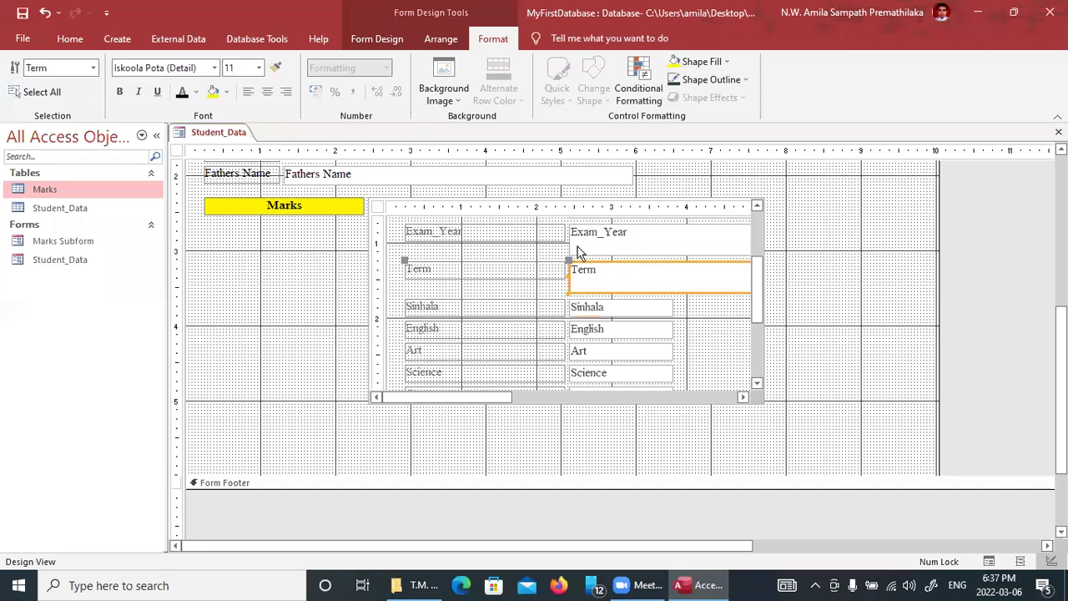
left_click(534, 227)
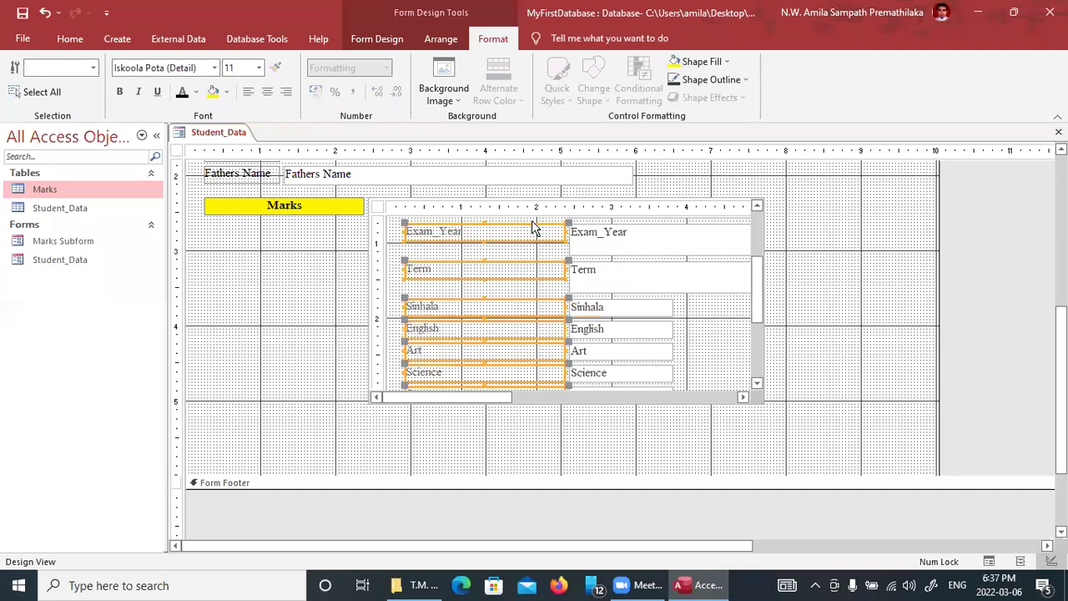
double_click(392, 242)
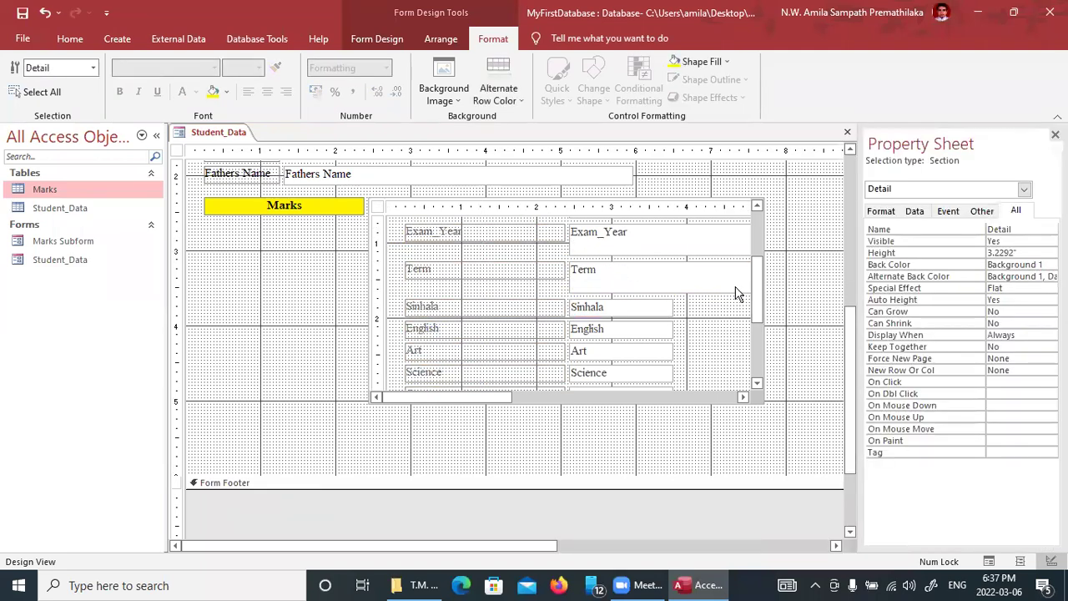
left_click(761, 330)
Widen the Marks subform control from 5.2708" to 5.8958" to reveal more columns.
mouse_move(761, 353)
left_mouse_down()
mouse_move(754, 264)
mouse_move(734, 232)
left_mouse_up()
left_click(726, 204)
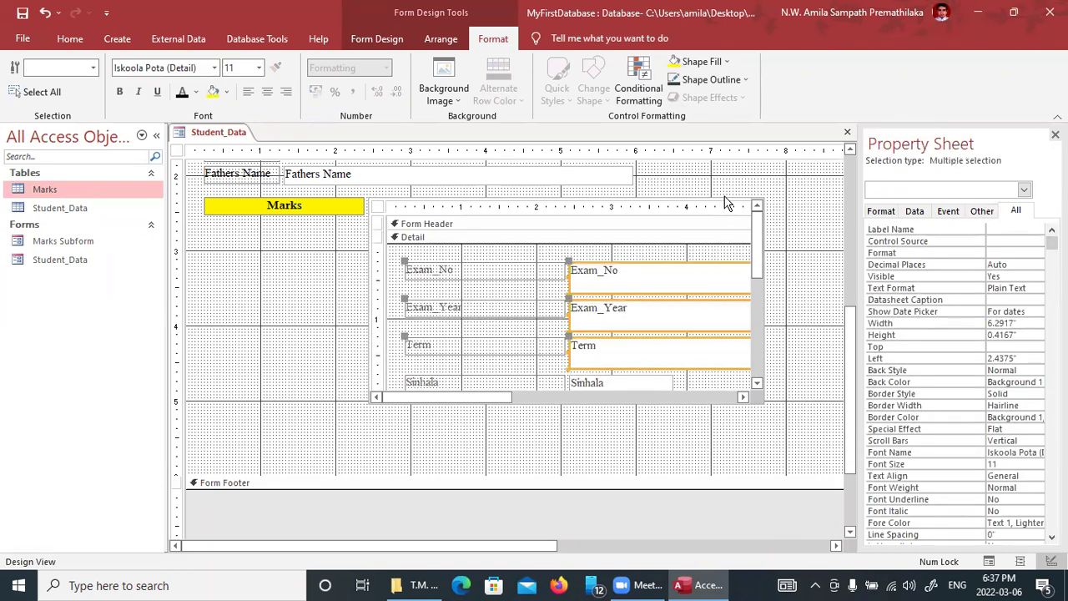
left_click(724, 202)
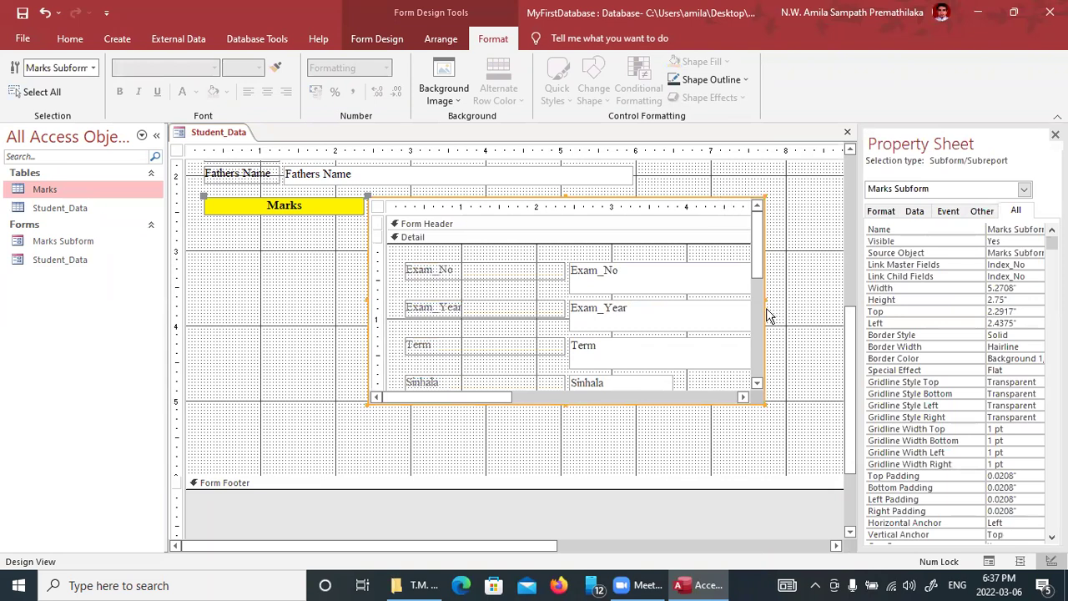
left_click_drag(768, 297, 811, 298)
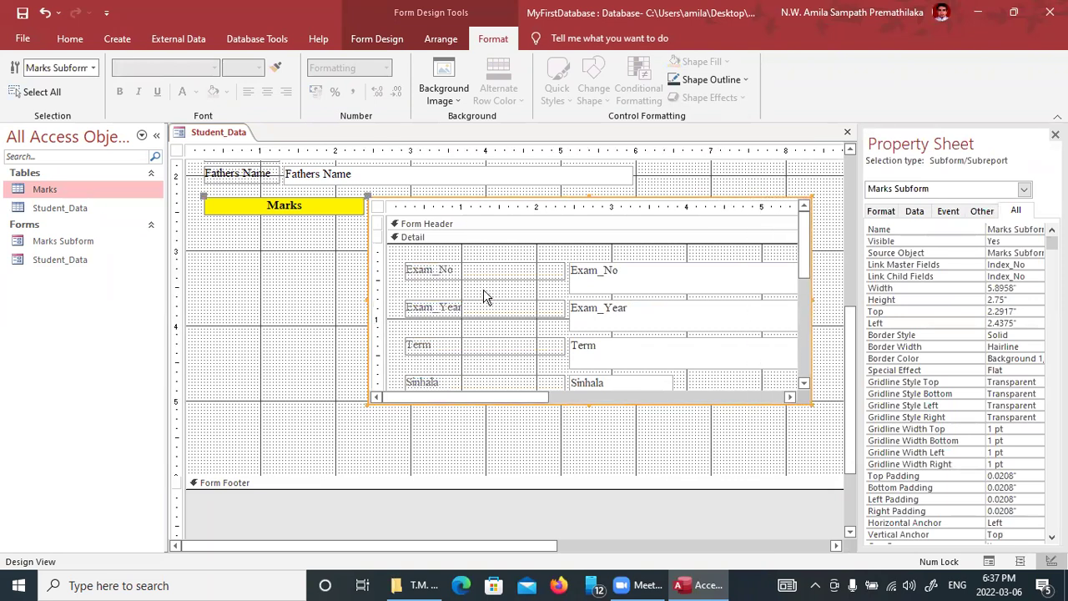
left_click(1054, 135)
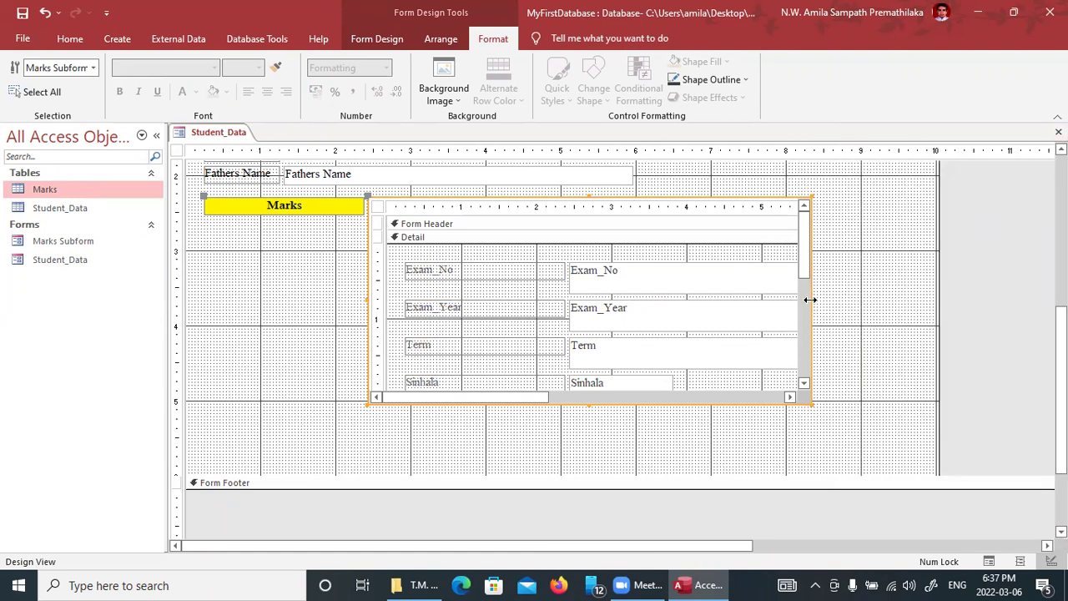
left_click_drag(810, 298, 929, 292)
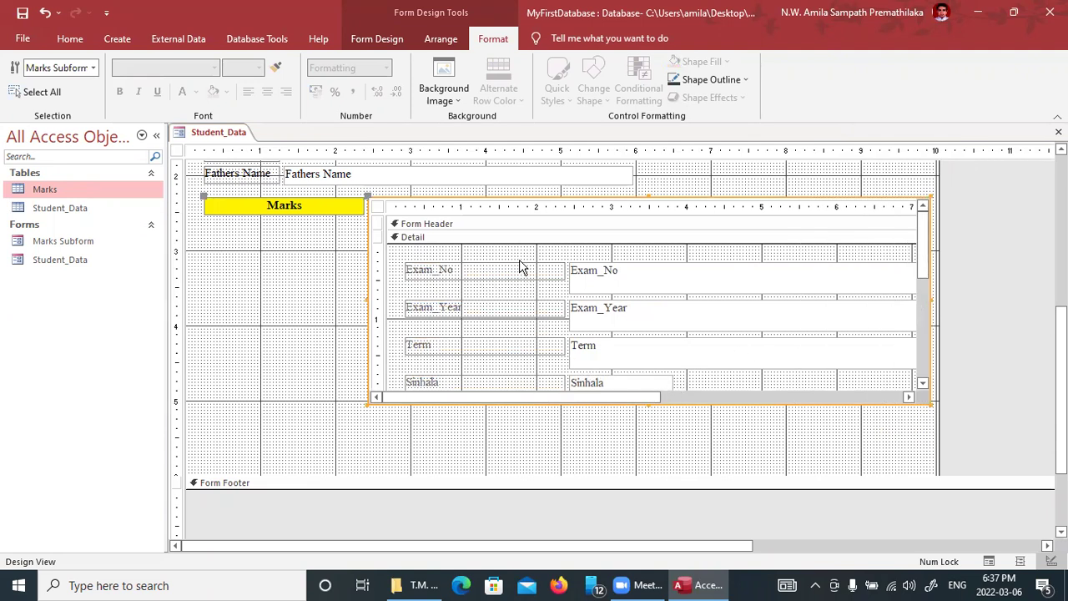
Narrow the Exam_No label and stretch its text box left beside it.
left_click(554, 277)
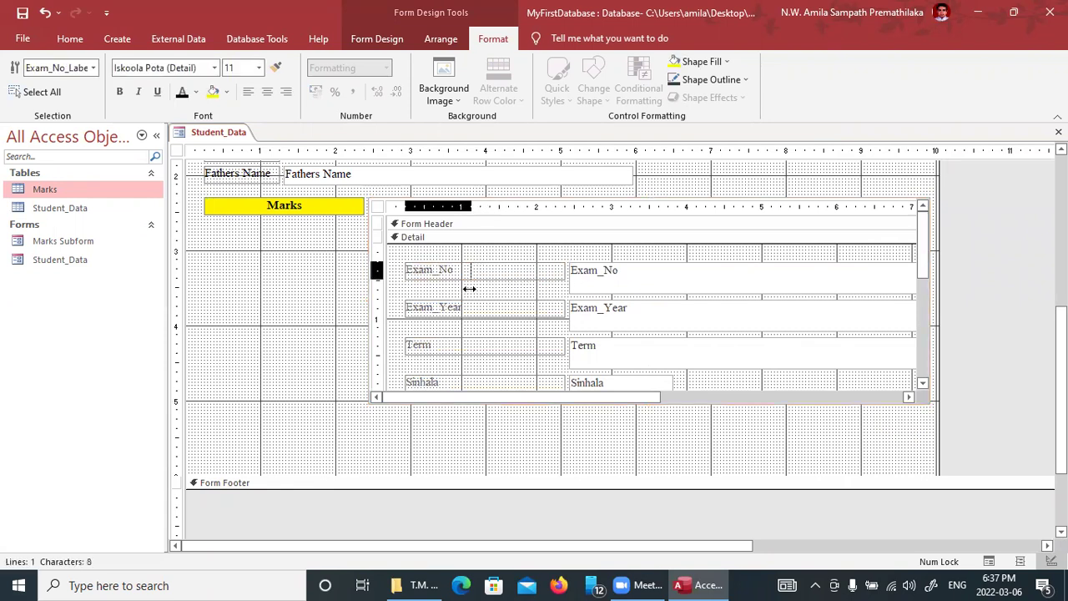
left_click_drag(565, 269, 472, 276)
left_click(671, 281)
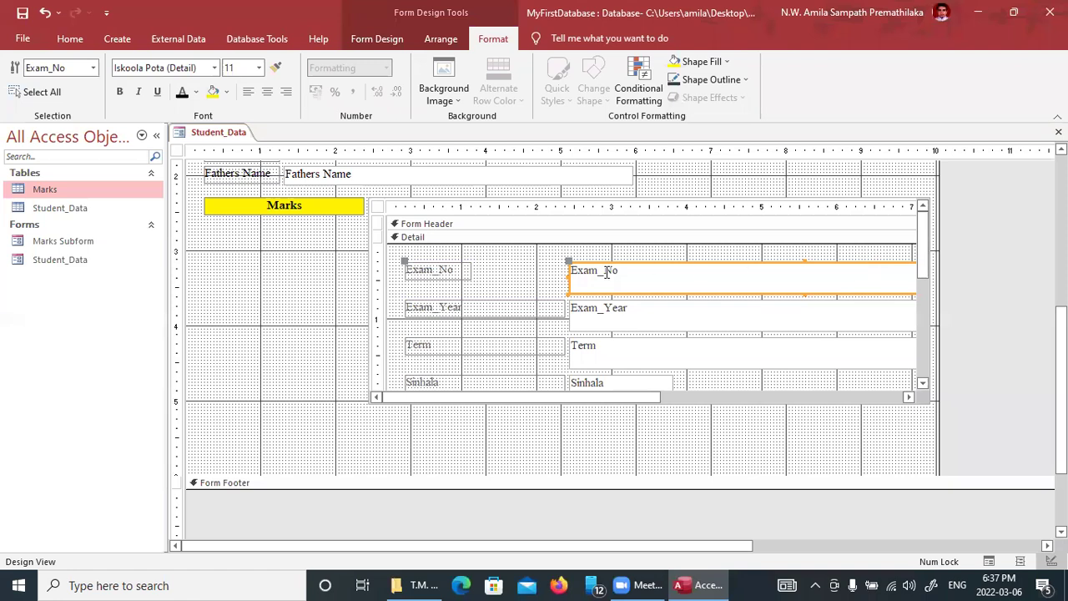
left_click_drag(567, 274, 479, 288)
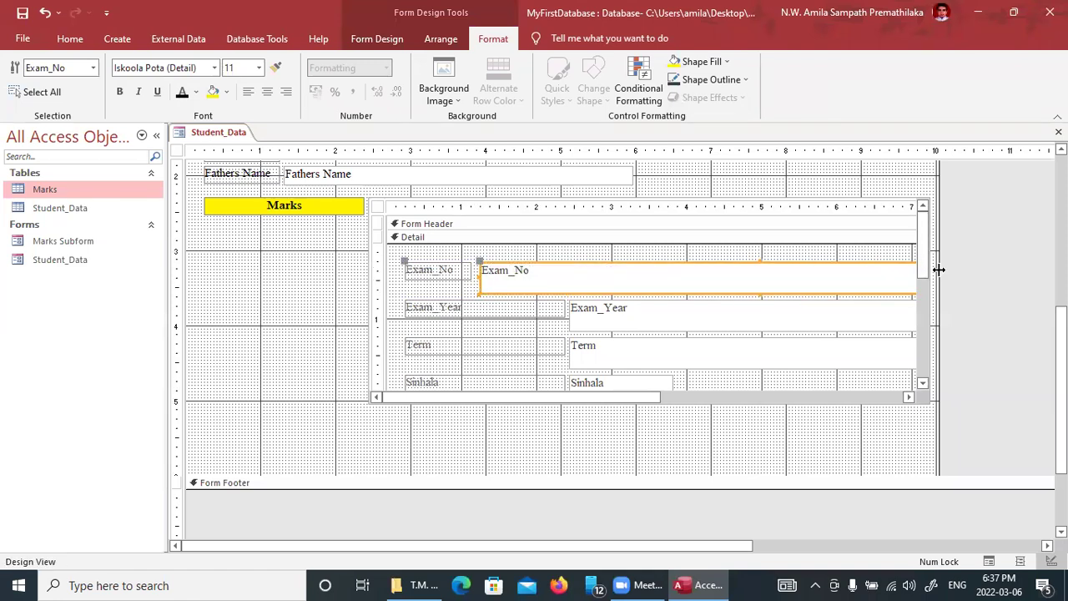
Widen the main form and Marks subform, then shorten the Exam_No box to a compact width.
left_click_drag(941, 282, 1004, 286)
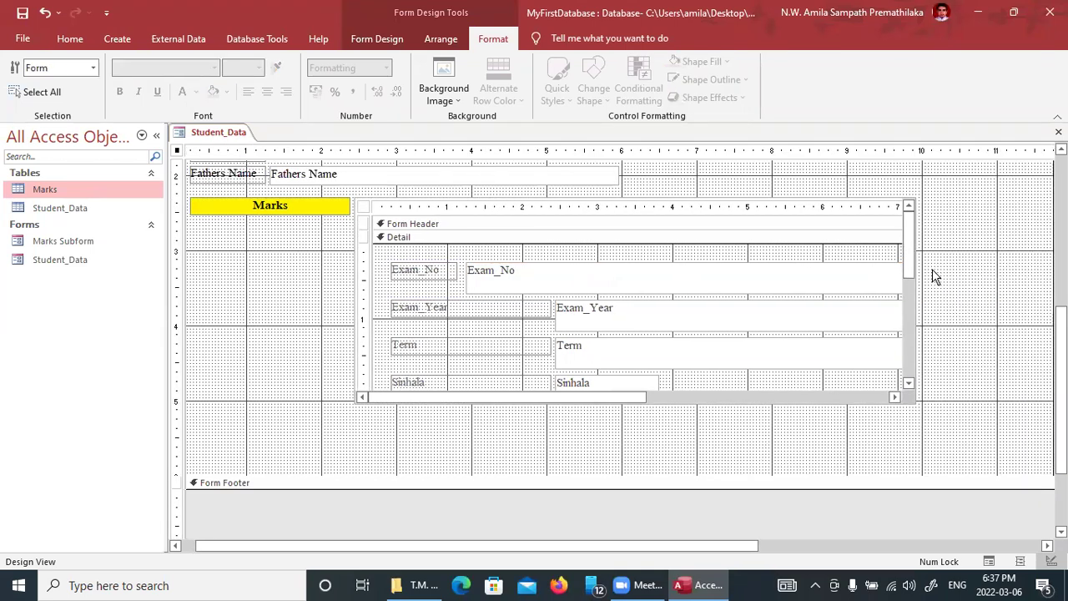
left_click(904, 272)
left_click(894, 200)
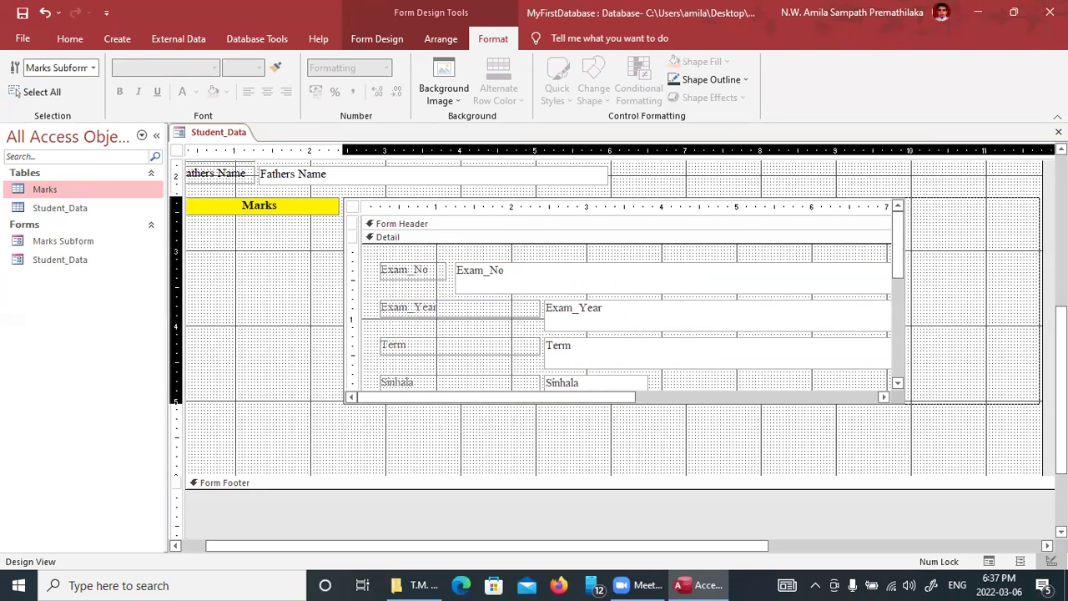
left_click_drag(916, 298, 1050, 296)
left_click(1006, 283)
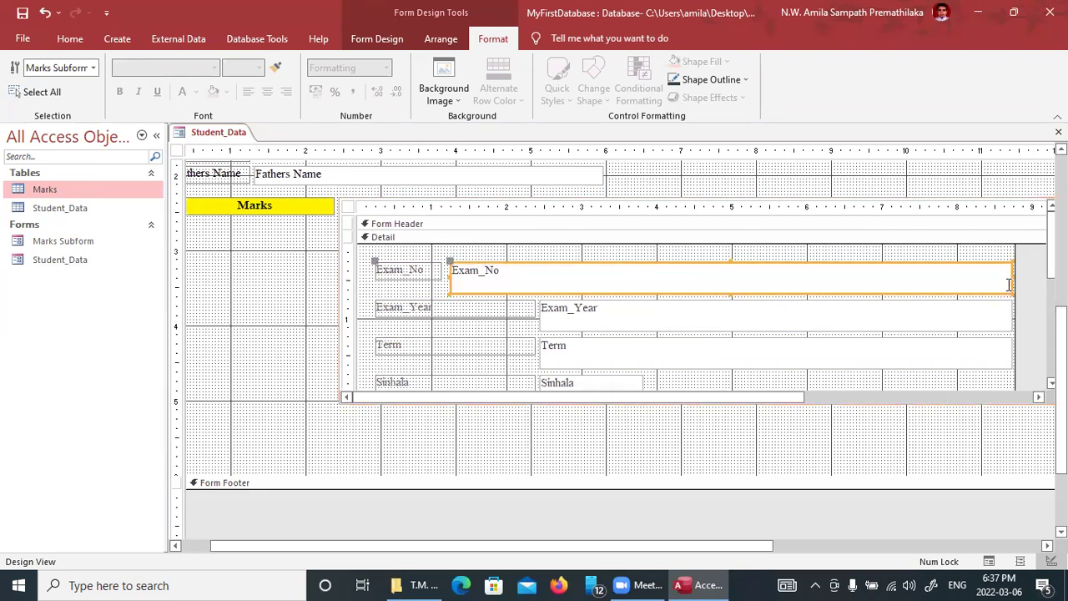
mouse_move(927, 269)
left_mouse_down()
mouse_move(564, 304)
mouse_move(495, 282)
left_mouse_up()
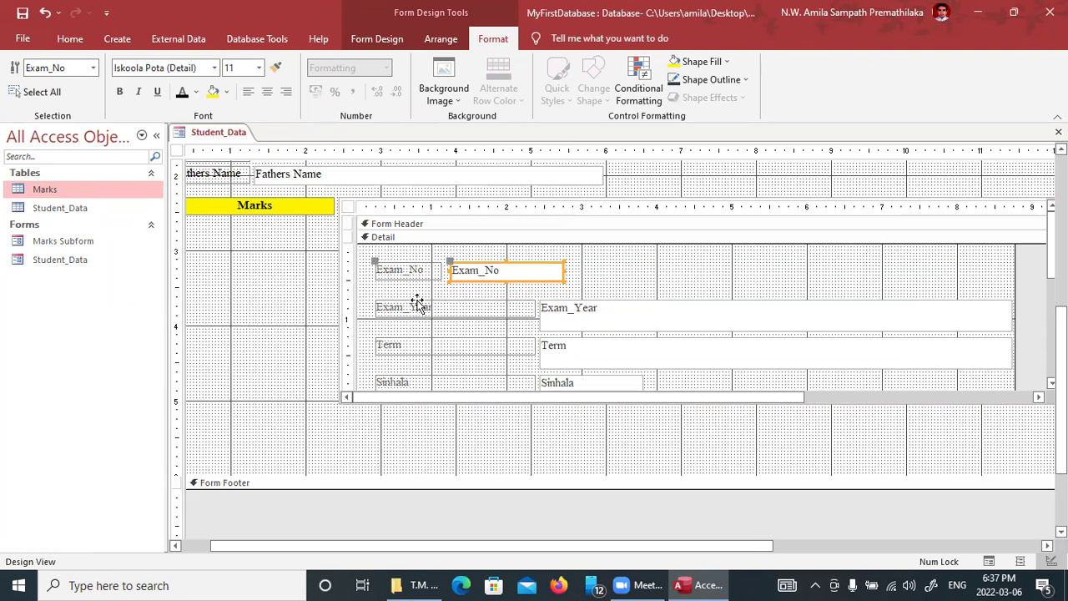
Move Exam_Year under Exam_No, narrow its label, and size its box to match Exam_No.
left_click_drag(418, 302, 418, 287)
left_click(534, 290)
left_click_drag(535, 291, 443, 306)
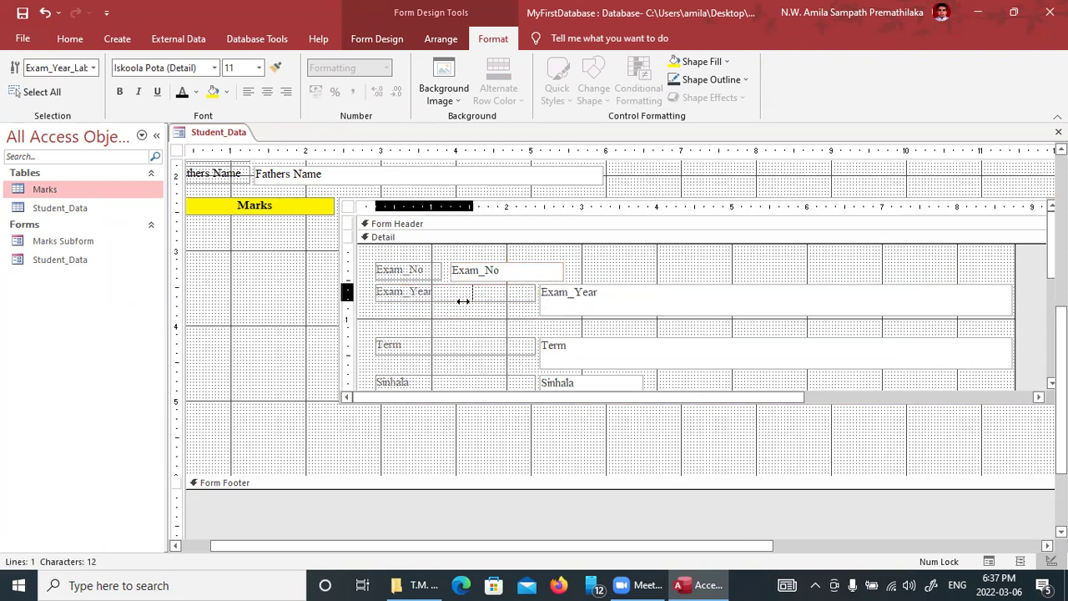
left_click(543, 300)
left_click_drag(538, 296, 449, 302)
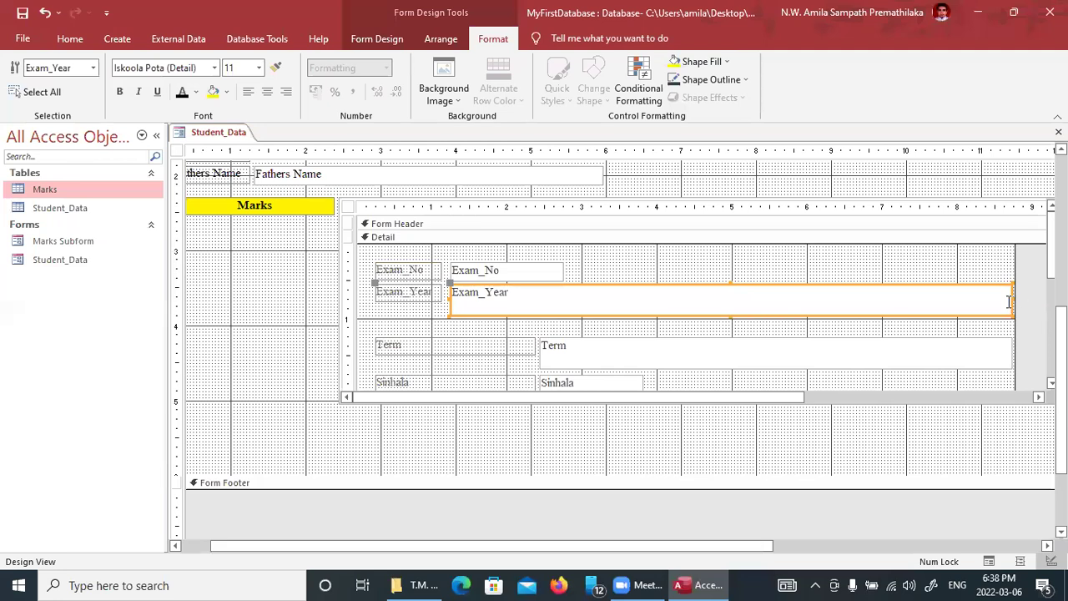
left_click_drag(1012, 298, 563, 320)
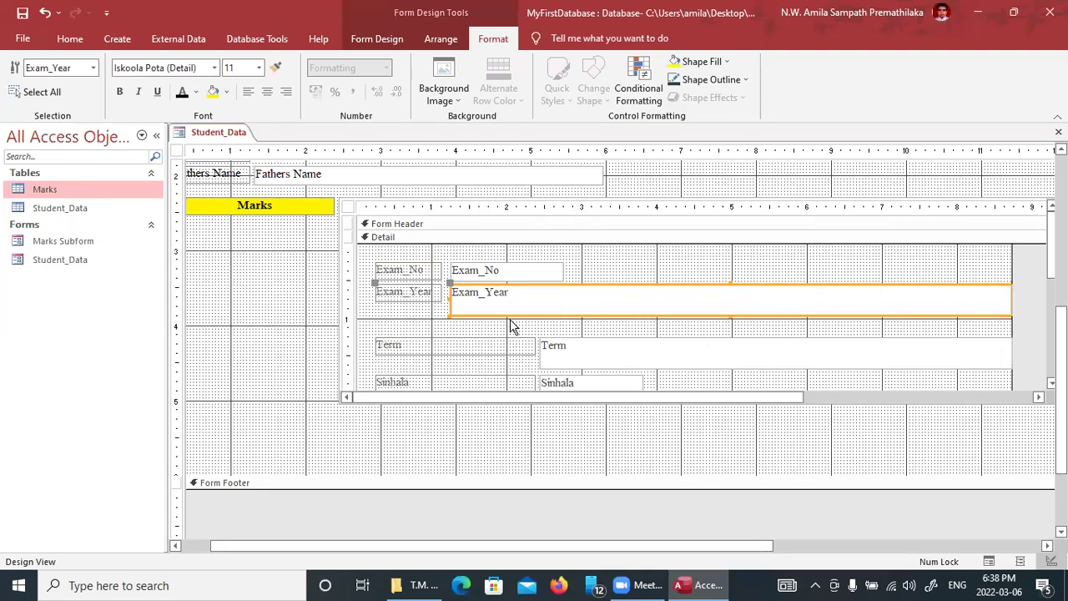
left_click(999, 306)
left_click(1001, 298)
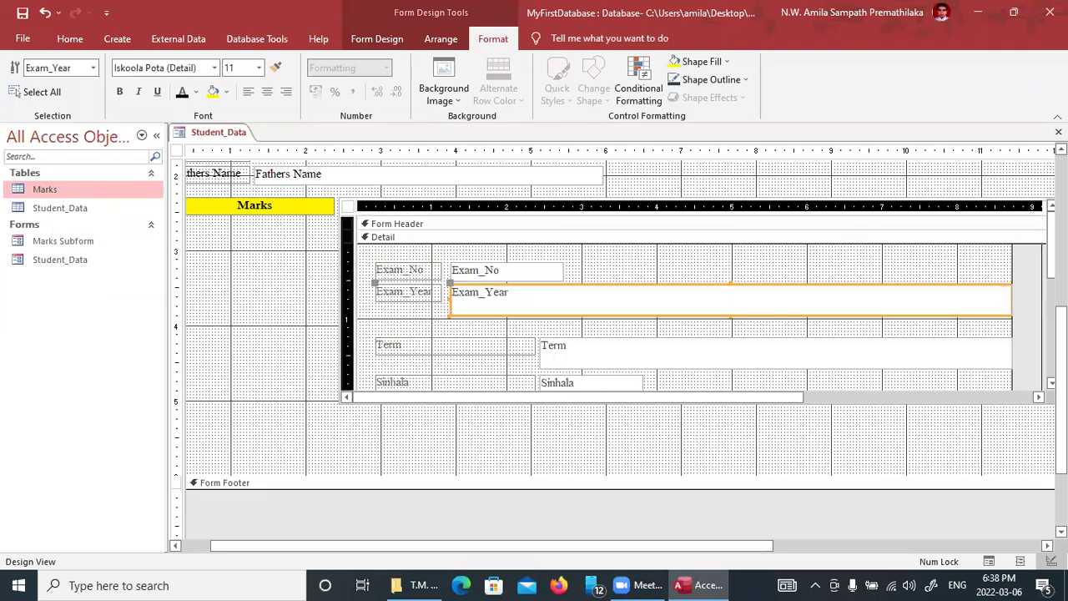
left_click_drag(973, 296, 525, 343)
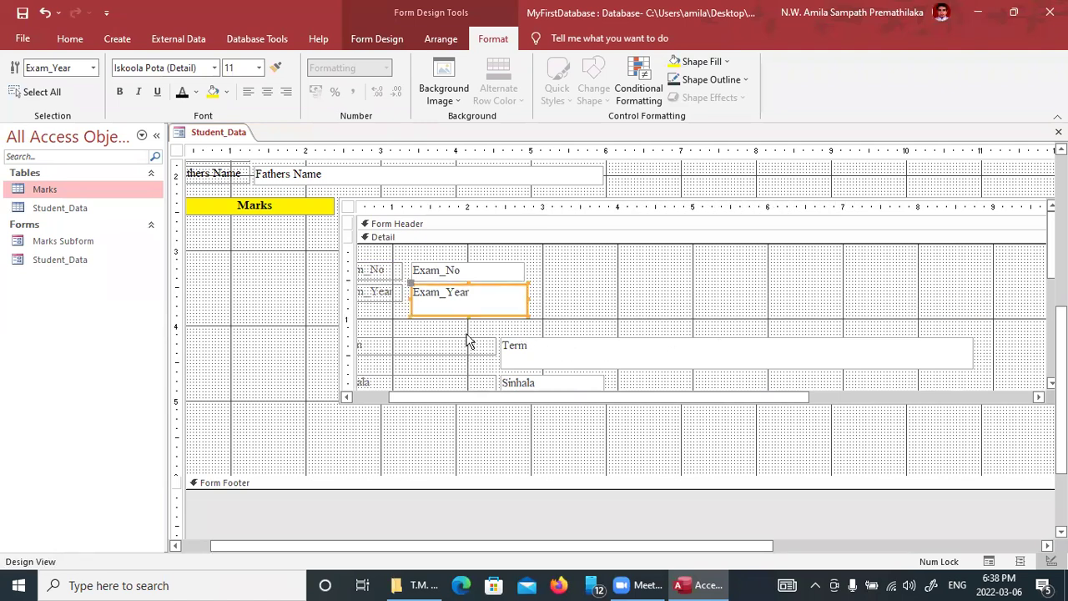
left_click_drag(468, 315, 467, 302)
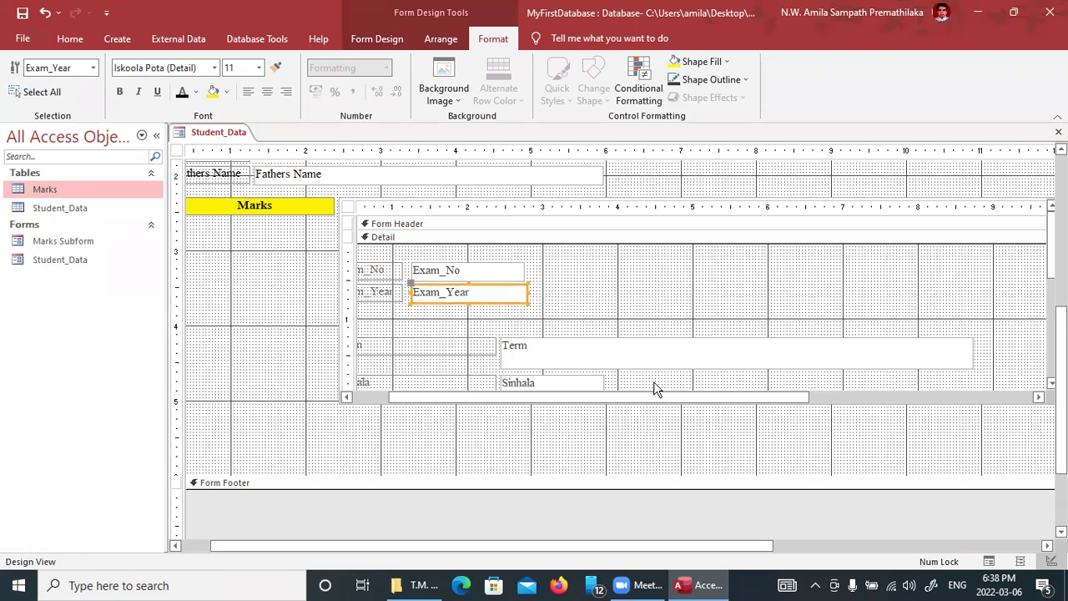
Narrow the Term label and make its text box one line high, matching Exam_No's width.
left_click(570, 351)
left_click_drag(606, 398, 571, 399)
left_click(442, 354)
mouse_move(531, 345)
left_mouse_down()
mouse_move(435, 350)
mouse_move(414, 310)
mouse_move(441, 315)
left_mouse_up()
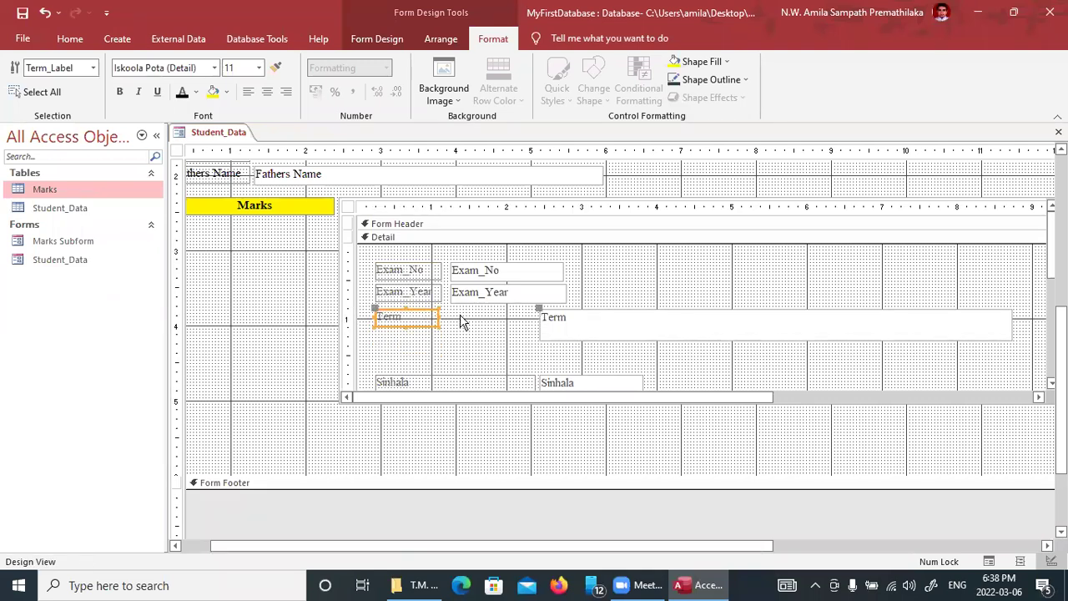
left_click(540, 328)
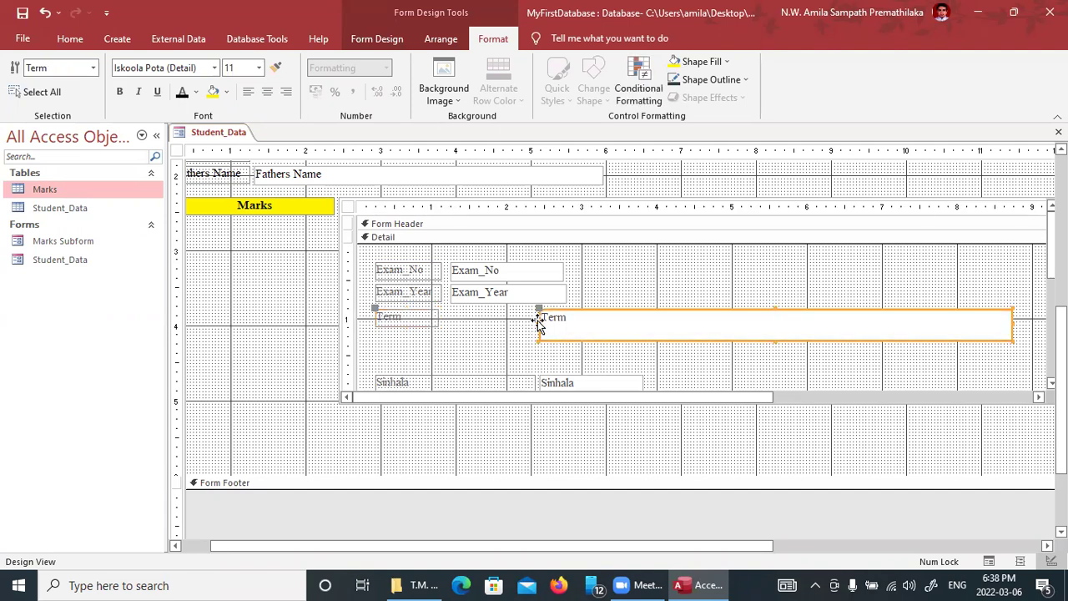
left_click_drag(539, 321, 451, 322)
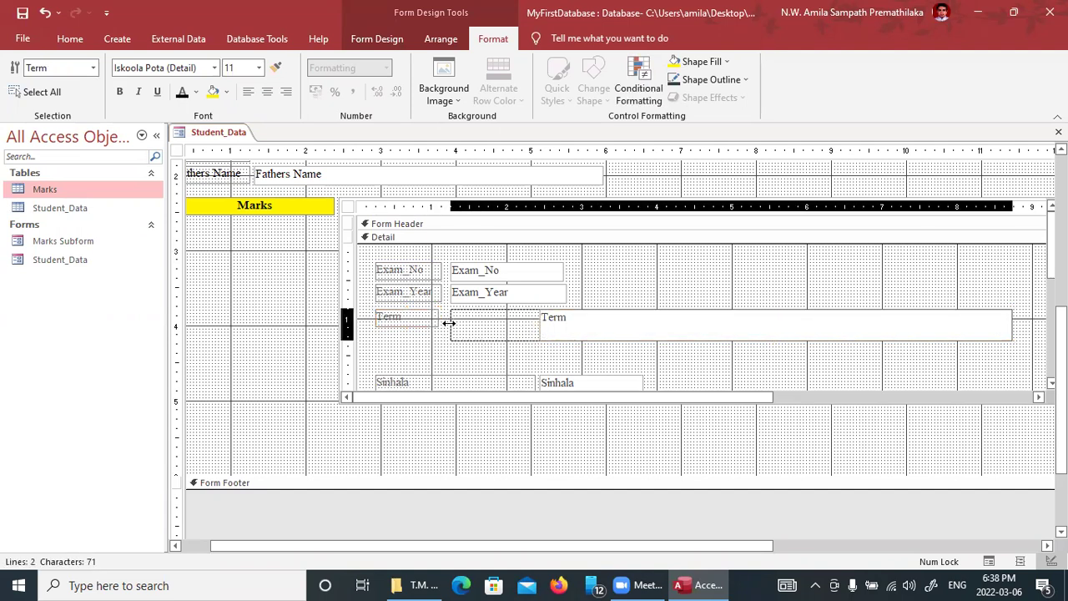
left_click_drag(1009, 323, 561, 373)
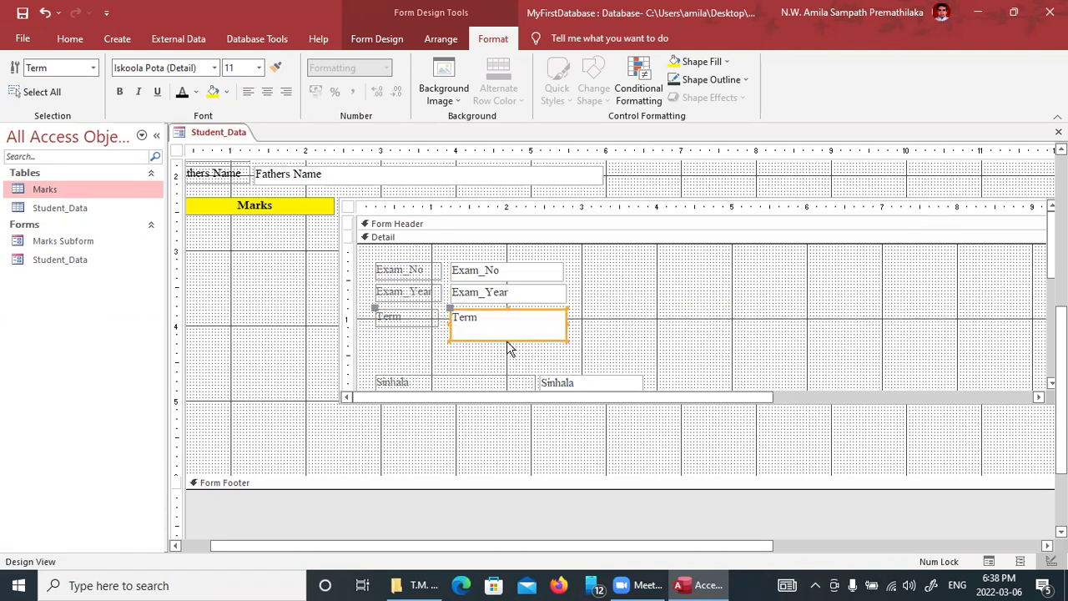
left_click_drag(507, 338, 506, 327)
left_click(564, 274)
left_click(561, 270)
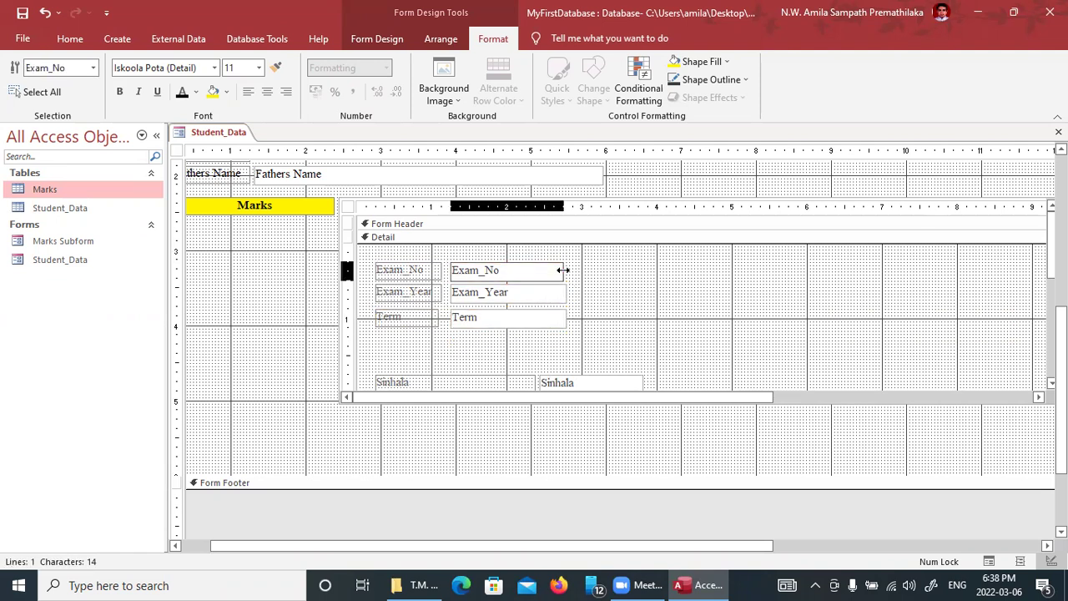
left_click(560, 358)
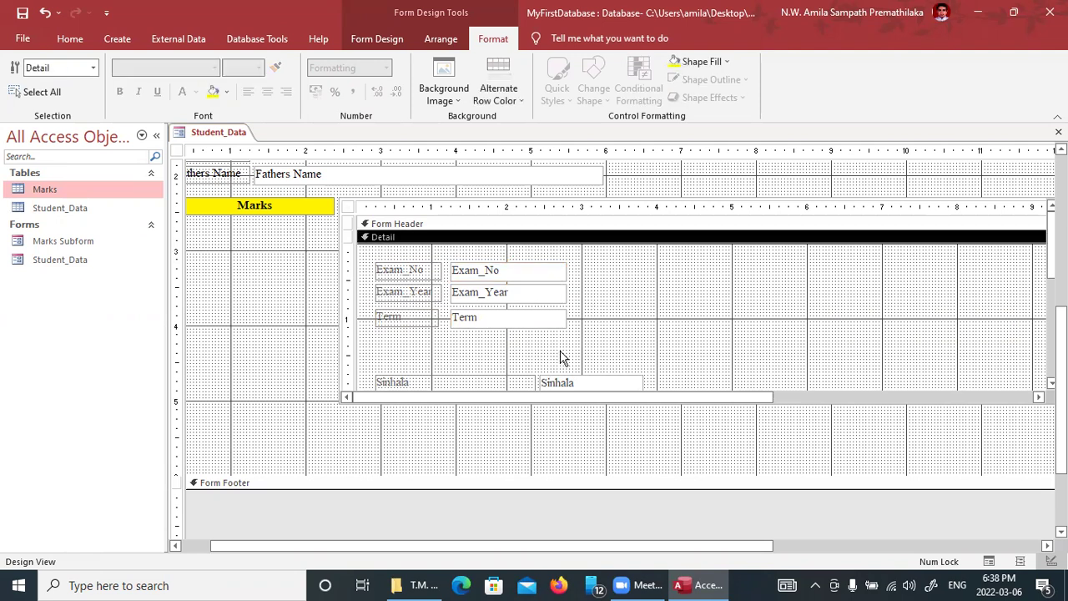
Move Sinhala up under Term and narrow its label and text box to match.
left_click(442, 379)
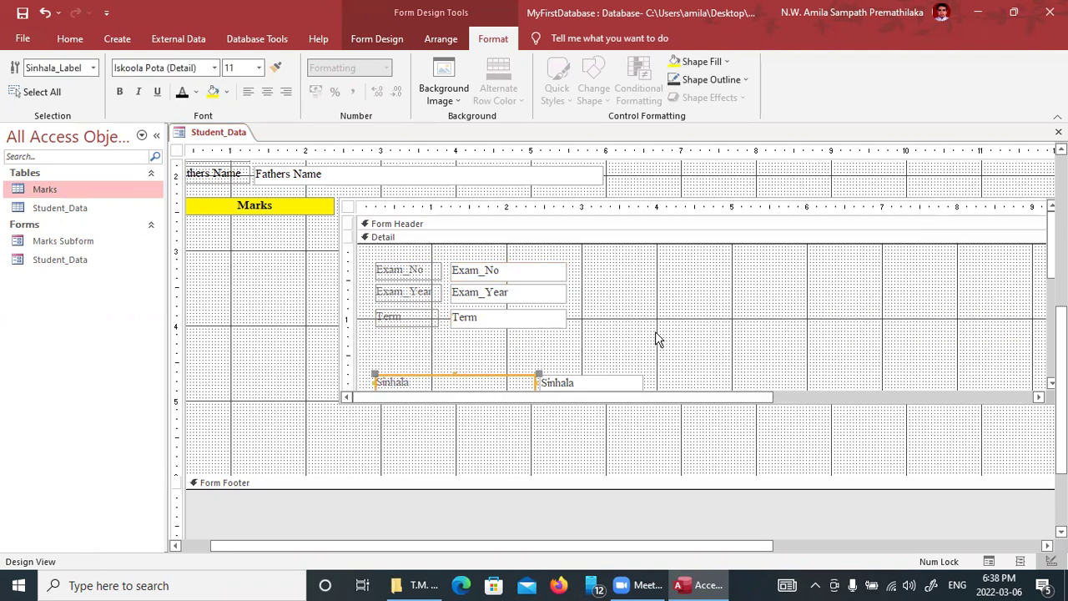
left_click_drag(482, 376, 483, 333)
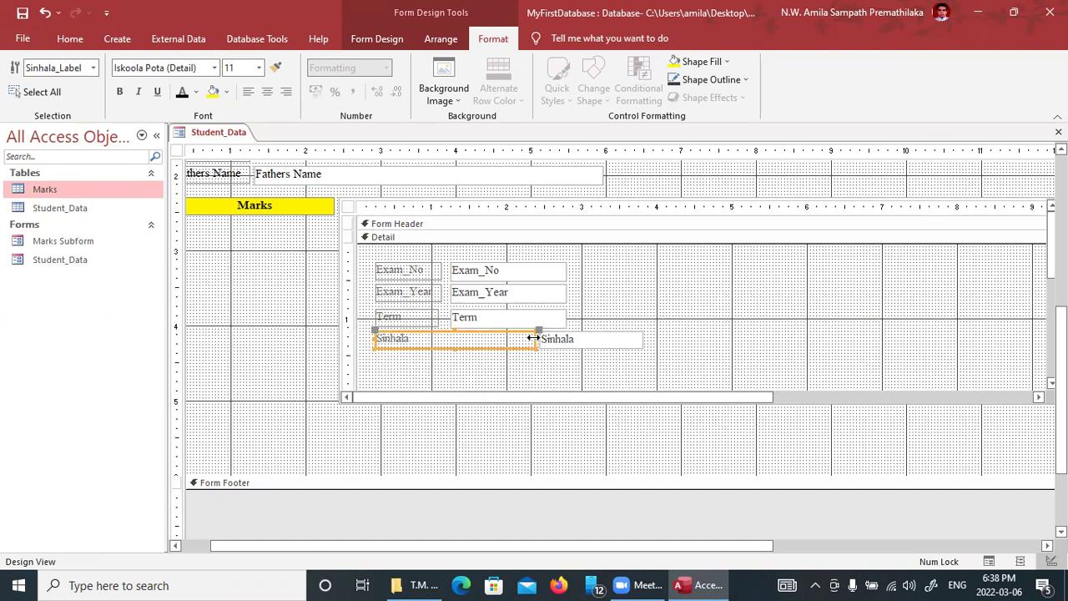
left_click_drag(533, 338, 438, 355)
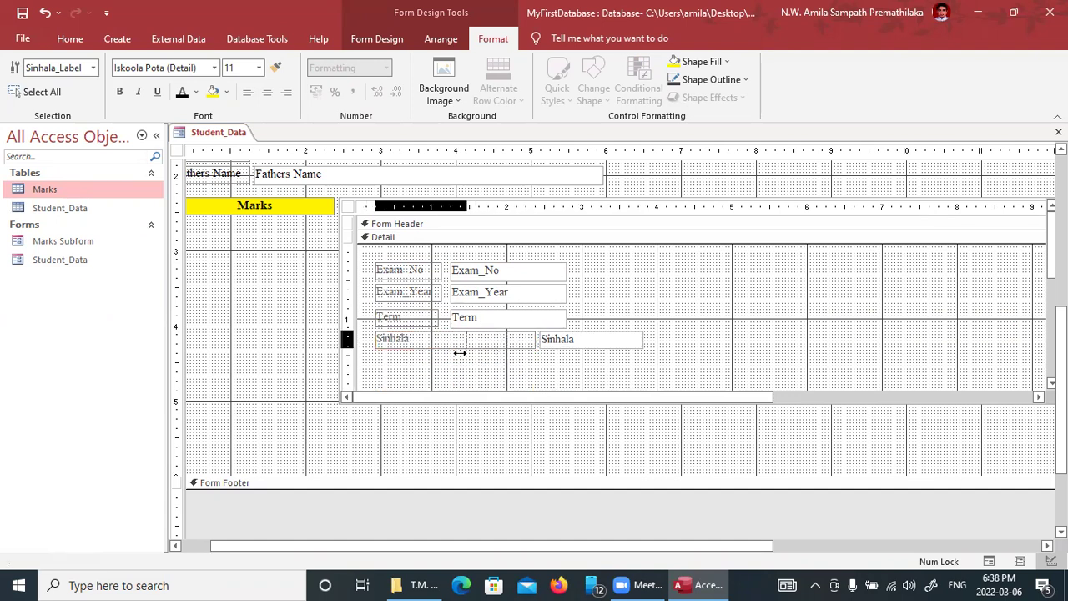
left_click(542, 342)
left_click_drag(538, 338, 448, 341)
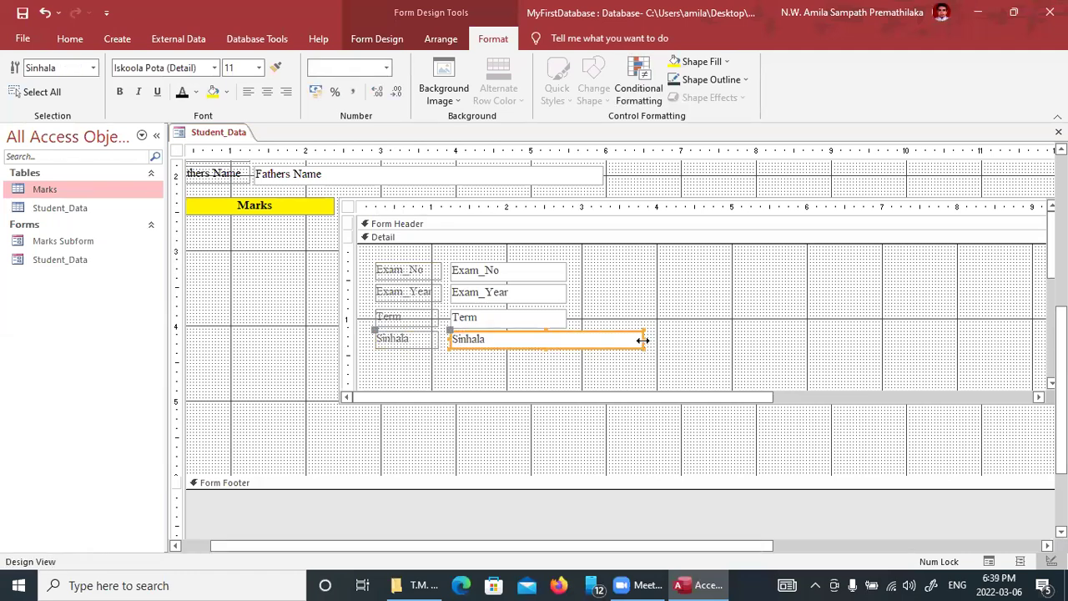
left_click_drag(643, 340, 507, 350)
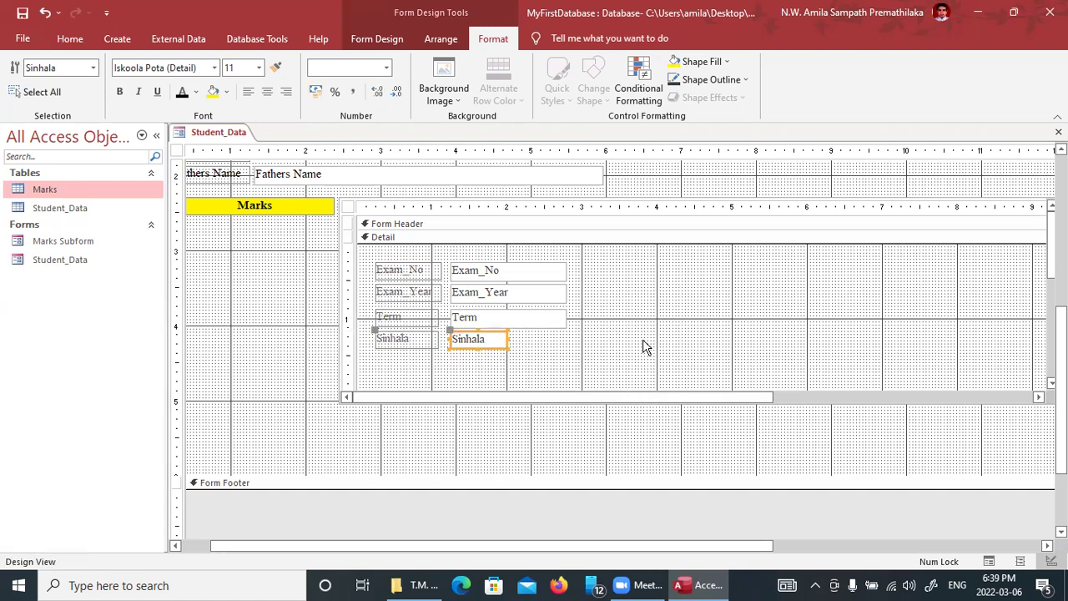
scroll(642, 345, "down", 3)
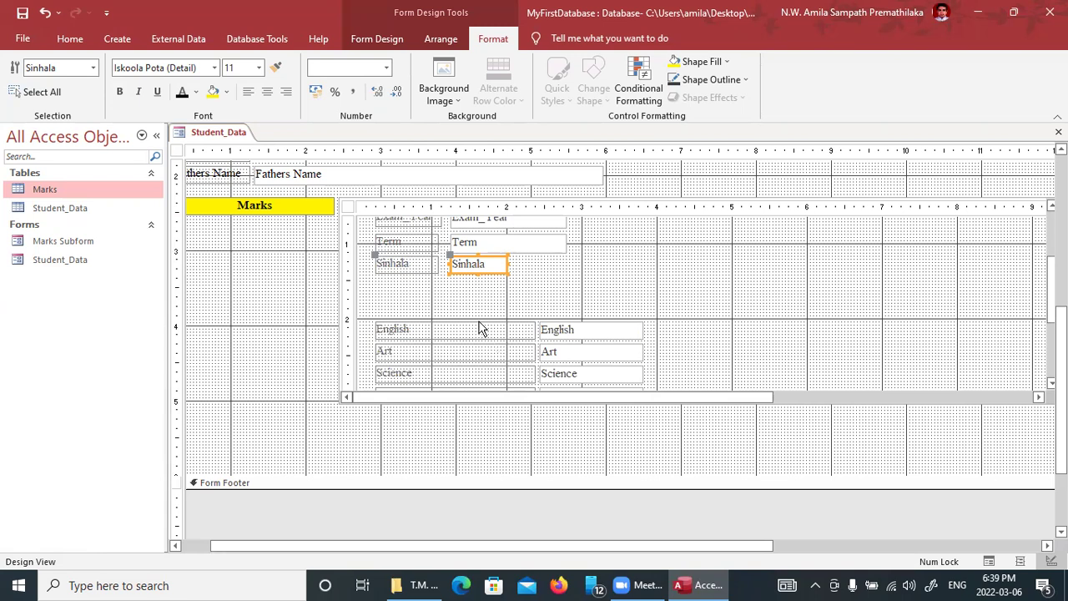
scroll(363, 309, "down", 3)
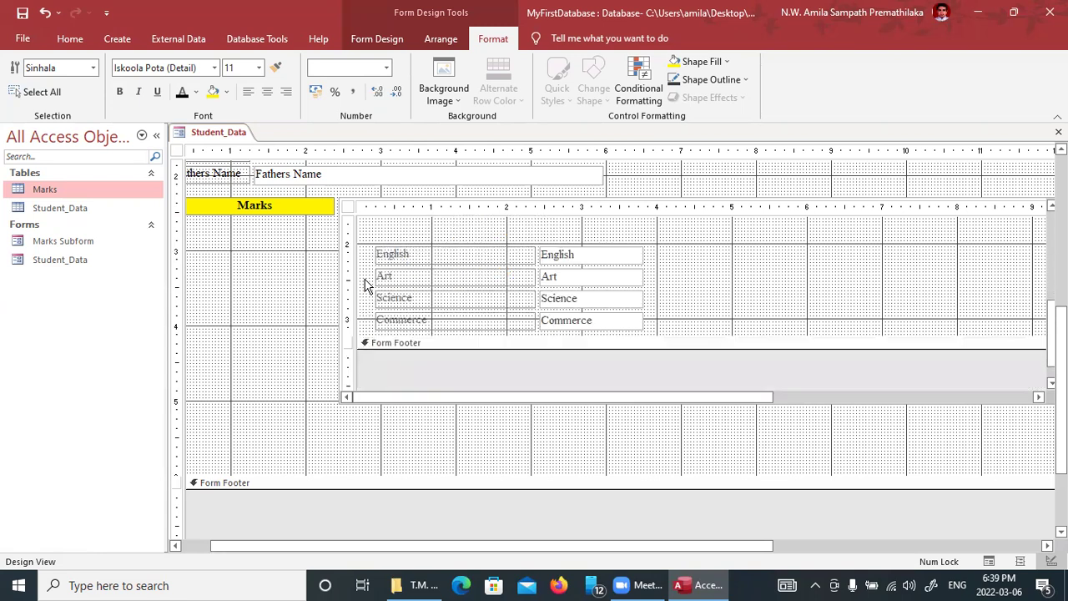
Move the English, Art, Science and Commerce rows up just below Sinhala.
left_click_drag(363, 253, 679, 322)
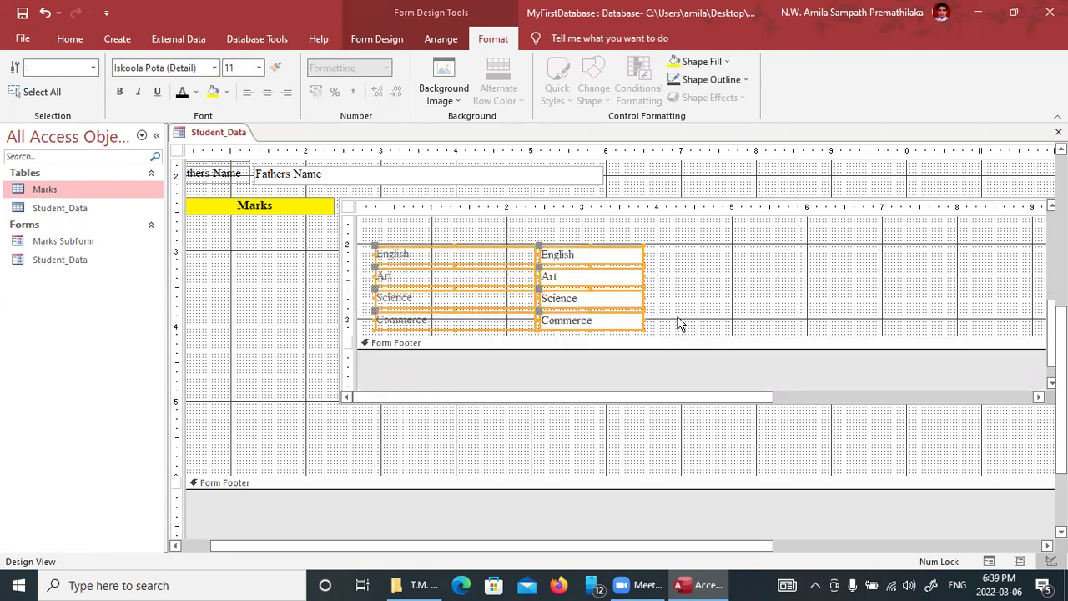
scroll(659, 317, "up", 3)
scroll(501, 343, "up", 3)
scroll(489, 348, "down", 3)
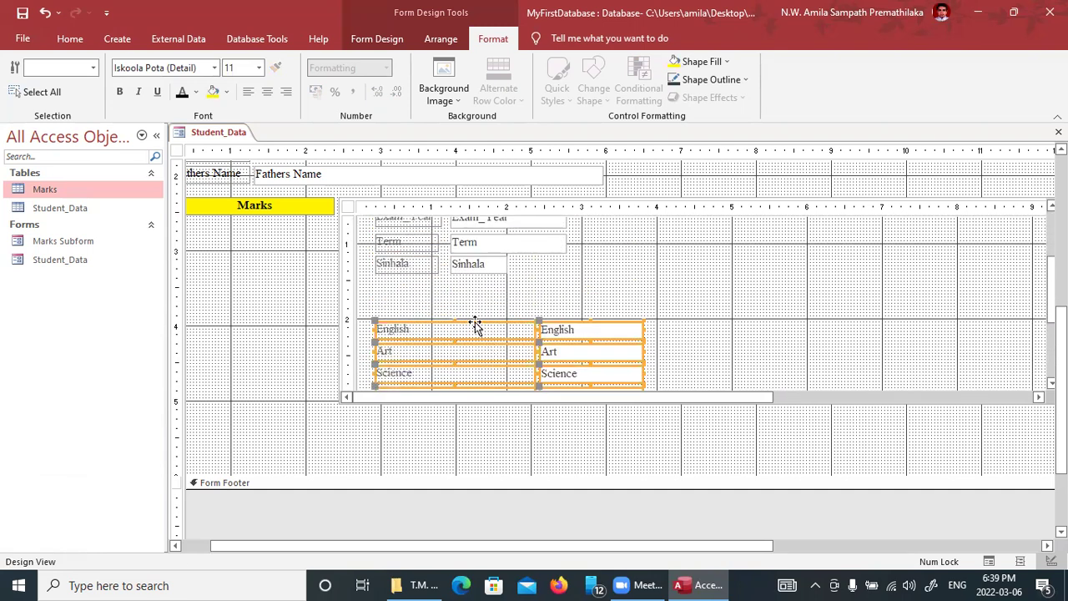
left_click_drag(474, 323, 483, 280)
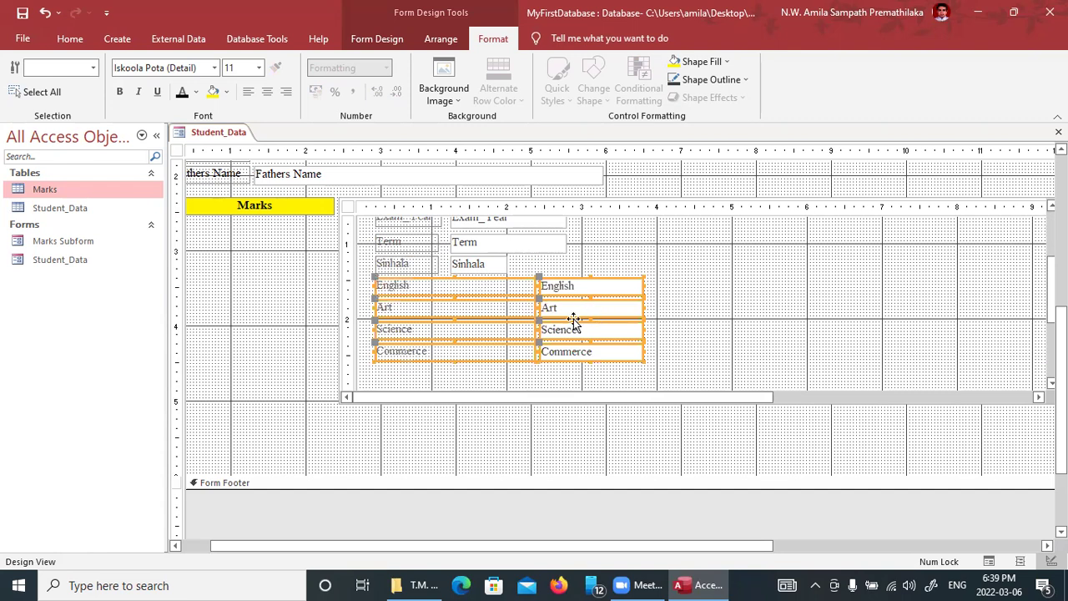
left_click(693, 309)
Narrow the English, Art, Science and Commerce labels to match the labels above.
left_click(526, 289)
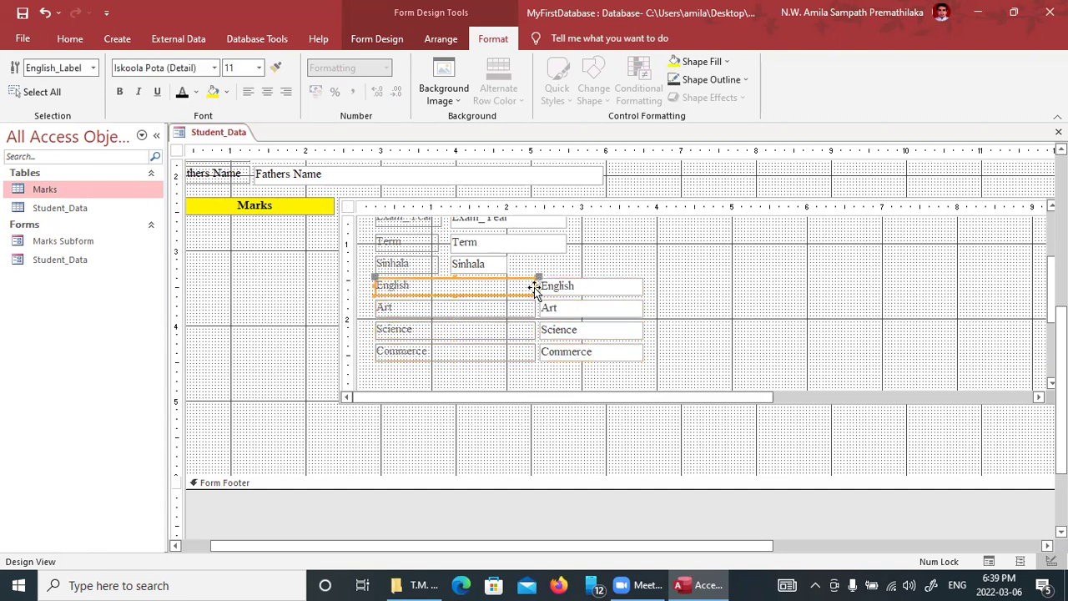
left_click_drag(528, 291, 438, 312)
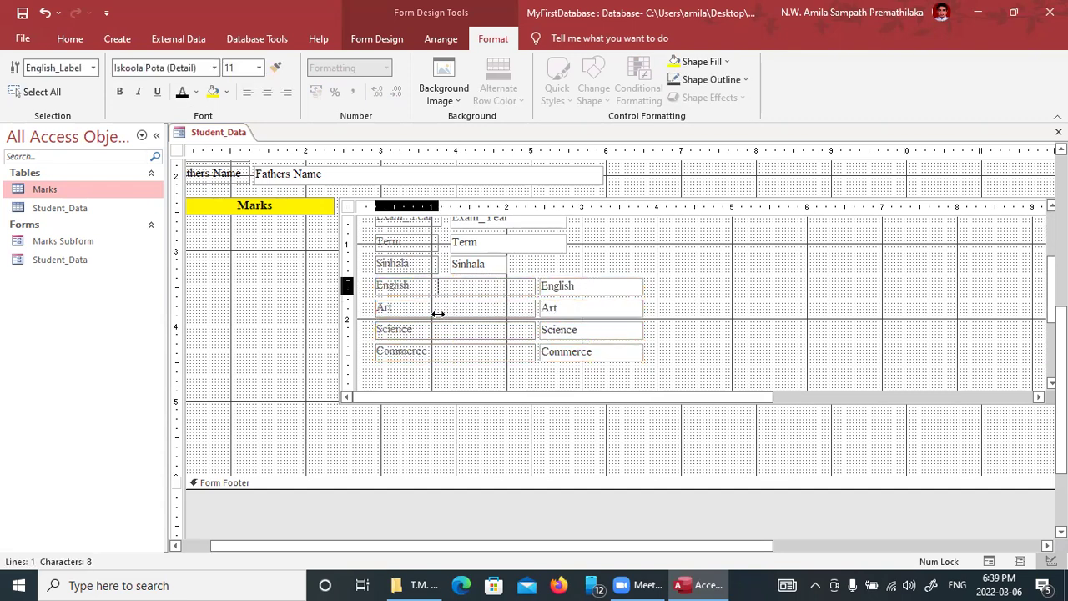
left_click(463, 329)
left_click(513, 306)
left_click_drag(532, 307, 440, 312)
left_click(471, 327)
left_click_drag(538, 336, 437, 336)
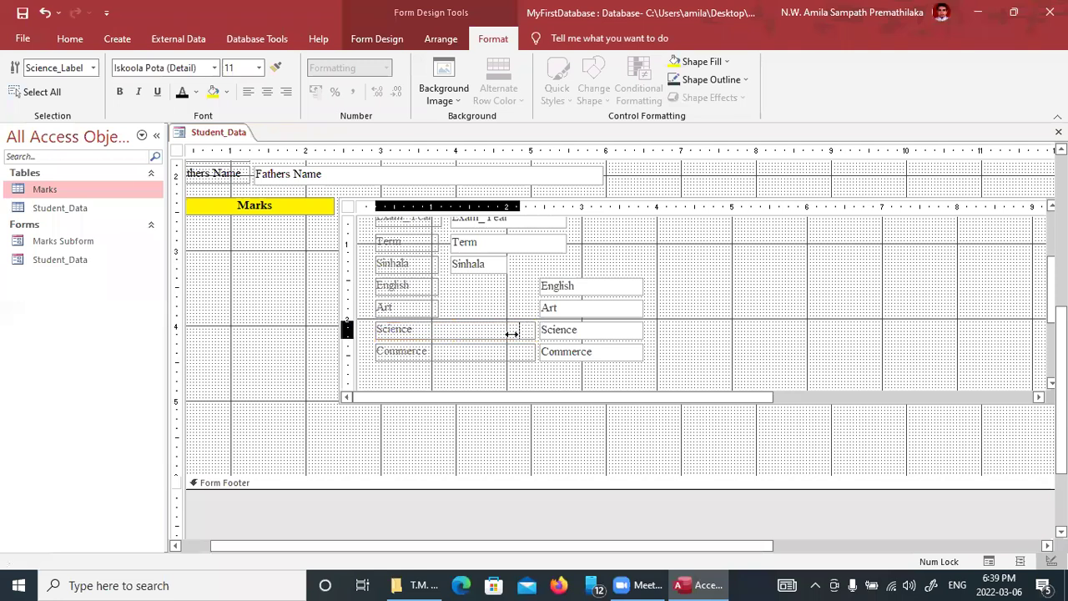
left_click(475, 353)
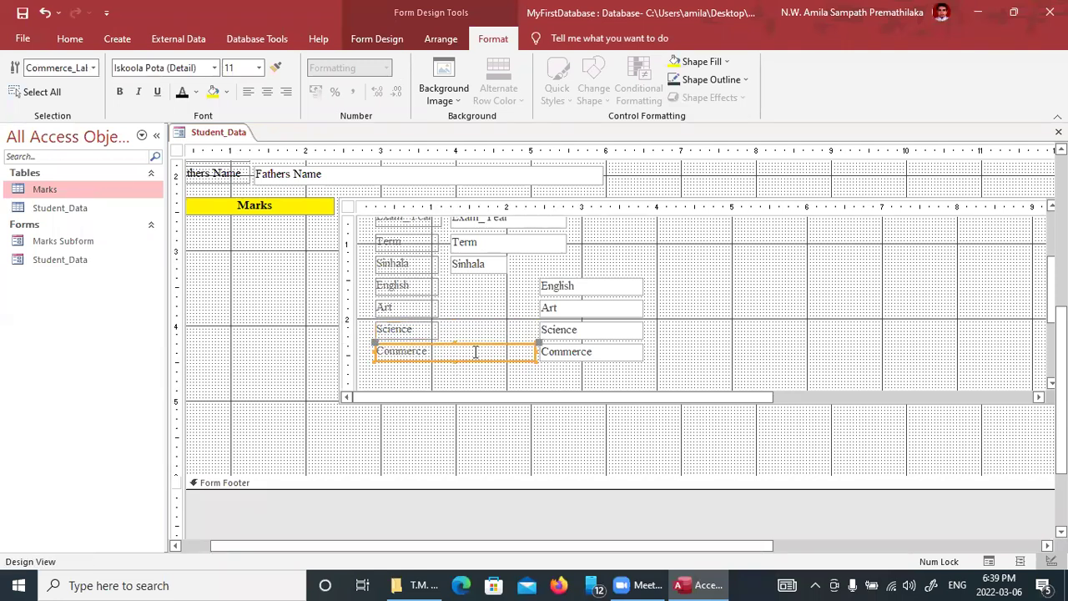
left_click_drag(535, 352, 438, 369)
left_click(550, 286)
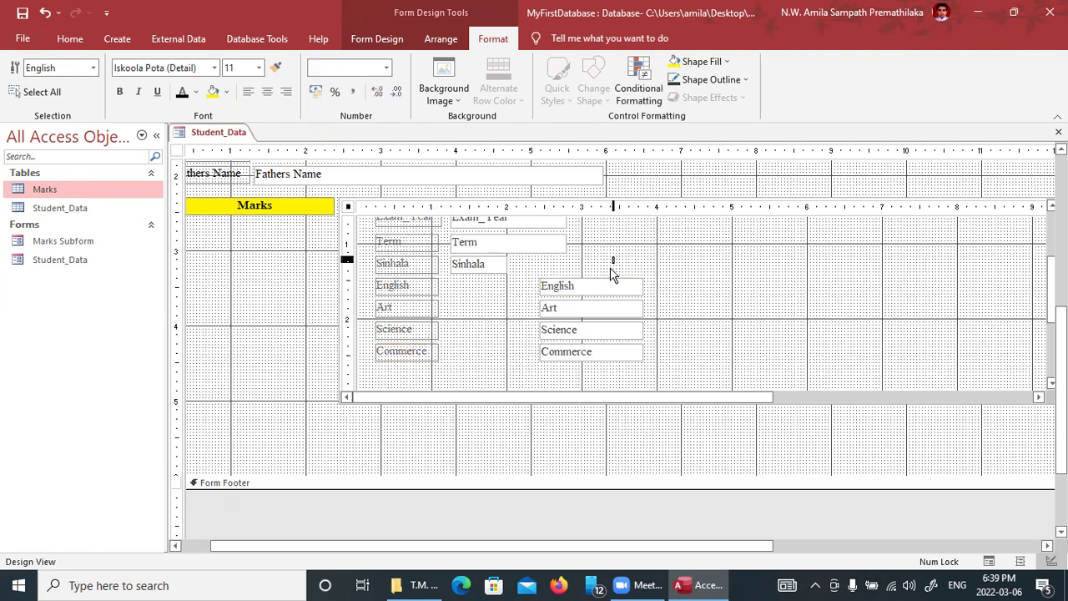
mouse_move(613, 262)
left_mouse_down()
mouse_move(618, 360)
mouse_move(548, 359)
mouse_move(586, 272)
left_mouse_up()
left_click(699, 329)
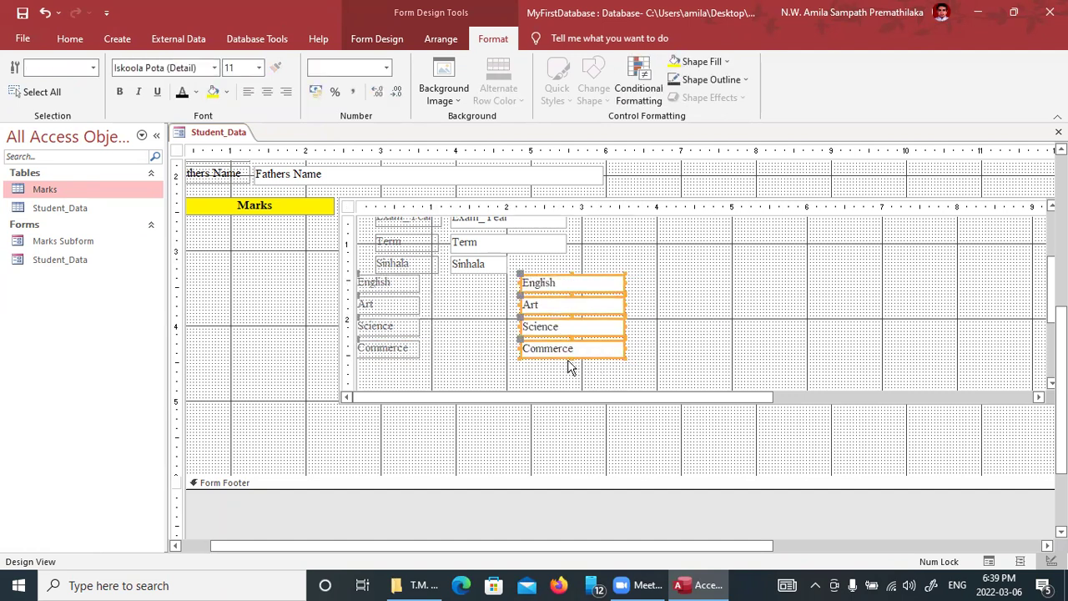
left_click_drag(563, 359, 499, 368)
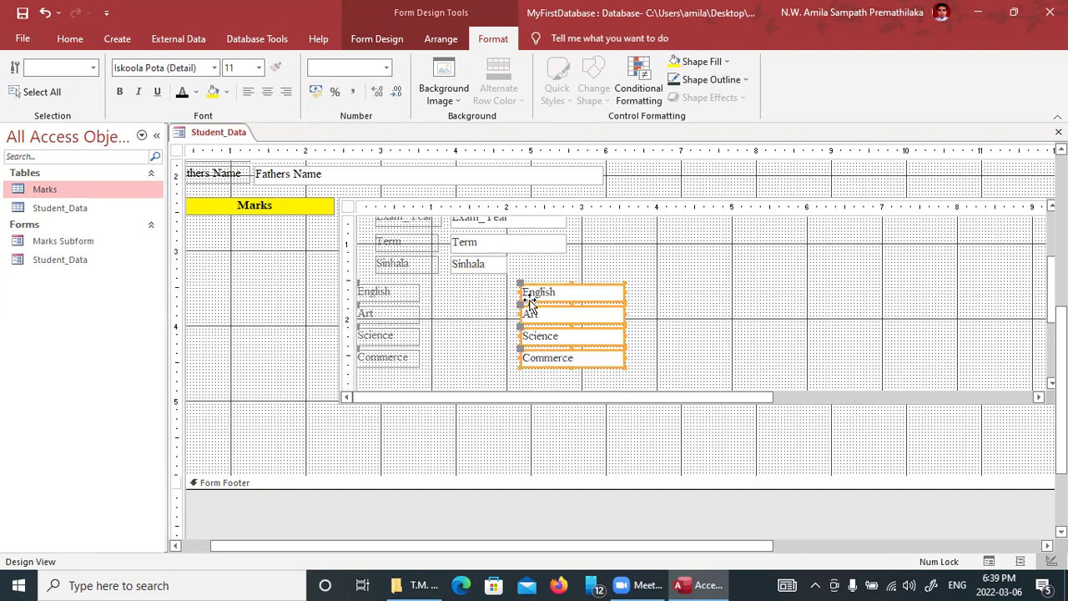
left_click(646, 307)
left_click(595, 298)
key("Down")
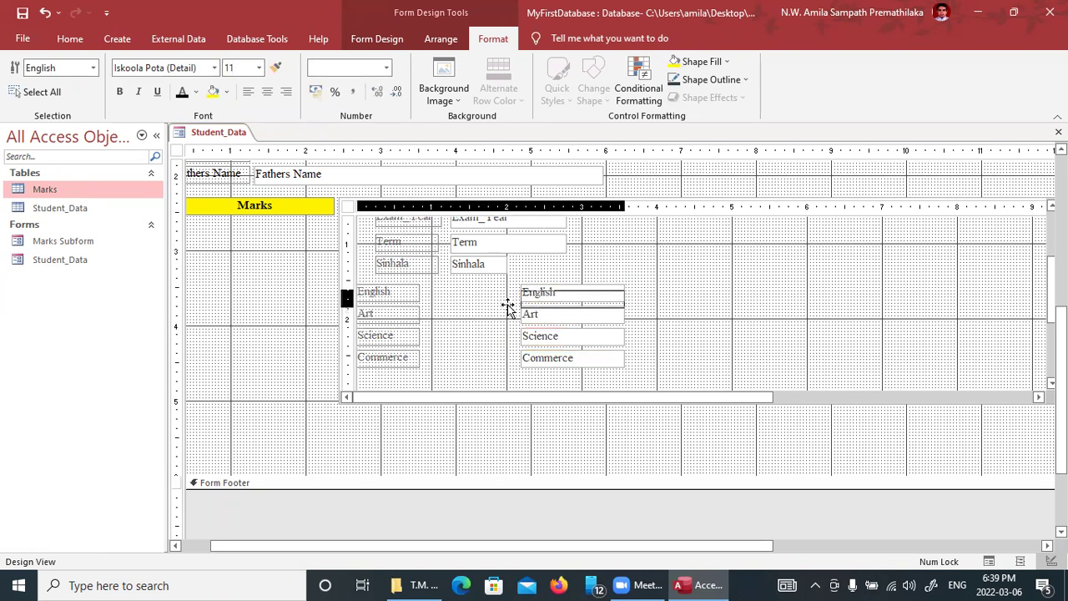
left_click(674, 308)
left_click(528, 295)
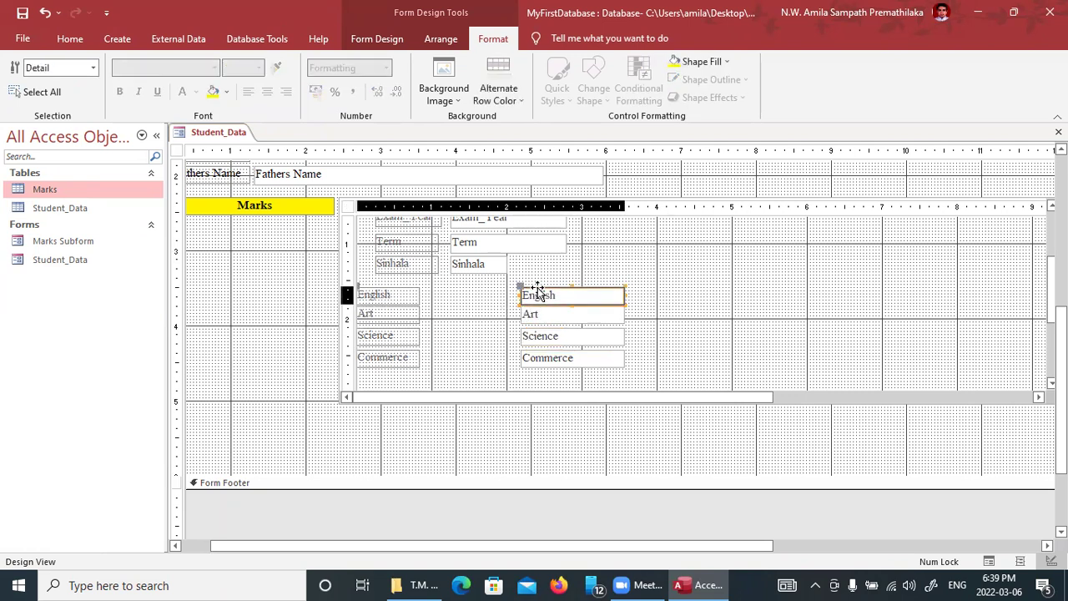
mouse_move(520, 300)
left_mouse_down()
mouse_move(426, 312)
mouse_move(455, 315)
left_mouse_up()
left_click_drag(626, 292, 452, 332)
left_click(526, 316)
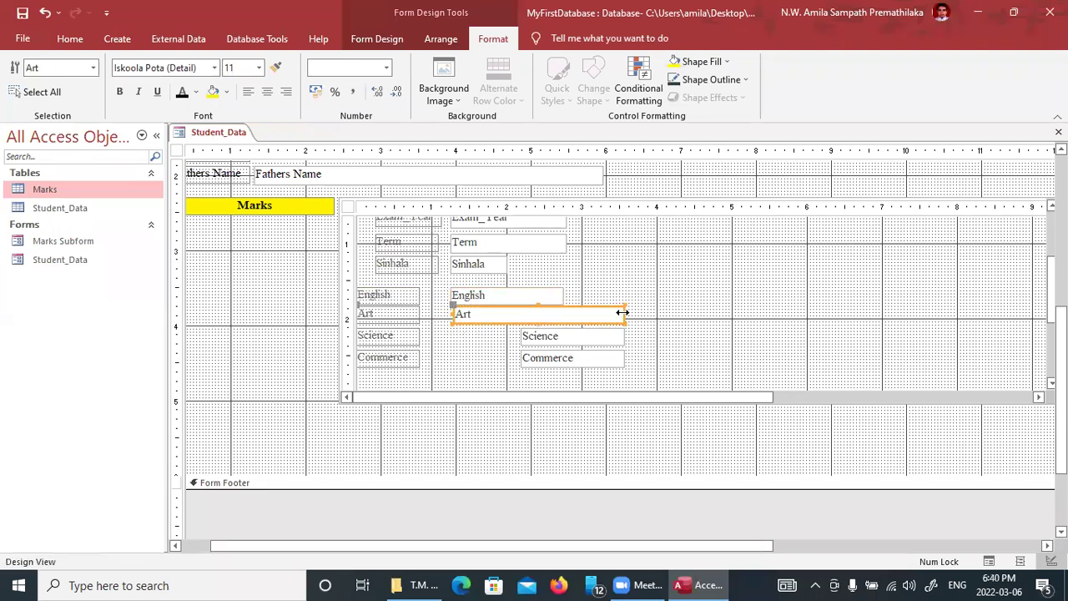
left_click_drag(623, 312, 564, 314)
left_click_drag(550, 350, 553, 350)
left_click(534, 339)
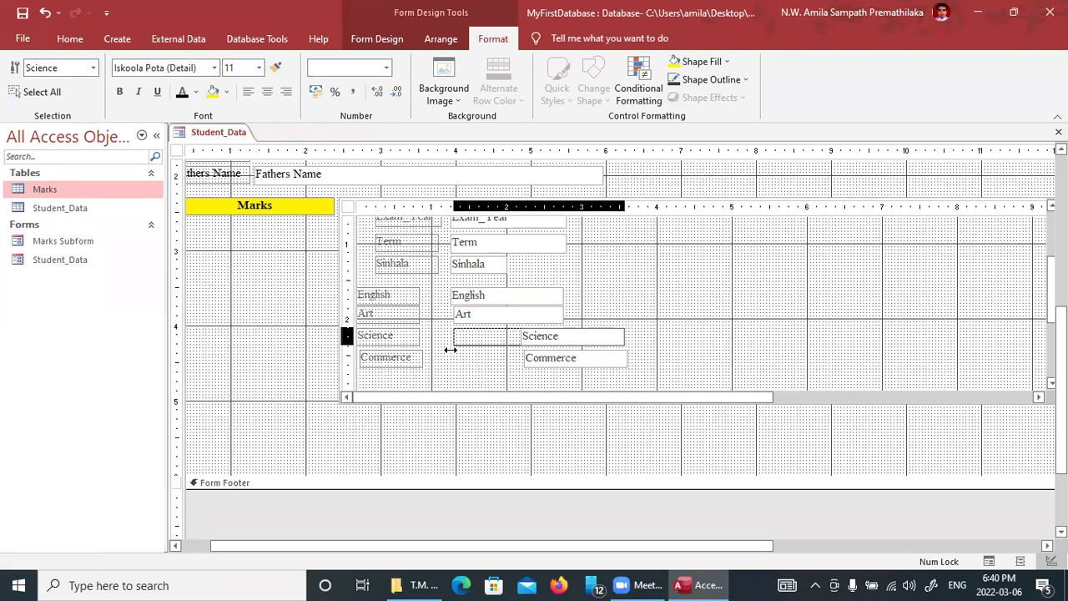
left_click_drag(521, 334, 452, 333)
left_click_drag(624, 335, 559, 342)
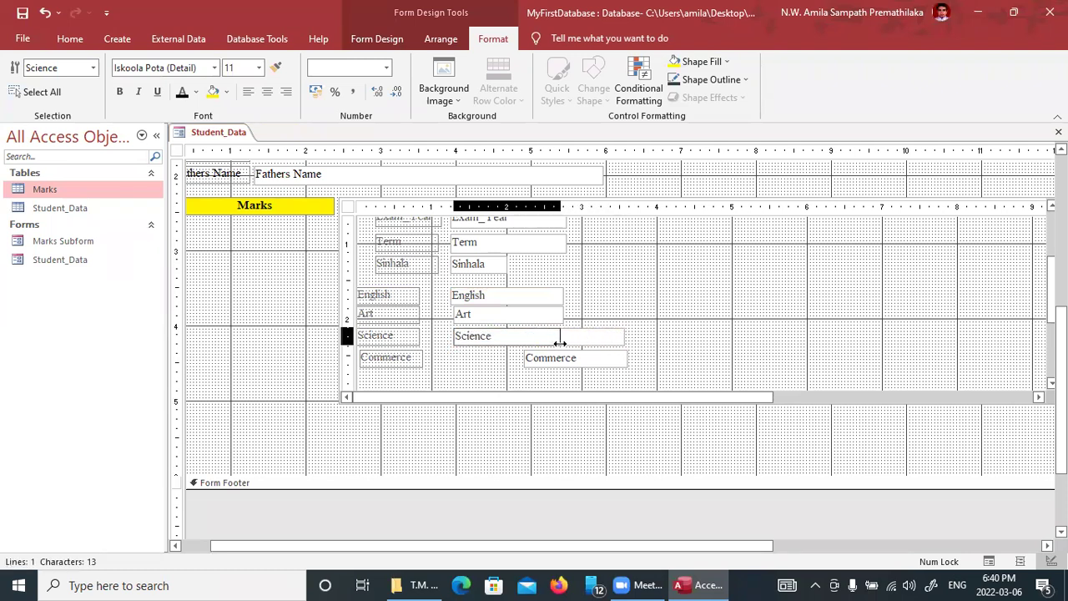
left_click(534, 360)
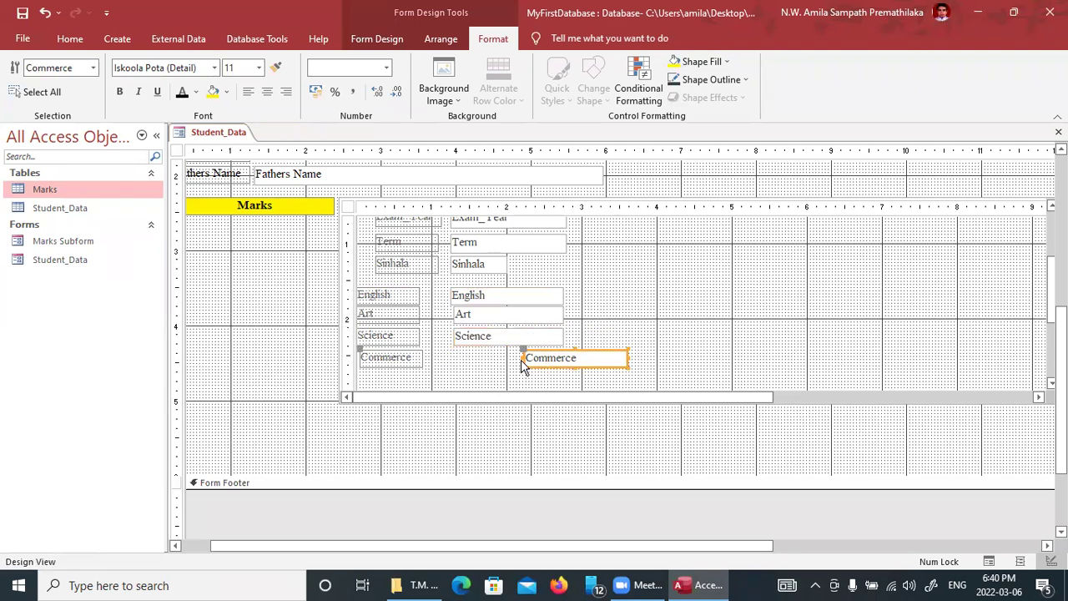
left_click_drag(520, 357, 451, 374)
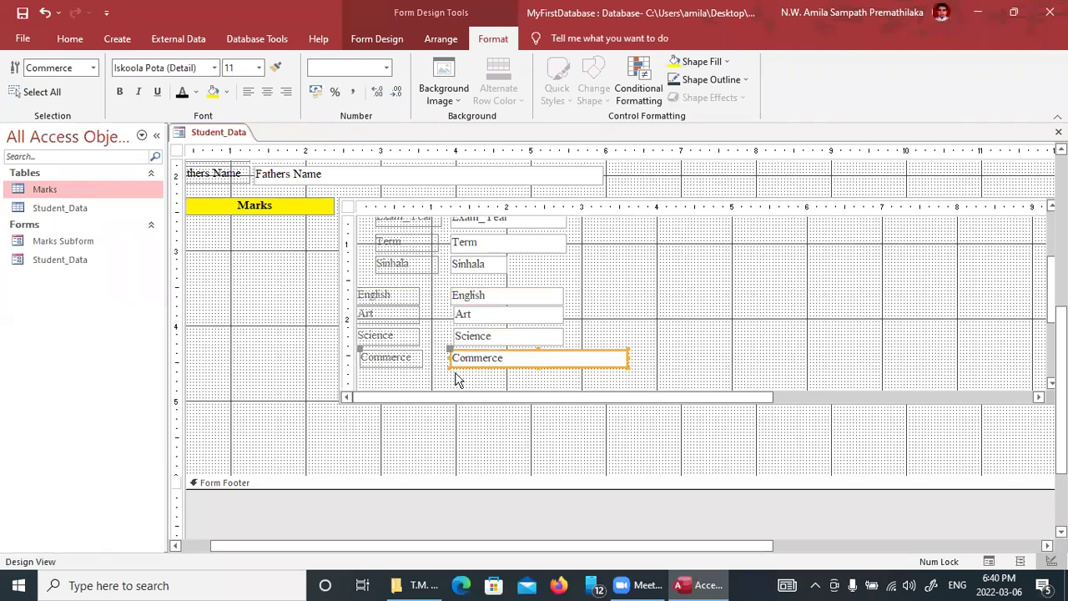
left_click_drag(624, 358, 564, 360)
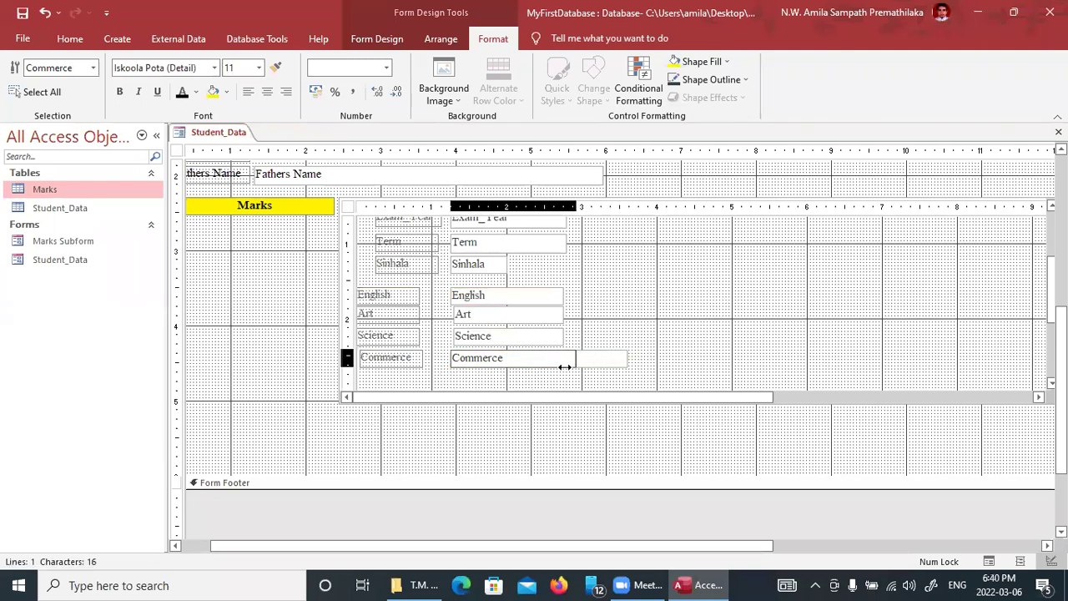
left_click(463, 342)
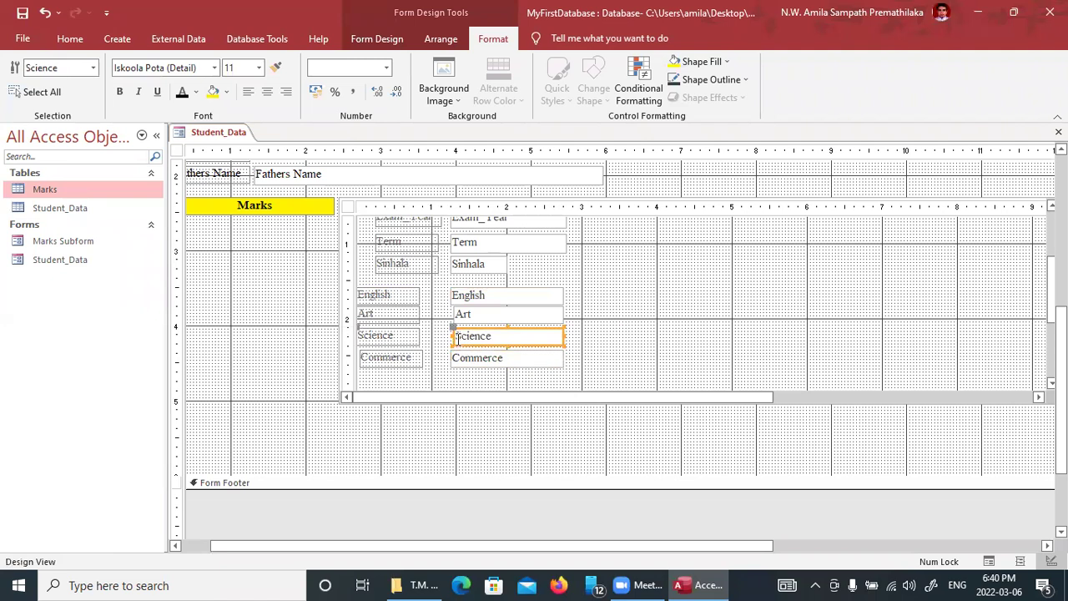
left_click(448, 335)
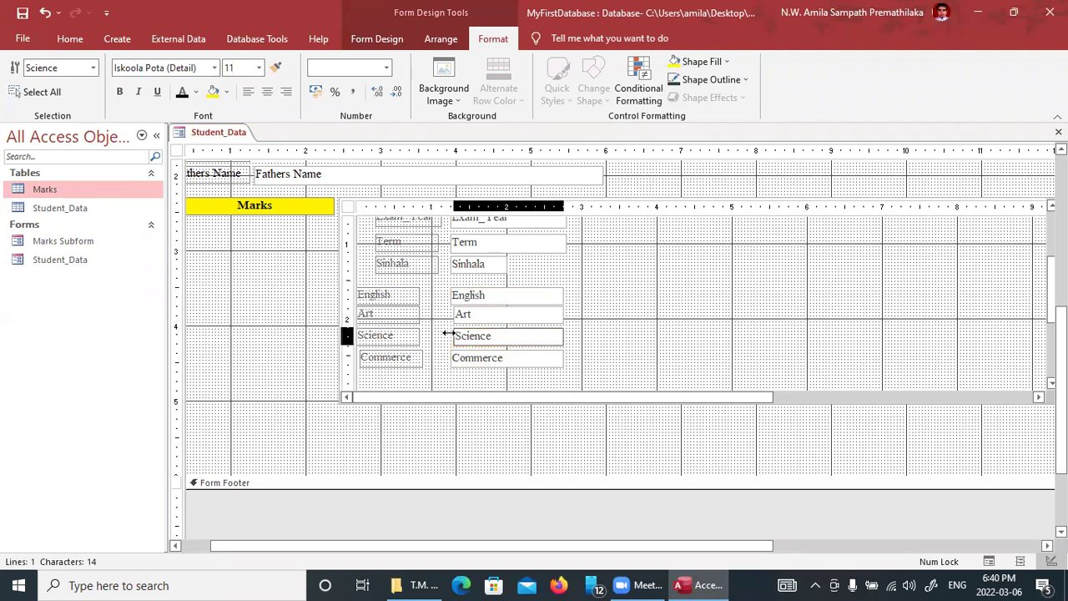
left_click(448, 333)
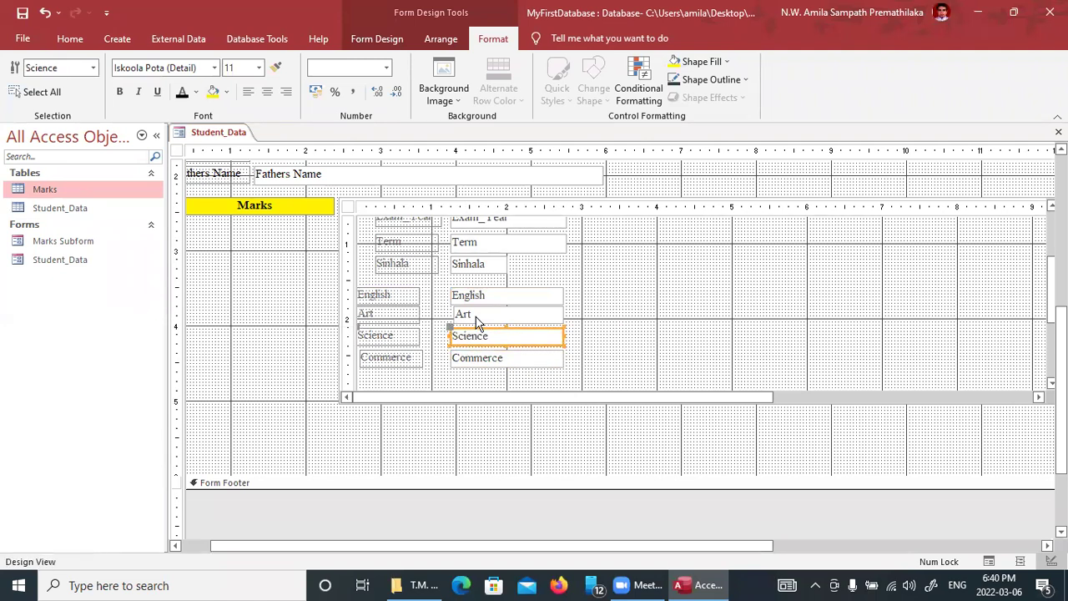
left_click(457, 317)
left_click(453, 314)
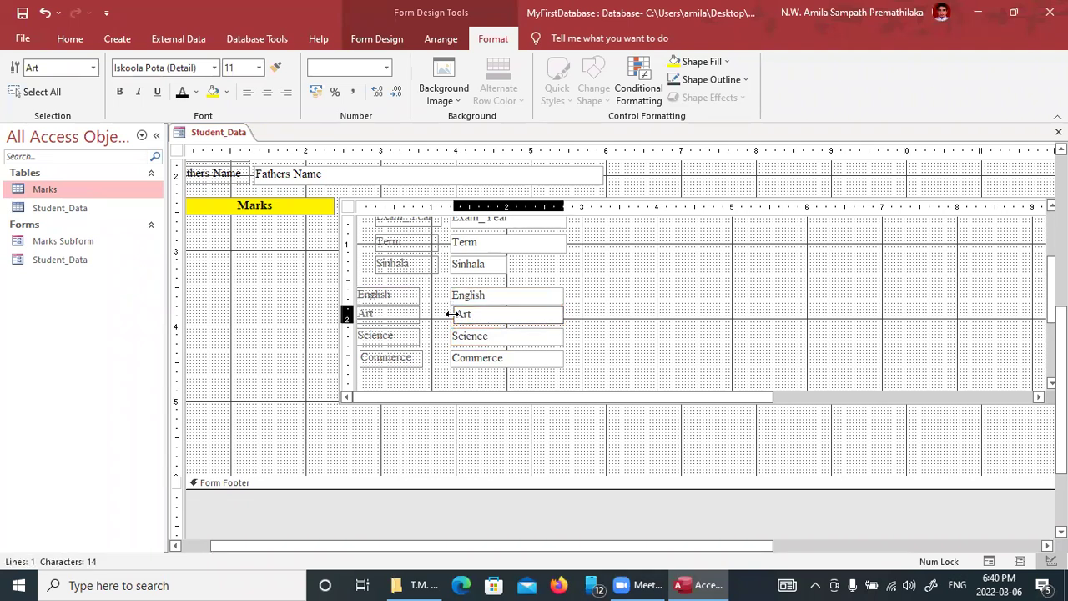
left_click(676, 280)
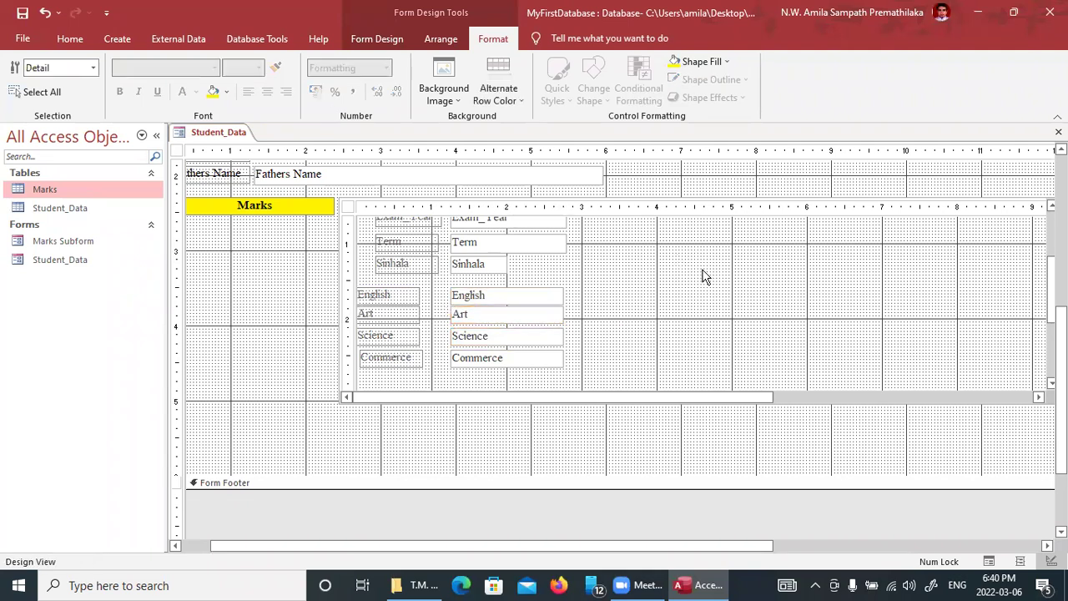
Make the subform's Detail section taller and inspect its Detail and Form Footer sections.
scroll(708, 270, "down", 3)
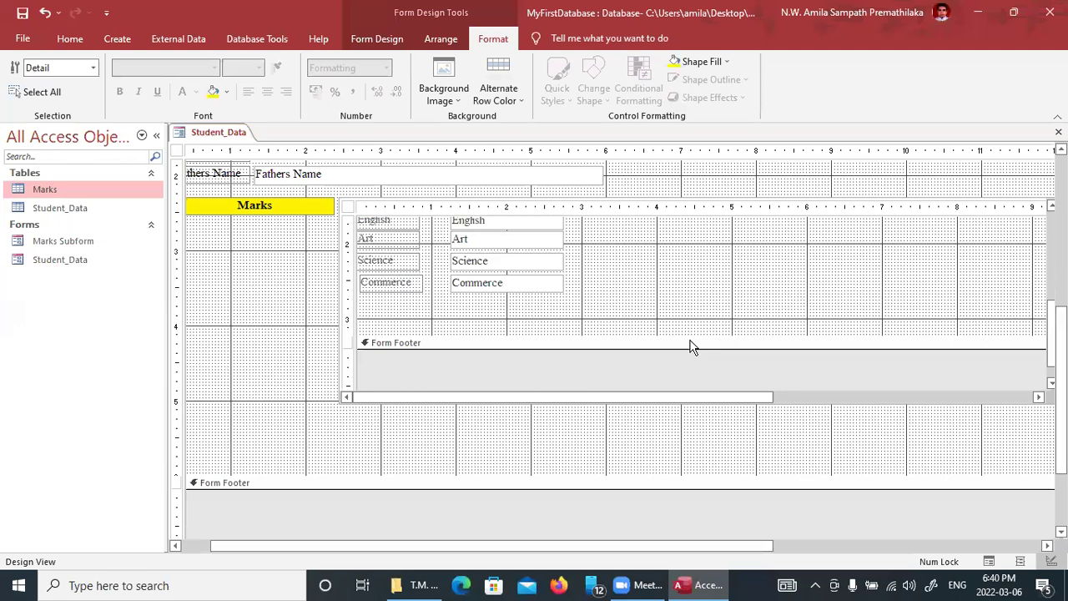
left_click_drag(690, 334, 682, 369)
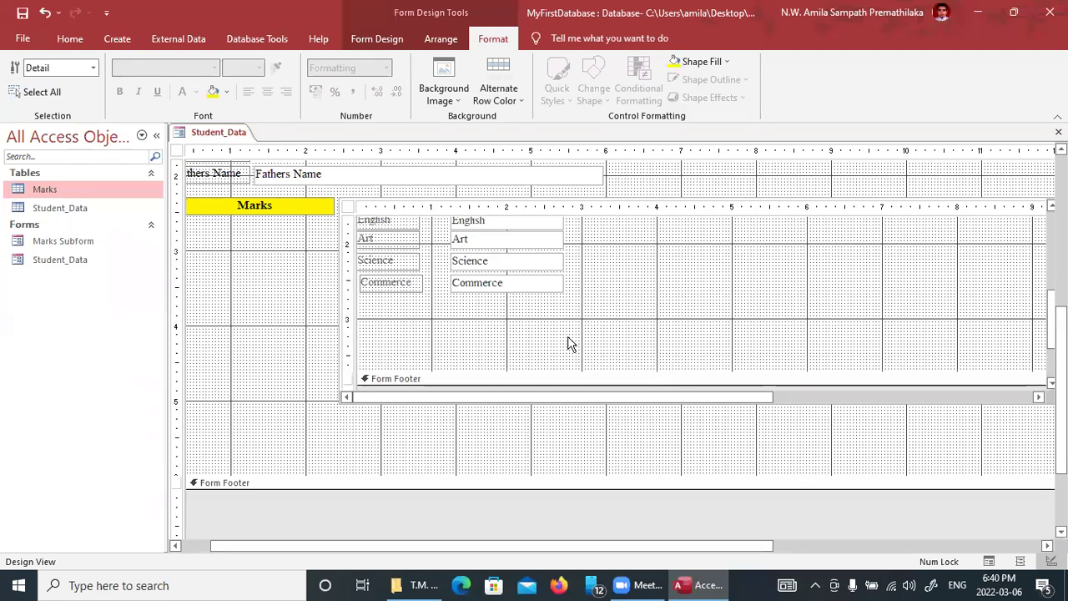
scroll(559, 340, "up", 3)
scroll(819, 281, "up", 3)
left_click(818, 351)
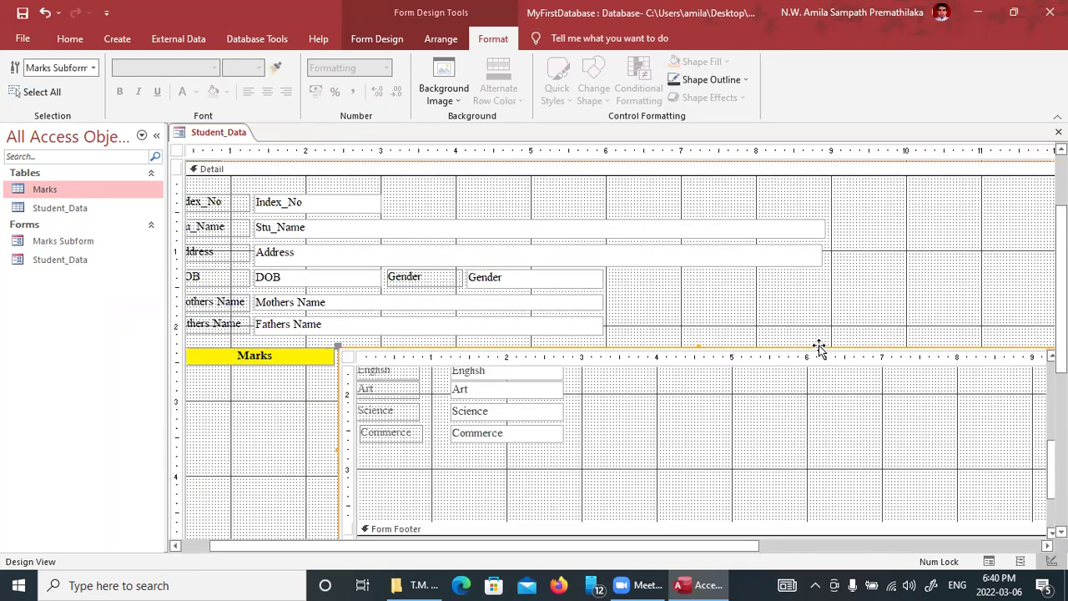
scroll(814, 349, "down", 2)
scroll(809, 350, "down", 2)
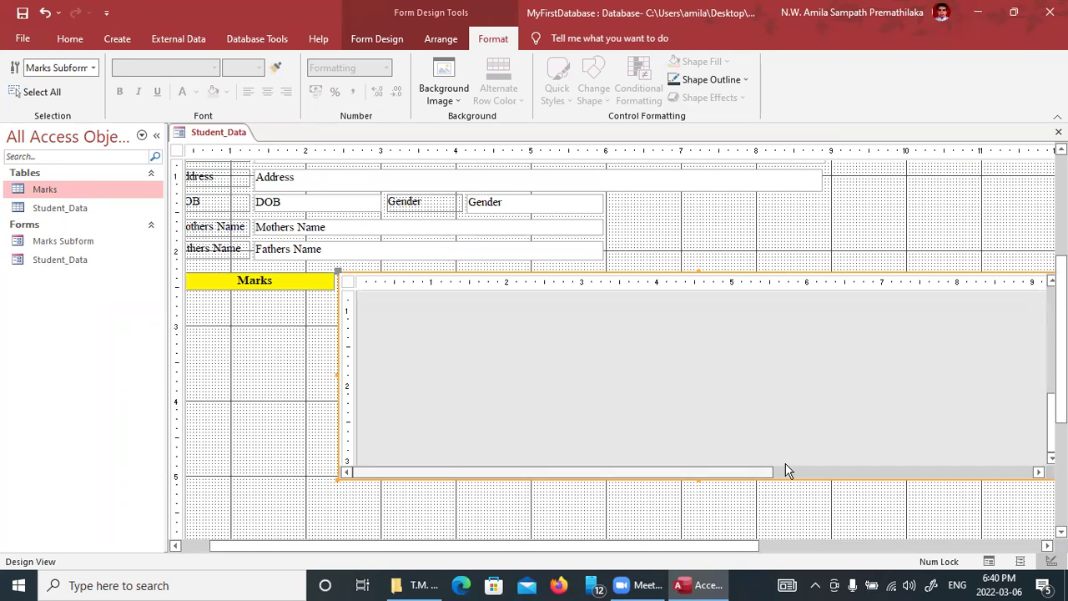
scroll(669, 375, "up", 5)
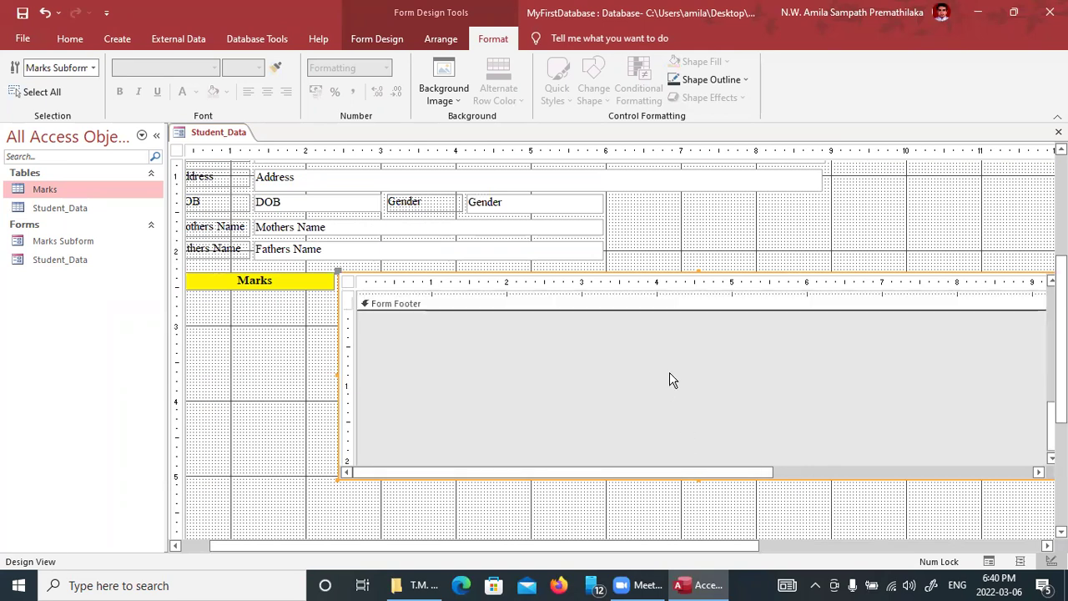
scroll(670, 376, "up", 2)
scroll(670, 377, "up", 2)
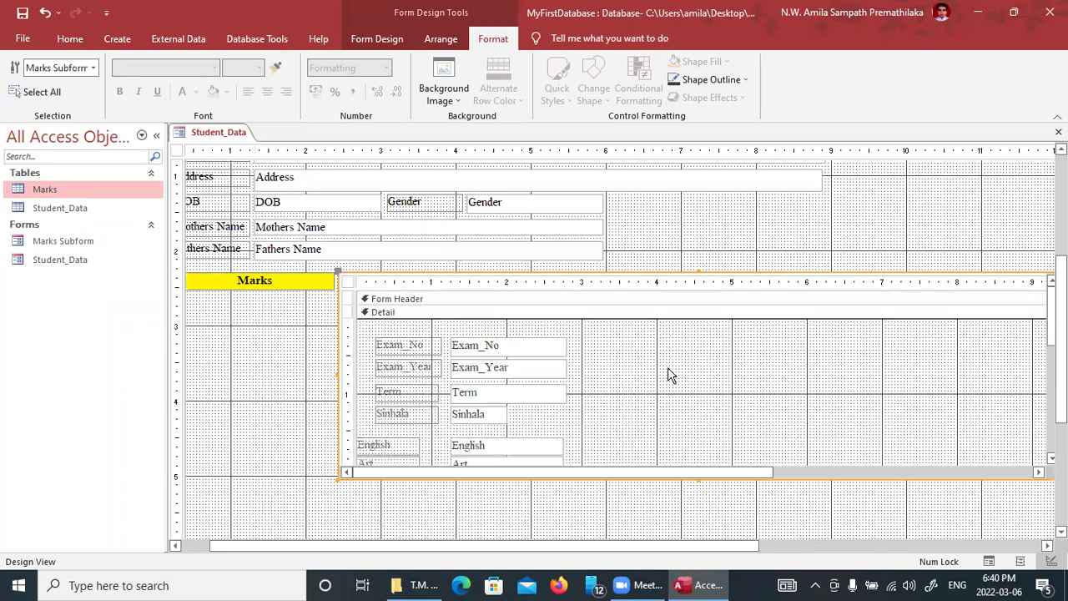
scroll(668, 371, "down", 4)
scroll(669, 379, "down", 3)
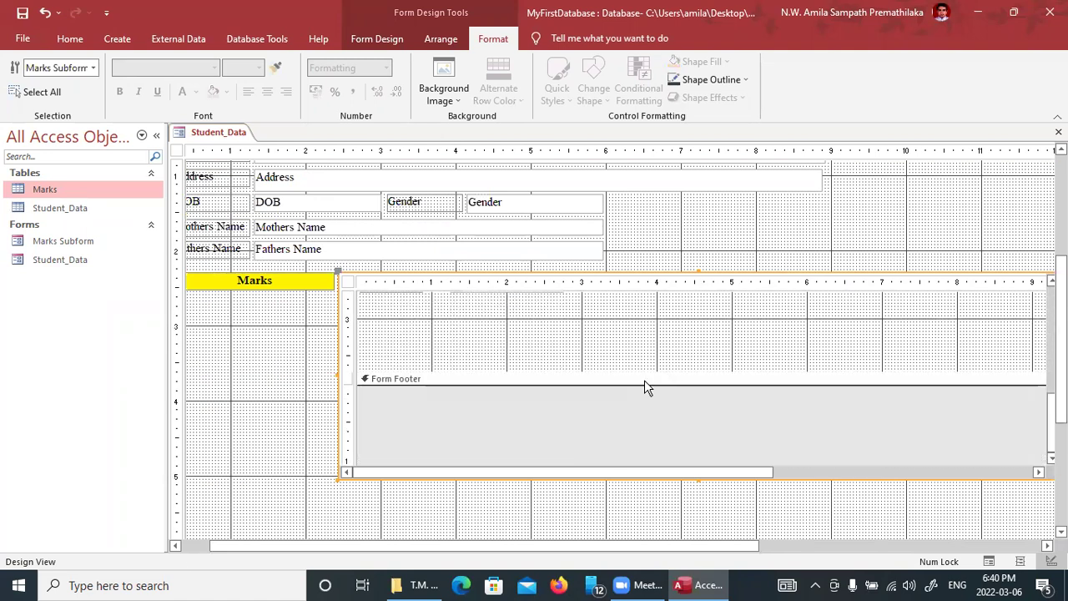
left_click(644, 380)
scroll(672, 396, "up", 2)
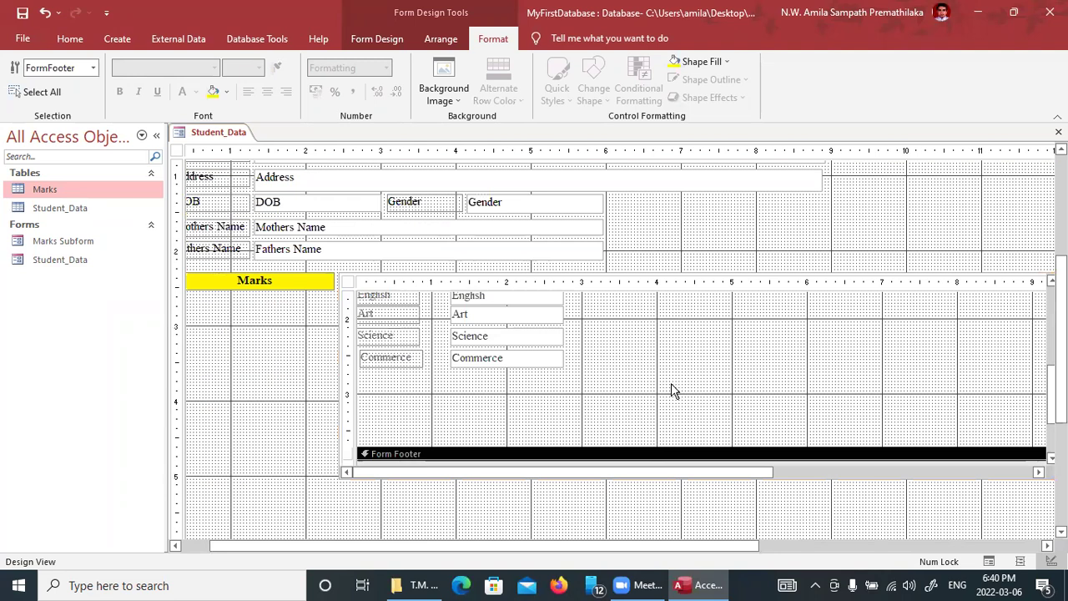
scroll(671, 391, "up", 2)
scroll(671, 391, "up", 2)
left_click(662, 314)
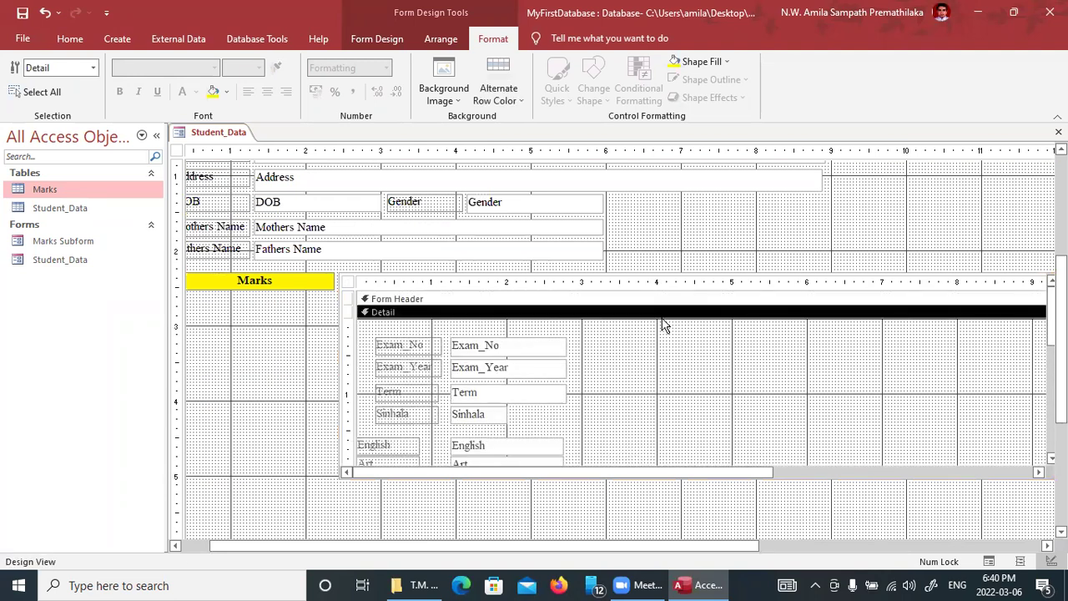
scroll(664, 338, "down", 2)
scroll(666, 338, "down", 2)
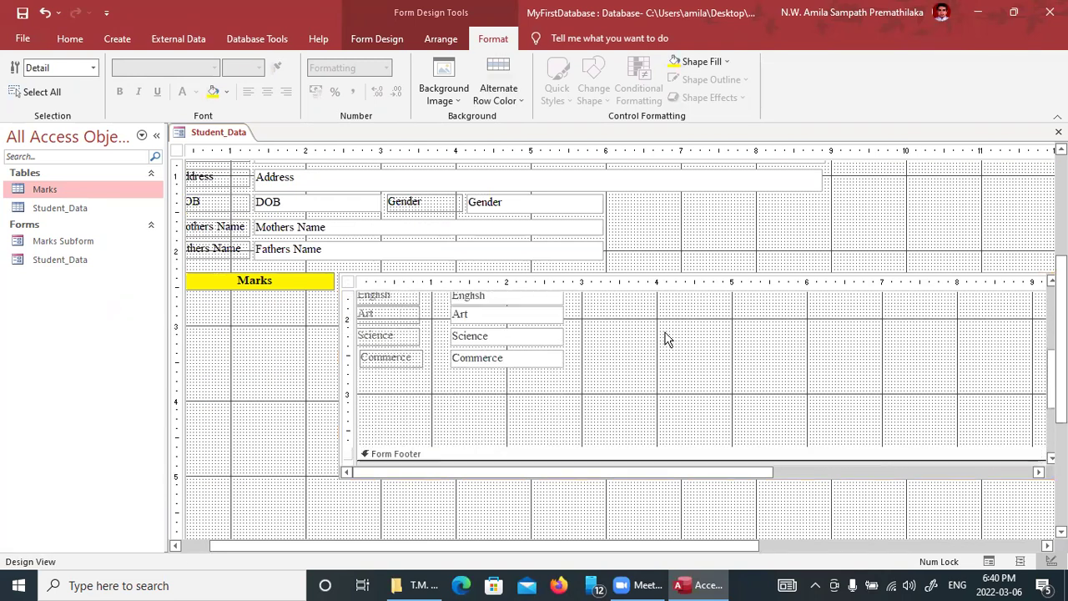
Shorten the Detail section so it ends just below Commerce, with the Form Footer beneath.
left_click_drag(774, 472, 930, 467)
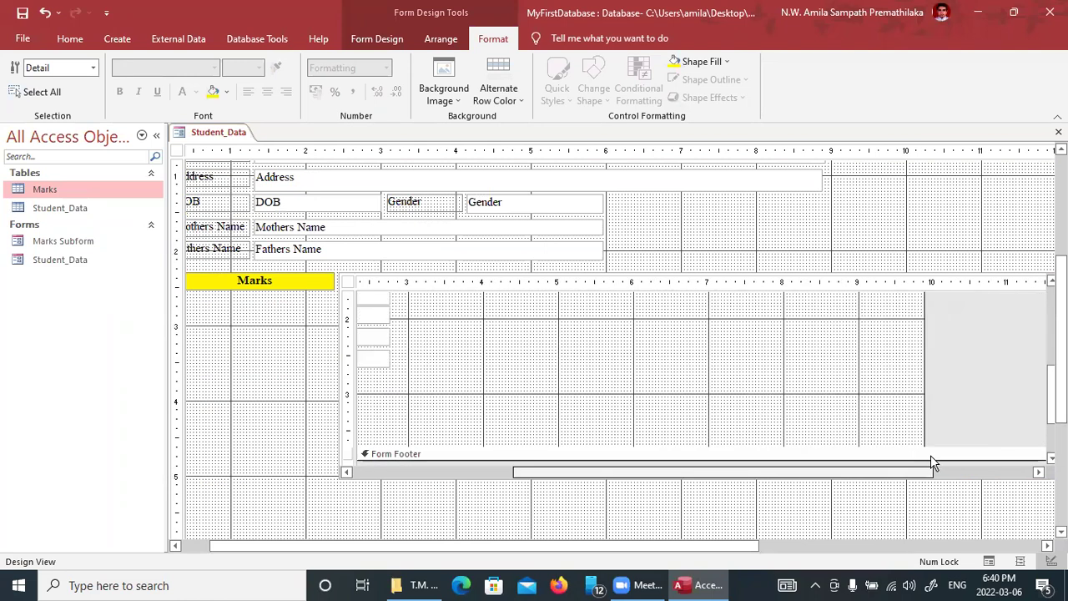
scroll(916, 434, "down", 2)
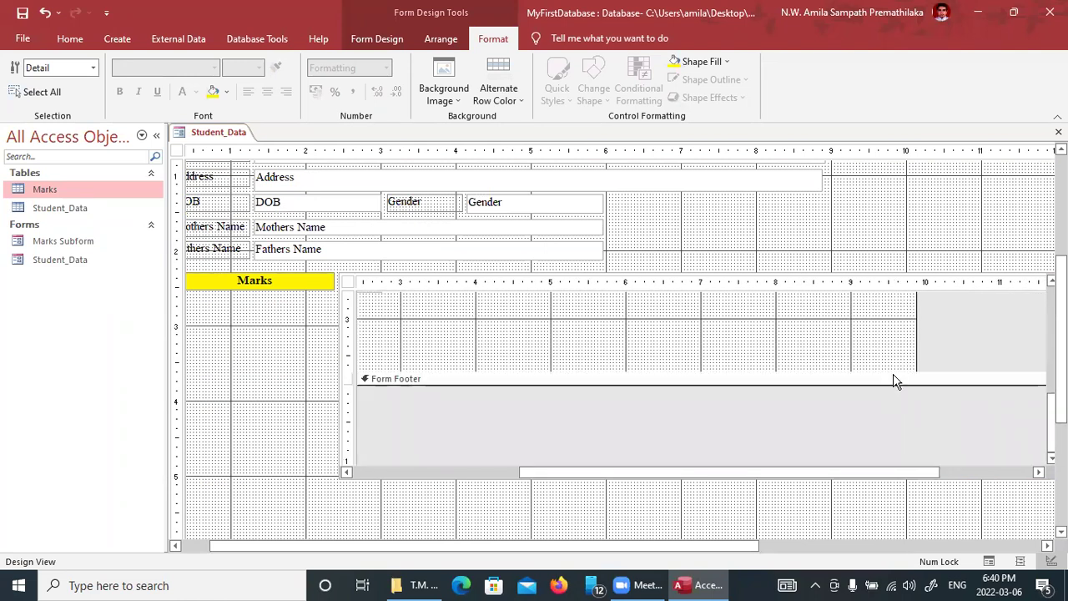
left_click(899, 338)
left_click_drag(899, 338, 896, 303)
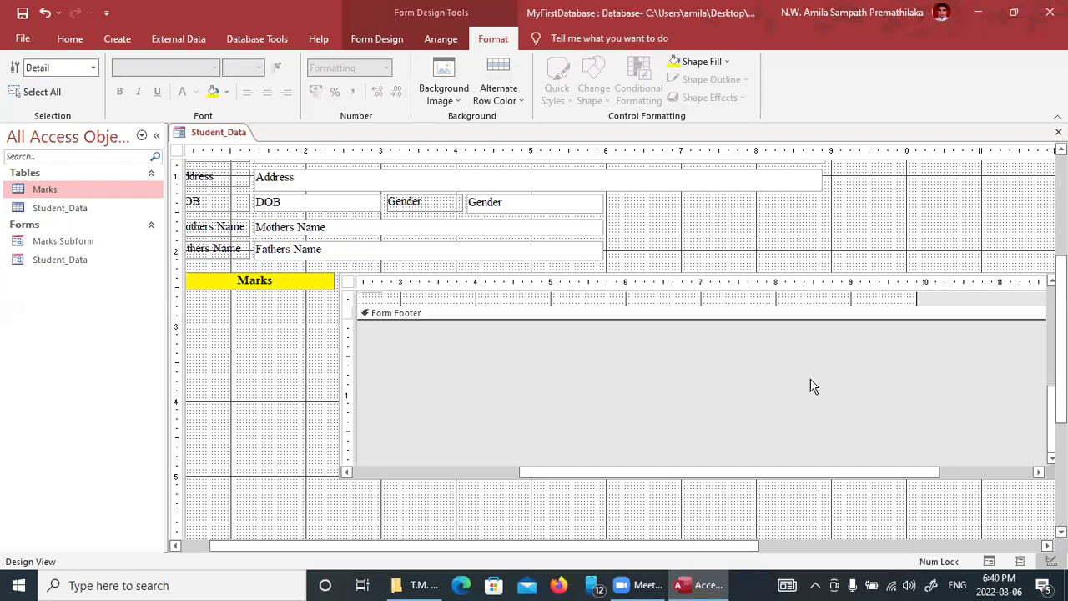
scroll(808, 384, "up", 4)
left_click_drag(653, 454, 645, 325)
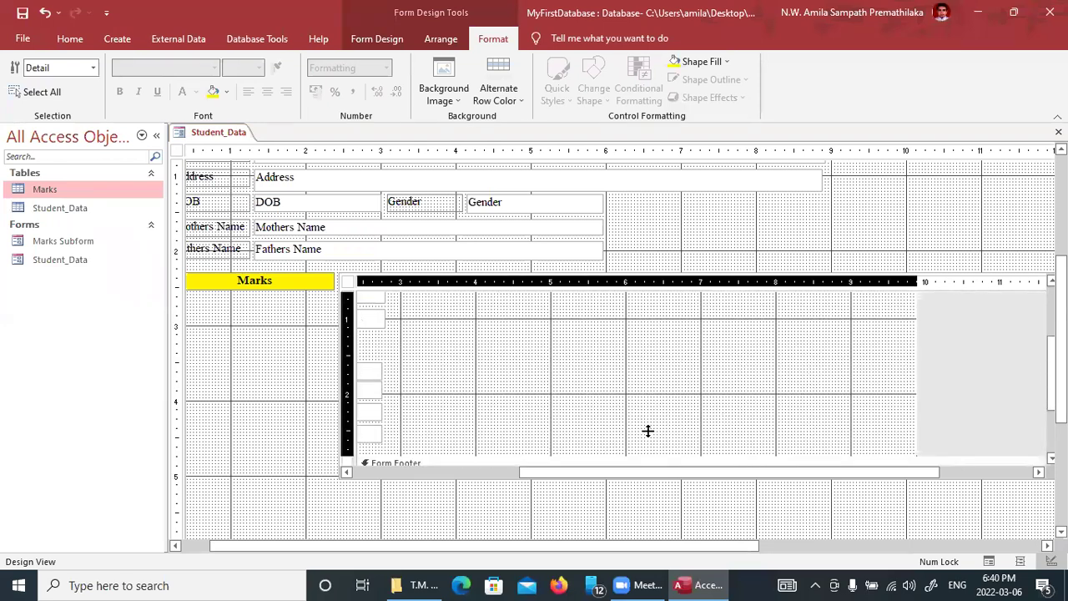
scroll(644, 342, "up", 2)
scroll(643, 346, "down", 2)
scroll(642, 346, "up", 2)
scroll(633, 476, "left", 5)
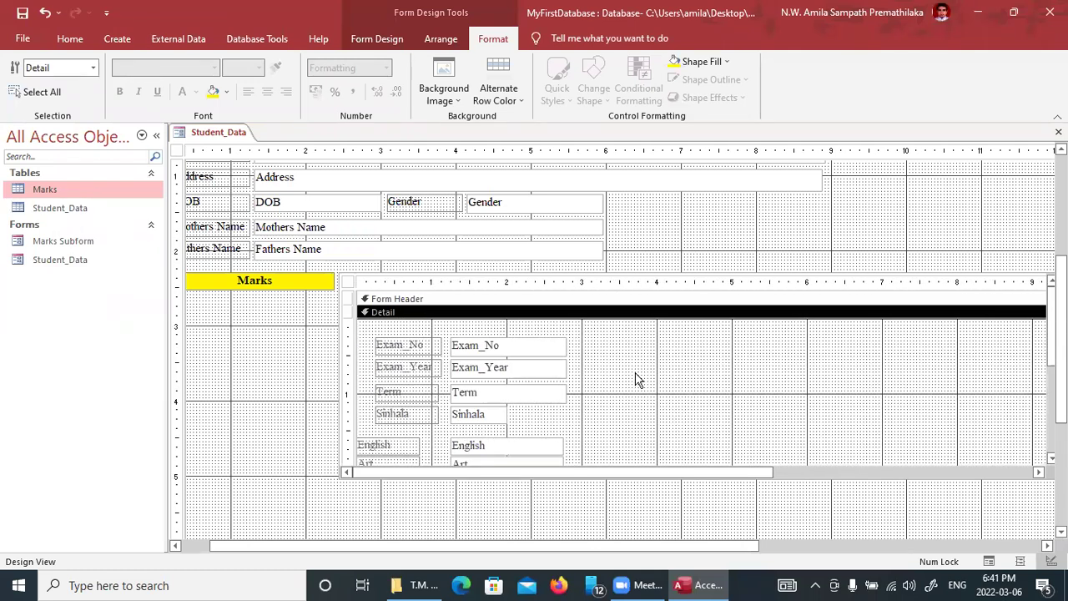
scroll(634, 377, "down", 3)
scroll(634, 378, "down", 2)
left_click(634, 375)
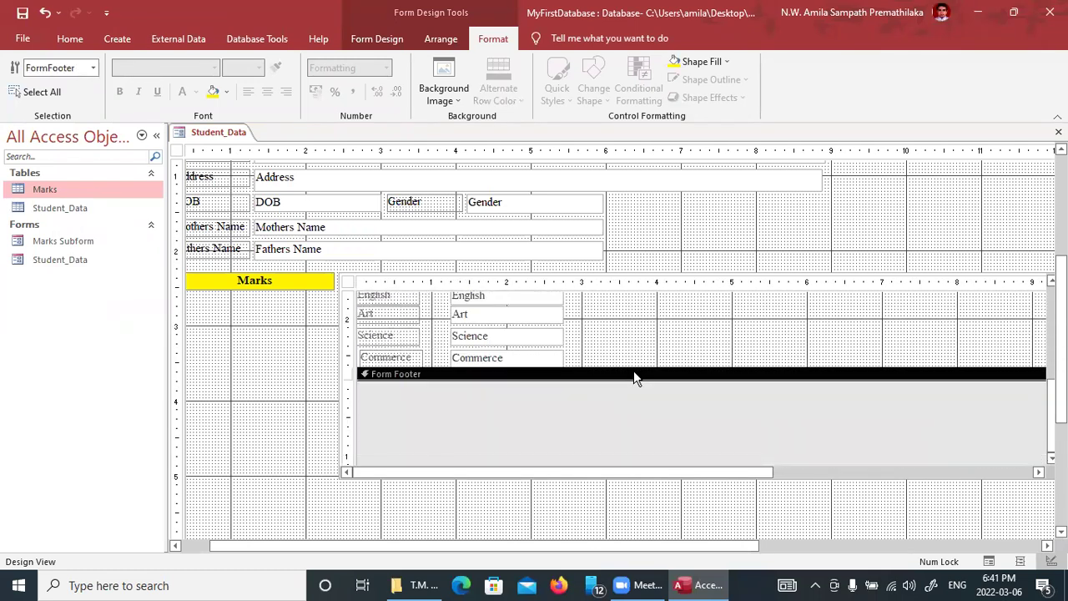
left_click_drag(633, 367, 627, 389)
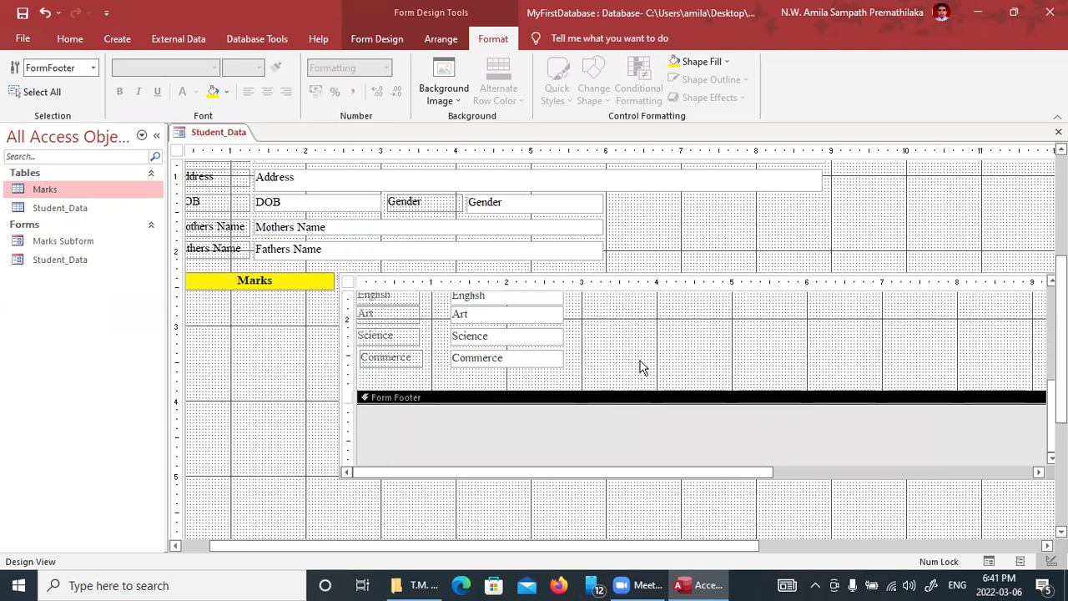
left_click(658, 349)
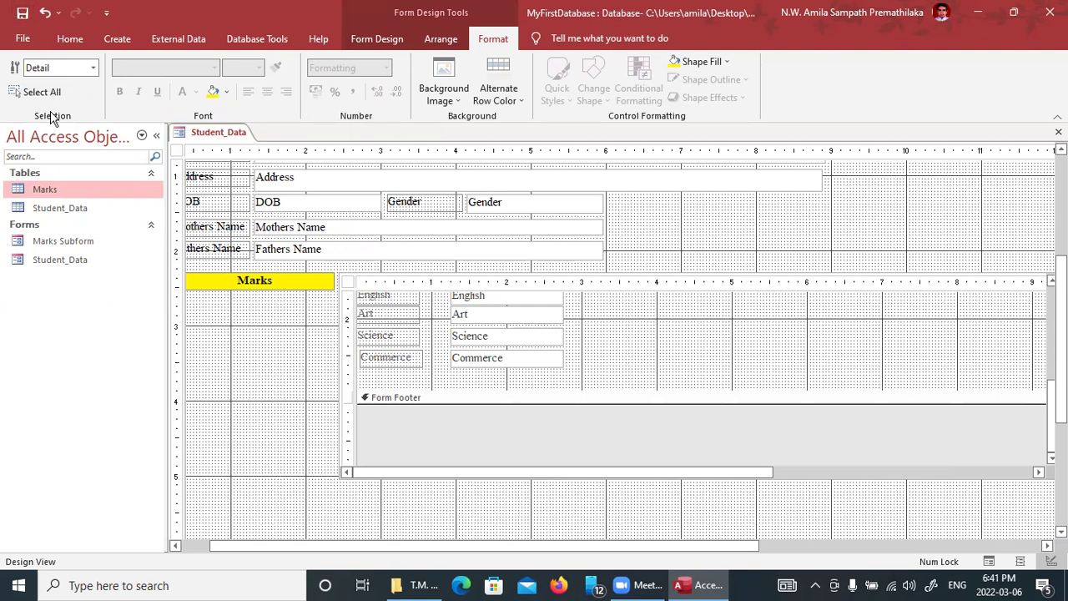
left_click(214, 138)
Switch Student_Data to Form View to see the Marks subform's Exam_No, Exam_Year and Term columns.
right_click(213, 138)
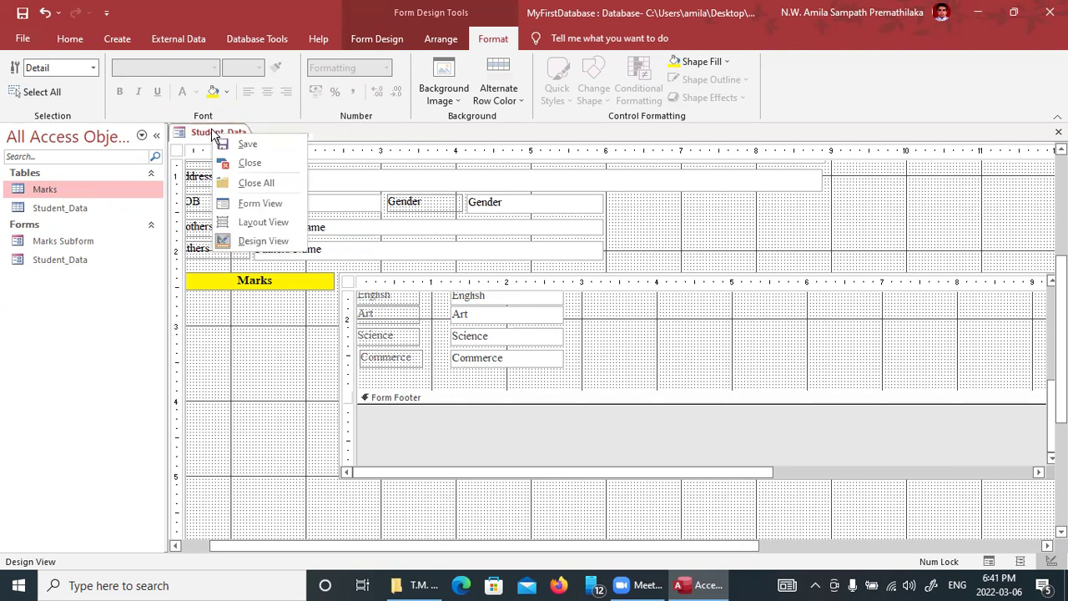
left_click(265, 203)
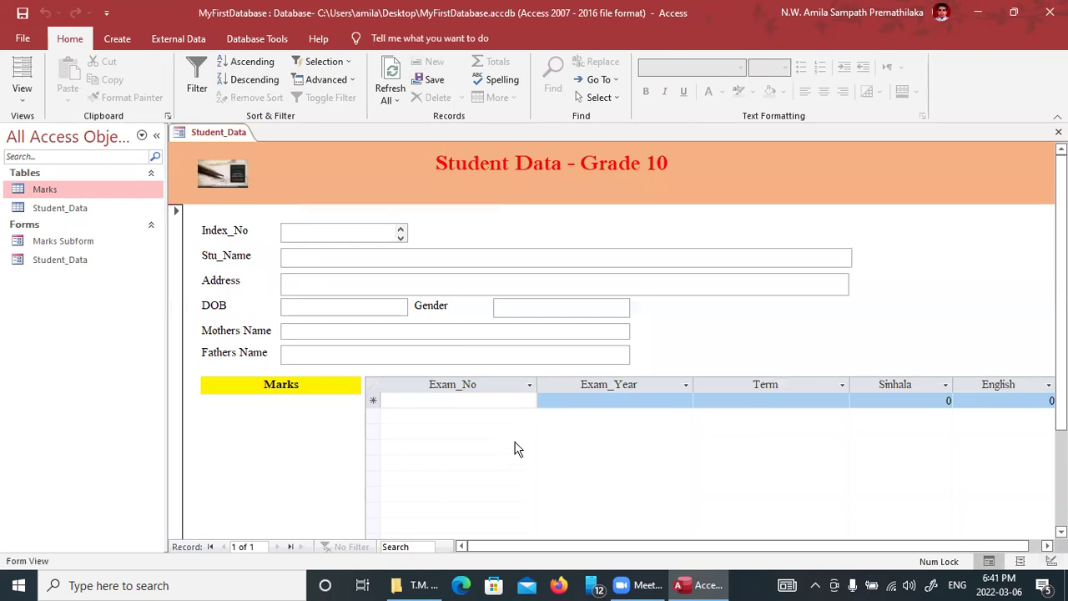
scroll(596, 473, "right", 2)
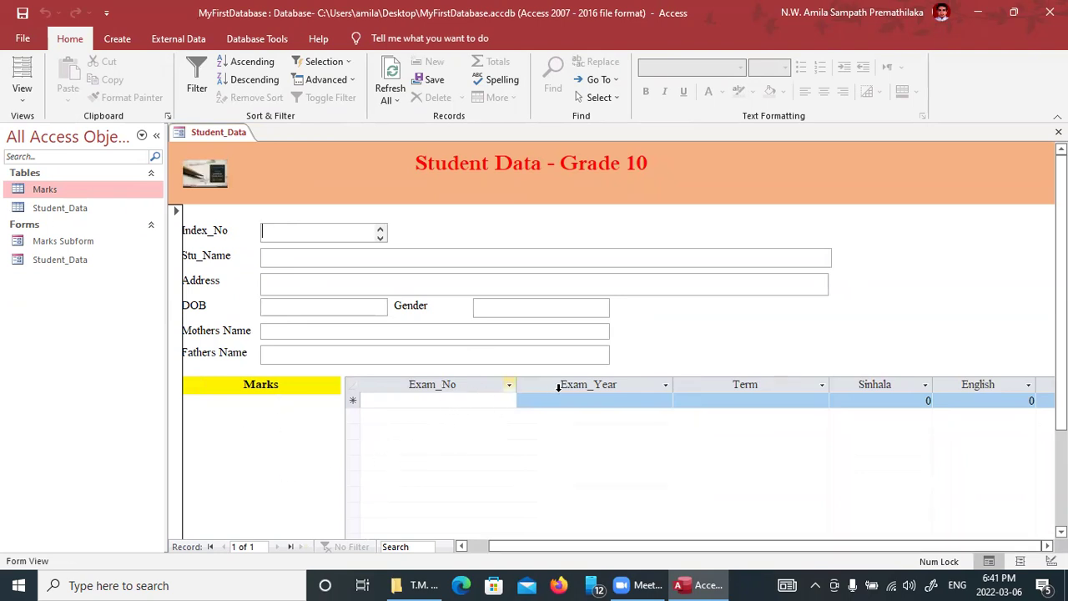
Return Student_Data to Design View, then move the Marks subform lower and widen it left.
right_click(198, 136)
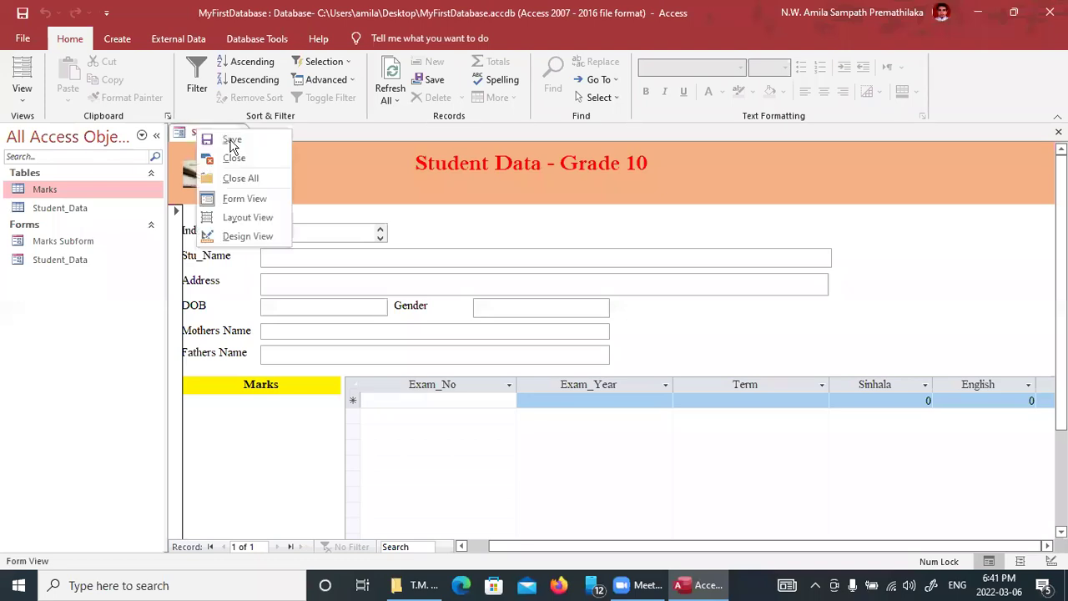
left_click(242, 237)
scroll(419, 267, "down", 3)
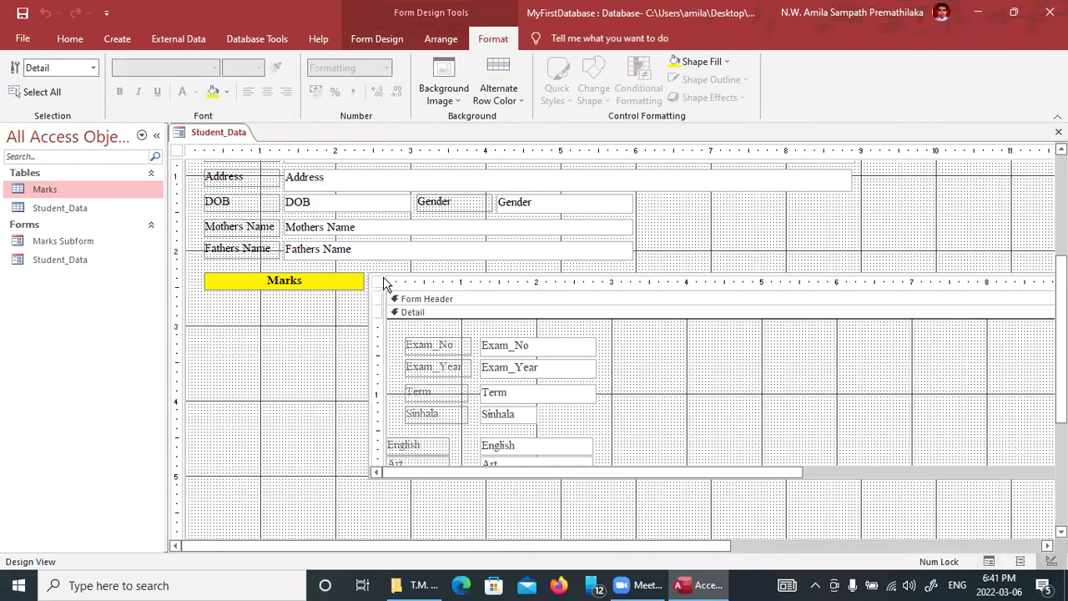
left_click(386, 280)
mouse_move(385, 272)
left_mouse_down()
mouse_move(247, 302)
mouse_move(262, 322)
left_mouse_up()
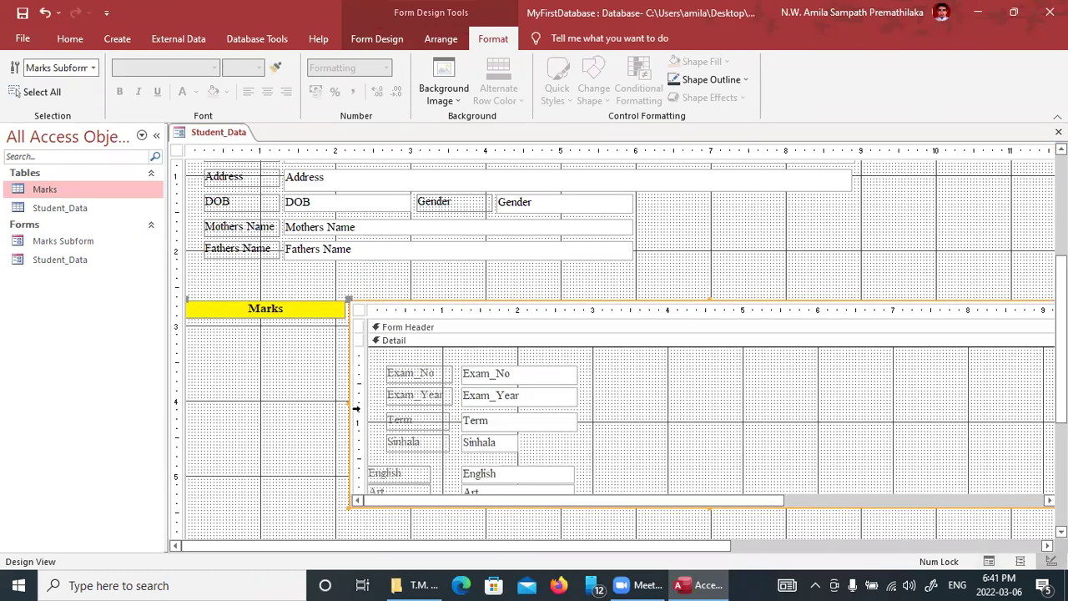
left_click_drag(349, 403, 262, 403)
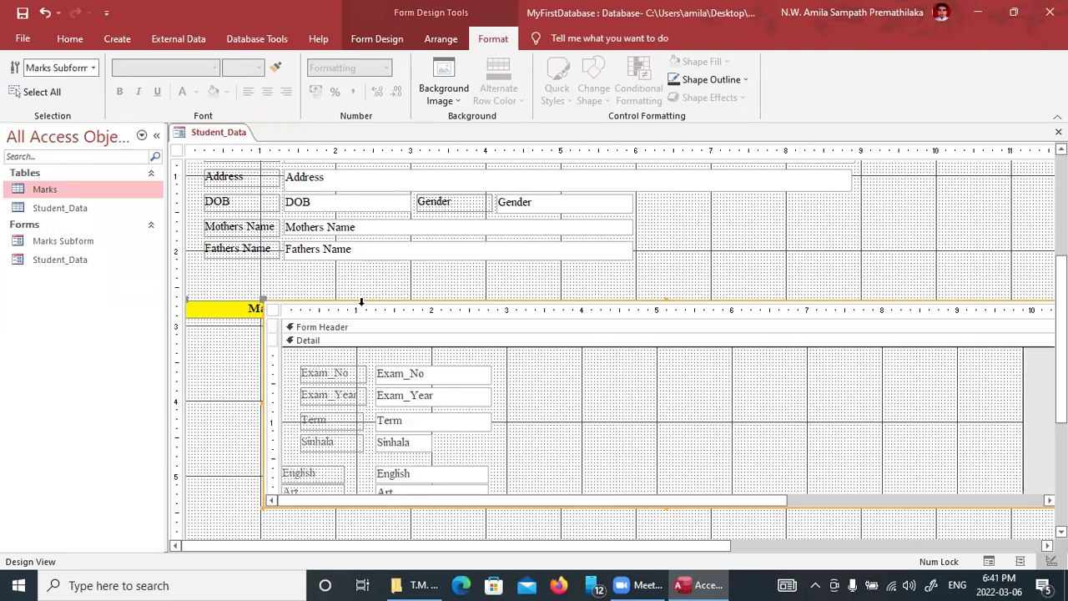
Place the Marks label beneath Fathers Name, then lower the subform top and extend it further left.
left_click(237, 306)
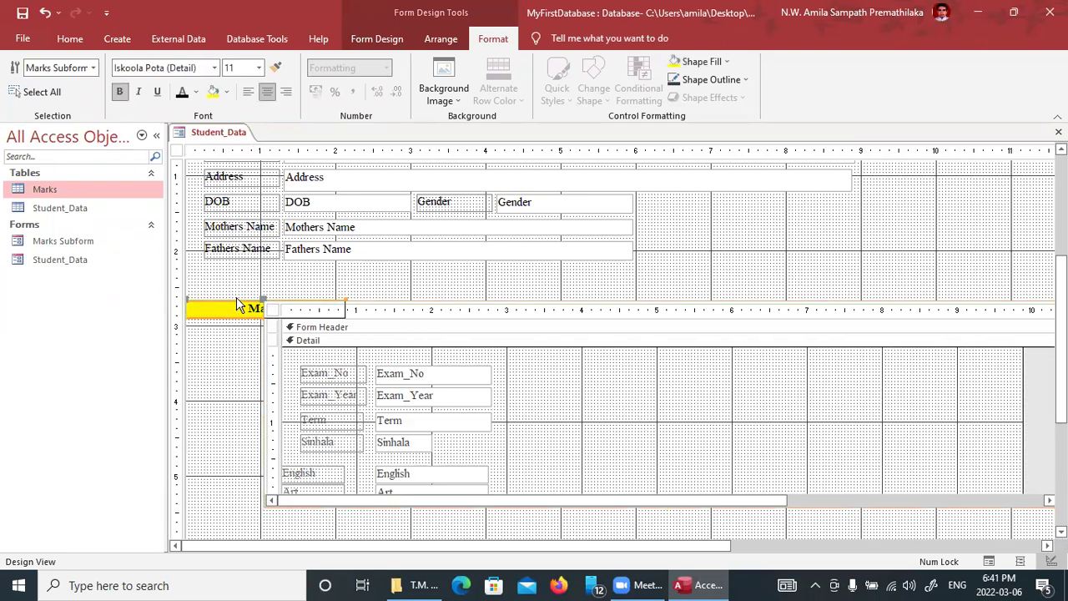
left_click_drag(237, 305, 255, 268)
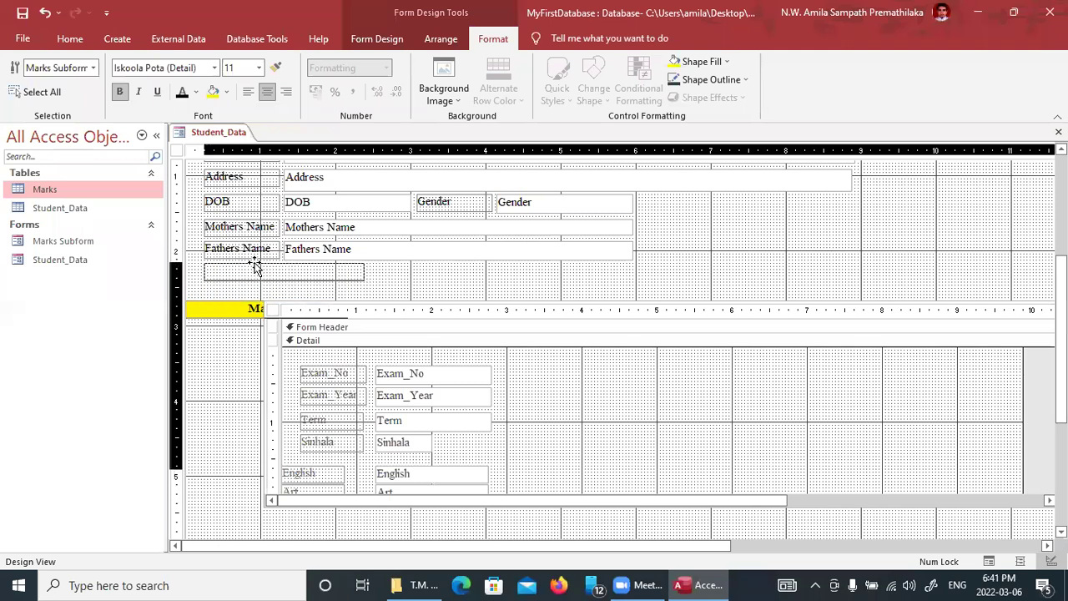
left_click(379, 265)
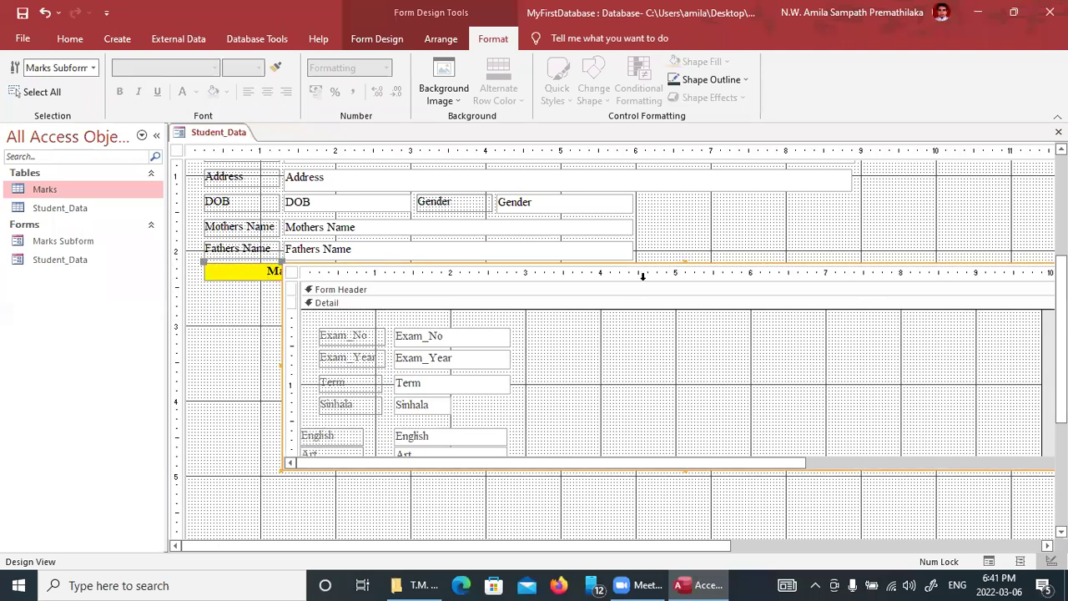
left_click_drag(685, 263, 685, 288)
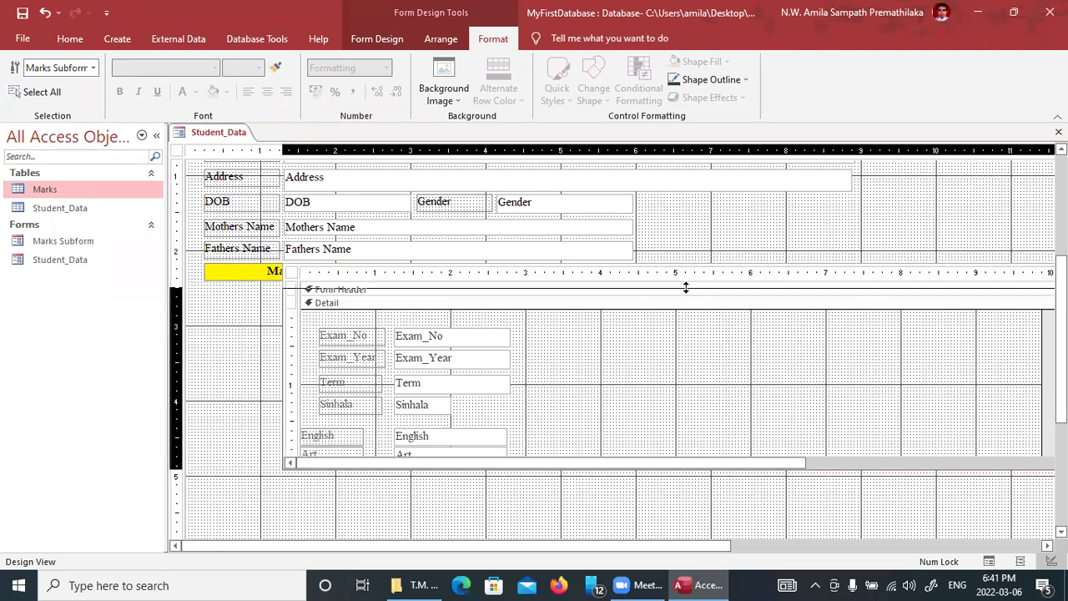
left_click_drag(281, 374, 209, 369)
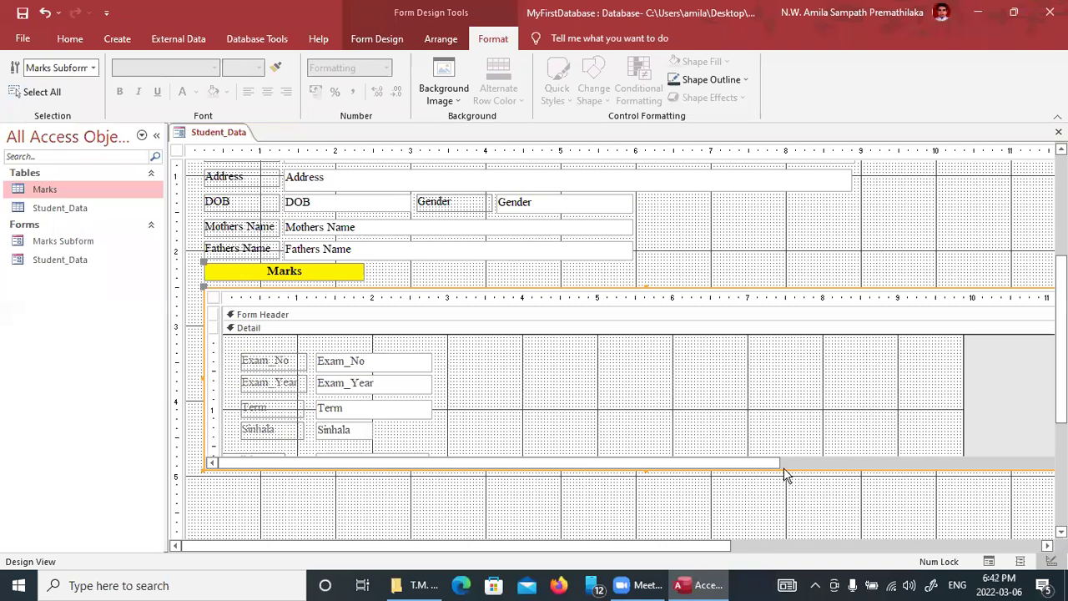
Widen the Marks subform's inner design area further to the right.
scroll(785, 474, "right", 3)
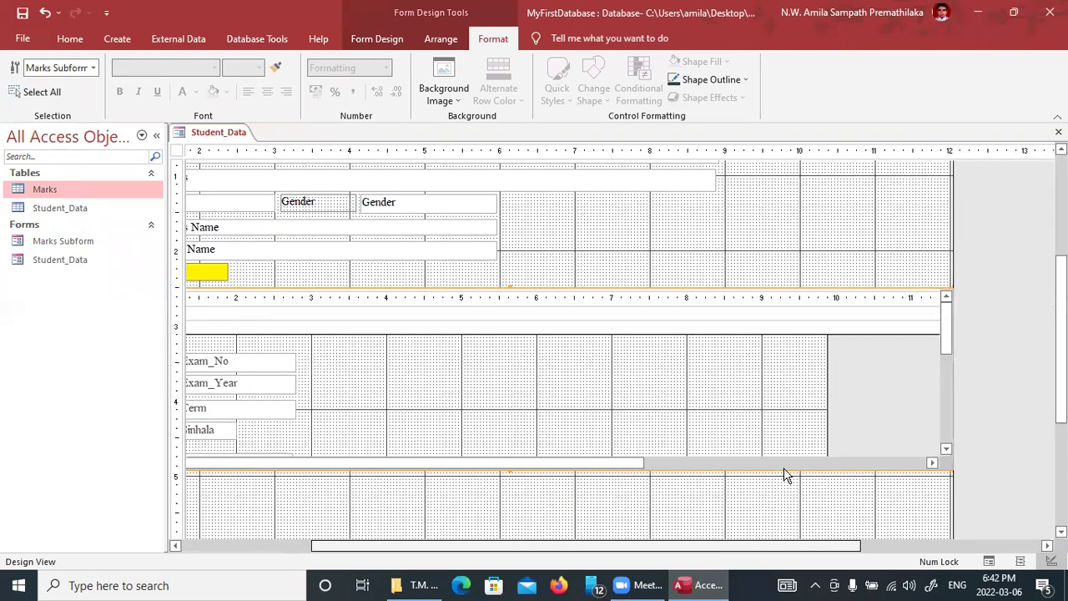
left_click_drag(827, 373, 934, 367)
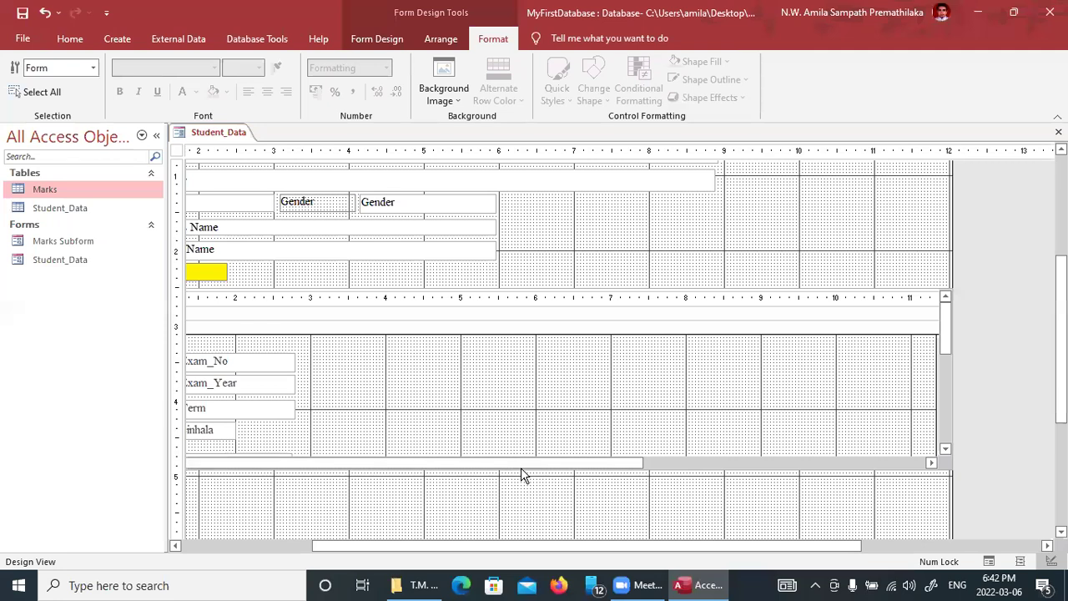
scroll(521, 467, "left", 3)
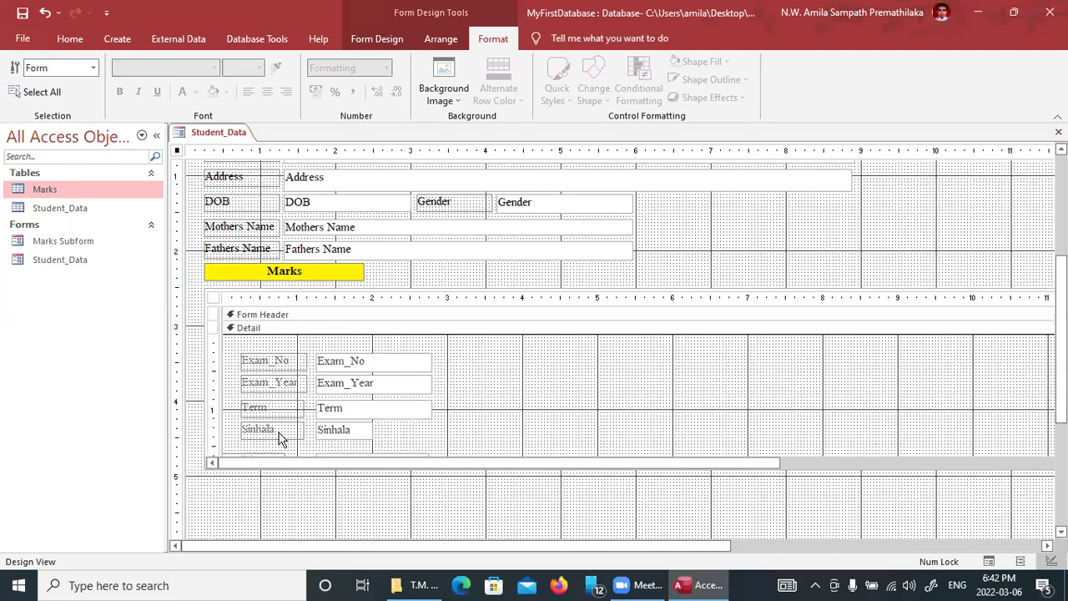
left_click(300, 360)
left_click(523, 328)
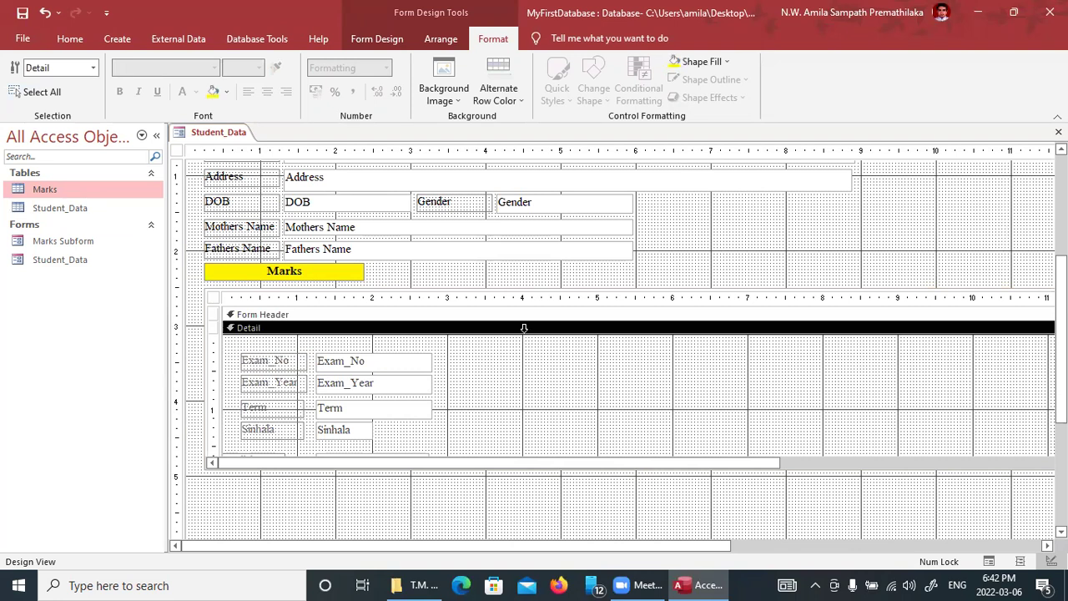
right_click(204, 135)
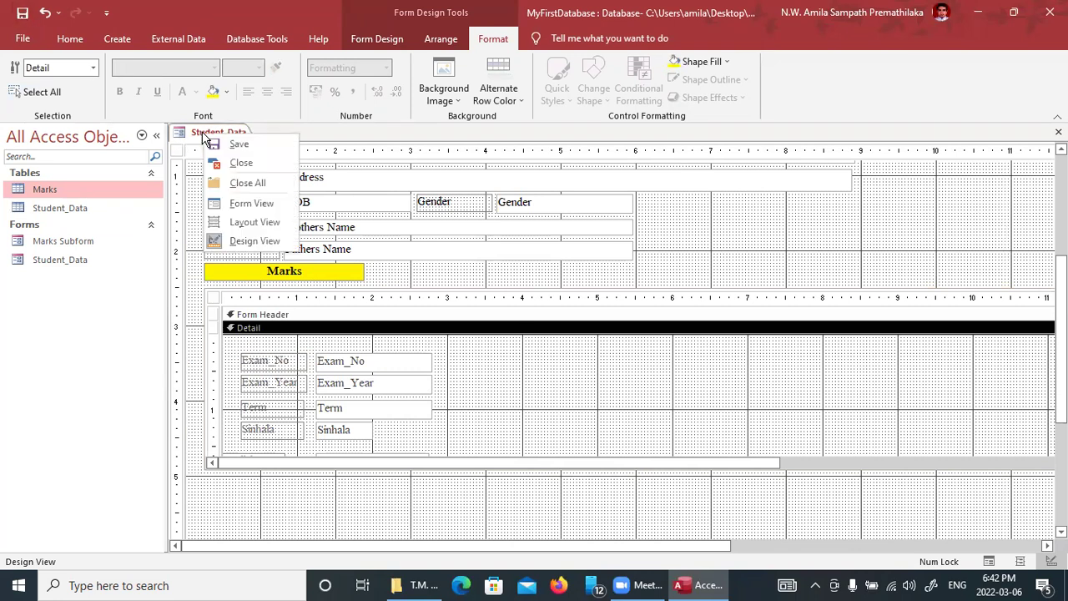
Switch Student_Data to Form View and check the Marks subform's new record row.
left_click(259, 203)
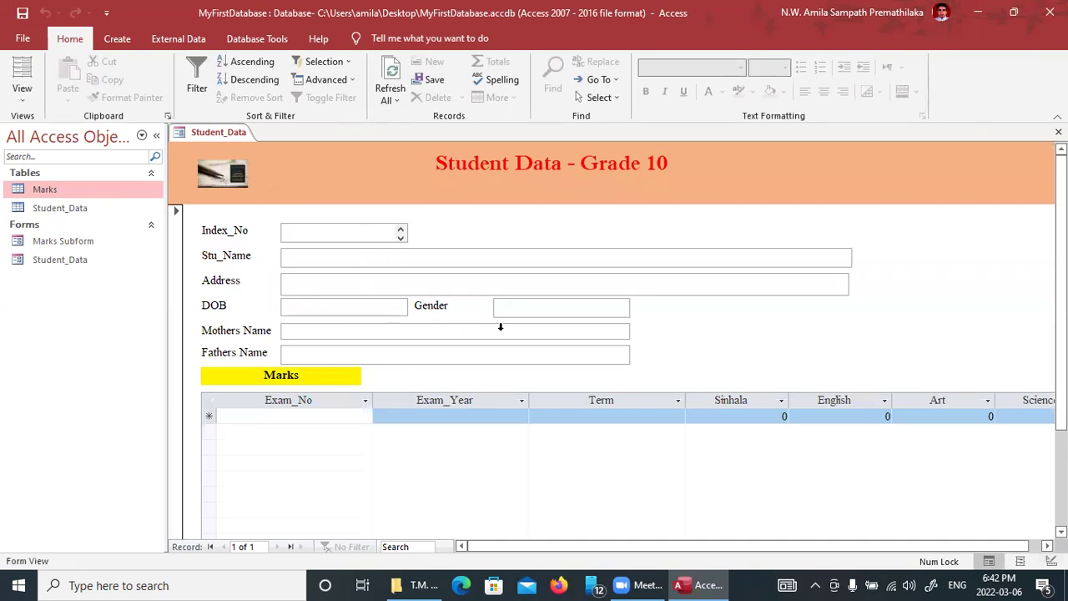
scroll(556, 472, "down", 2)
scroll(556, 474, "right", 5)
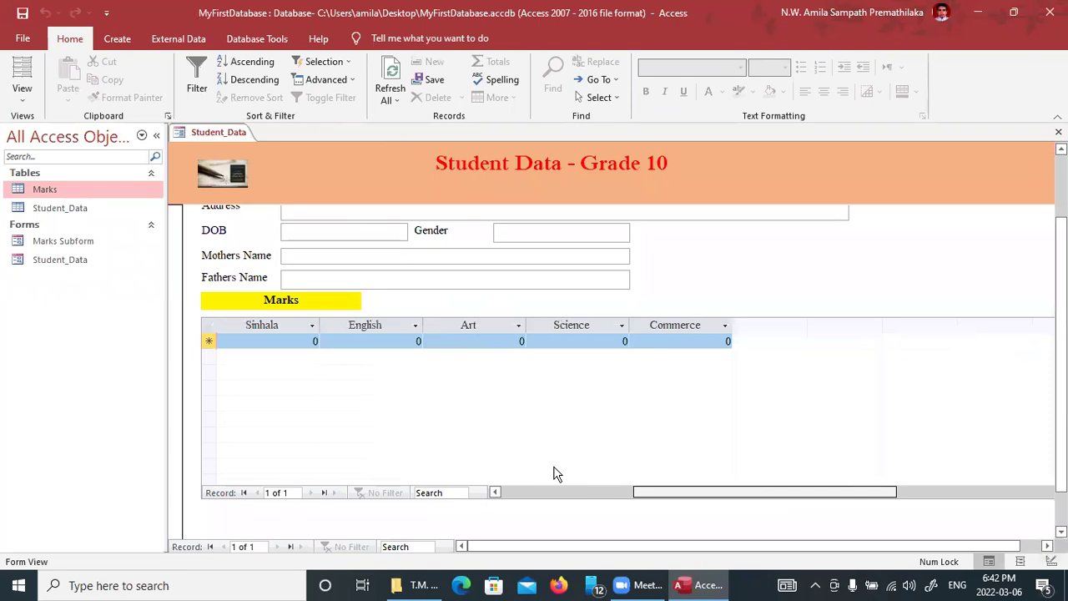
left_click(556, 474)
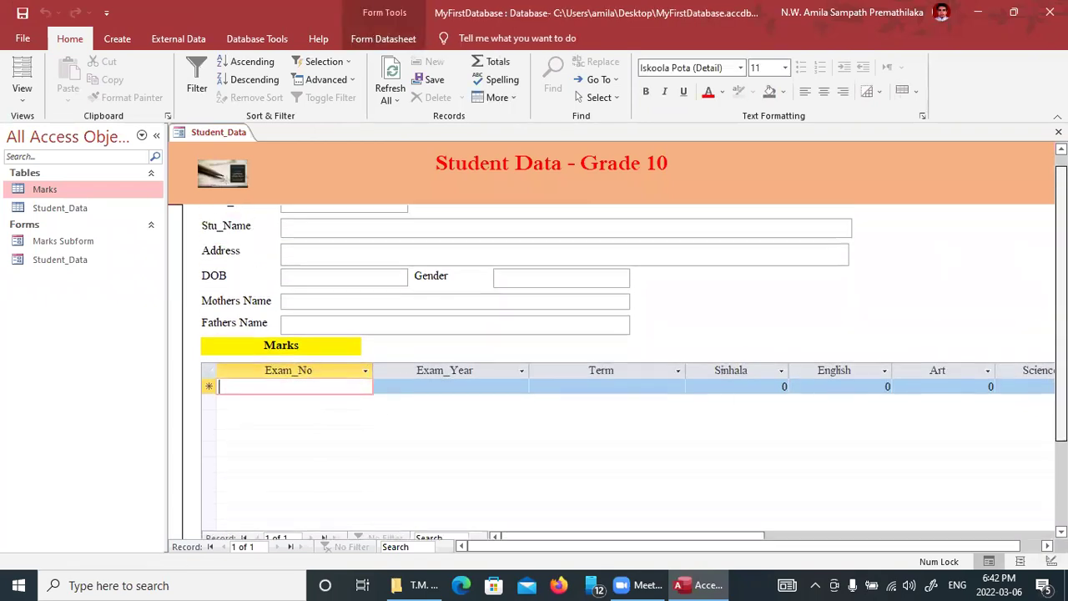
scroll(371, 329, "up", 2)
Enter Index_No S001, then the student's name and address, in the new record.
left_click(364, 230)
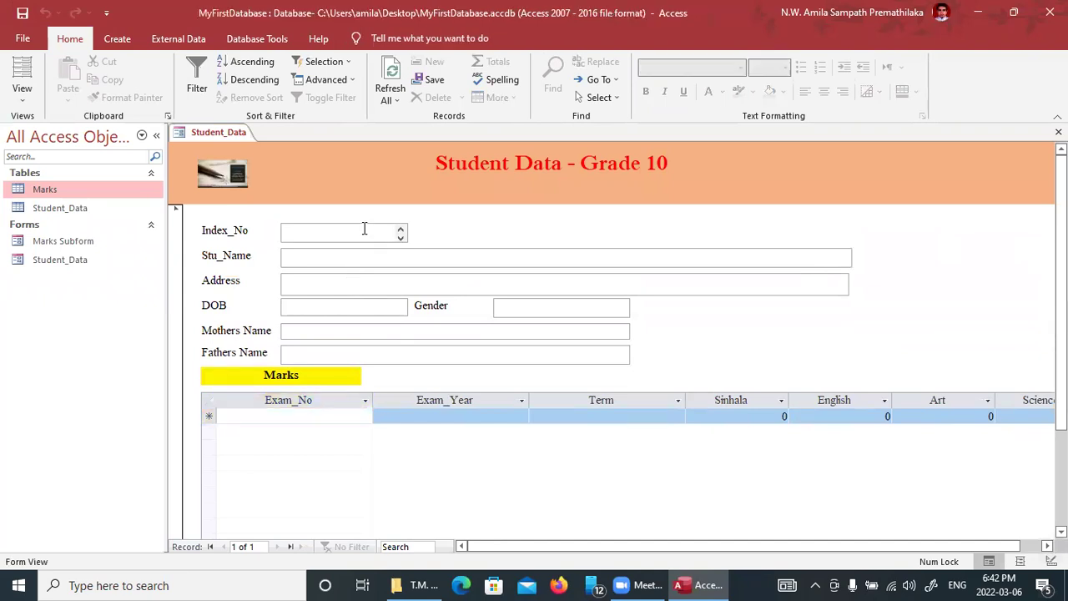
type("S001")
key("Tab")
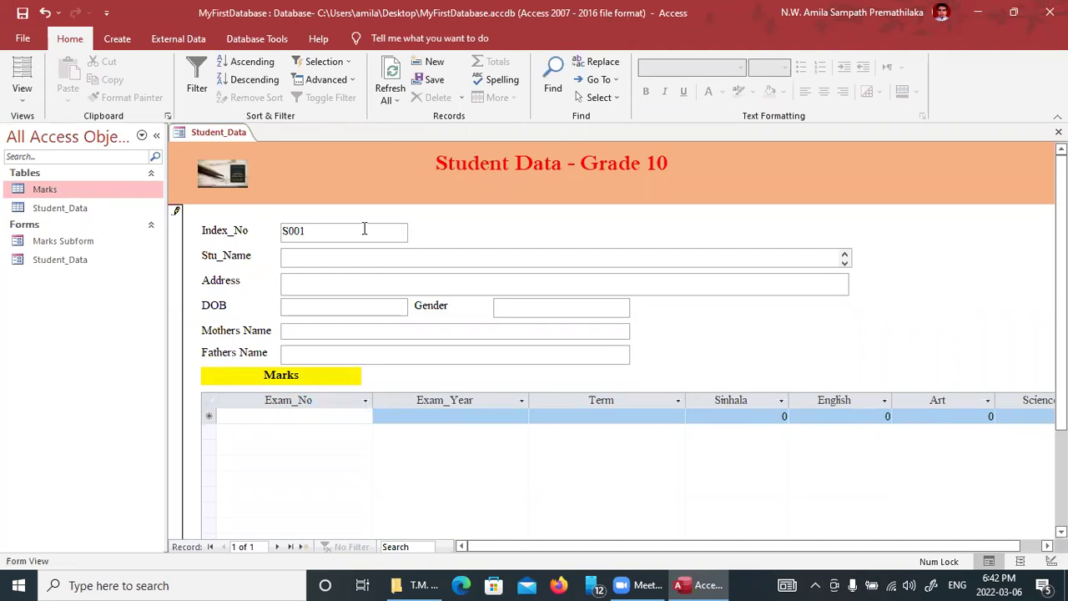
key("Tab")
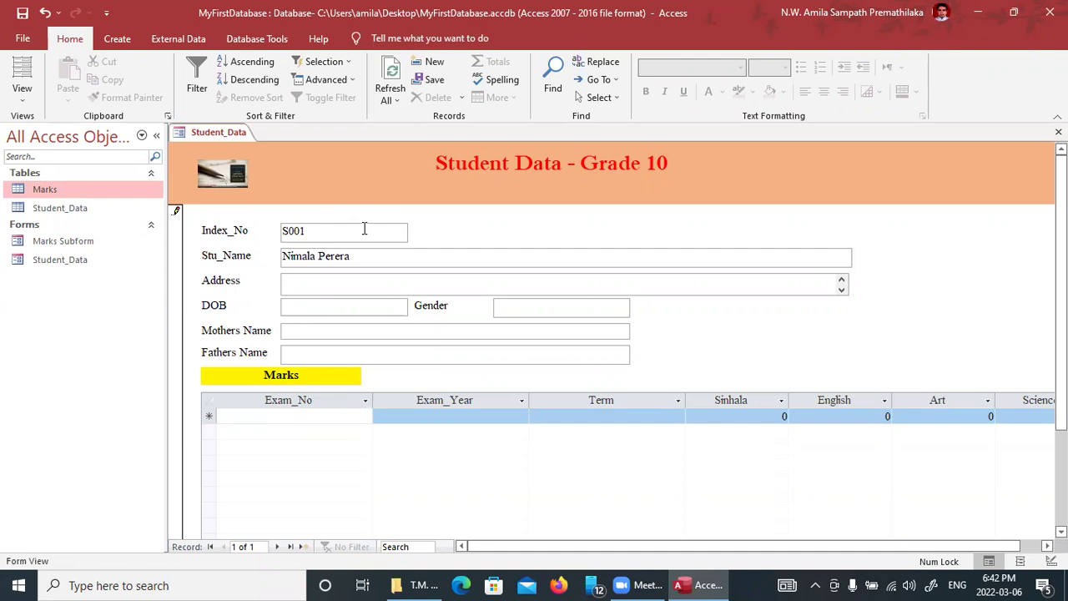
type("New T")
type("C")
type("omb")
type("2")
key("Tab")
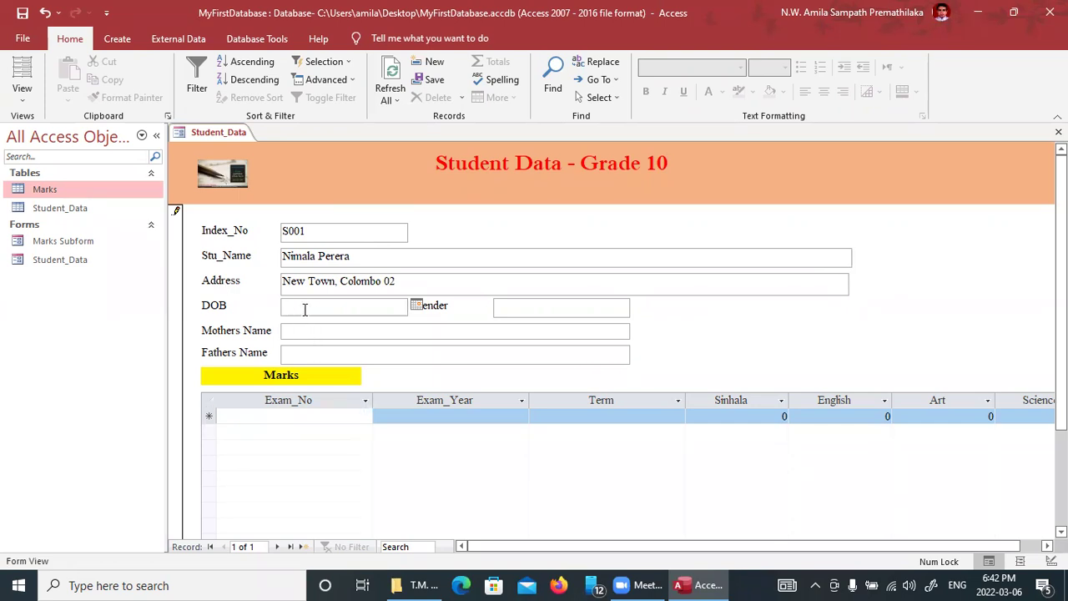
Set the date of birth to 18 December 1985 using the DOB calendar.
left_click(416, 307)
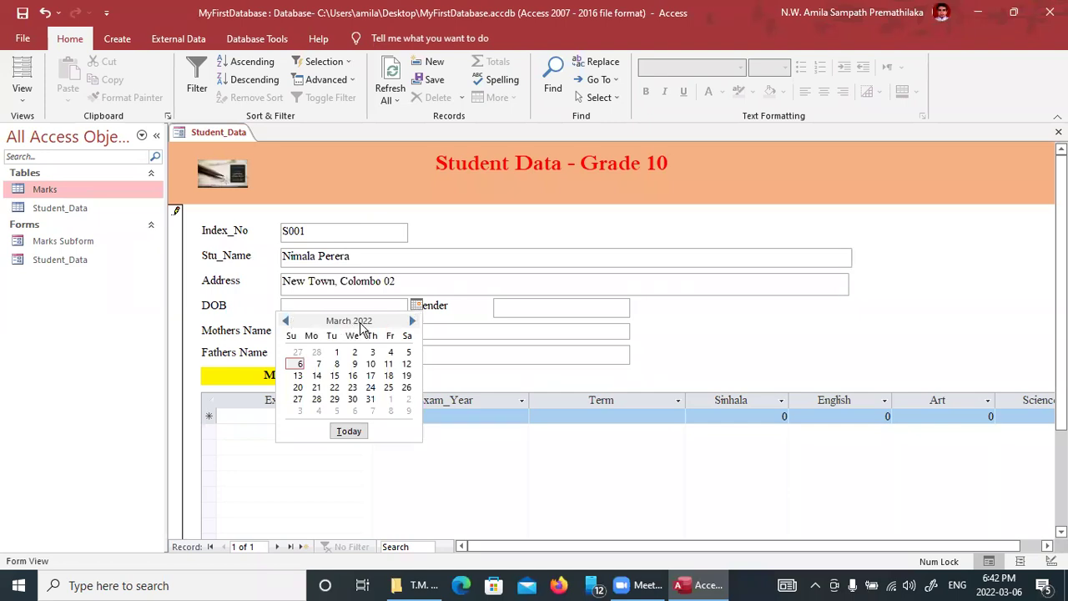
left_click(327, 307)
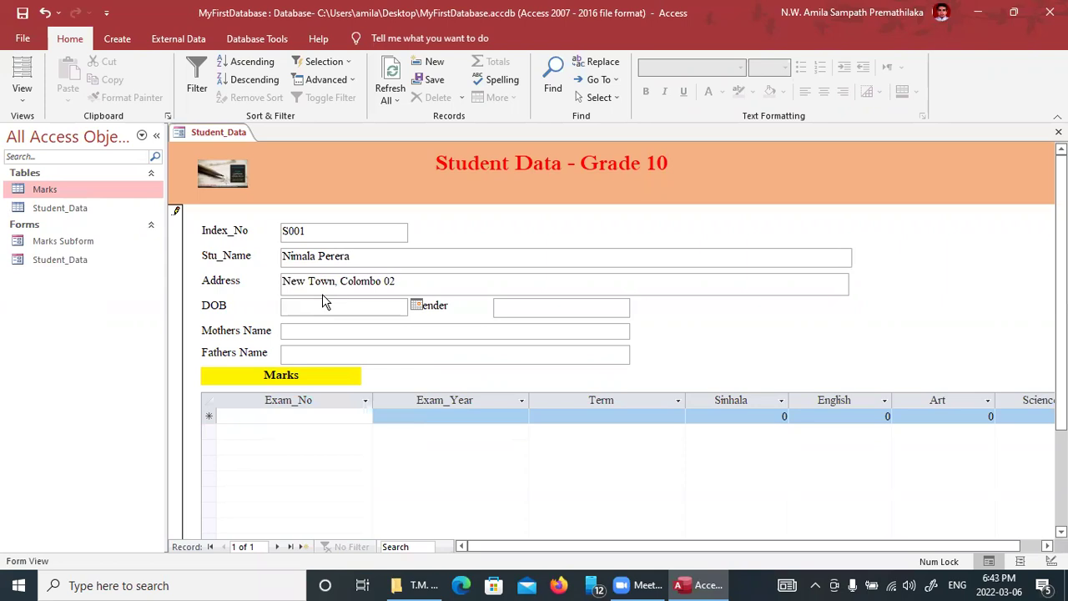
type("1985")
left_click(414, 307)
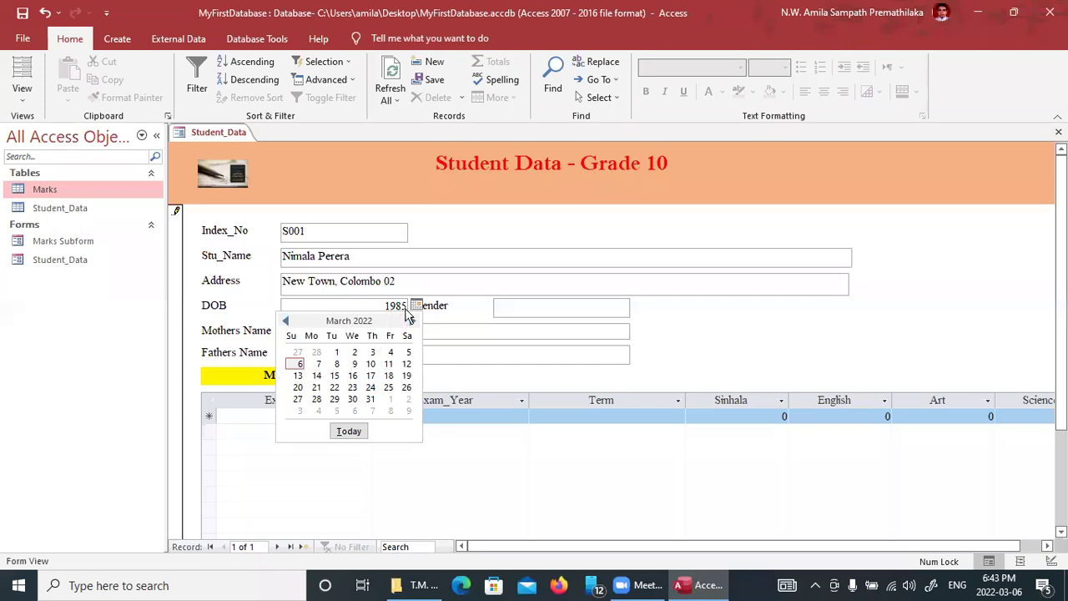
left_click(413, 306)
type("-12-25")
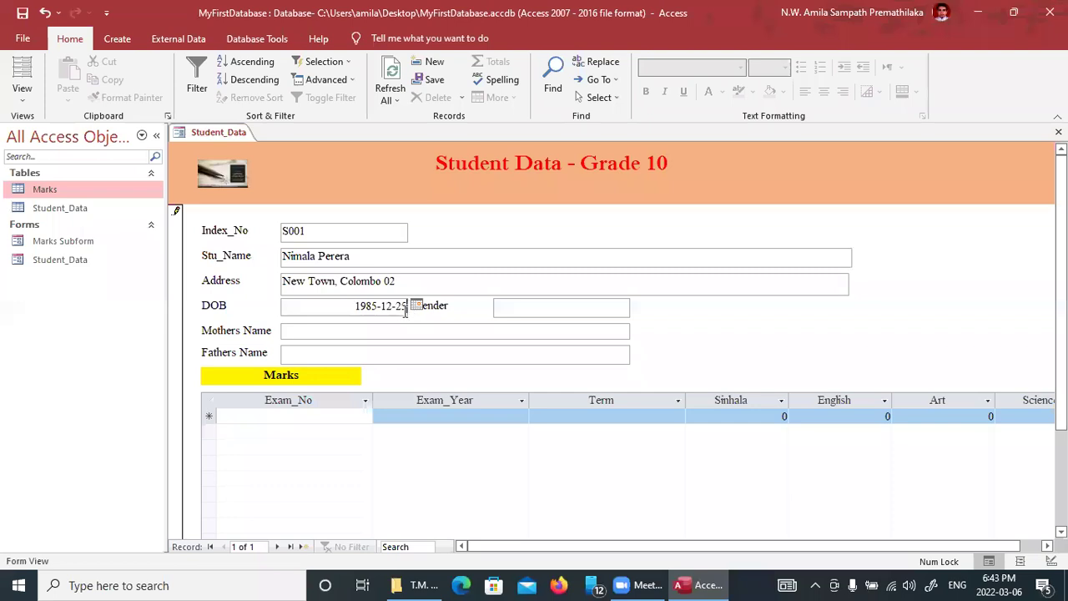
left_click(365, 331)
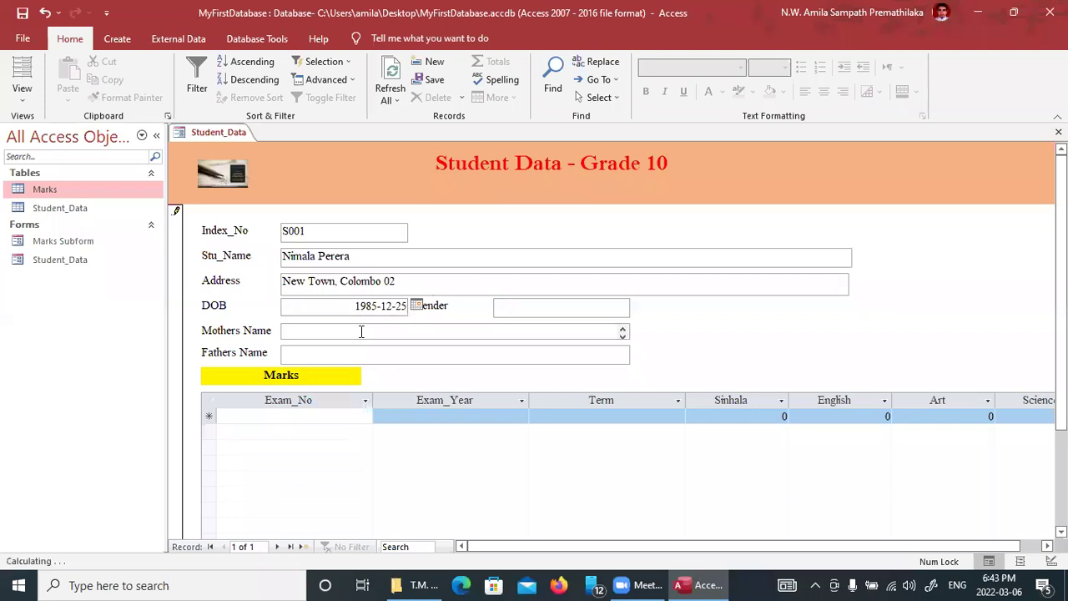
left_click(416, 306)
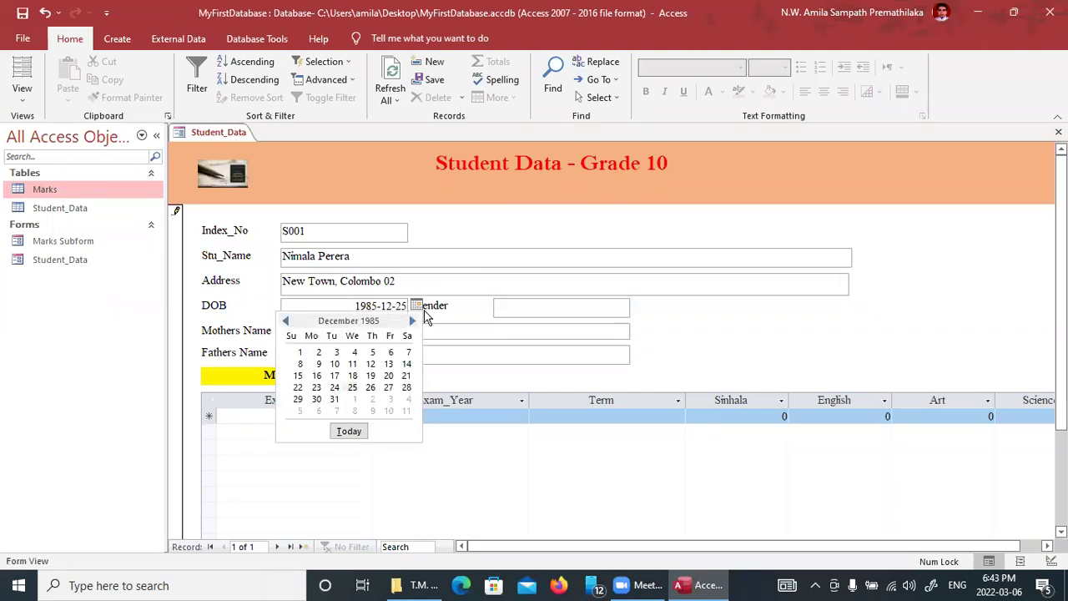
left_click(352, 376)
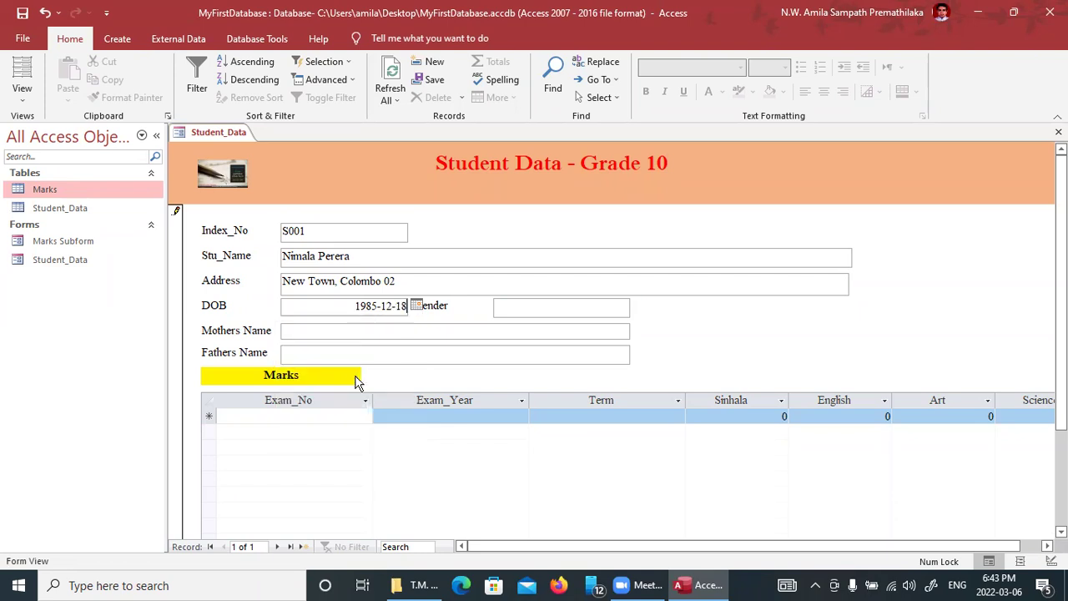
Enter Gender Male and the mother's and father's names, then save the record.
left_click(498, 305)
type("Male")
key("Tab")
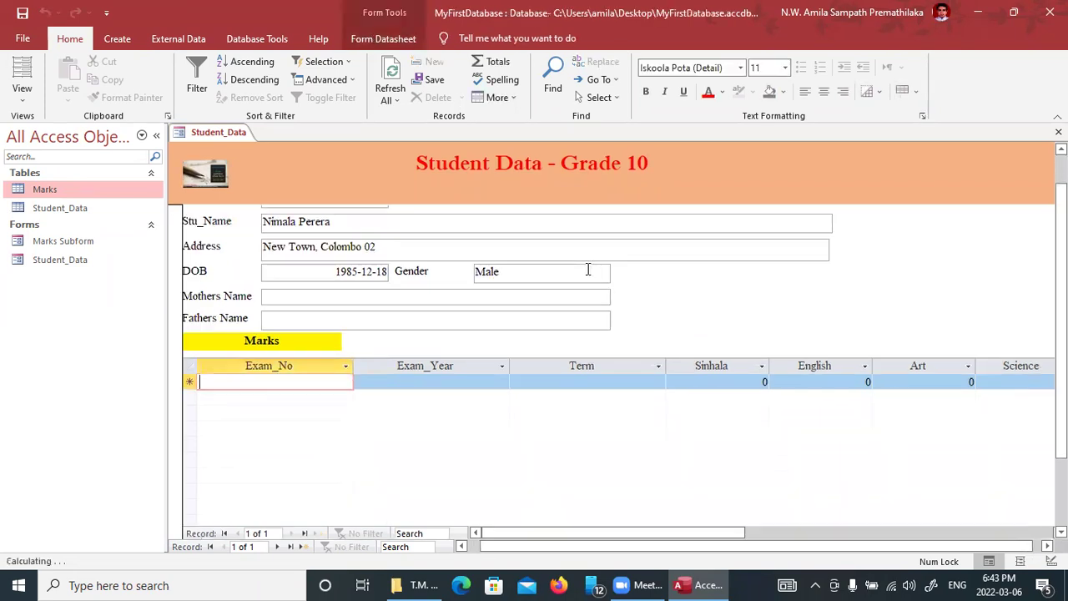
left_click(309, 303)
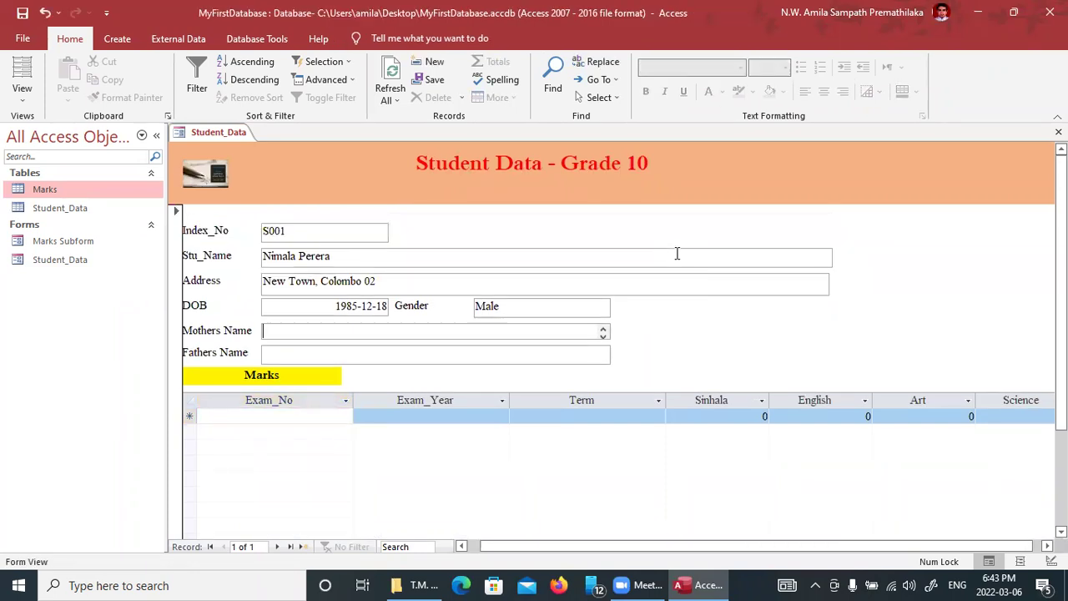
type("Siriyawathi")
left_click(377, 357)
type("Dayawansha")
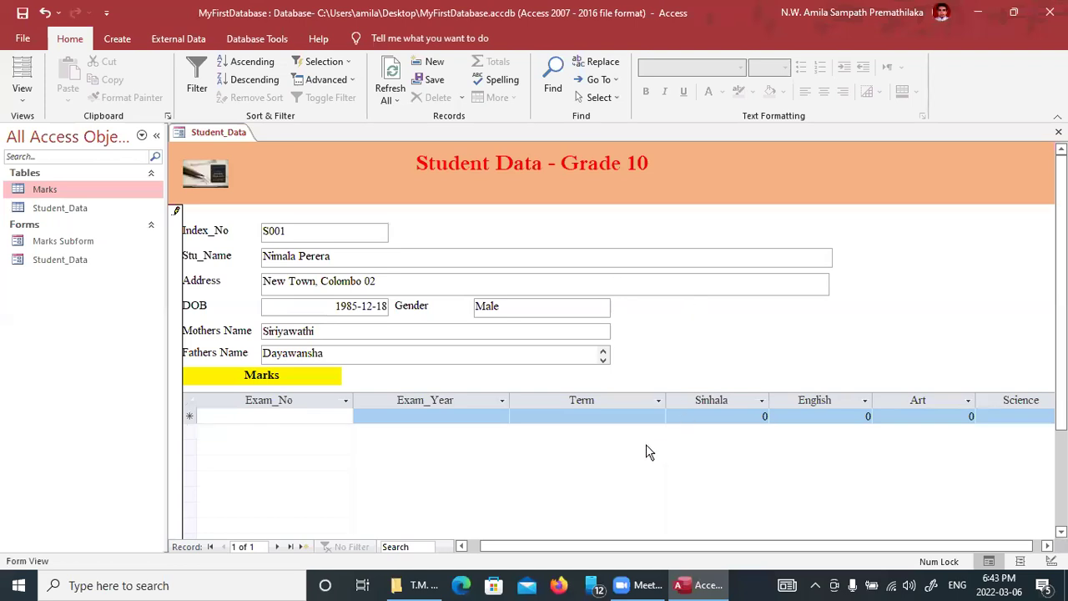
left_click(22, 12)
left_click(572, 304)
Switch the Student_Data form back to Design View.
right_click(209, 121)
left_click(203, 136)
right_click(204, 136)
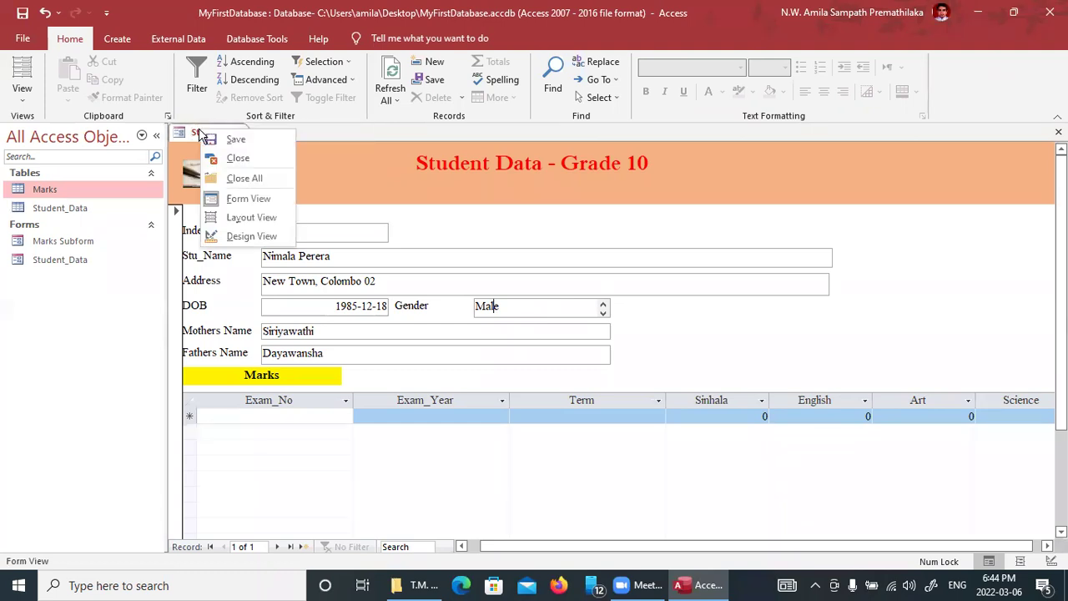
left_click(251, 236)
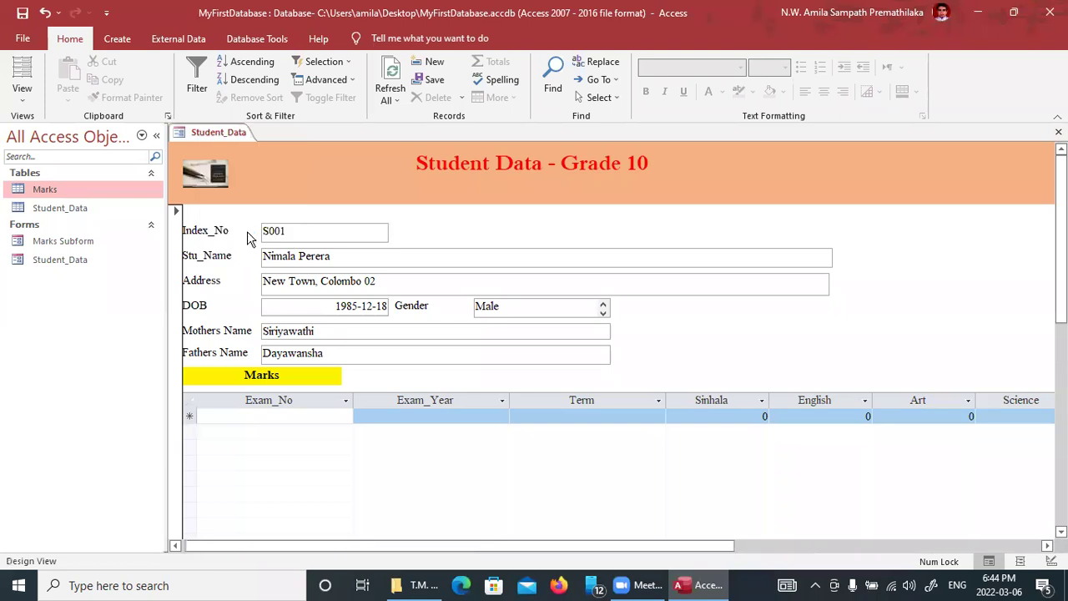
left_click(517, 354)
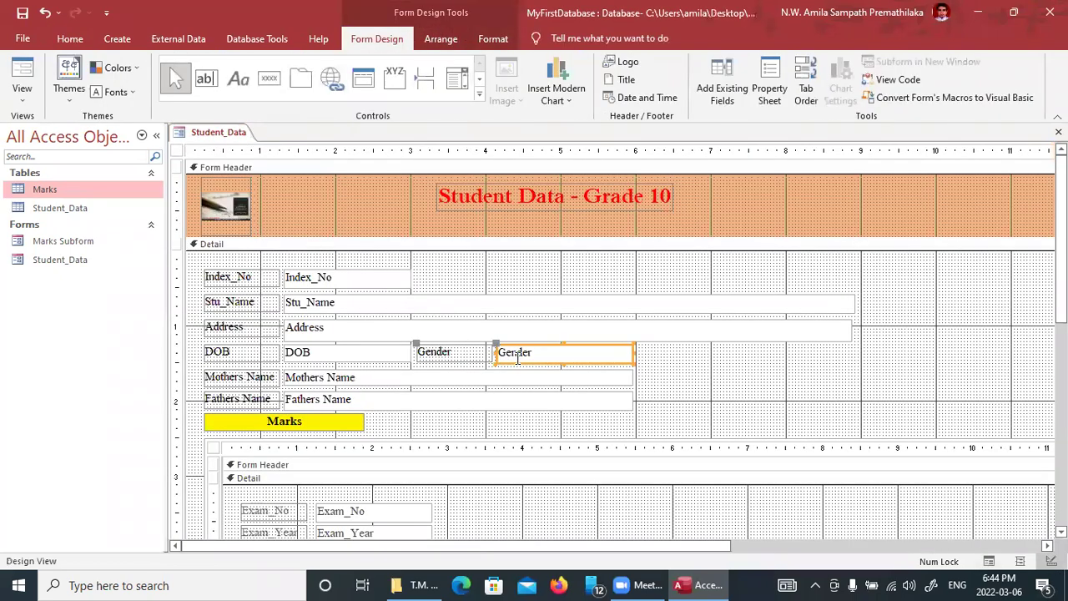
Convert the Gender text box into a combo box with Change To > Combo Box.
right_click(507, 364)
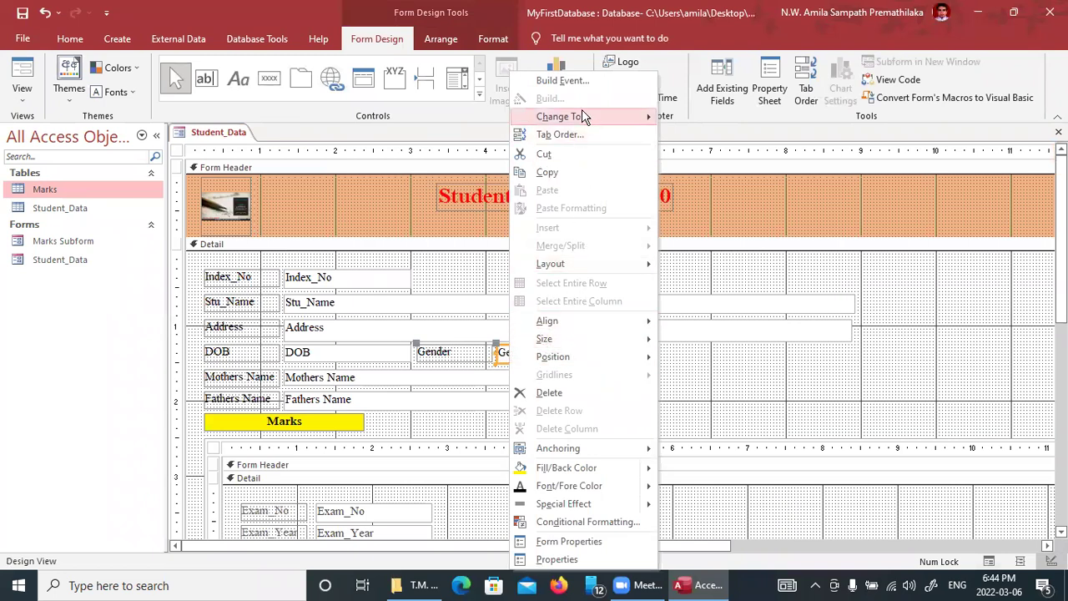
mouse_move(580, 117)
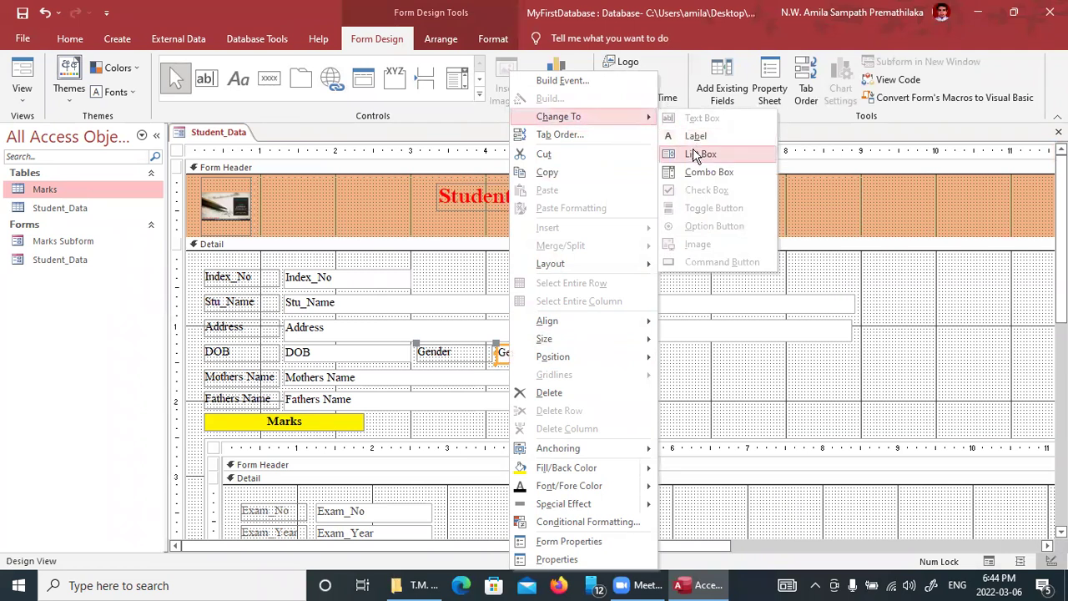
left_click(322, 351)
left_click(327, 331)
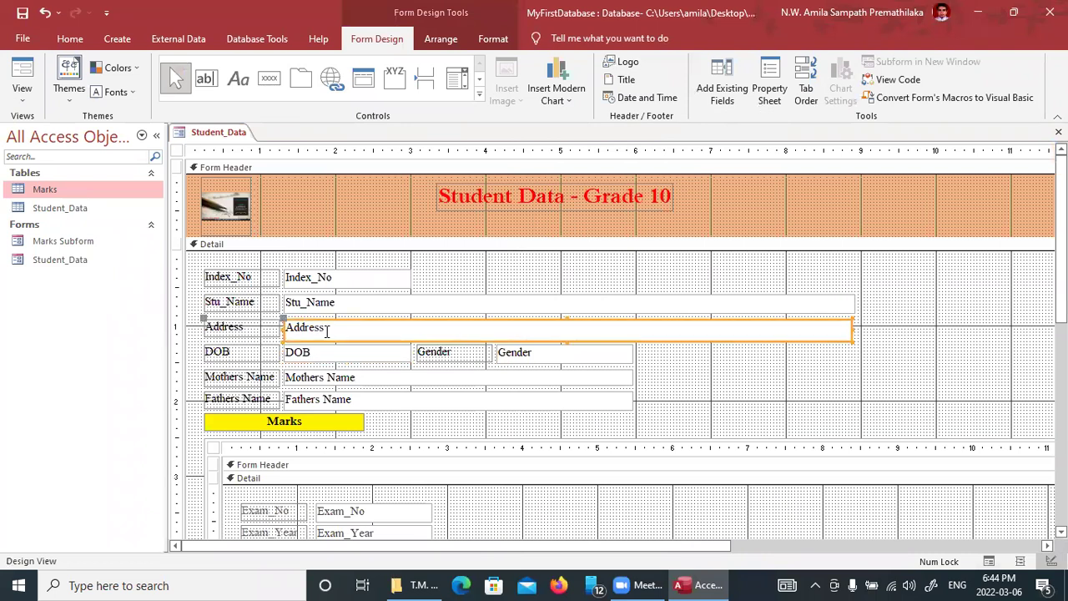
left_click(571, 354)
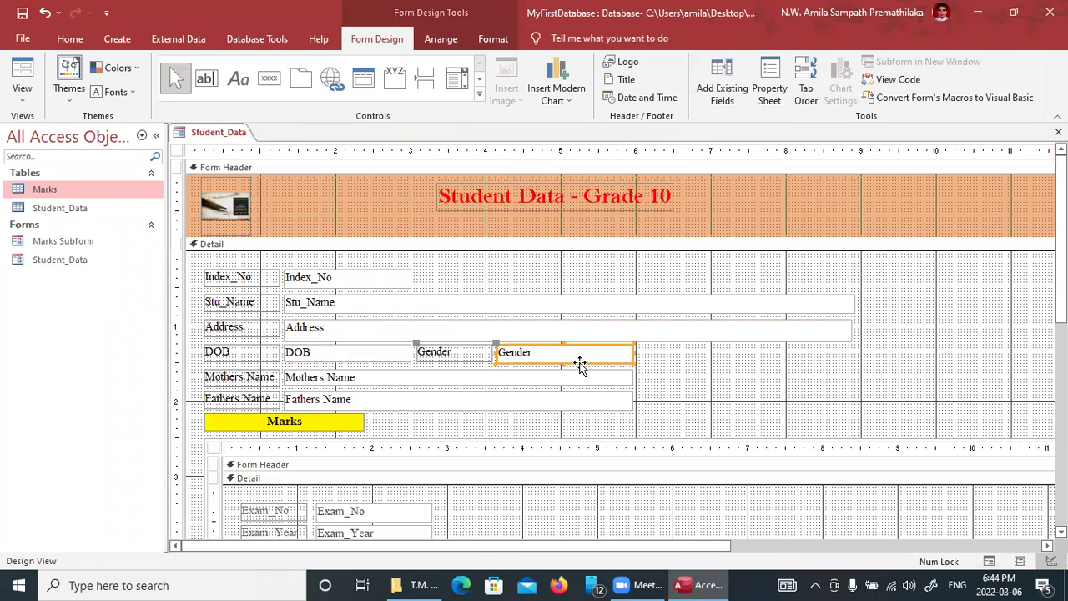
right_click(580, 365)
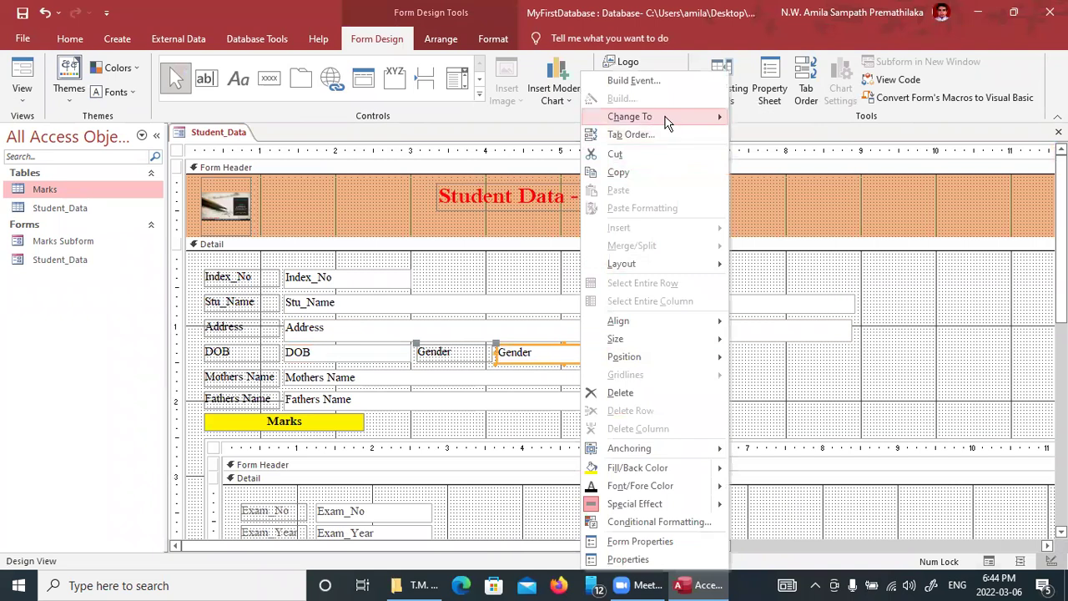
mouse_move(664, 118)
left_click(794, 171)
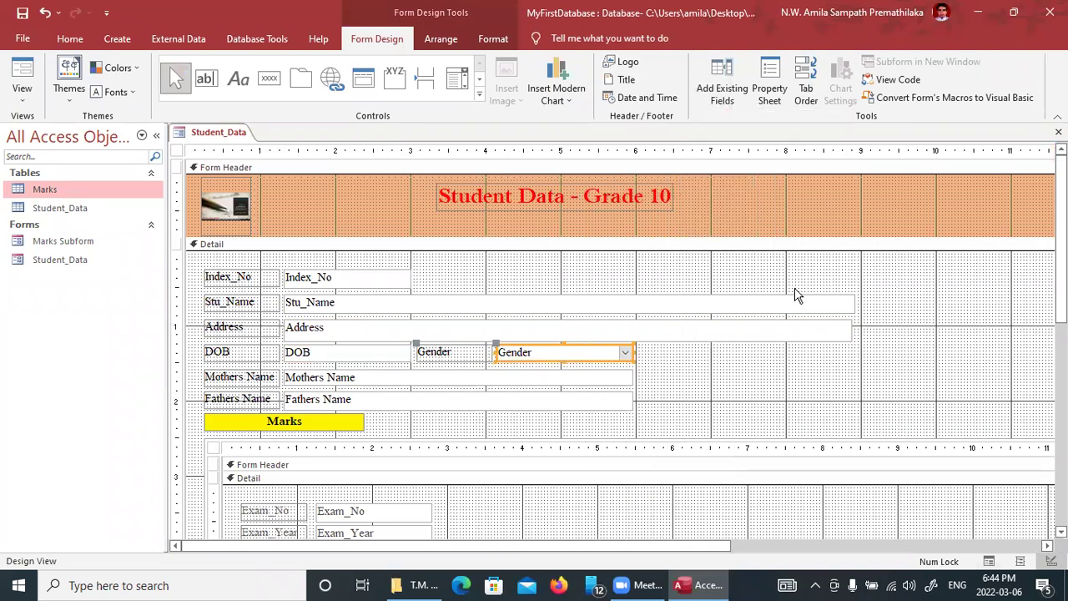
left_click(625, 354)
left_click(29, 66)
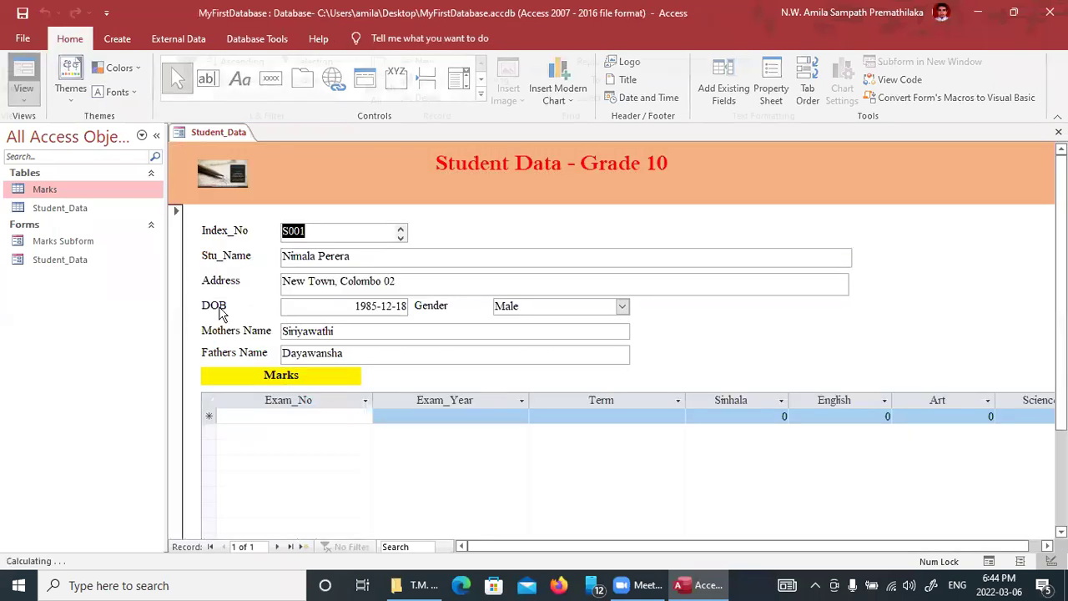
left_click(624, 307)
left_click(624, 306)
left_click(622, 307)
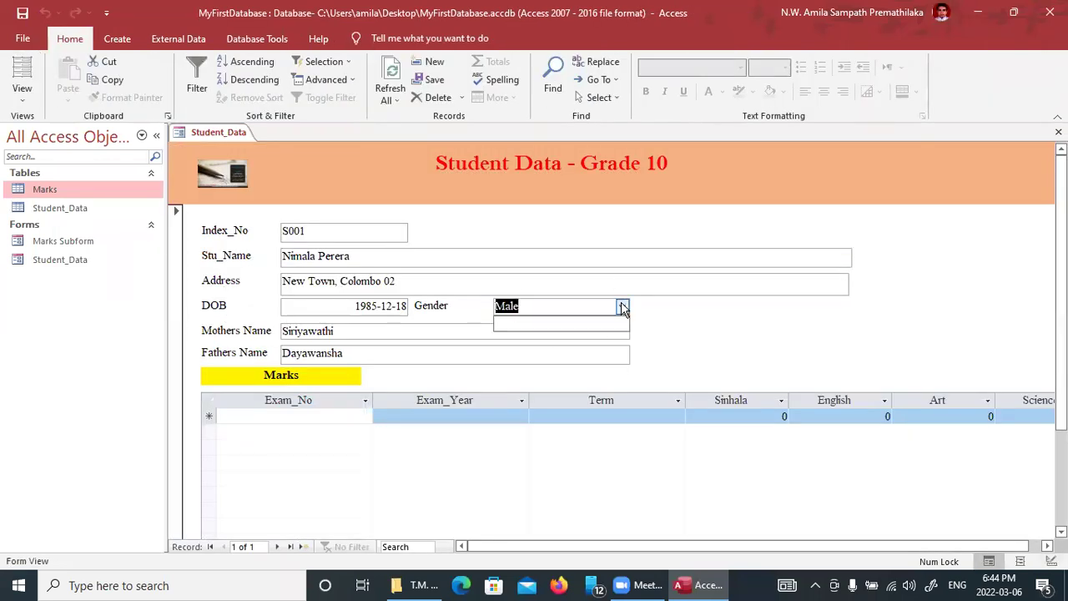
left_click(641, 309)
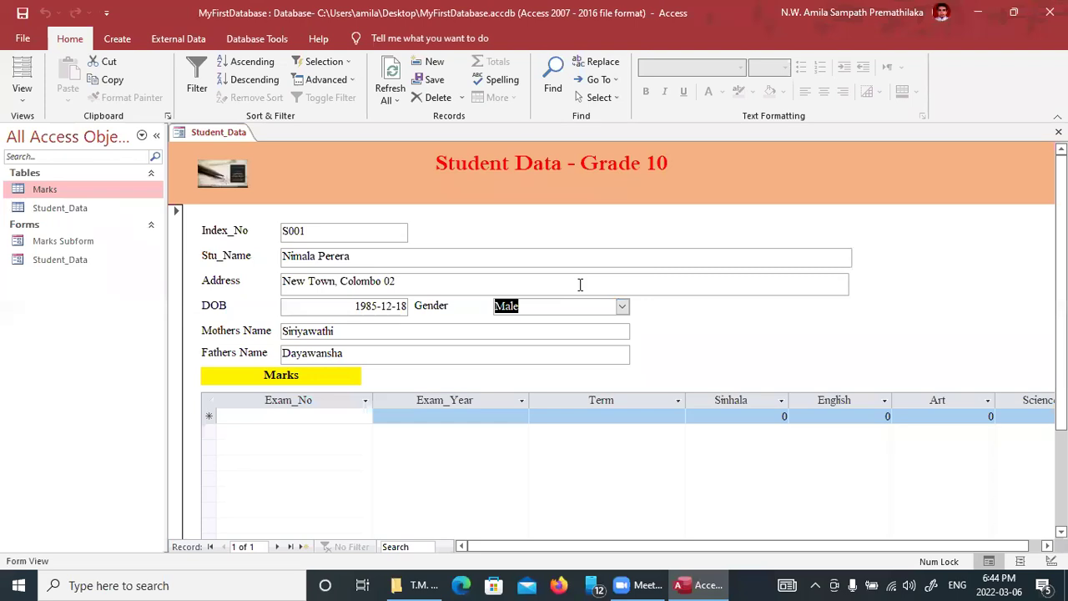
left_click(529, 305)
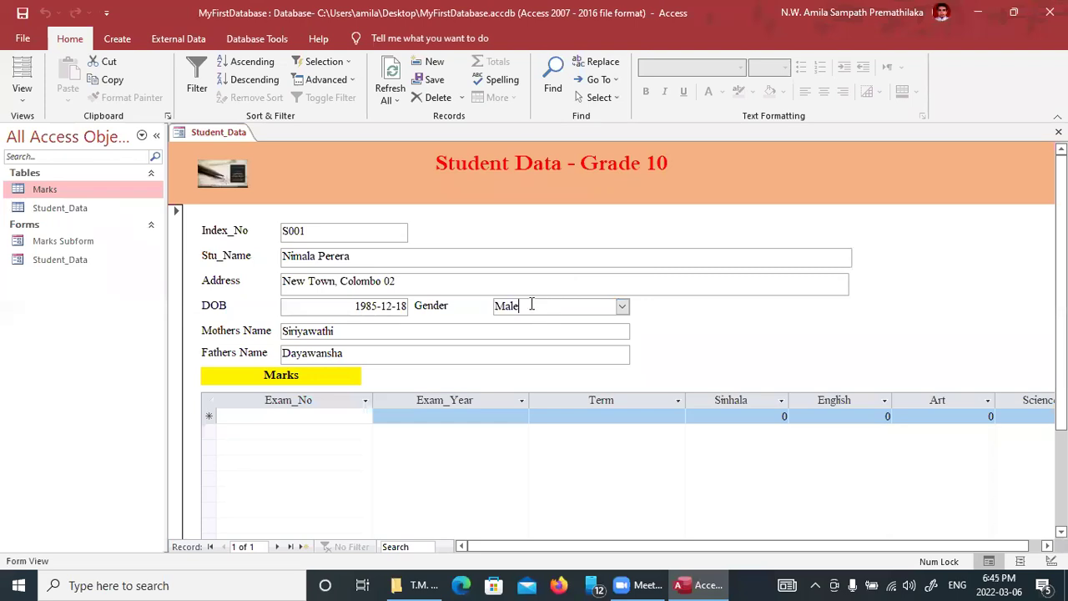
right_click(220, 136)
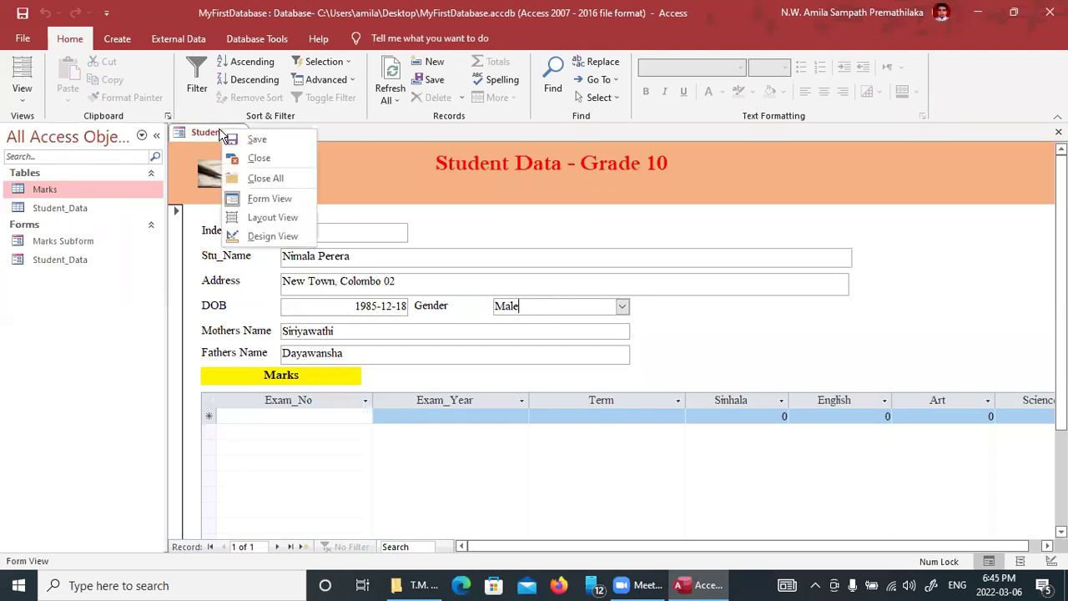
left_click(282, 239)
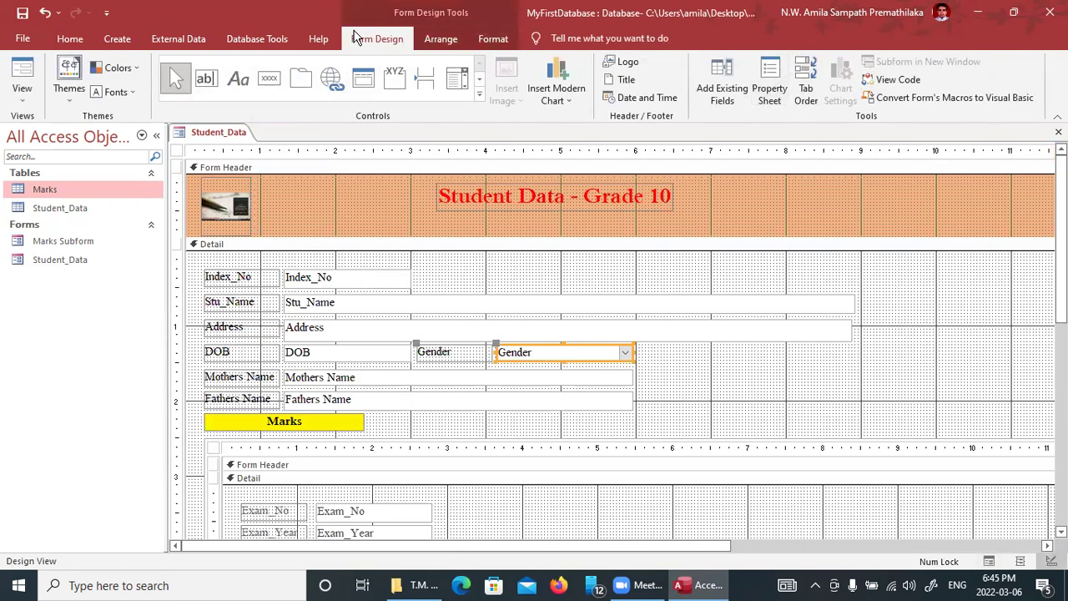
Show the Gender combo box's Data properties in the Property Sheet, with Row Source empty.
left_click(771, 92)
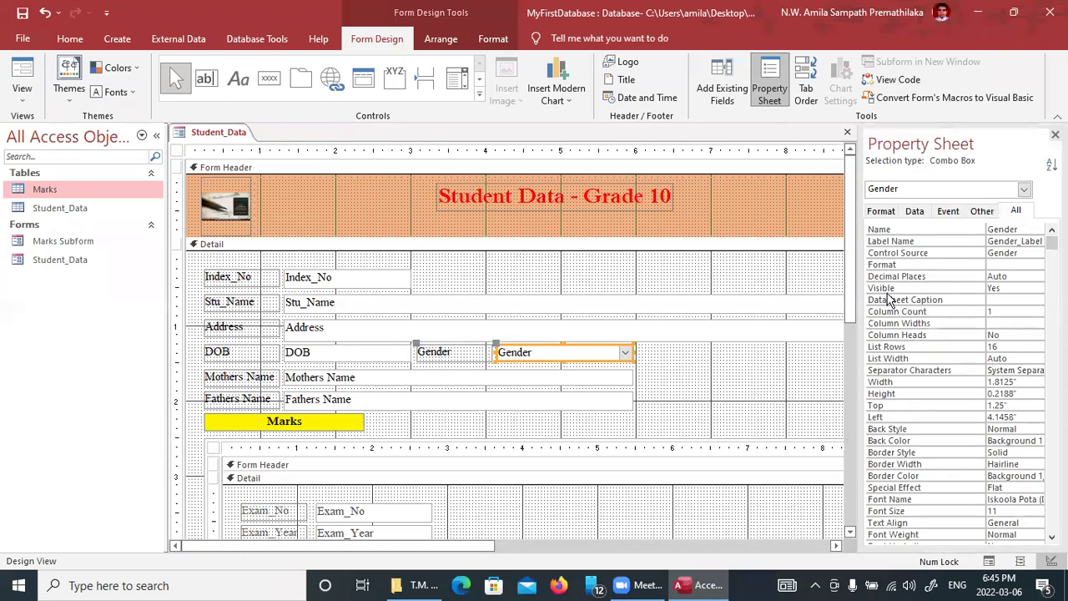
left_click(914, 214)
left_click(886, 215)
left_click(915, 213)
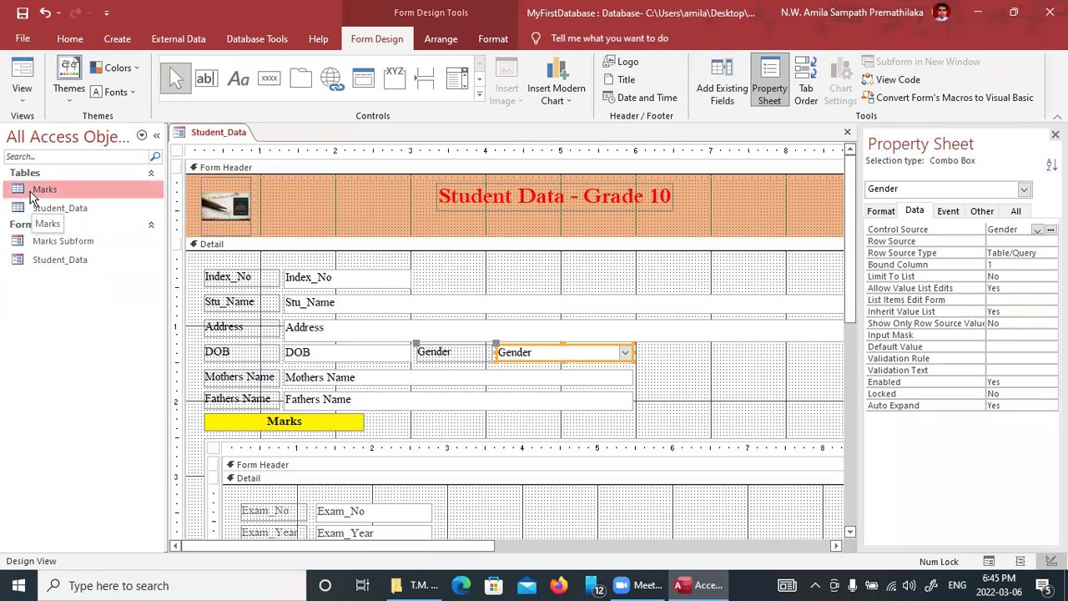
left_click(118, 40)
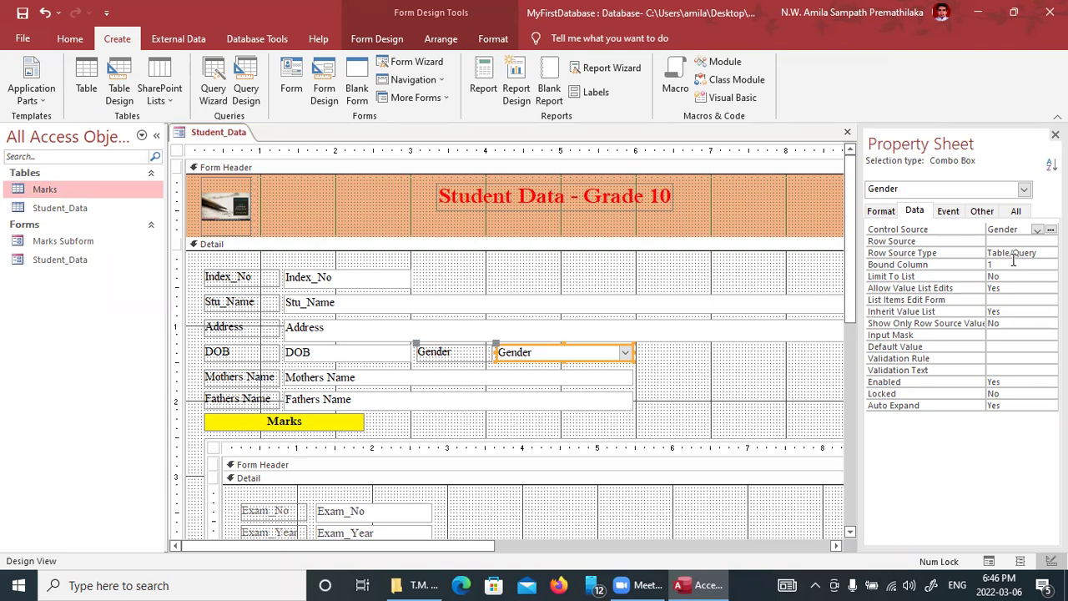
Start a new table design with an AutoNumber ID field.
left_click(120, 87)
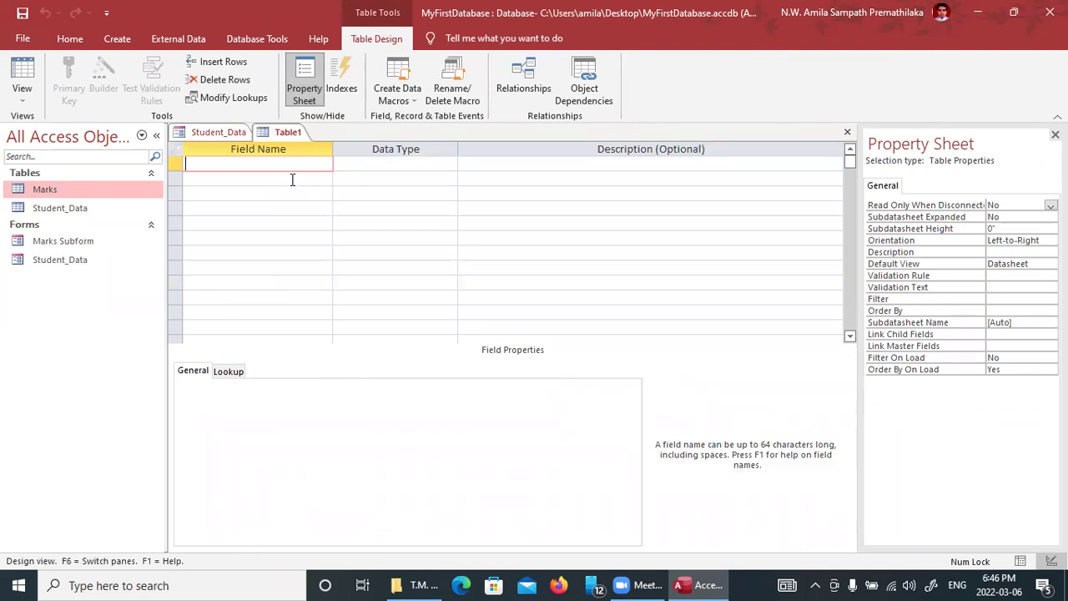
type("ID")
key("Tab")
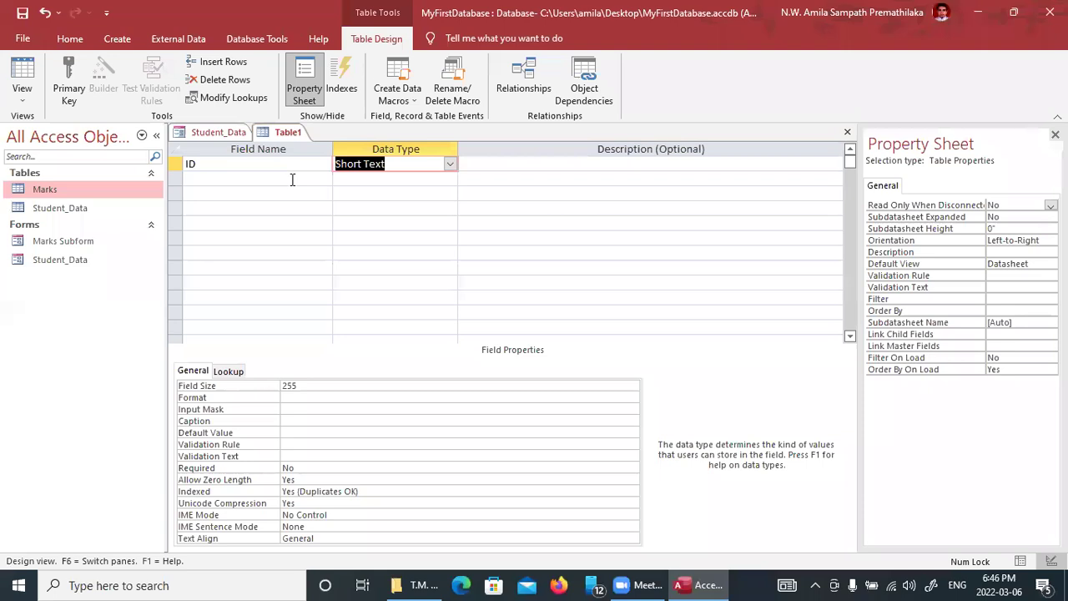
type("a")
key("super")
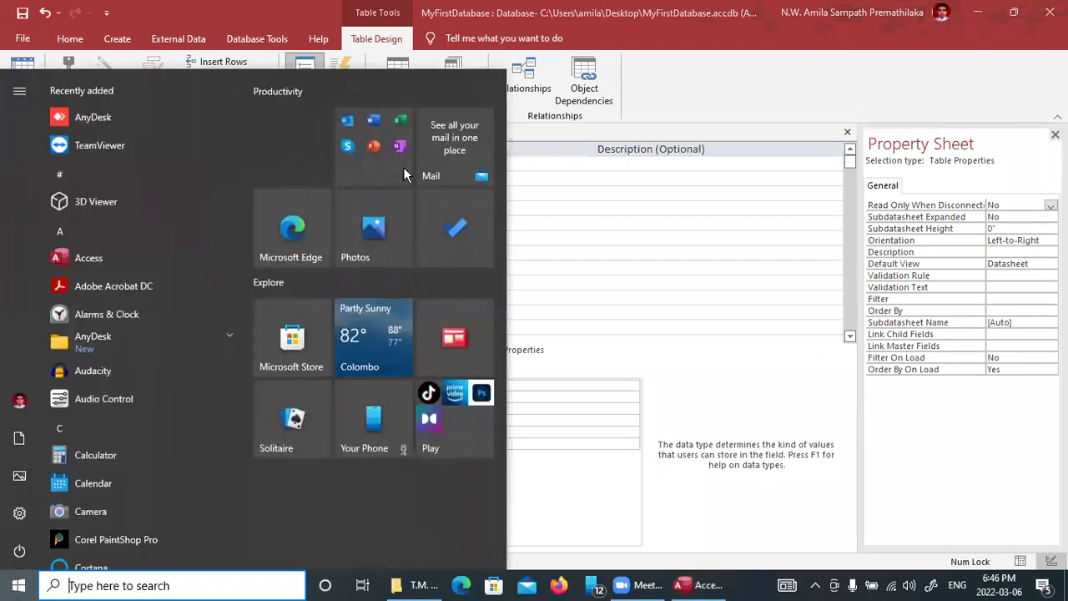
left_click(269, 176)
left_click(265, 178)
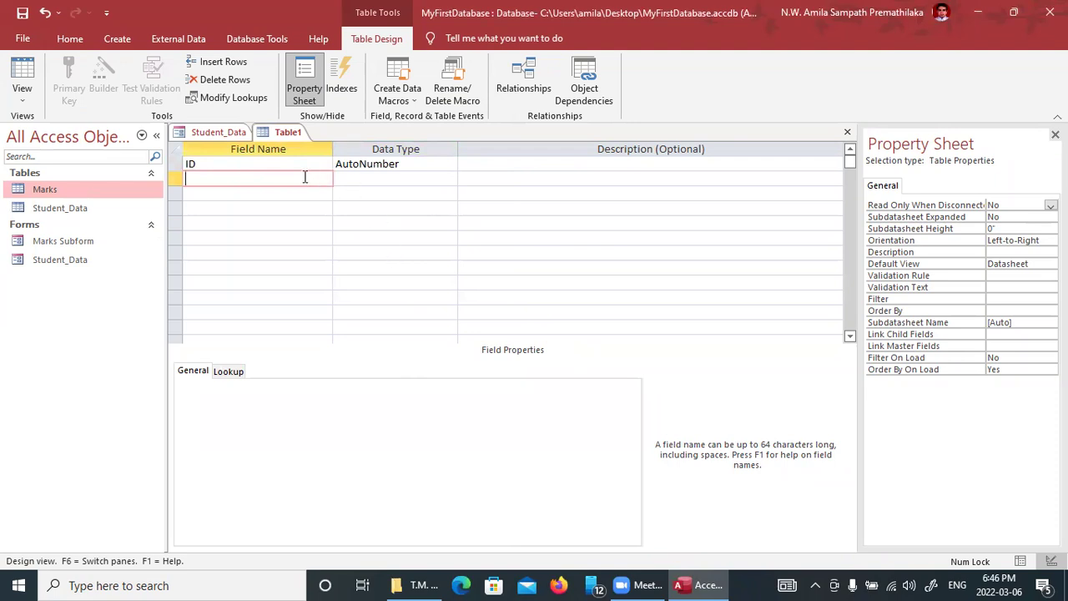
Add a Short Text Gender field, make ID the primary key, and save the table as Gender.
type("Gender")
key("Tab")
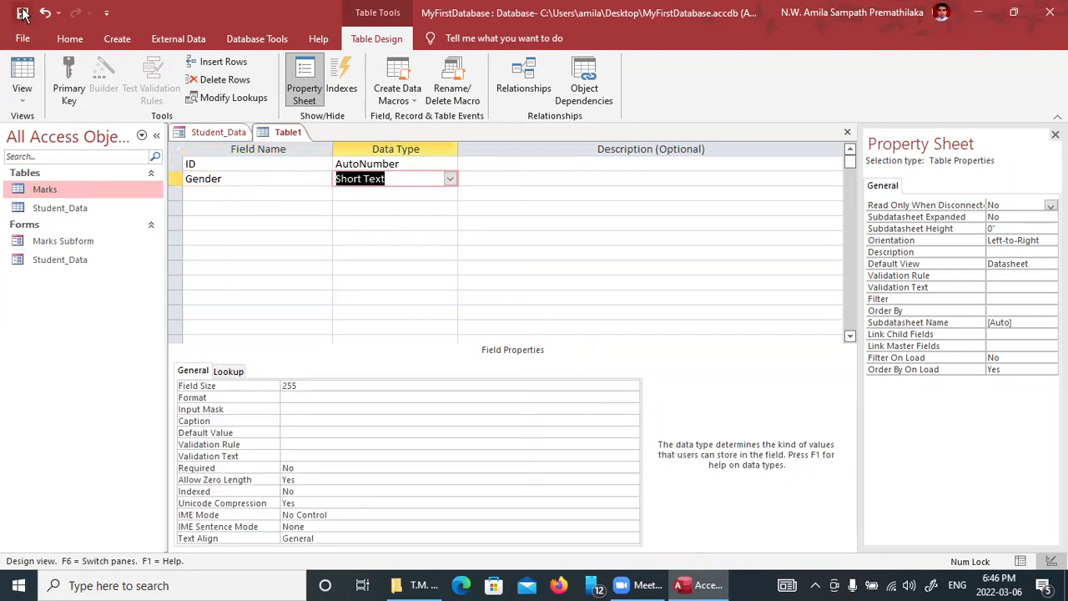
left_click(174, 163)
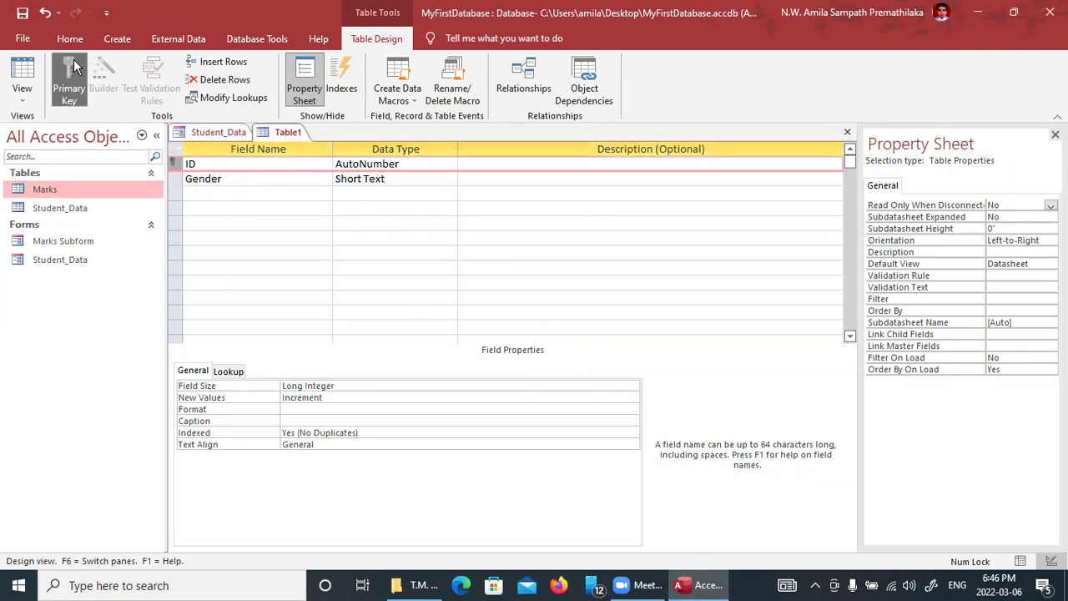
left_click(22, 12)
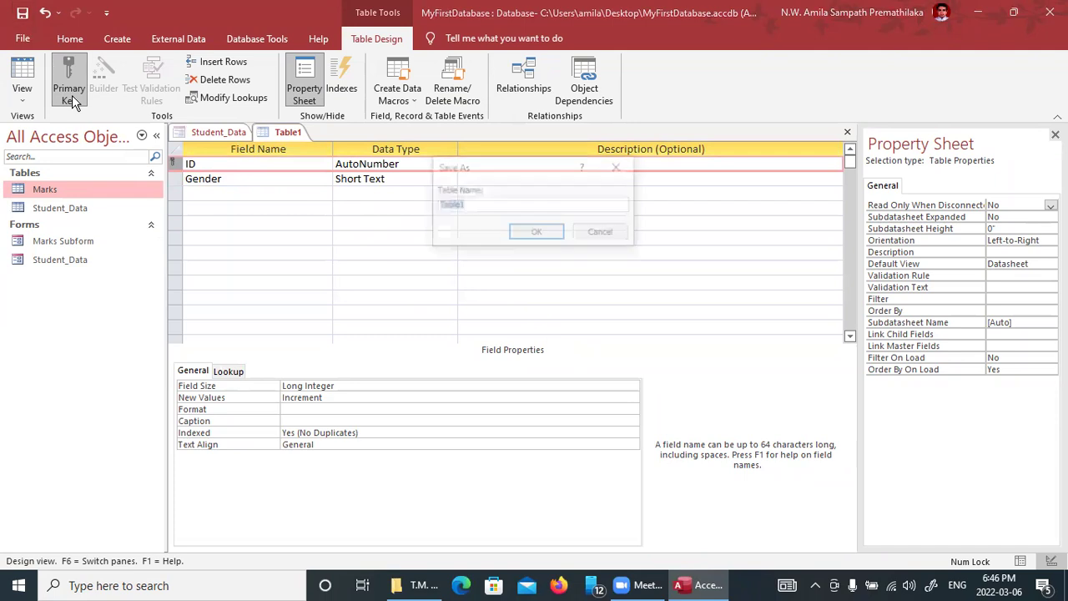
type("Gender")
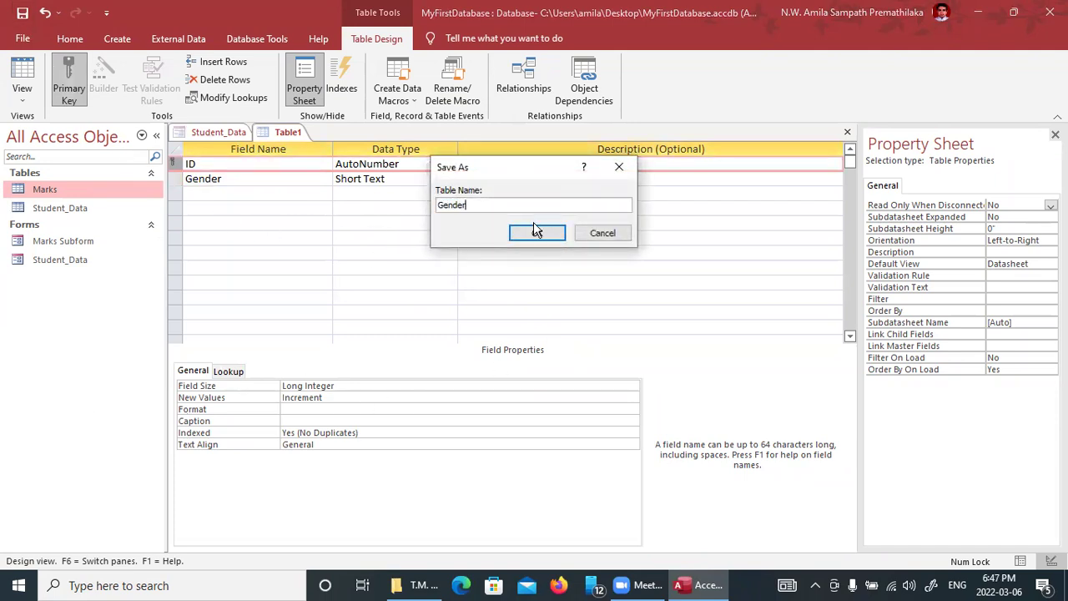
left_click(535, 232)
right_click(290, 133)
Fill the Gender table with two records, Male and Female, then close it.
left_click(304, 159)
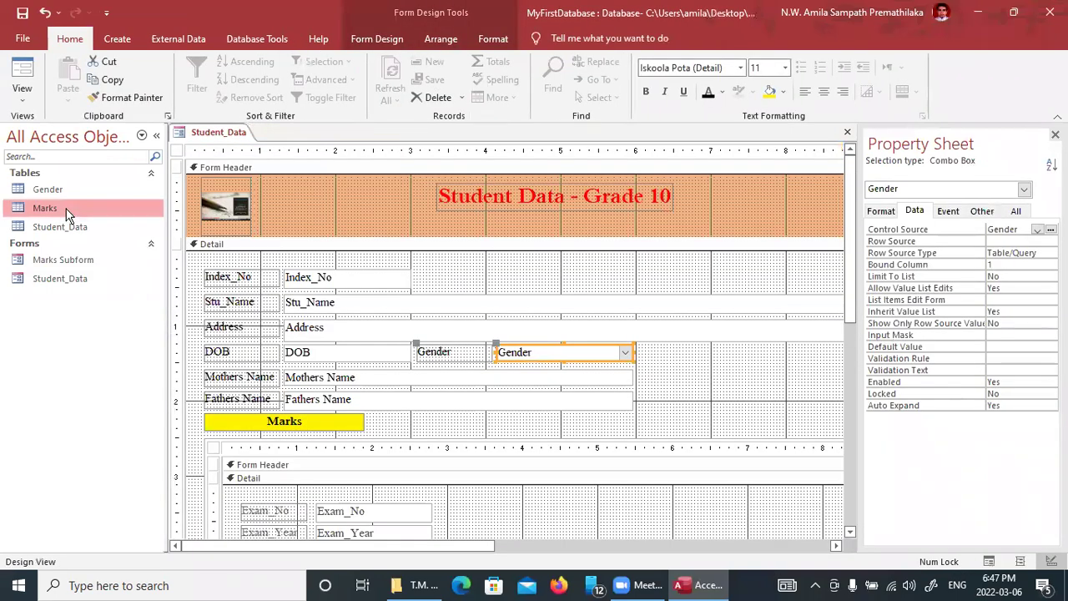
left_click(65, 194)
double_click(64, 194)
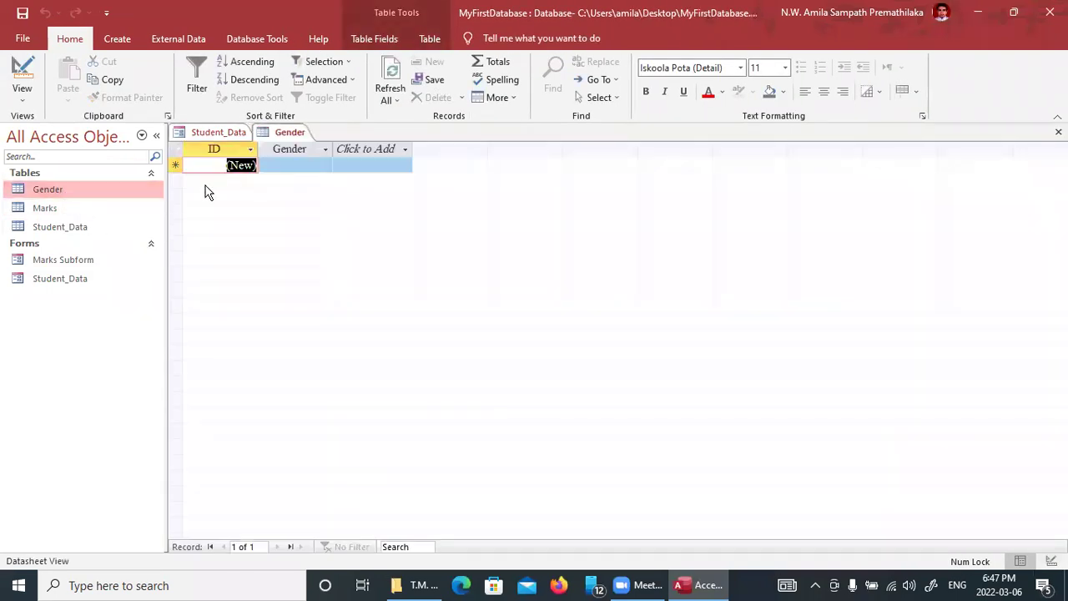
left_click(300, 164)
type("Male")
key("Return")
type("Fe")
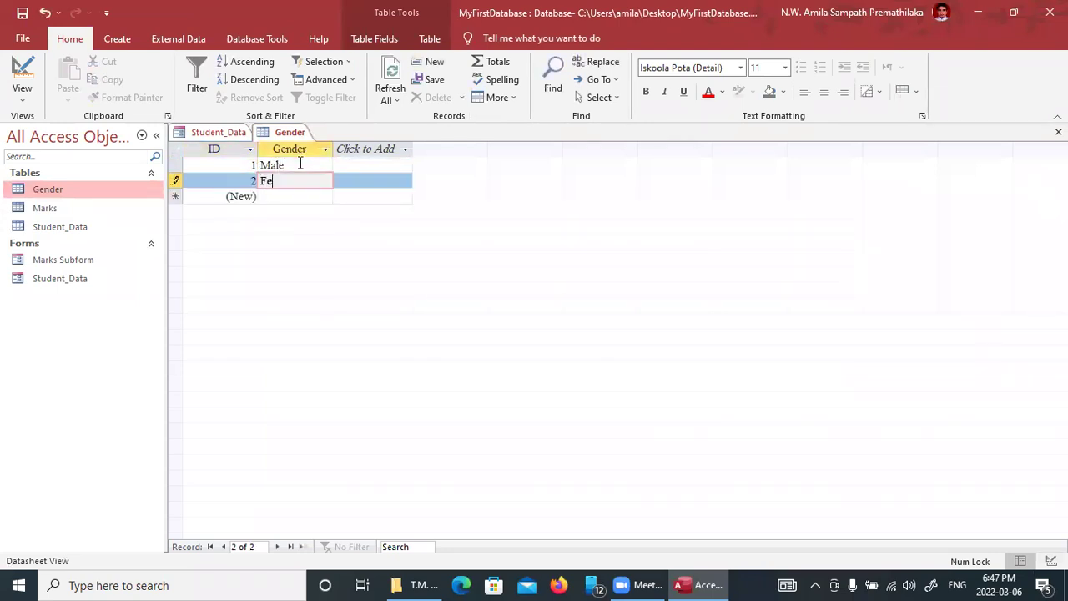
type("male")
left_click(23, 13)
right_click(270, 131)
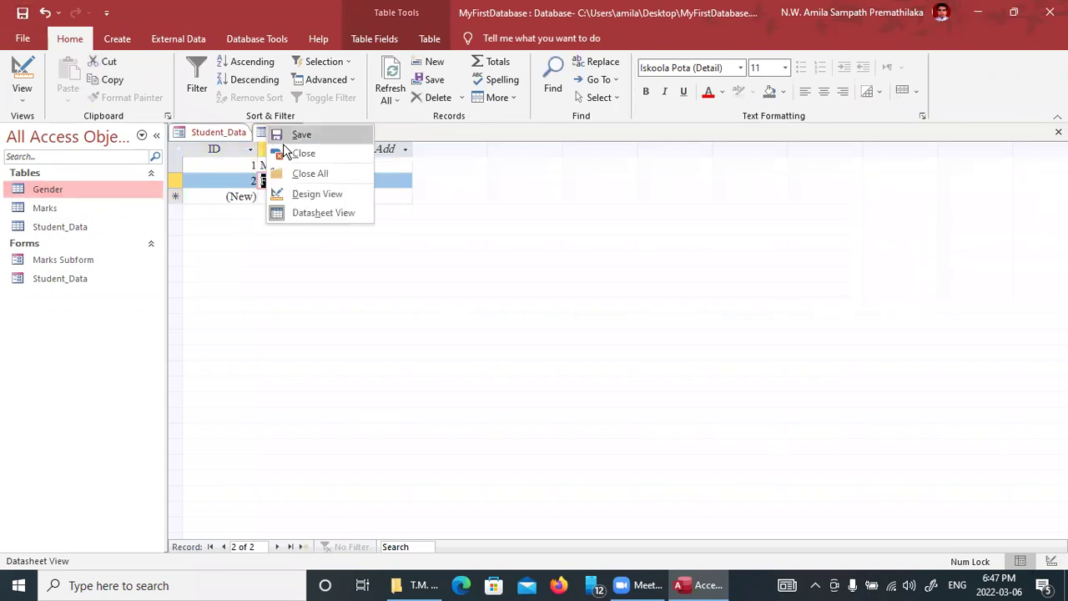
left_click(301, 154)
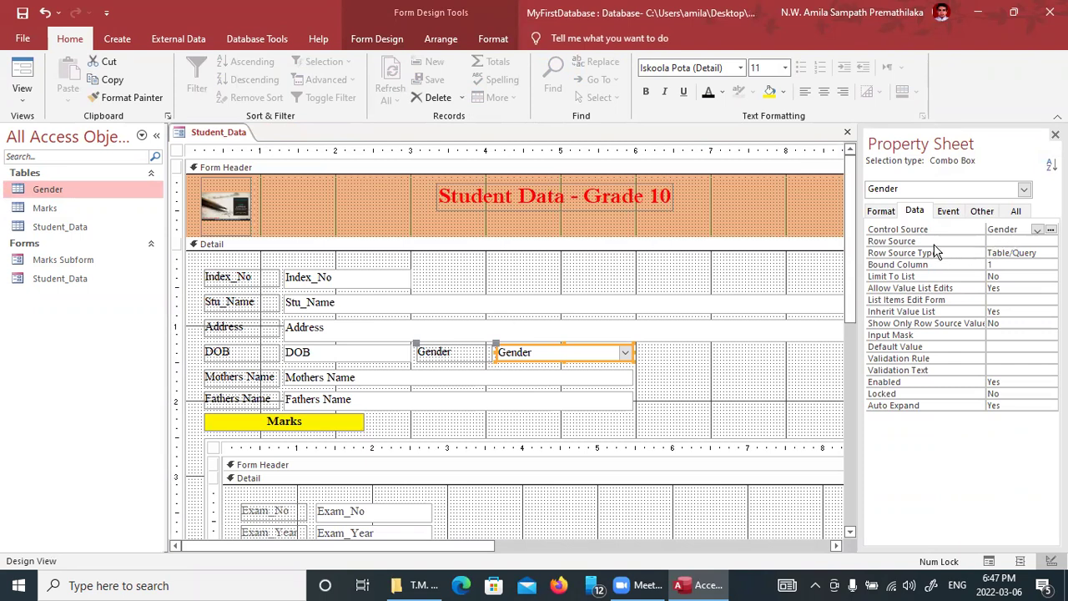
Set the Gender combo box's Row Source to the Gender table.
left_click(1038, 241)
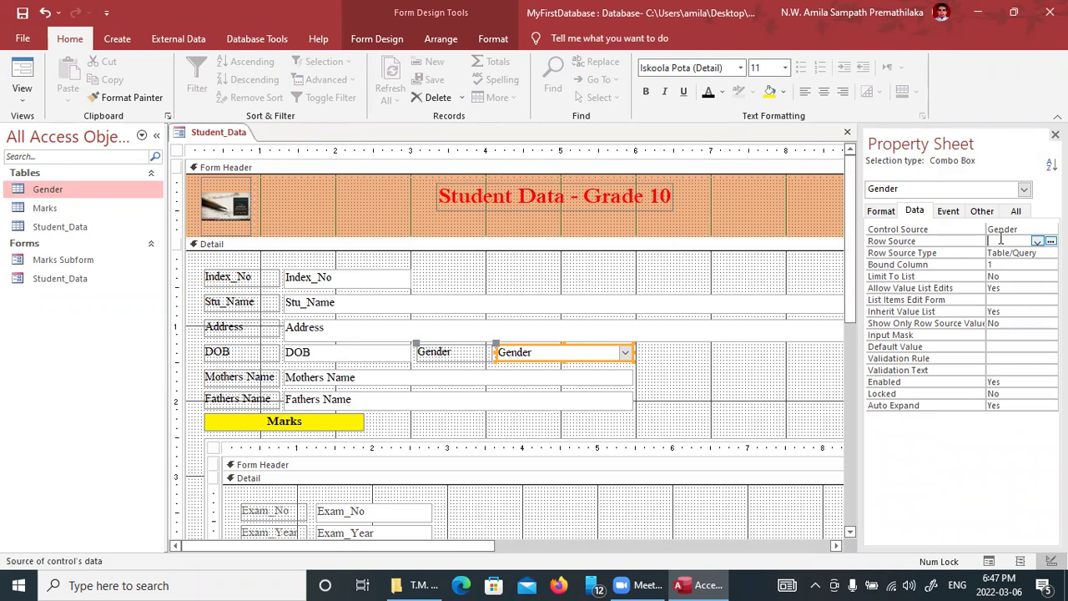
left_click(1038, 242)
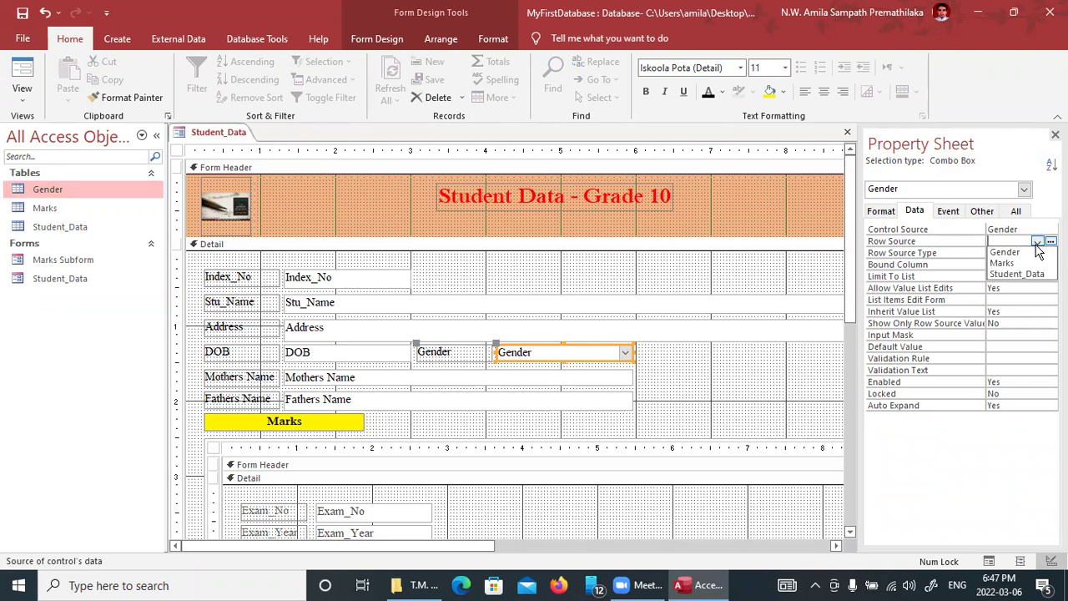
left_click(1018, 251)
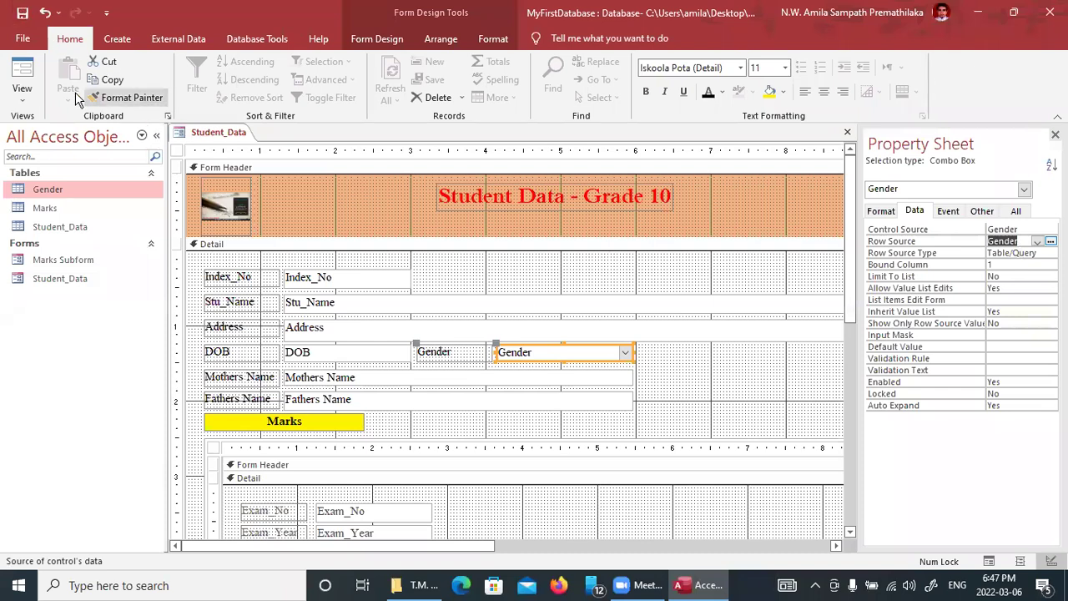
Test the Gender drop-down in Form View, setting S001 to 1 then 2, and return to Design View.
left_click(23, 79)
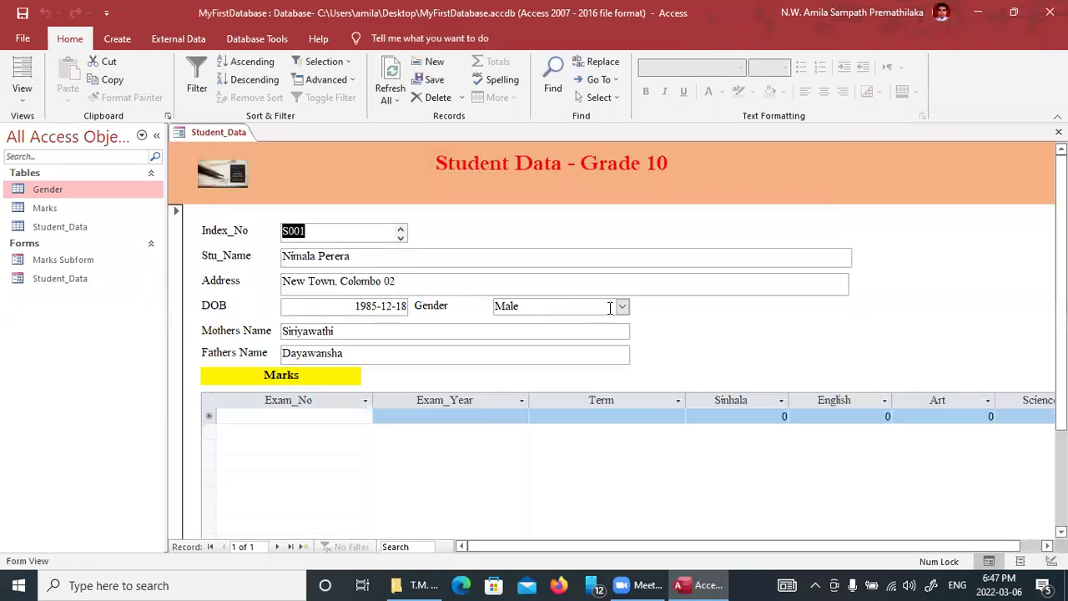
left_click(621, 307)
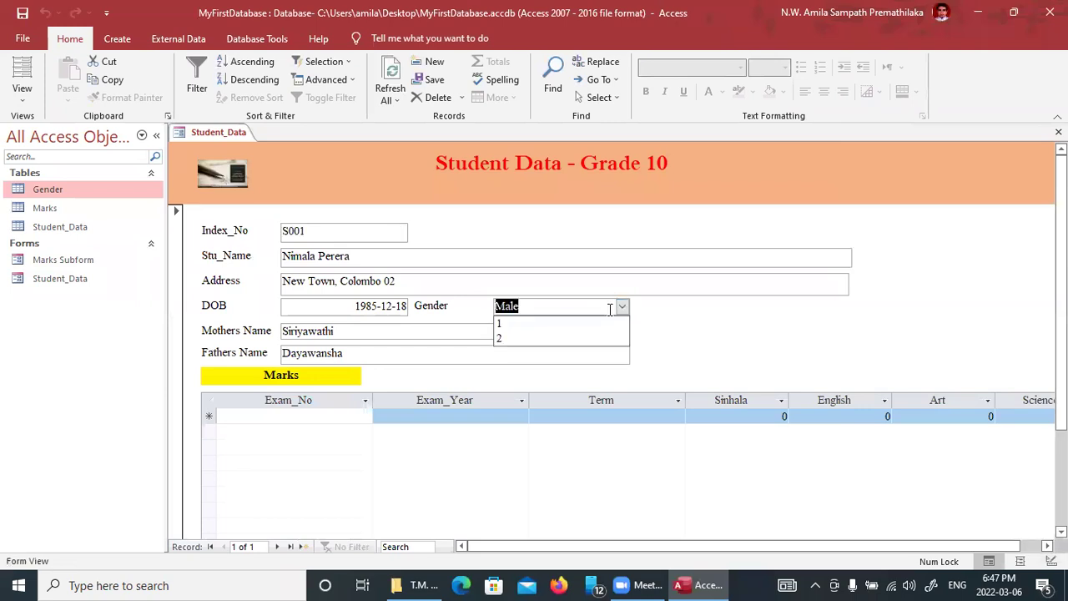
left_click(542, 325)
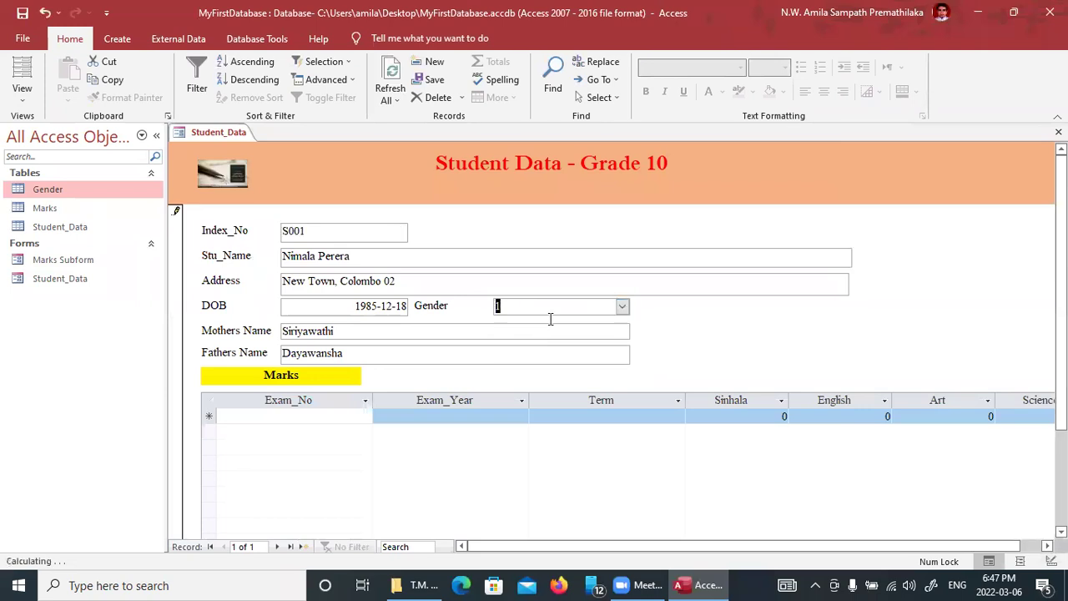
left_click(621, 308)
left_click(583, 331)
left_click(622, 306)
left_click(636, 310)
left_click(626, 308)
left_click(594, 330)
right_click(217, 133)
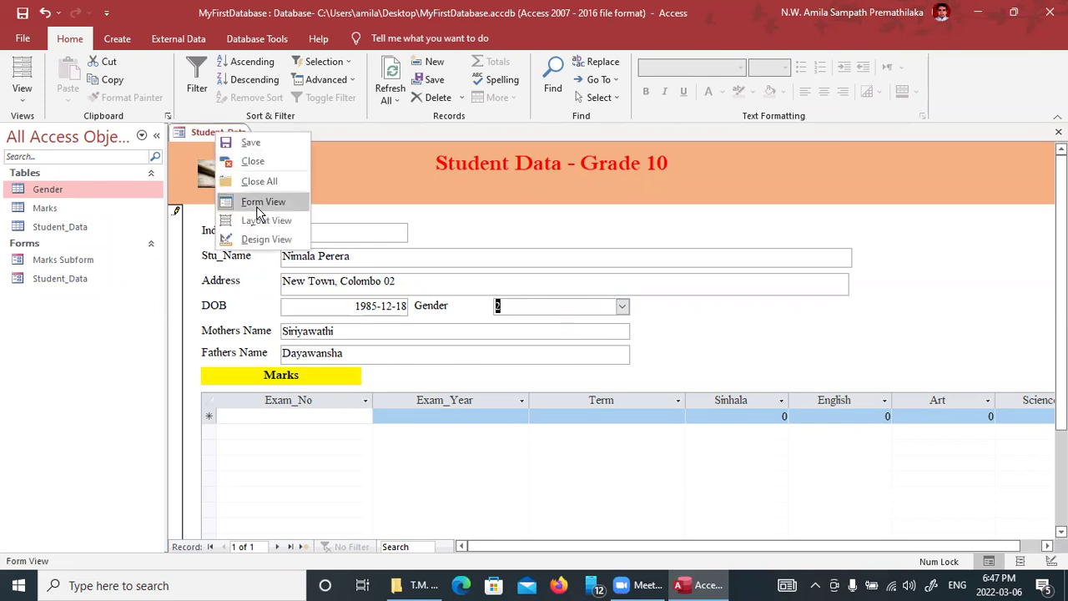
left_click(259, 239)
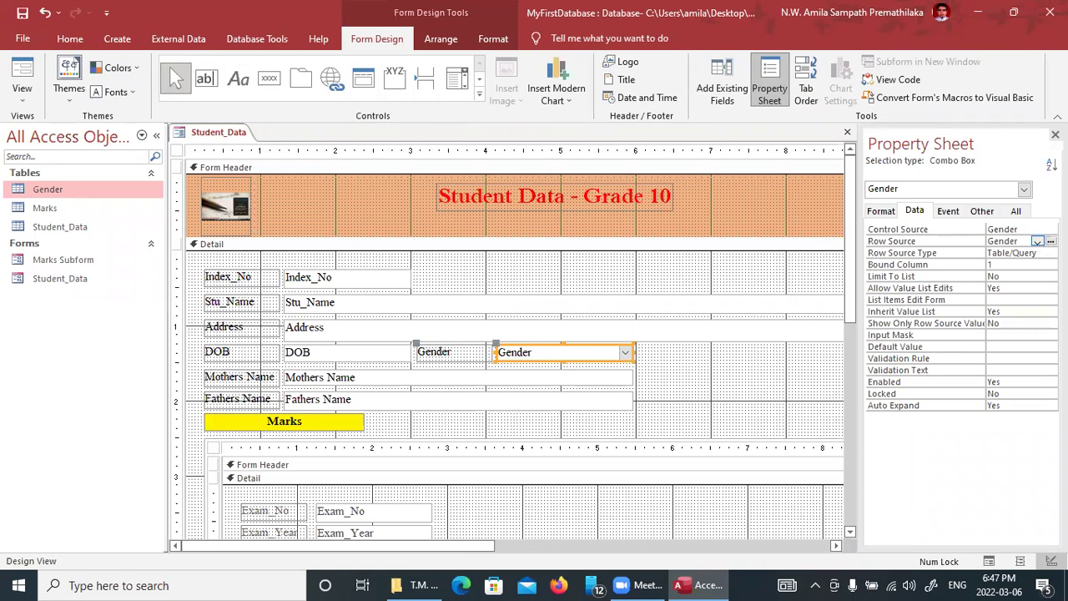
Build a Row Source query on the Gender table showing only the Gender field, hiding ID, and save it.
left_click(1050, 241)
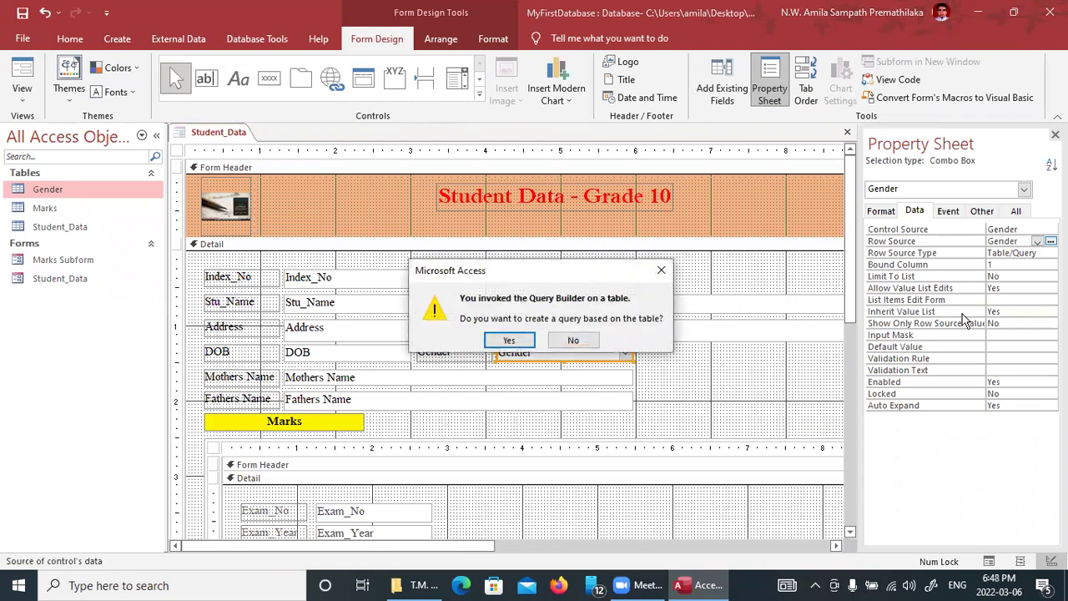
left_click_drag(565, 274, 564, 193)
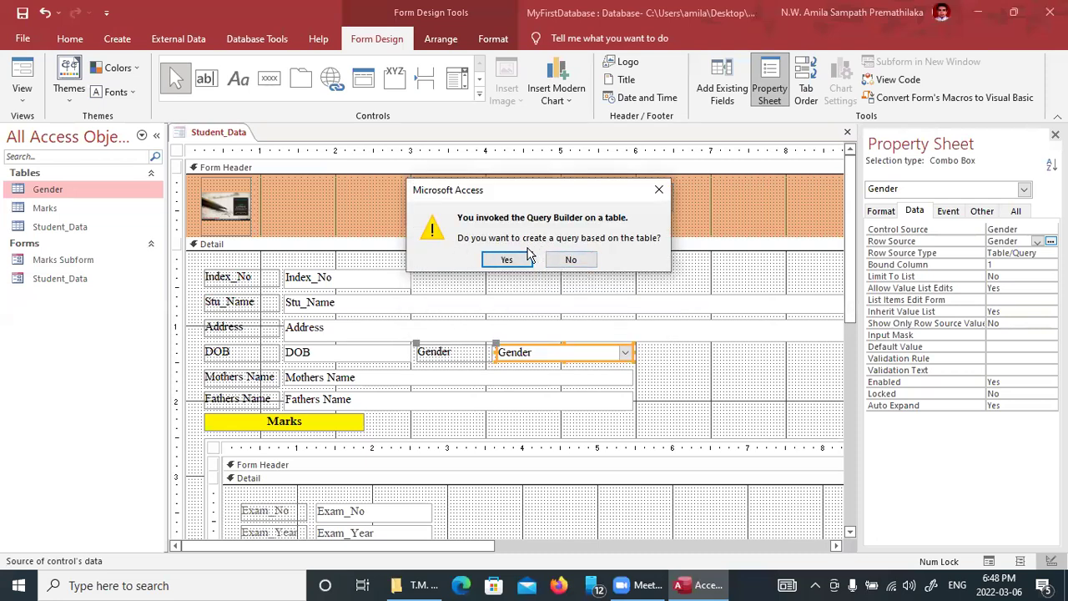
left_click(506, 259)
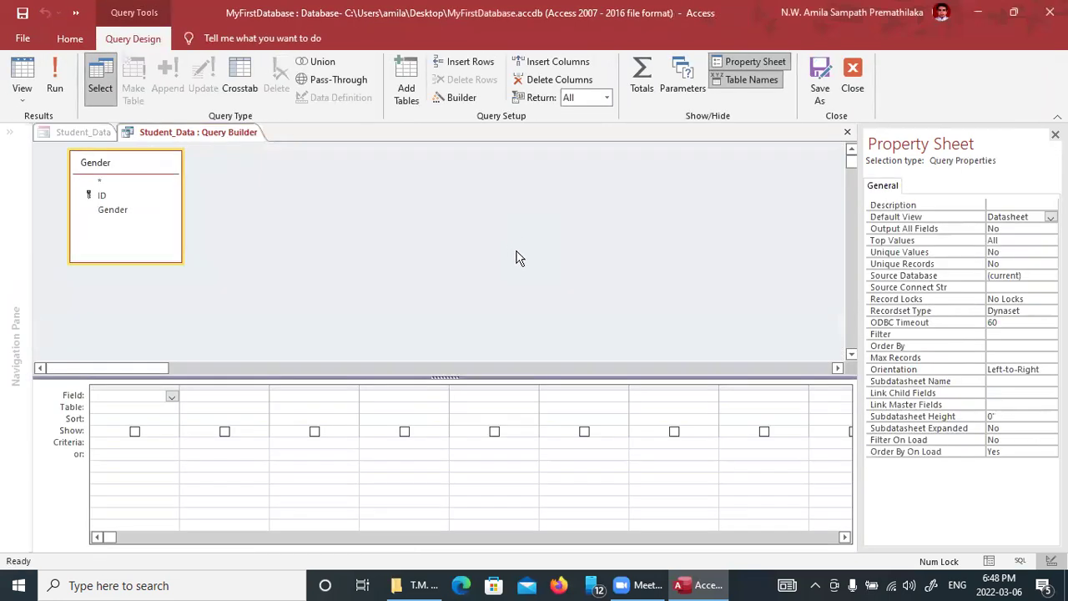
double_click(100, 195)
double_click(110, 210)
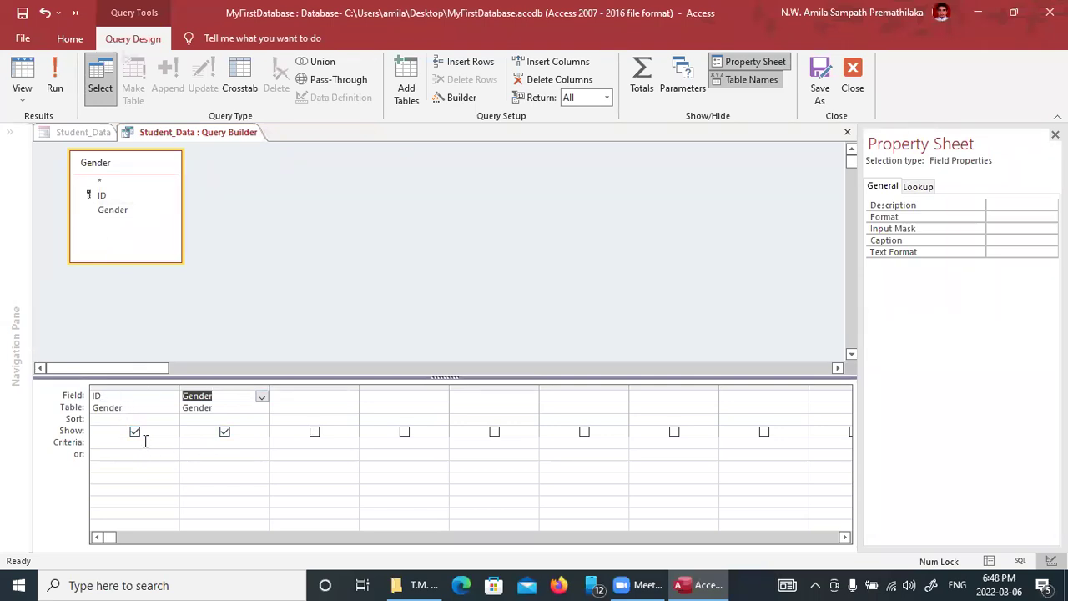
left_click(134, 431)
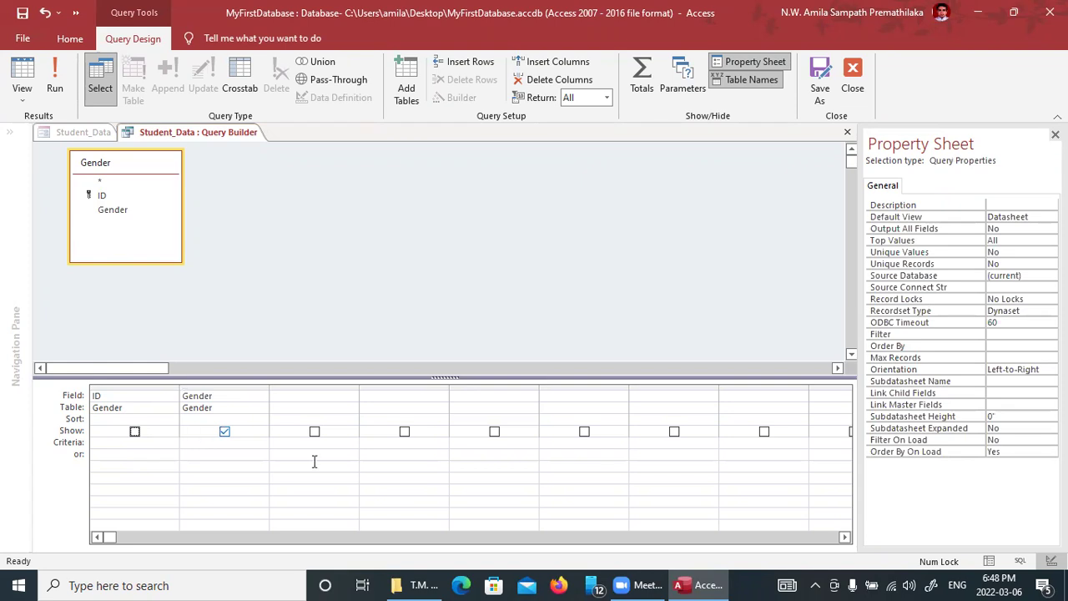
left_click(852, 79)
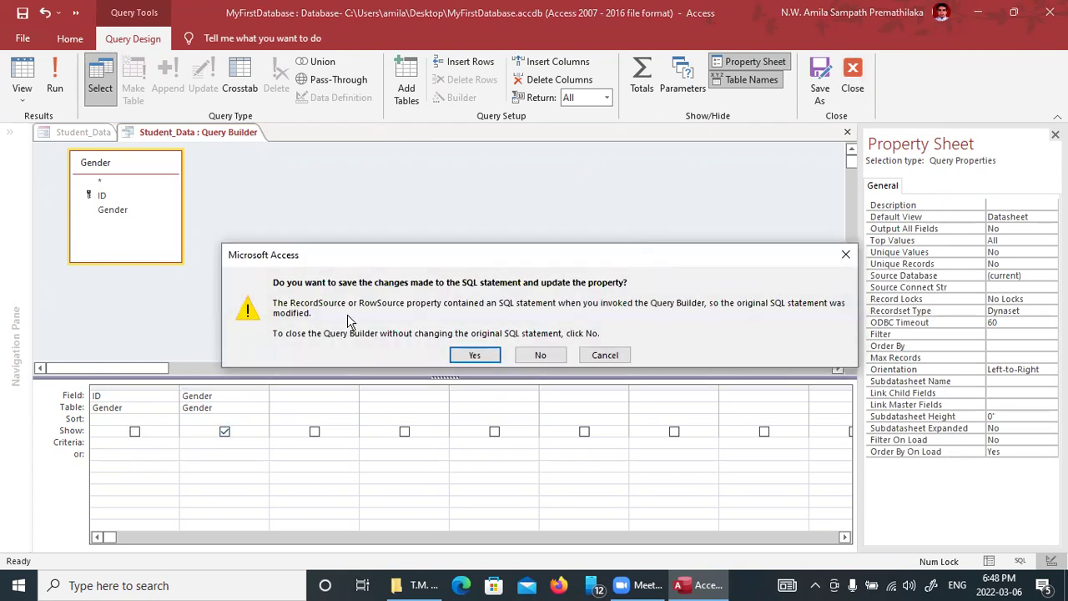
left_click(489, 359)
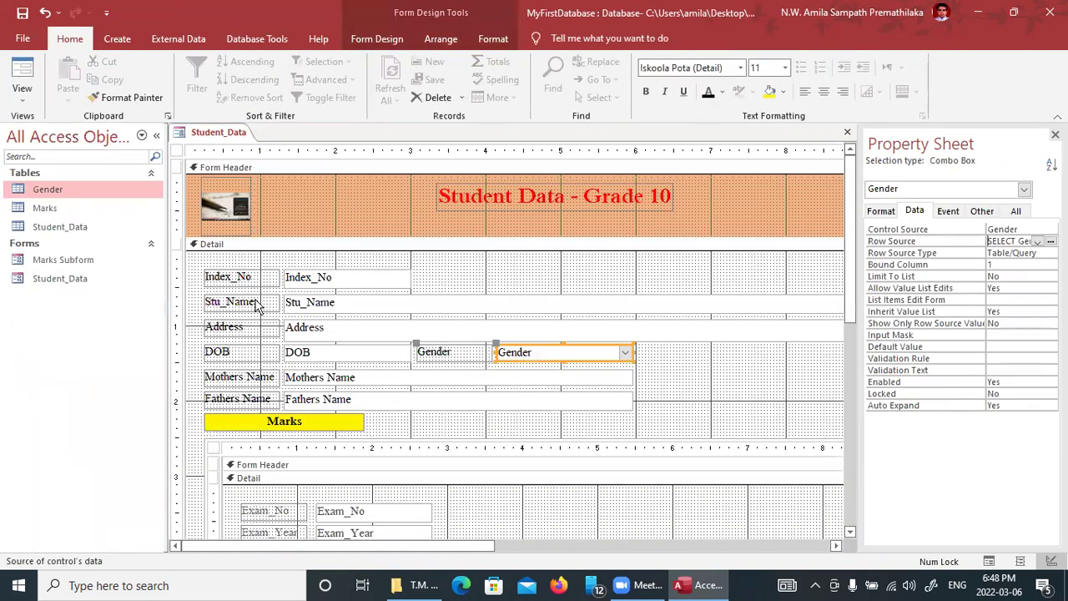
Test the Gender drop-down in Form view, confirming Male and Female choices with S001 set to Female.
left_click(34, 76)
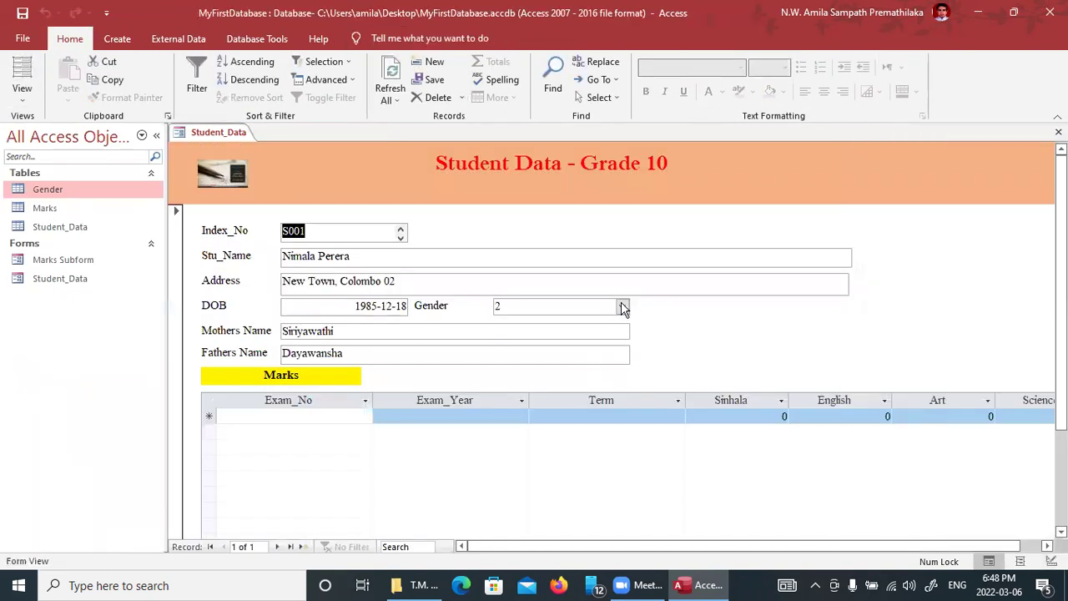
left_click(621, 306)
left_click(547, 327)
left_click(621, 306)
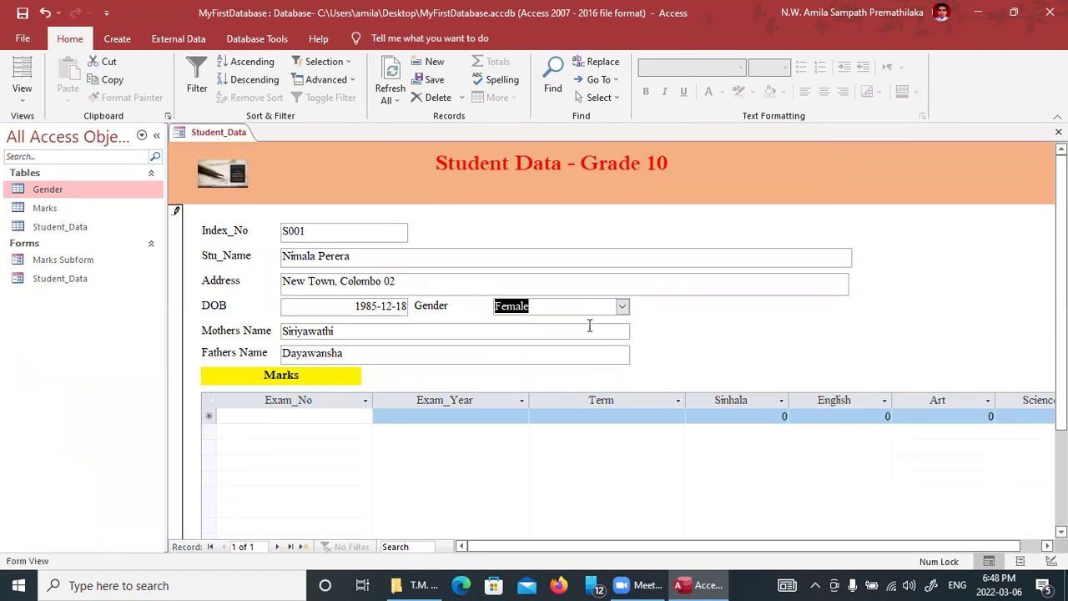
left_click(584, 307)
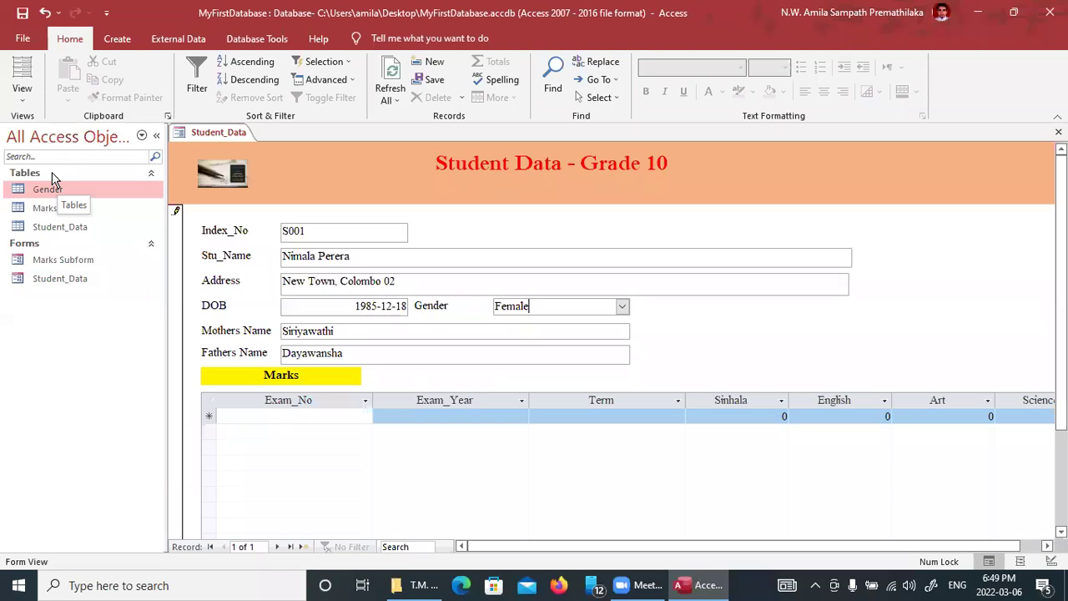
left_click(622, 306)
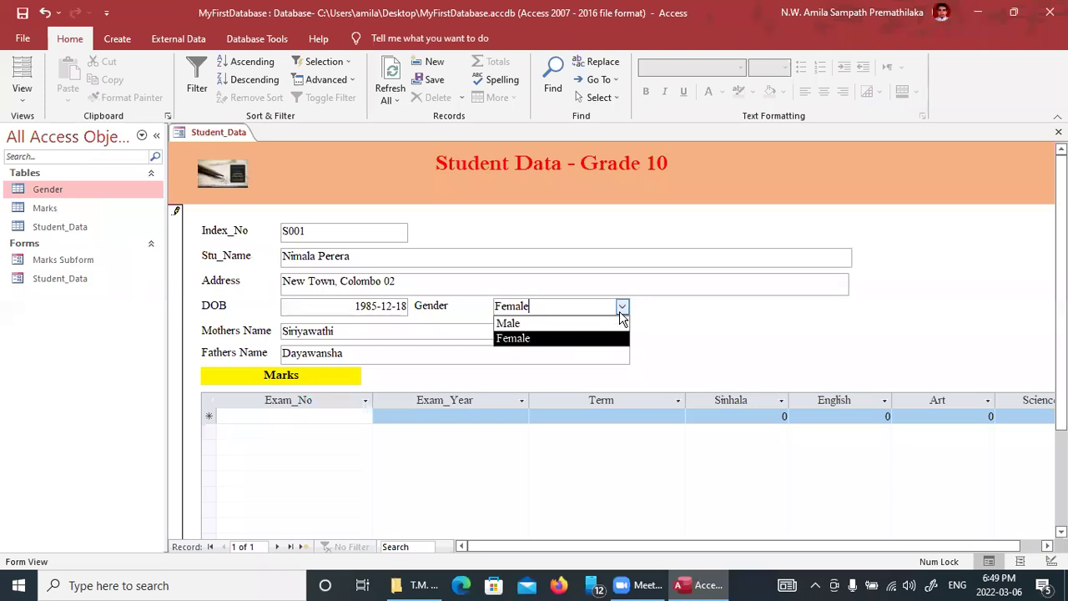
right_click(243, 134)
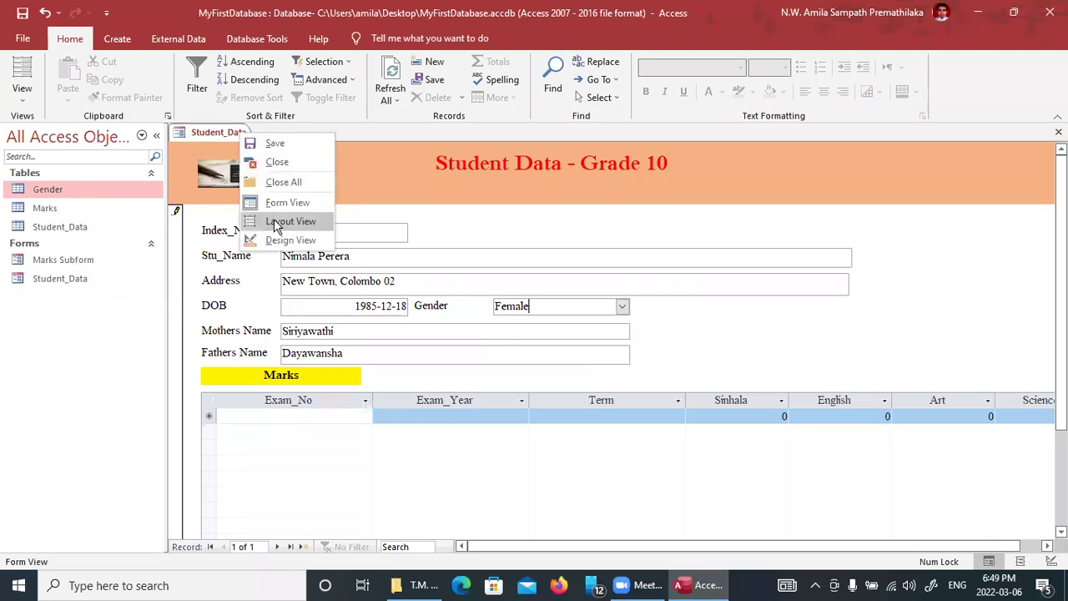
Switch Student_Data to Design view and keep the Gender combo's Row Source Type as Table/Query.
left_click(291, 239)
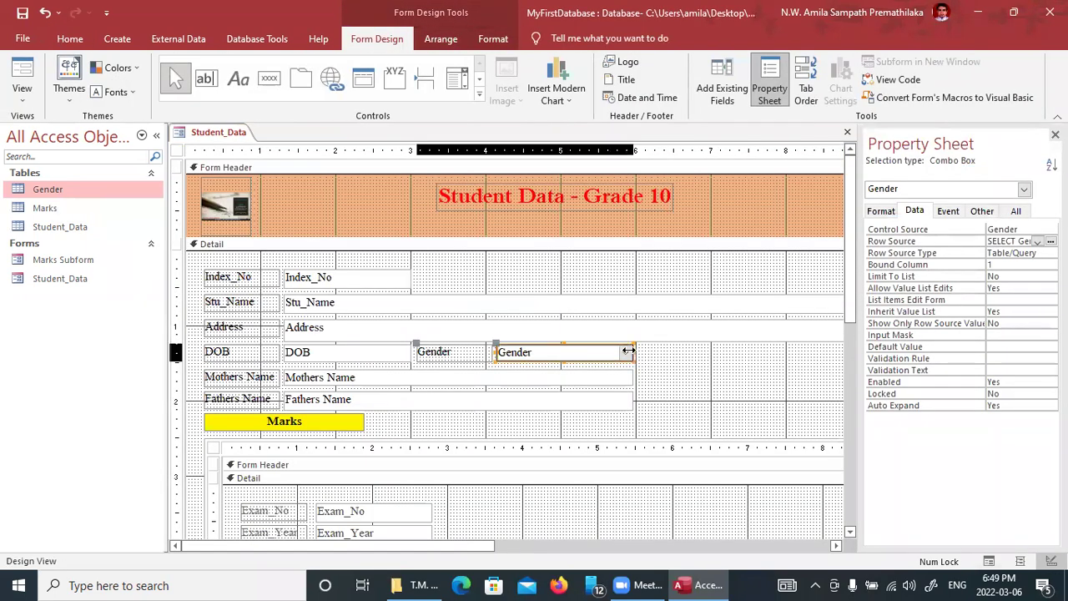
left_click(1045, 252)
left_click(1050, 253)
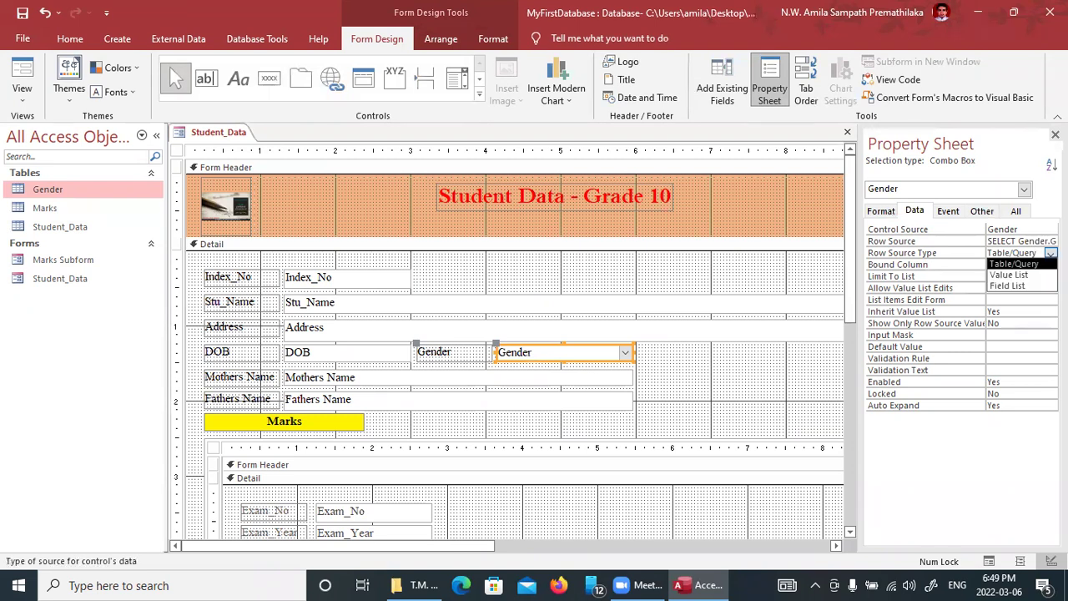
left_click(1043, 261)
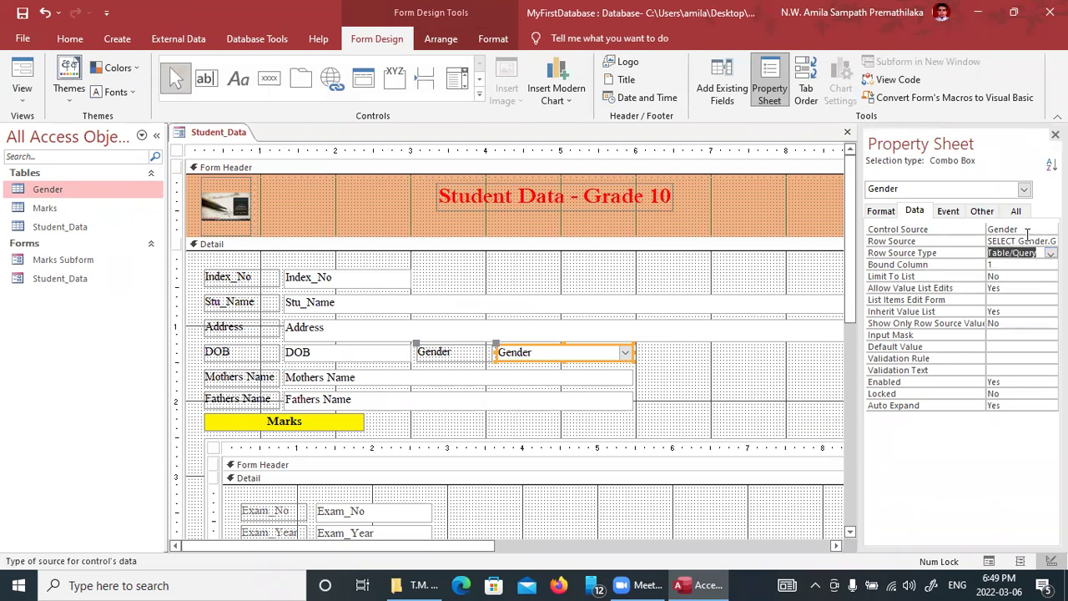
Check the Gender row source in the Query Builder, which lists only the Gender field, without changes.
left_click(1026, 241)
left_click(1050, 241)
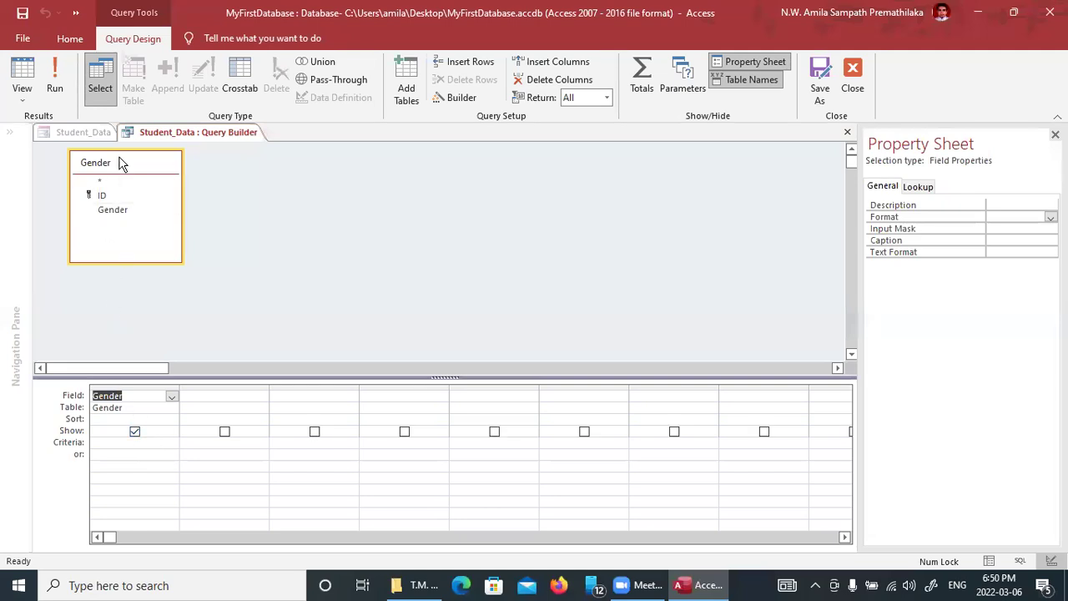
left_click(855, 77)
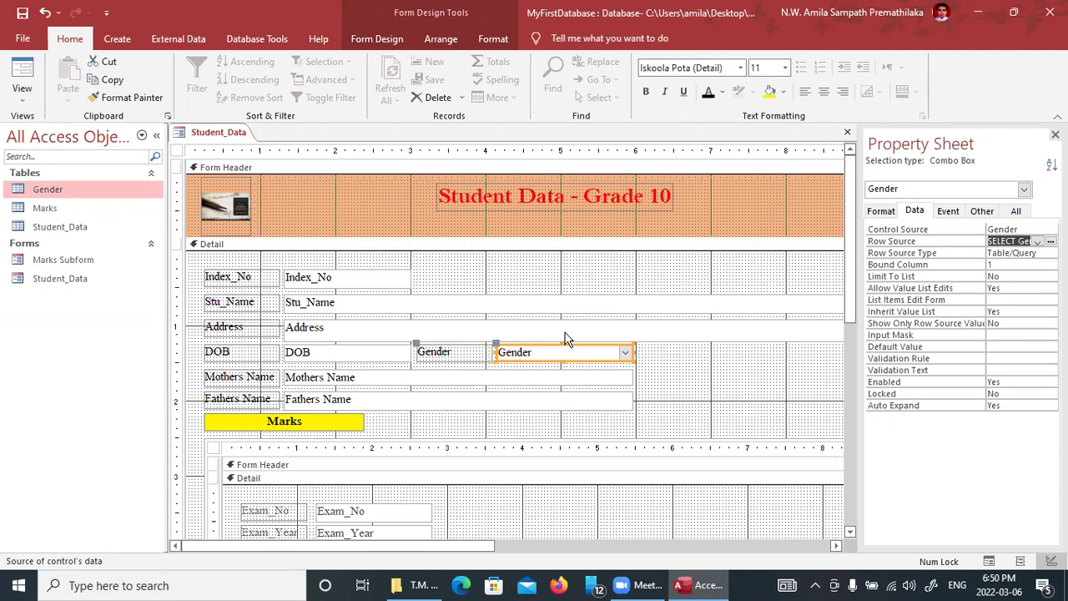
Change the Gender combo's Row Source Type to Value List and delete the old SQL row source.
left_click(1018, 254)
left_click(1051, 252)
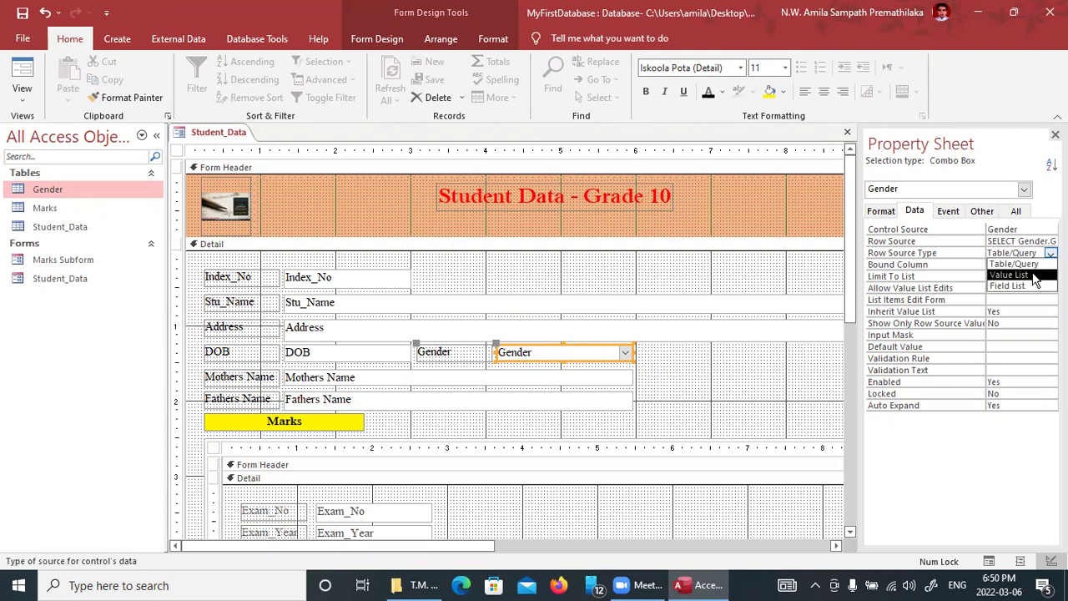
left_click(1033, 276)
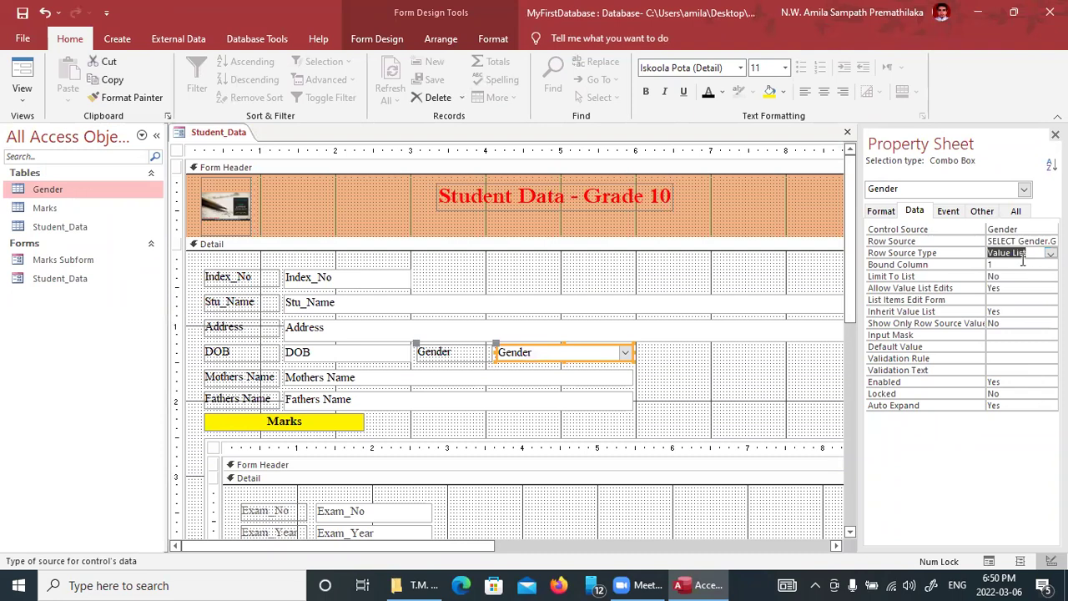
left_click(1005, 241)
left_click_drag(993, 240, 1043, 241)
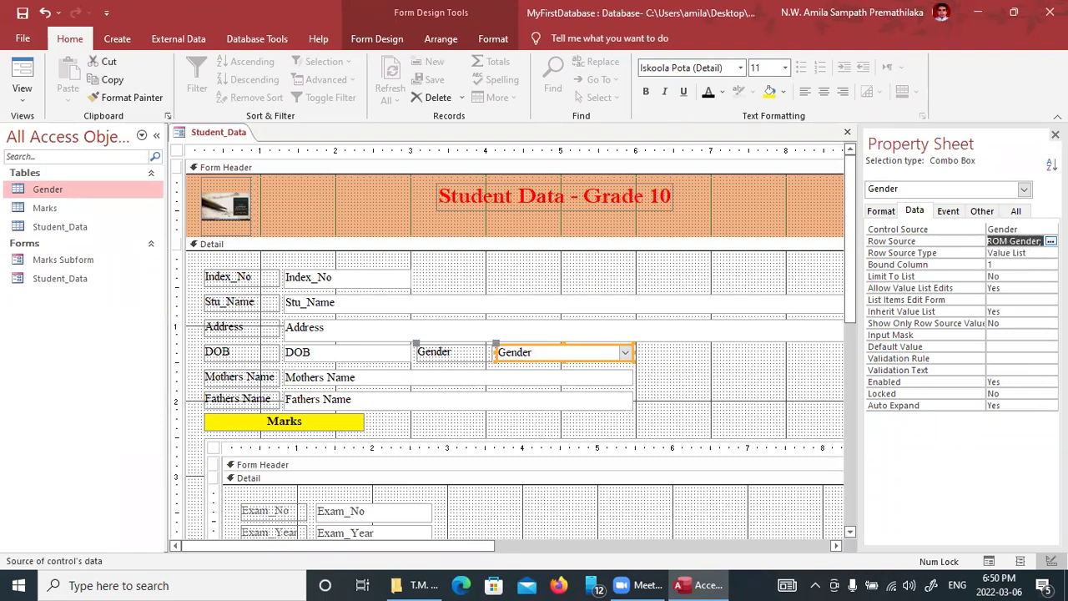
key("Delete")
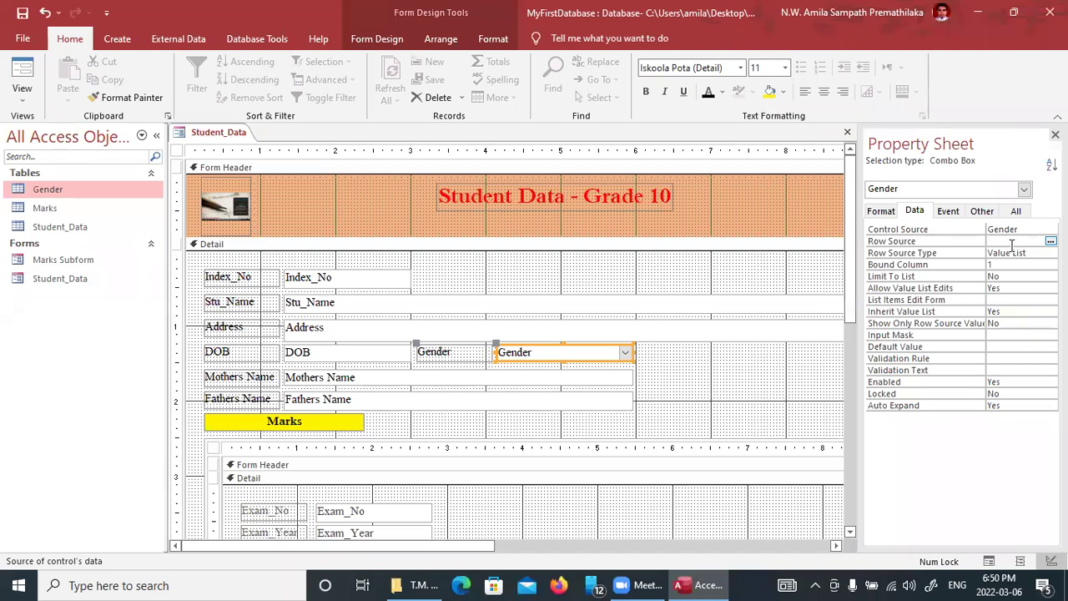
Replace the leftover SQL in the list items editor with the items Male and Female.
left_click(1050, 242)
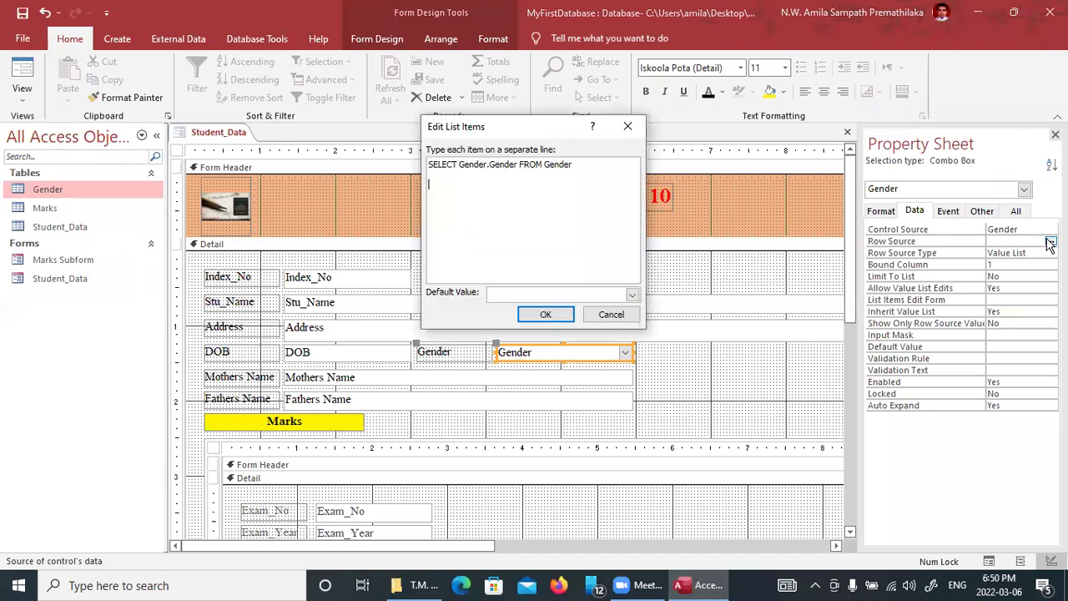
left_click(574, 165)
left_click_drag(568, 171, 491, 164)
left_click(480, 186)
key("BackSpace")
key("BackSpace")
key("BackSpace")
key("BackSpace")
key("BackSpace")
key("BackSpace")
key("BackSpace")
key("BackSpace")
key("BackSpace")
key("BackSpace")
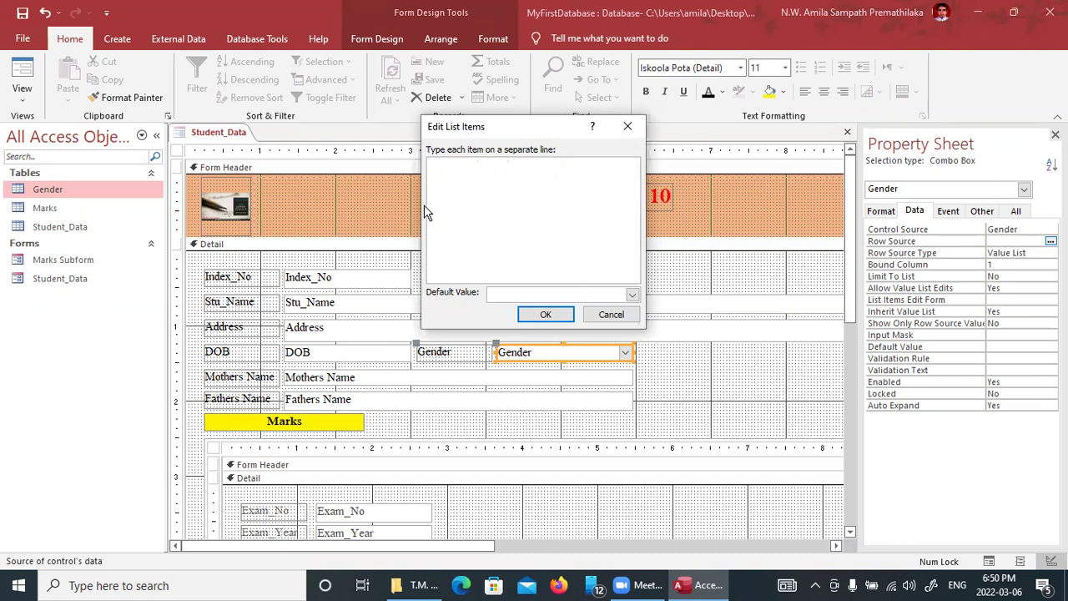
left_click(450, 174)
type("Male")
key("Return")
type("Female")
left_click(430, 175)
key("BackSpace")
Set Male as the default value and confirm the Male/Female list items.
left_click(633, 295)
left_click(633, 295)
left_click(632, 294)
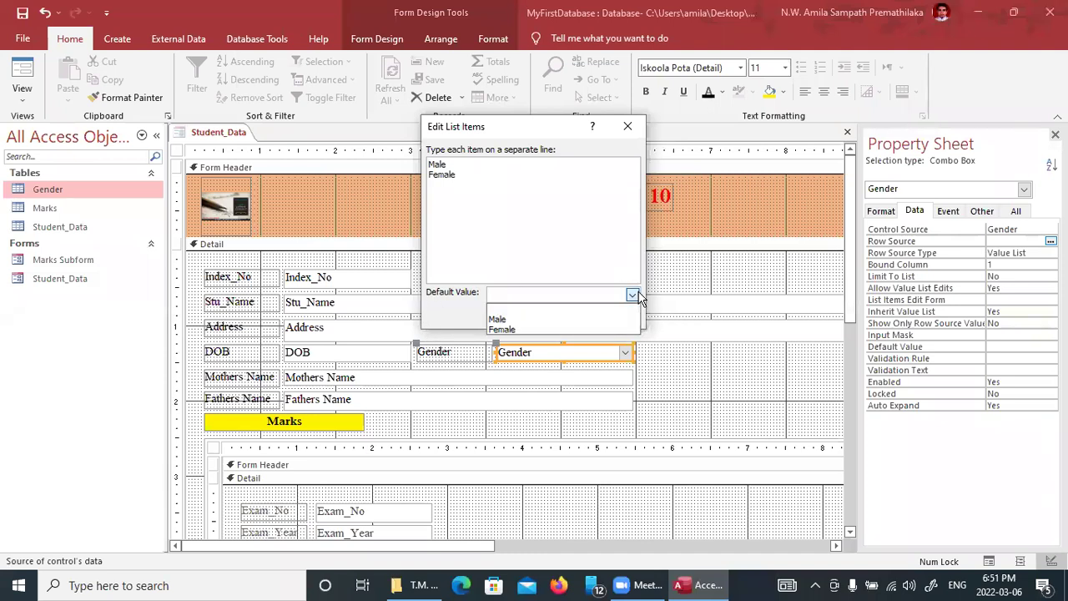
left_click(634, 294)
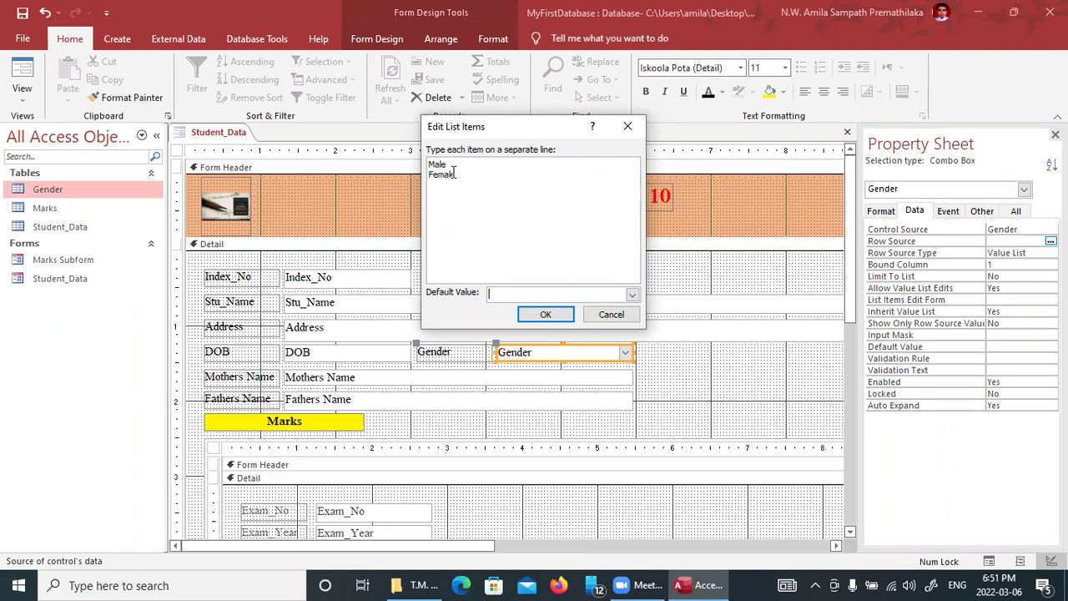
left_click(632, 294)
left_click(546, 315)
left_click(632, 295)
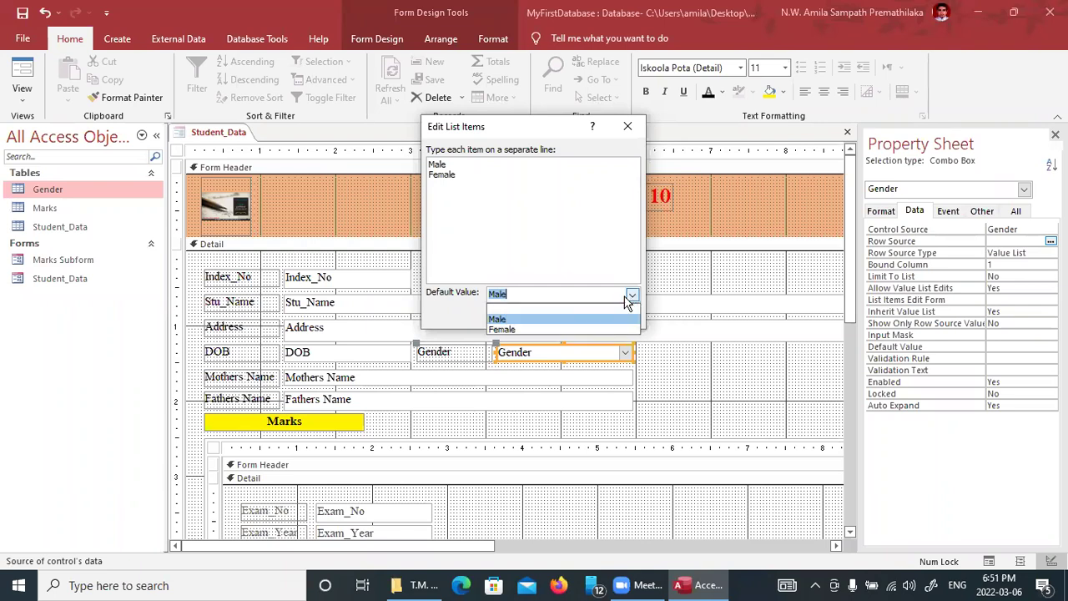
left_click(572, 313)
left_click(555, 317)
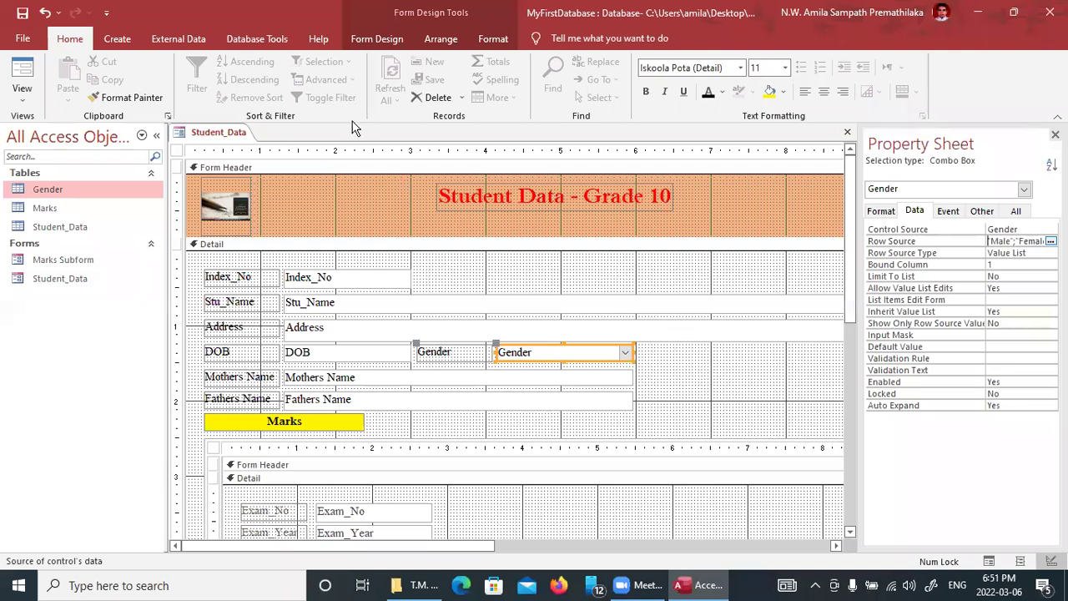
Test the Gender combo in Form view by picking Male then Female, then return to Design view.
left_click(22, 75)
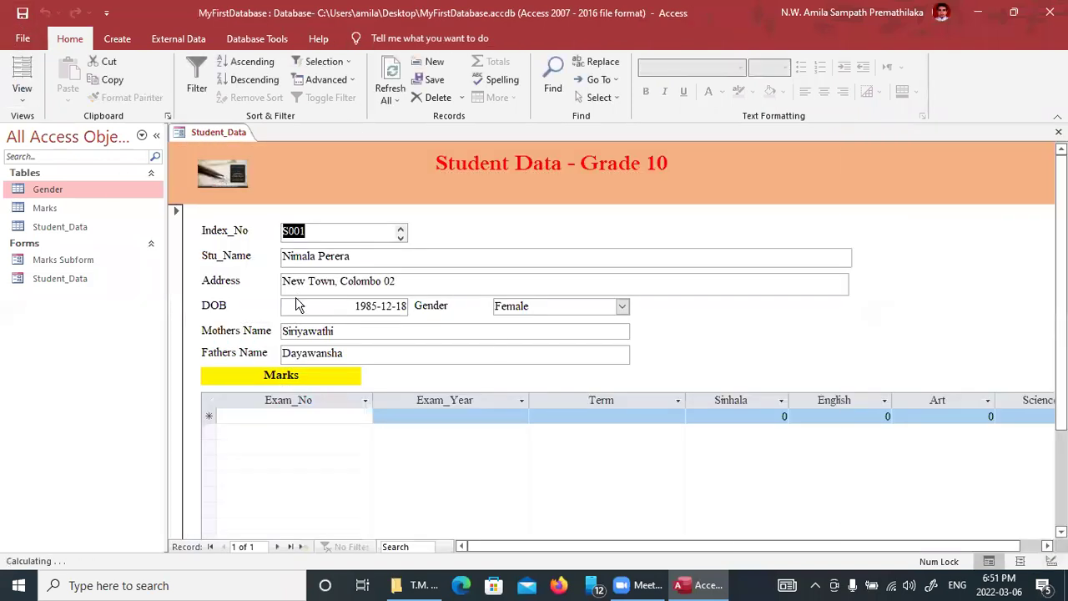
left_click(621, 306)
left_click(606, 324)
left_click(622, 306)
left_click(610, 338)
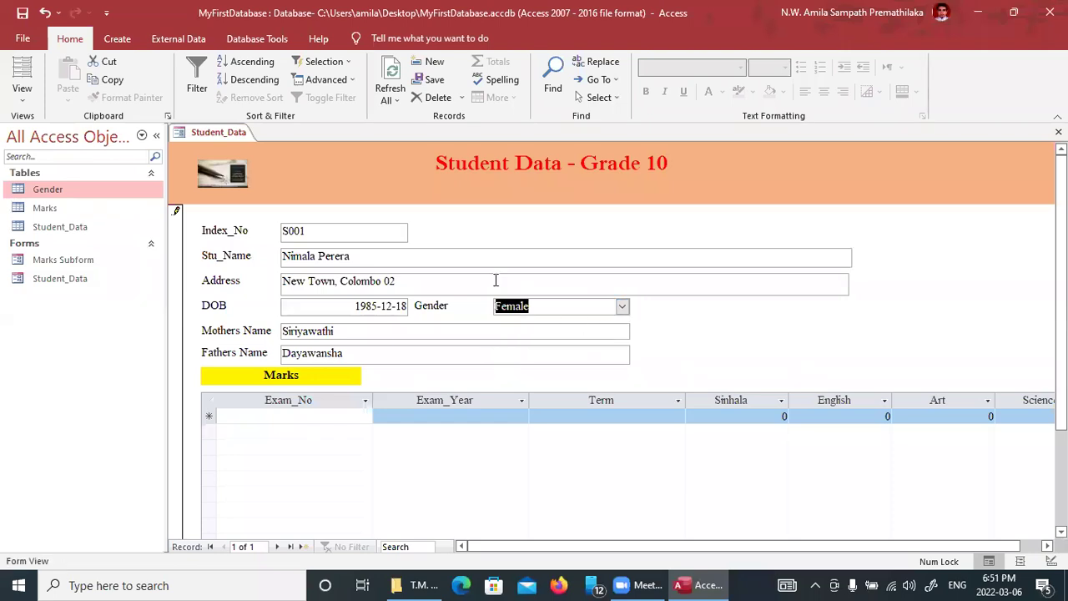
right_click(202, 133)
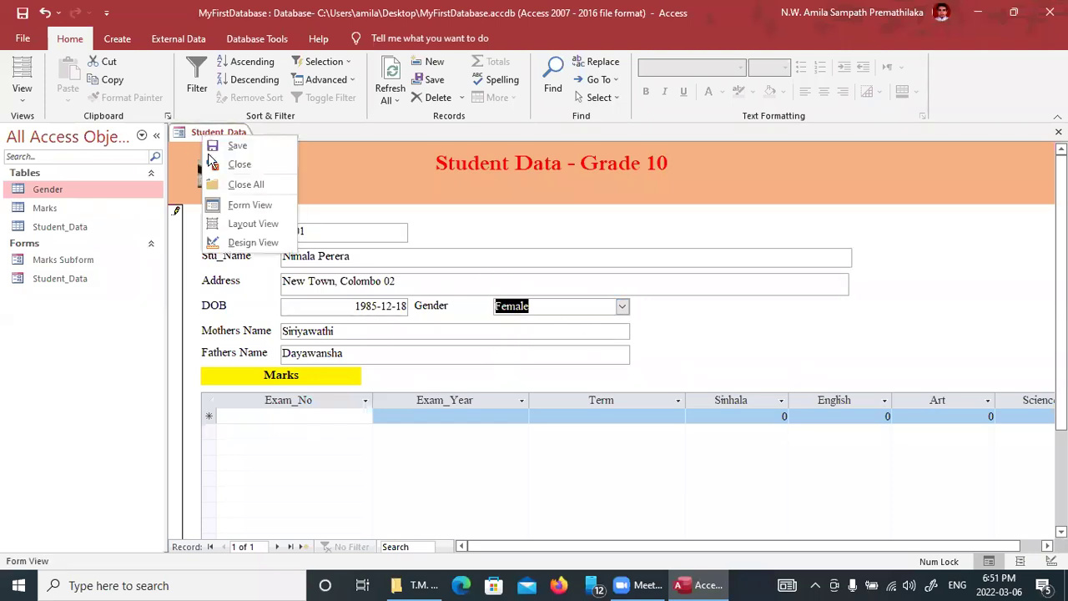
left_click(235, 243)
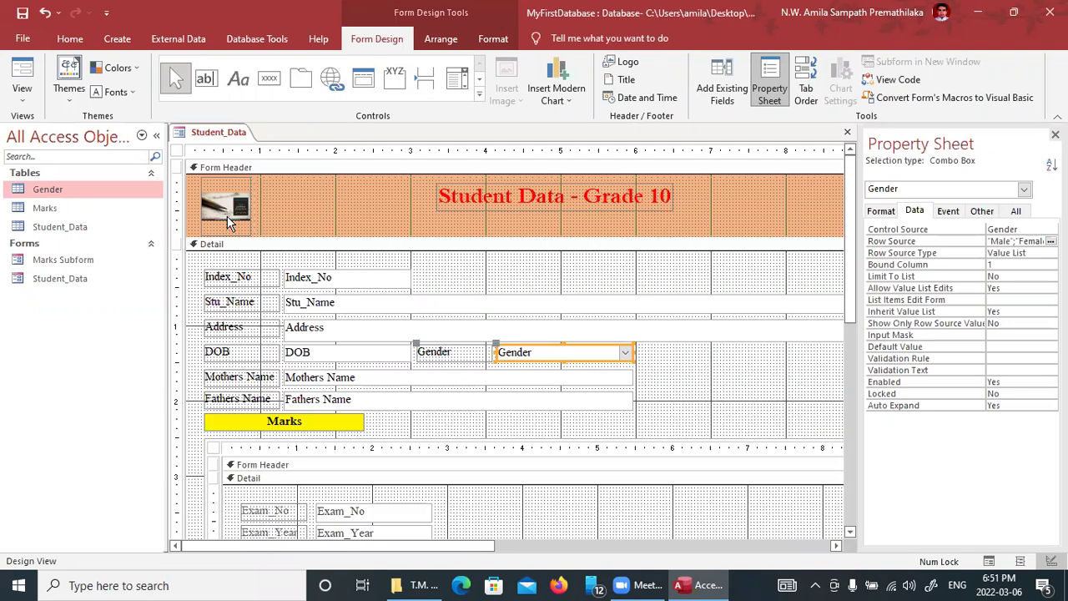
Toggle the Gender Row Source Type to Table/Query and back, leaving it as Value List.
left_click(1048, 255)
left_click(1048, 254)
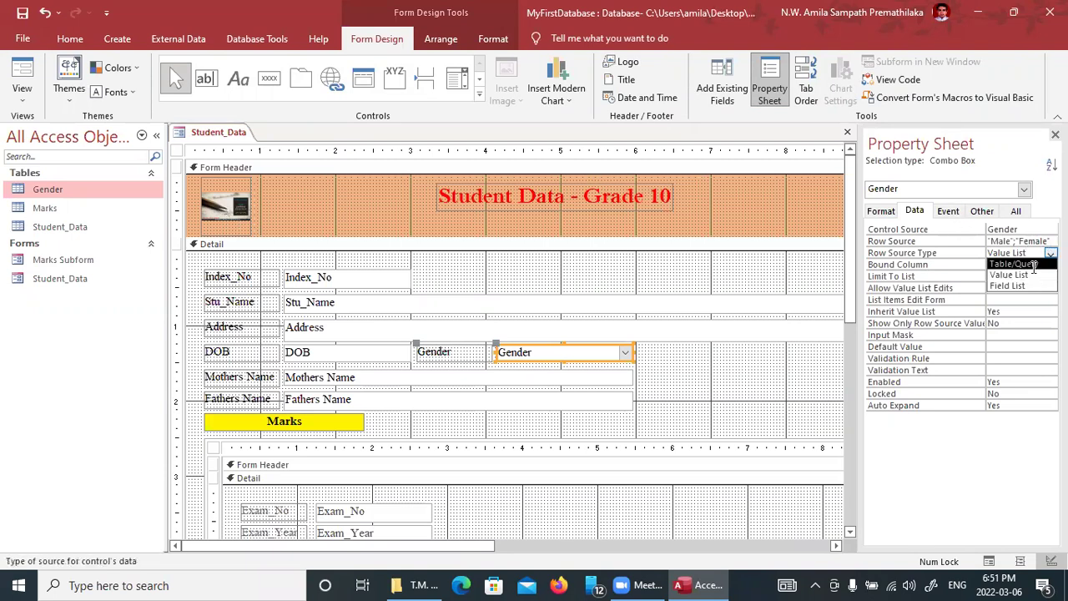
left_click(1032, 265)
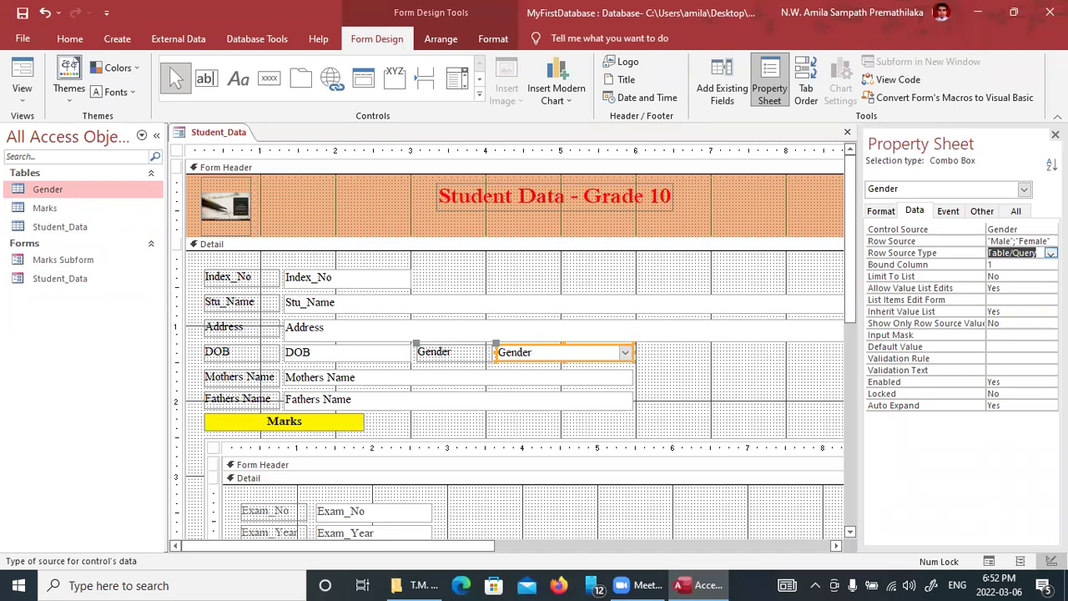
left_click(1051, 253)
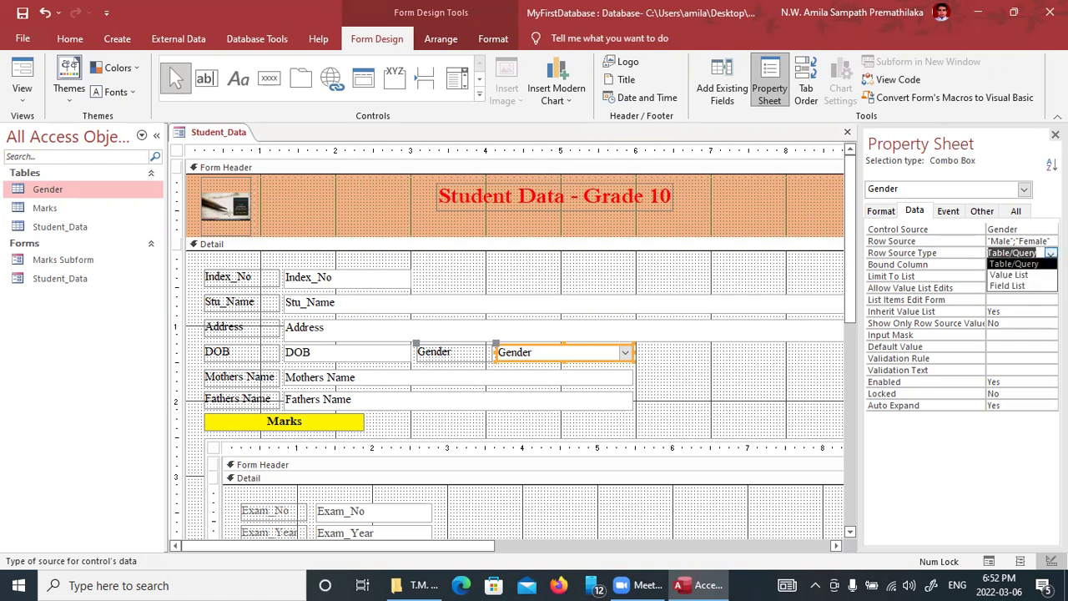
left_click(1039, 274)
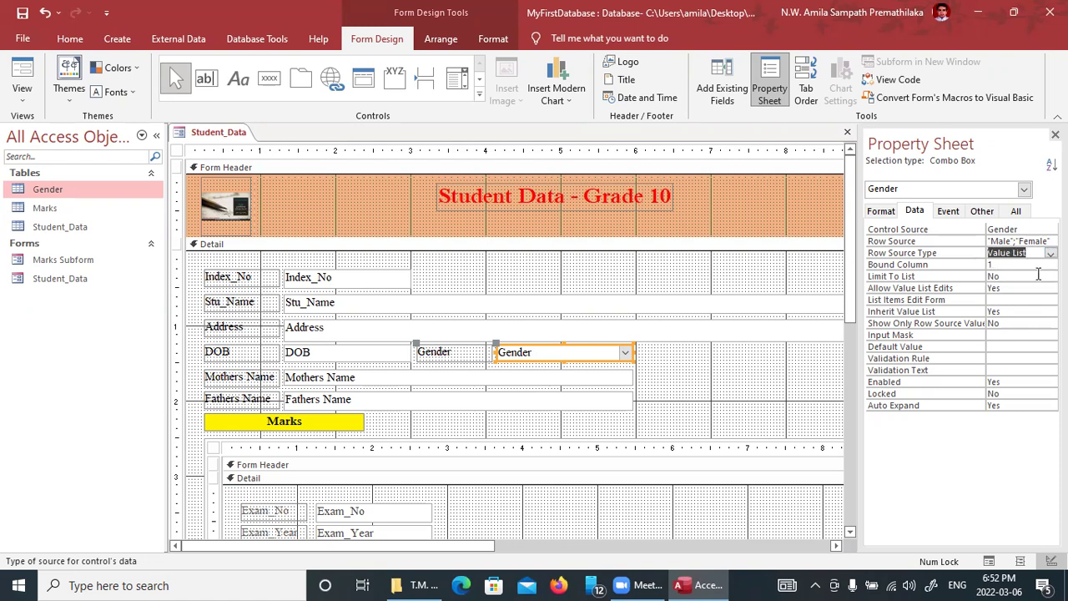
left_click(1000, 253)
left_click_drag(993, 241, 1044, 241)
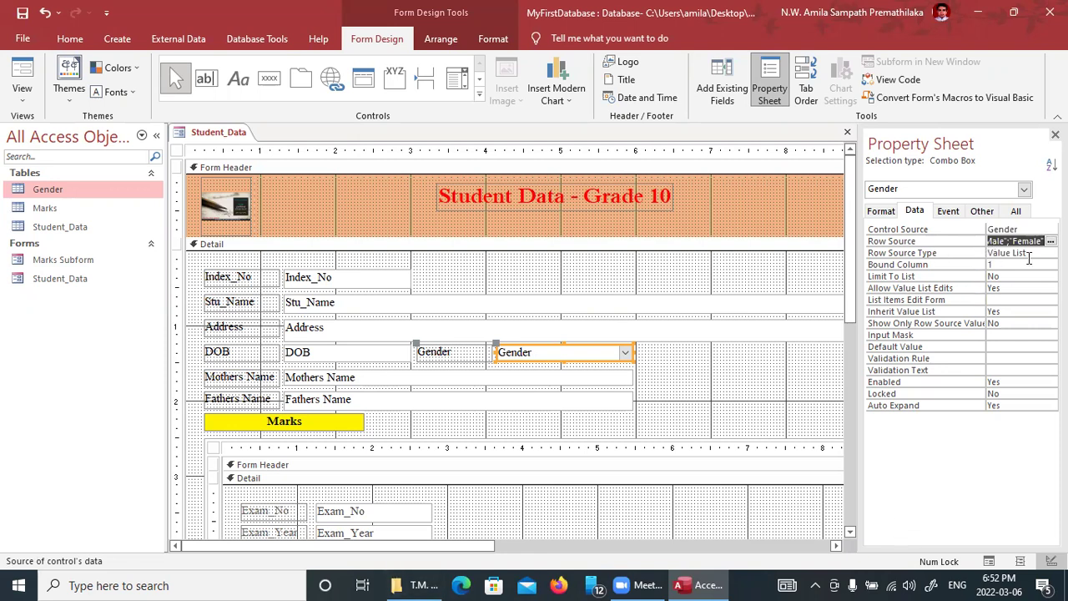
left_click(1028, 254)
left_click(1051, 252)
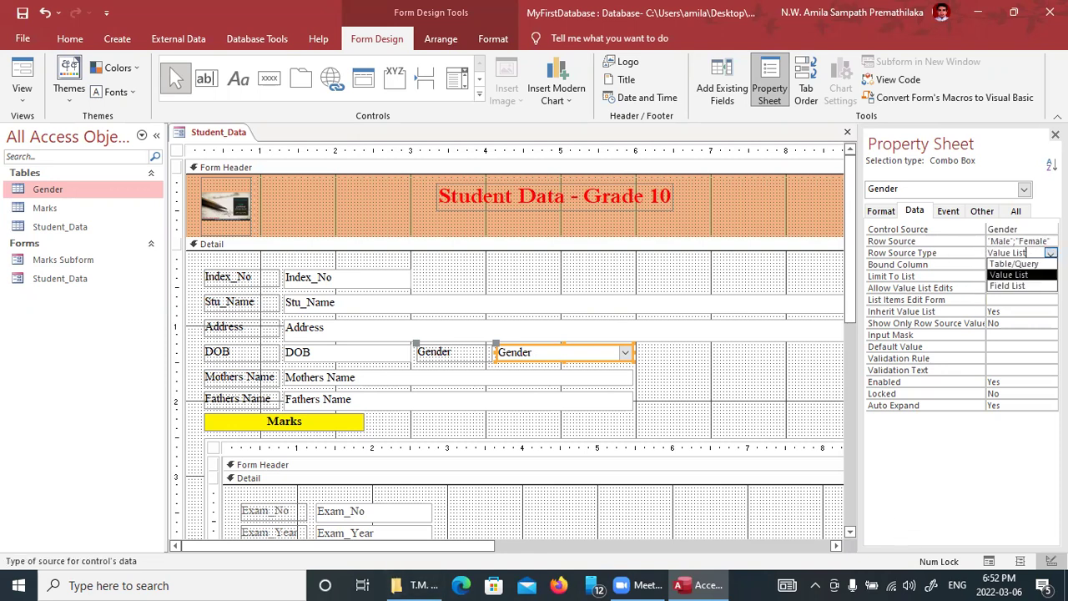
left_click(1043, 275)
Reopen the Gender list items editor and accept the Male and Female items unchanged.
left_click(1018, 241)
left_click(1050, 241)
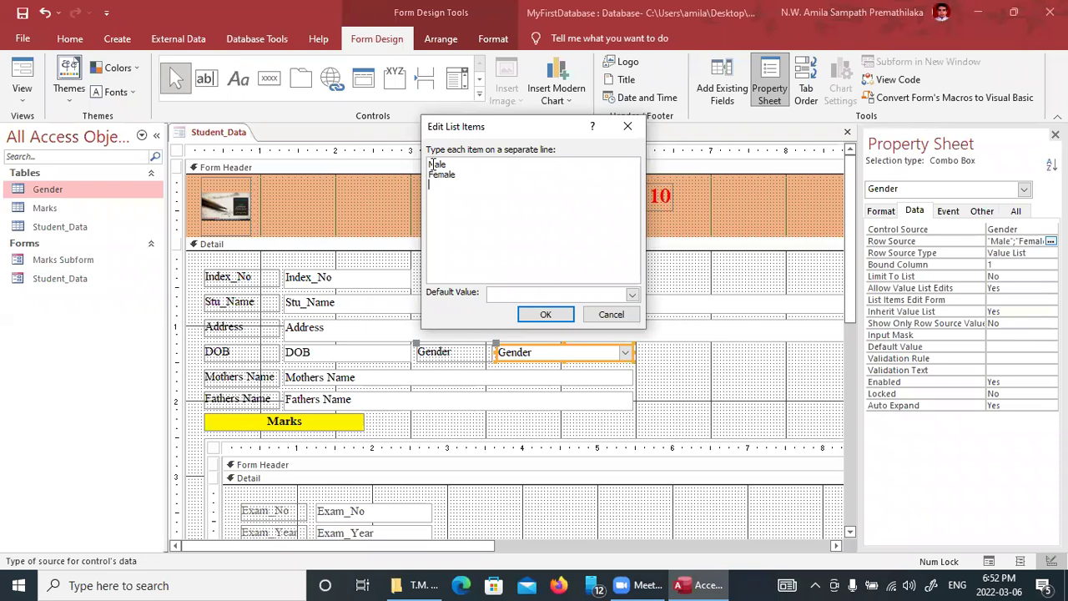
left_click(632, 297)
left_click(632, 296)
left_click(544, 317)
Save the Student_Data form design and switch to Form View.
left_click(646, 330)
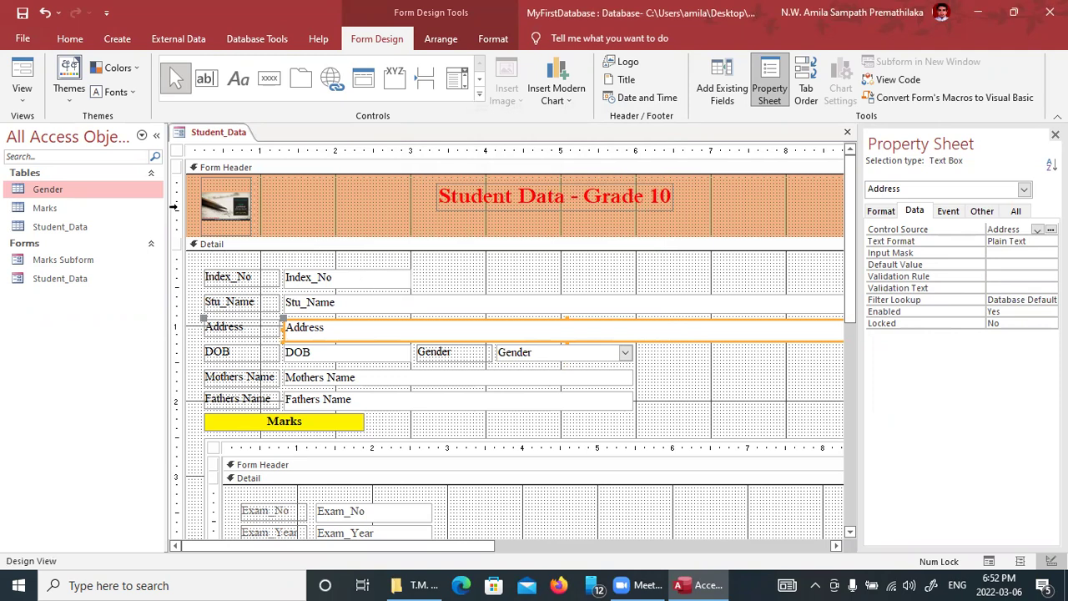
left_click(23, 13)
left_click(21, 75)
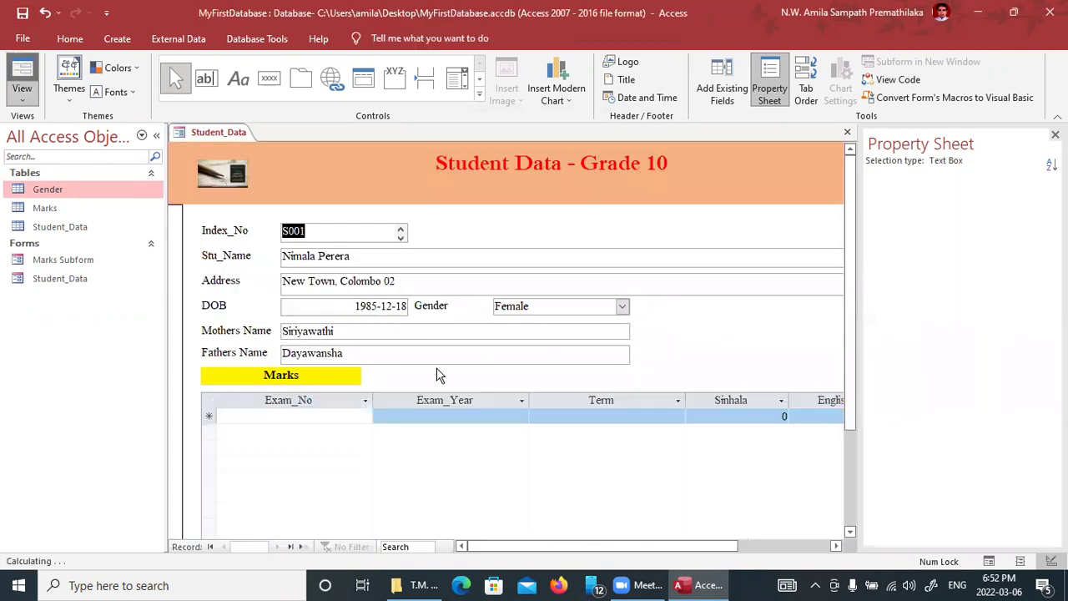
Test the Gender combo by choosing Male, then setting it back to Female.
left_click(622, 307)
left_click(592, 324)
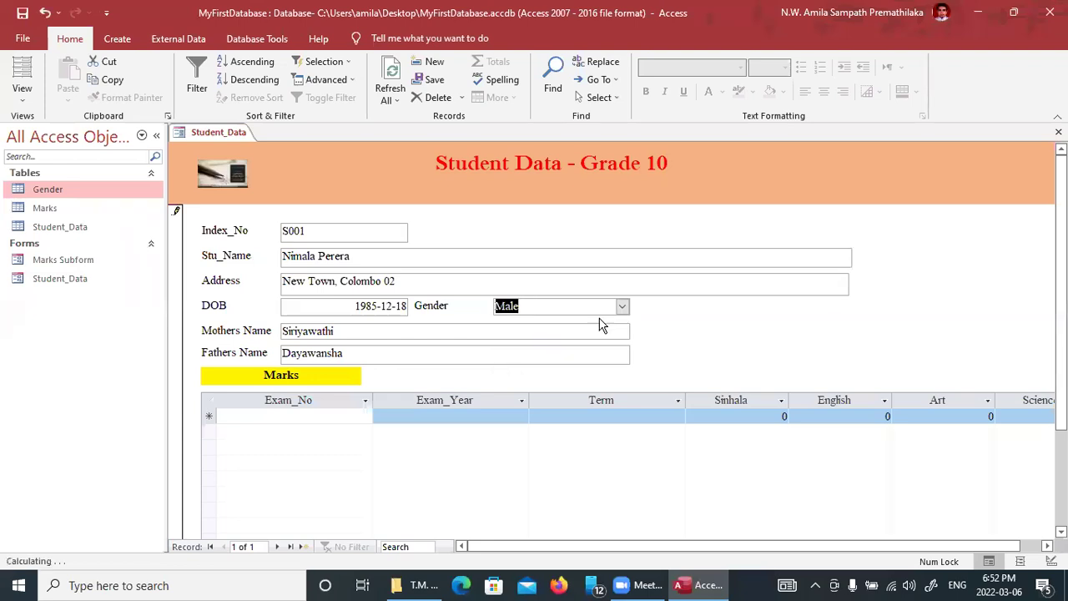
left_click(622, 307)
left_click(607, 337)
right_click(237, 132)
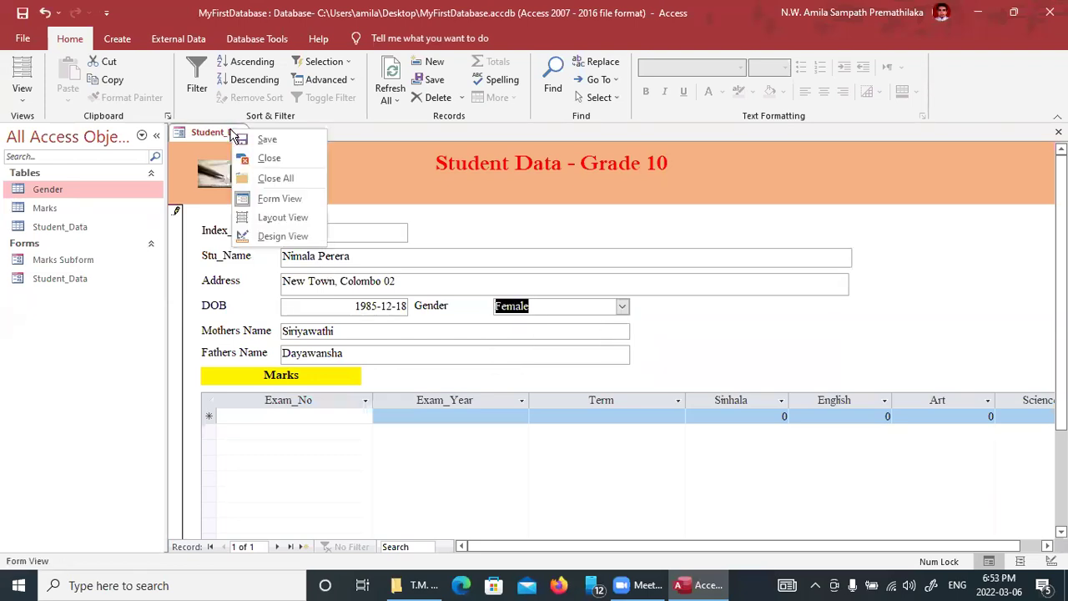
left_click(352, 235)
Tab through the fields from Index_No to find Gender is reached only after Mothers Name.
left_click(356, 232)
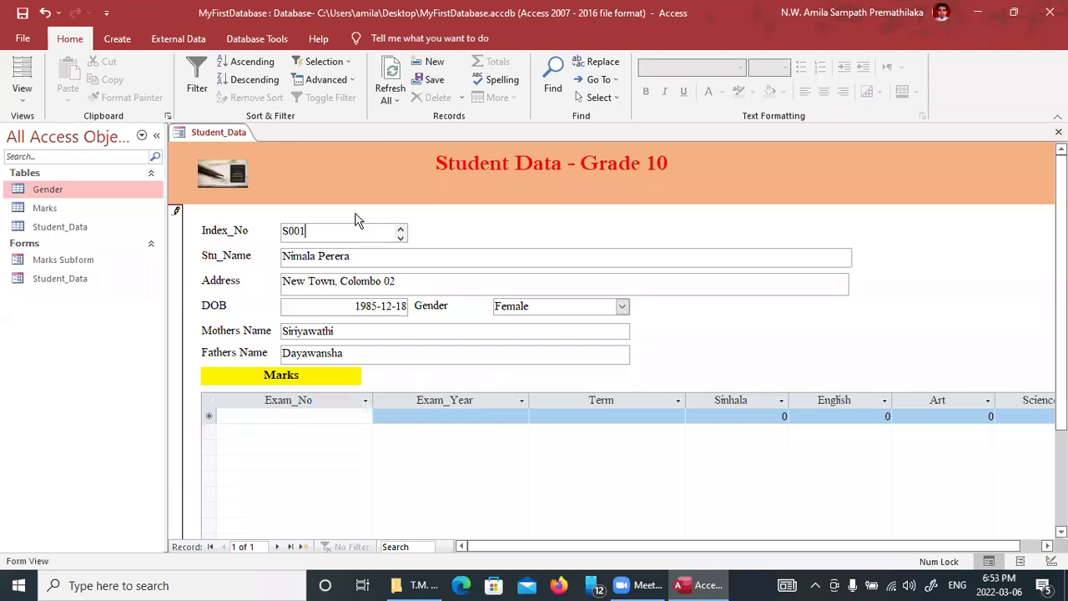
key("Tab")
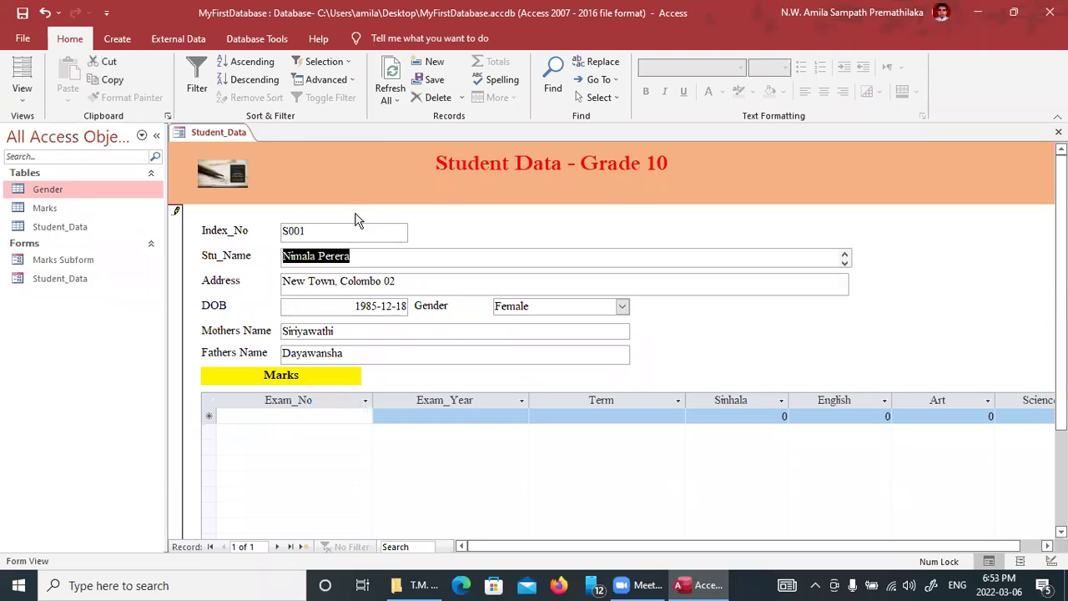
key("Tab")
key("Tab")
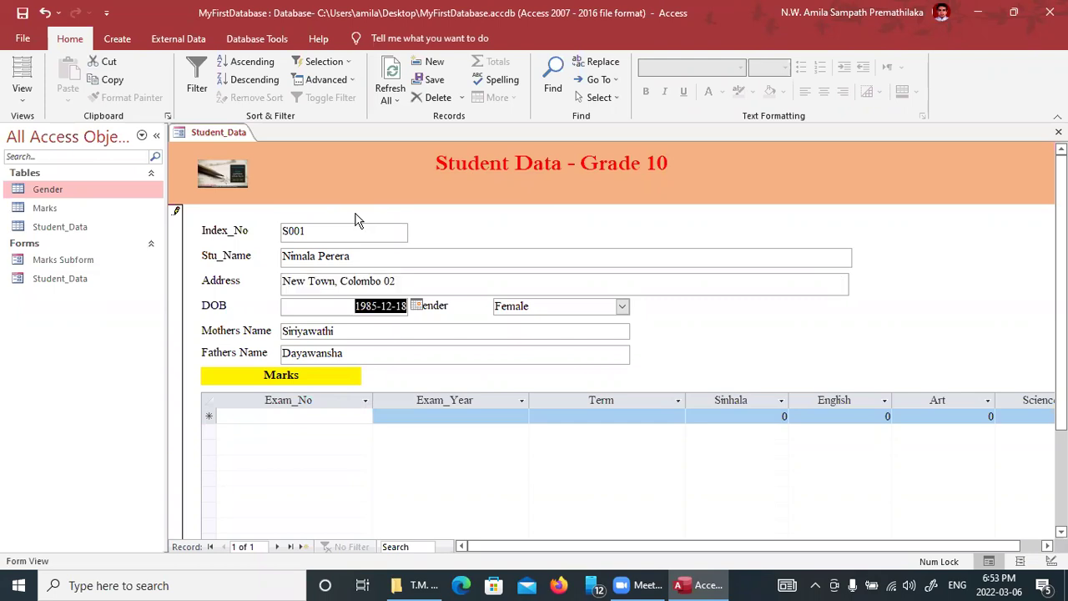
key("Tab")
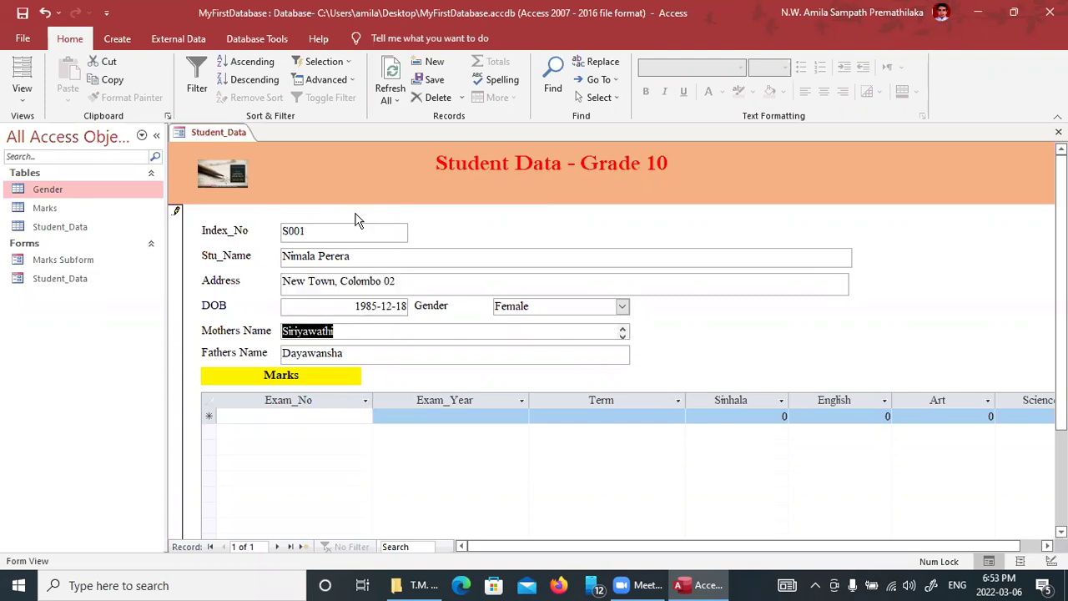
key("Tab")
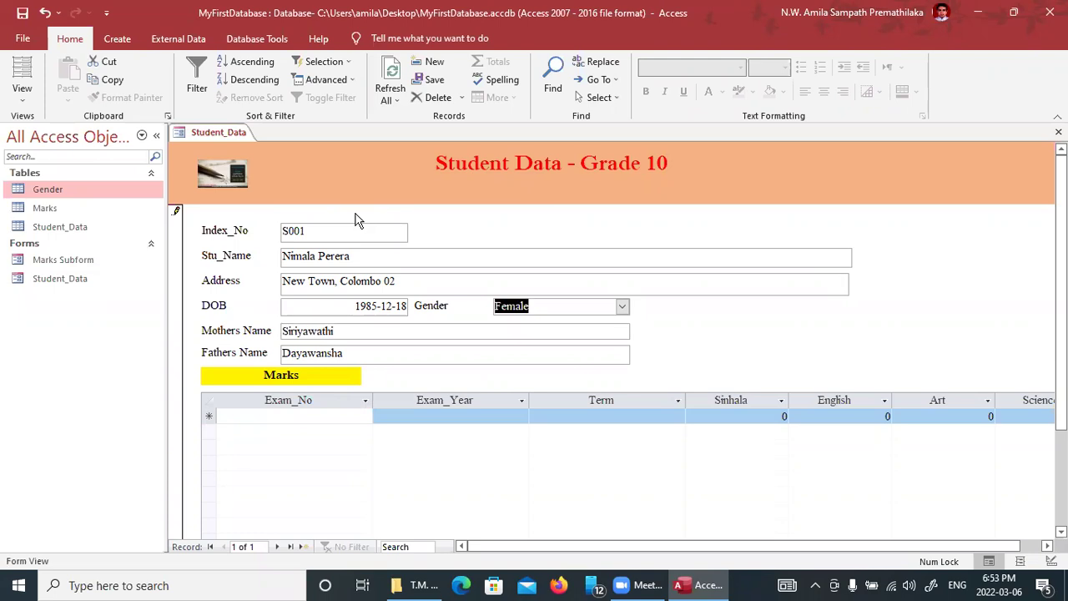
key("Tab")
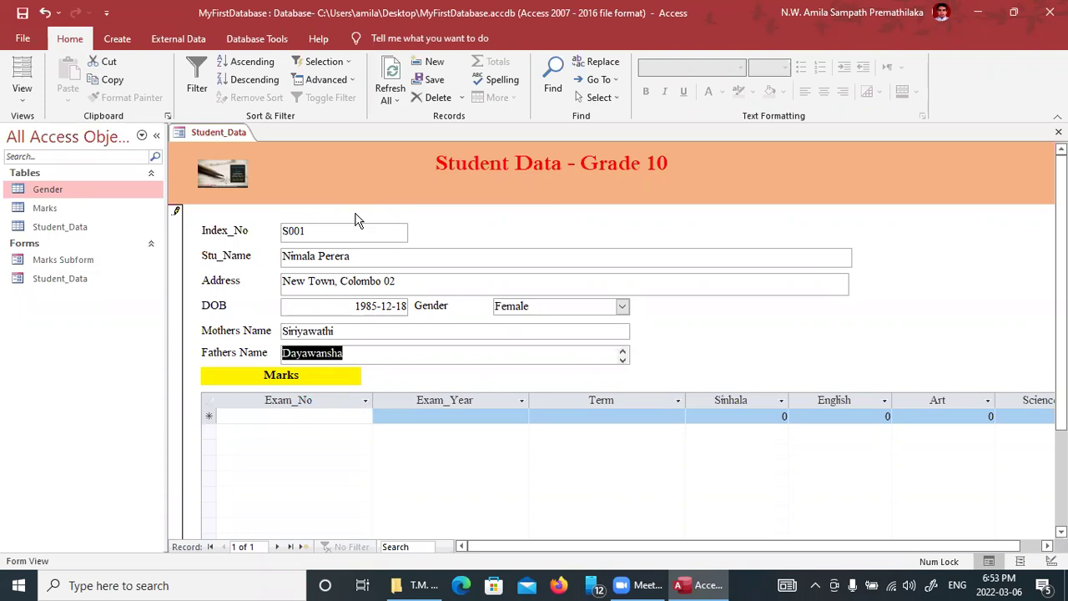
key("Tab")
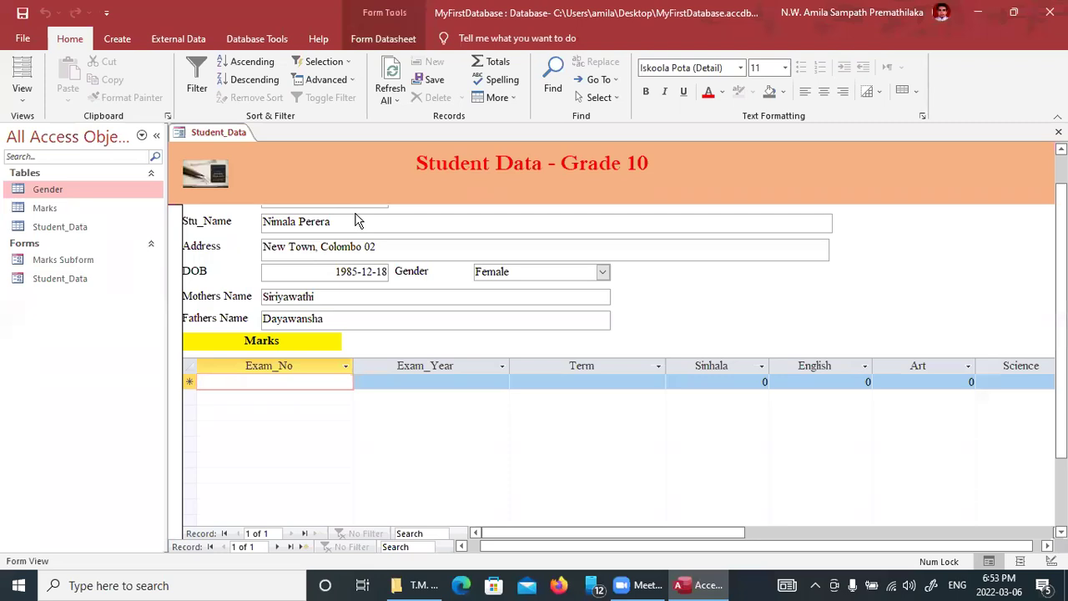
Return Student_Data to Design View.
left_click(306, 221)
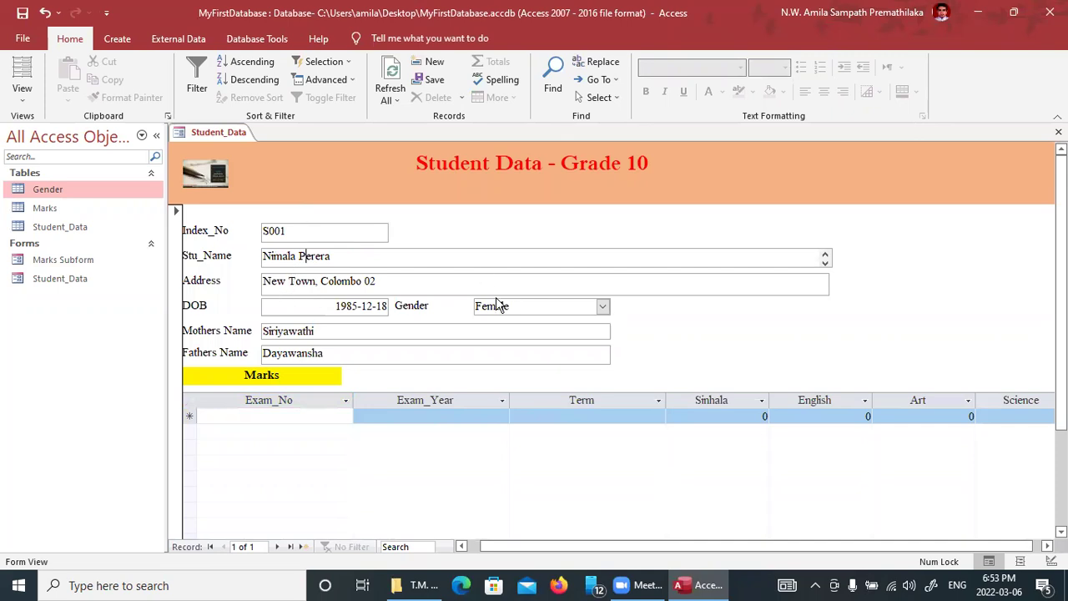
right_click(233, 133)
left_click(270, 242)
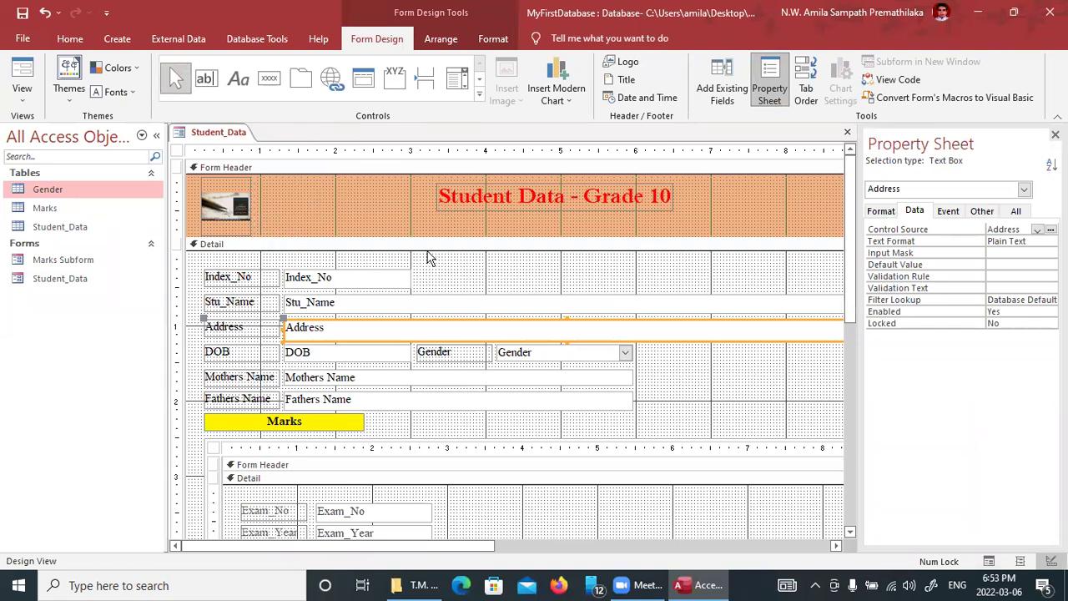
Move Gender directly after DOB, ahead of Mothers Name, in the Detail tab order and apply it.
left_click(806, 88)
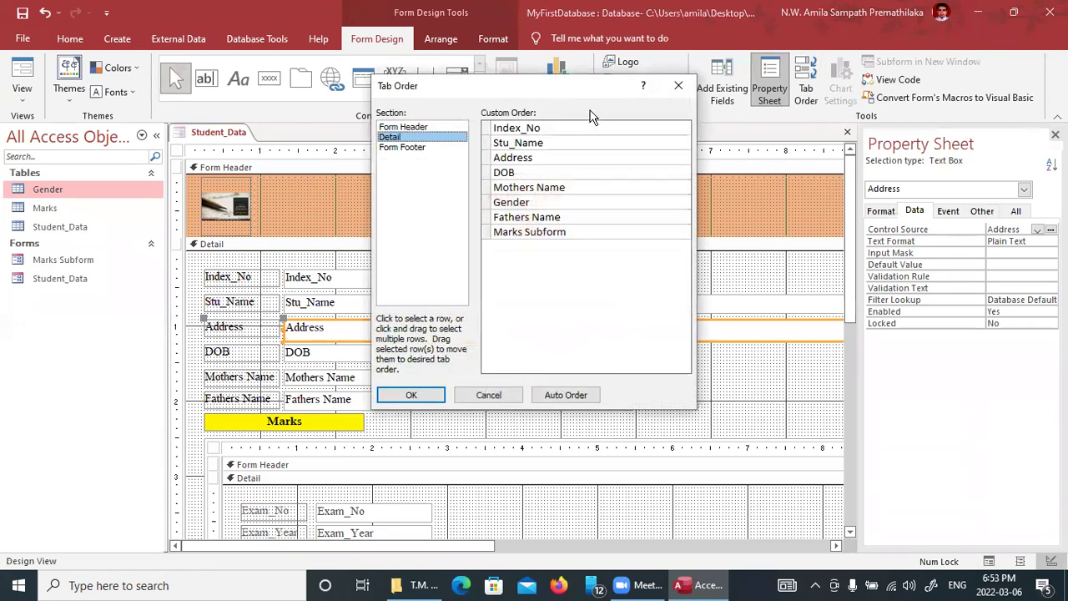
left_click_drag(580, 88, 808, 63)
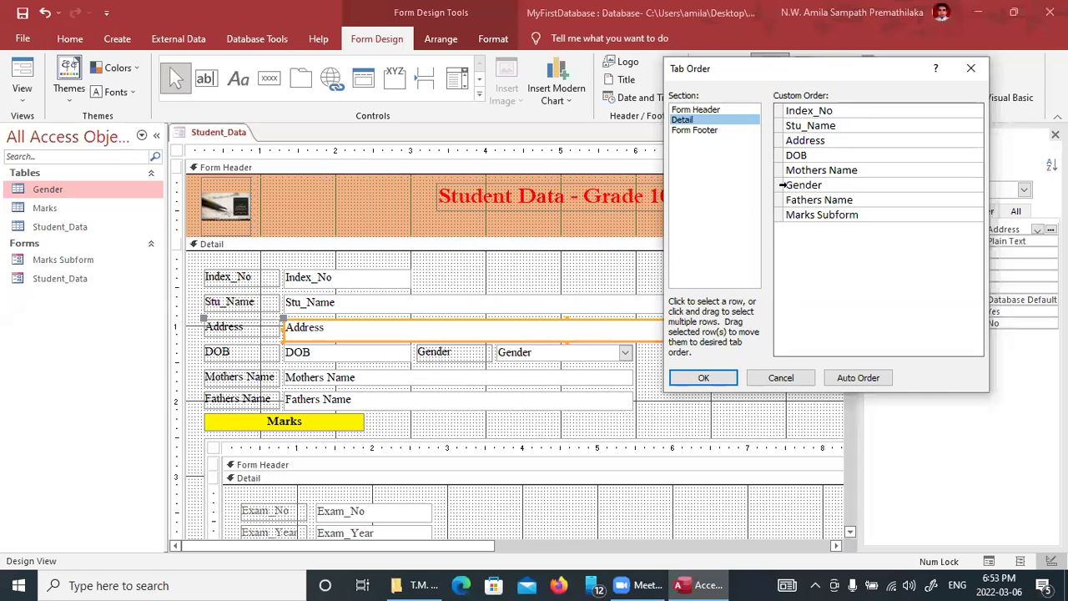
left_click(782, 185)
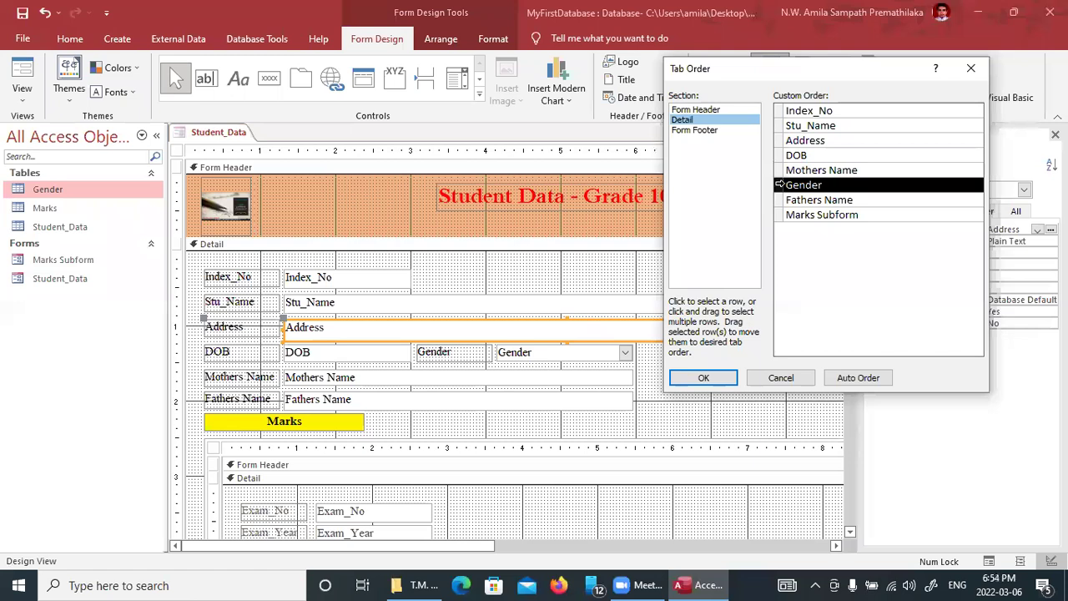
left_click_drag(778, 170, 780, 184)
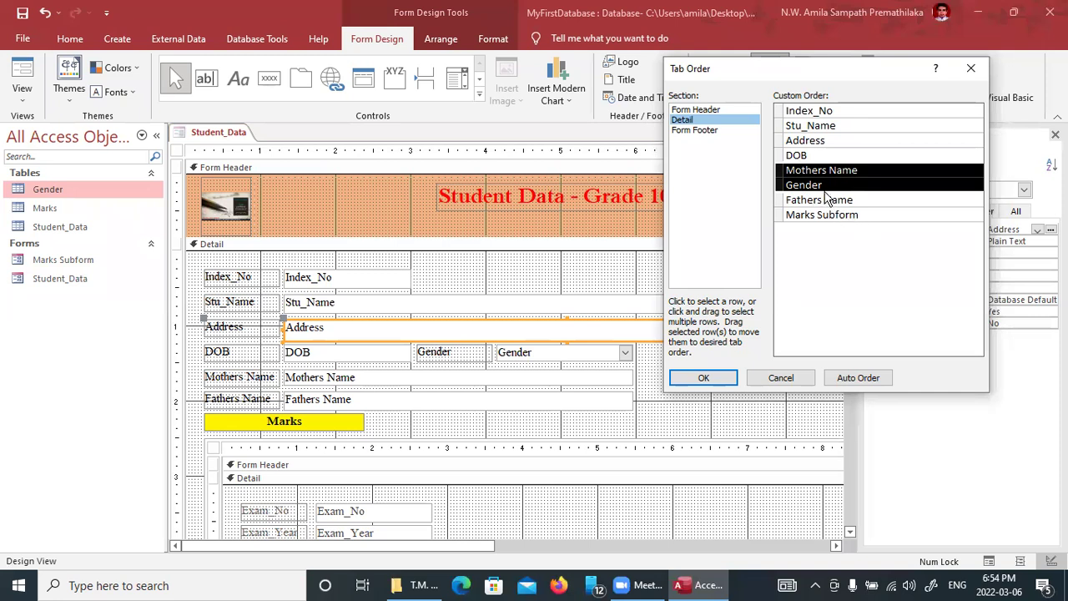
left_click(779, 377)
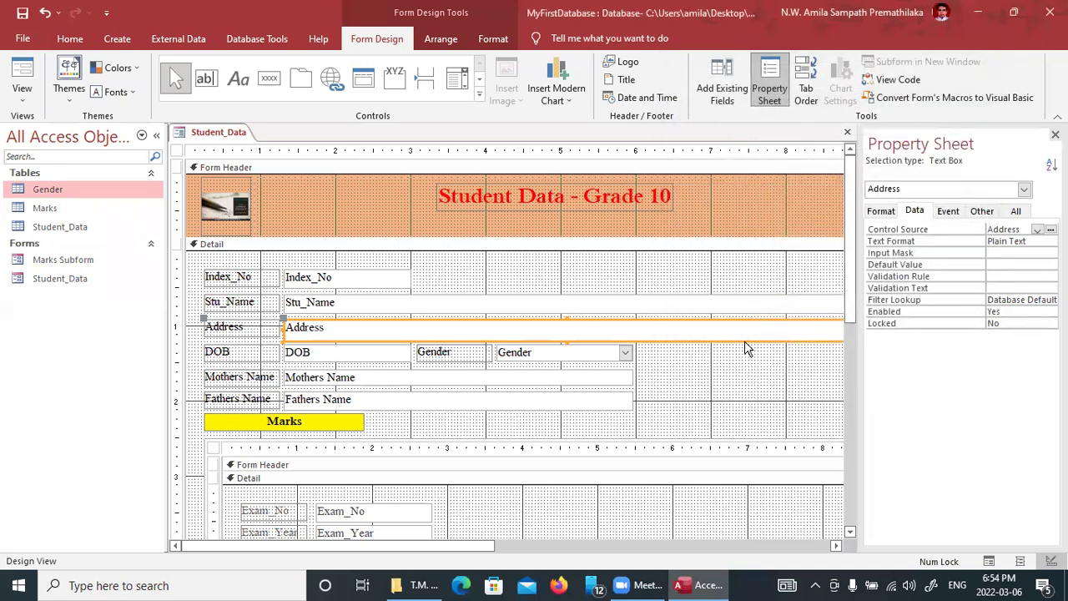
left_click(806, 90)
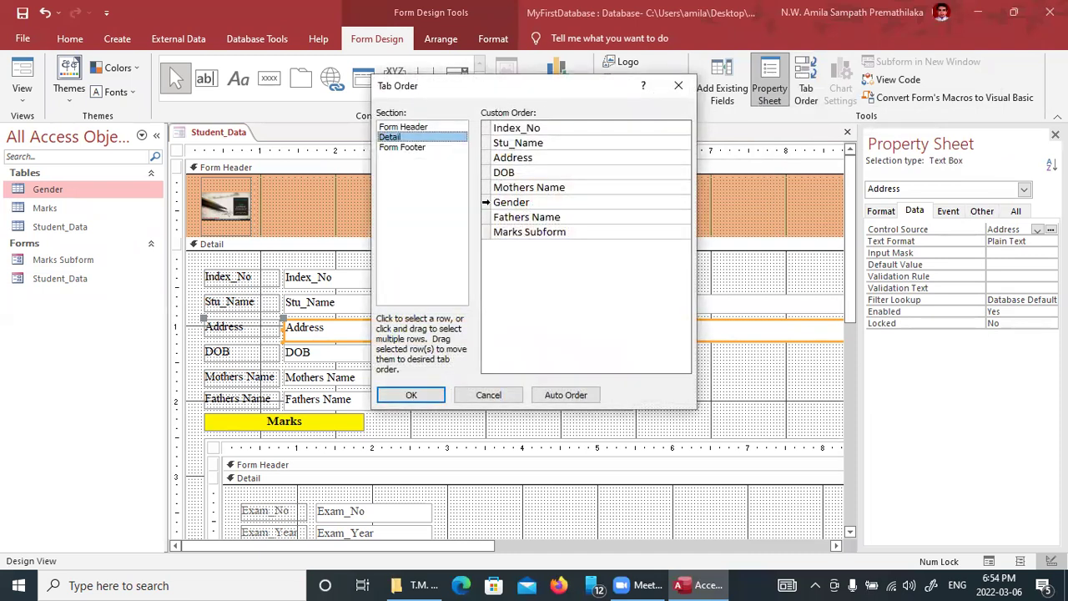
left_click(487, 201)
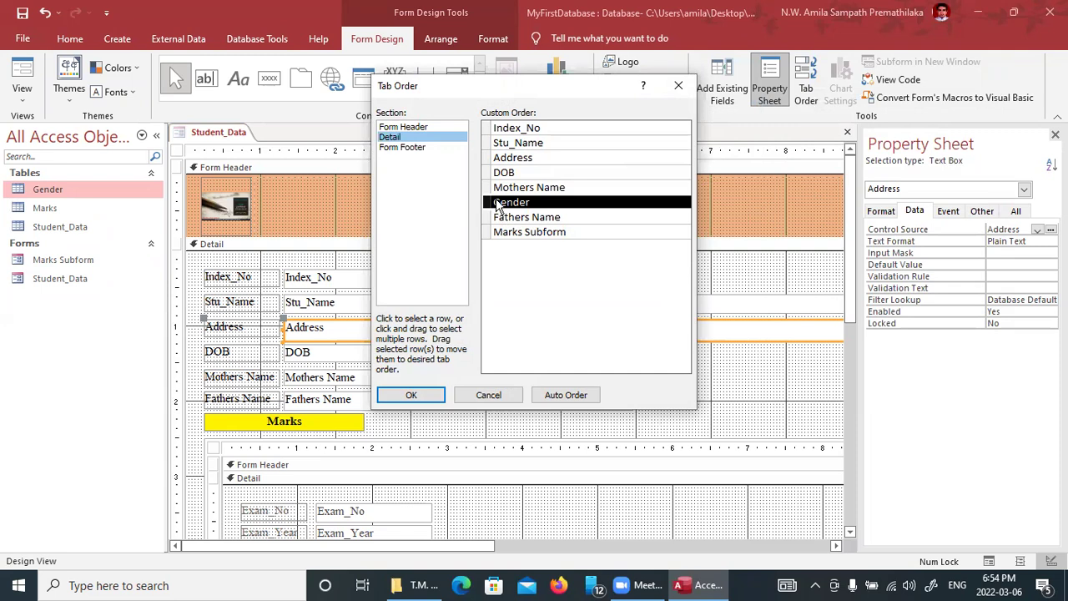
left_click_drag(498, 204, 489, 194)
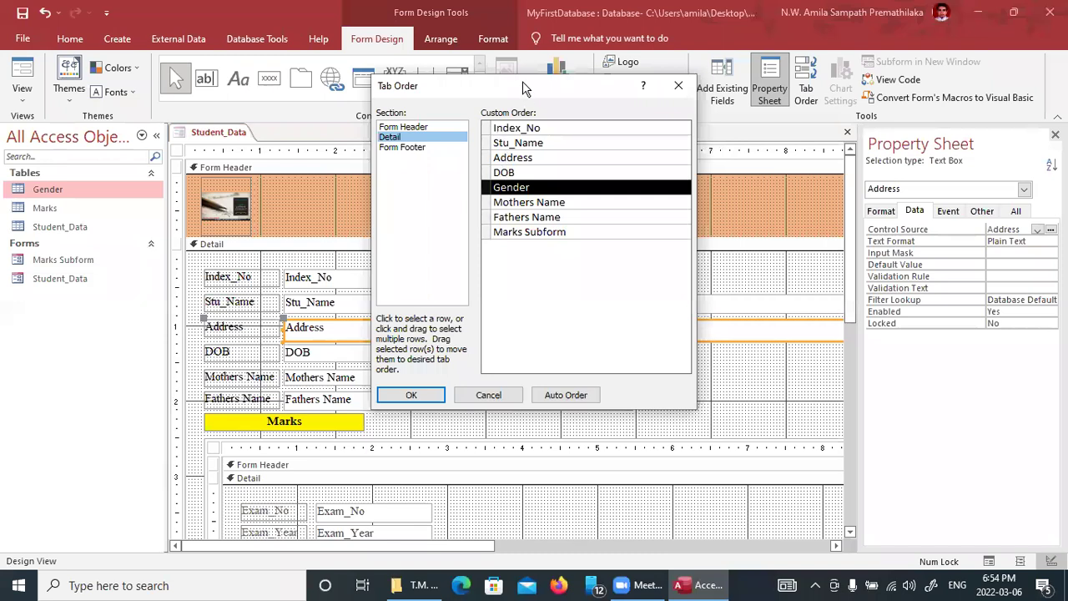
left_click_drag(540, 98, 793, 76)
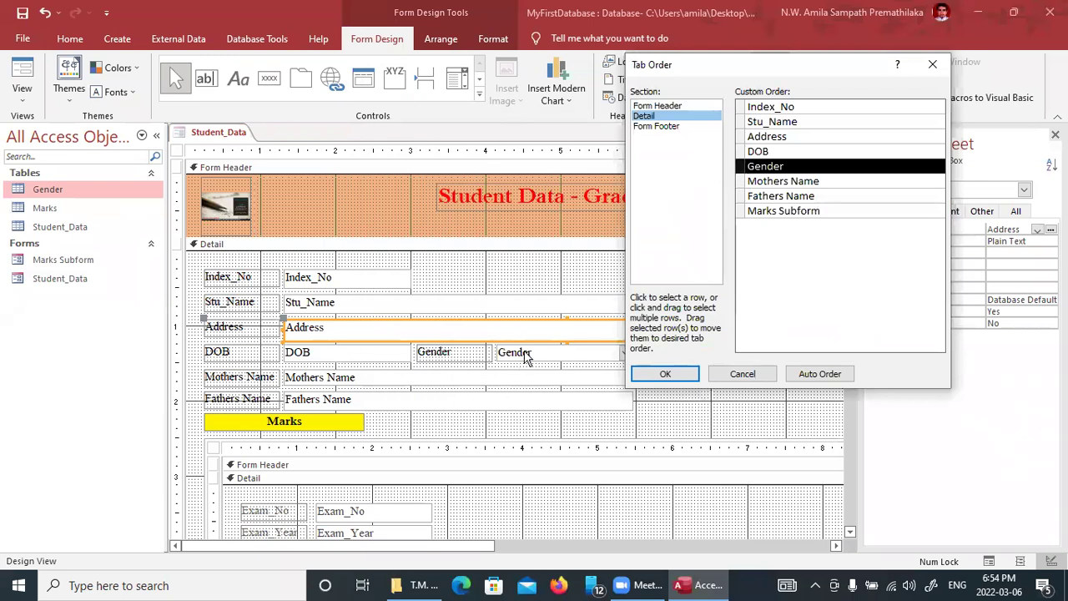
left_click(683, 377)
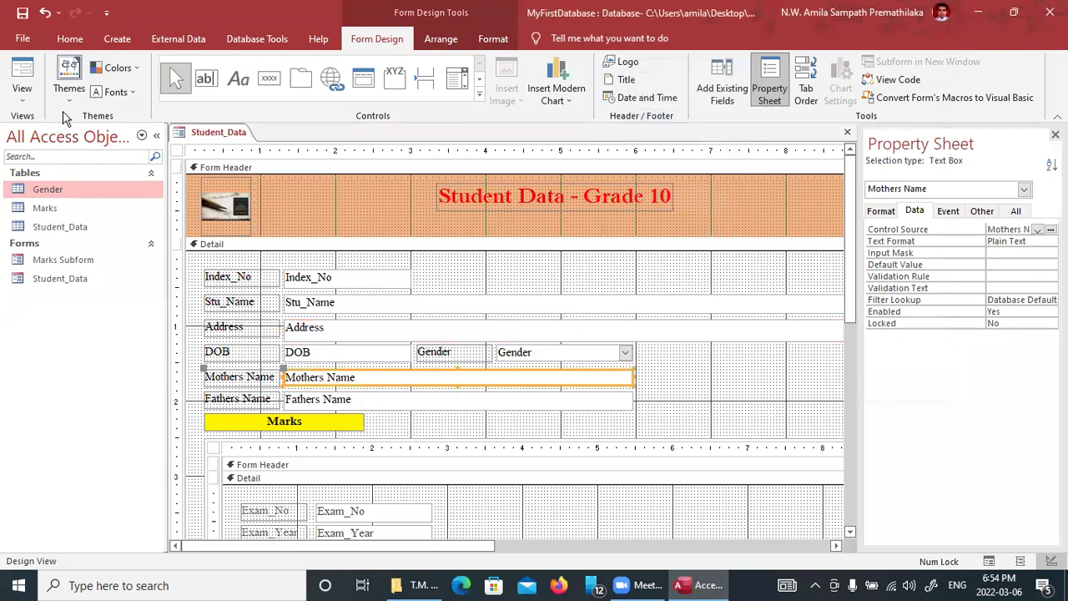
left_click(22, 80)
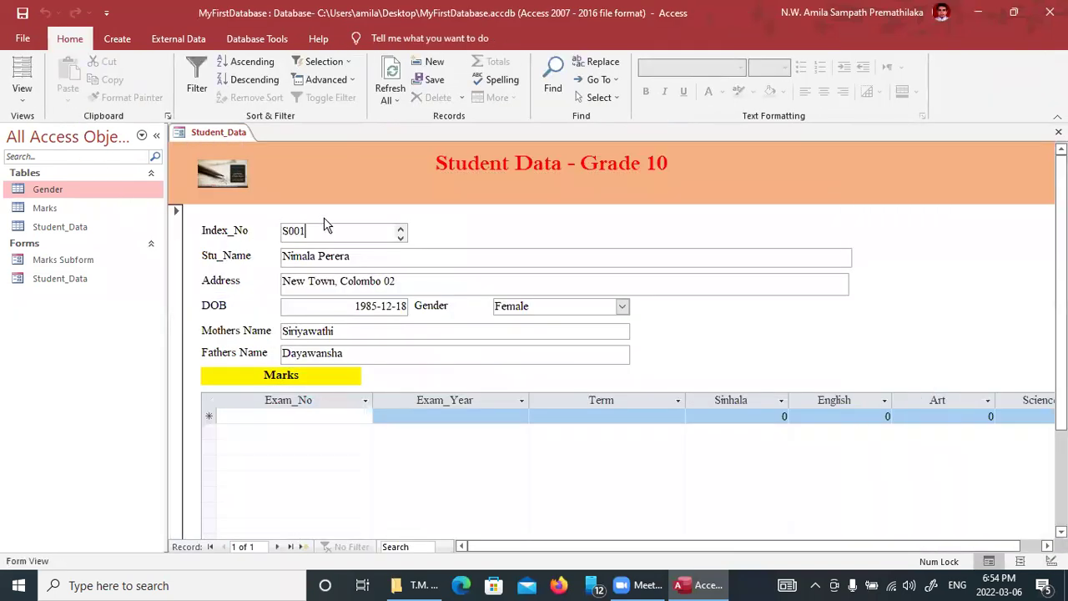
key("Tab")
key("Tab")
key("Tab")
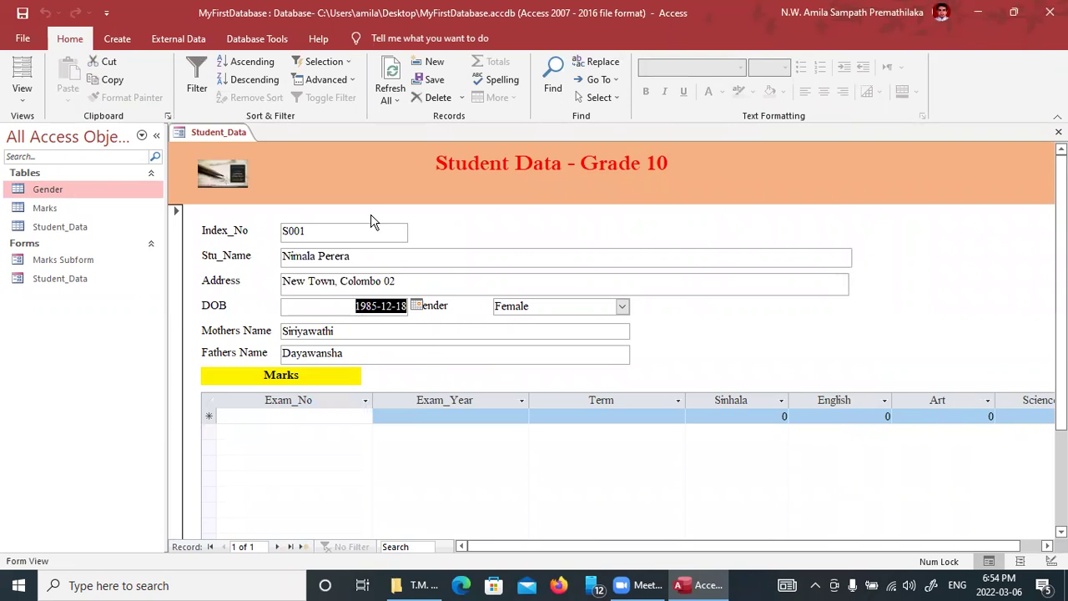
key("Tab")
key("Tab")
key("Tab")
key("Caps_Lock")
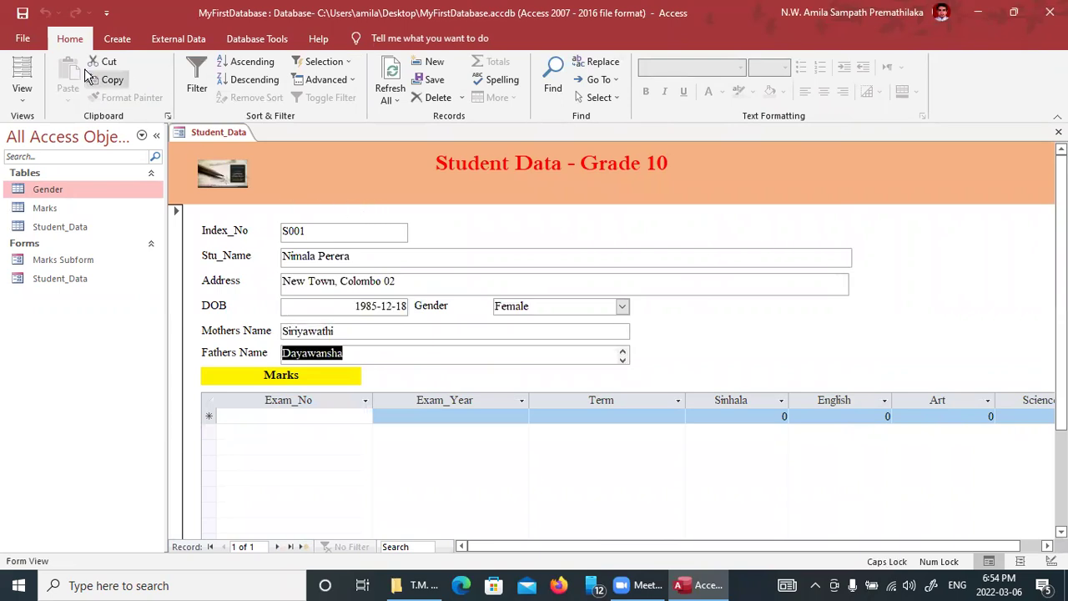
right_click(186, 134)
left_click(235, 237)
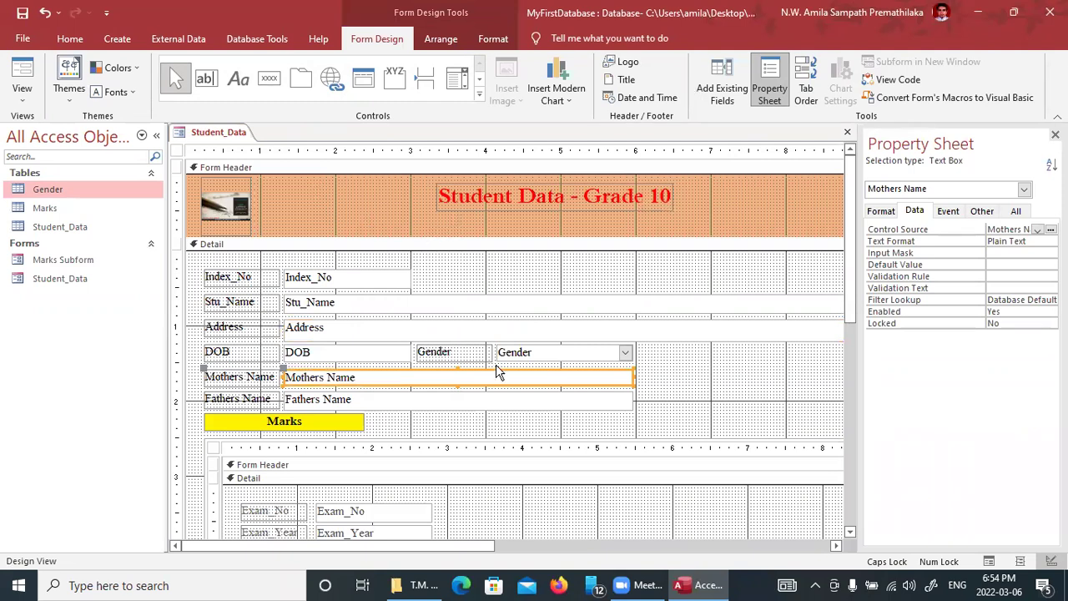
scroll(496, 371, "down", 2)
scroll(495, 371, "down", 2)
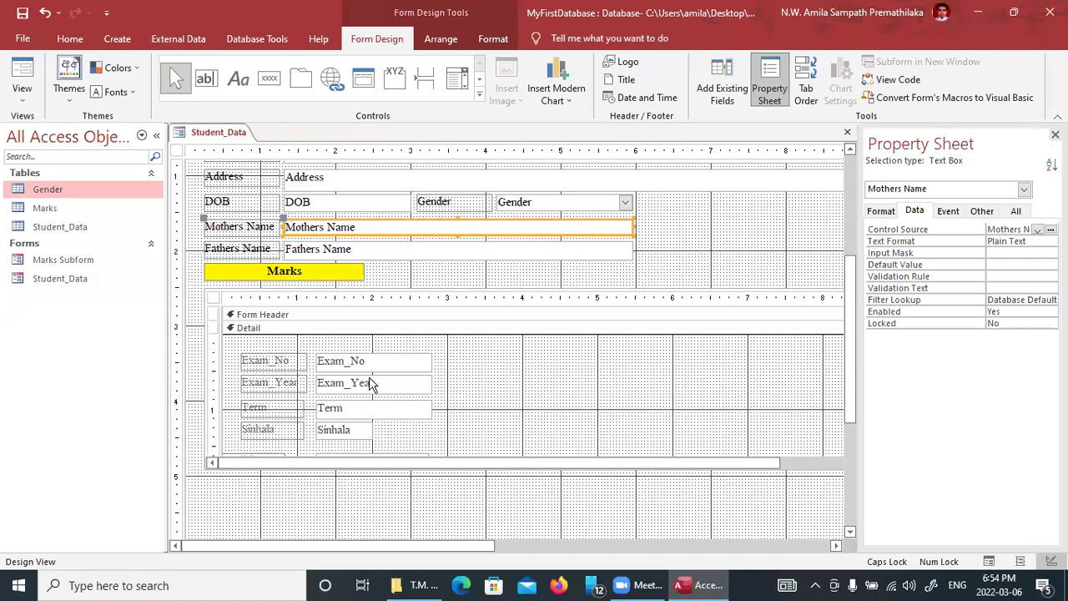
left_click(22, 75)
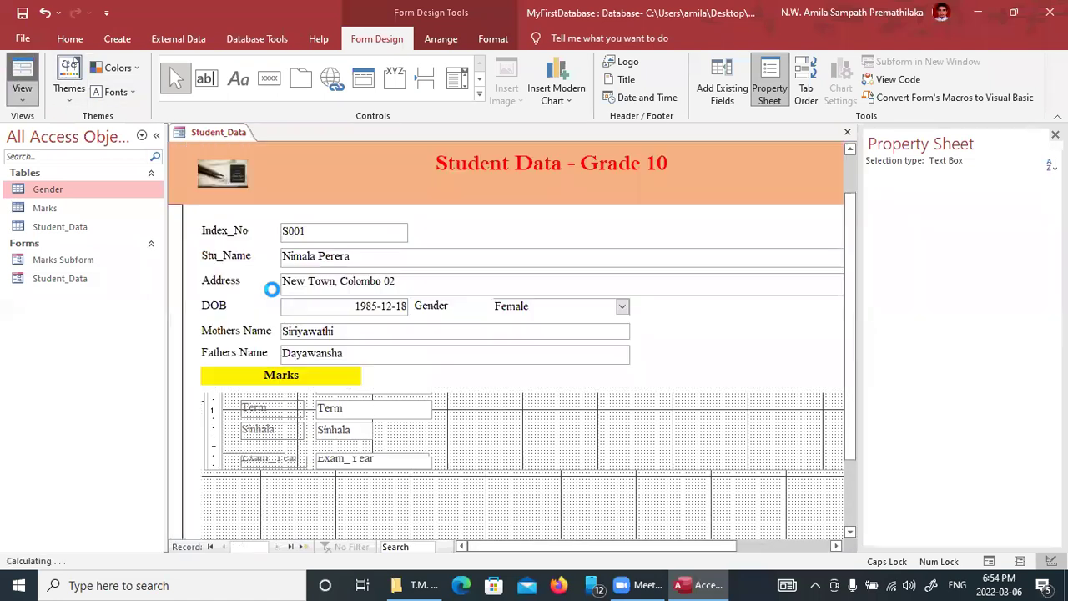
left_click(279, 416)
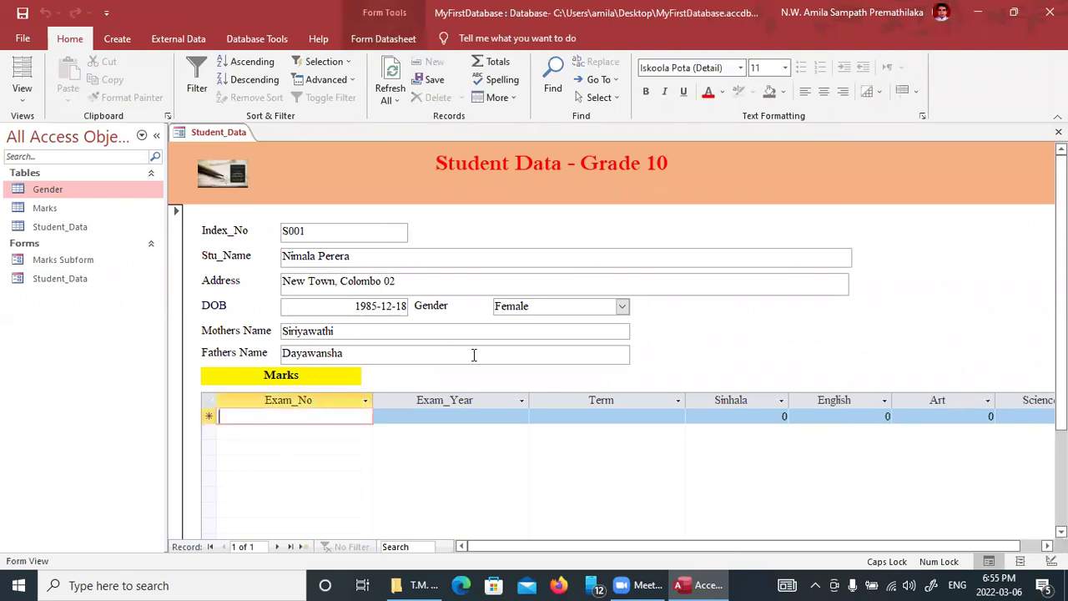
type("e001")
key("Tab")
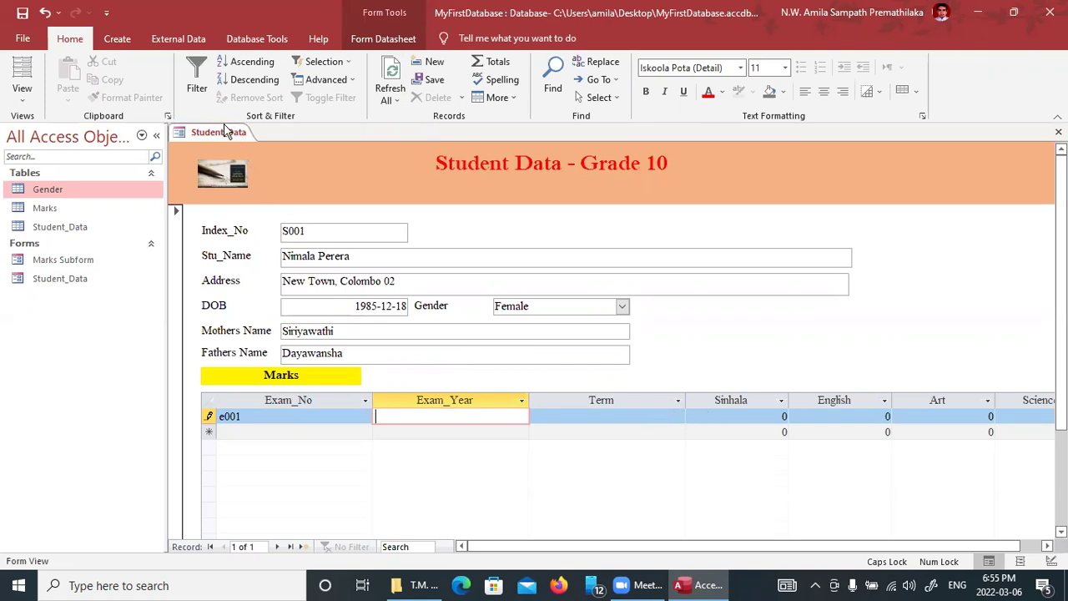
left_click(47, 12)
right_click(218, 132)
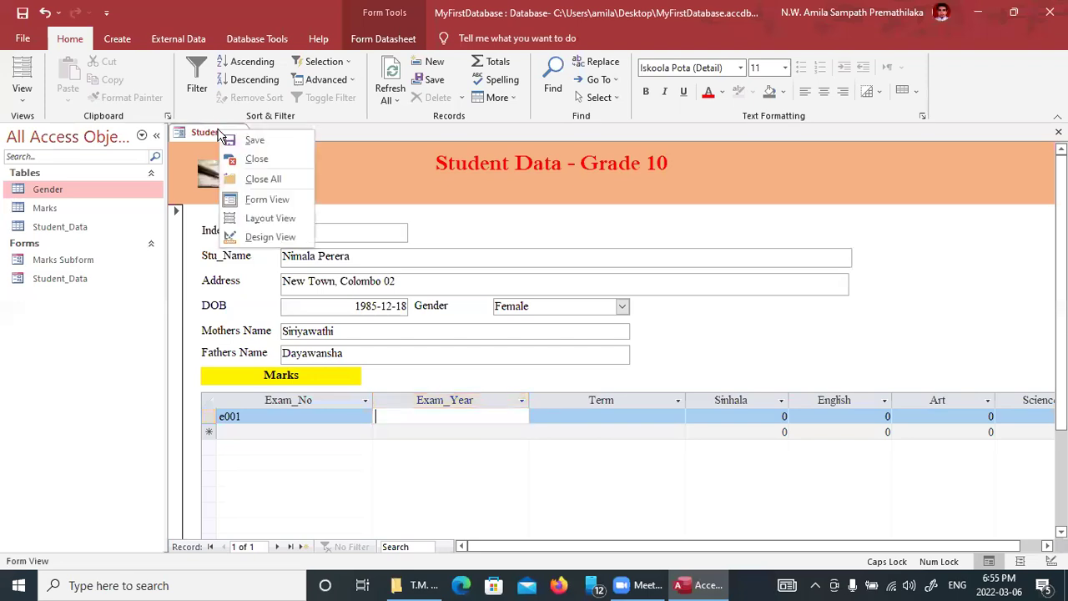
left_click(267, 238)
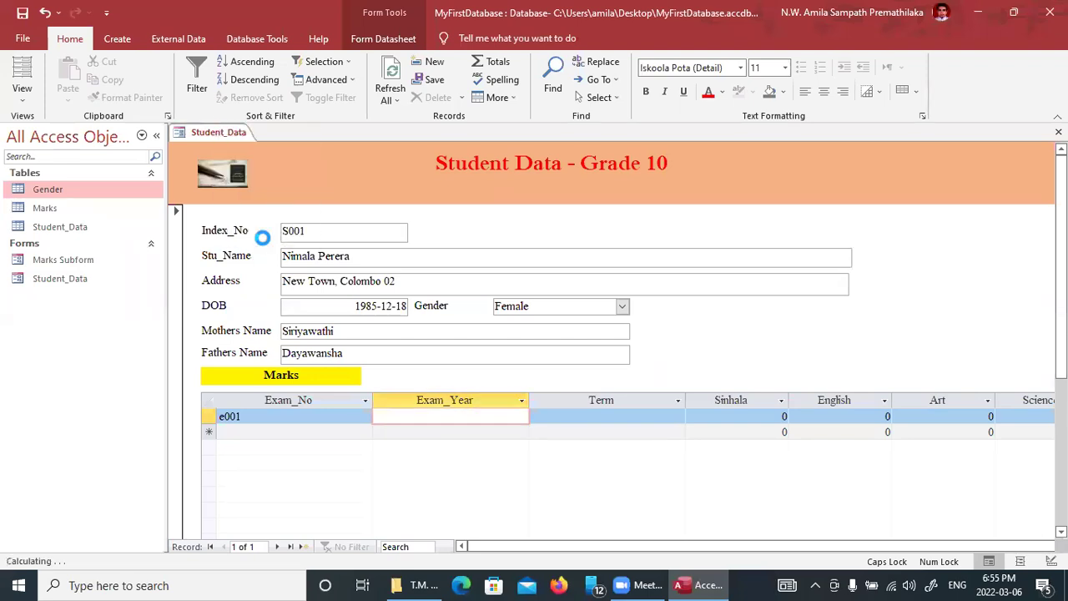
Inspect the embedded Marks subform, select the Marks table, and close the Student_Data form.
scroll(469, 364, "down", 2)
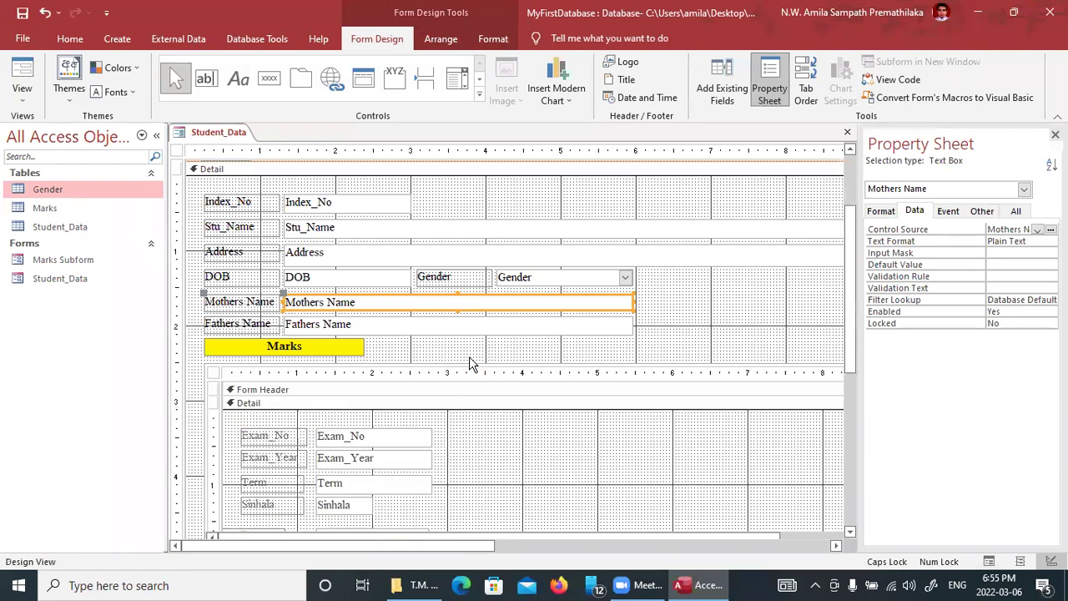
scroll(467, 366, "down", 3)
left_click(383, 295)
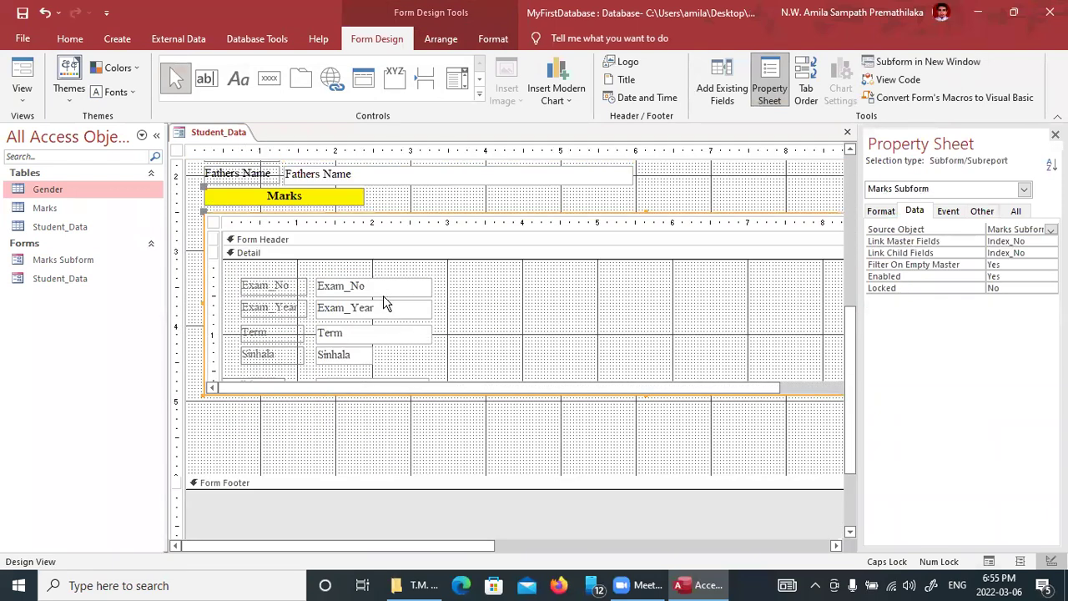
left_click(384, 294)
left_click(454, 285)
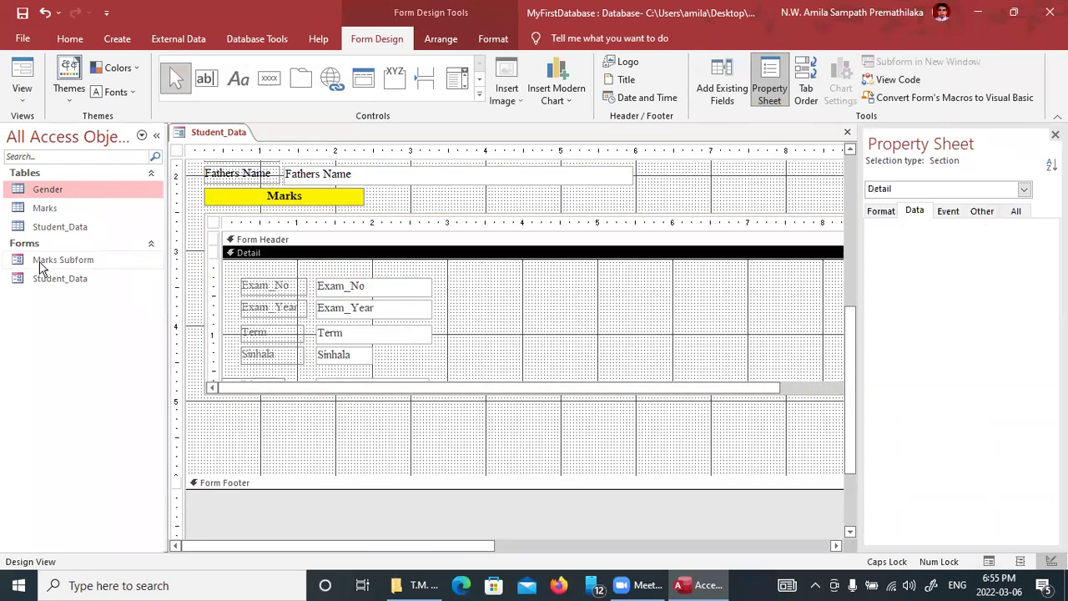
left_click(46, 214)
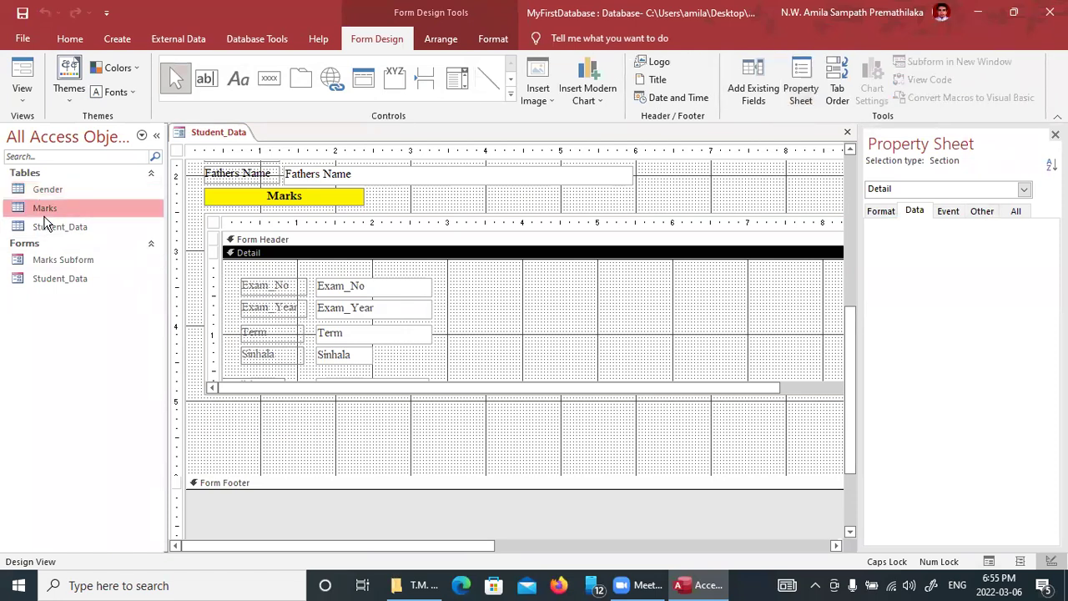
right_click(217, 134)
left_click(254, 164)
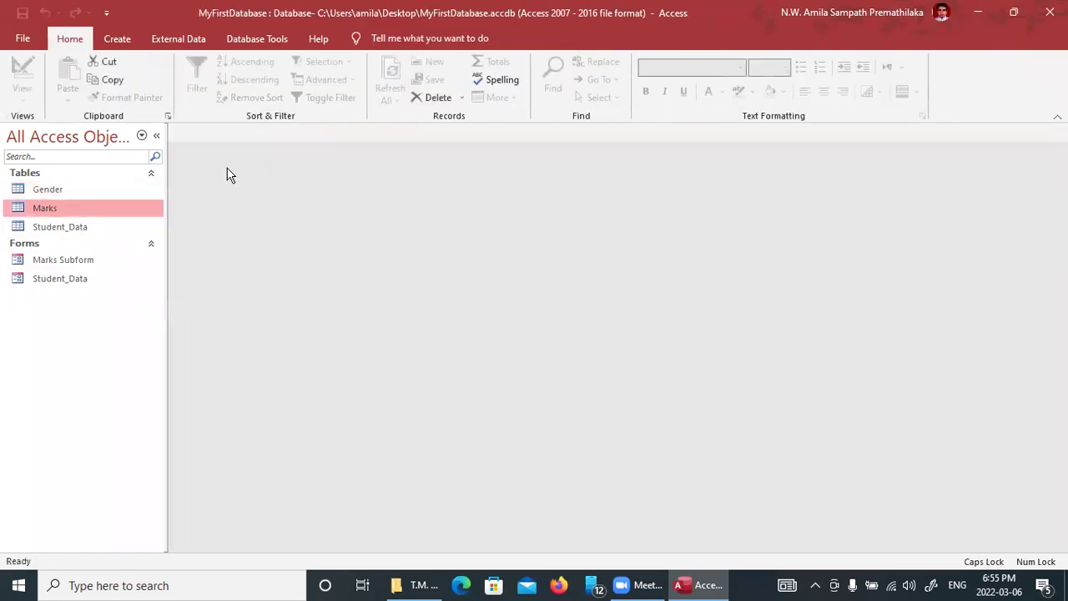
Open the Marks table in Design View and close it again.
right_click(63, 209)
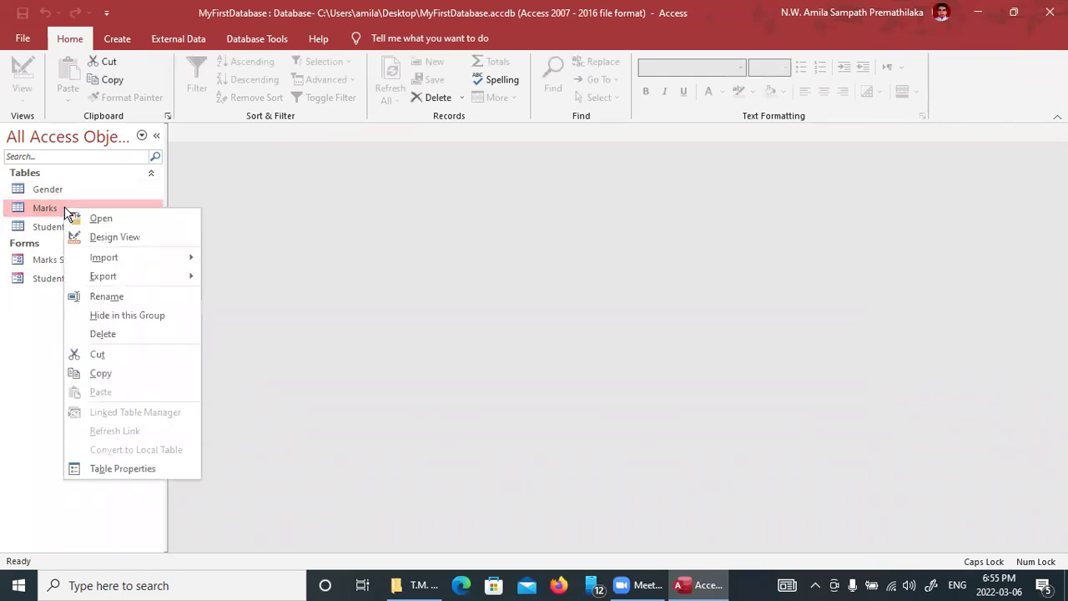
left_click(100, 237)
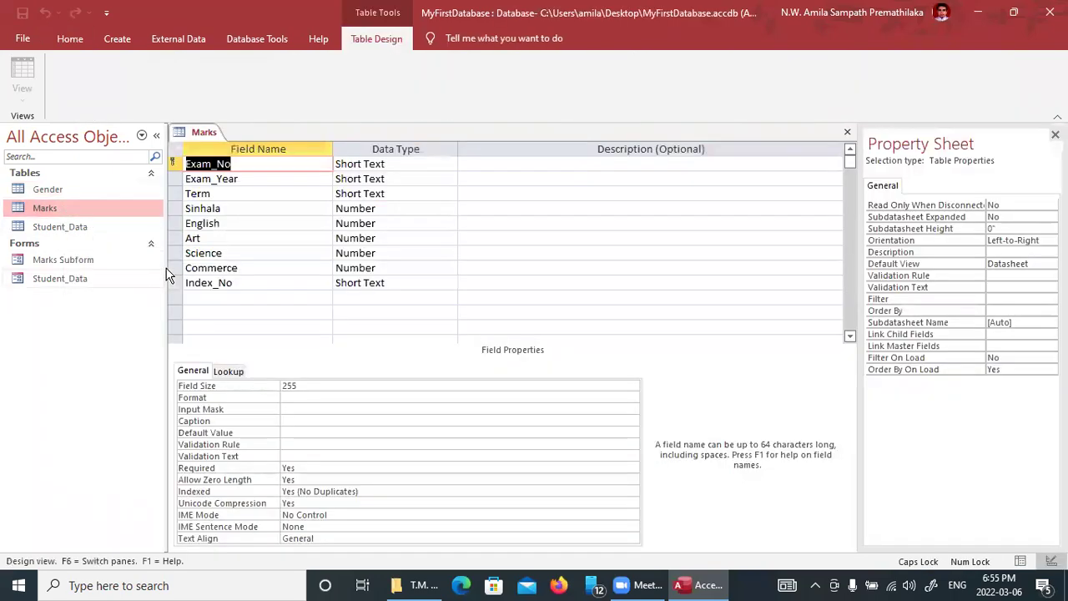
right_click(205, 132)
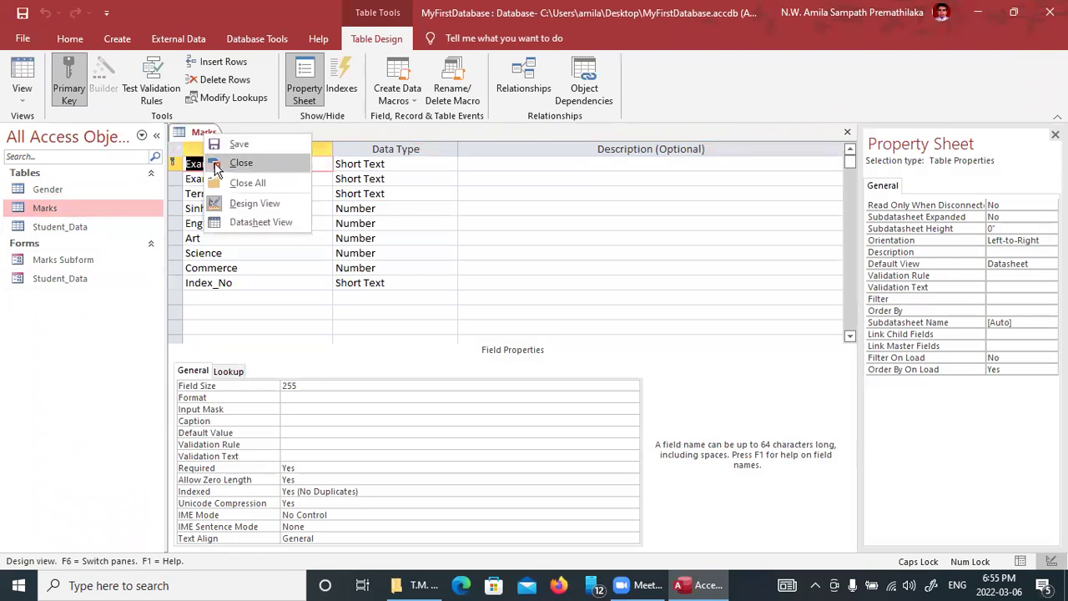
left_click(232, 160)
Open the Marks Subform form in Design View.
left_click(71, 278)
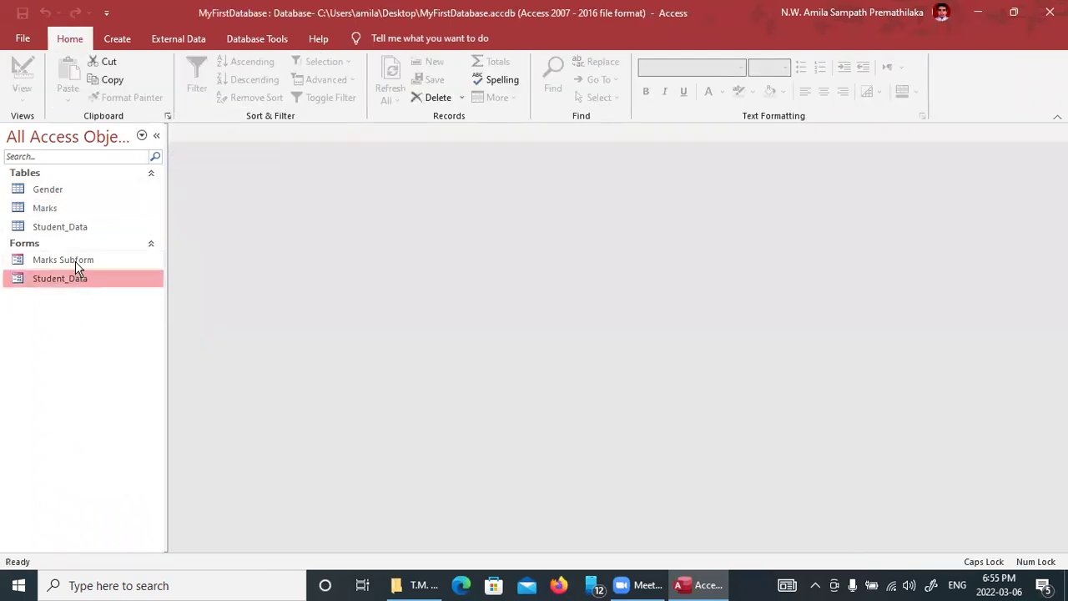
left_click(75, 263)
right_click(75, 266)
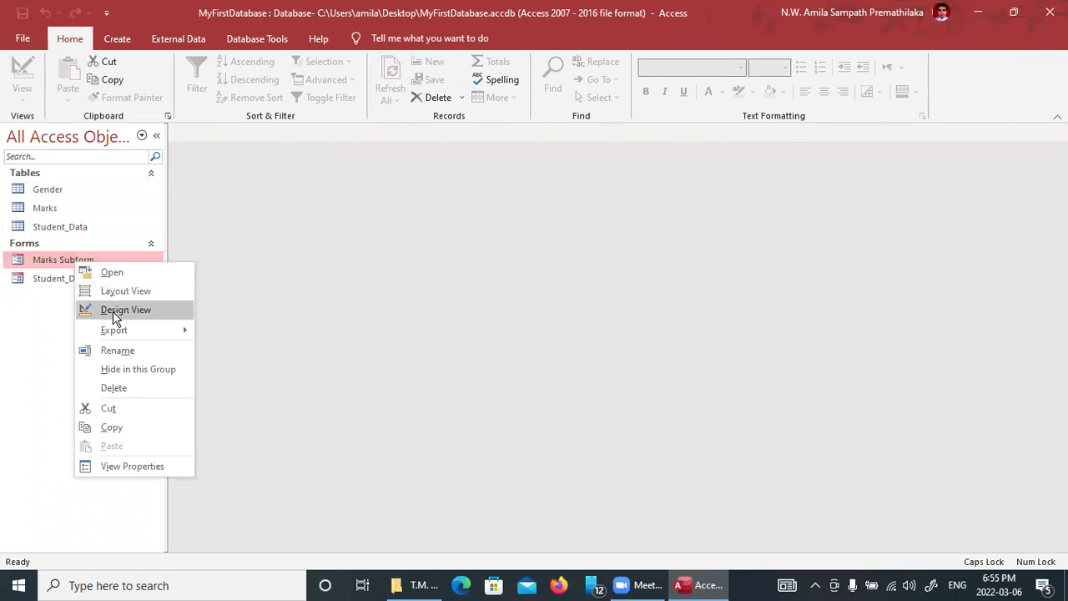
left_click(115, 310)
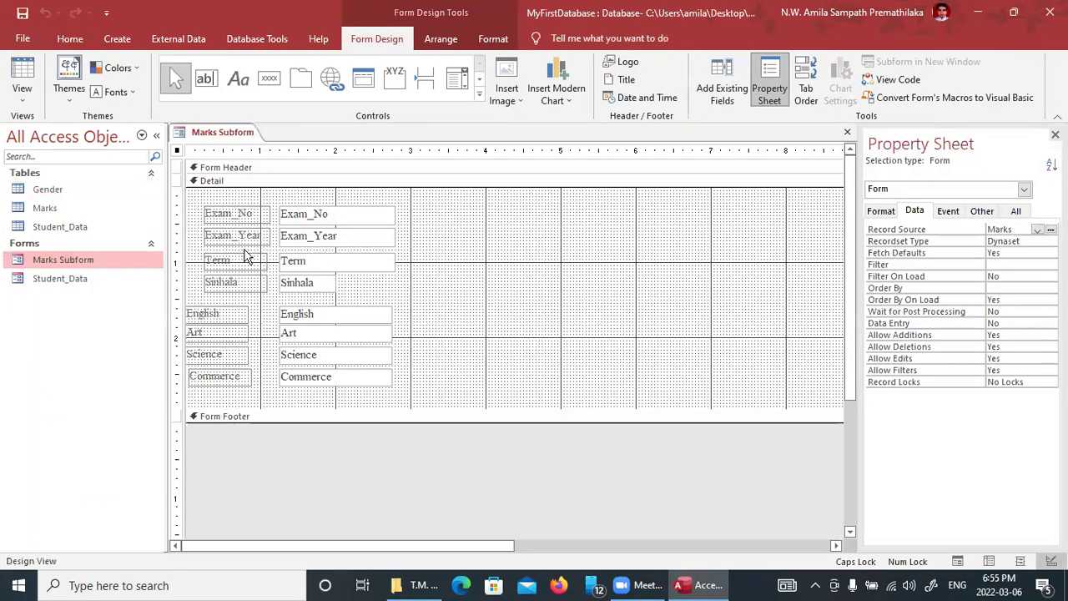
Convert the Exam_Year field to a combo box with a Value List row source type.
left_click(314, 242)
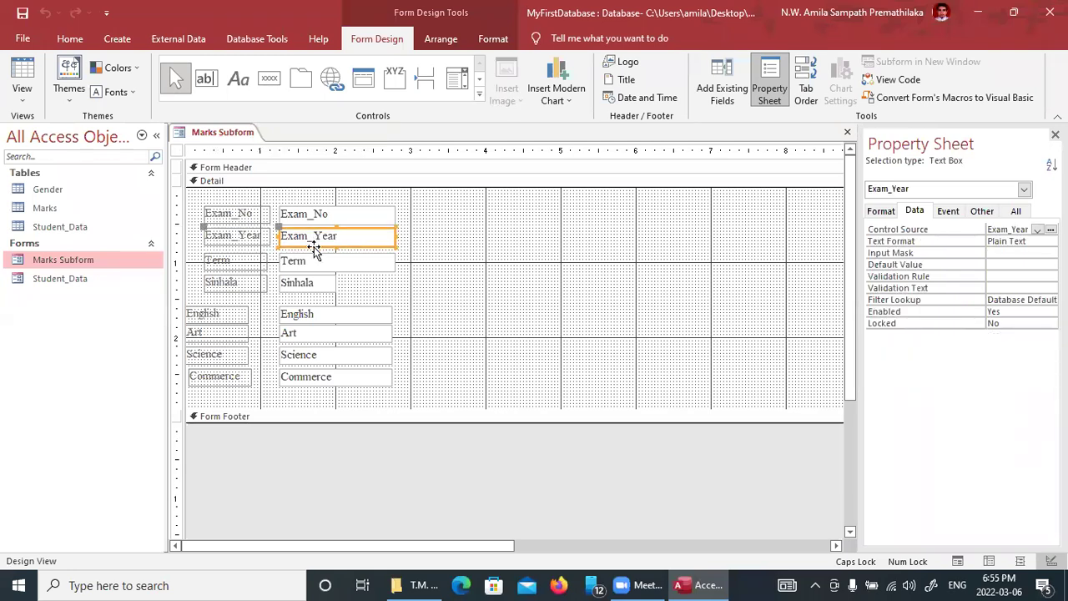
right_click(314, 250)
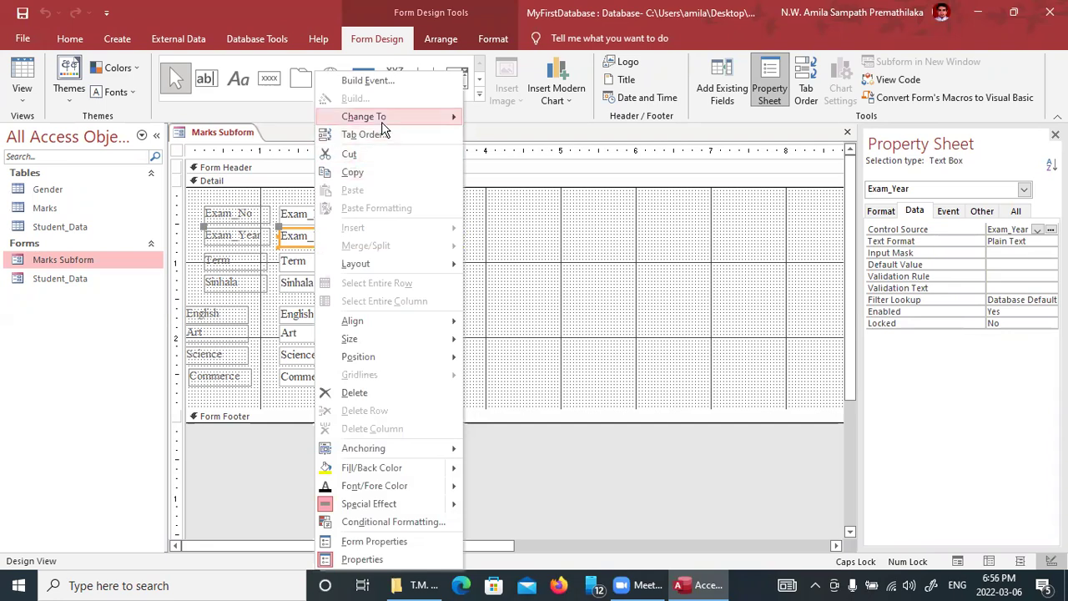
mouse_move(429, 116)
left_click(521, 173)
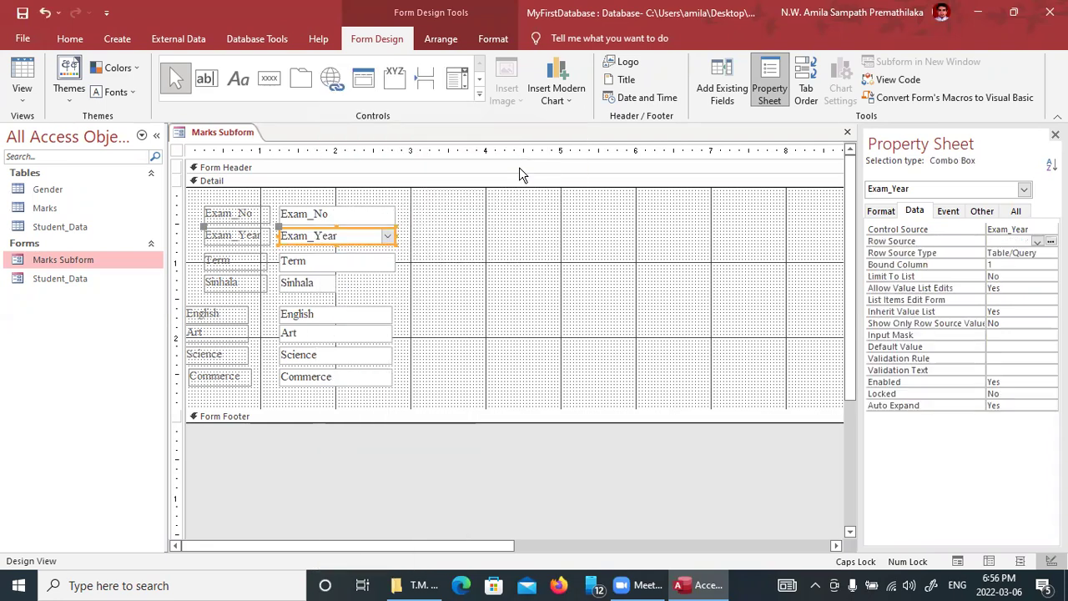
left_click(1043, 253)
left_click(1050, 253)
left_click(1009, 275)
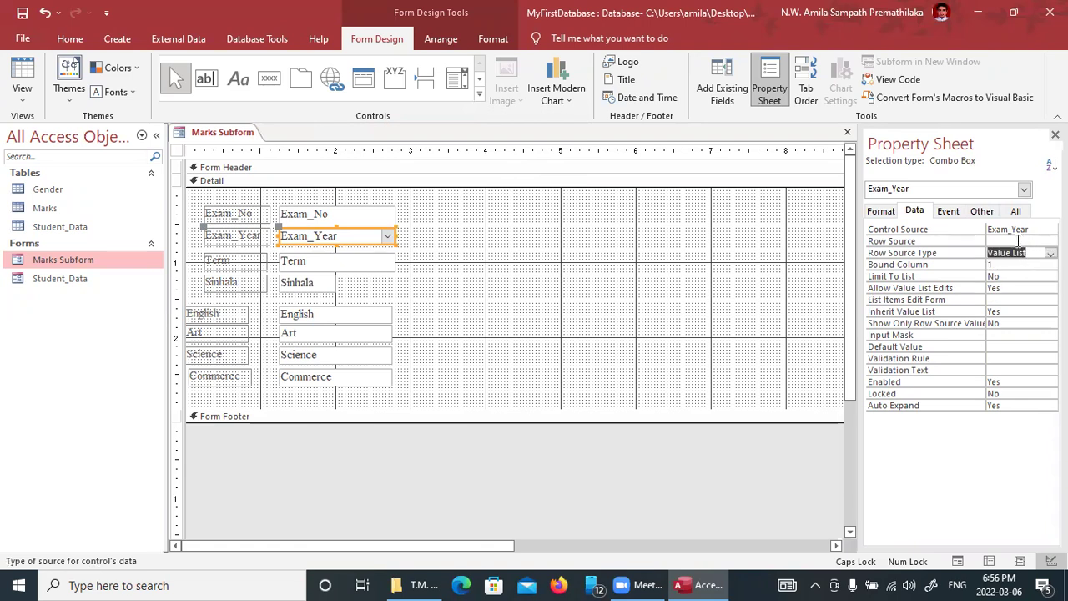
Enter the years 2015 through 2024 as Exam_Year's list items.
left_click(1022, 240)
left_click(1050, 240)
type("2015")
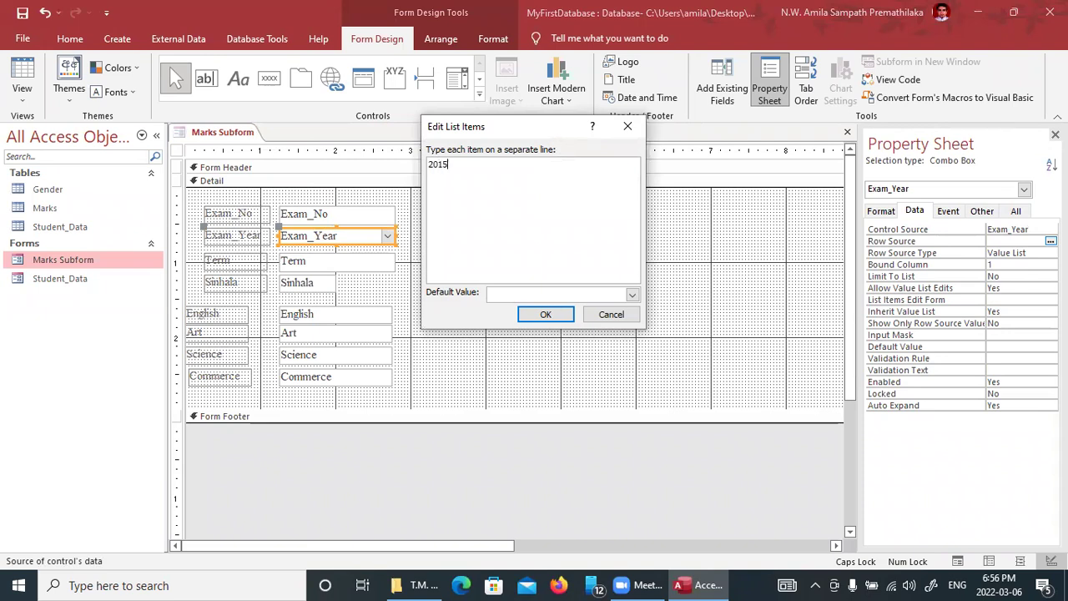
type("16")
key("Return")
type("18 ")
type("2019 ")
type("2020 2021 2")
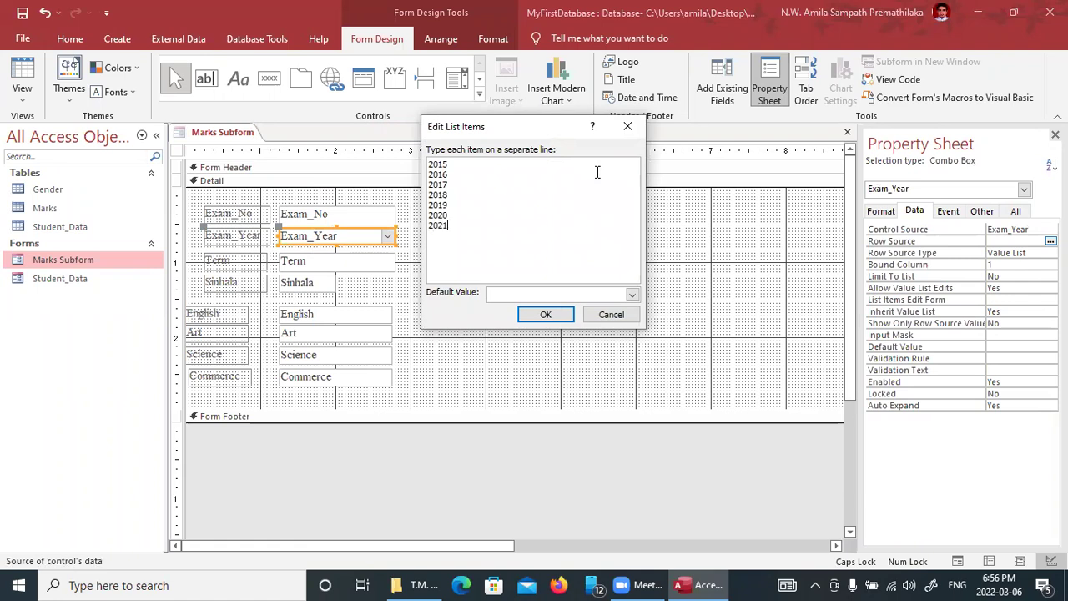
type("022")
key("Return")
type("2020 ")
type("2024")
left_click(495, 469)
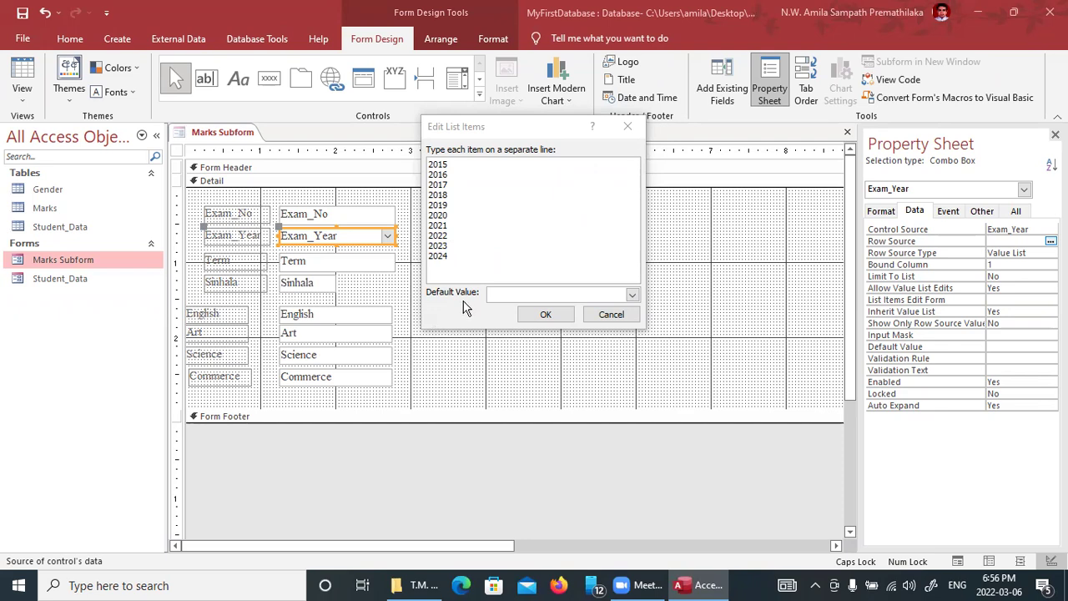
Set the Exam_Year default value to 2022 and confirm the 2015–2024 list.
left_click(632, 295)
scroll(532, 353, "down", 2)
scroll(517, 352, "down", 2)
left_click(511, 347)
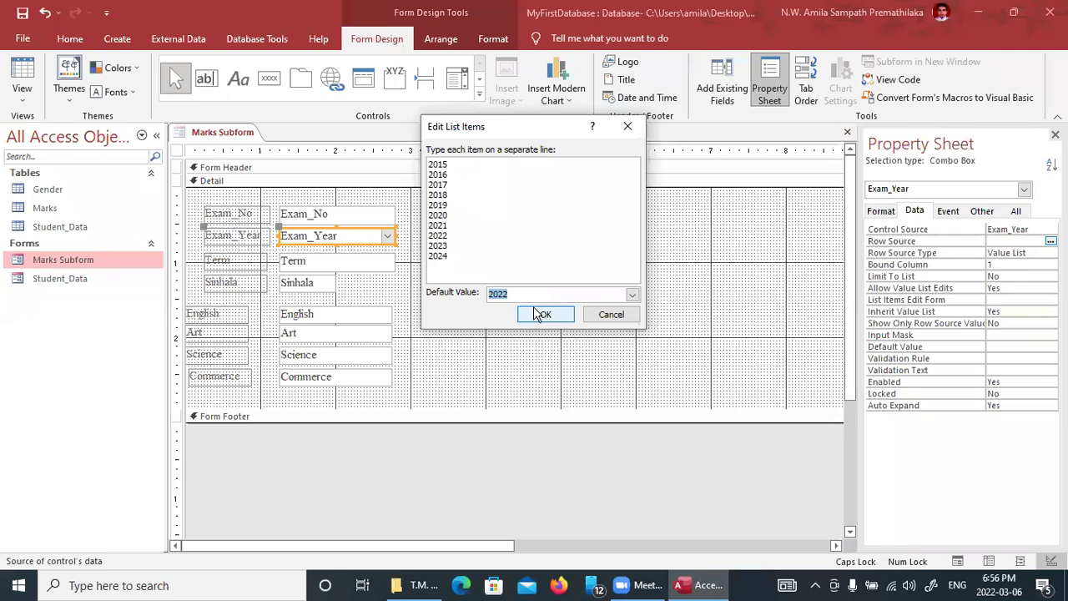
left_click(633, 294)
left_click_drag(634, 342, 634, 315)
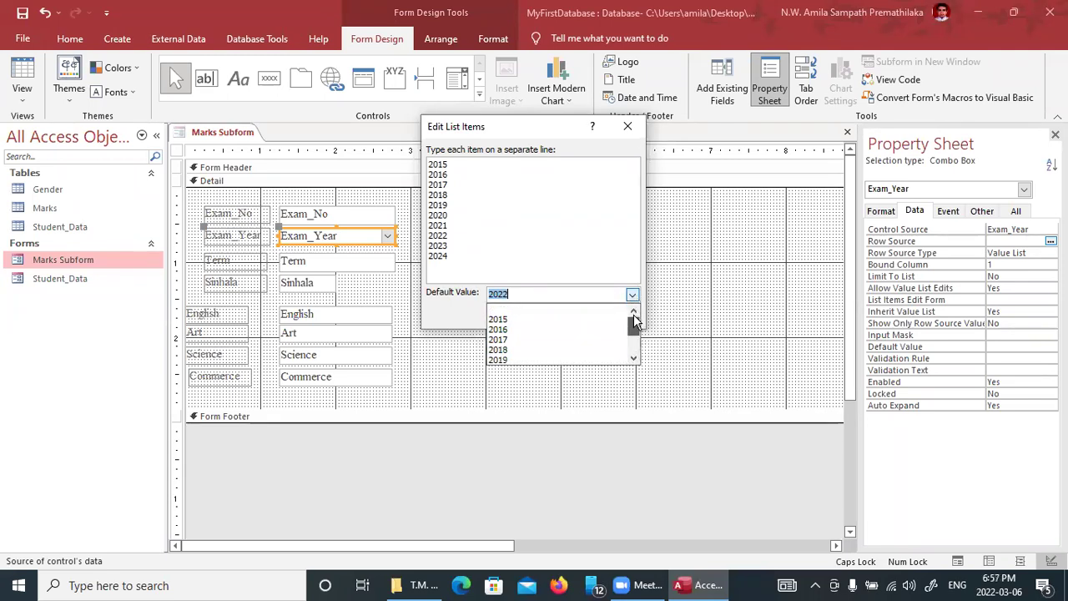
left_click(549, 311)
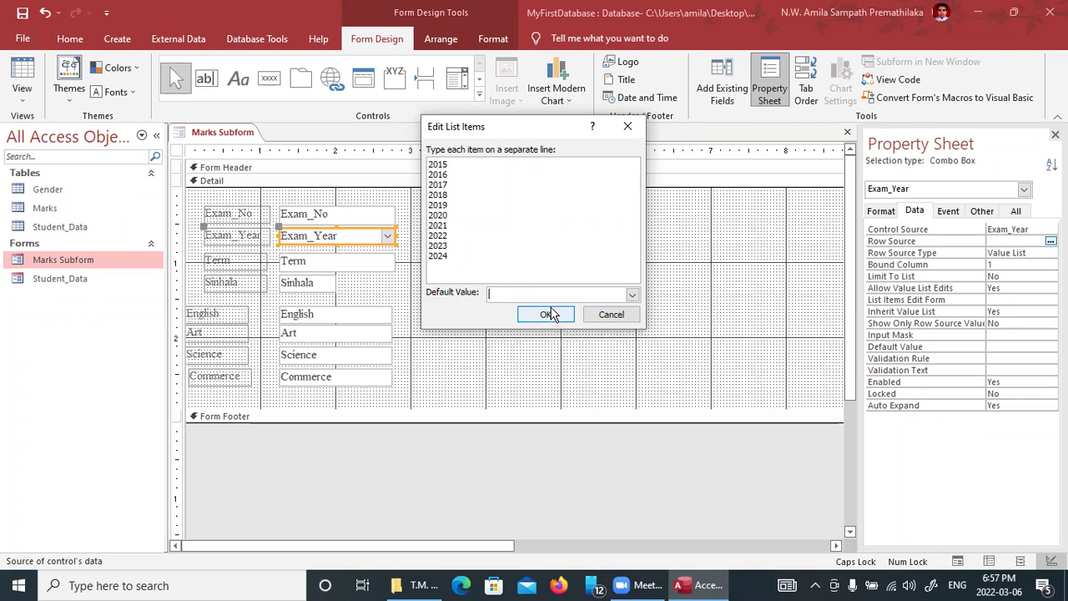
left_click(634, 294)
scroll(544, 336, "down", 2)
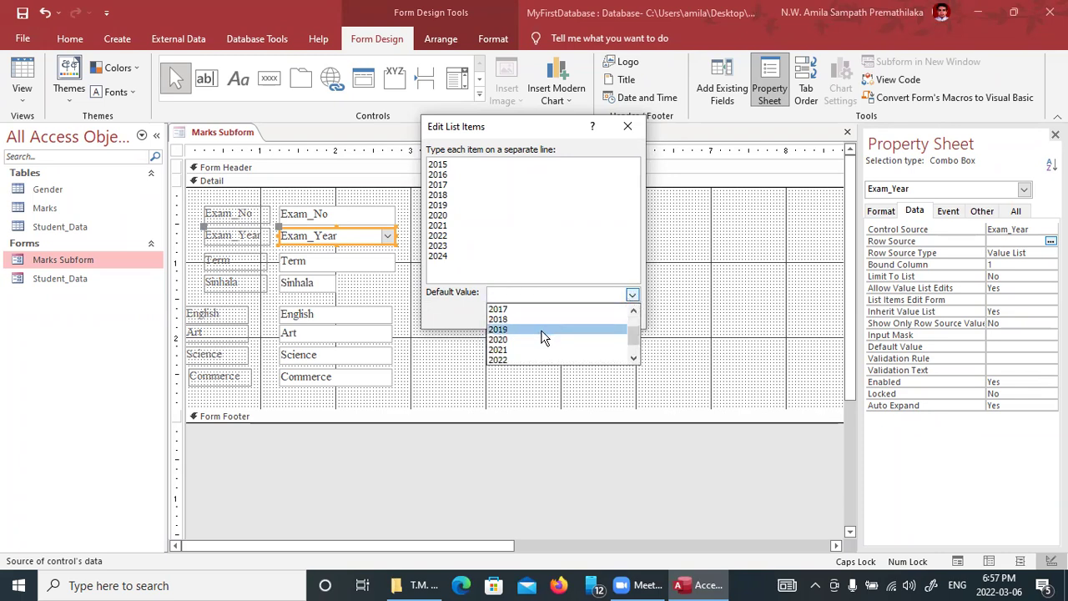
left_click(514, 351)
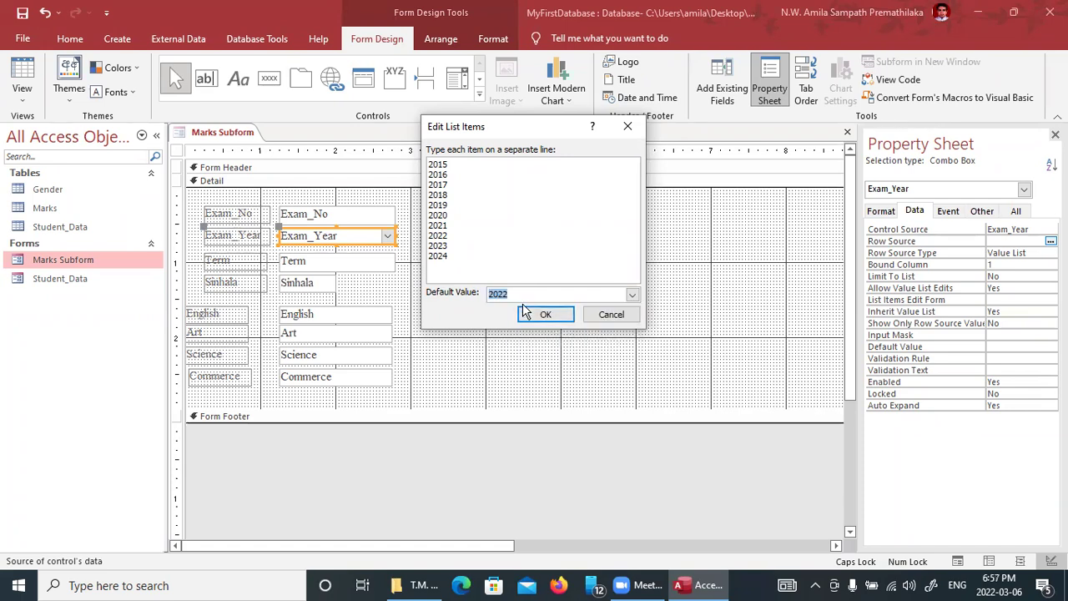
left_click(534, 315)
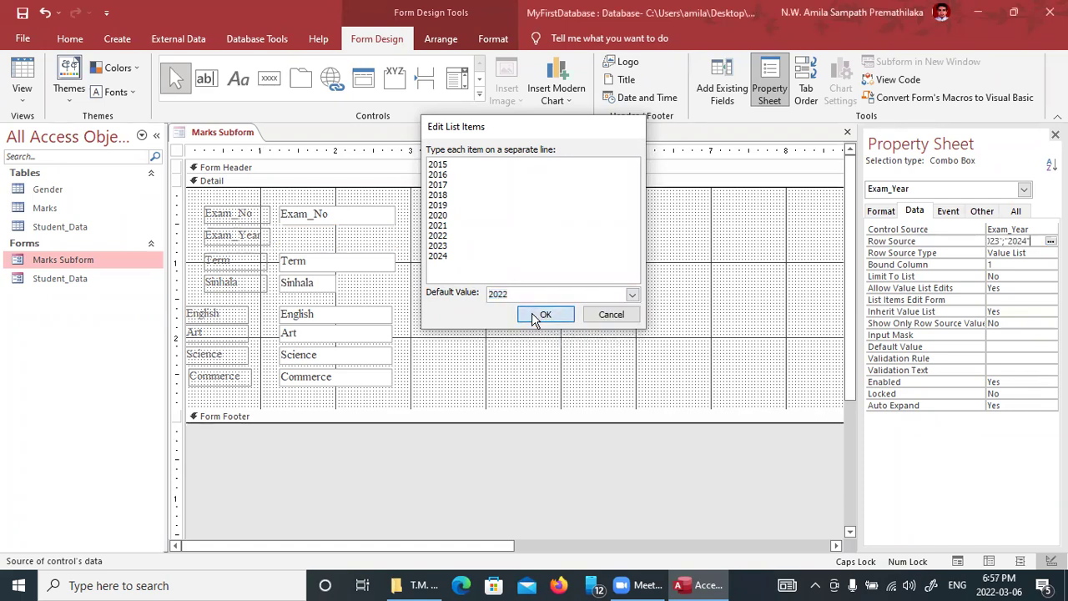
Convert the Term text box into a list box.
left_click(318, 263)
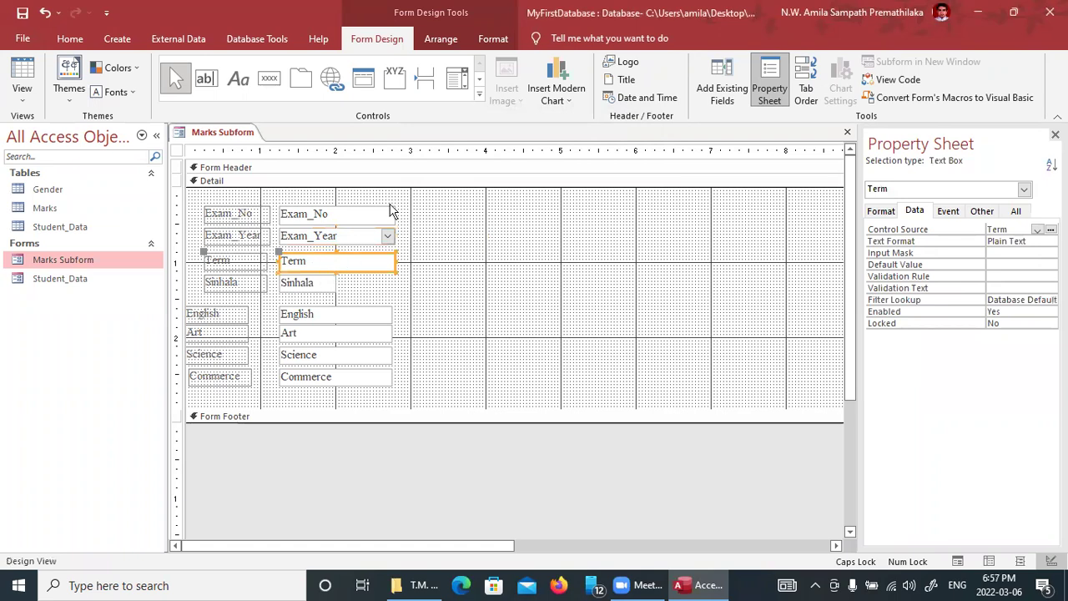
right_click(331, 274)
mouse_move(390, 117)
left_click(522, 155)
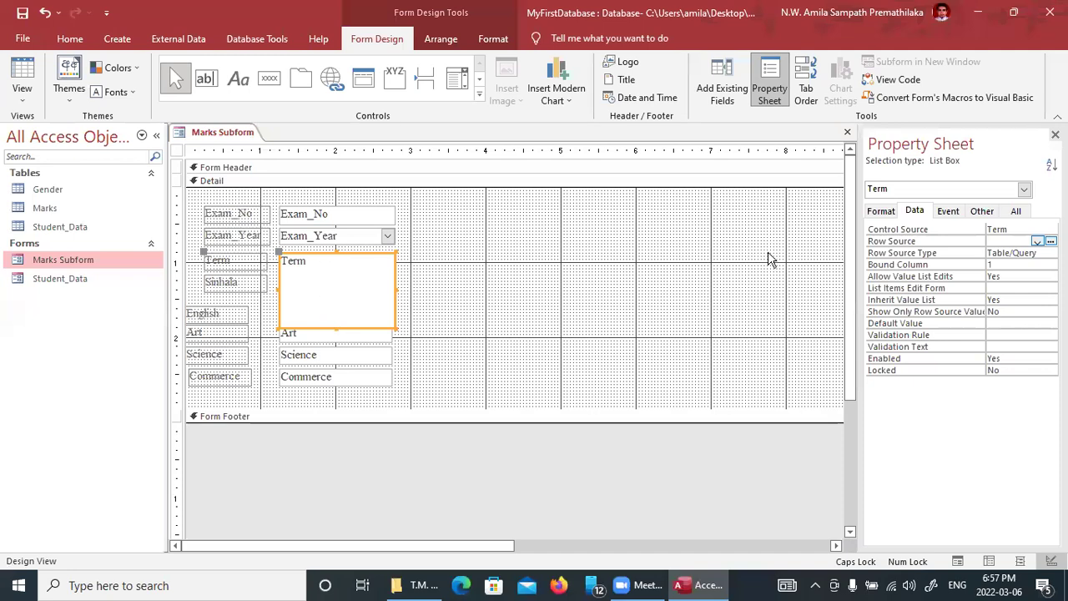
Give Term a Value List row source of 1ST, 2ND and 3RD, then view the subform as a datasheet.
left_click(1019, 253)
left_click(1047, 265)
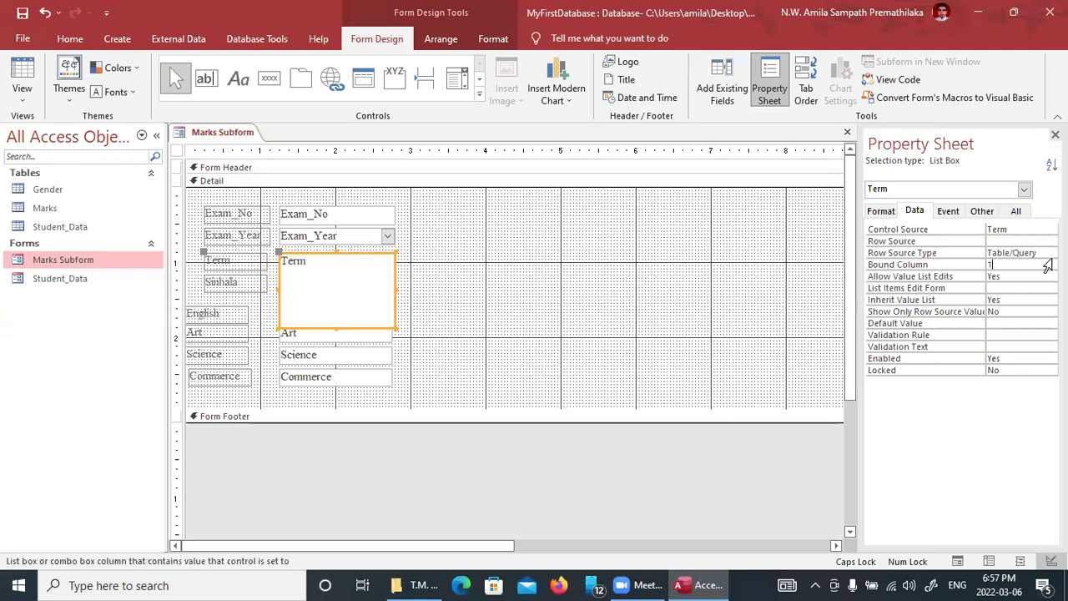
left_click(1039, 251)
left_click(1050, 253)
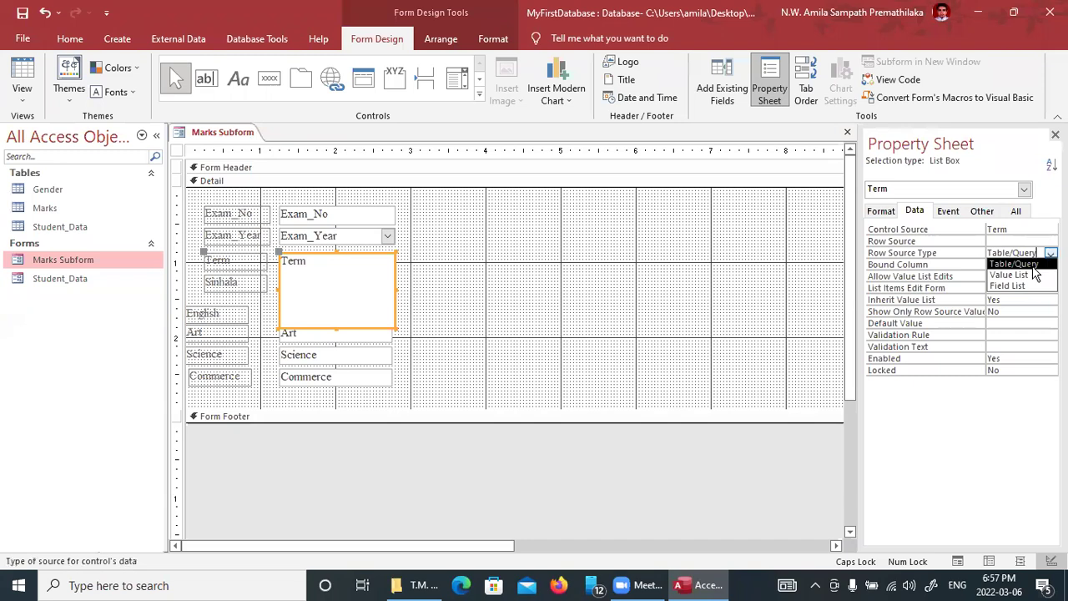
left_click(1031, 272)
left_click(1018, 241)
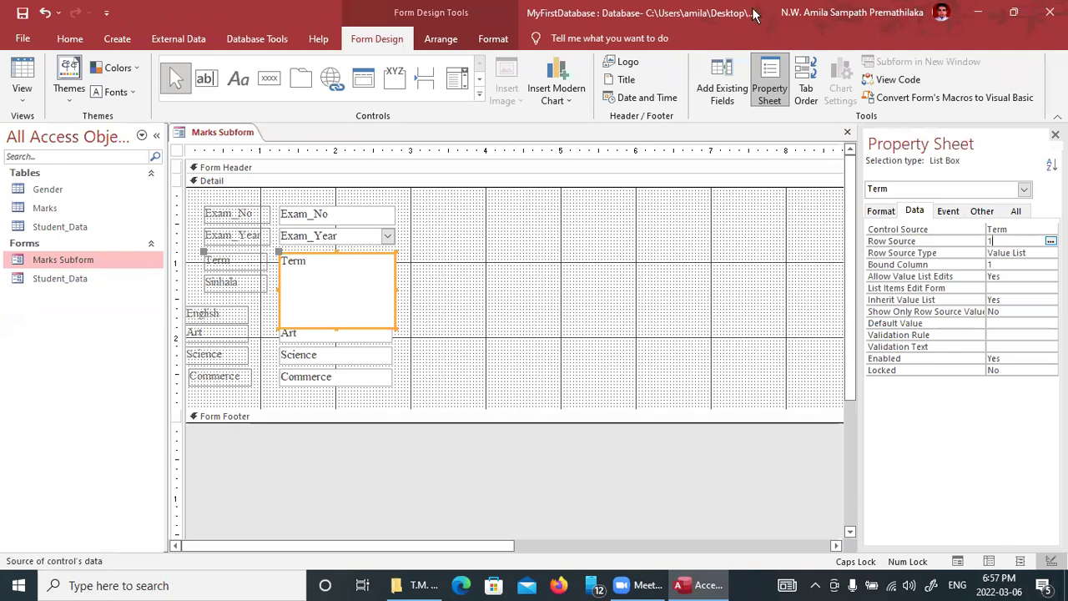
left_click(1049, 241)
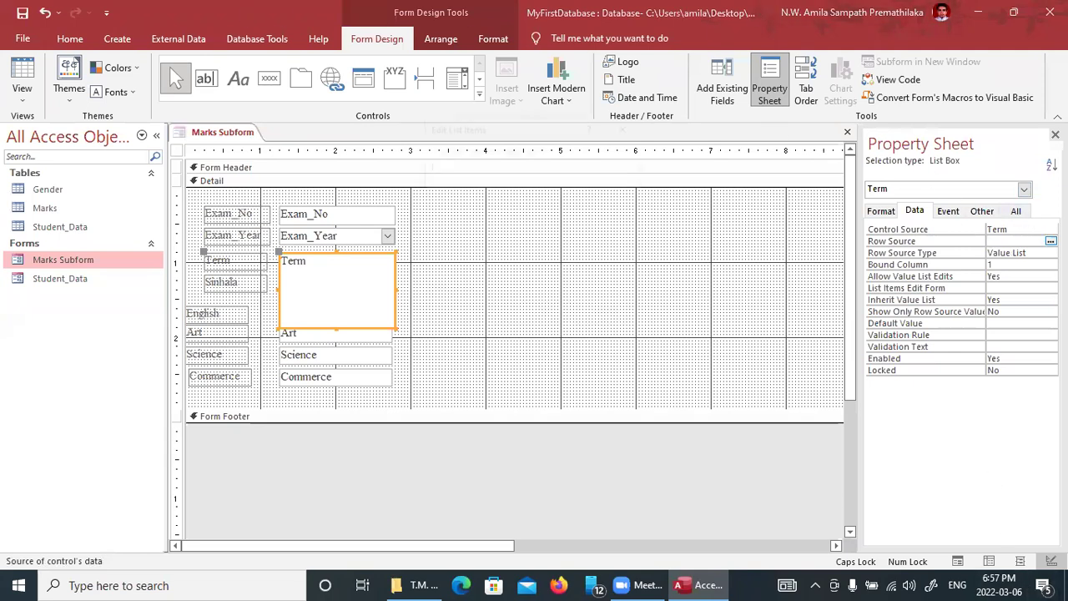
type("1ST")
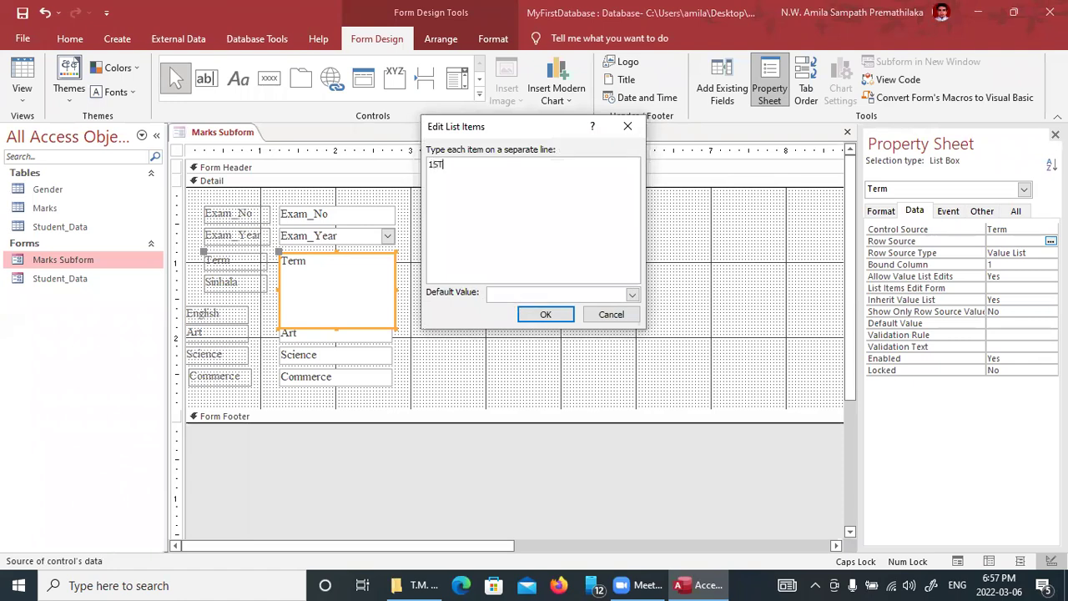
key("Return")
type("2ND")
left_click(546, 313)
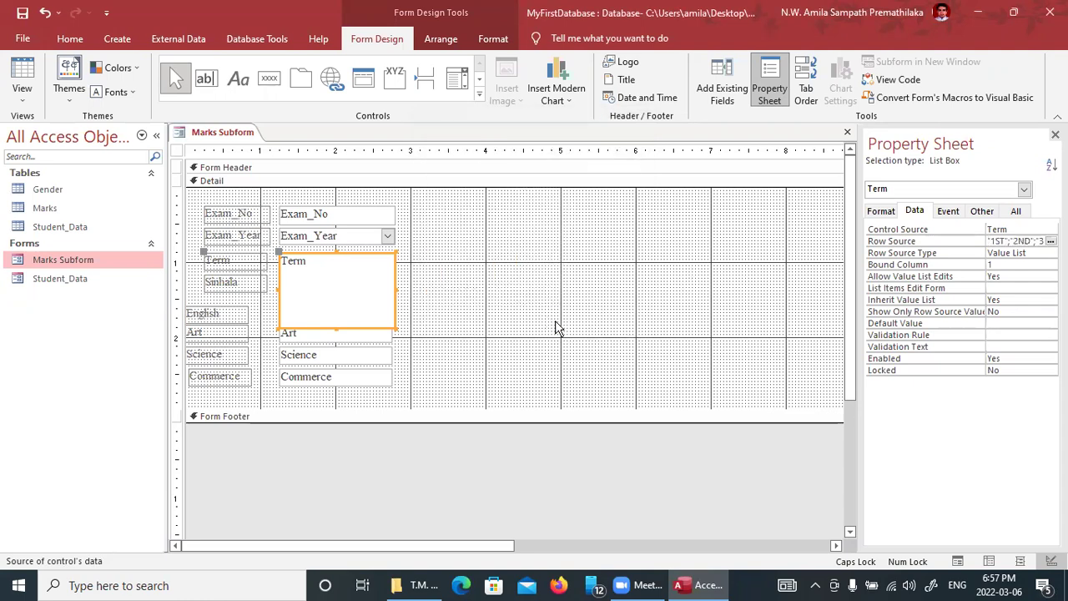
left_click(15, 86)
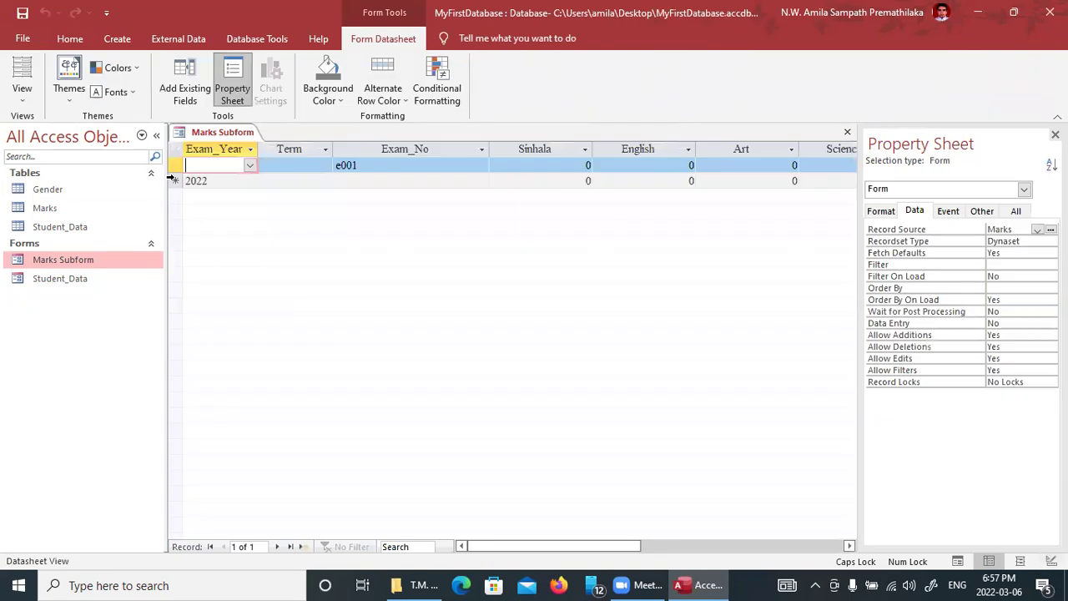
Close the Marks Subform, saving its changes.
right_click(252, 131)
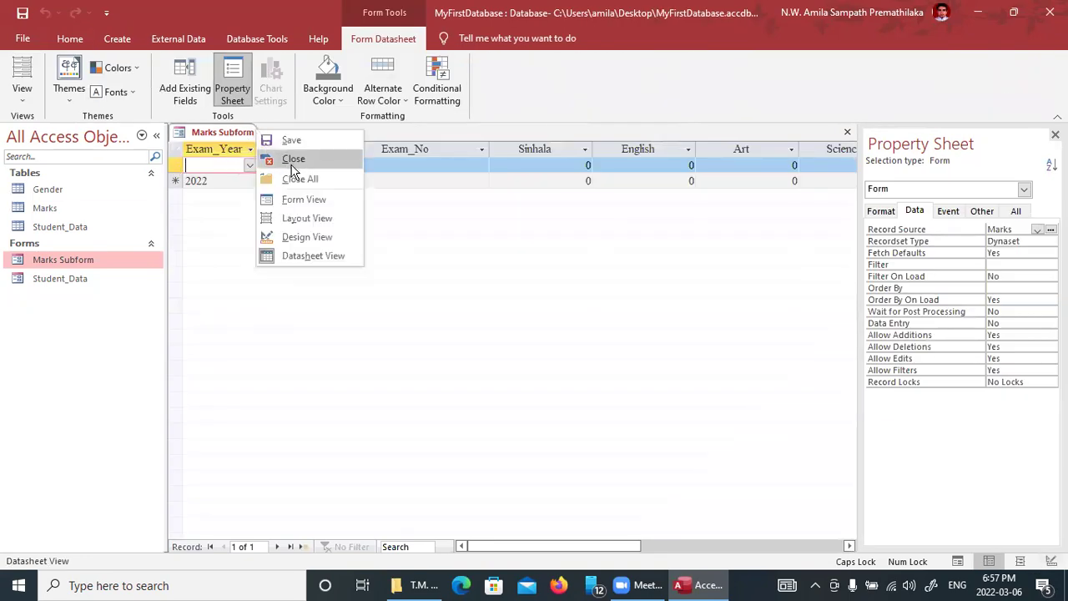
left_click(288, 160)
left_click(474, 335)
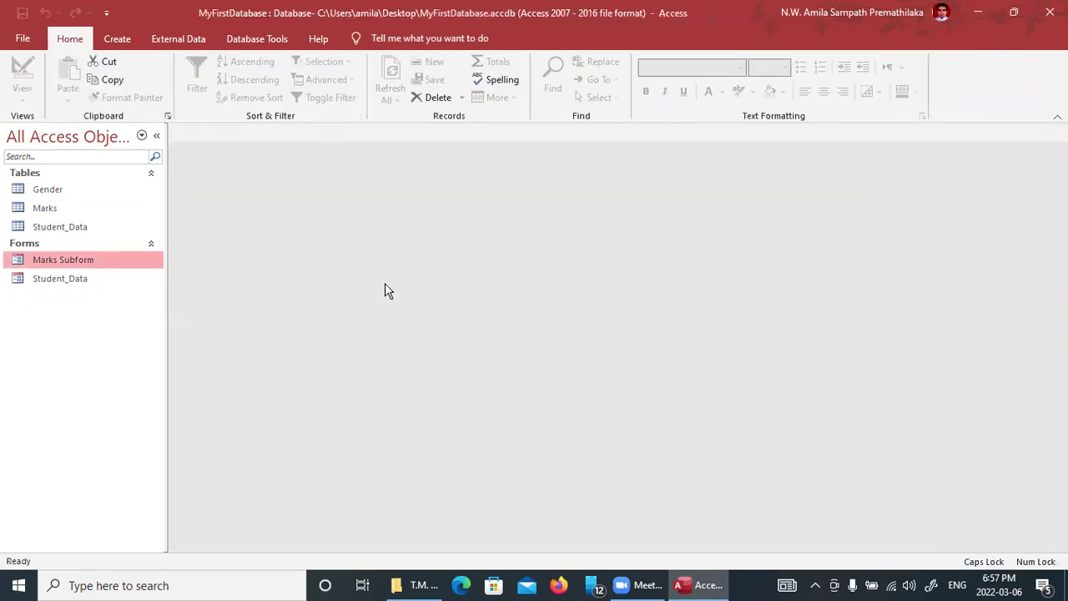
Open the Student_Data form in Form view.
double_click(54, 283)
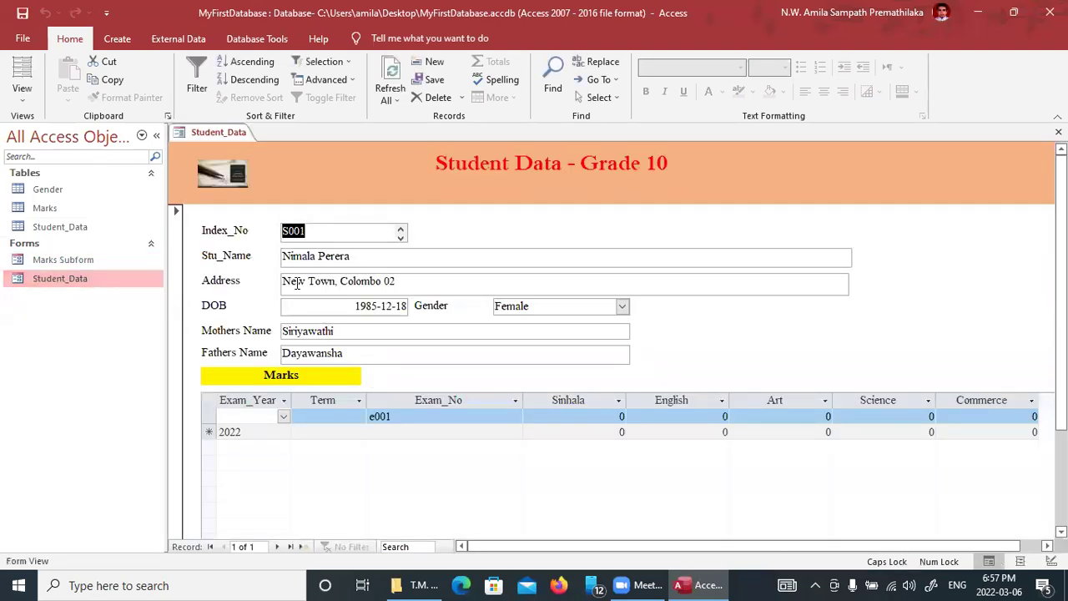
left_click(230, 134)
left_click(27, 104)
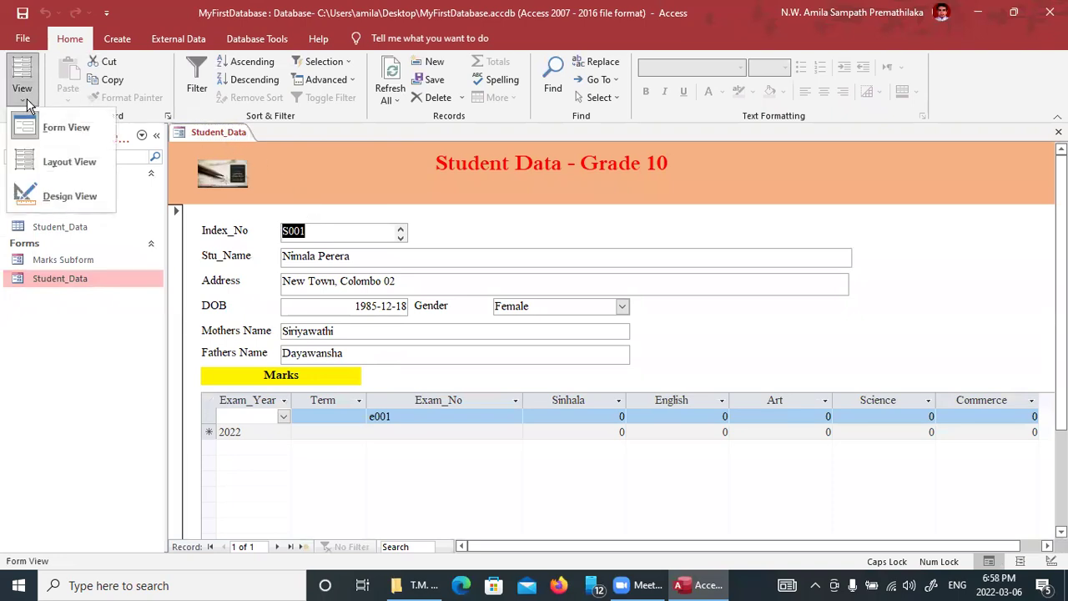
left_click(39, 131)
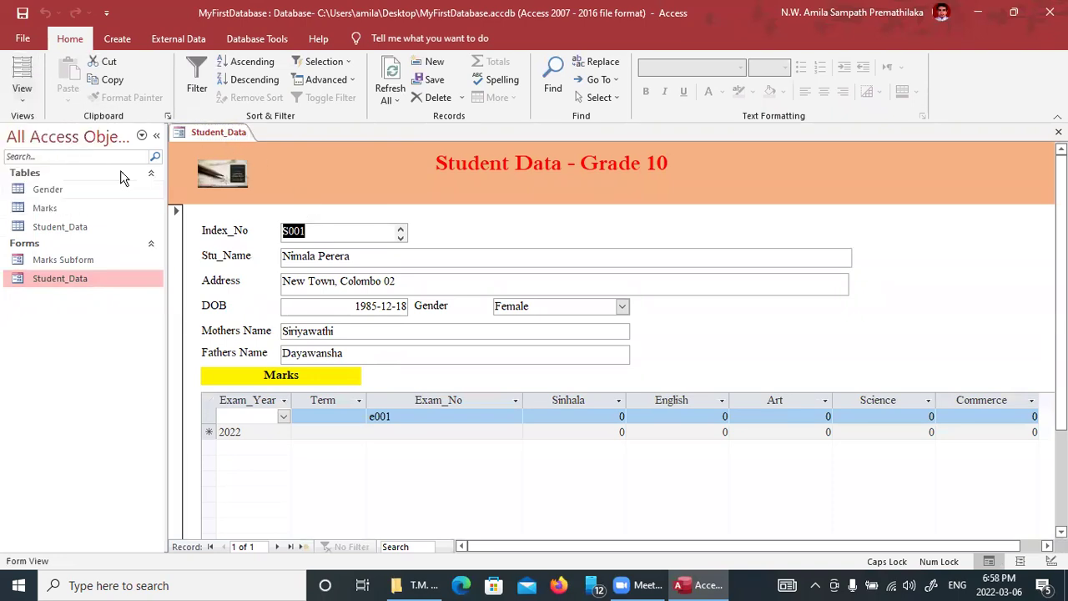
left_click(23, 99)
left_click(58, 129)
Set the first marks record's term to 1ST and its exam year to 2018.
left_click(257, 432)
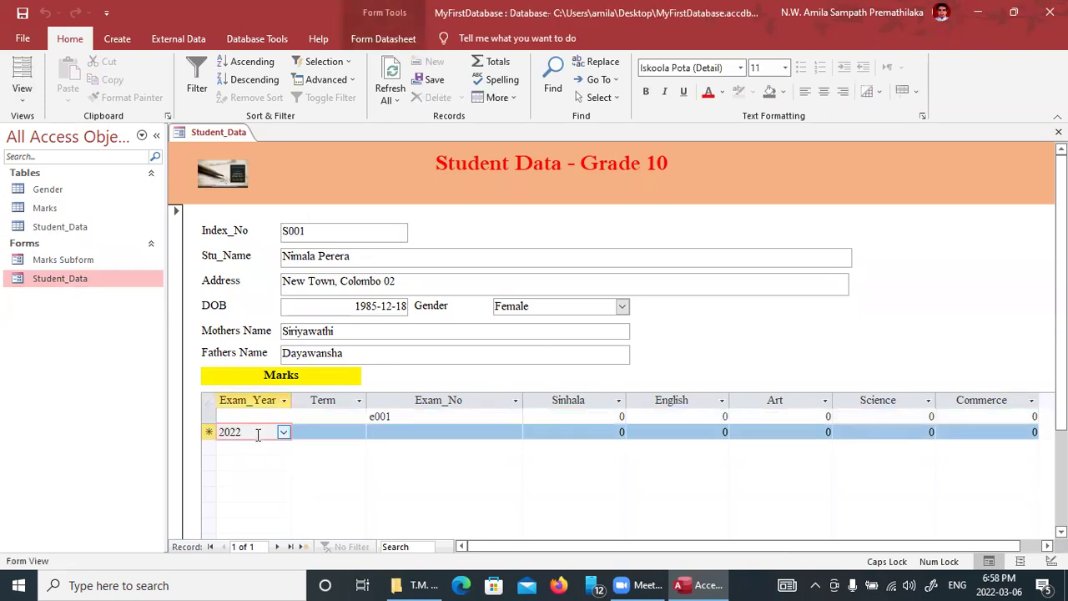
left_click(265, 416)
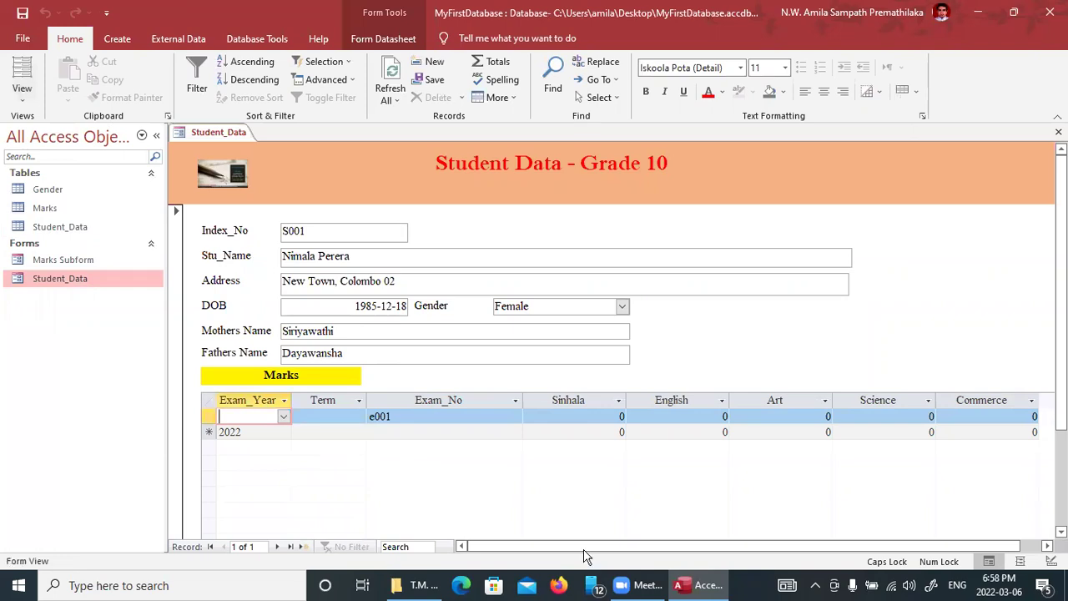
left_click(348, 418)
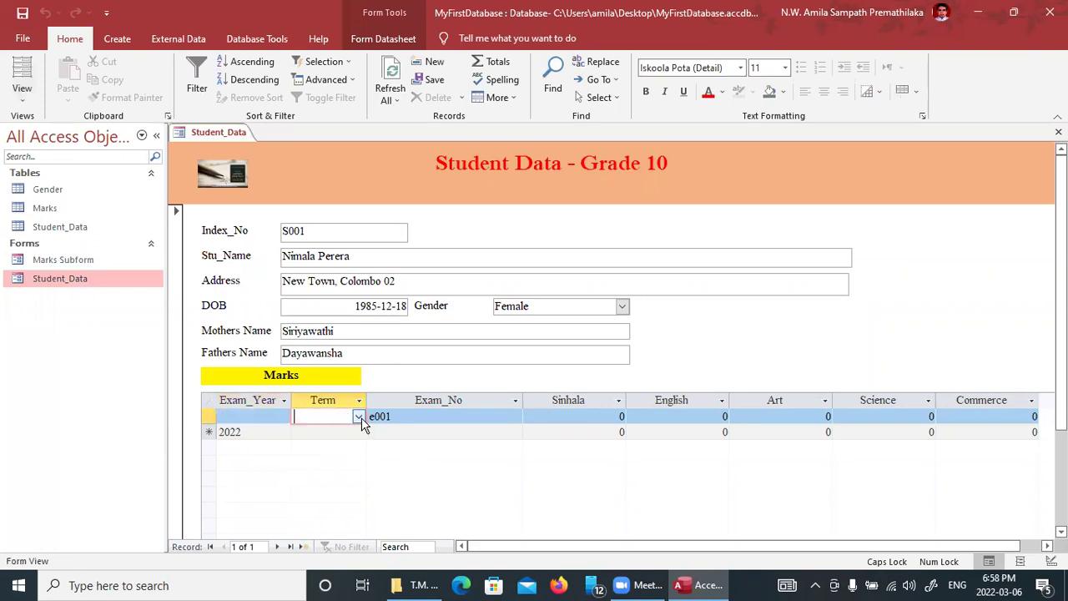
left_click(359, 417)
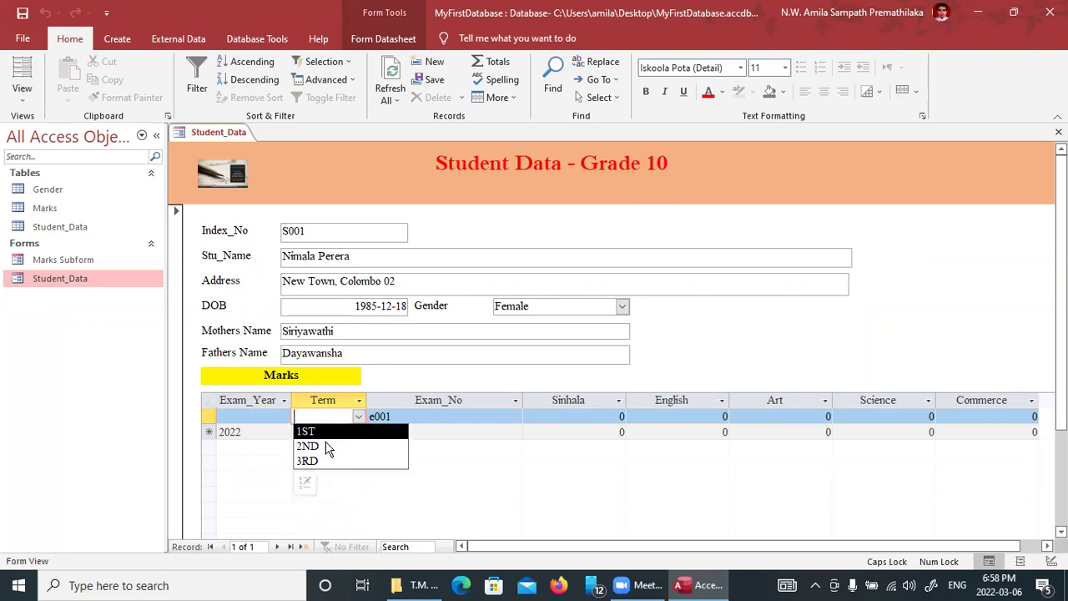
left_click(325, 432)
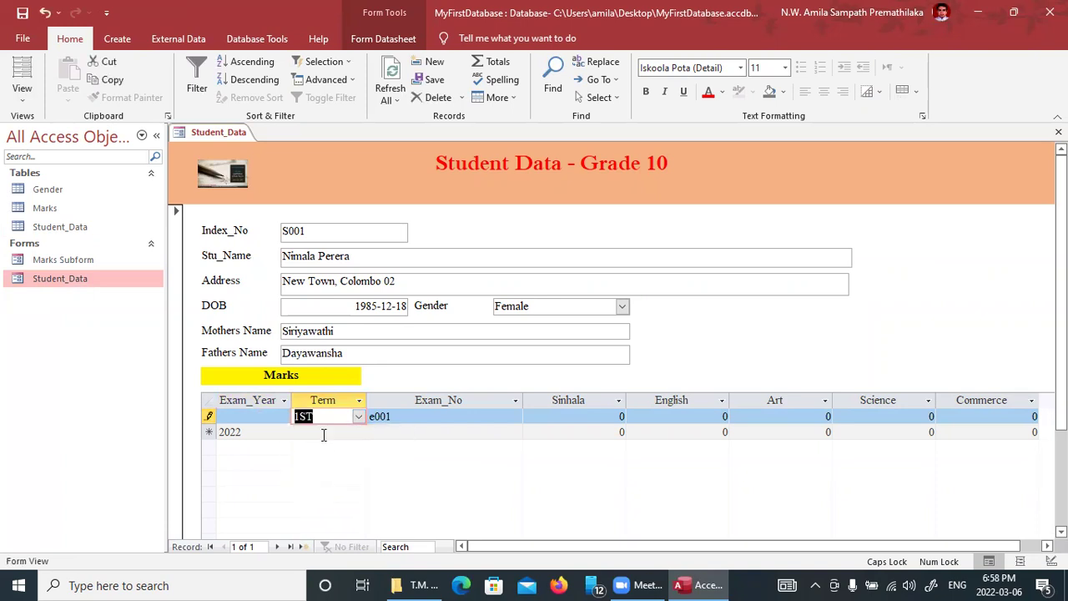
left_click(285, 419)
left_click(232, 312)
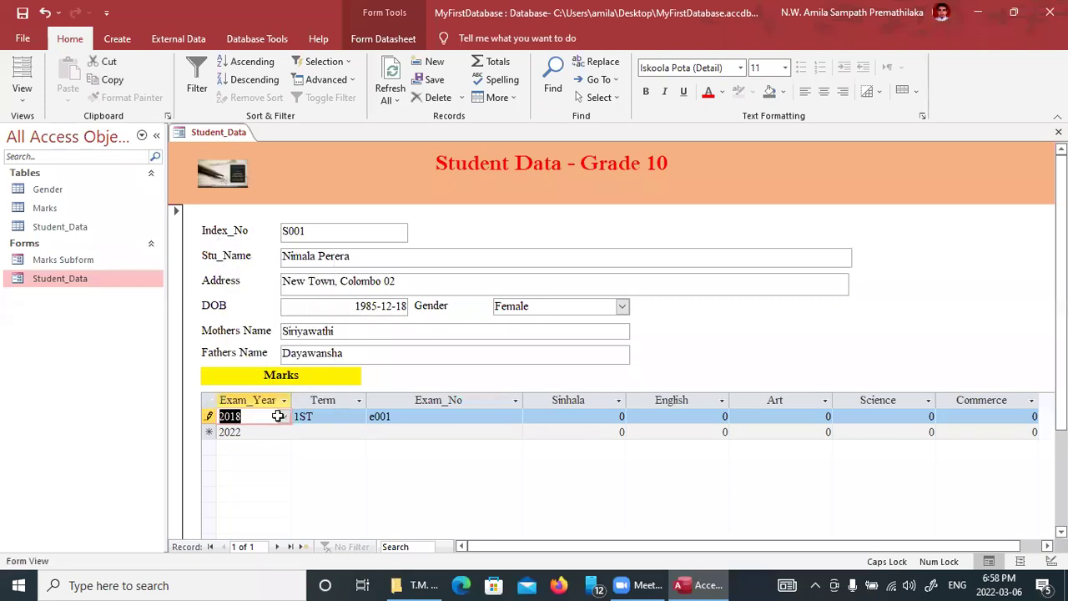
Enter the first record's marks: Sinhala 5, English 85, Art 94, Science 45, Commerce 85.
left_click(432, 415)
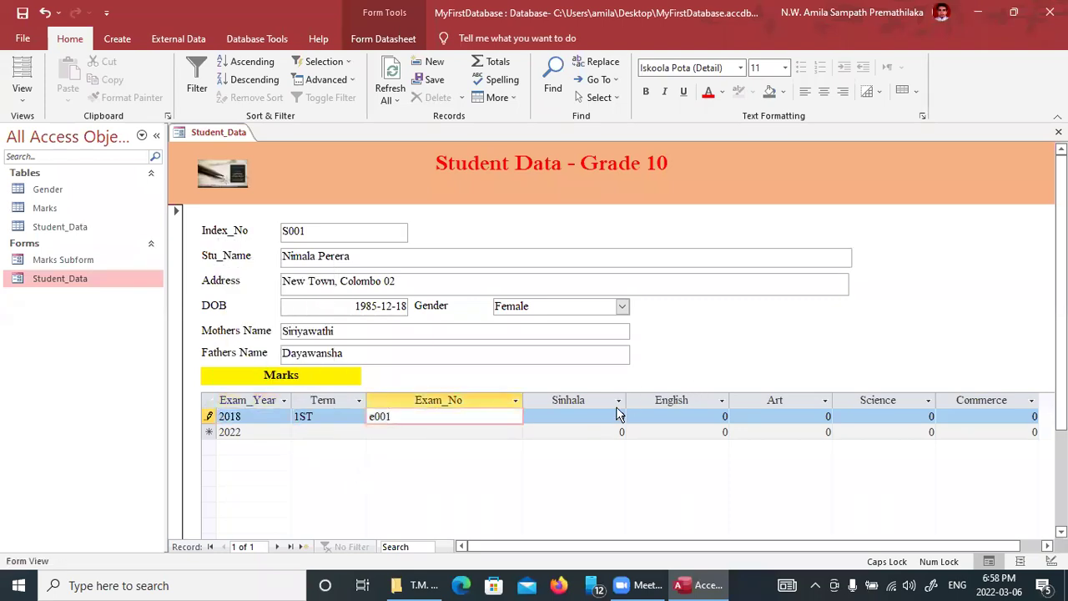
left_click(589, 415)
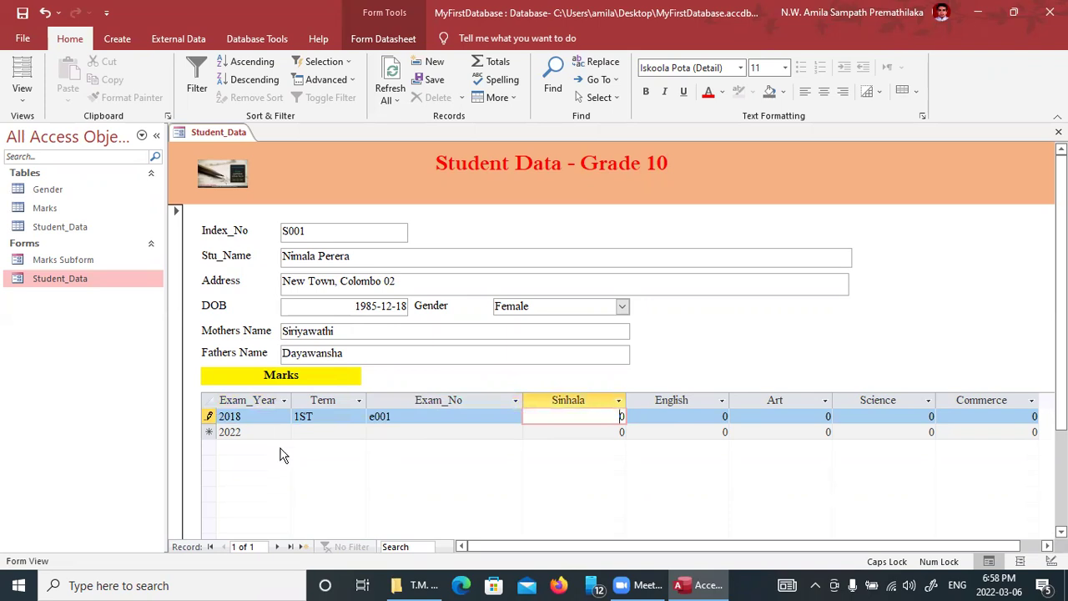
double_click(618, 416)
type("5")
key("Tab")
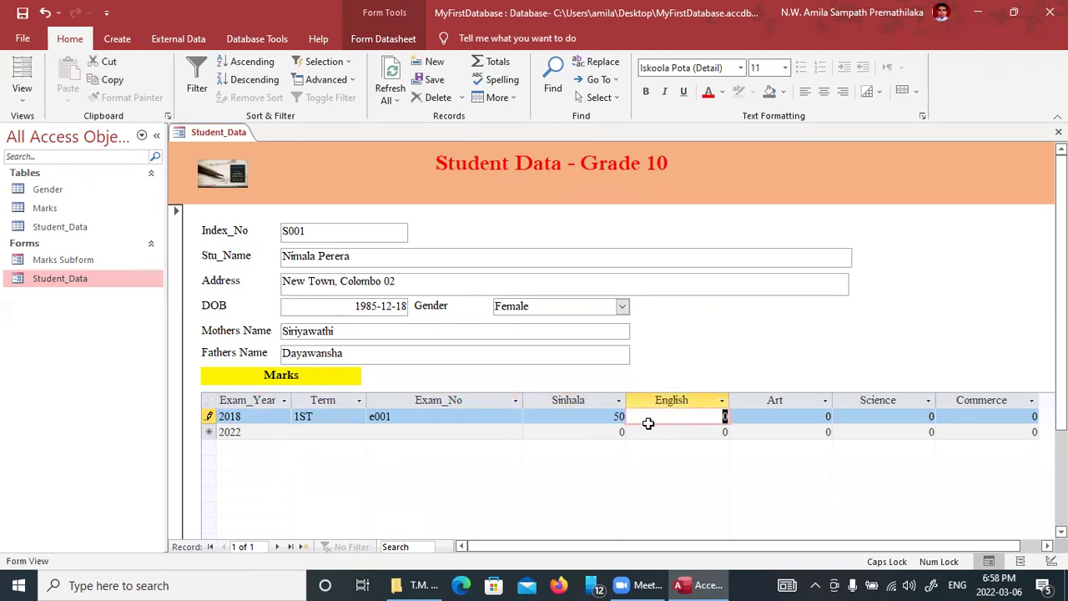
type("85")
key("Tab")
type("94")
key("Tab")
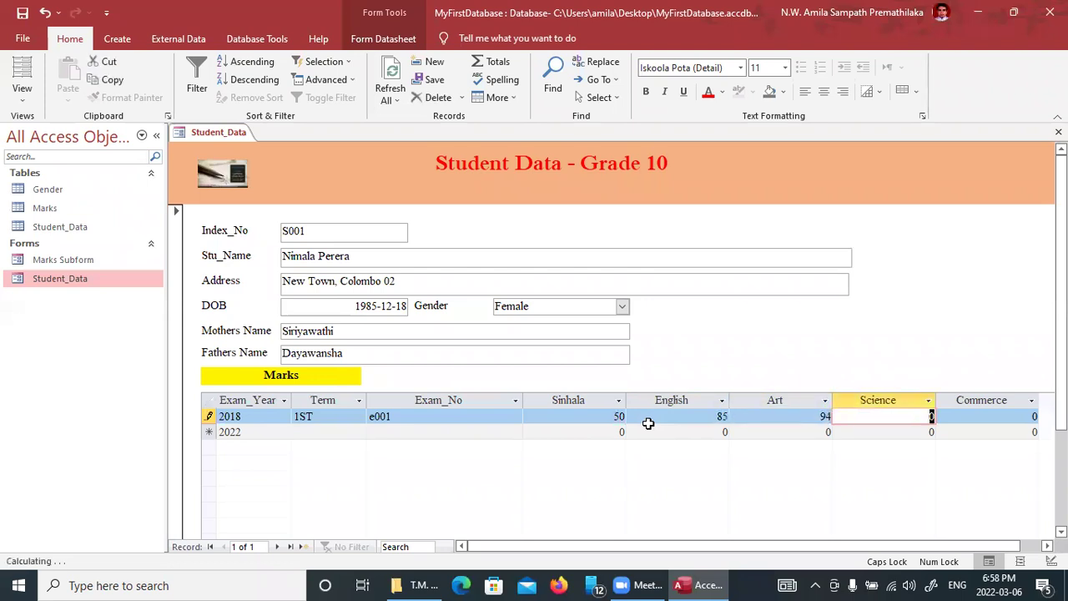
type("45")
key("Tab")
type("85")
key("Tab")
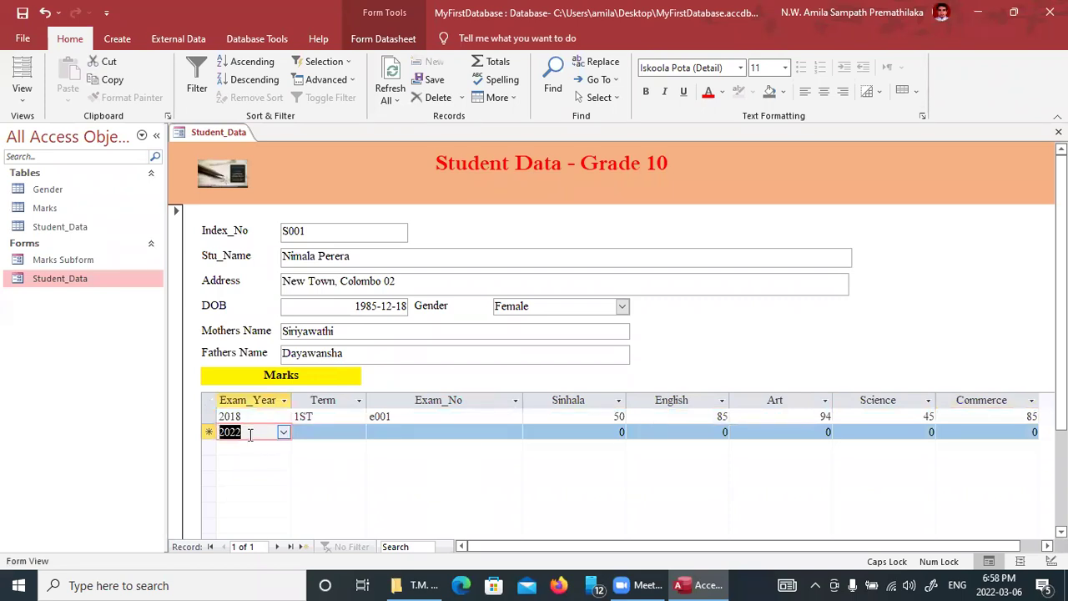
Start a new marks row with exam year 2022 and term 2ND.
left_click(283, 432)
left_click(283, 432)
key("Tab")
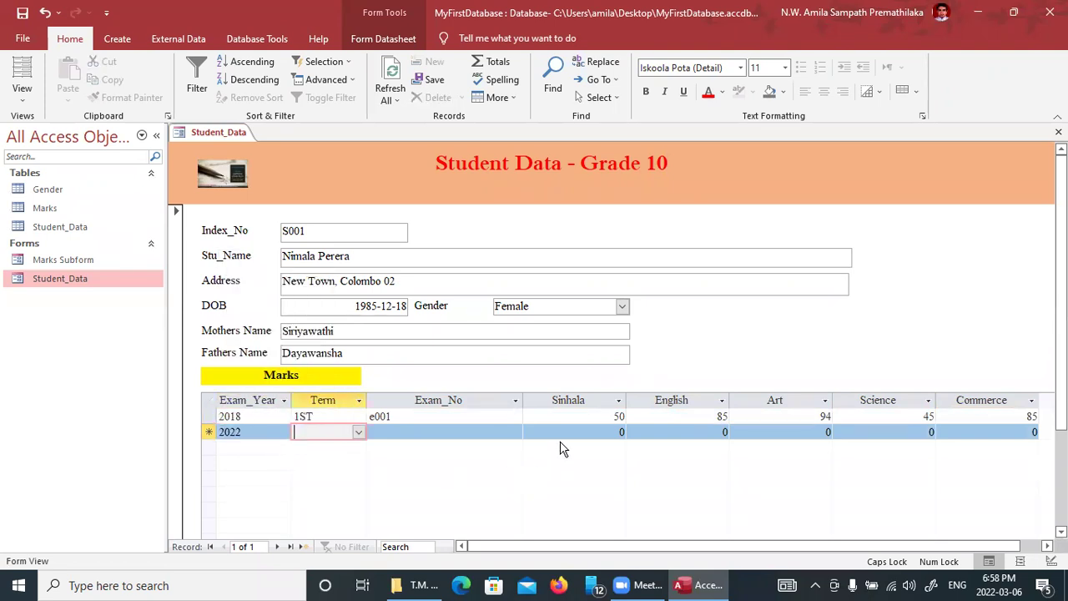
left_click(359, 432)
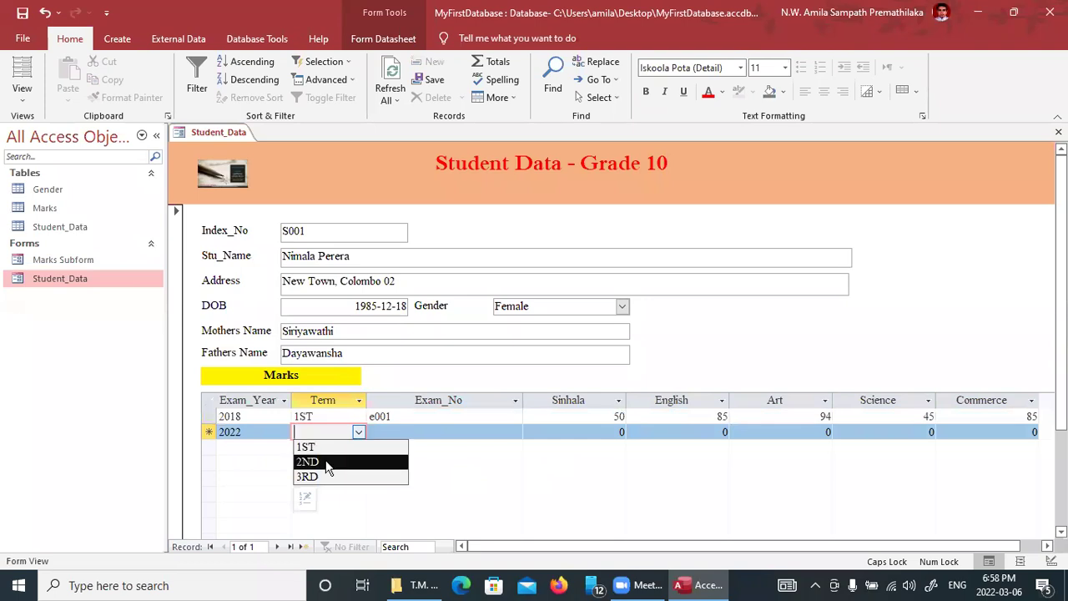
left_click(327, 461)
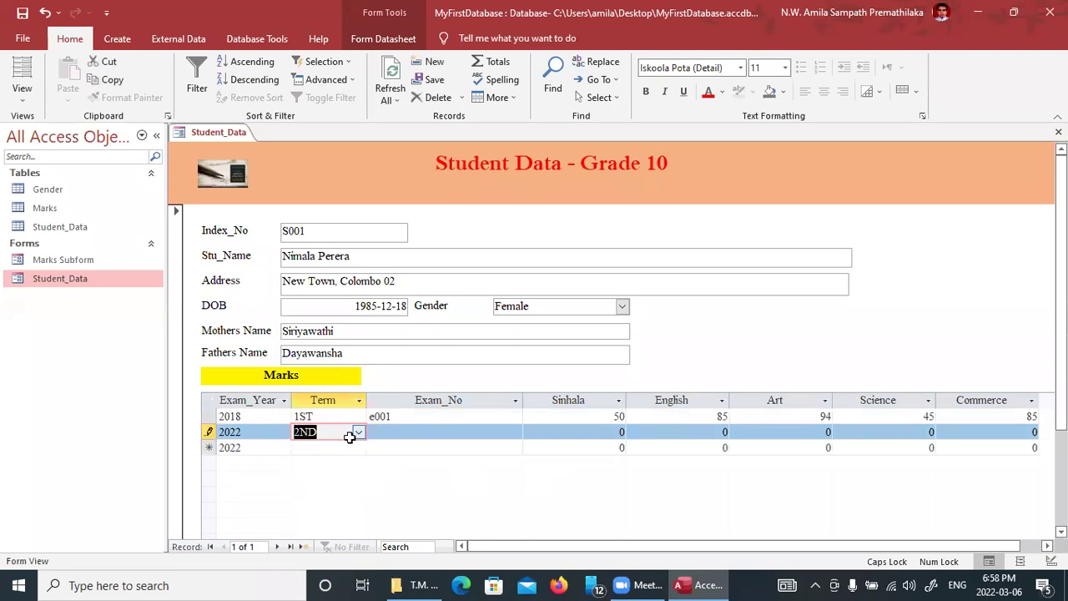
key("Tab")
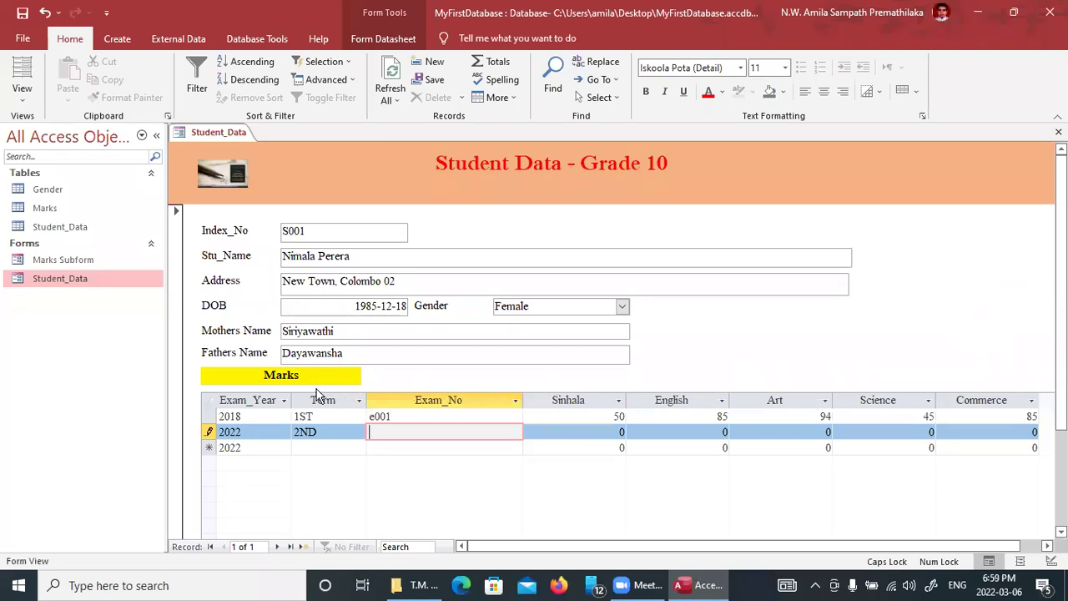
Dismiss the required-value warning, enter exam number e002, and save the row.
left_click(32, 102)
left_click(73, 200)
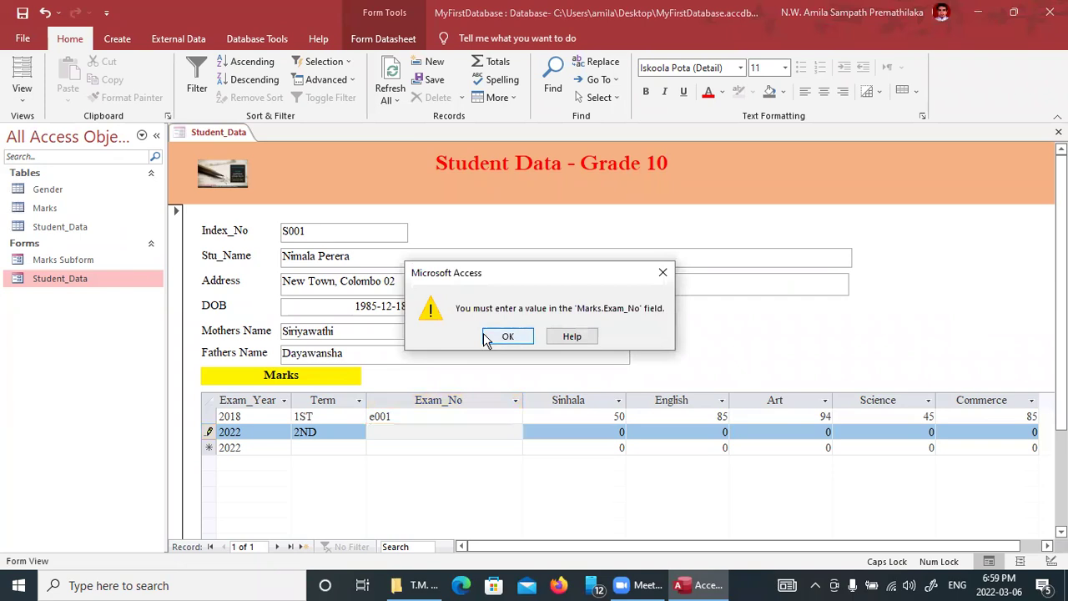
left_click(661, 274)
left_click(391, 428)
type("e")
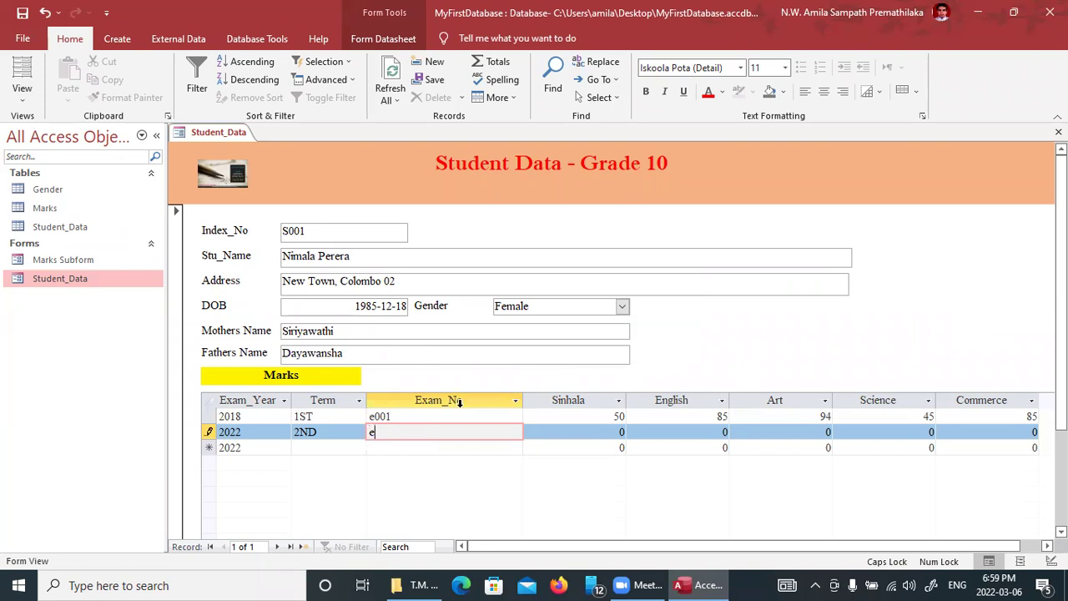
type("002")
left_click(23, 13)
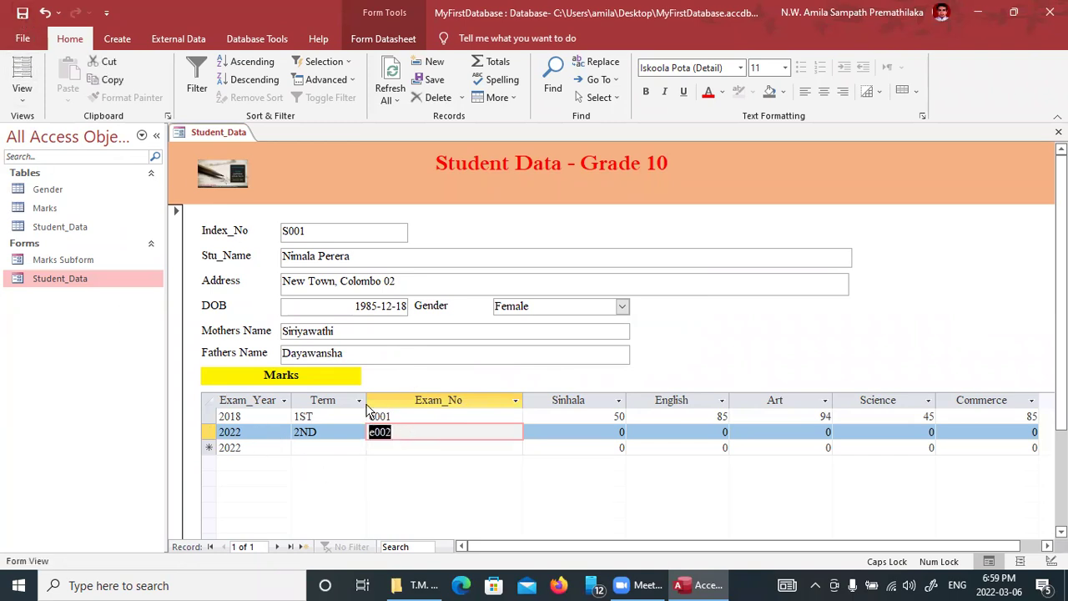
Switch Student_Data to Design View and then close the form.
right_click(216, 133)
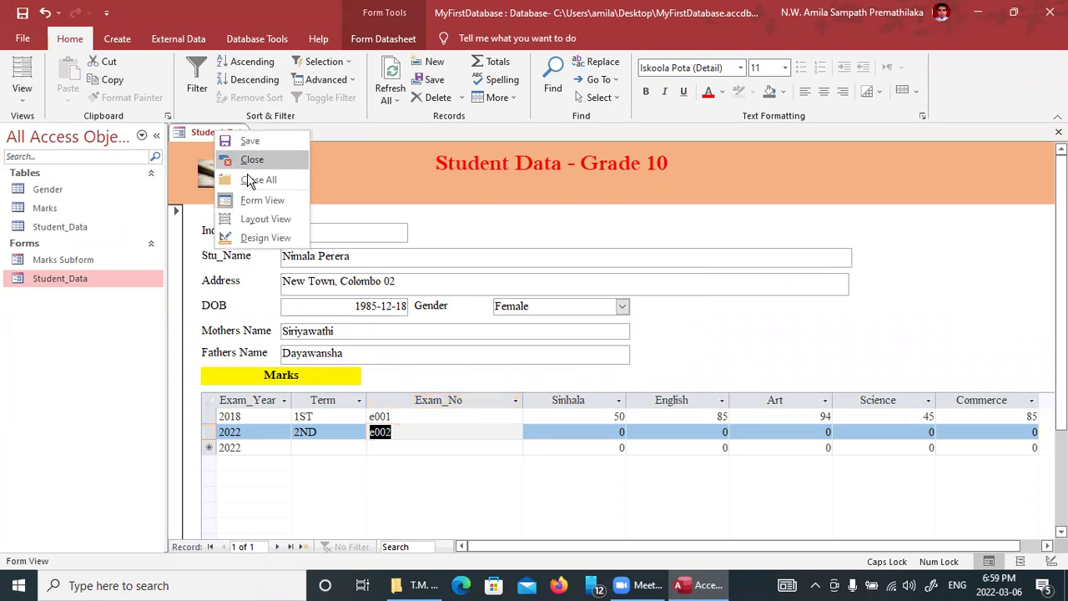
left_click(251, 238)
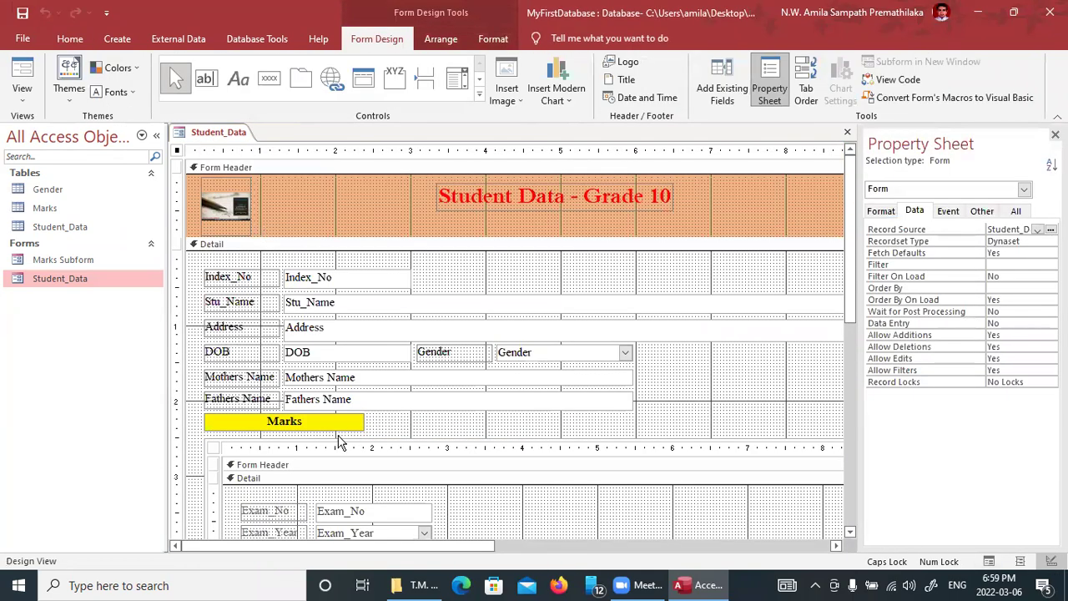
scroll(394, 374, "down", 2)
scroll(394, 371, "down", 2)
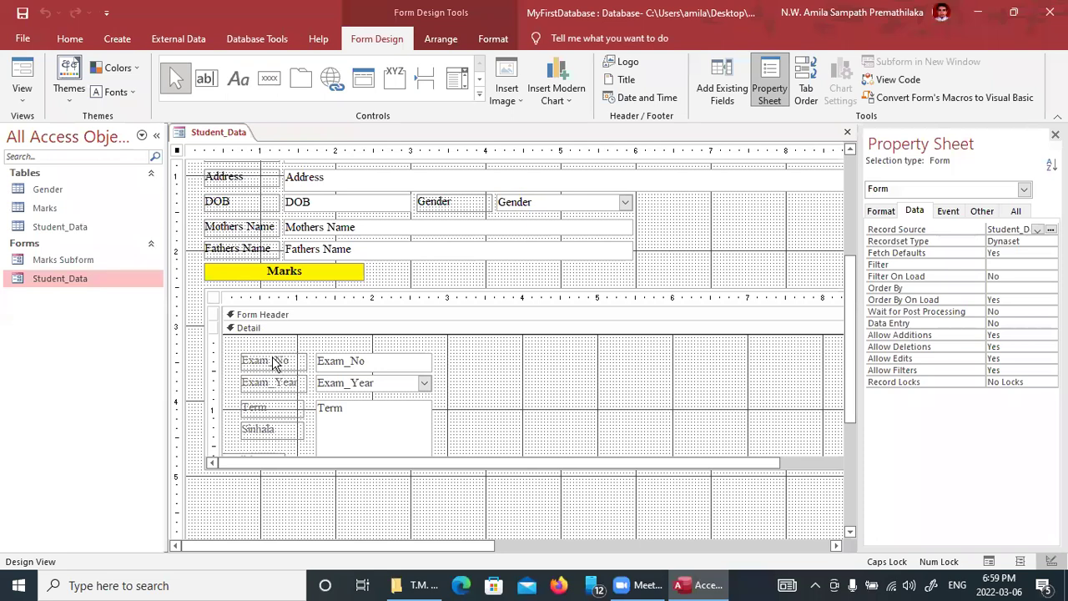
right_click(193, 135)
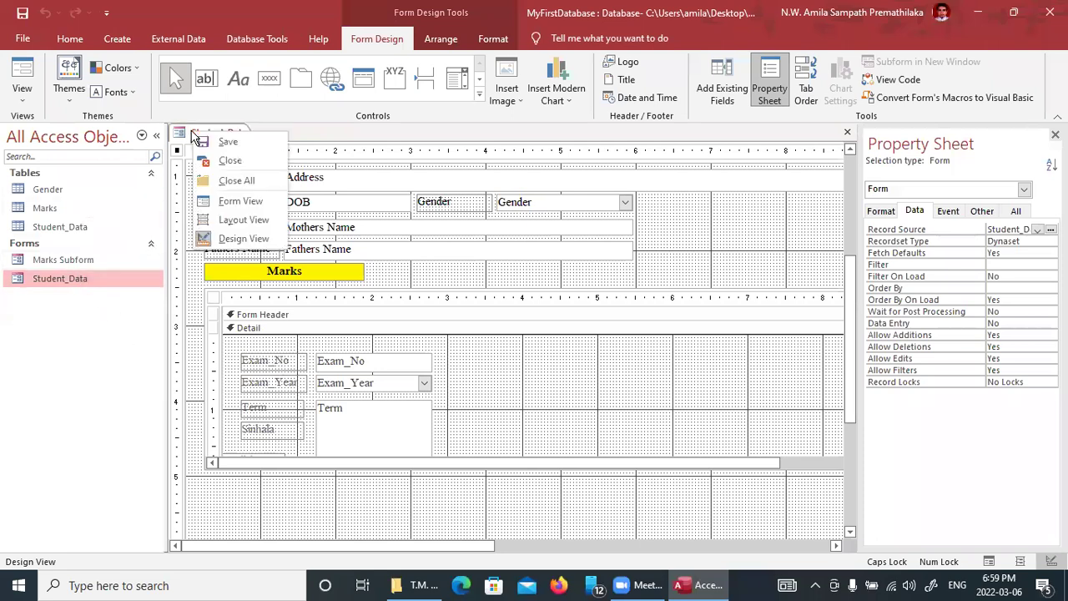
left_click(230, 160)
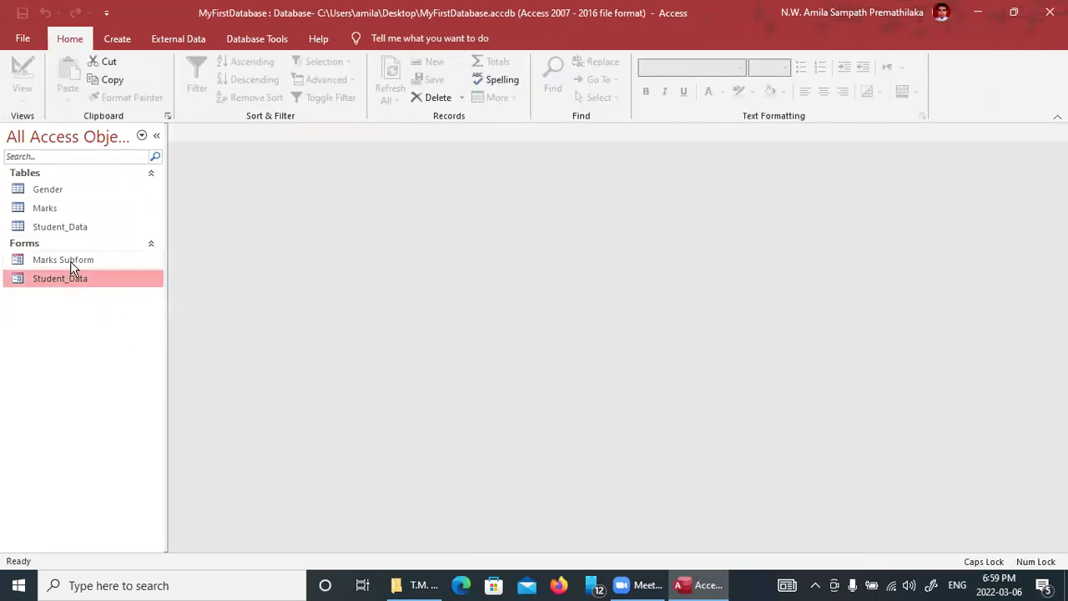
Open the Marks Subform in Design View and select the Exam_No text box.
left_click(72, 263)
right_click(72, 264)
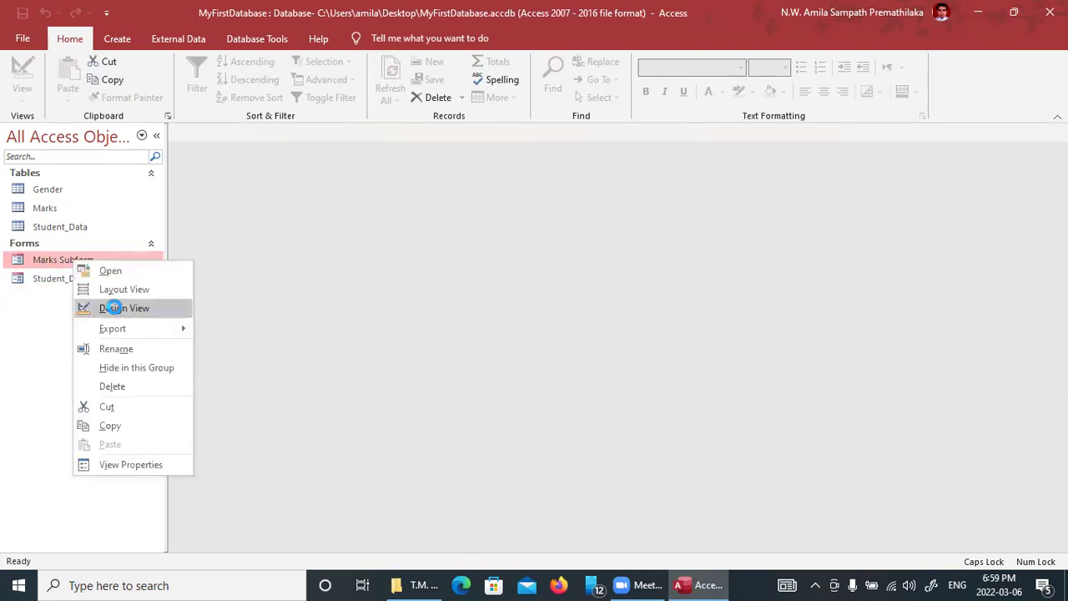
left_click(112, 308)
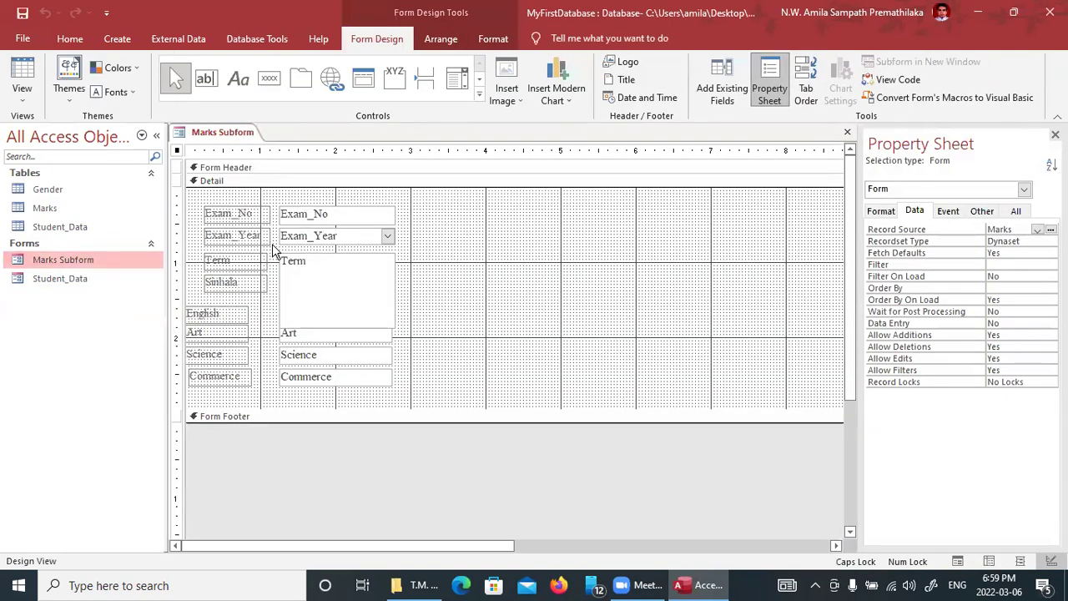
left_click(296, 208)
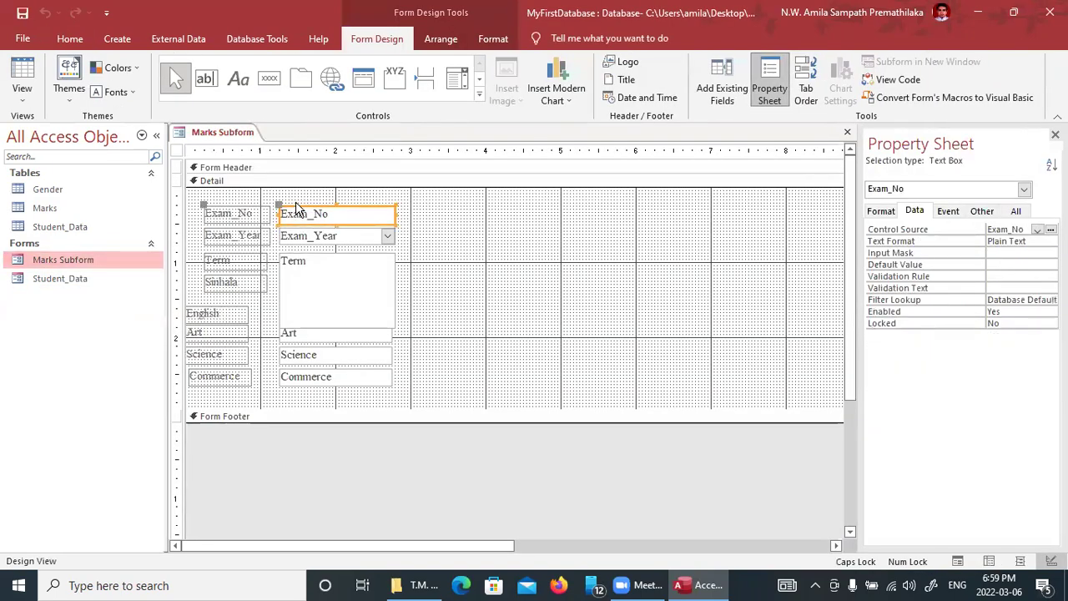
Move Exam_No to the top of the Marks Subform's custom tab order.
left_click(801, 66)
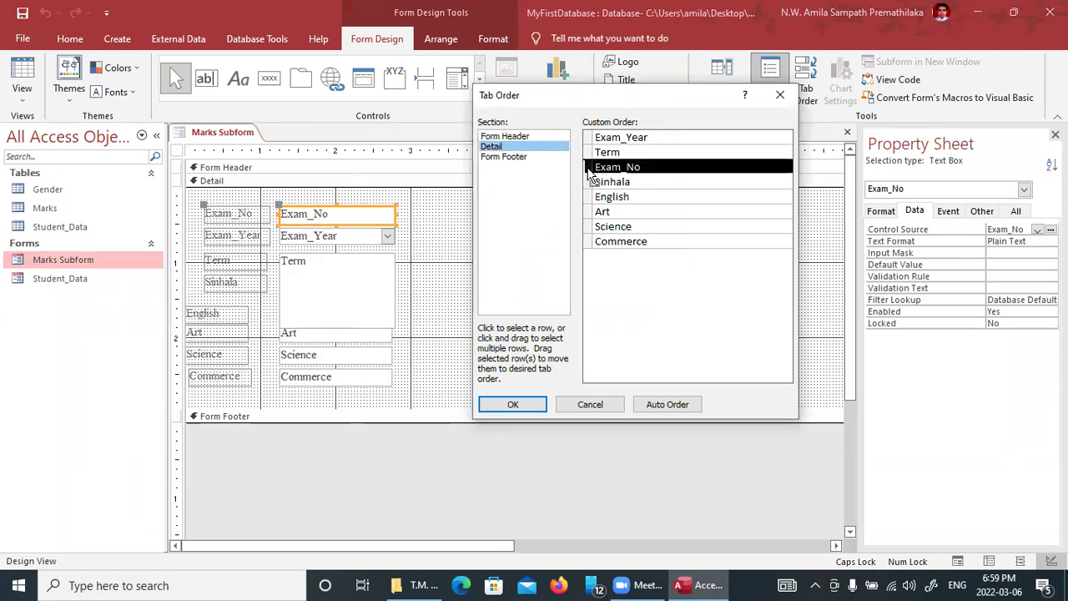
left_click_drag(589, 167, 588, 139)
left_click(589, 138)
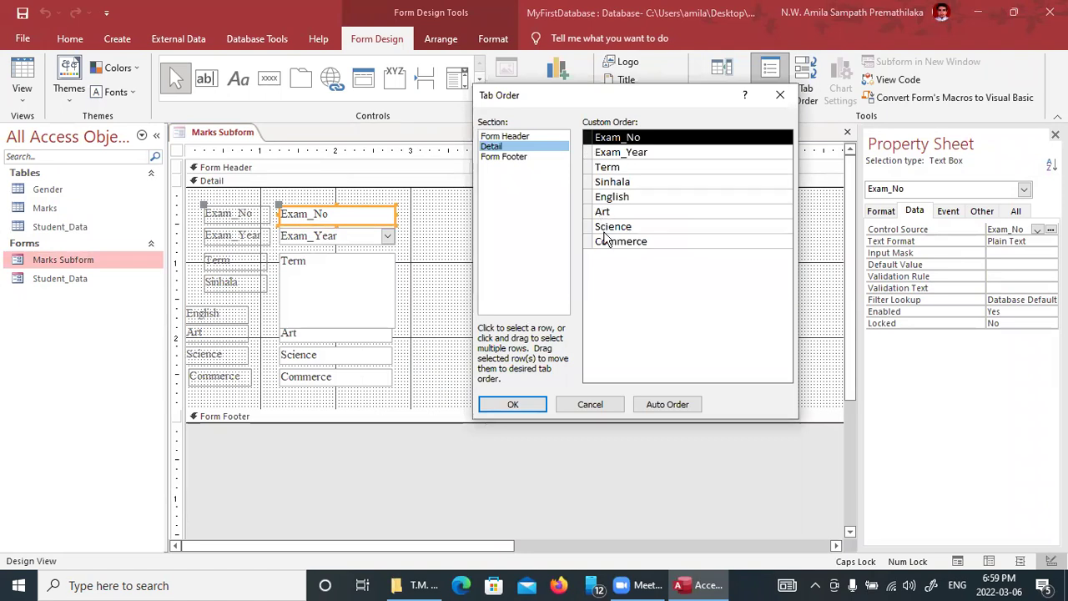
left_click(513, 405)
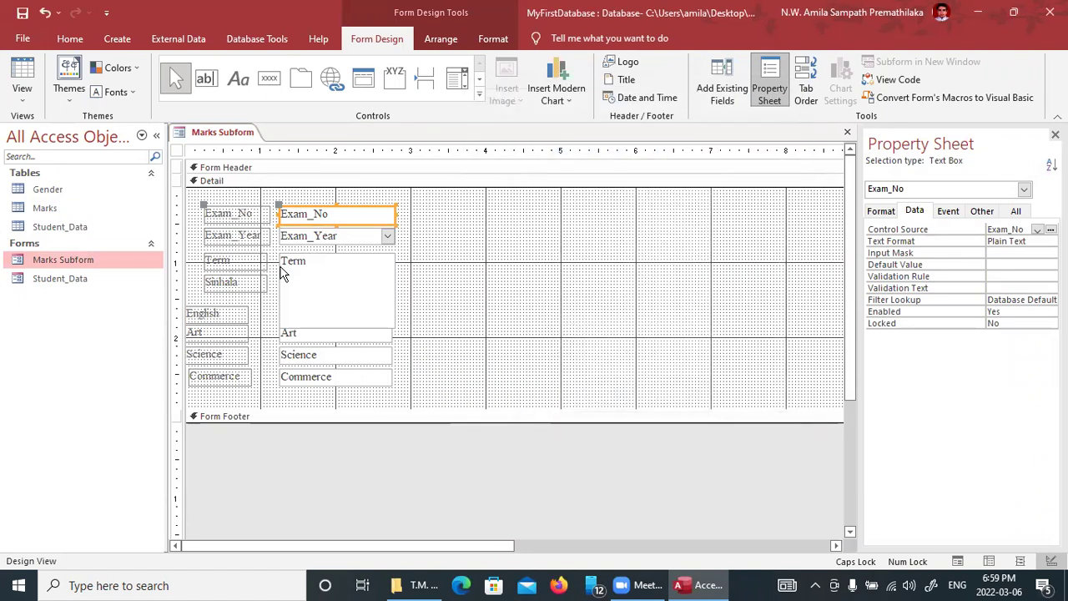
Close the Marks Subform design and reopen the Student_Data form.
right_click(215, 136)
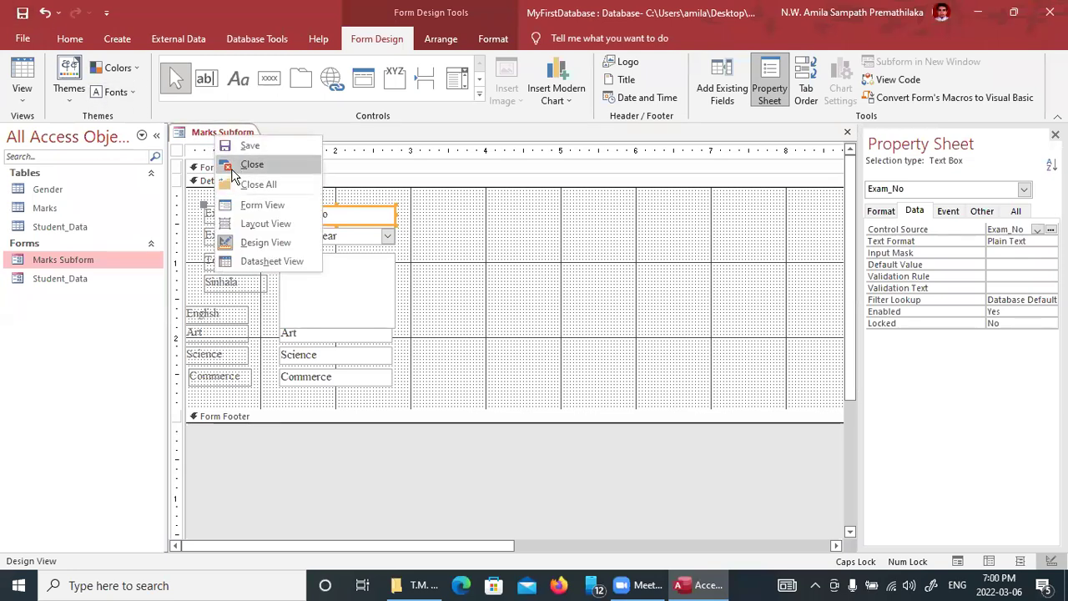
left_click(232, 171)
left_click(69, 284)
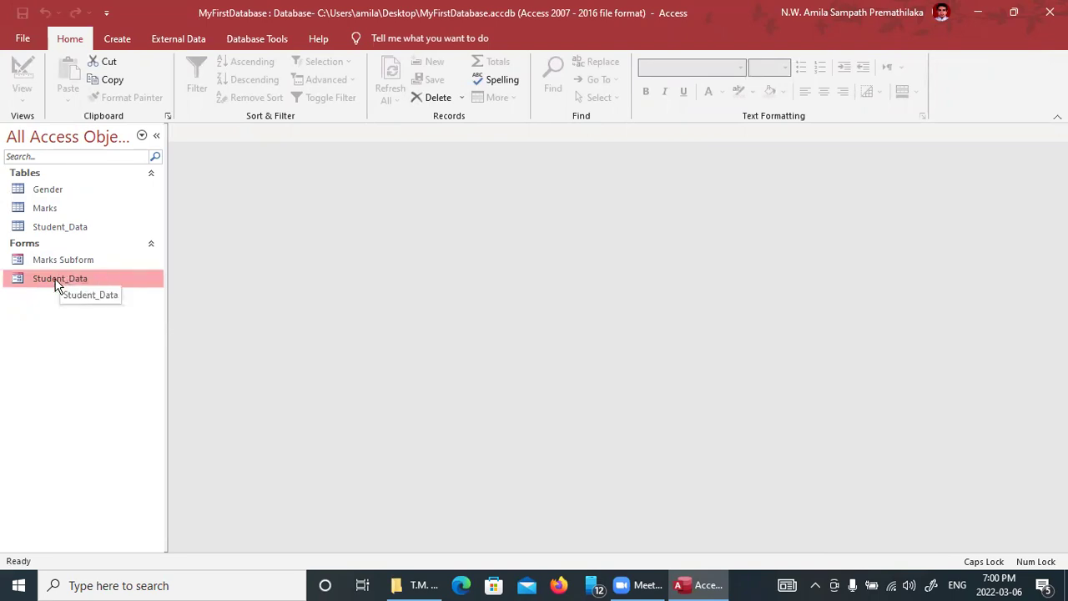
double_click(55, 282)
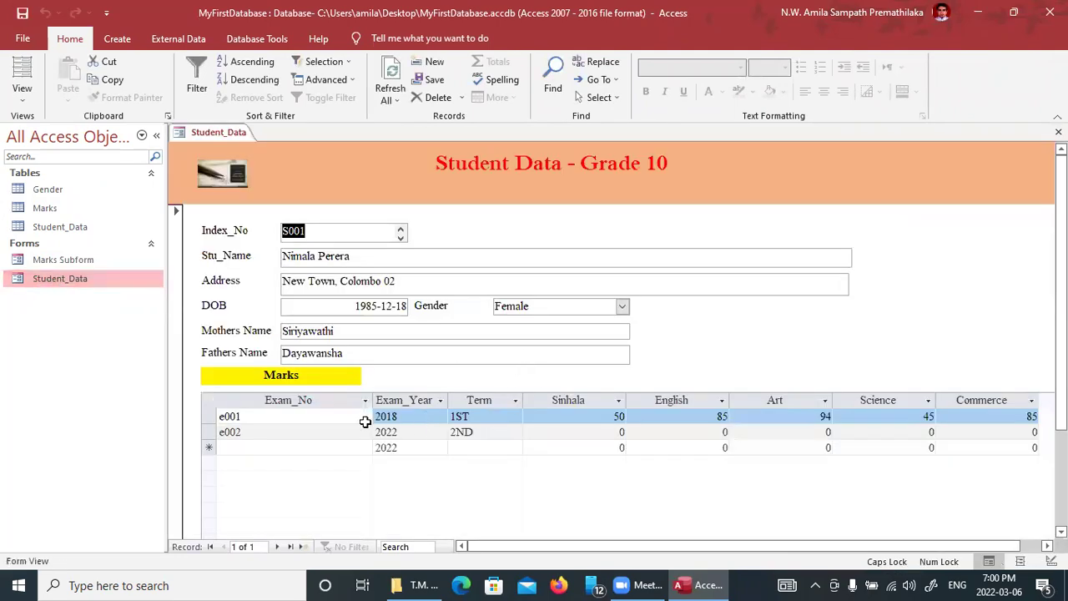
Add a marks record E003 with exam year 2019 and term 3RD.
left_click(265, 447)
type("E003")
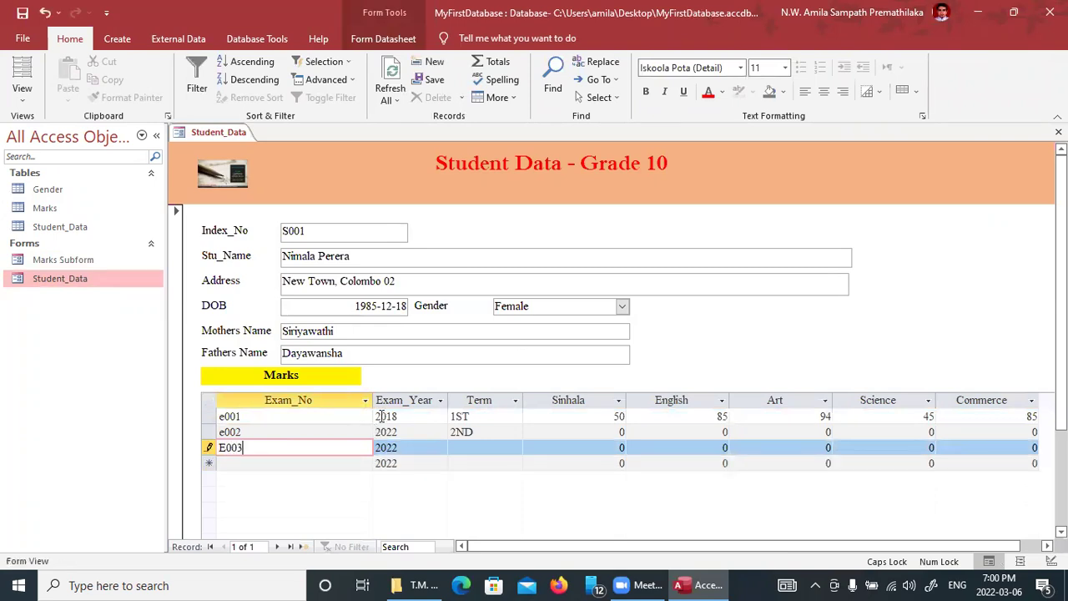
key("Tab")
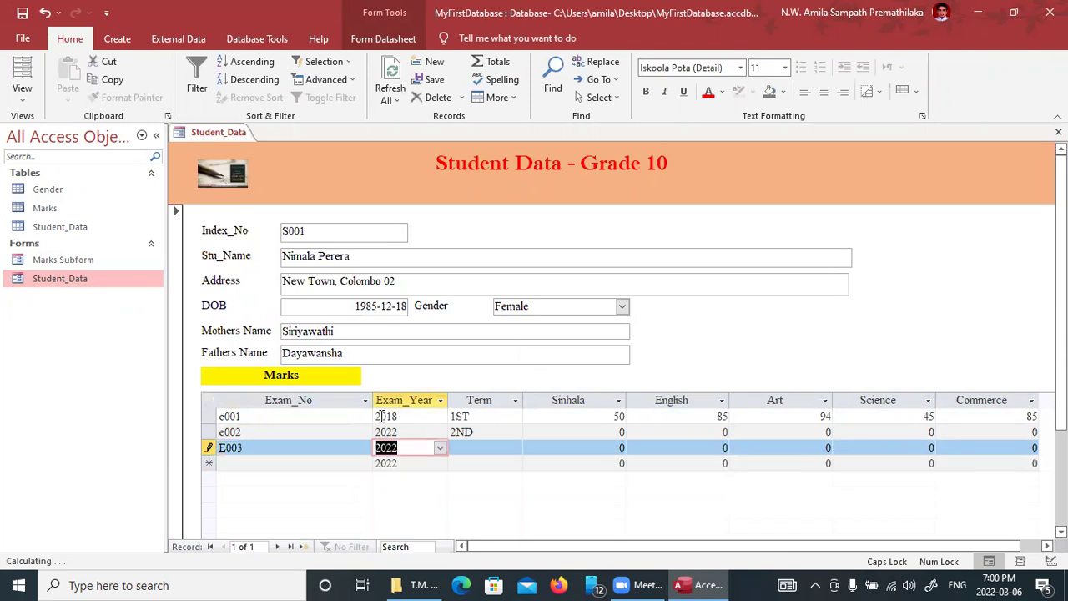
type("2019")
key("Tab")
type("3")
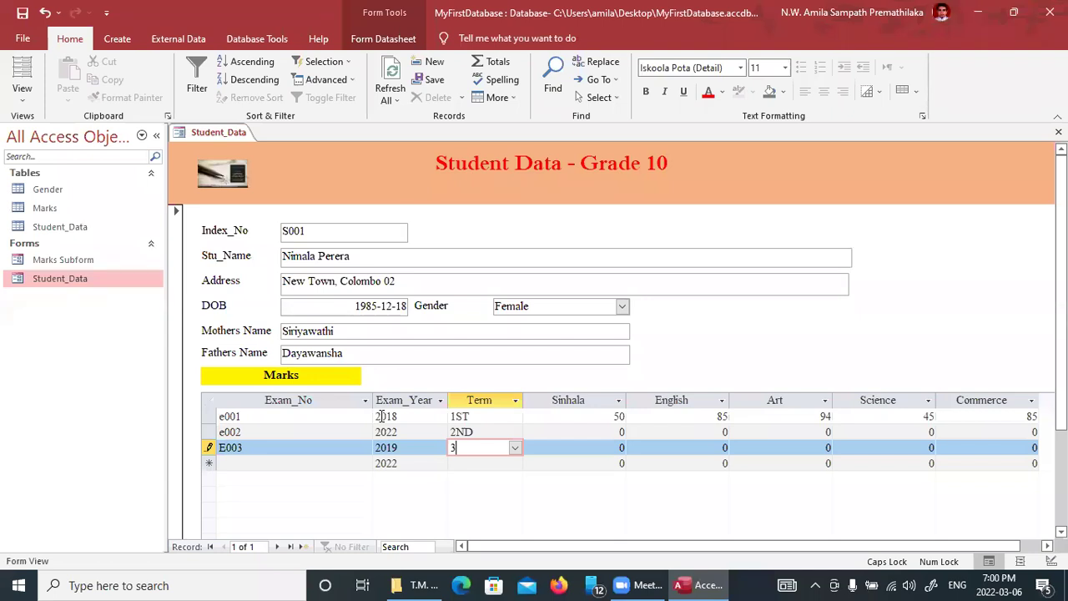
left_click(515, 447)
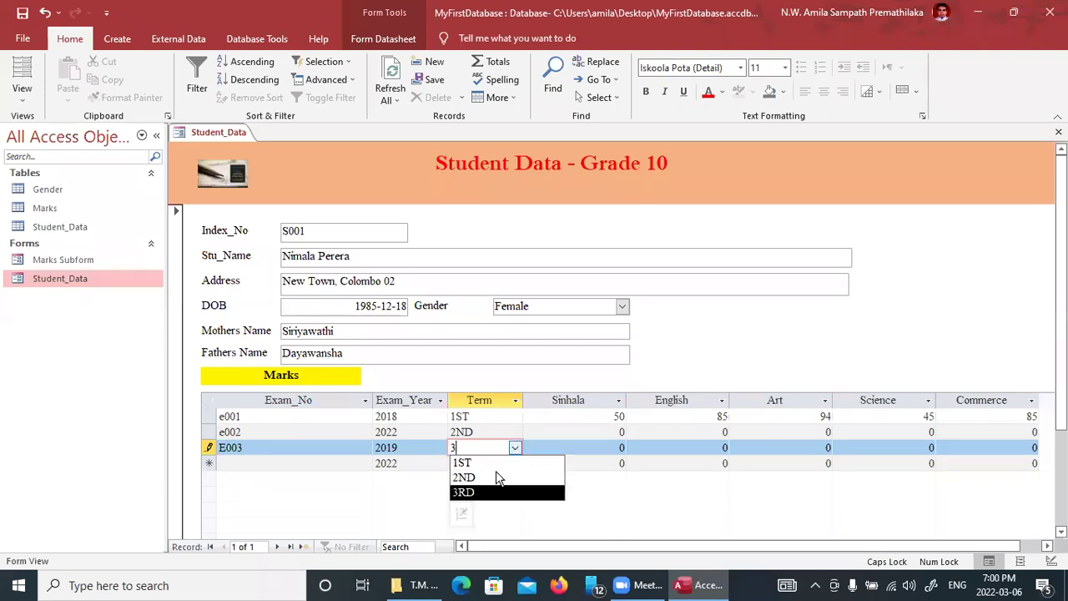
key("Return")
key("Tab")
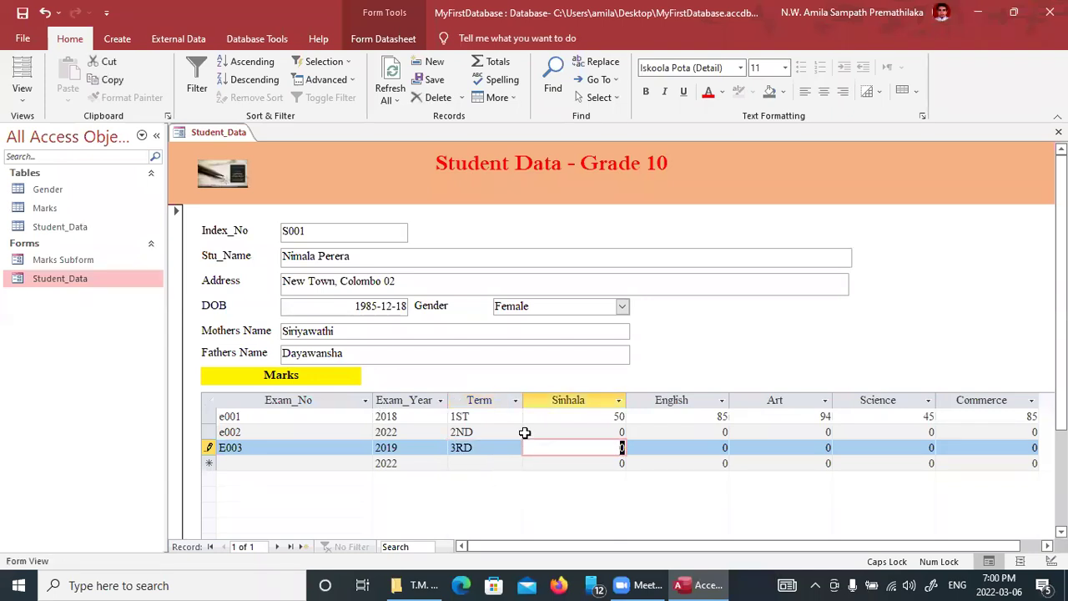
Enter E003's marks: Sinhala 84, English 75, Art 62, Science 75, Commerce 82.
type("84")
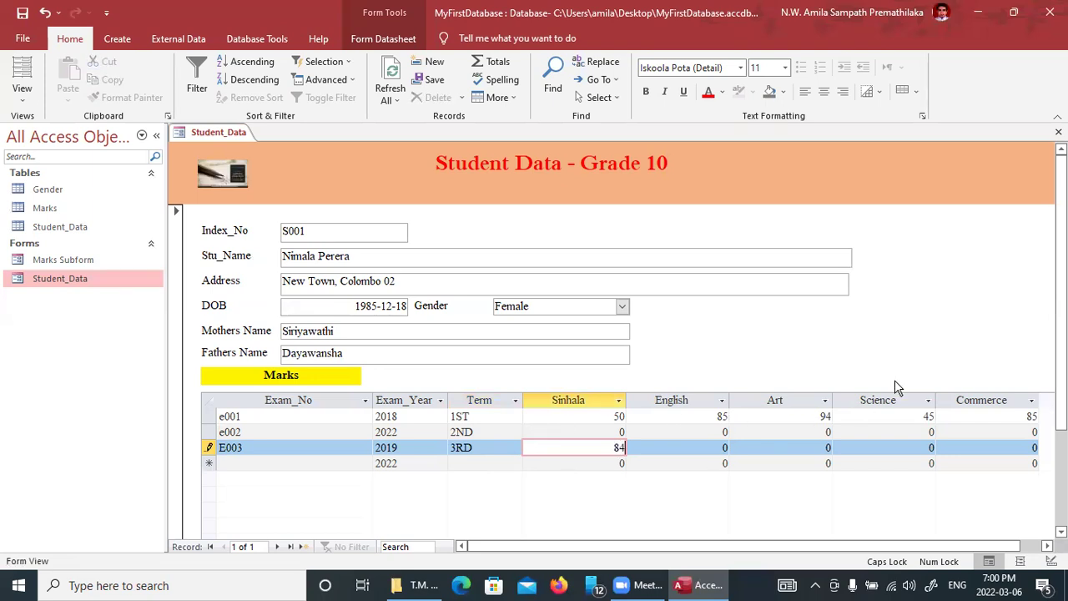
key("Tab")
type("75")
key("Tab")
type("62")
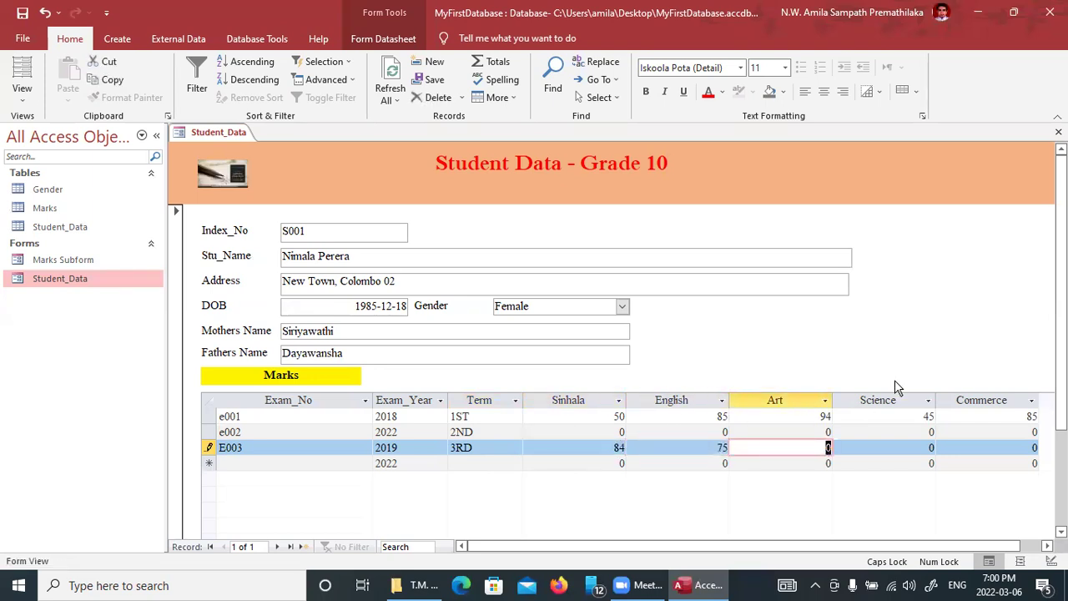
key("Tab")
type("75")
key("Tab")
type("82")
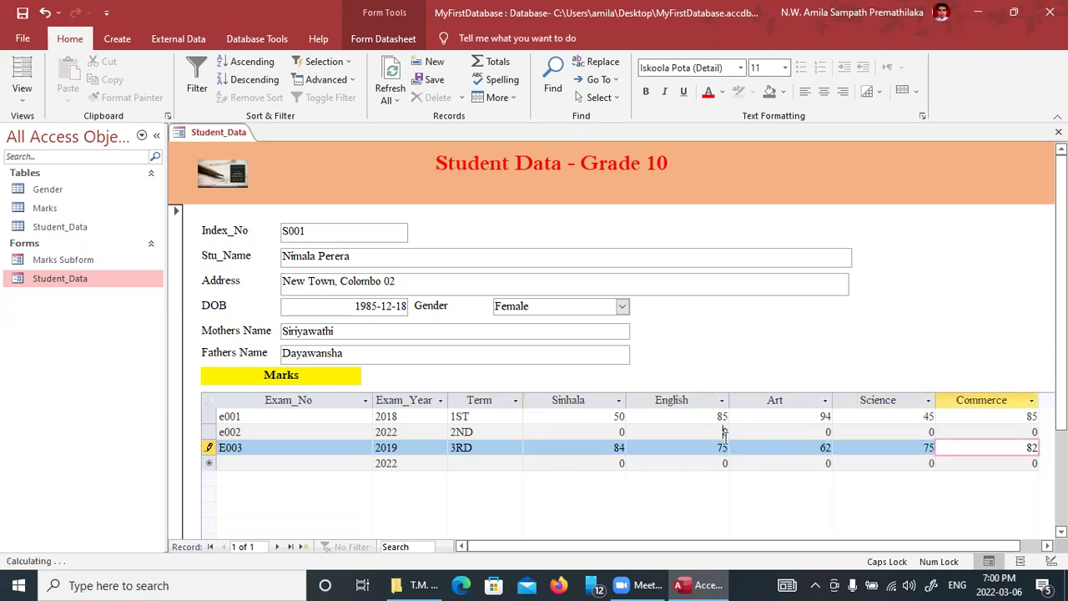
Fill e002's marks: English 85, Art 75, Science 42, Commerce 54.
left_click(726, 432)
type("85")
key("Tab")
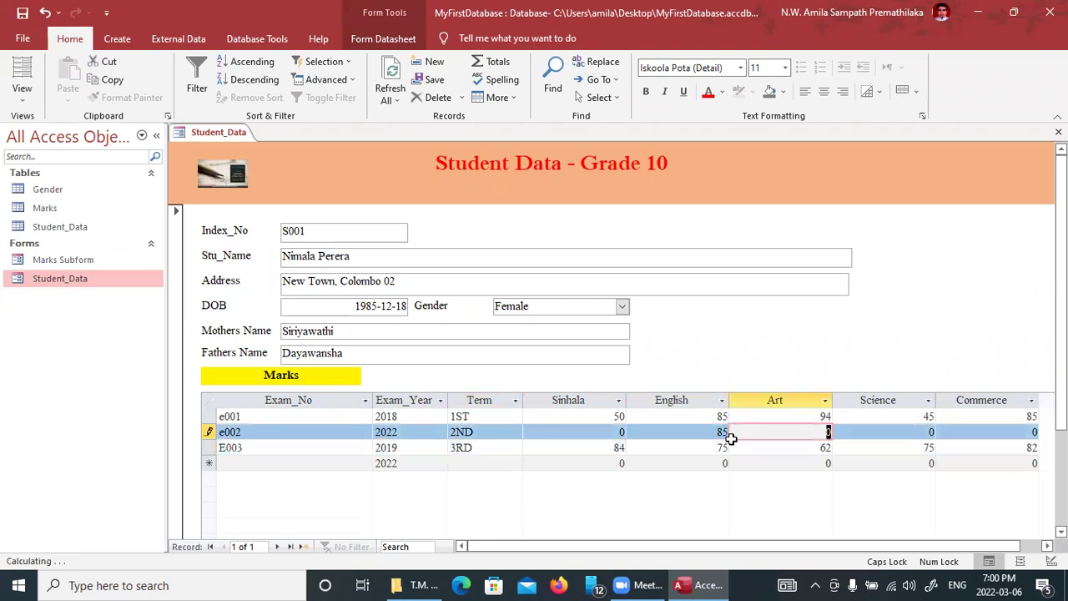
type("75")
key("Tab")
type("42")
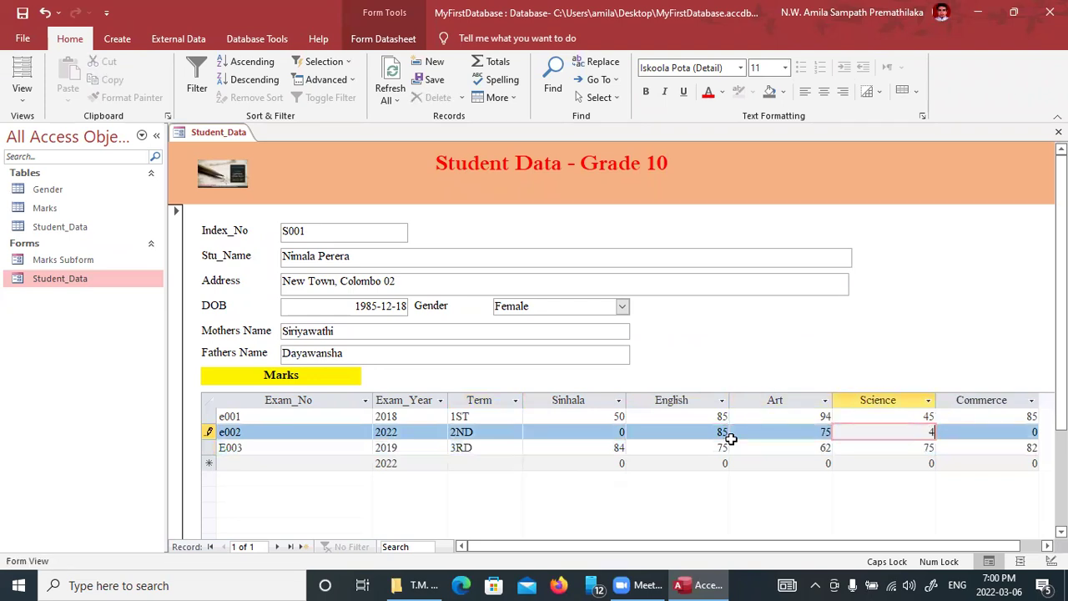
key("Tab")
type("54")
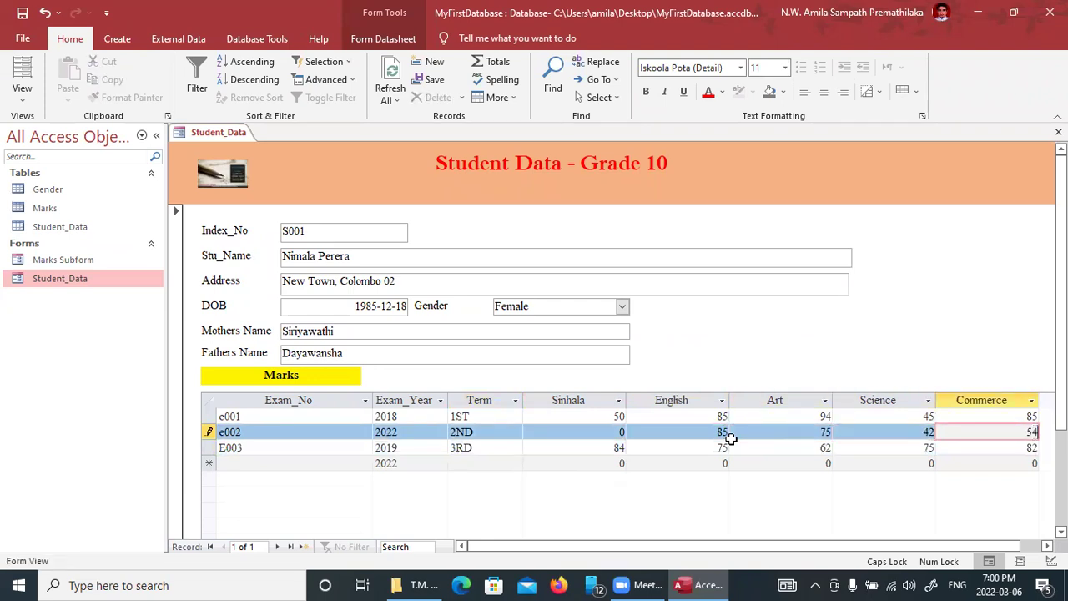
Save the e002 marks and move to a new blank student record.
left_click(262, 462)
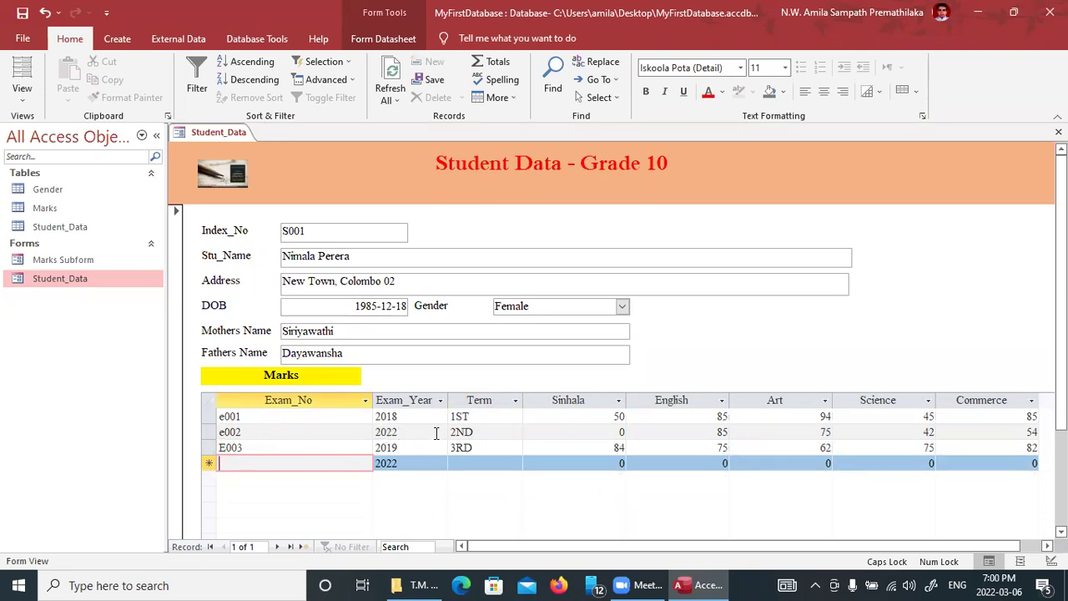
left_click(358, 331)
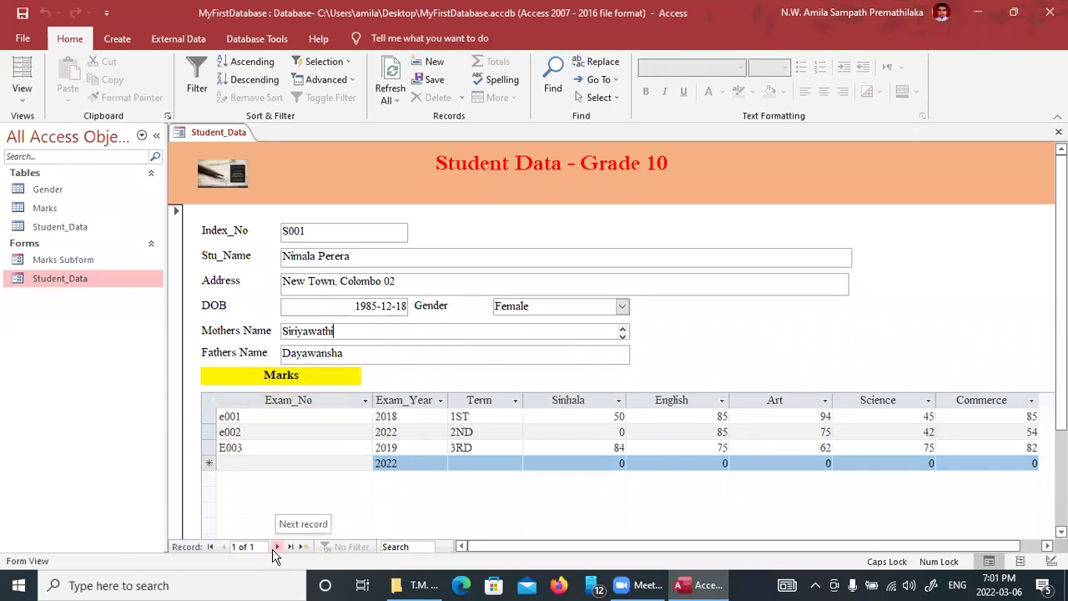
left_click(276, 546)
Enter Index_No S002, the student's name and address, and date of birth 2022-03-02.
left_click(331, 234)
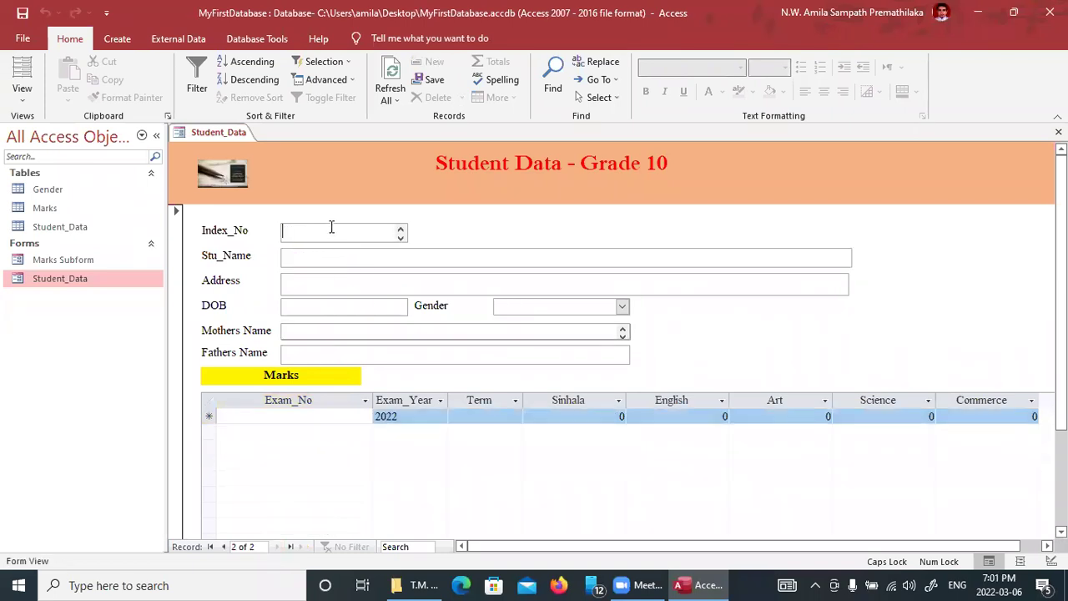
type("s")
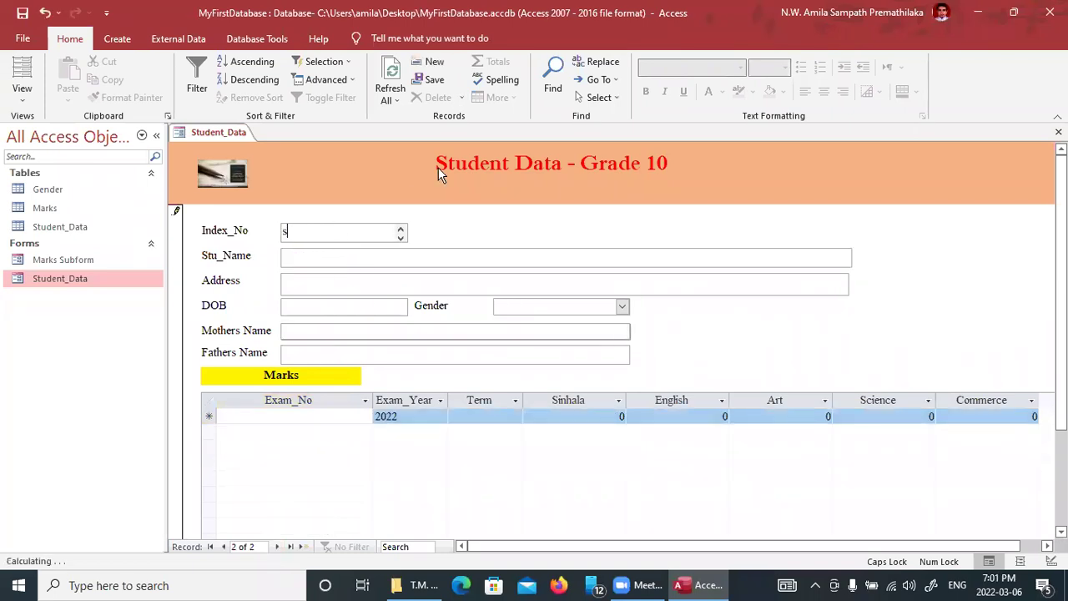
key("Caps_Lock")
key("Tab")
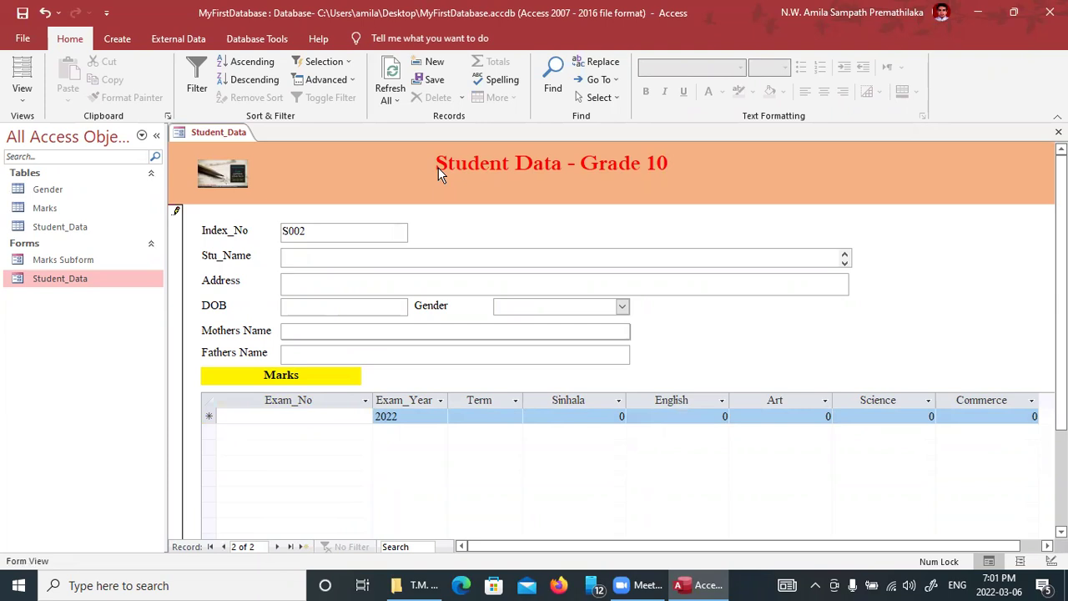
type("ama")
key("Tab")
type("dfsdfsdjf")
key("Tab")
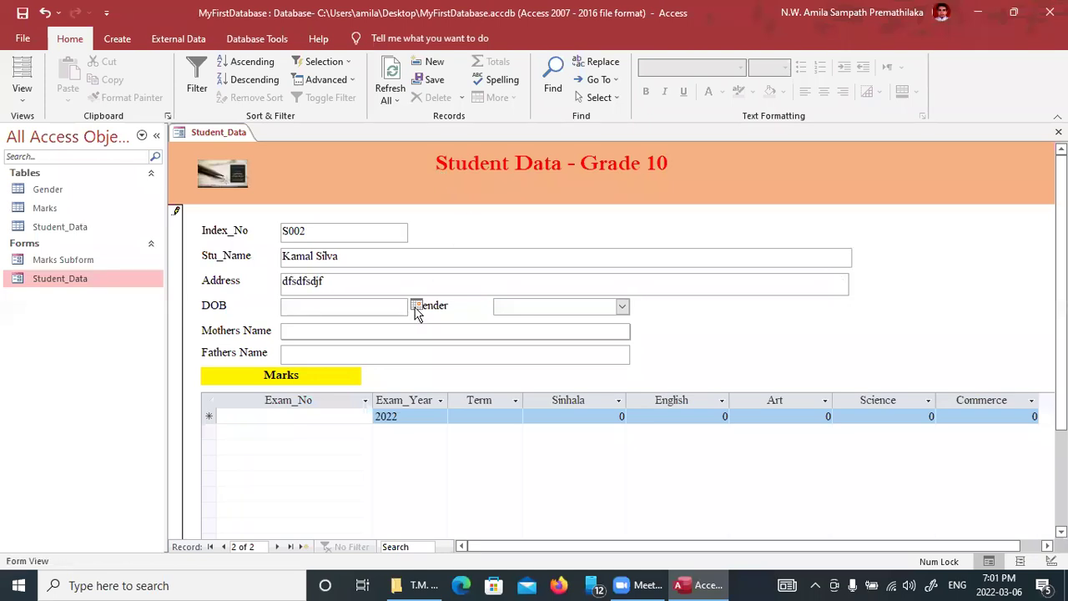
left_click(416, 307)
left_click(350, 351)
Set gender to Male, fill in the parents' names, and advance to a blank record.
left_click(623, 307)
left_click(513, 319)
left_click(429, 332)
type("sdsdf")
left_click(380, 352)
type("sdfasd")
left_click(291, 418)
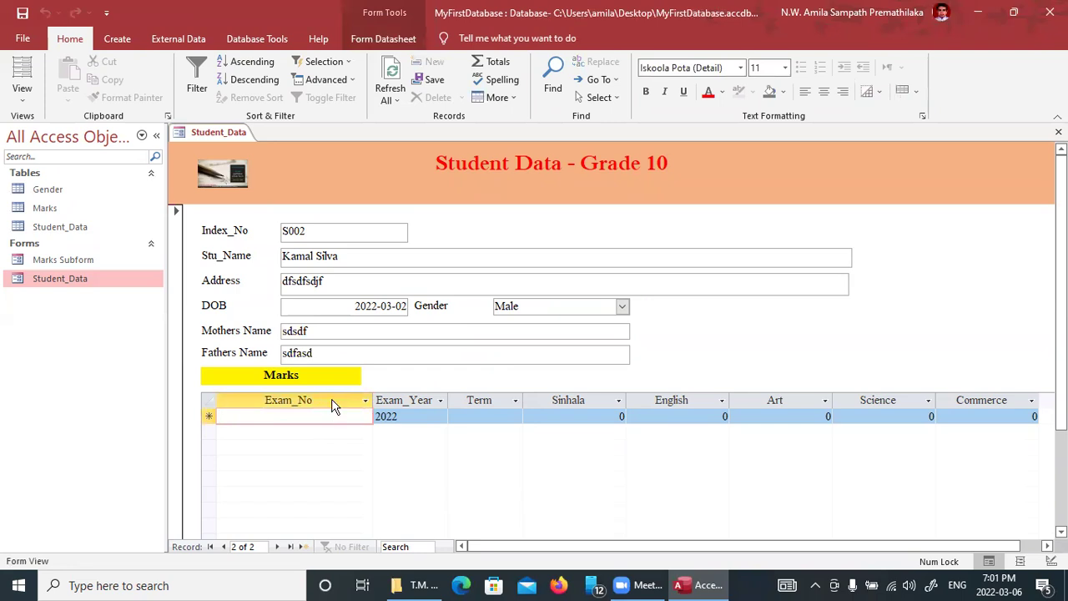
left_click(278, 547)
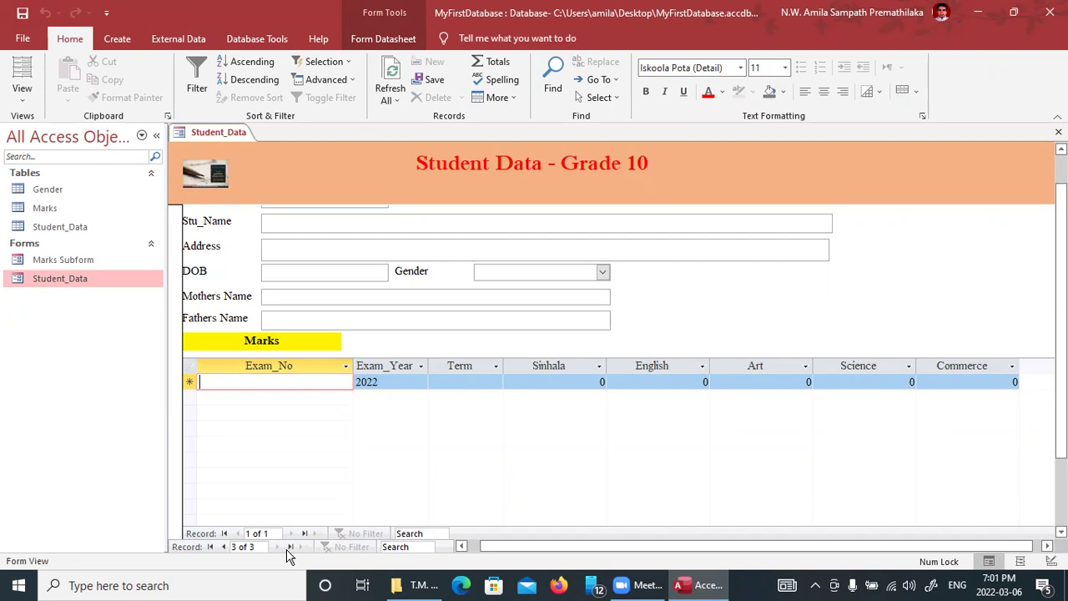
In Design View, narrow the Stu_Name and Address boxes to match the fields below.
right_click(233, 139)
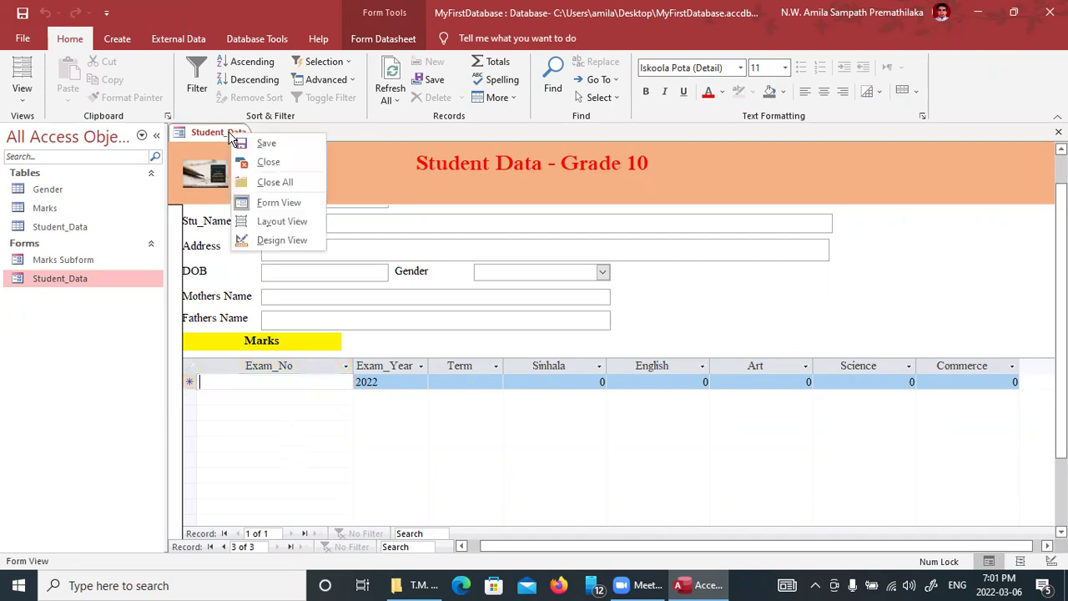
left_click(278, 241)
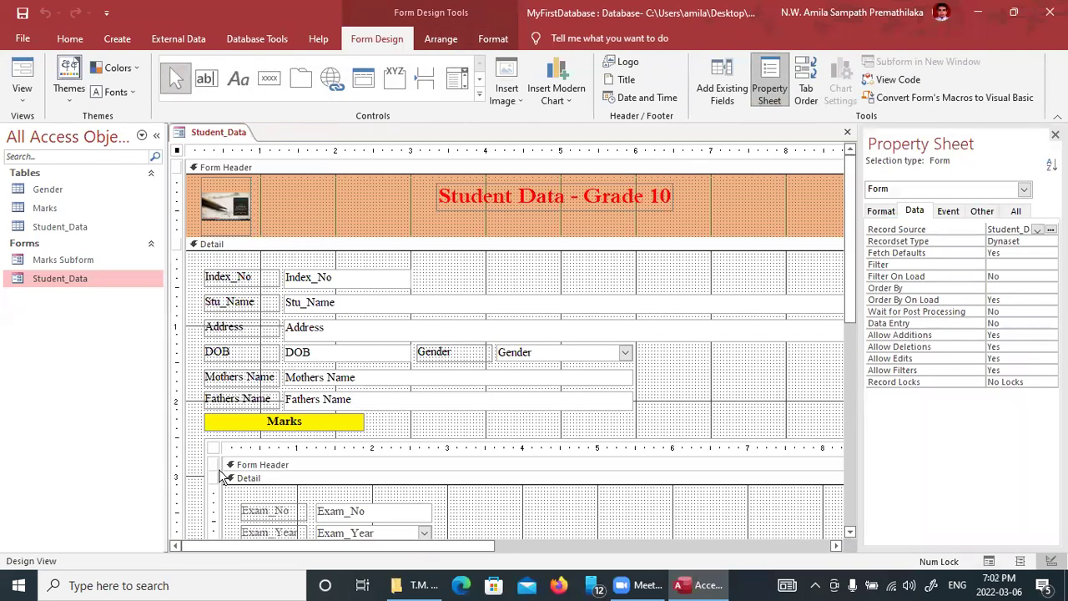
key("F4")
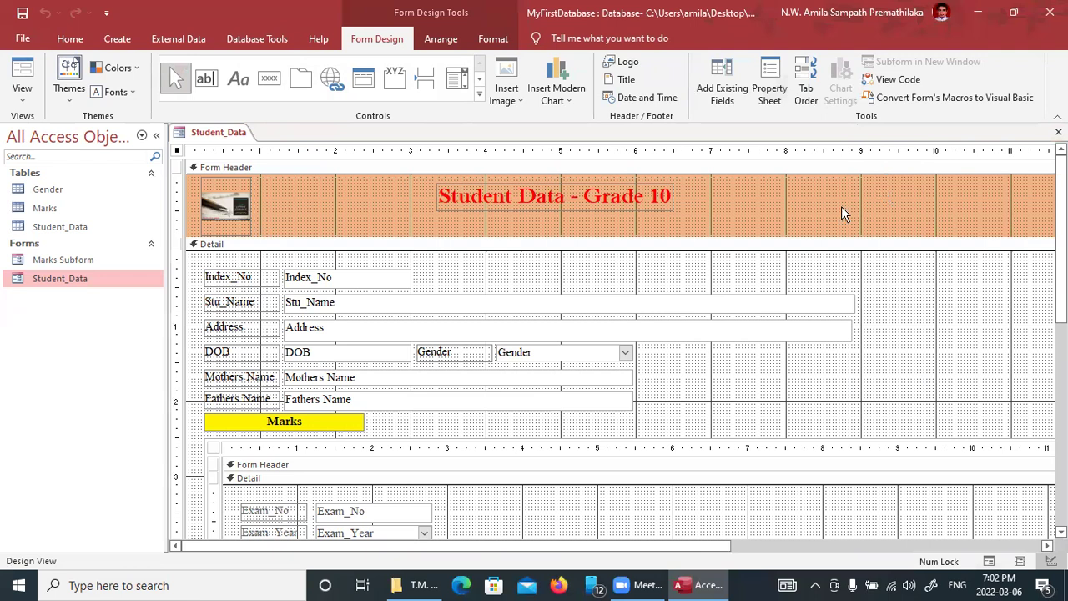
left_click(703, 308)
left_click_drag(855, 303, 635, 327)
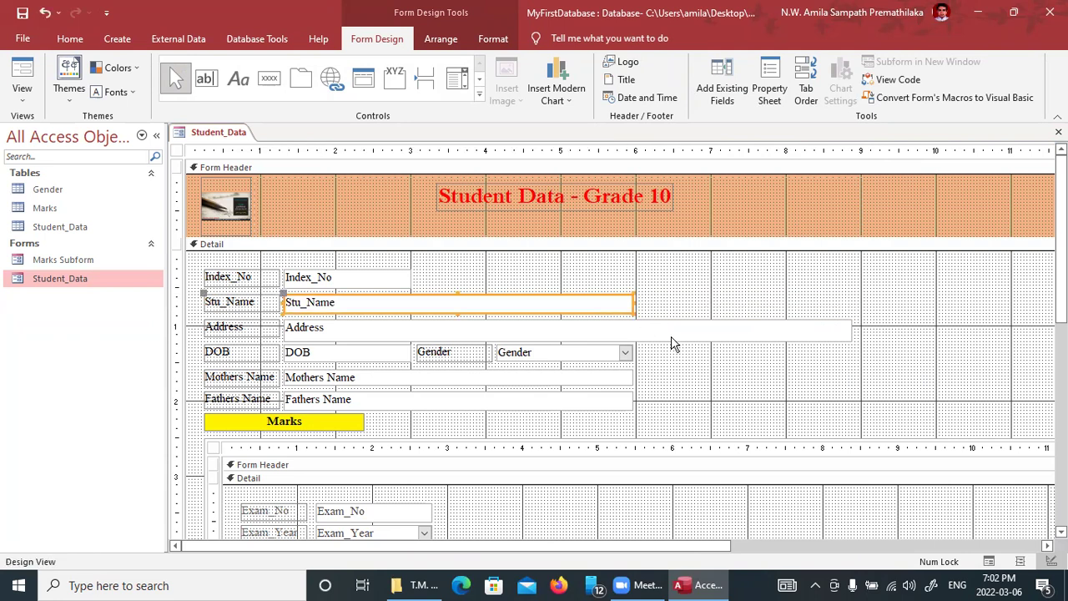
left_click(849, 330)
left_click_drag(851, 329, 633, 357)
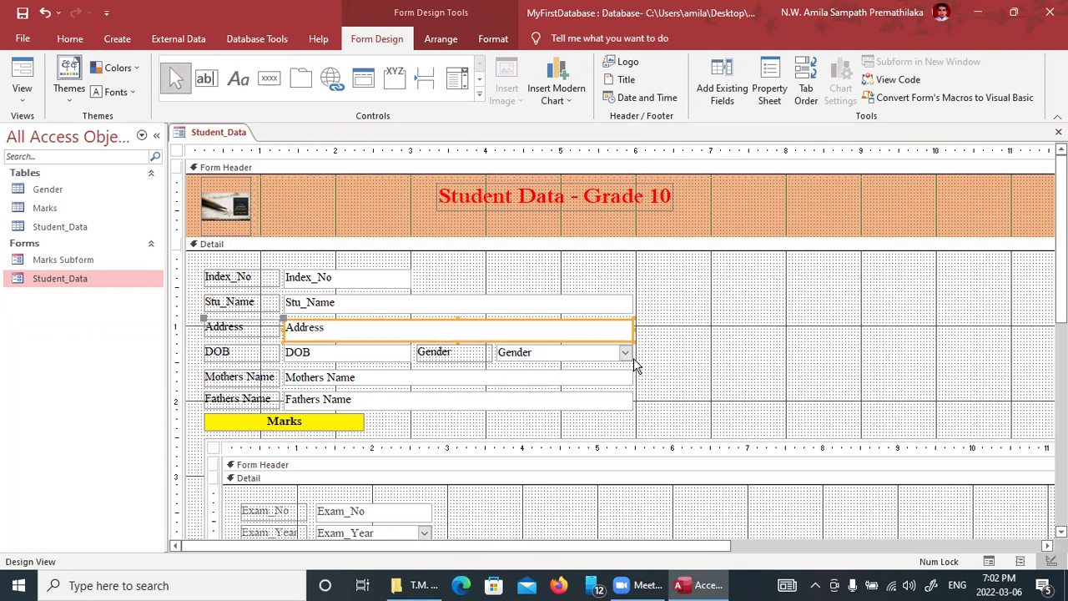
left_click(707, 368)
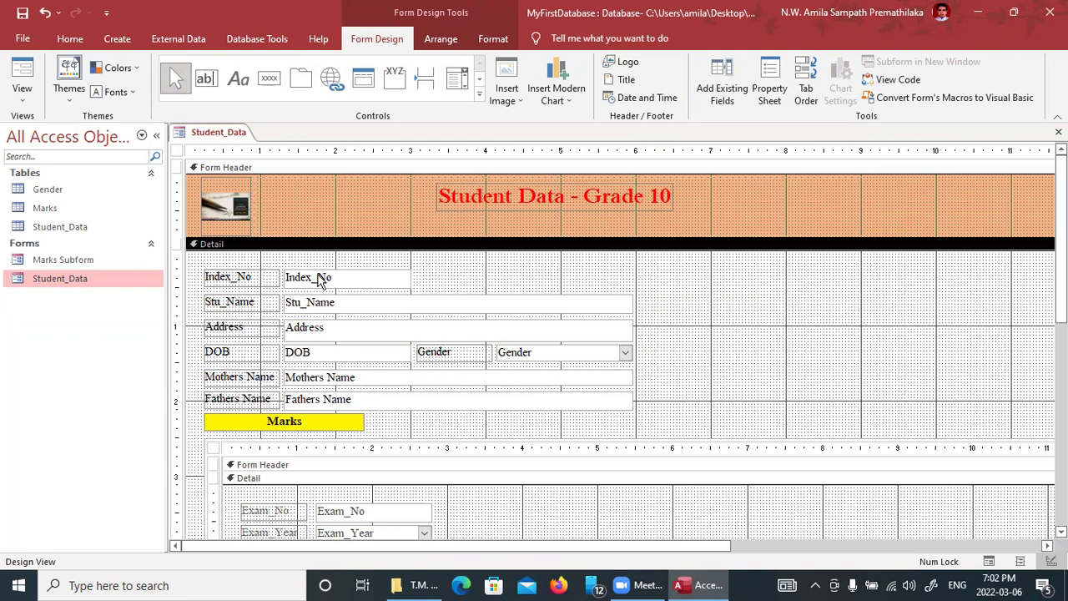
Compare the widths of the student field boxes, then highlight the Index_No label text.
left_click(321, 280)
left_click(326, 307)
left_click(328, 329)
left_click(330, 357)
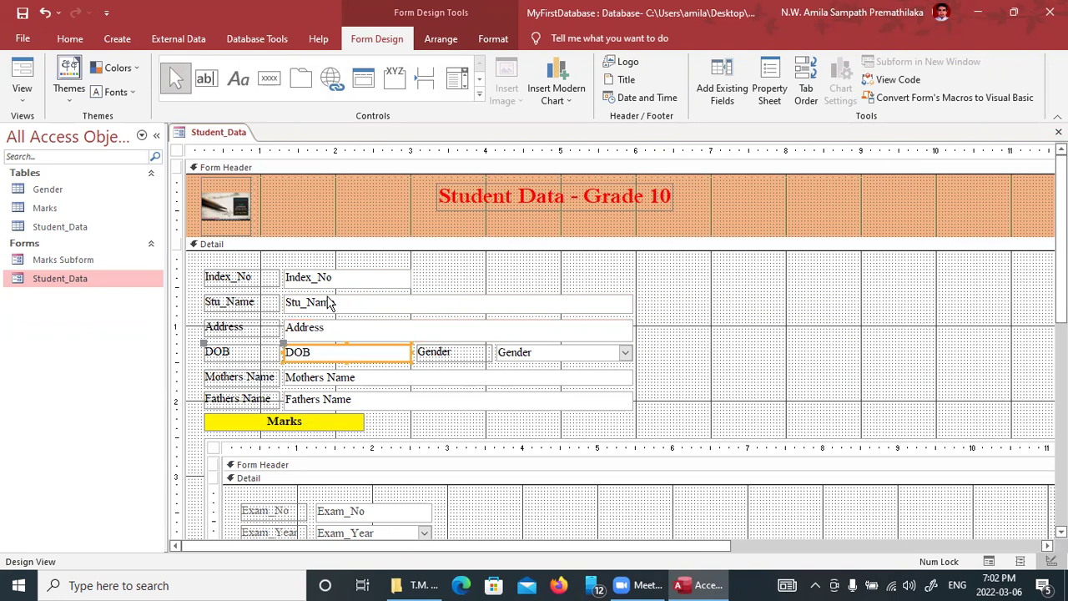
left_click(326, 279)
left_click(334, 303)
left_click(331, 330)
left_click(333, 354)
left_click(528, 355)
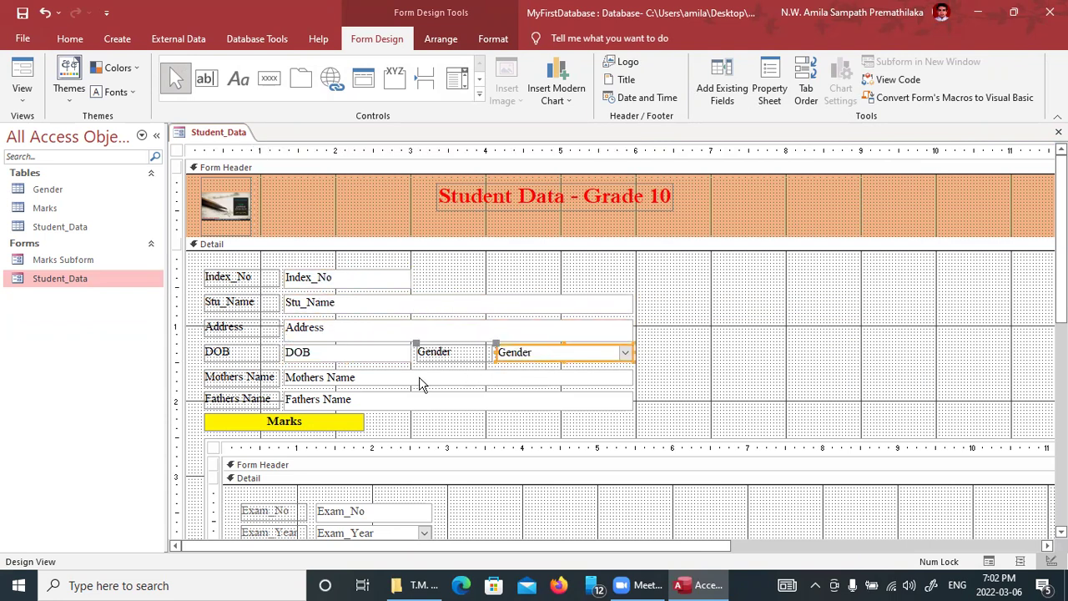
left_click(412, 377)
left_click(407, 397)
left_click(259, 278)
left_click_drag(259, 277, 195, 278)
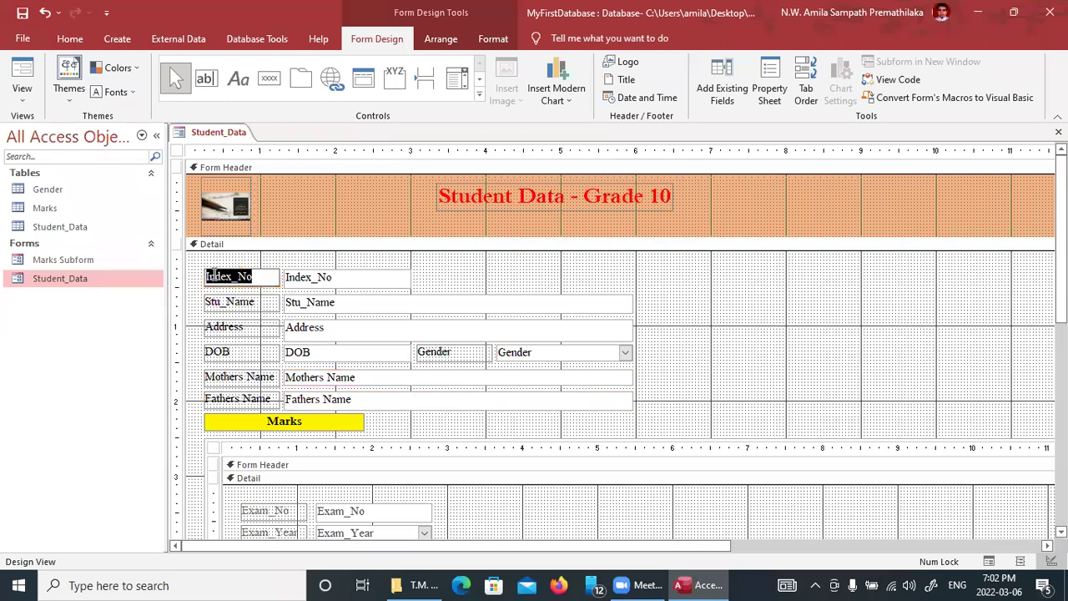
Switch to Form view and check the narrowed name and address fields with real data.
left_click(26, 75)
left_click(322, 232)
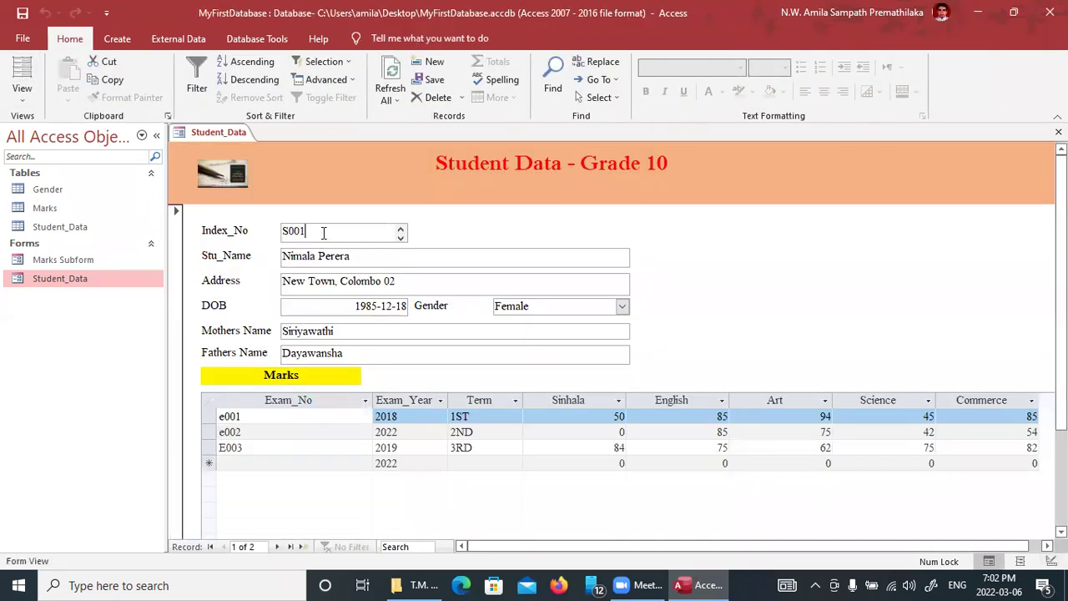
left_click(326, 259)
left_click(315, 281)
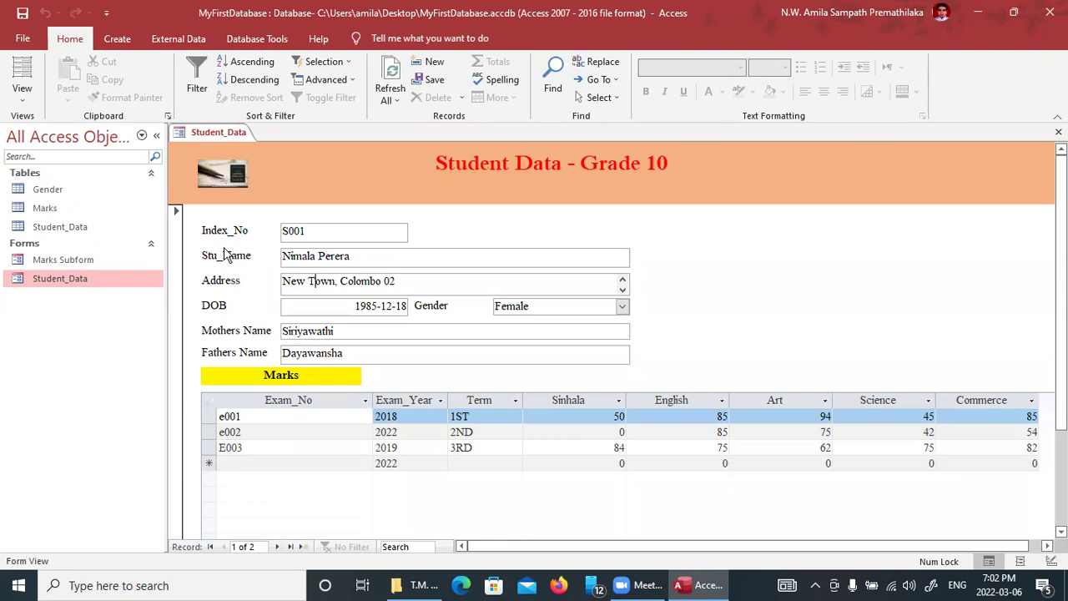
right_click(211, 131)
Back in Design View, replace the Index_No label with a Sinhala caption.
left_click(252, 238)
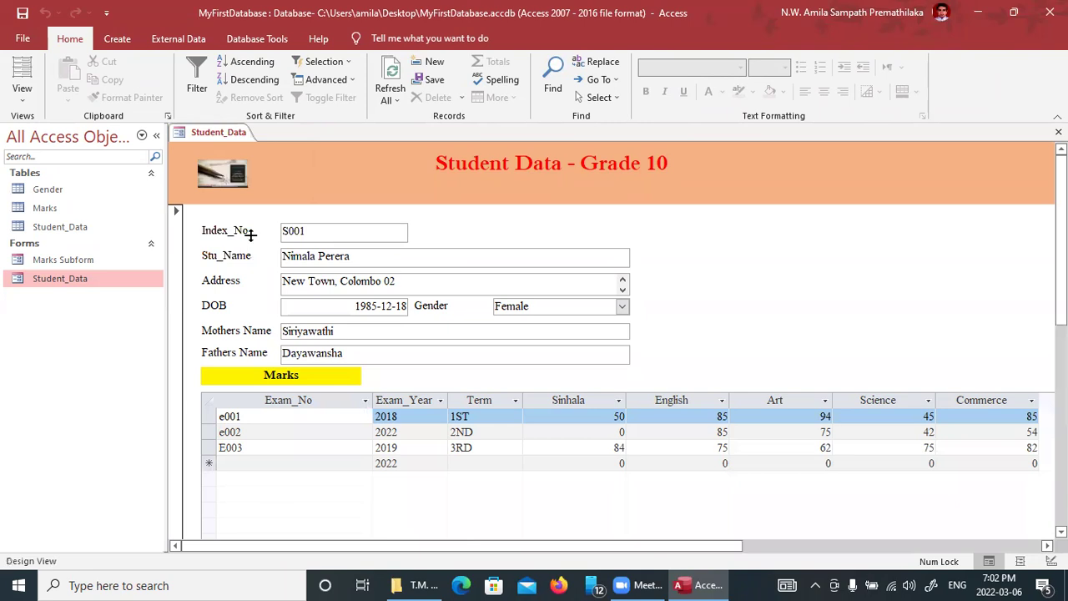
left_click_drag(251, 277, 195, 273)
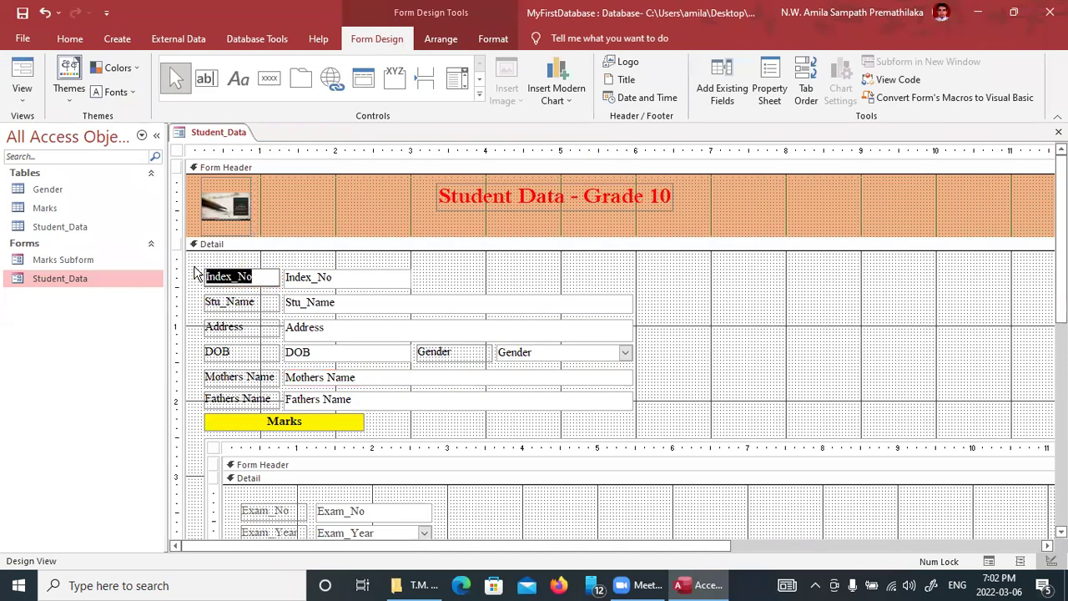
type("w")
type("අංකය")
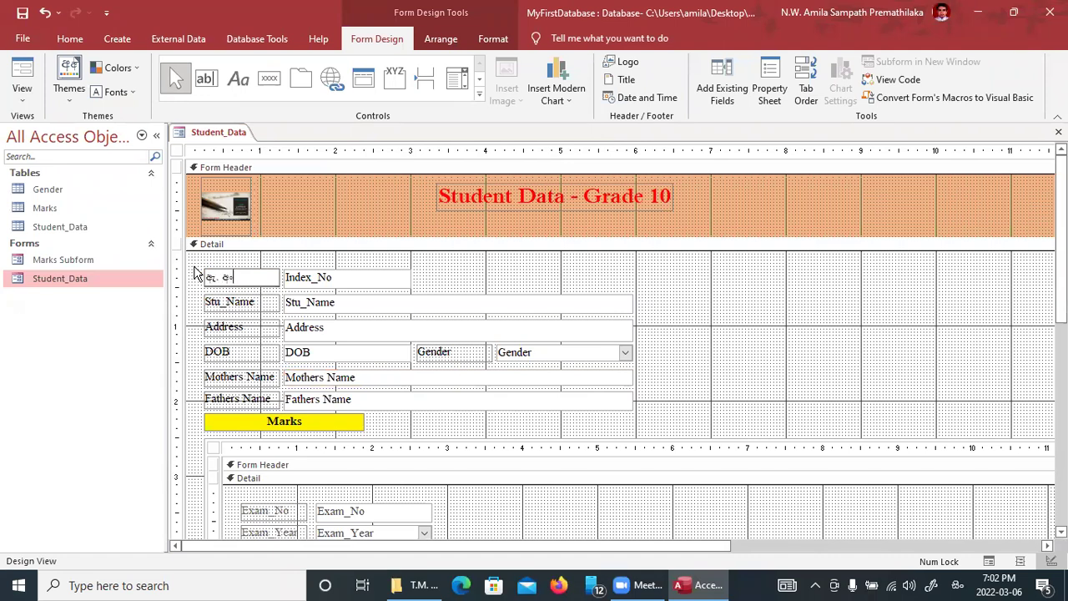
left_click(257, 302)
left_click(47, 12)
Replace the Stu_Name, Address and DOB labels with Sinhala captions, starting with නම.
left_click(258, 300)
left_click_drag(258, 300, 188, 292)
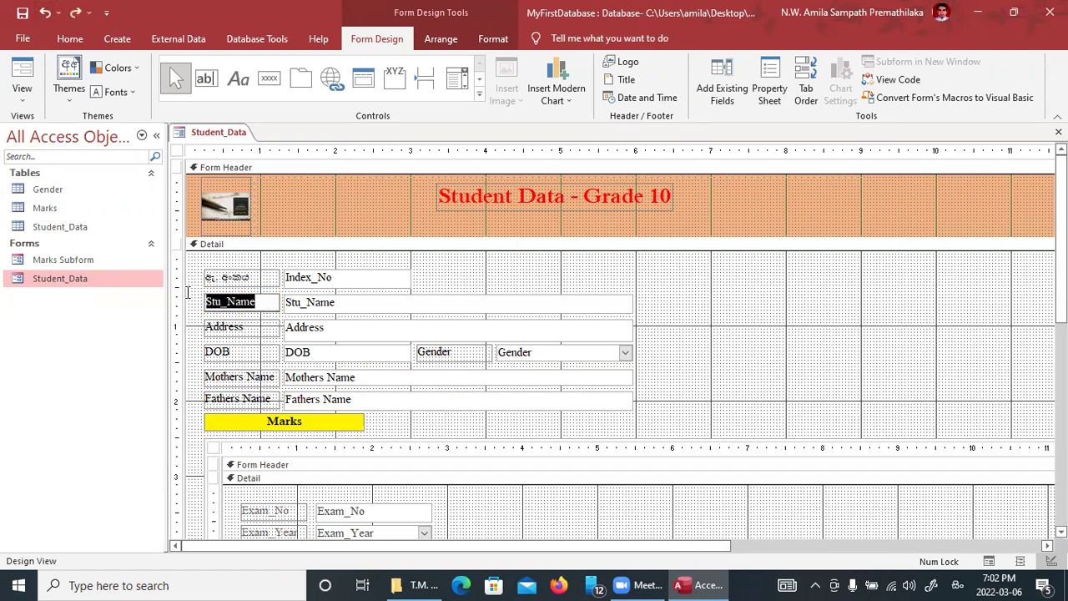
type("නම")
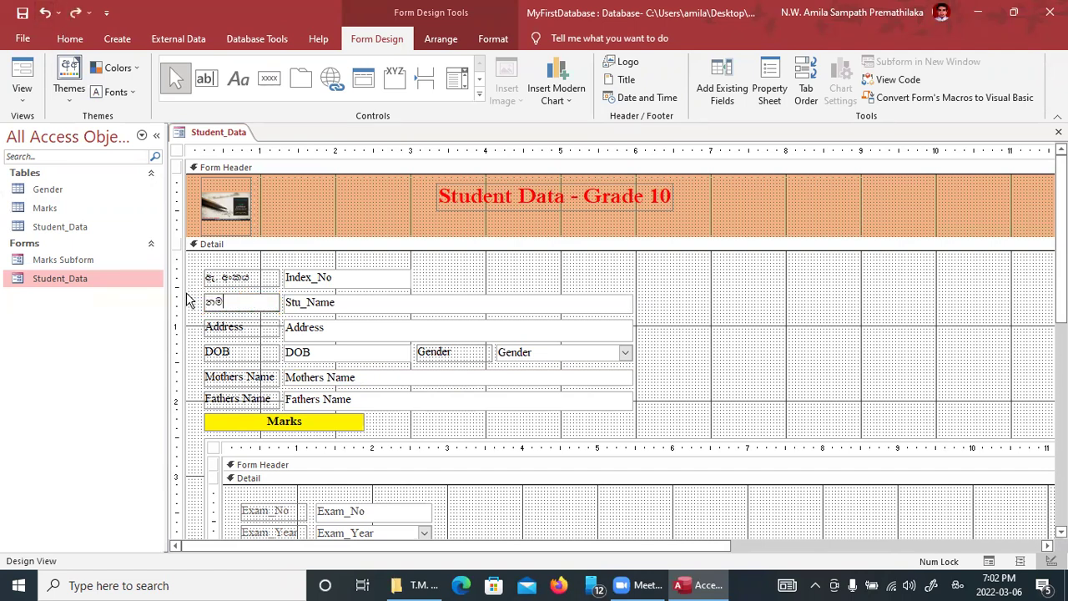
left_click(250, 327)
left_click_drag(251, 326, 181, 318)
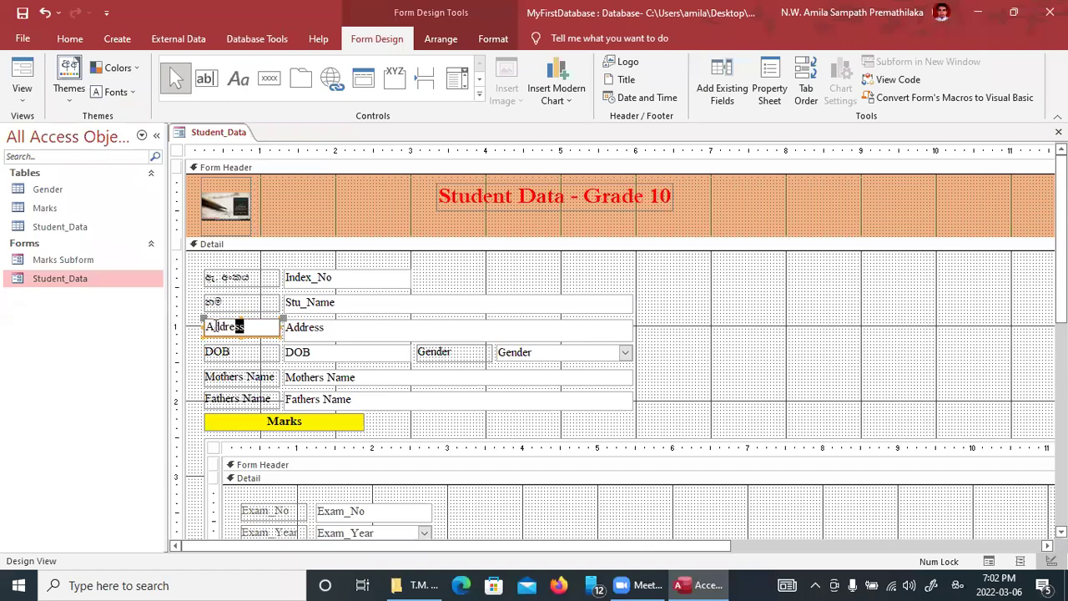
type("ලිපිනය")
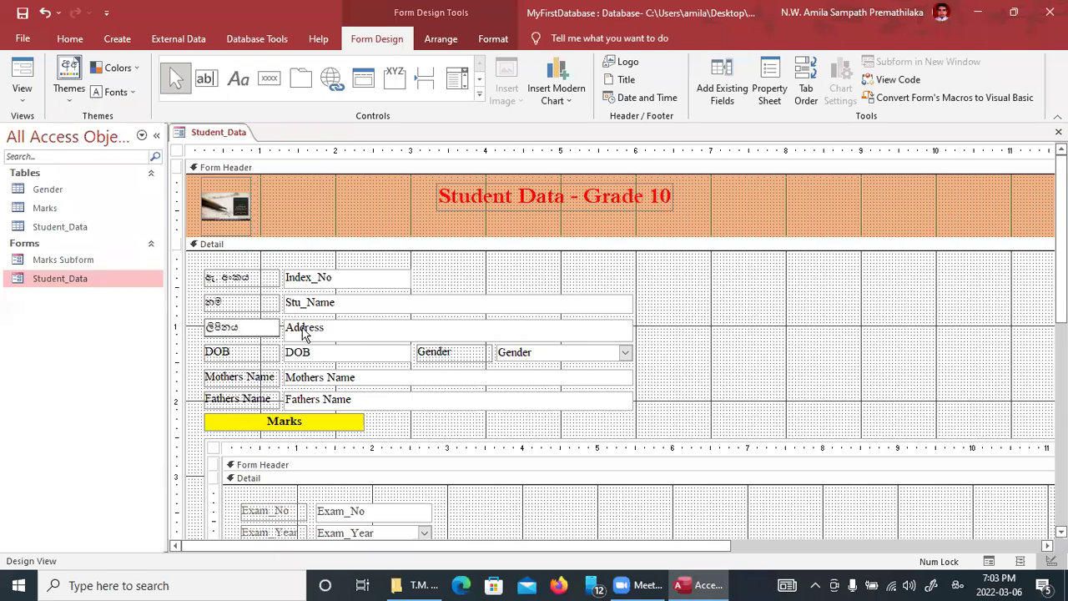
left_click(257, 352)
left_click_drag(256, 352, 175, 353)
type("උපන් දිනය")
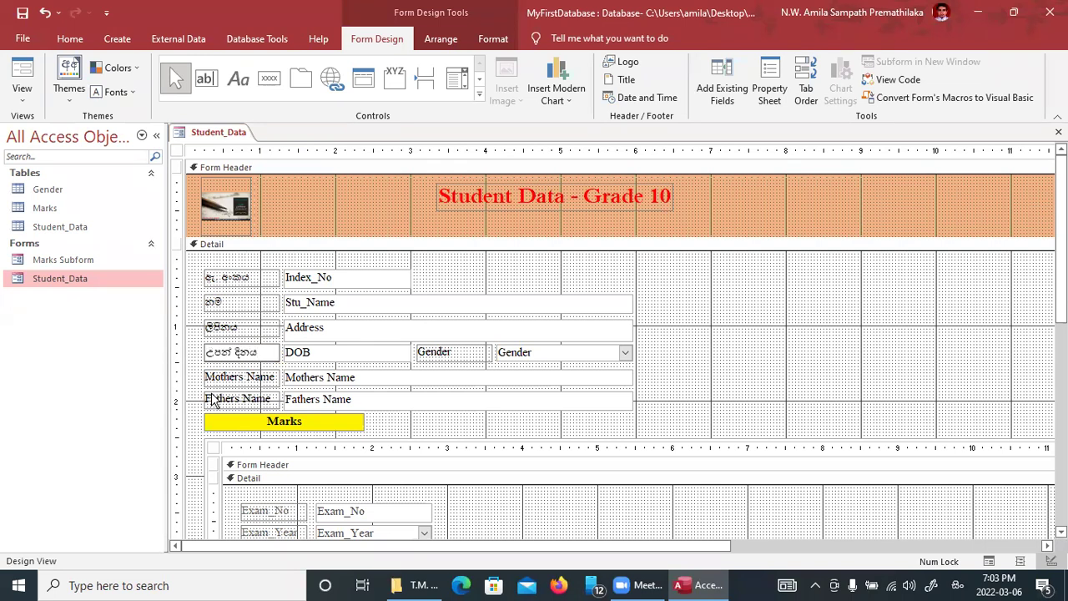
left_click(230, 377)
Replace the Mothers Name, Fathers Name and Gender labels with Sinhala captions.
left_click(273, 377)
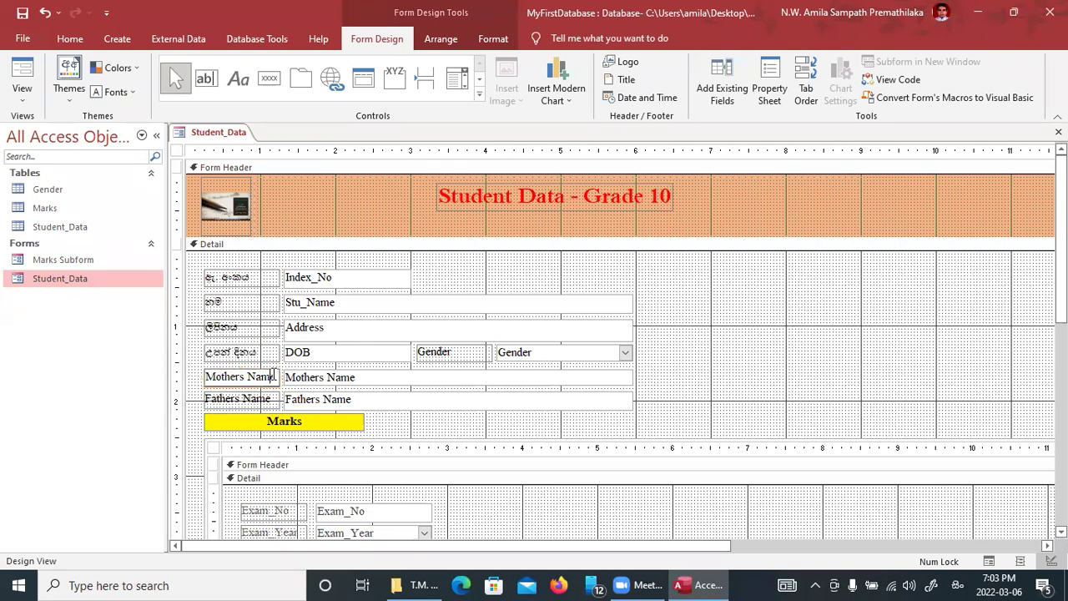
left_click_drag(167, 389, 186, 374)
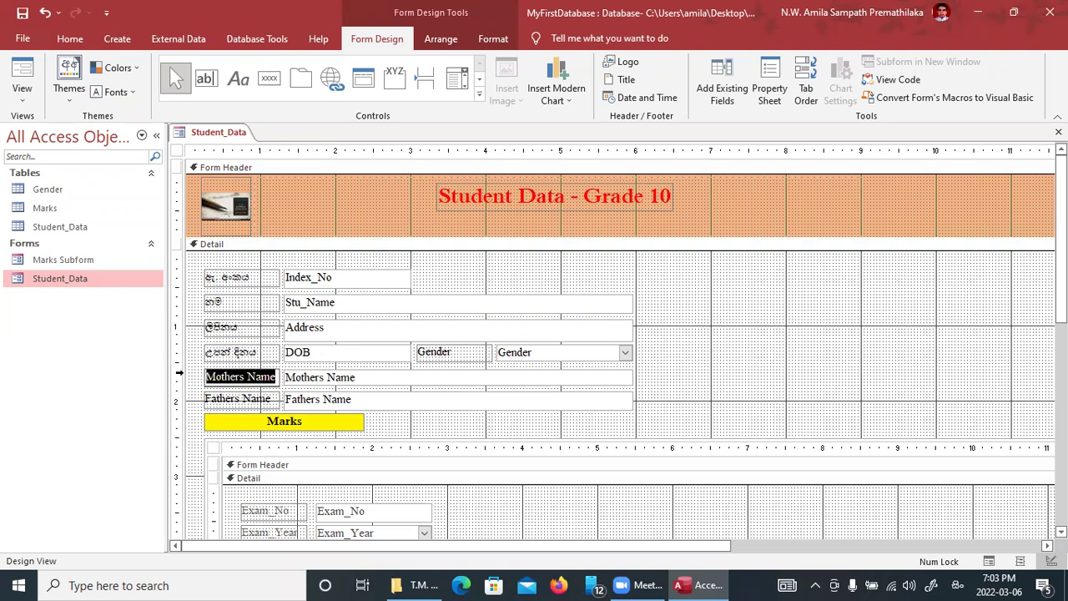
type("මවගෙ")
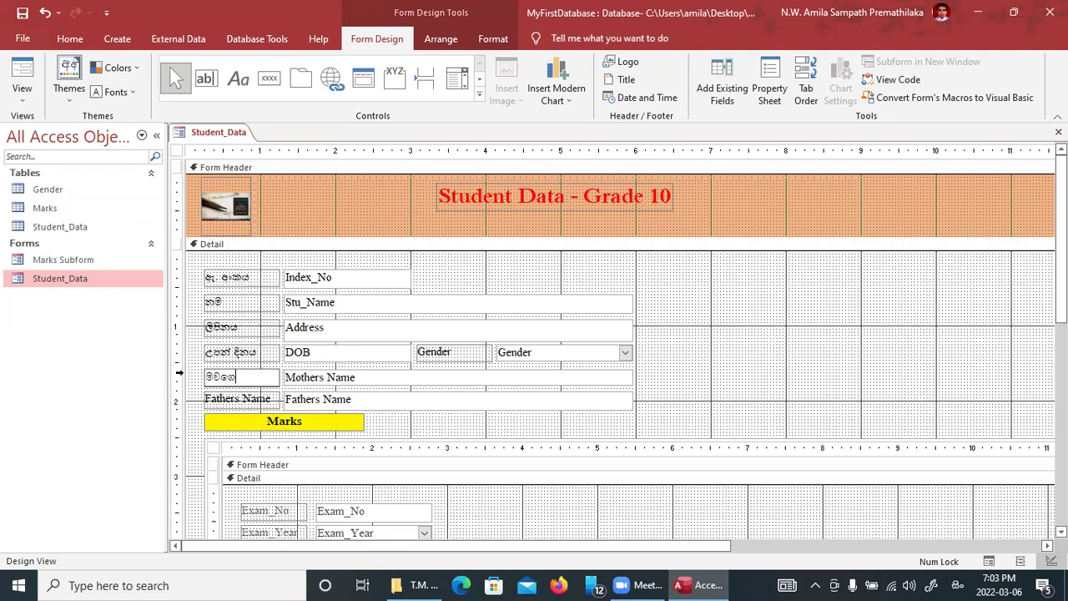
left_click(211, 399)
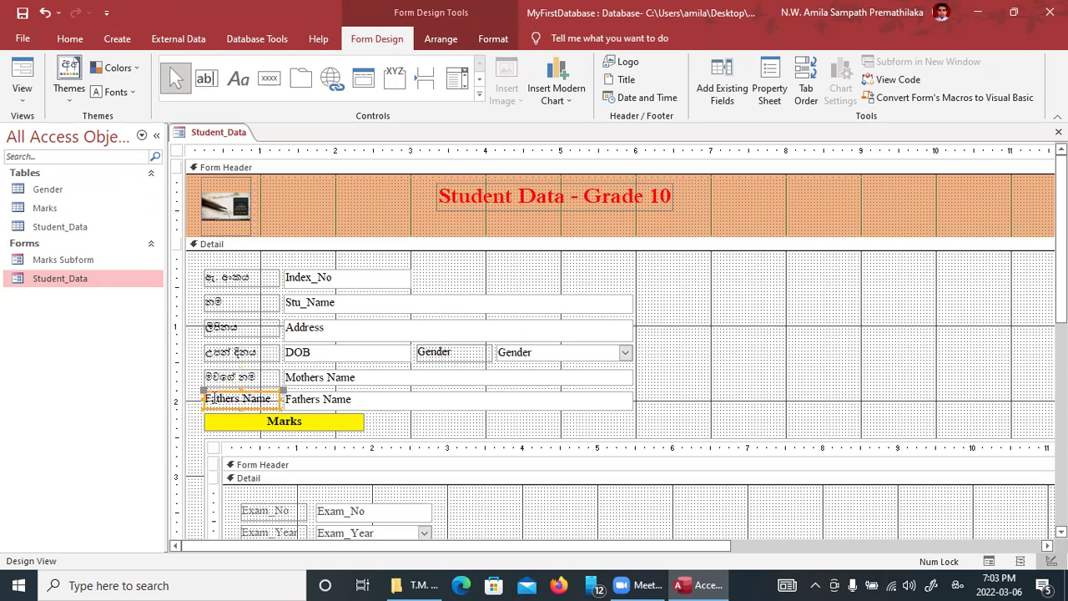
left_click_drag(271, 398, 194, 404)
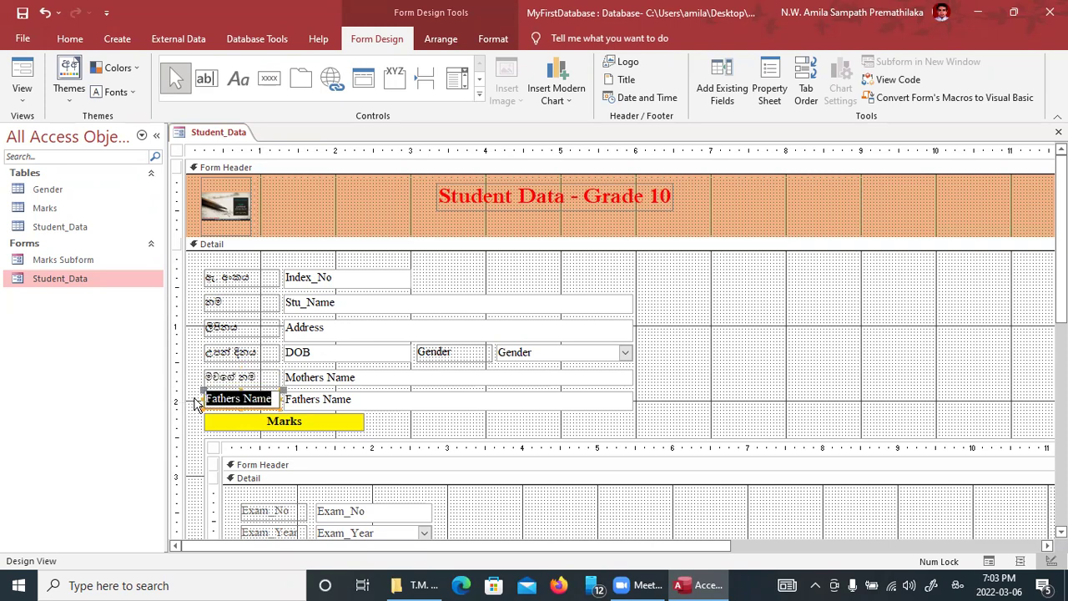
type("පියාගේ නම")
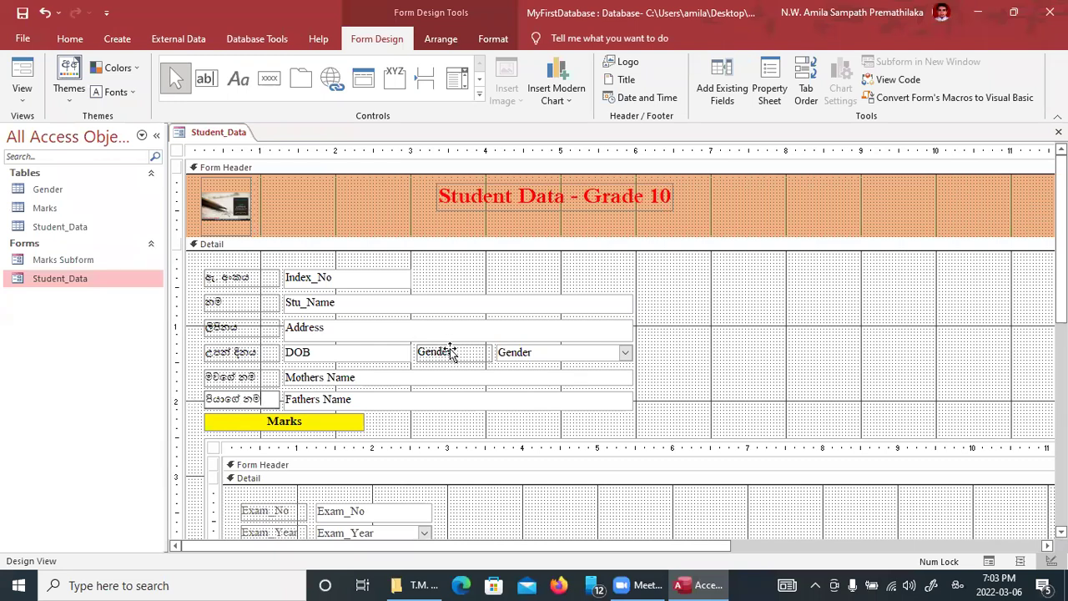
left_click(451, 351)
left_click_drag(452, 351, 407, 364)
type("ස්ත්‍රී/පුරුෂ")
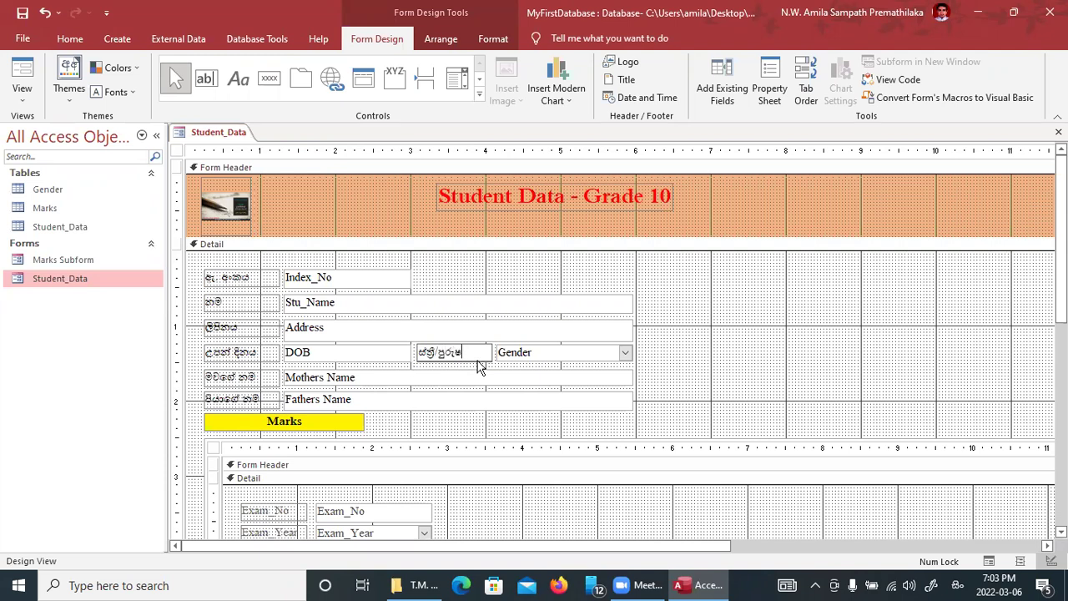
left_click(453, 187)
double_click(473, 201)
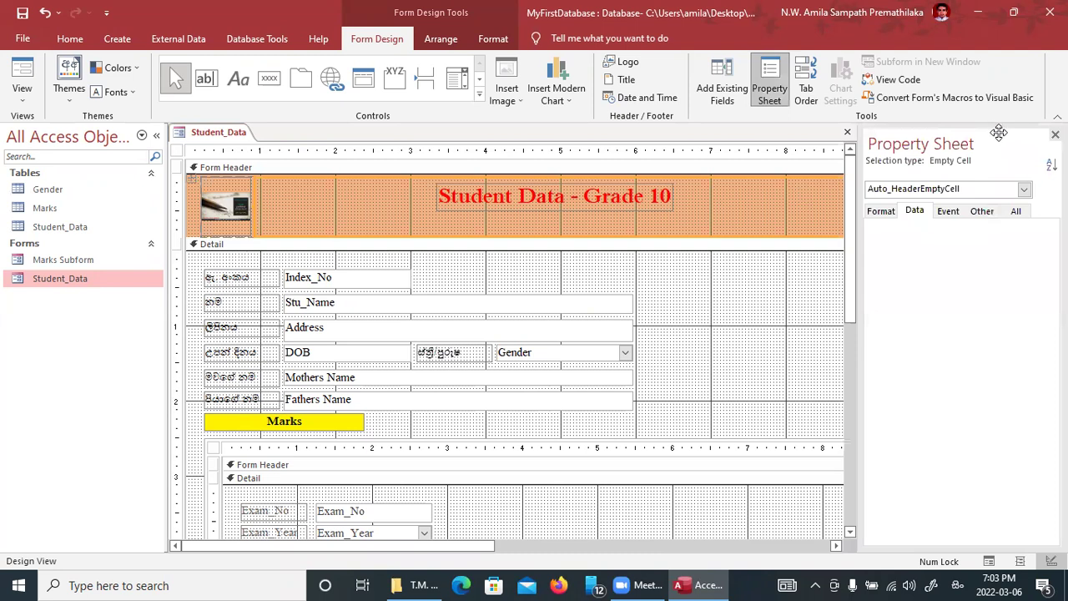
Close the Property Sheet and select the header title label, which gets deleted by mistake.
left_click(1055, 134)
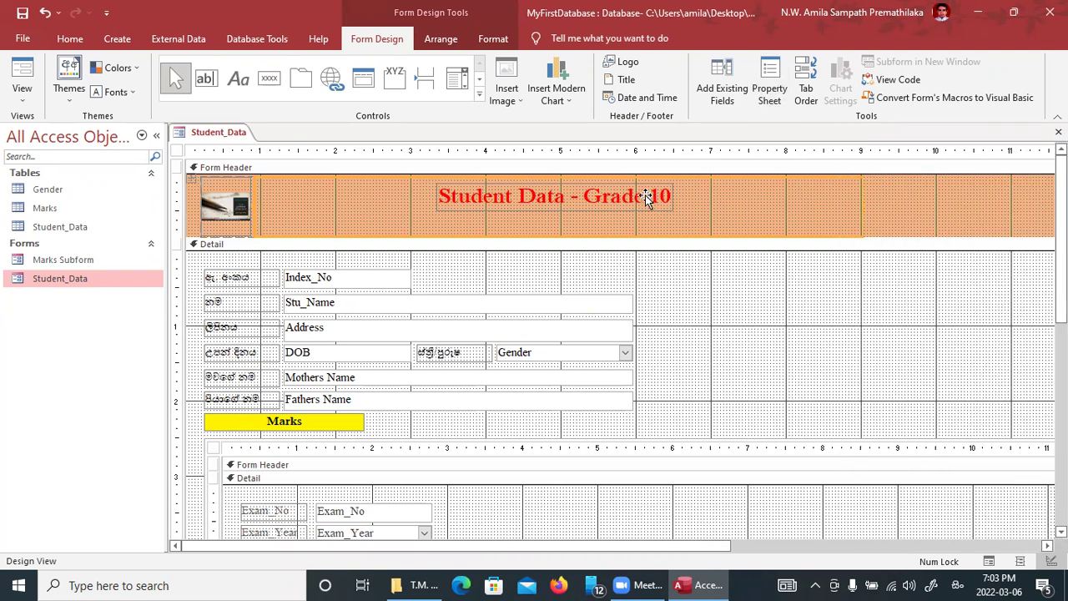
left_click(918, 201)
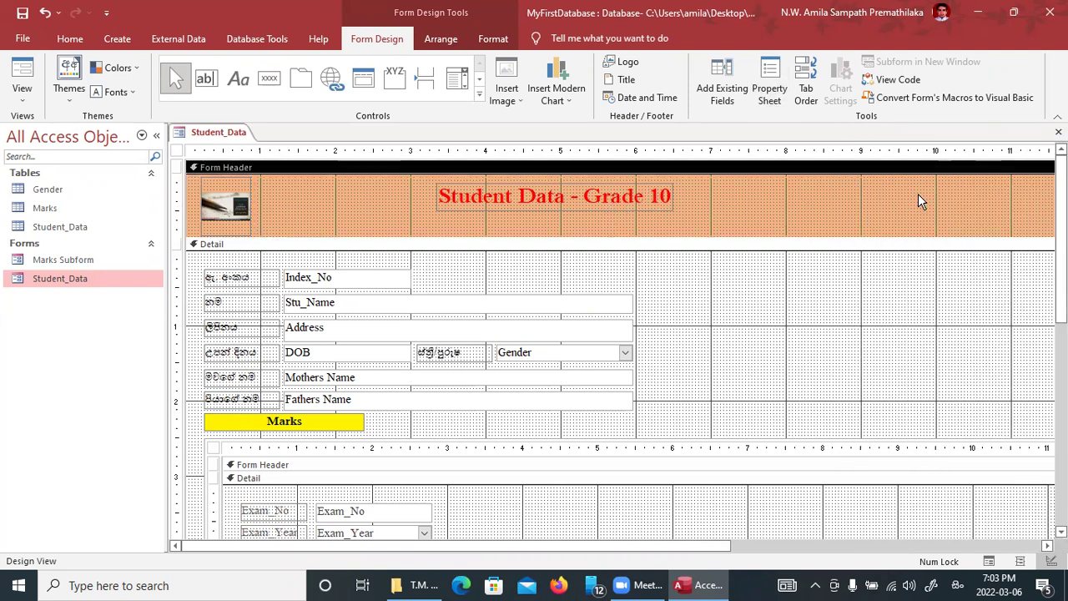
left_click(654, 195)
right_click(628, 206)
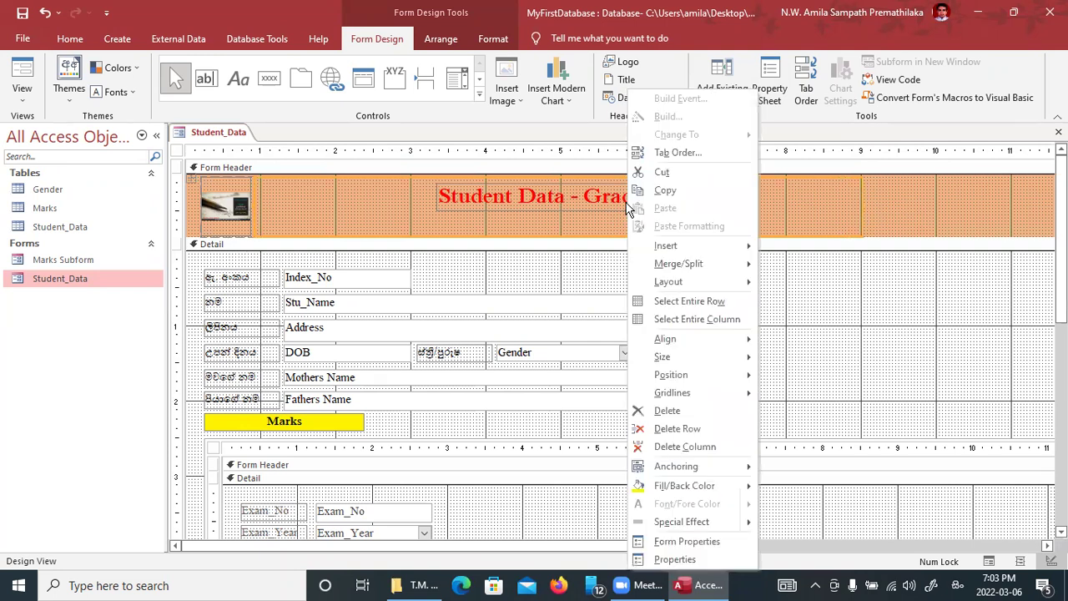
key("Escape")
left_click(192, 206)
left_click(446, 193)
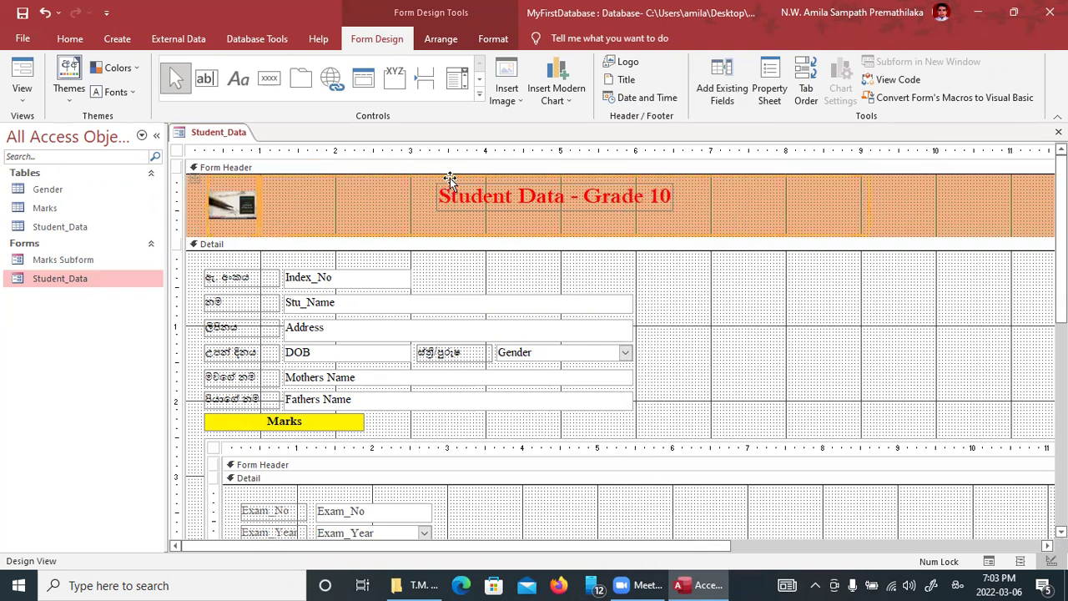
left_click(440, 234)
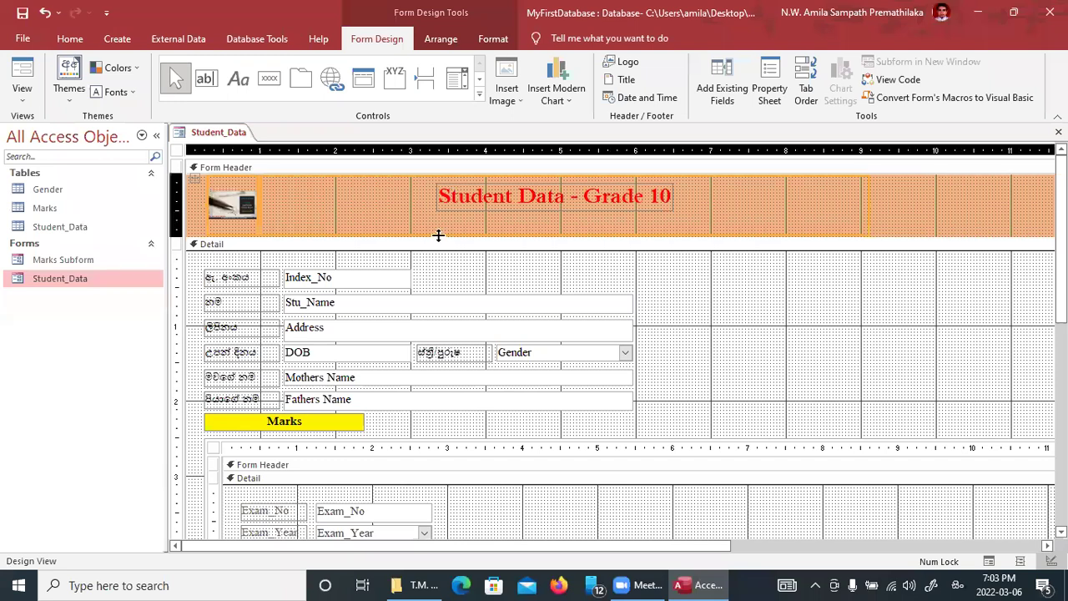
right_click(446, 194)
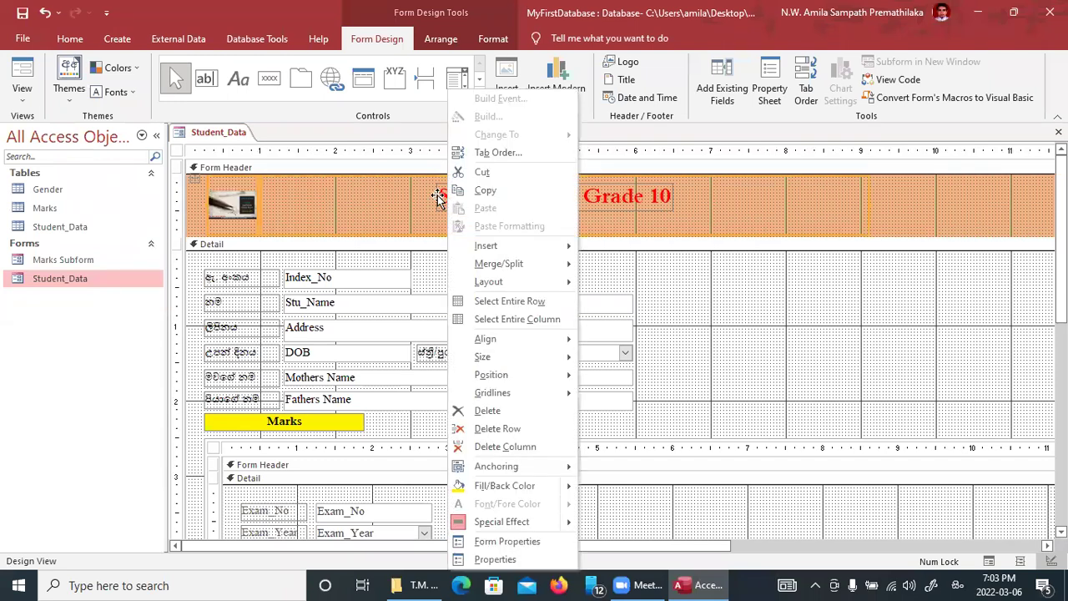
left_click(442, 195)
key("F4")
key("Delete")
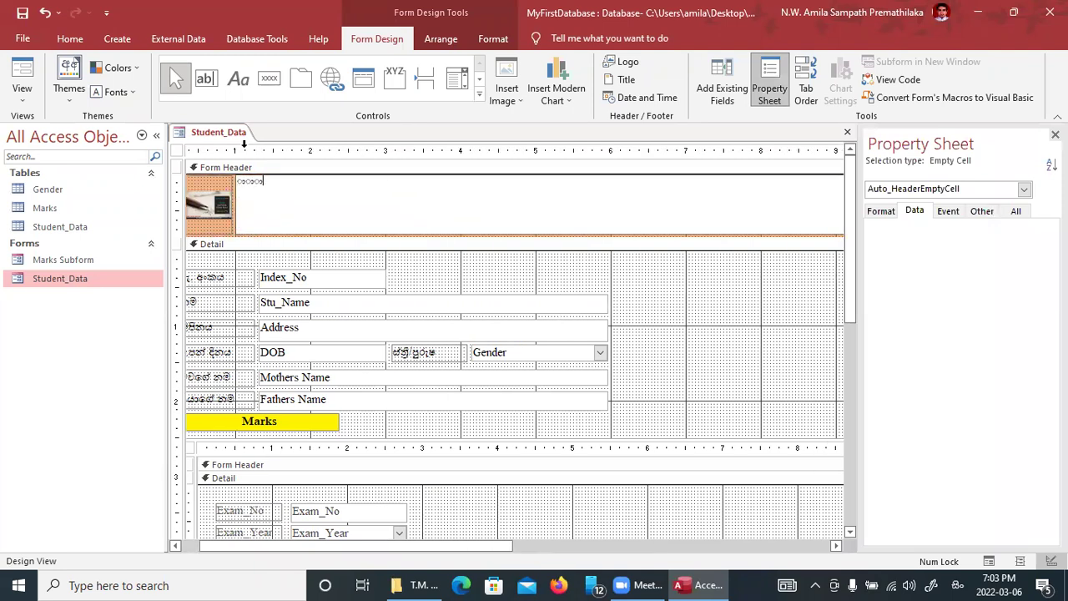
key("BackSpace")
key("BackSpace")
key("BackSpace")
key("BackSpace")
key("BackSpace")
Undo the title deletion, close the Property Sheet, and select all the title text.
left_click(215, 178)
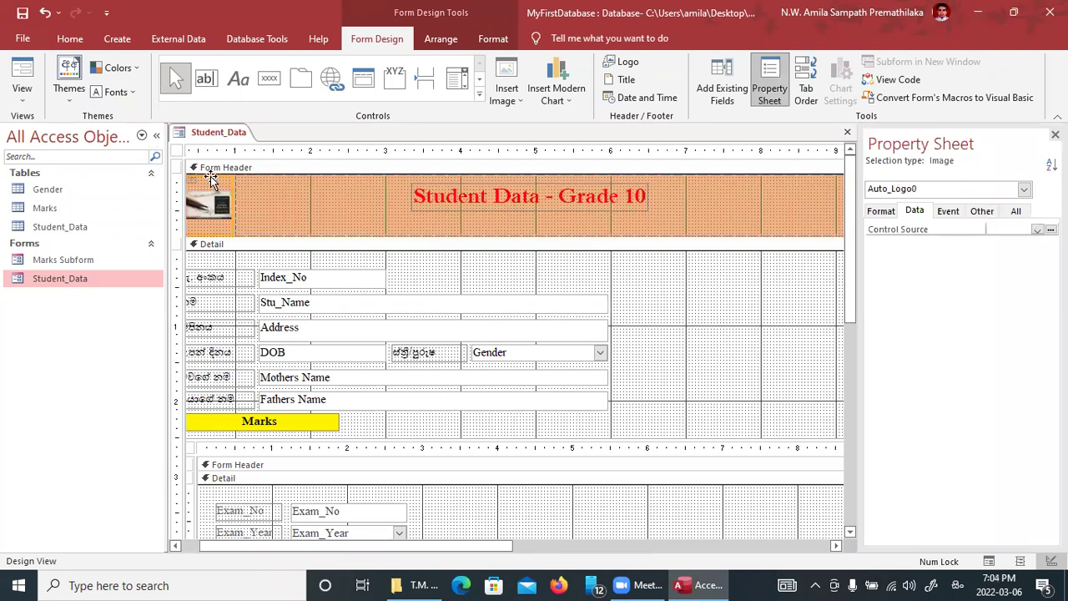
left_click(882, 211)
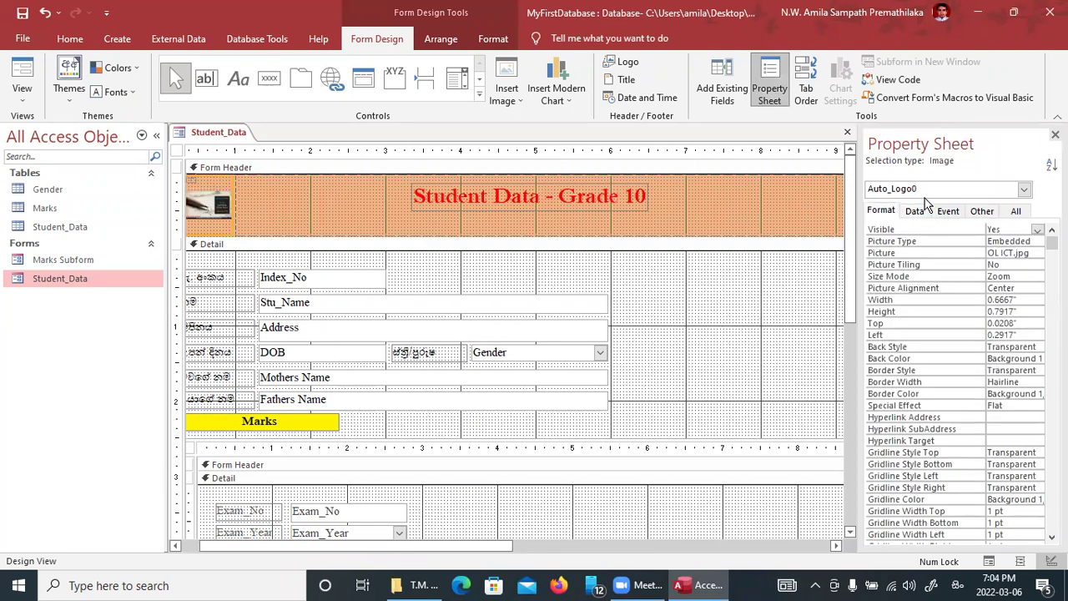
left_click(468, 210)
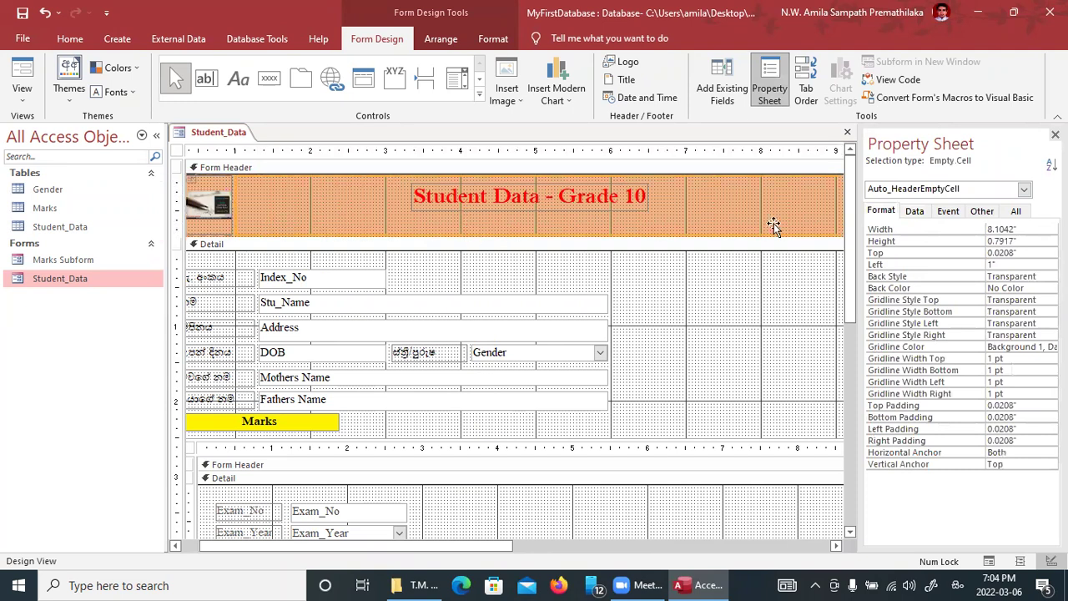
left_click(1054, 134)
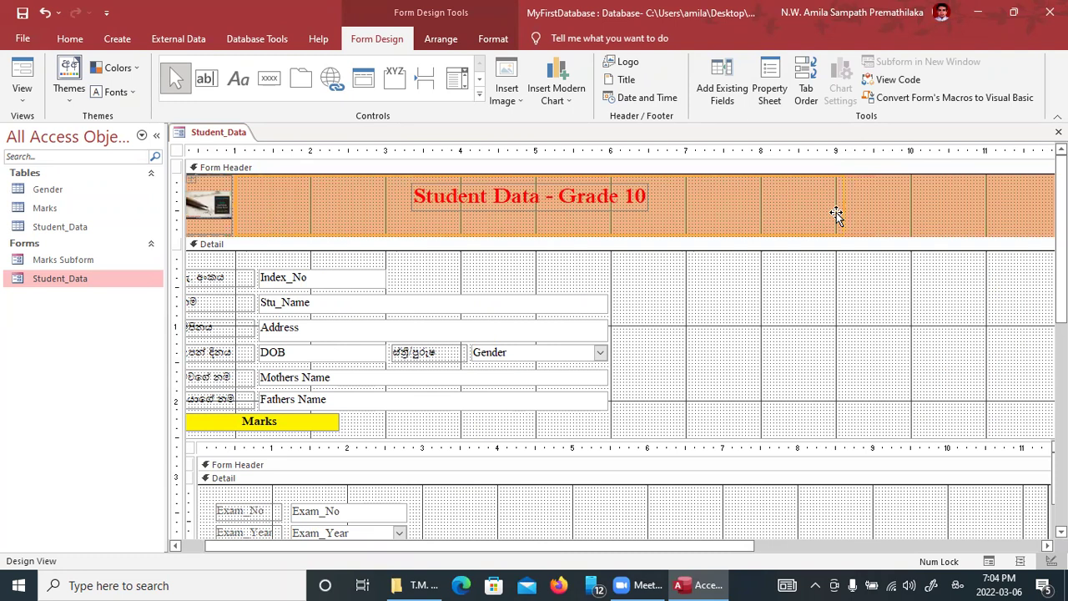
left_click_drag(844, 206, 390, 208)
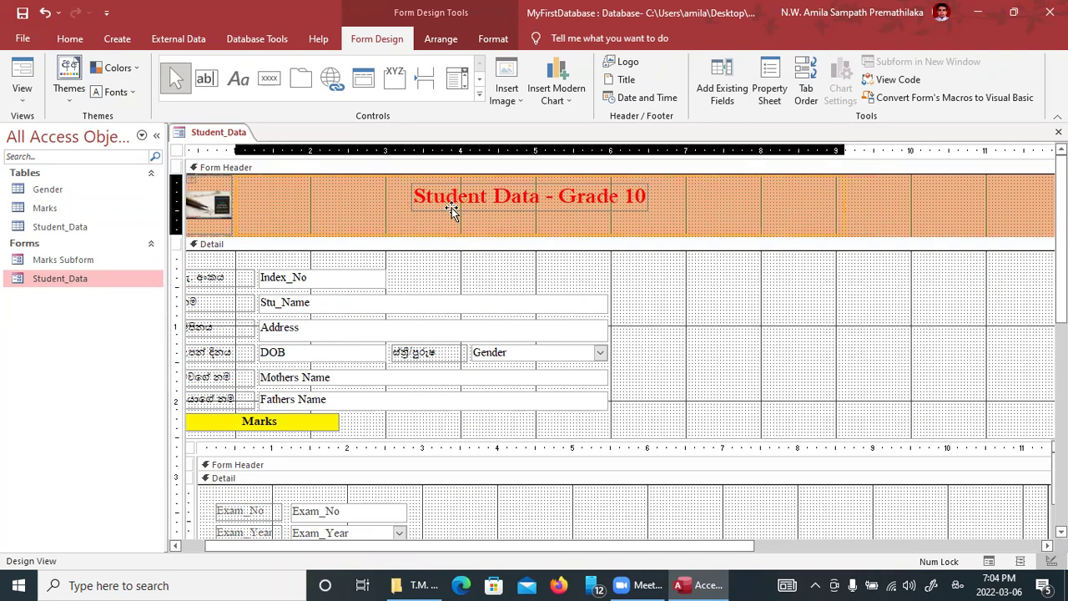
left_click_drag(839, 202, 339, 233)
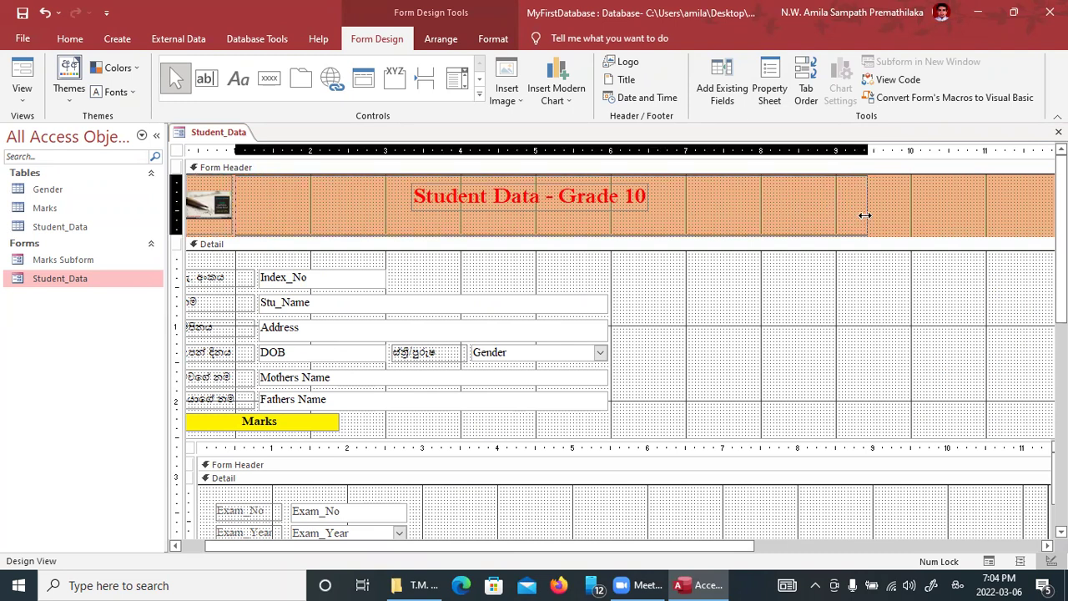
left_click(417, 193)
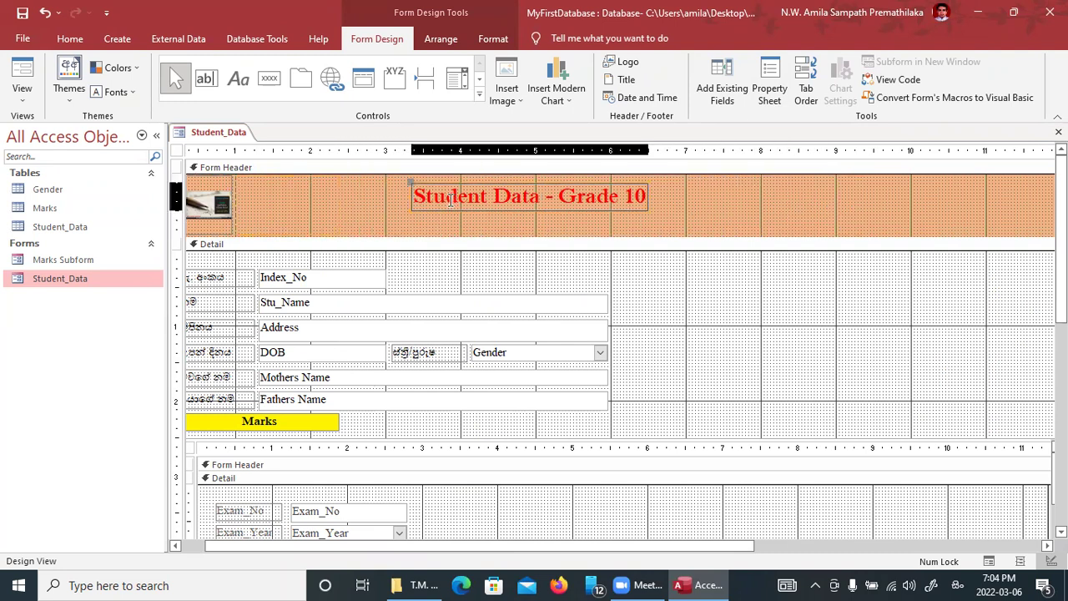
left_click(417, 194)
left_click_drag(417, 193, 646, 190)
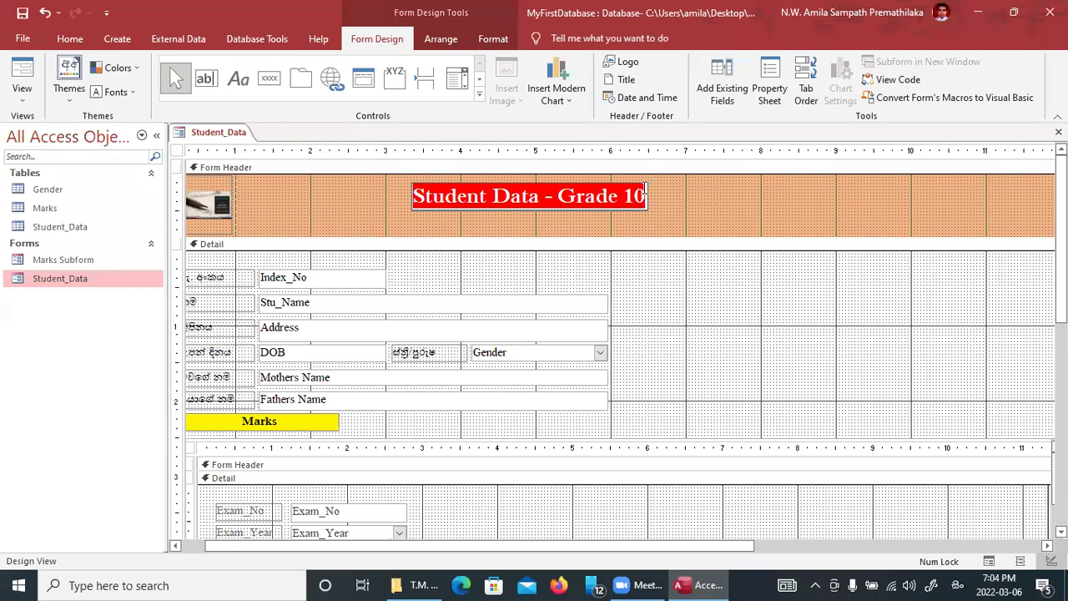
Type the header title ශිෂ්‍ය වාර්තා පද්ධතිය, save the form, and switch to Form view.
type("ශි")
type("ෂ්‍ය")
key("BackSpace")
type("ය වාර්තා")
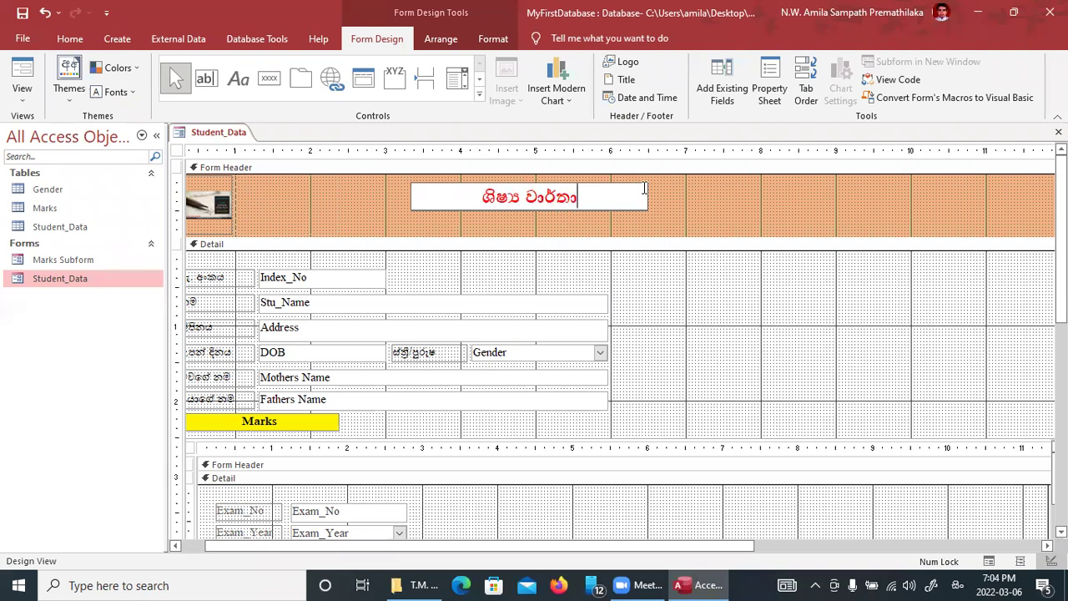
type(" පද්ධතිය")
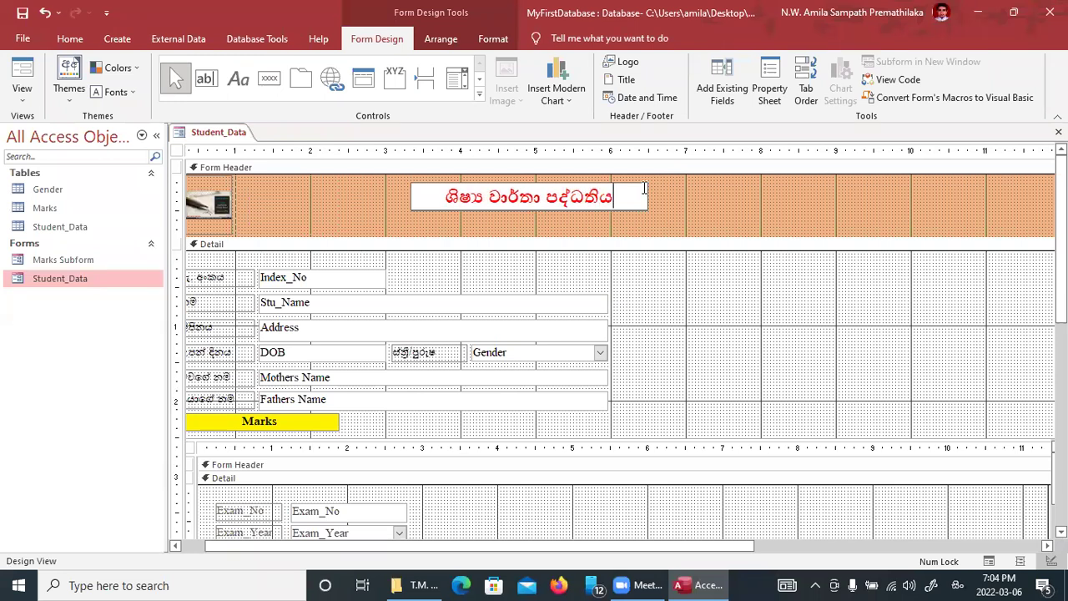
left_click(795, 207)
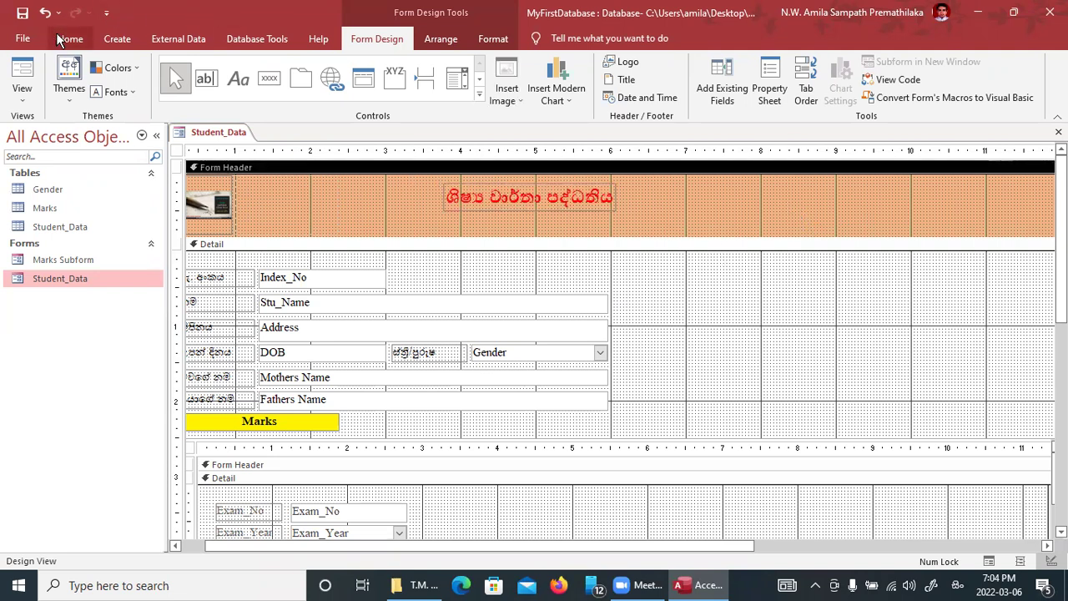
left_click(24, 14)
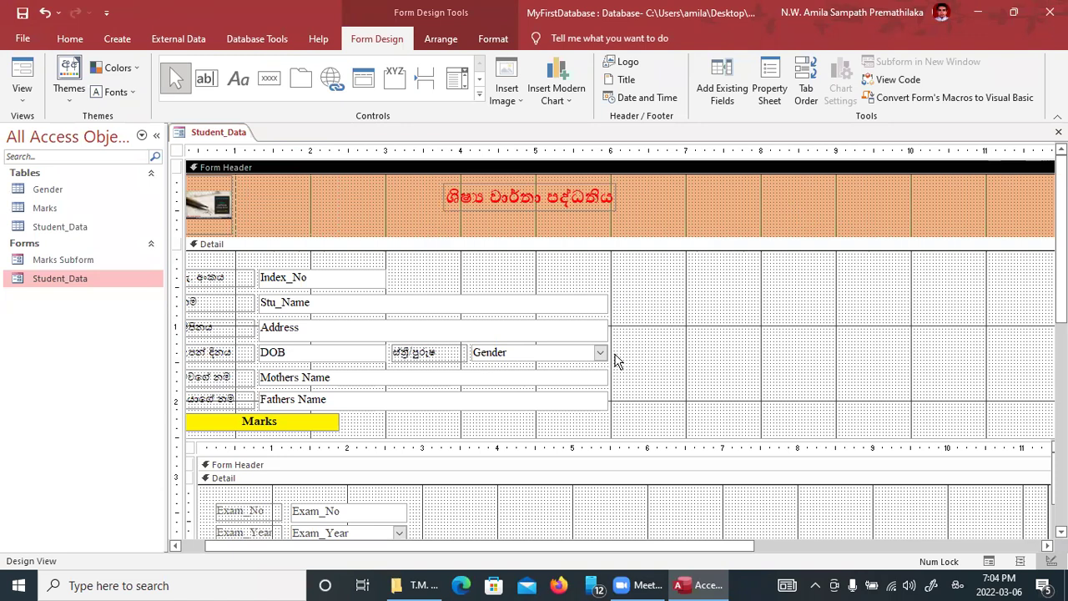
left_click(20, 73)
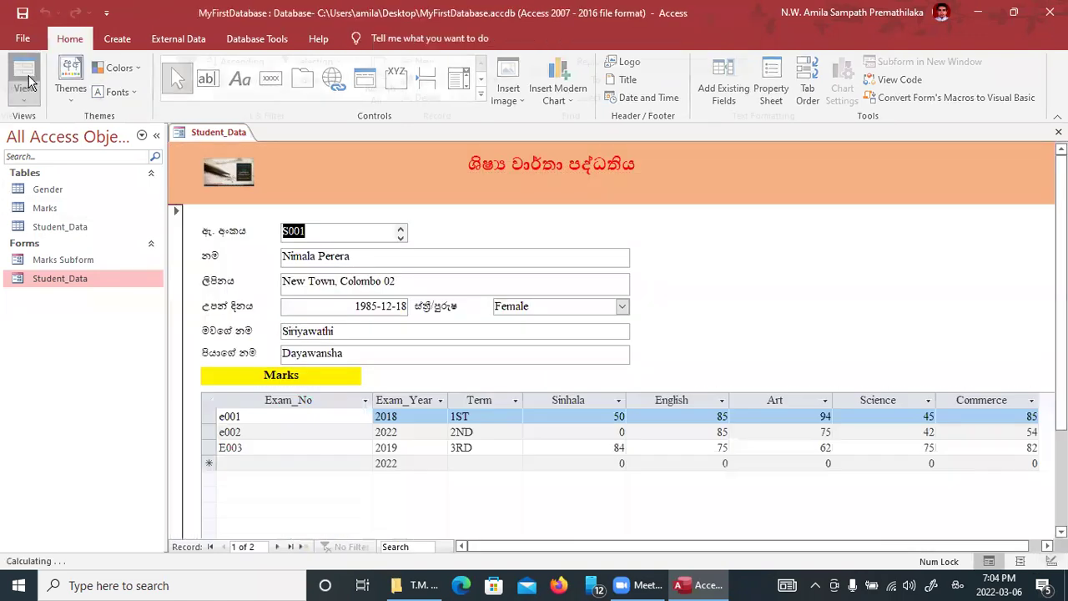
Browse the student records and step through S001's marks rows e001, e002 and E003.
left_click(278, 547)
left_click(279, 547)
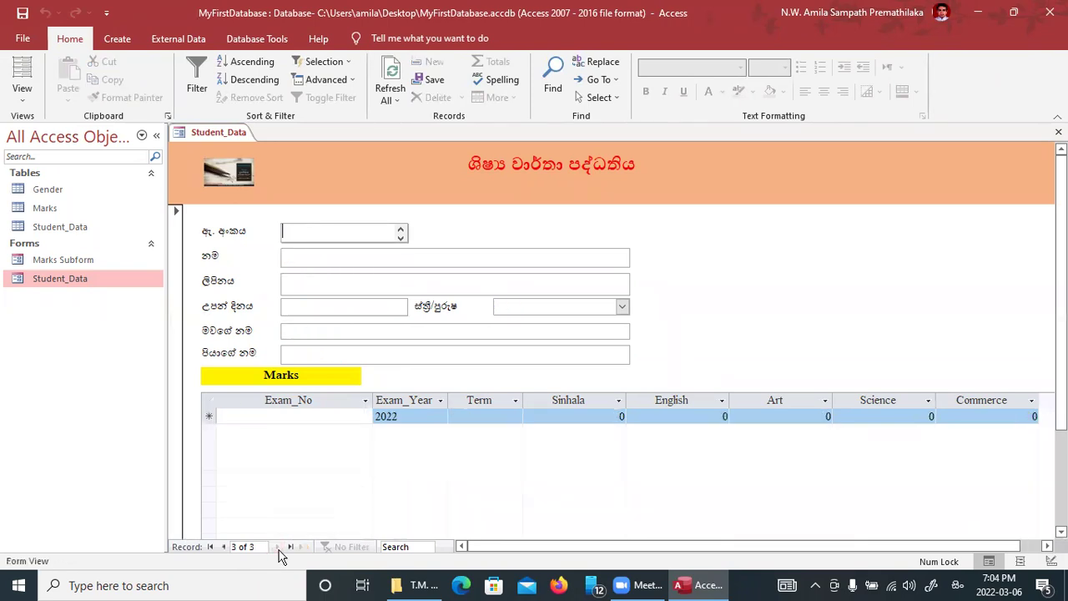
left_click(210, 547)
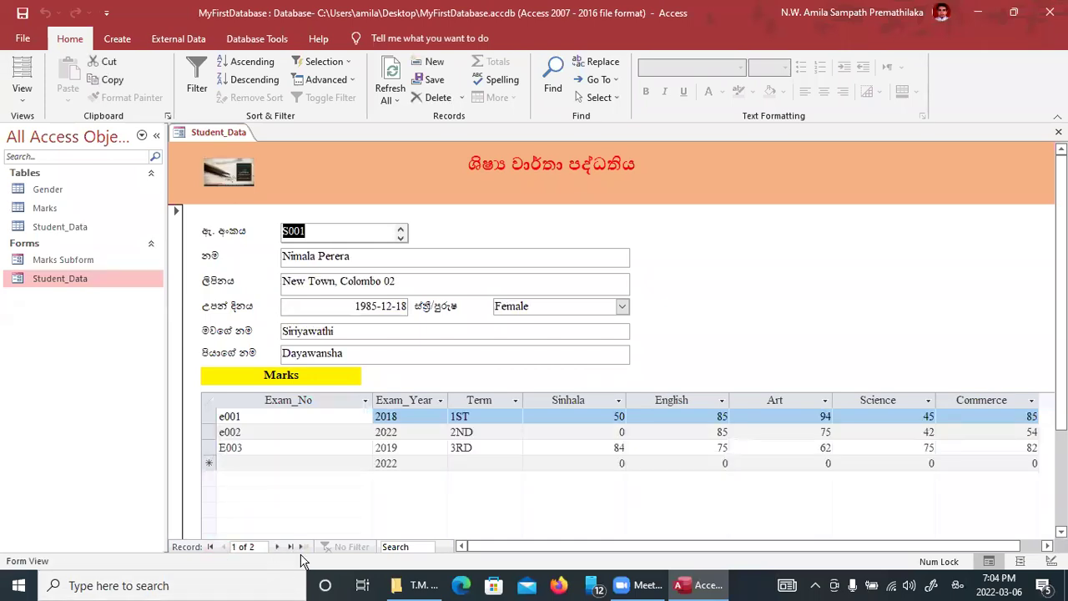
left_click(384, 416)
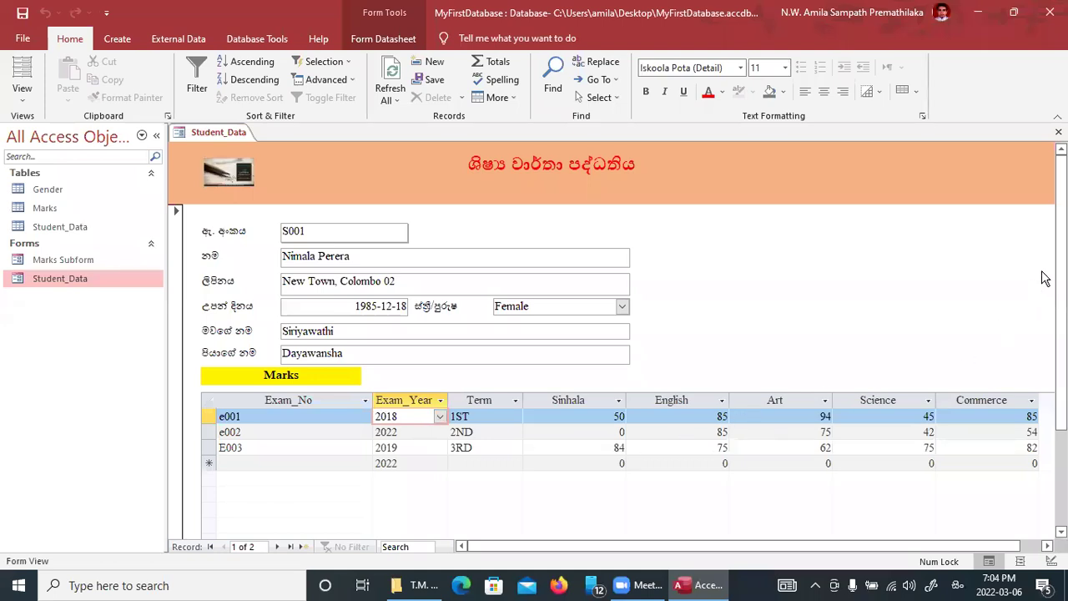
scroll(578, 428, "down", 5)
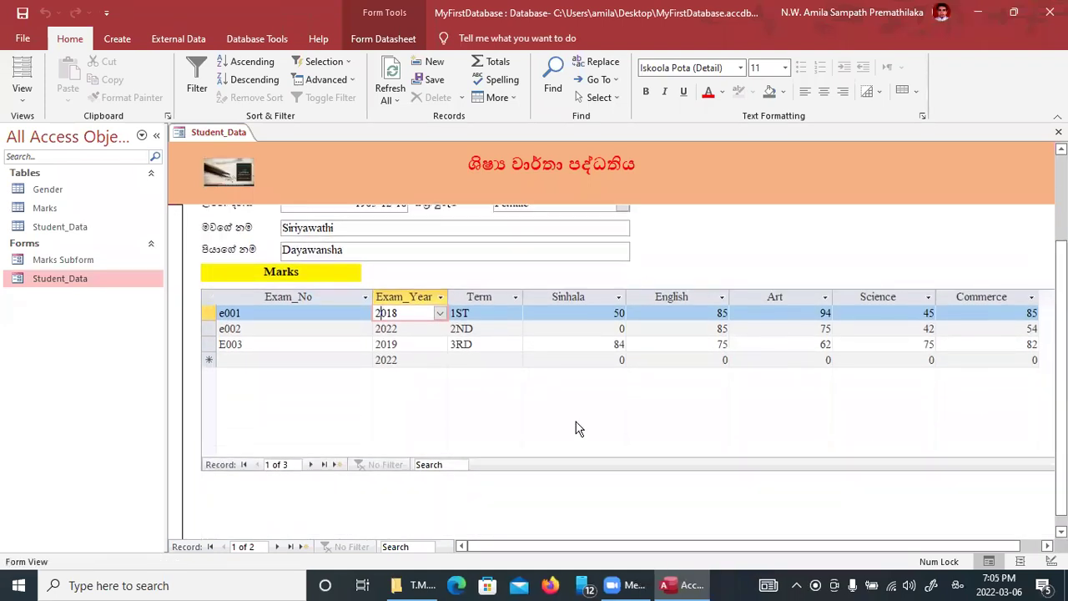
left_click(309, 467)
left_click(309, 467)
left_click(309, 467)
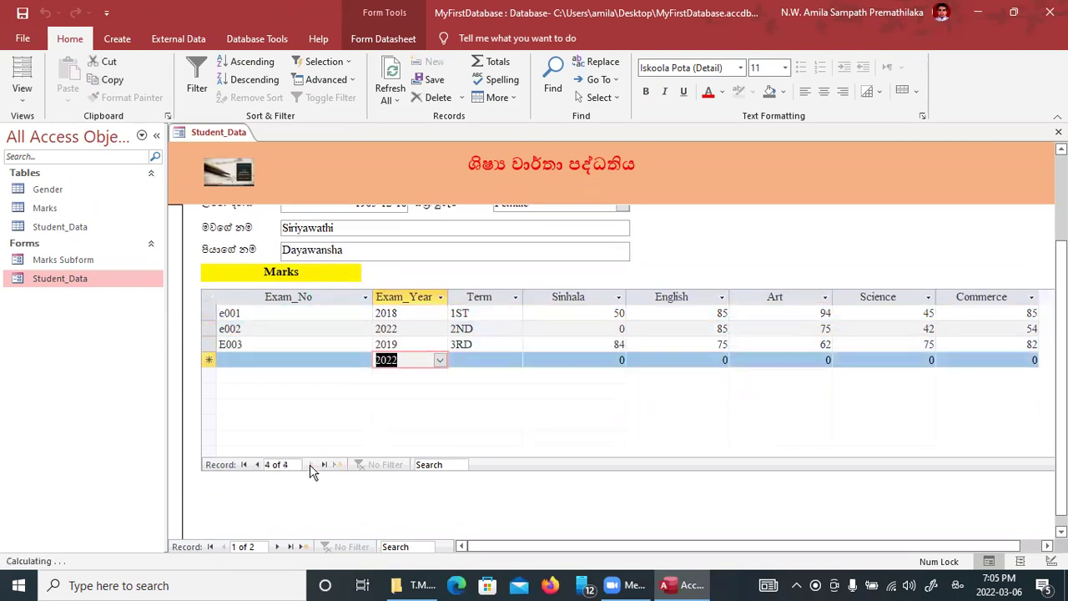
left_click(260, 465)
left_click(260, 466)
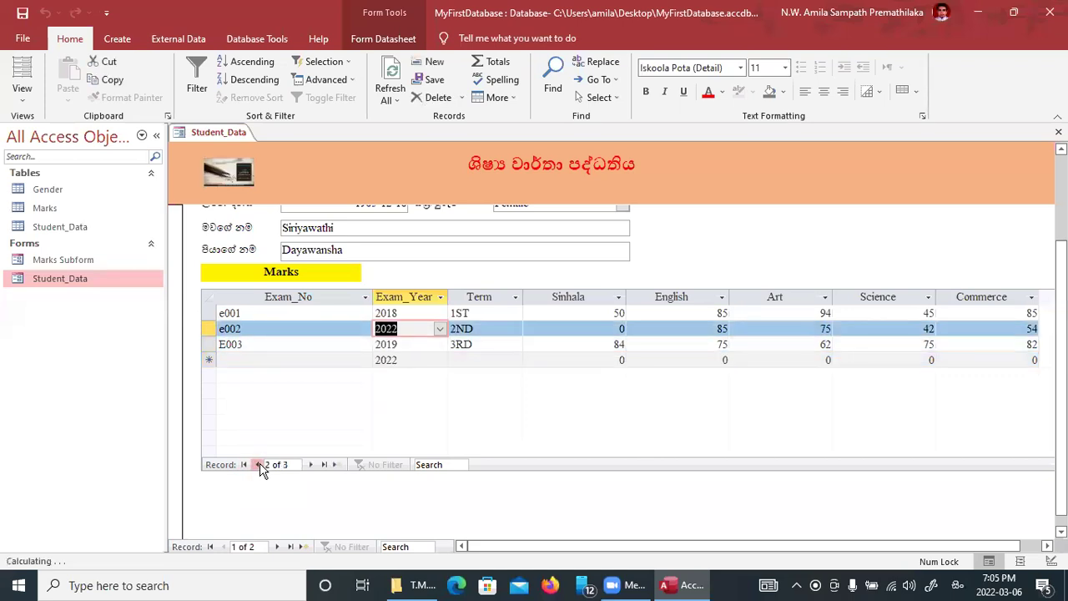
left_click(259, 466)
Show the Form Datasheet tools and bring up the Student_Data view options.
scroll(259, 466, "up", 2)
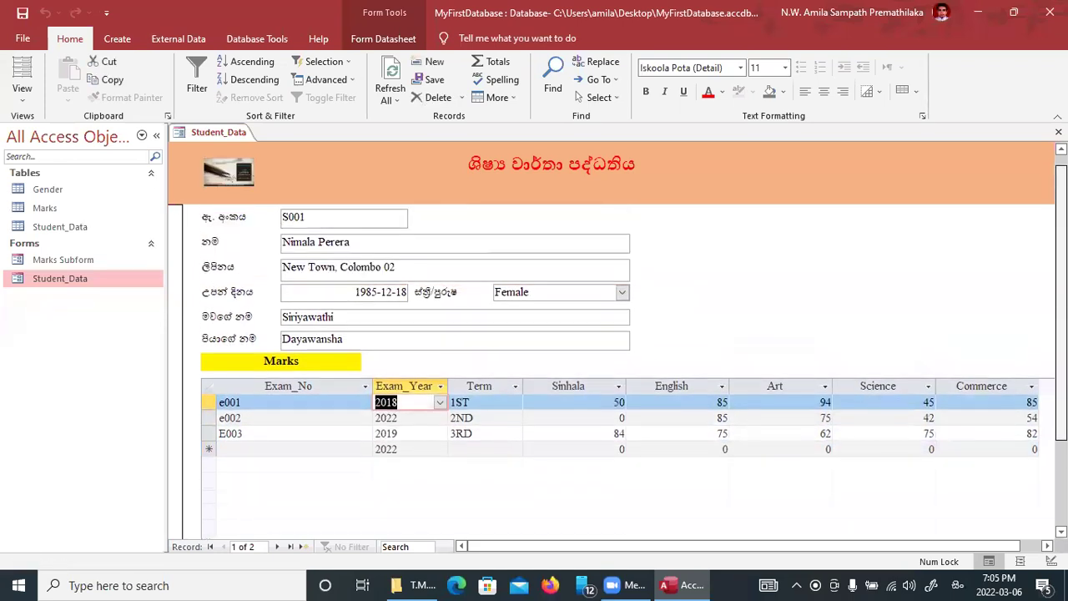
scroll(621, 312, "up", 1)
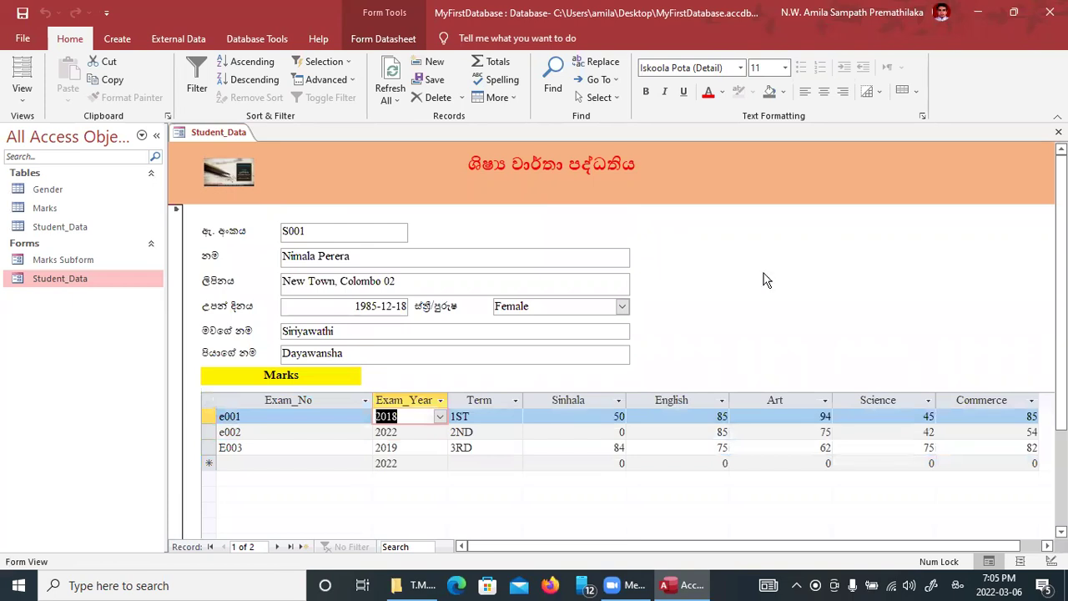
left_click(400, 14)
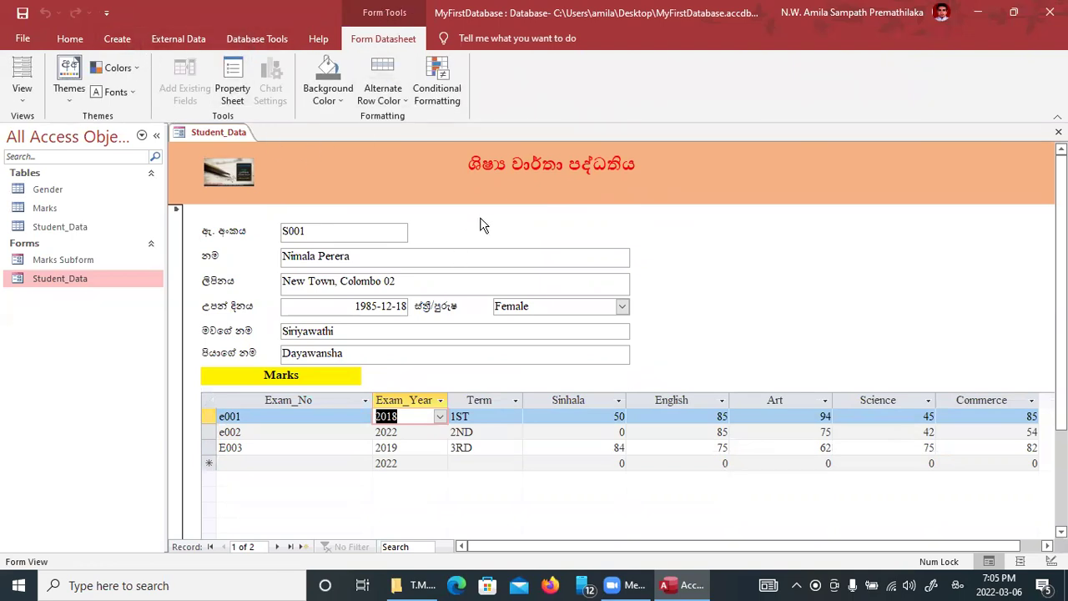
right_click(232, 133)
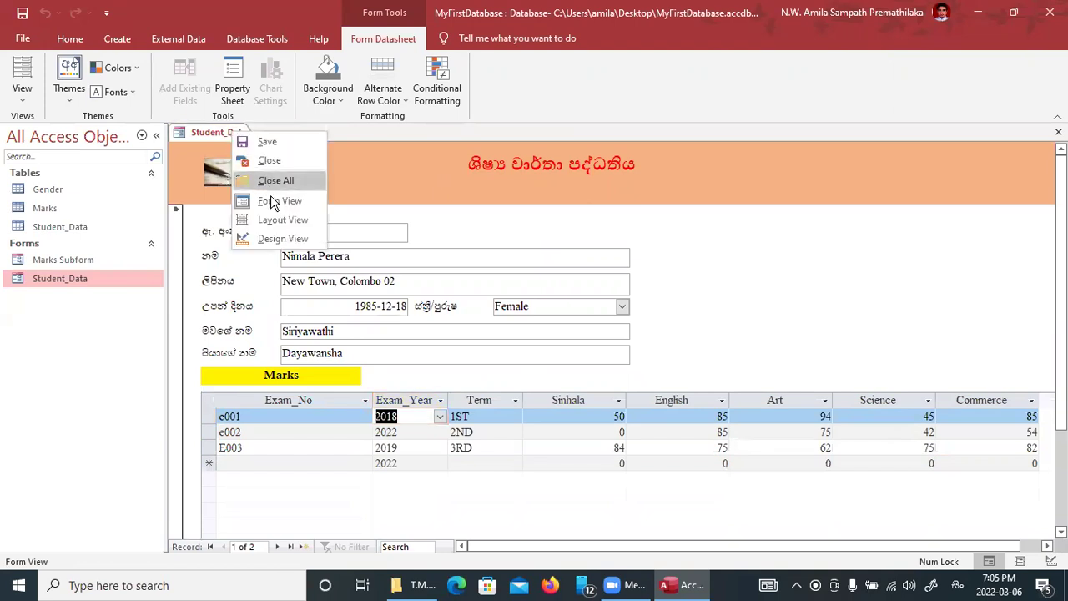
In Design View, draw a new command button right of the student fields.
left_click(277, 237)
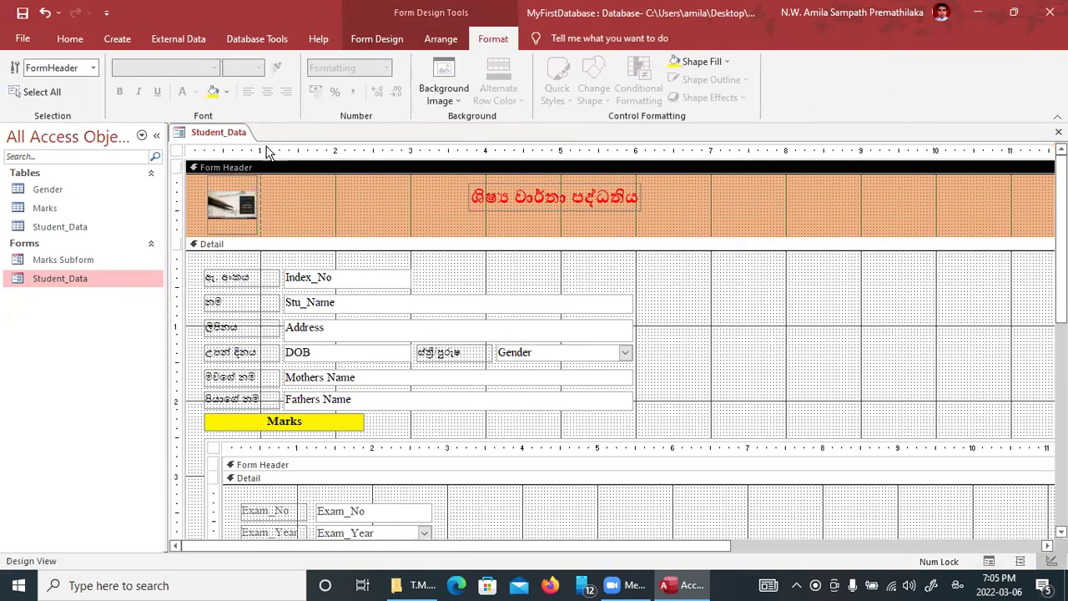
left_click(404, 38)
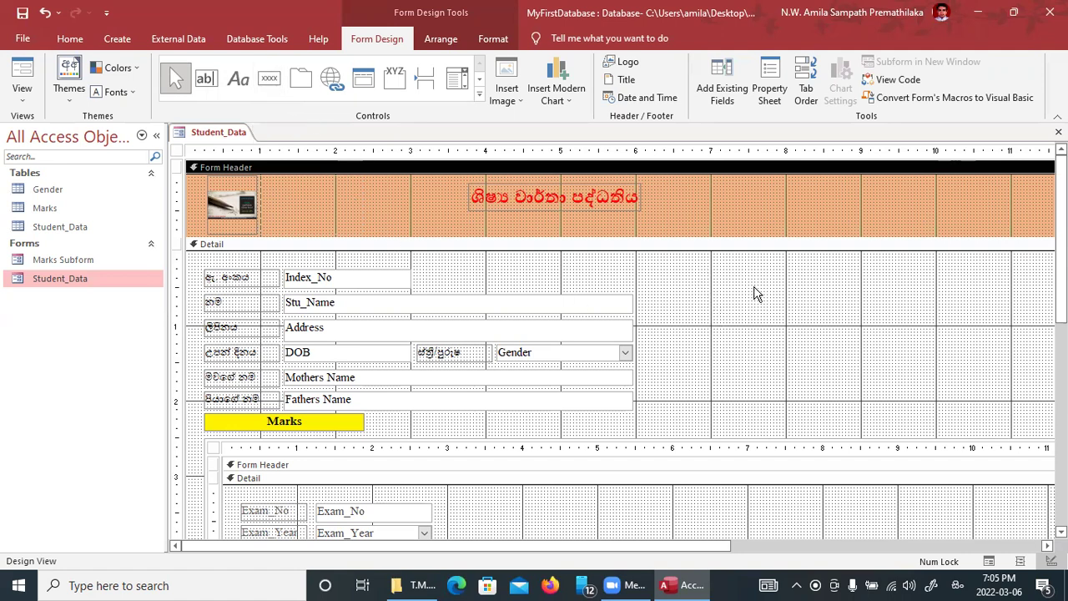
left_click(269, 77)
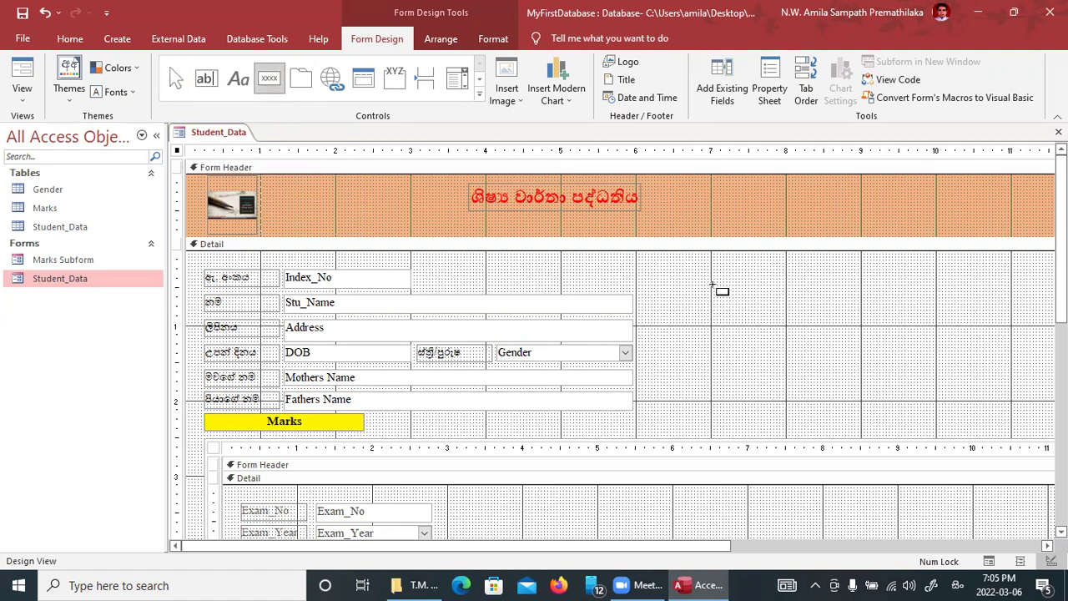
left_click_drag(711, 297, 785, 326)
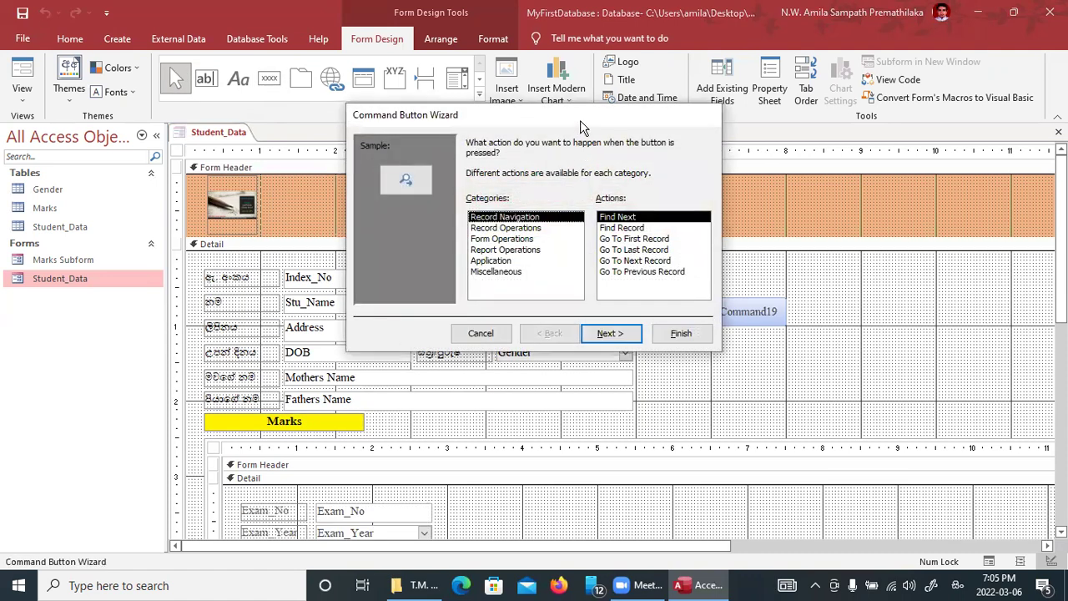
left_click_drag(567, 123, 476, 119)
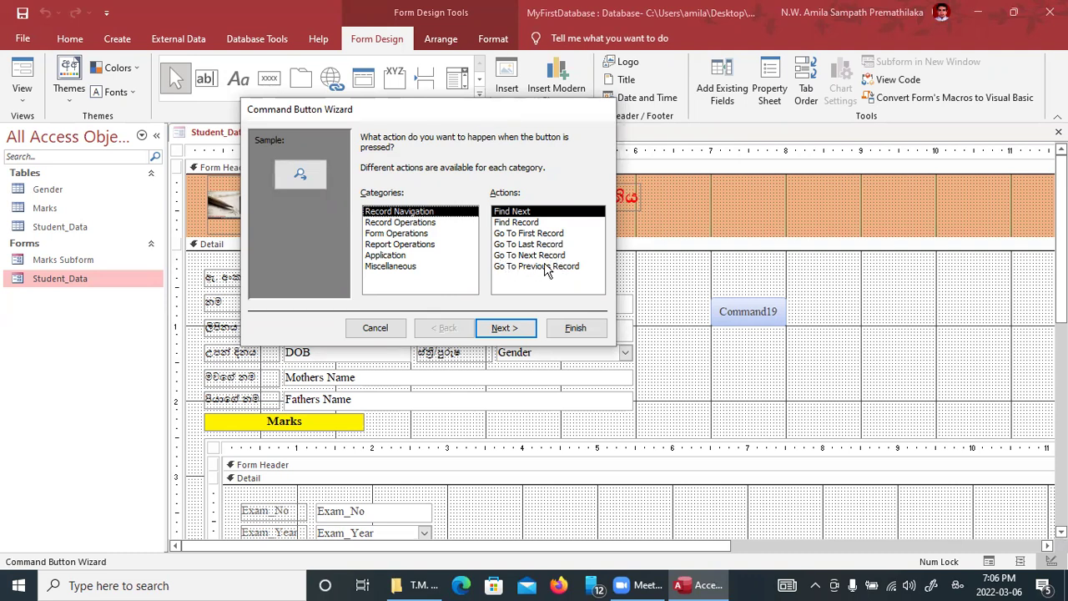
Set the button's action to Record Navigation > Go To Next Record.
left_click(426, 222)
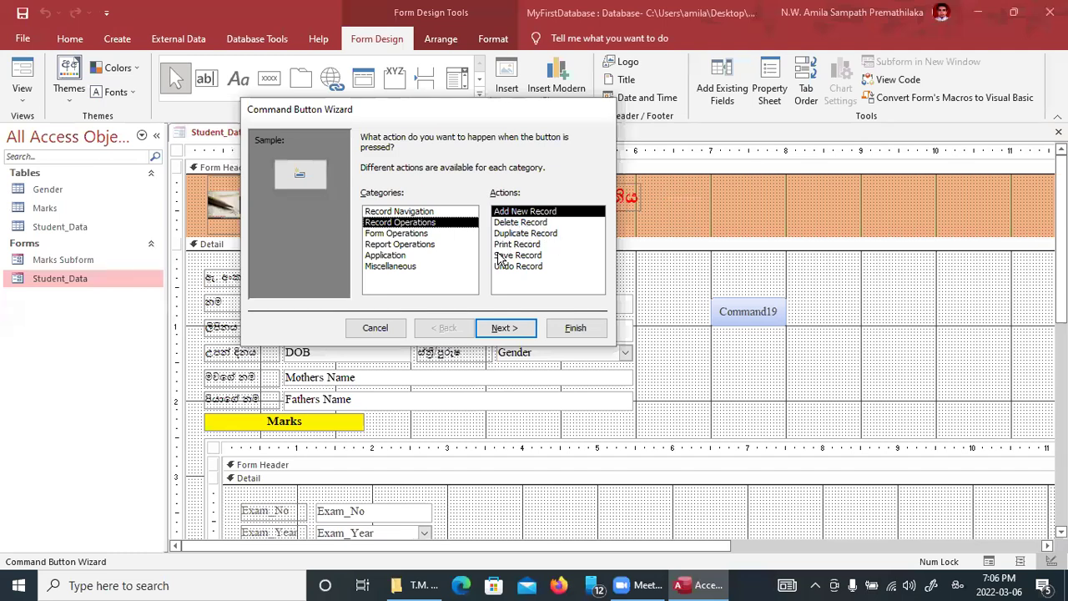
left_click(393, 233)
left_click(392, 244)
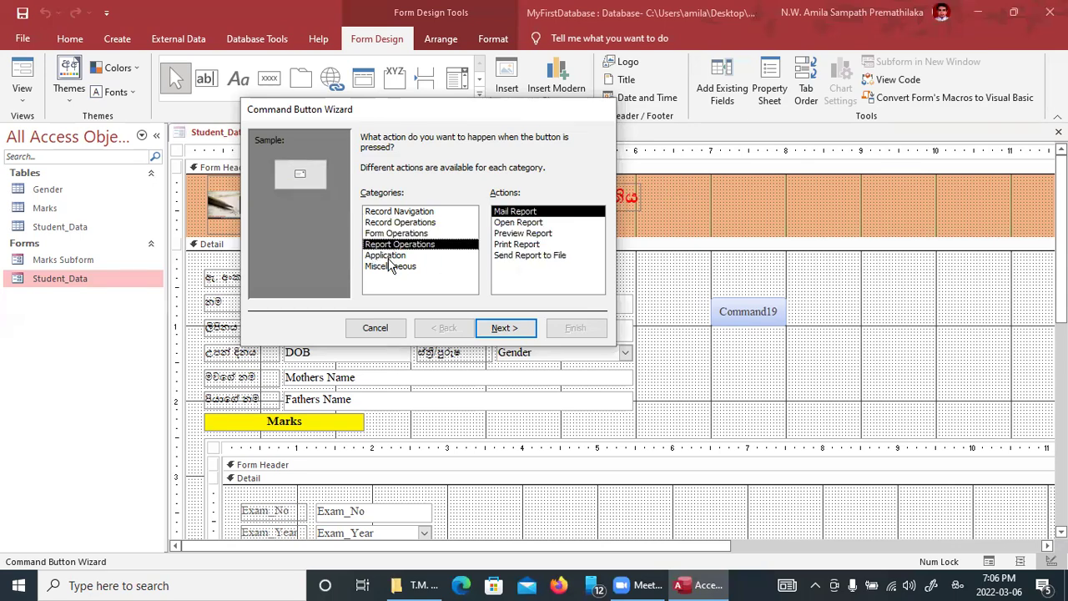
left_click(389, 255)
left_click(392, 266)
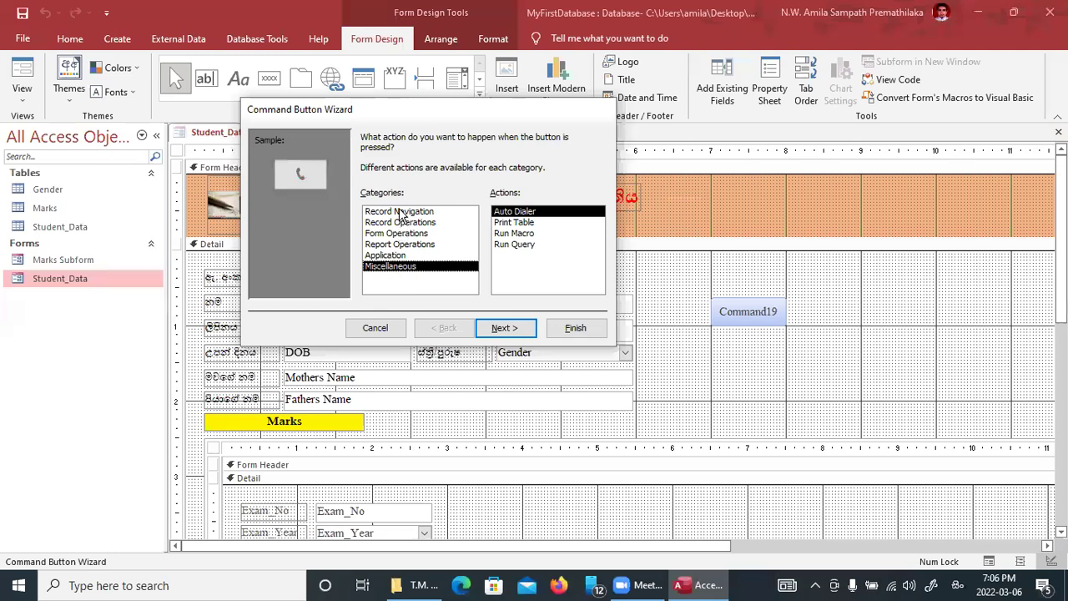
left_click(404, 211)
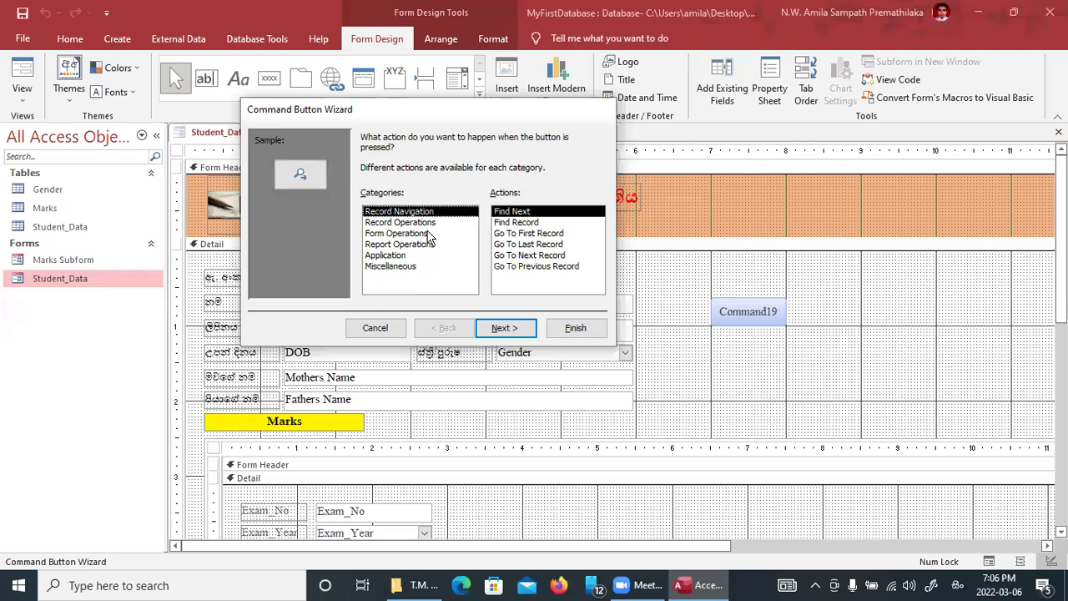
left_click(528, 256)
left_click(500, 326)
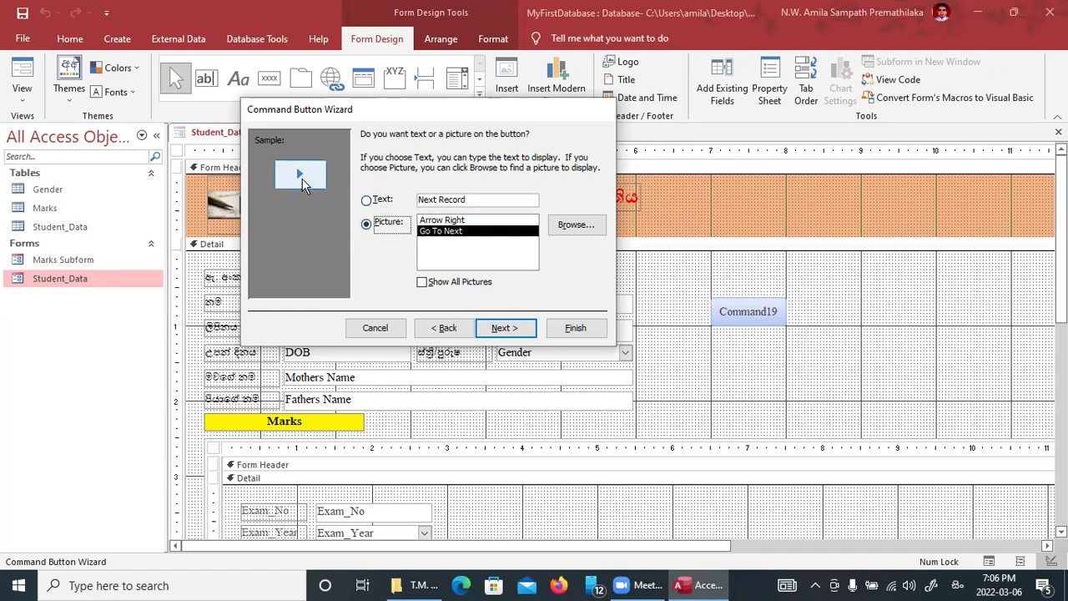
Caption the button ඊළඟ, finish the wizard, and widen the button.
left_click(376, 200)
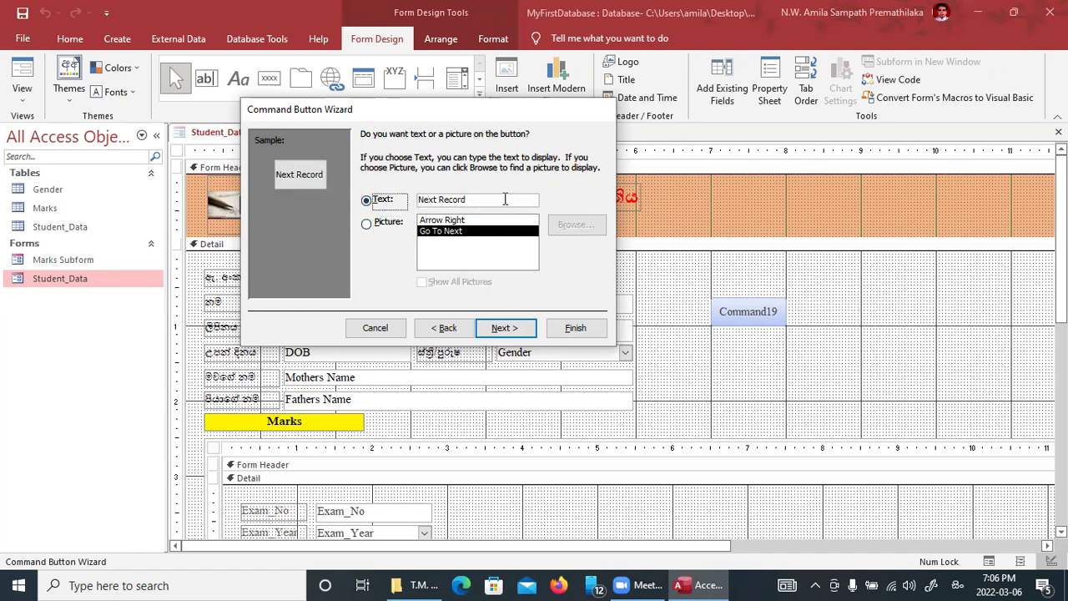
left_click_drag(504, 198, 402, 204)
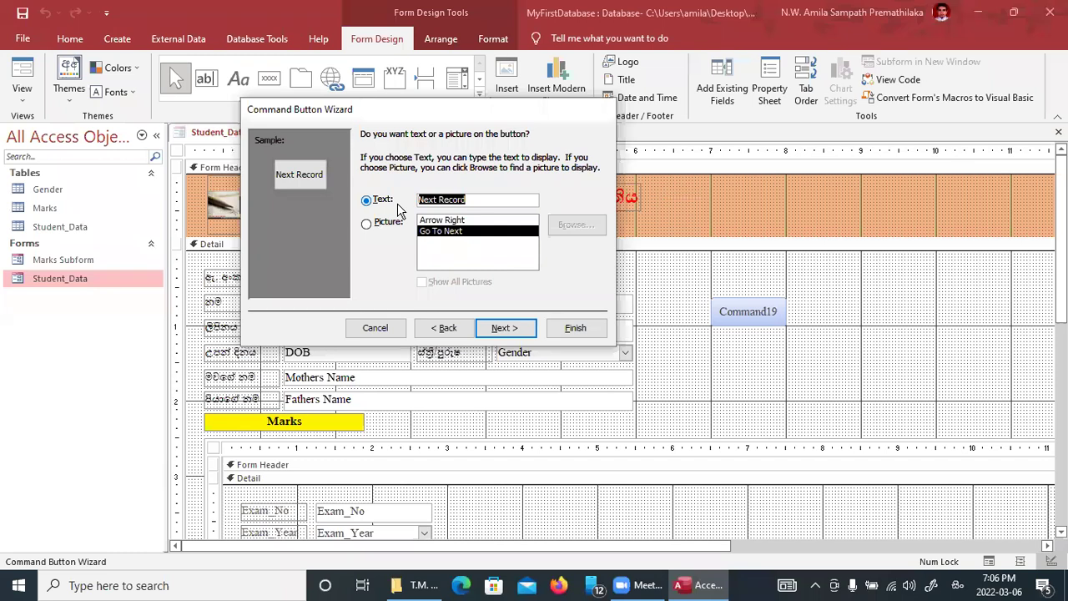
type("ඊළඟ")
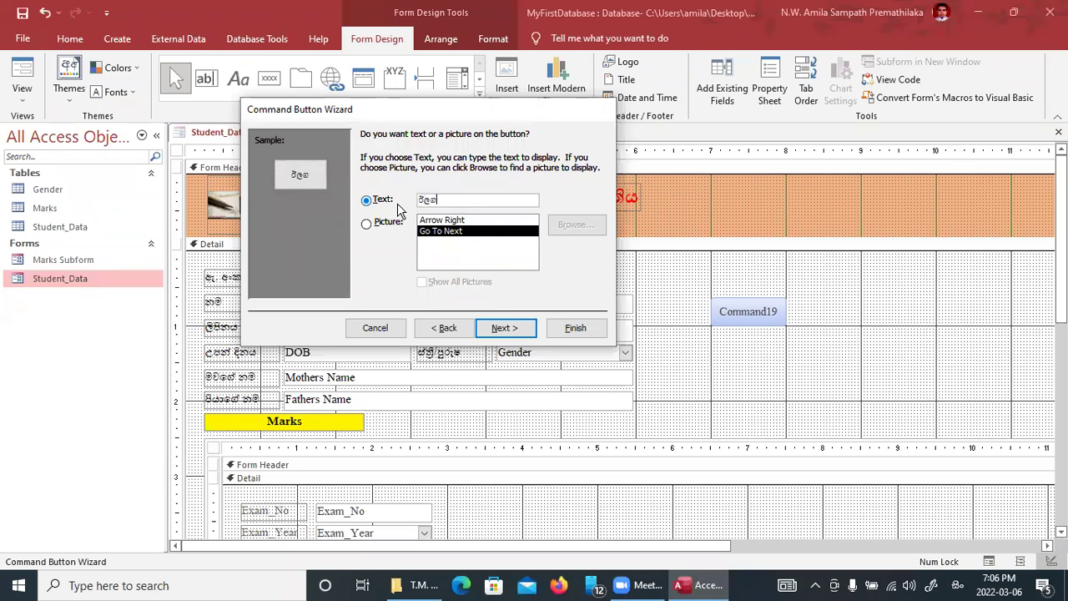
left_click(502, 328)
left_click(599, 328)
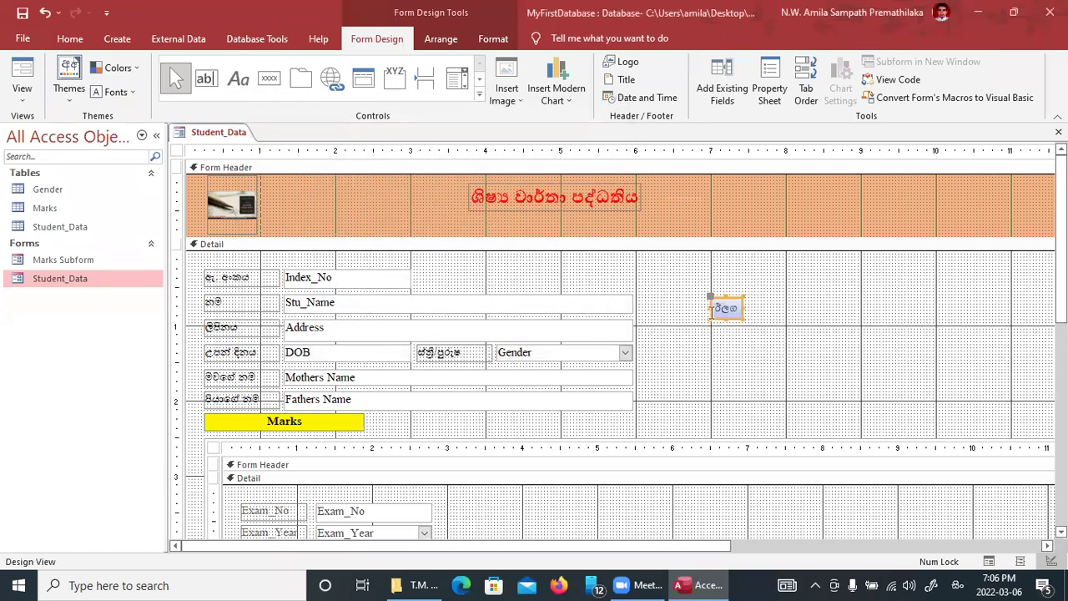
left_click_drag(742, 306, 786, 307)
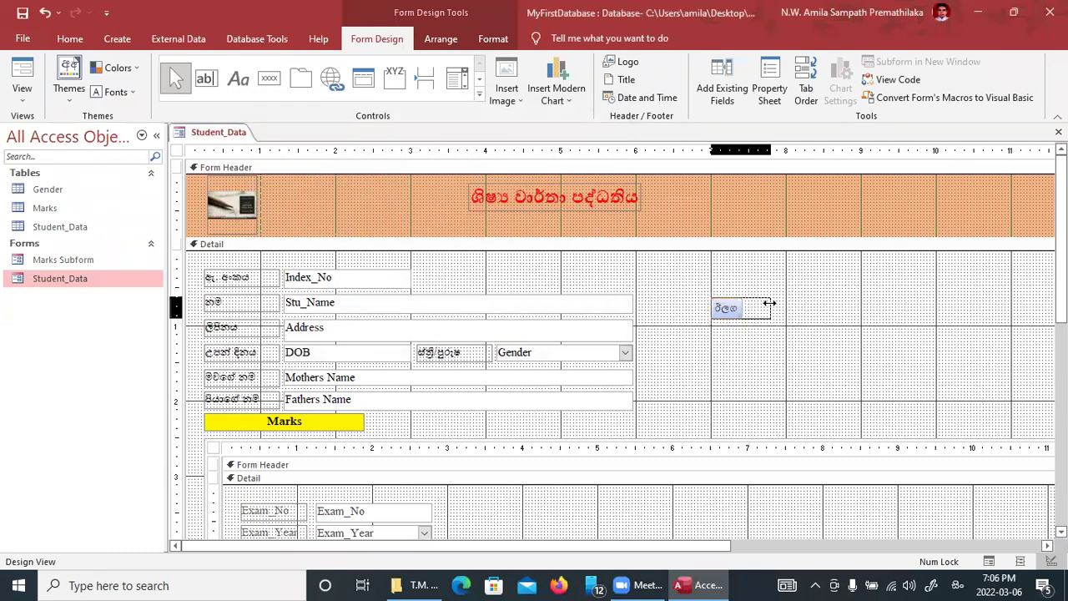
left_click(767, 335)
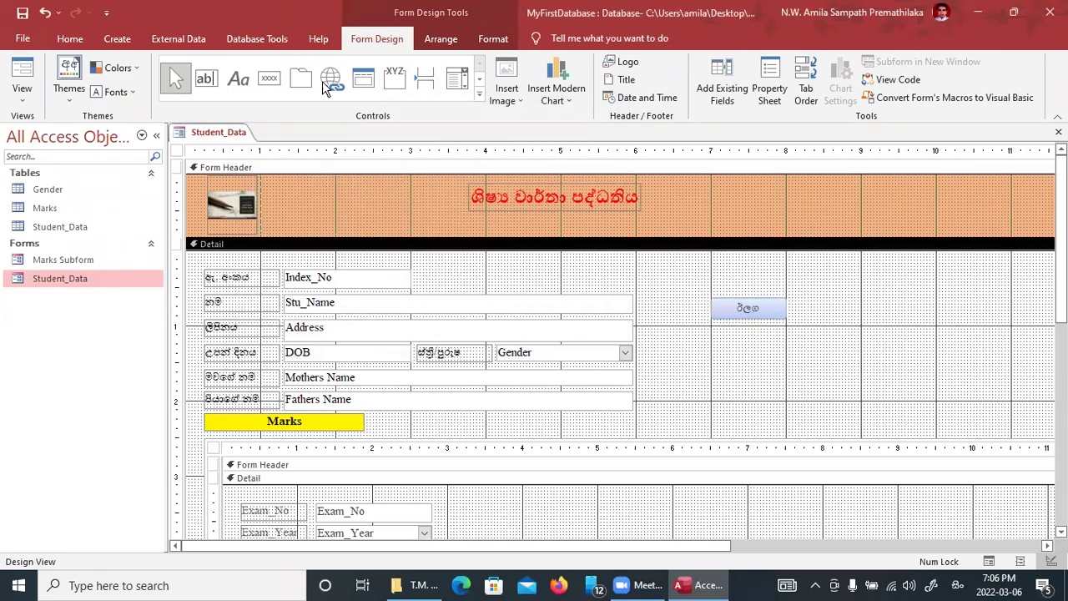
Add a go-to-previous-record button captioned ආපසු below ඊළඟ, widened to match it.
left_click(269, 78)
left_click_drag(710, 329, 783, 347)
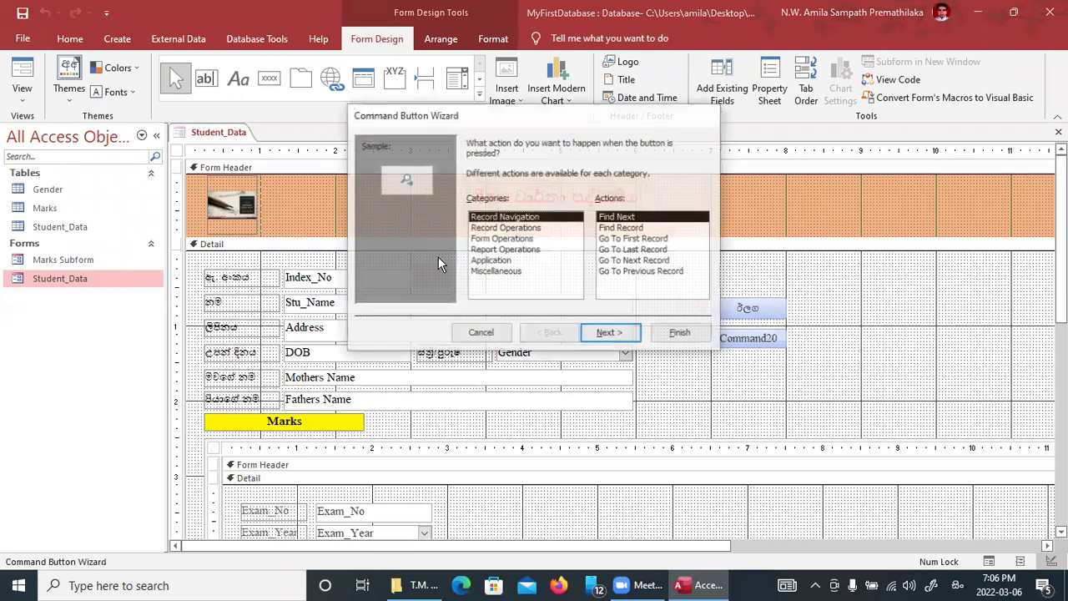
left_click(633, 274)
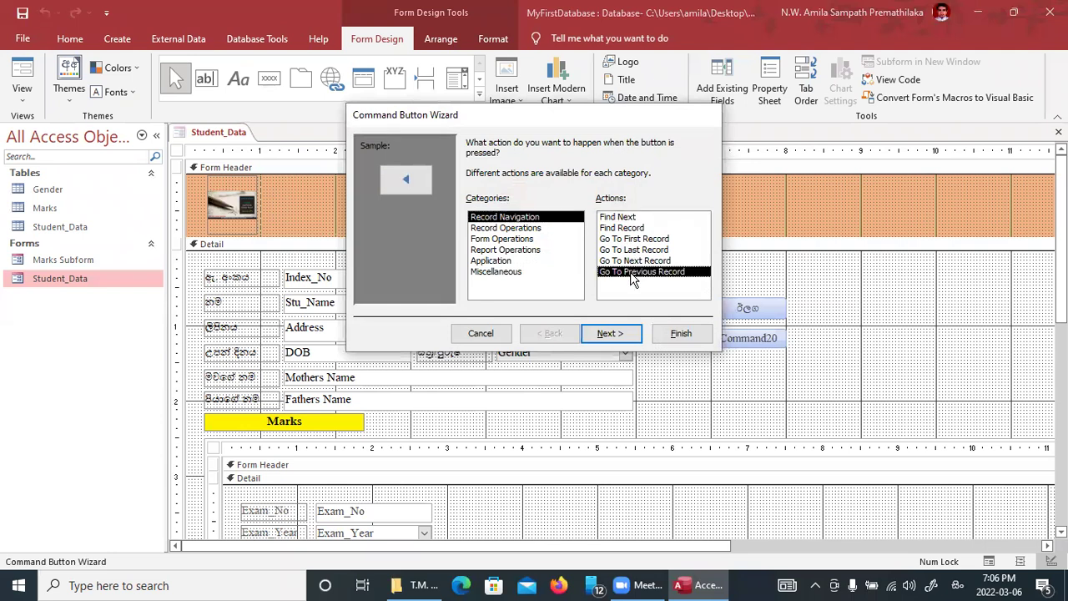
left_click(607, 333)
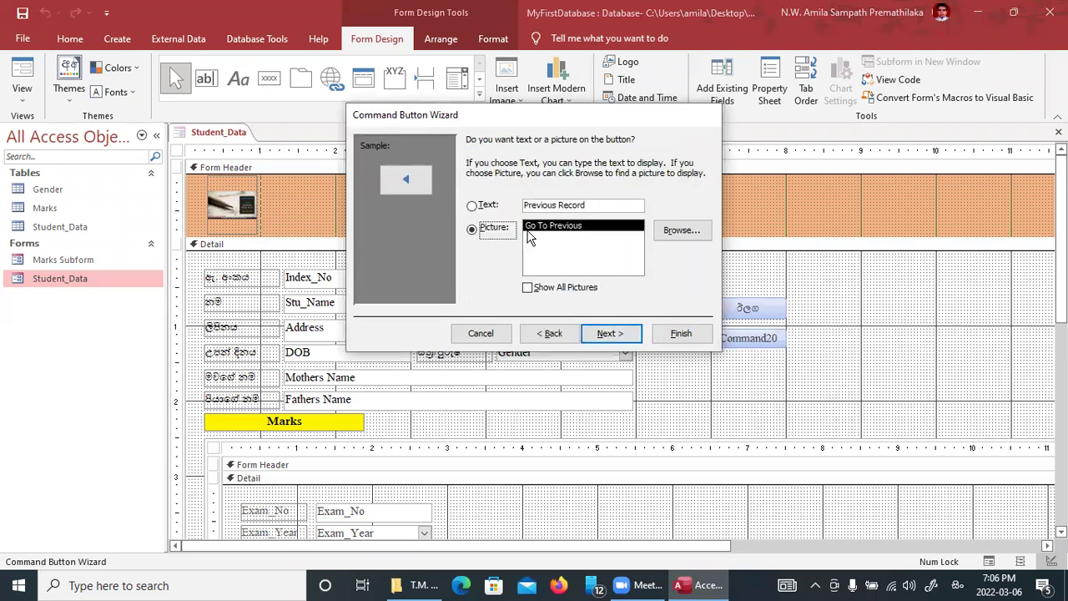
left_click(489, 205)
key("Tab")
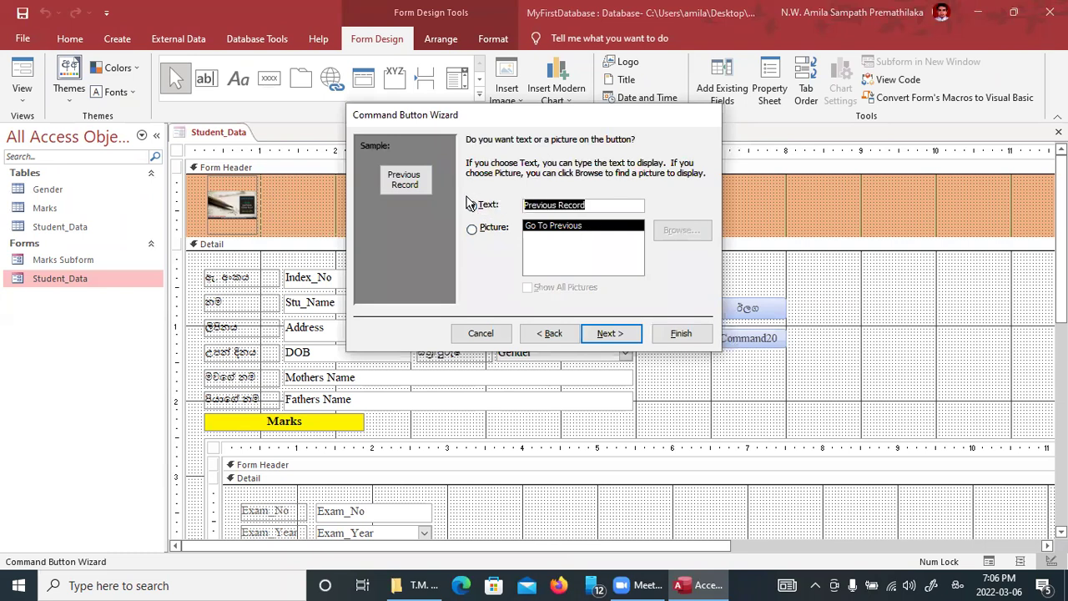
type("ආපස")
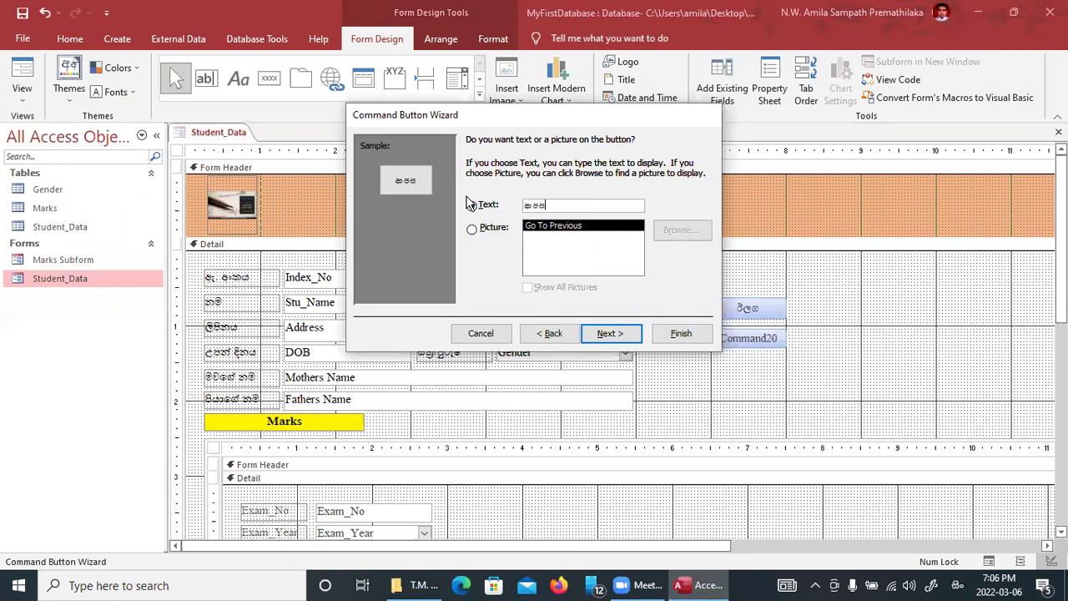
left_click(682, 338)
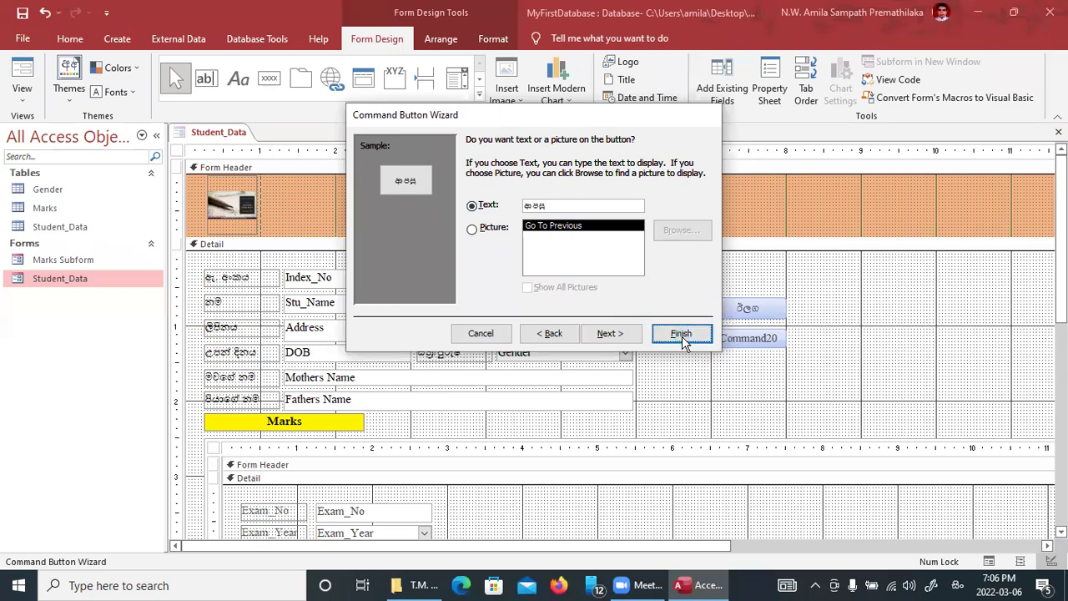
left_click_drag(747, 339, 785, 339)
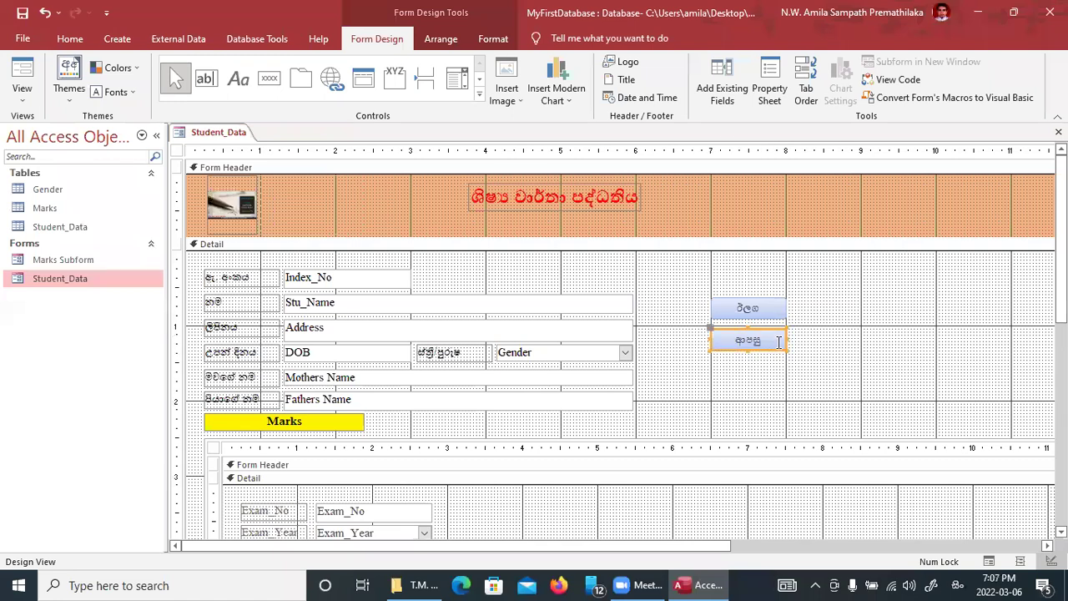
Add a go-to-first-record button captioned පළමු below ආපසු, widened to match.
left_click(261, 86)
left_click_drag(714, 361, 782, 384)
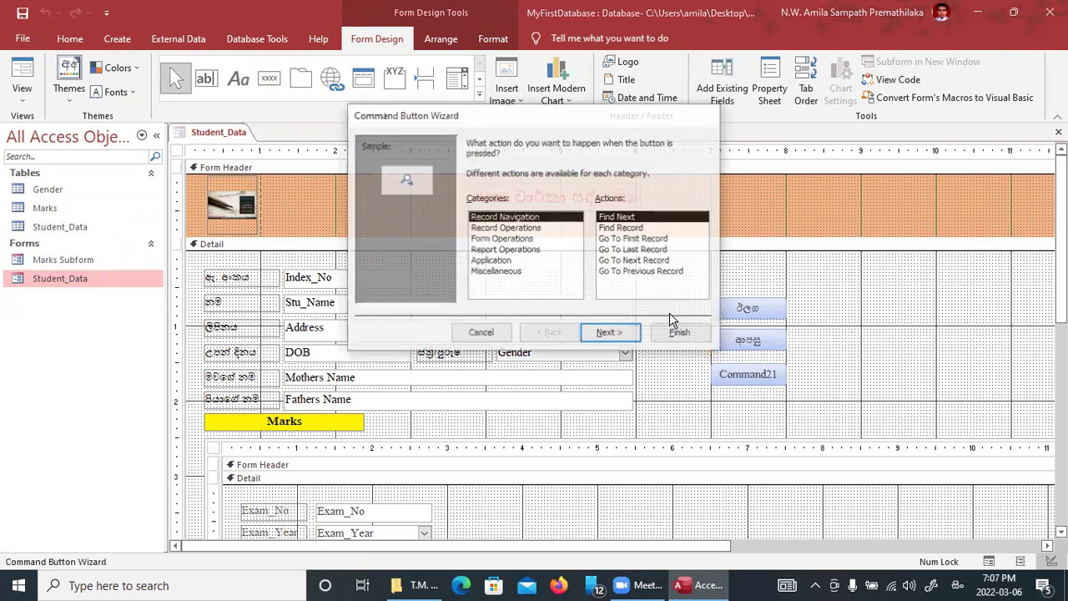
left_click(624, 240)
left_click(621, 334)
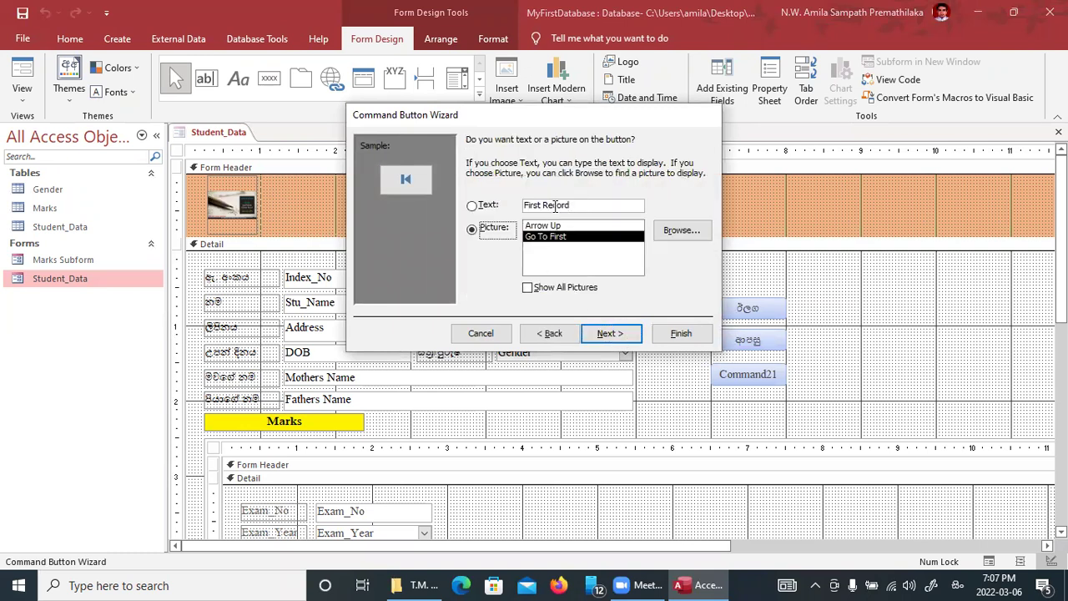
left_click(481, 205)
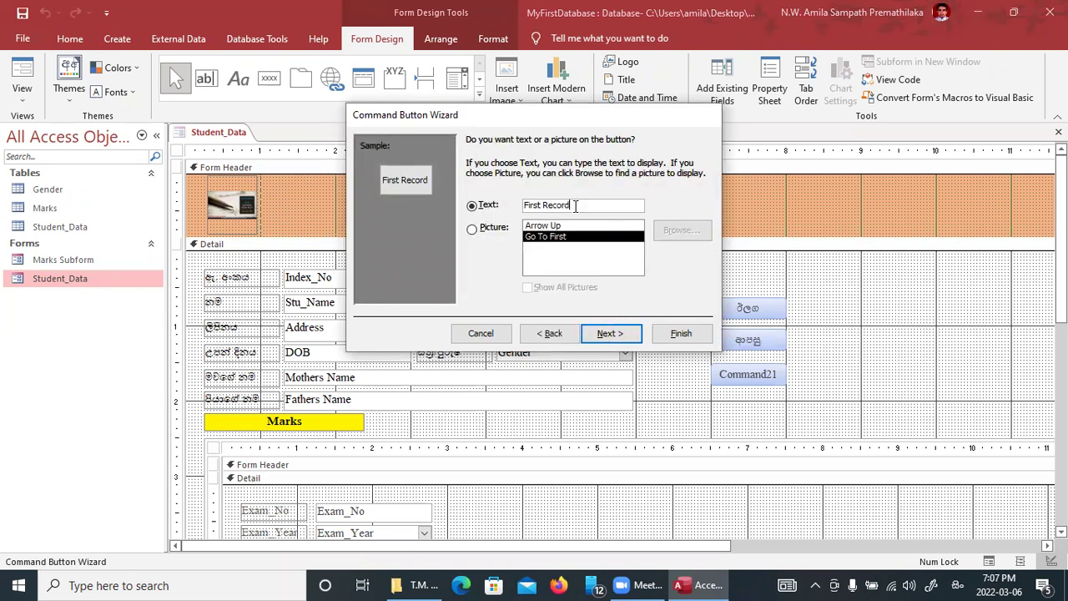
left_click_drag(575, 206, 491, 207)
type("පළමු")
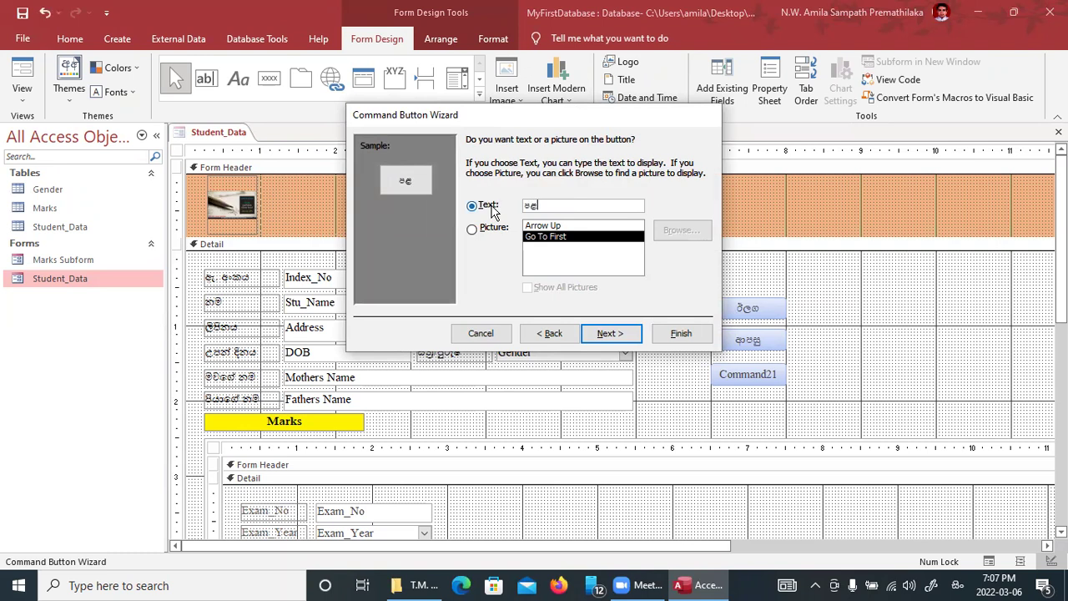
left_click(679, 334)
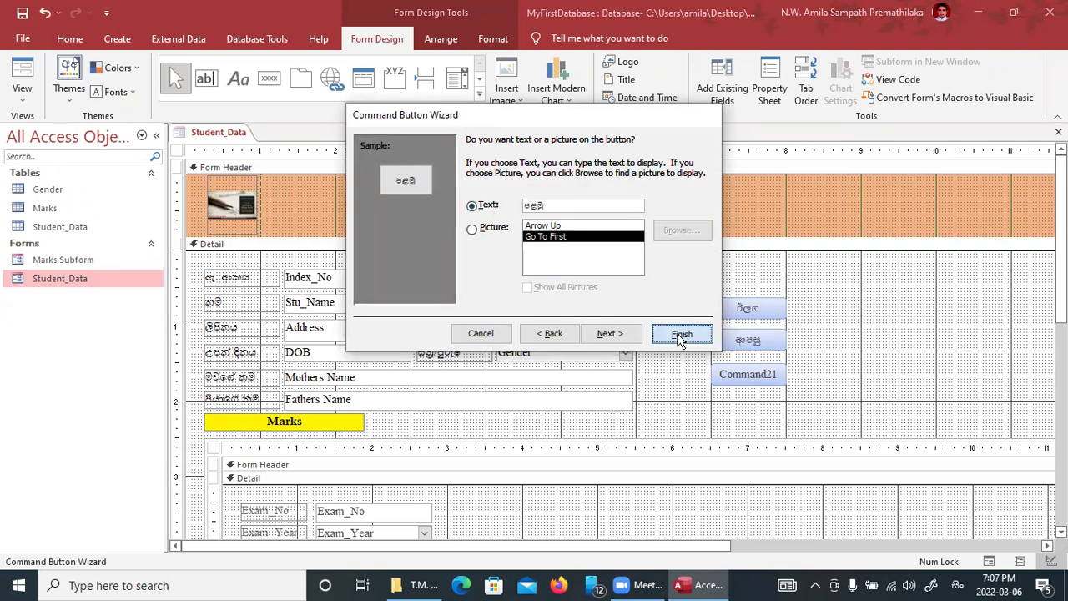
left_click_drag(741, 373, 785, 380)
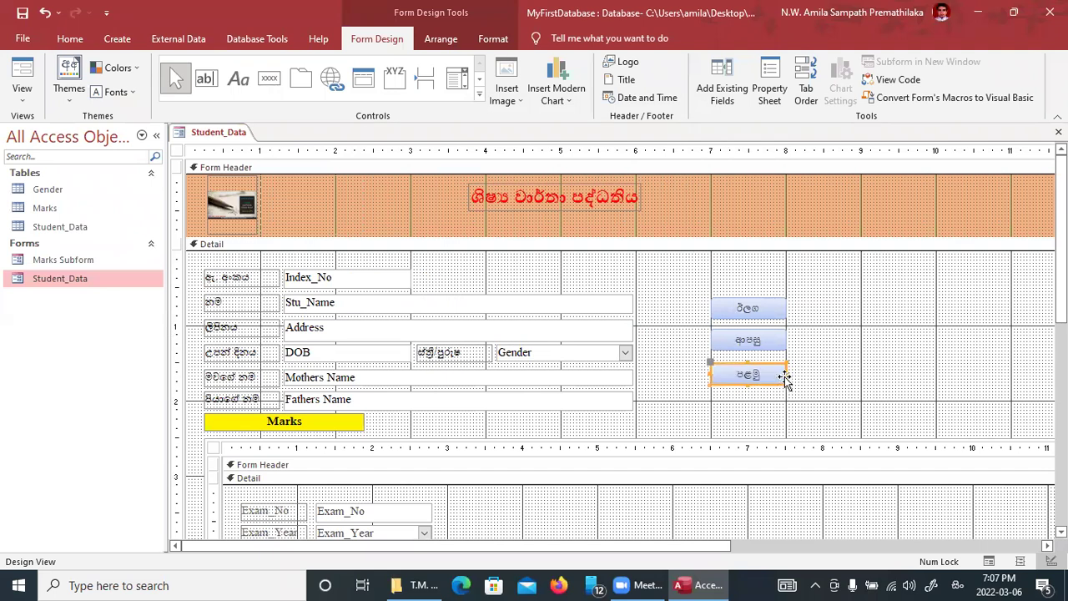
Add a Go To Last Record button captioned අවසාන below the පළමු button.
left_click(268, 78)
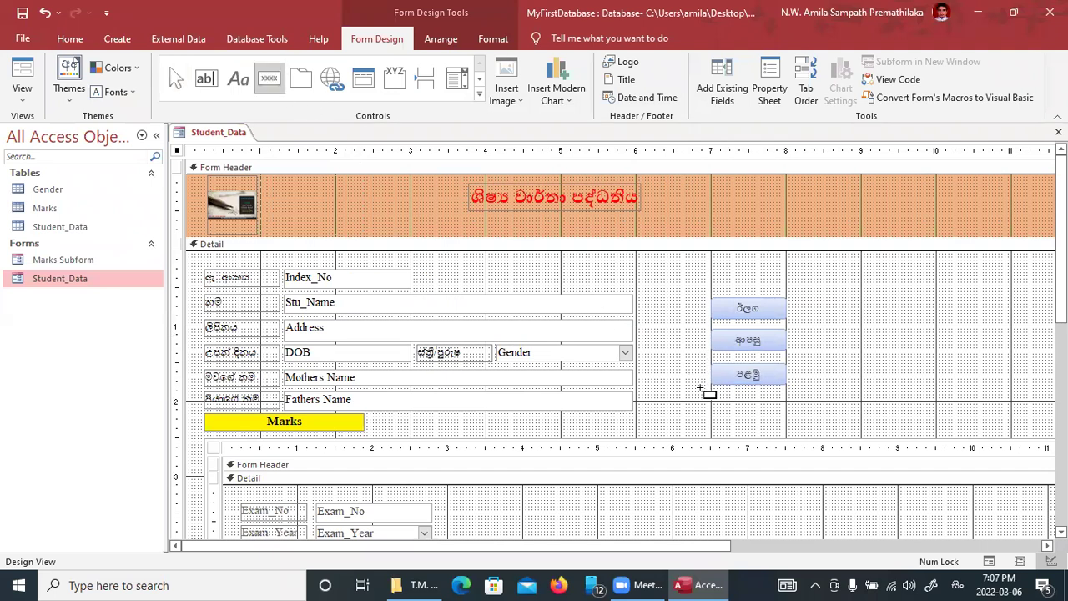
left_click_drag(712, 402, 786, 427)
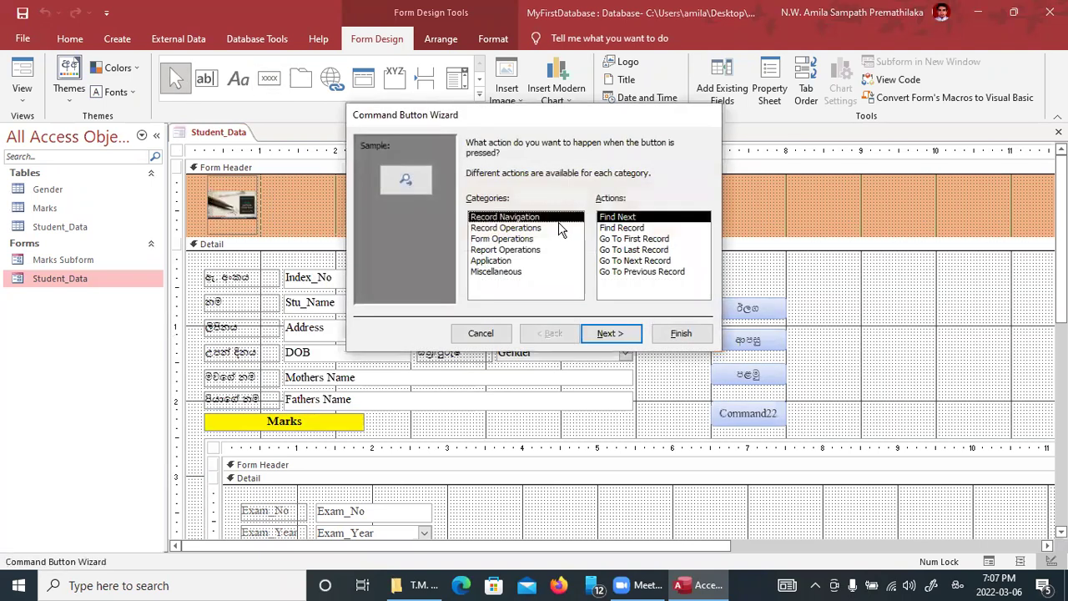
left_click(635, 249)
left_click(618, 331)
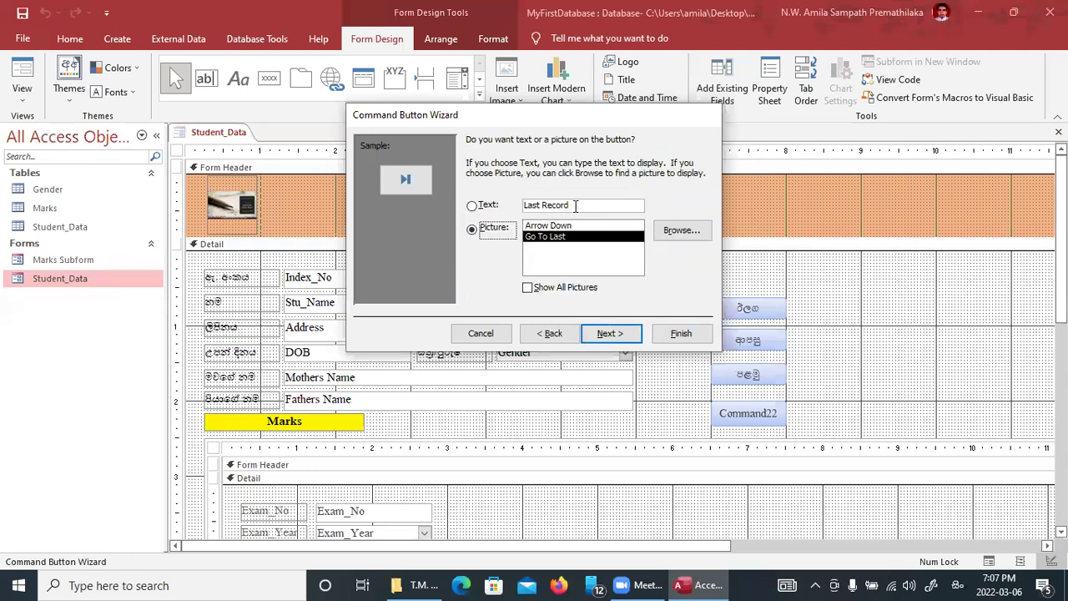
left_click(471, 206)
type("අවසාන")
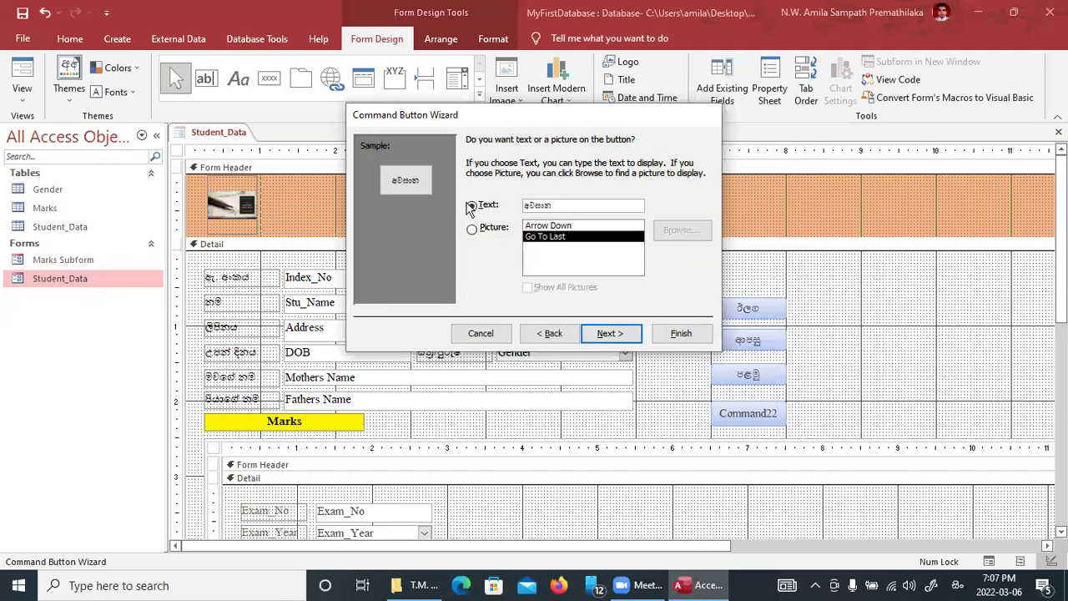
left_click(681, 333)
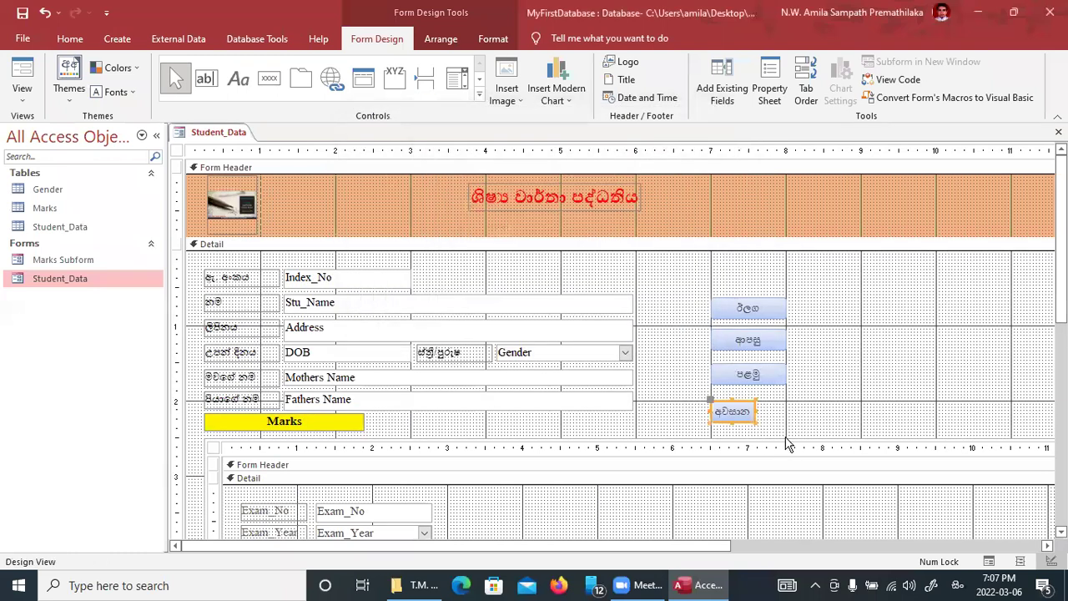
Widen the අවසාන button to match the other navigation buttons.
left_click_drag(756, 411, 785, 415)
left_click(852, 367)
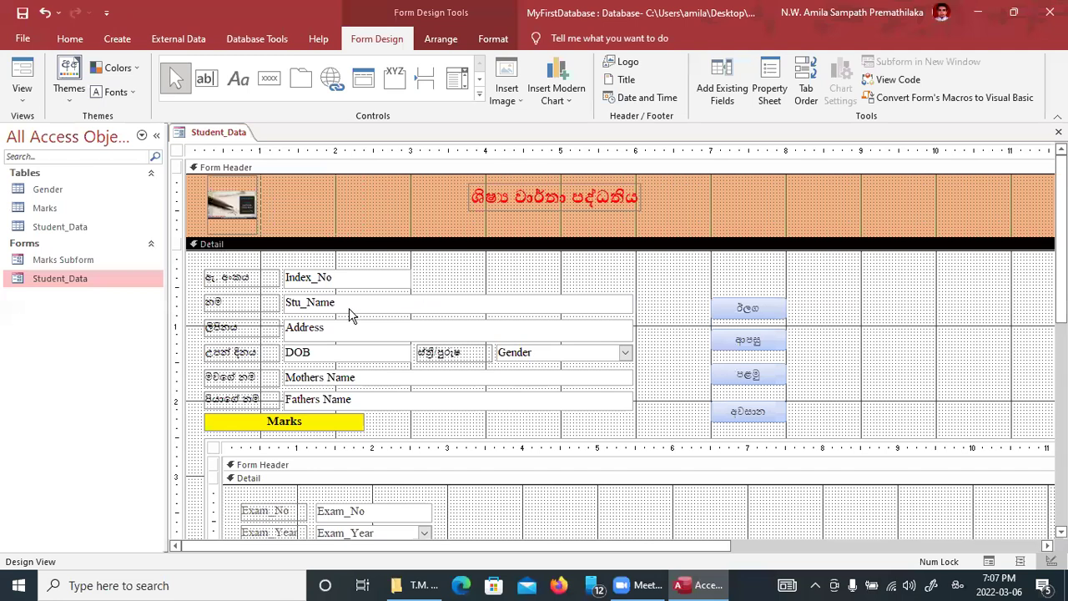
left_click(206, 92)
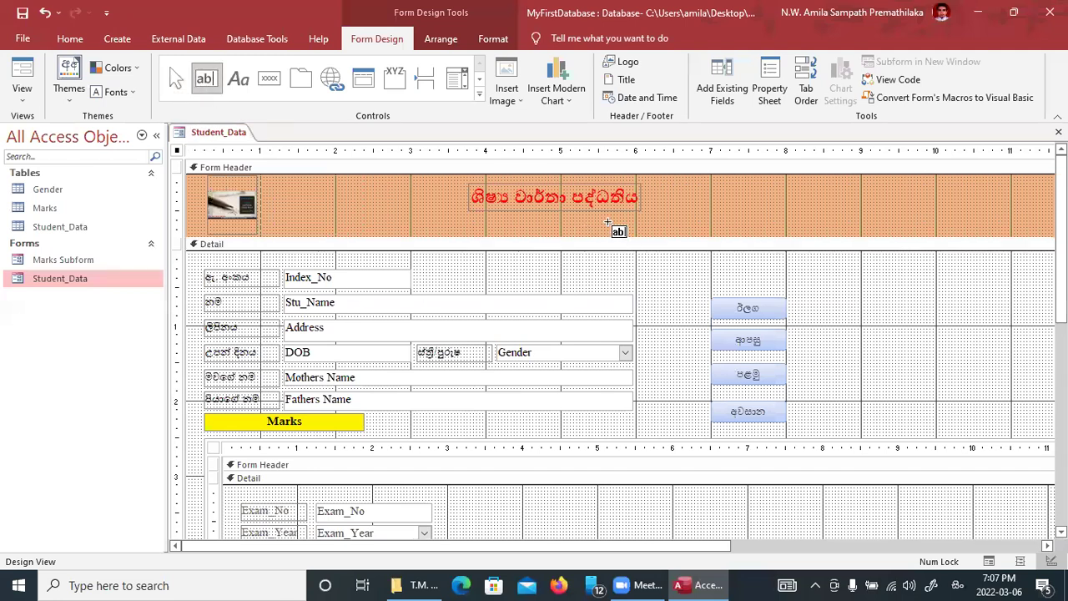
Add a Delete Record button captioned DELETE right of the navigation column.
left_click(267, 82)
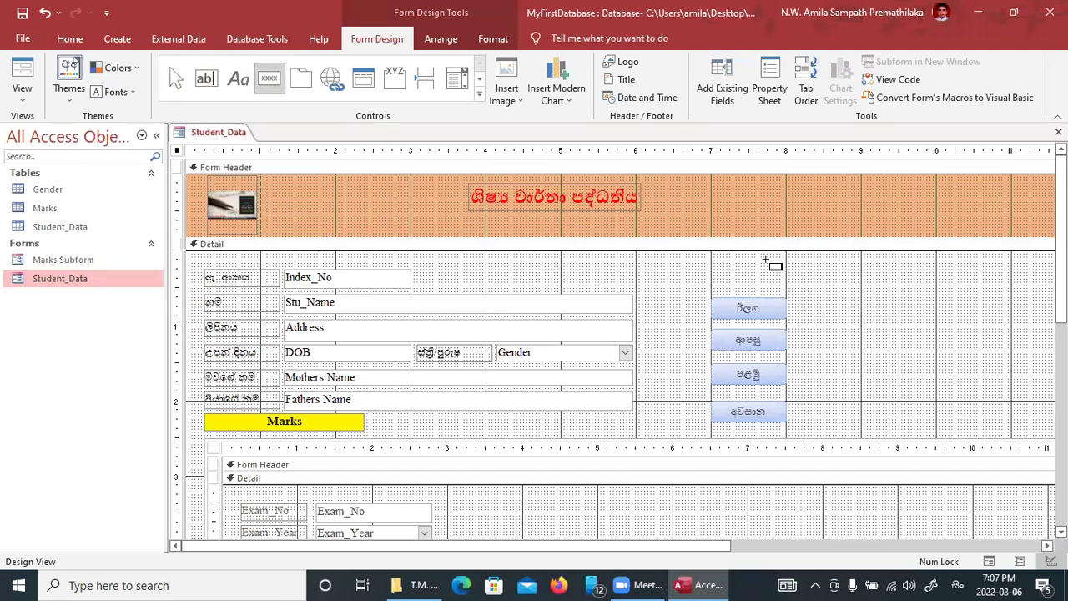
left_click_drag(807, 296, 864, 319)
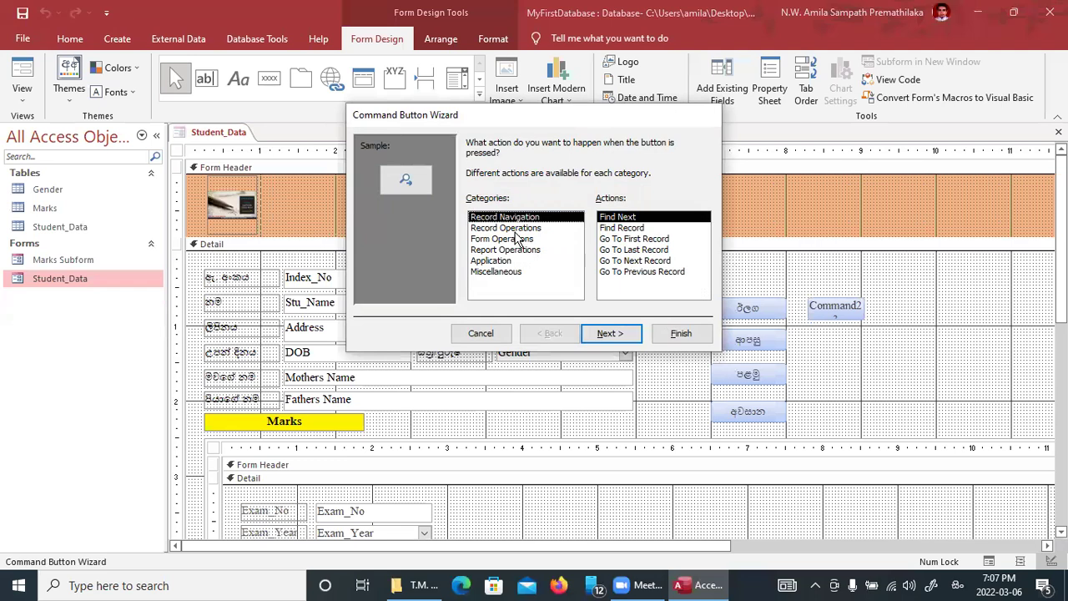
left_click(518, 229)
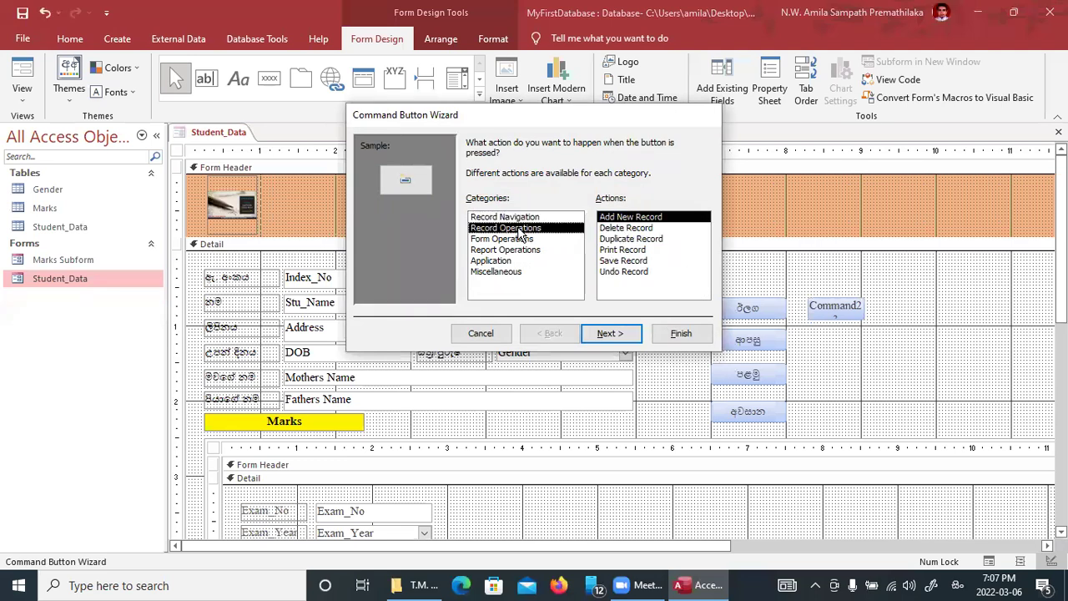
left_click(624, 228)
left_click(626, 333)
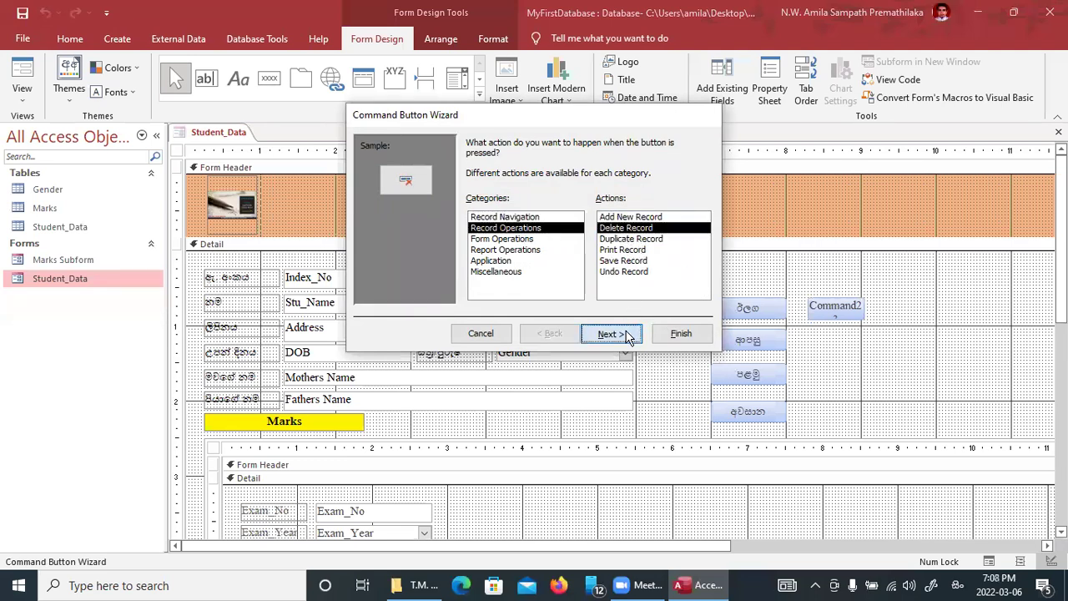
left_click(473, 207)
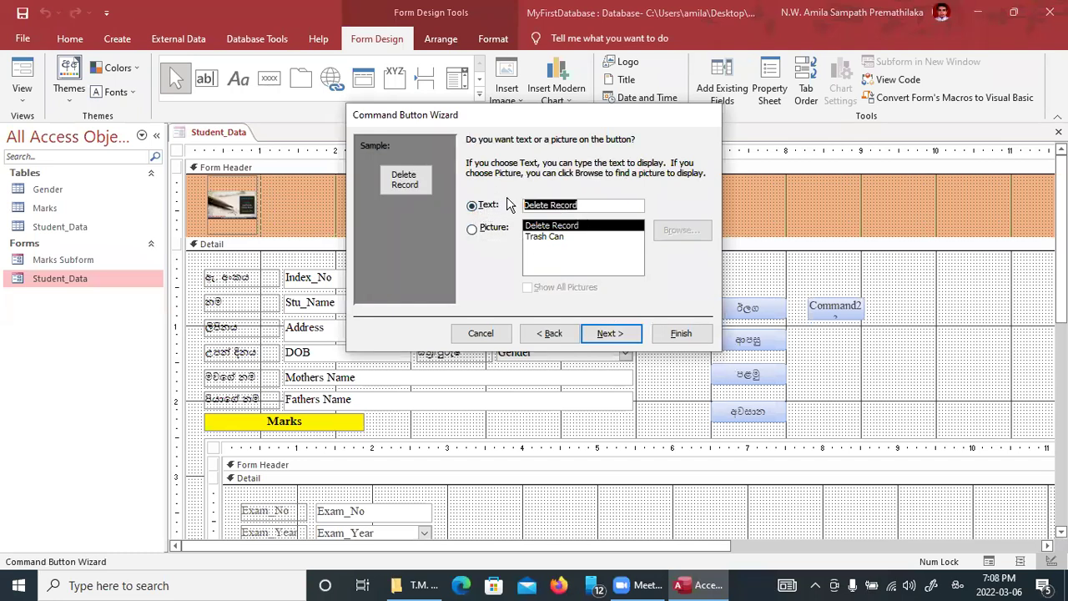
type("ම")
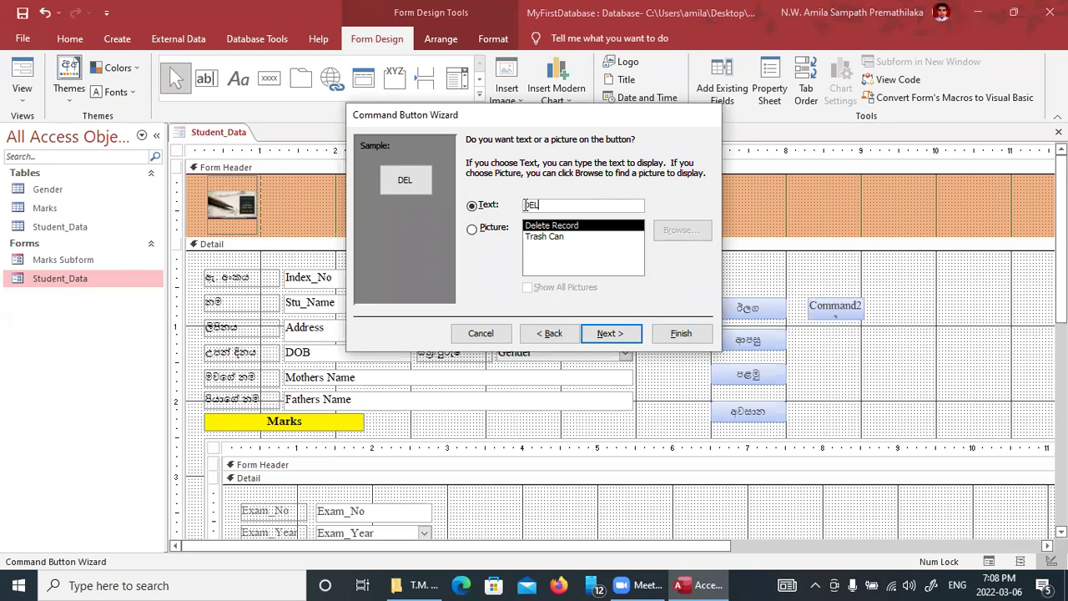
type("A")
type("ETE")
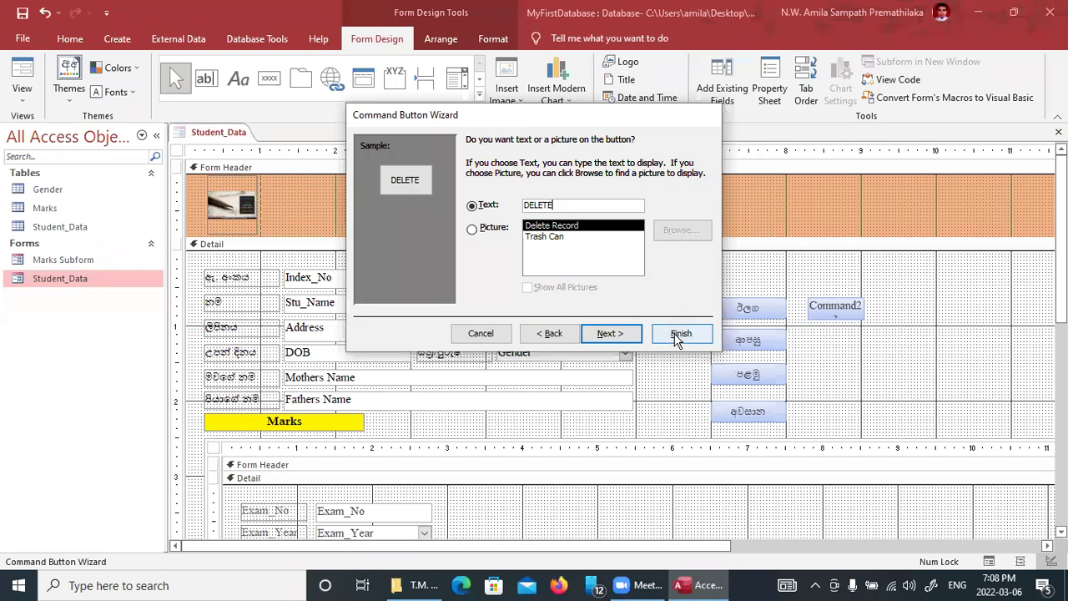
left_click(679, 334)
Move the DELETE button to the top of the navigation button column.
mouse_move(844, 323)
left_mouse_down()
mouse_move(915, 327)
mouse_move(861, 307)
left_mouse_up()
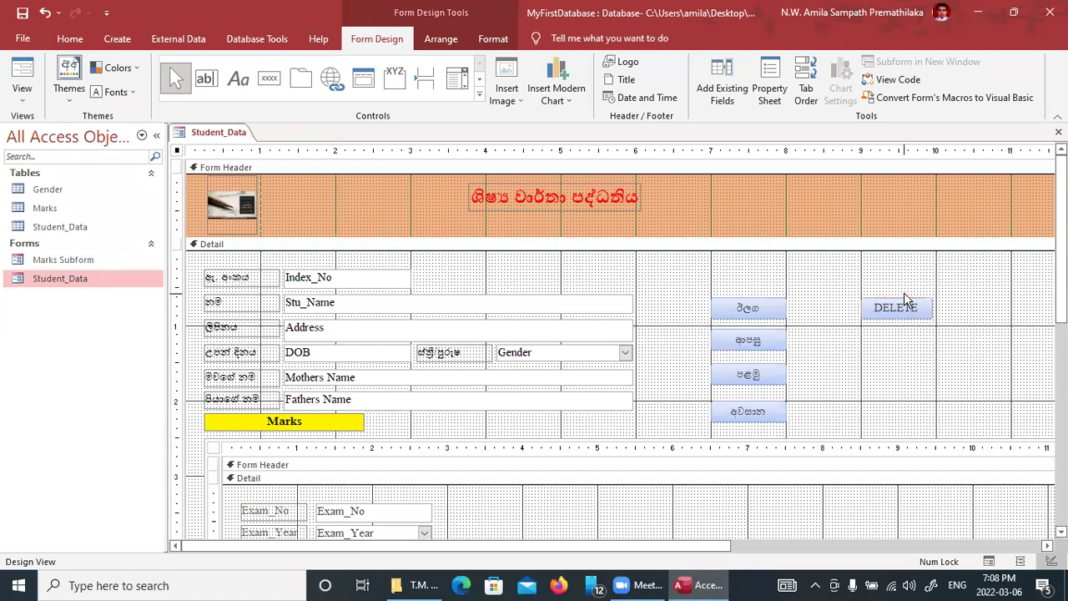
left_click_drag(909, 299, 909, 303)
left_click(914, 363)
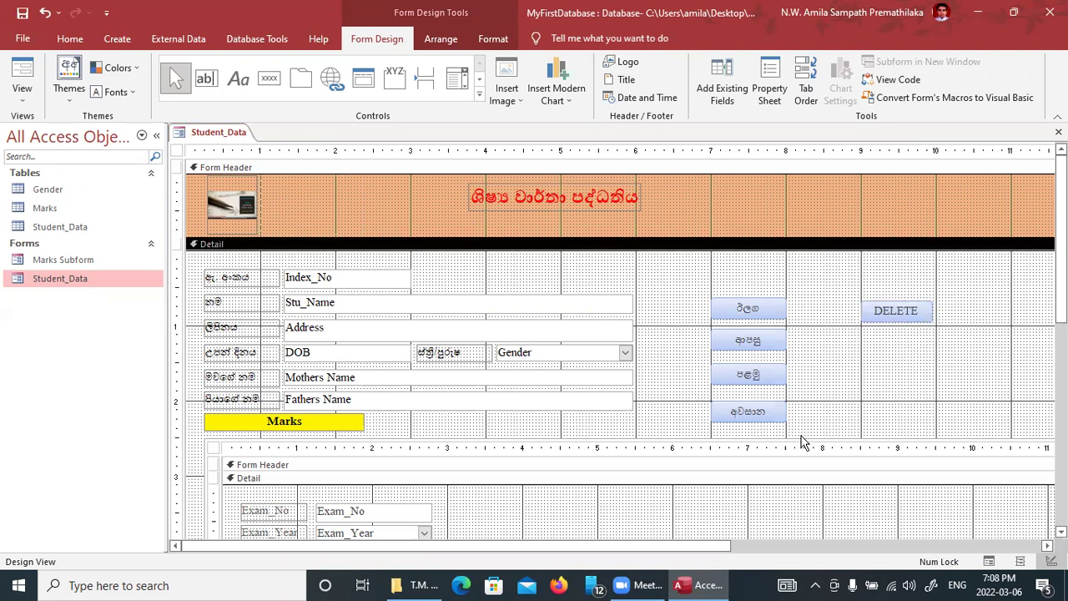
left_click_drag(896, 303, 751, 267)
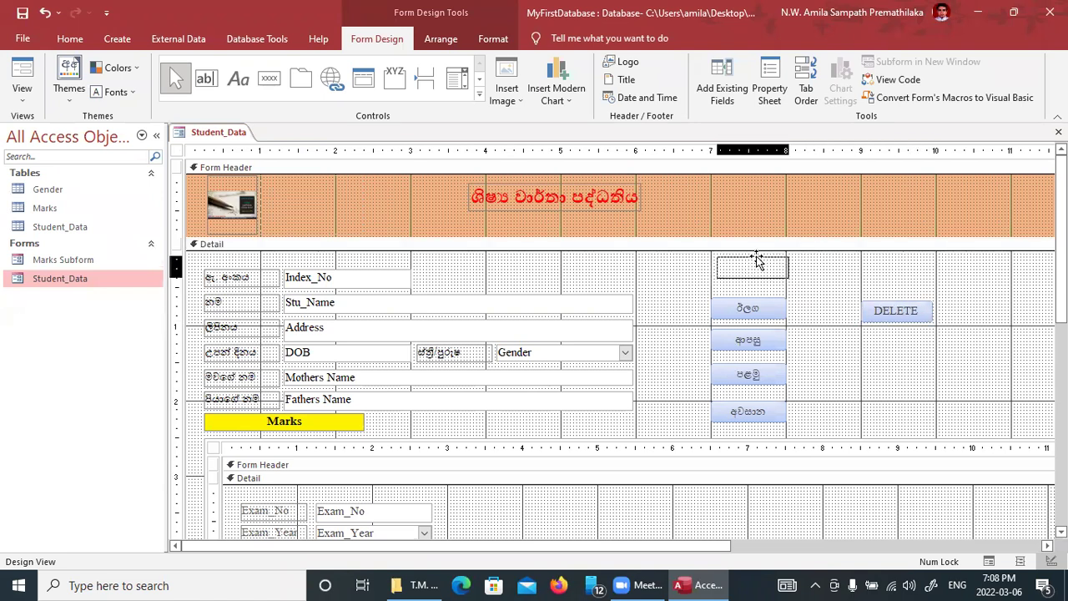
left_click_drag(751, 267, 751, 257)
left_click(855, 307)
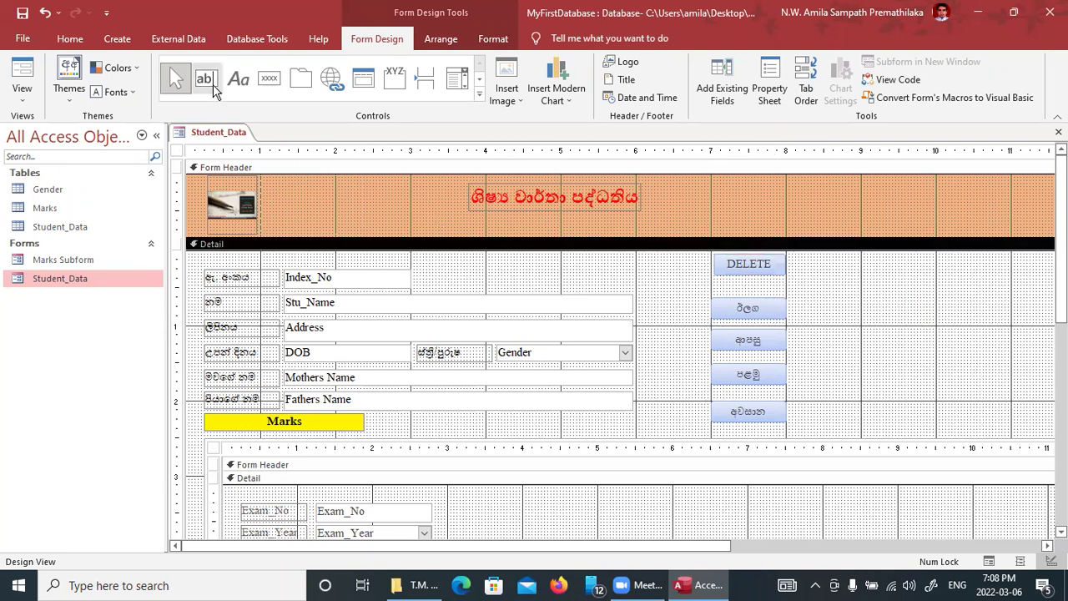
left_click(269, 78)
Draw a button right of DELETE and pick Form Operations > Open Form as its action.
left_click_drag(831, 256, 914, 288)
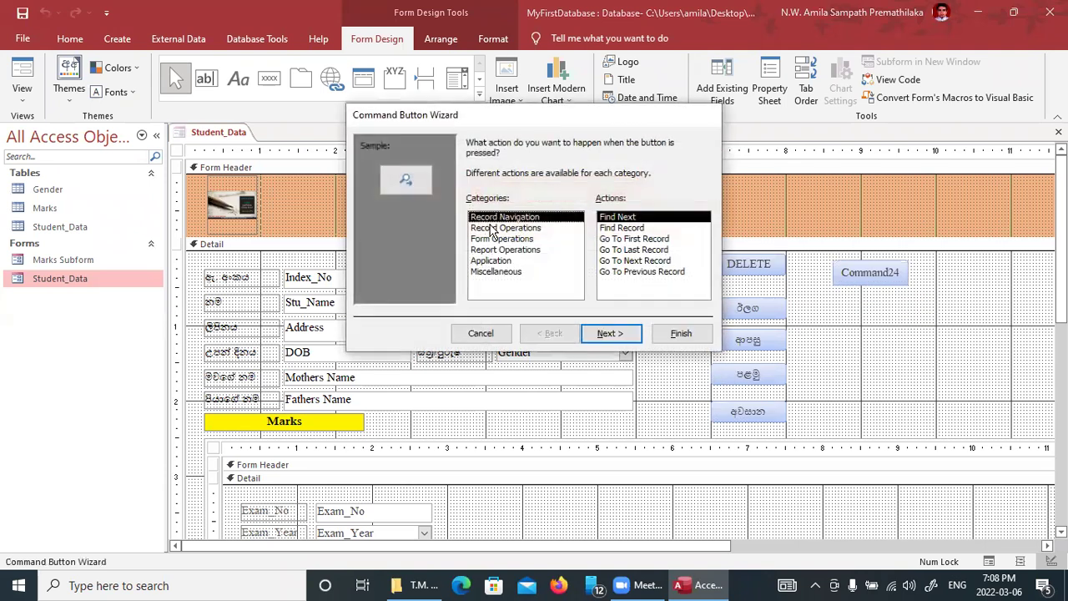
left_click(493, 229)
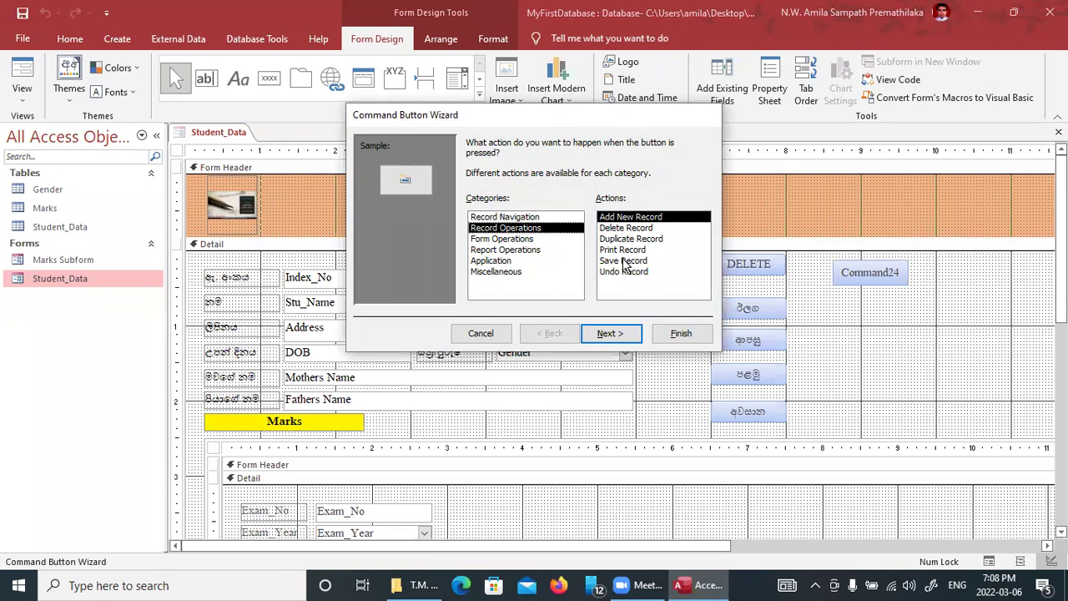
left_click(517, 241)
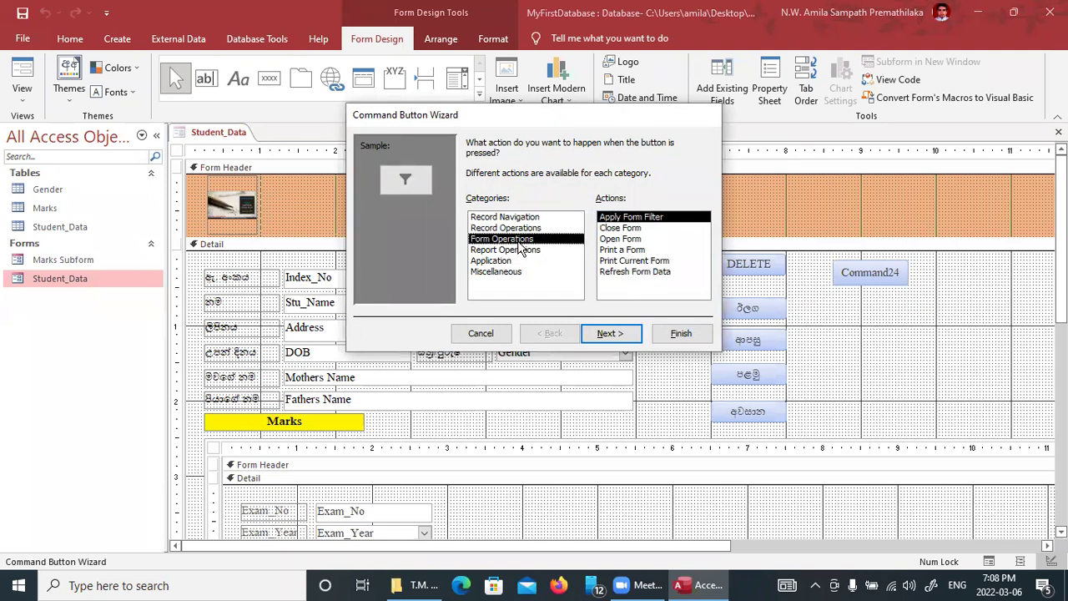
left_click(622, 229)
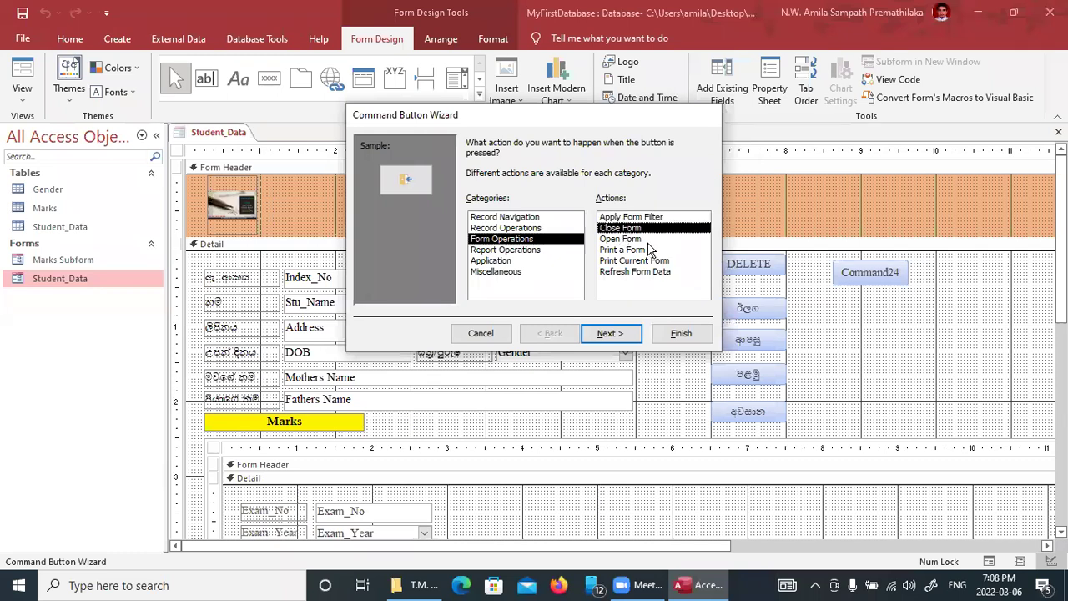
left_click(642, 240)
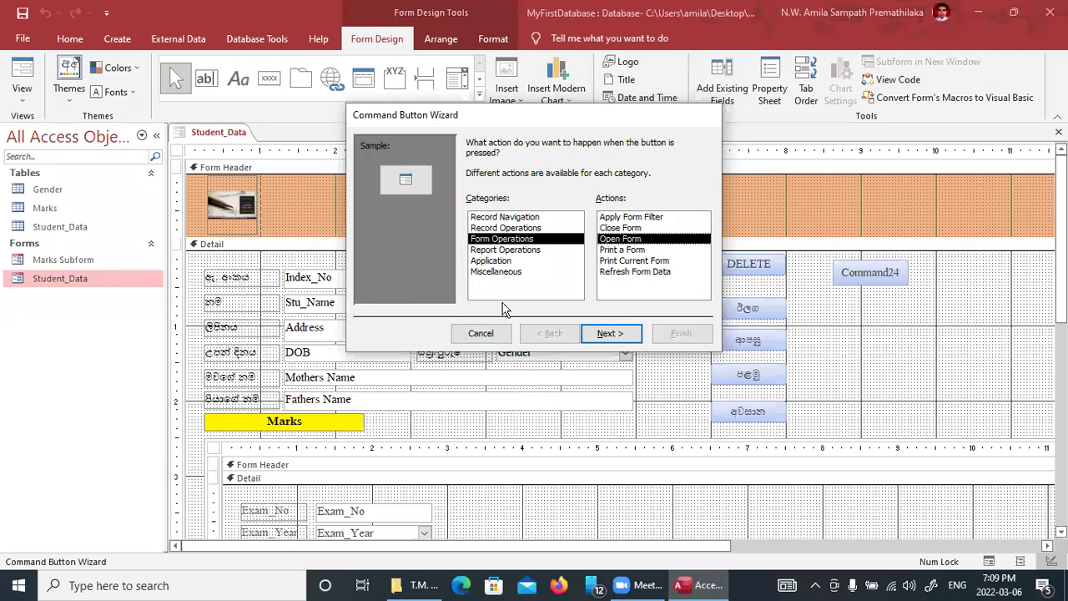
Browse the Report Operations, Application and Miscellaneous actions, then cancel the wizard.
left_click(509, 250)
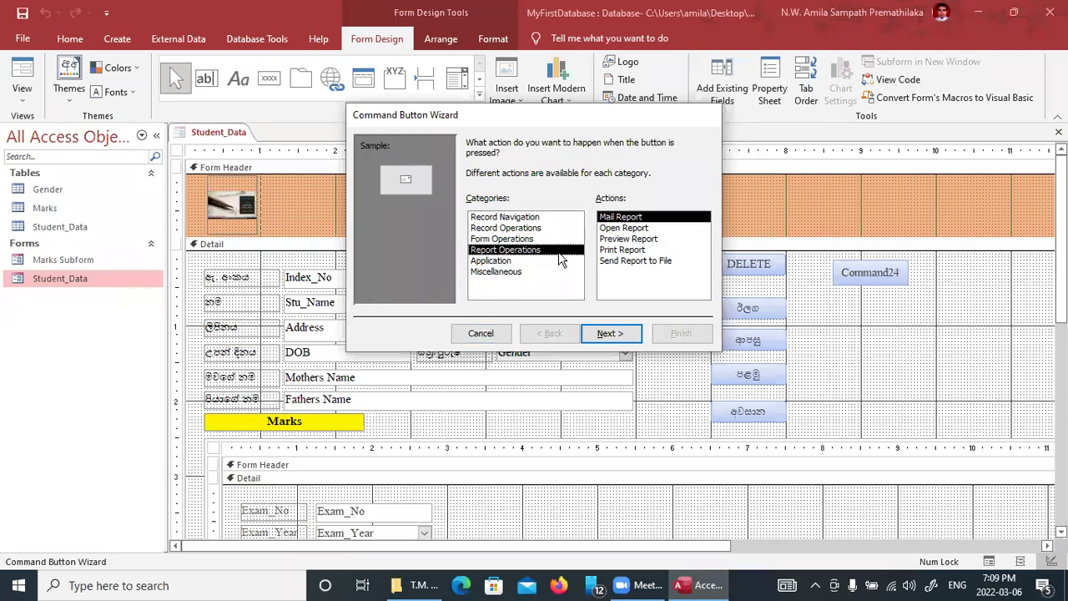
left_click(639, 241)
left_click(640, 251)
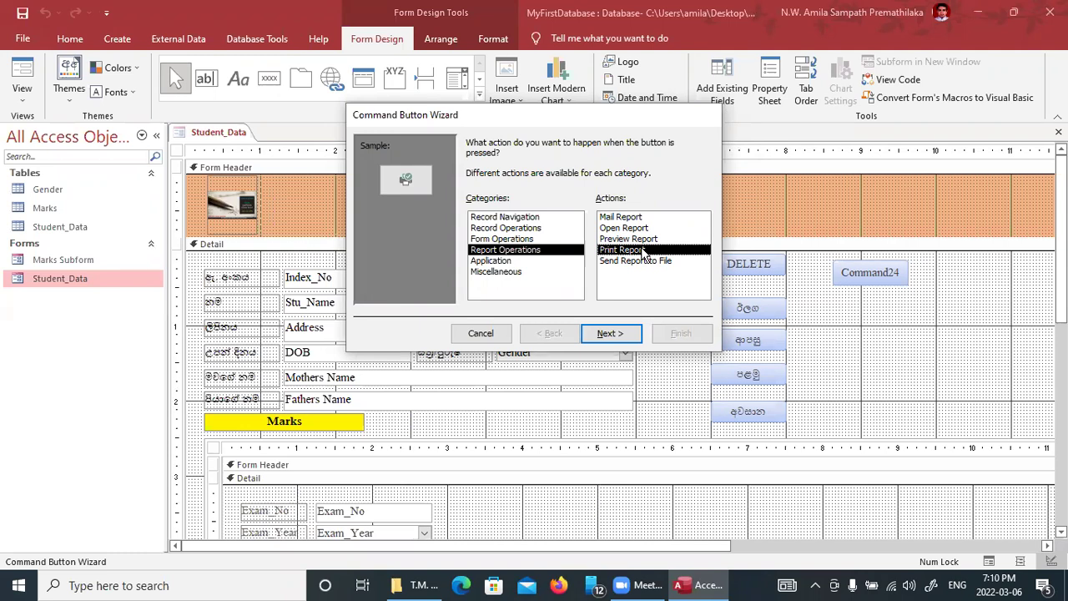
left_click(505, 262)
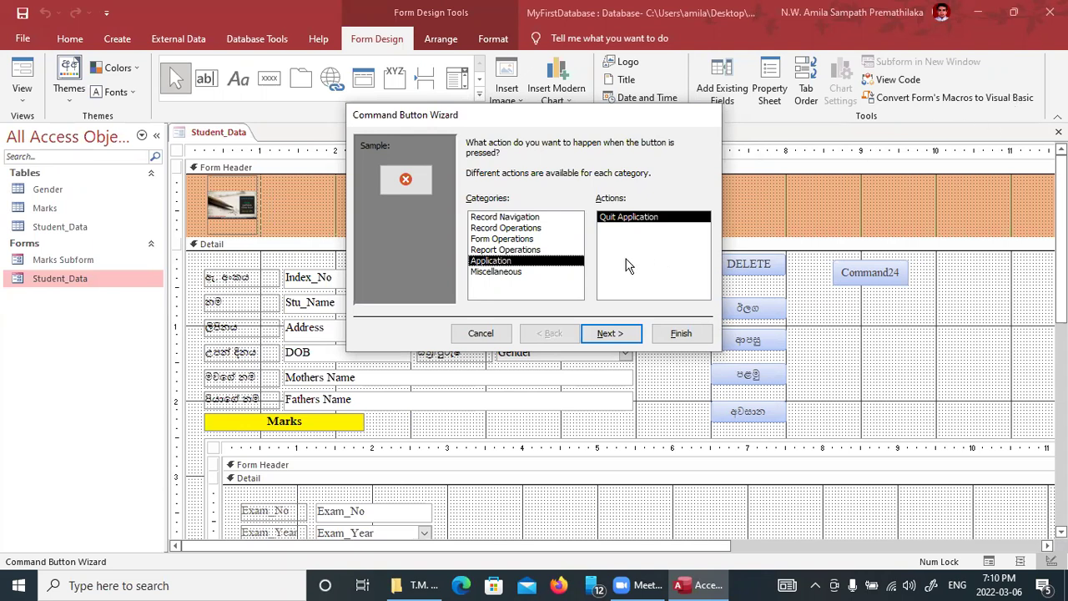
left_click(512, 274)
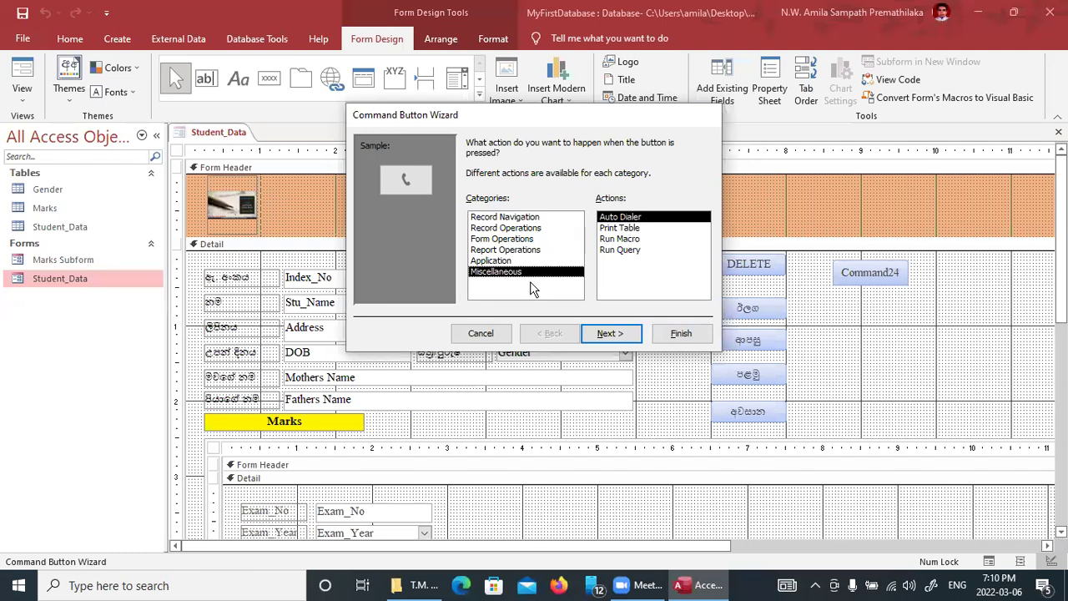
left_click(482, 334)
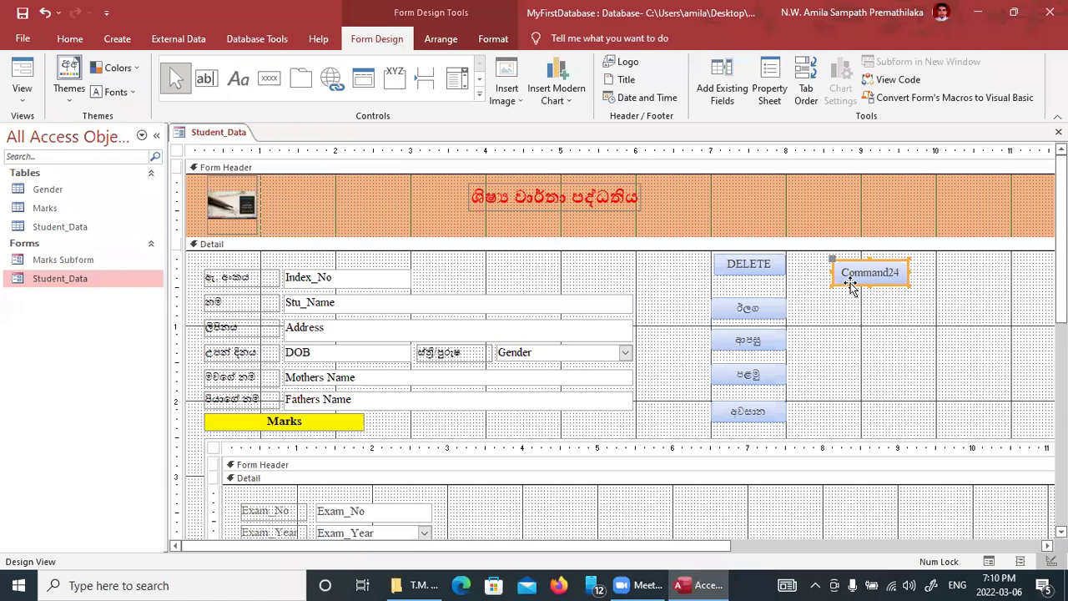
Delete the unconfigured Command24 button.
left_click(848, 286)
key("Delete")
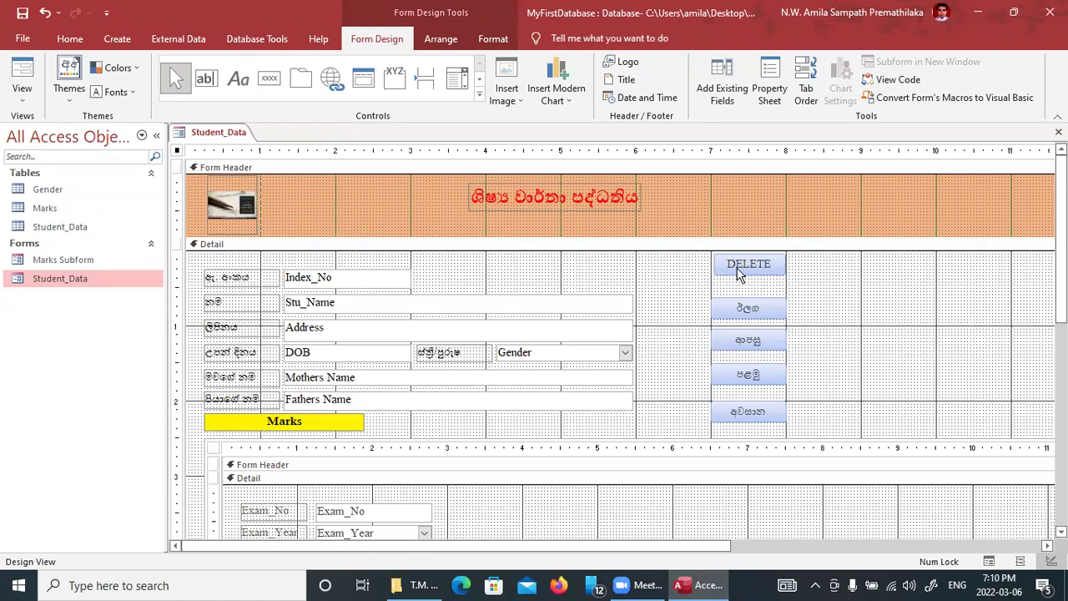
left_click_drag(692, 260, 786, 427)
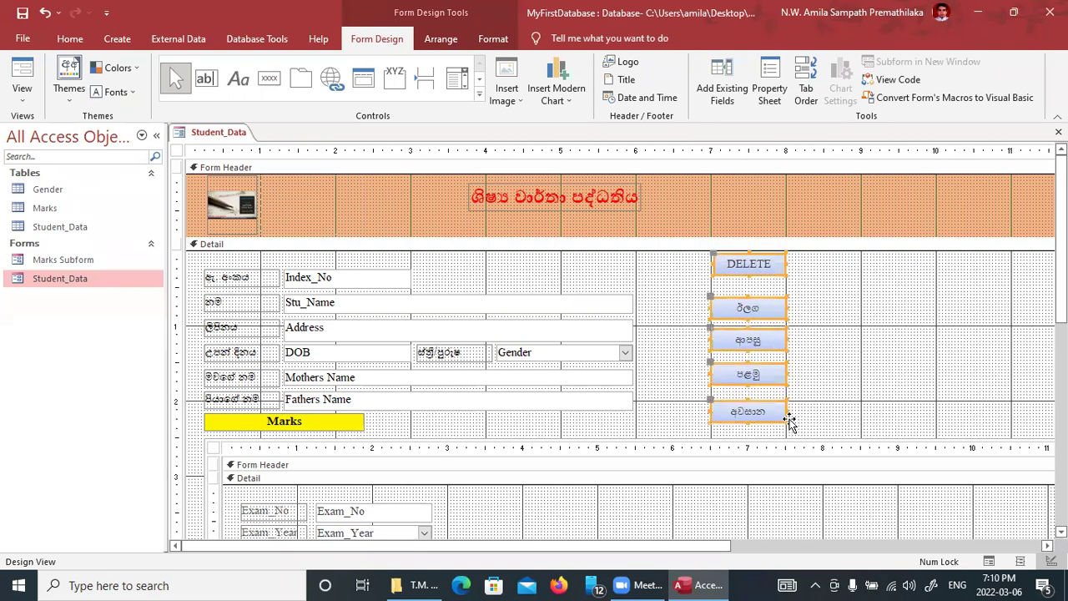
left_click(478, 42)
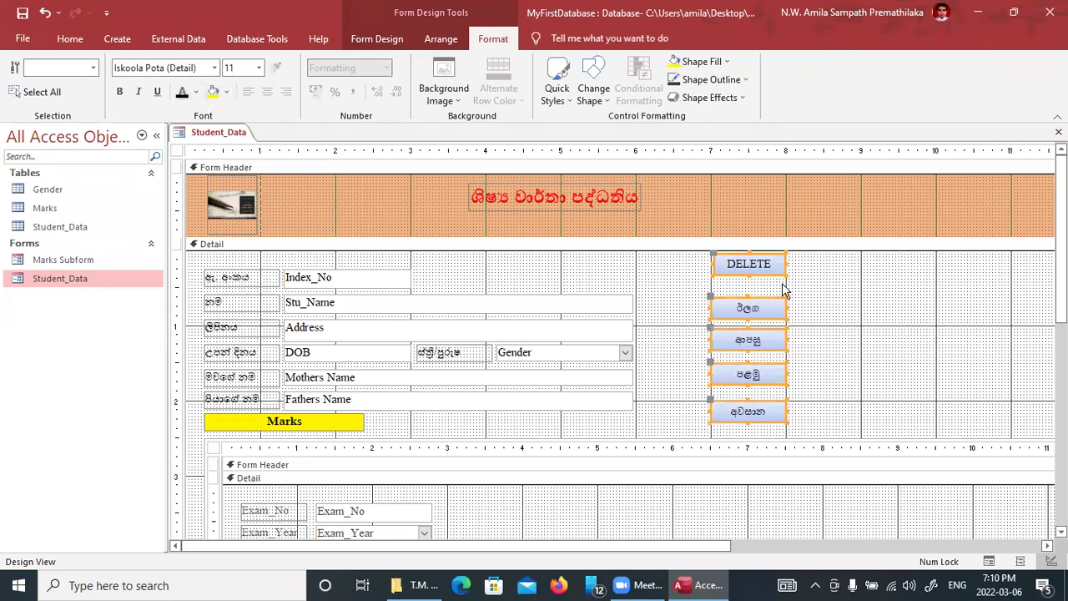
left_click(829, 274)
Give the DELETE button a red fill and white text.
left_click(769, 276)
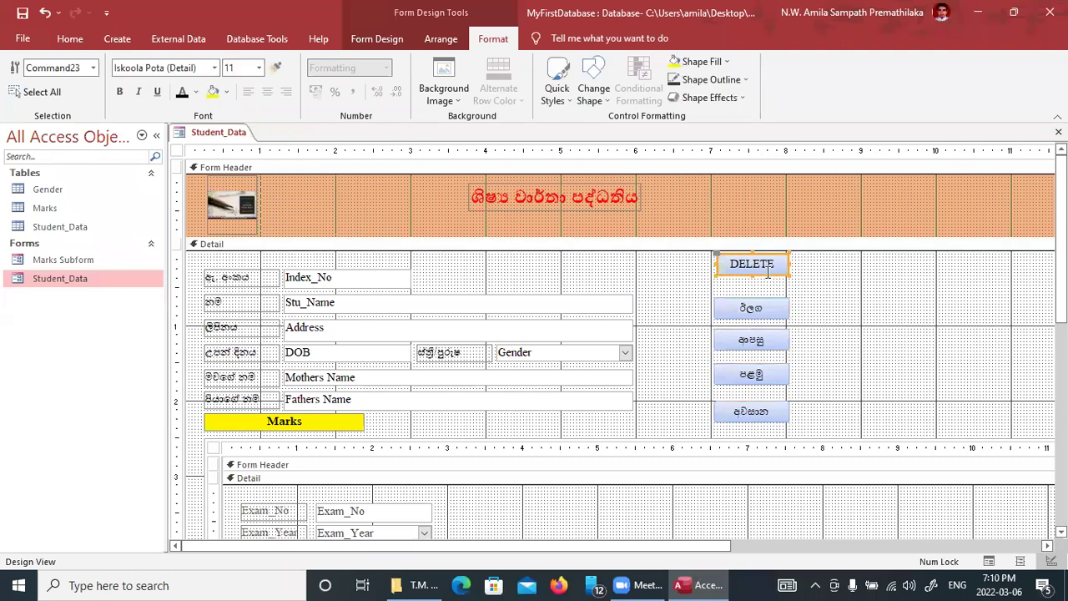
left_click(226, 92)
left_click(233, 316)
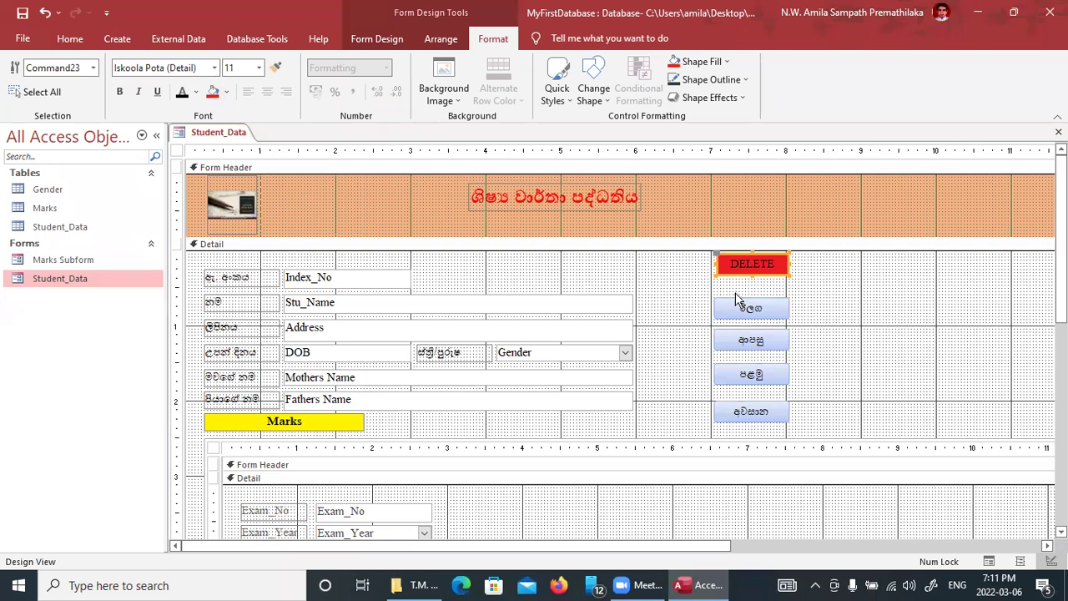
left_click(193, 94)
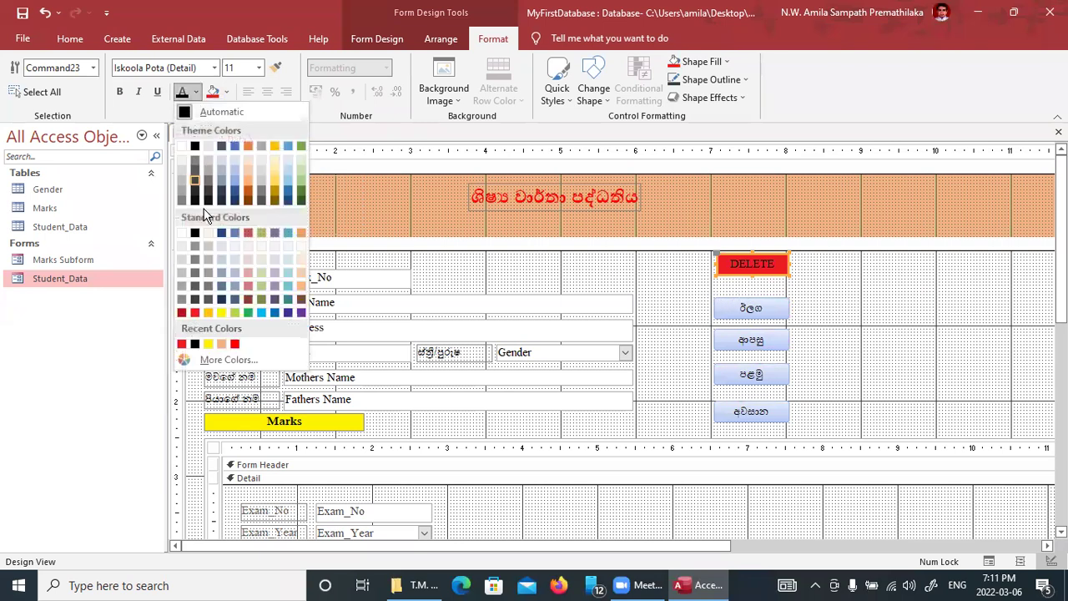
left_click(180, 148)
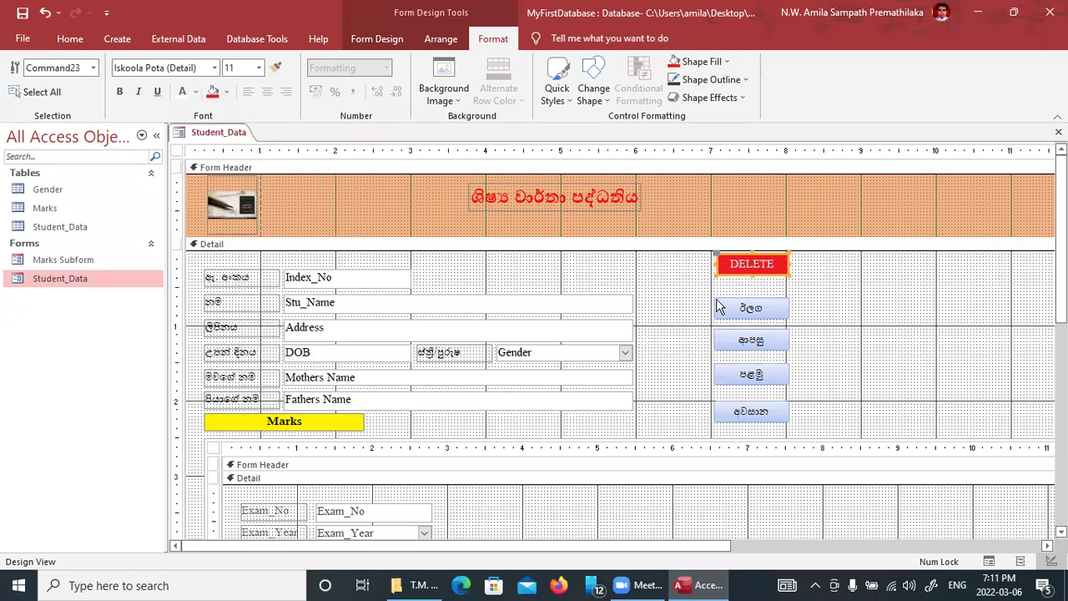
Select only the ඊලඟ navigation button.
left_click_drag(759, 288, 766, 421)
left_click(796, 320)
left_click_drag(816, 302, 703, 328)
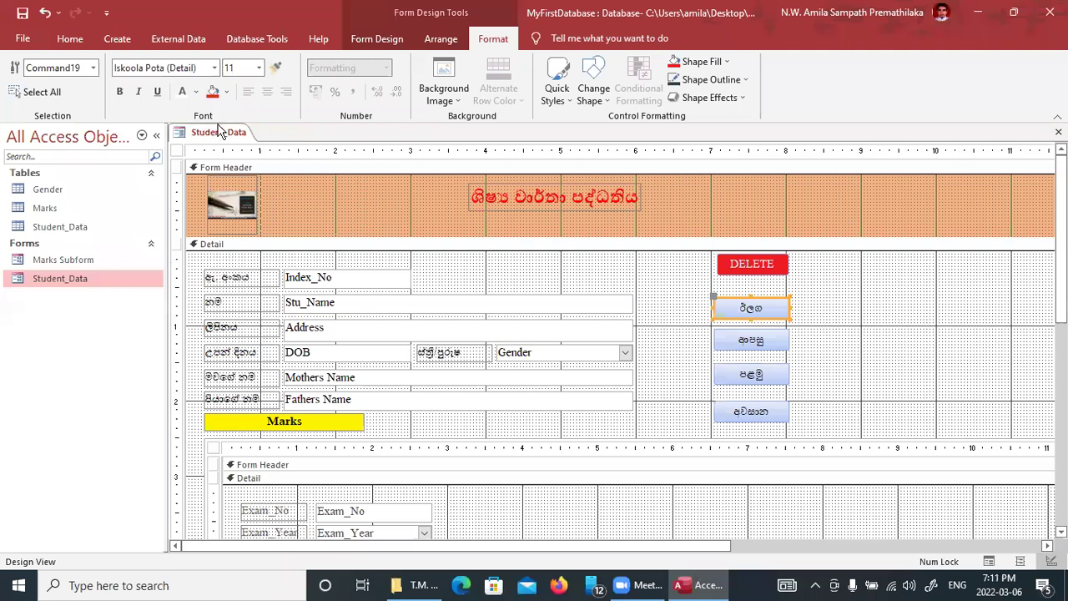
Fill ඊලඟ green, ආපසු light blue, පළමු brown and අවසාන olive green.
left_click(226, 92)
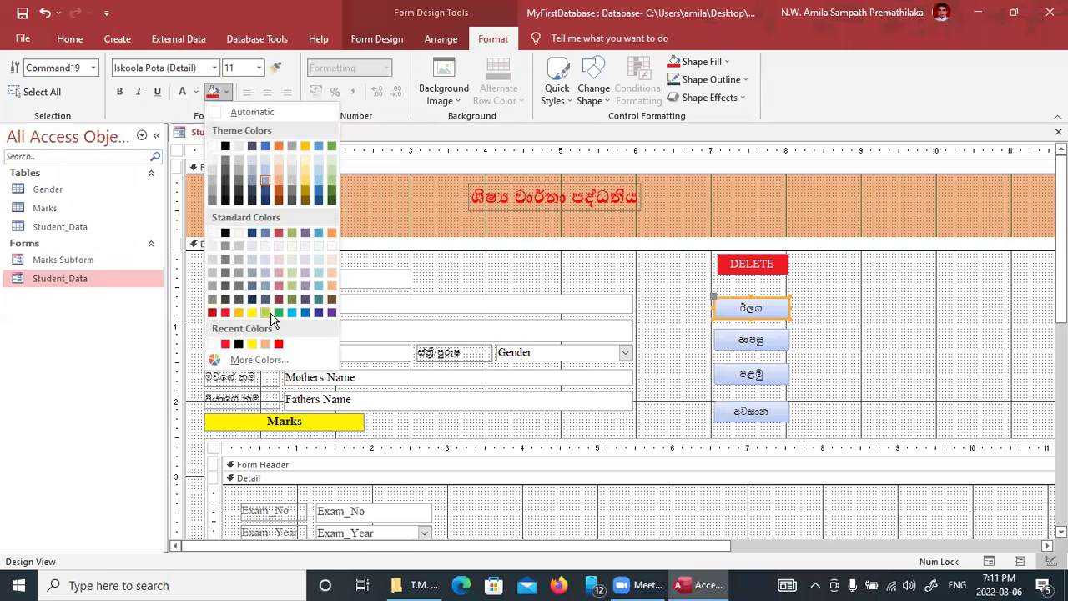
left_click(277, 312)
left_click(726, 341)
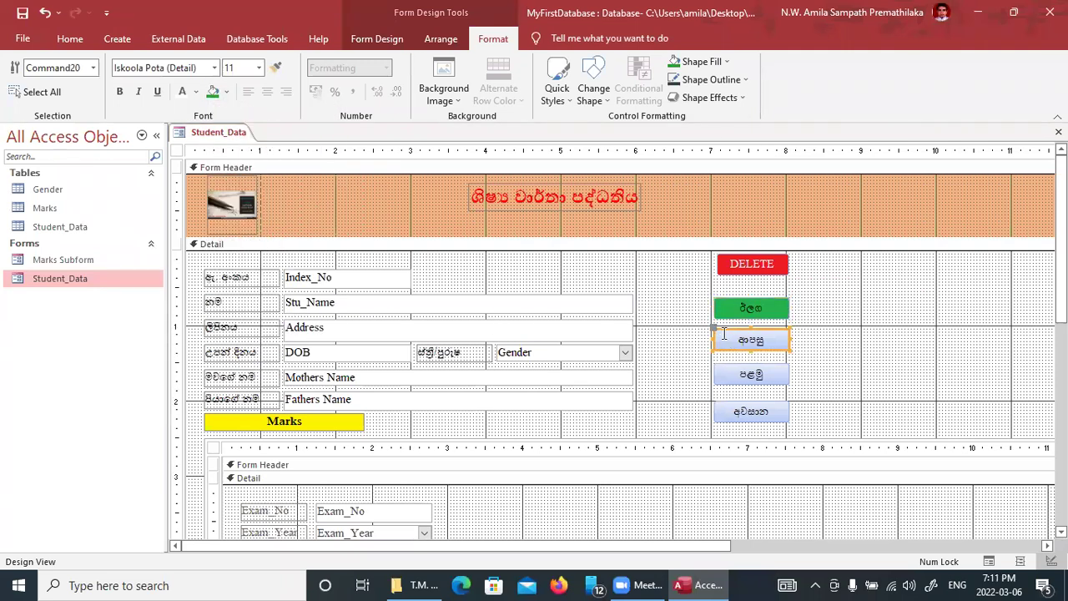
left_click(226, 92)
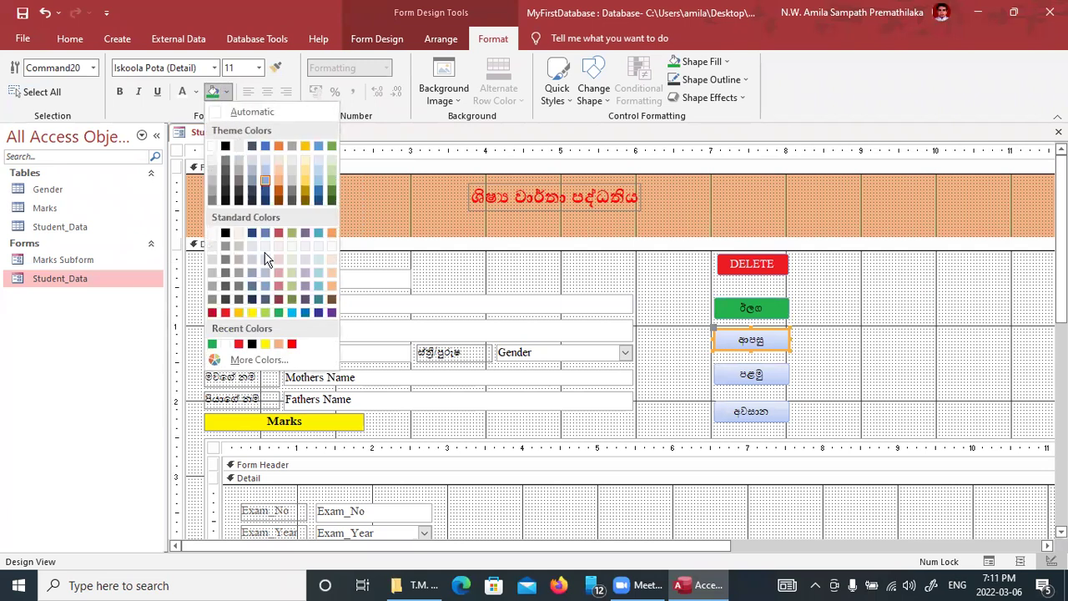
left_click(295, 313)
left_click(715, 373)
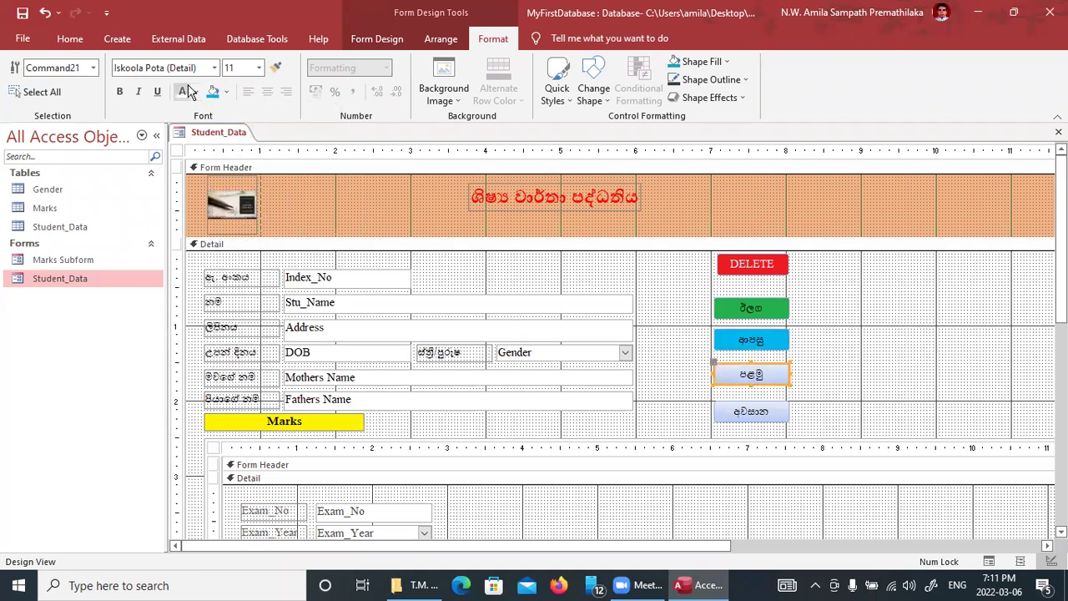
left_click(227, 93)
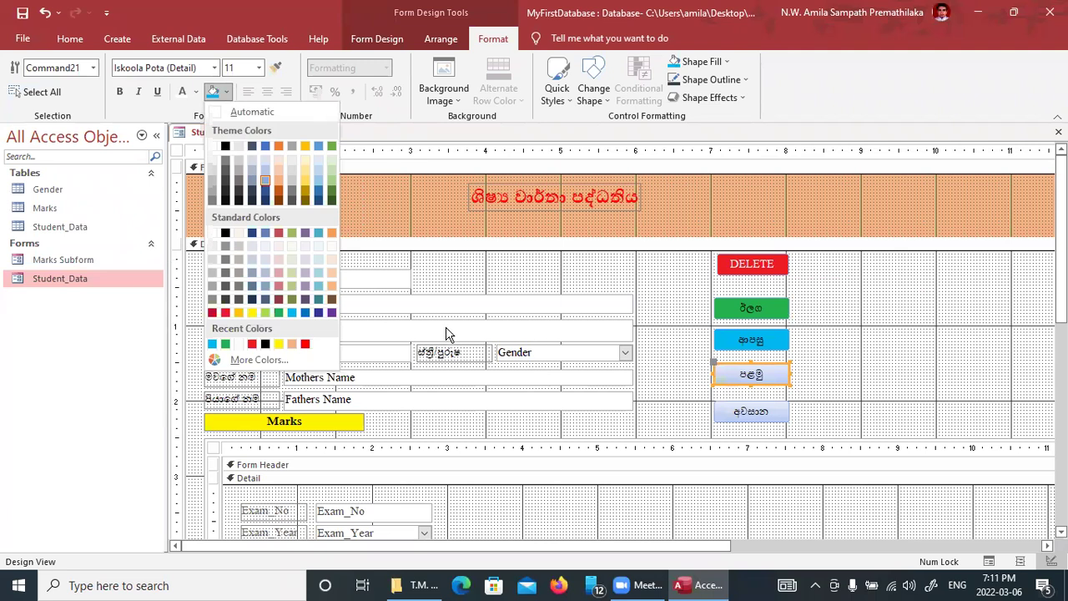
left_click(332, 299)
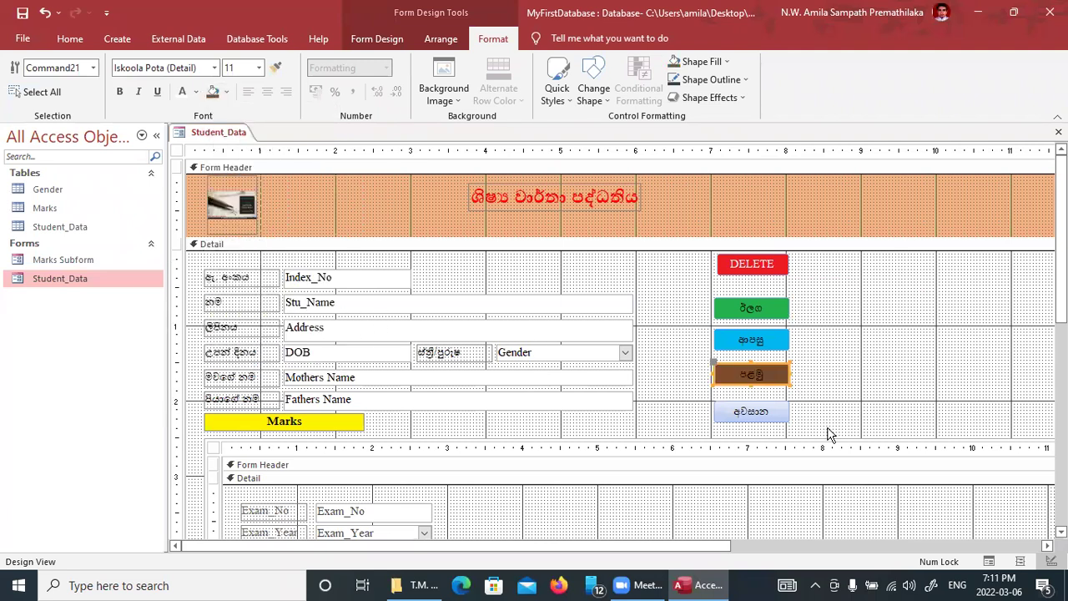
left_click(761, 427)
left_click(765, 418)
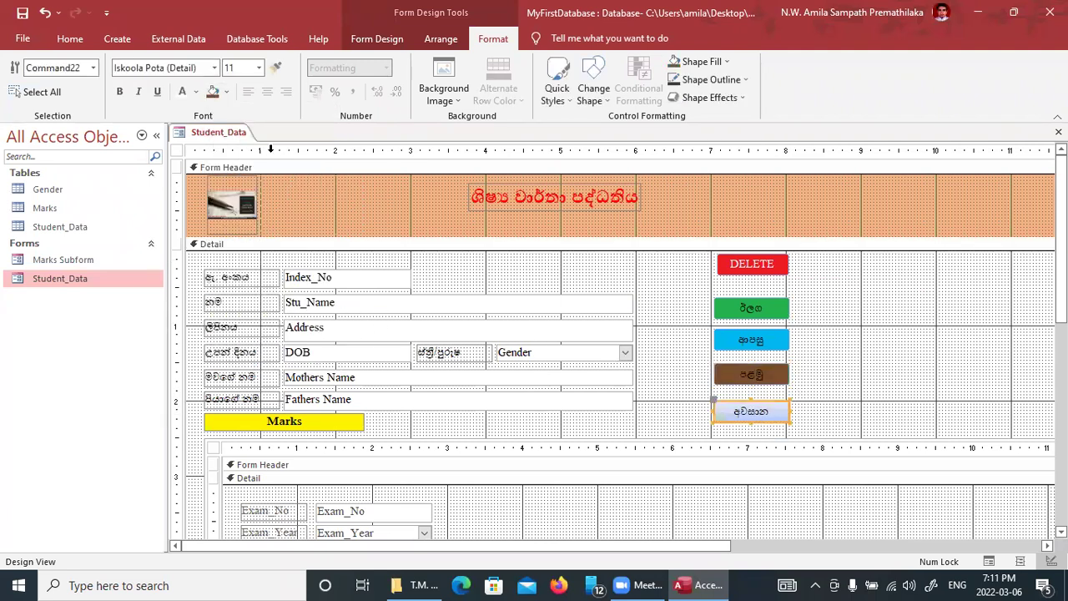
left_click(226, 92)
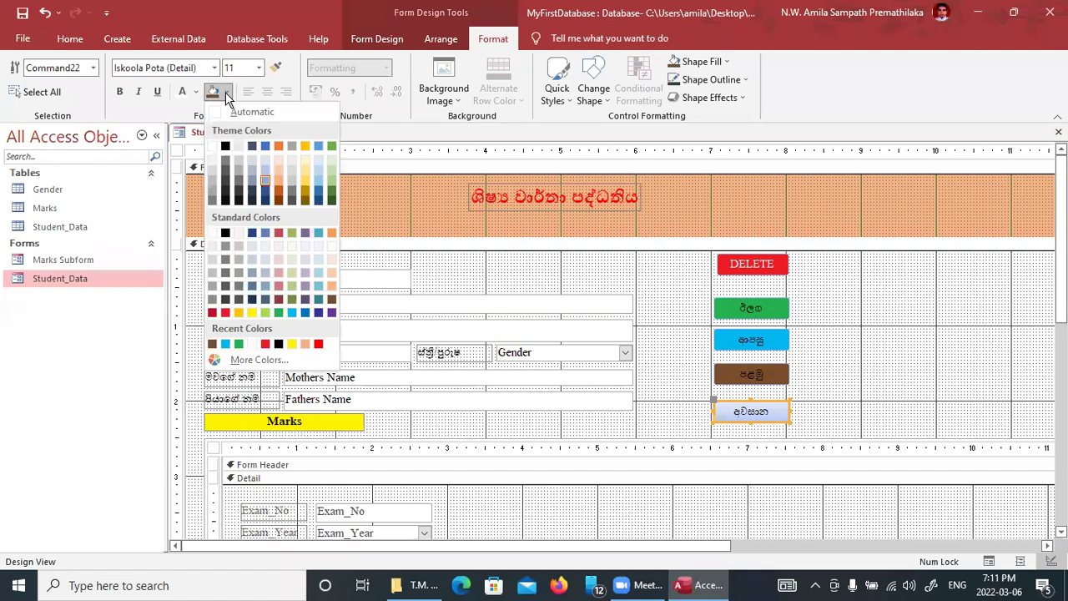
left_click(306, 300)
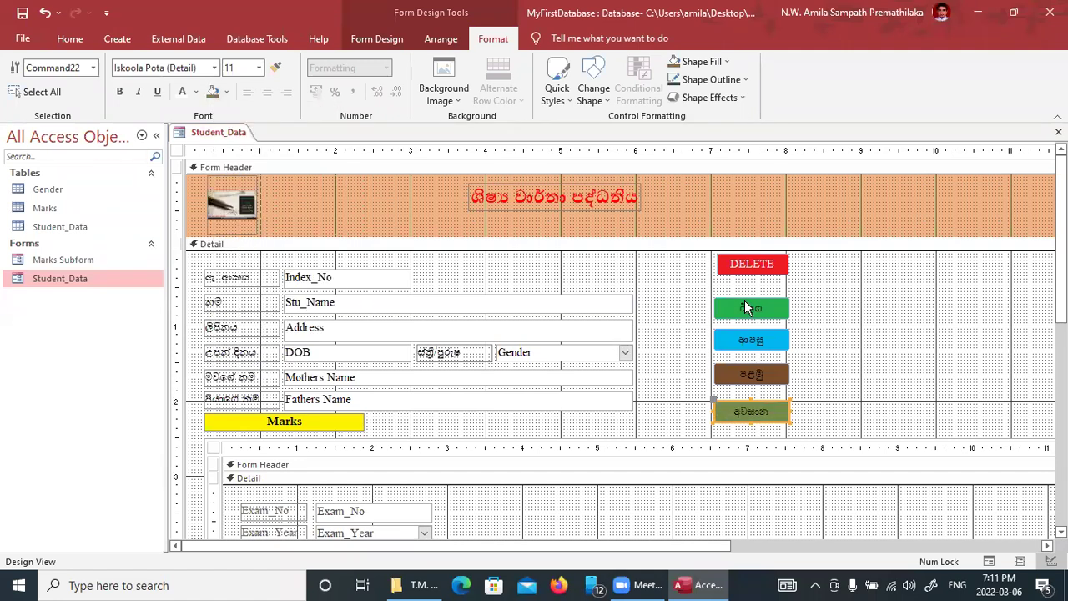
Make only the පළමු button's text white.
left_click_drag(753, 292, 779, 428)
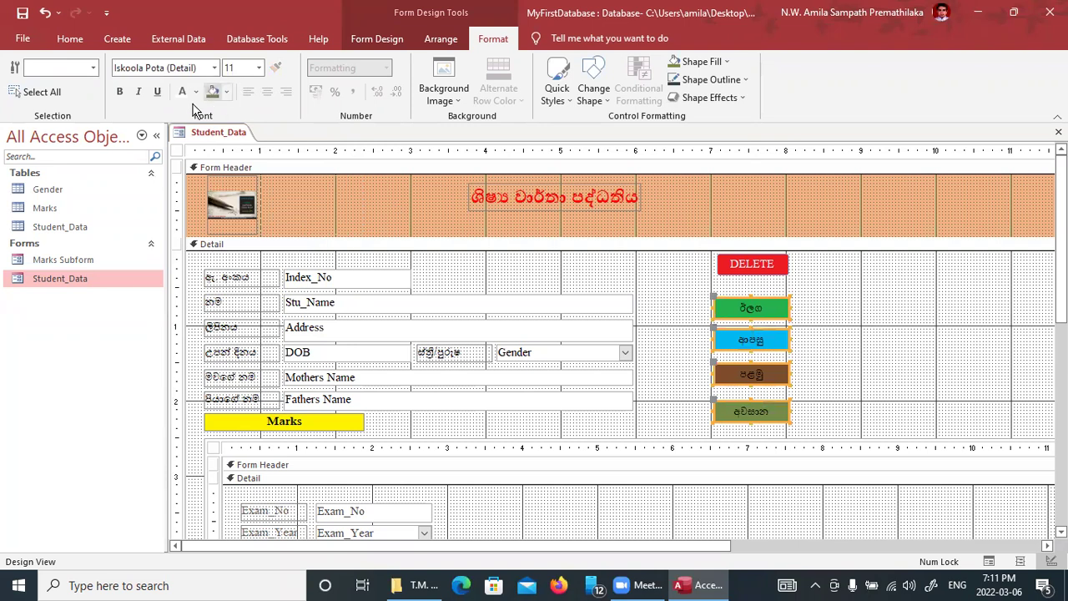
left_click(186, 93)
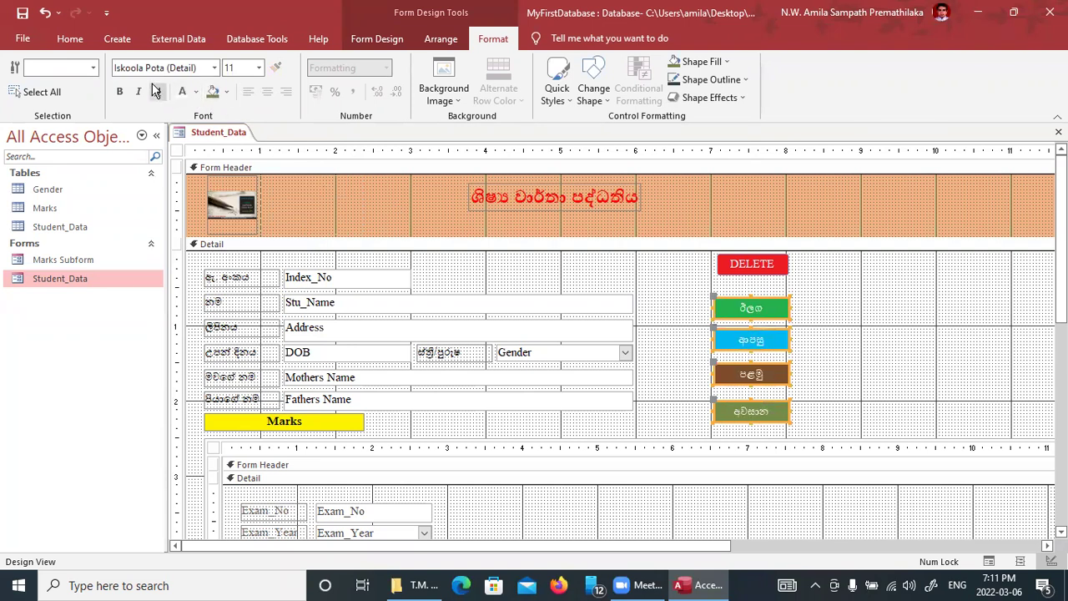
left_click(45, 13)
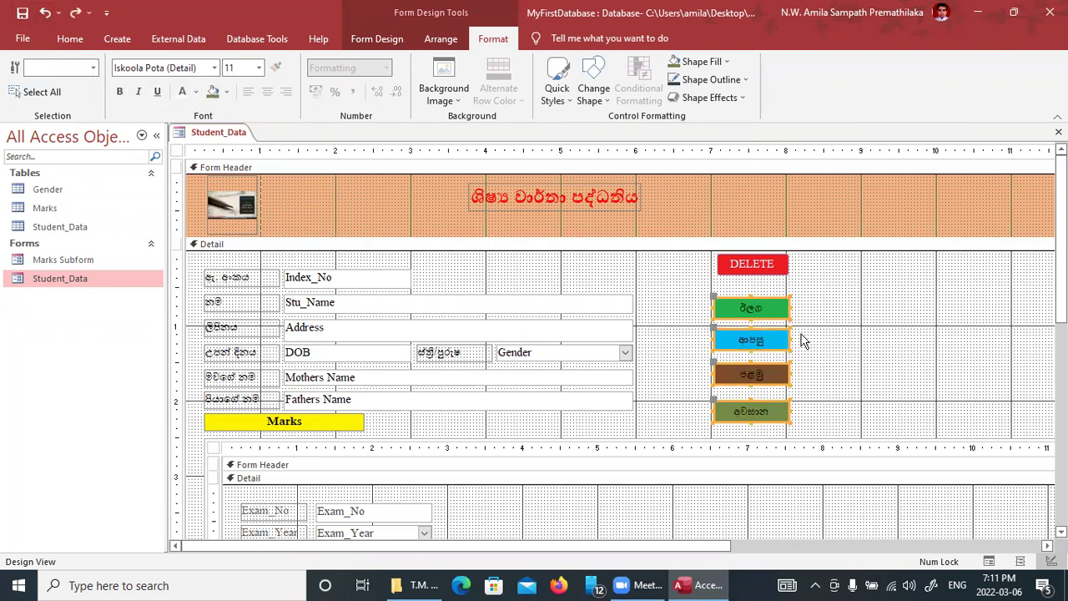
left_click(783, 375)
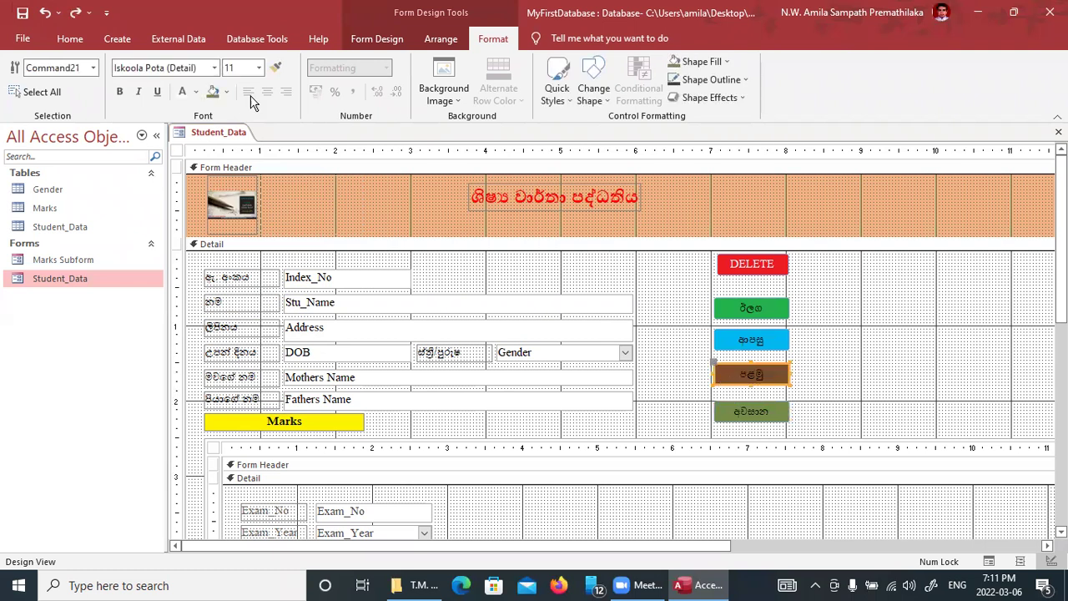
left_click(184, 89)
left_click(853, 375)
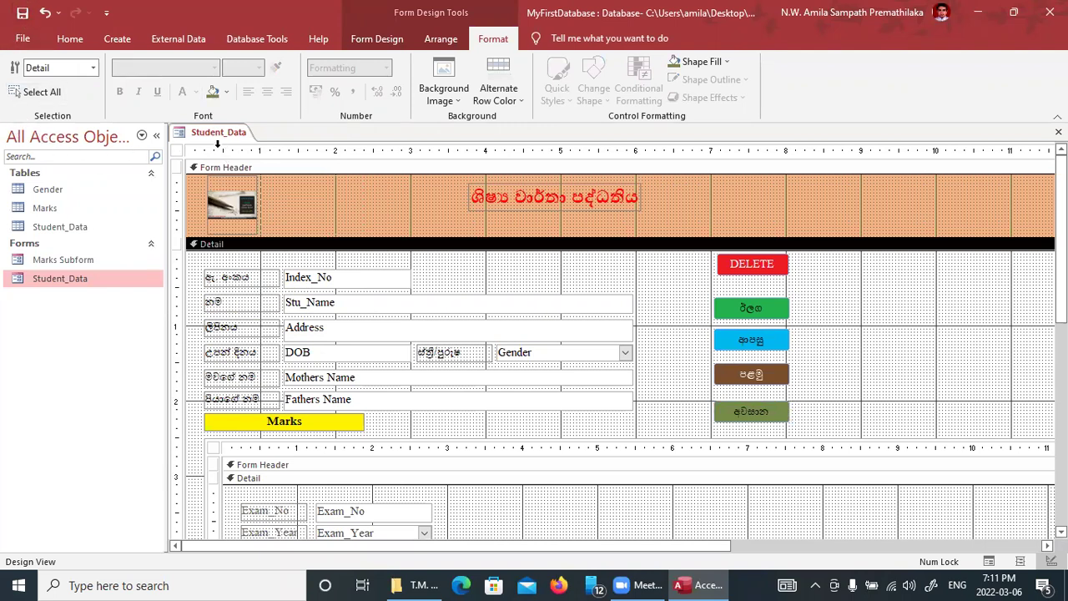
Switch Student_Data to Form View and test the next, previous, first and last buttons.
right_click(228, 137)
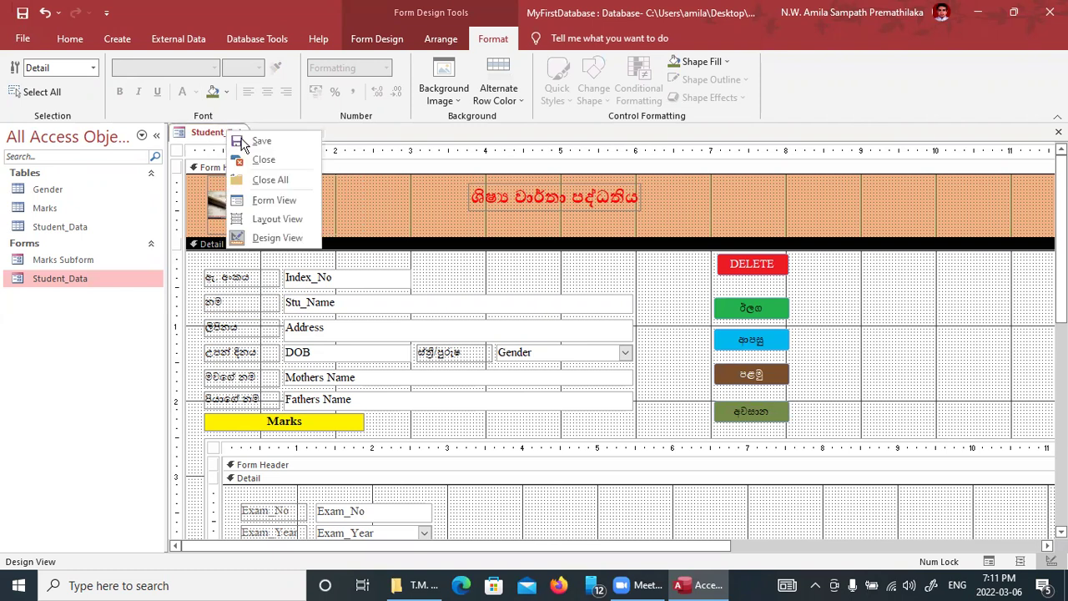
left_click(260, 200)
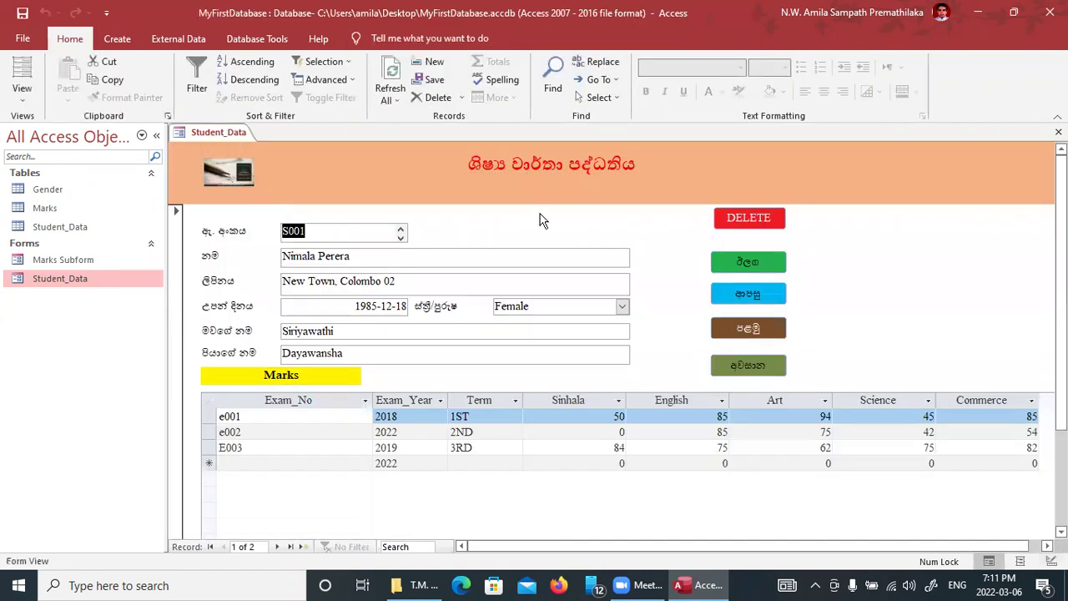
left_click(761, 273)
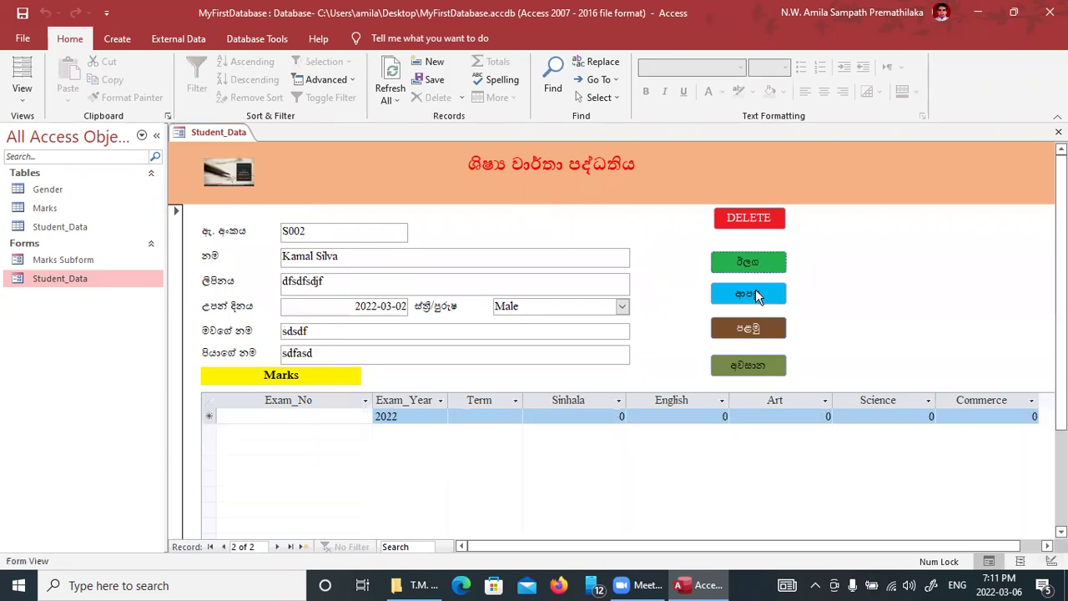
left_click(755, 289)
left_click(758, 270)
left_click(759, 292)
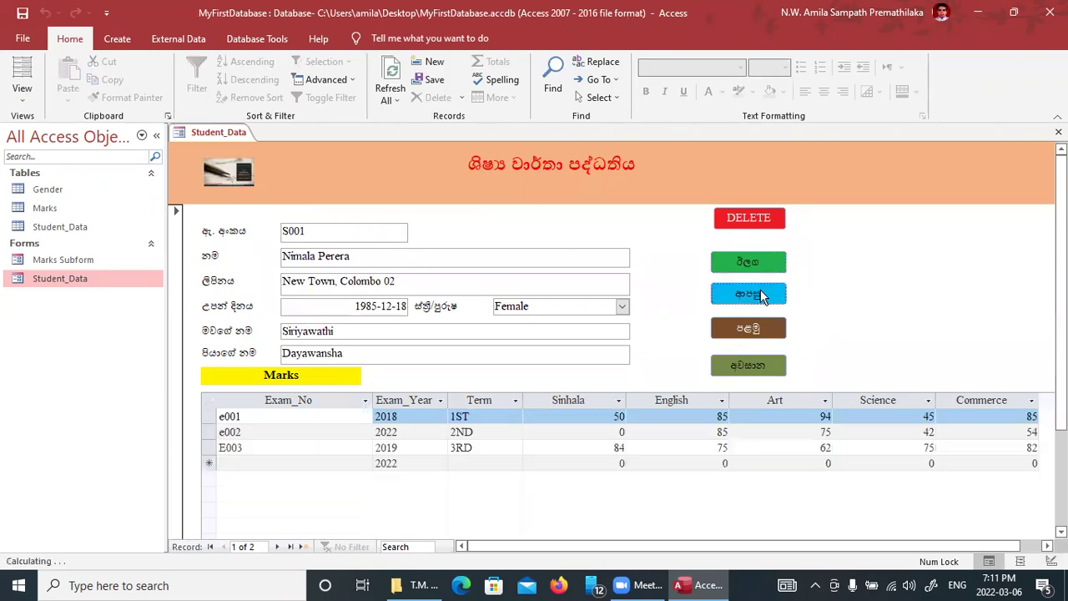
left_click(757, 330)
left_click(749, 364)
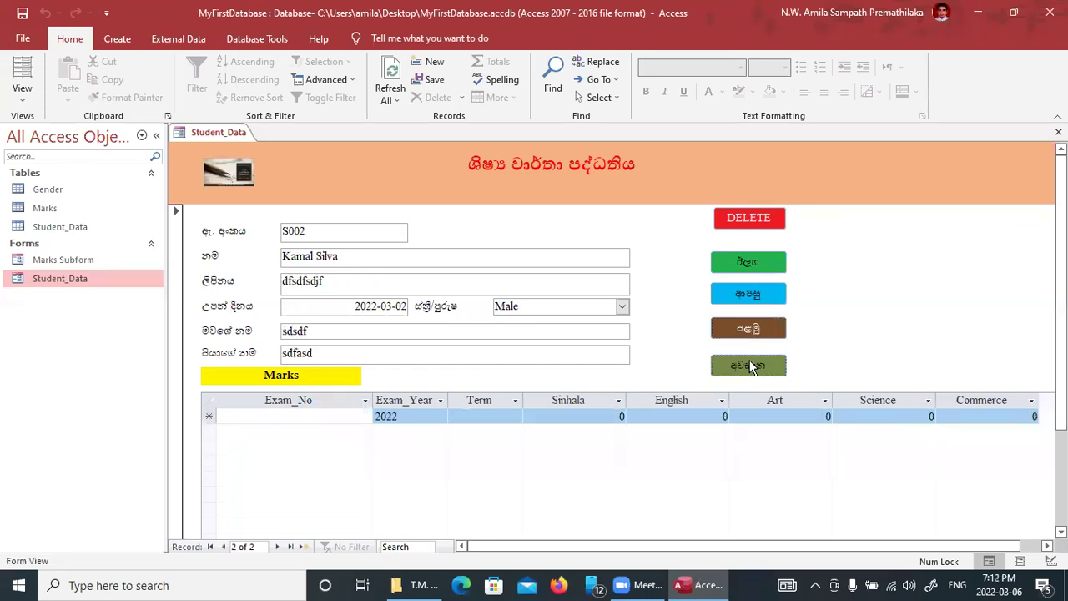
left_click(747, 325)
left_click(744, 265)
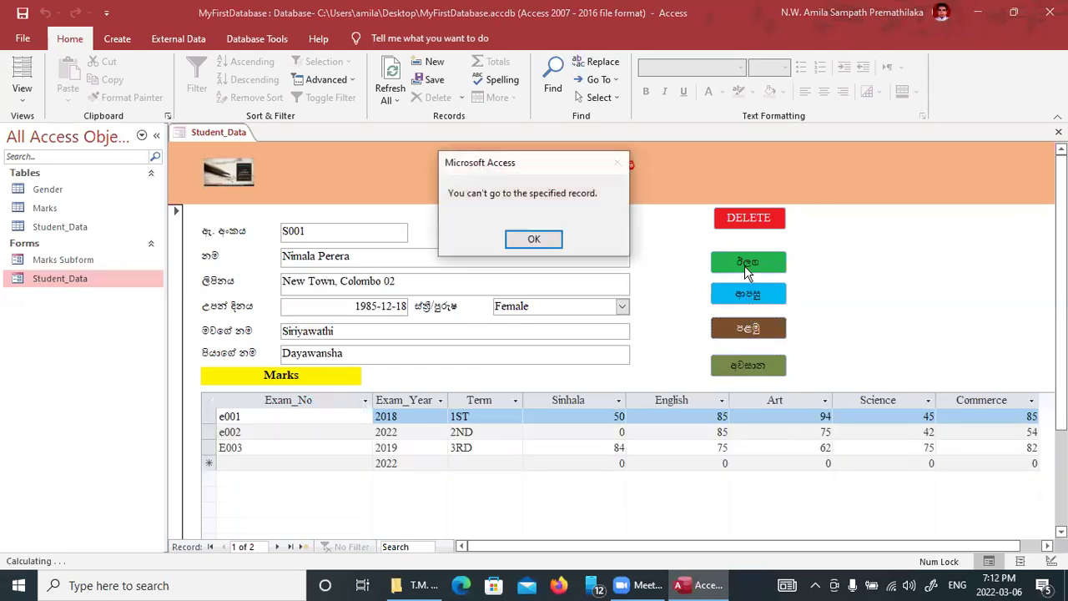
left_click(542, 241)
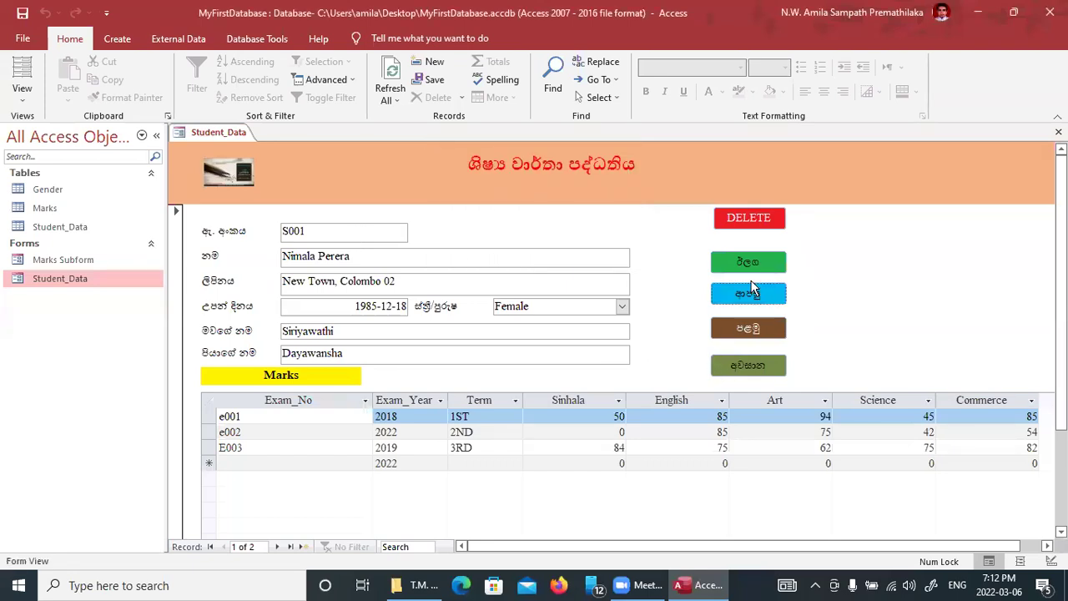
Start new record S003 with address fdgdfg and birth date 2022-03-06.
left_click(726, 264)
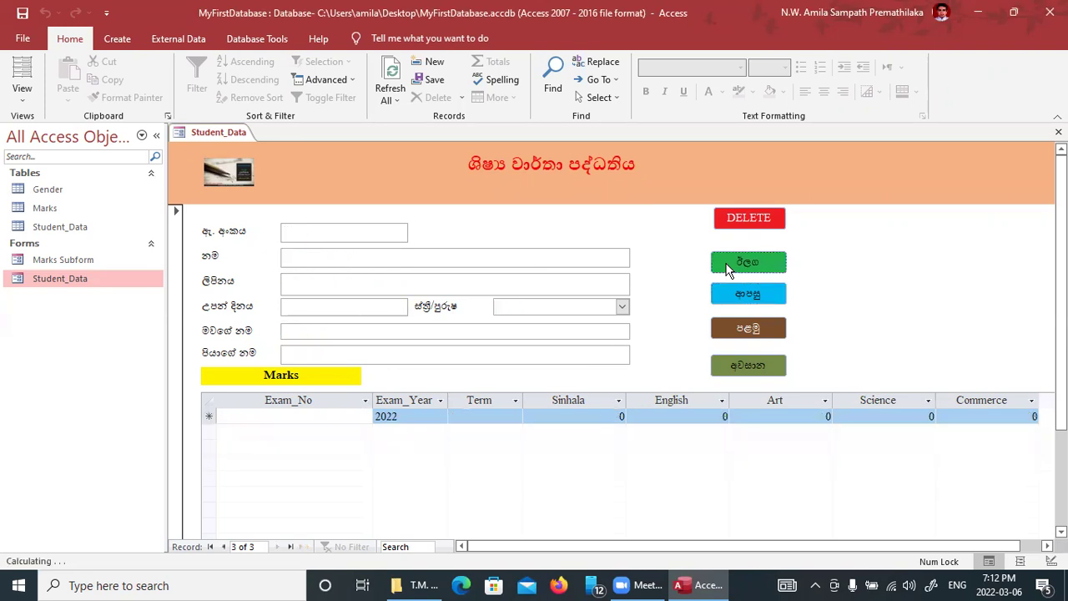
left_click(308, 232)
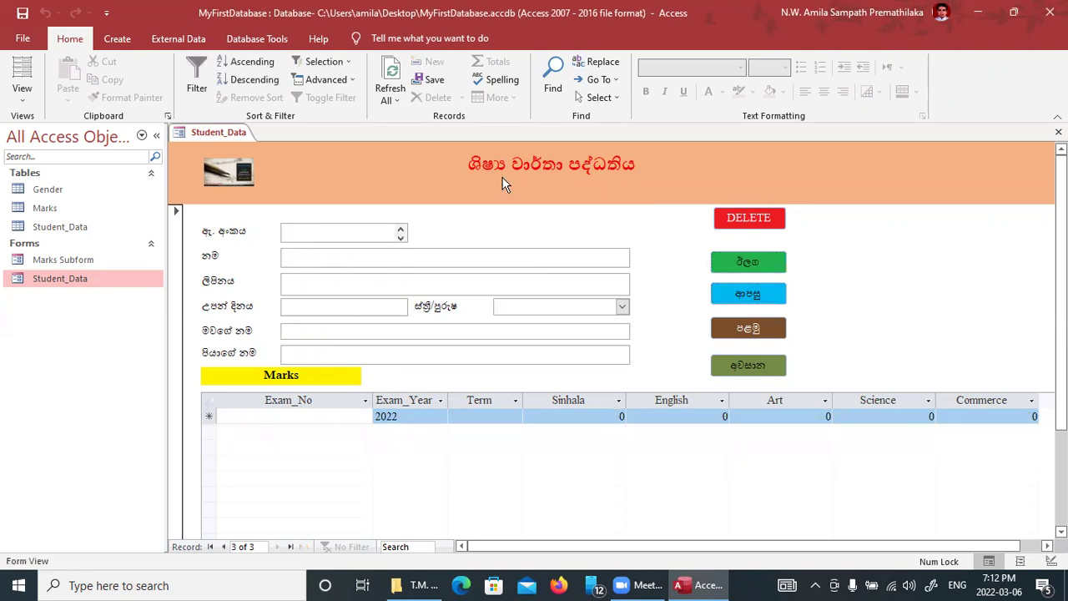
type("S003")
key("Tab")
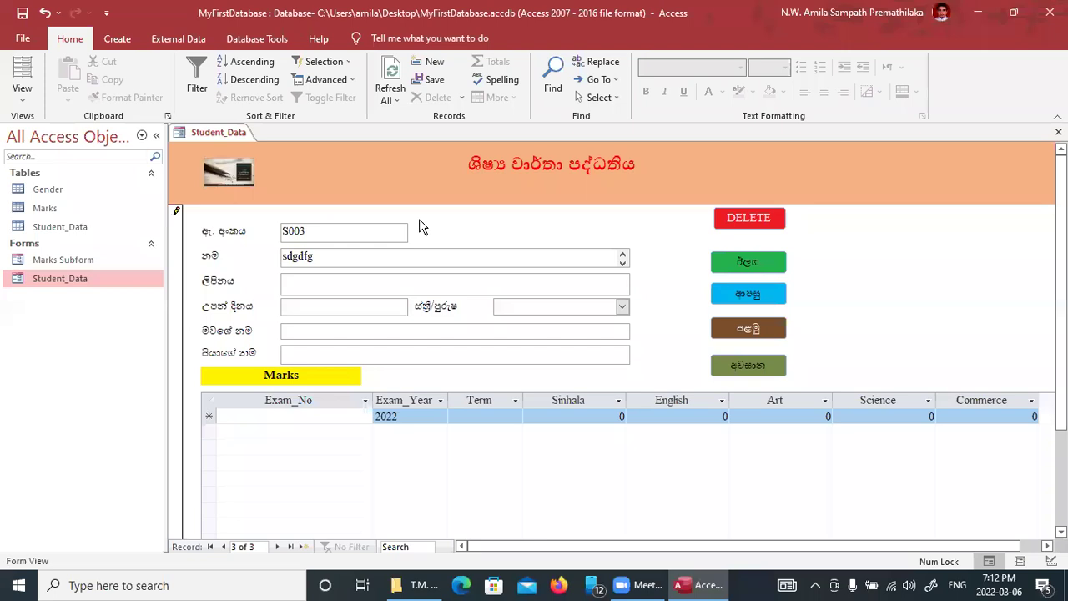
left_click(369, 280)
type("fdgdfg")
left_click(354, 305)
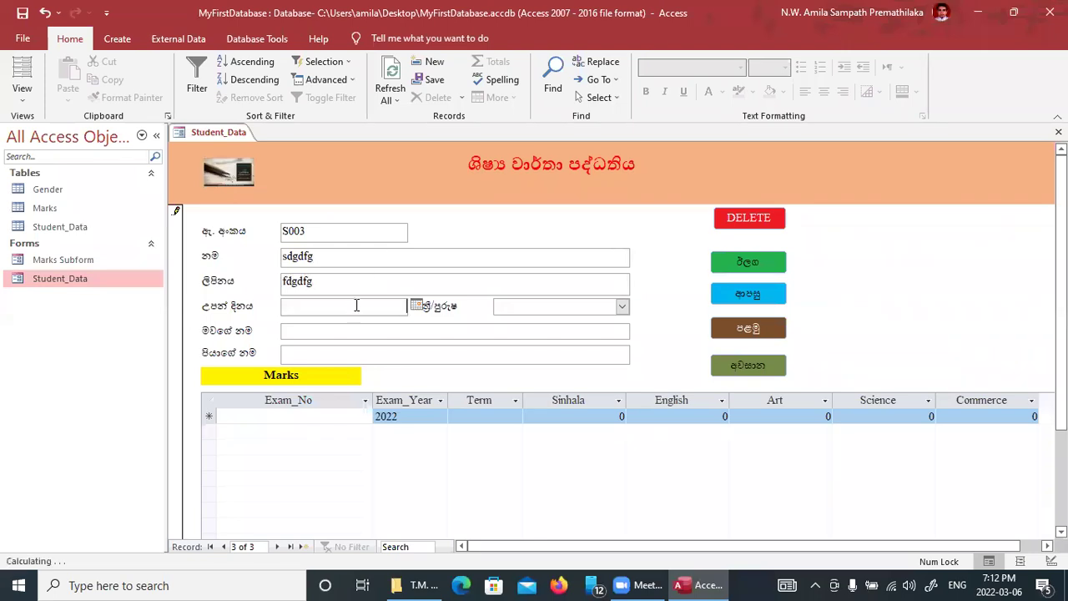
left_click(416, 306)
left_click(300, 364)
Set gender Female, mother's name fdgdfg, father's name dfgd, then step forward and back.
left_click(622, 308)
left_click(551, 339)
left_click(393, 332)
type("fd")
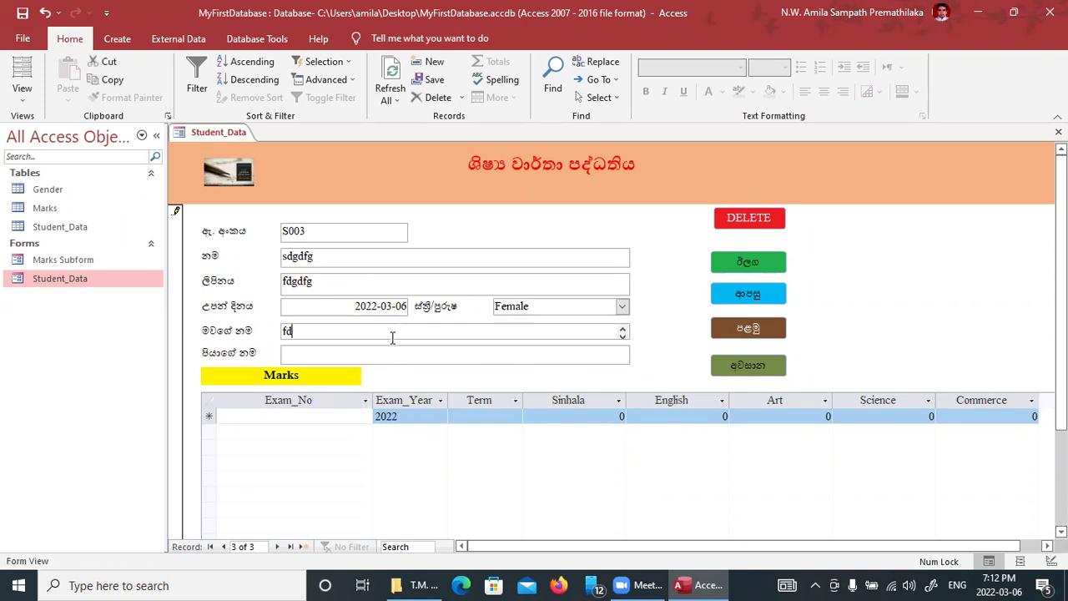
type("gdfg")
left_click(382, 350)
type("dfgd")
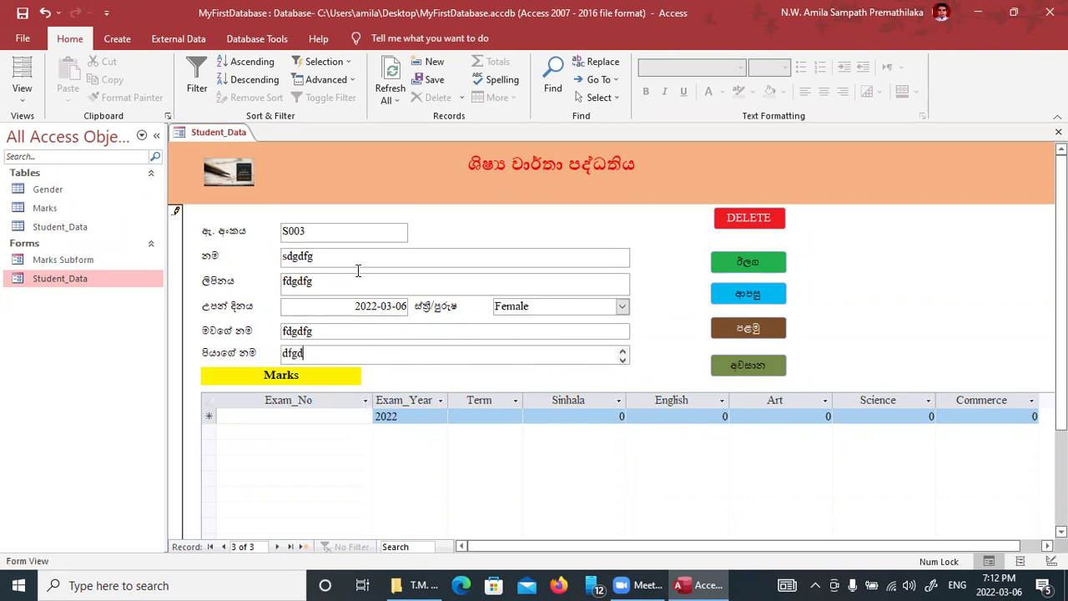
left_click(732, 259)
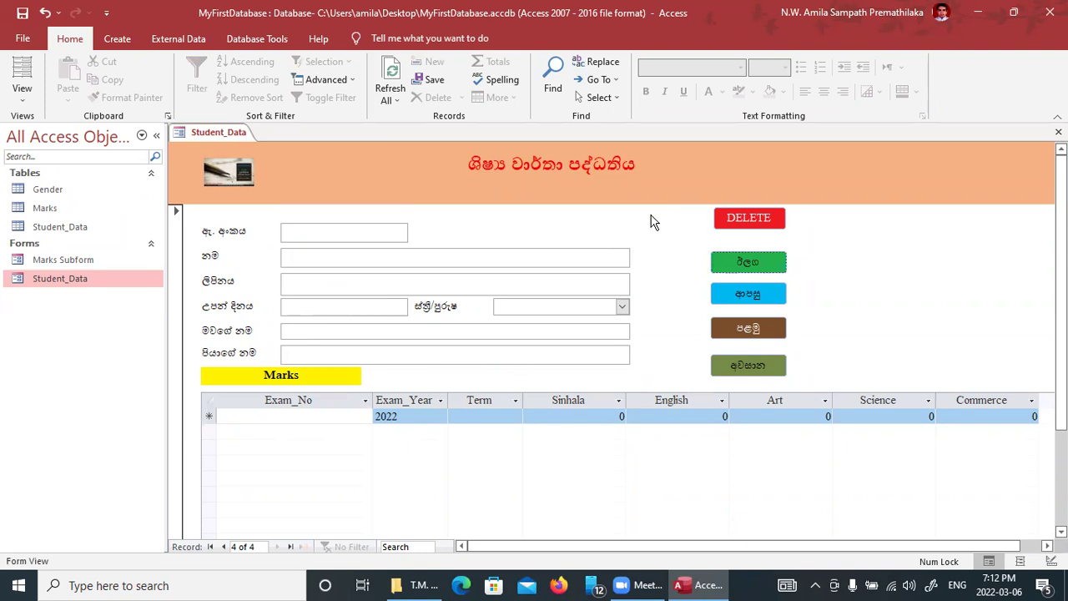
left_click(760, 299)
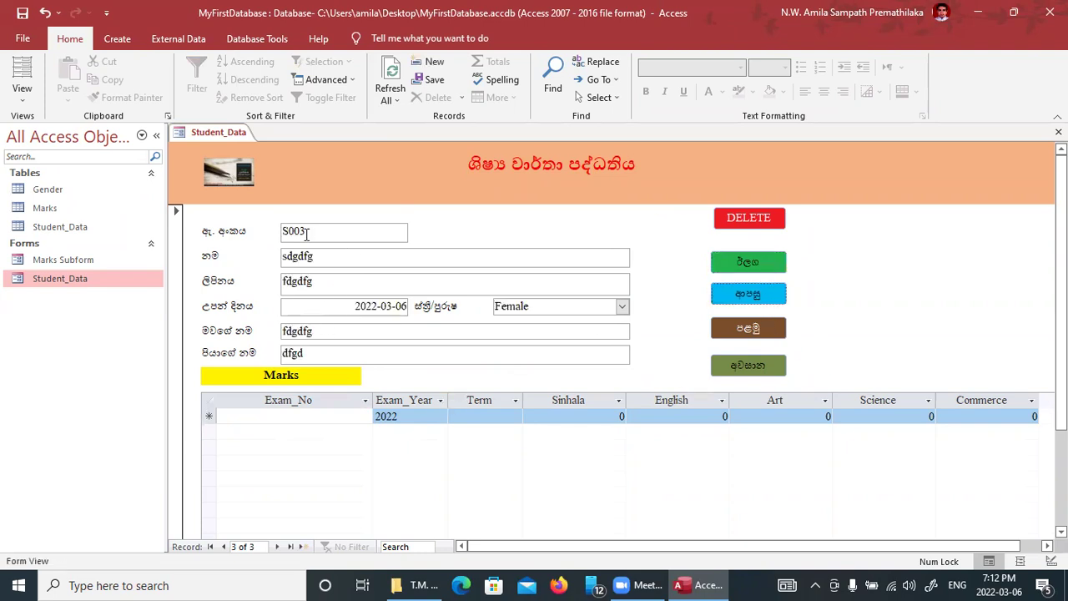
Delete record S003 with the DELETE button, then browse to S002.
left_click(739, 215)
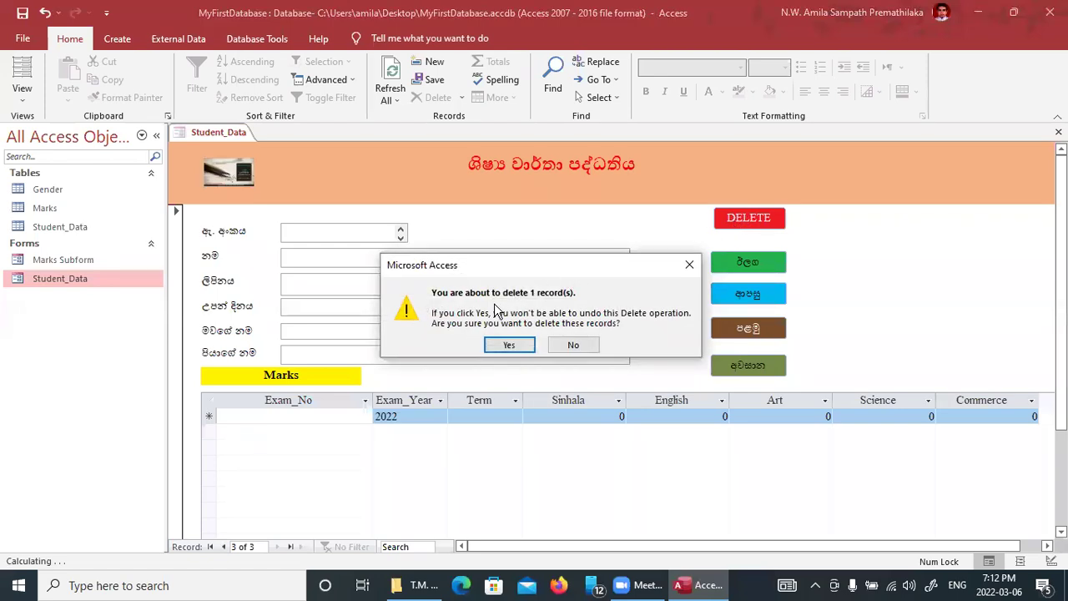
left_click(504, 347)
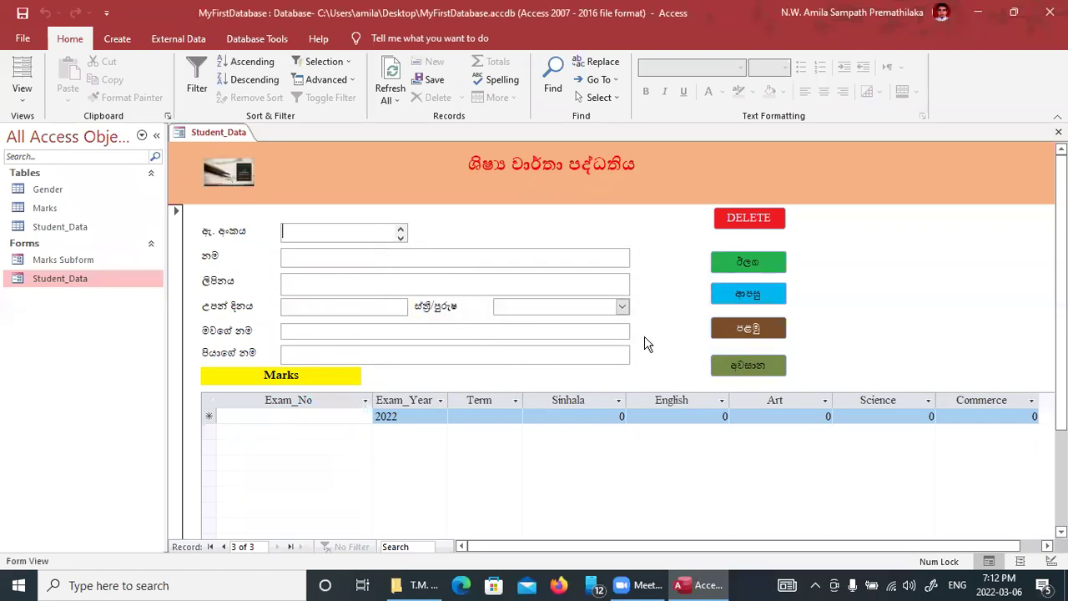
left_click(737, 329)
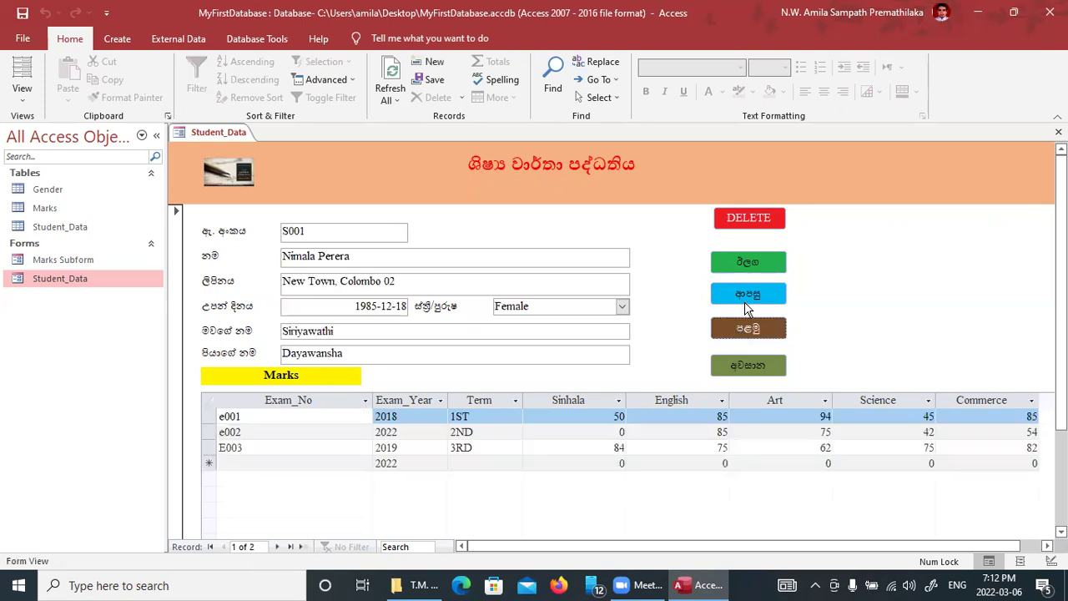
left_click(741, 264)
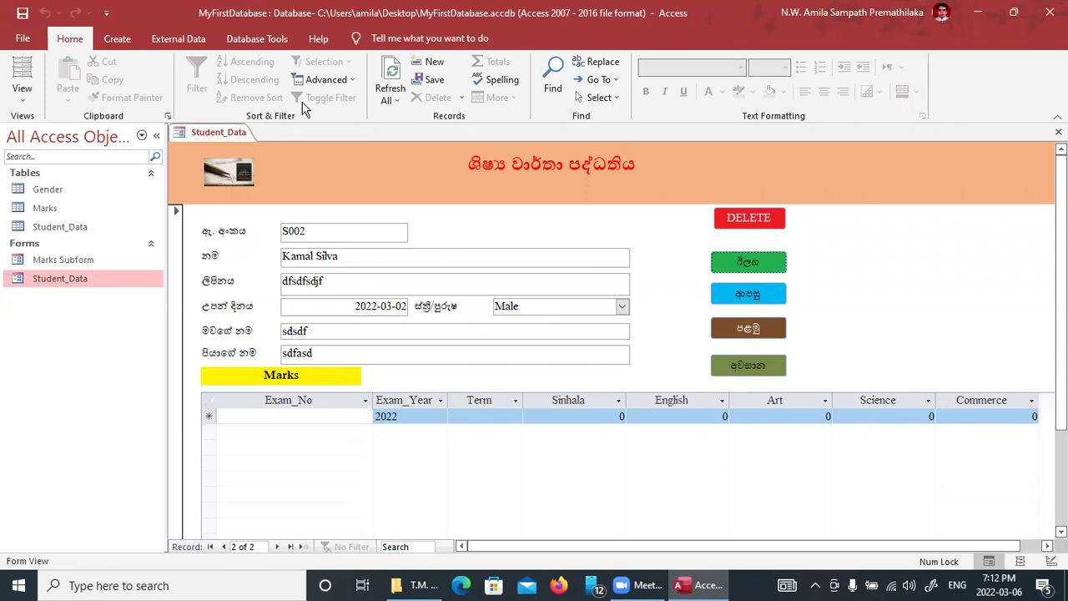
left_click(45, 191)
In Gender's design, rename the field to Suplier Name, add an Item field, and save.
right_click(46, 191)
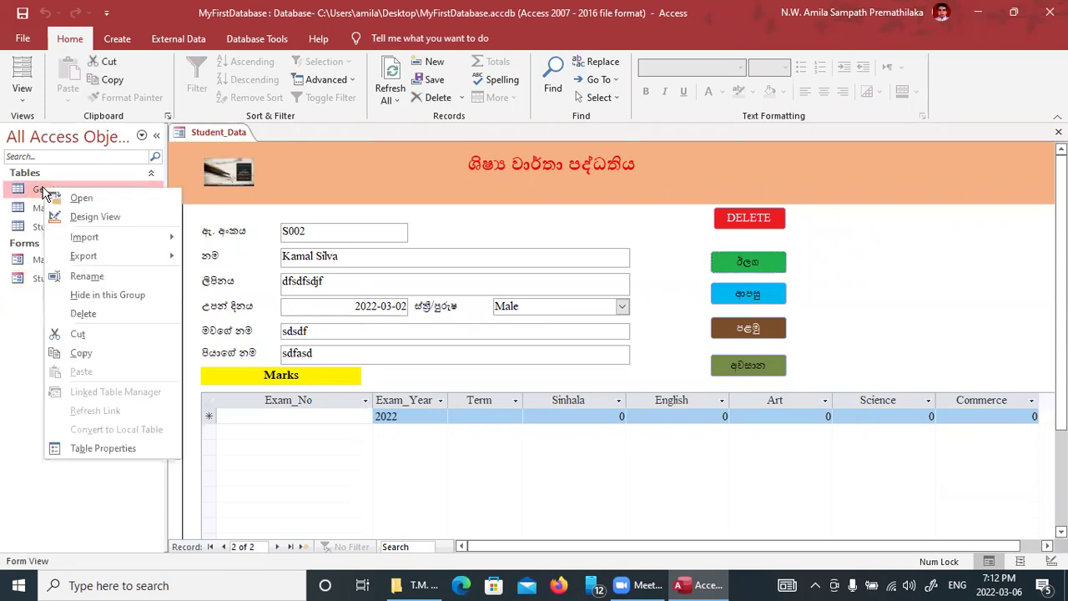
left_click(68, 218)
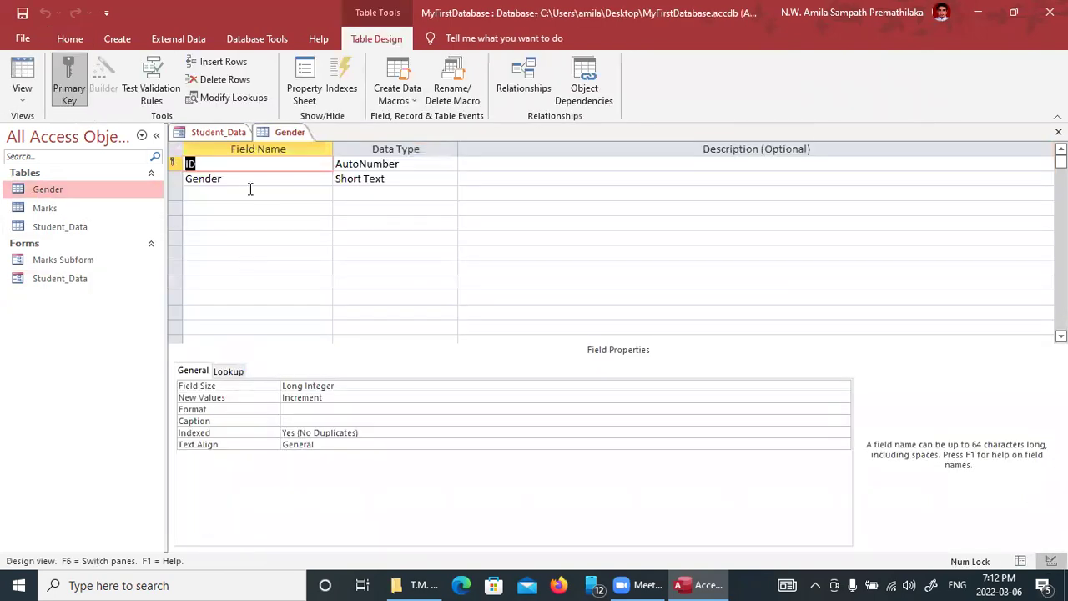
left_click_drag(229, 179, 146, 177)
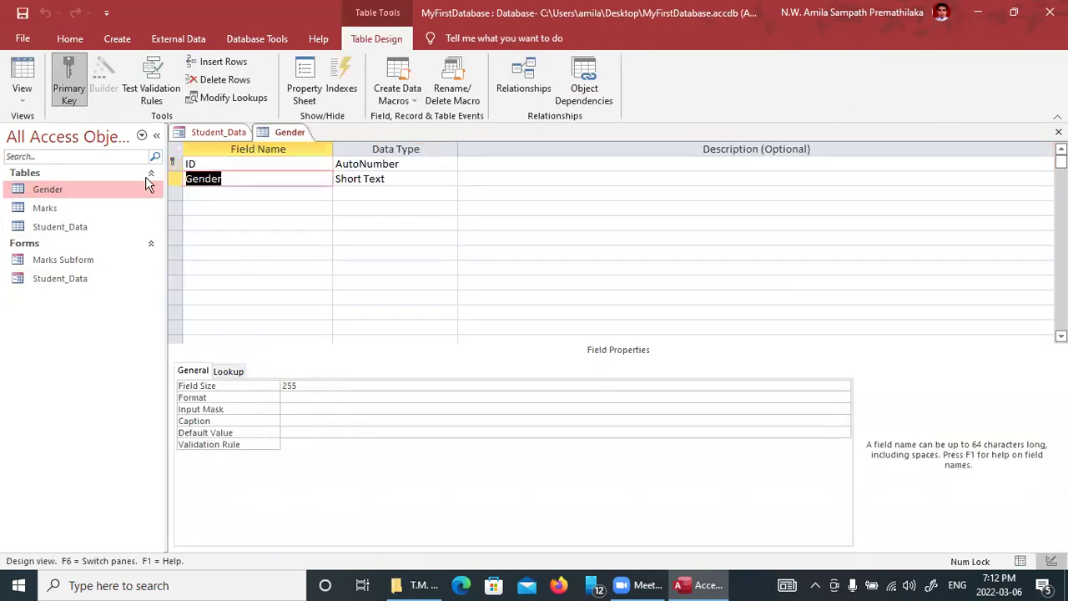
type("Sub")
key("BackSpace")
type("plier Name")
left_click(213, 194)
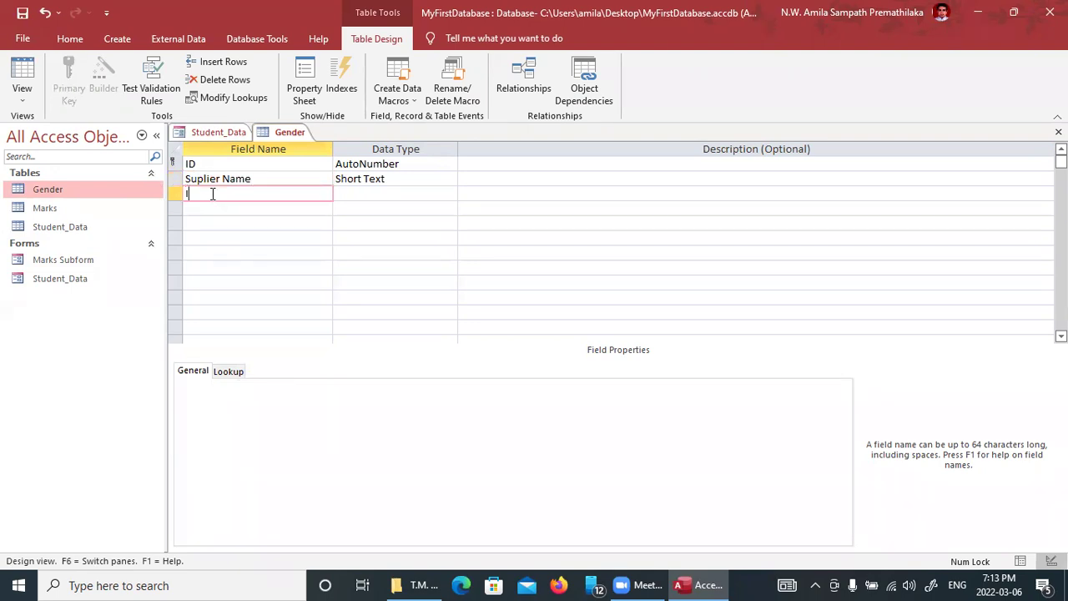
type("Item")
key("Tab")
key("Tab")
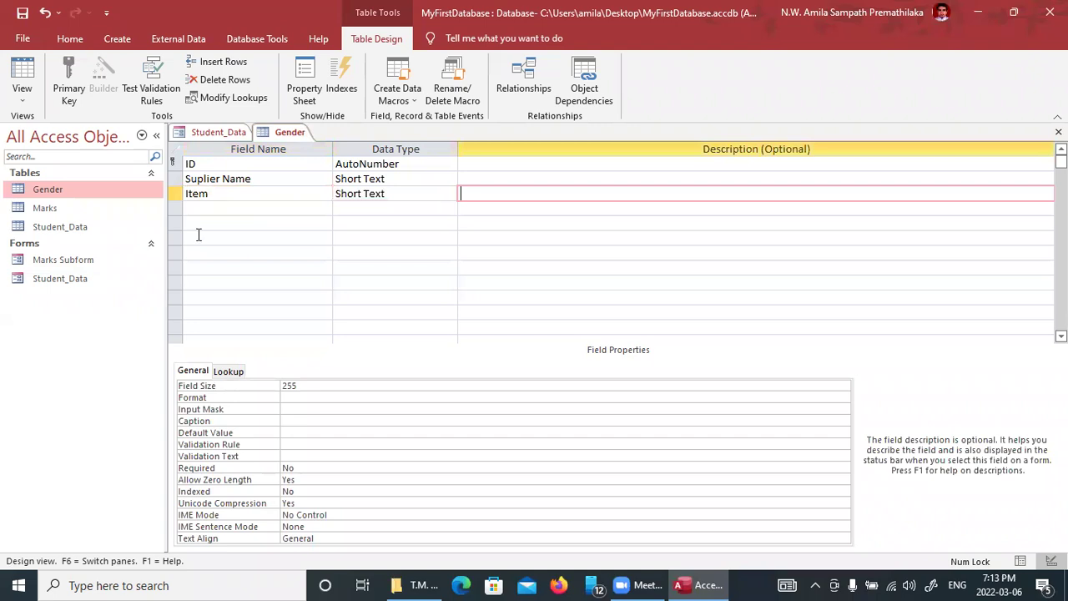
left_click(75, 83)
left_click(23, 12)
Close the table design and rename the Gender table to Supplier.
right_click(296, 132)
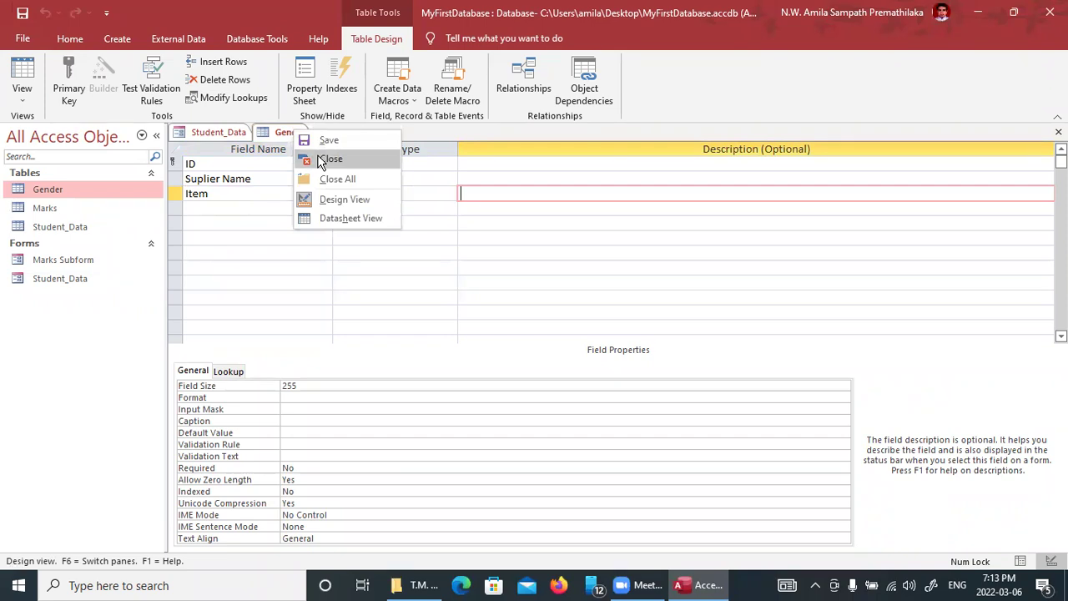
left_click(330, 159)
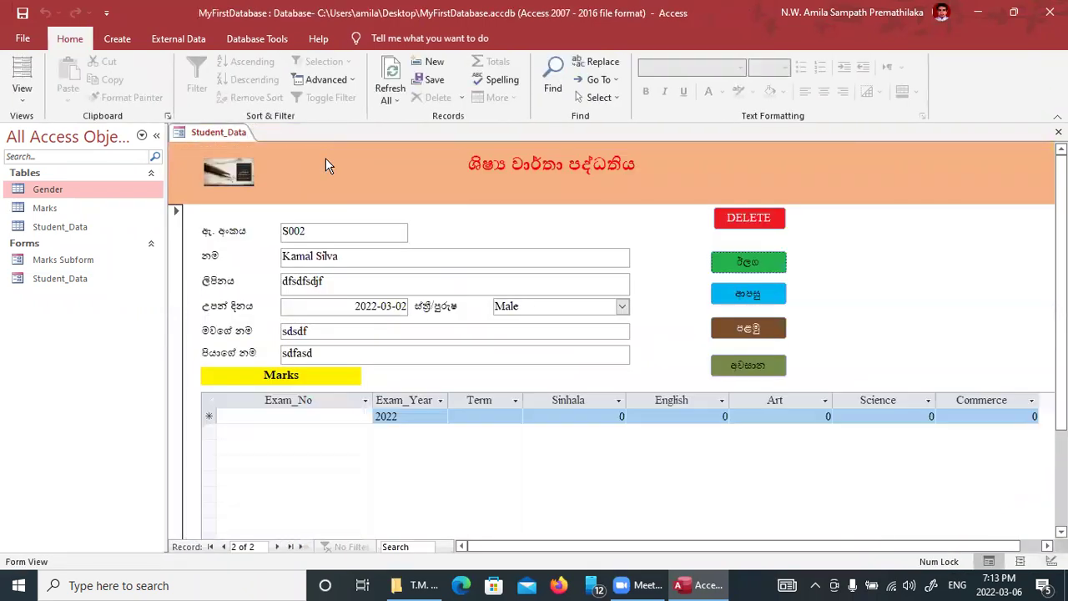
right_click(63, 192)
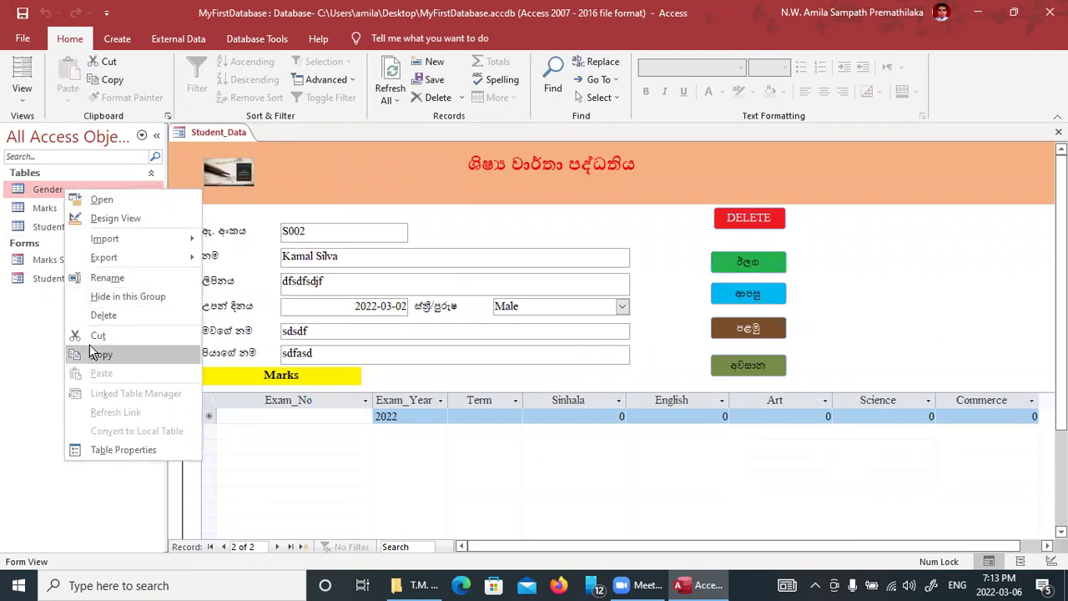
left_click(100, 280)
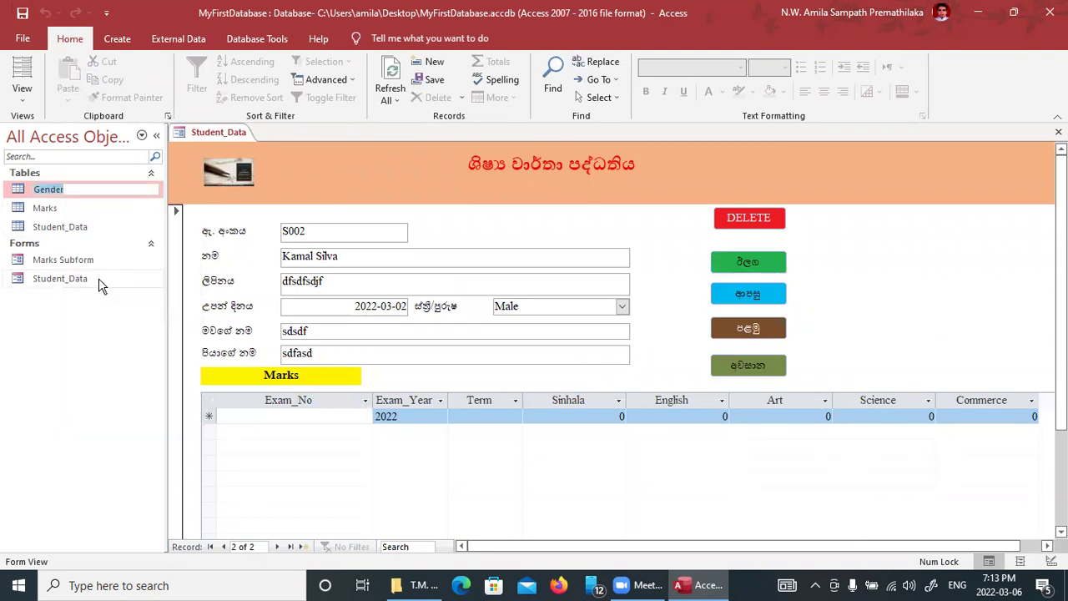
type("S")
left_click(71, 210)
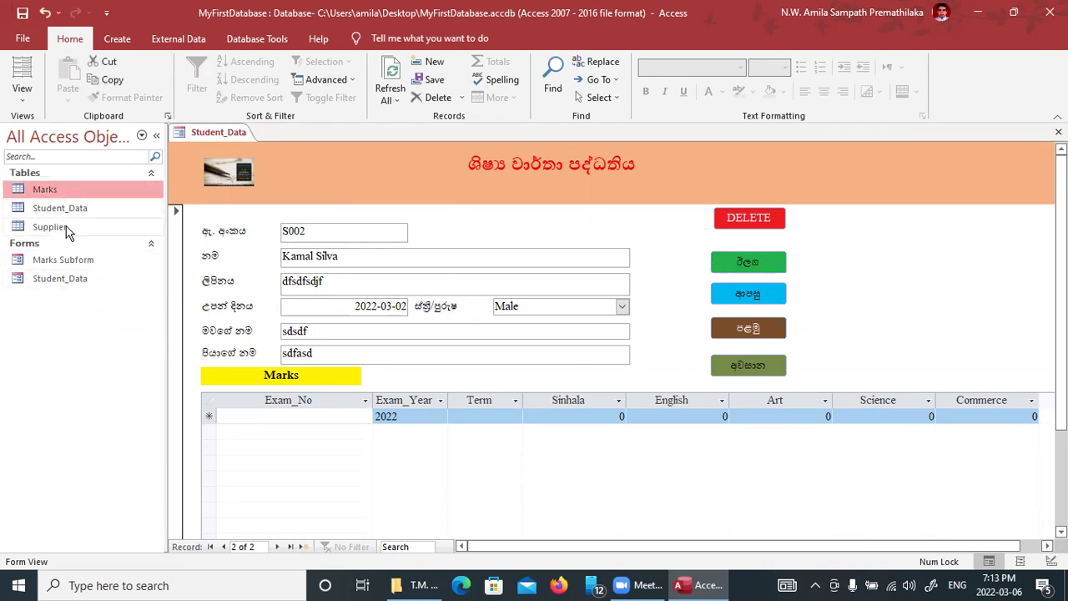
left_click(67, 232)
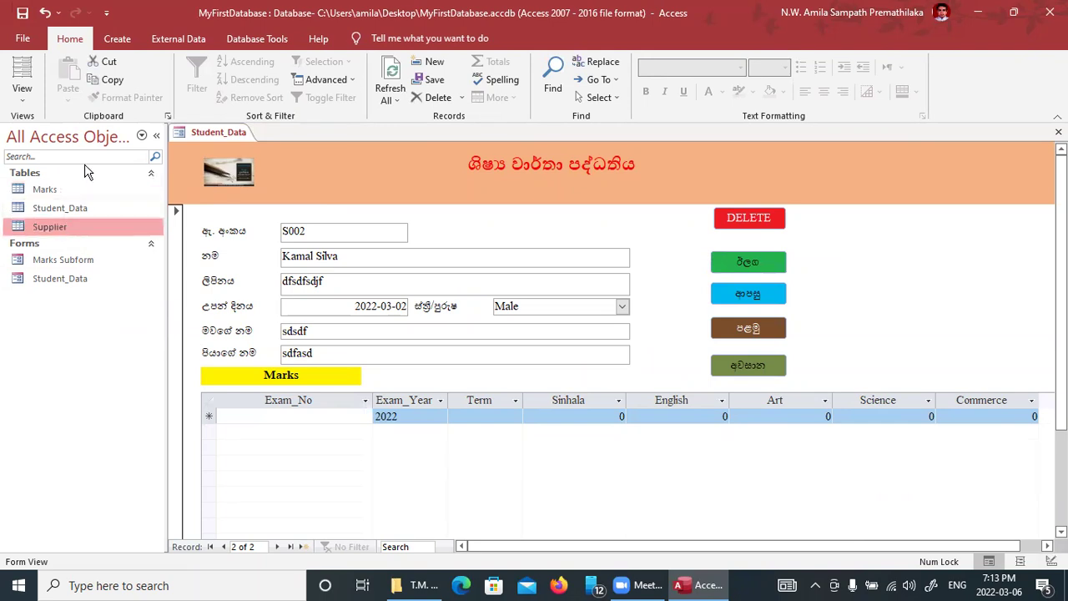
left_click(118, 39)
Build a Supplier form with all fields (ID, Suplier Name, Item) in the Form Wizard, then close it.
left_click(409, 61)
left_click(507, 270)
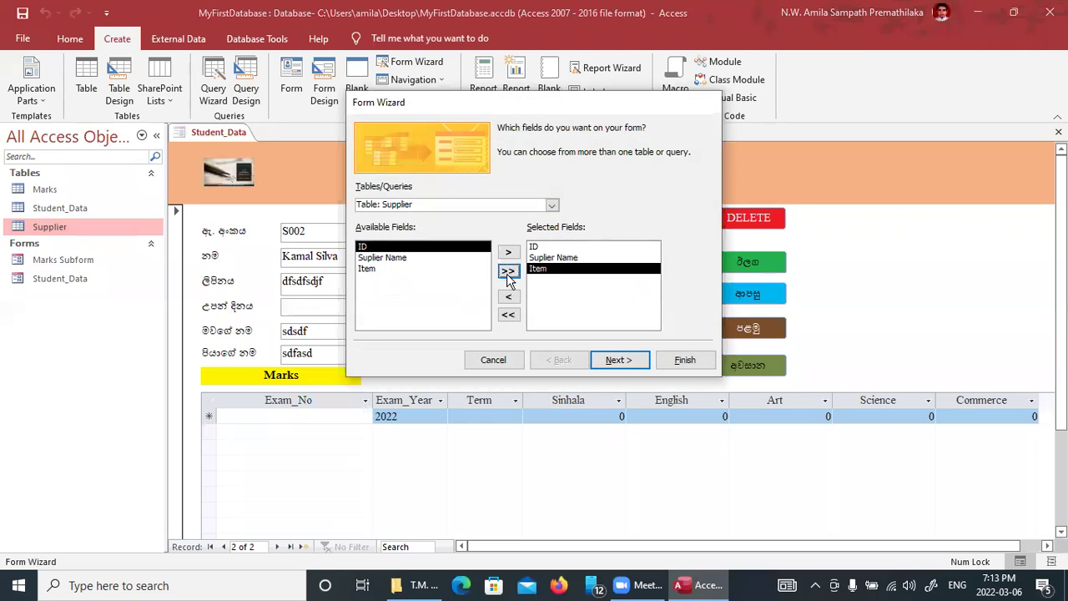
left_click(618, 360)
left_click(631, 359)
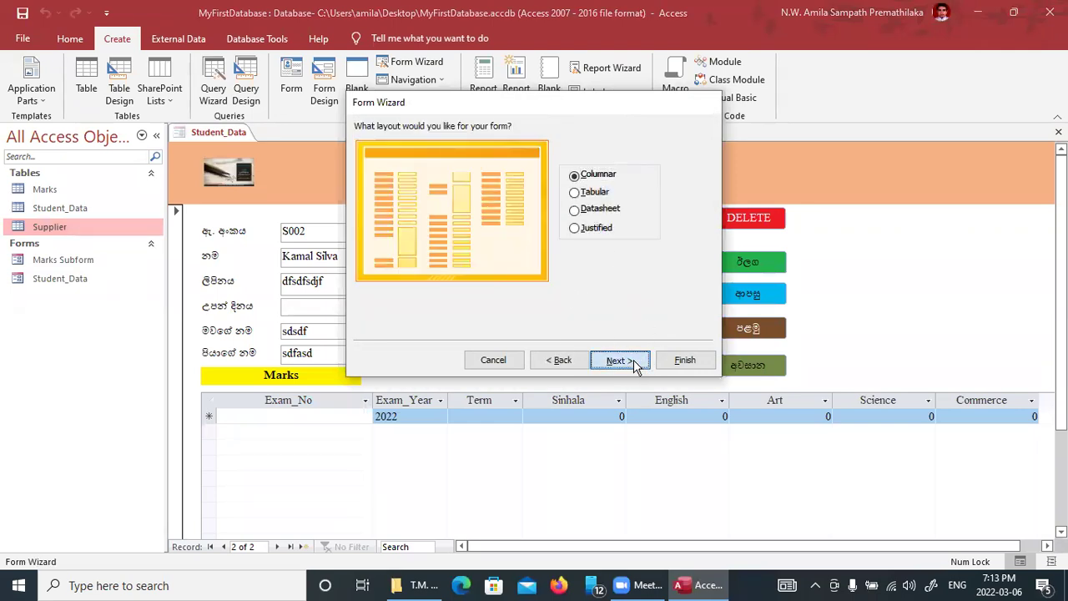
left_click(696, 365)
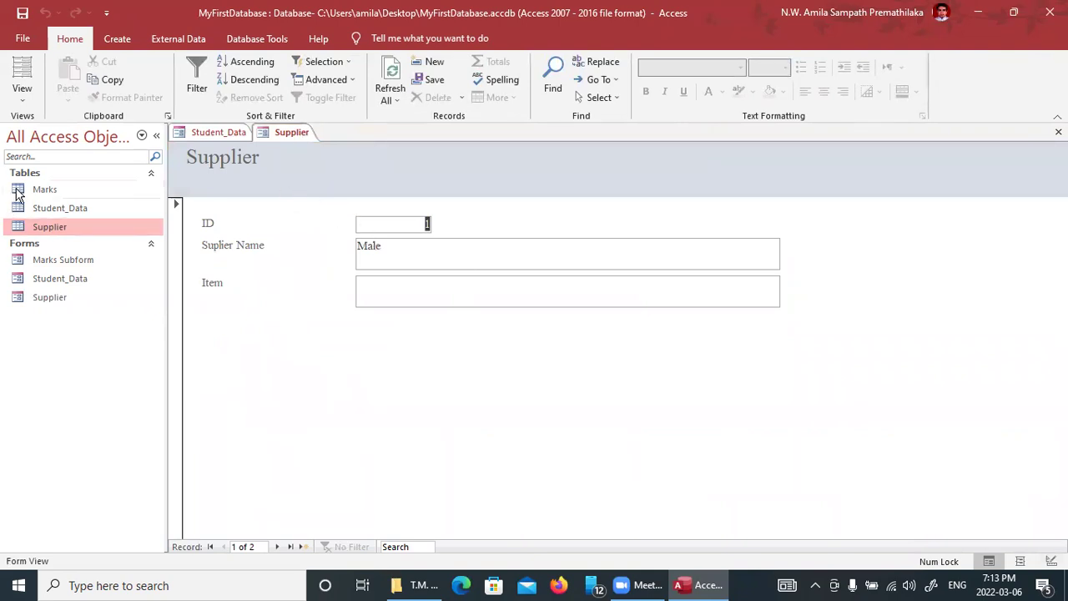
right_click(294, 135)
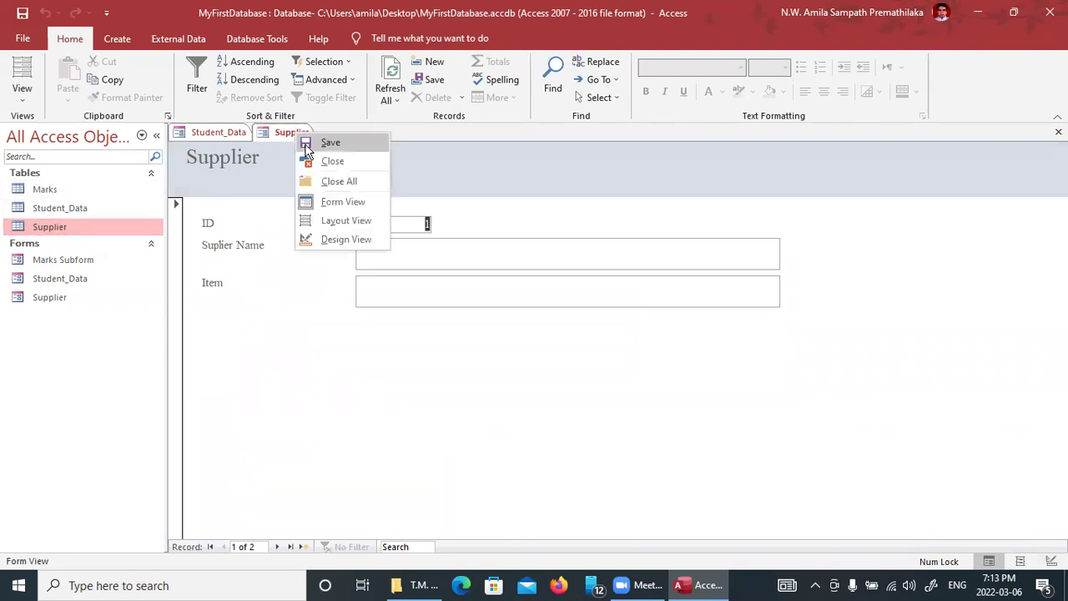
left_click(318, 166)
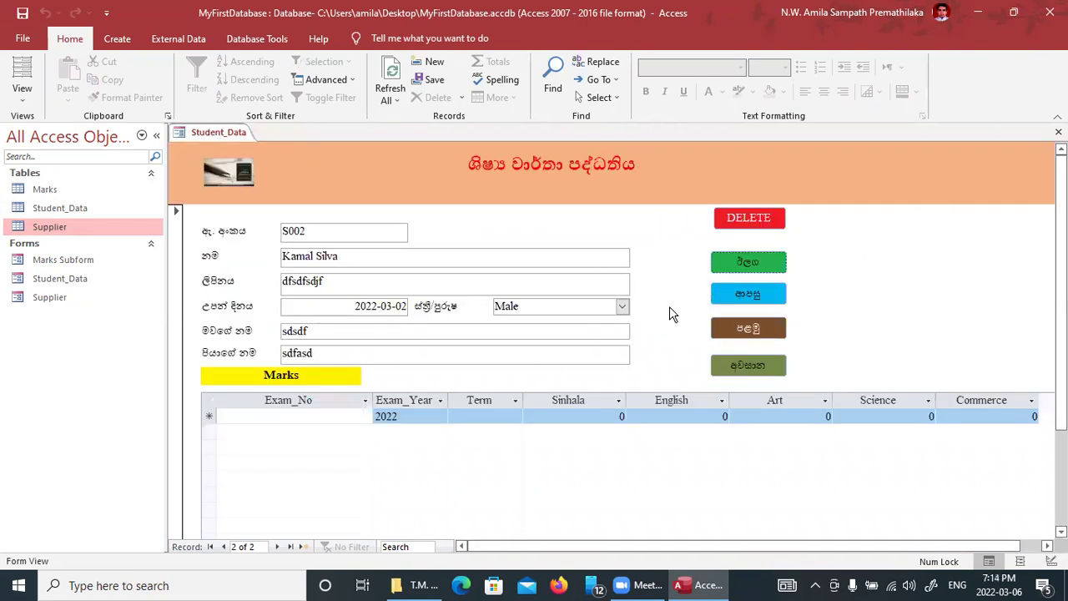
Open the Supplier table and overwrite rows 1 and 2 with placeholder Supplier Name and Item text.
double_click(61, 227)
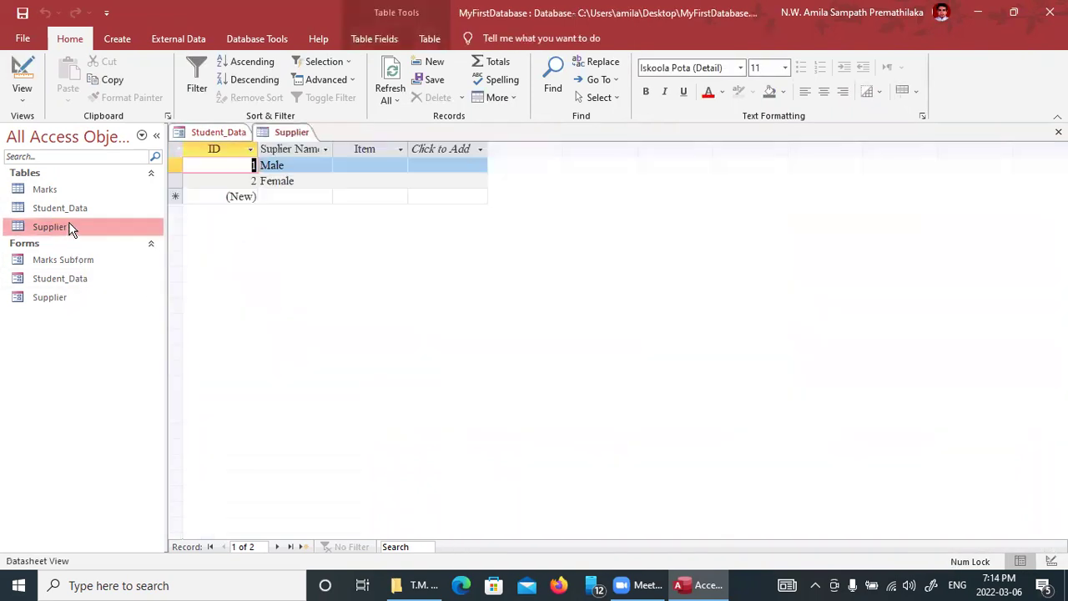
left_click(263, 166)
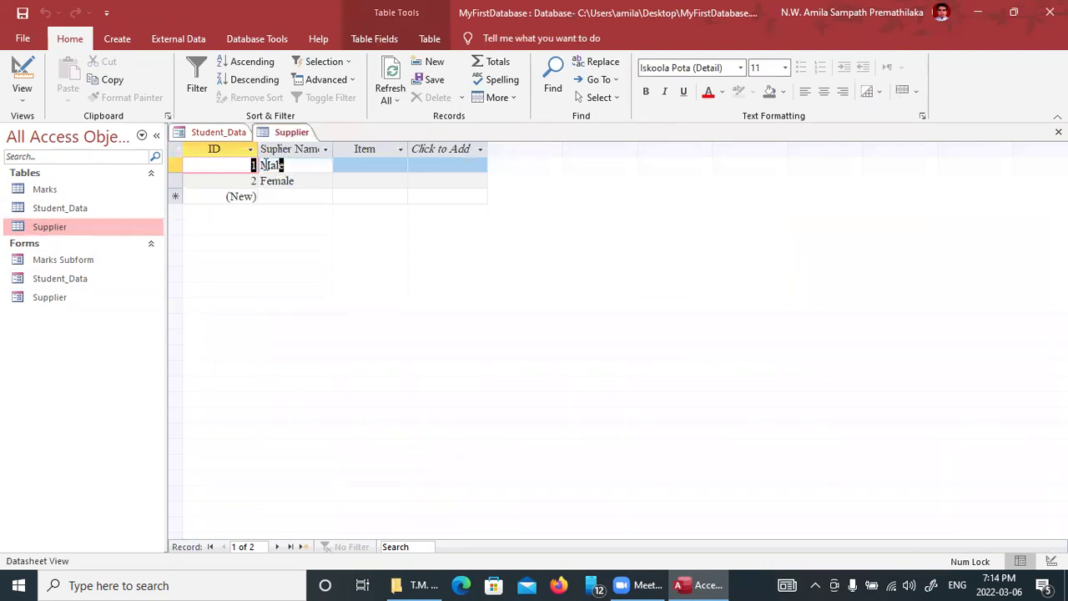
type("dsgsdgf")
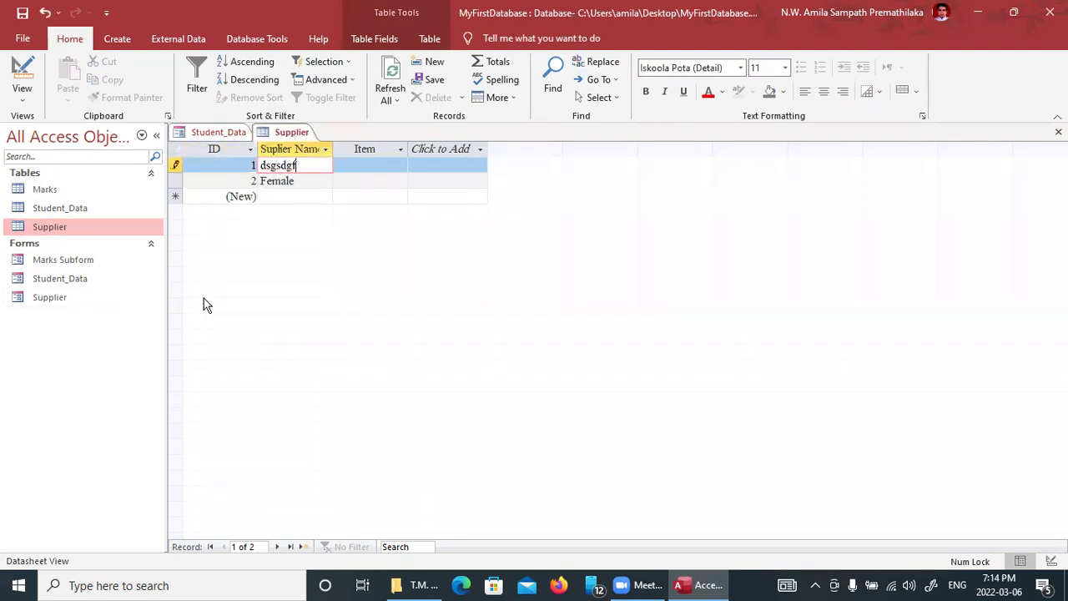
left_click(369, 165)
type("sdgsdg")
key("Tab")
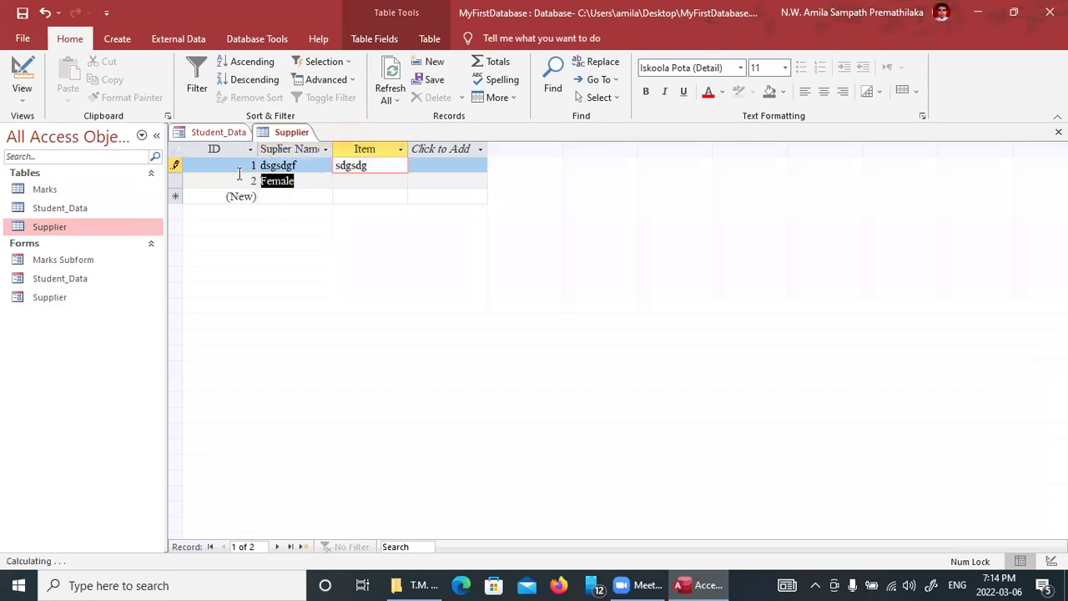
type("fsdfsdf")
left_click(343, 185)
type("sdfsdf")
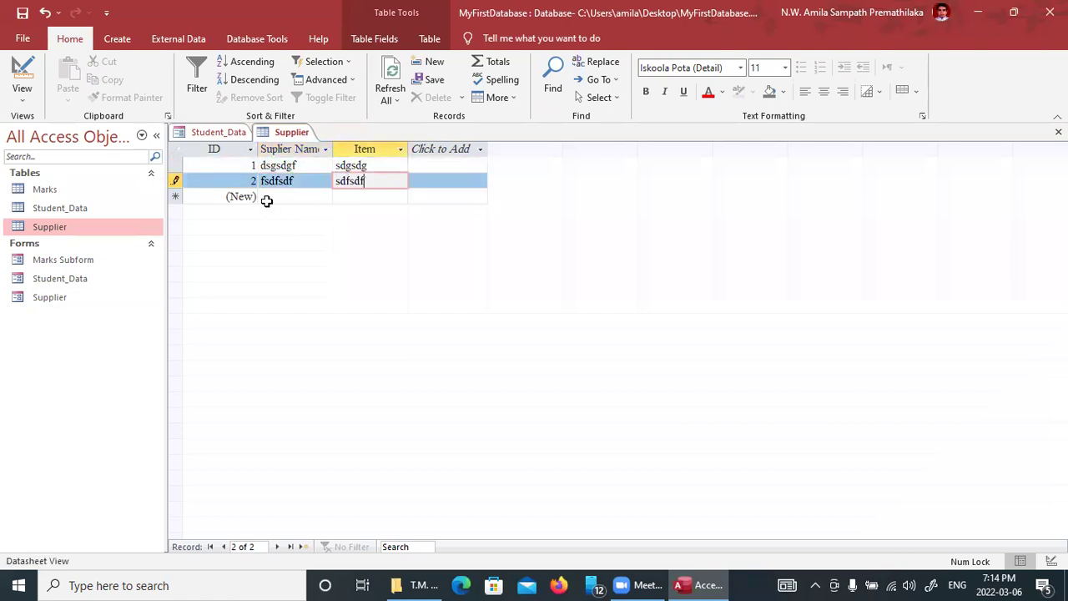
Add a third record with filler text ('fgdfgdfg', 'fgdfgdf'), save, and close the Supplier table.
left_click(240, 196)
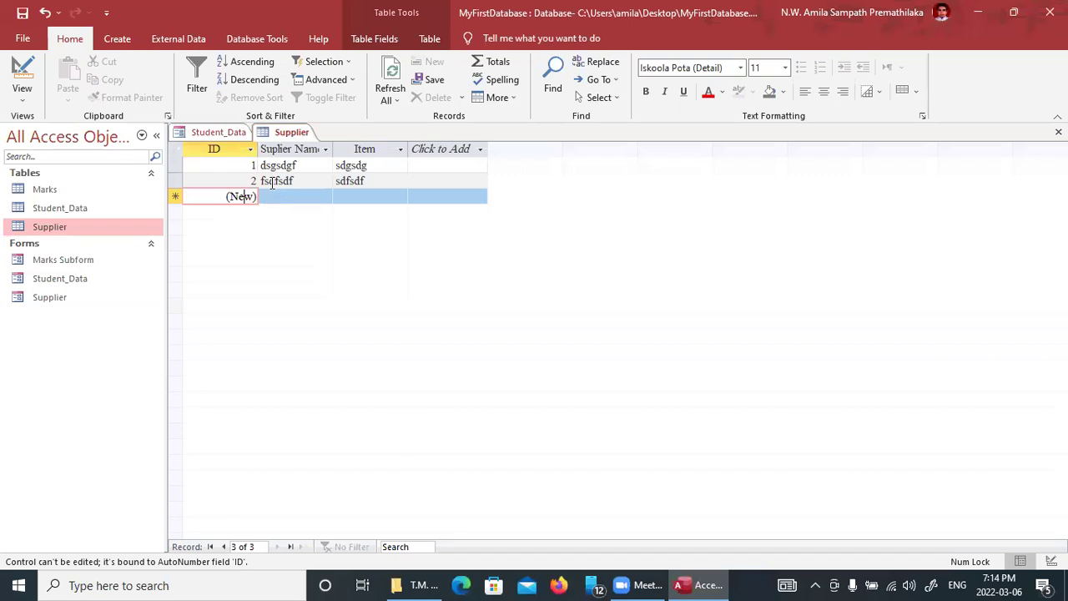
key("Tab")
type("fgdfgdfg")
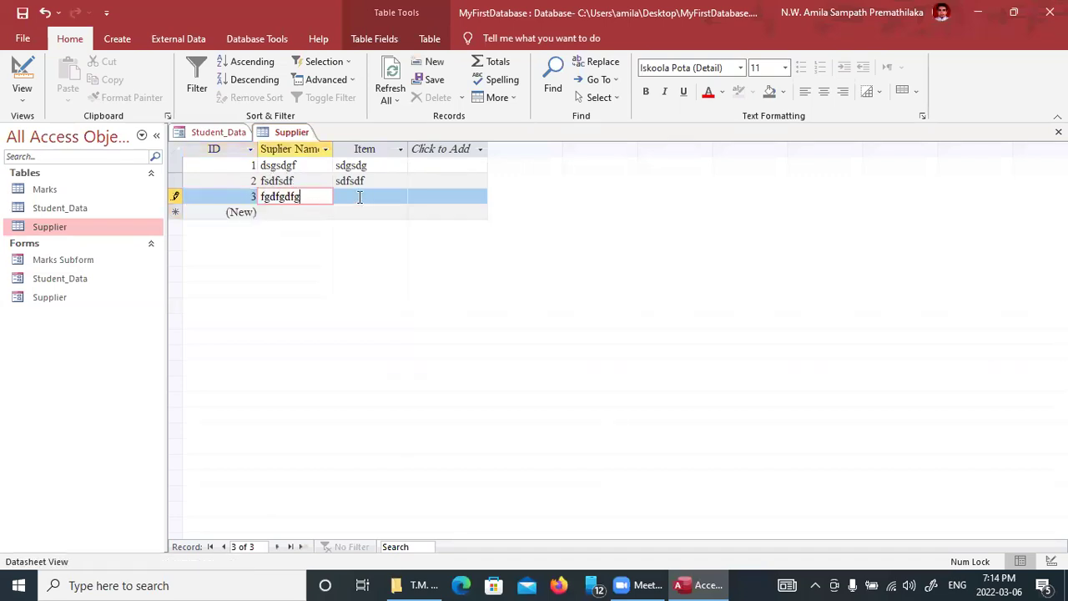
key("Tab")
type("fgdfgdf")
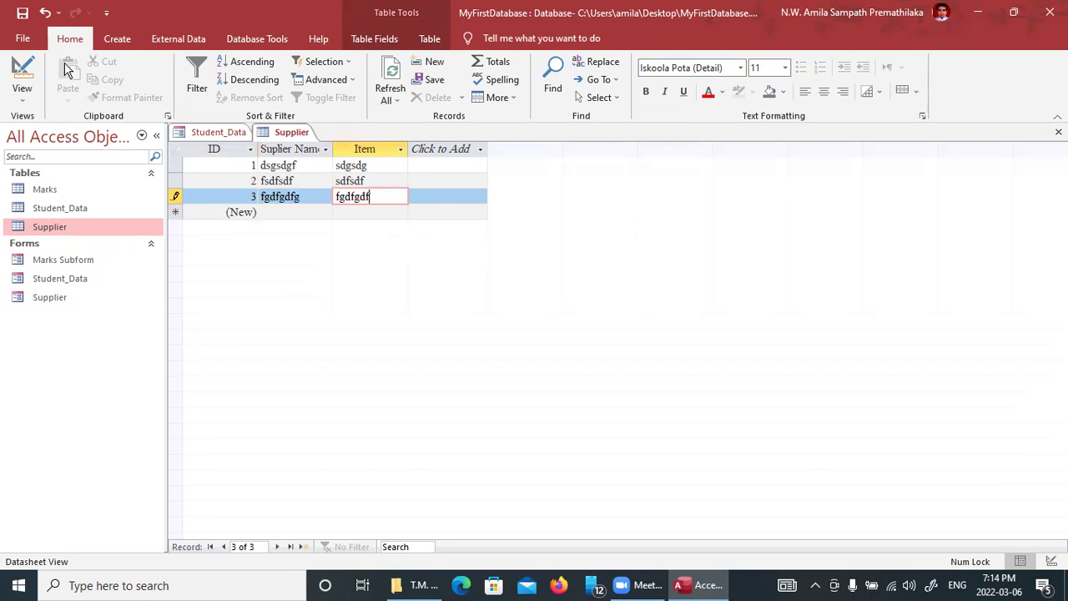
left_click(22, 14)
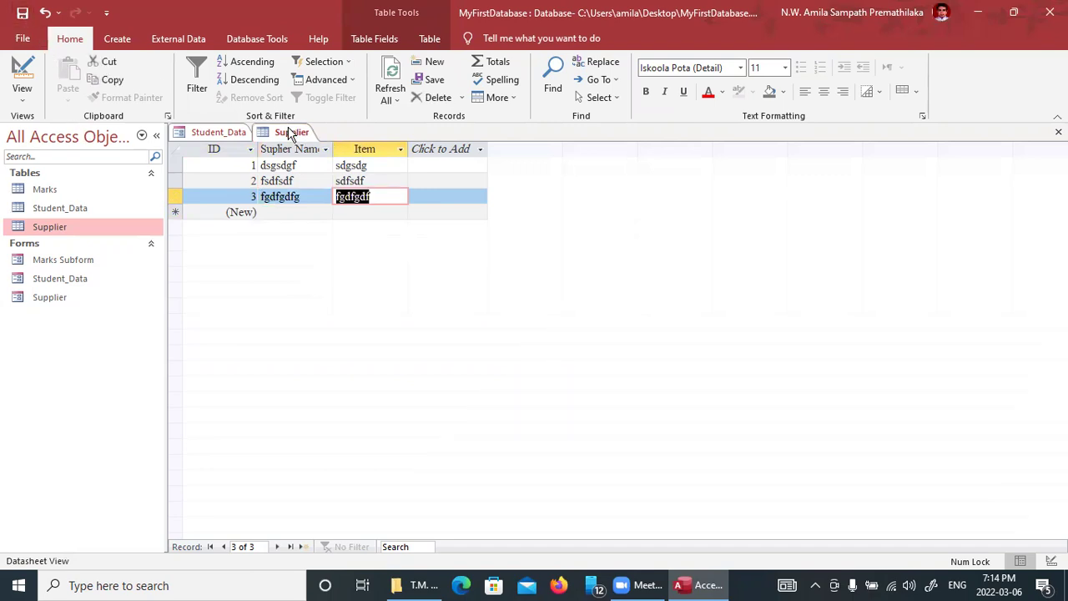
right_click(292, 134)
left_click(302, 156)
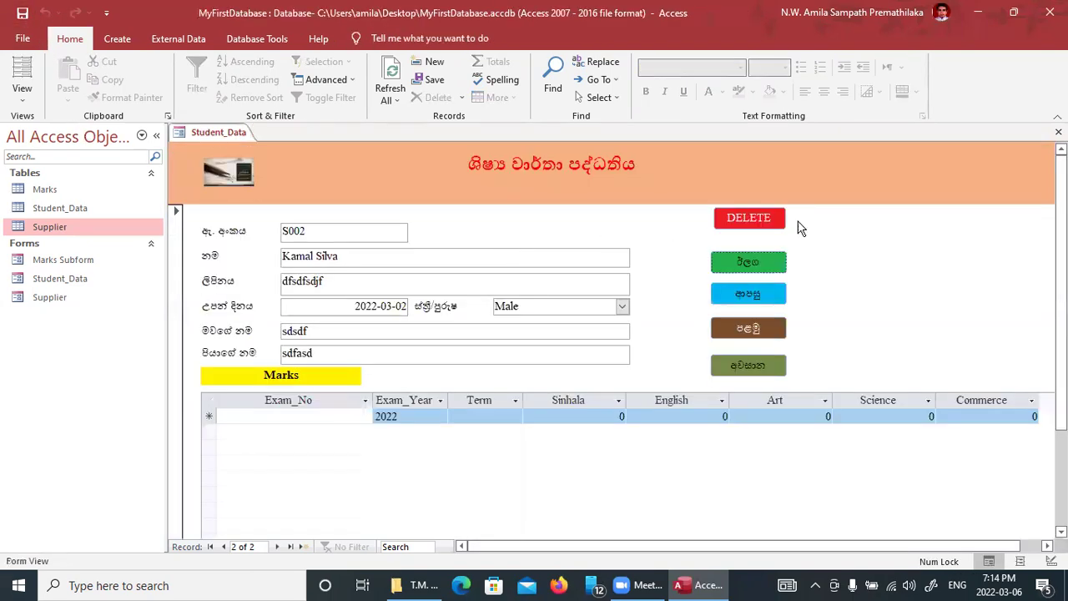
In Student_Data's Design View, draw a new button to the right of the DELETE button.
right_click(219, 133)
left_click(267, 242)
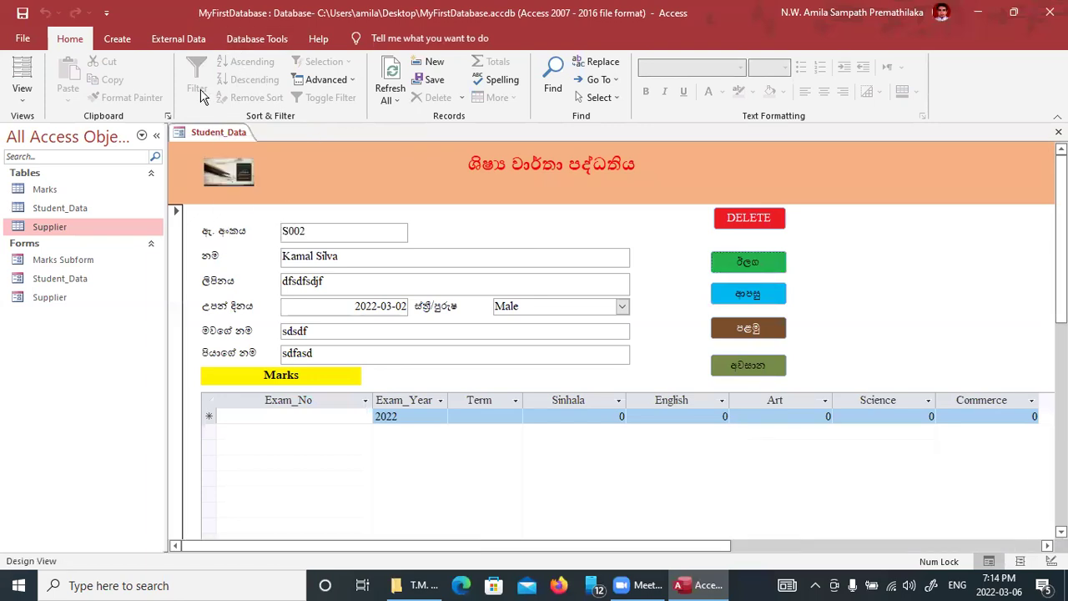
left_click(134, 40)
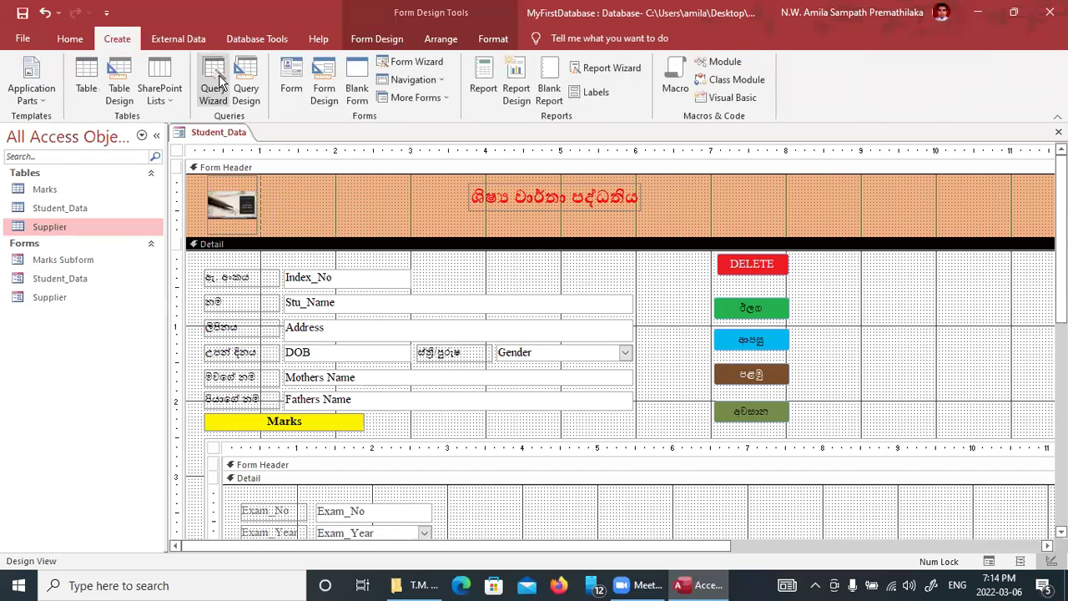
left_click(380, 40)
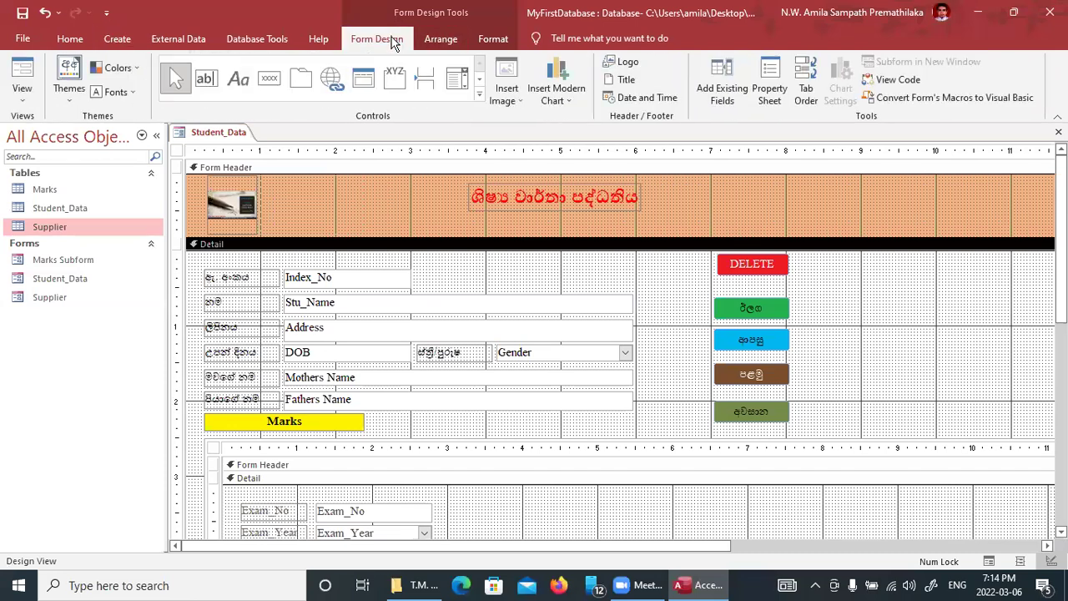
left_click(277, 82)
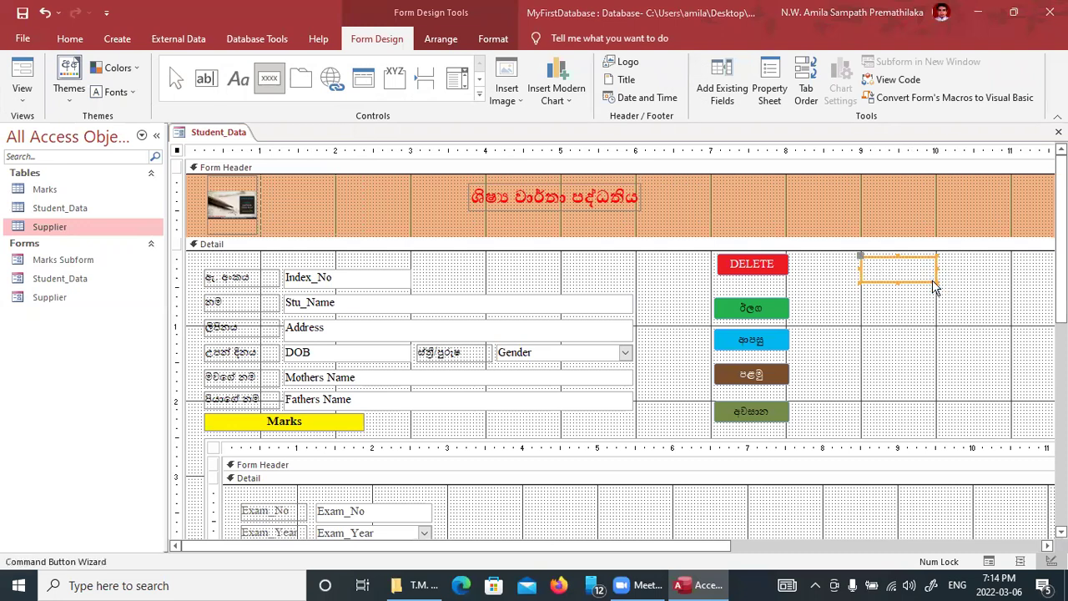
left_click_drag(864, 260, 936, 282)
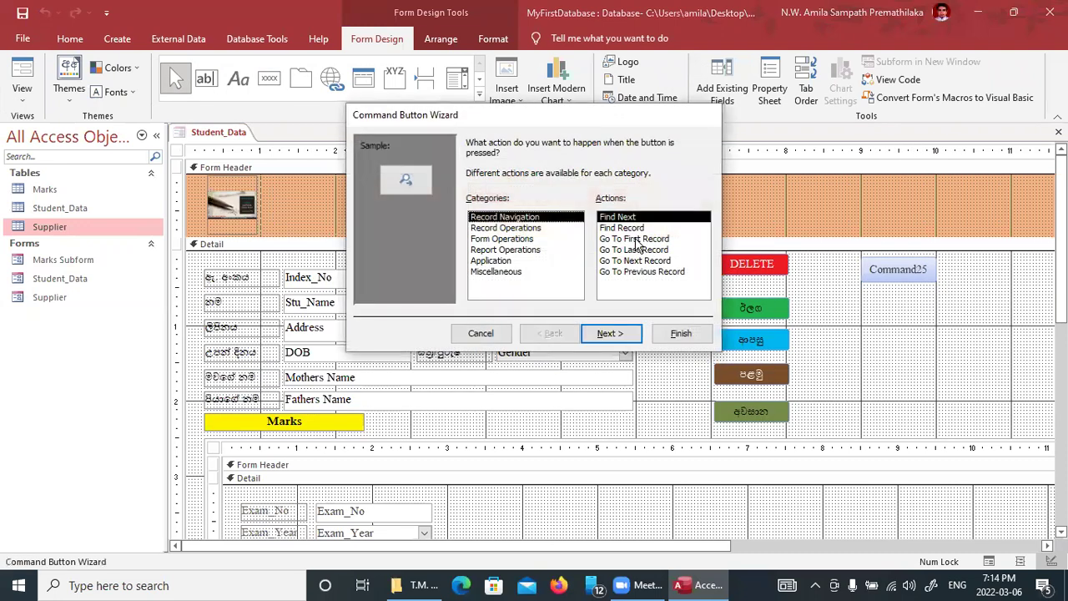
Set the button to Form Operations > Open Form > Supplier, all records, captioned 'Add New Supplier'.
left_click(503, 239)
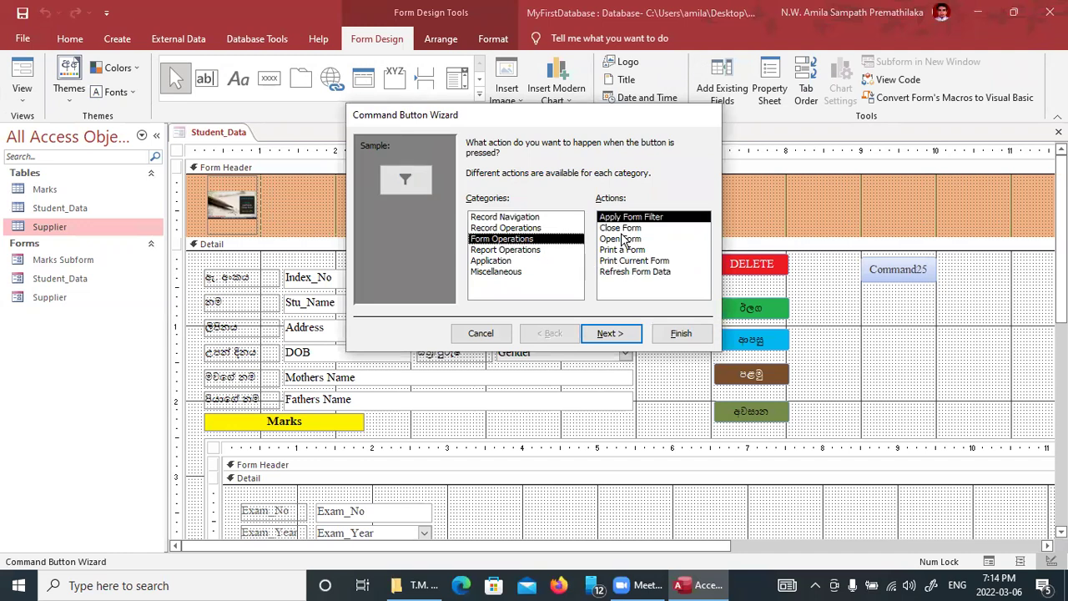
left_click(619, 239)
left_click(611, 333)
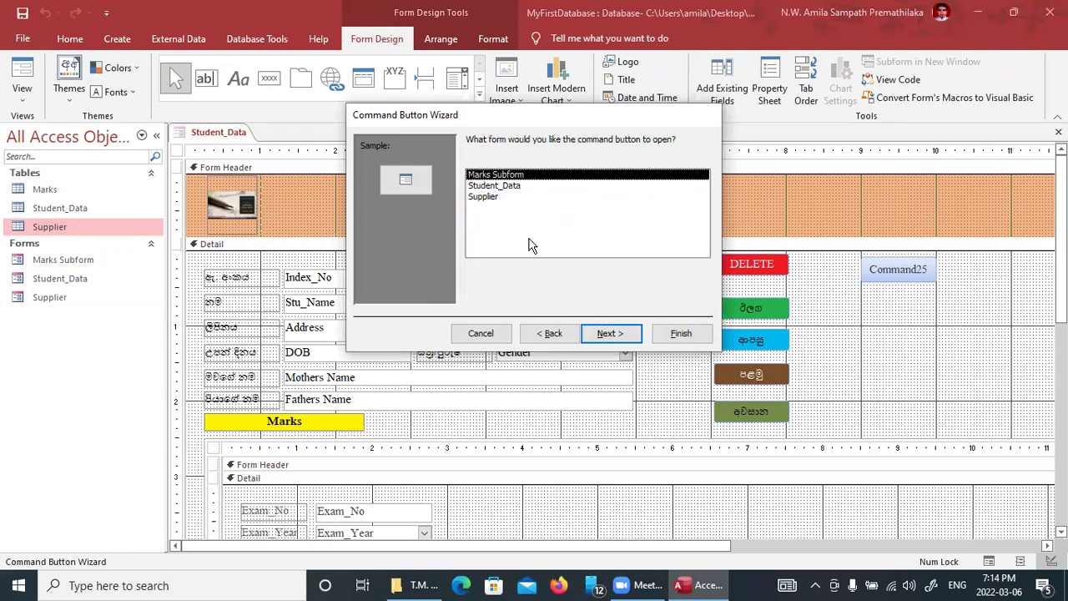
left_click(481, 199)
left_click(608, 338)
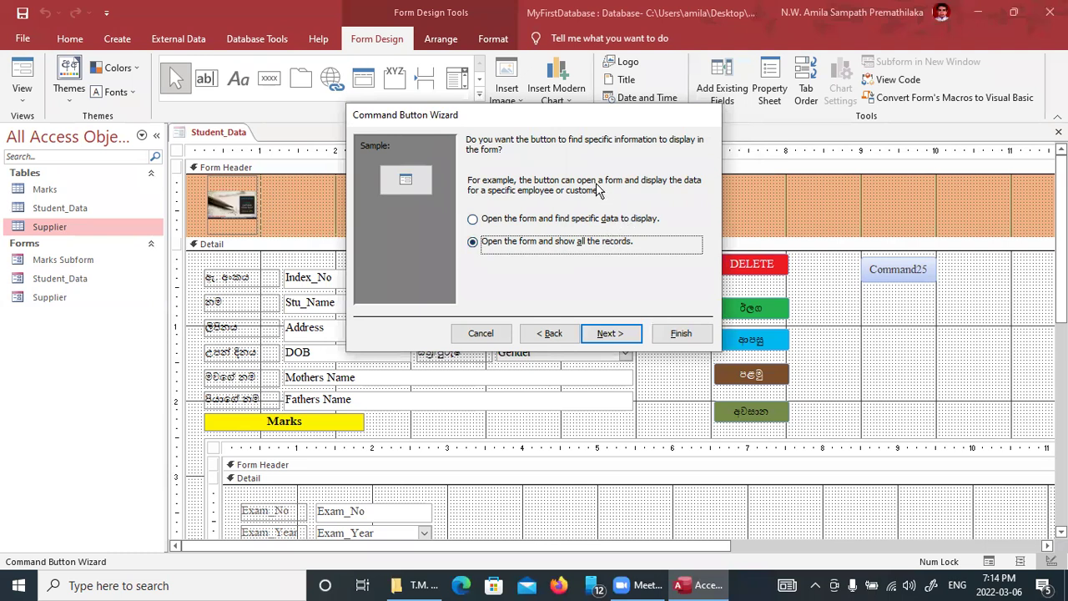
left_click(604, 333)
left_click(487, 206)
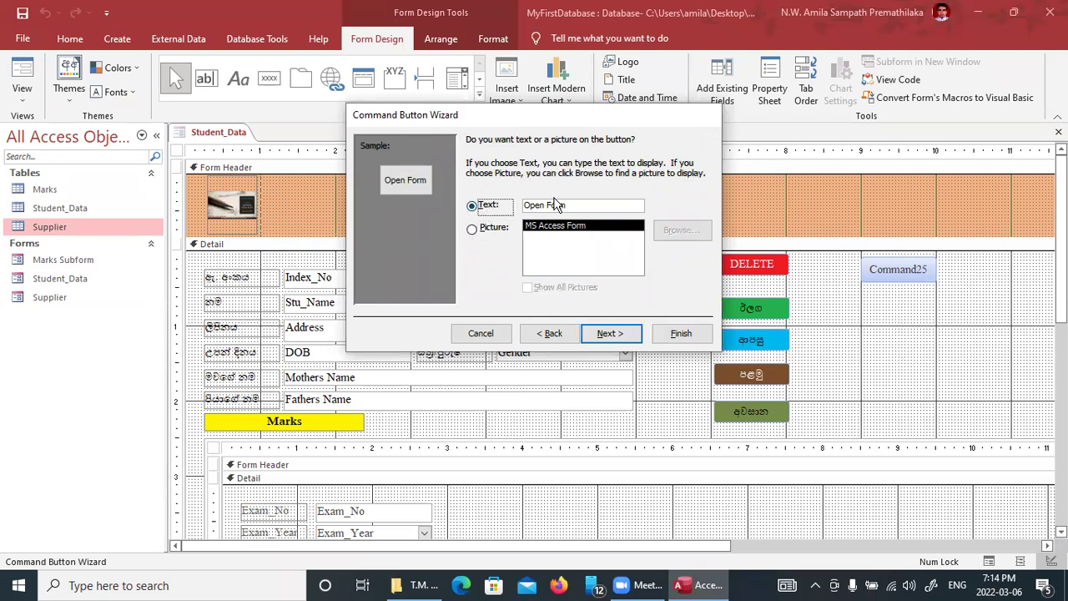
left_click_drag(576, 205, 471, 206)
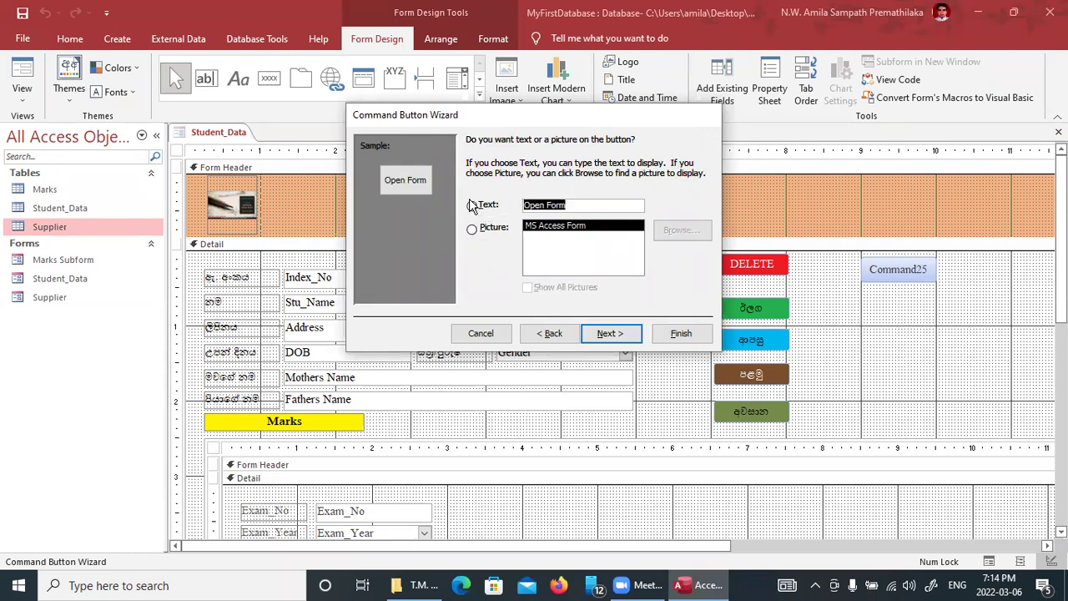
key("BackSpace")
type("Add ")
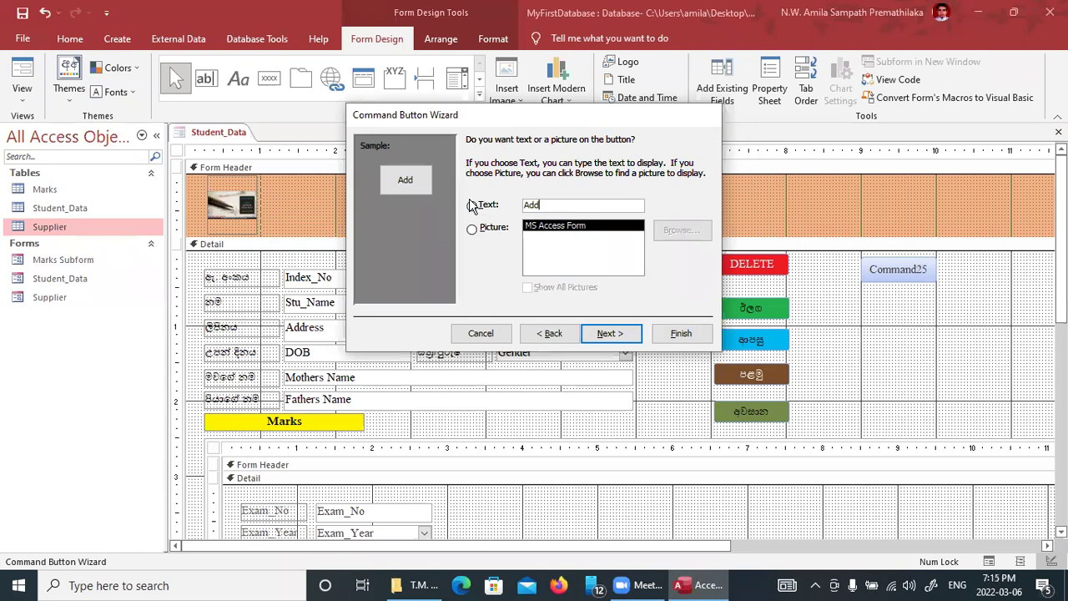
type("New Supplier")
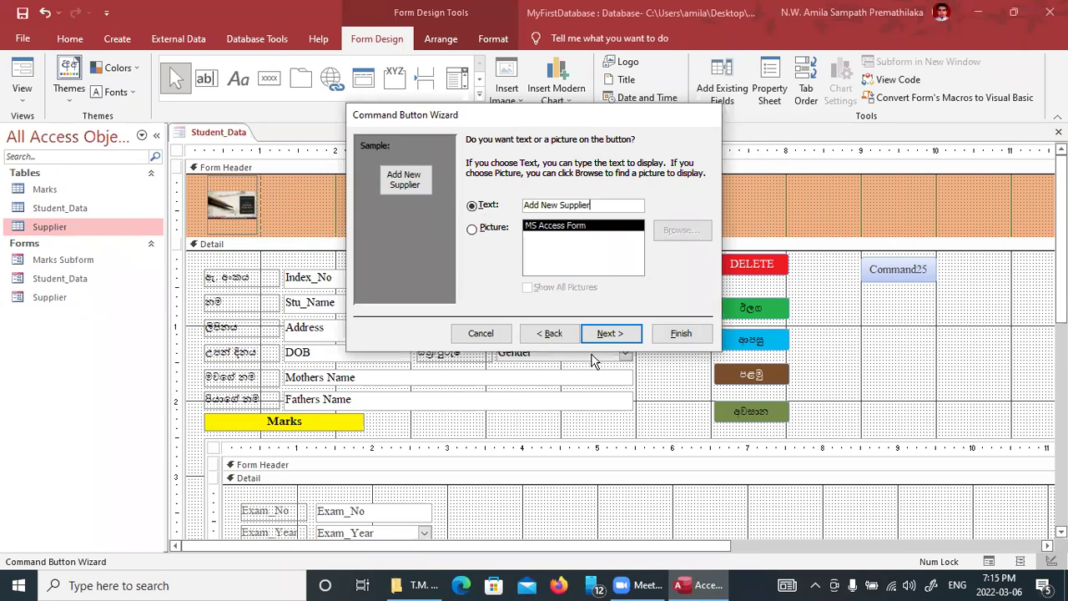
left_click(668, 341)
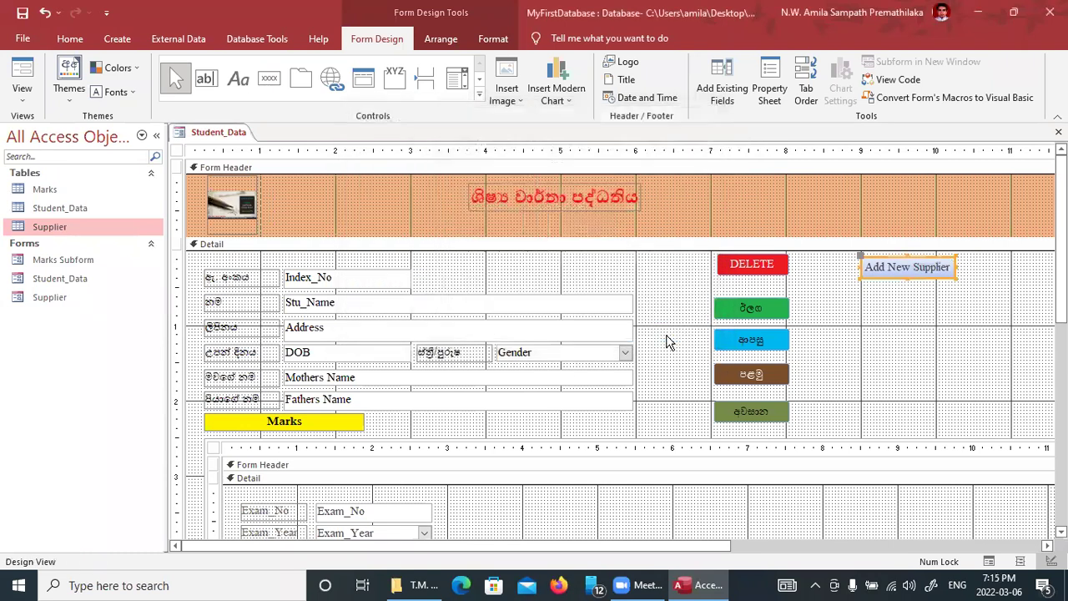
left_click(13, 60)
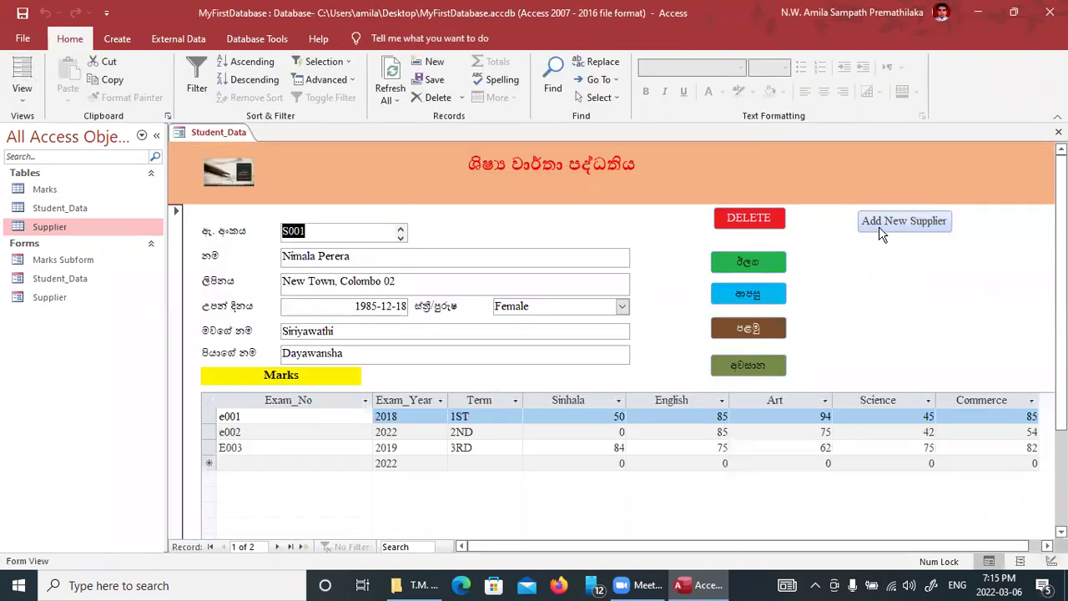
left_click(877, 229)
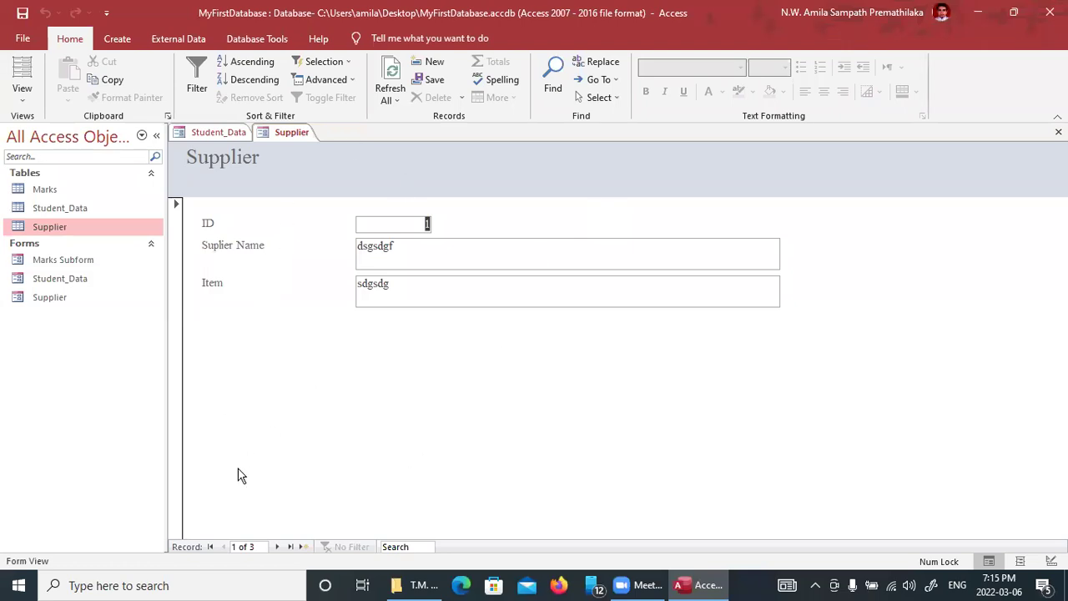
right_click(296, 132)
left_click(332, 160)
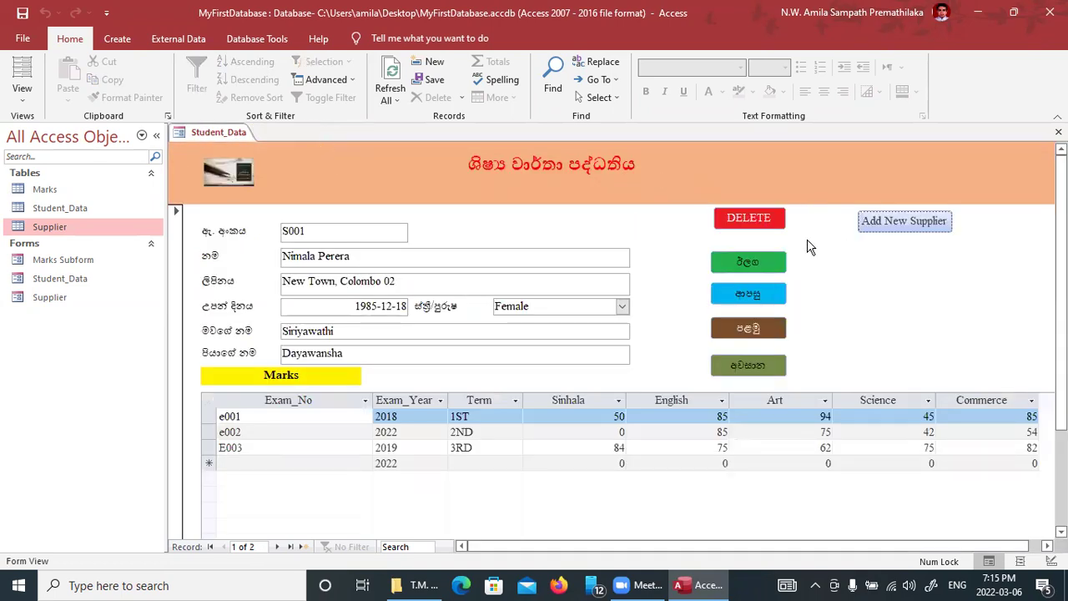
right_click(233, 142)
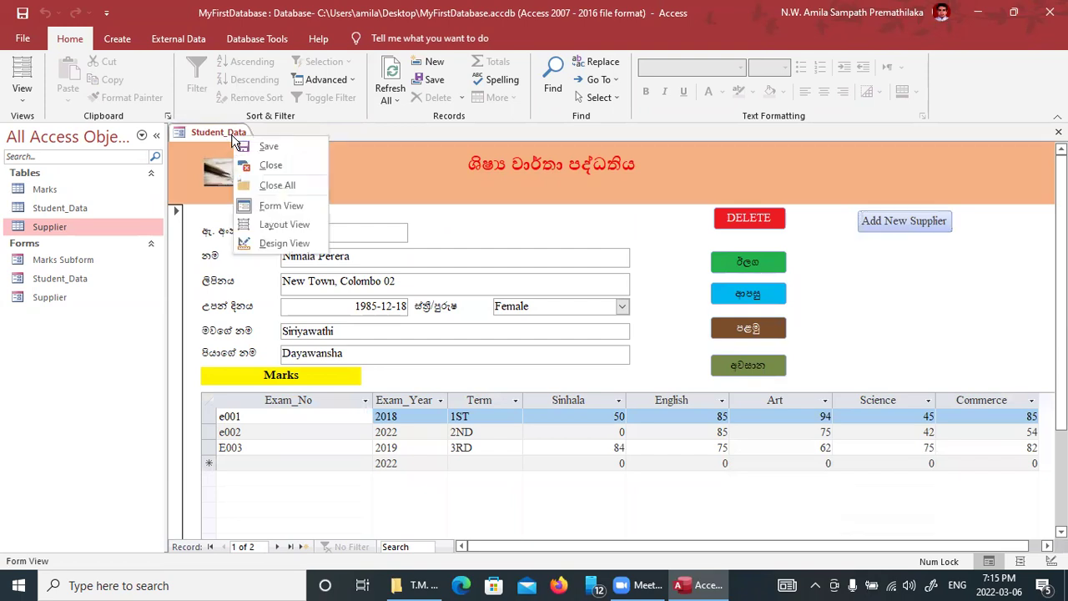
left_click(276, 244)
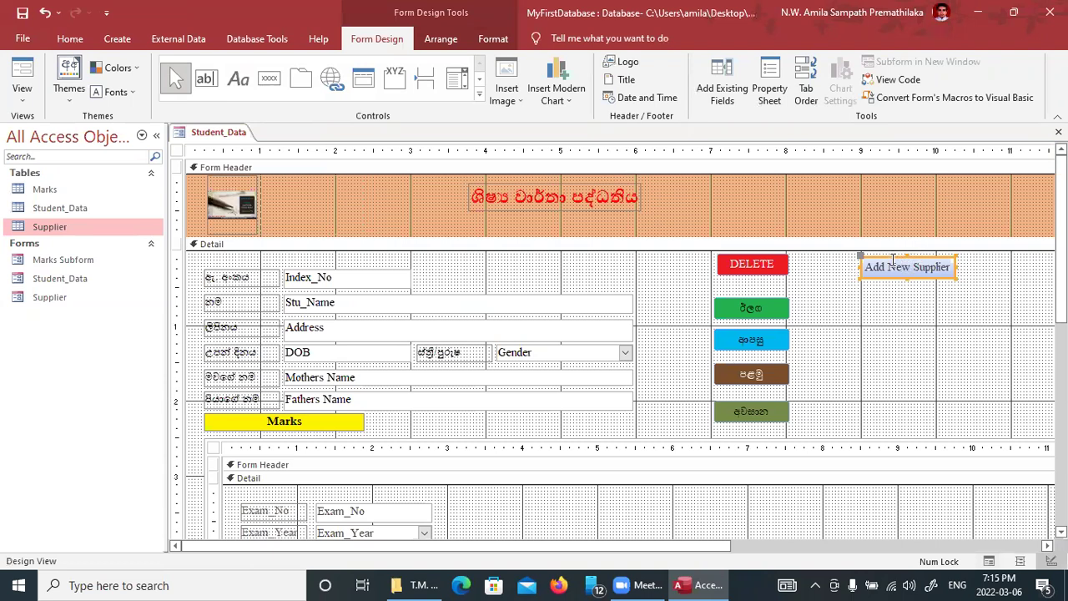
Shift the Add New Supplier button left beside DELETE and return to Form View.
left_click_drag(894, 258, 839, 259)
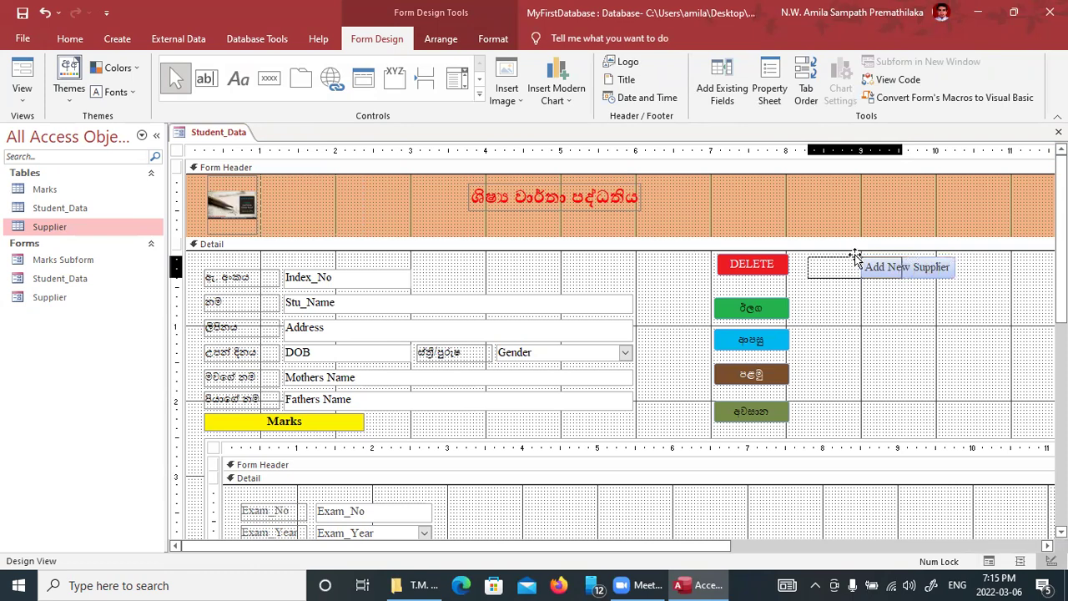
left_click_drag(839, 259, 857, 258)
left_click(887, 295)
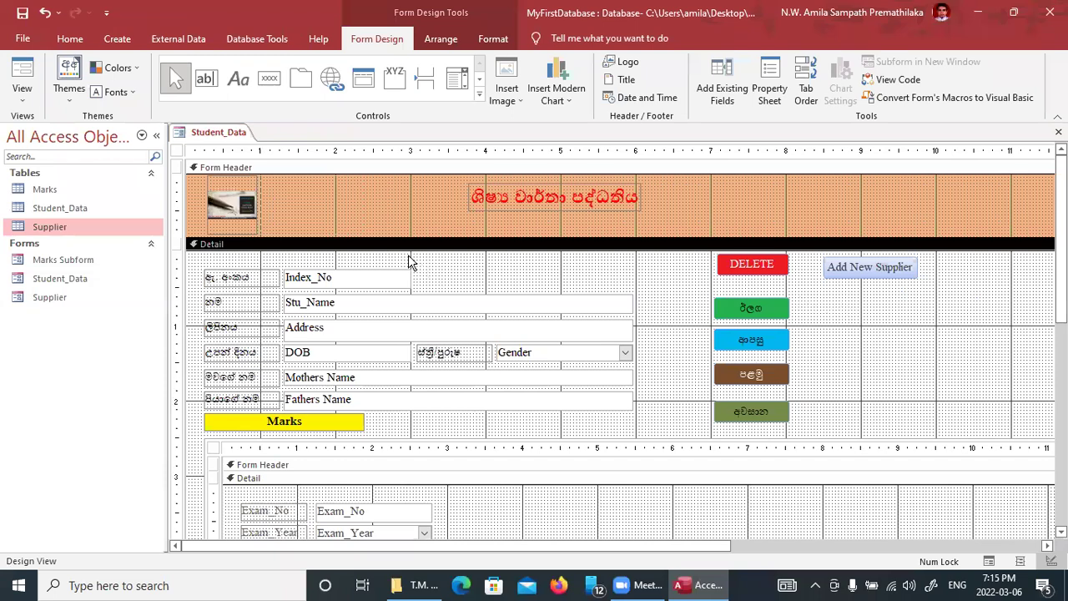
left_click(22, 71)
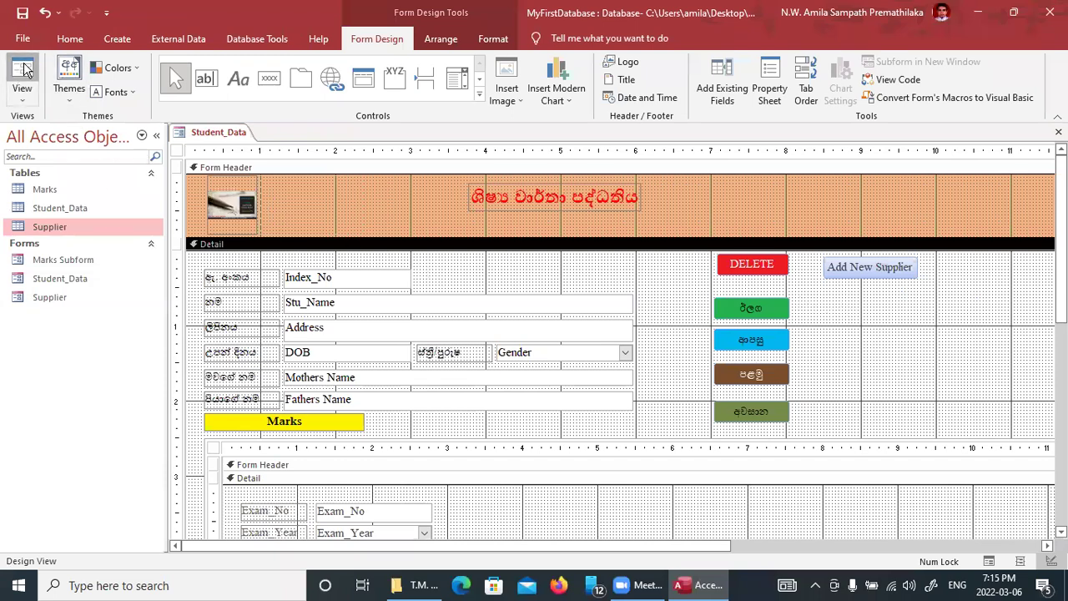
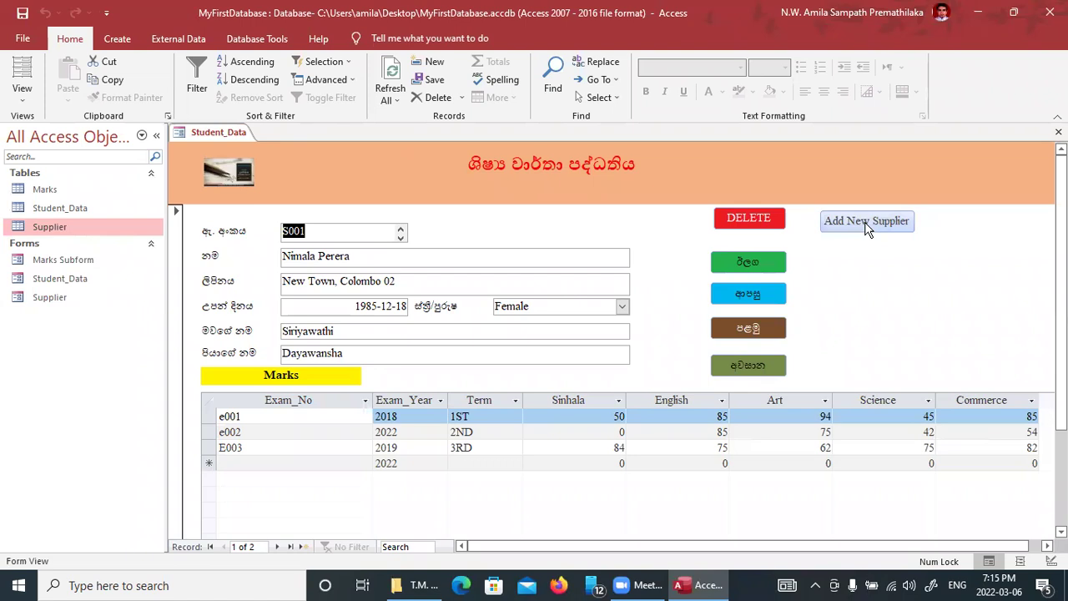
Close the Supplier entry form.
left_click(836, 225)
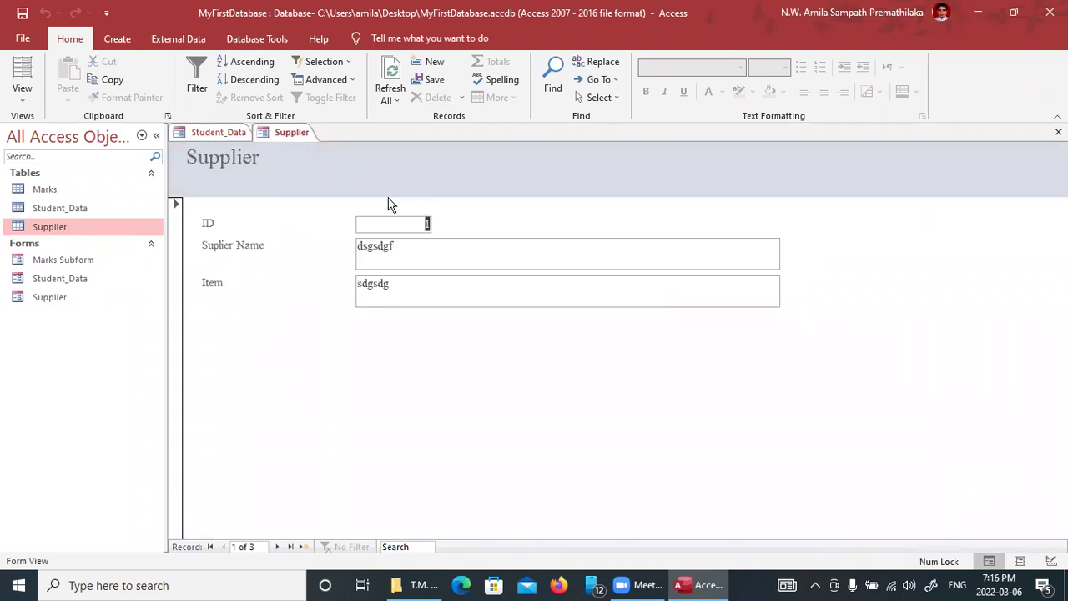
right_click(289, 133)
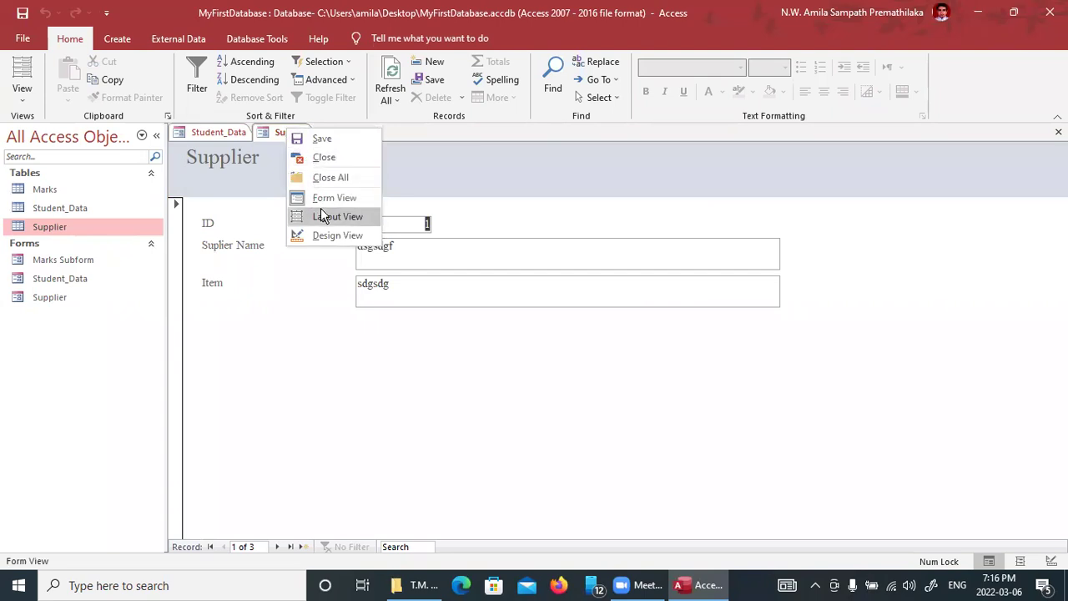
left_click(318, 157)
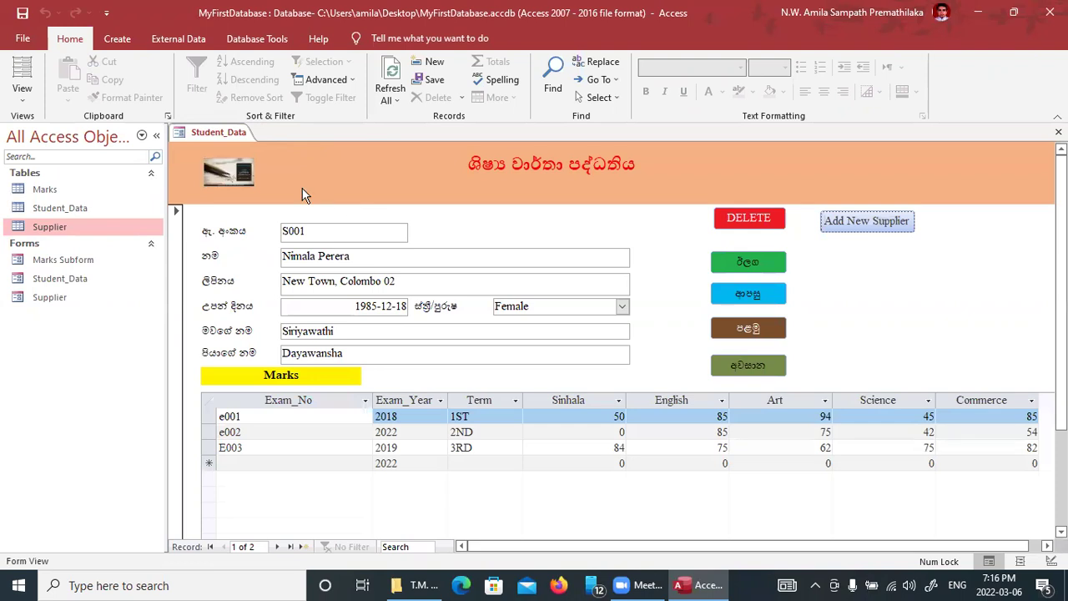
Open Student_Data in Design View with the Property Sheet showing the whole Form's properties.
right_click(240, 136)
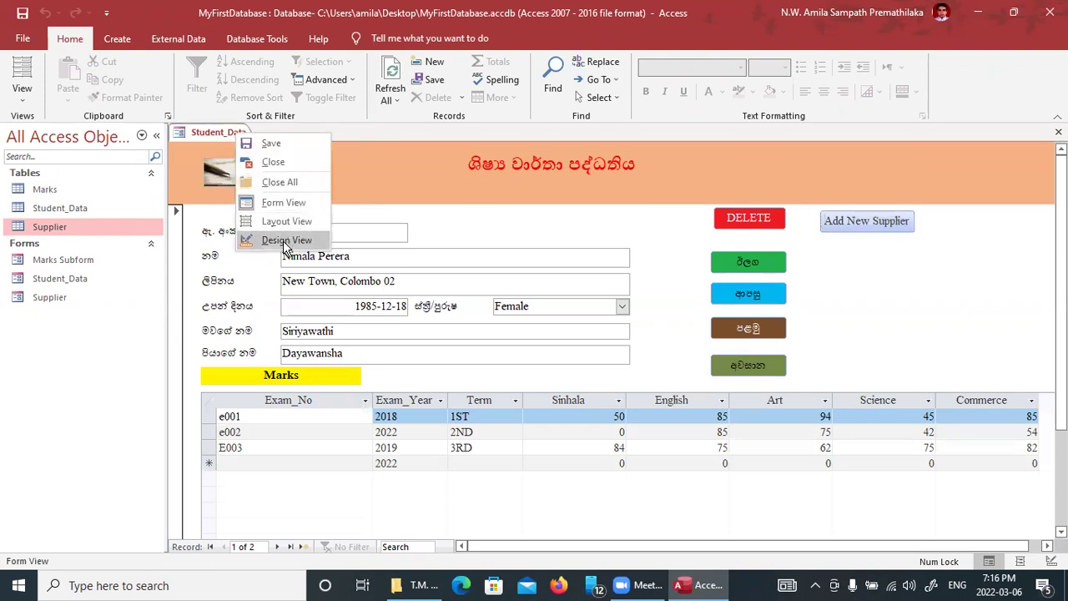
left_click(280, 238)
left_click(769, 83)
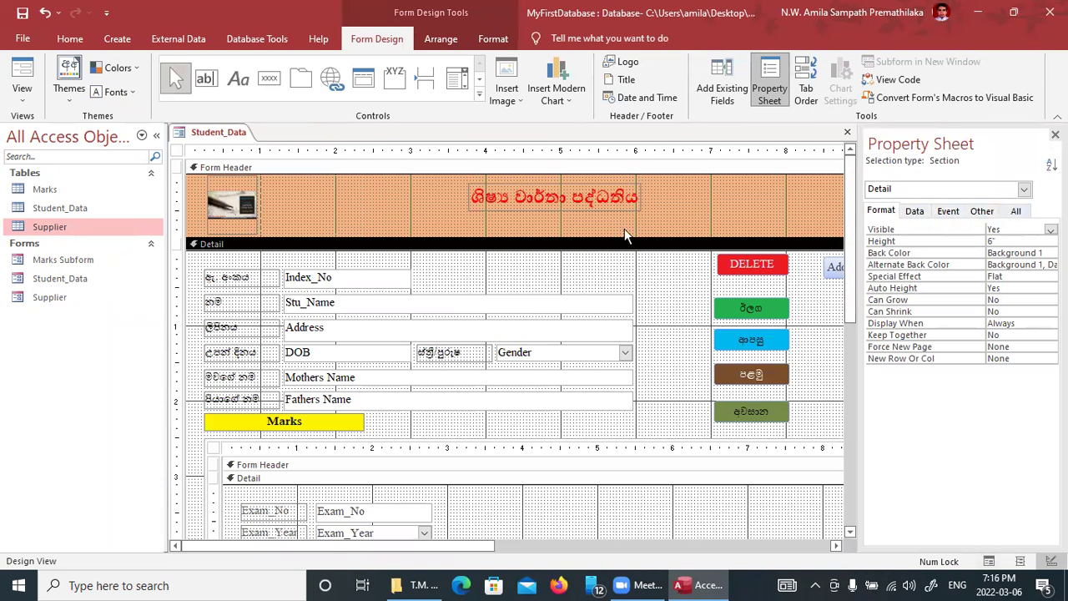
left_click(753, 184)
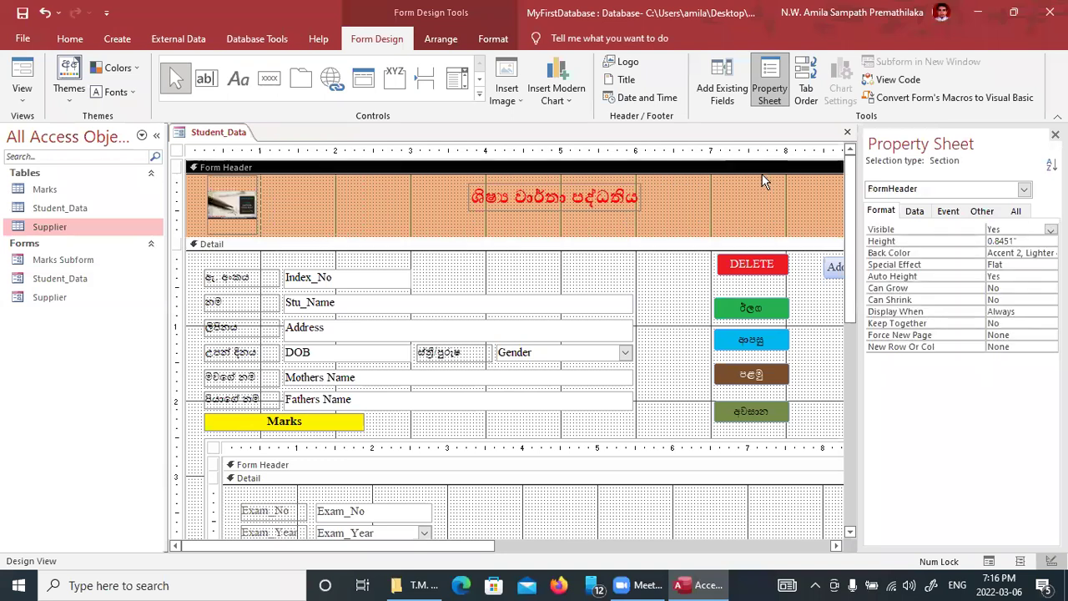
left_click(1024, 190)
left_click(890, 256)
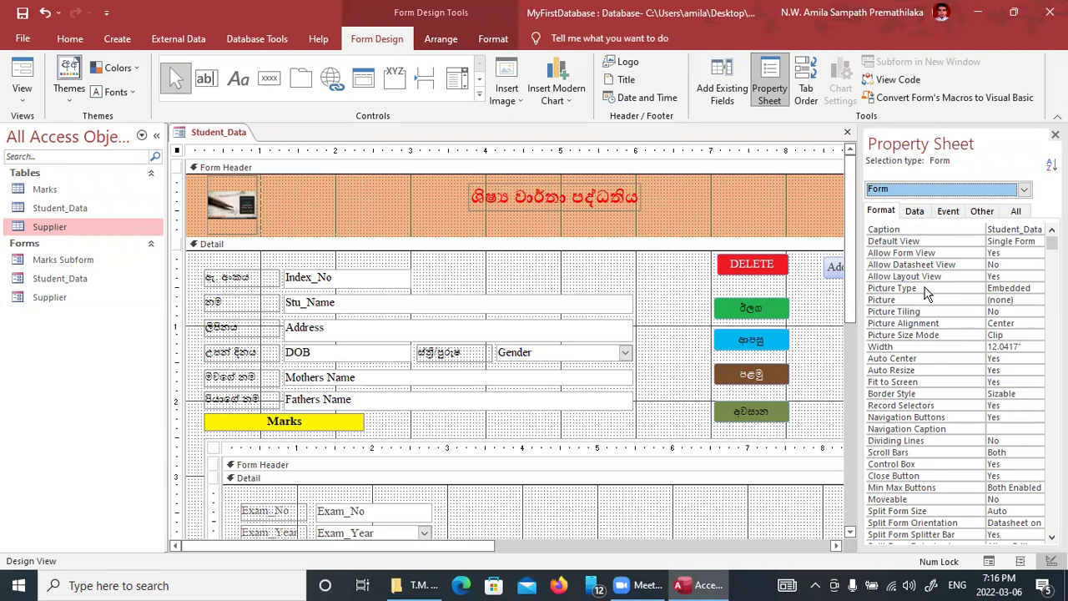
Set the form's Navigation Buttons to No and view it in Form View.
scroll(927, 294, "down", 1)
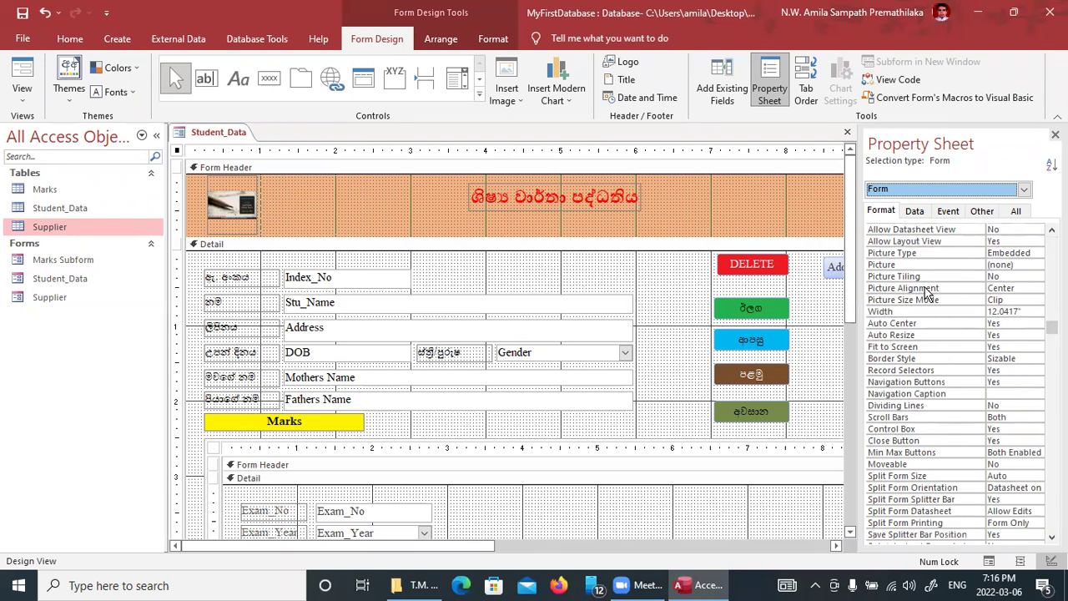
scroll(928, 294, "down", 1)
scroll(928, 294, "down", 1)
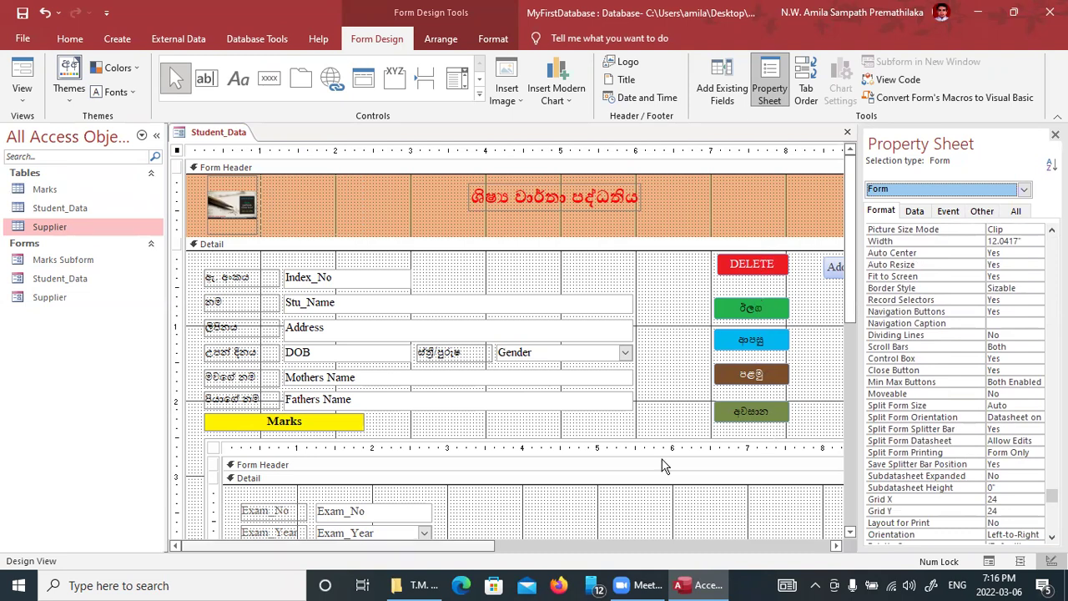
left_click(992, 312)
left_click(1036, 312)
left_click(1023, 335)
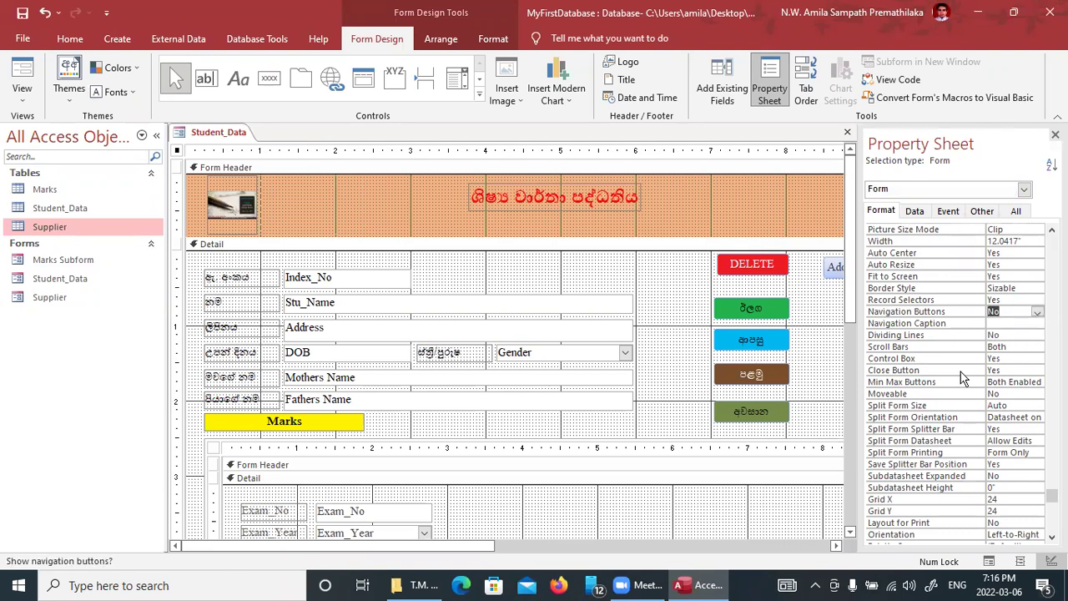
scroll(958, 348, "down", 1)
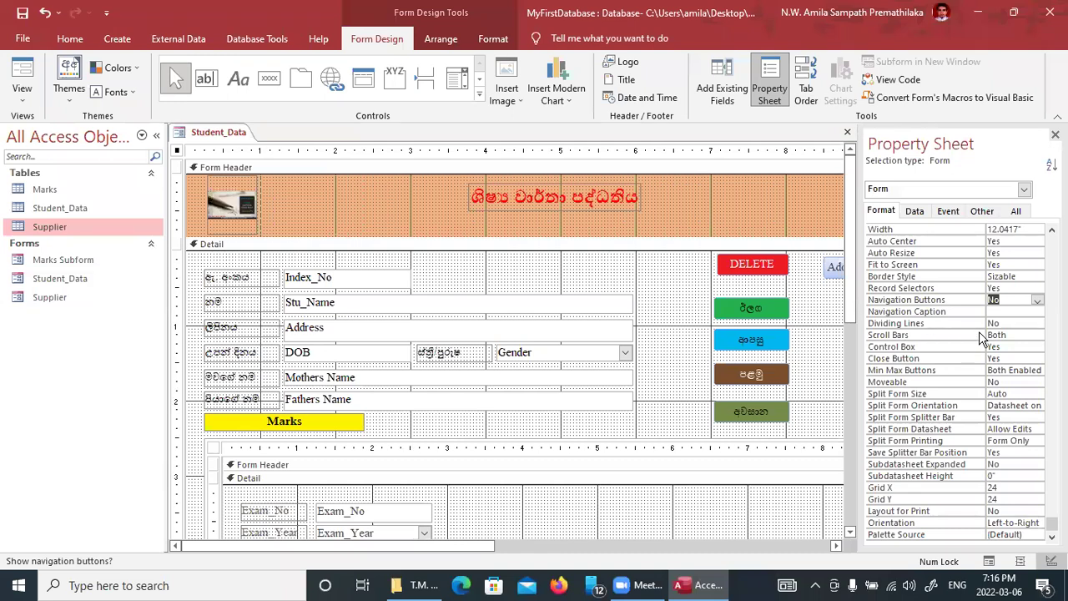
left_click(1008, 335)
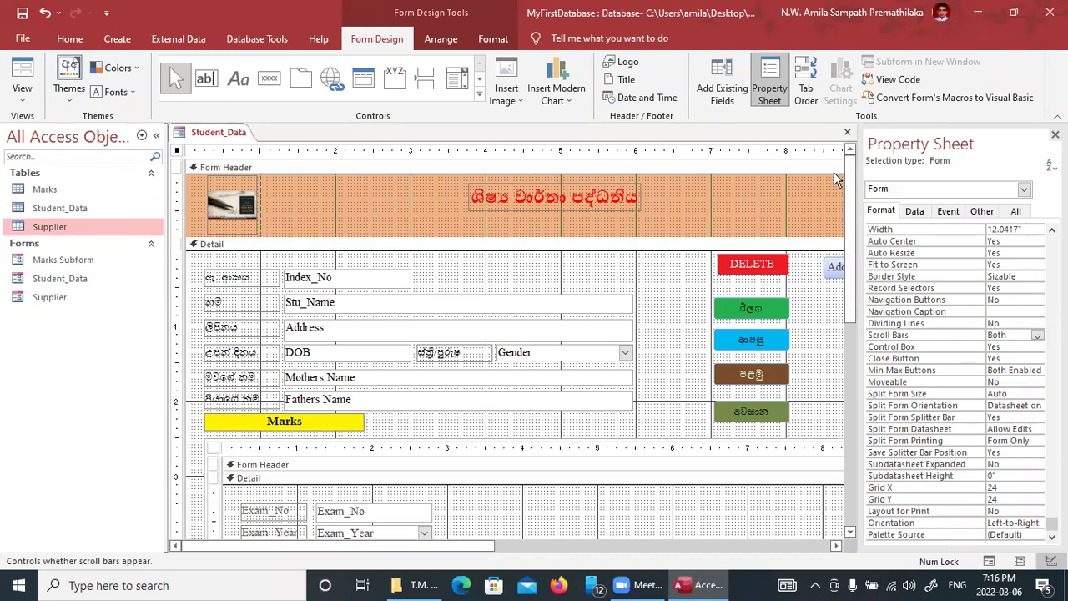
left_click(25, 76)
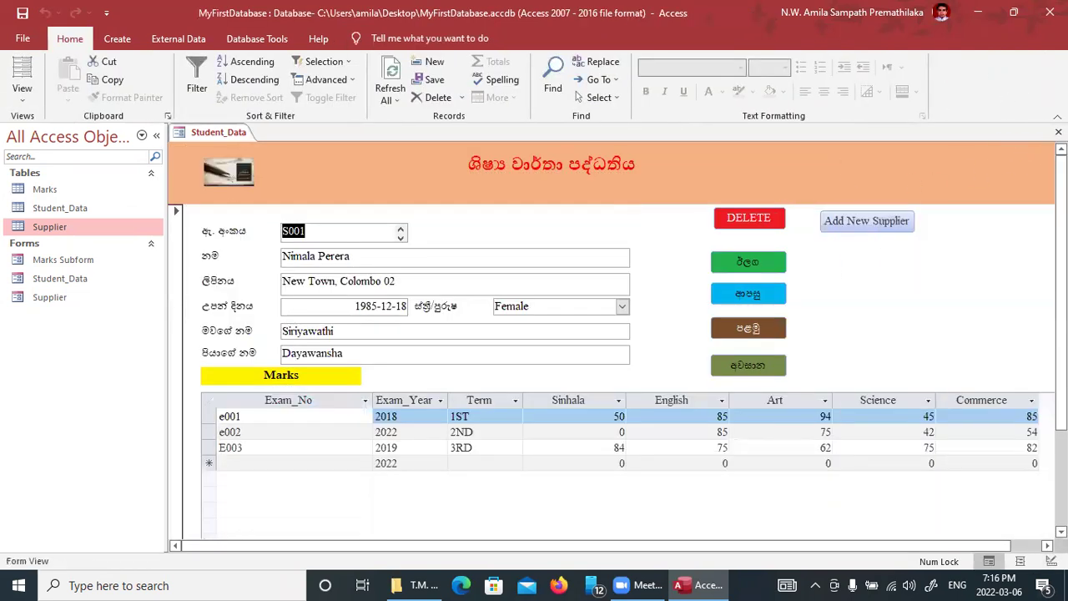
Switch Student_Data back to Design View and scroll its Format properties.
right_click(201, 136)
left_click(237, 240)
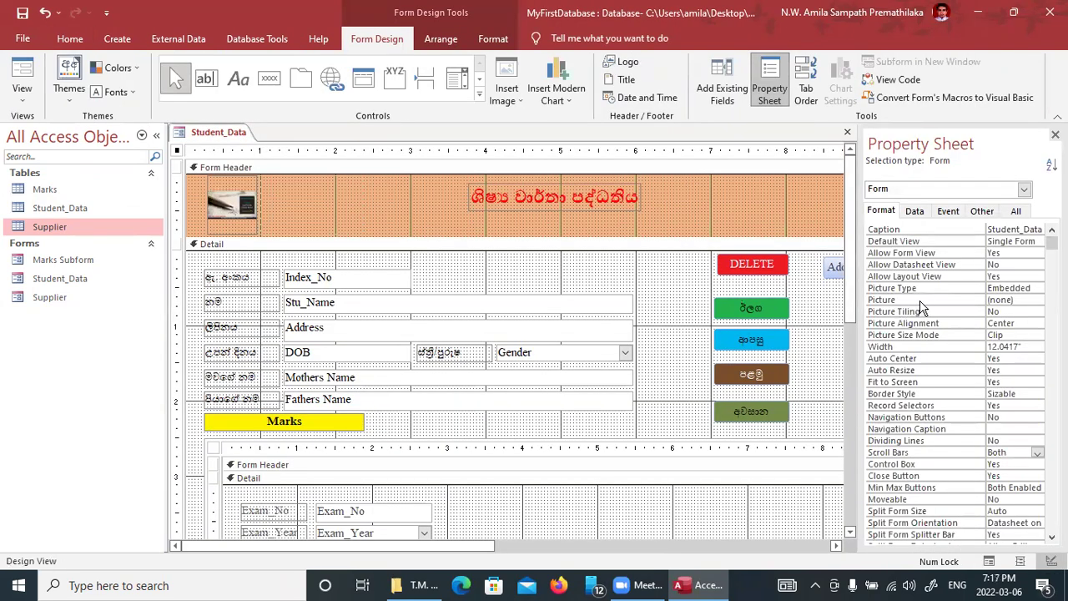
scroll(922, 309, "down", 1)
scroll(922, 309, "down", 2)
scroll(922, 308, "down", 1)
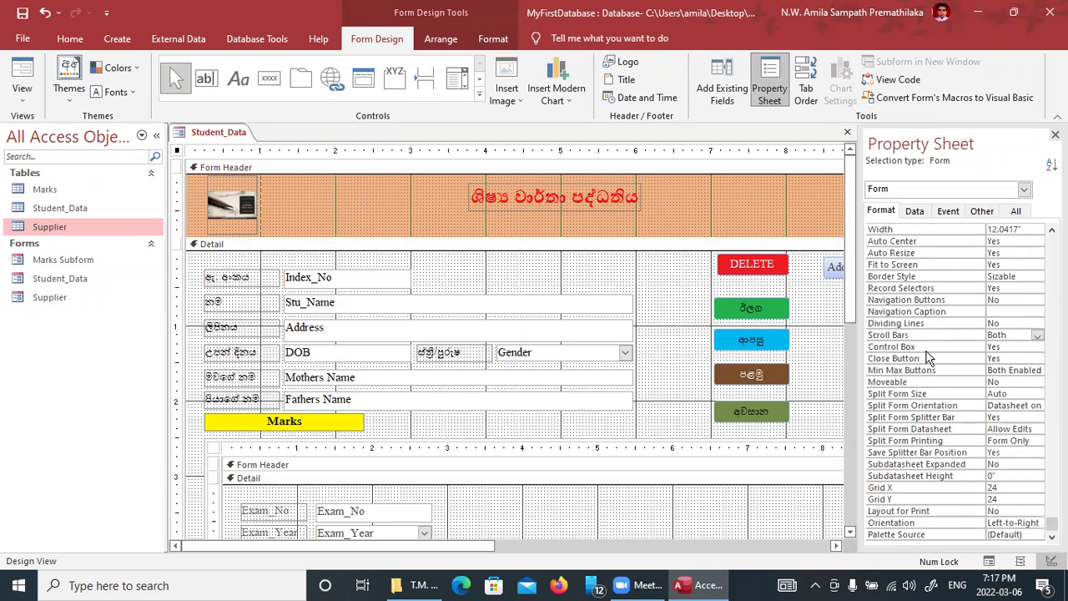
Review the Format property list, then display the form's Other properties such as Pop Up and Modal.
scroll(928, 354, "up", 2)
scroll(928, 355, "up", 1)
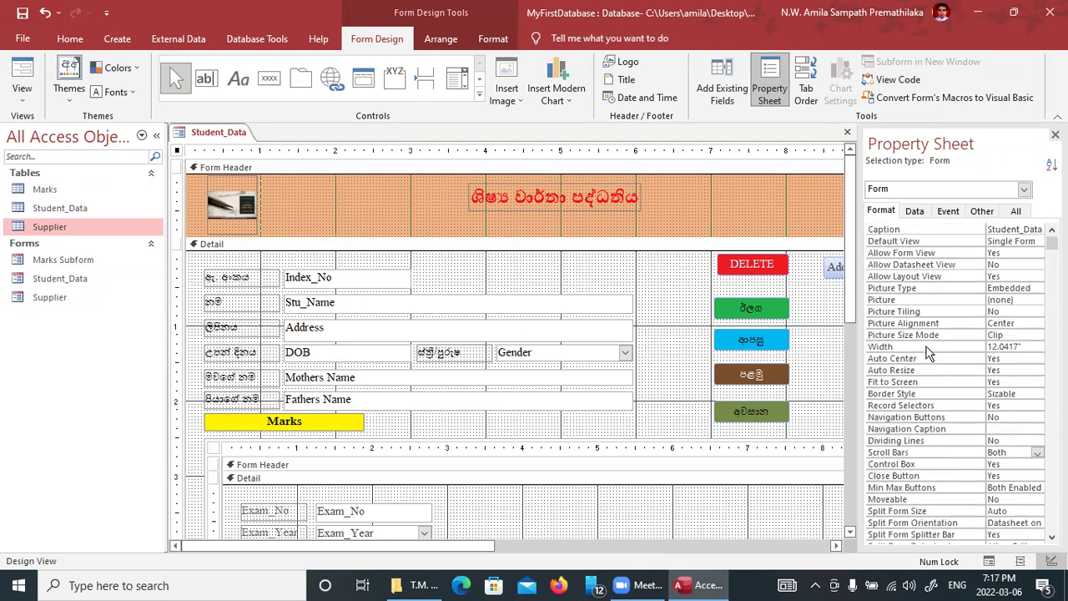
scroll(929, 355, "down", 1)
scroll(929, 355, "down", 1)
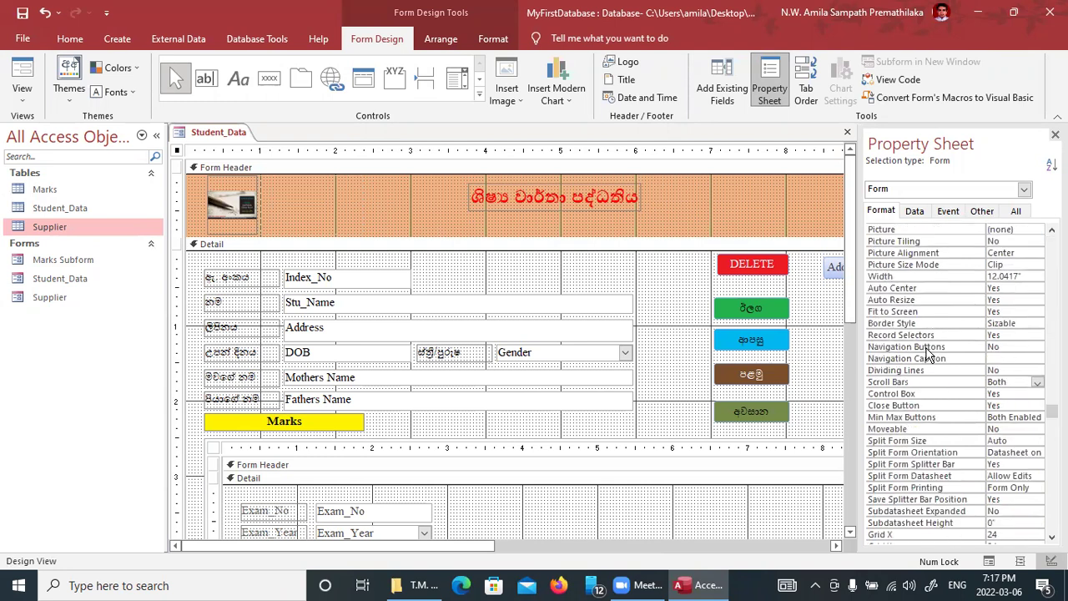
scroll(929, 354, "down", 1)
scroll(928, 355, "down", 1)
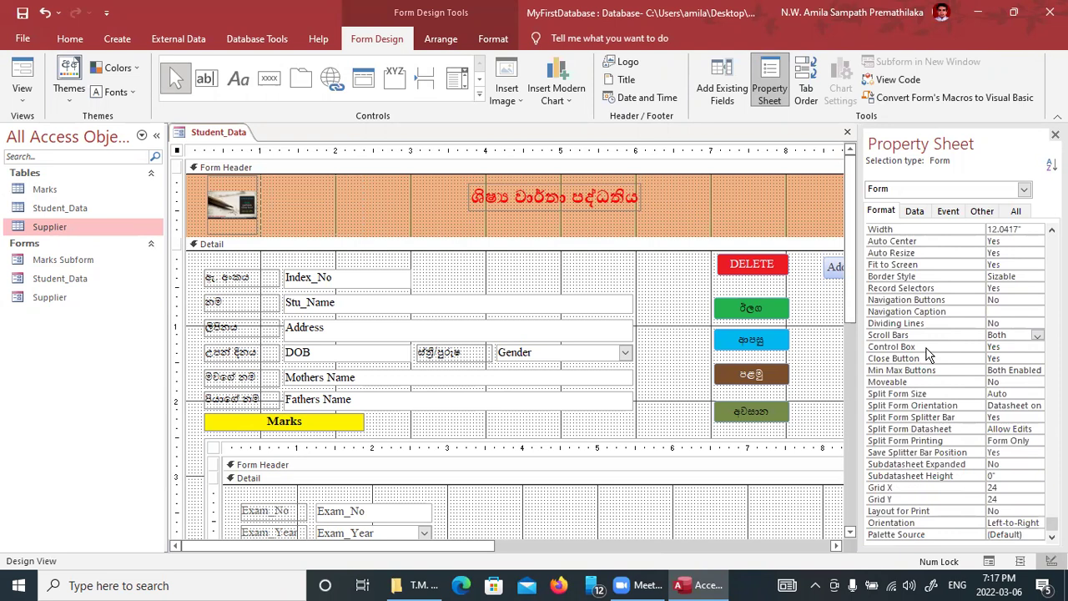
scroll(928, 354, "up", 1)
scroll(929, 354, "up", 1)
scroll(918, 275, "up", 2)
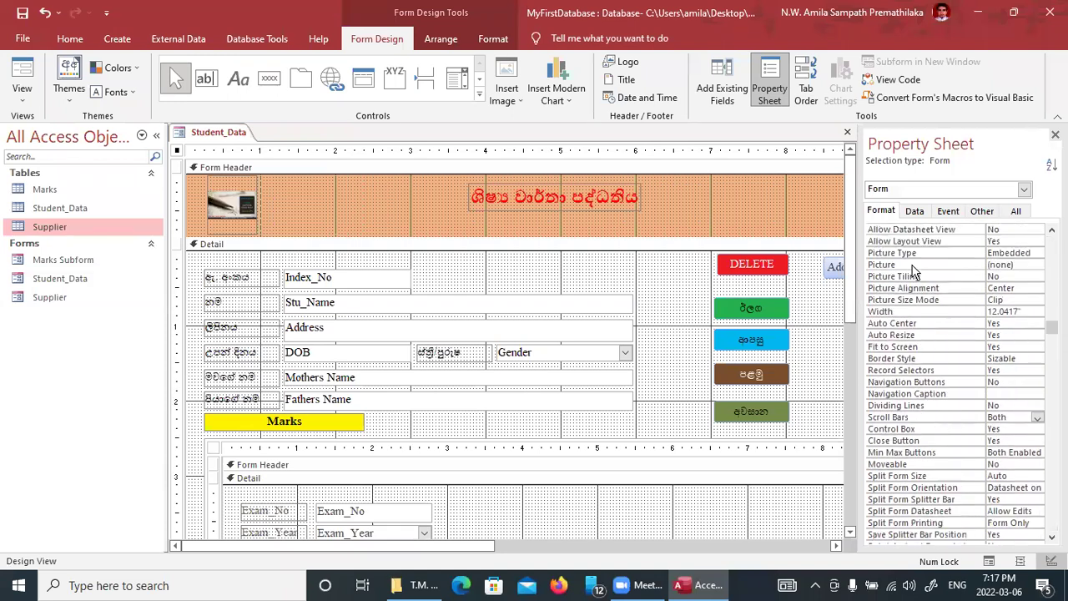
left_click(980, 212)
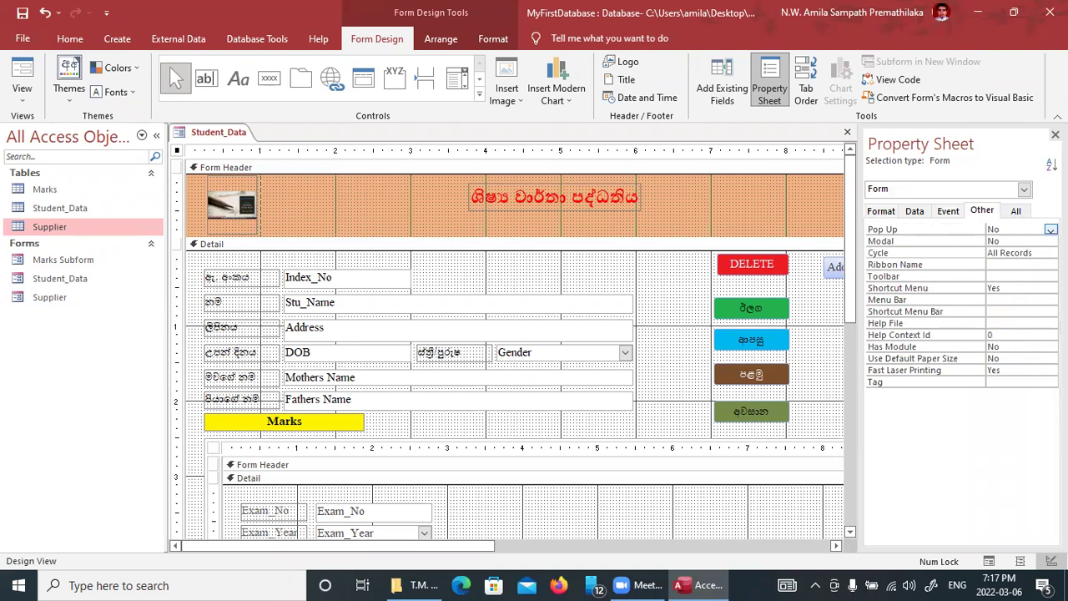
Set Pop Up to Yes and view the form as a floating window, moved and maximized.
left_click(1050, 230)
left_click(1024, 240)
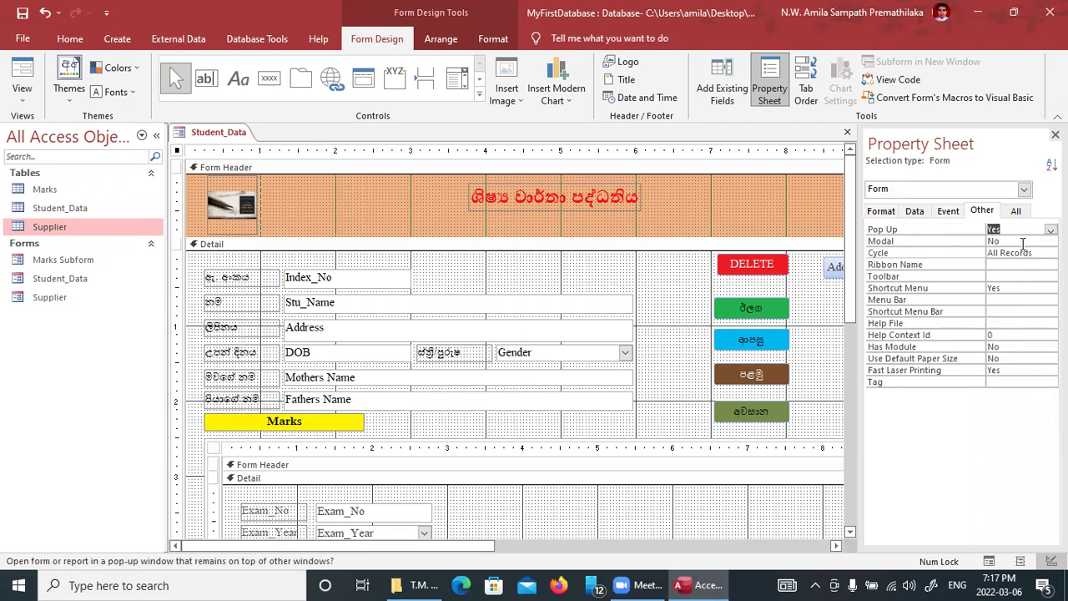
left_click(25, 68)
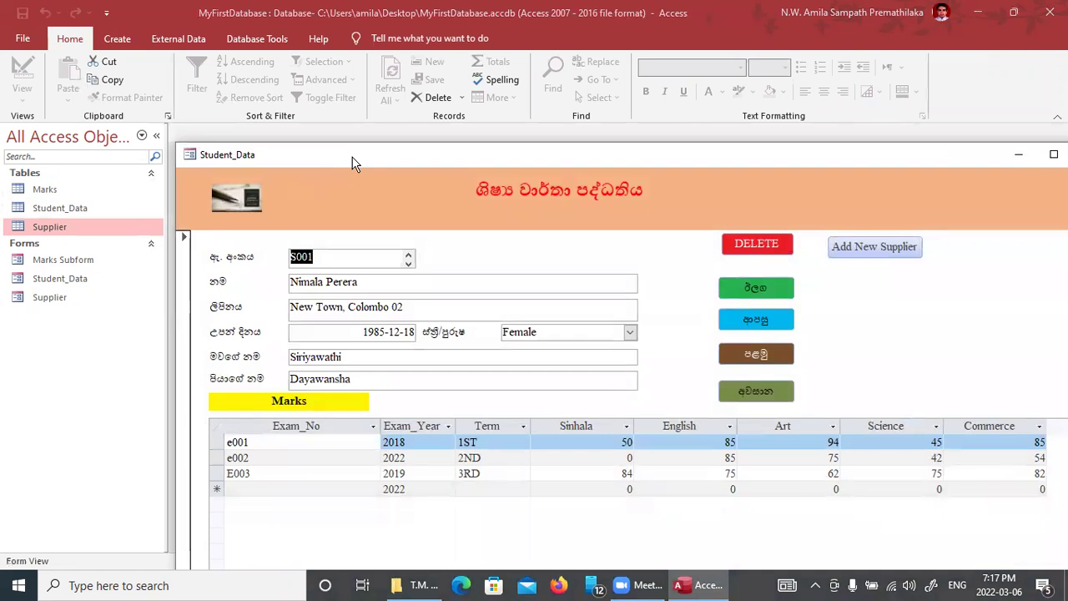
left_click_drag(352, 162, 231, 33)
left_click(922, 26)
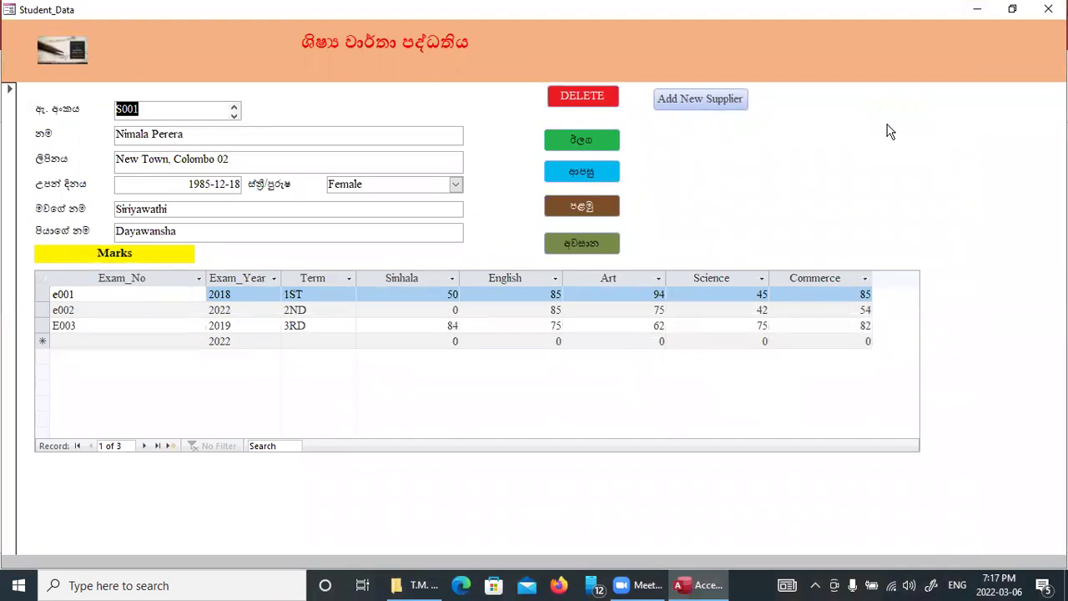
Return to Design View to check Format properties, then test maximizing and restoring the form view.
right_click(570, 17)
left_click(515, 111)
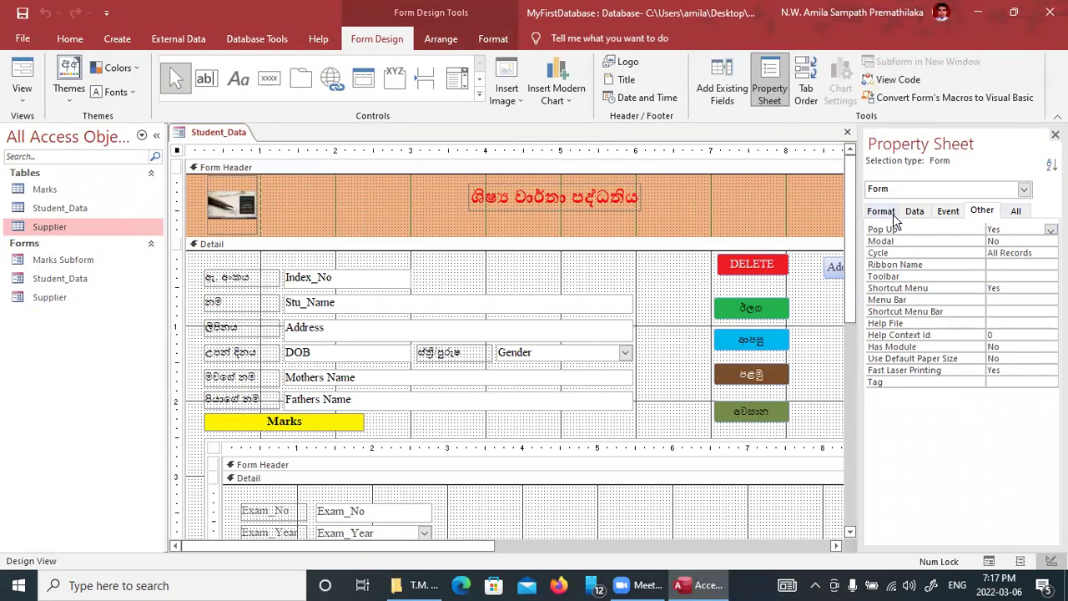
left_click(892, 215)
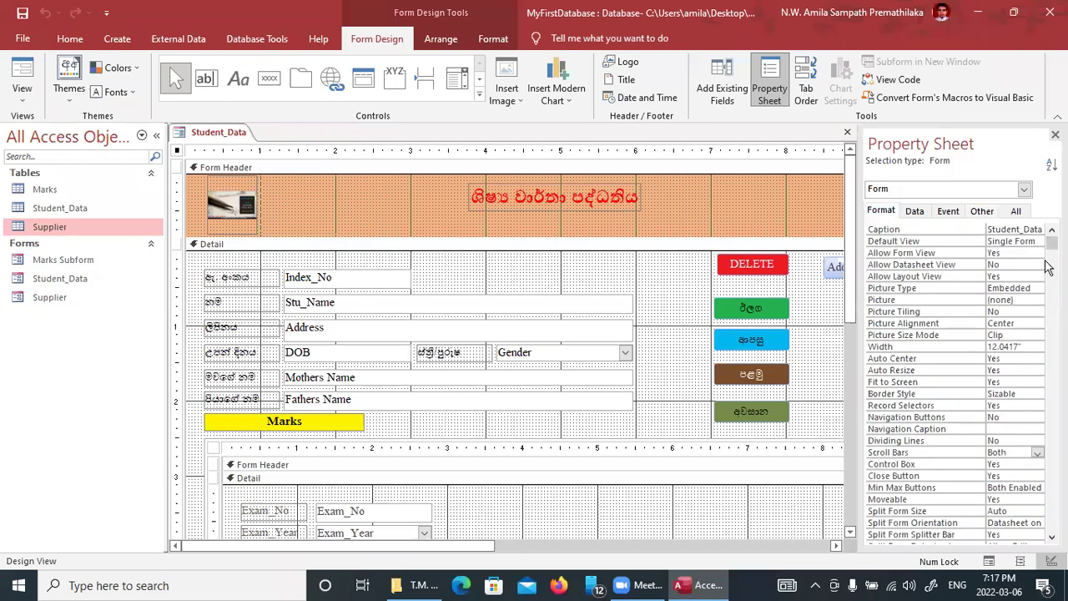
left_click(23, 80)
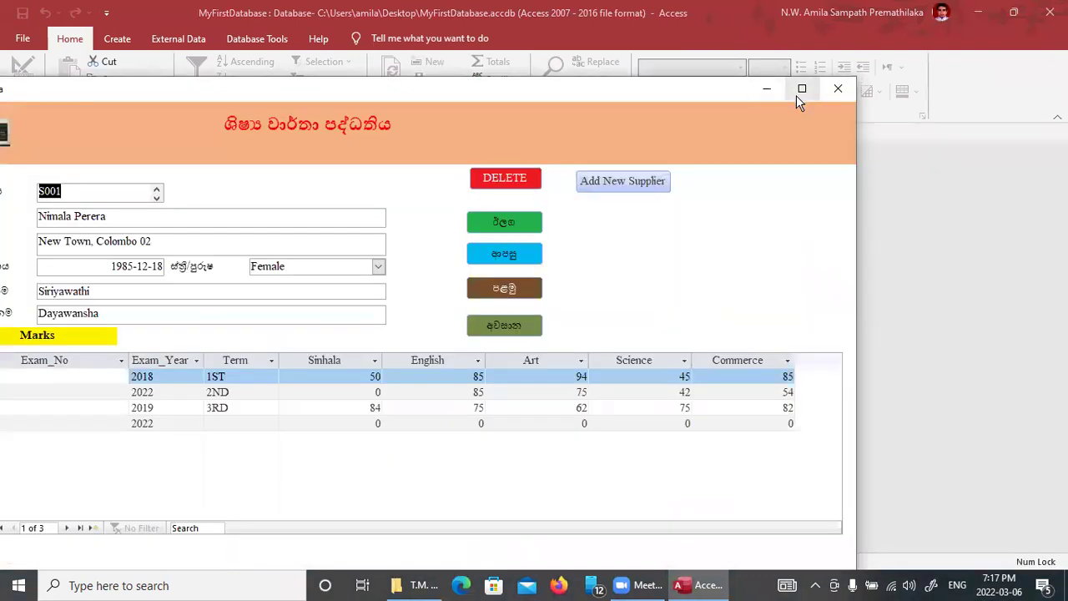
left_click(800, 92)
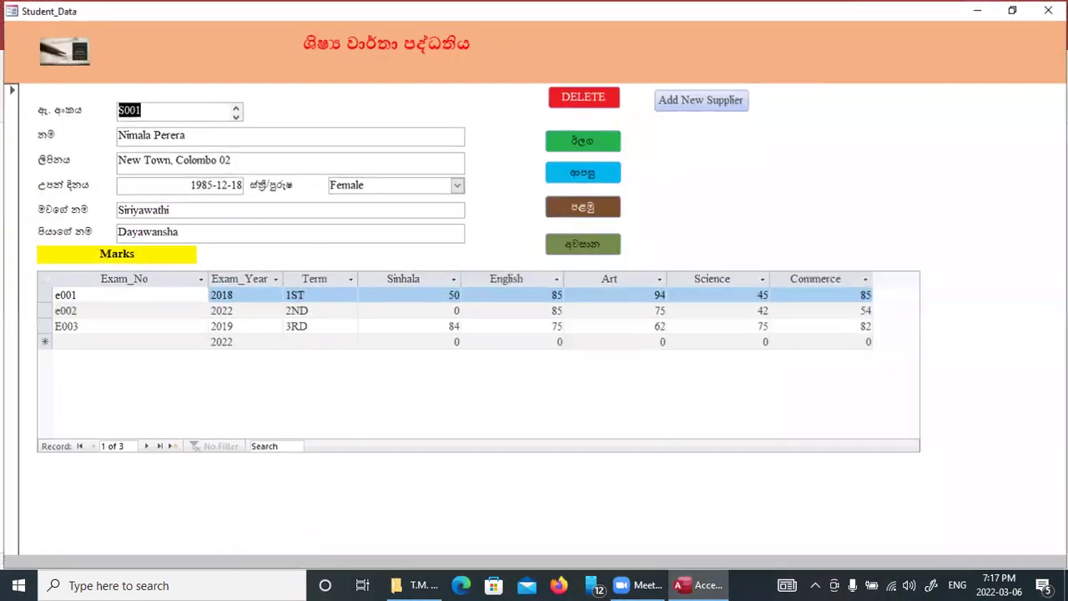
left_click(1014, 11)
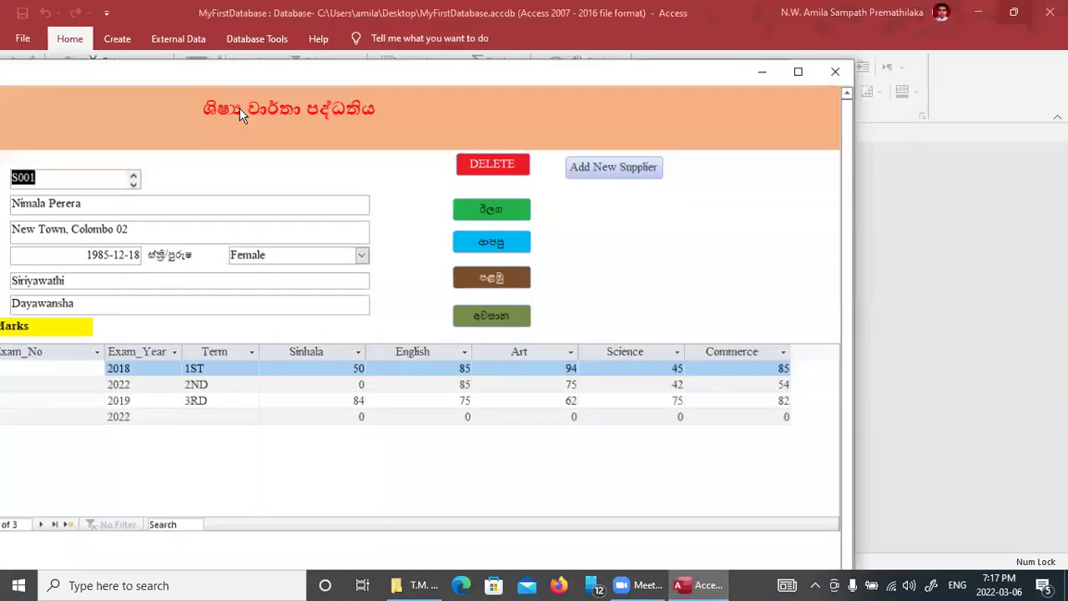
left_click(801, 89)
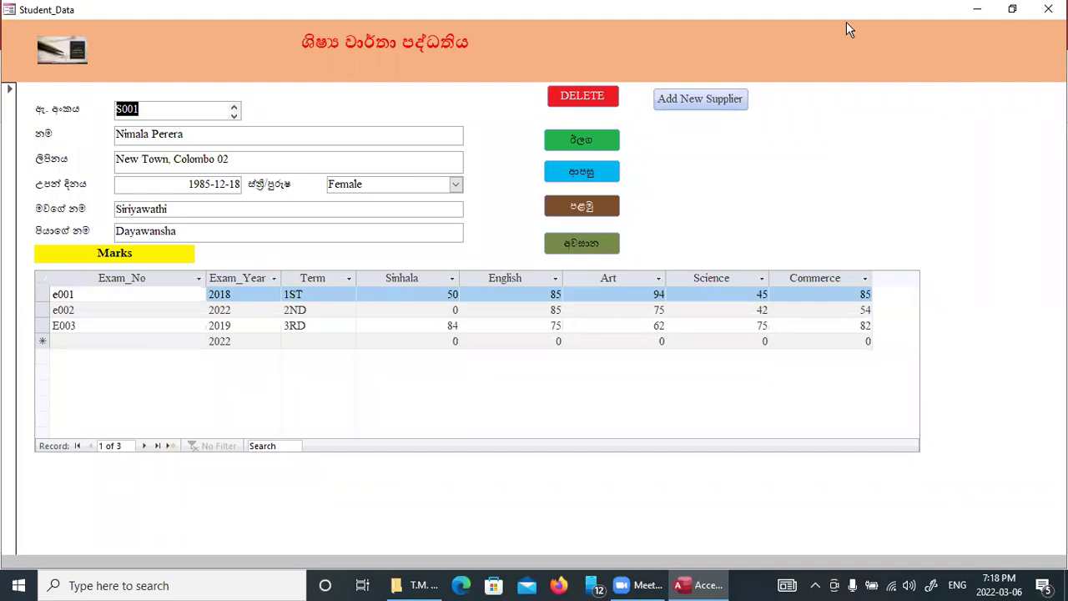
Restore and reposition the Student_Data window, maximize and restore it, then close it.
double_click(680, 9)
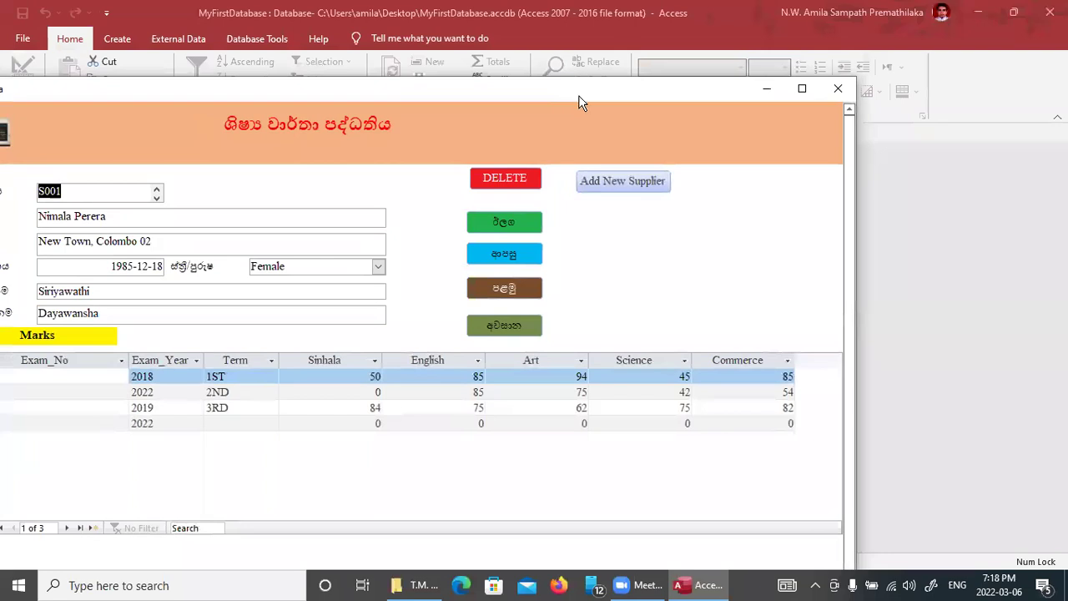
left_click_drag(579, 96, 702, 26)
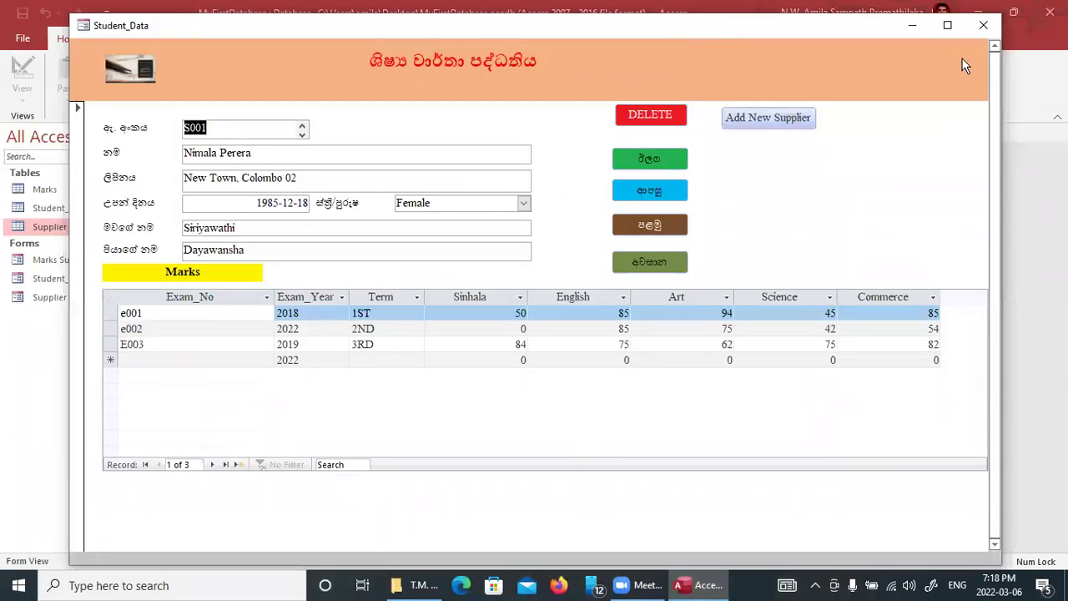
left_click(948, 35)
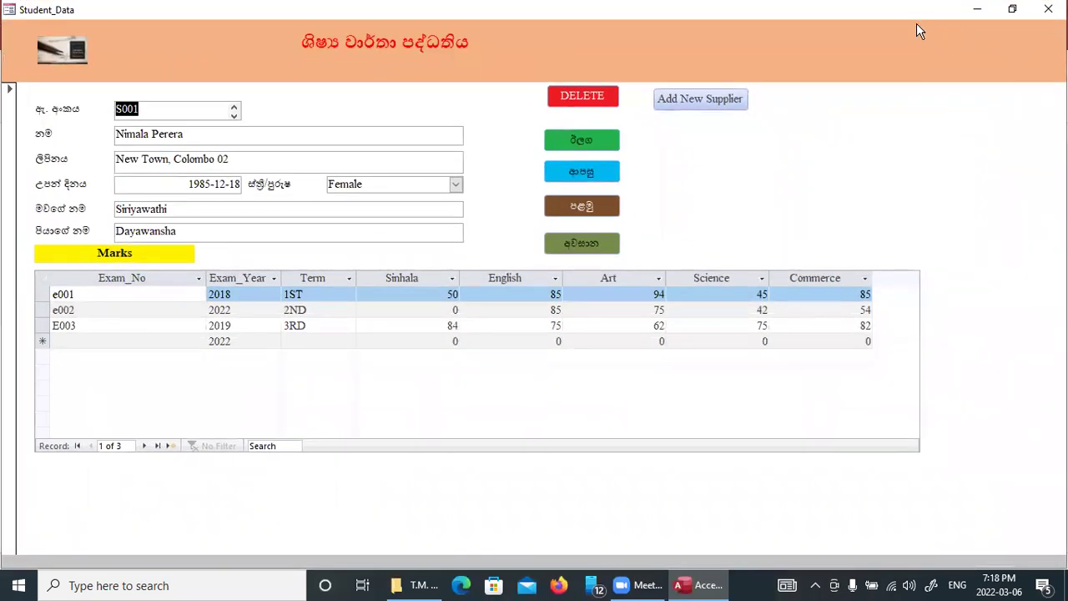
left_click(1012, 9)
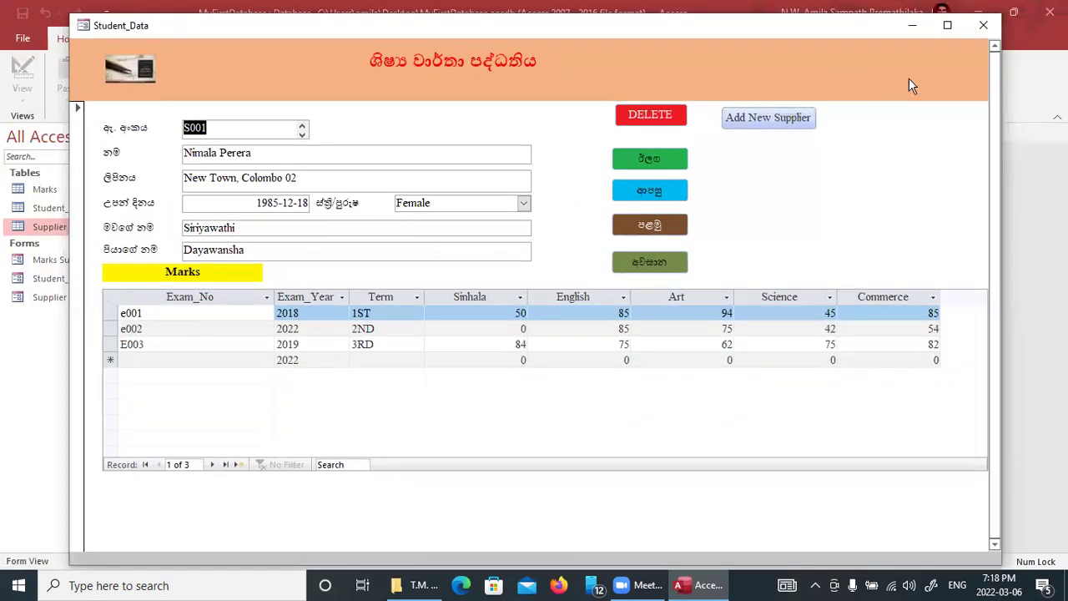
left_click(996, 22)
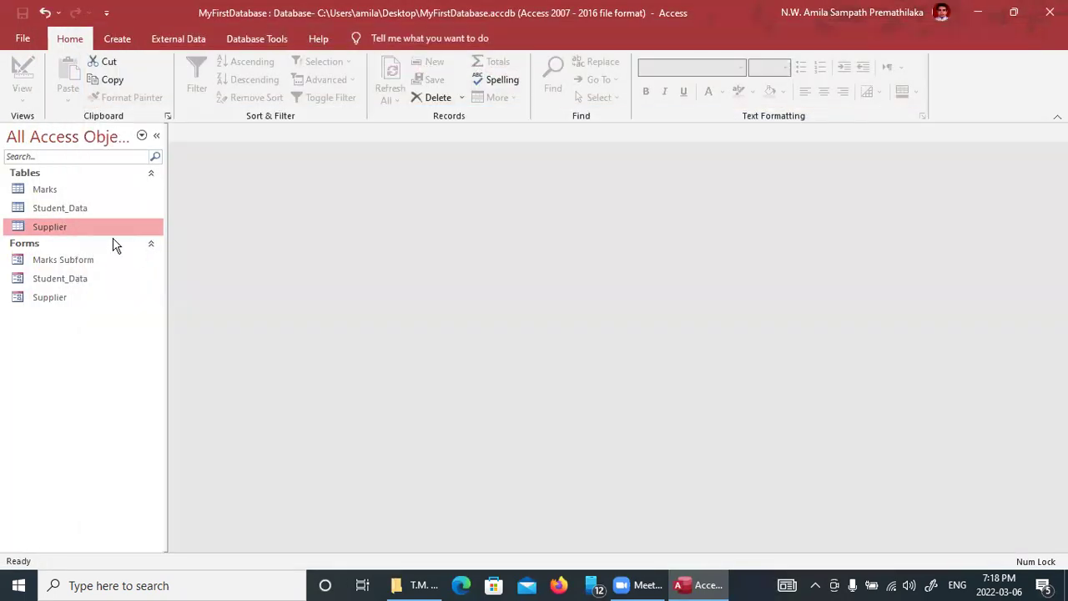
Open the Student_Data form in Design View, hide its Property Sheet, and open its code module.
left_click(53, 199)
left_click(45, 192)
left_click(39, 206)
right_click(39, 206)
left_click(24, 326)
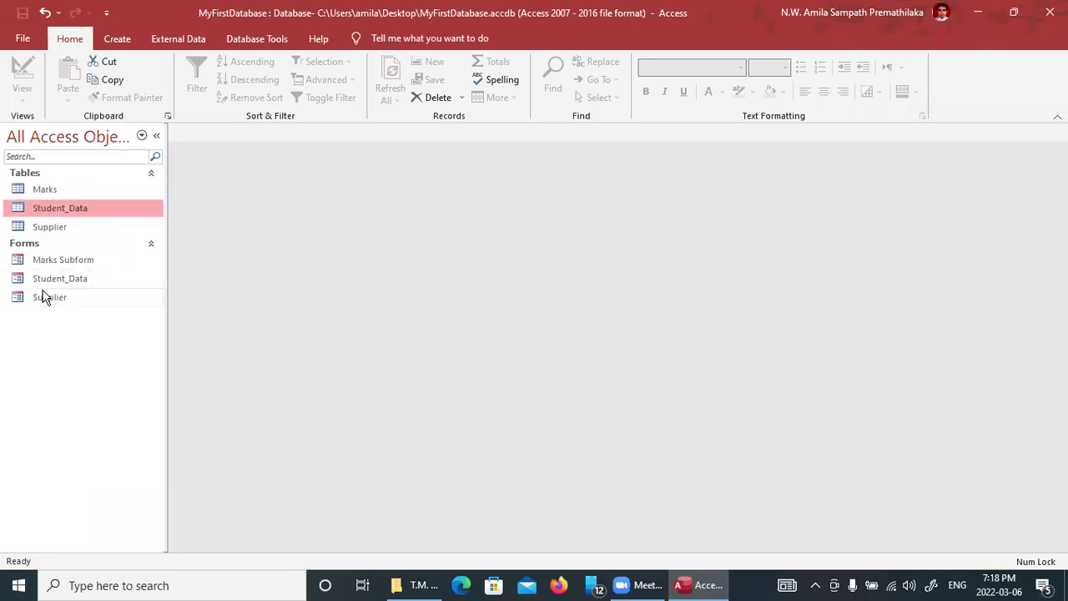
left_click(46, 279)
right_click(45, 281)
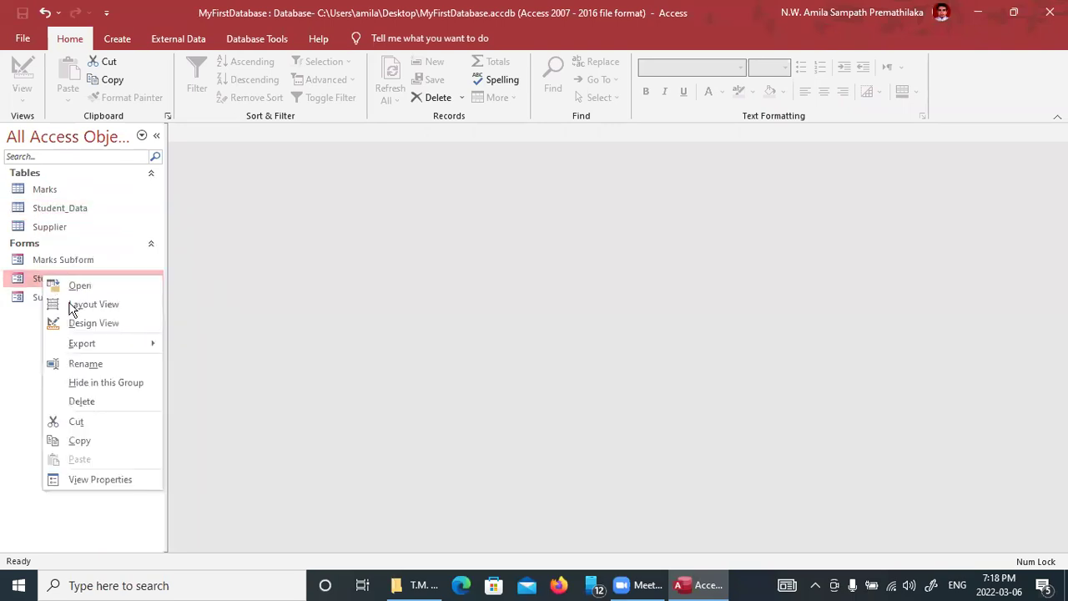
key("Return")
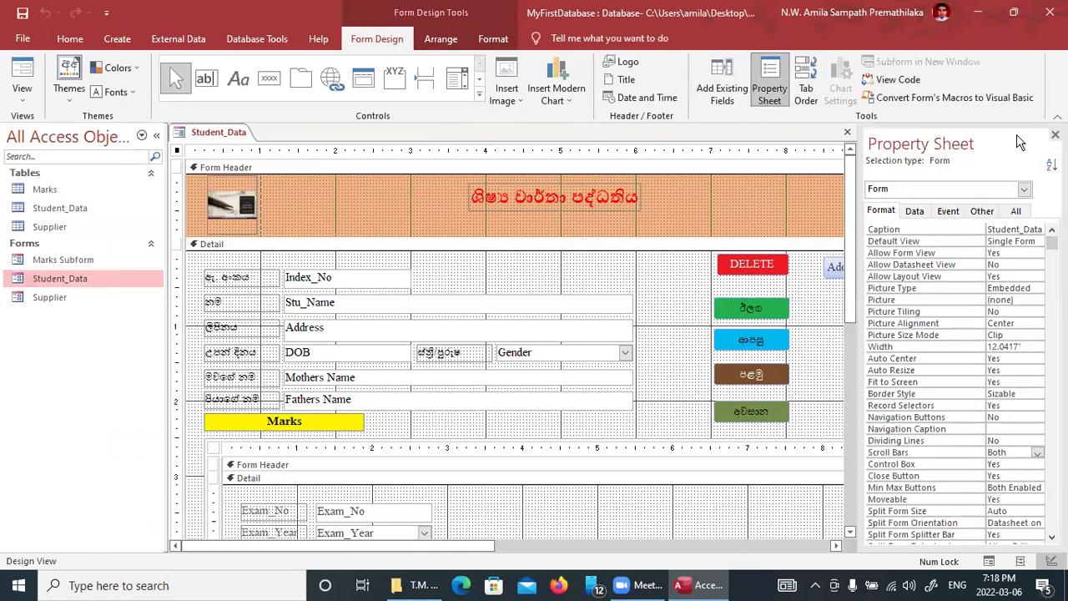
key("F4")
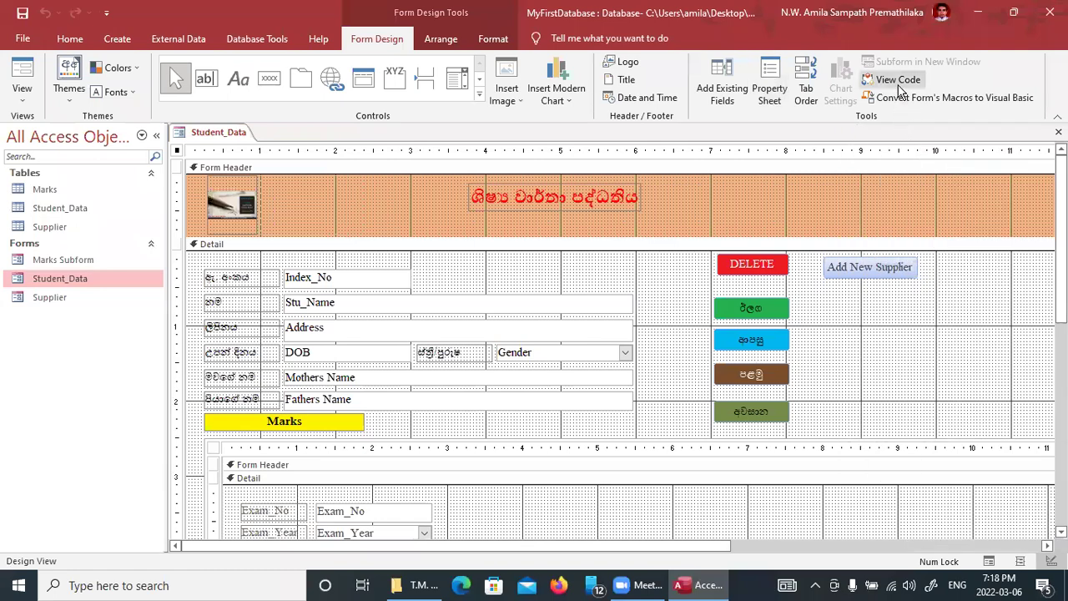
left_click(893, 80)
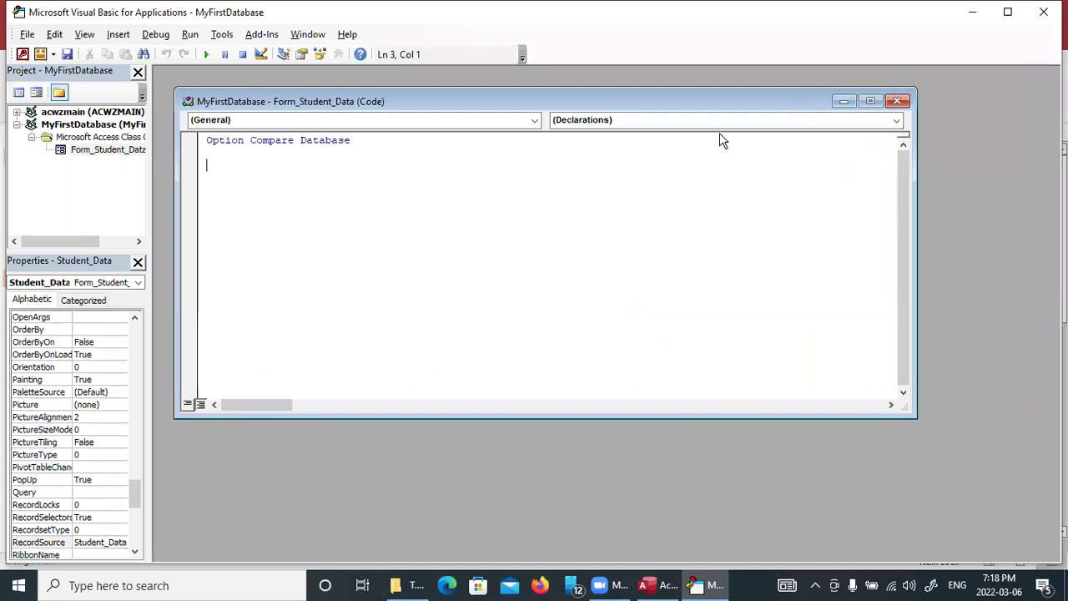
Create the Form_Load procedure by choosing the Form object and the Load event.
left_click(534, 120)
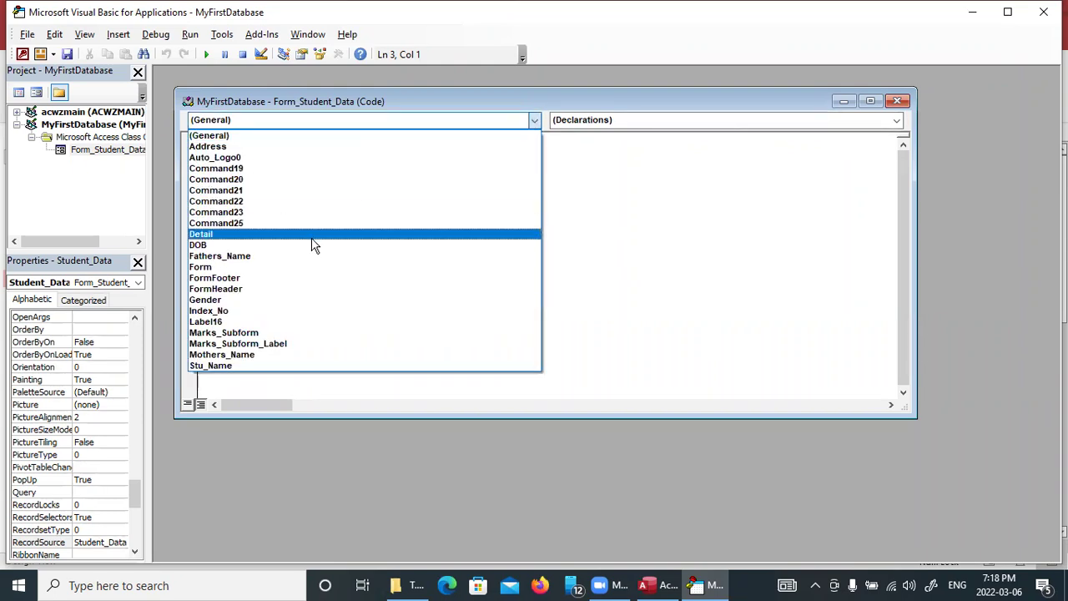
left_click(243, 268)
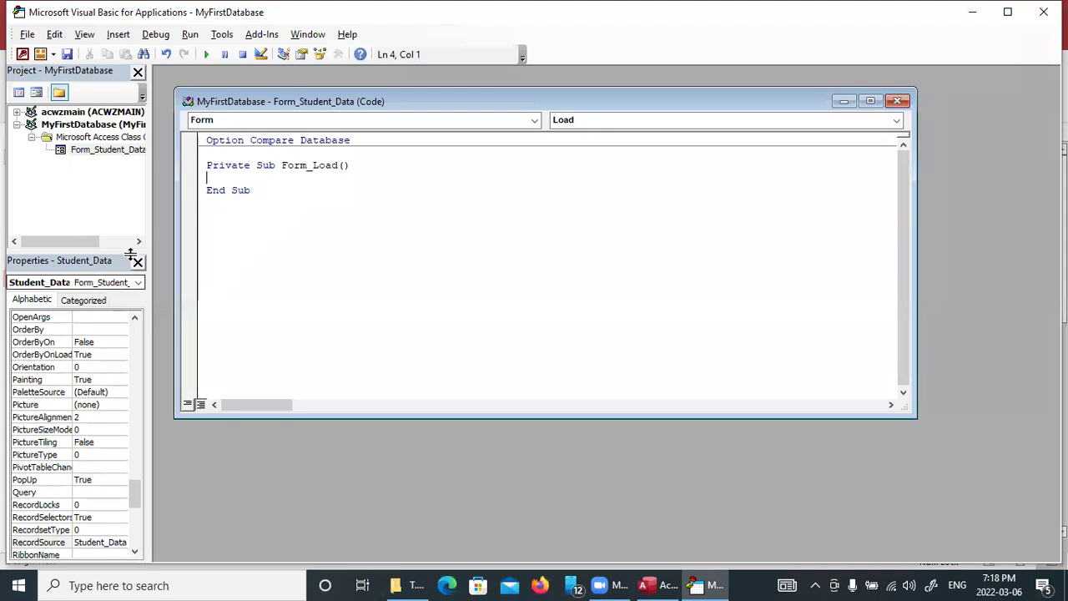
left_click(534, 120)
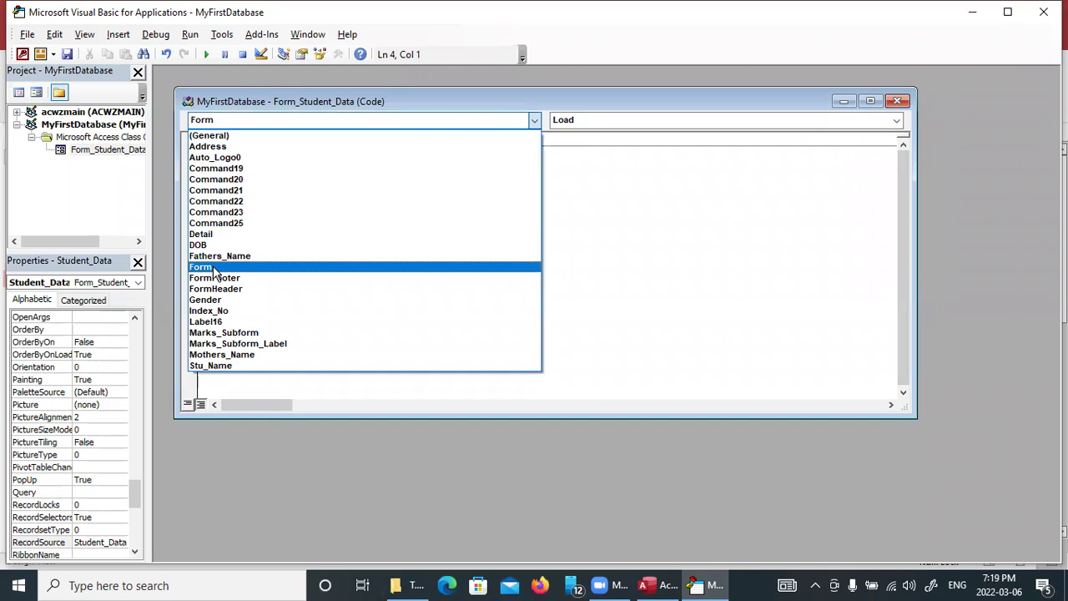
left_click(213, 266)
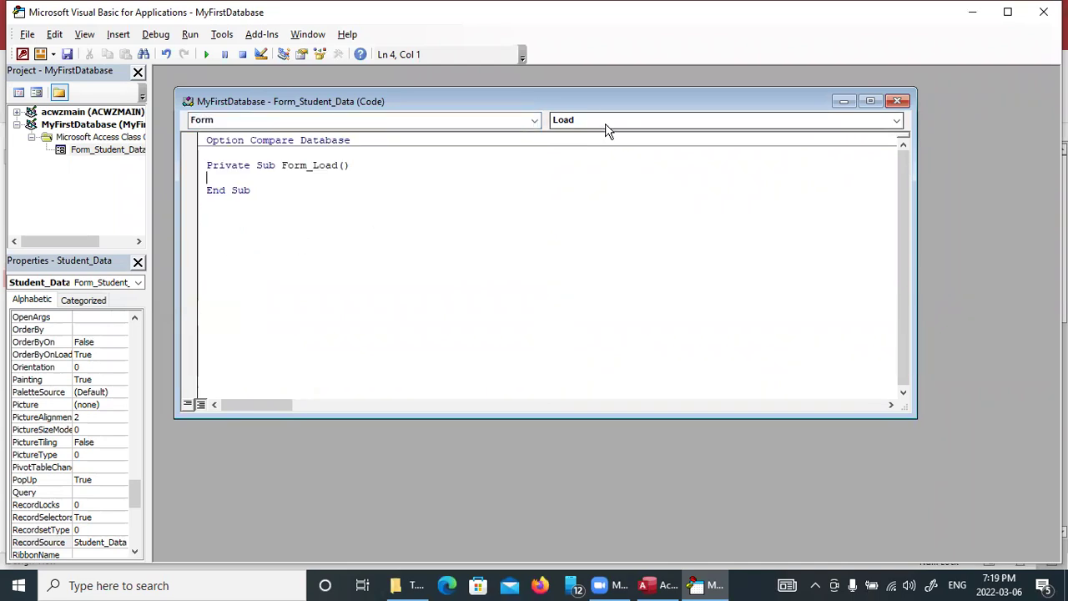
left_click(606, 127)
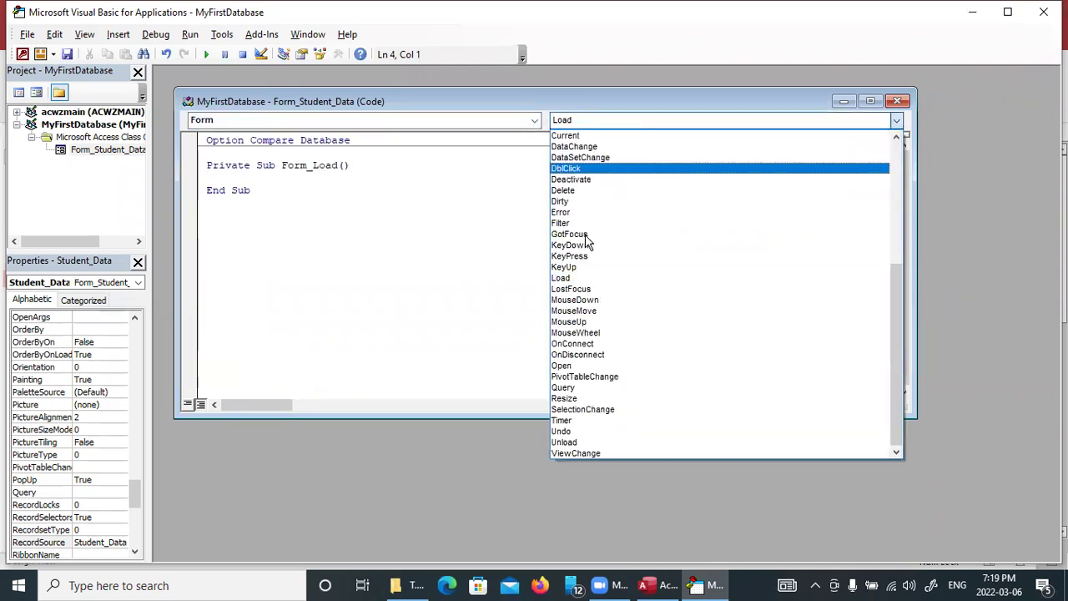
left_click(579, 279)
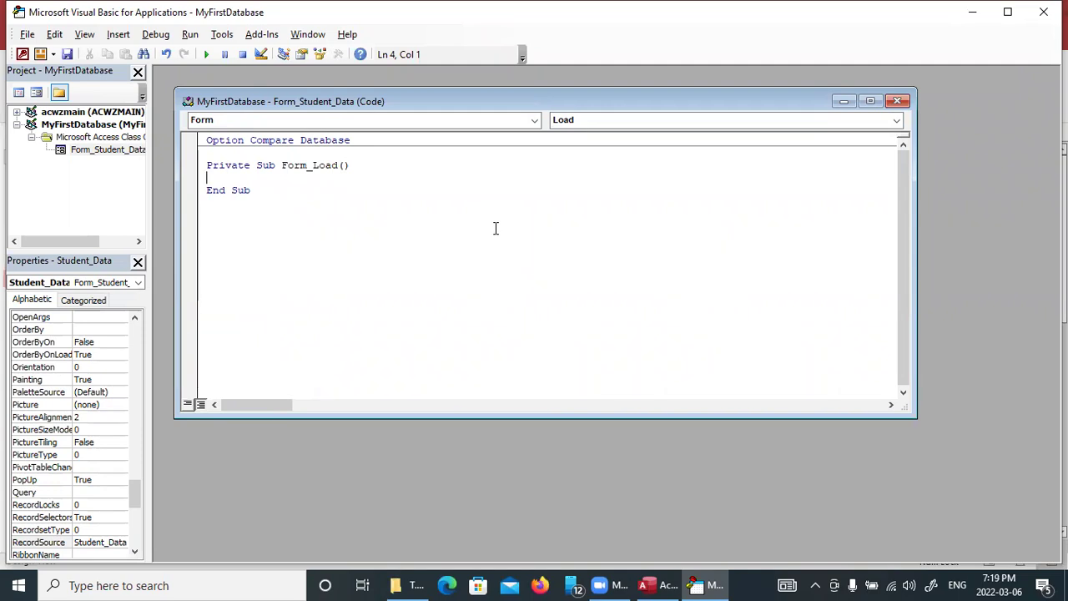
Try typing a DoCmd reference in Form_Load, erase it, then minimize the VBA editor.
type("cmd")
key("BackSpace")
key("BackSpace")
type(".cmd")
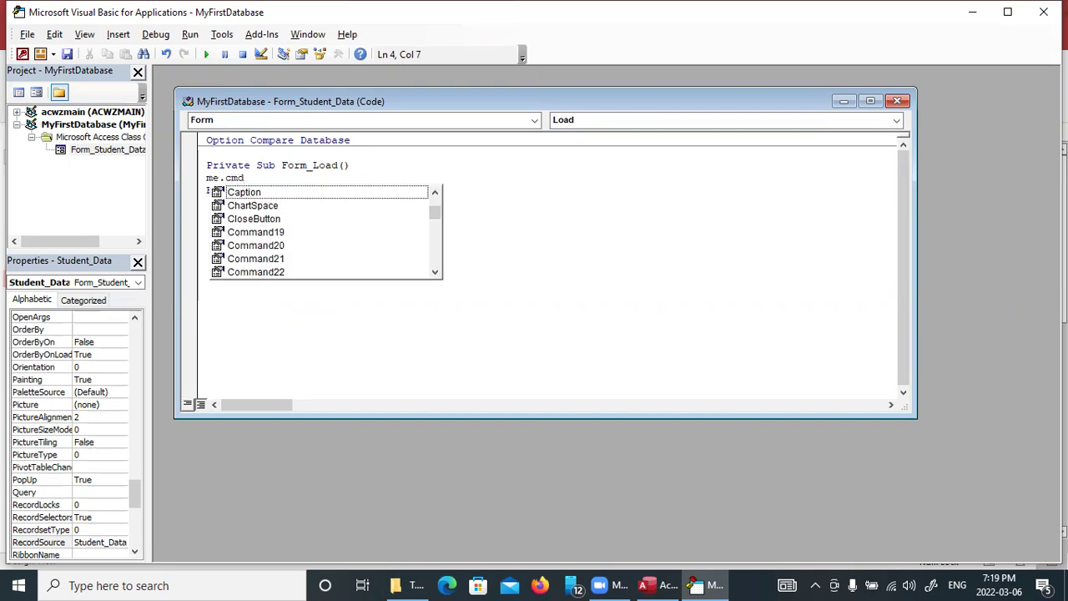
type(".")
key("BackSpace")
key("BackSpace")
key("BackSpace")
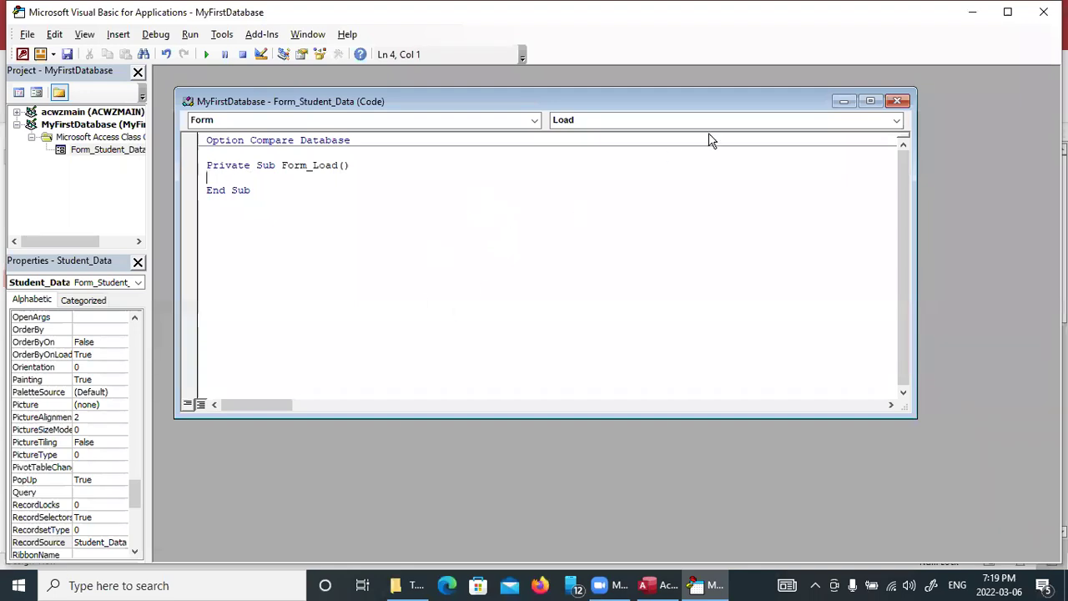
left_click(972, 11)
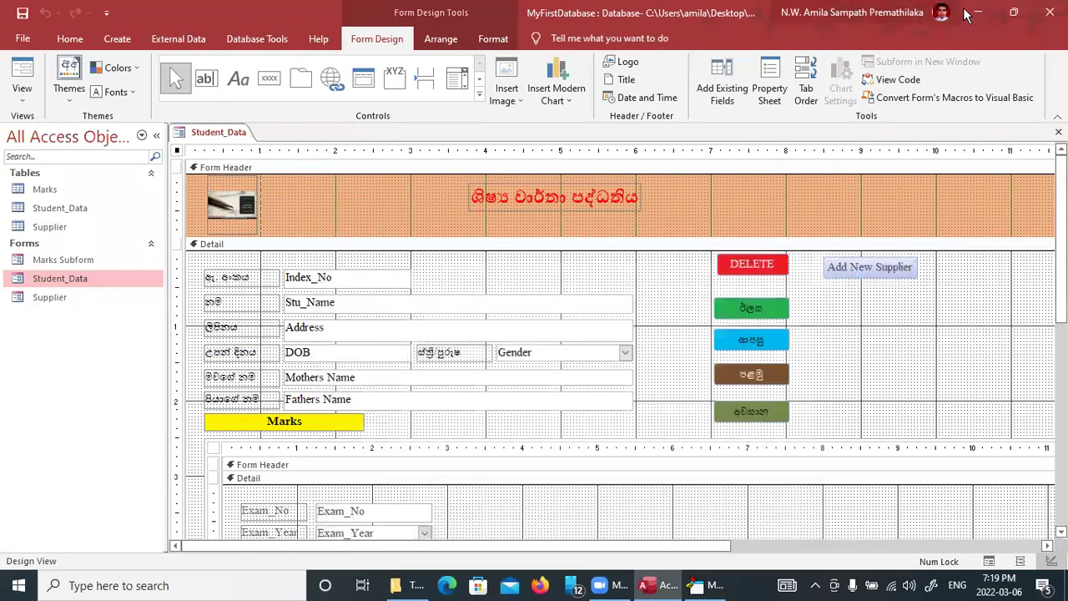
Open the Postal-Elahera database from Recent, answering the Student_Data save prompt.
left_click(657, 585)
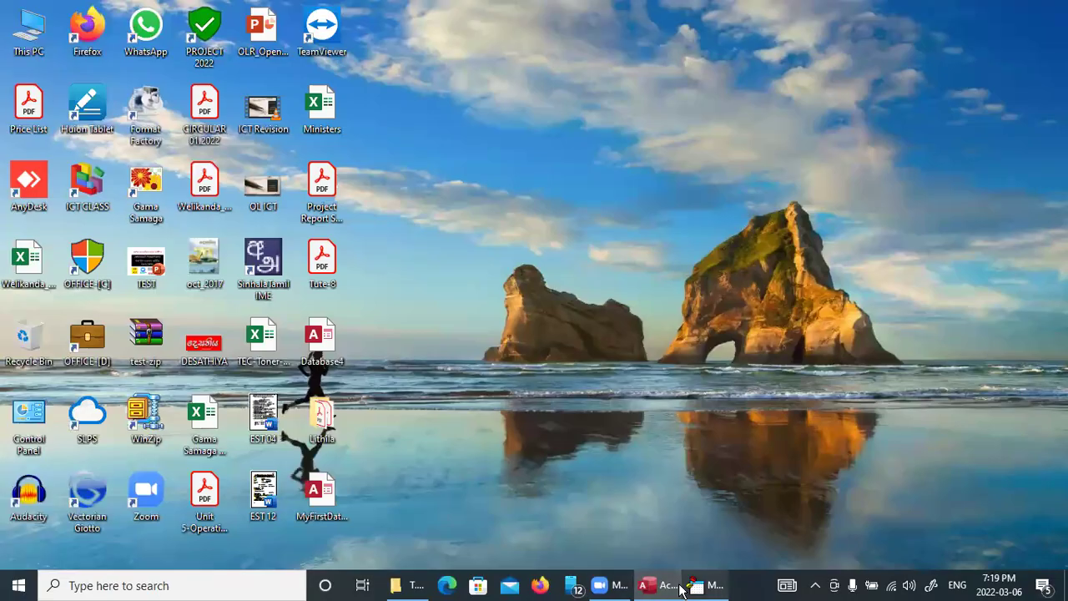
left_click(658, 585)
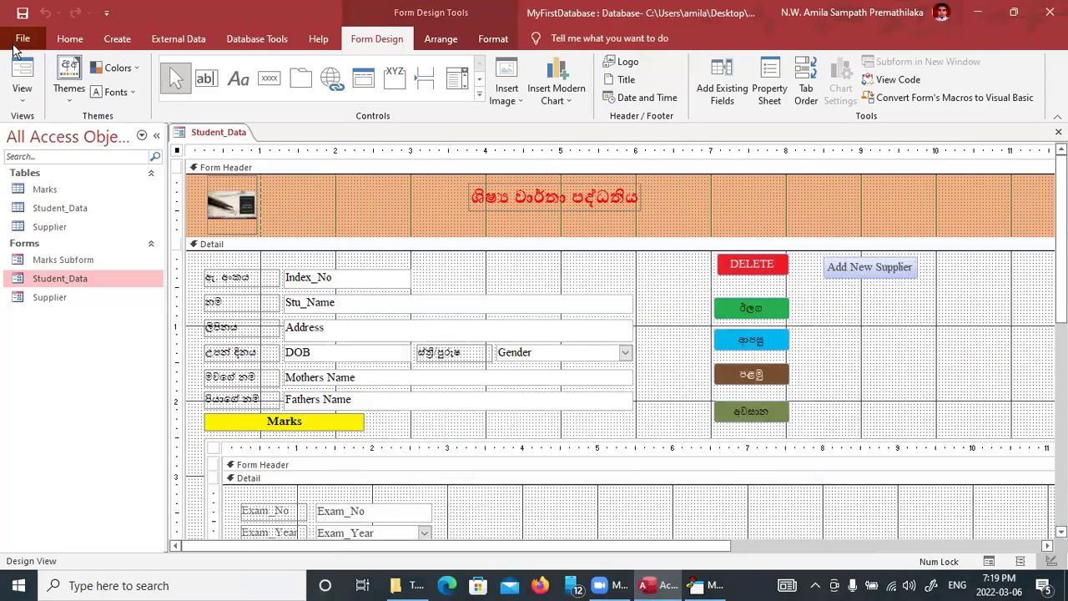
left_click(19, 40)
scroll(290, 363, "down", 1)
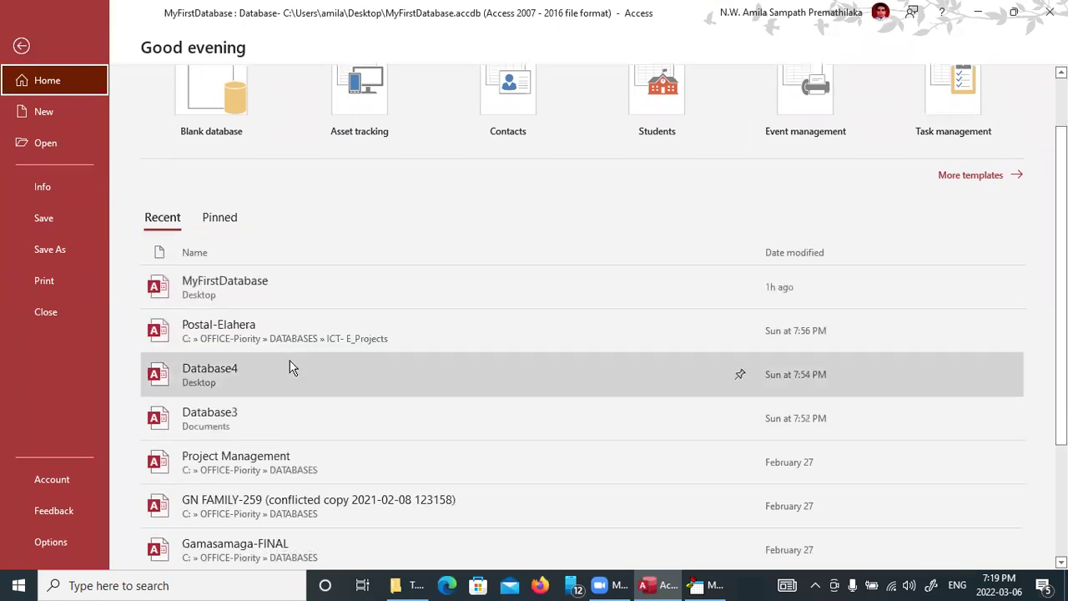
left_click(284, 334)
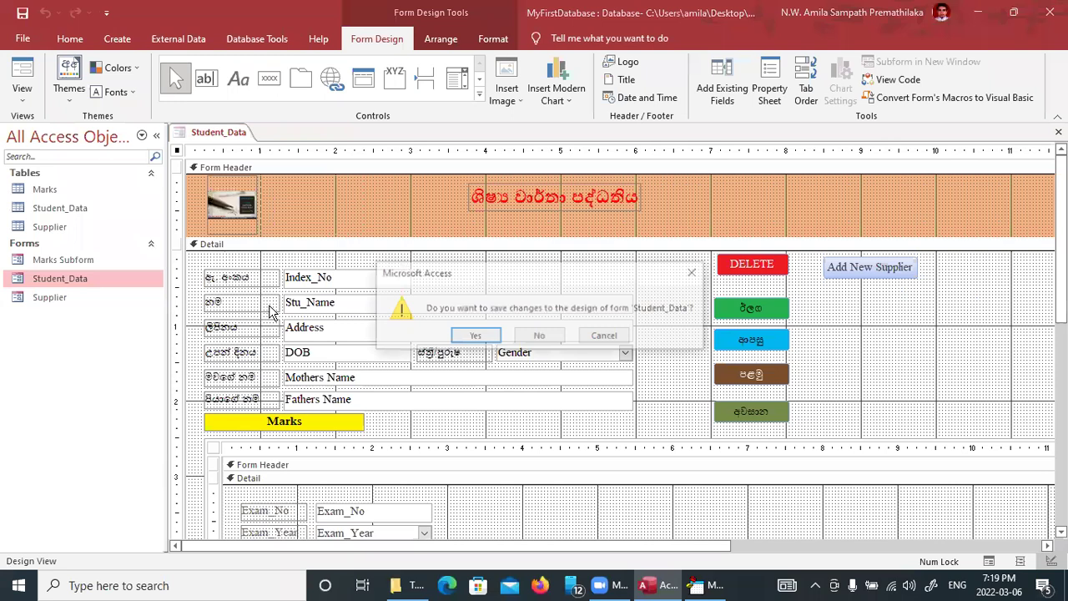
left_click(474, 336)
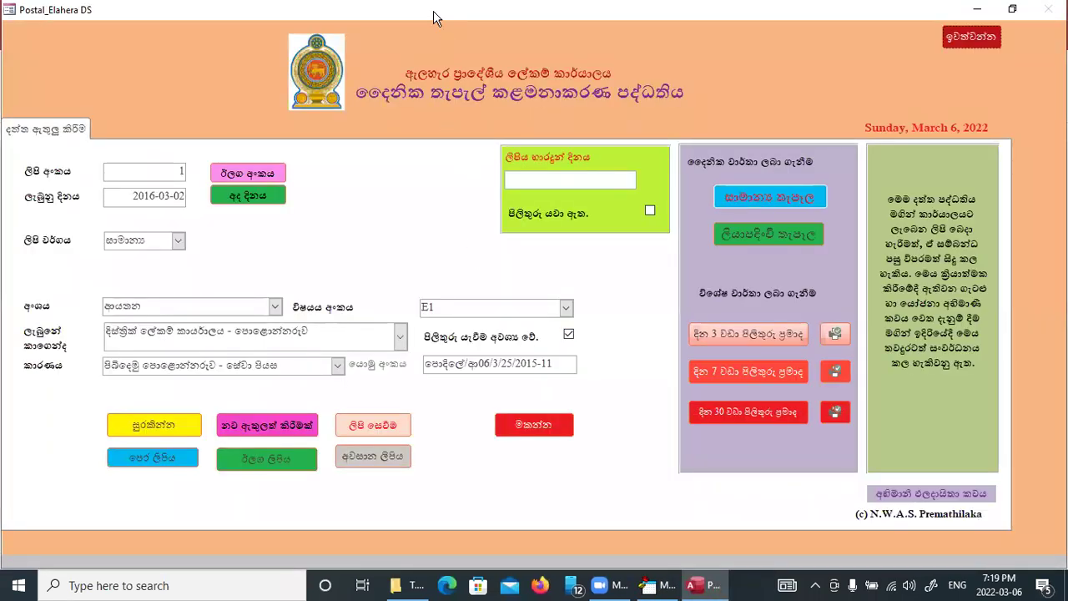
Put the FormMaster startup form into Design View and open its code module.
right_click(479, 16)
left_click(435, 110)
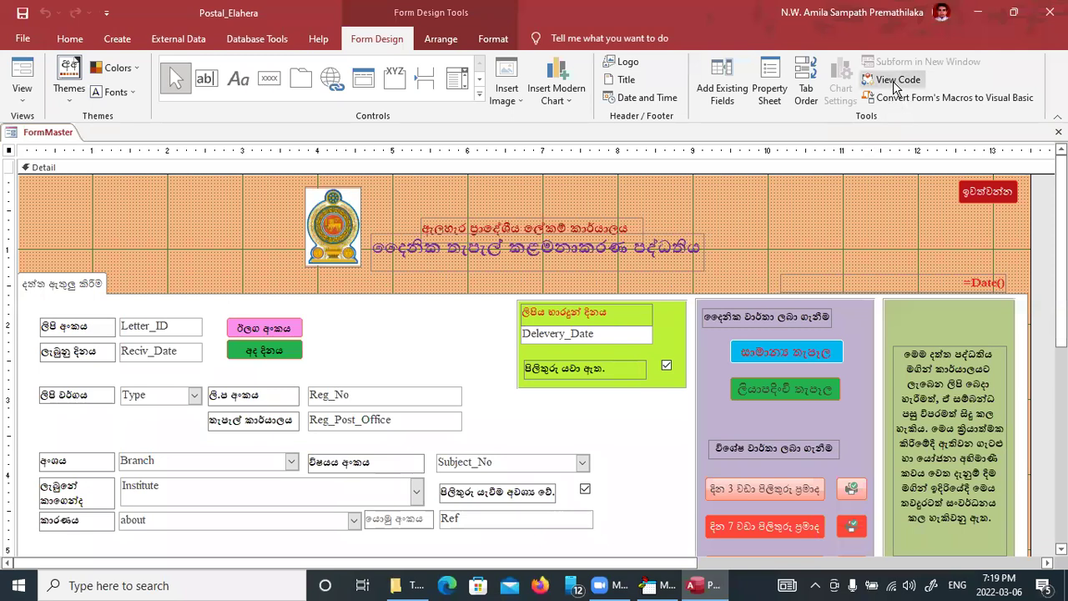
left_click(884, 79)
Scroll through the FormMaster code to locate its Form_Load procedure.
scroll(338, 203, "down", 8)
scroll(338, 202, "down", 2)
scroll(338, 202, "down", 3)
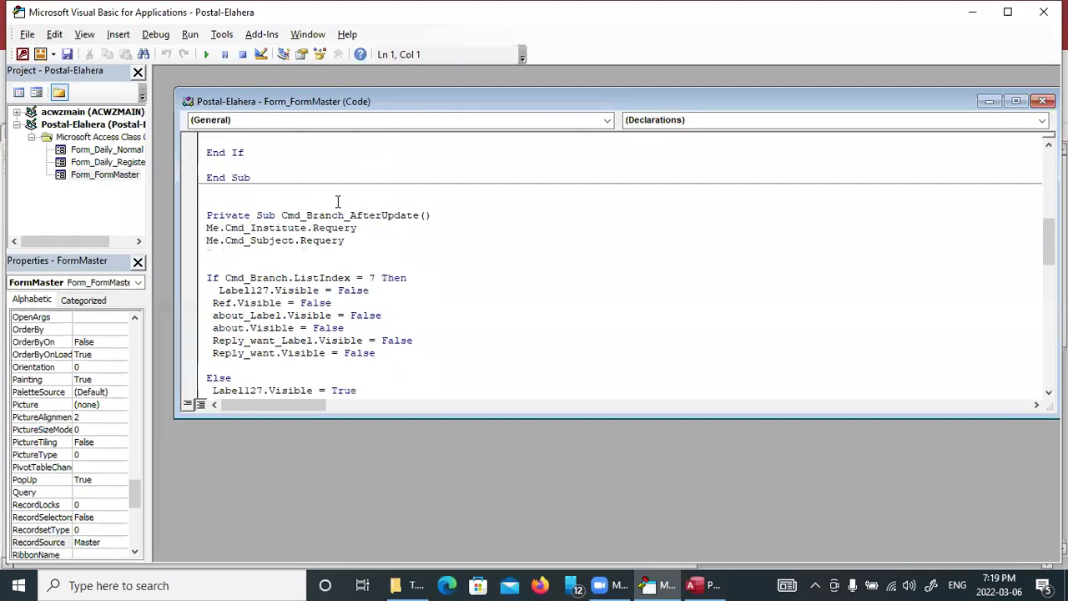
scroll(338, 202, "down", 5)
scroll(336, 200, "up", 1)
scroll(335, 198, "up", 1)
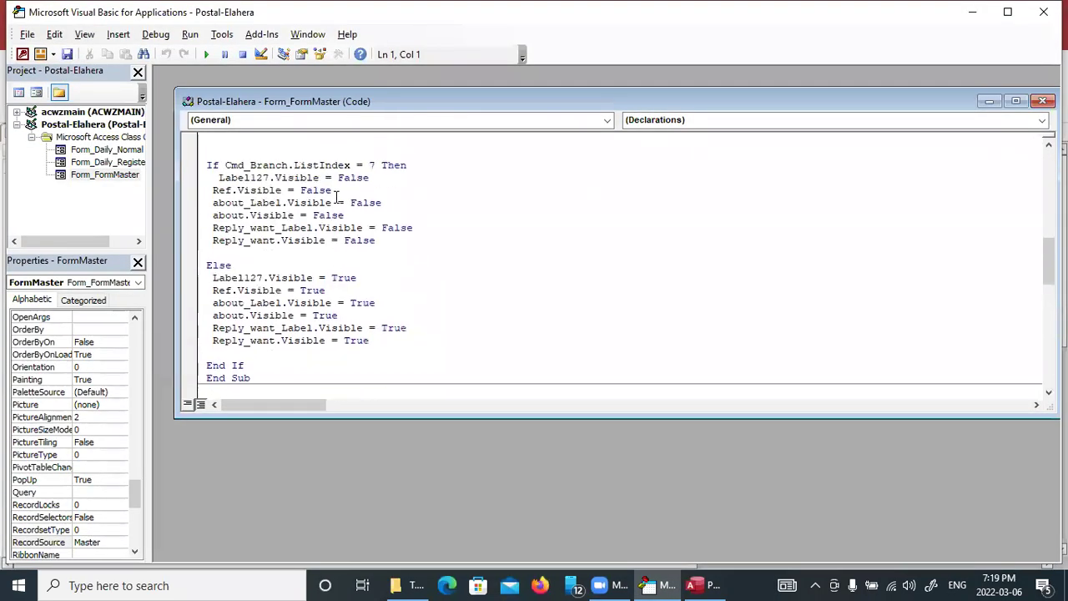
scroll(333, 196, "up", 1)
scroll(334, 195, "up", 2)
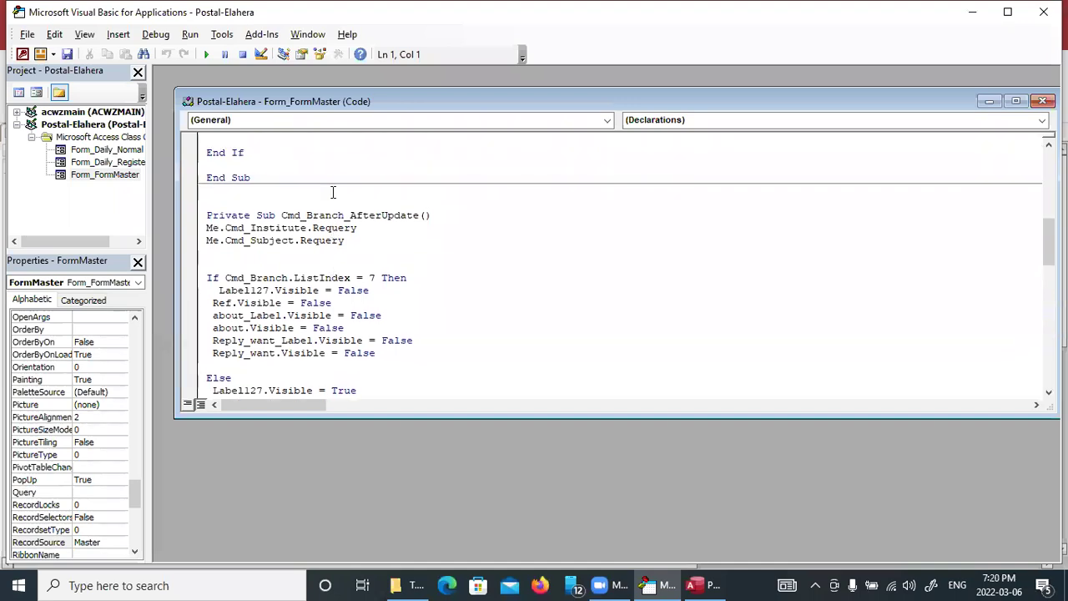
scroll(332, 192, "down", 4)
scroll(332, 192, "down", 4)
scroll(332, 192, "down", 1)
scroll(332, 192, "up", 1)
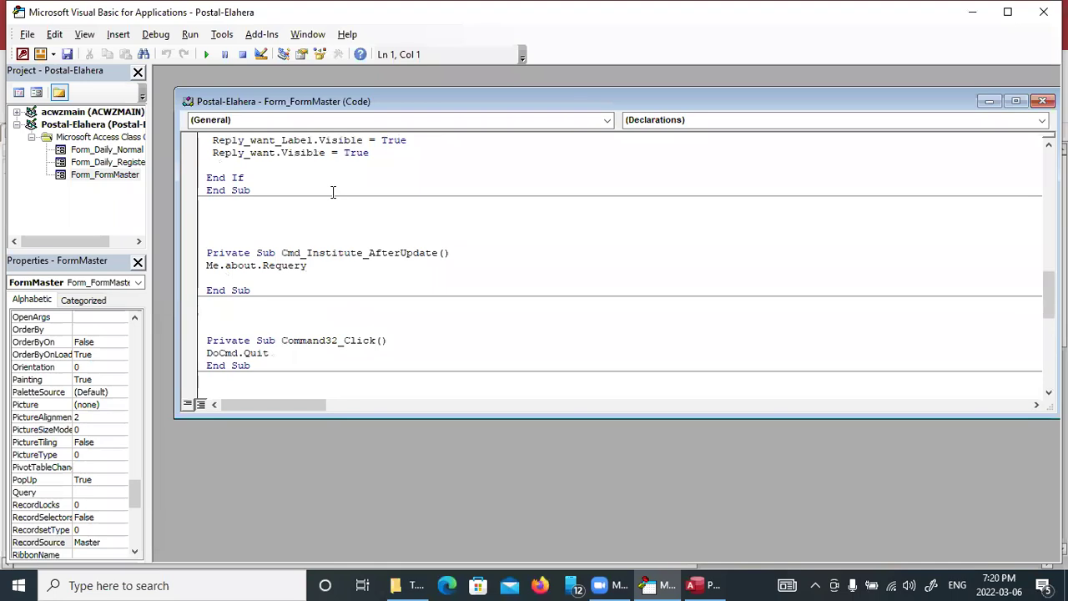
scroll(332, 192, "up", 1)
scroll(331, 191, "down", 4)
scroll(330, 190, "down", 2)
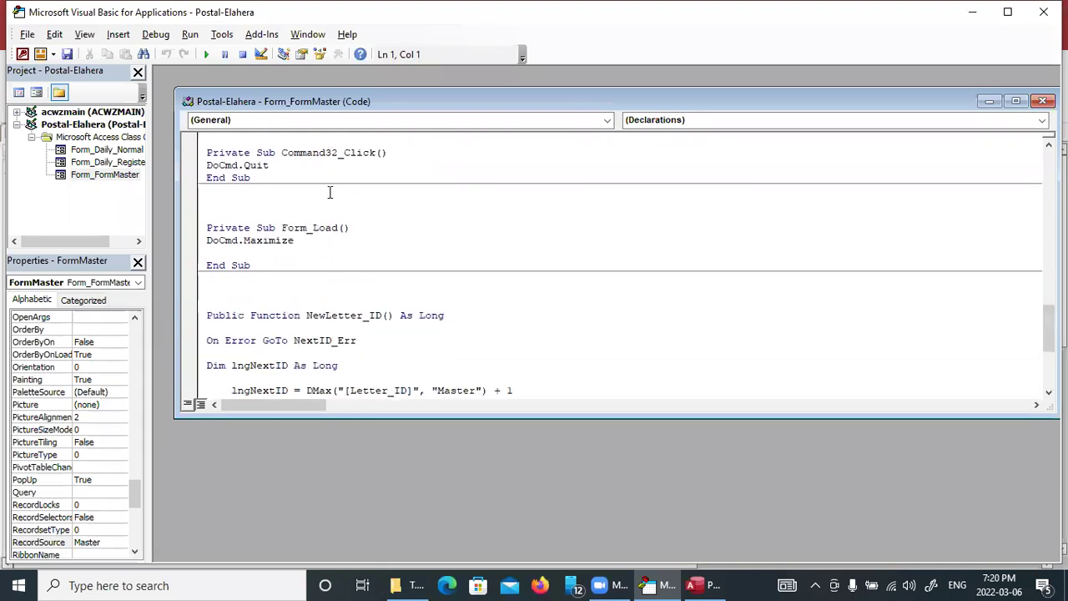
scroll(329, 190, "down", 1)
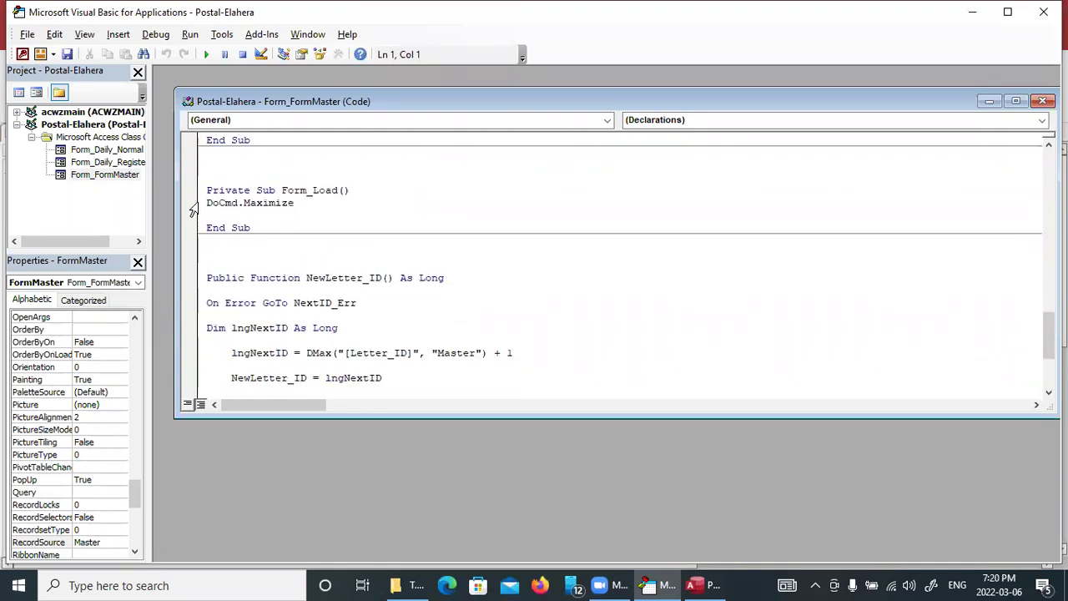
Copy the DoCmd.Maximize line, then close the VBA editor and the Postal-Elahera database.
left_click(194, 202)
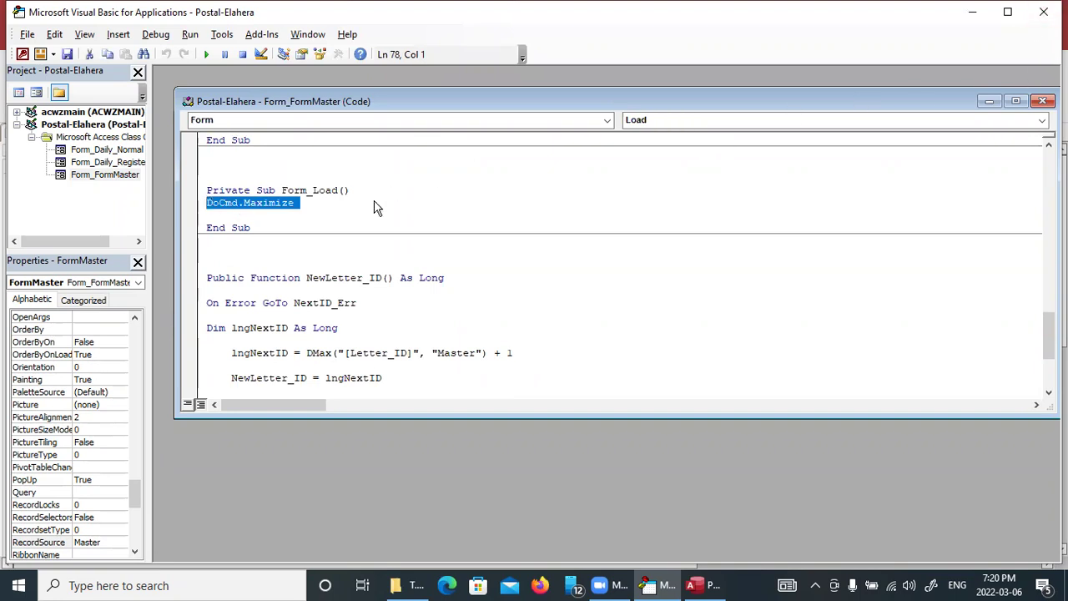
right_click(281, 201)
left_click(215, 240)
left_click(1043, 15)
left_click(1041, 18)
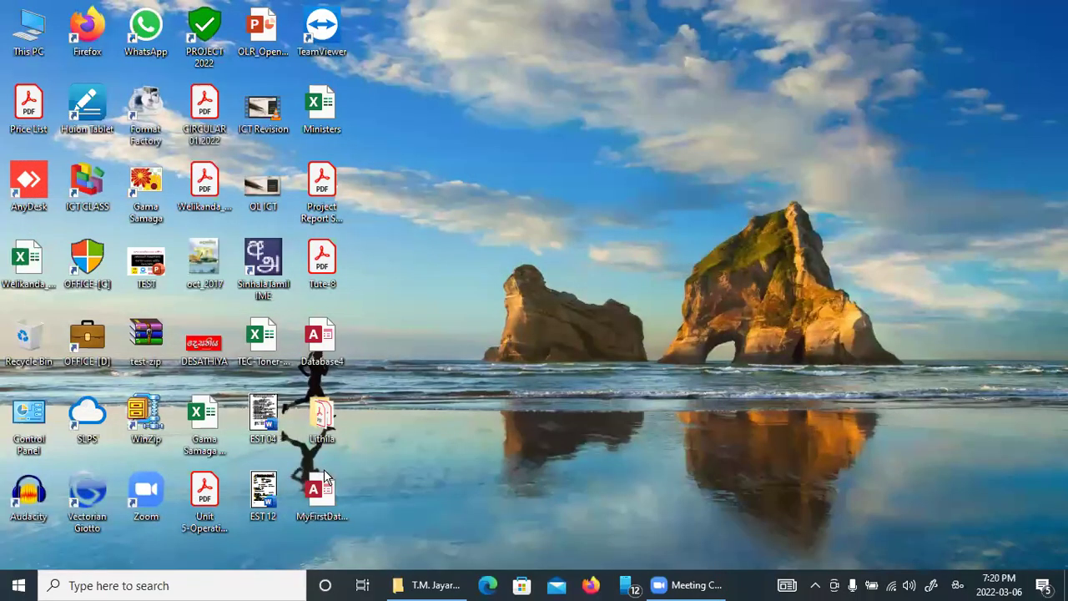
Open MyFirstDatabase from the desktop and enable its content.
left_click(324, 469)
double_click(324, 476)
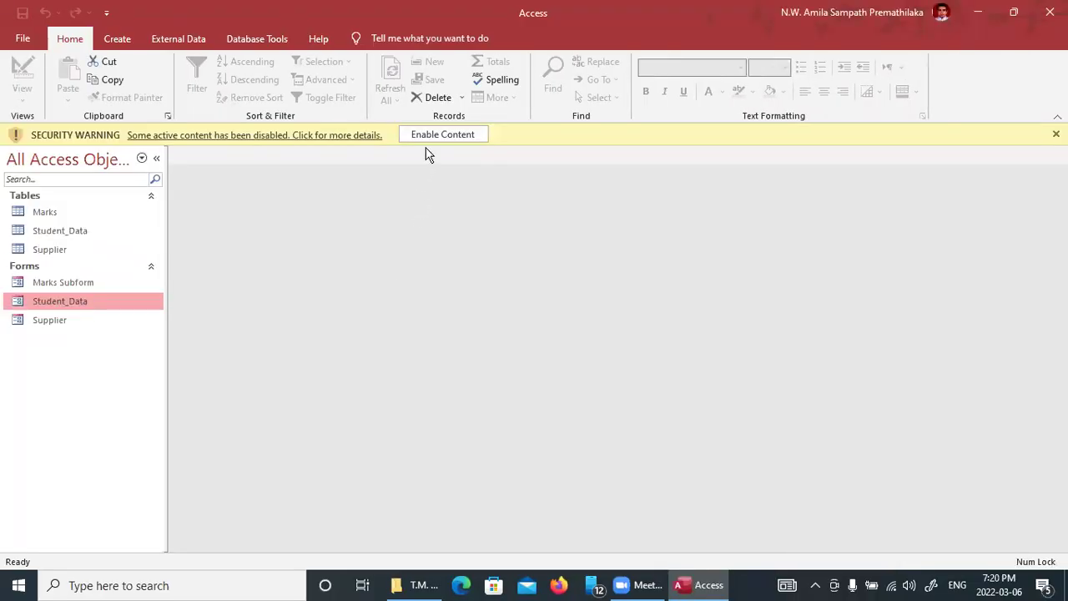
left_click(426, 134)
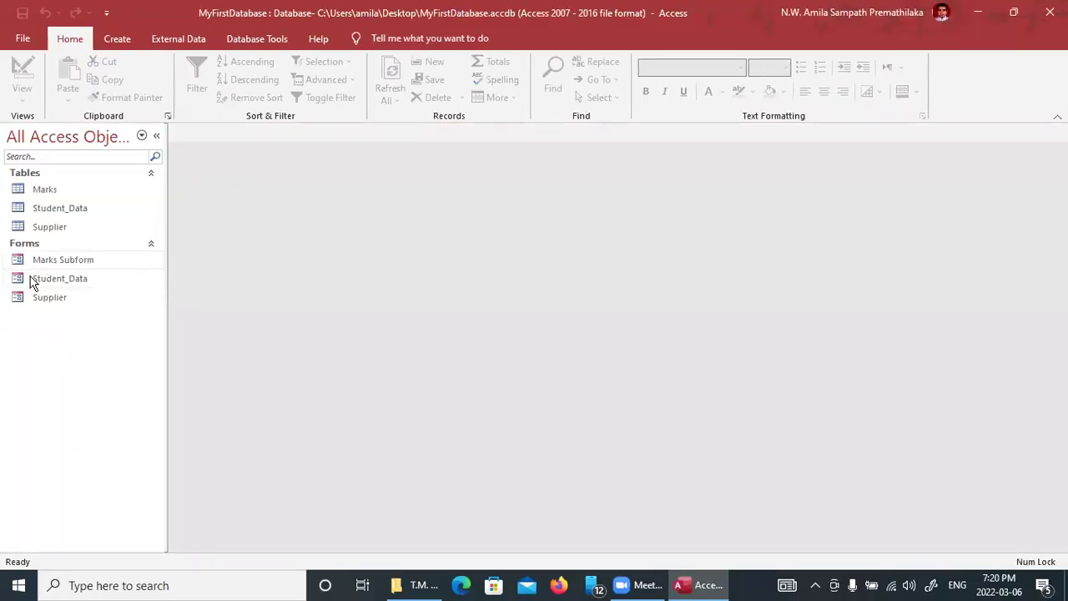
Open Student_Data in Design View and place the cursor inside its Form_Load procedure code.
left_click(45, 300)
left_click(42, 284)
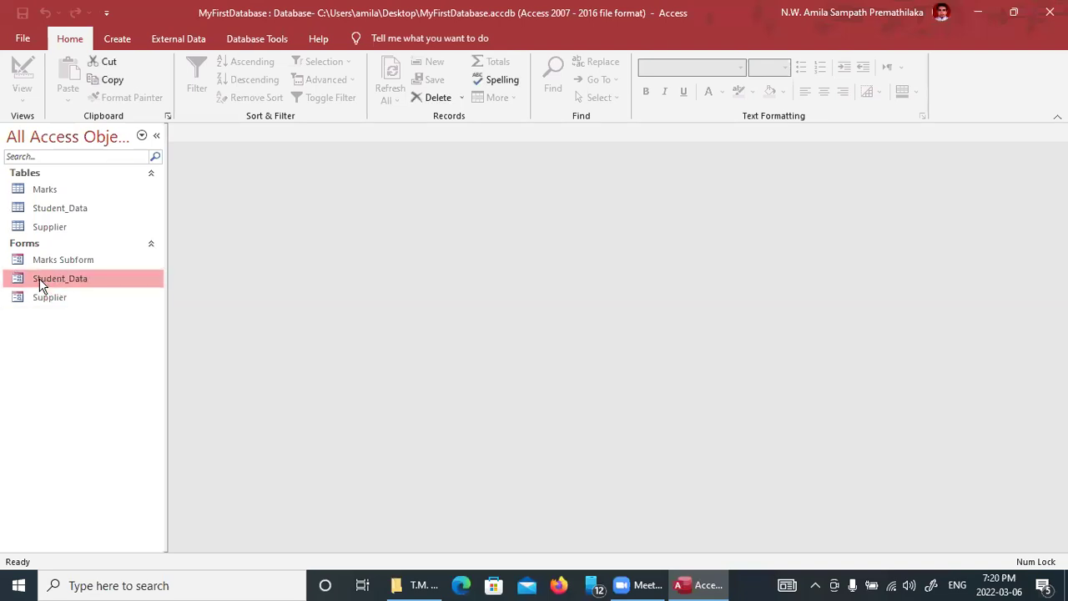
right_click(41, 283)
left_click(87, 328)
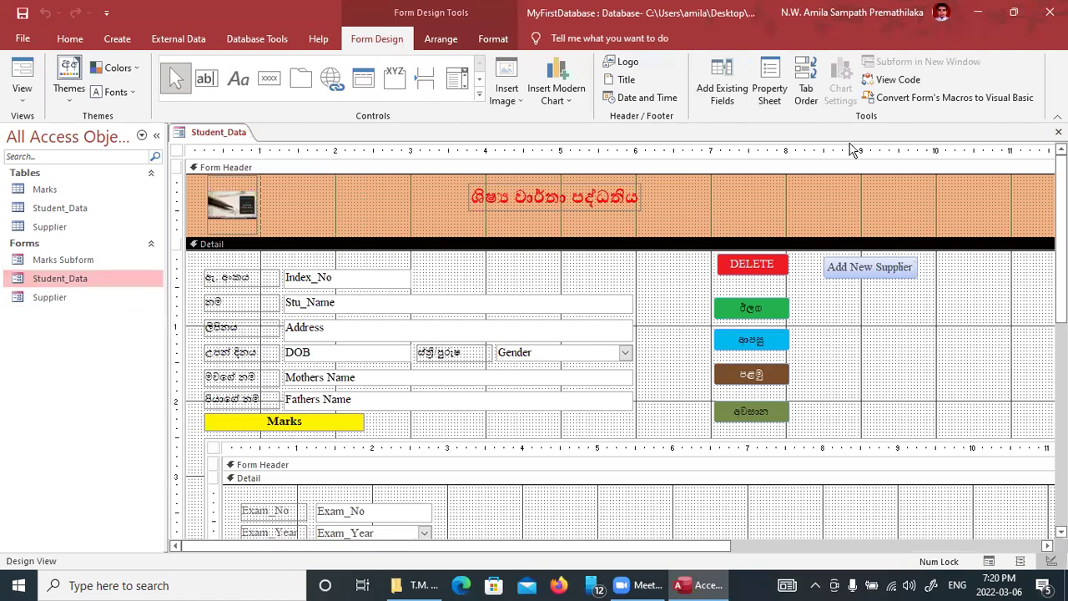
left_click(875, 83)
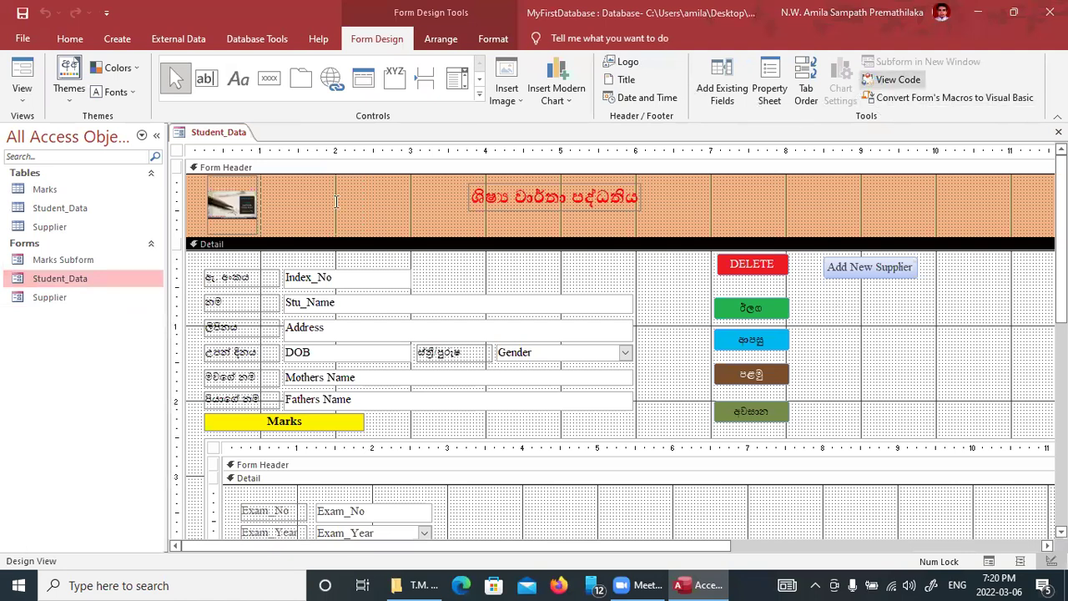
left_click(226, 175)
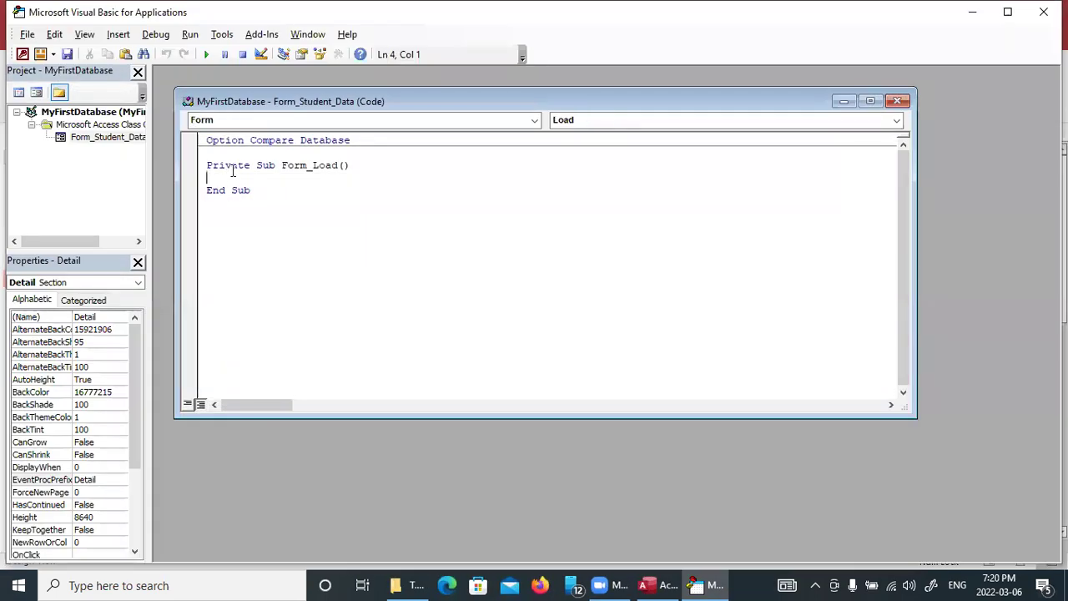
Paste DoCmd.Maximize into Form_Load, save the code, and run Student_Data in Form View.
key("ctrl+v")
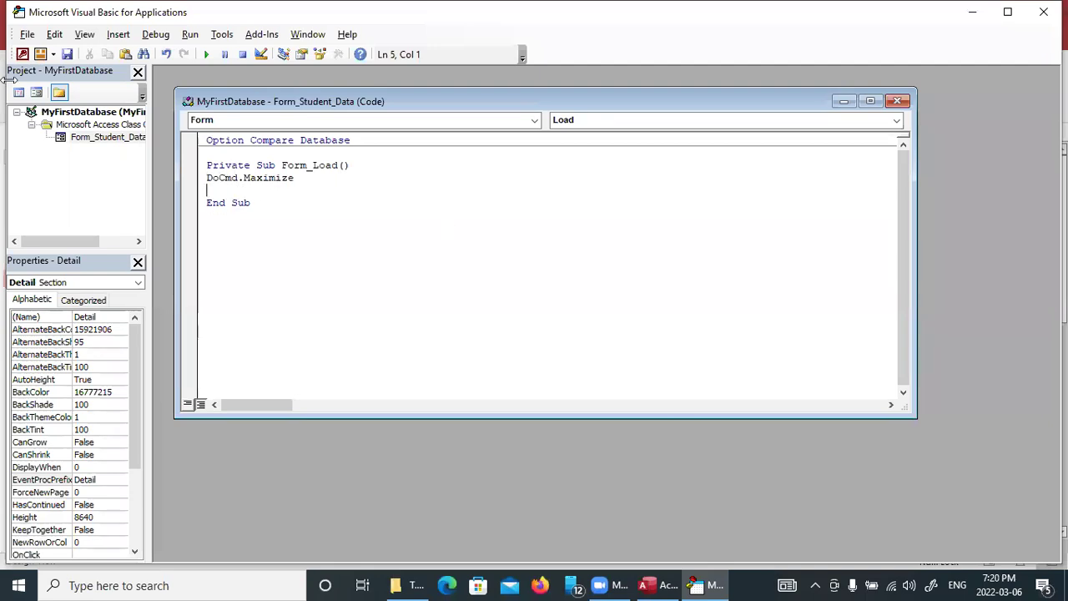
left_click(61, 58)
left_click(895, 102)
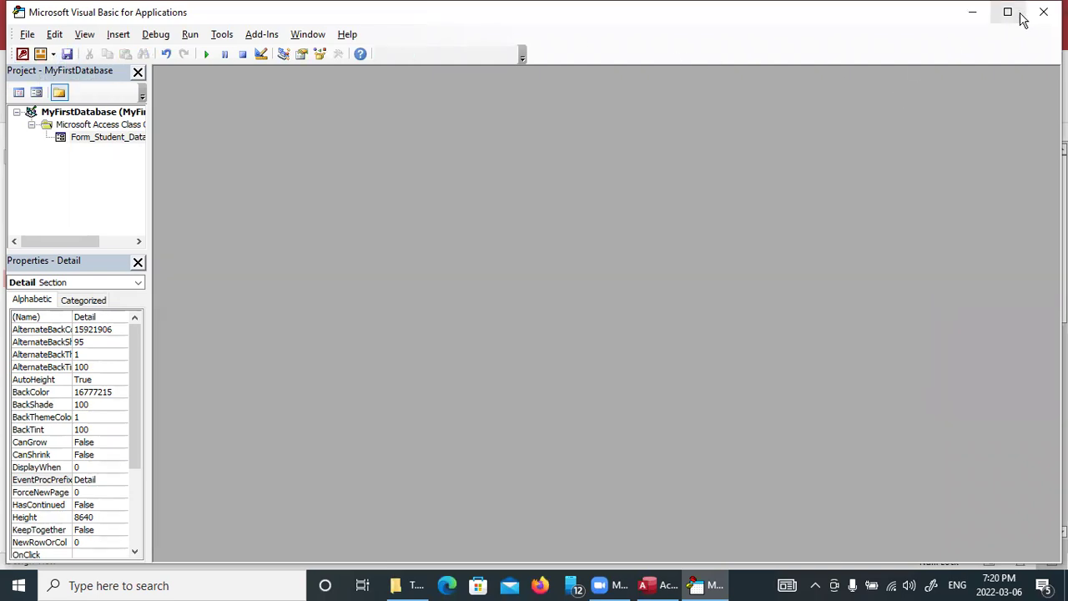
key("alt+F11")
left_click(20, 73)
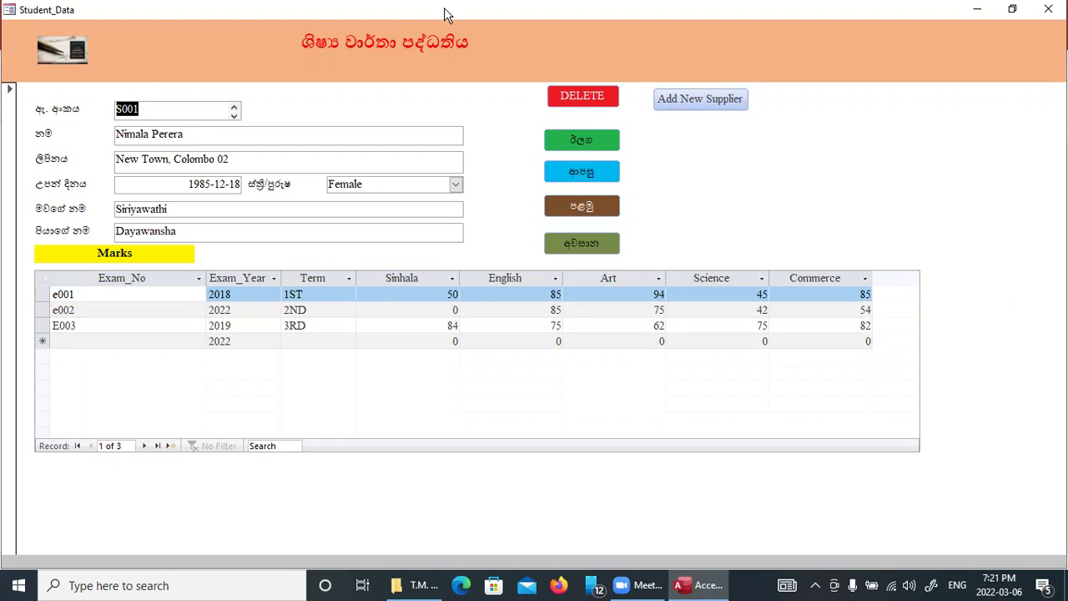
Put Student_Data in Design View with the Property Sheet showing.
right_click(346, 10)
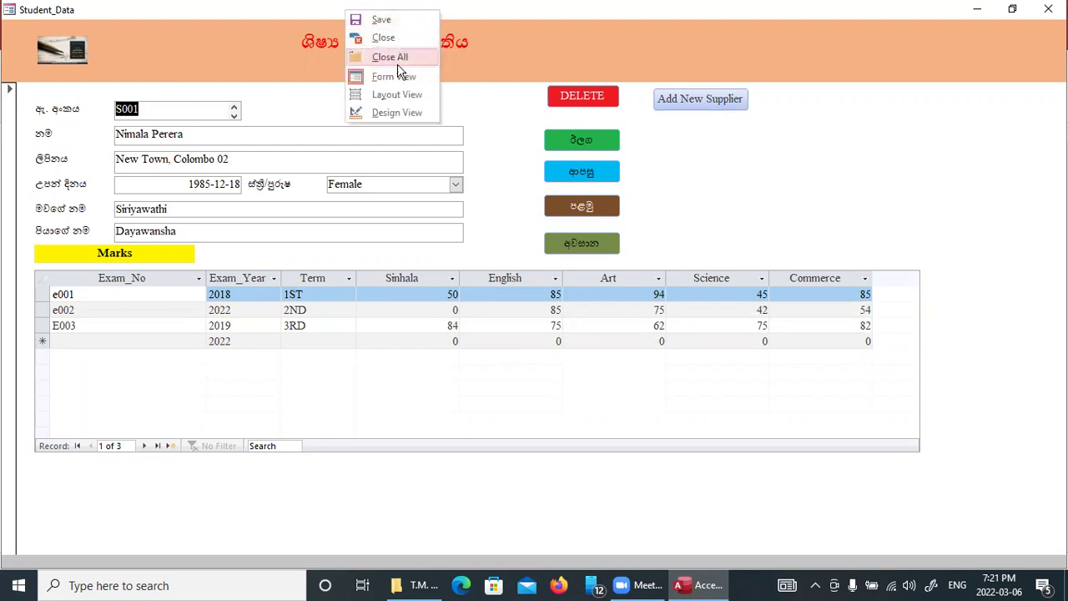
left_click(430, 143)
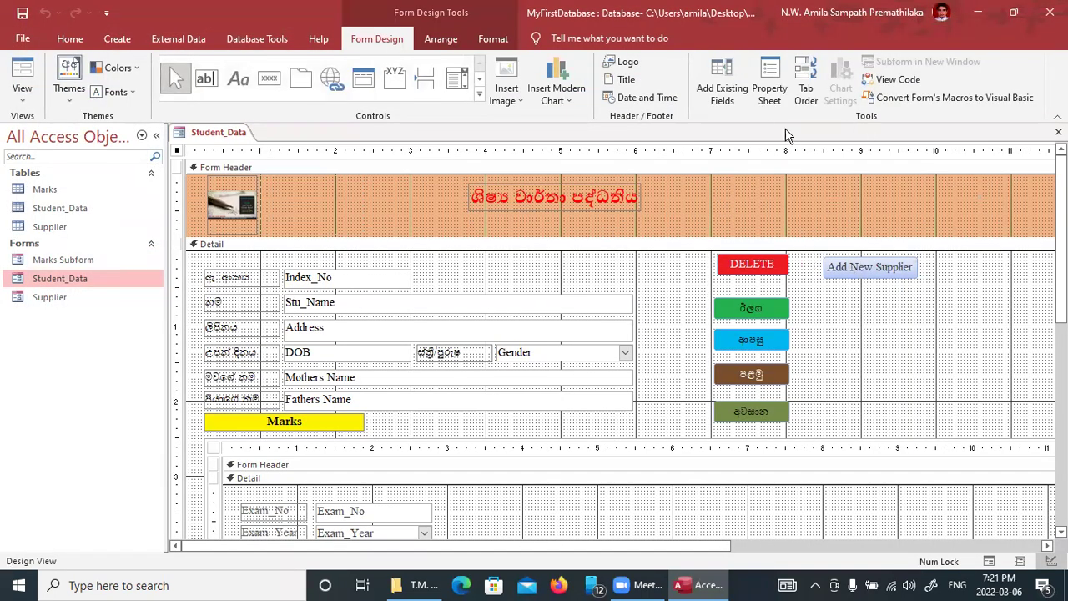
left_click(769, 83)
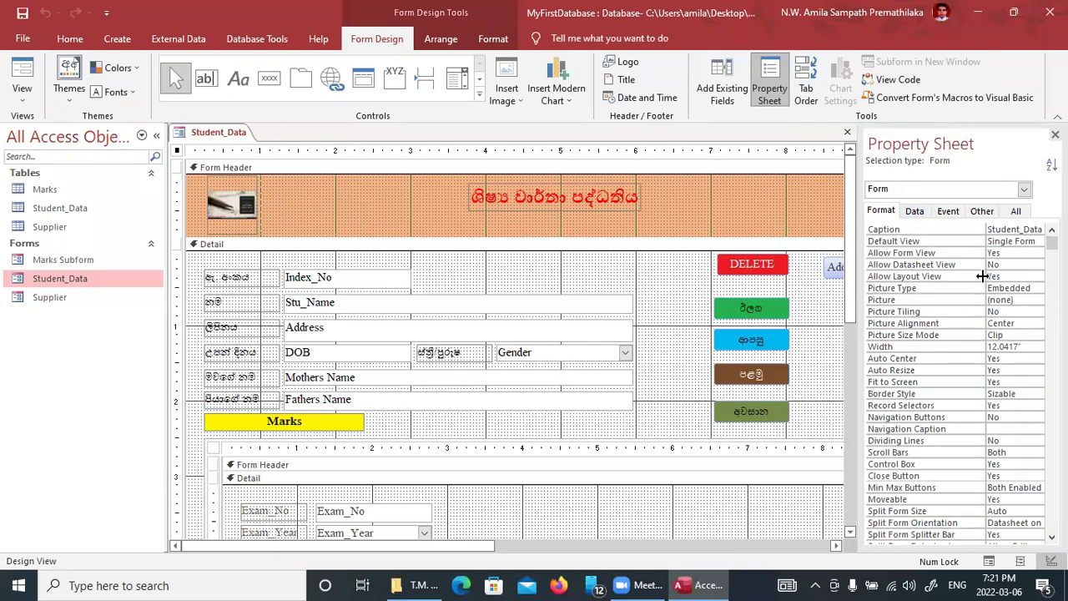
Check the form in Form View, restoring and maximizing its window, then return to Design View.
left_click(25, 80)
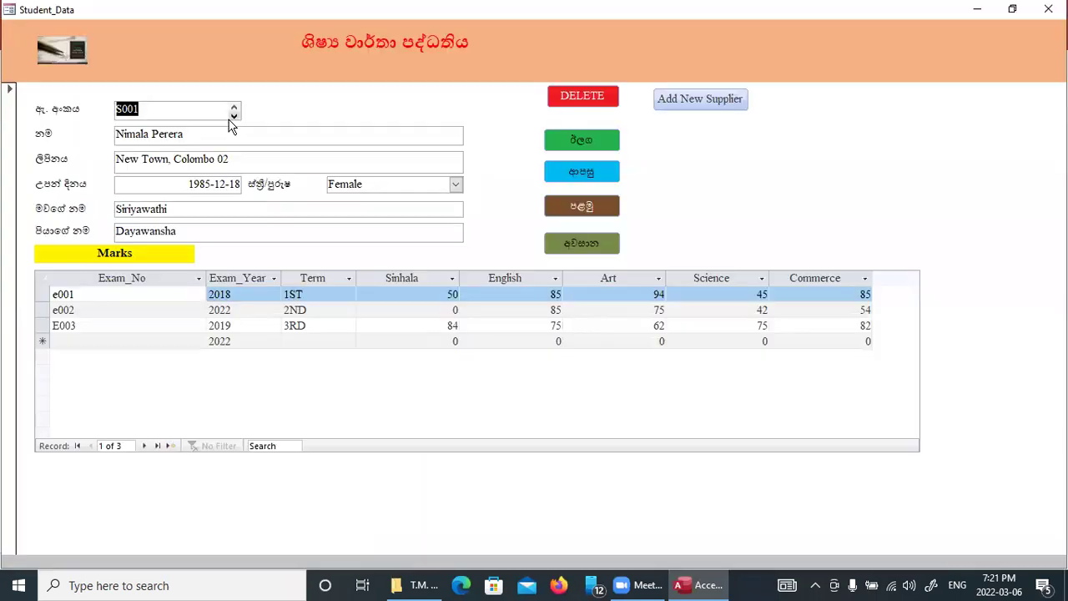
left_click(1012, 10)
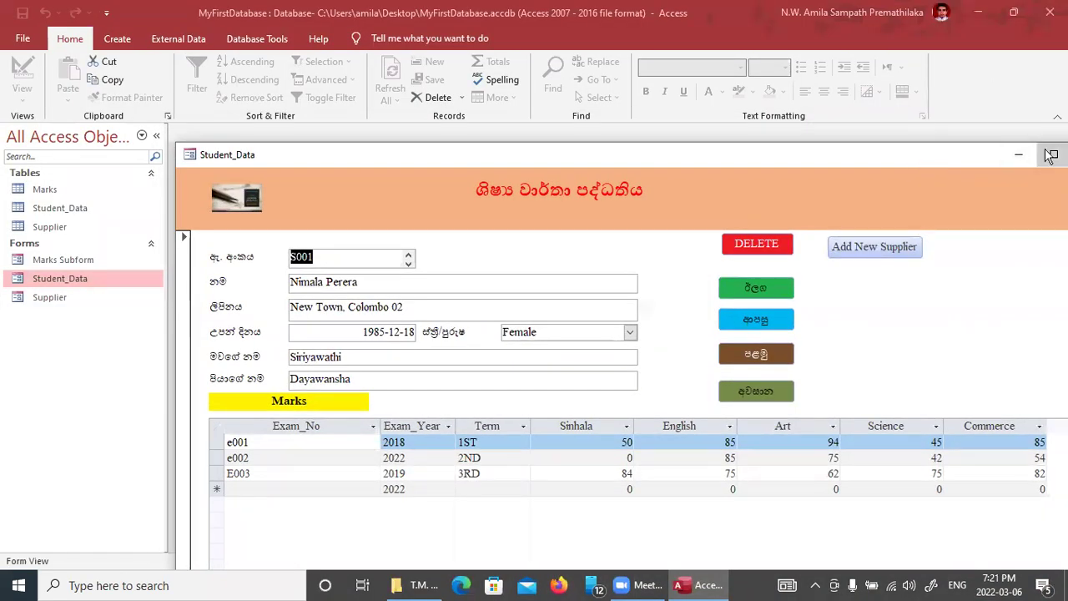
left_click(1053, 154)
right_click(720, 12)
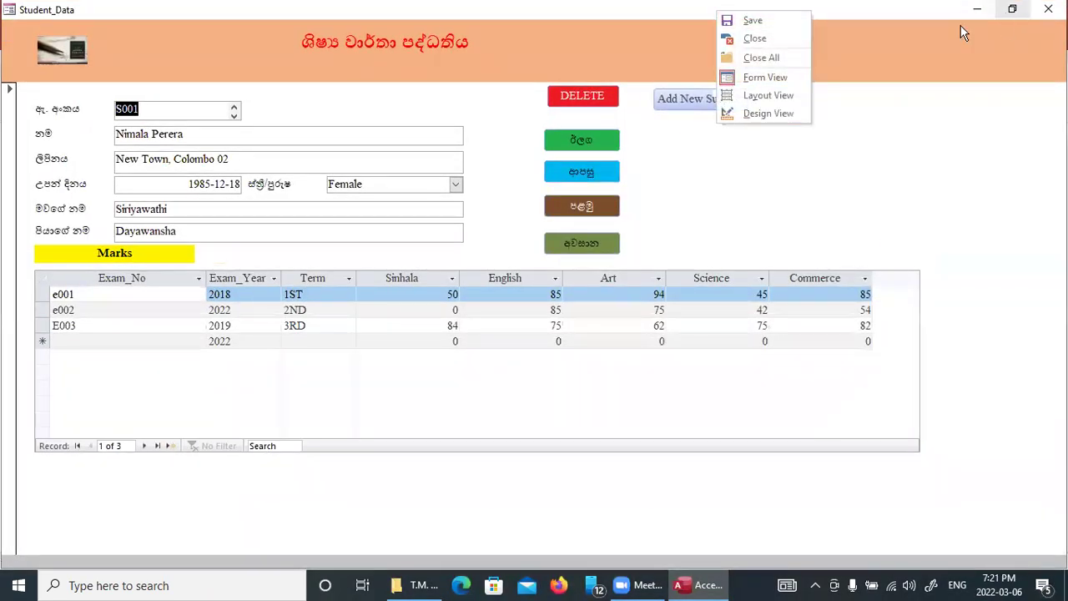
left_click(768, 113)
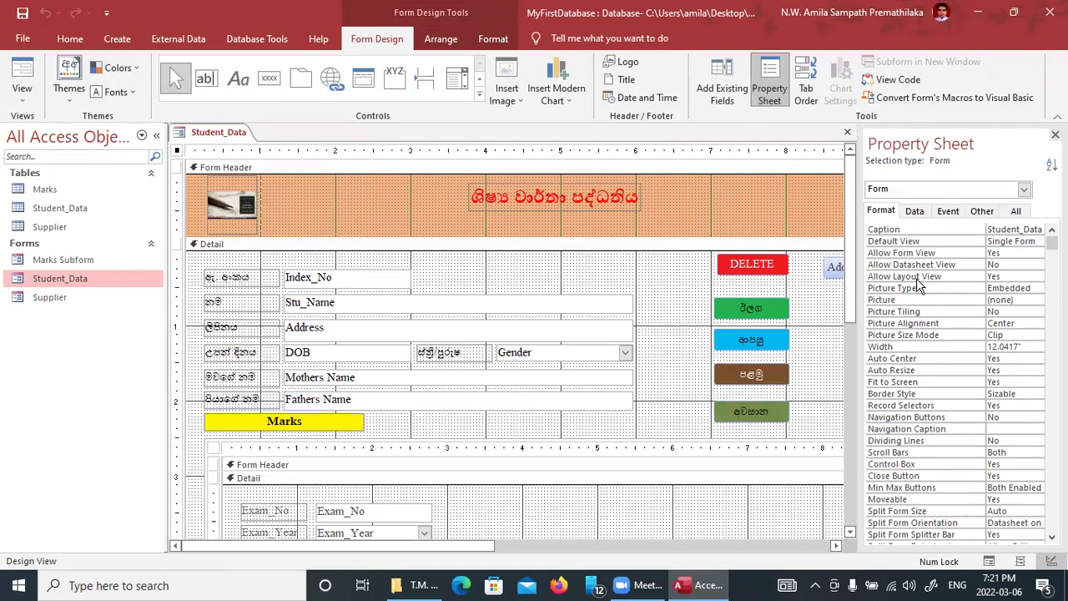
Set the form's Record Selectors to No and Min Max Buttons to None, then switch to Form View.
scroll(932, 306, "down", 1)
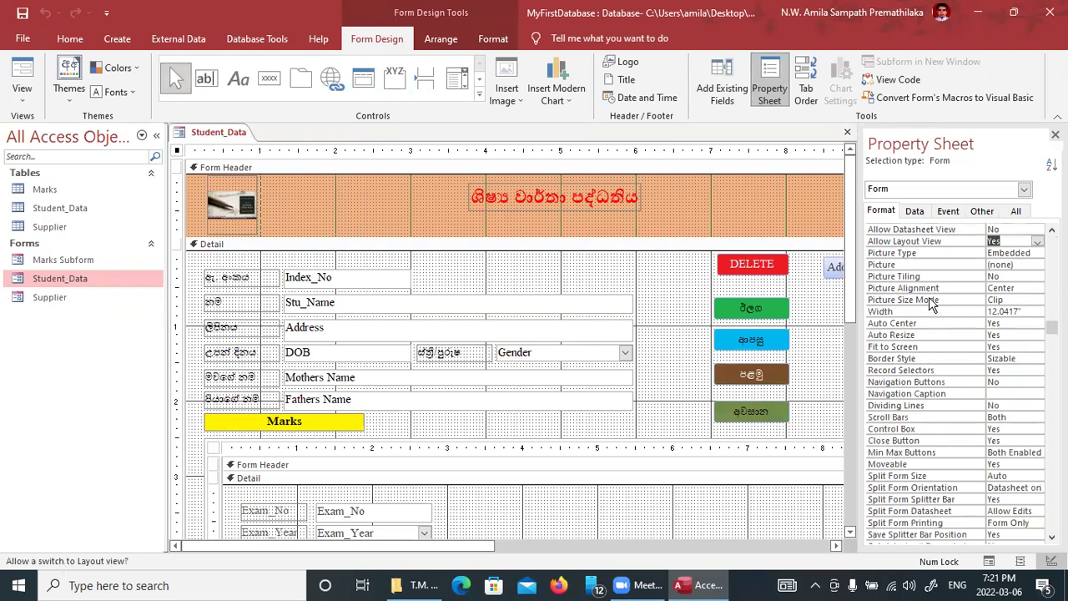
scroll(932, 305, "down", 1)
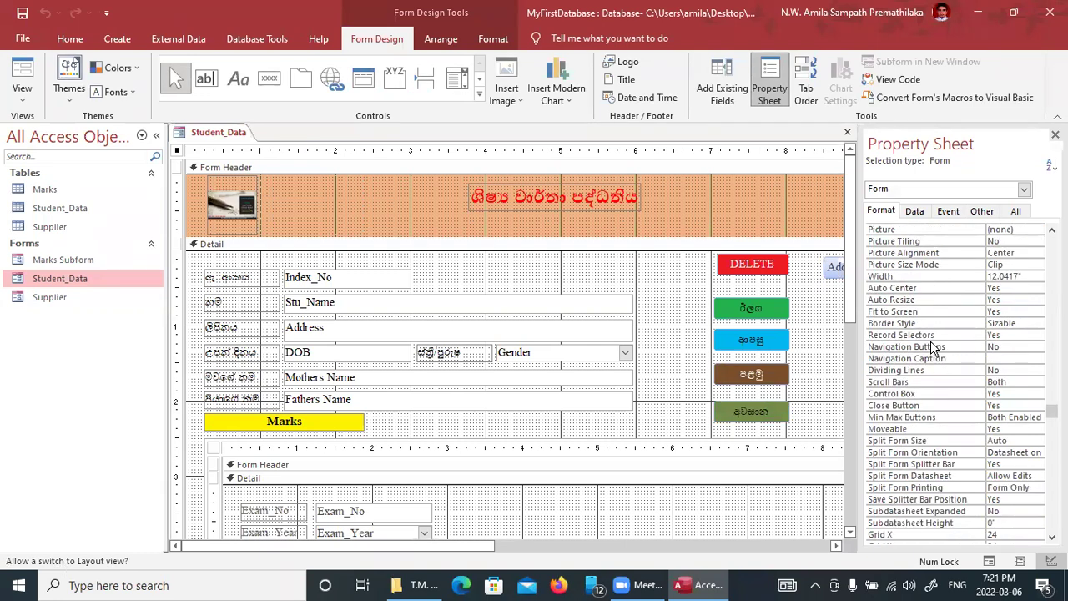
left_click(1011, 336)
left_click(1036, 335)
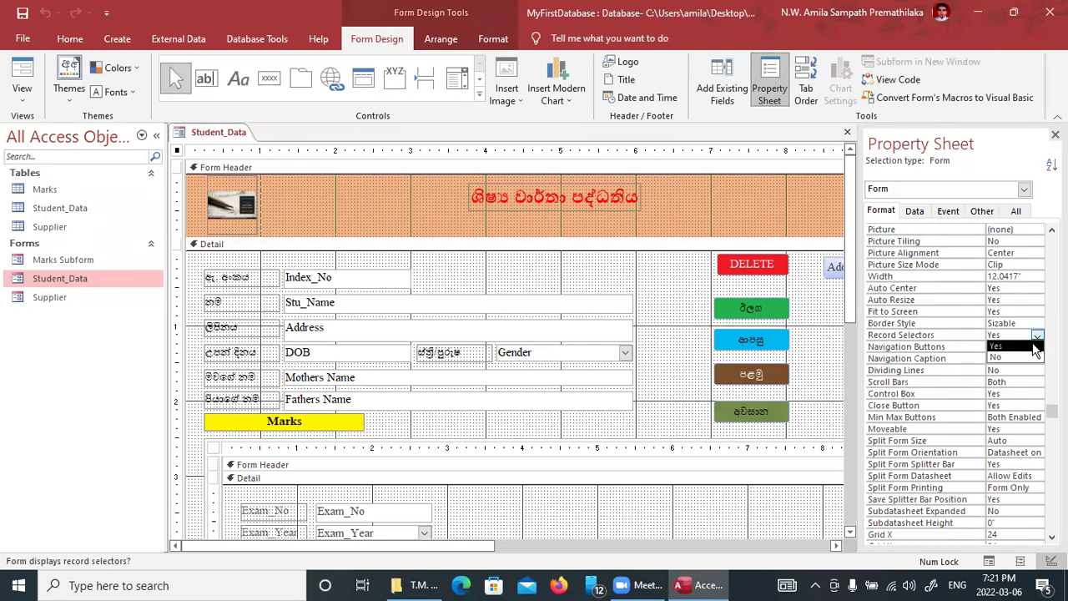
left_click(1020, 357)
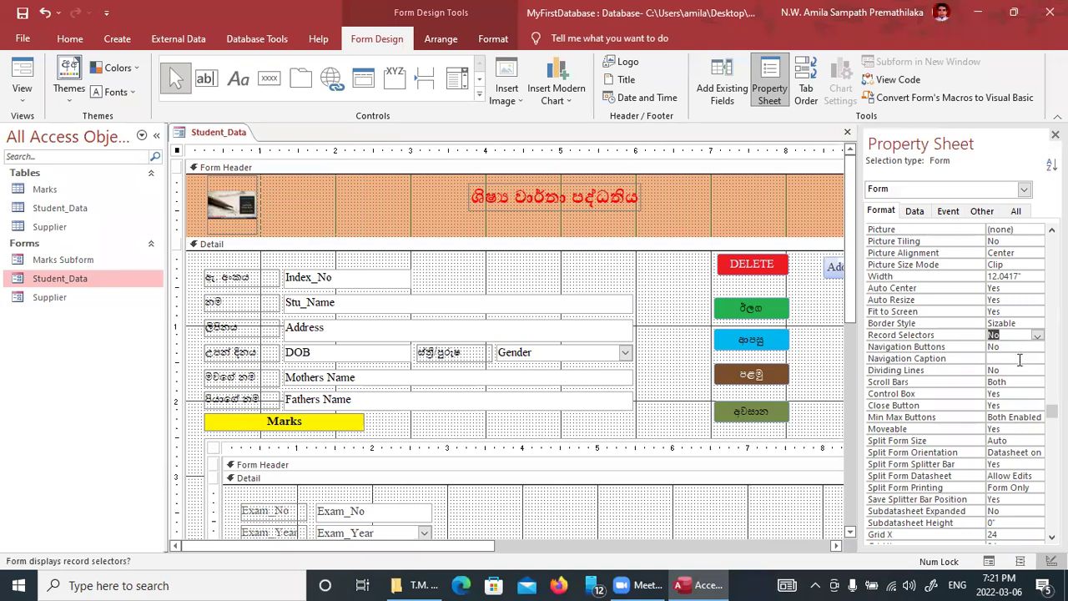
scroll(985, 383, "down", 1)
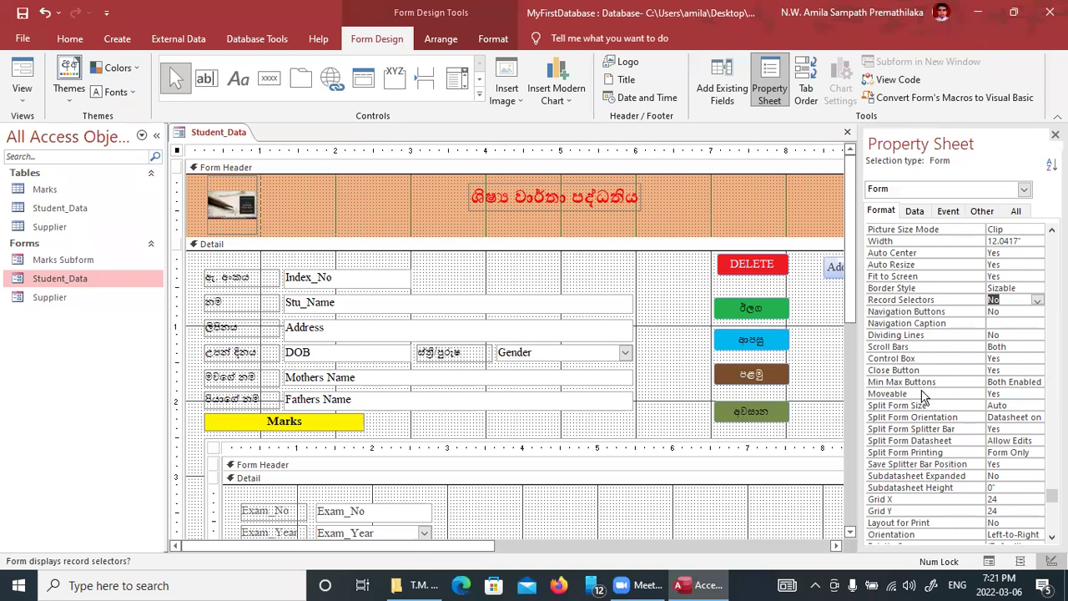
left_click(1032, 382)
left_click(1034, 383)
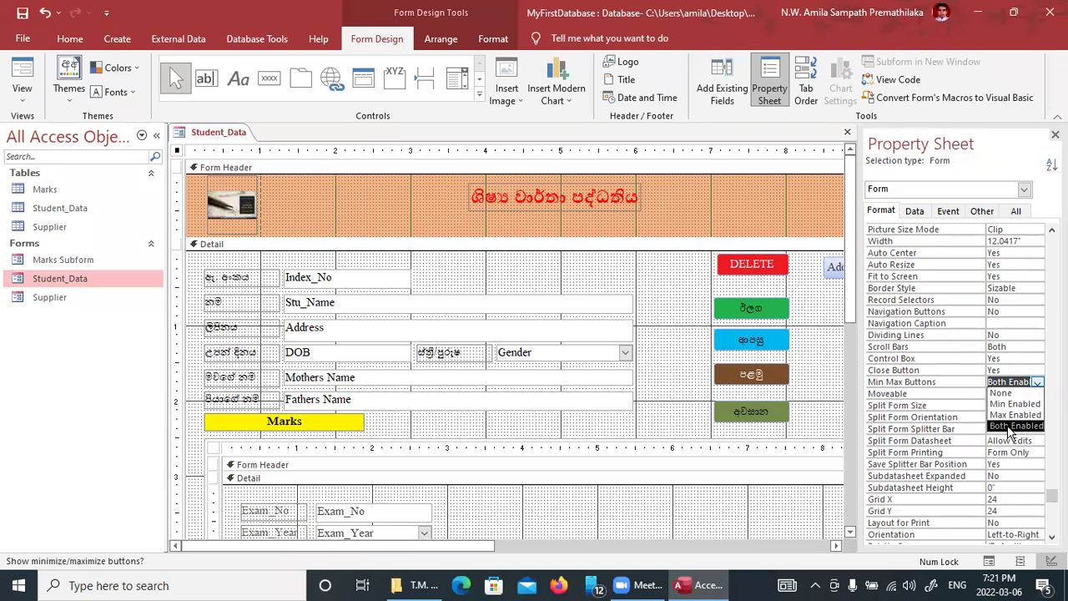
left_click(1005, 393)
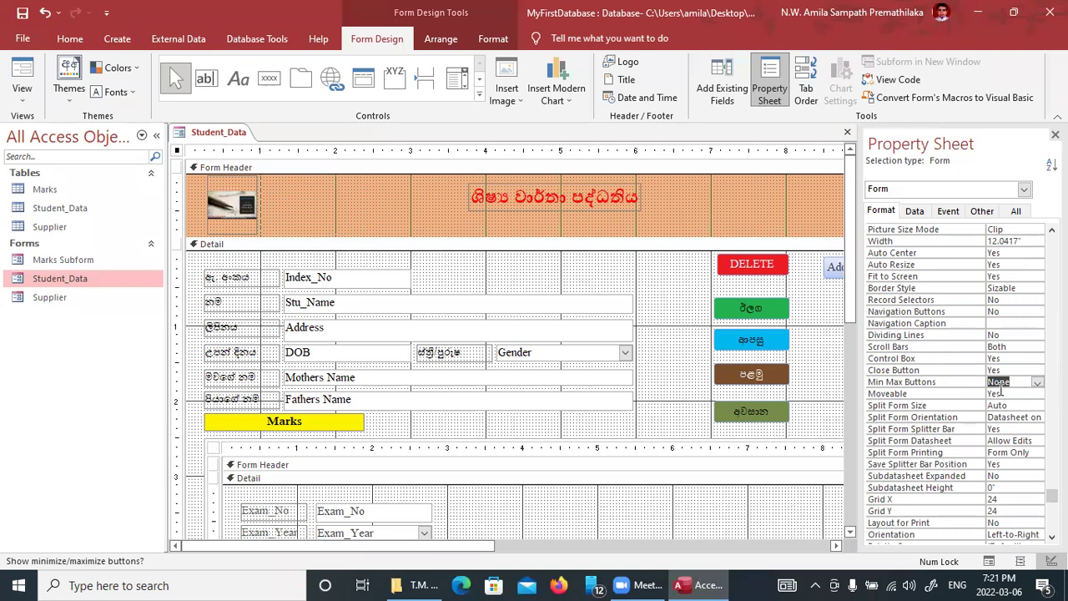
left_click(21, 77)
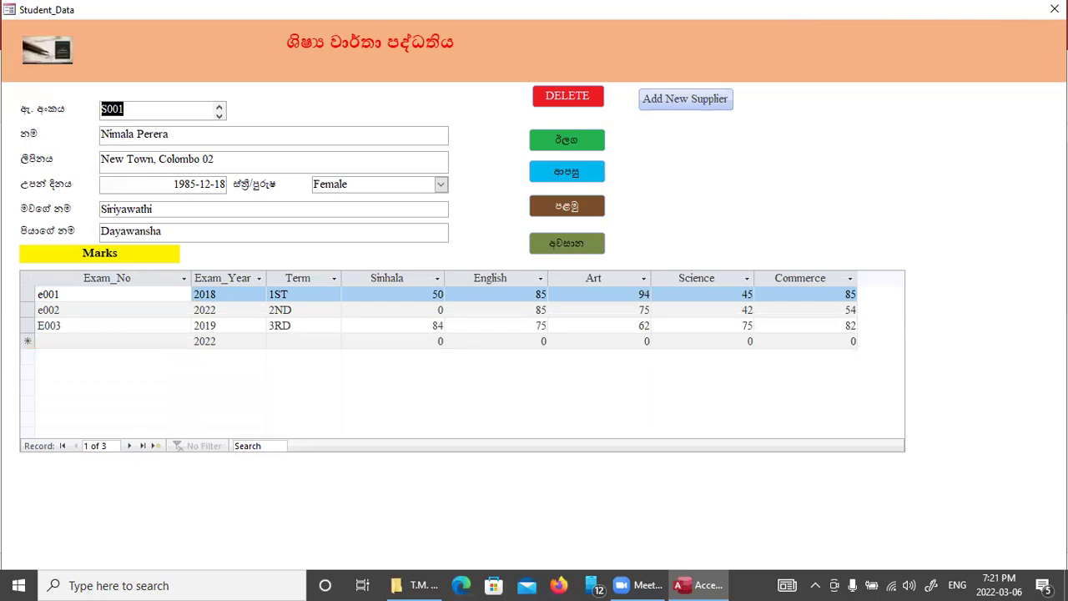
Close the Property Sheet, return Student_Data to Form View, and open the Supplier form via Add New Supplier.
right_click(605, 18)
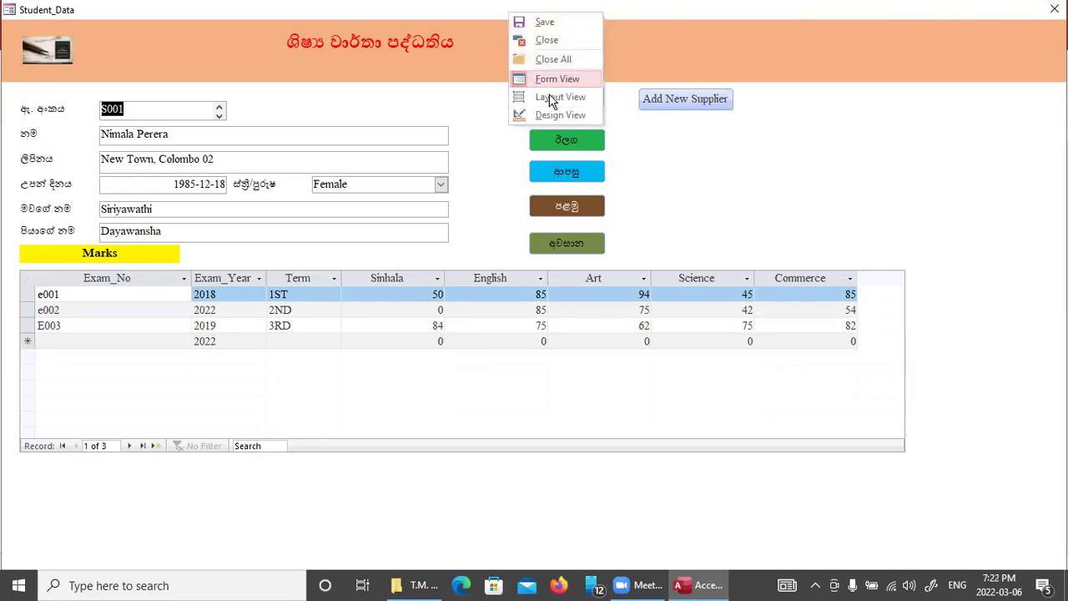
left_click(550, 114)
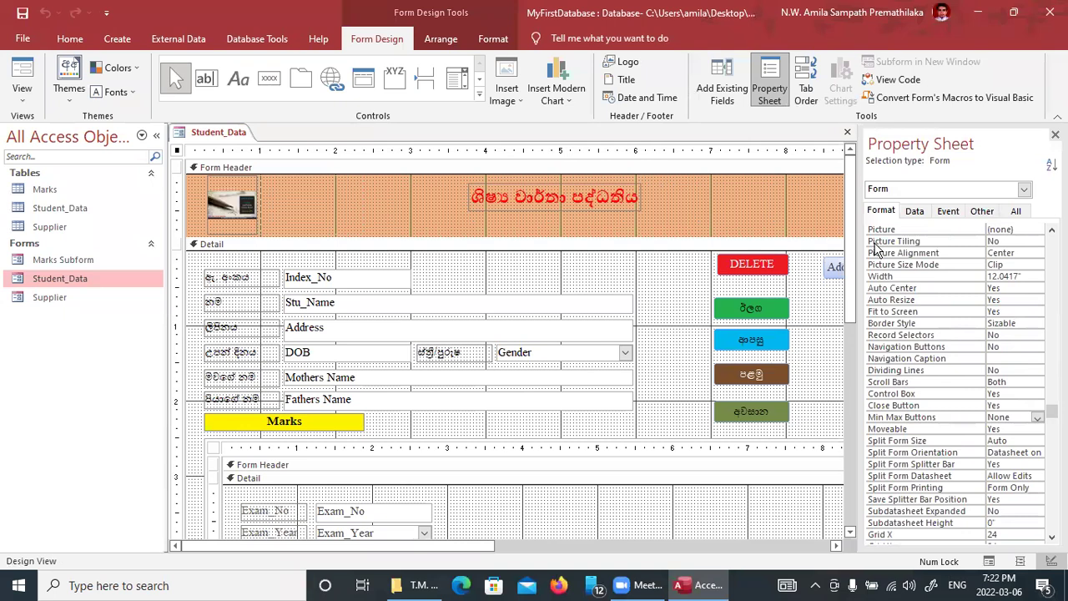
scroll(968, 357, "down", 2)
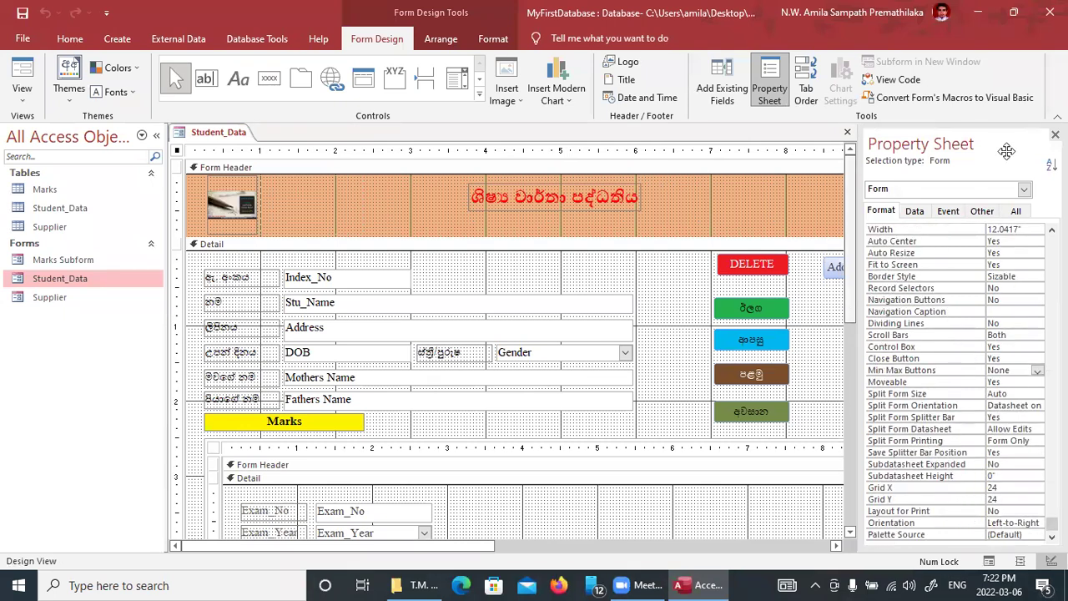
left_click(1055, 134)
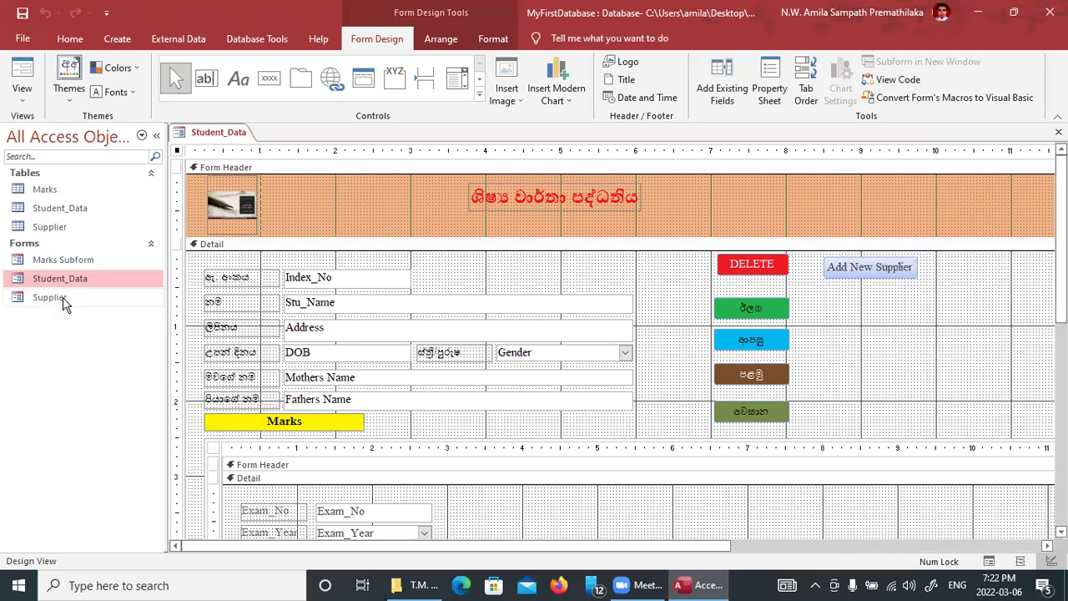
left_click(11, 62)
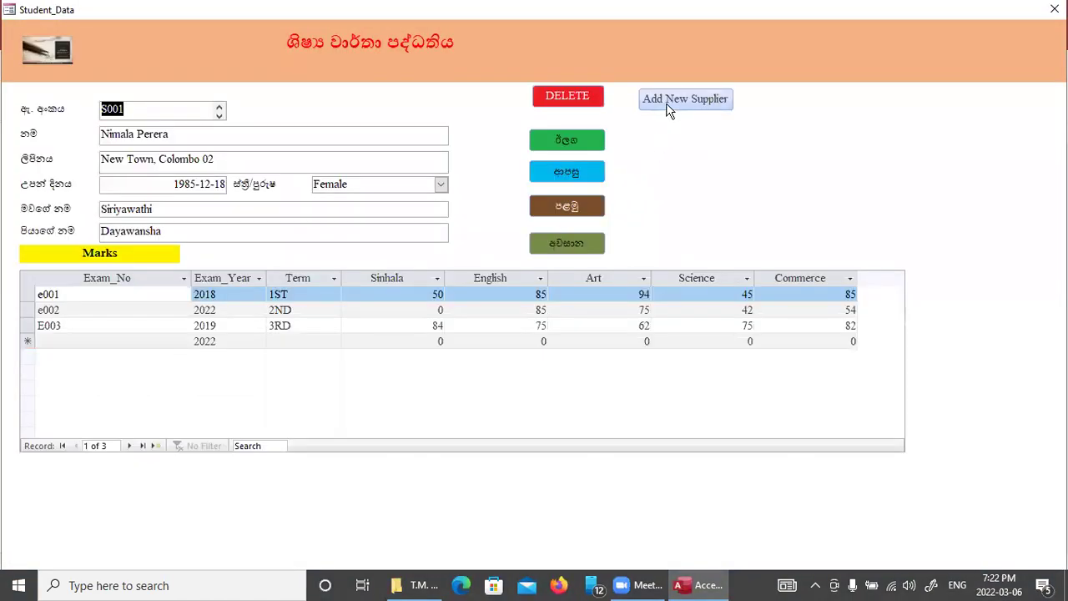
left_click(668, 105)
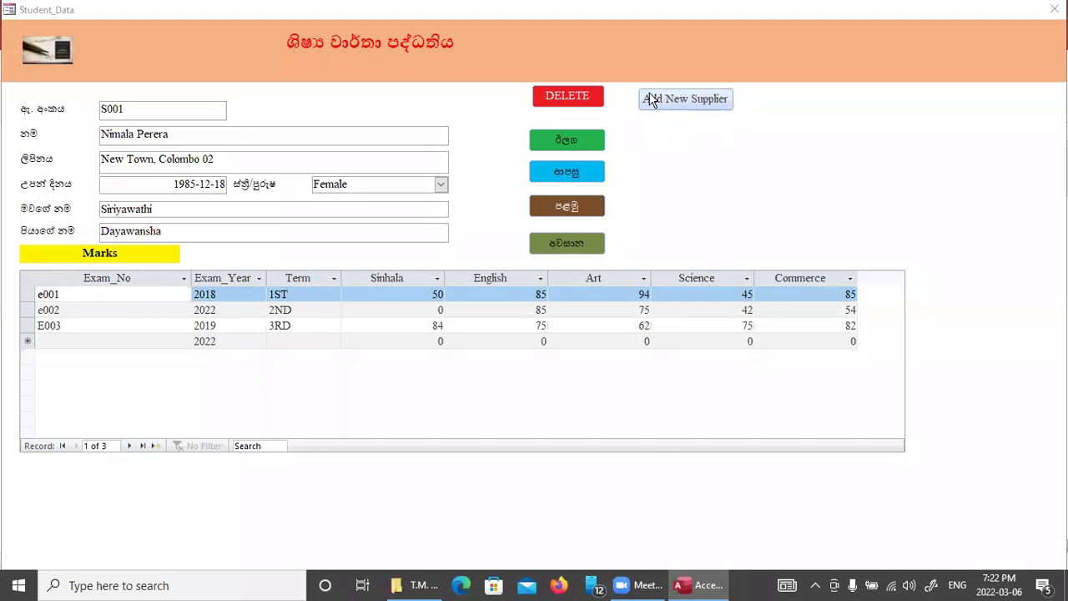
right_click(791, 13)
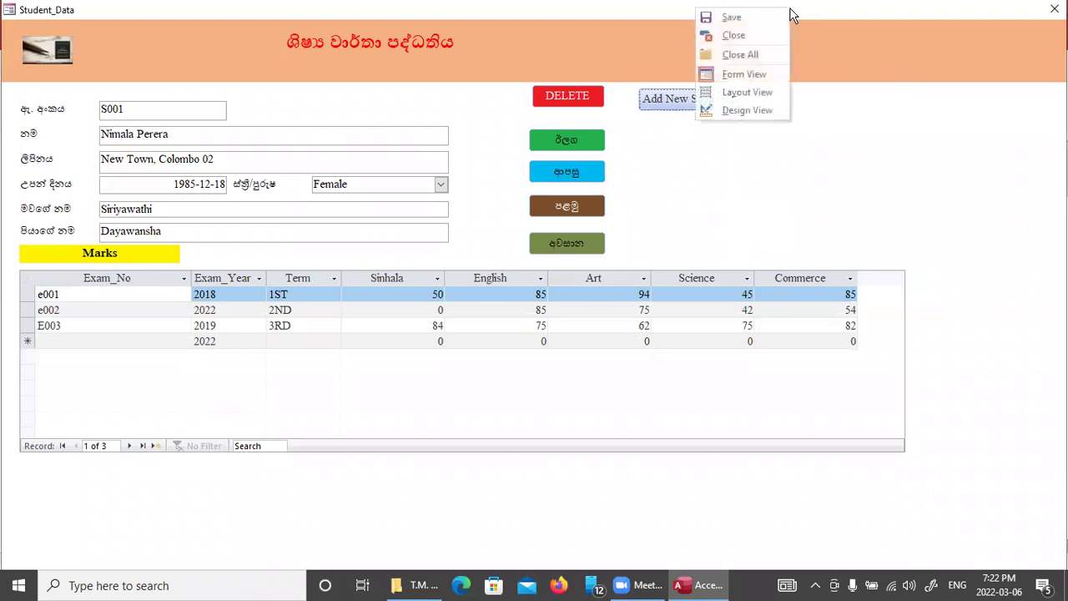
Put Student_Data back in Design View and open the Supplier form in Design View.
left_click(755, 110)
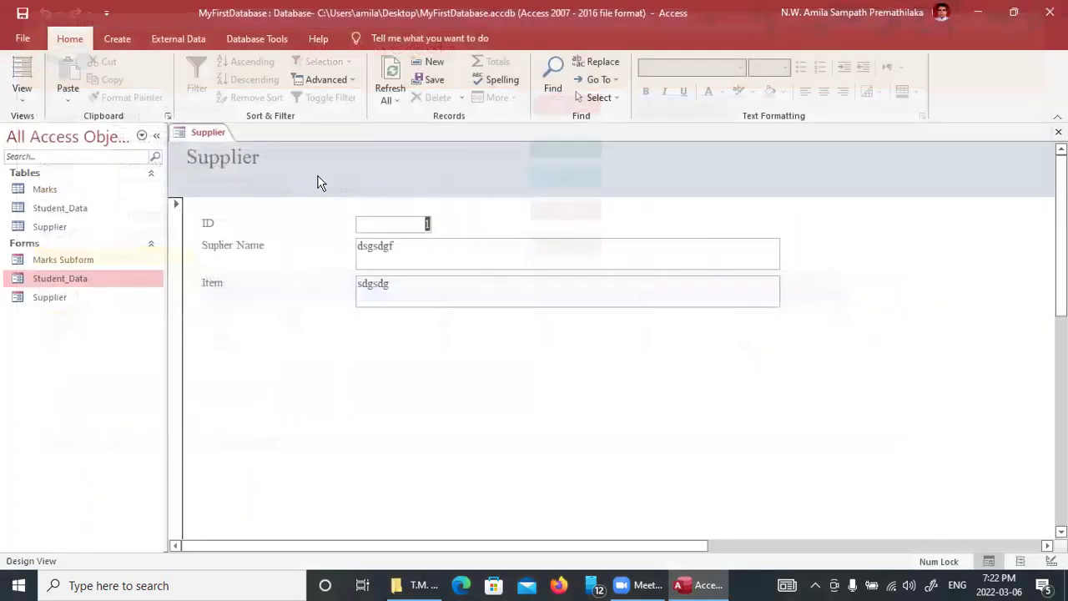
left_click(208, 133)
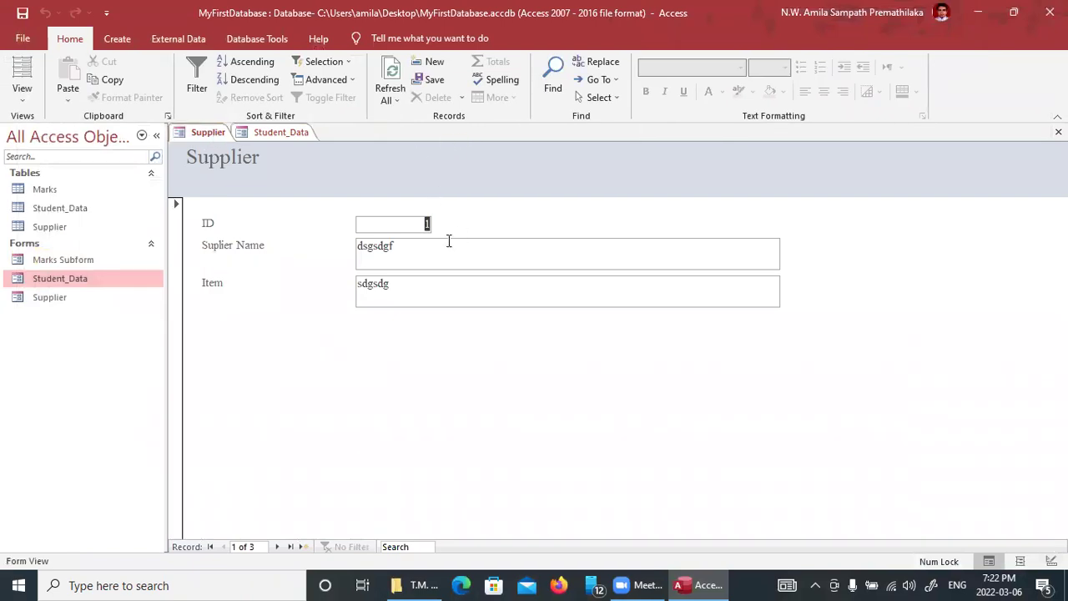
right_click(208, 132)
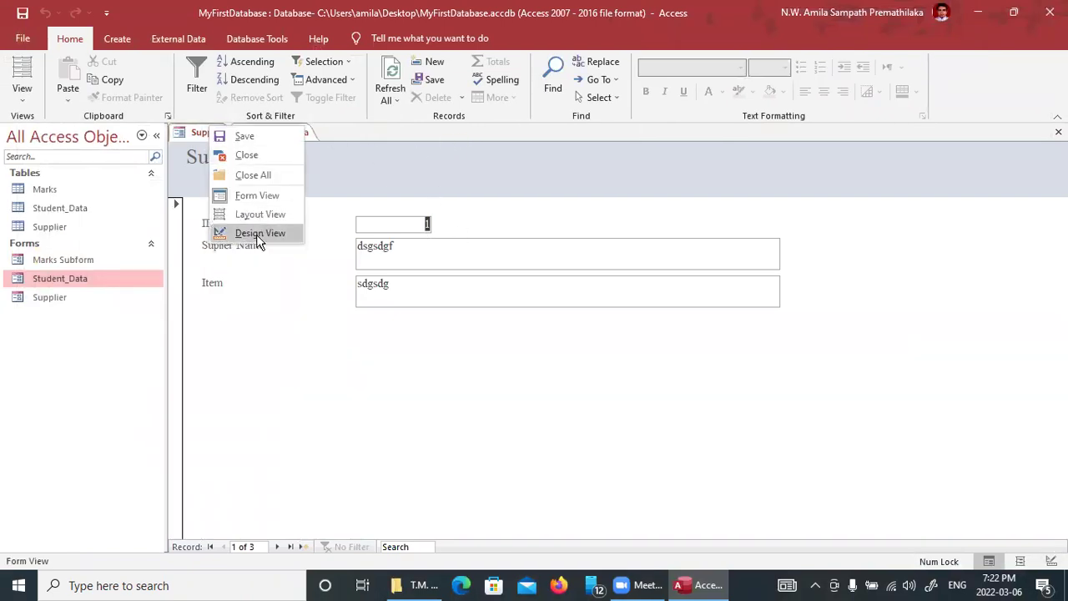
left_click(254, 232)
Narrow the ID, Suplier Name and Item boxes, shrink the form, enlarge the footer, and centre the title.
left_click(429, 272)
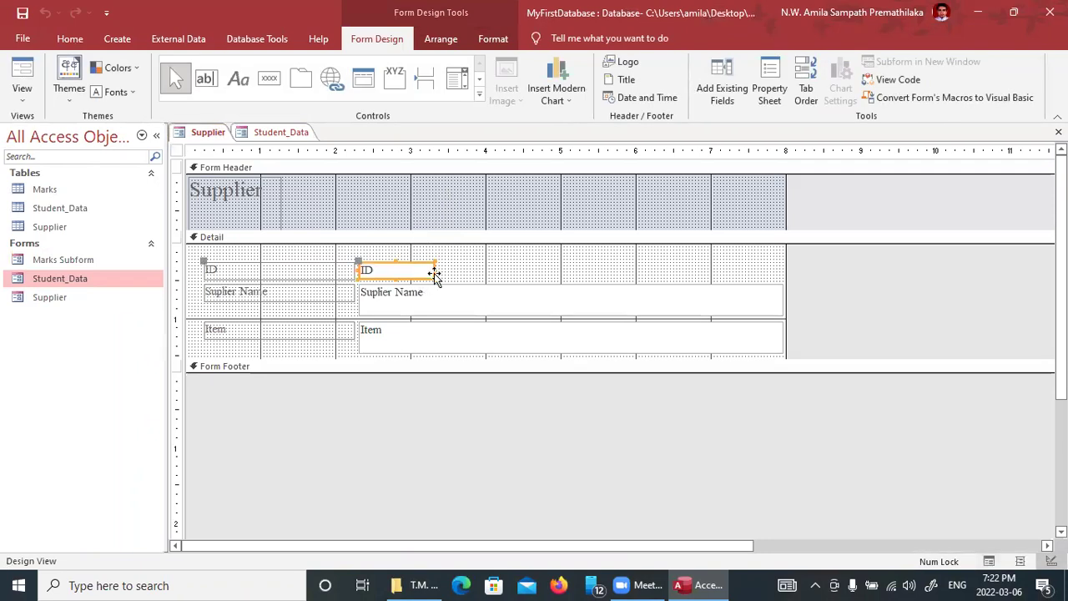
left_click_drag(433, 269, 408, 269)
left_click(428, 293)
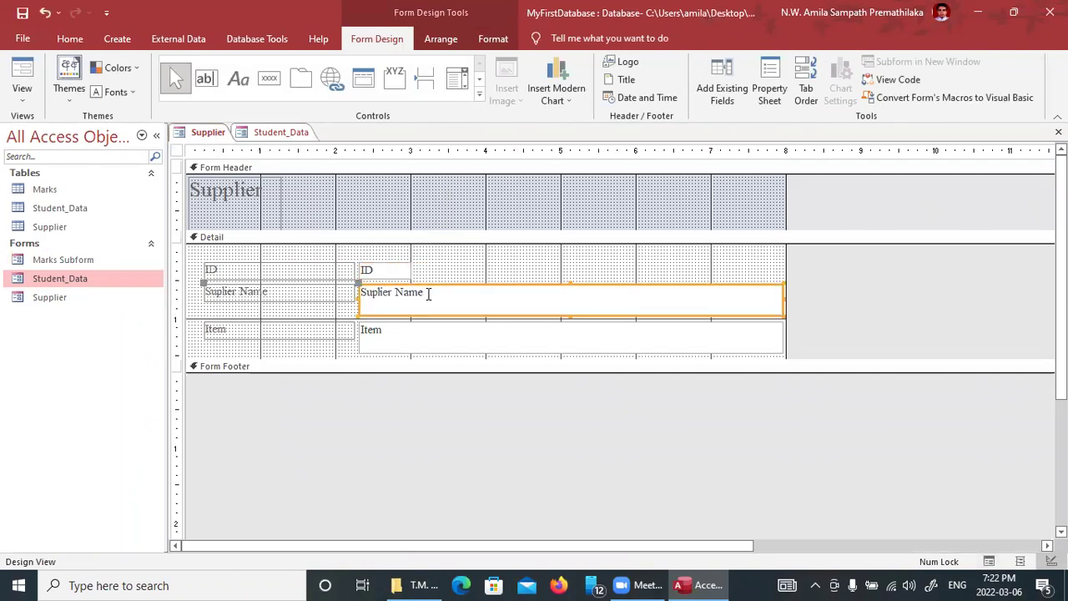
left_click_drag(780, 296, 560, 297)
left_click(579, 348)
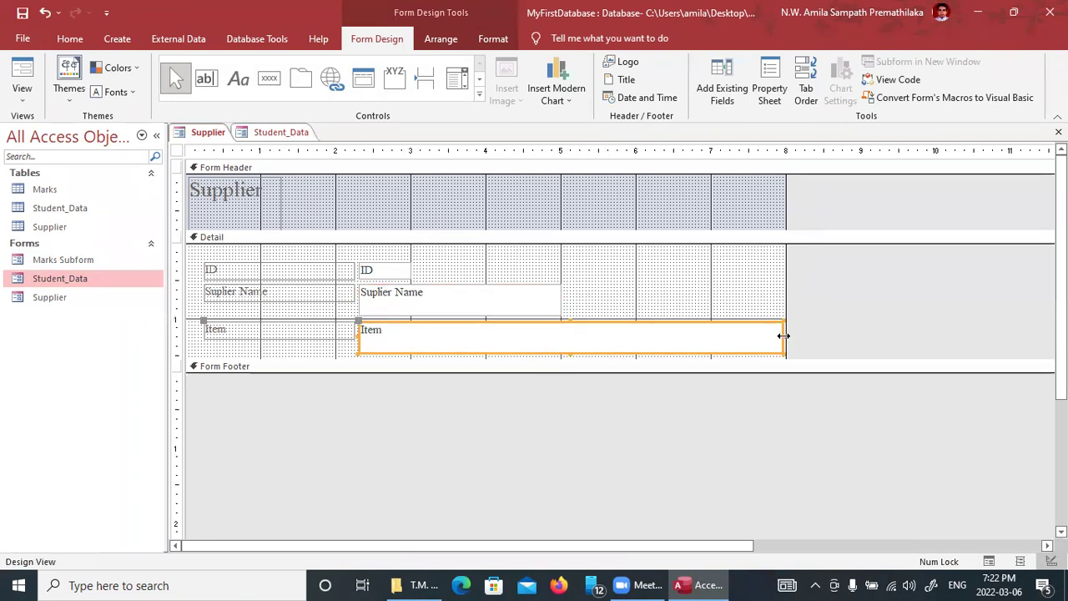
left_click_drag(783, 336, 564, 337)
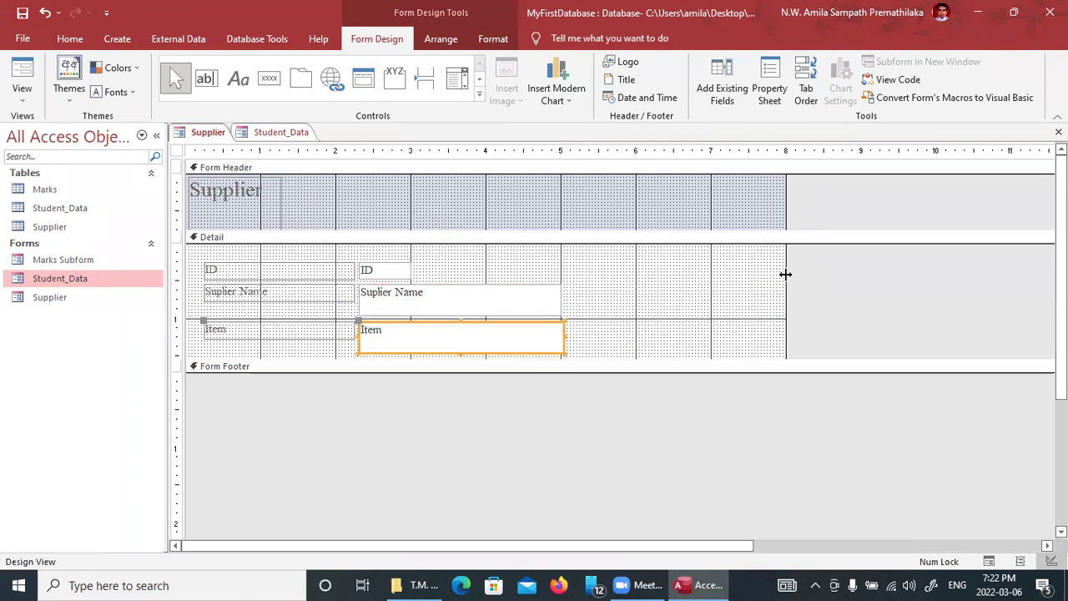
left_click_drag(785, 273, 582, 284)
left_click_drag(485, 373, 481, 438)
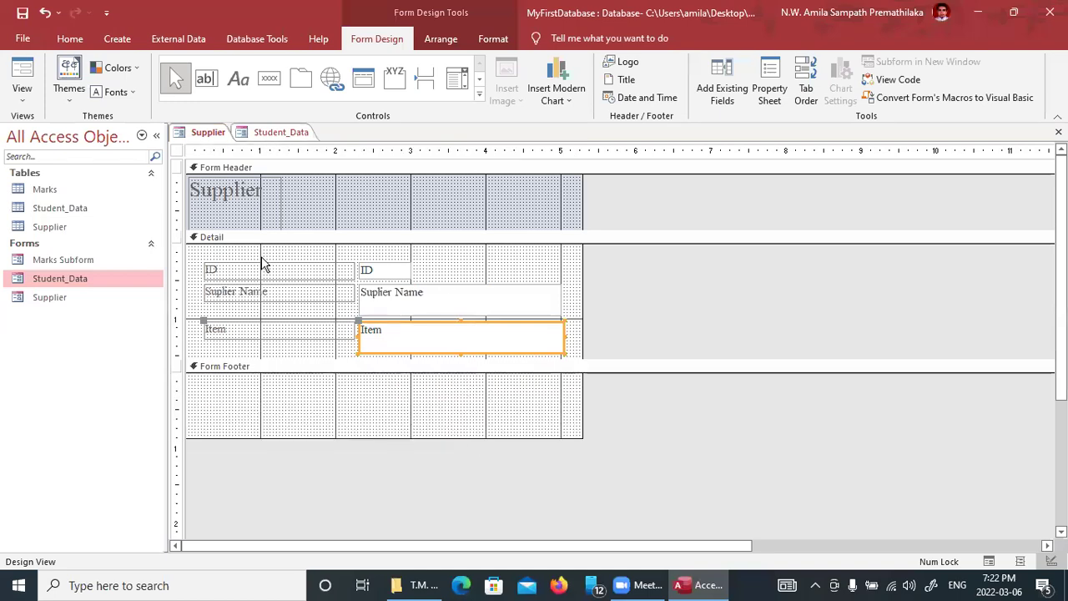
left_click(226, 190)
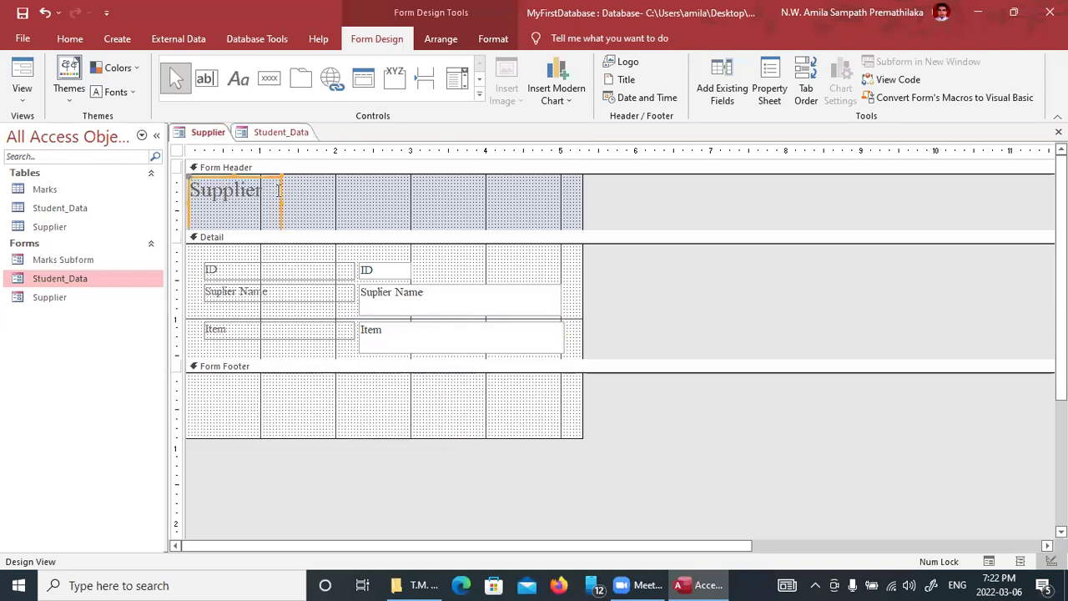
left_click_drag(274, 186, 393, 185)
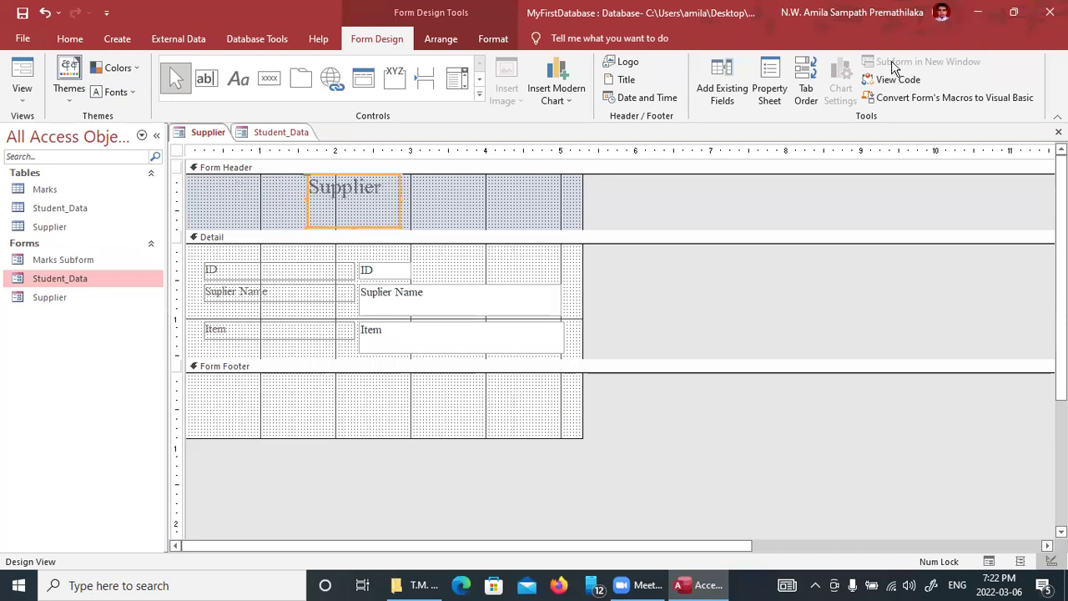
Set the Supplier form's Pop Up property to Yes on the Other tab and preview it.
left_click(770, 84)
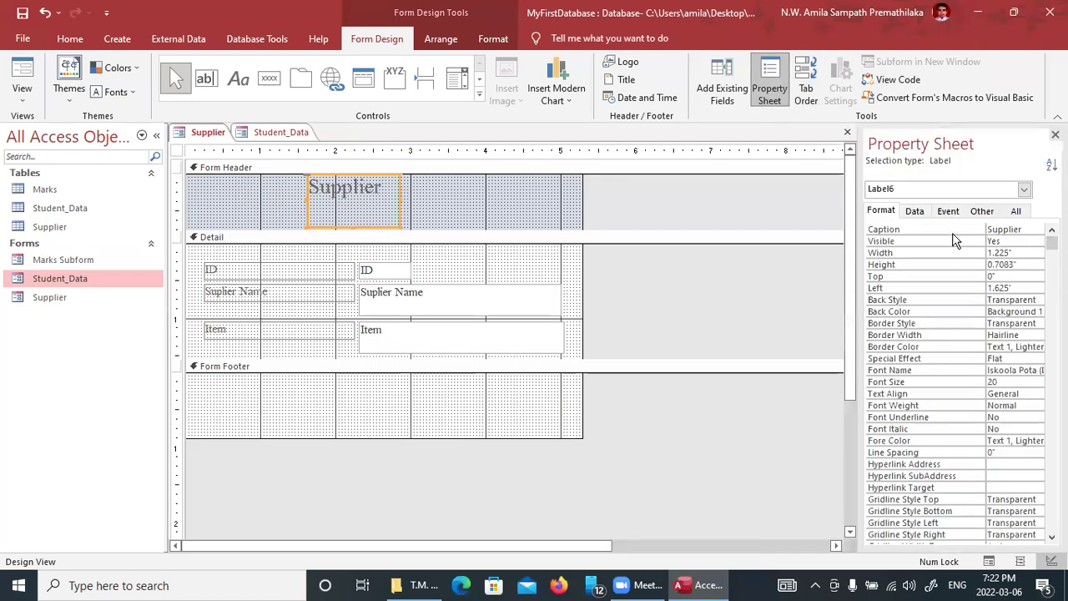
left_click(982, 212)
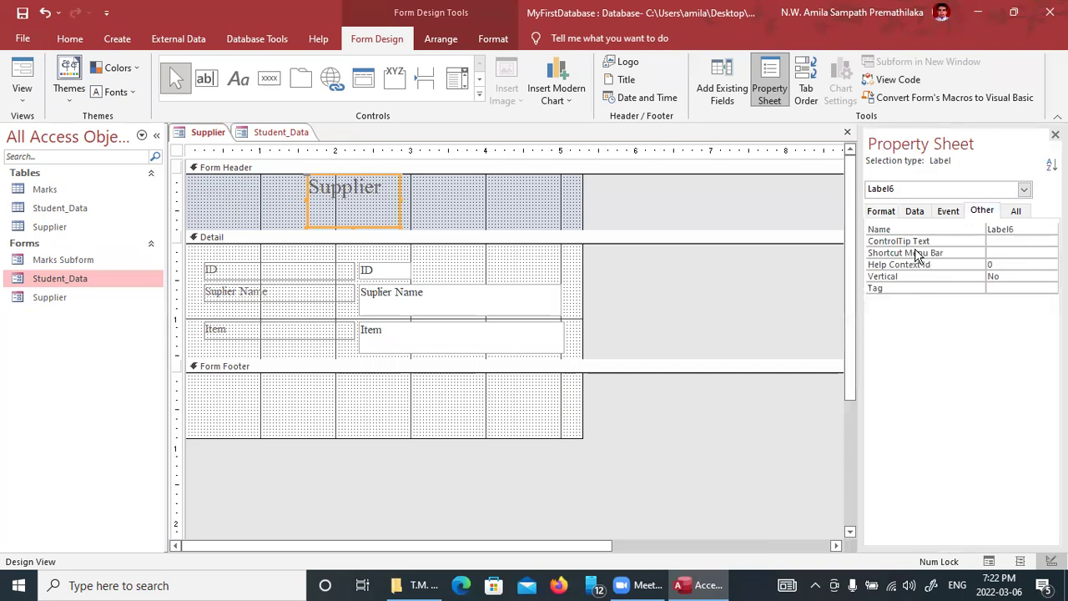
left_click(1021, 191)
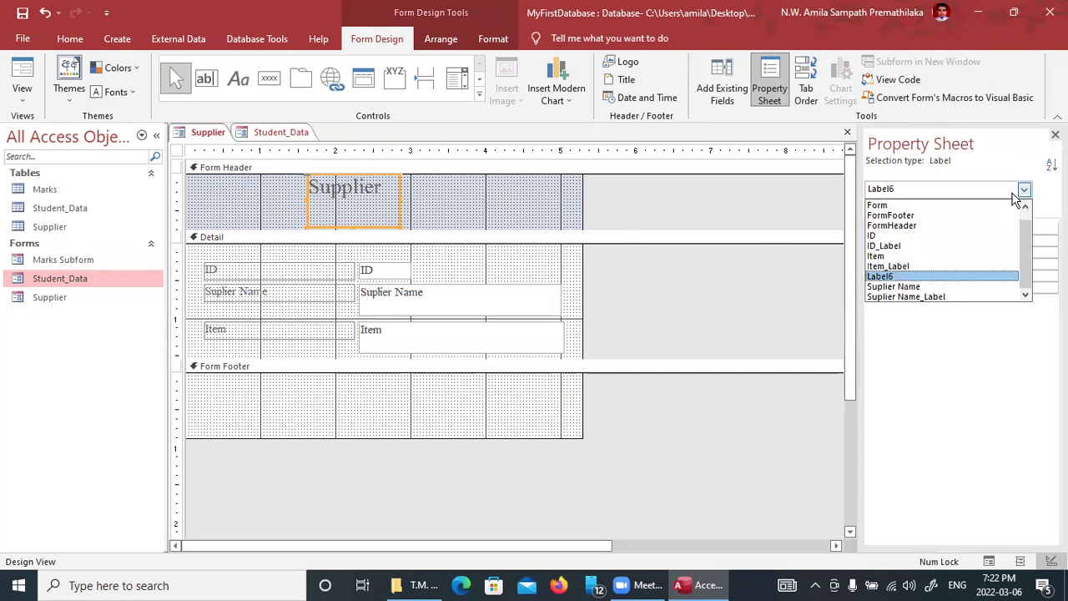
left_click(918, 205)
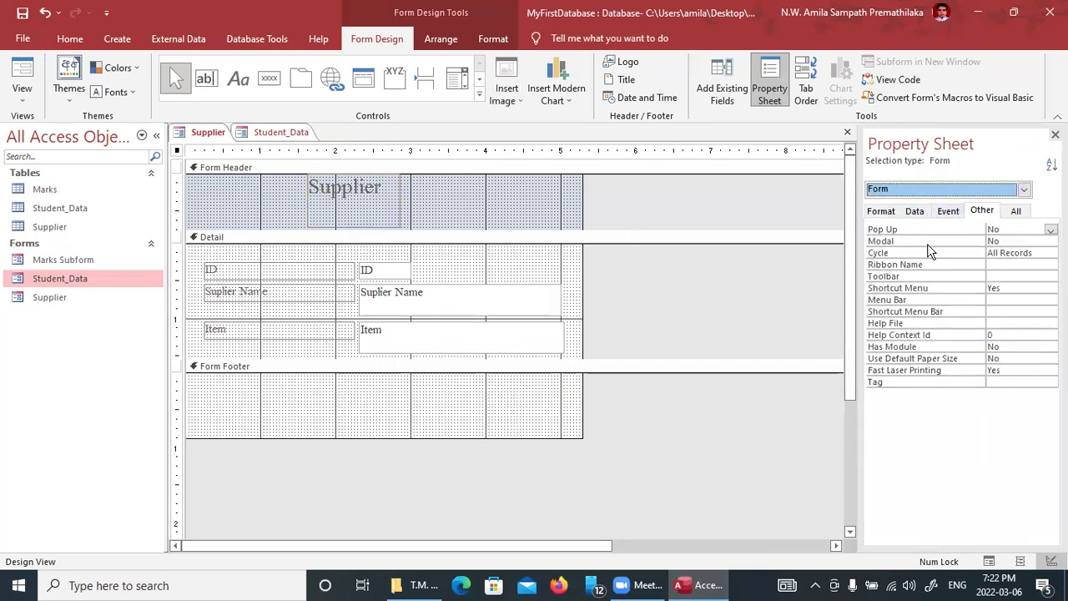
left_click(1001, 241)
left_click(1051, 229)
left_click(1025, 242)
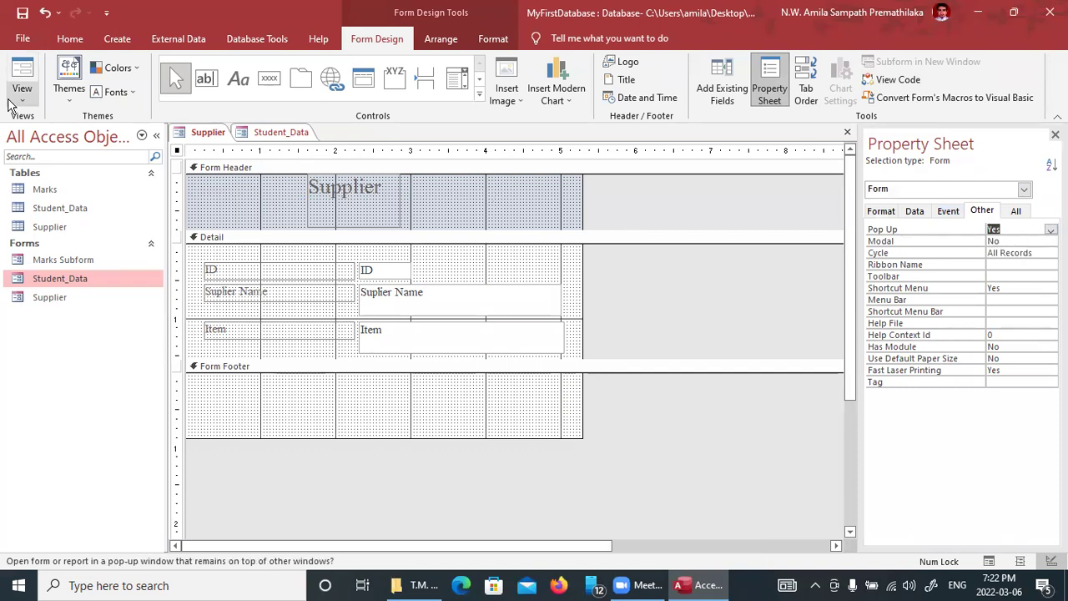
left_click(22, 72)
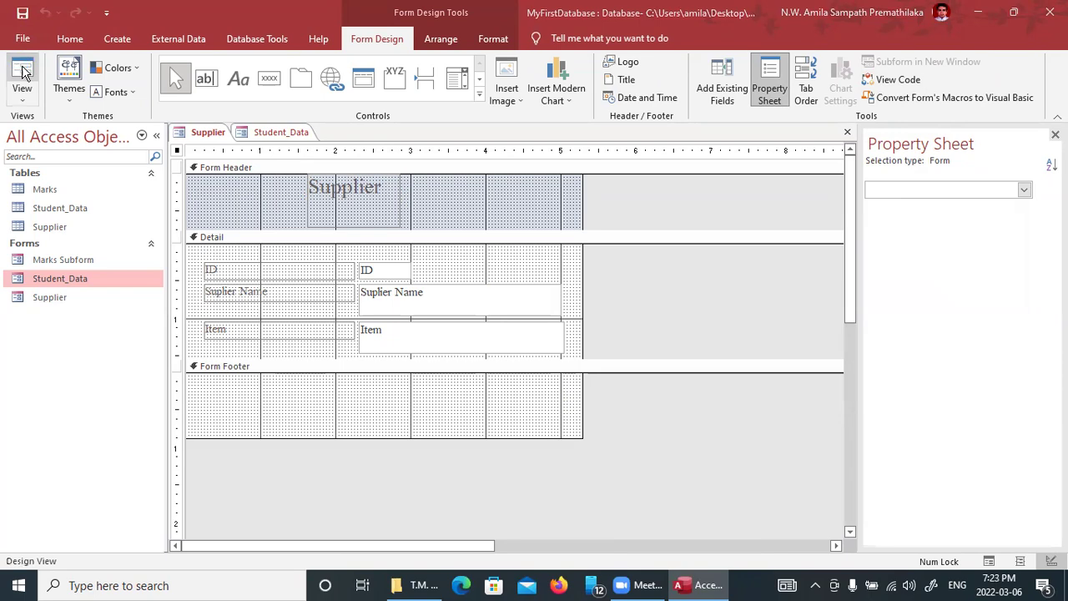
Test the Supplier pop-up by opening it from Student_Data in Form View and closing it.
left_click(576, 155)
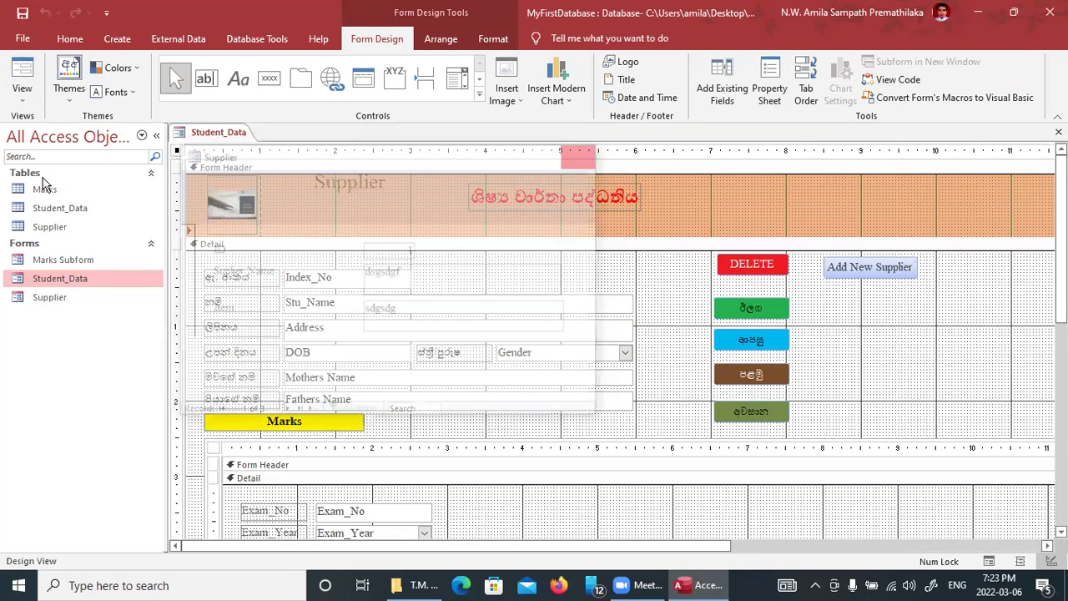
left_click(22, 73)
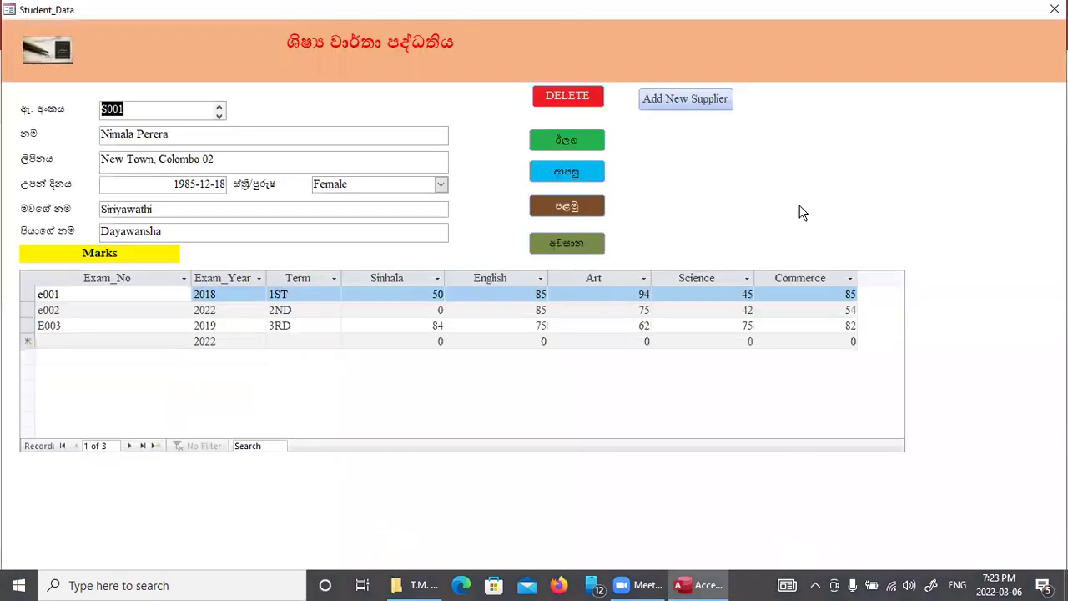
left_click(689, 100)
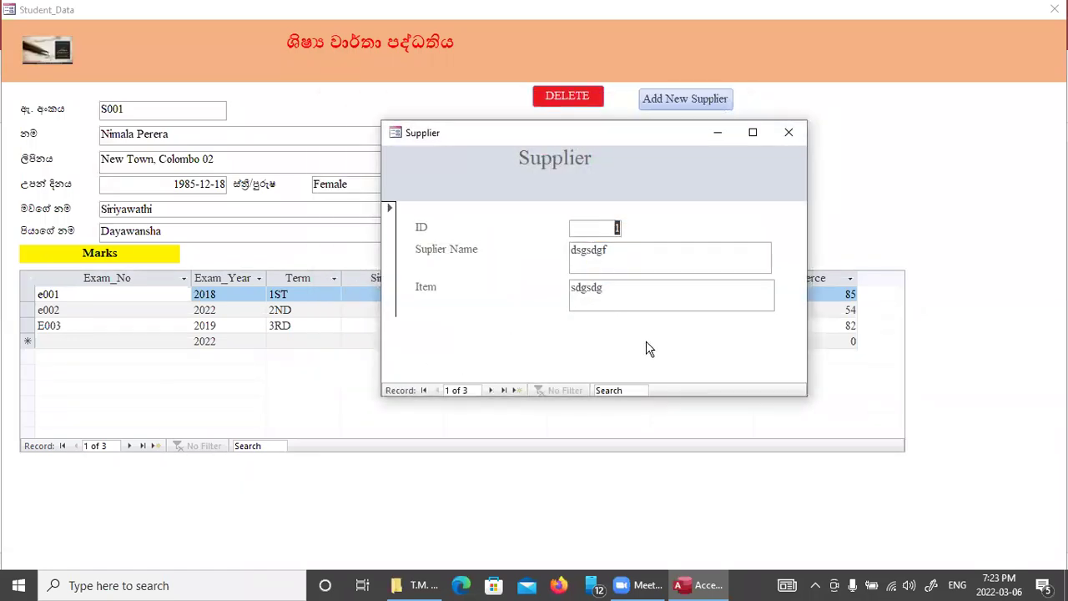
left_click(799, 136)
left_click(799, 137)
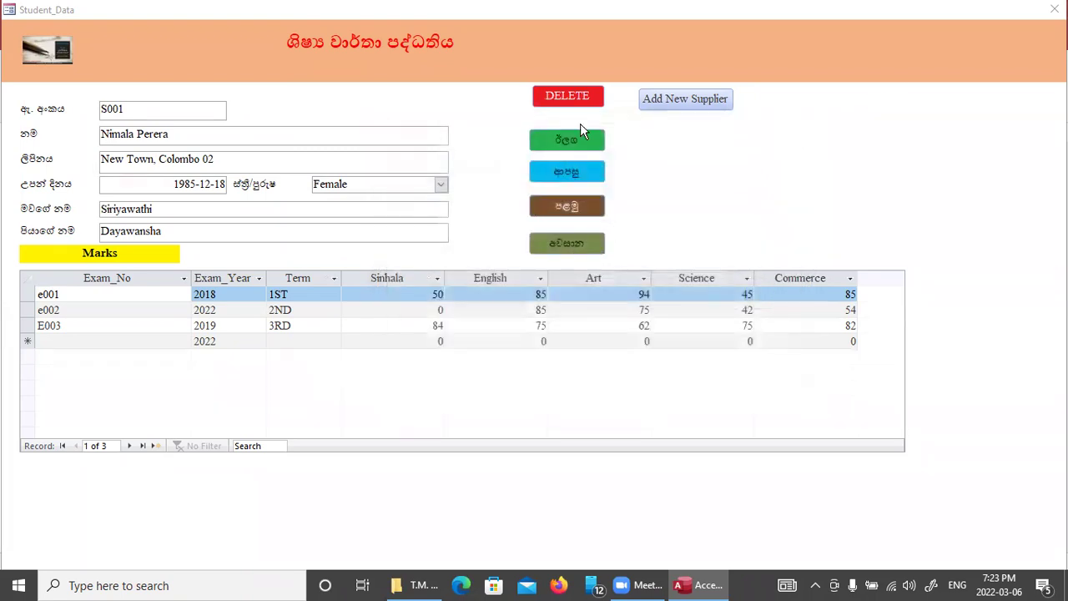
left_click(674, 98)
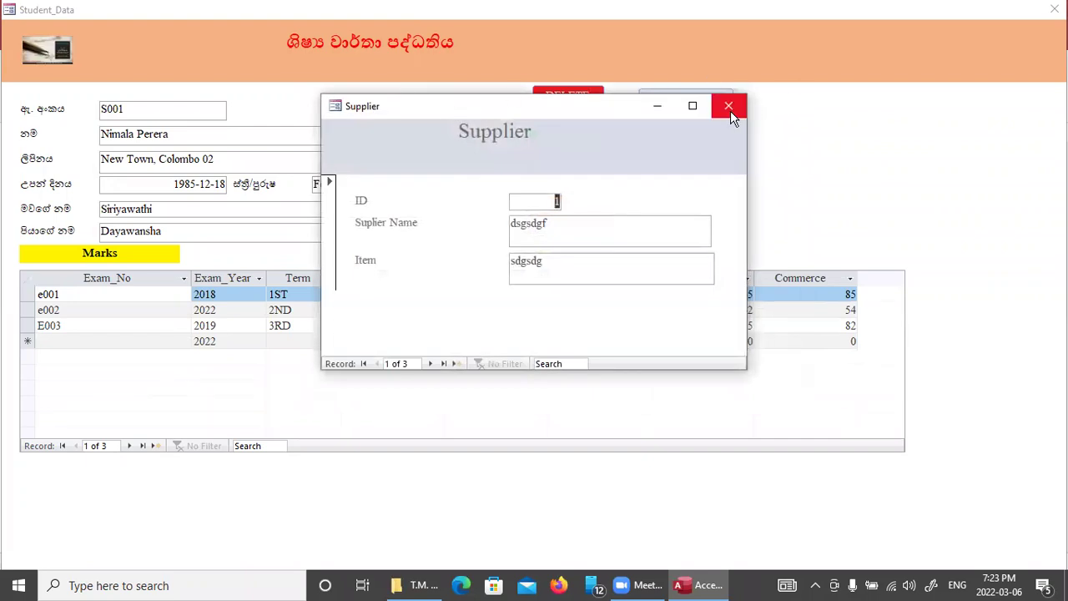
left_click(728, 107)
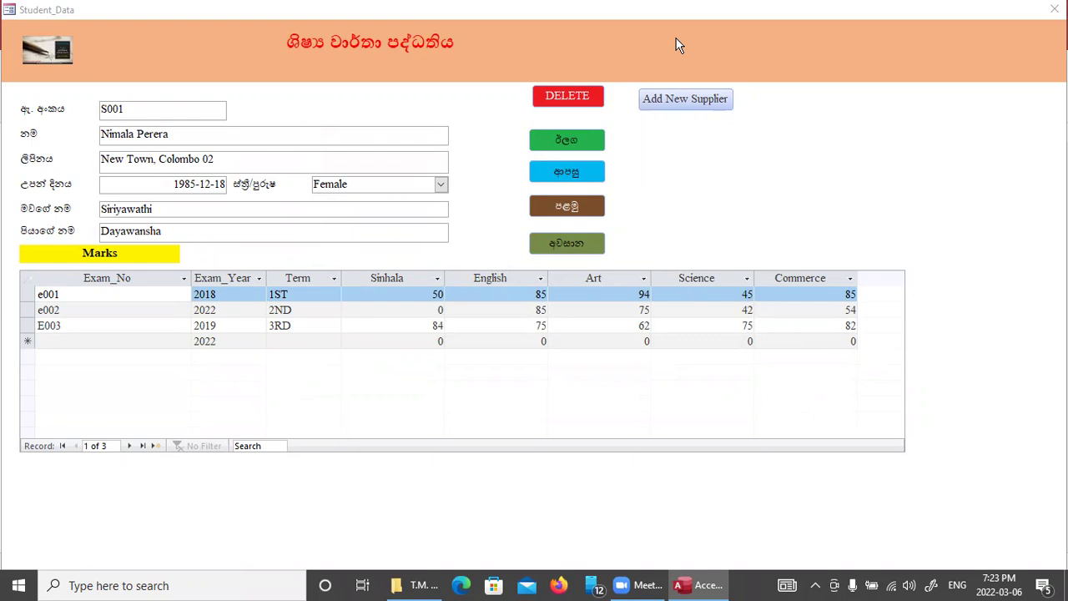
In Design View, set the Gender combo box's Row Source Type to Table/Query.
right_click(468, 15)
left_click(431, 106)
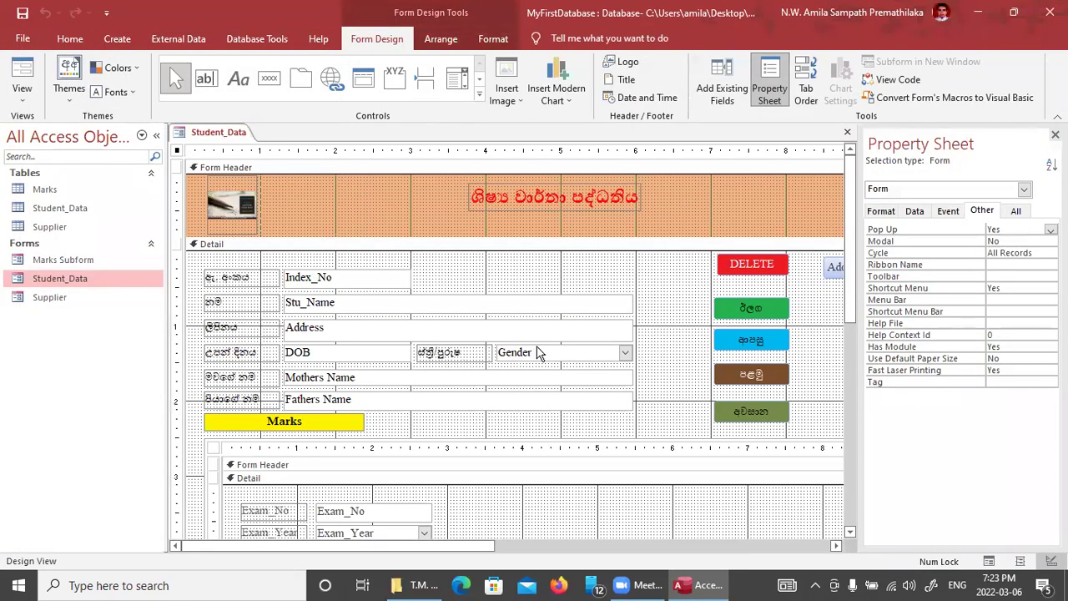
left_click(446, 427)
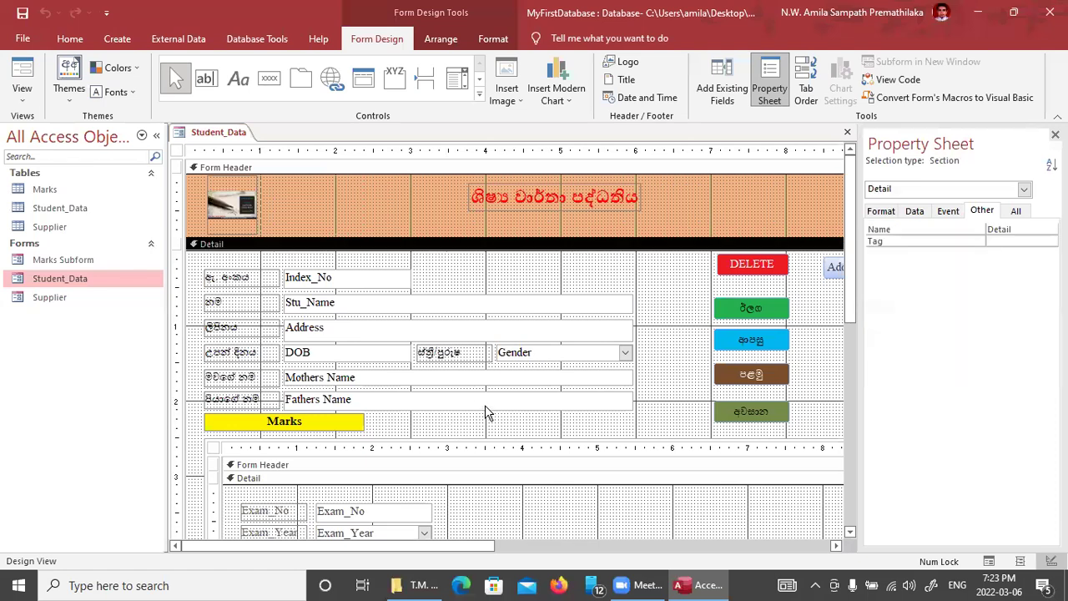
left_click(50, 299)
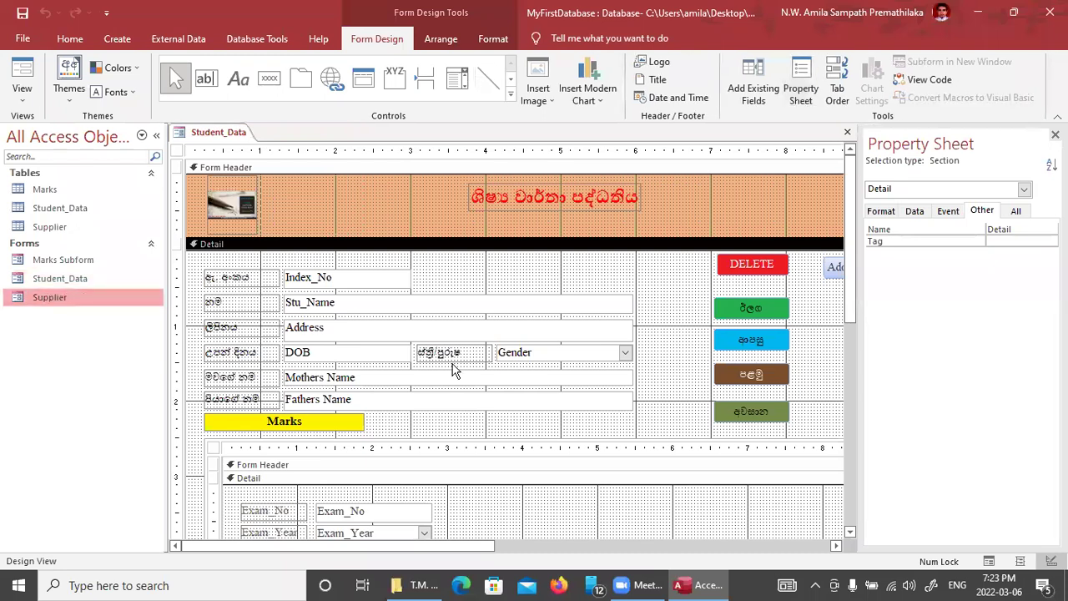
left_click(569, 357)
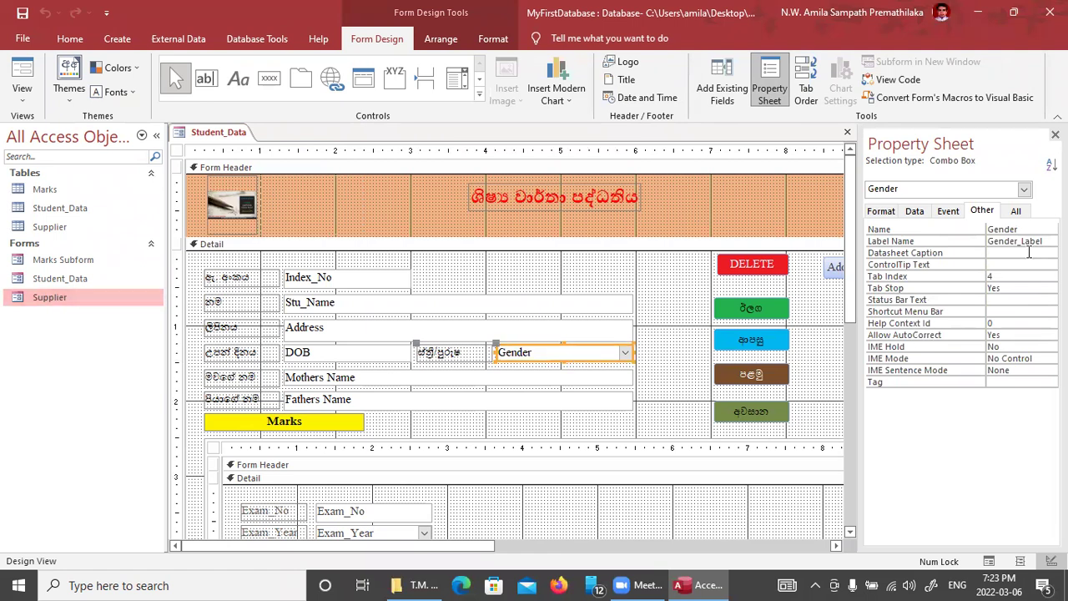
left_click(914, 211)
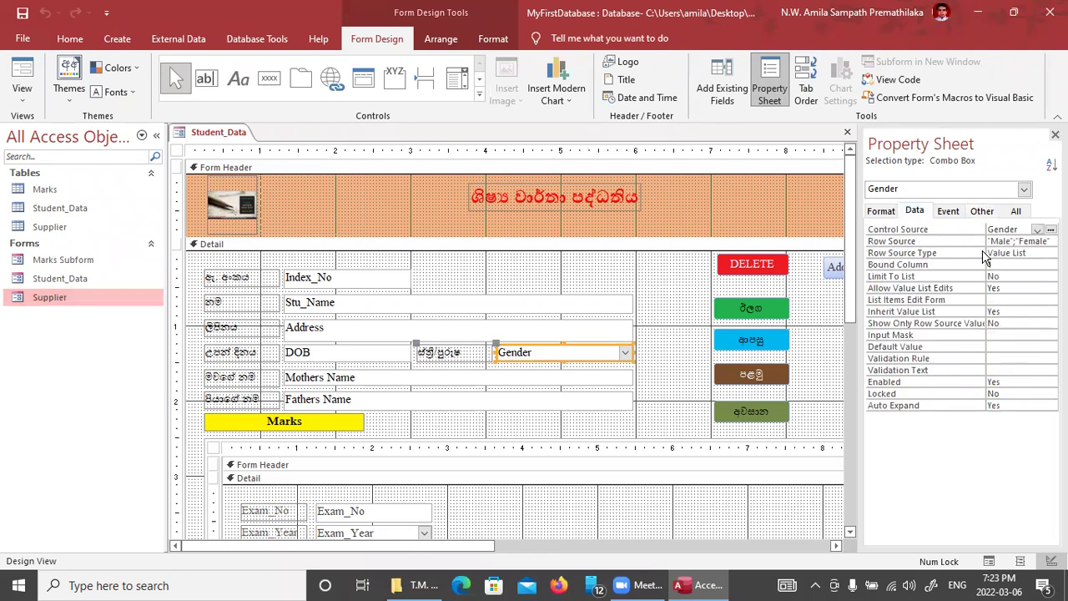
left_click(1049, 252)
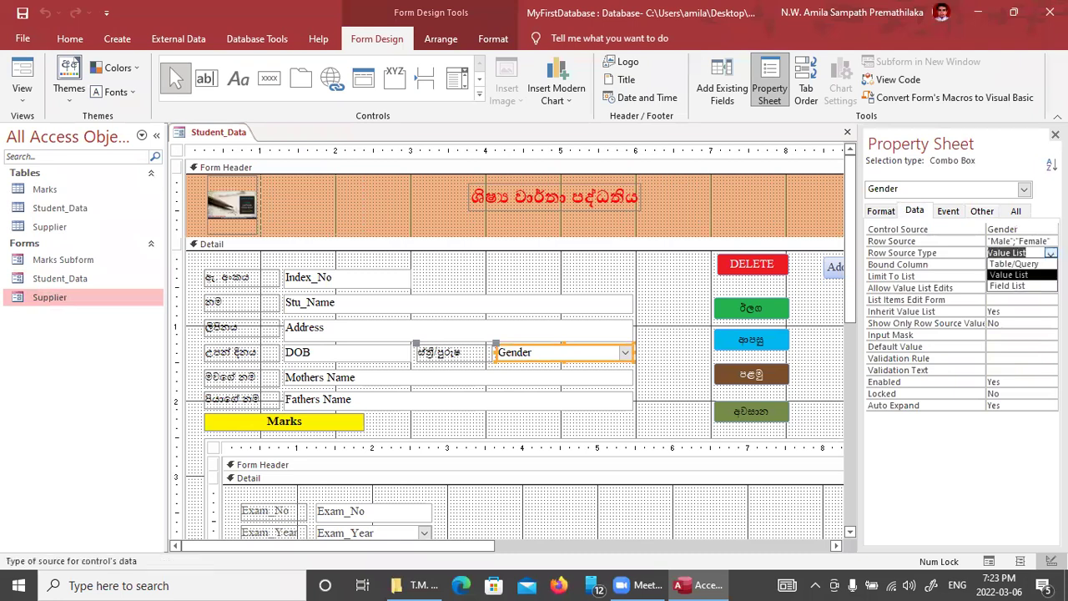
left_click(1031, 264)
Build the Row Source from the Supplier table's Supplier Name, save it, and check the Gender list in Form View.
left_click(1018, 241)
left_click(1053, 241)
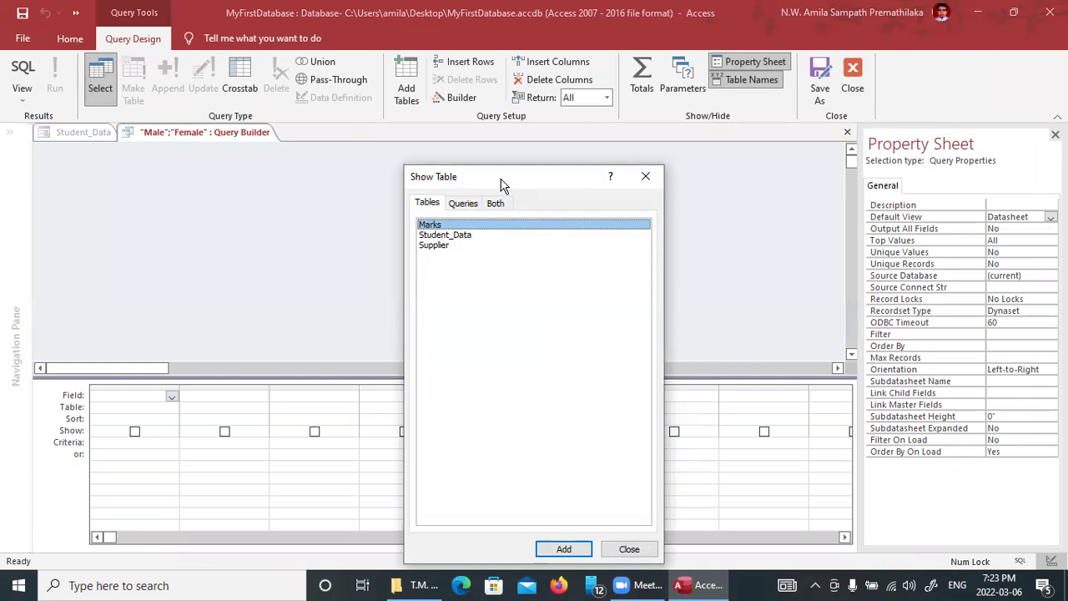
left_click_drag(501, 183, 447, 132)
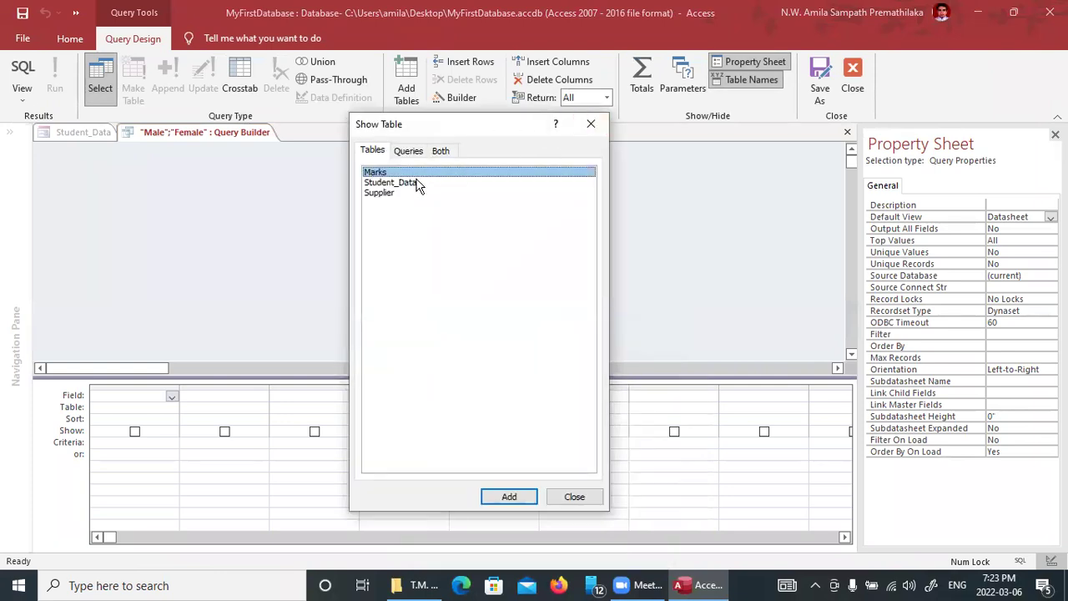
double_click(392, 194)
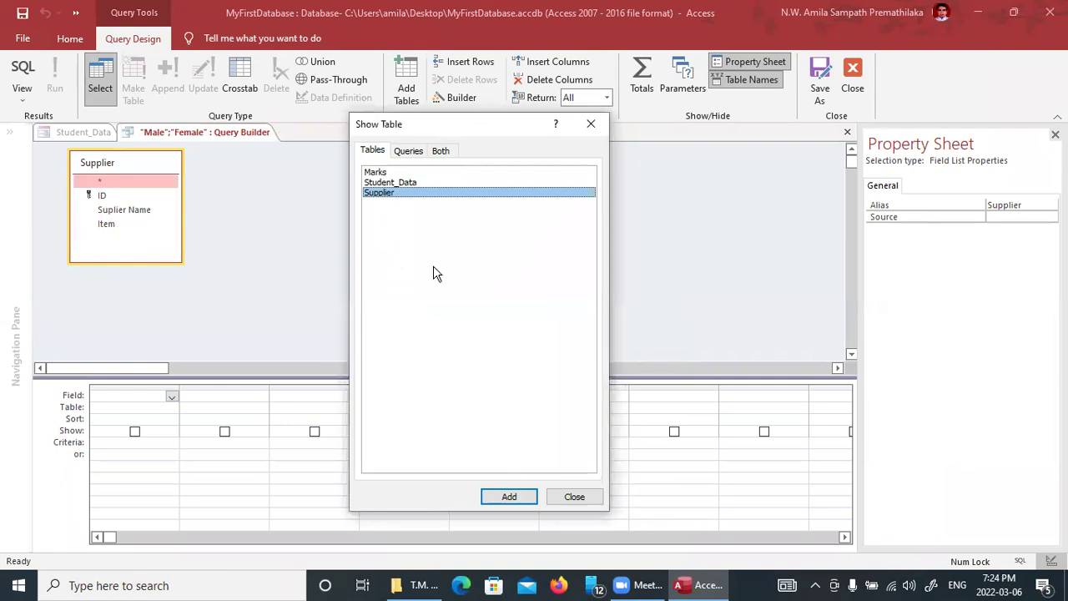
left_click(574, 496)
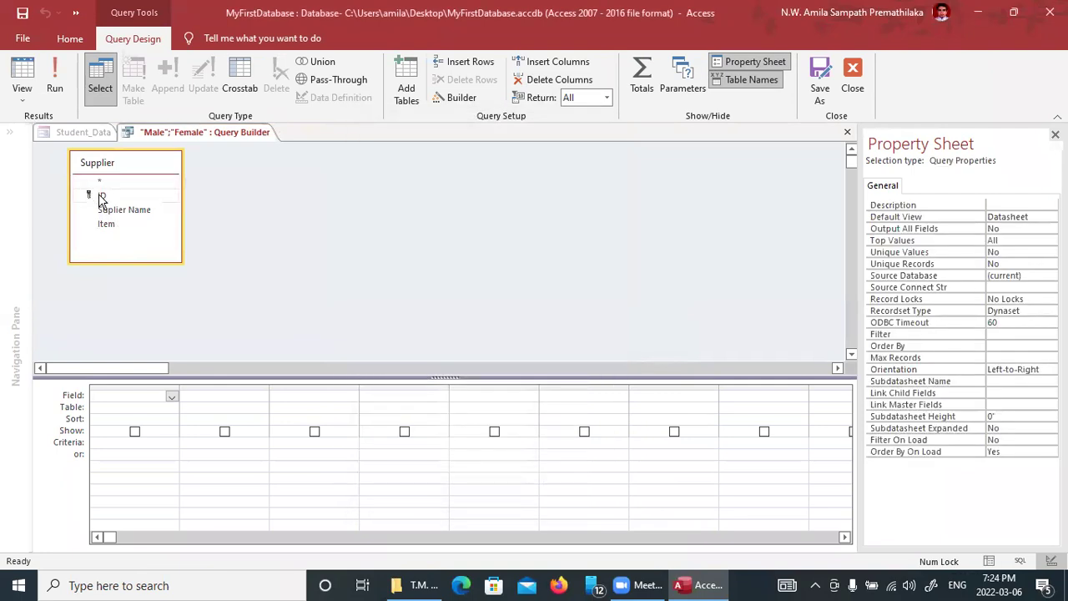
double_click(107, 209)
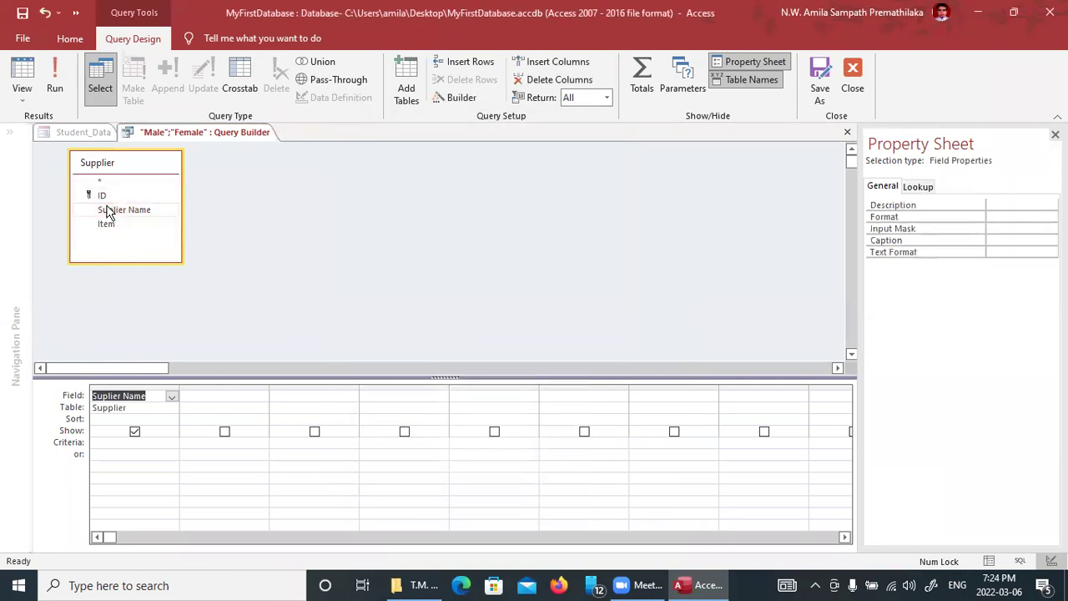
left_click(852, 79)
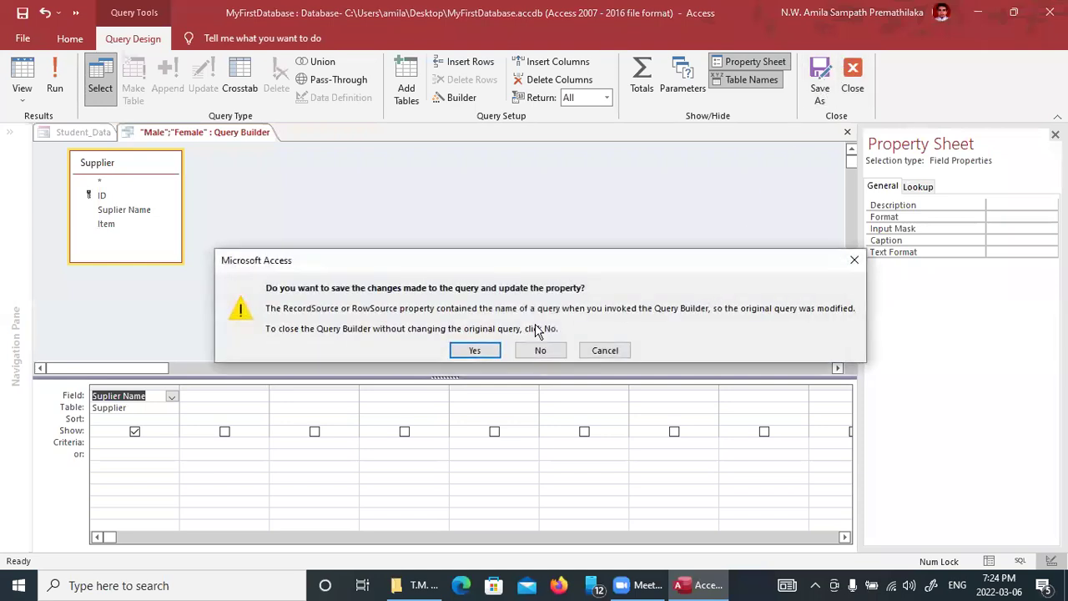
left_click(474, 351)
left_click(16, 95)
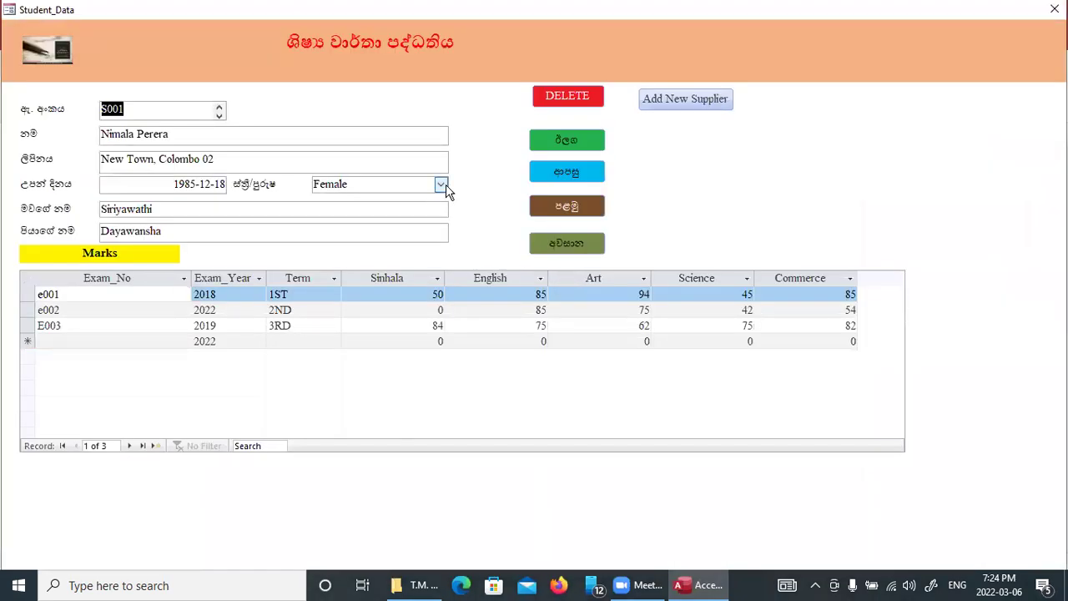
left_click(442, 185)
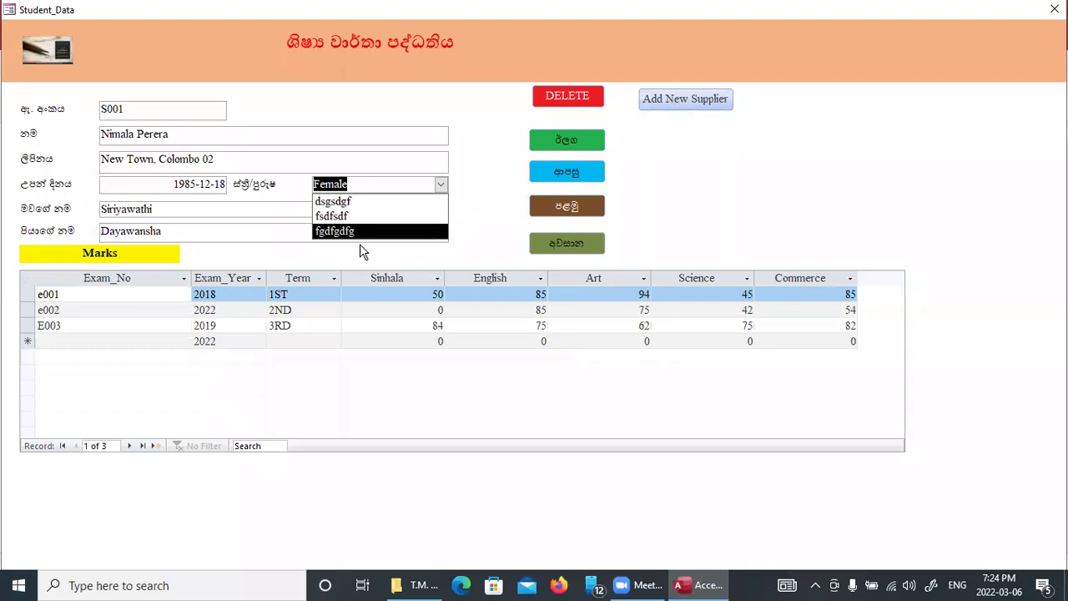
Add a new supplier abc with item fsdf through the Add New Supplier form.
left_click(705, 102)
left_click(550, 224)
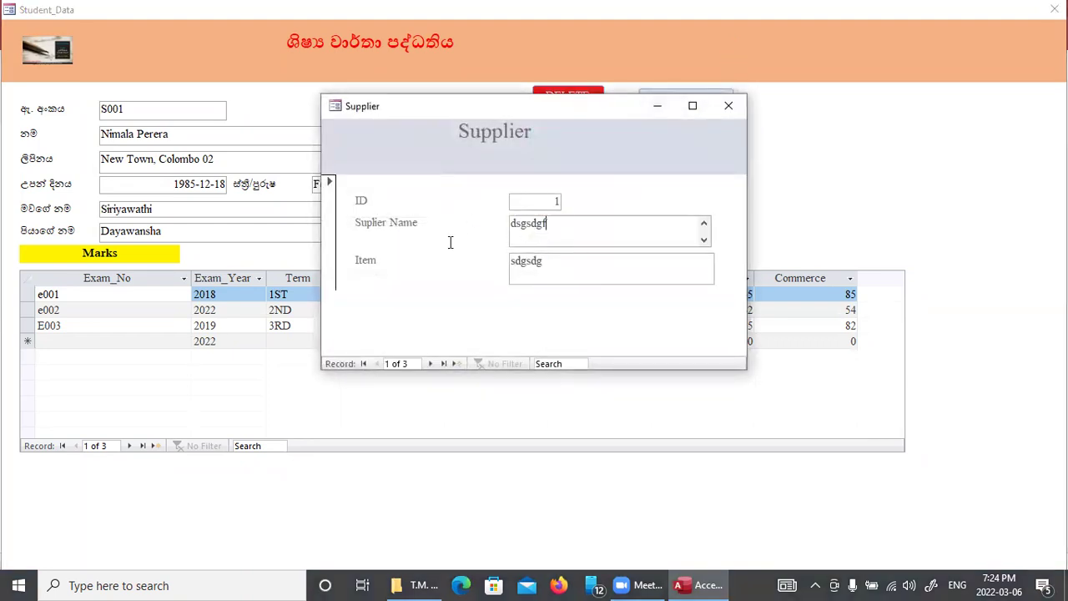
left_click(455, 365)
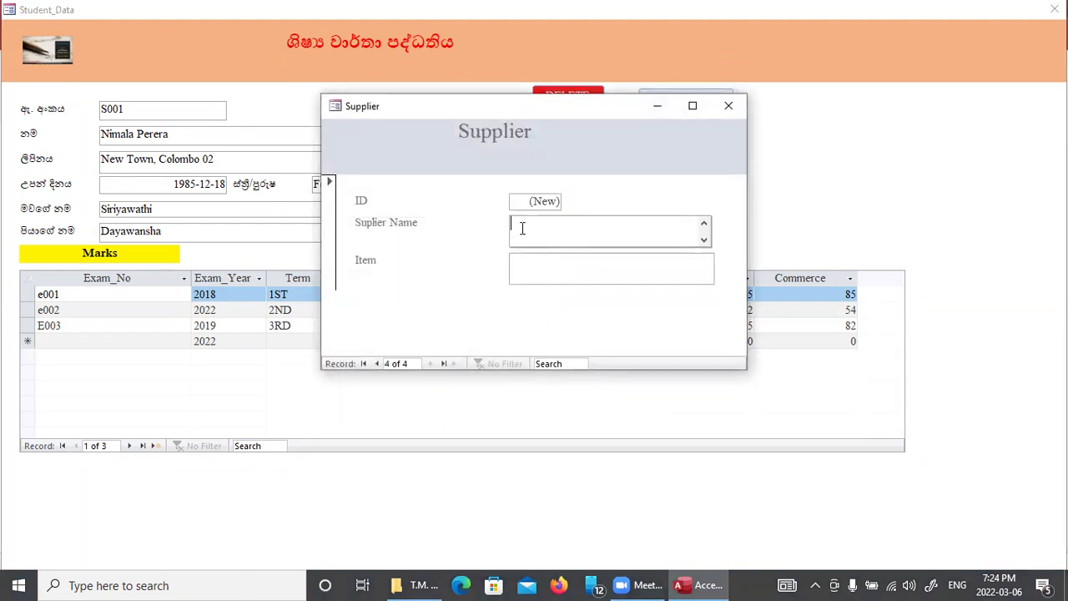
type("a")
left_click(589, 269)
type("fsdf")
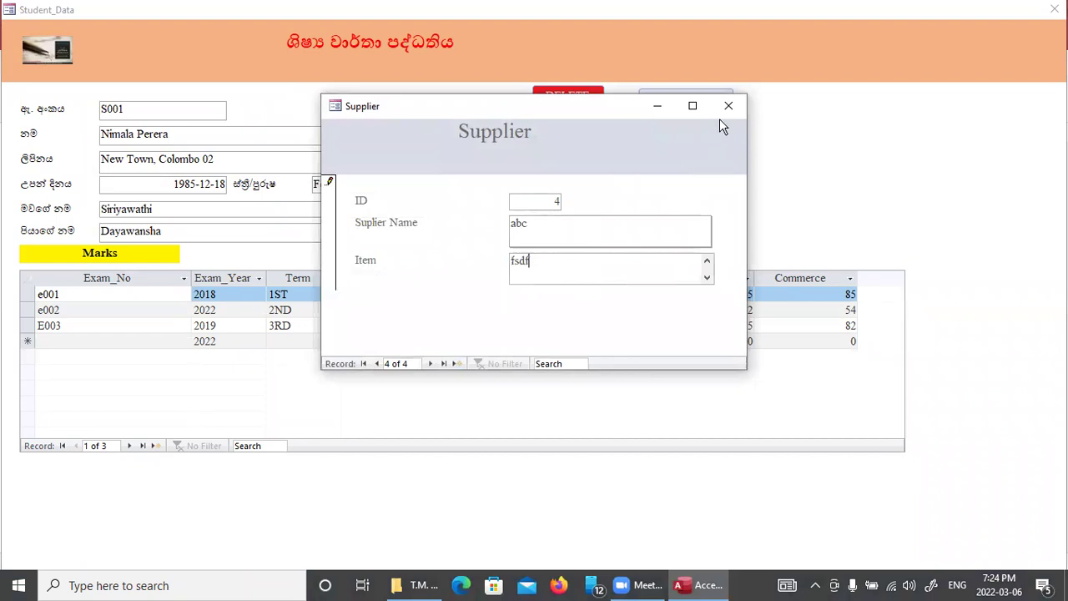
left_click(728, 106)
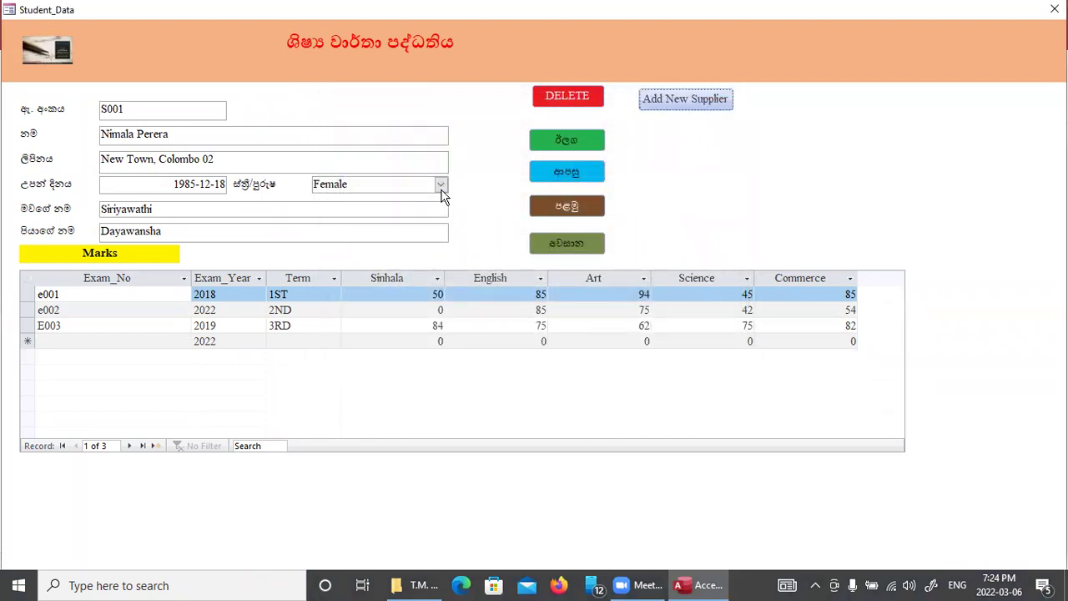
Check the Gender list for abc, moving to the next student record and back.
left_click(440, 186)
left_click(484, 224)
left_click(555, 143)
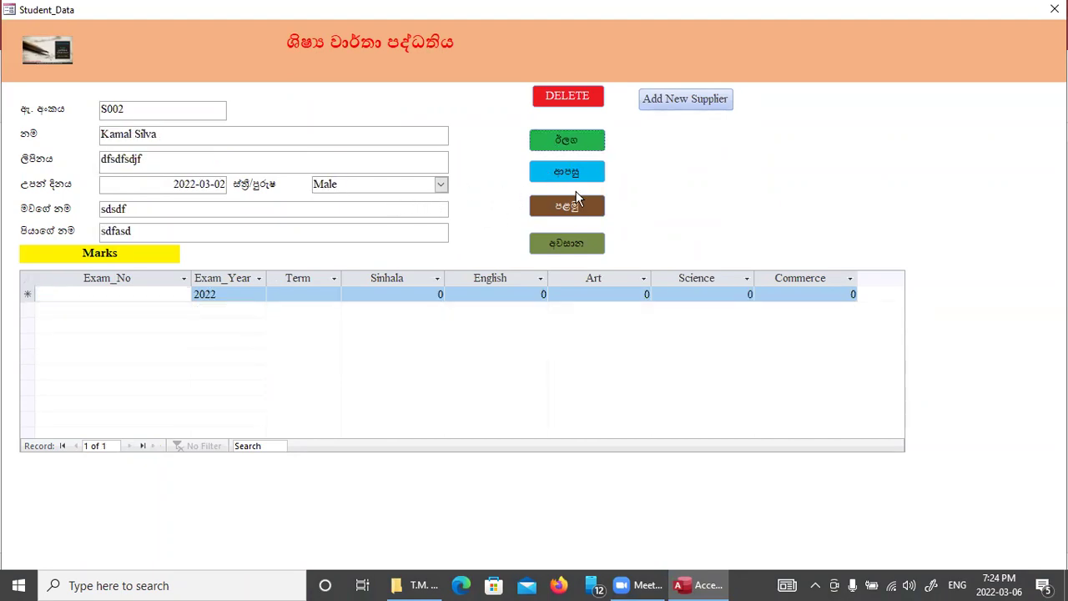
left_click(576, 172)
left_click(441, 185)
left_click(441, 188)
left_click(440, 185)
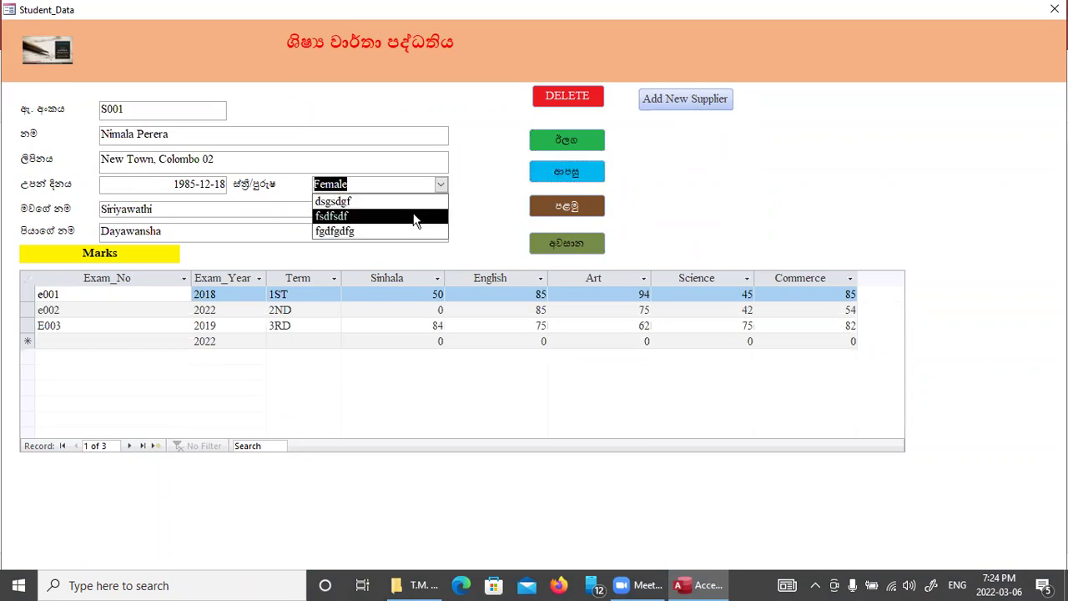
left_click(519, 188)
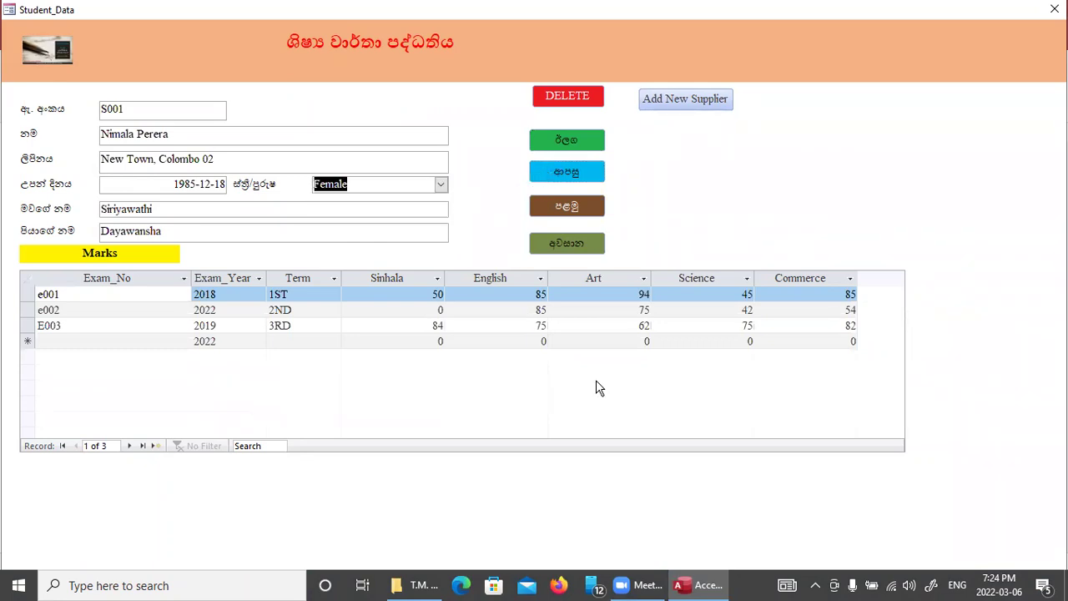
Step through the Supplier records to a new blank record, then close the Supplier form.
left_click(655, 109)
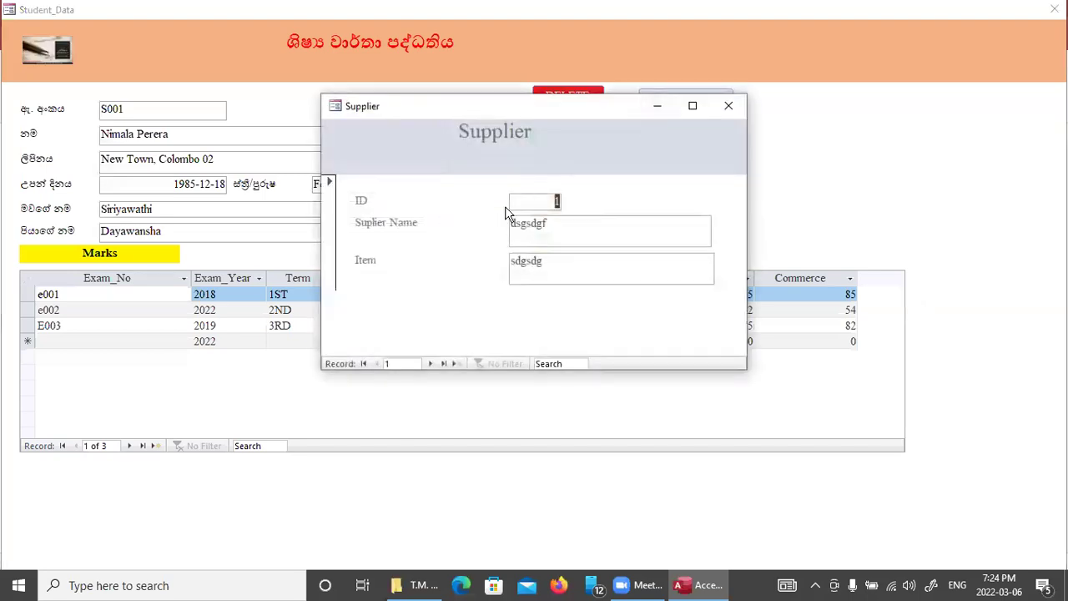
left_click(431, 364)
left_click(431, 365)
left_click(432, 365)
left_click(432, 365)
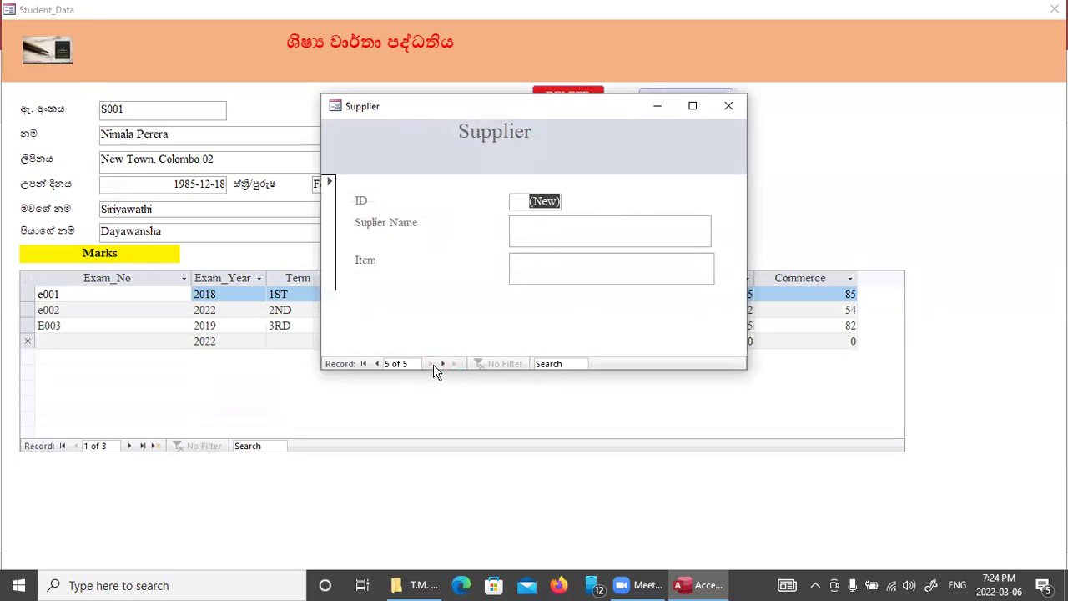
left_click(730, 117)
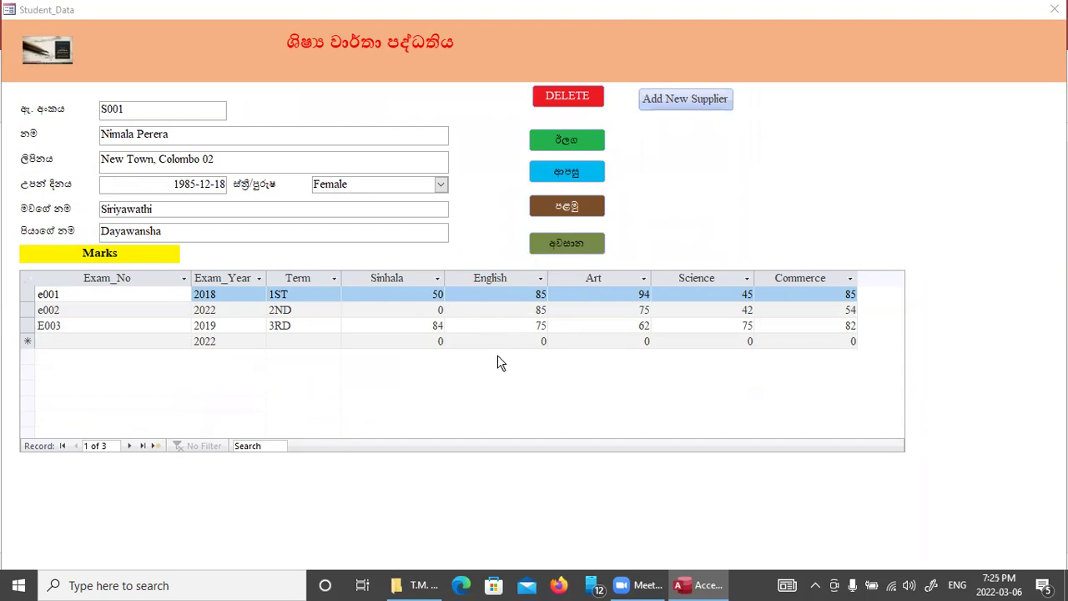
Start a new blank student record and look at its empty Gender list.
left_click(150, 446)
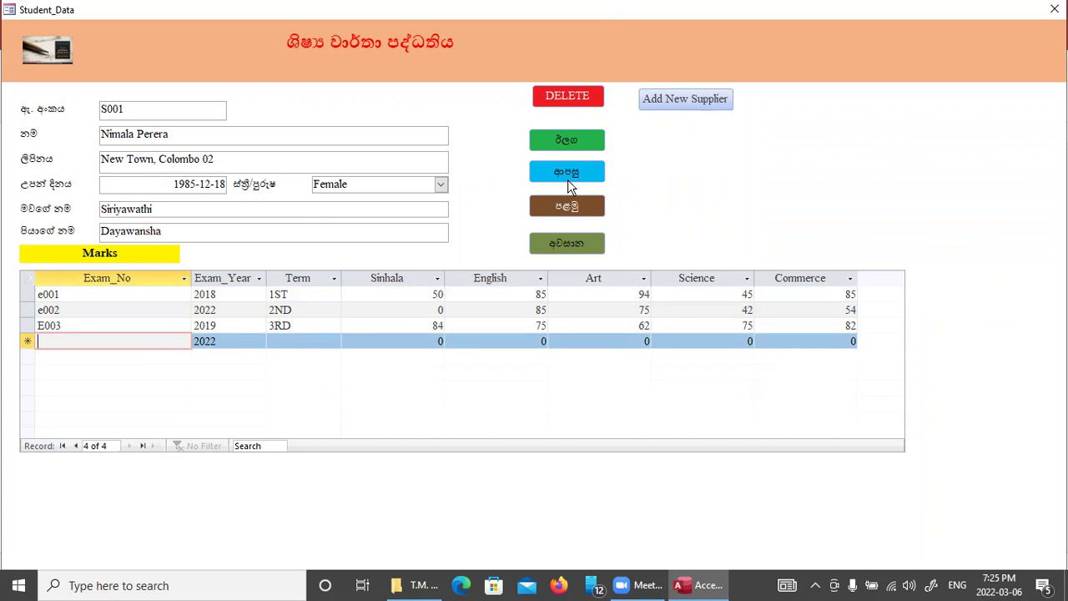
left_click(566, 139)
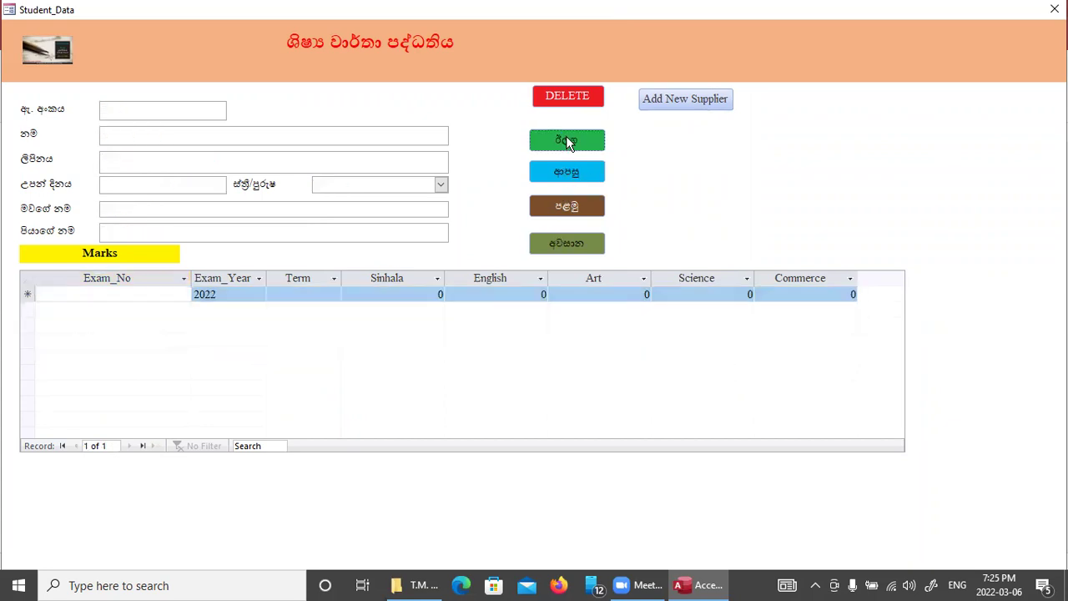
left_click(443, 186)
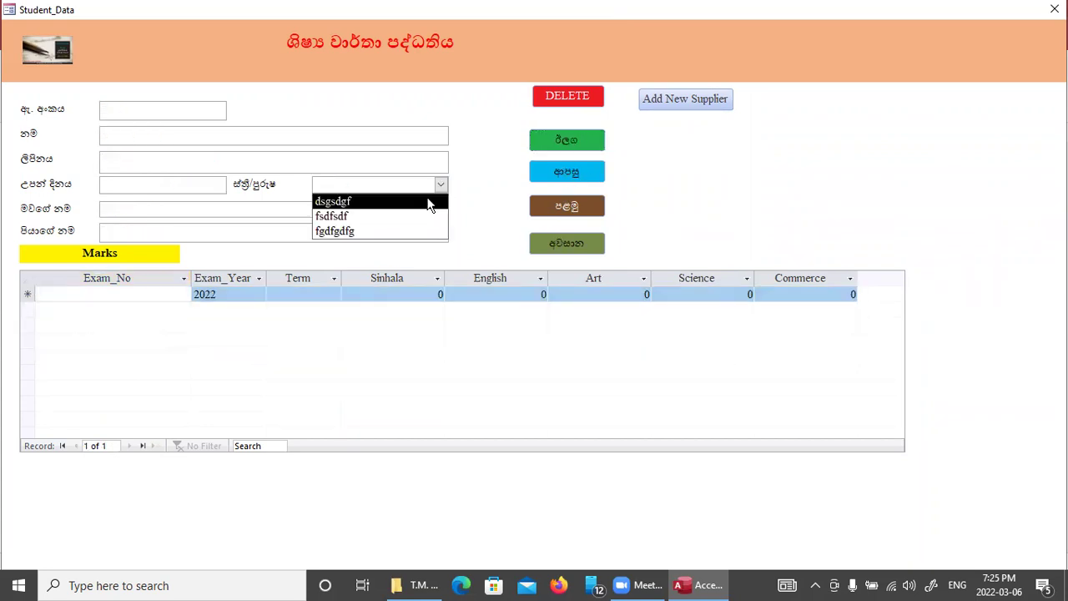
left_click(534, 123)
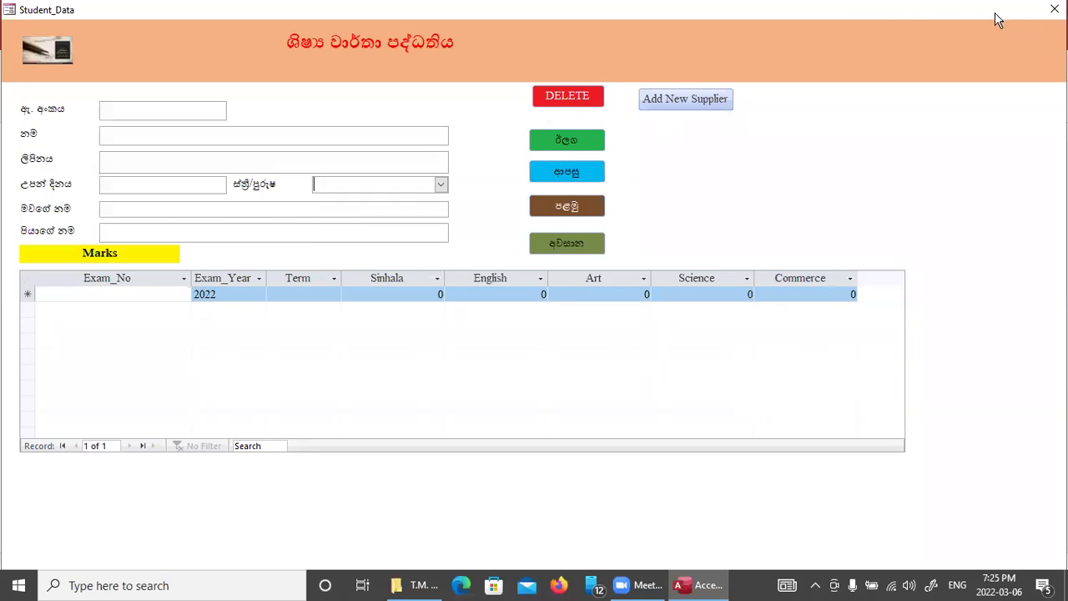
Set the student's Gender to abc, then switch Student_Data to Design View.
right_click(969, 8)
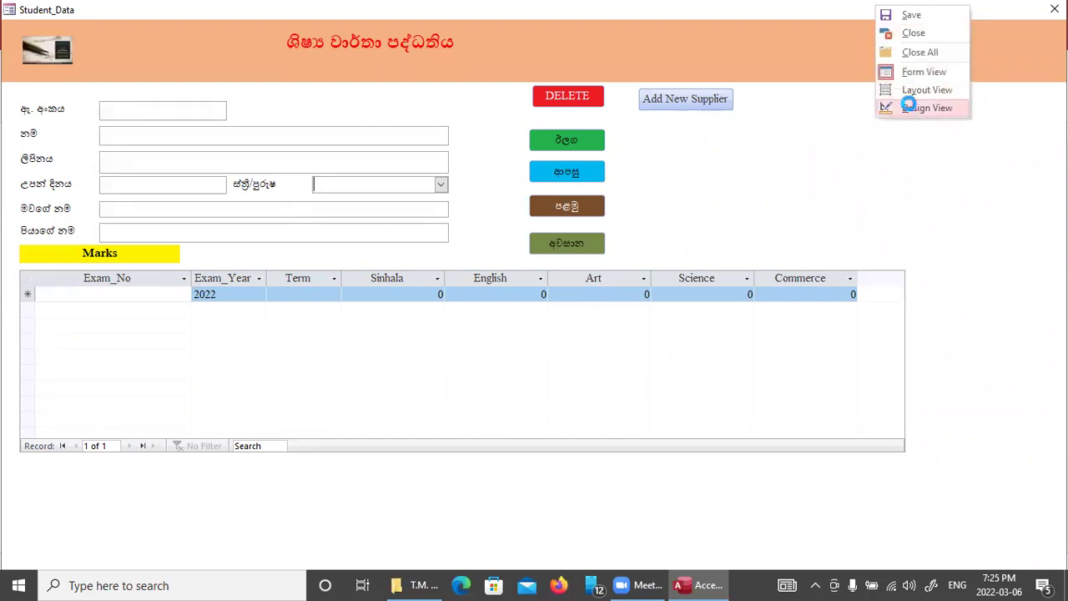
left_click(910, 108)
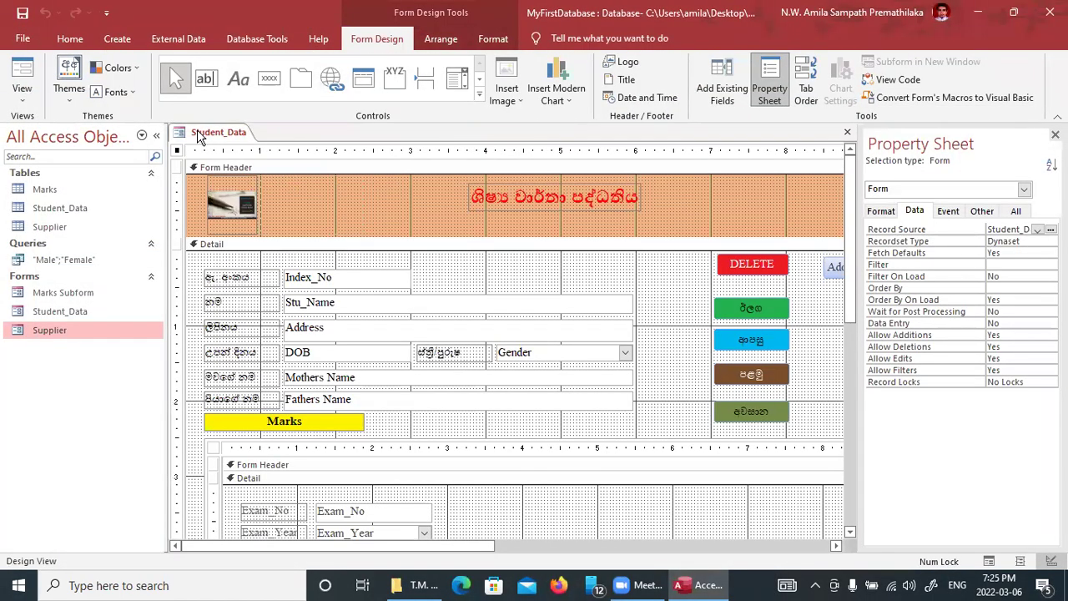
right_click(200, 138)
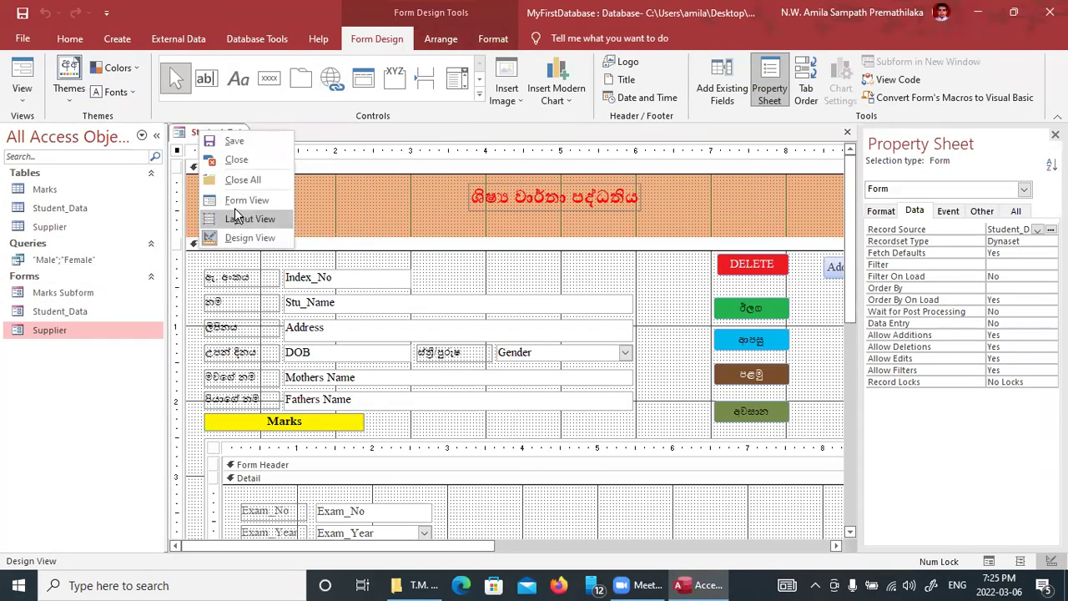
left_click(238, 201)
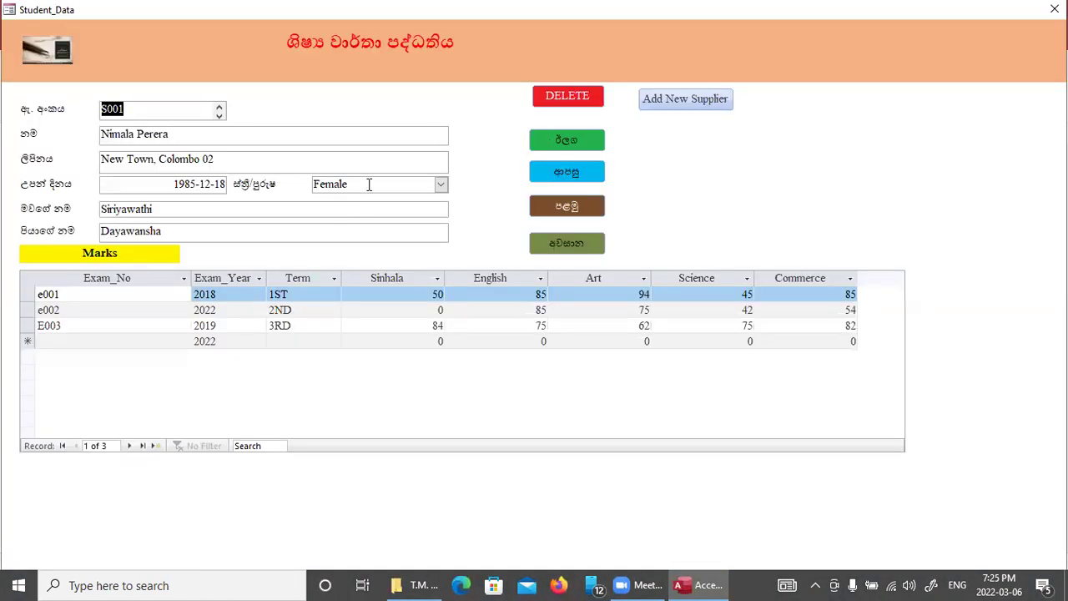
left_click(440, 184)
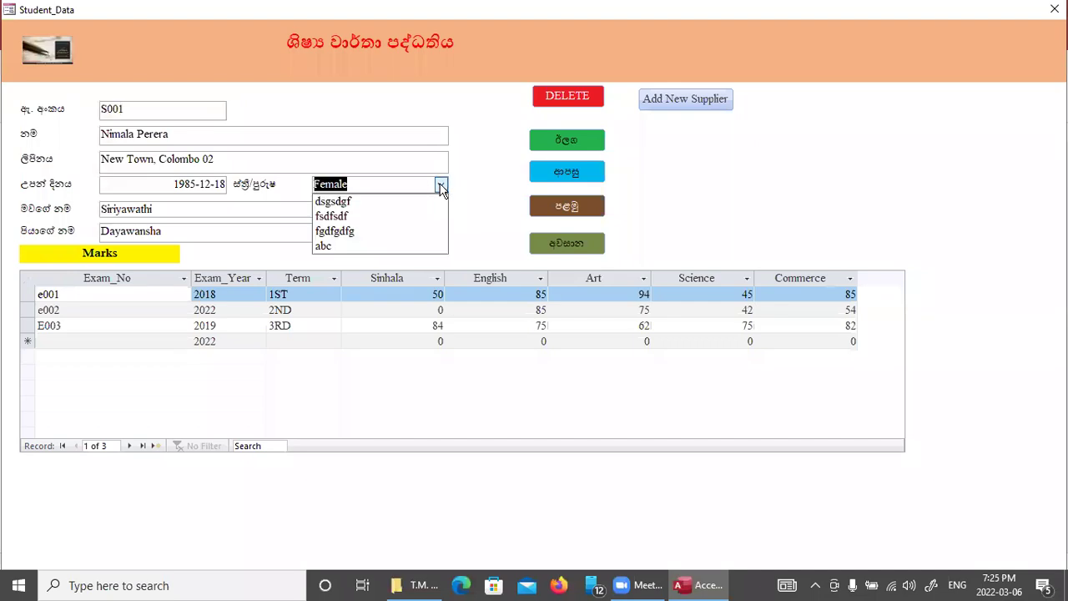
left_click(339, 246)
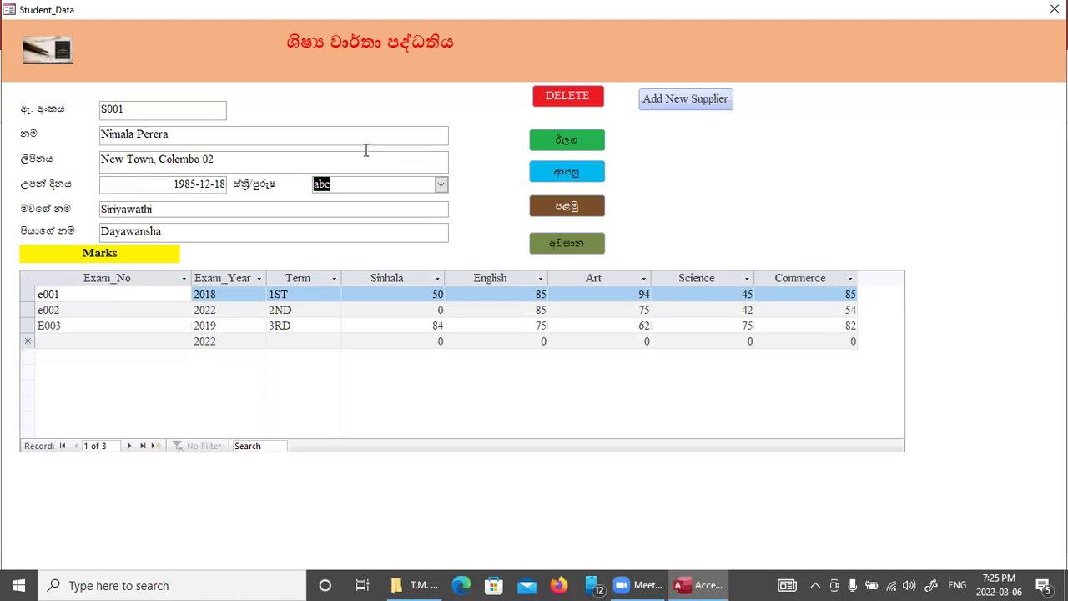
right_click(388, 14)
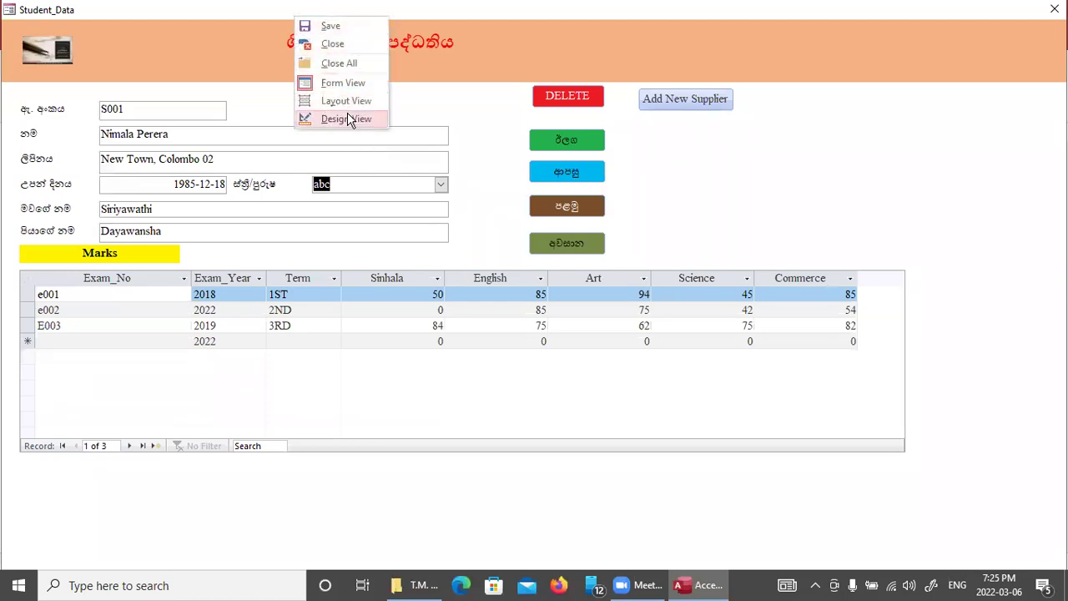
left_click(348, 118)
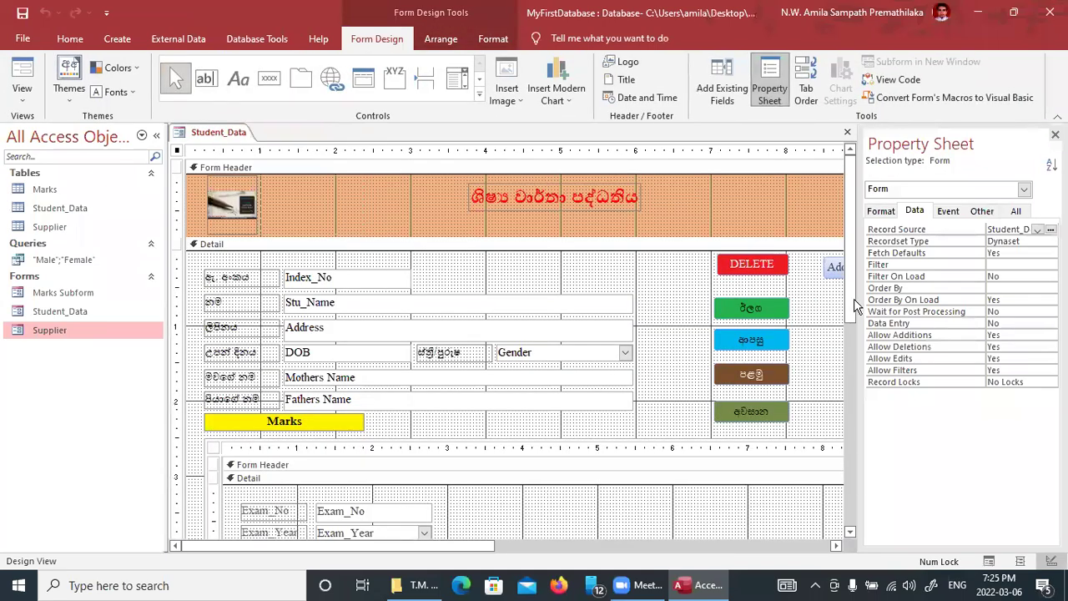
Close the Property Sheet and draw a new command button below Add New Supplier.
left_click(1054, 134)
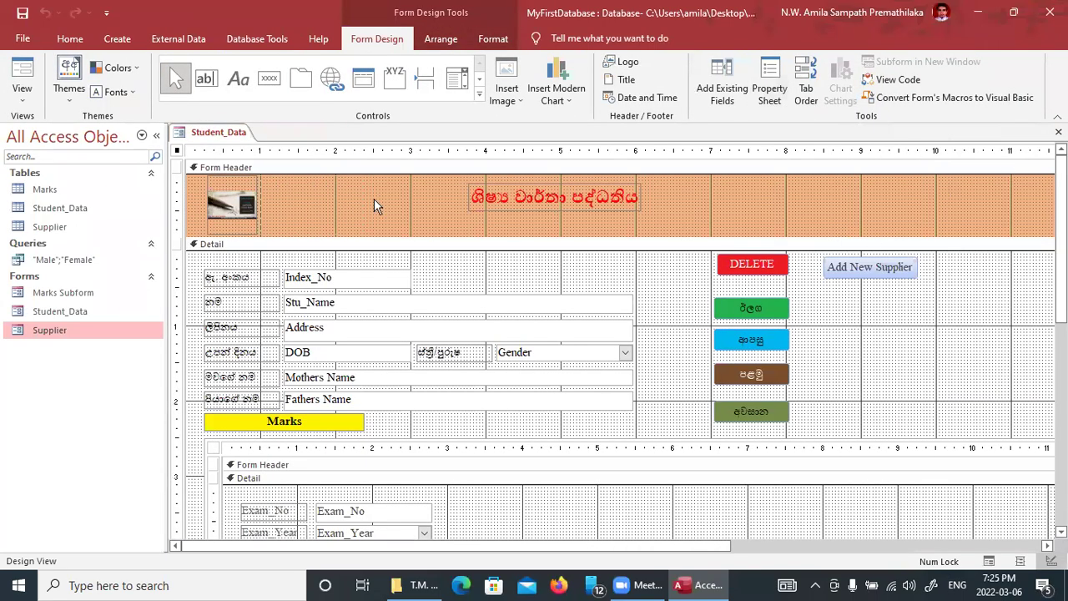
left_click(268, 77)
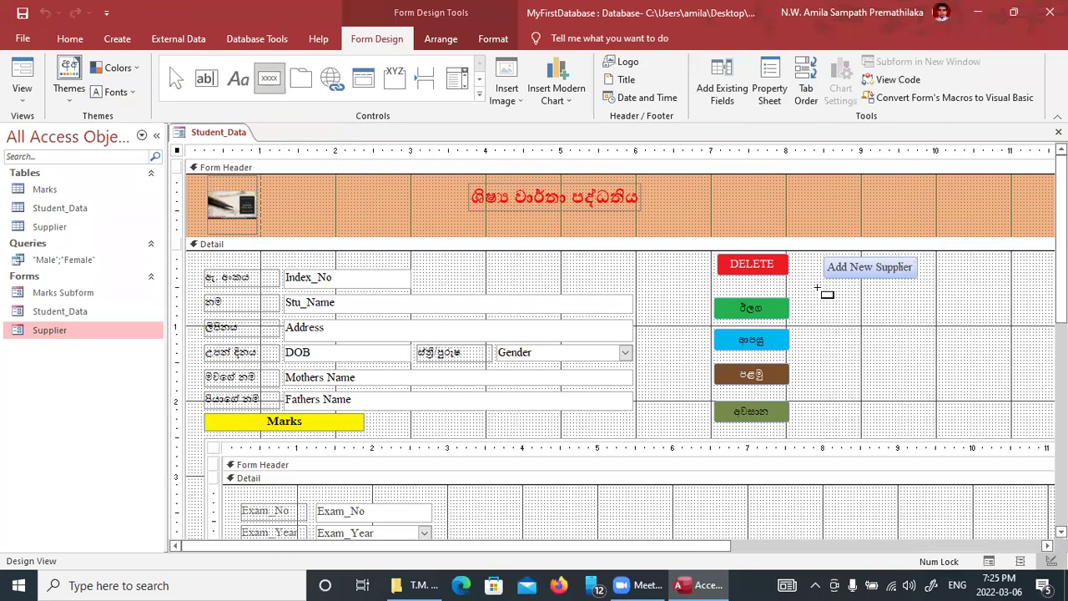
left_click_drag(826, 293, 914, 321)
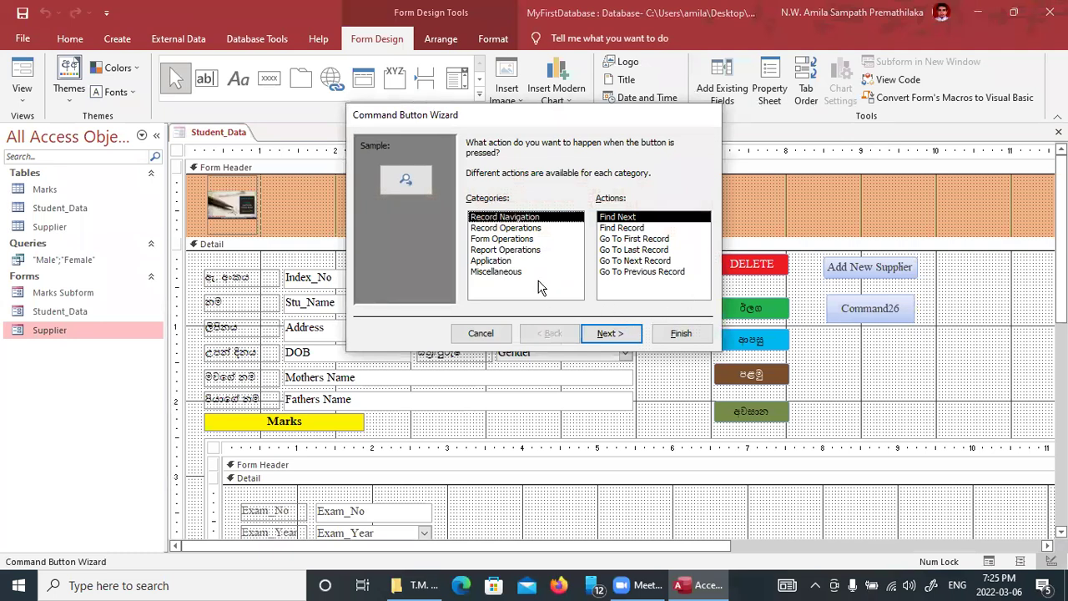
Give the button the Record Operations > Save Record action and finish the Command Button Wizard.
left_click(503, 261)
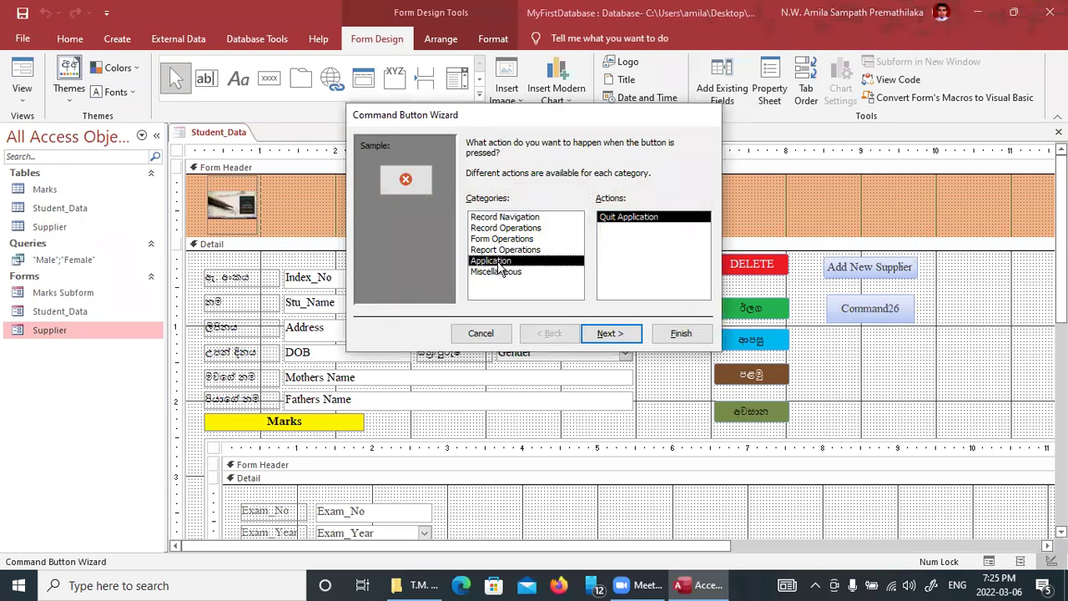
left_click(498, 273)
left_click(495, 261)
left_click(498, 249)
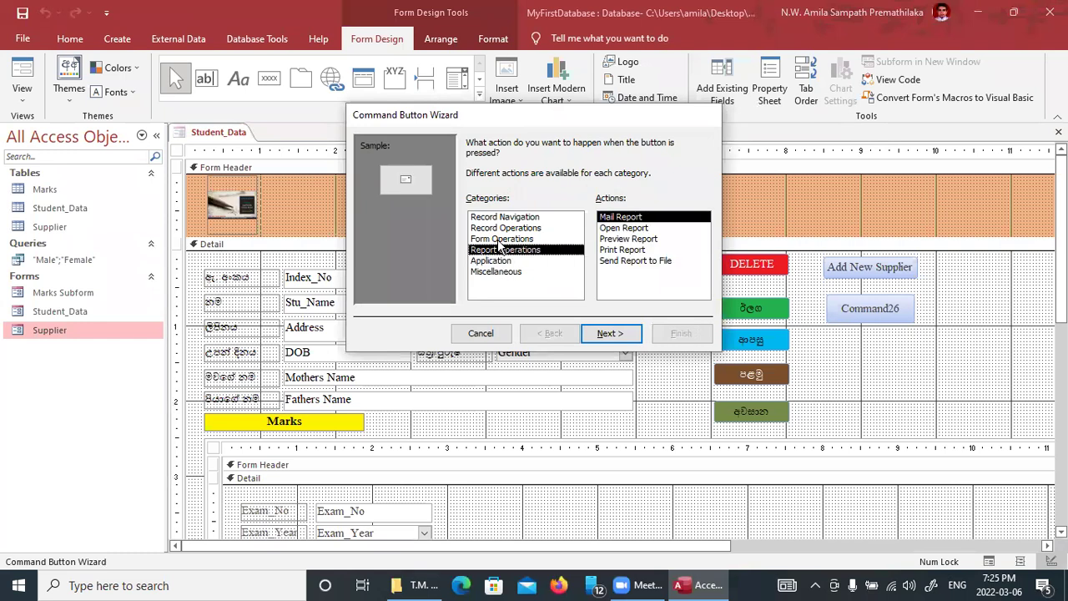
left_click(499, 239)
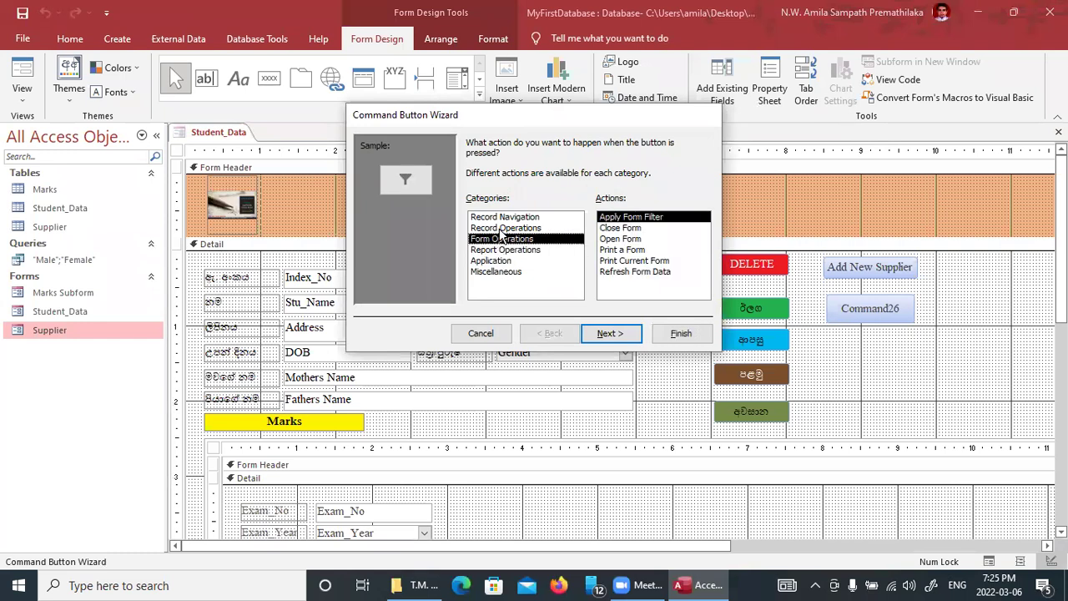
left_click(501, 229)
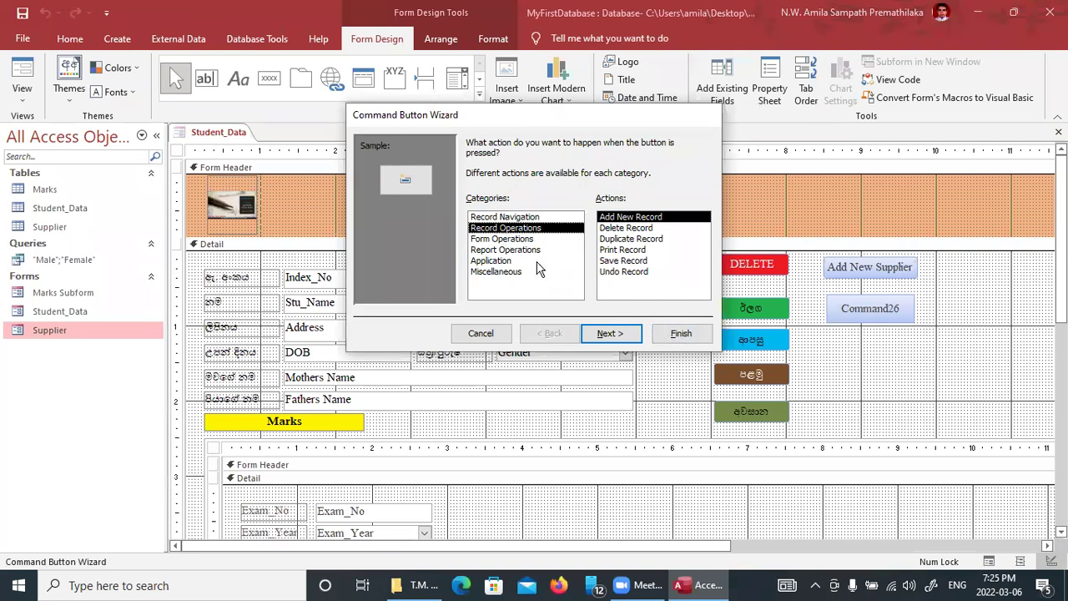
left_click(537, 218)
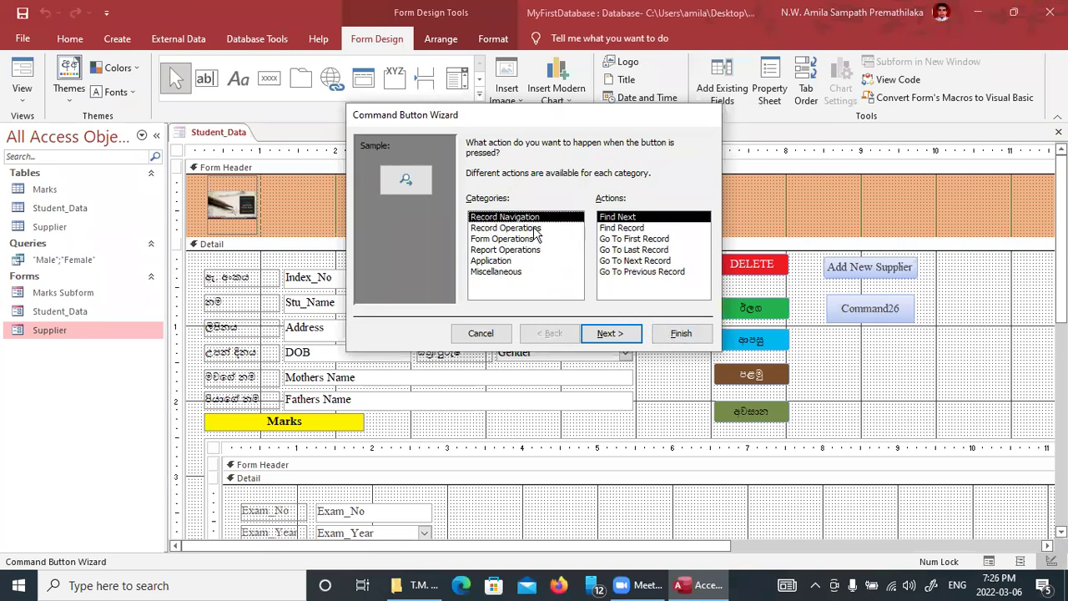
left_click(534, 228)
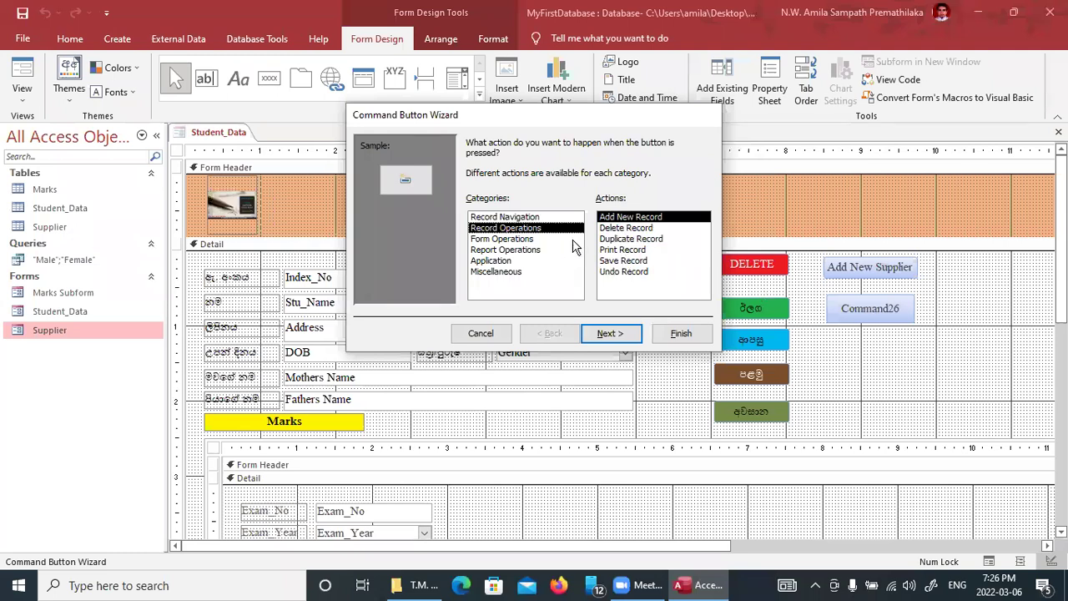
left_click(621, 261)
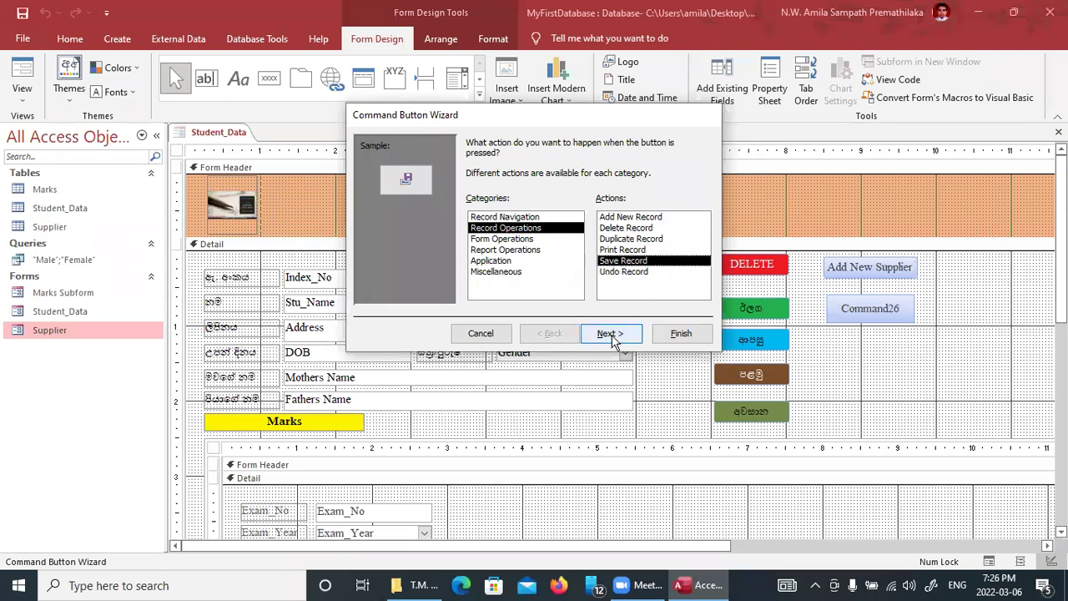
left_click(682, 333)
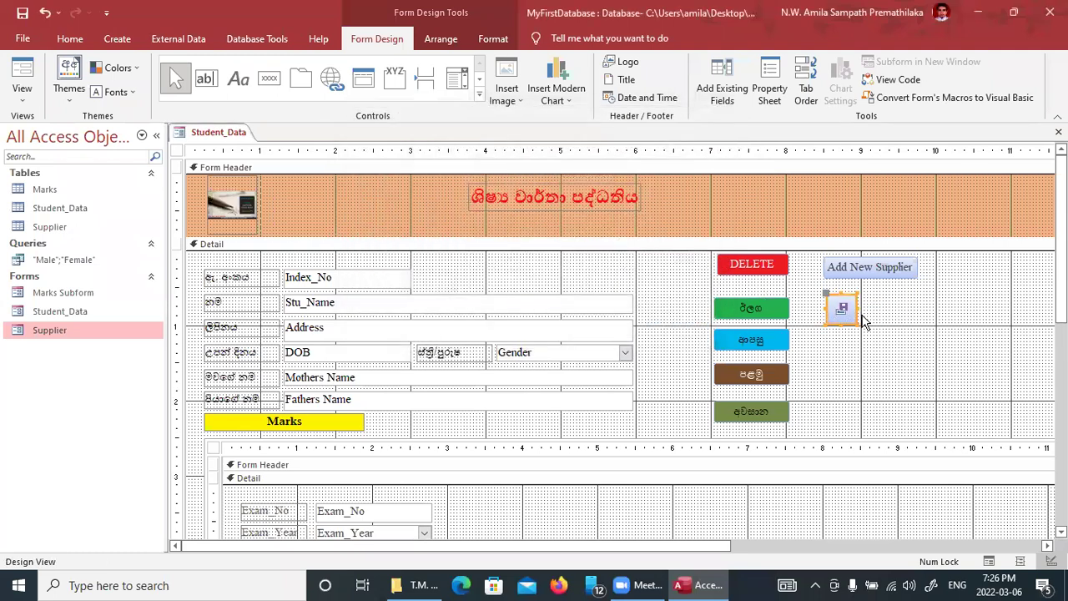
Widen the save button to match Add New Supplier and switch to Form View.
left_click_drag(894, 312, 915, 310)
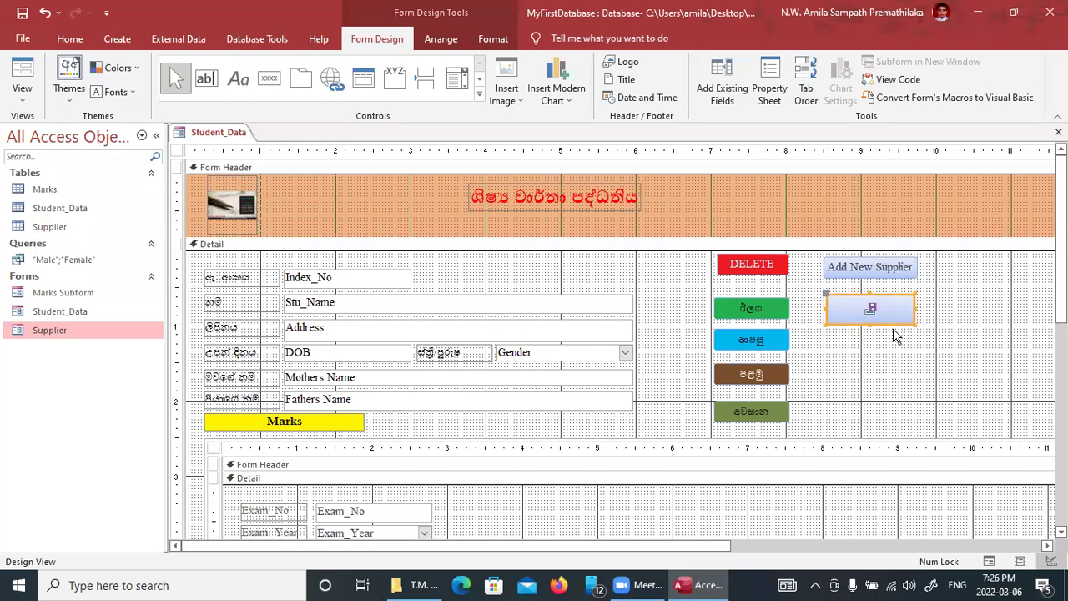
left_click(853, 342)
left_click(20, 71)
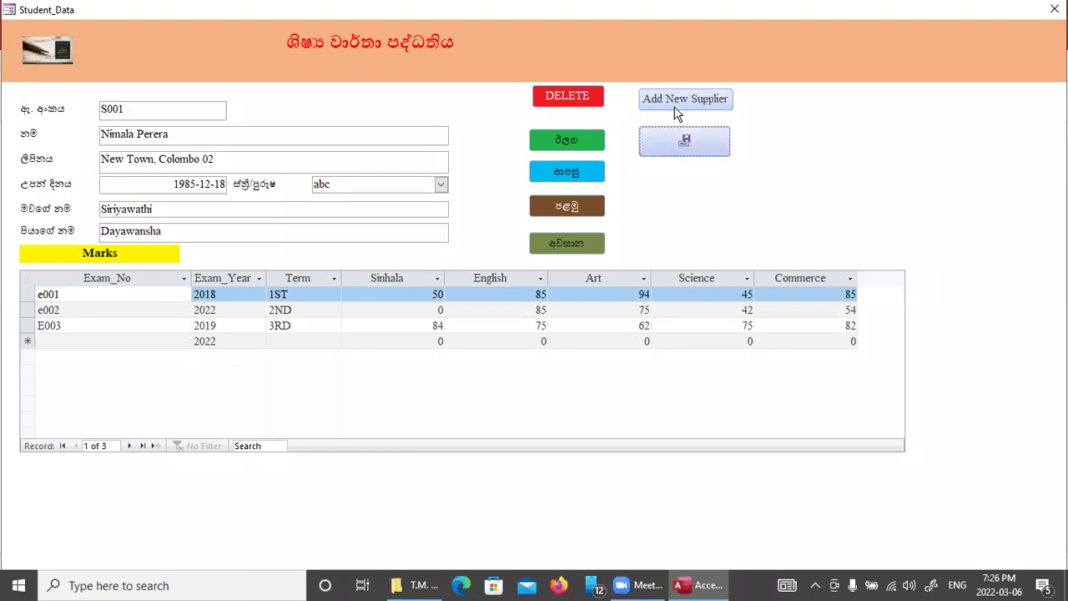
Add supplier 'k' with item 'sdfsdf' in the Supplier form, then close it.
left_click(679, 101)
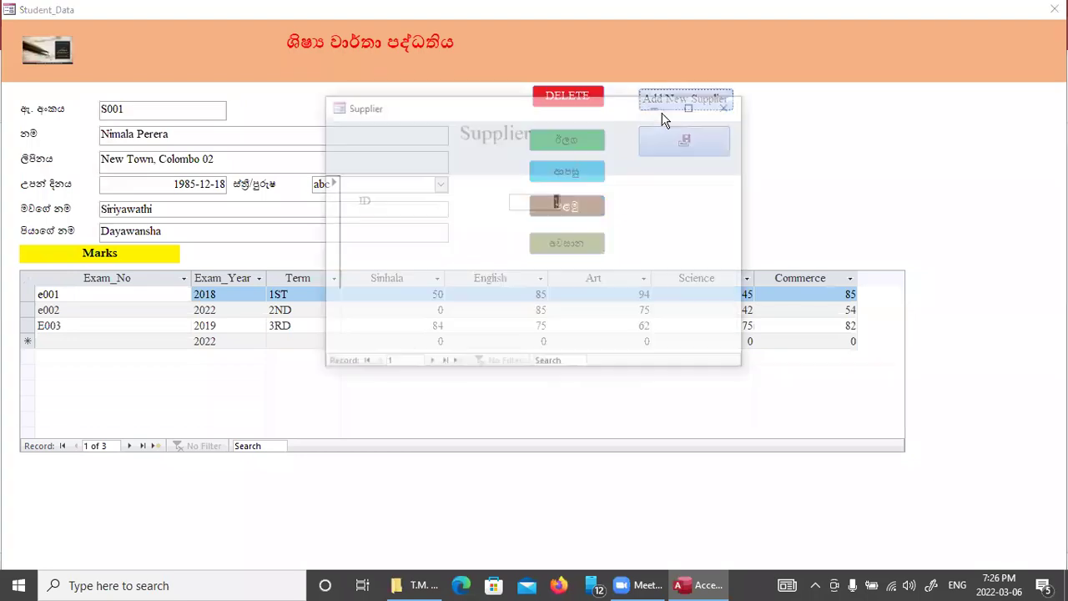
left_click(456, 364)
left_click(535, 236)
type("k")
left_click(577, 260)
type("sdfsdf")
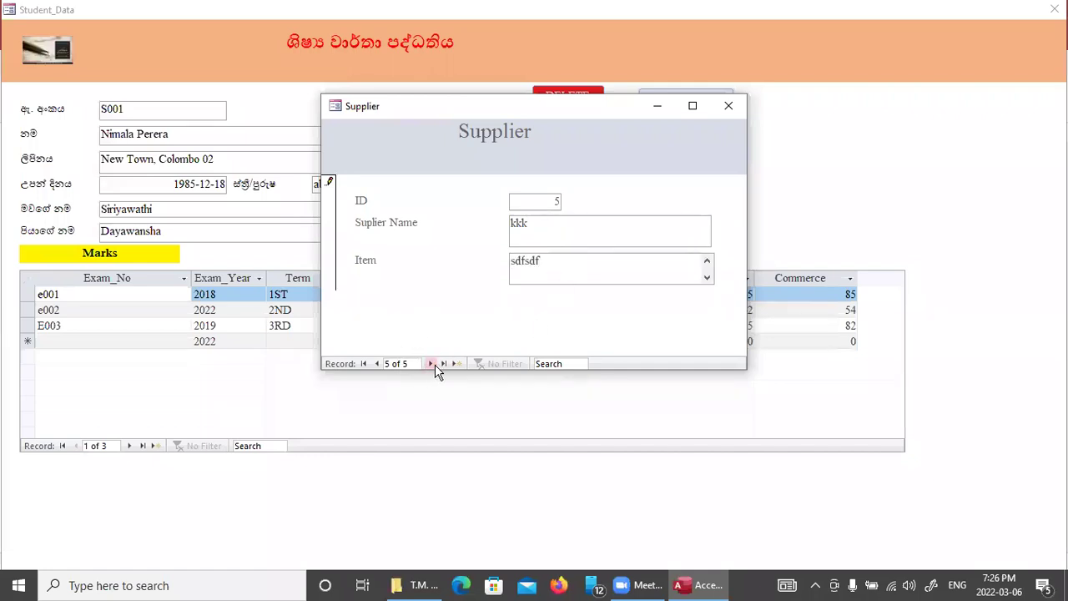
left_click(431, 365)
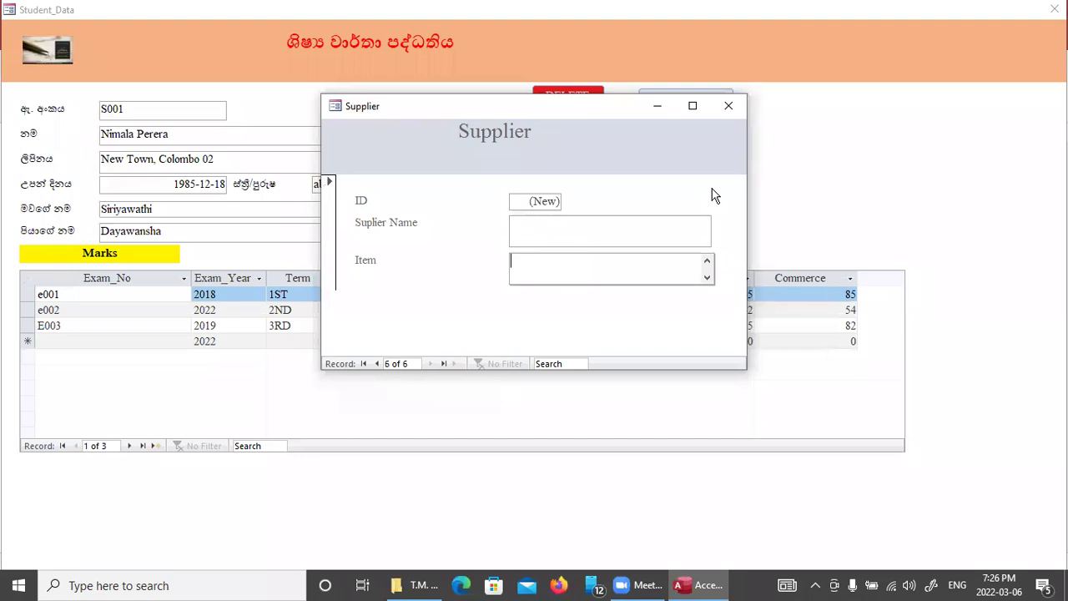
left_click(728, 106)
Save the student record and check the Gender list, which still shows supplier names.
left_click(694, 148)
left_click(441, 186)
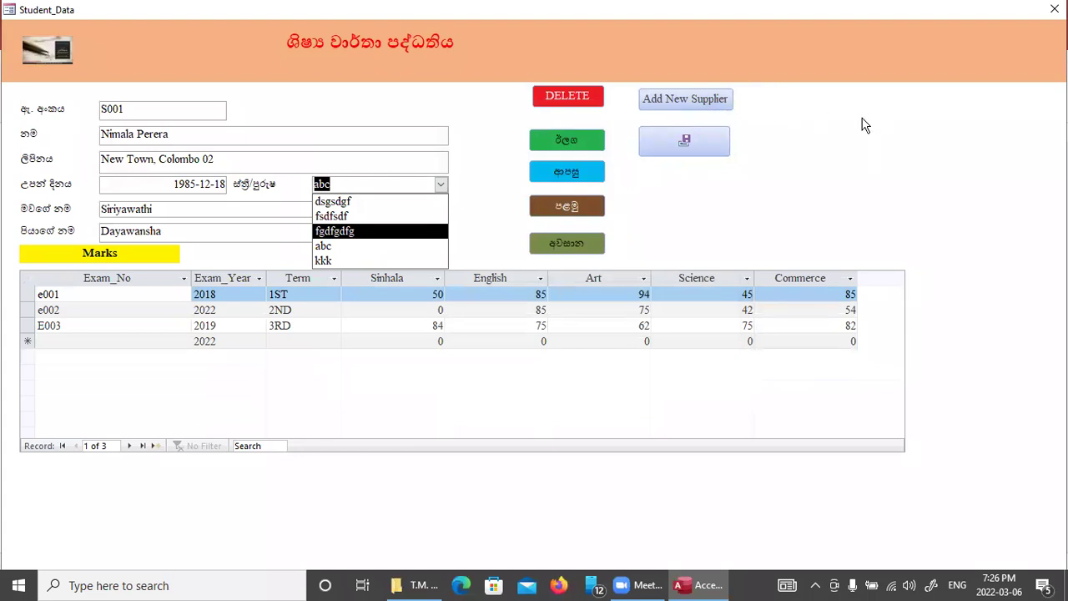
left_click(686, 140)
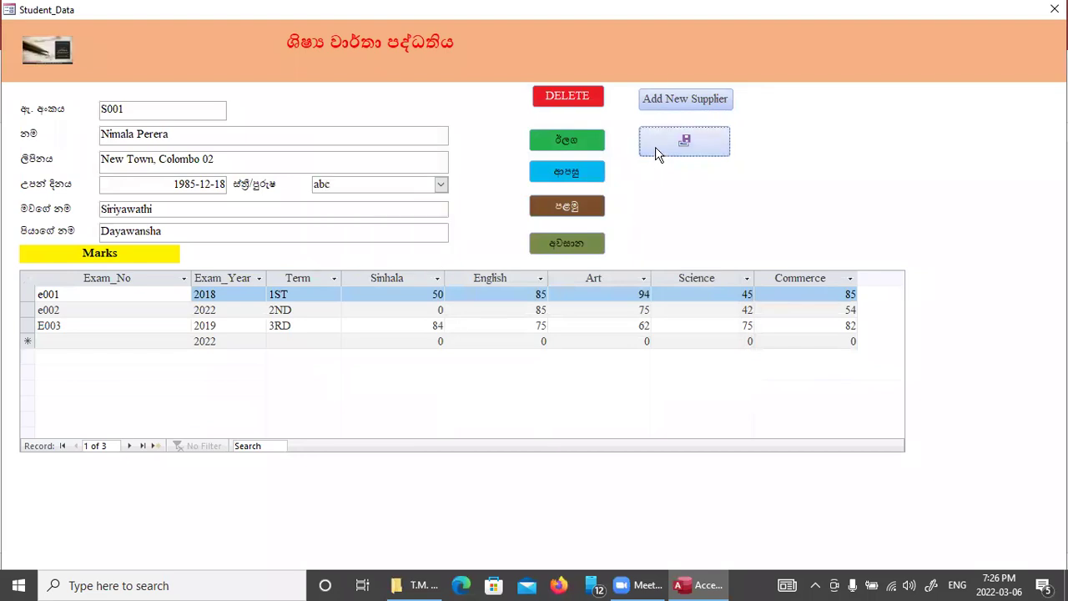
left_click(441, 186)
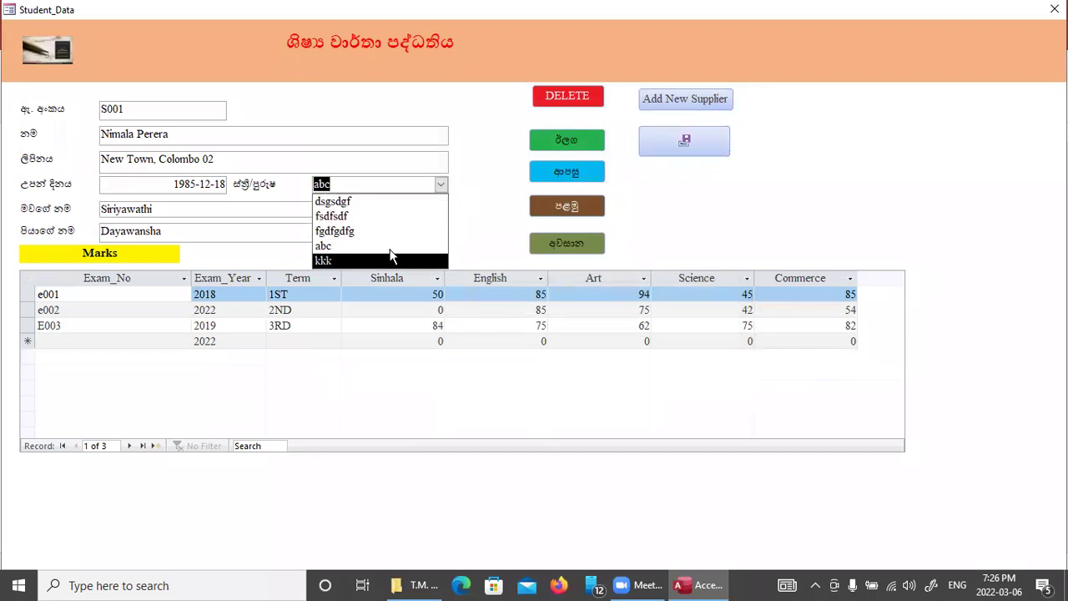
Add supplier 'tyftyhfgthfgh' with item 'fghfgh' through Add New Supplier, then close the form.
left_click(655, 100)
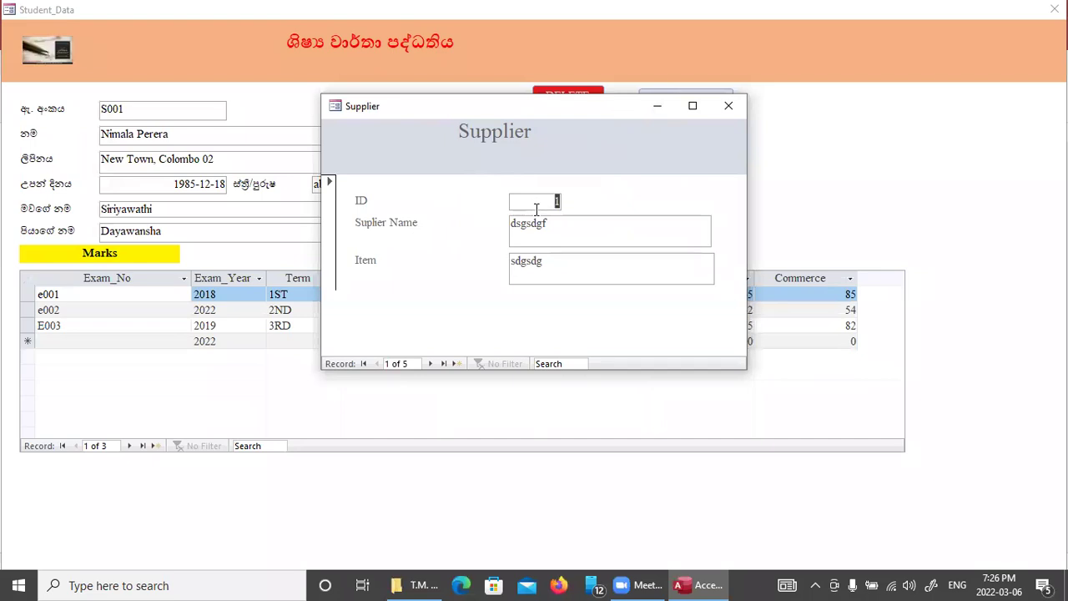
left_click(456, 364)
left_click(537, 227)
type("tyftyhfgthfgh")
left_click(601, 264)
type("fghfgh")
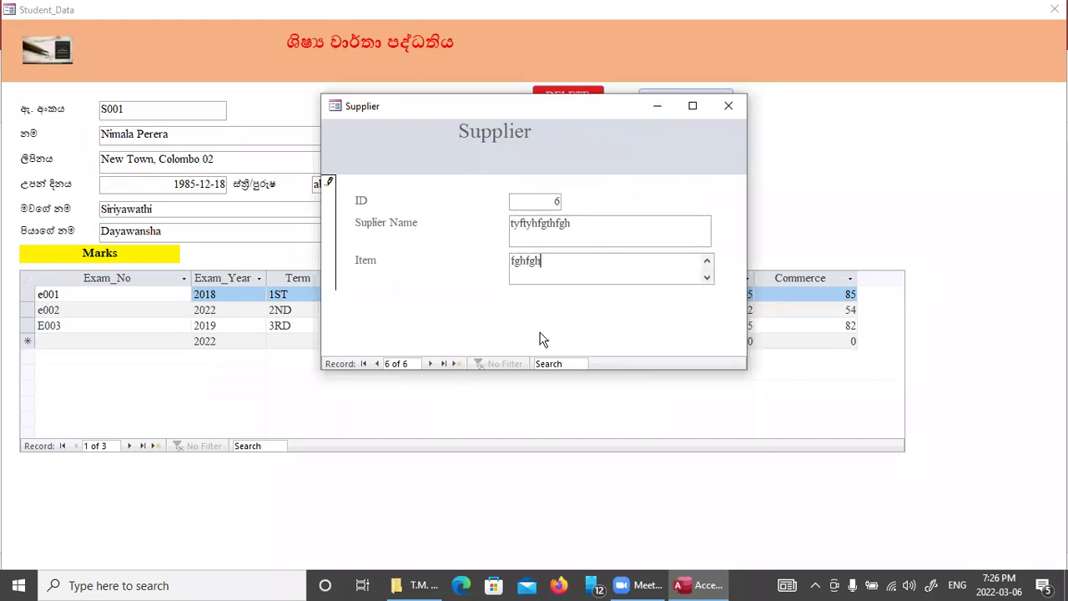
left_click(716, 107)
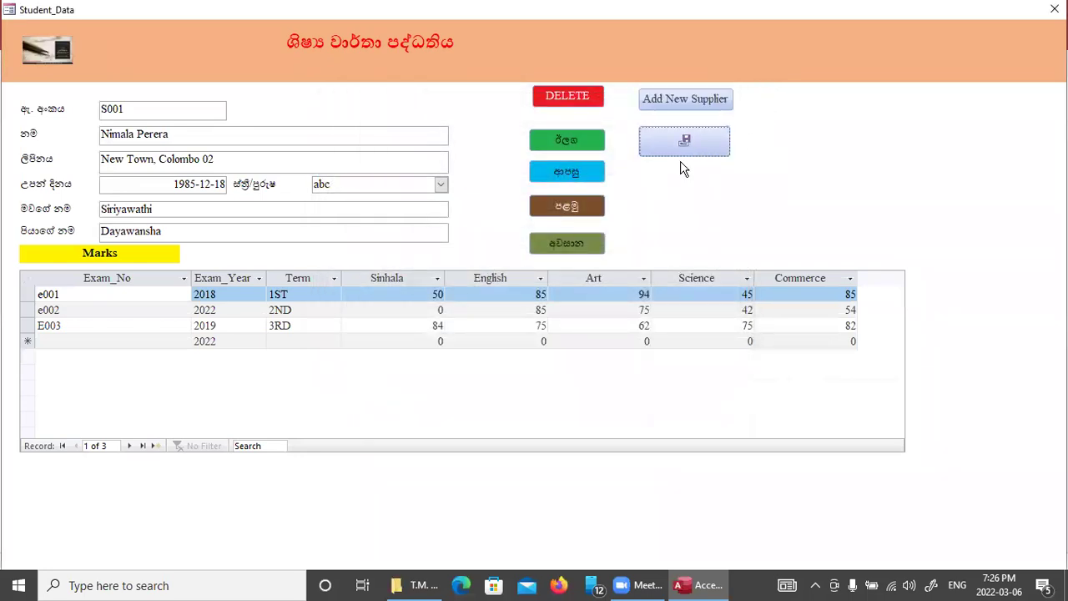
Keep abc as the student's gender and save the record.
left_click(440, 185)
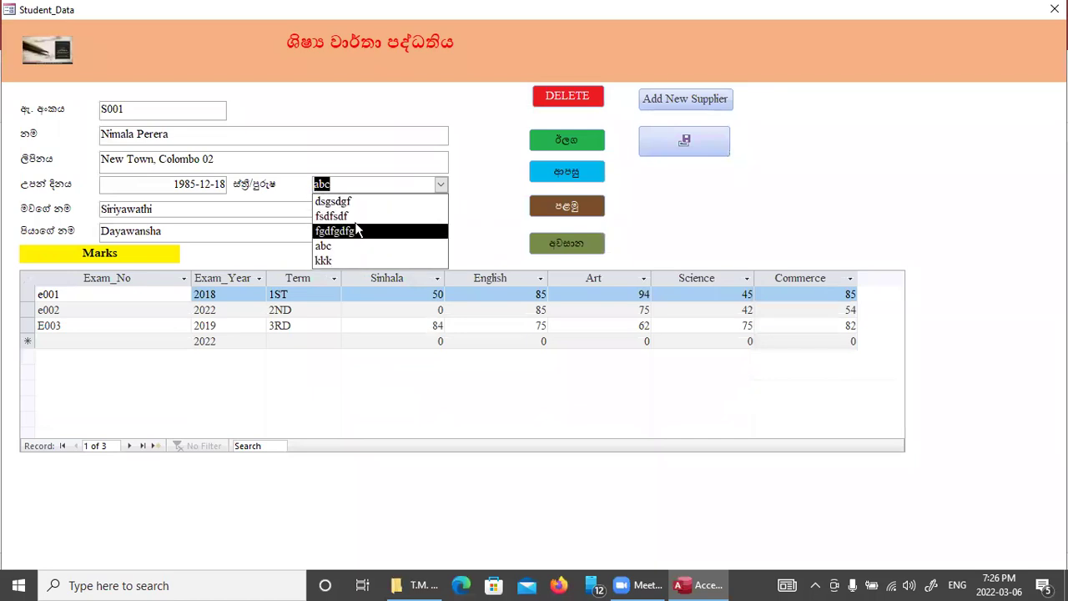
left_click(674, 194)
left_click(684, 141)
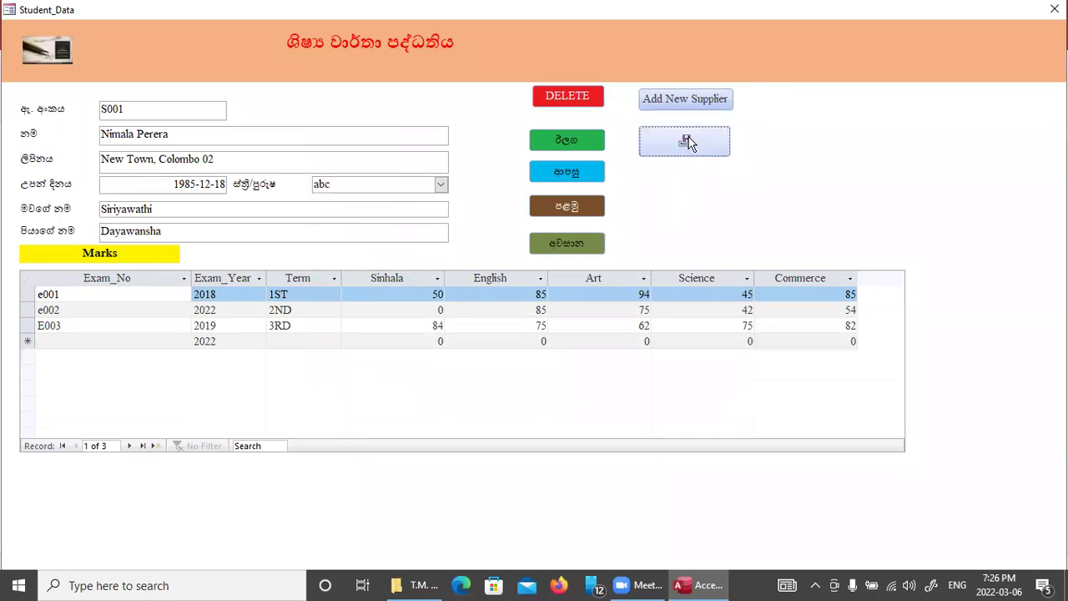
left_click(440, 185)
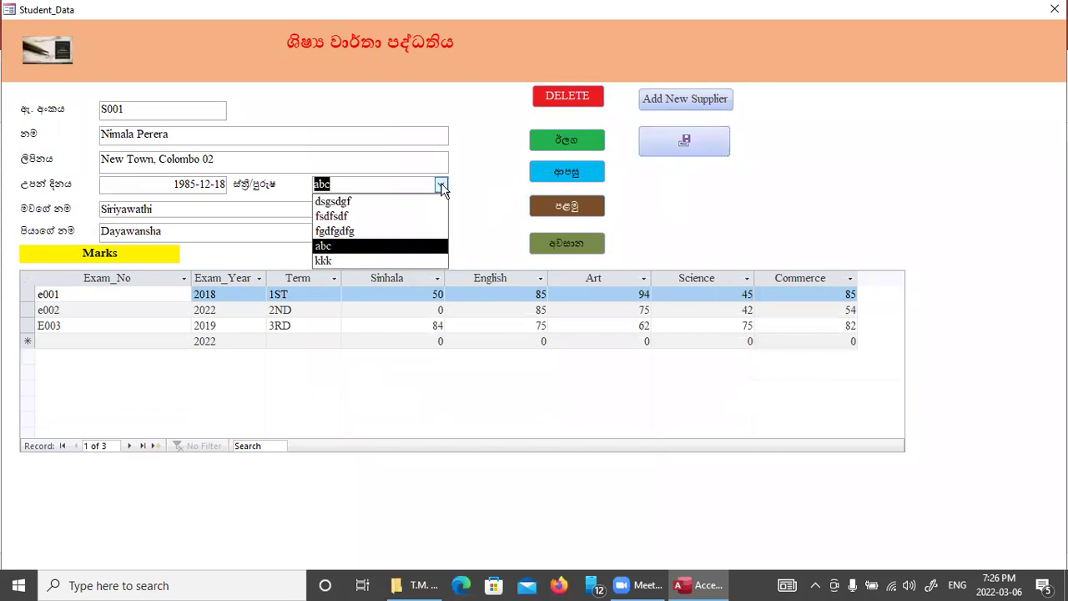
left_click(384, 252)
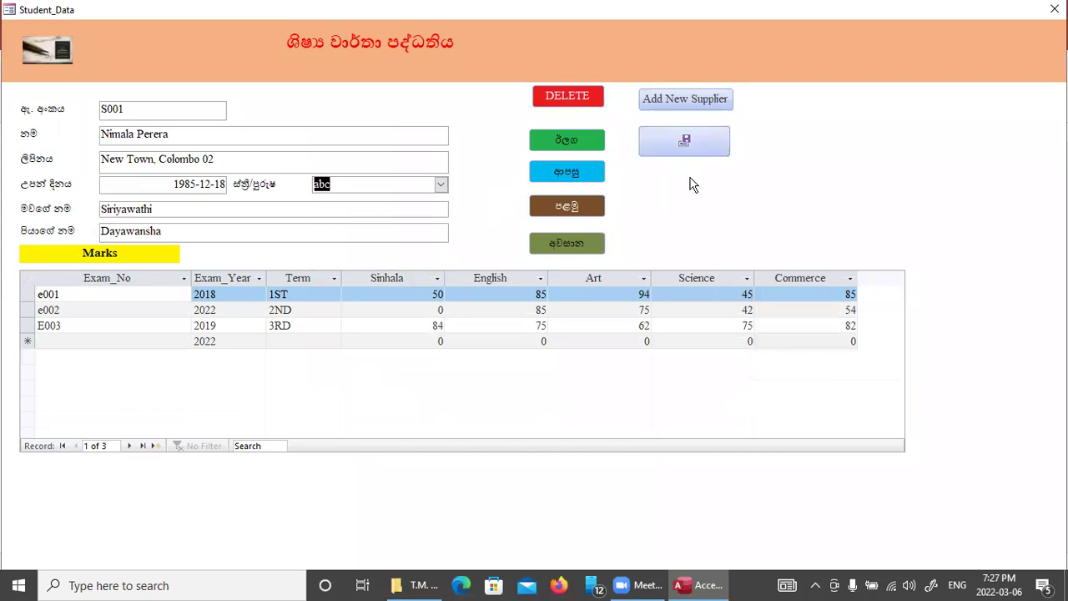
Move to a blank new student record and inspect its Gender choices without picking one.
left_click(581, 142)
left_click(582, 142)
left_click(440, 185)
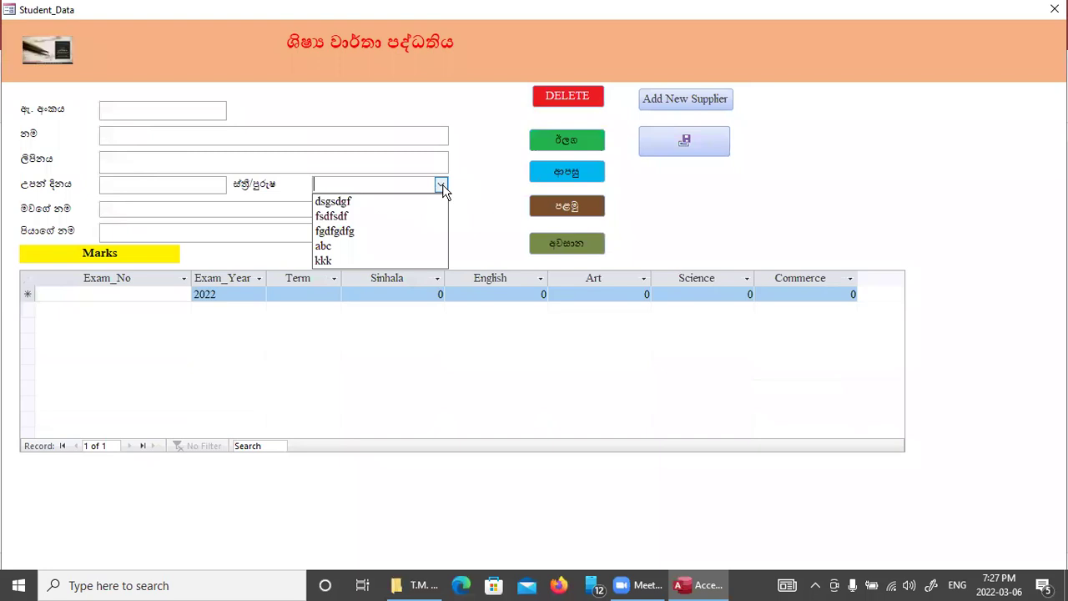
left_click(683, 140)
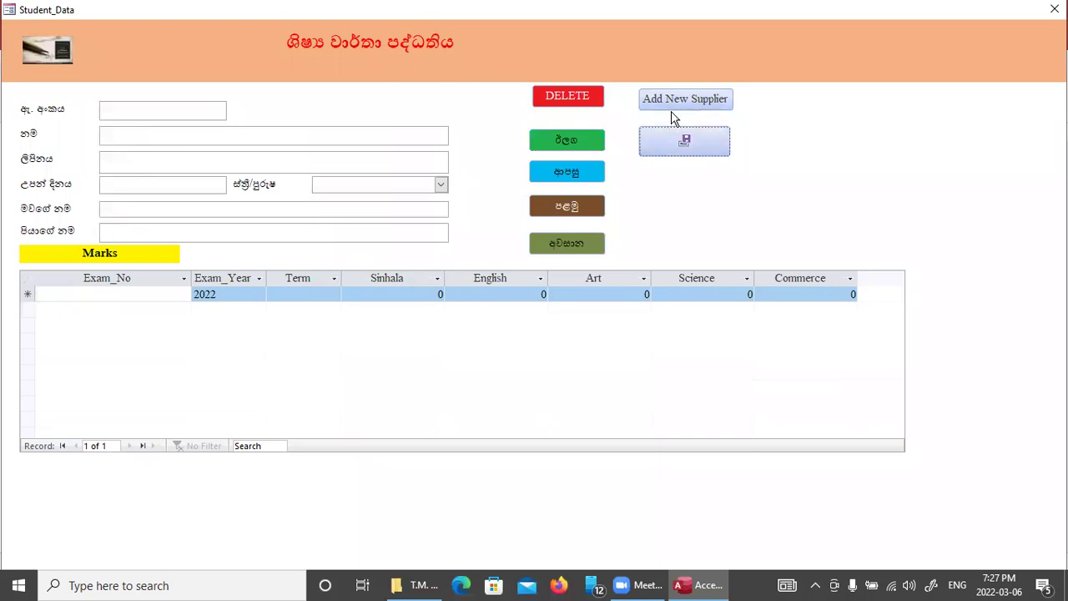
Browse the Supplier form's records, then close it, reopen it and close it again.
left_click(672, 100)
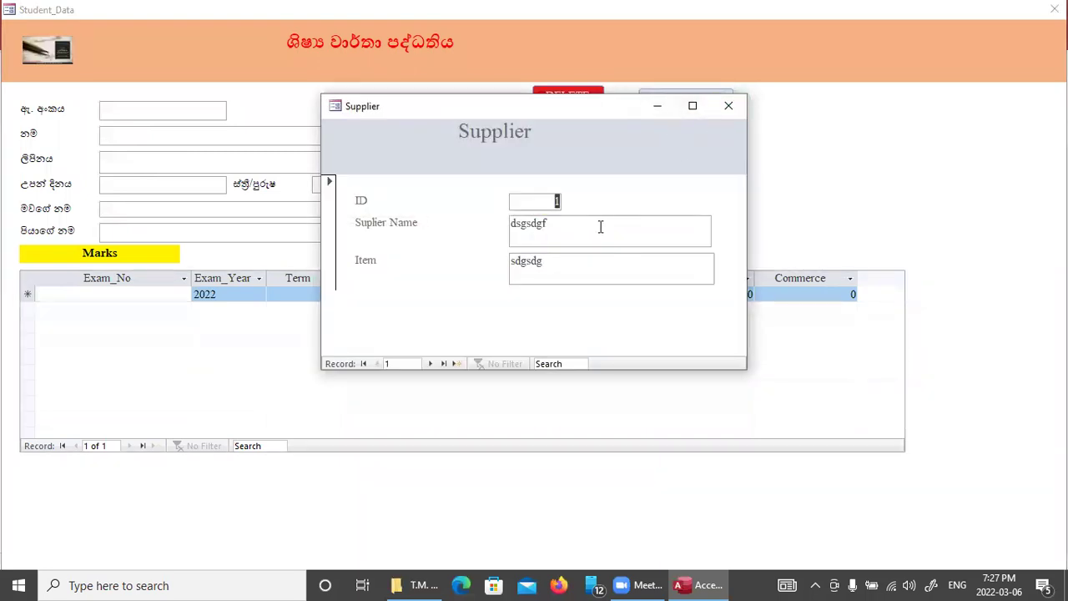
left_click(431, 365)
left_click(429, 364)
left_click(430, 365)
left_click(430, 365)
left_click(430, 365)
left_click(430, 365)
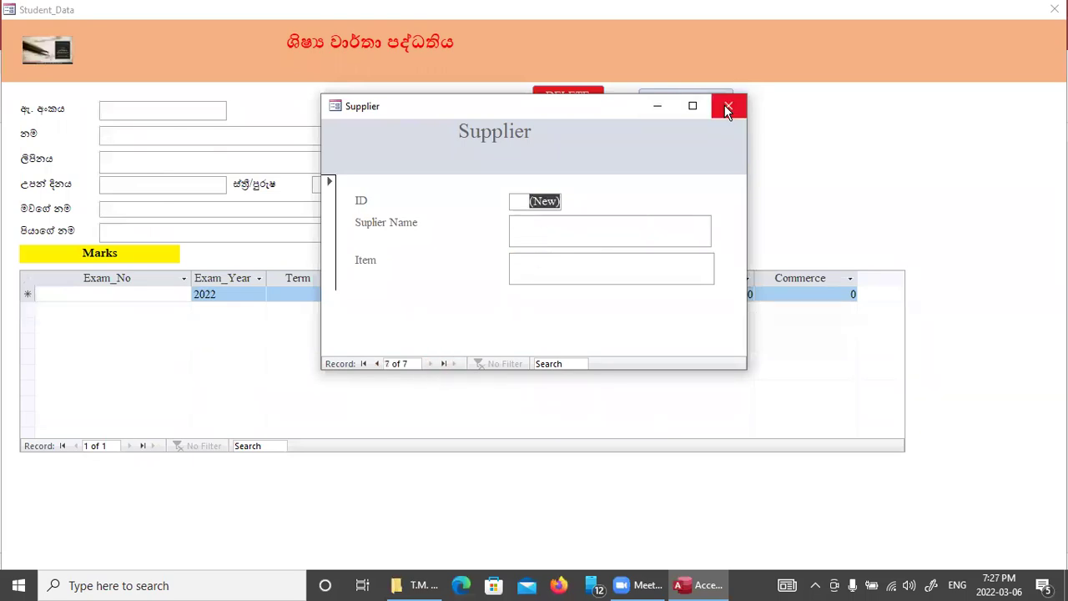
left_click(728, 105)
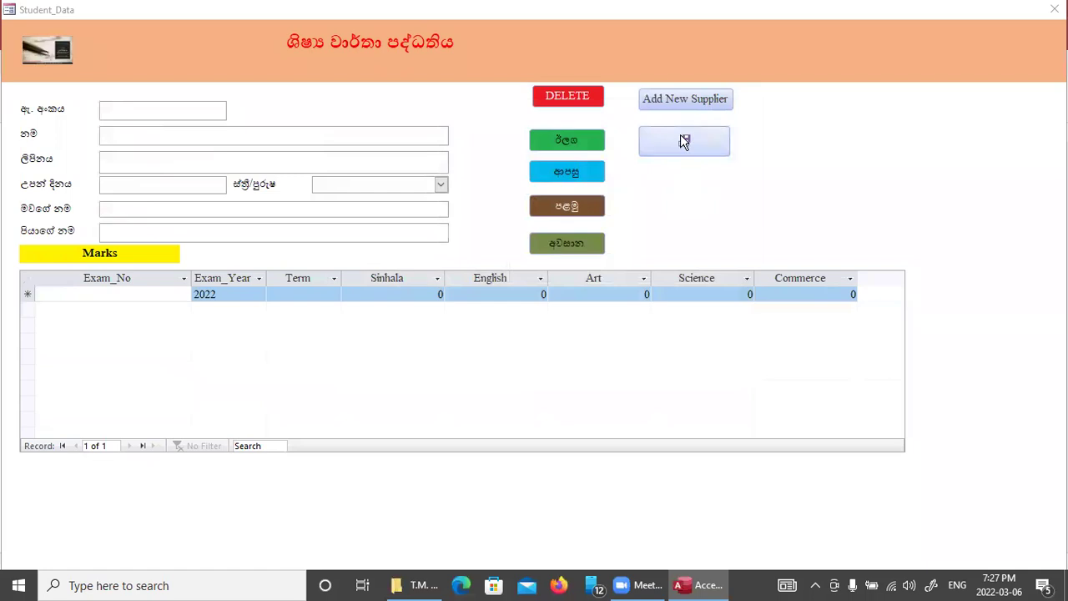
left_click(655, 104)
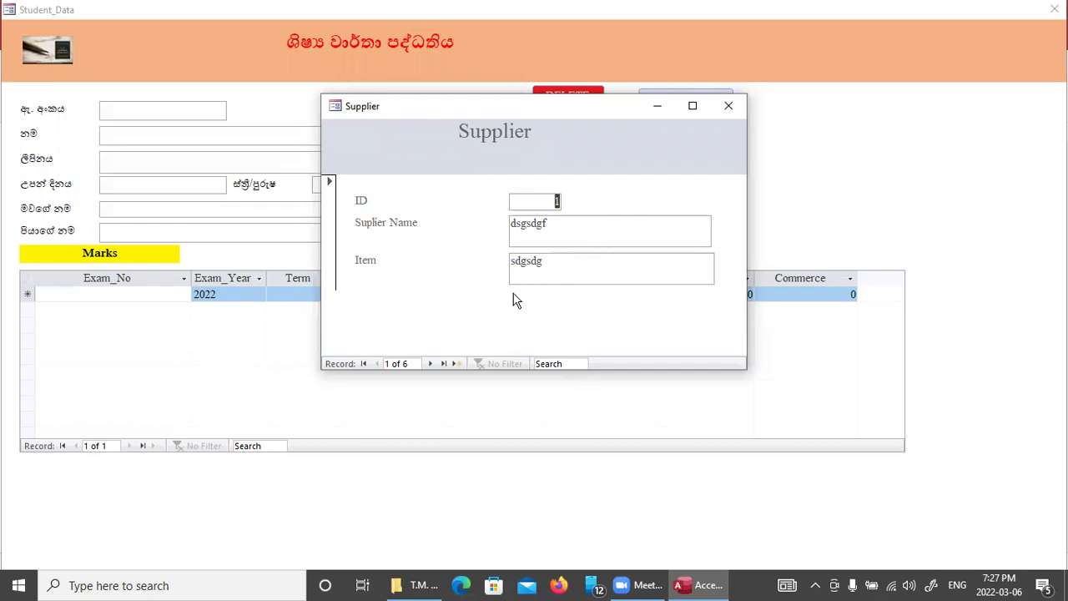
left_click(728, 105)
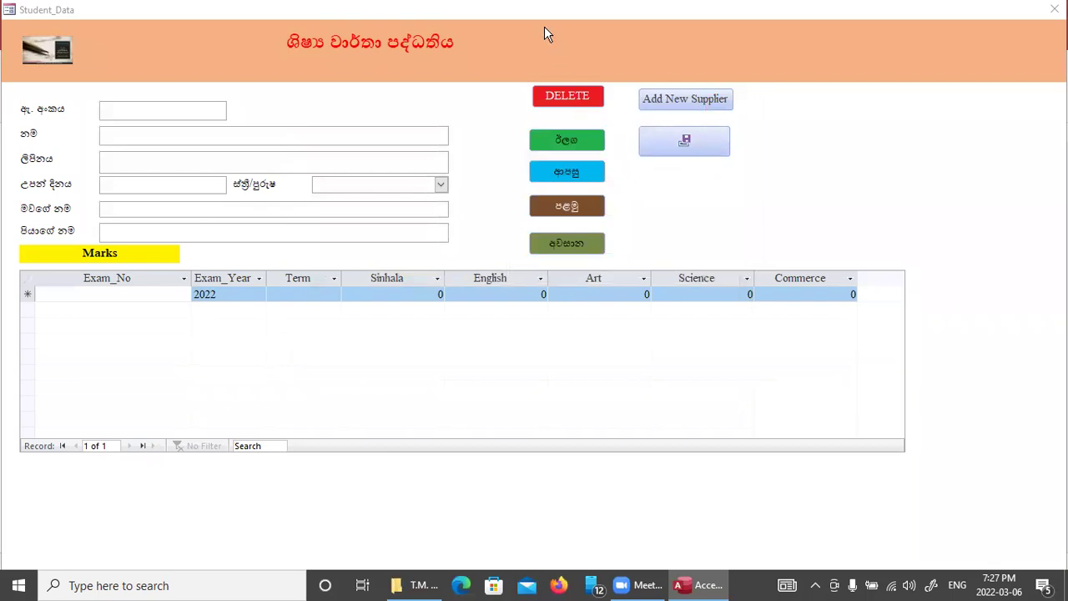
Switch Student_Data to Design View and scroll through its layout.
right_click(510, 10)
left_click(465, 102)
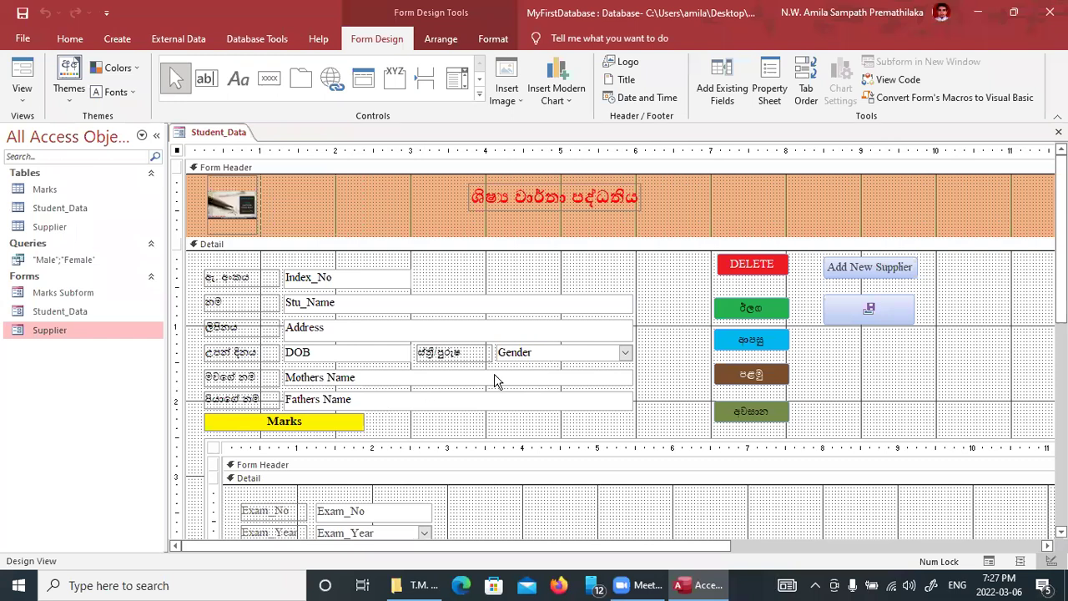
scroll(390, 461, "down", 3)
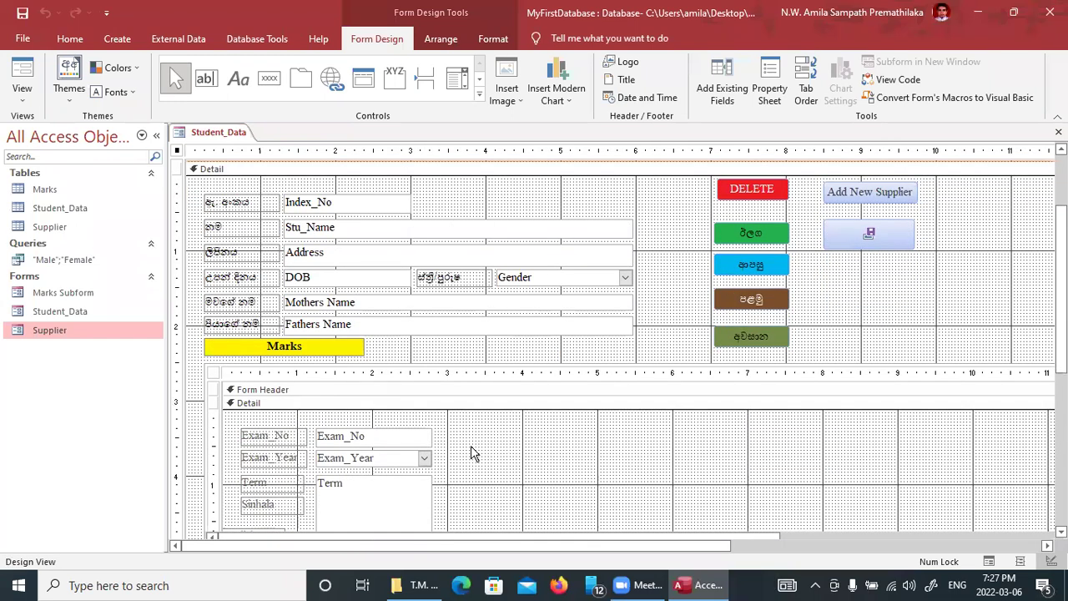
scroll(434, 417, "down", 3)
scroll(729, 192, "down", 3)
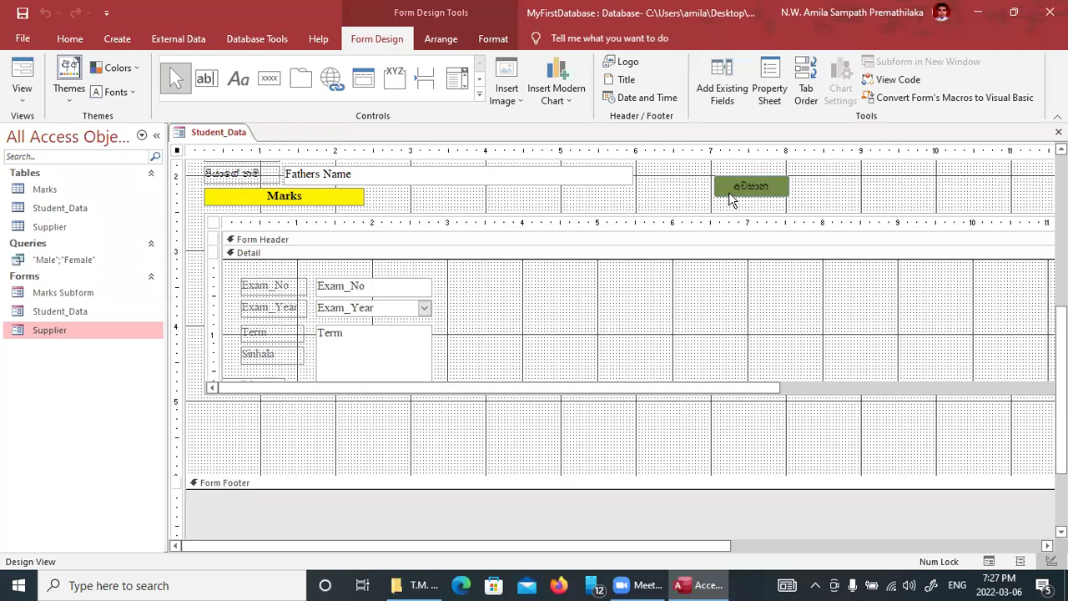
scroll(729, 192, "up", 5)
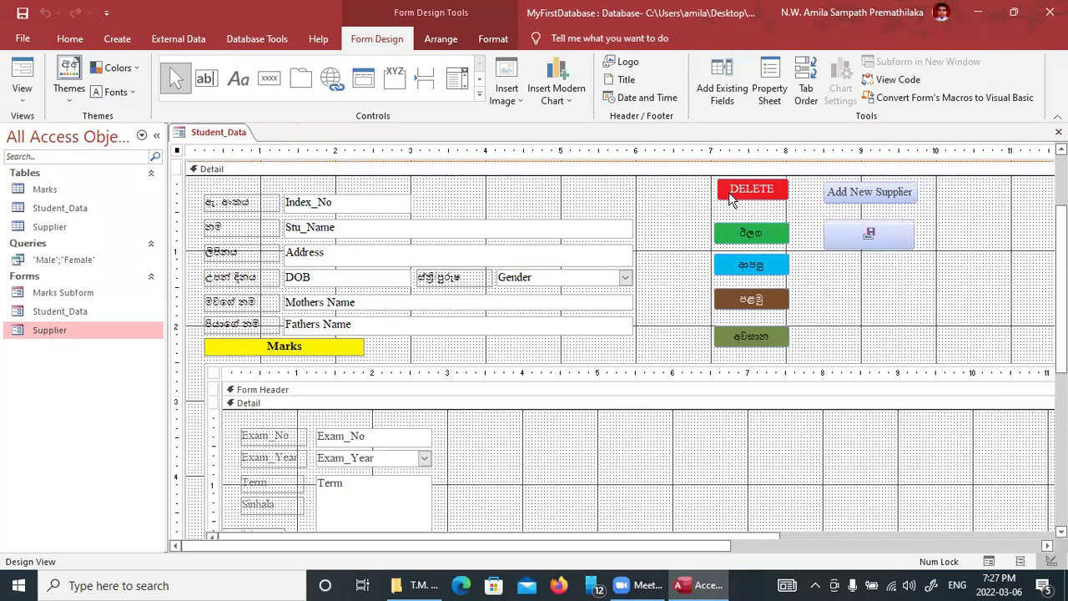
Select the Detail section, then the Gender combo box, for editing.
left_click(463, 203)
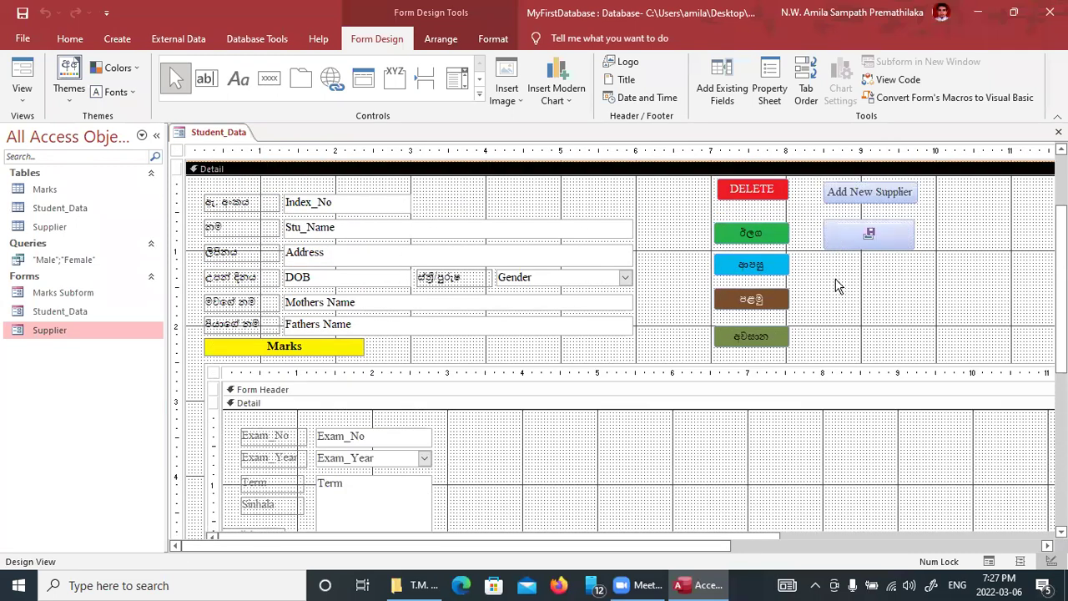
left_click(497, 39)
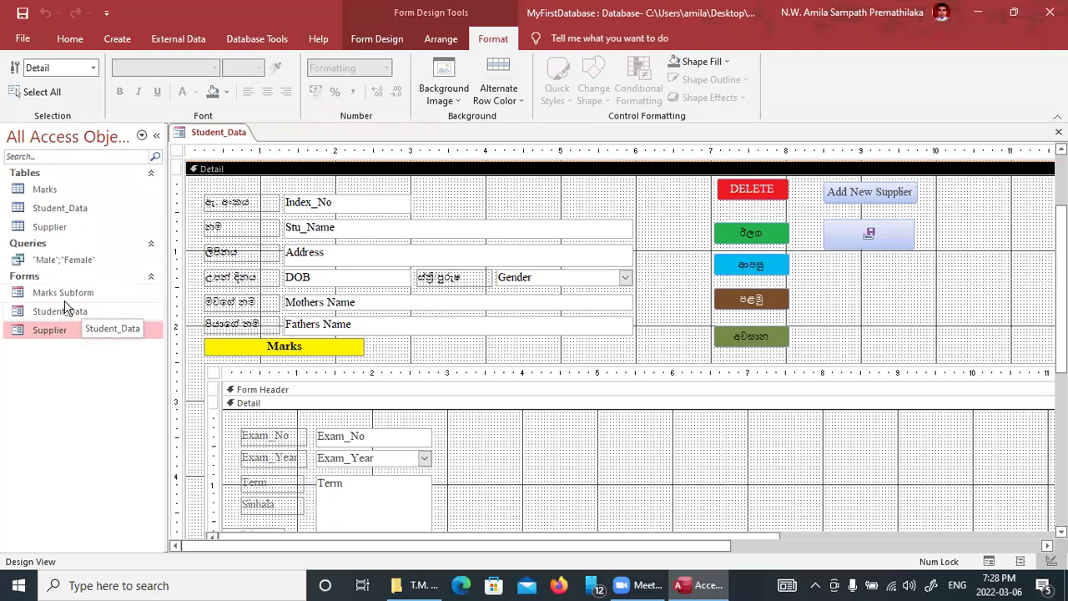
left_click(44, 258)
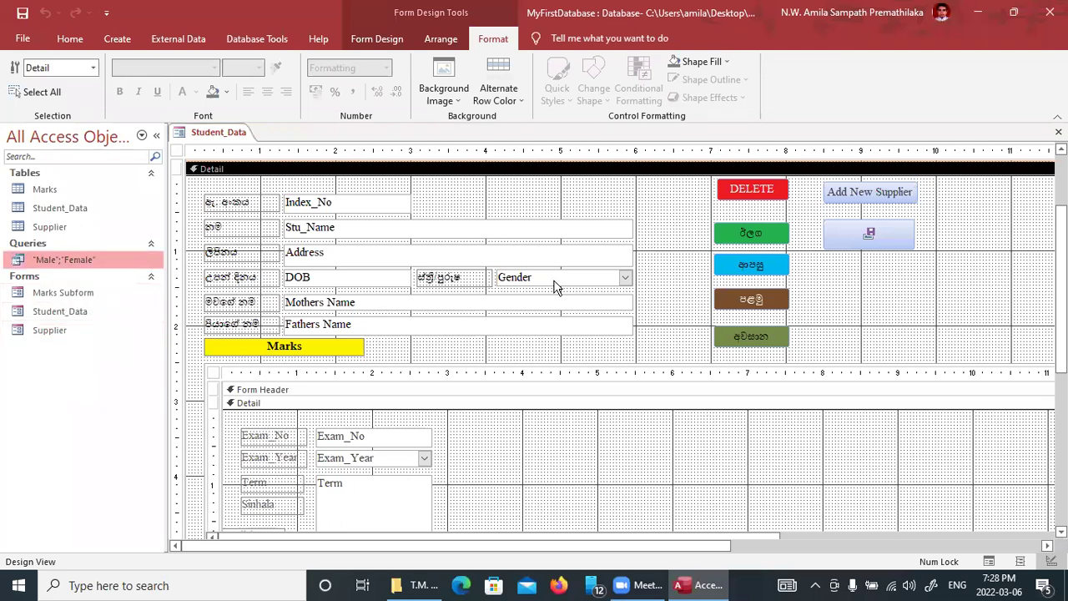
left_click(580, 279)
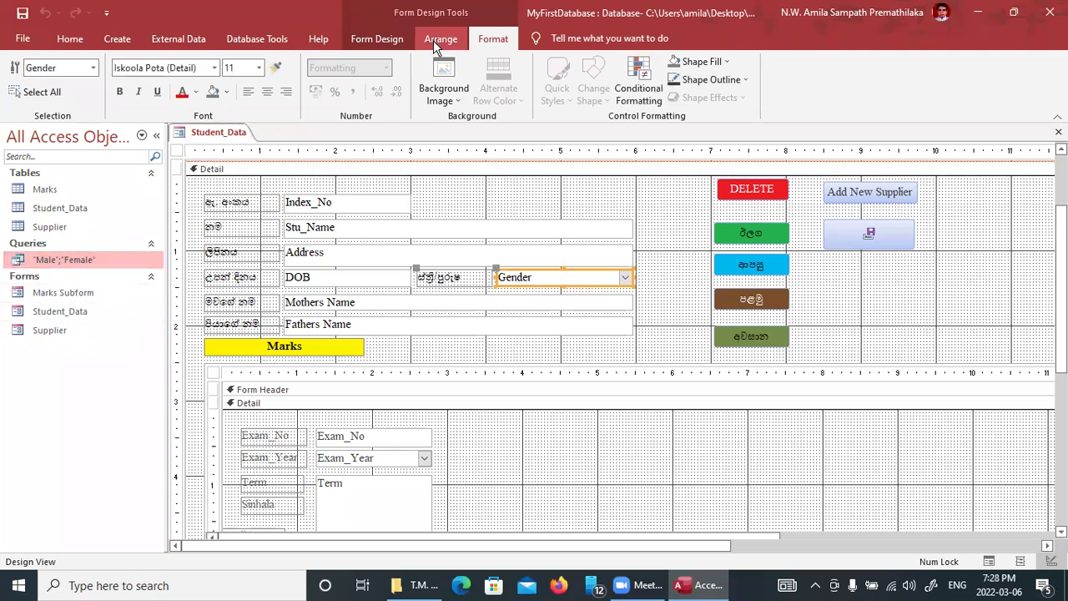
left_click(378, 39)
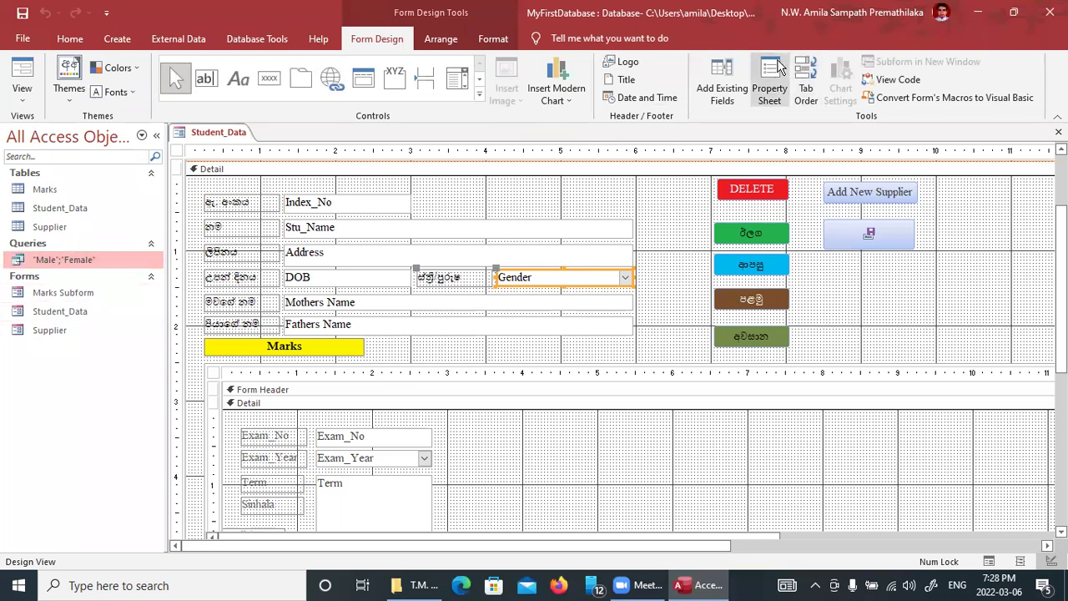
Set the Gender combo box's Row Source Type to Value List in the Property Sheet.
left_click(771, 79)
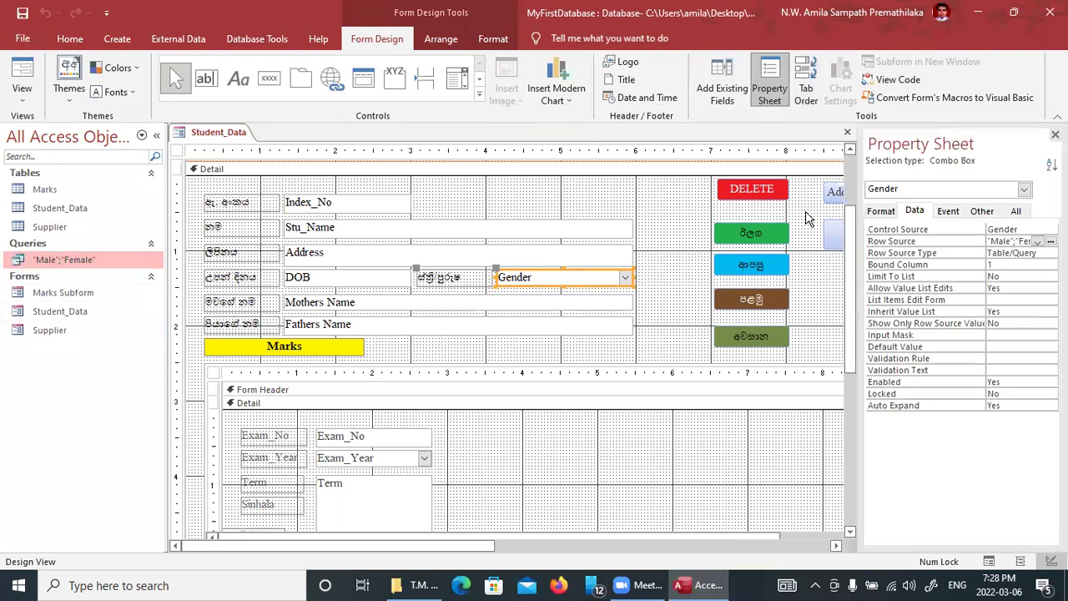
left_click(1042, 254)
left_click(1051, 252)
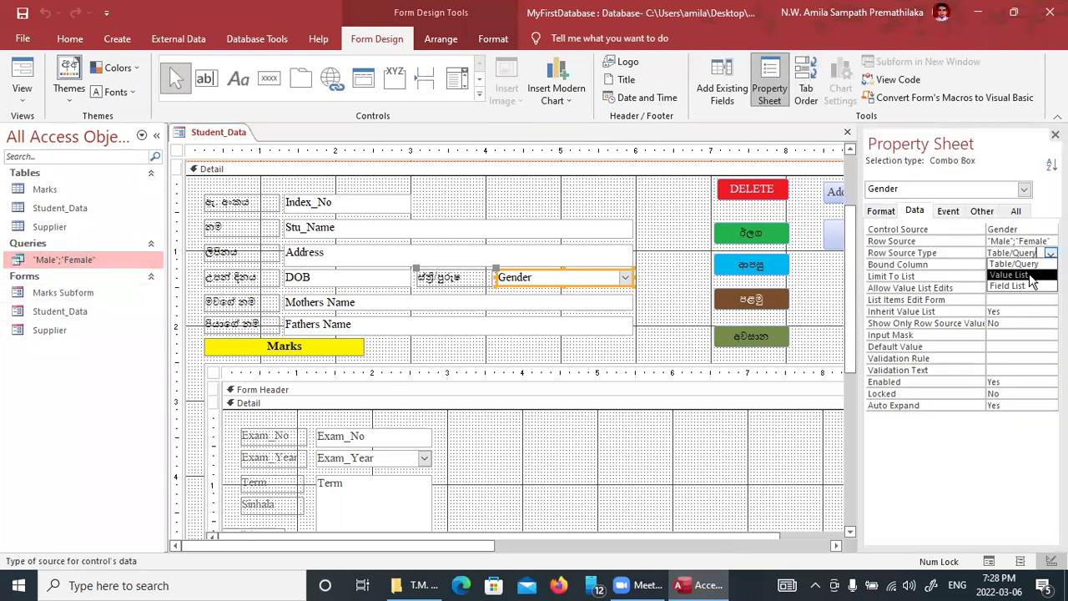
left_click(1030, 273)
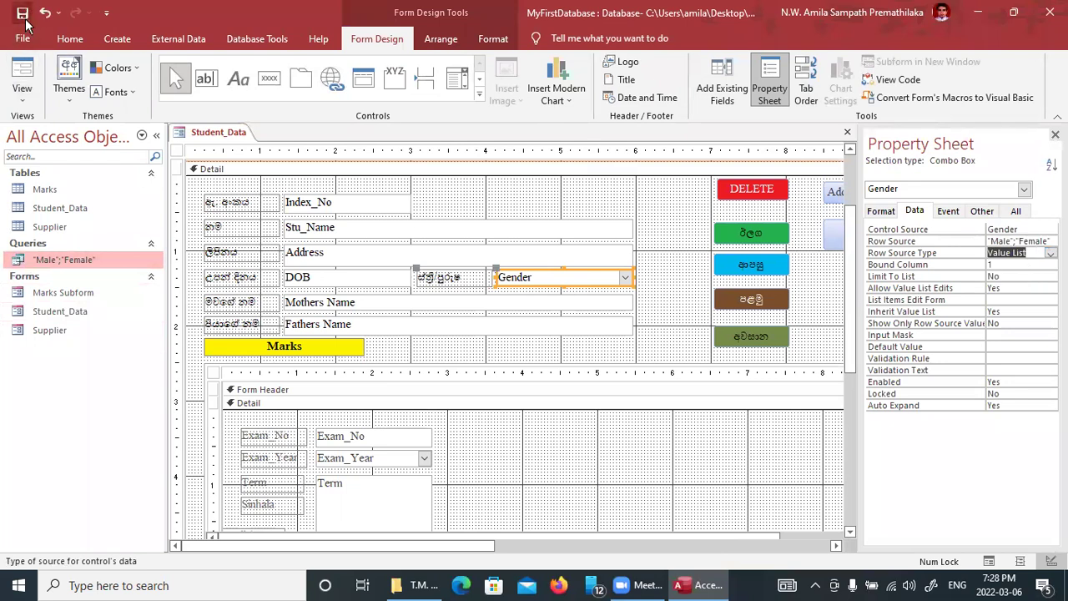
Dismiss the Supplier table's shortcut menu unused and switch the form to Form View.
left_click(58, 232)
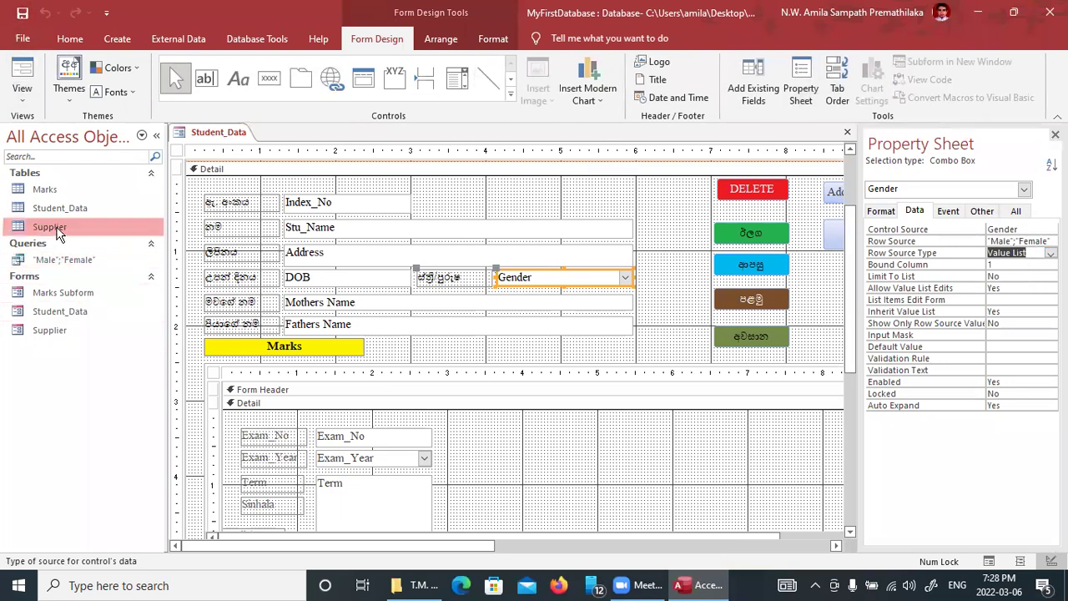
right_click(58, 233)
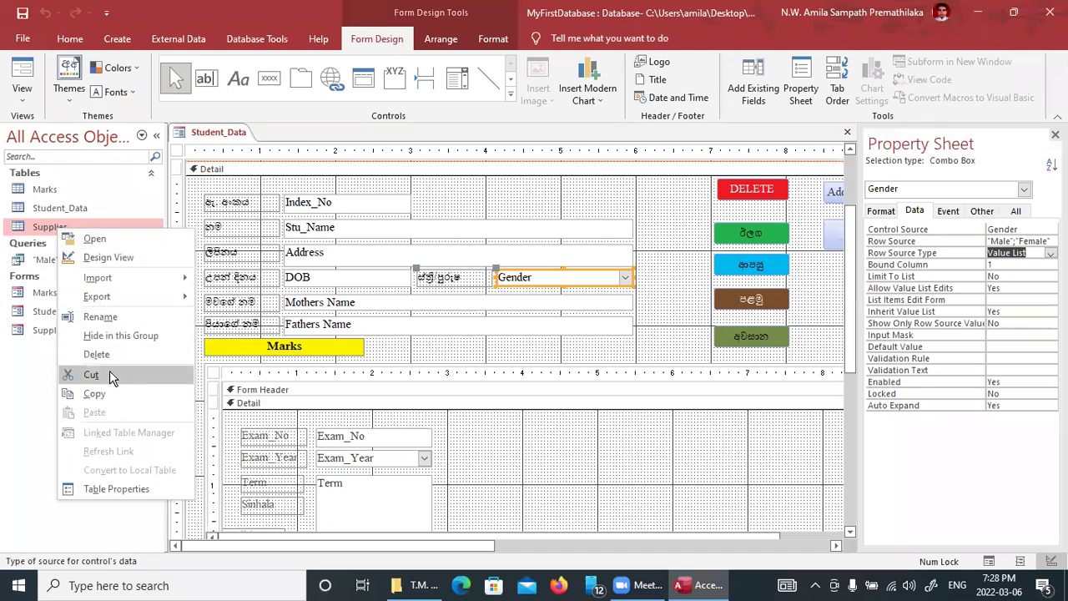
mouse_move(110, 278)
key("Escape")
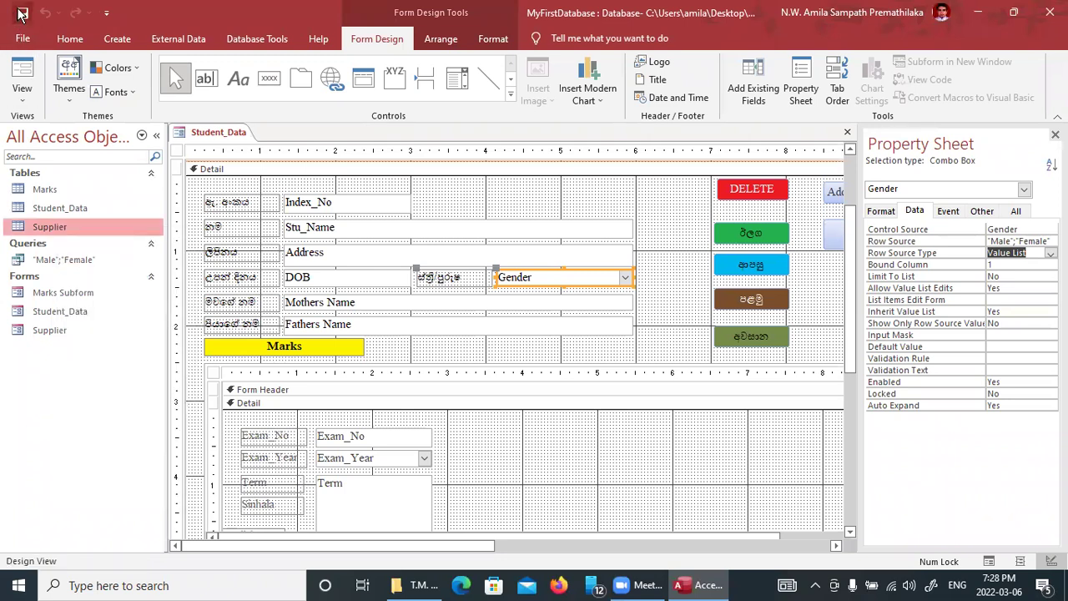
left_click(21, 79)
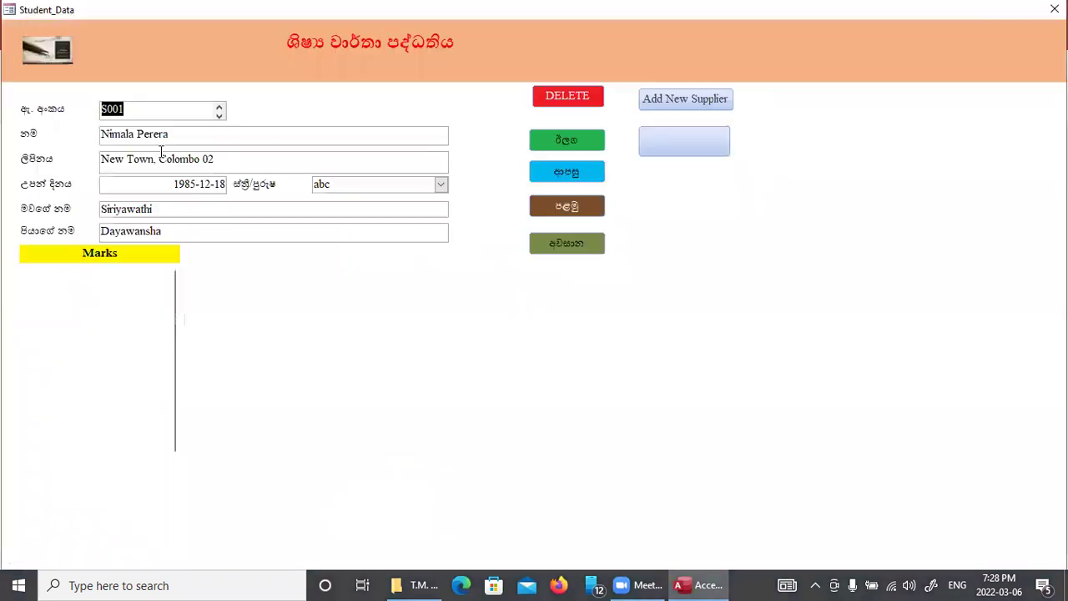
Delete the Supplier table from Design View, then return the form to Form View.
right_click(263, 13)
left_click(231, 118)
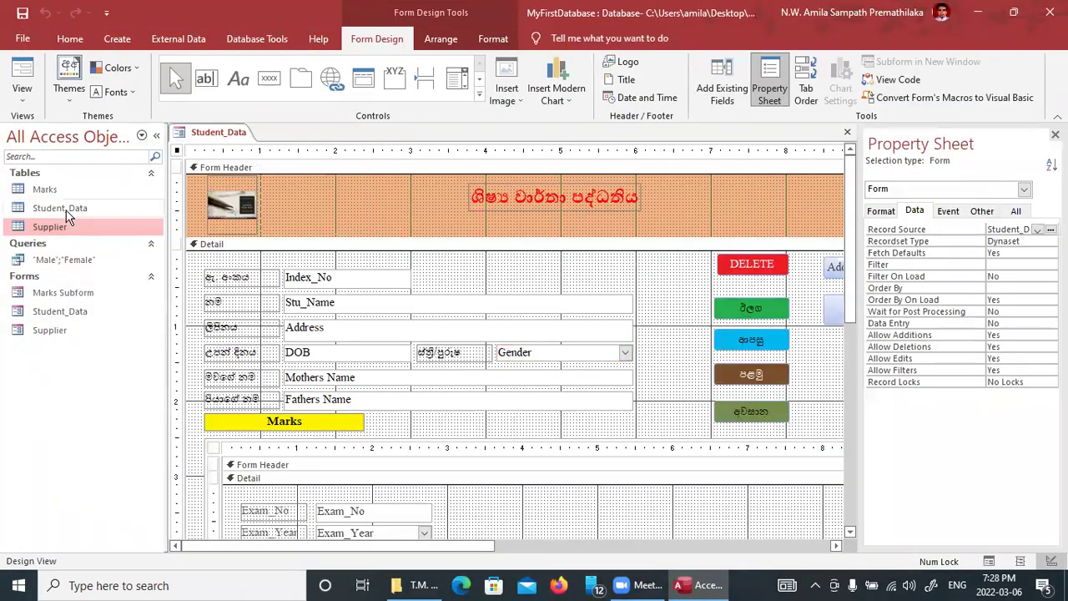
left_click(56, 220)
key("Delete")
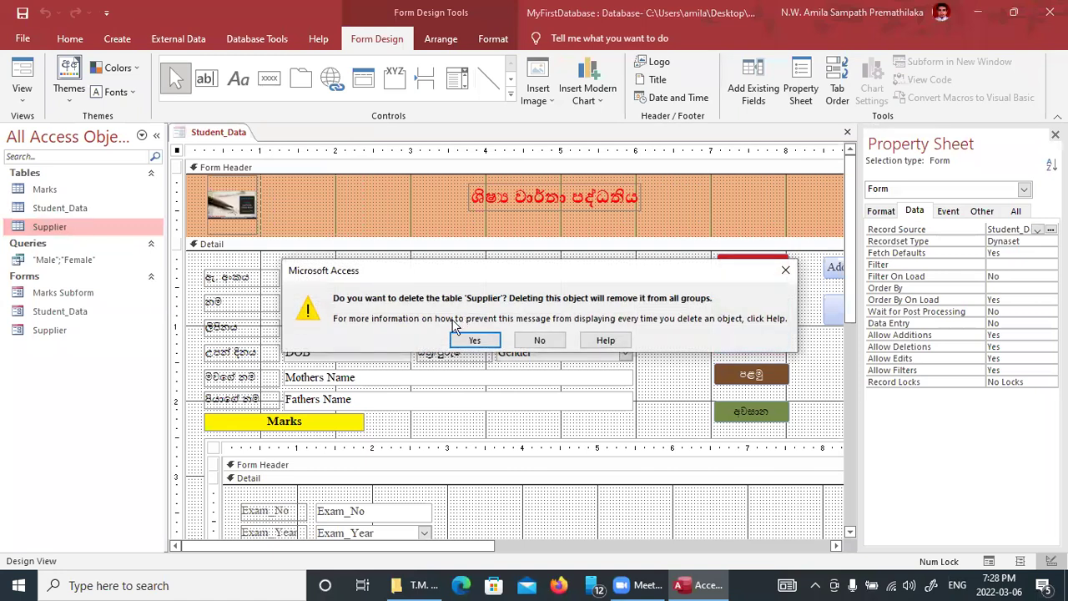
left_click(469, 341)
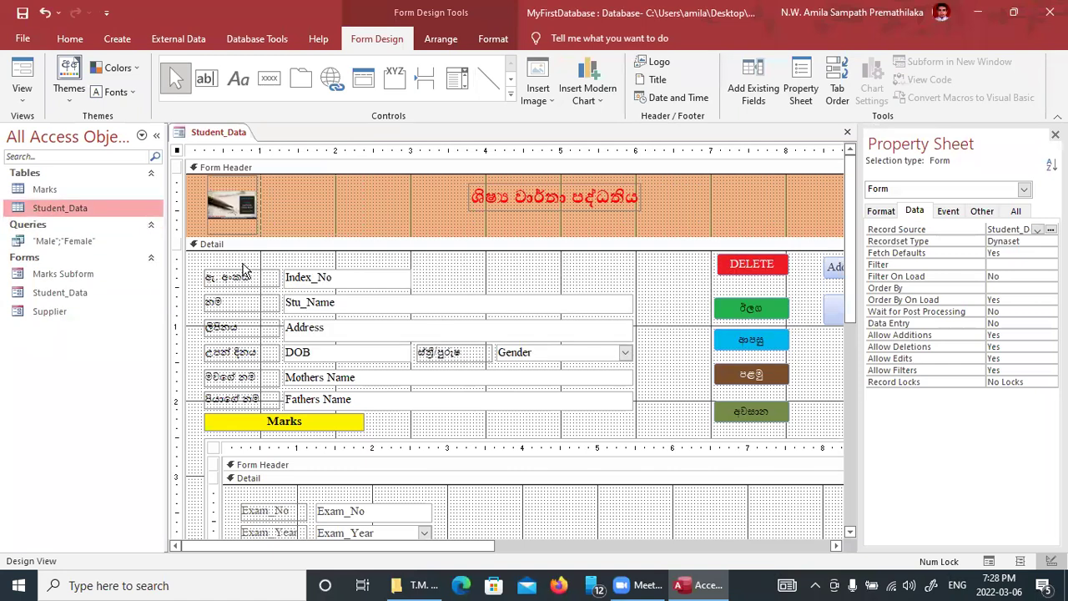
left_click(22, 84)
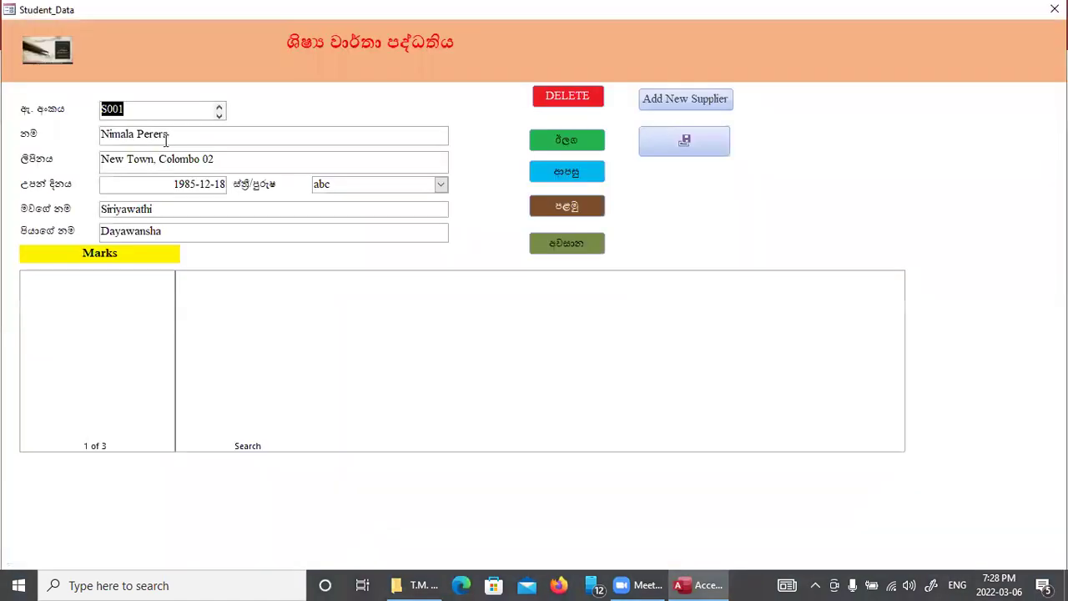
Back in Design View, select the "Male";"Female" query and the Gender combo box.
right_click(321, 15)
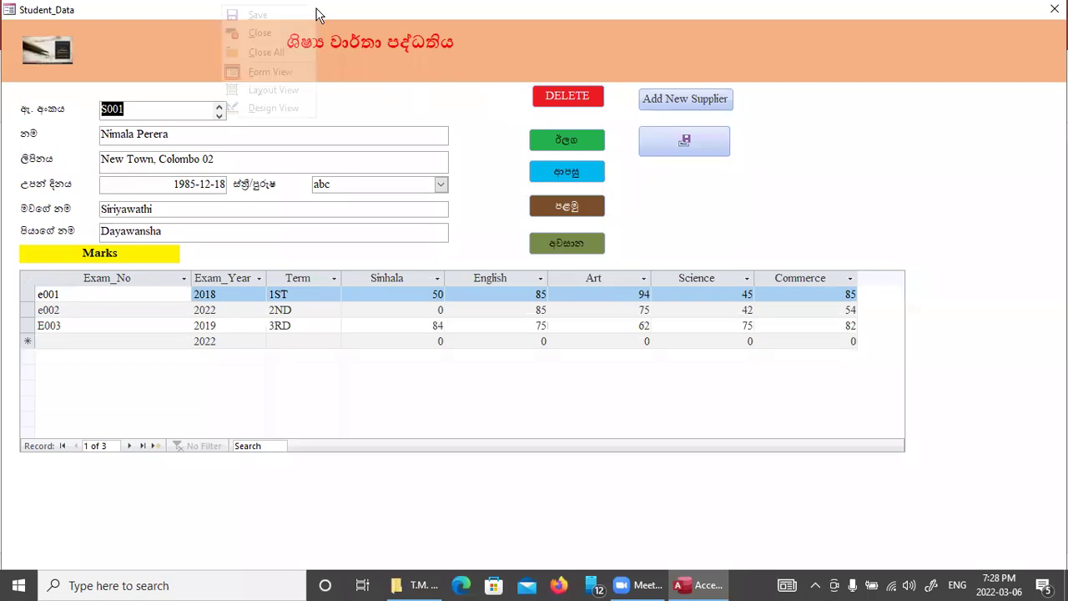
left_click(261, 106)
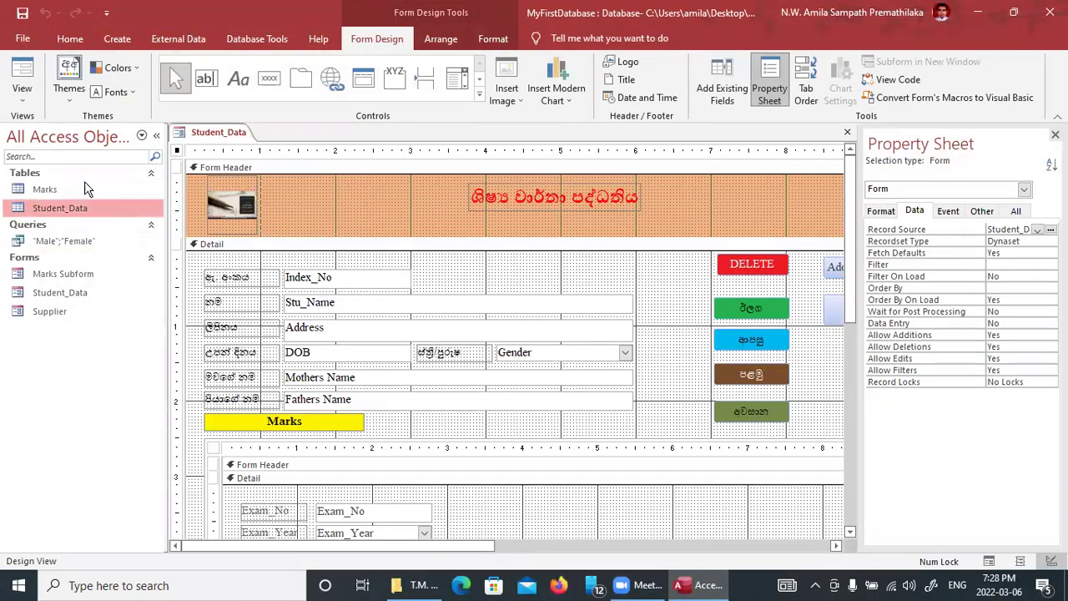
left_click(76, 241)
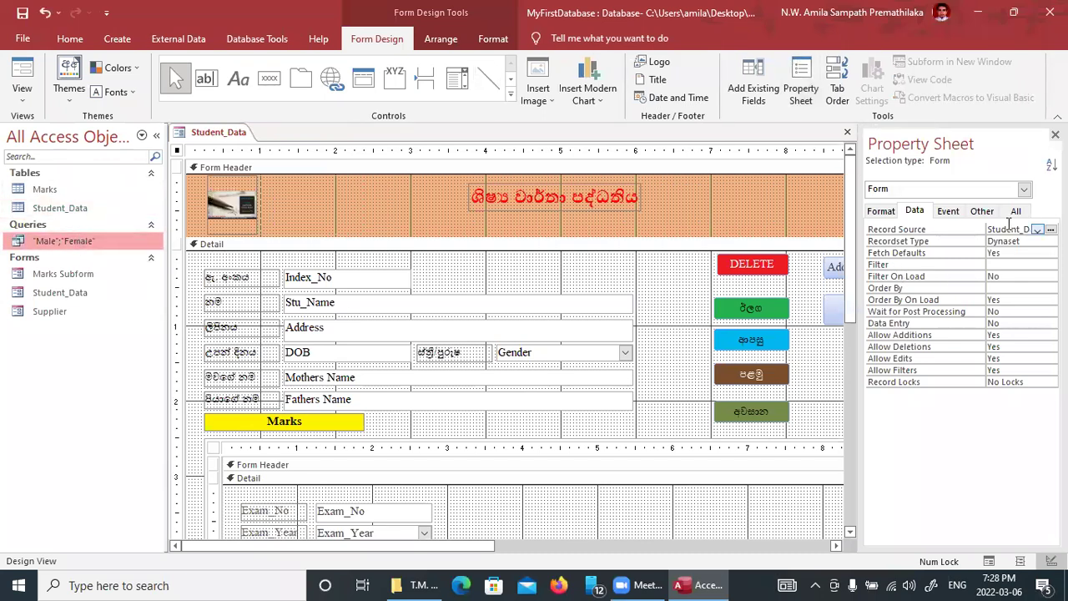
left_click(501, 352)
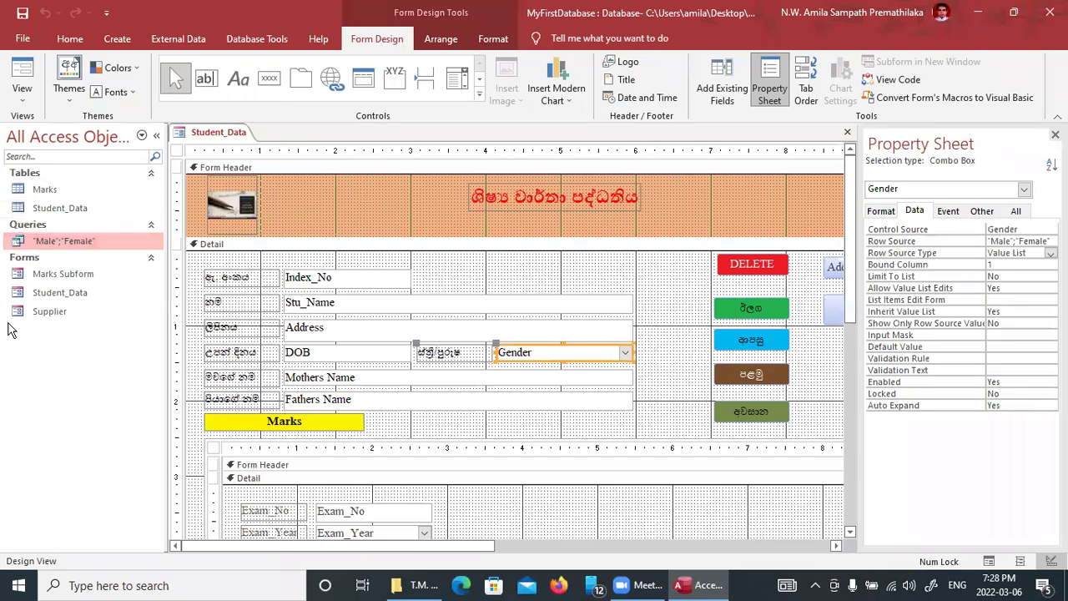
Open and close the Student_Data table, then run the form with live data.
double_click(55, 208)
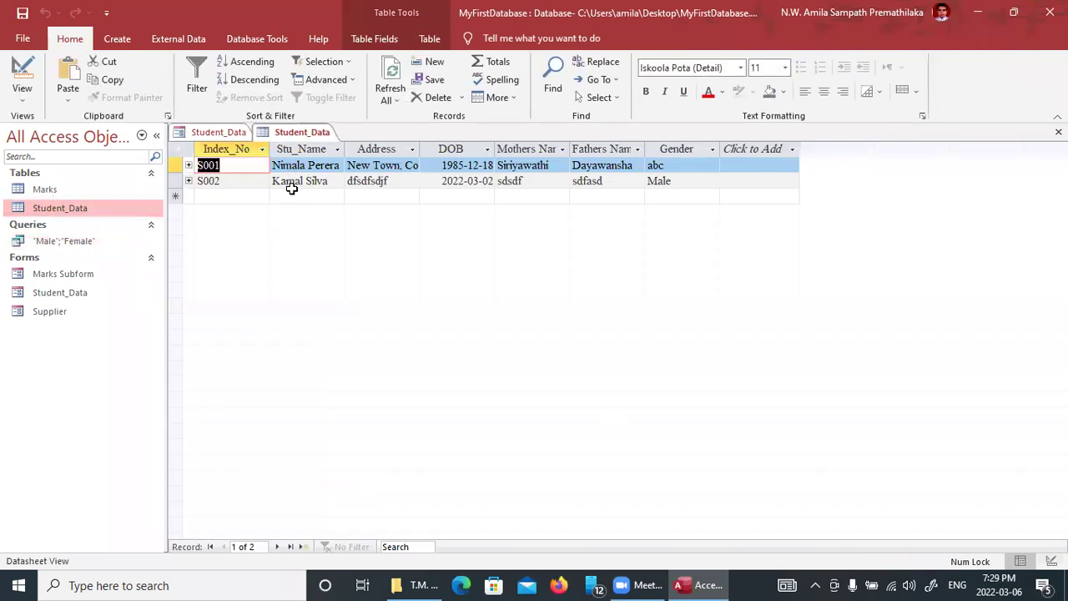
right_click(292, 132)
left_click(322, 164)
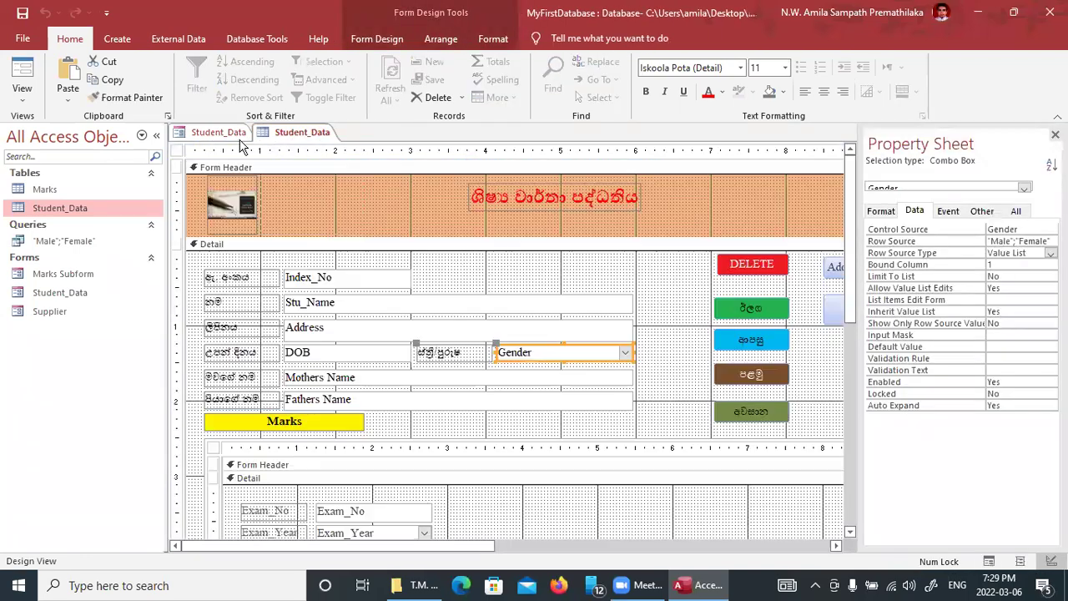
left_click(24, 77)
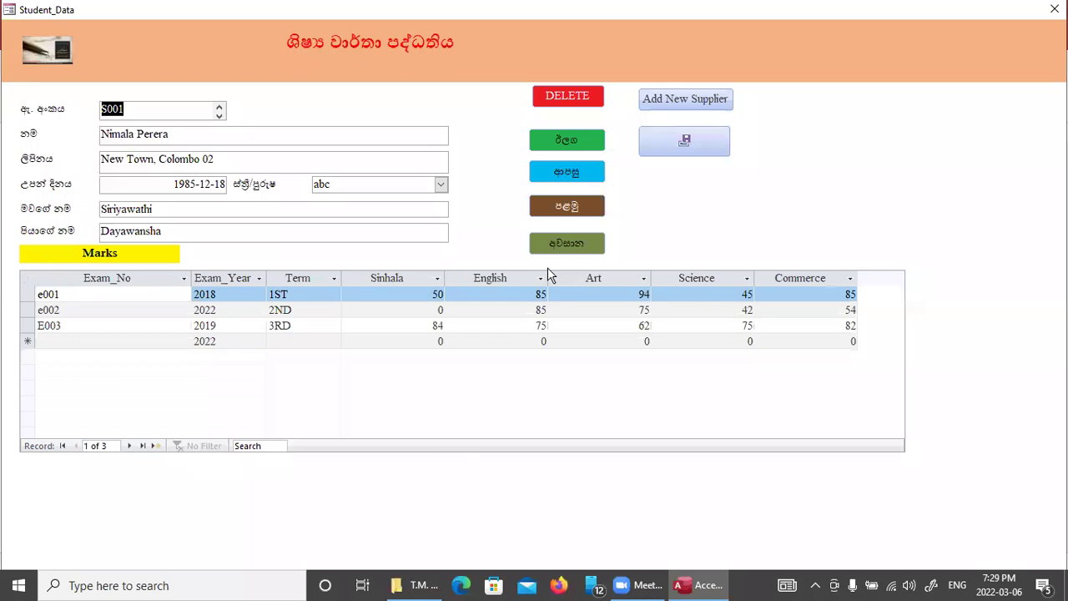
Start new student 004, entering the name and address.
left_click(578, 141)
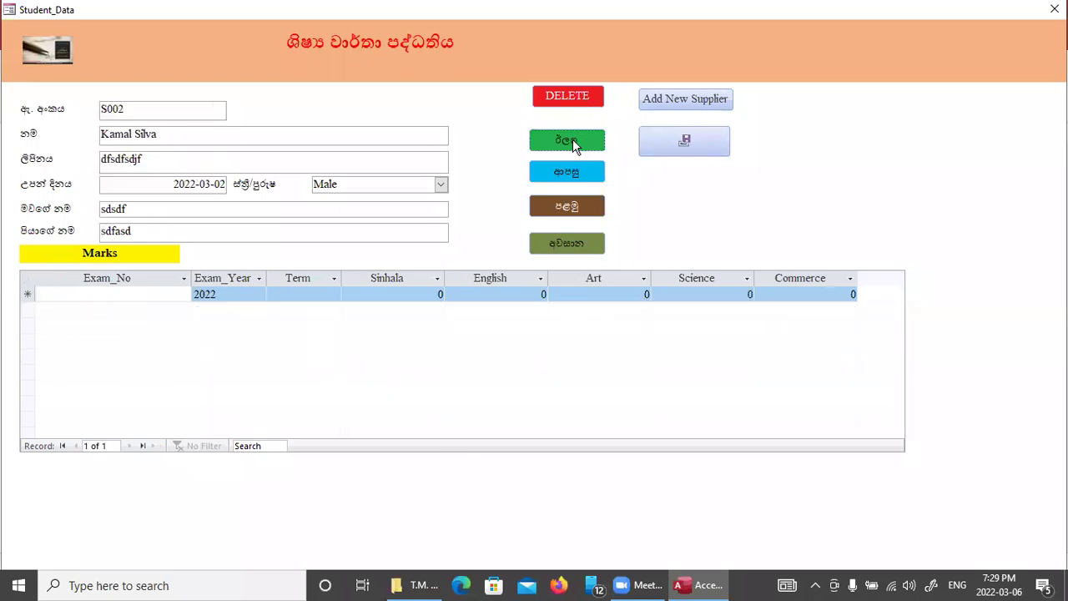
left_click(573, 142)
left_click(136, 112)
type("004")
key("Tab")
type("dsd")
key("Tab")
type("sdfsdf")
key("Tab")
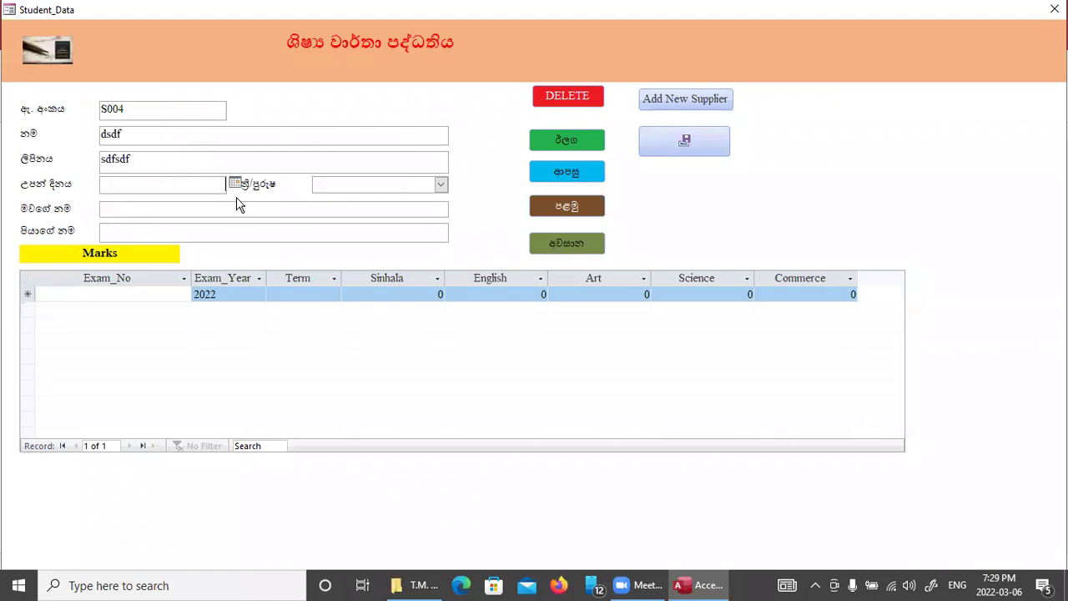
Give student 004 birth date 16 March 2022, gender Female and parents' names, then save.
left_click(235, 182)
left_click(163, 245)
left_click(437, 183)
left_click(358, 219)
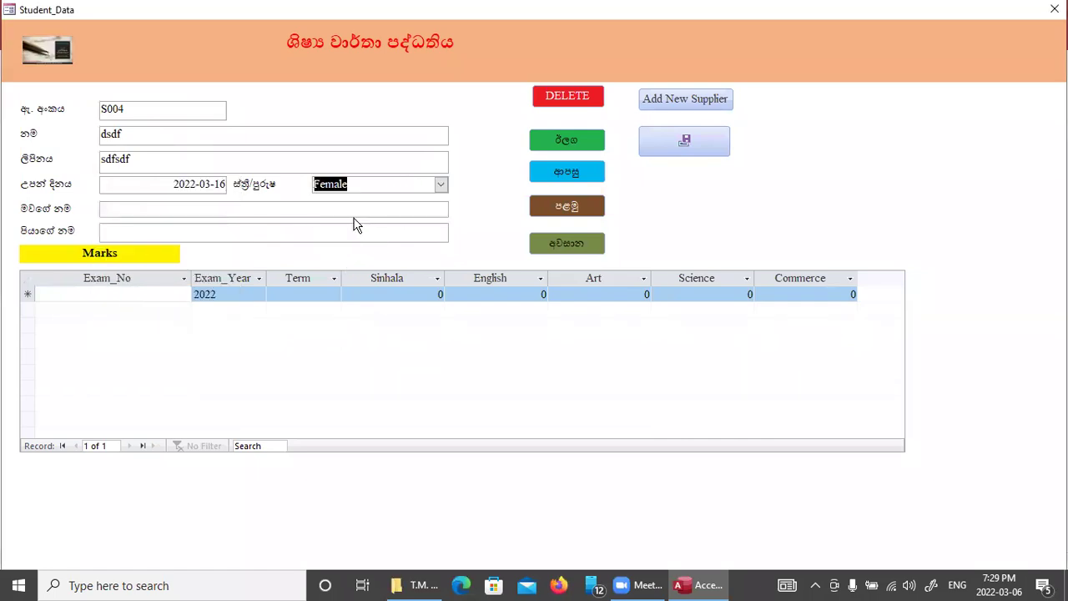
left_click(195, 210)
type("dvdv")
left_click(196, 230)
type("vv")
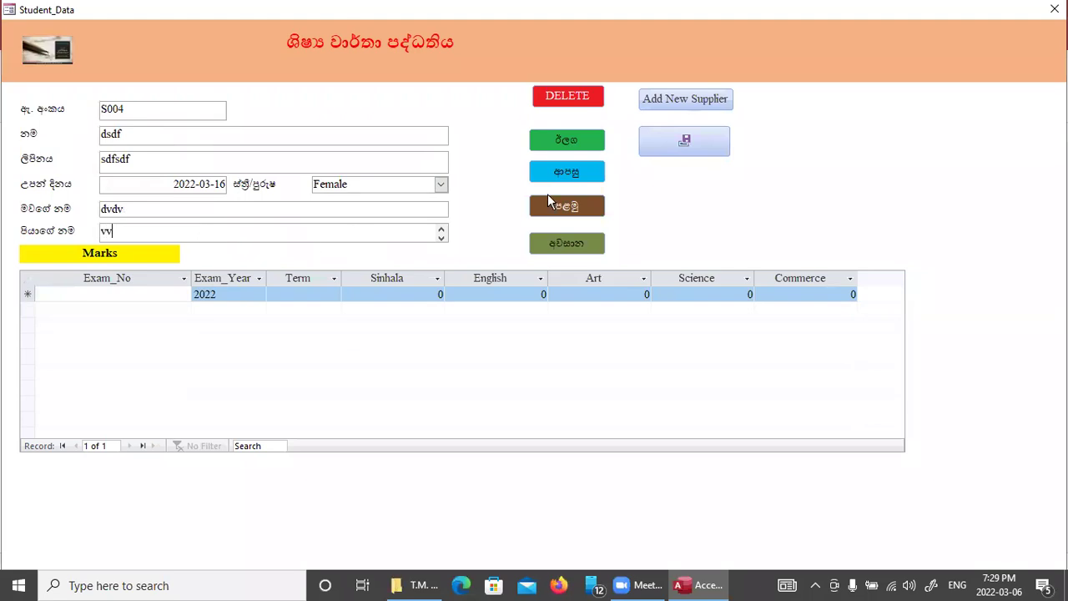
left_click(569, 133)
Start student S006, entering the index number, name and address.
left_click(163, 113)
type("00")
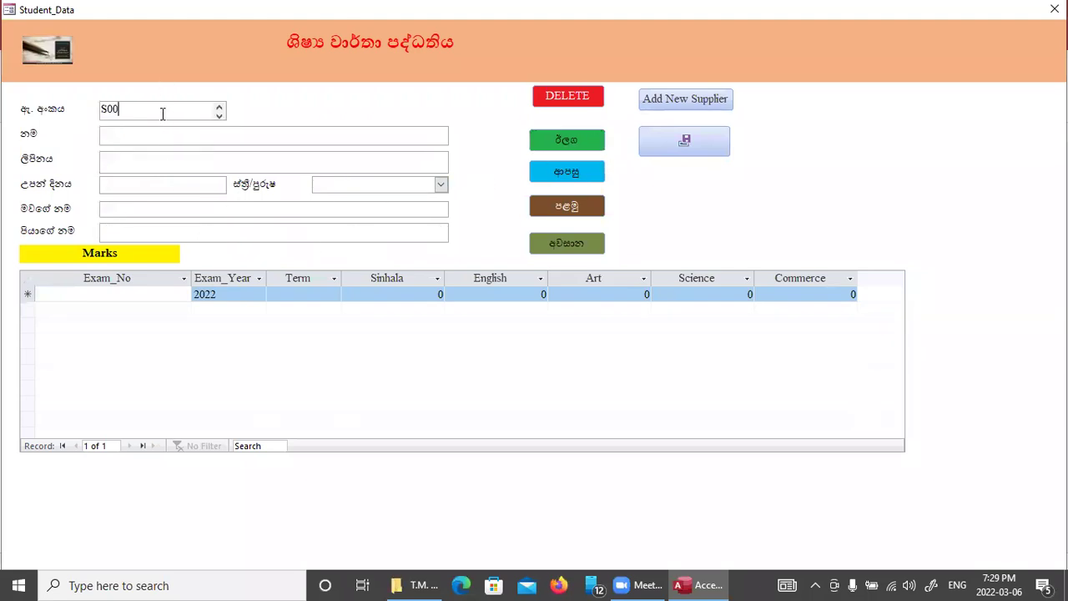
key("Tab")
type("xfvdgsdg")
left_click(153, 167)
type("gsg")
left_click(155, 182)
Give S006 birth date 3 March 2022, gender Male and parents' names, then save.
left_click(236, 183)
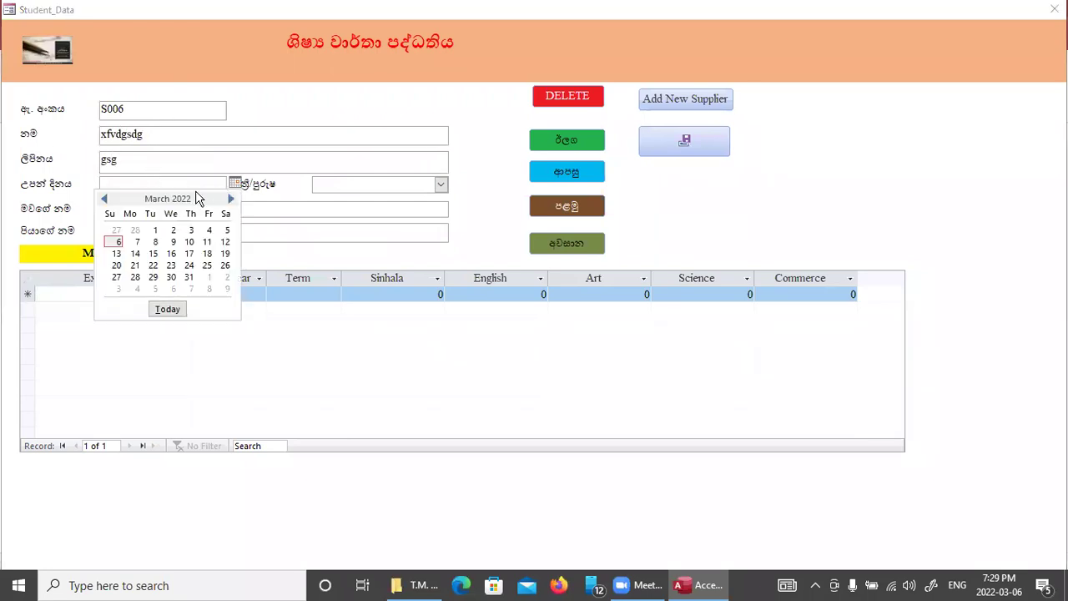
left_click(189, 231)
left_click(441, 184)
left_click(392, 202)
left_click(205, 213)
type("dfsdf")
left_click(205, 231)
type("fsd")
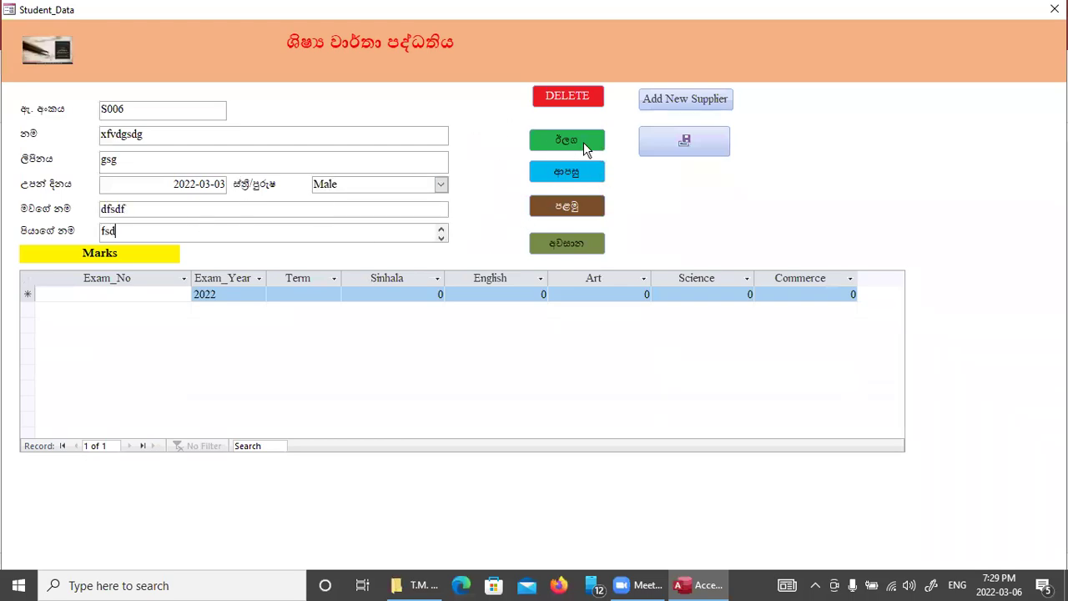
left_click(583, 142)
Start student 007, entering the name and address.
type("007")
key("Tab")
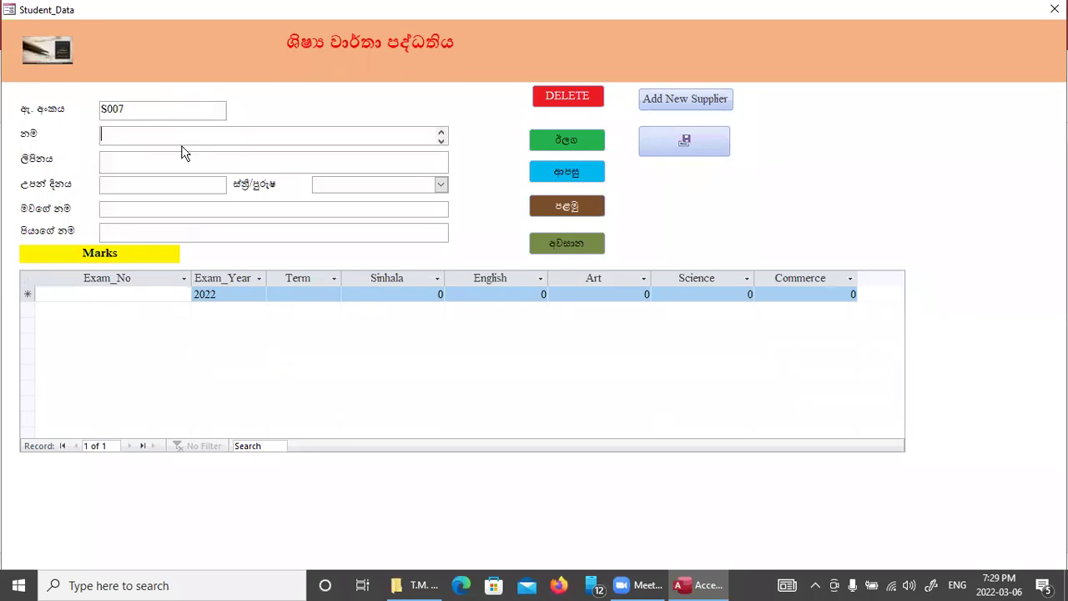
type("dsgdsf")
left_click(139, 154)
type("sdfsdf")
left_click(372, 178)
Give S007 gender Female, birth date 1 March 2022 and parents' names, then save.
left_click(440, 185)
left_click(358, 215)
left_click(219, 186)
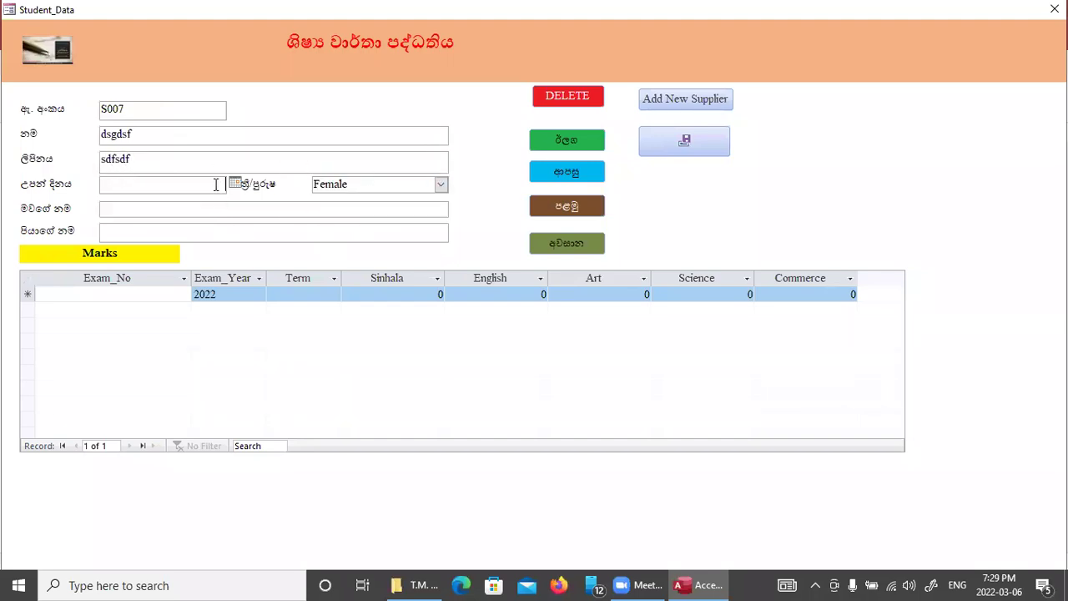
left_click(235, 183)
left_click(156, 231)
left_click(115, 210)
type("fsdf")
left_click(117, 232)
type("fsdf")
left_click(553, 141)
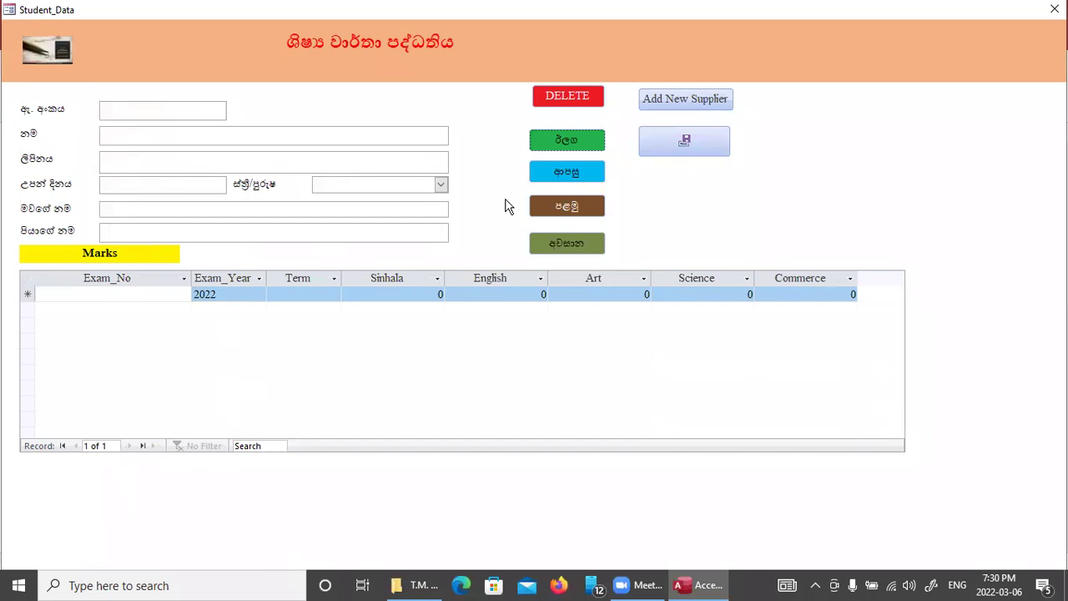
Go to student S002 and start a new marks row in the Marks subform.
left_click(568, 208)
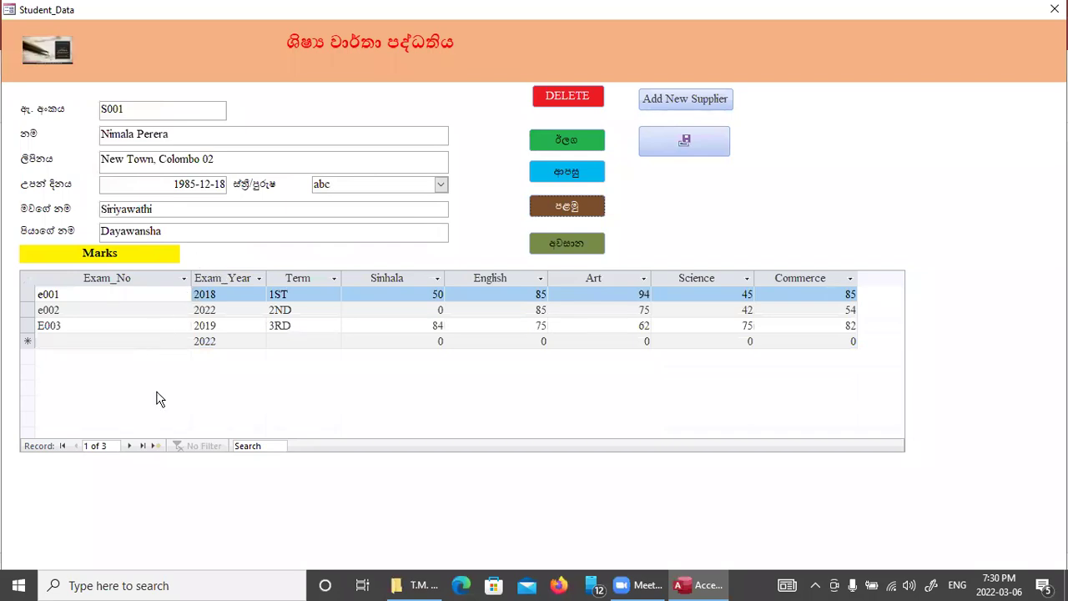
left_click(563, 144)
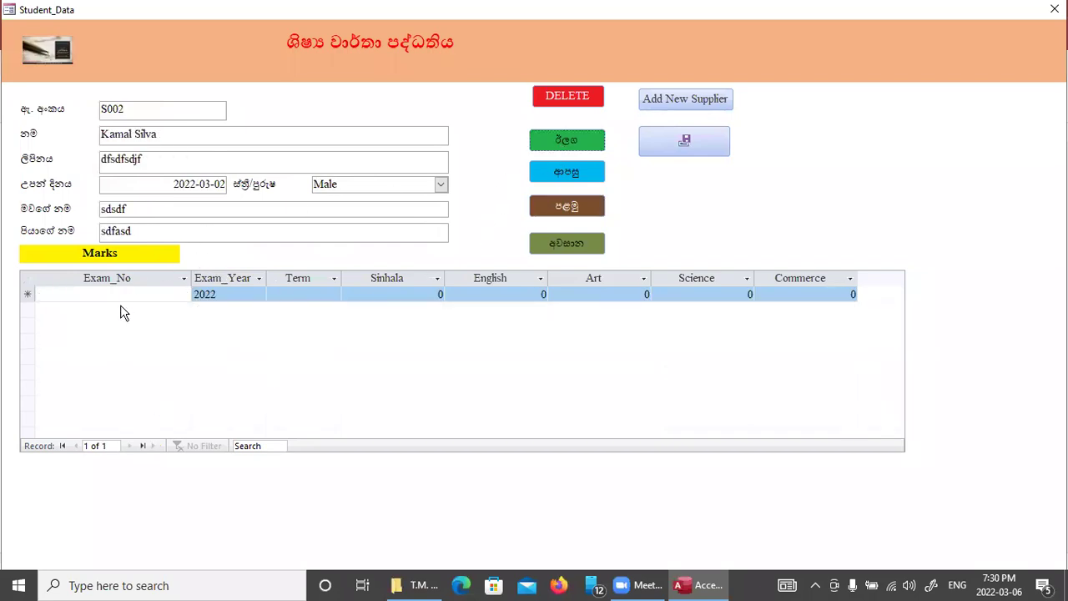
left_click(117, 296)
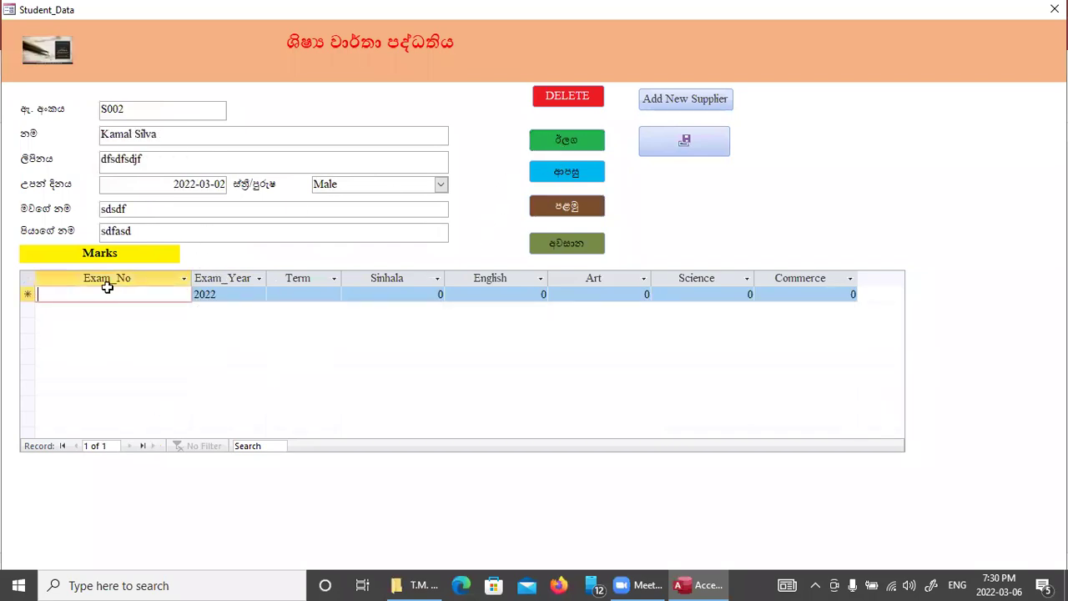
type("E")
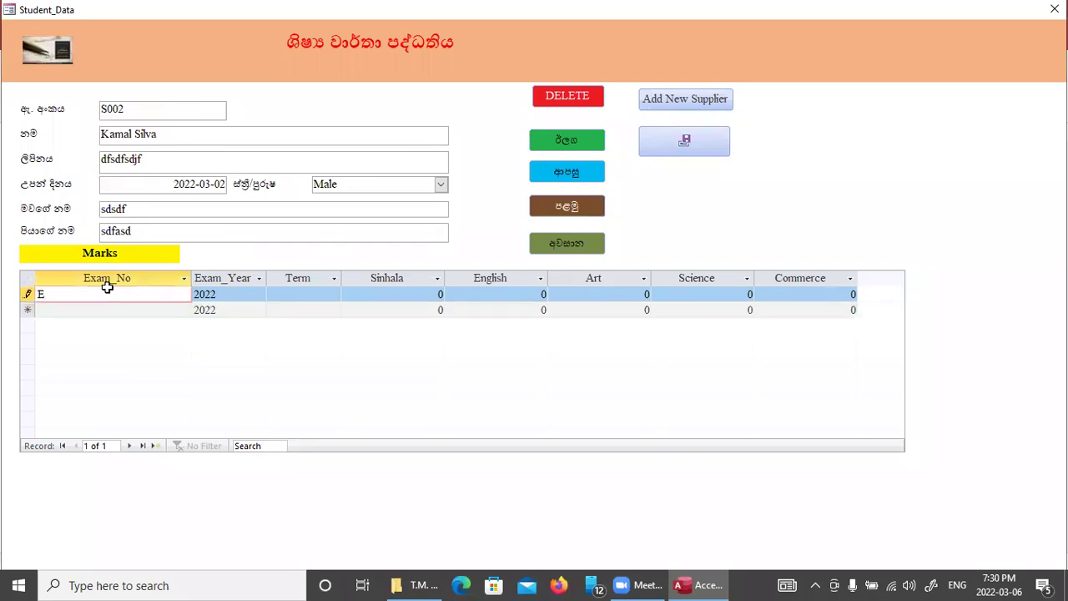
key("Tab")
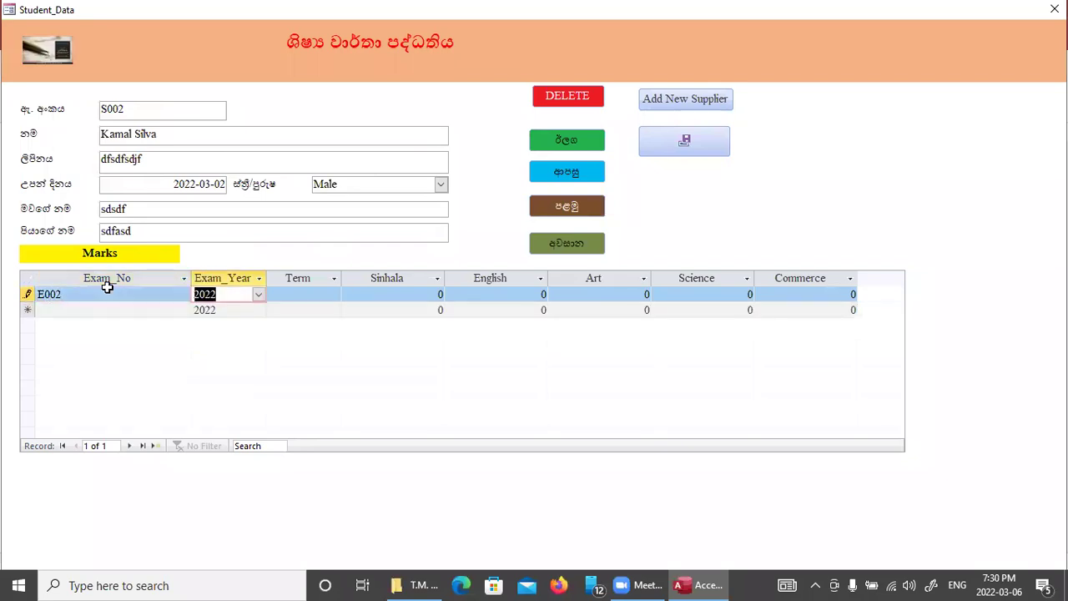
key("Tab")
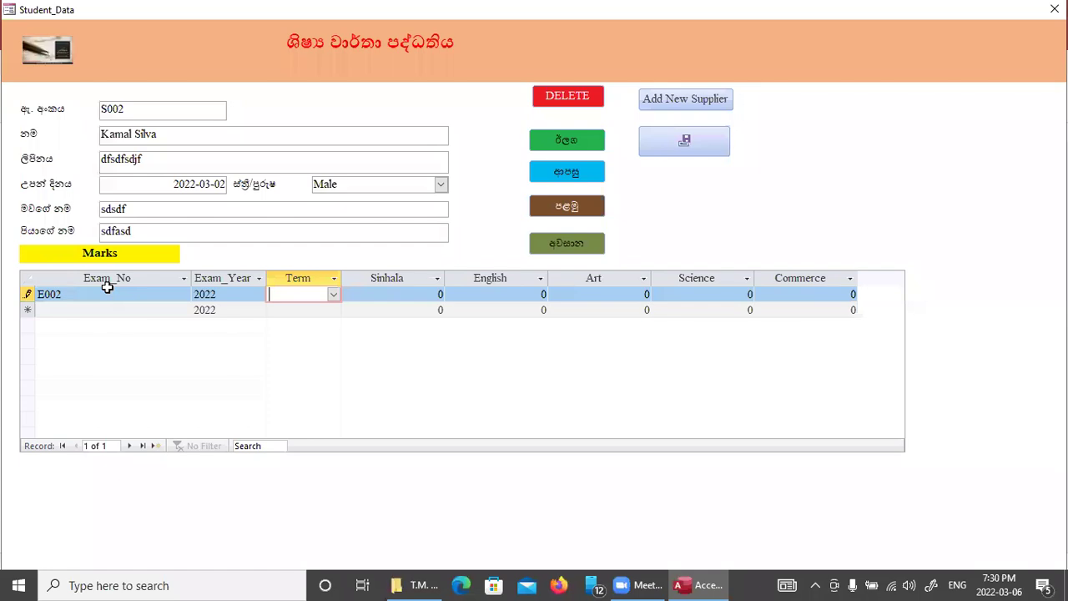
Dismiss the duplicate-value warning and set the row's term to 1ST.
left_click(334, 307)
left_click(507, 336)
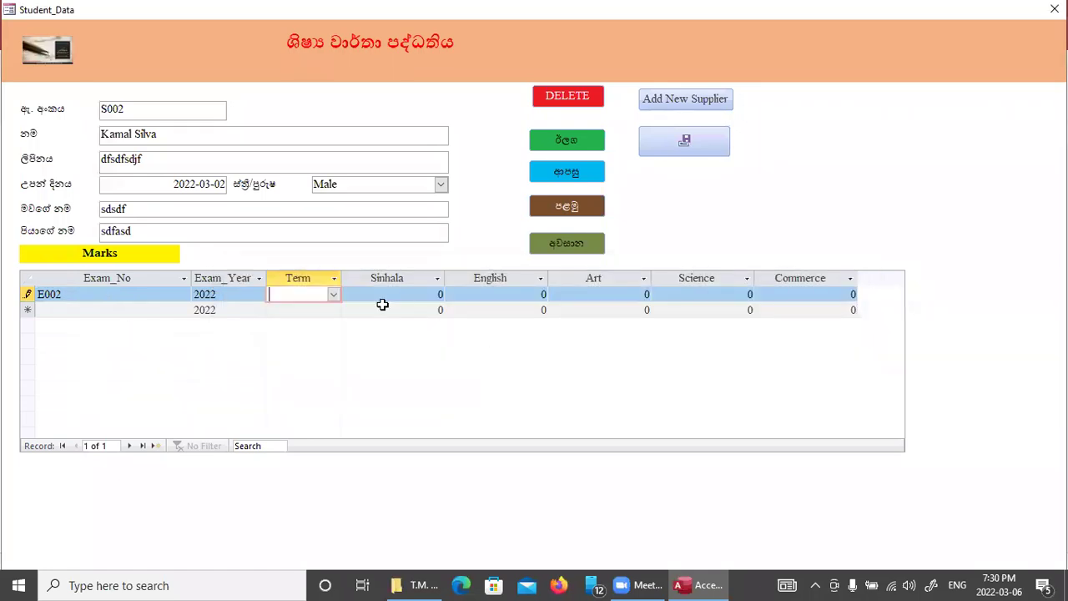
left_click(334, 294)
left_click(281, 309)
Enter the subject marks: Sinhala 84, English 75, Art 62, Science 17, Commerce 46.
left_click(413, 294)
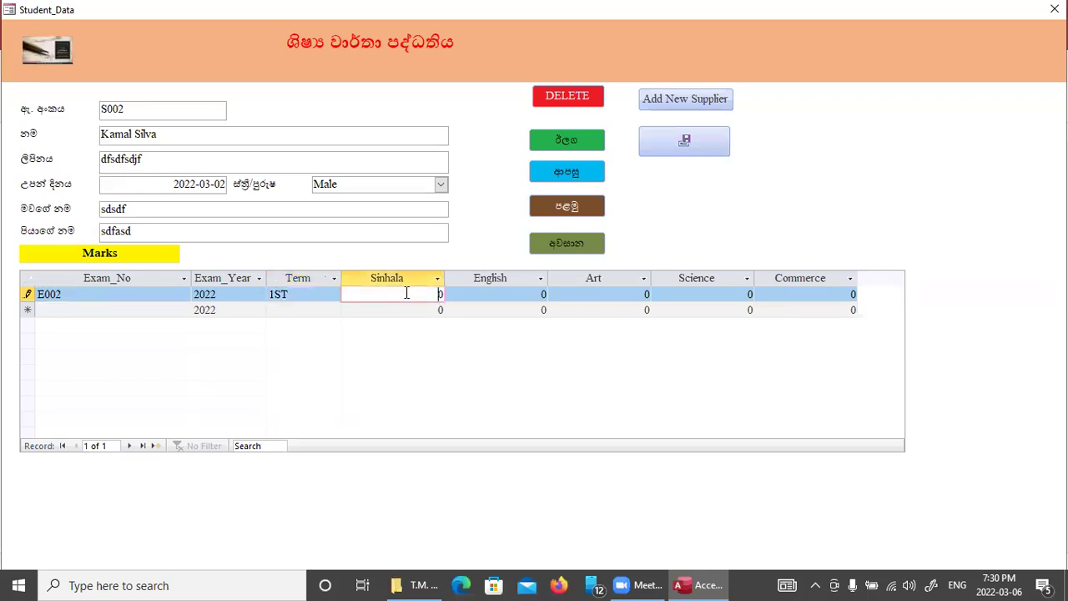
left_click_drag(417, 295, 460, 296)
type("84")
key("Tab")
type("75")
key("Tab")
type("6")
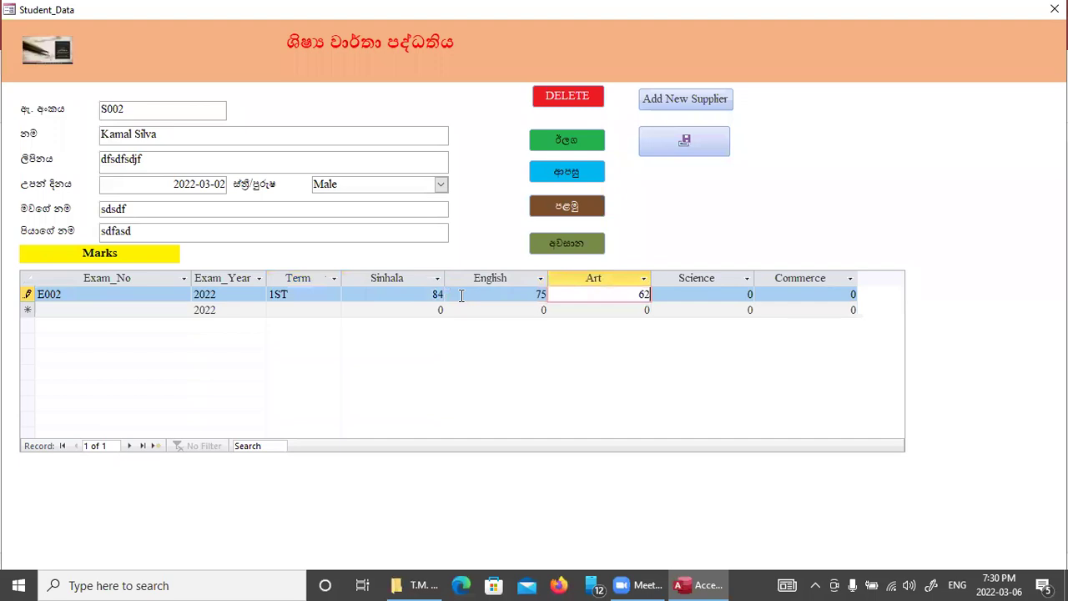
key("Tab")
type("1")
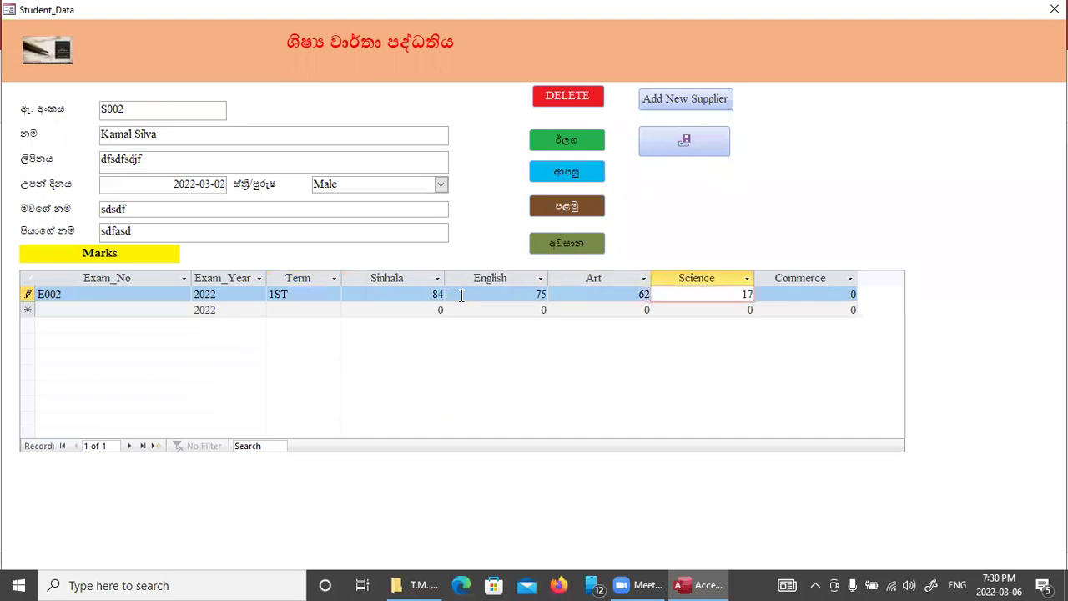
key("Tab")
type("4")
key("Tab")
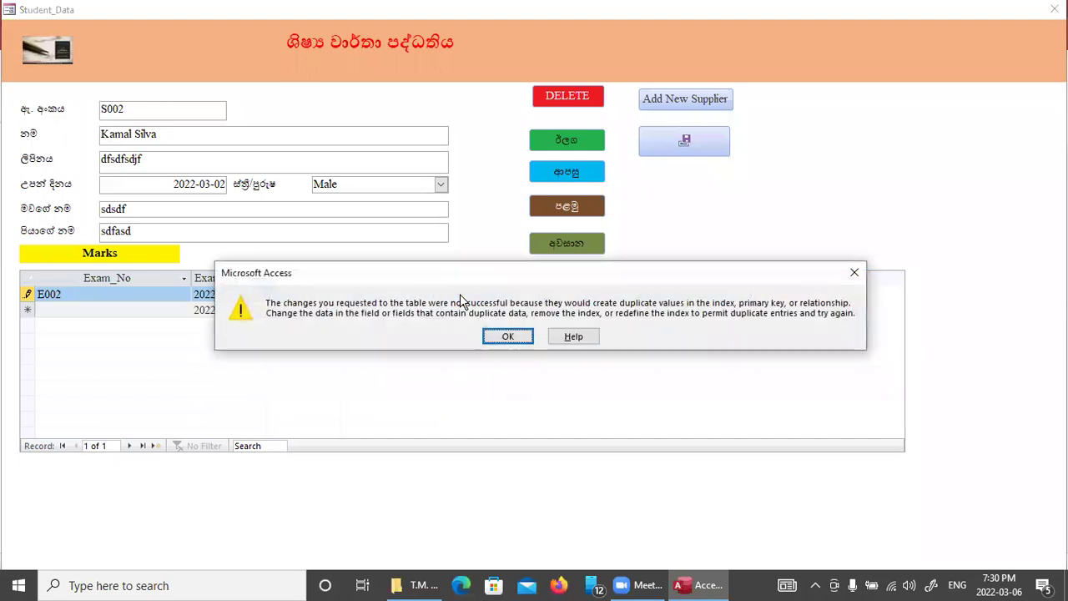
Clear the duplicate-key errors and correct the Exam_No toward E005.
left_click(506, 334)
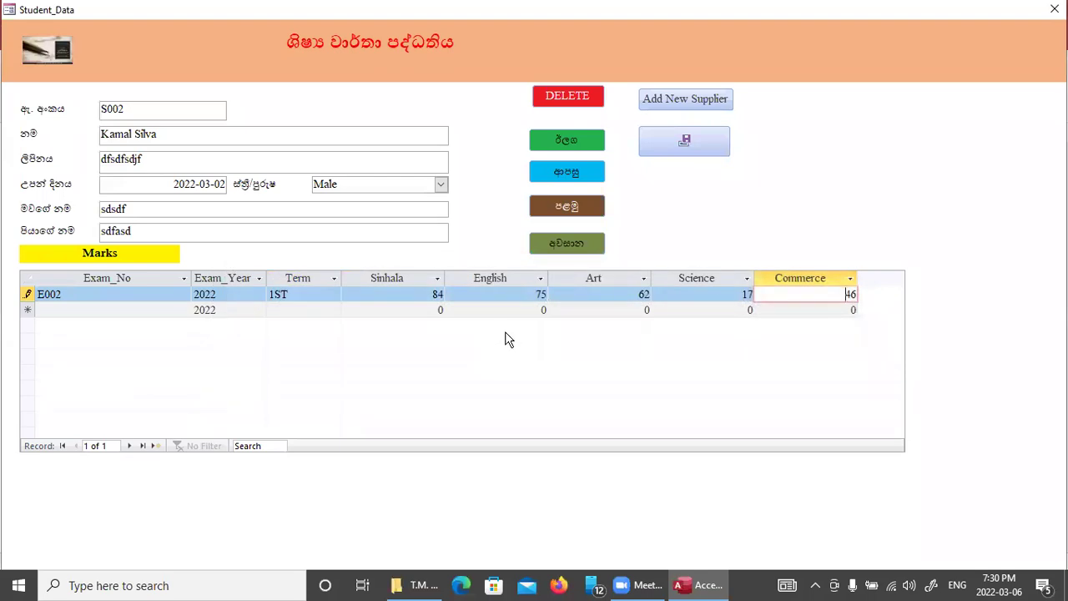
key("Tab")
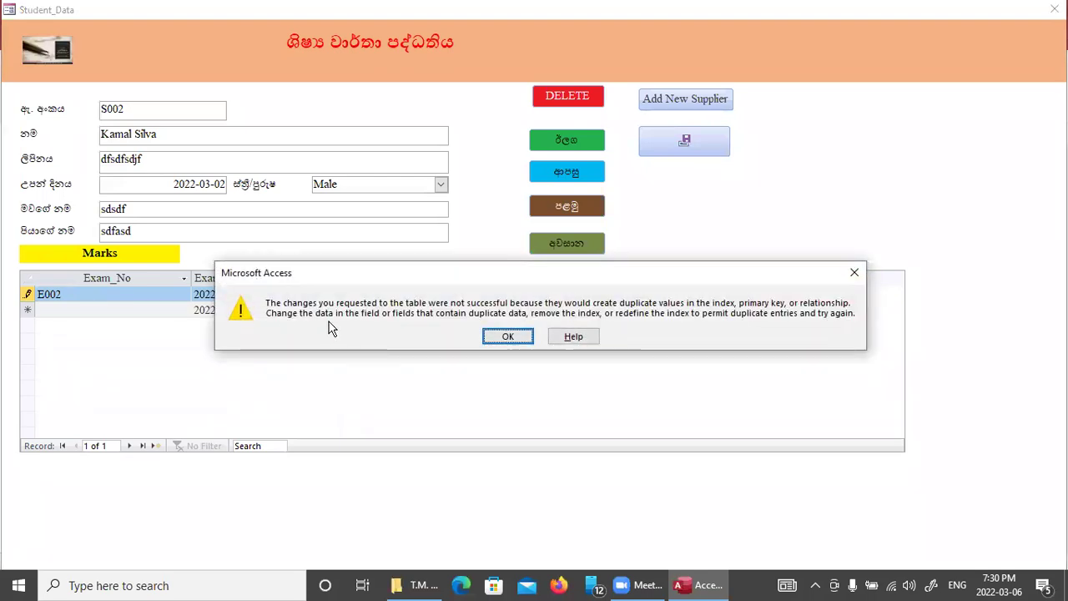
left_click(492, 337)
left_click(67, 294)
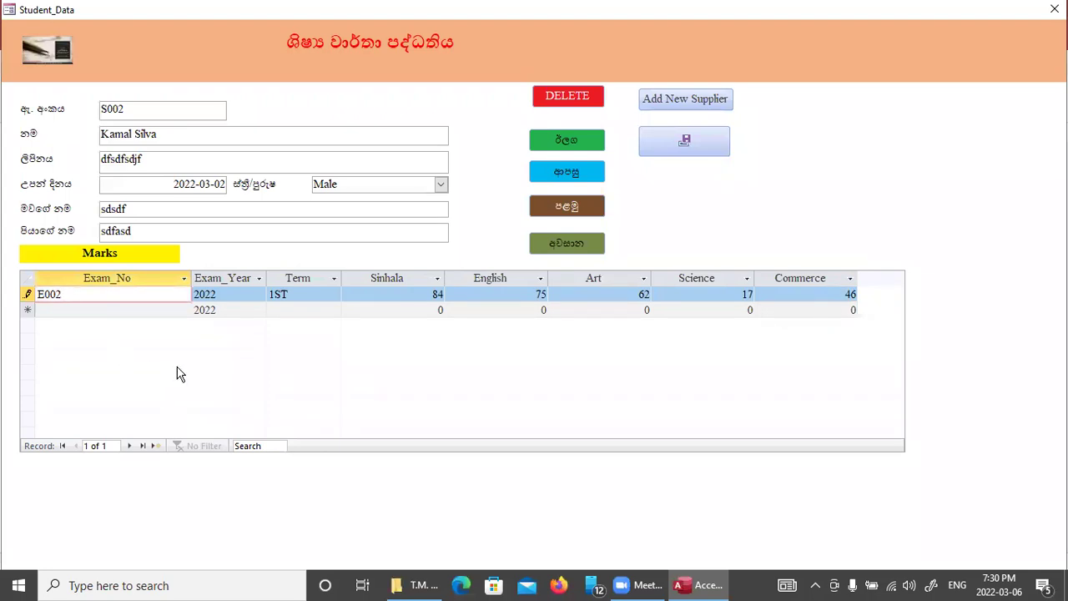
key("BackSpace")
For student S004, add marks row E006 for 2022, 2ND term, with its subject marks.
left_click(567, 140)
left_click(92, 297)
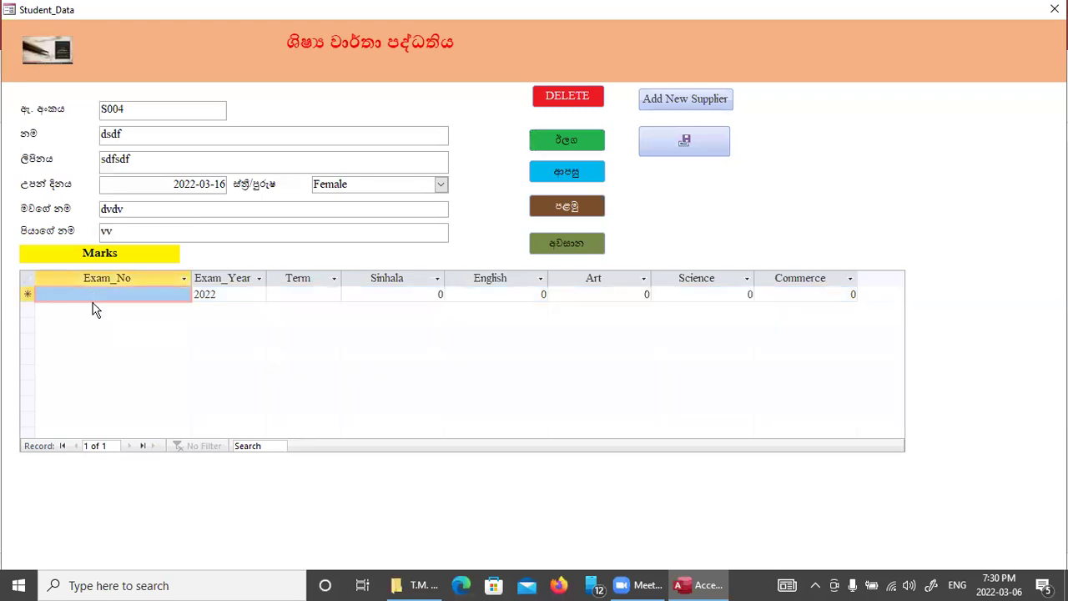
type("E")
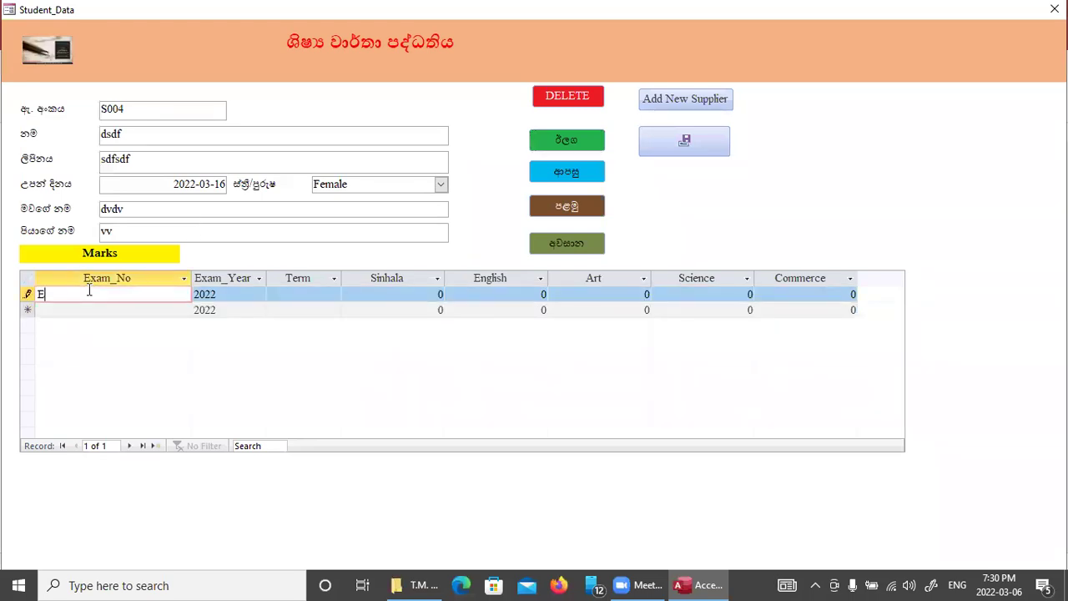
type("006")
key("Tab")
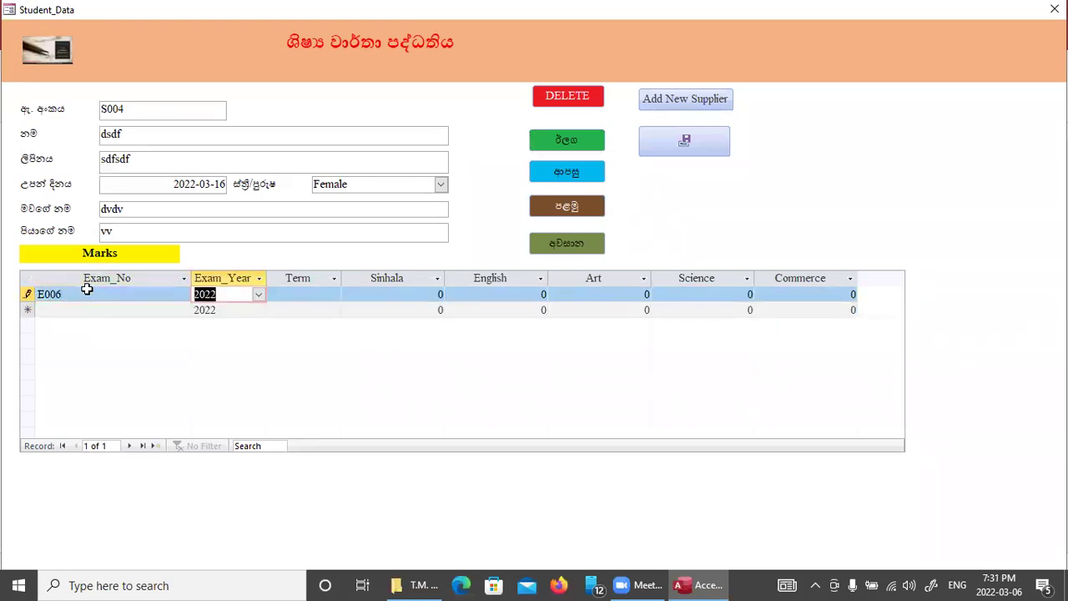
key("Tab")
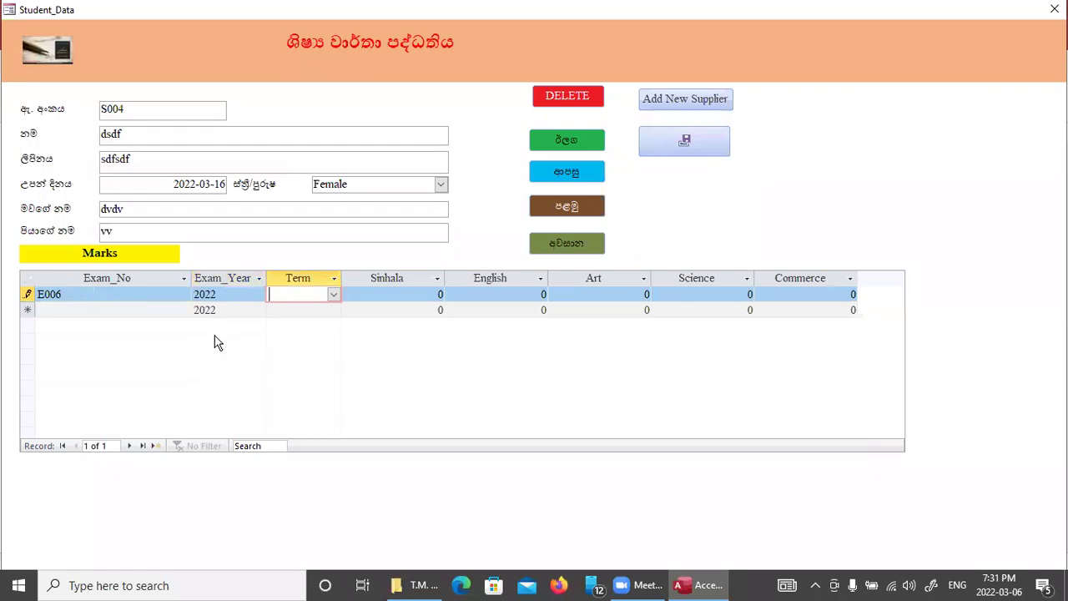
left_click(333, 294)
left_click(308, 324)
left_click(398, 294)
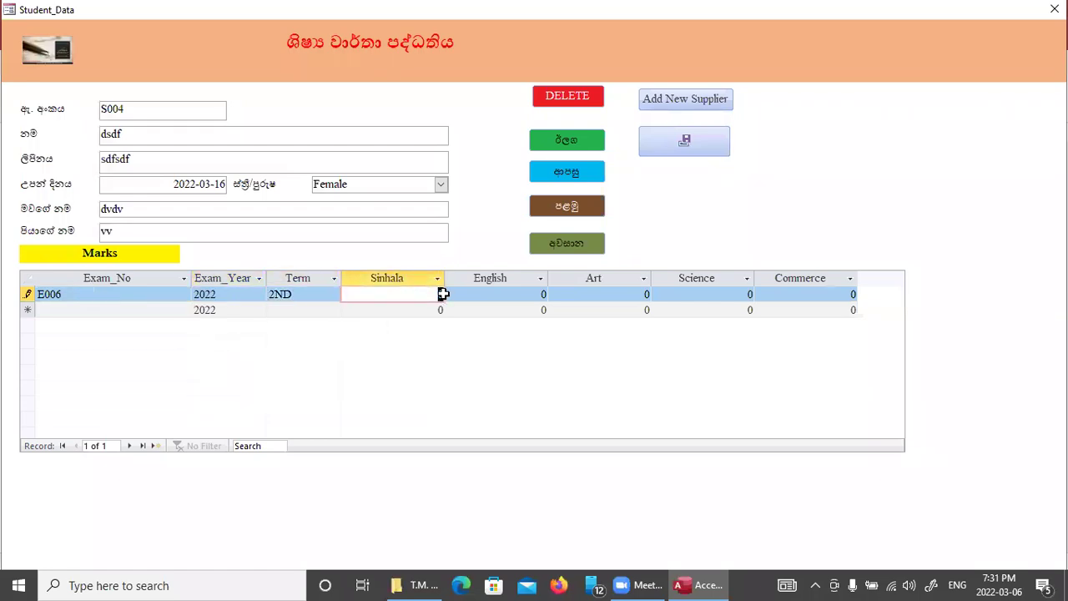
type("4")
key("Tab")
type("65")
key("Tab")
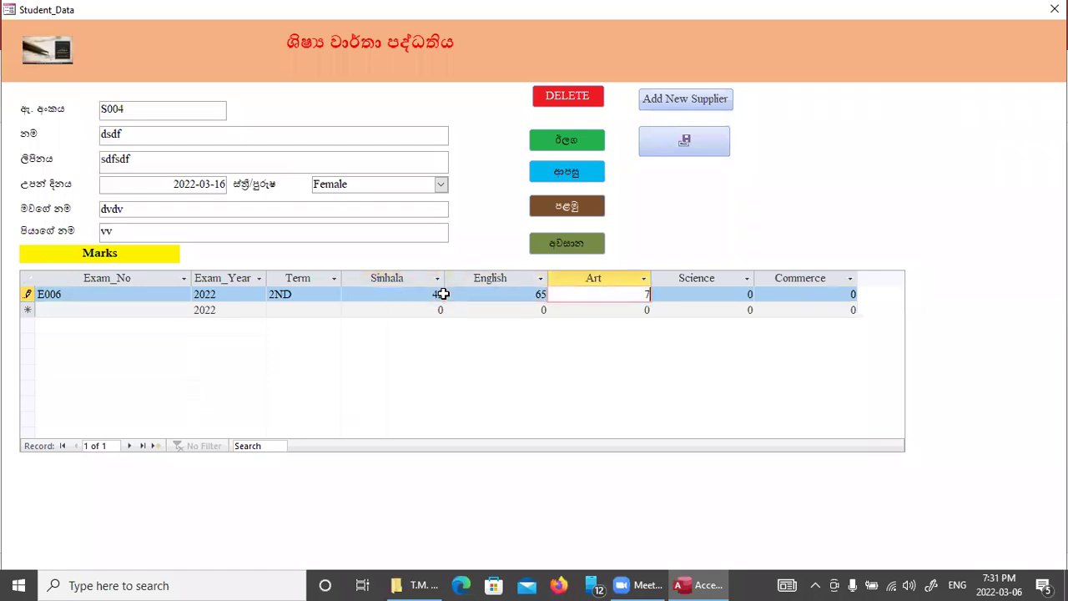
type("8")
key("Tab")
type("95")
key("Tab")
type("42")
key("Tab")
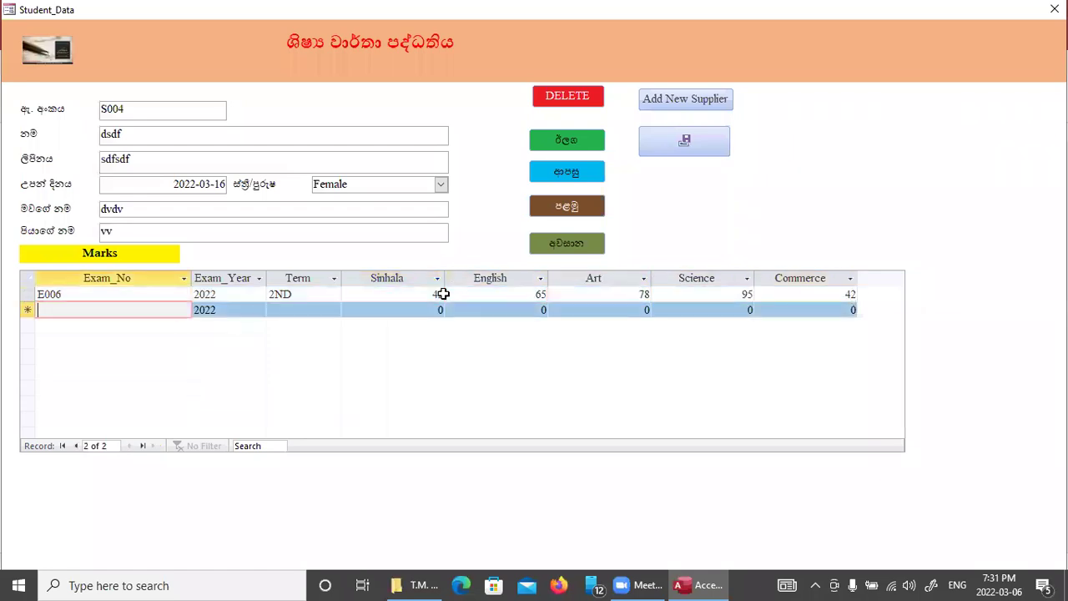
For student S006, add marks row E008 for the 2ND term with its subject marks.
left_click(565, 139)
left_click(112, 297)
type("E")
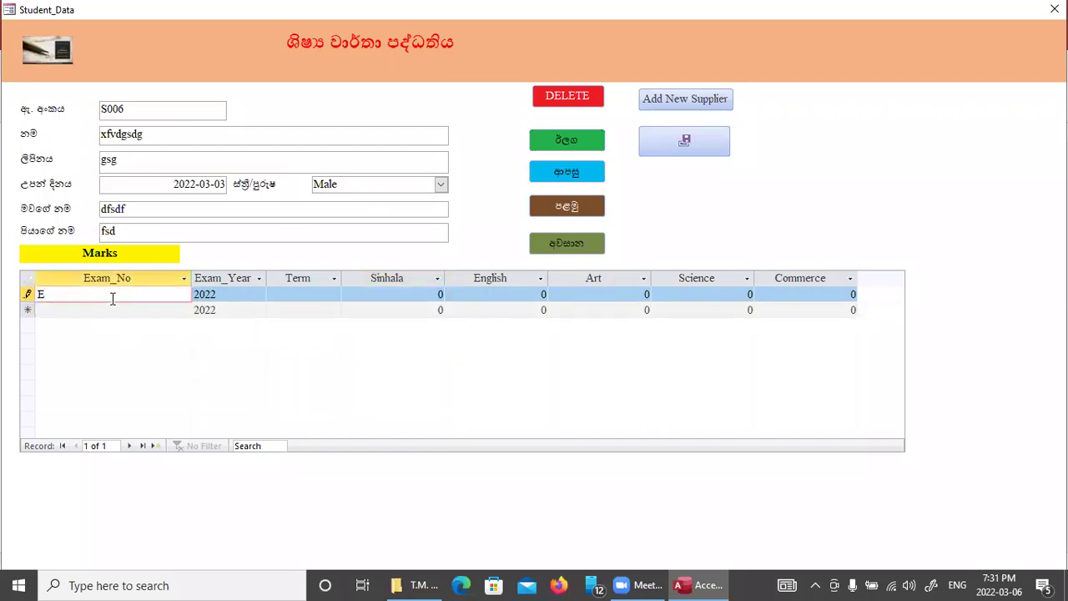
type("008")
key("Tab")
key("Tab")
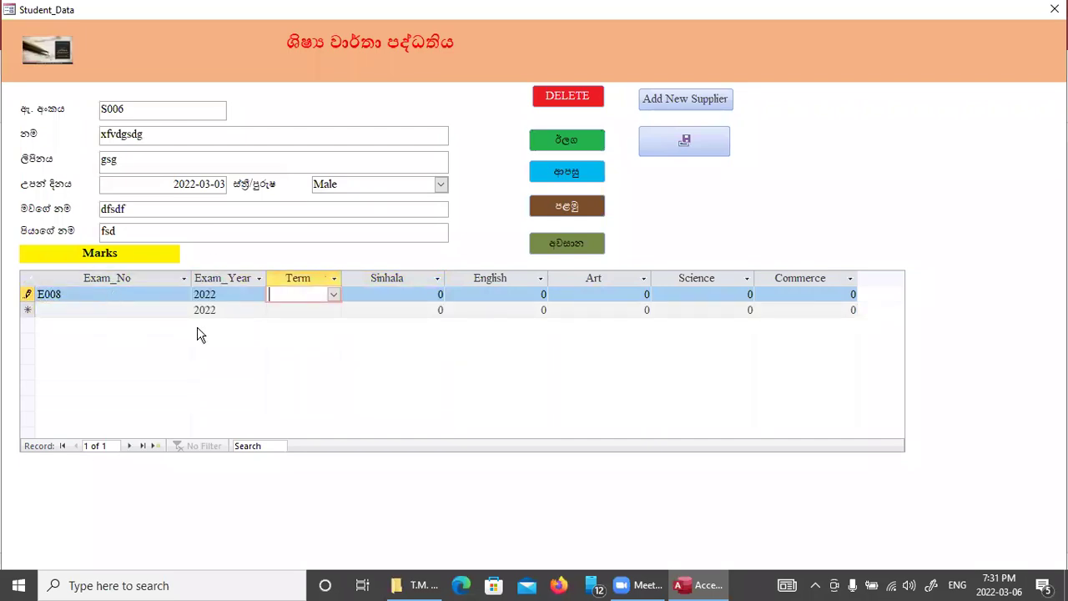
left_click(334, 294)
left_click(303, 328)
key("Tab")
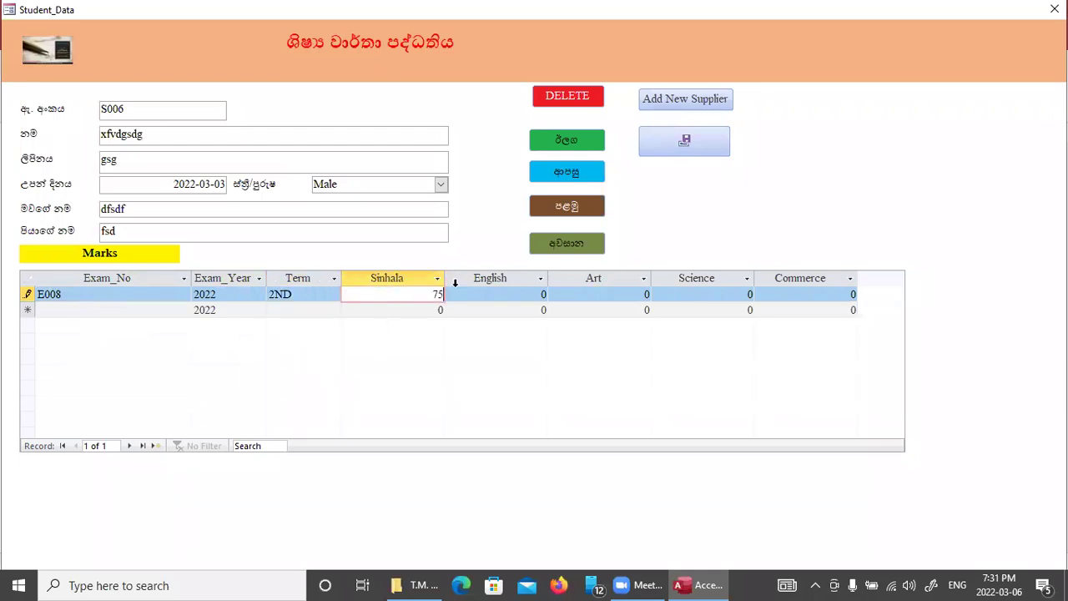
key("Tab")
type("74")
key("Tab")
key("Tab")
type("4")
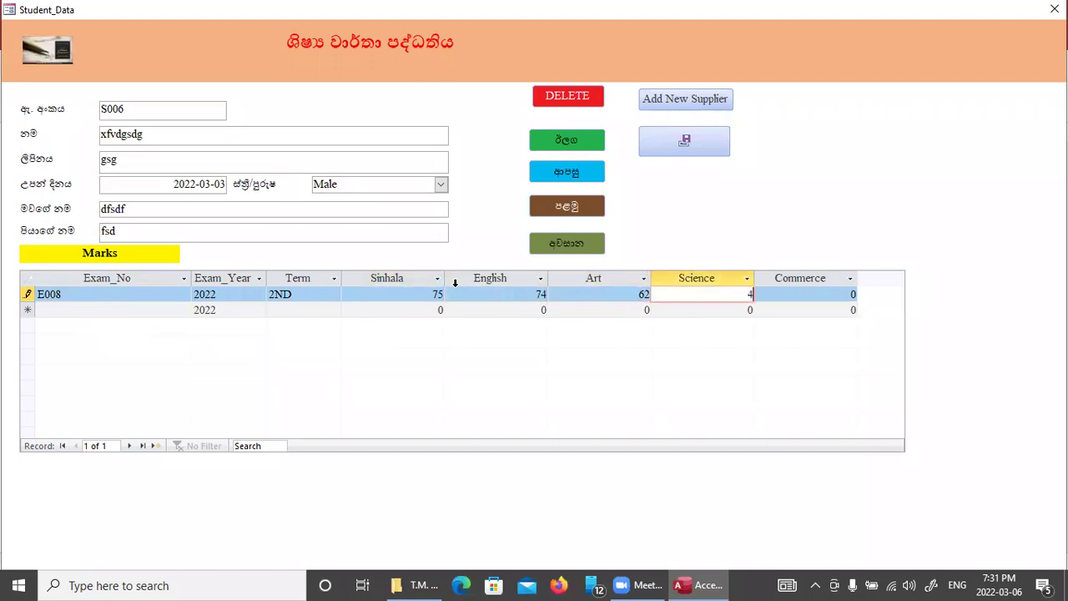
type("1")
key("Tab")
type("7")
key("Tab")
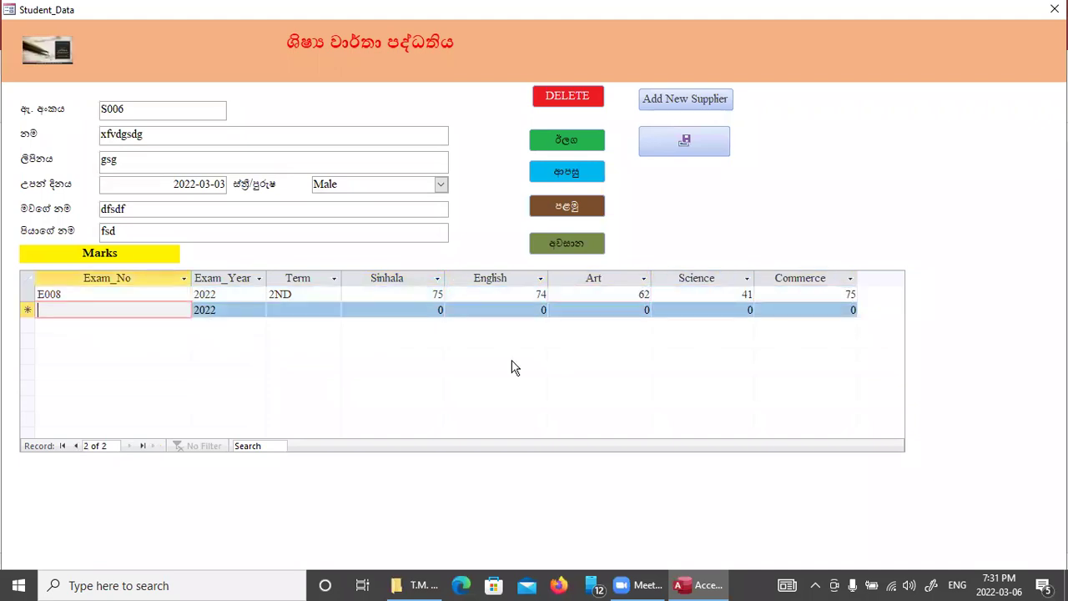
For S007, add row E009, 2ND term: Sinhala 78, English 95, Art 42, Science 85, Commerce 32.
left_click(579, 139)
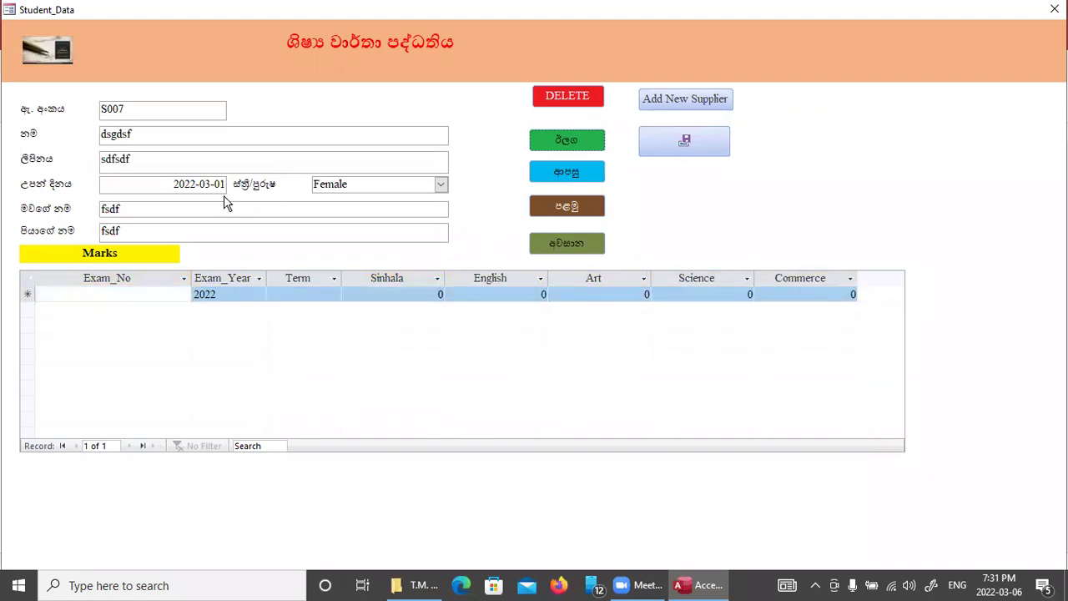
left_click(123, 297)
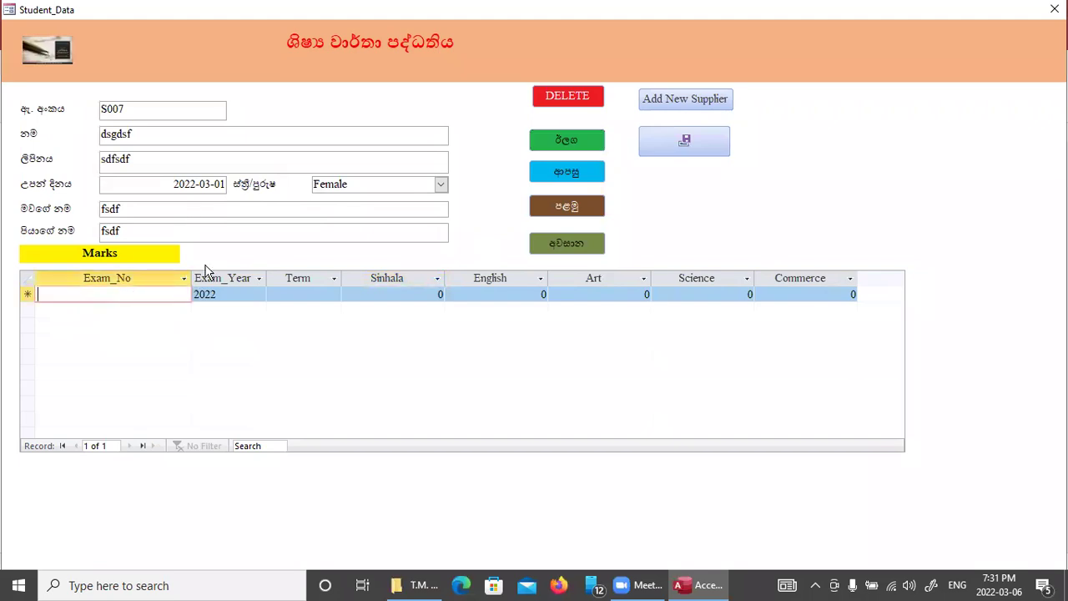
type("E00")
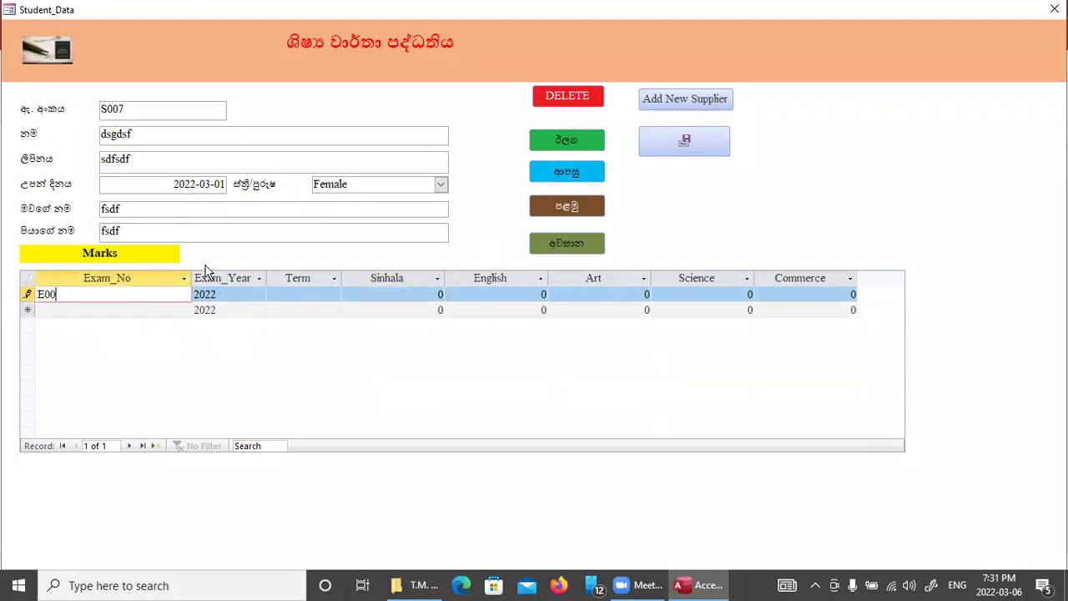
type("9")
key("Tab")
key("Tab")
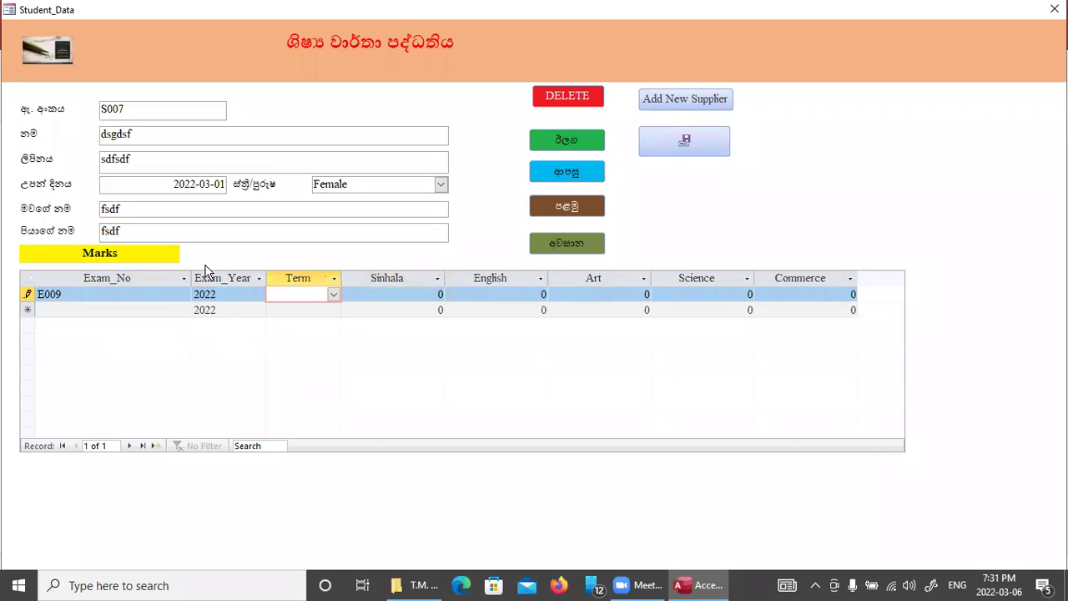
left_click(333, 293)
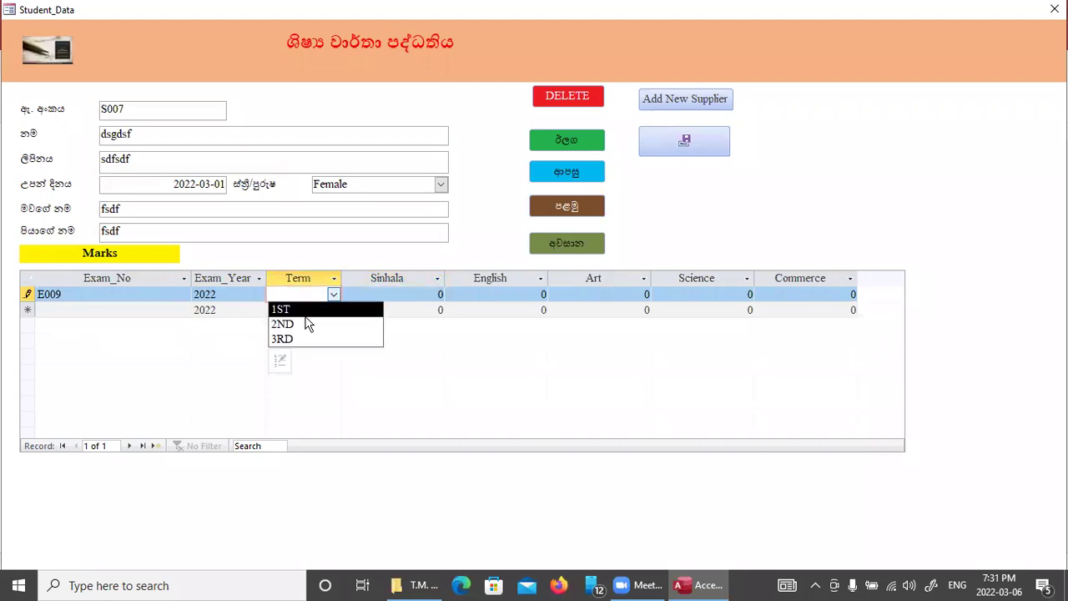
left_click(307, 324)
key("Tab")
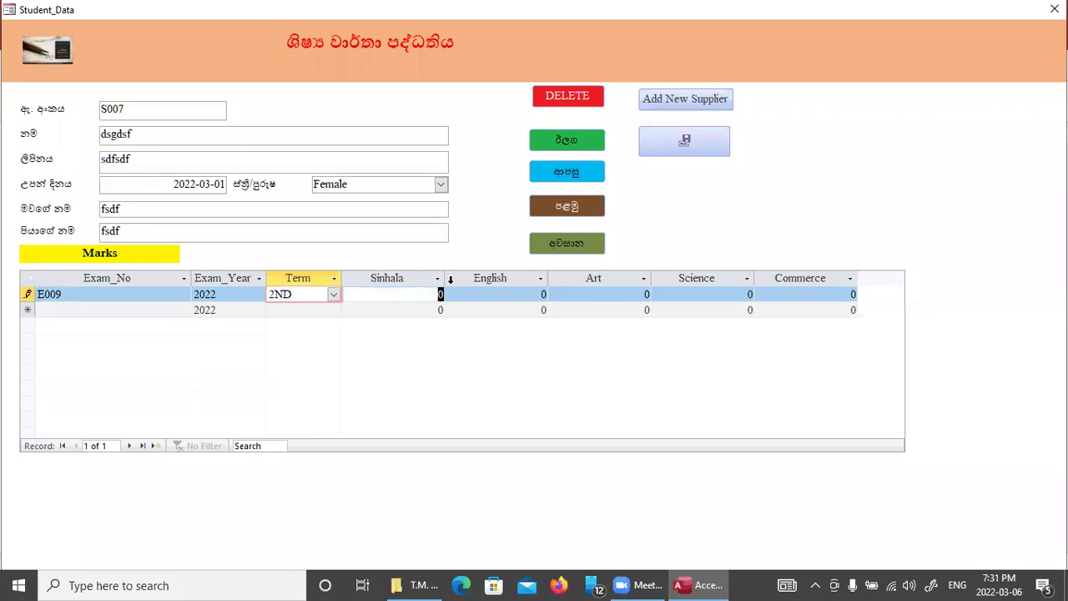
type("78")
key("Tab")
type("95")
key("Tab")
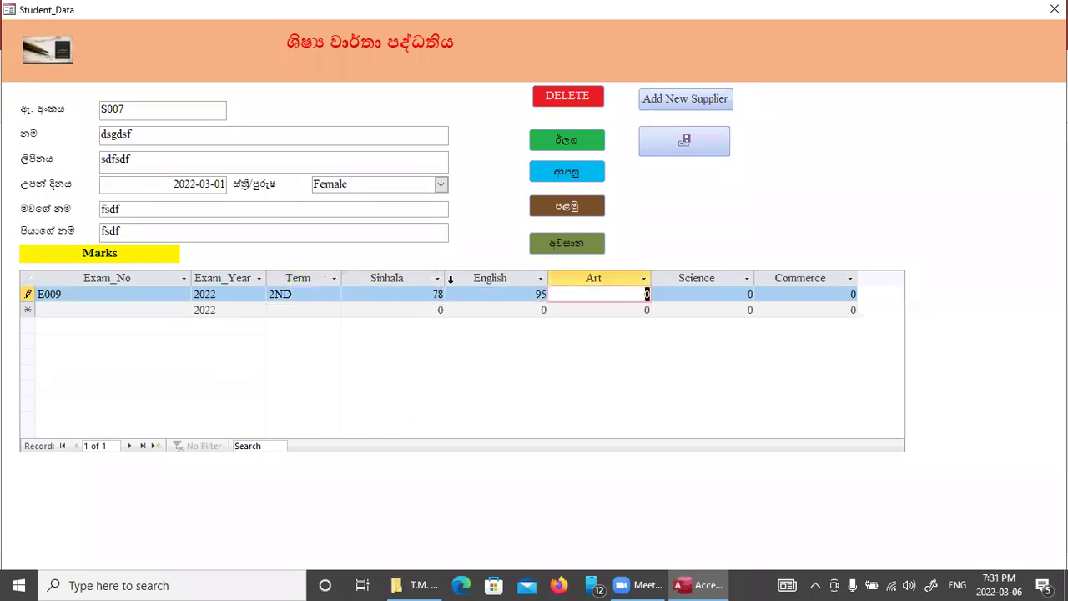
type("42")
key("Tab")
type("5")
key("Tab")
type("3")
key("Tab")
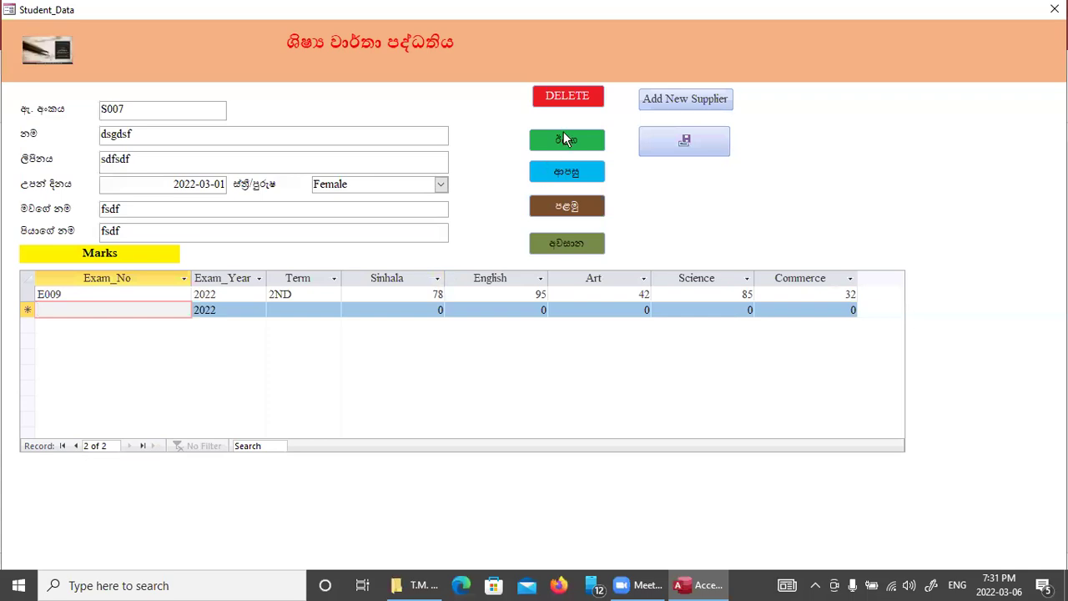
left_click(566, 137)
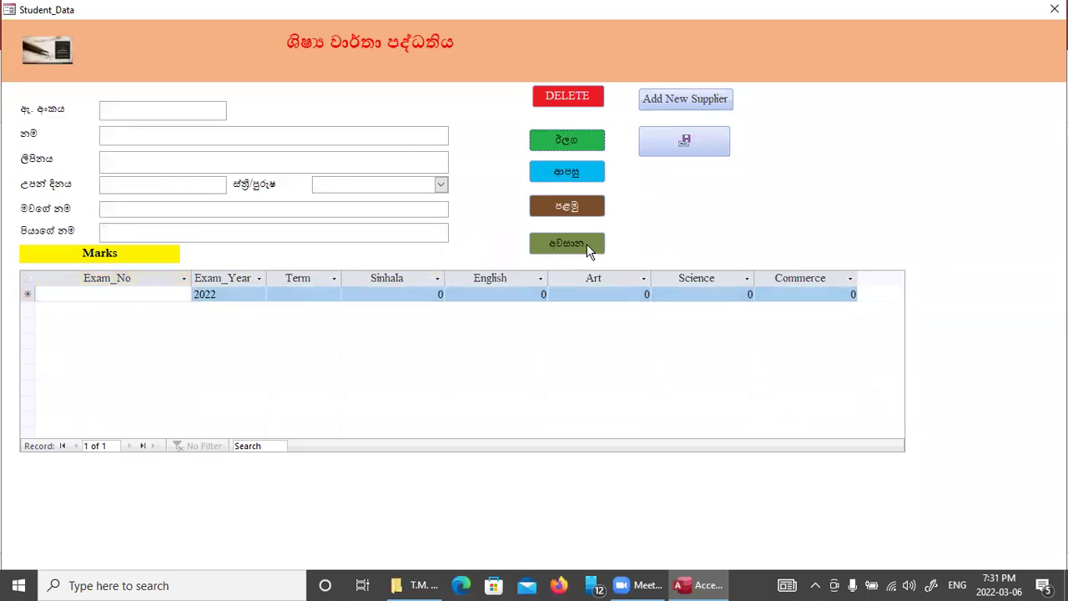
Close the Student_Data form, then open the Student_Data table to check it and close it.
right_click(612, 12)
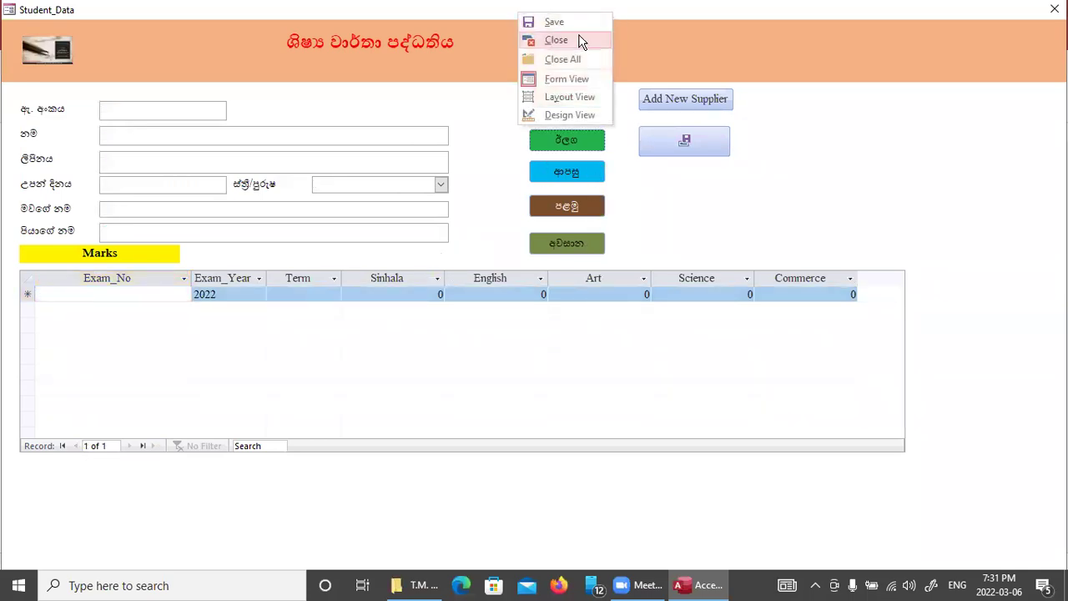
left_click(555, 40)
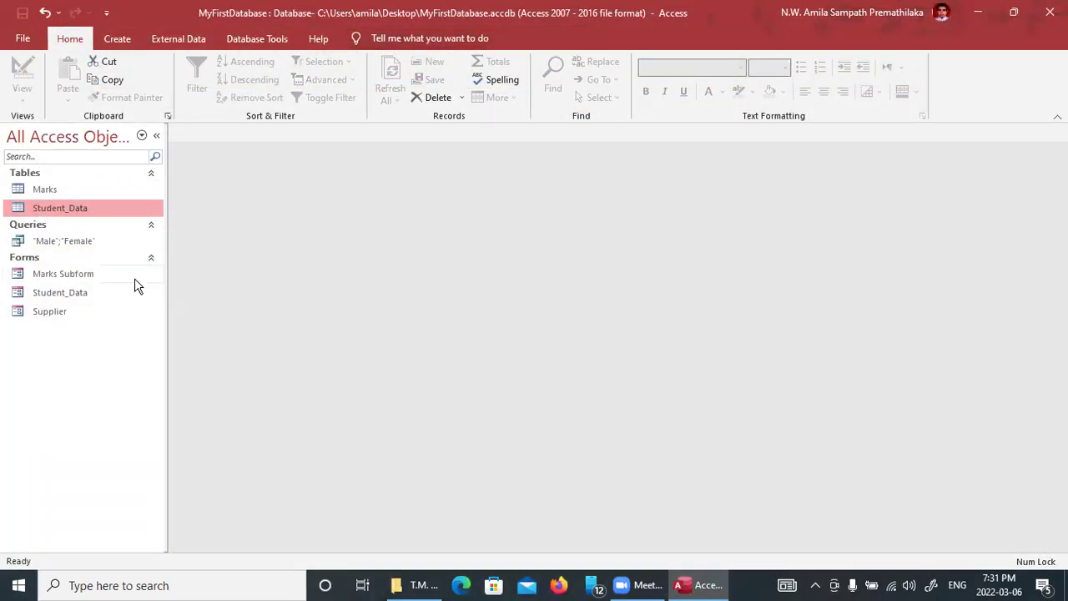
double_click(48, 206)
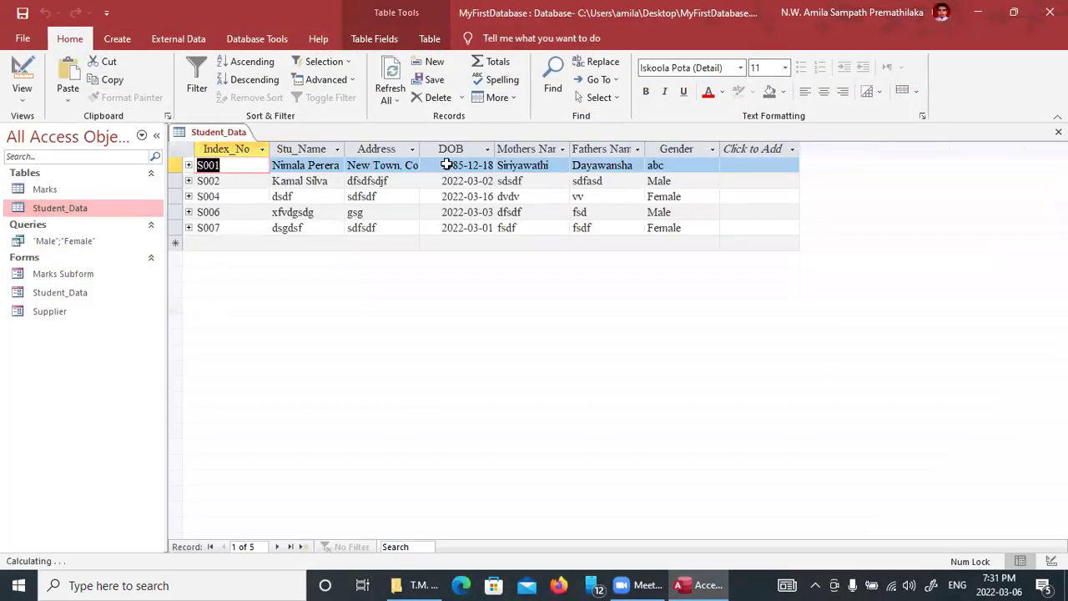
right_click(240, 140)
left_click(250, 165)
Open the Marks table to review the exam rows, then close it.
double_click(46, 191)
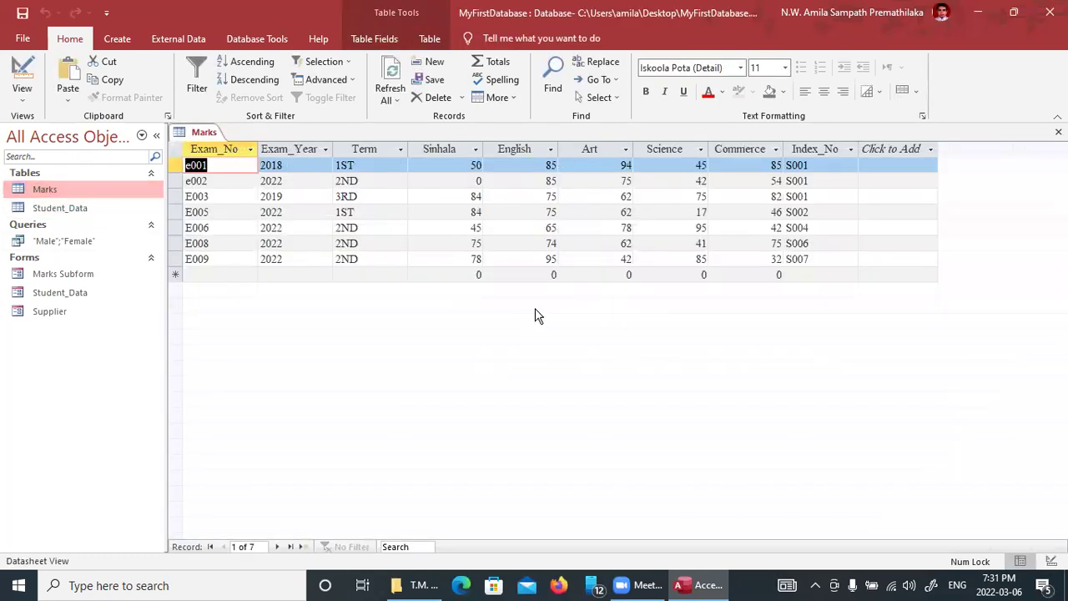
right_click(211, 141)
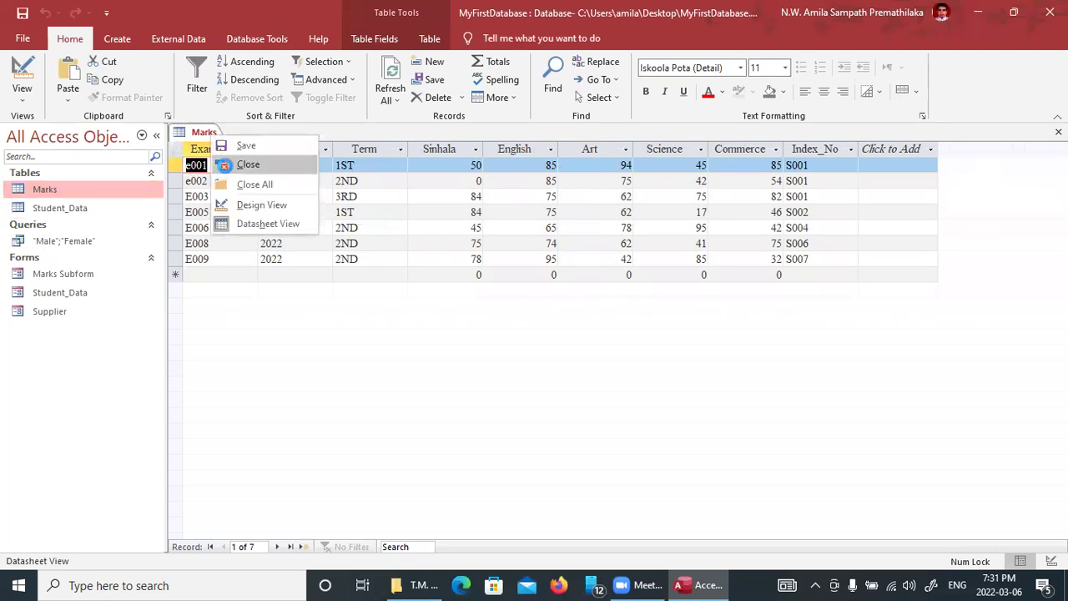
left_click(227, 165)
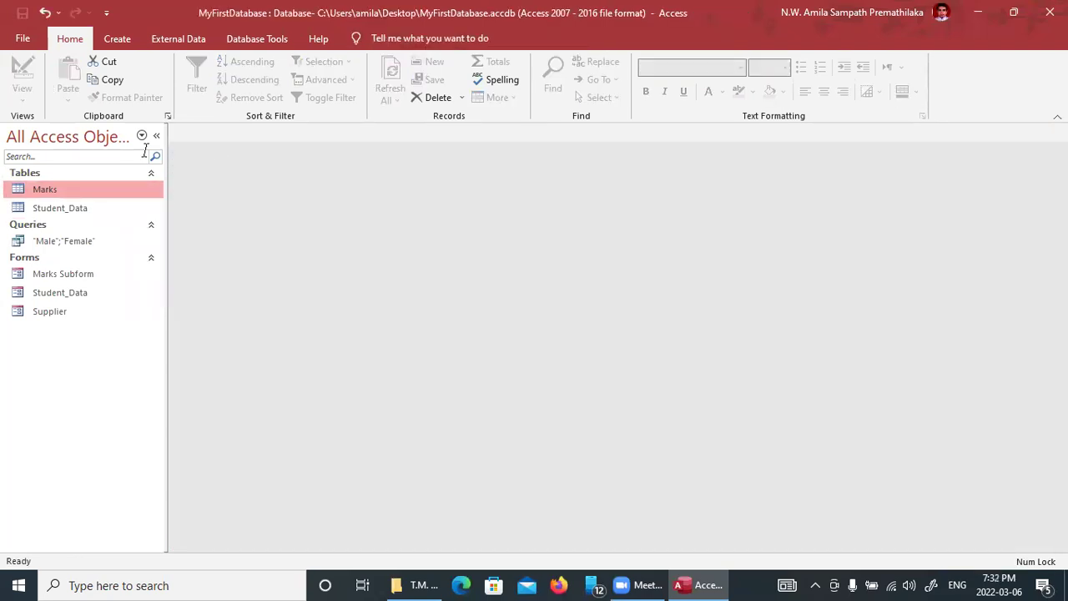
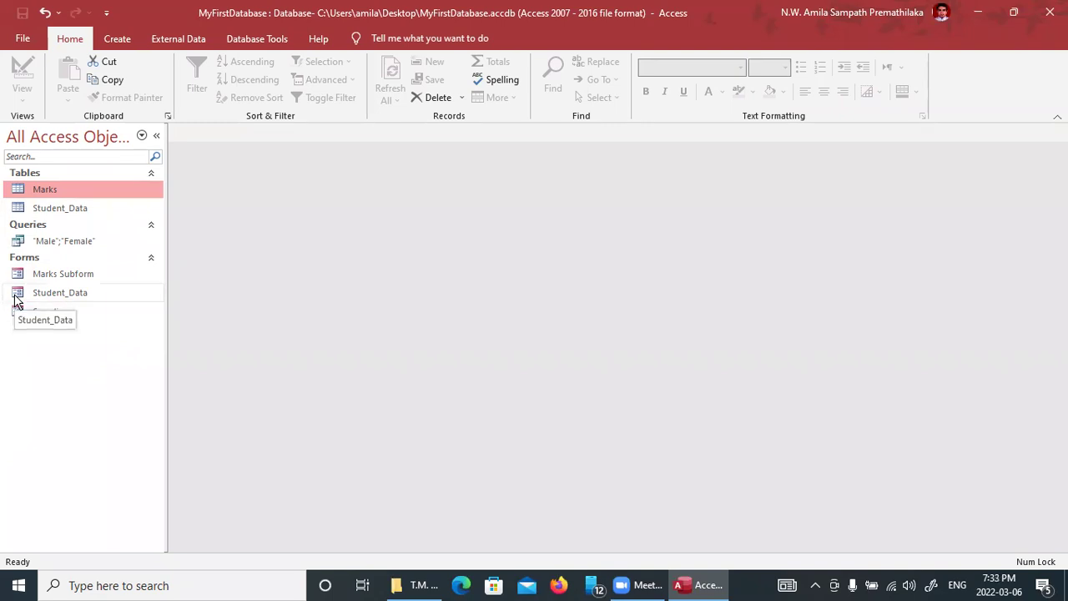
Open the Student_Data table and expand S001's related Marks records.
left_click(121, 39)
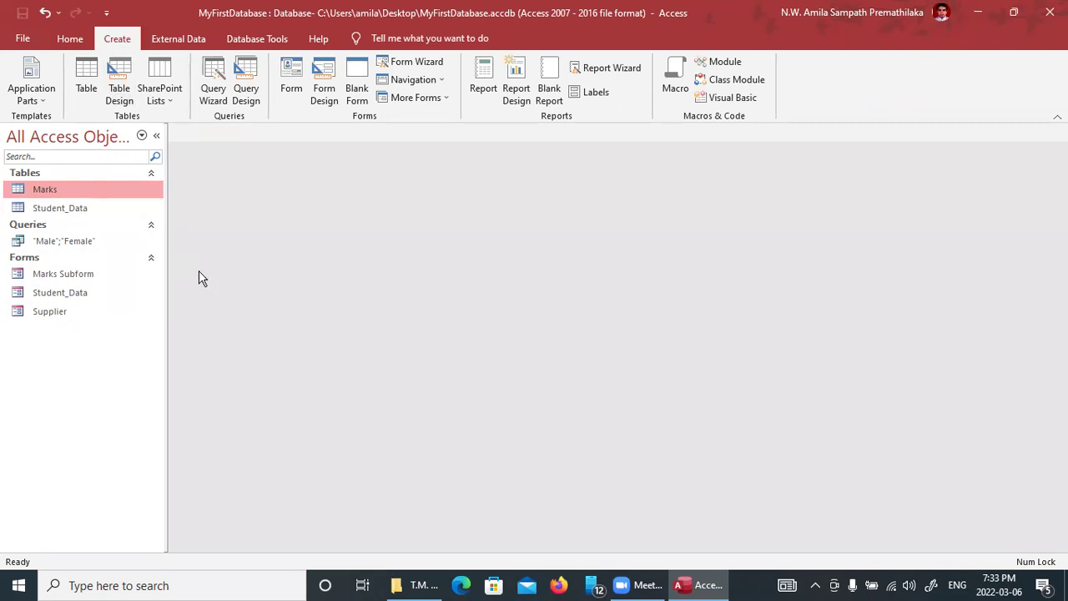
left_click(72, 207)
left_click(73, 189)
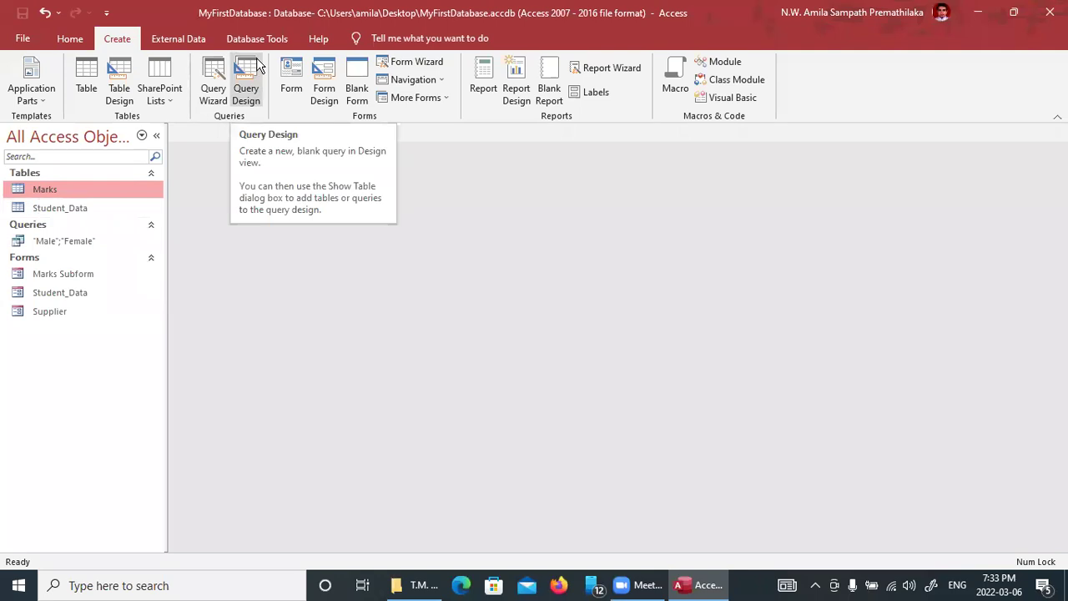
double_click(61, 205)
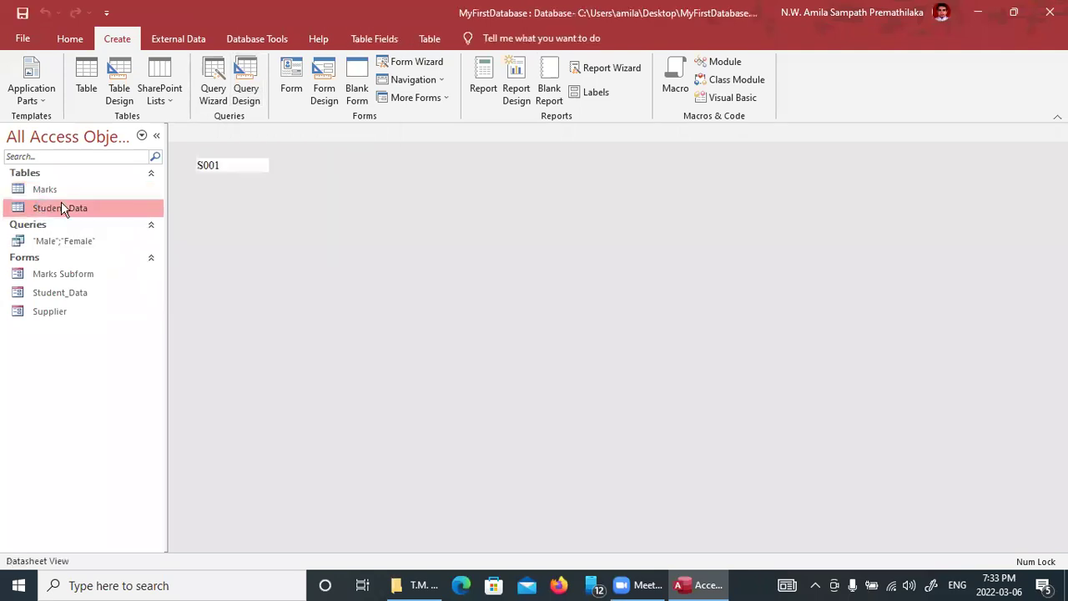
left_click(188, 165)
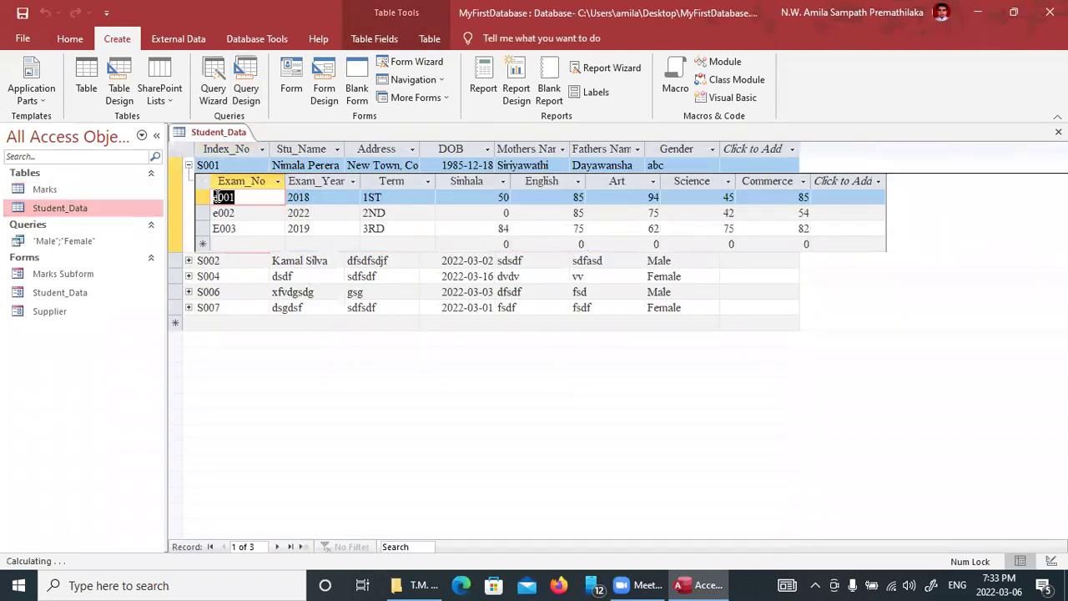
Expand S002's related marks, then close the Student_Data table from its tab menu.
left_click(188, 260)
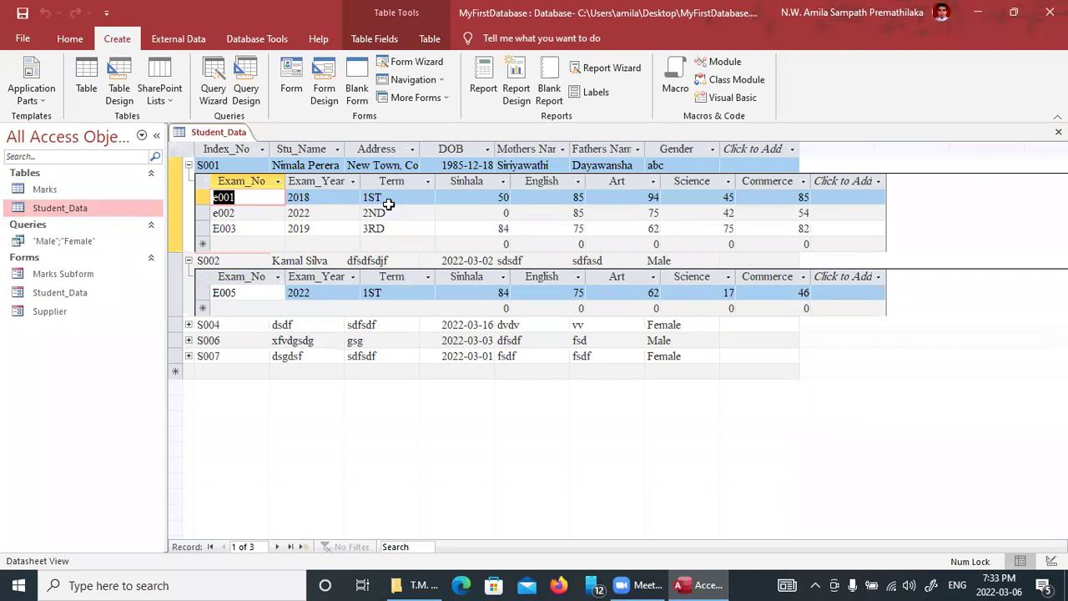
right_click(219, 133)
left_click(255, 163)
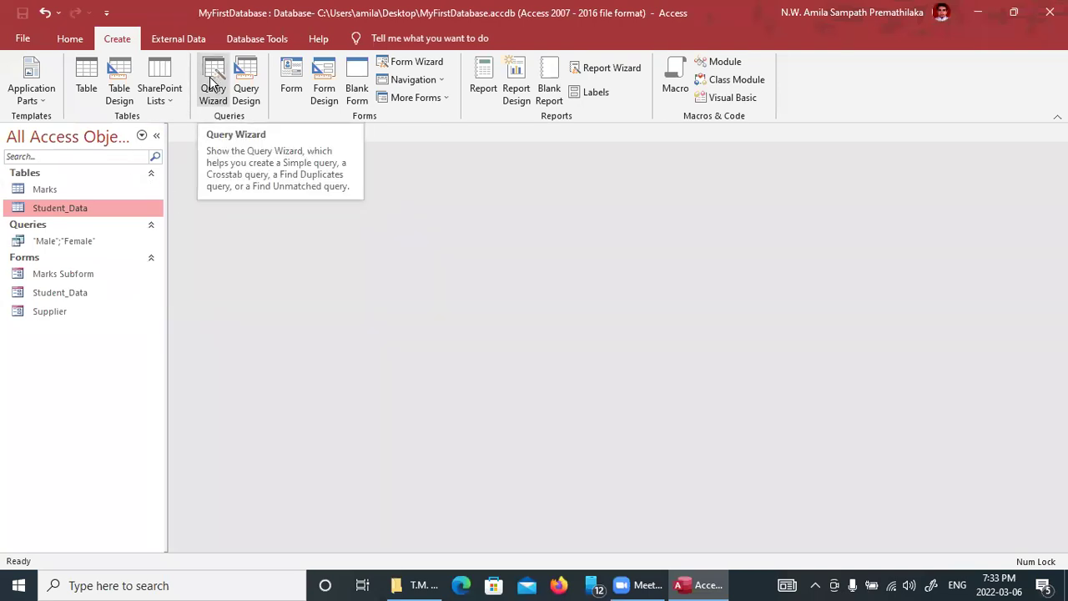
Start a new query design and add the Marks and Student_Data tables.
left_click(247, 88)
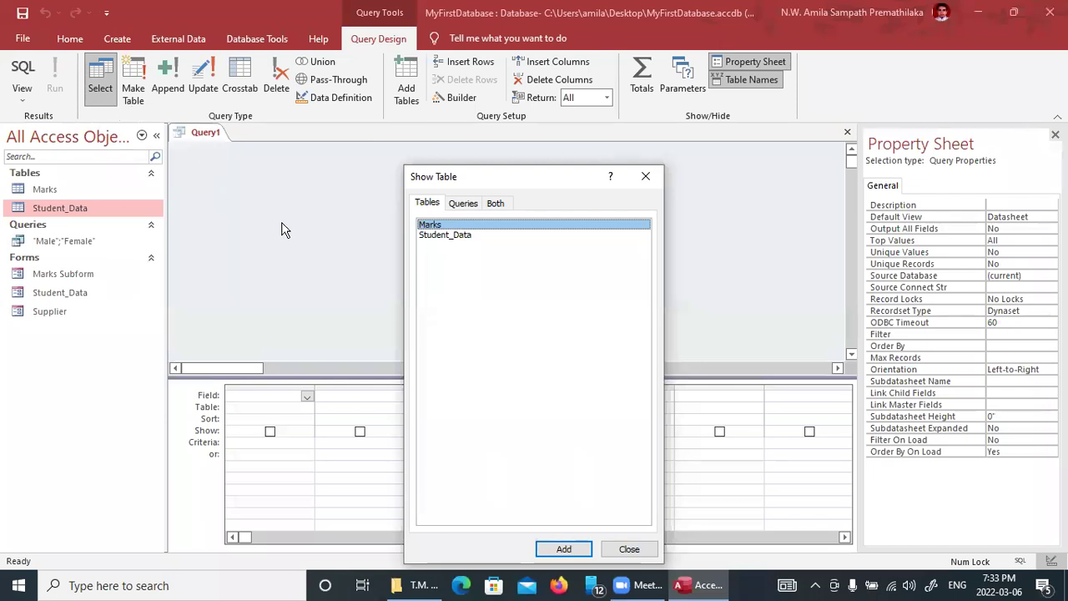
left_click_drag(463, 176, 564, 50)
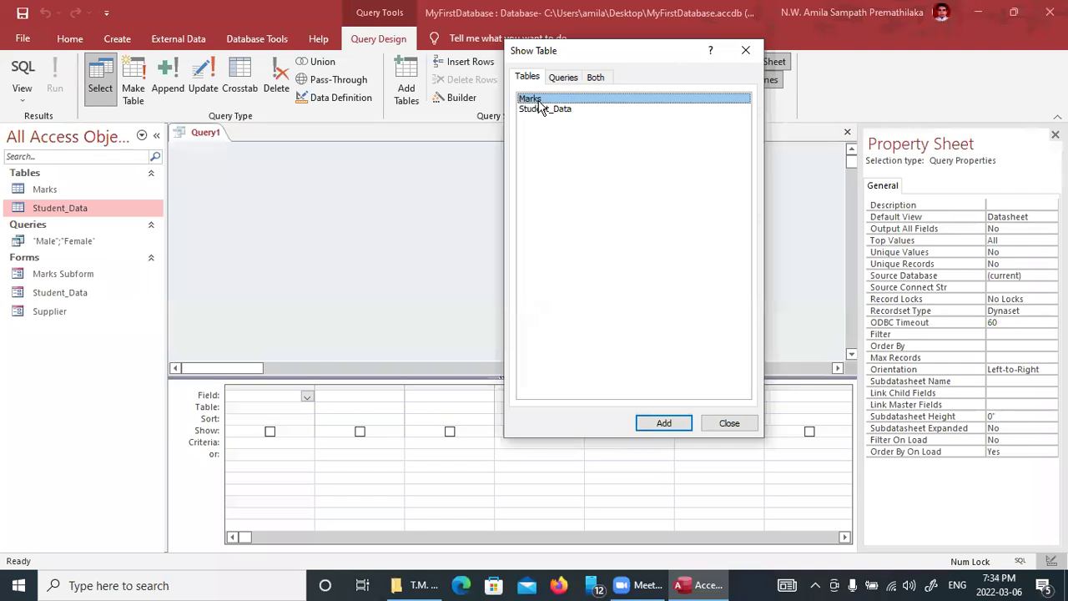
double_click(541, 101)
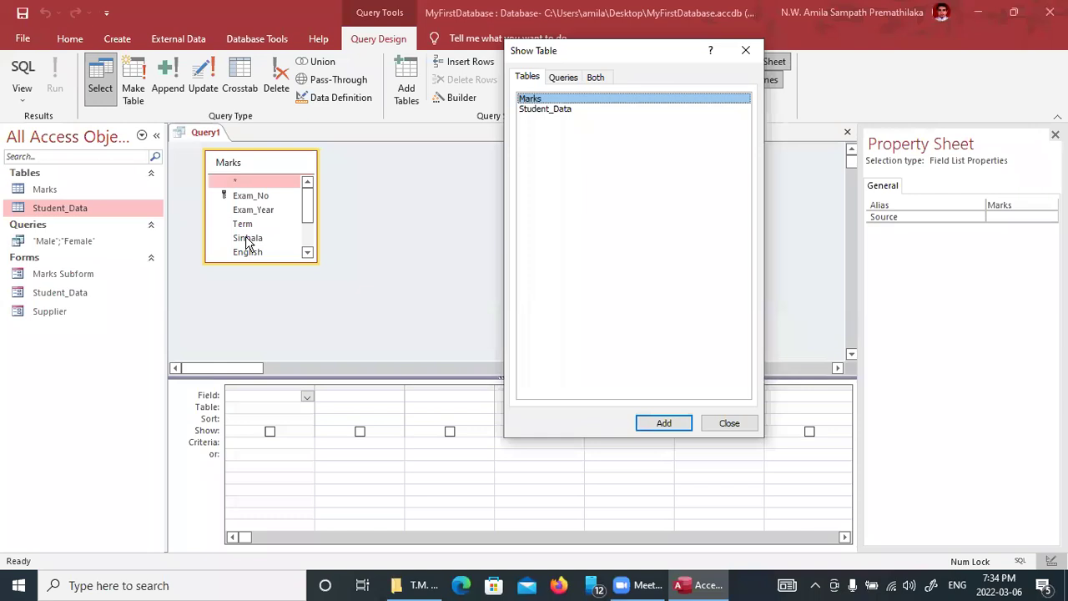
double_click(535, 108)
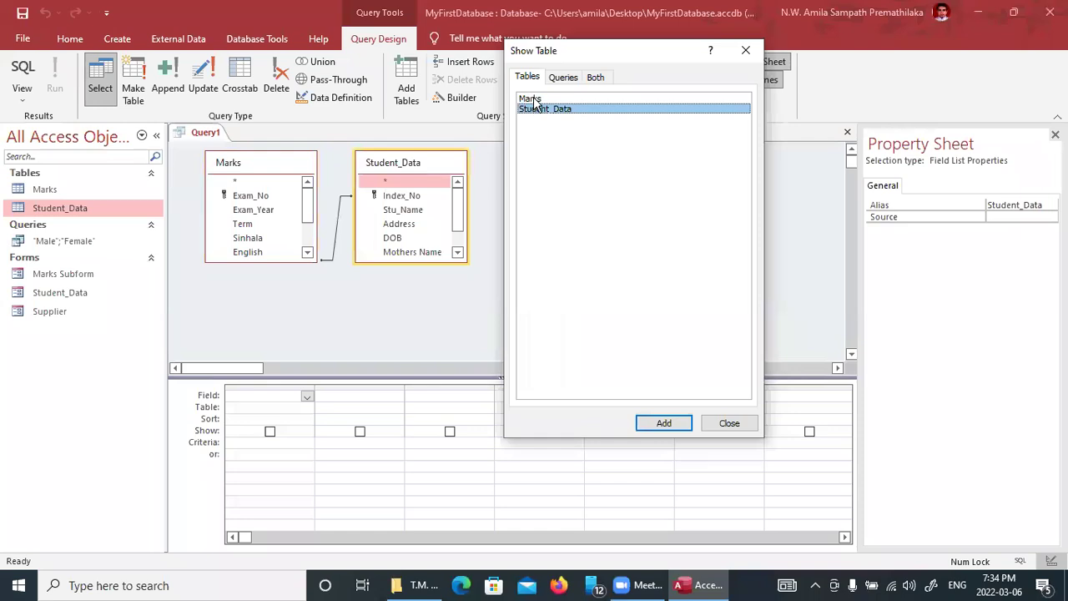
left_click(746, 50)
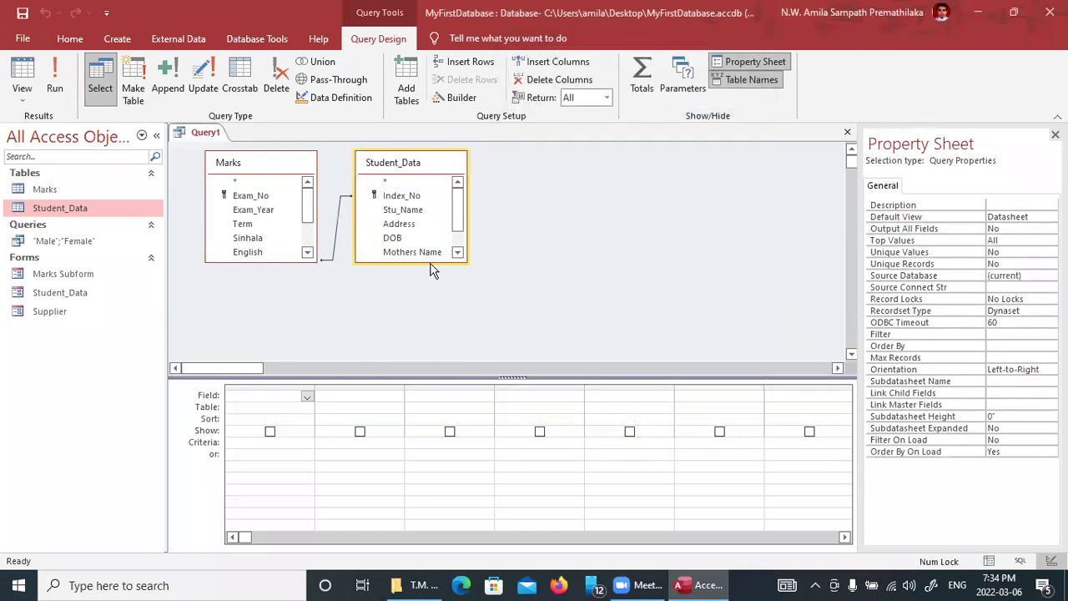
Rearrange and enlarge the Marks and Student_Data field lists so every field shows.
left_click(442, 170)
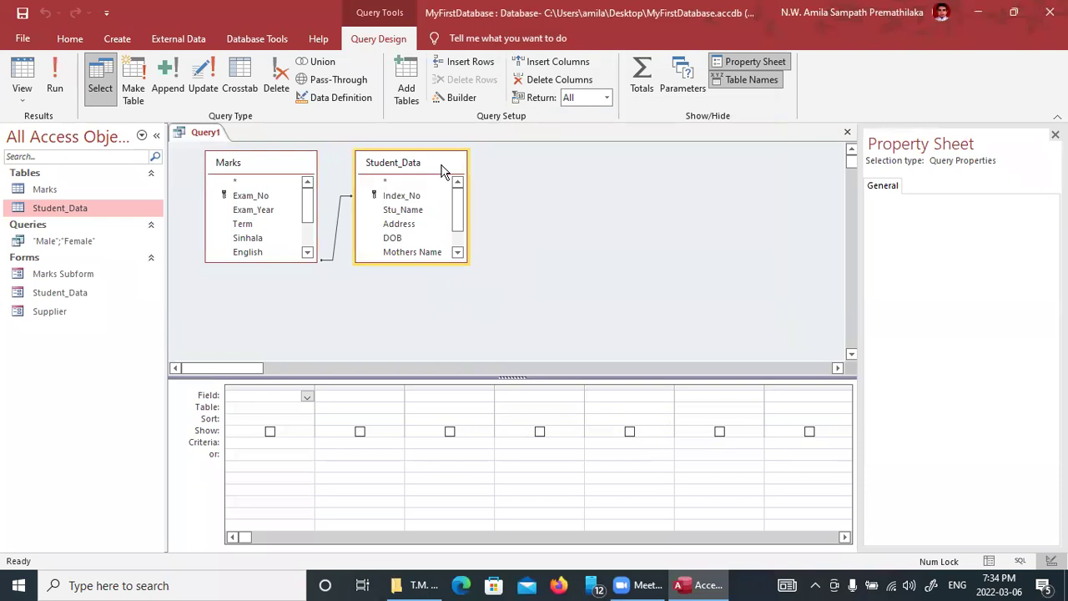
left_click_drag(442, 170, 503, 178)
left_click_drag(468, 267, 467, 327)
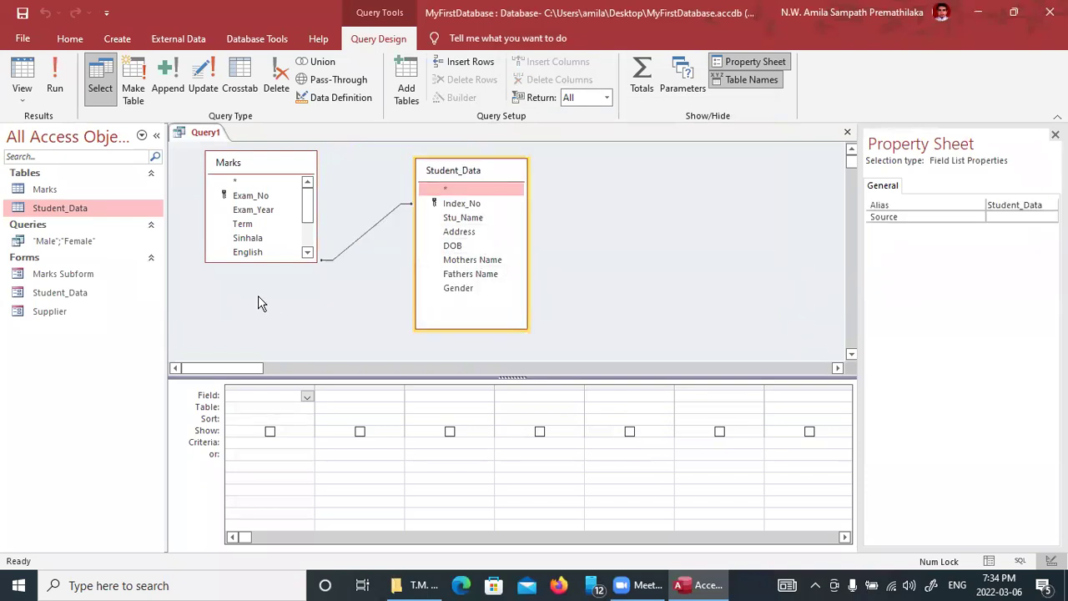
left_click(261, 265)
left_click_drag(261, 265, 261, 350)
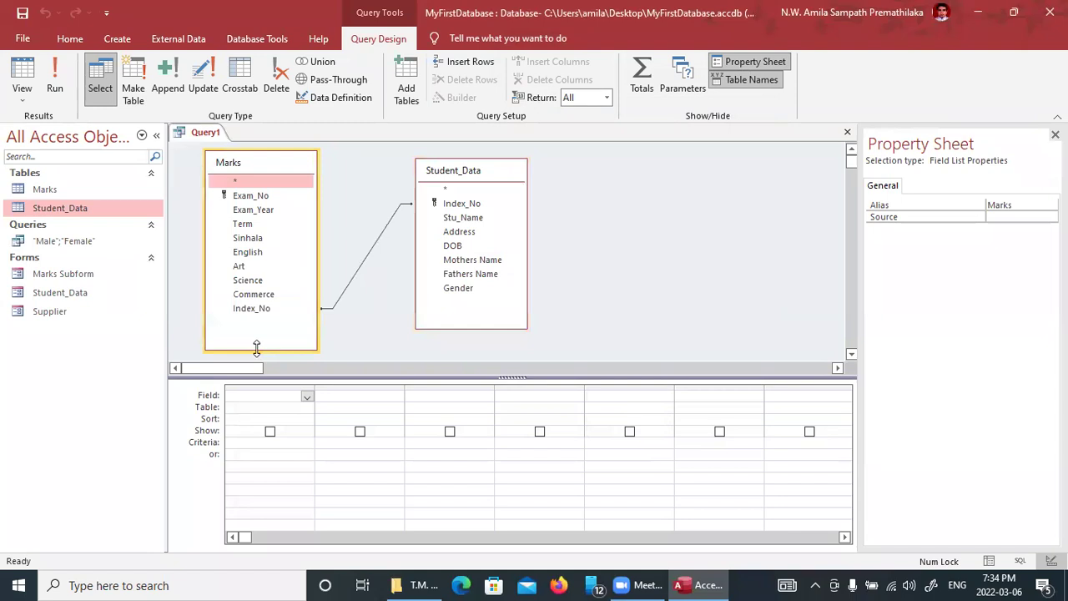
left_click_drag(254, 162, 627, 230)
left_click(492, 180)
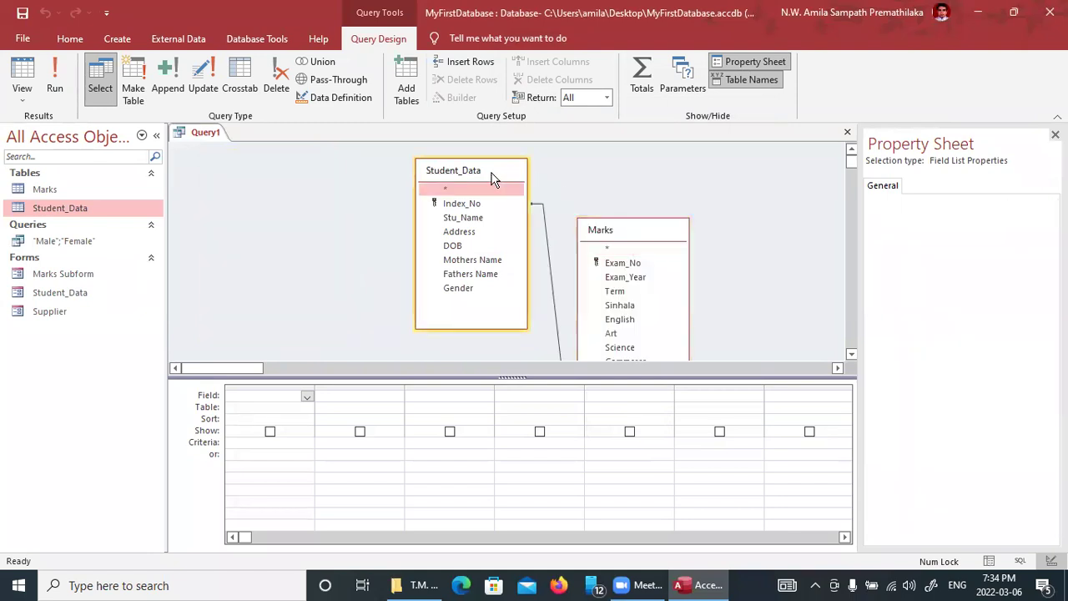
left_click_drag(492, 180, 296, 170)
mouse_move(630, 231)
left_mouse_down()
mouse_move(631, 215)
mouse_move(483, 156)
mouse_move(512, 150)
left_mouse_up()
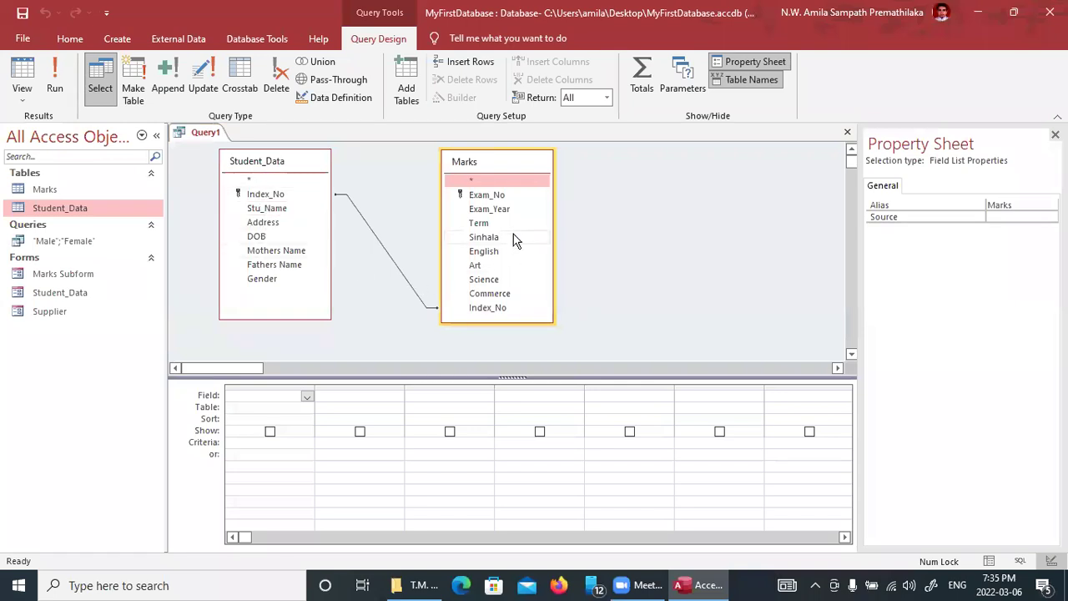
Add Exam_Year, Term, Science, Stu_Name and DOB to the grid, closing the Property Sheet.
double_click(500, 209)
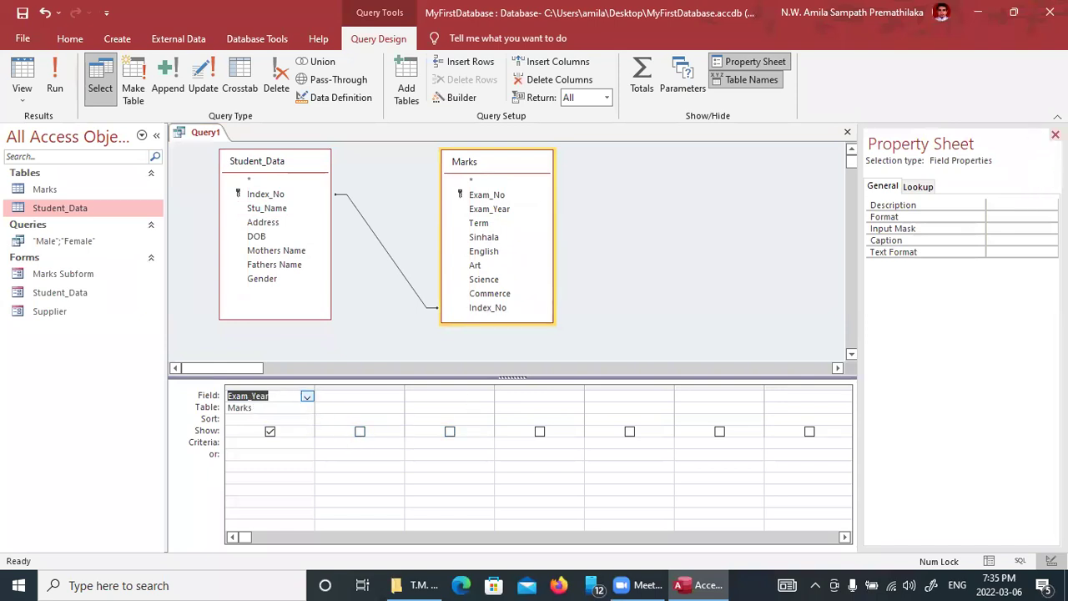
left_click(1055, 134)
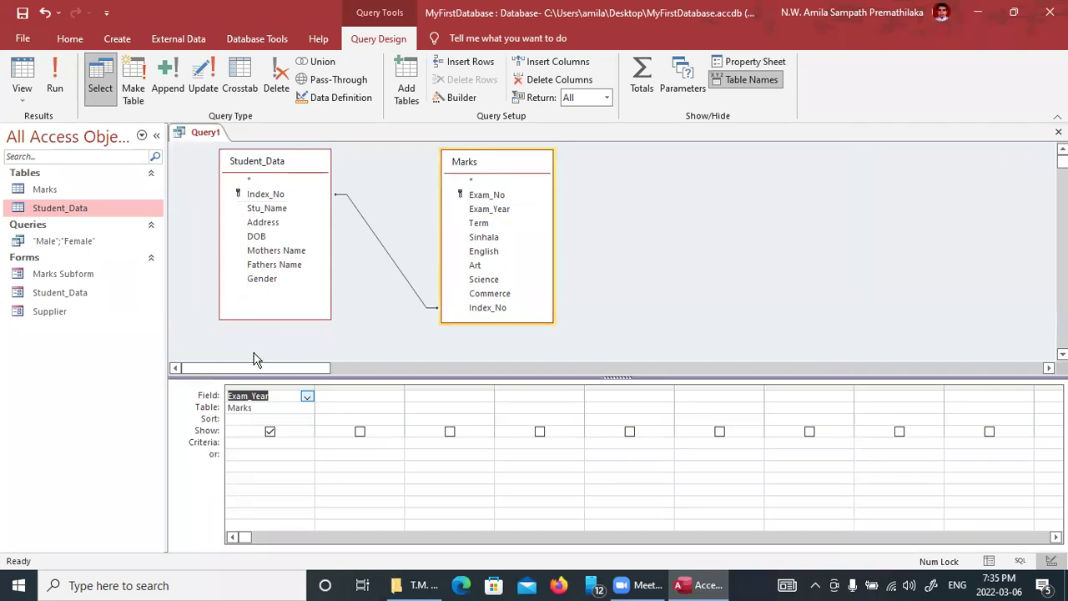
double_click(487, 223)
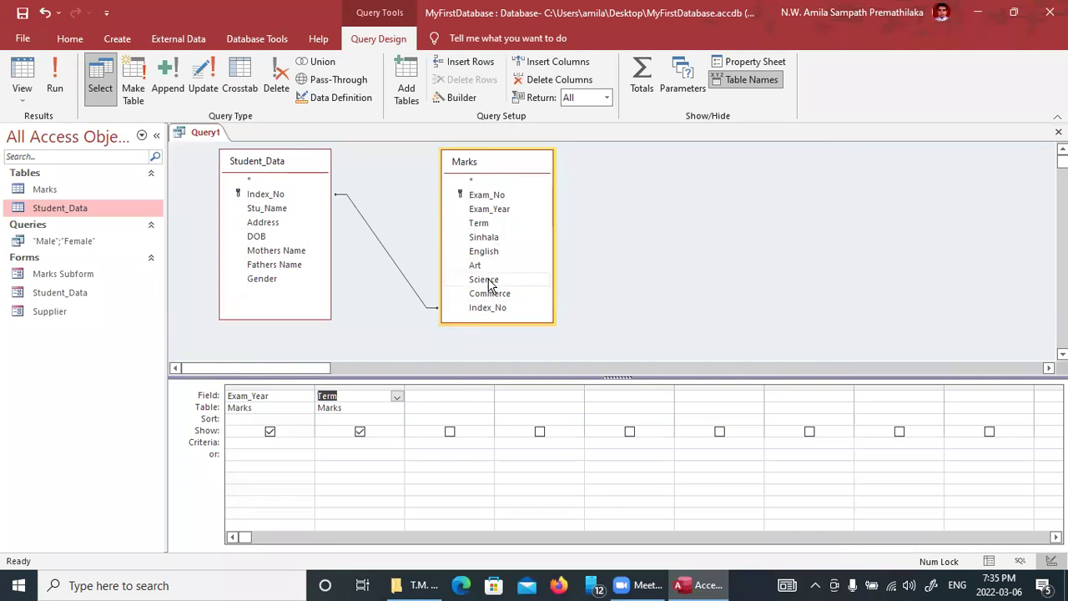
double_click(490, 286)
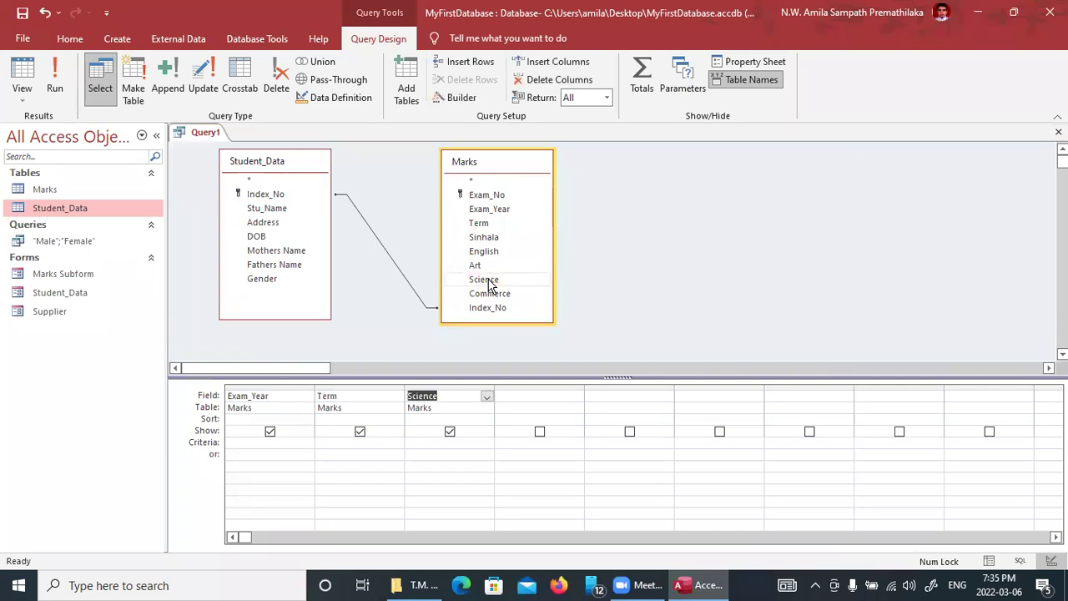
double_click(281, 209)
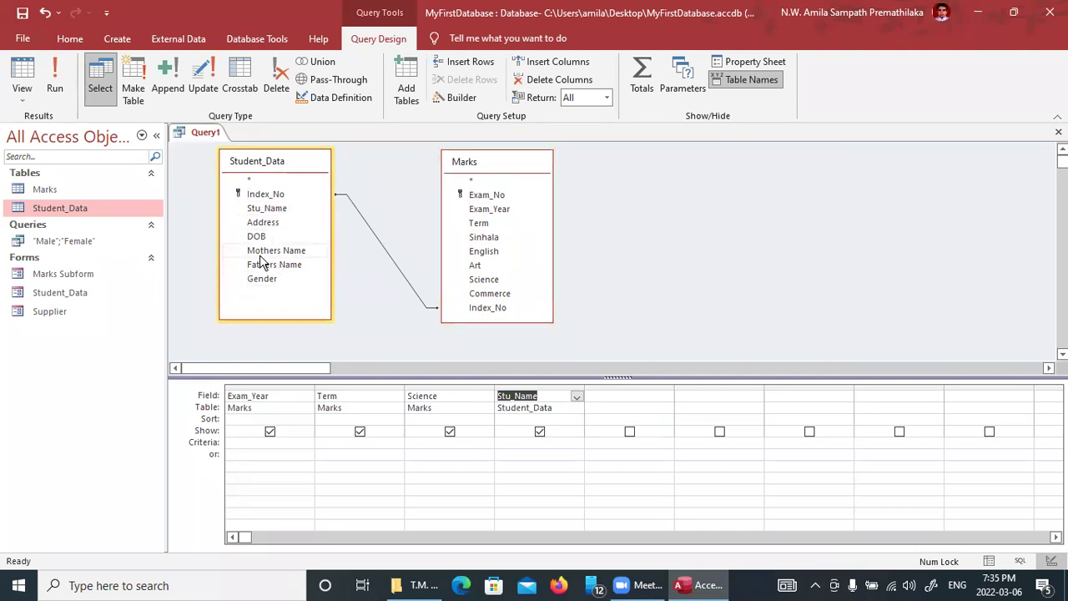
double_click(258, 238)
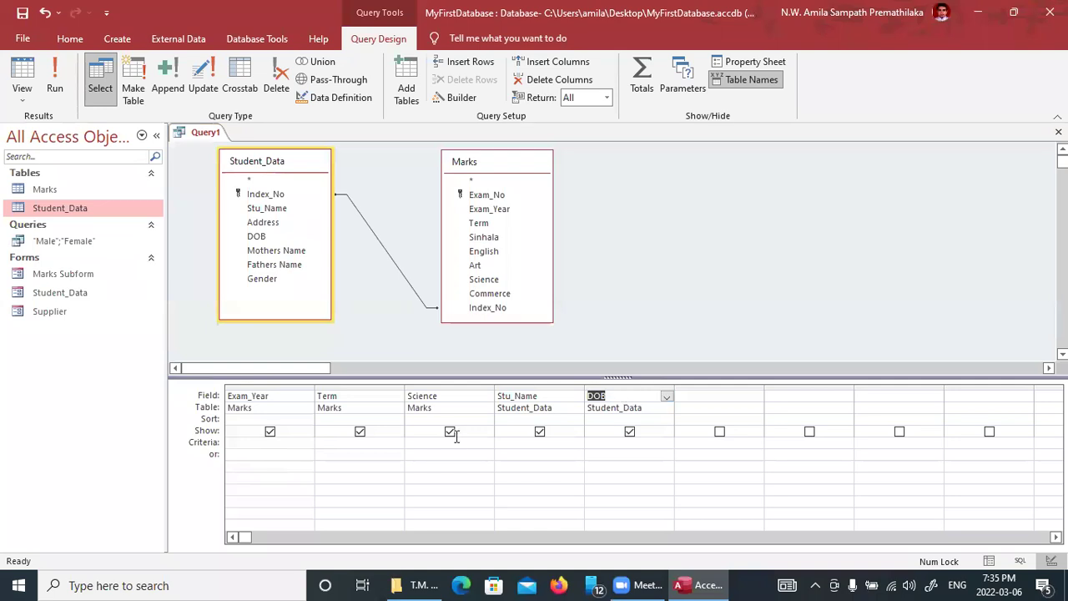
Filter Exam_Year to 2022 and Term to 2ND, and untick both their Show boxes.
left_click(249, 445)
type("2022")
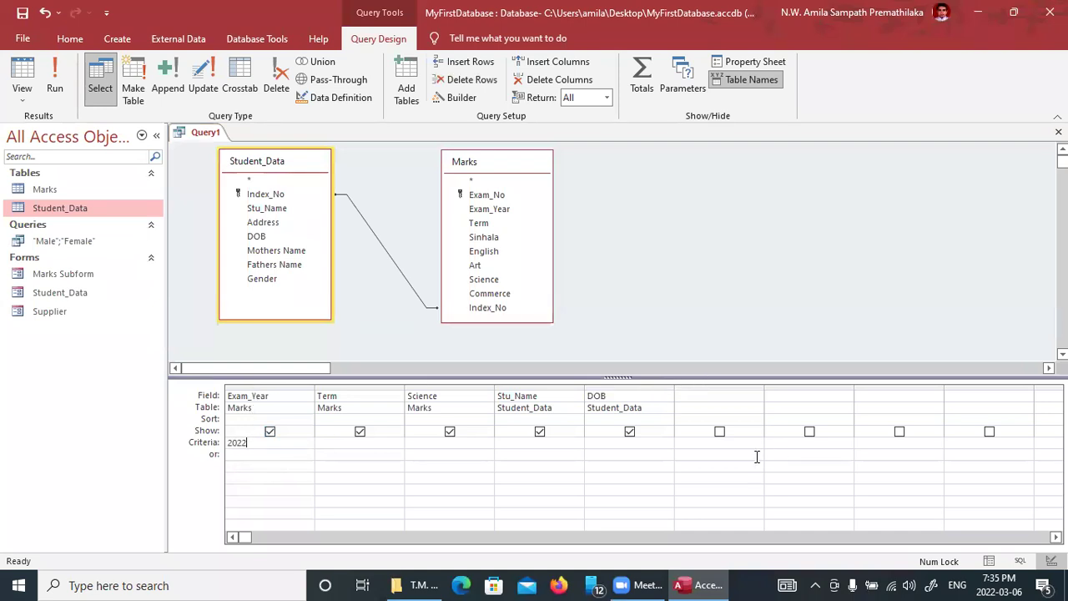
left_click(334, 446)
type("2ND")
left_click(270, 431)
left_click(359, 432)
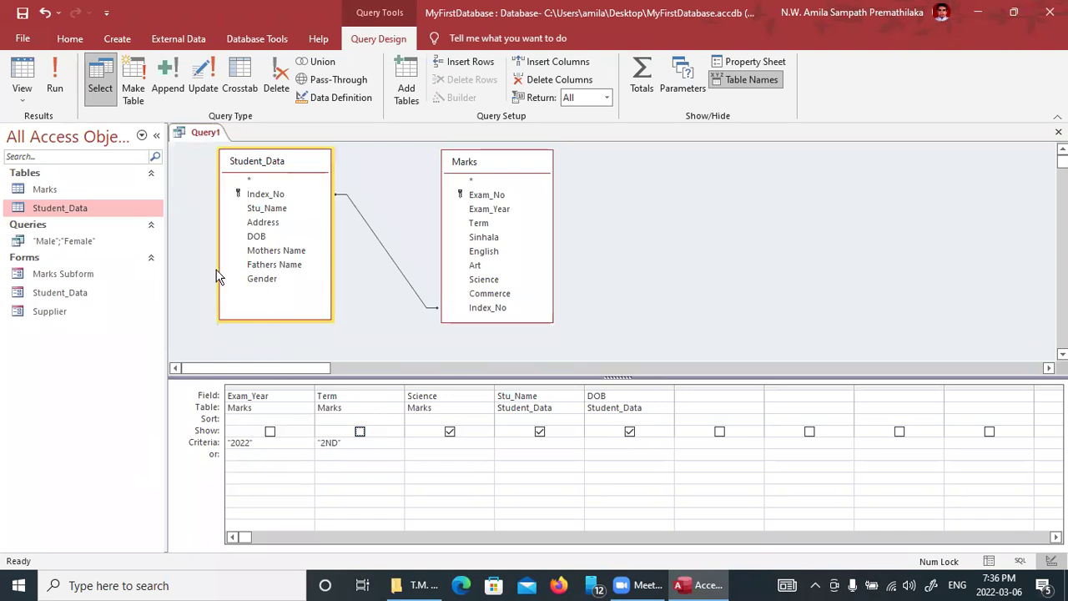
Run Query1 to check its results and return to Design View.
left_click(57, 85)
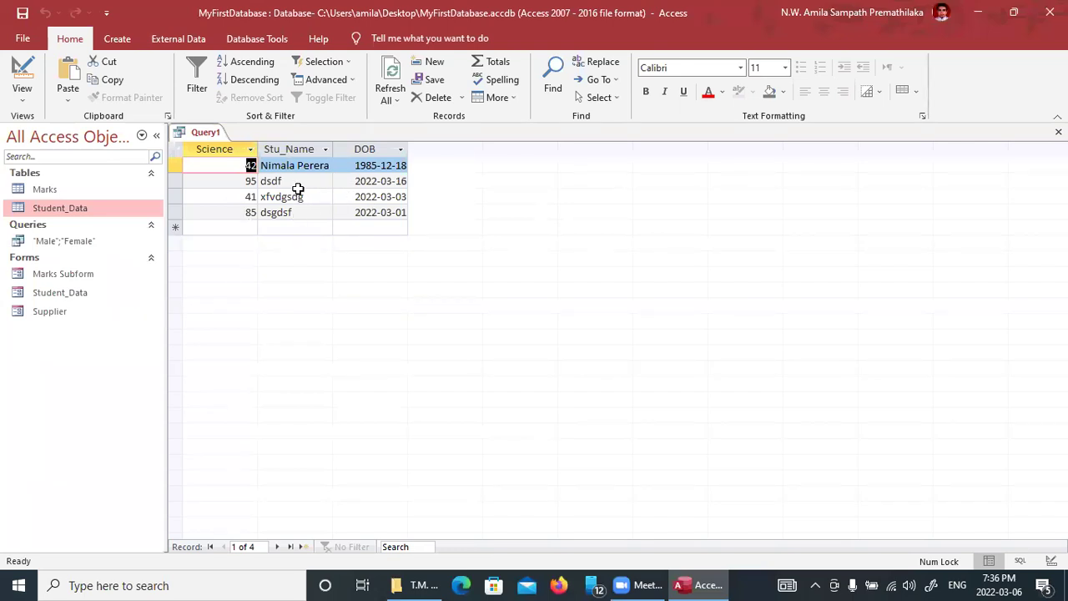
right_click(207, 135)
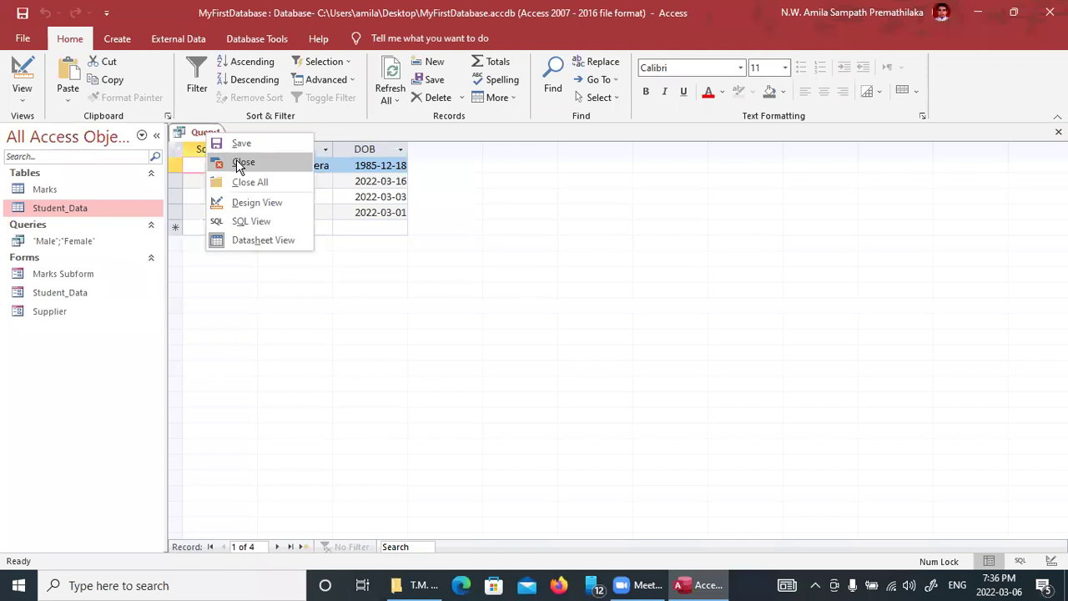
left_click(255, 203)
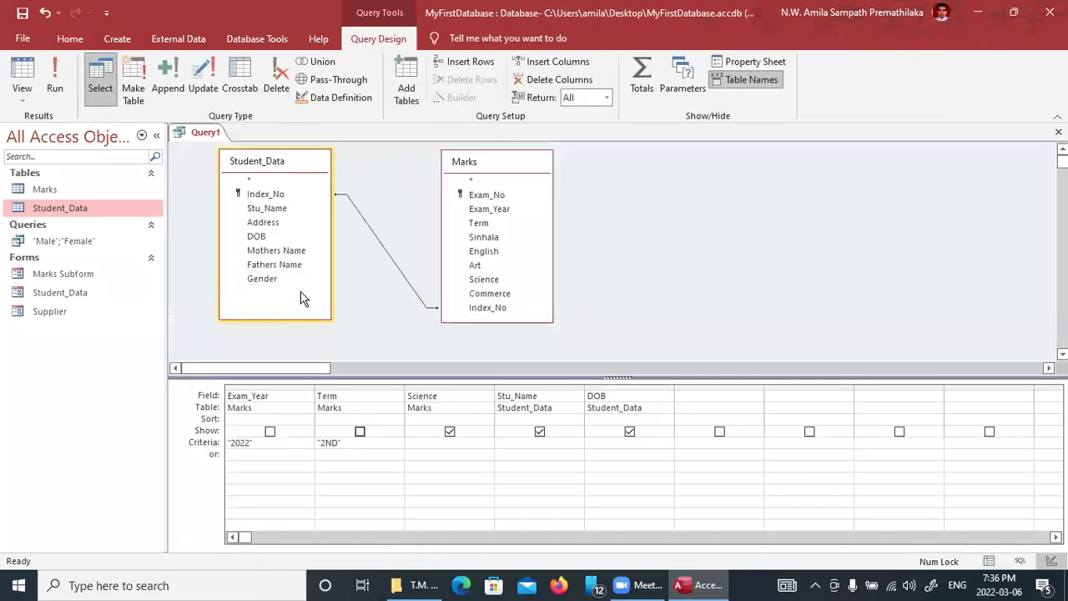
Re-tick Show for Exam_Year and Term, rerun the query and return to Design View.
left_click(269, 431)
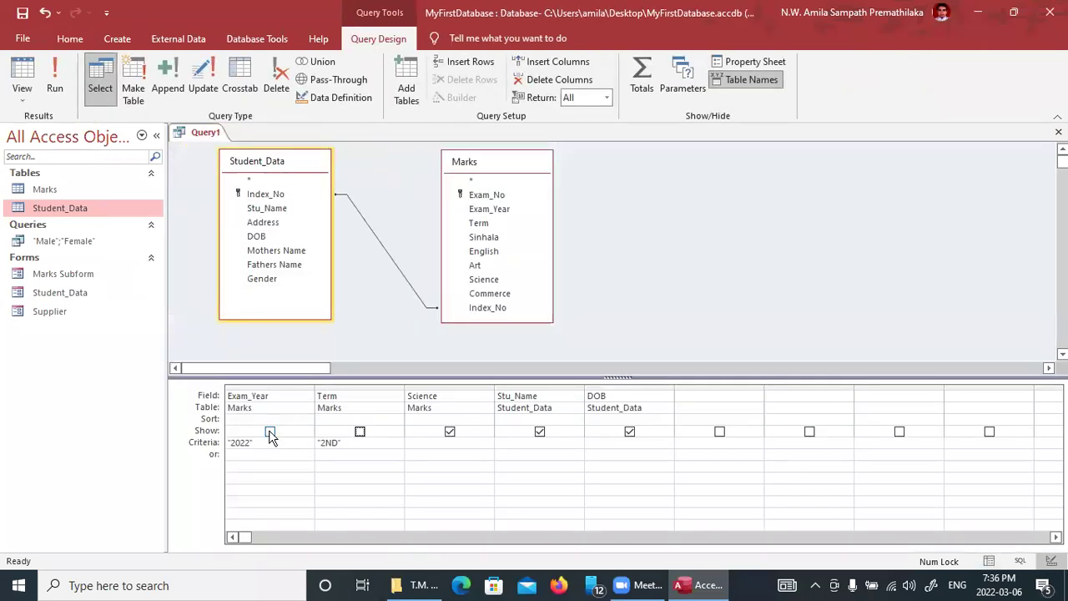
left_click(360, 432)
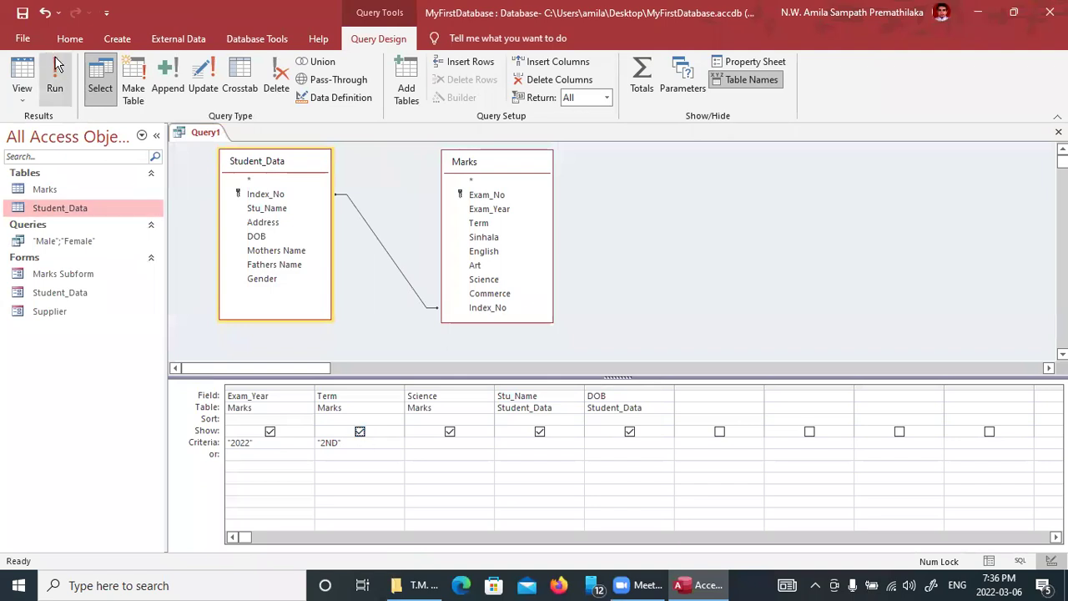
left_click(54, 79)
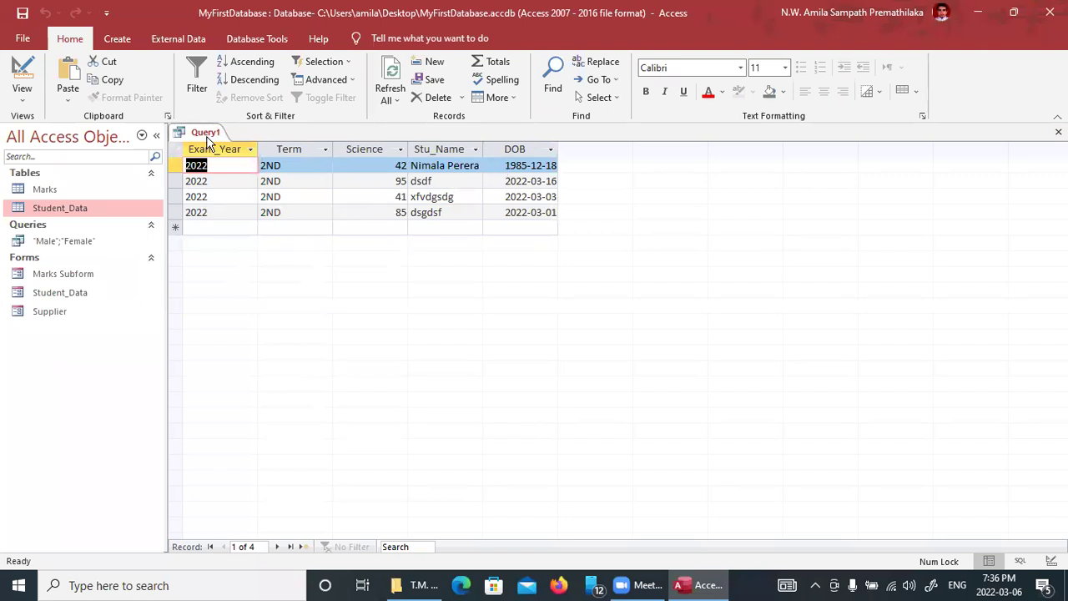
right_click(205, 136)
left_click(257, 208)
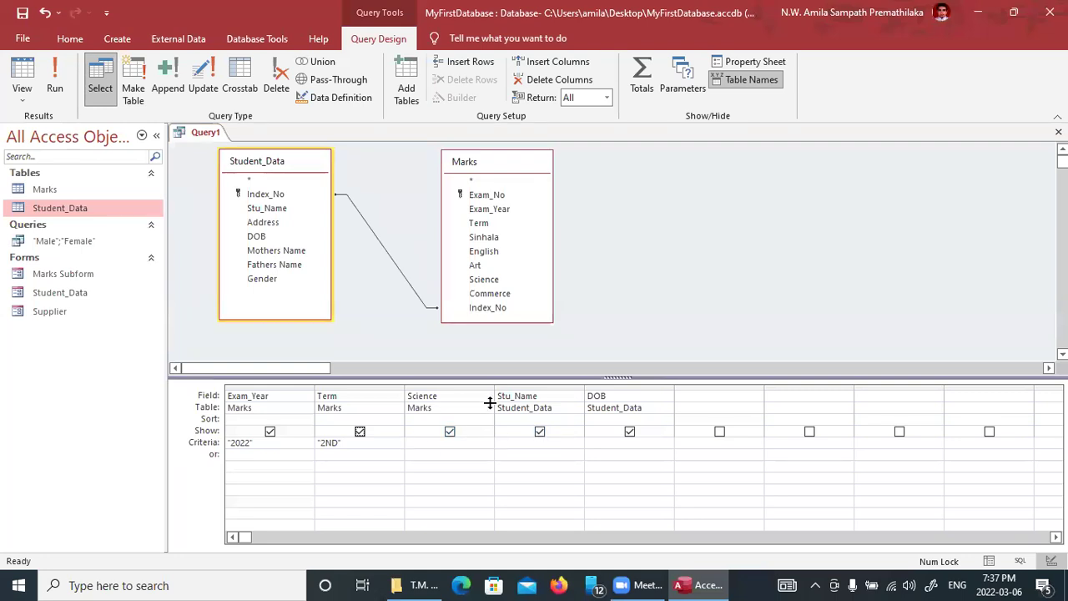
Add English from Marks to the grid, run the query, and return to Design View.
double_click(482, 252)
left_click(719, 432)
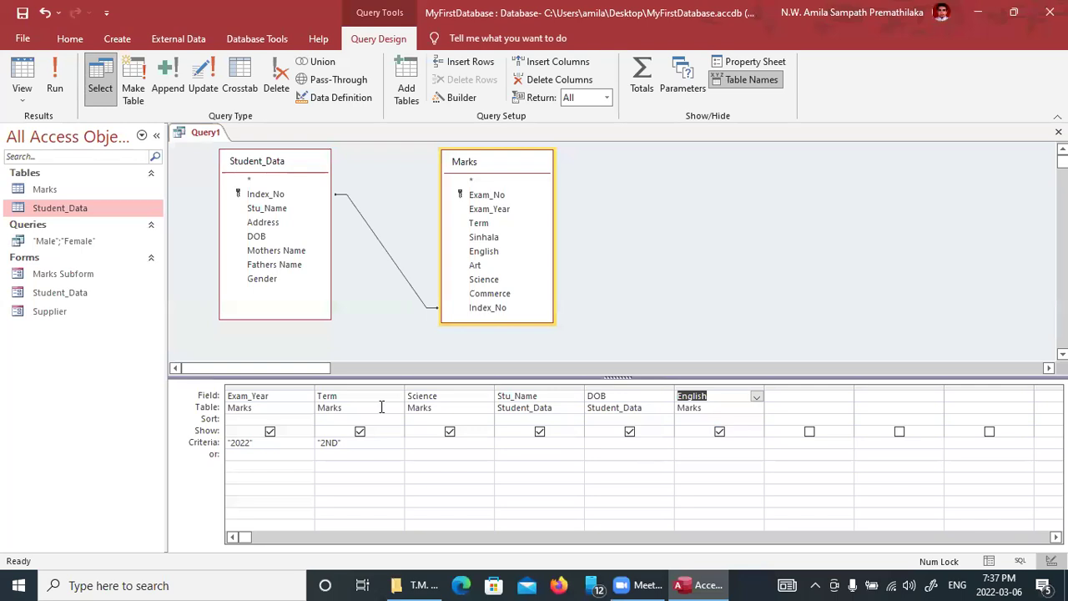
left_click(54, 98)
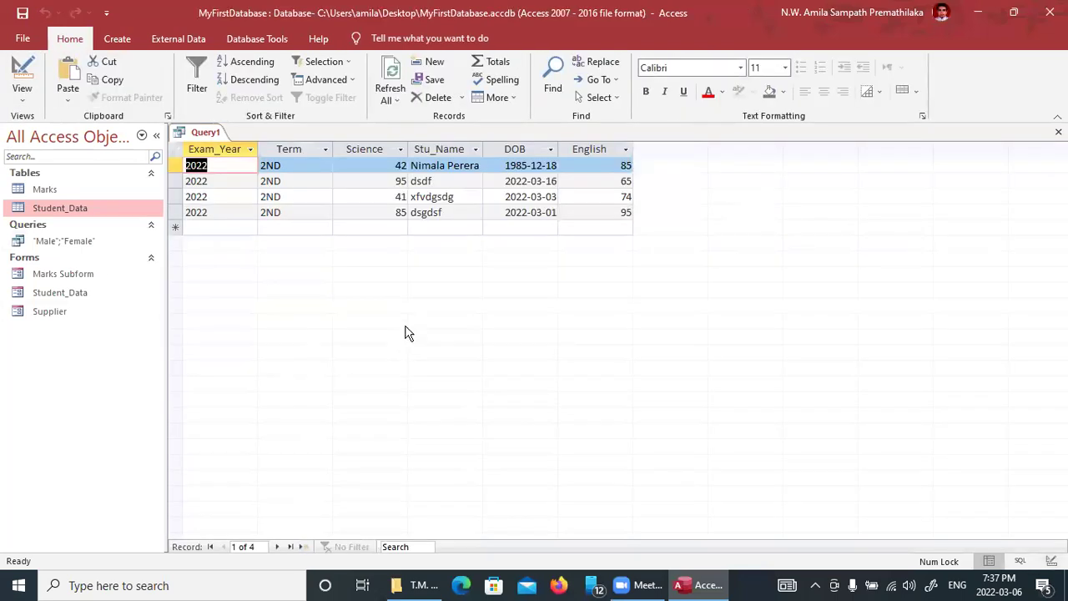
right_click(190, 138)
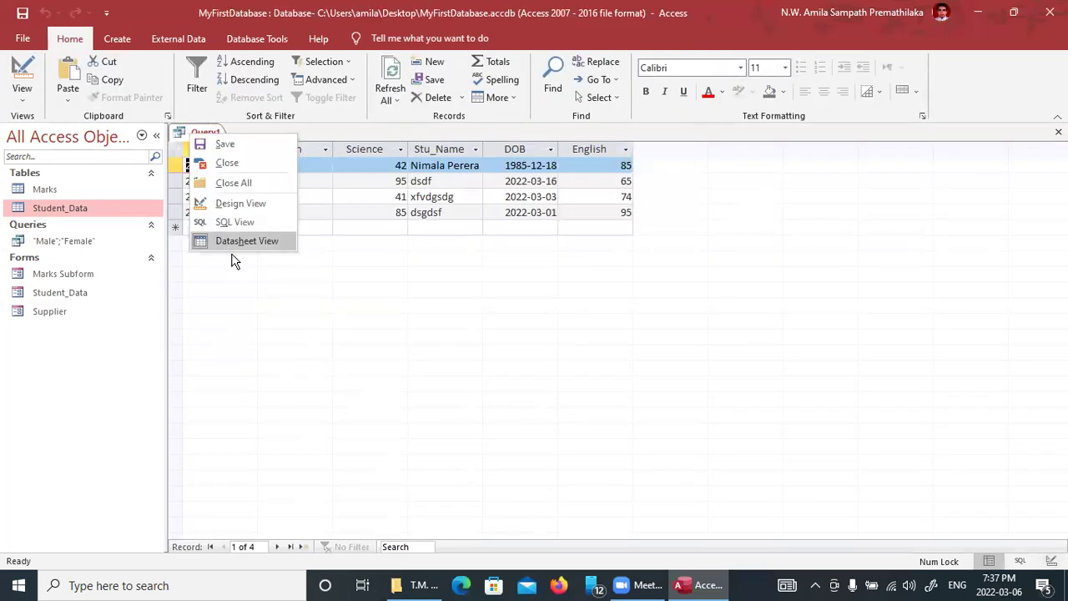
left_click(230, 203)
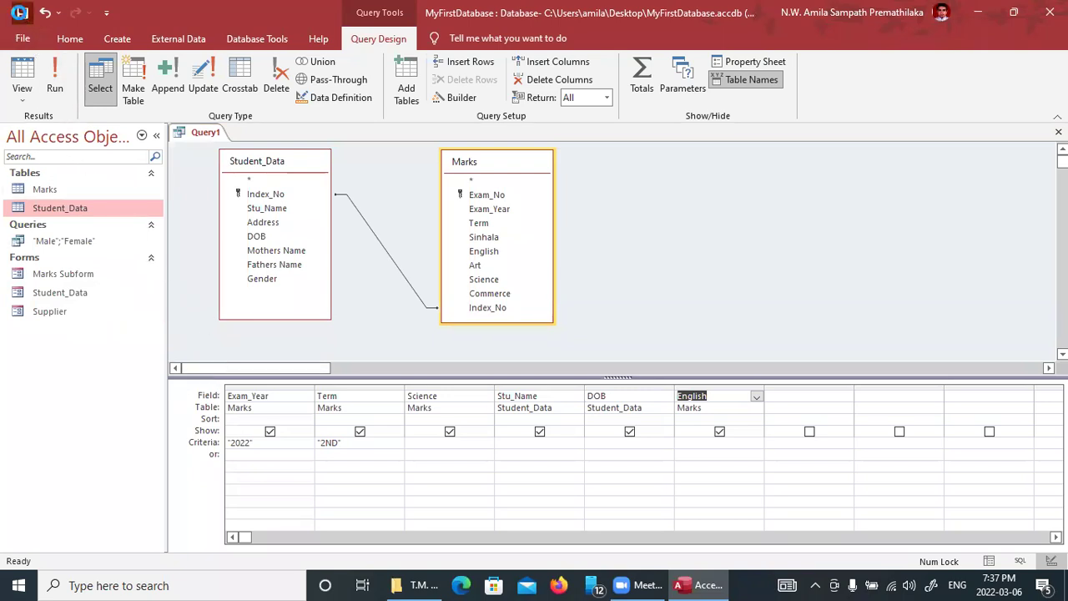
Save the query as Query1 and close its design window.
key("ctrl+s")
left_click(479, 208)
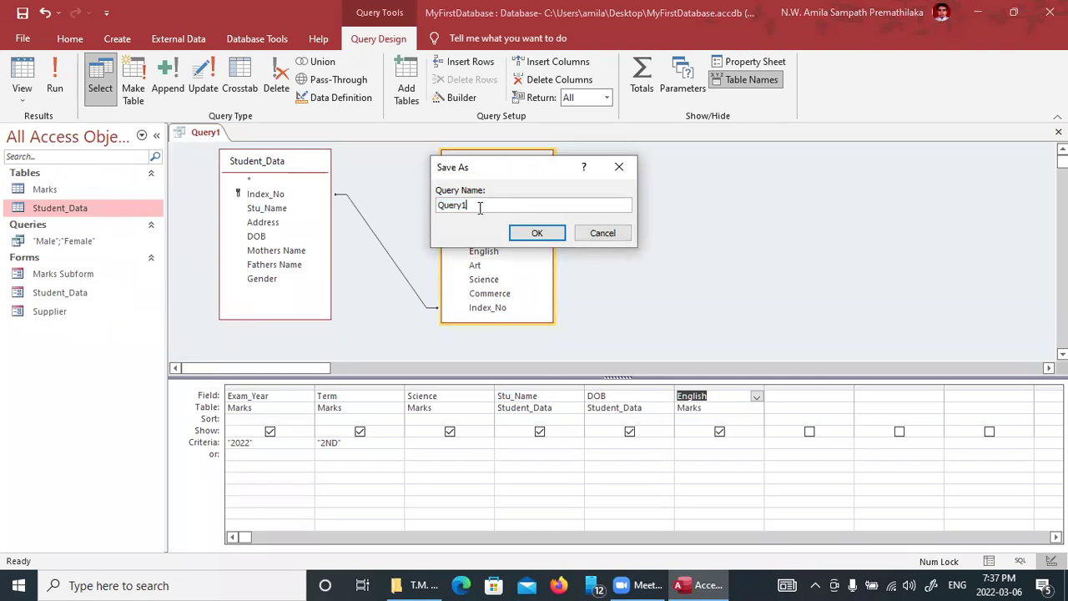
left_click(535, 233)
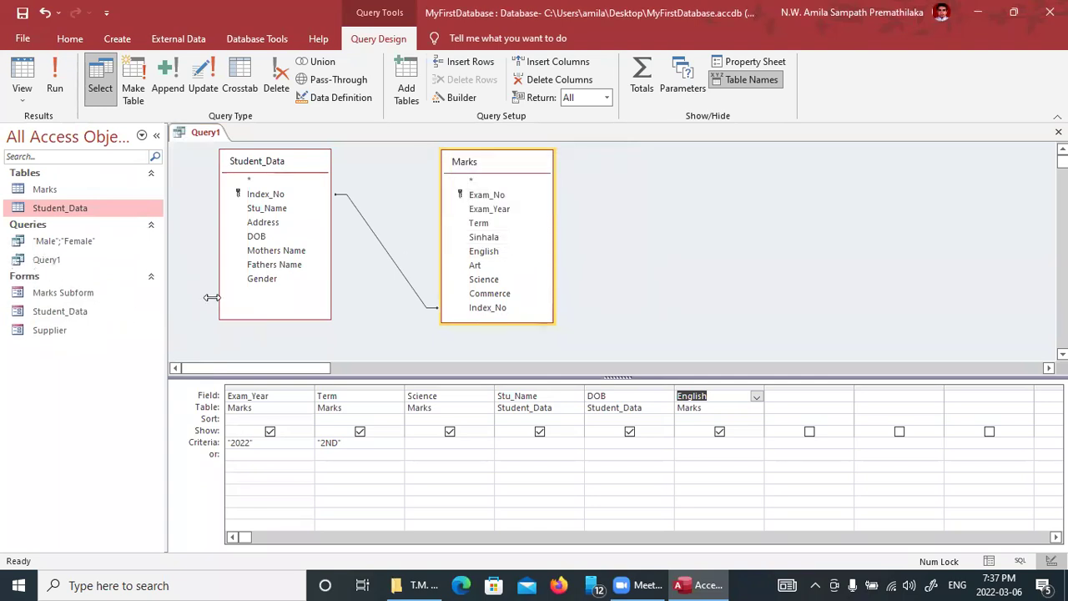
right_click(215, 135)
left_click(244, 160)
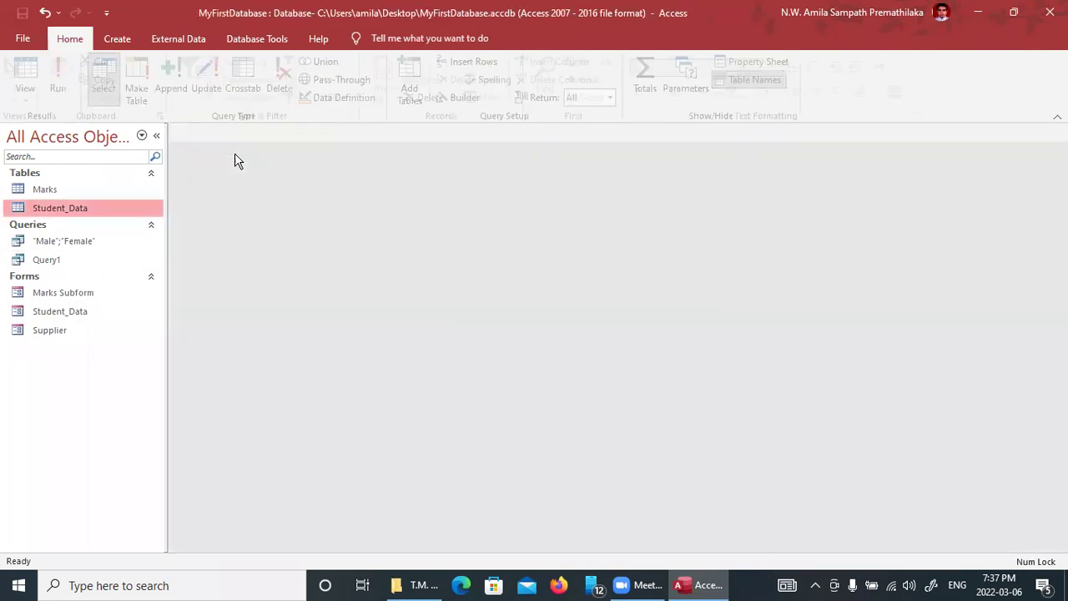
Reopen Query1 to view its results, close it again, and select the Marks table.
left_click(55, 264)
double_click(55, 264)
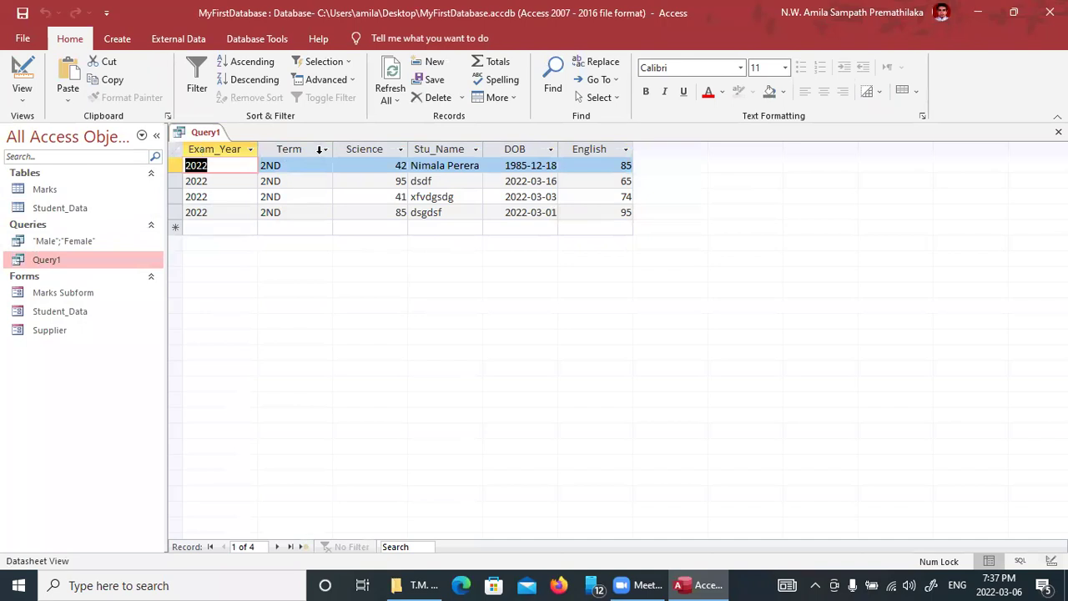
right_click(191, 137)
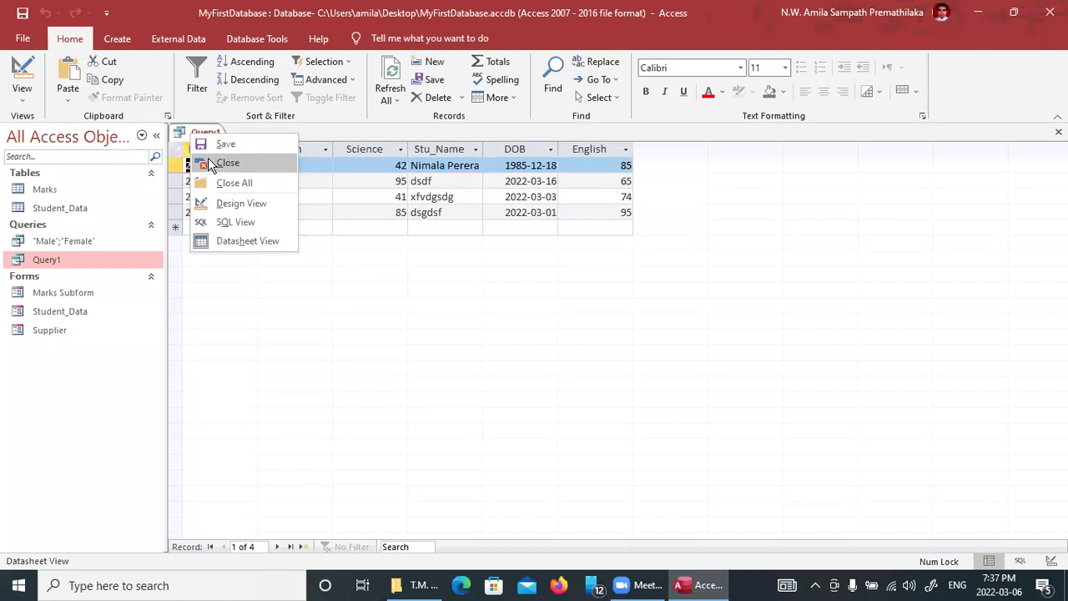
left_click(310, 365)
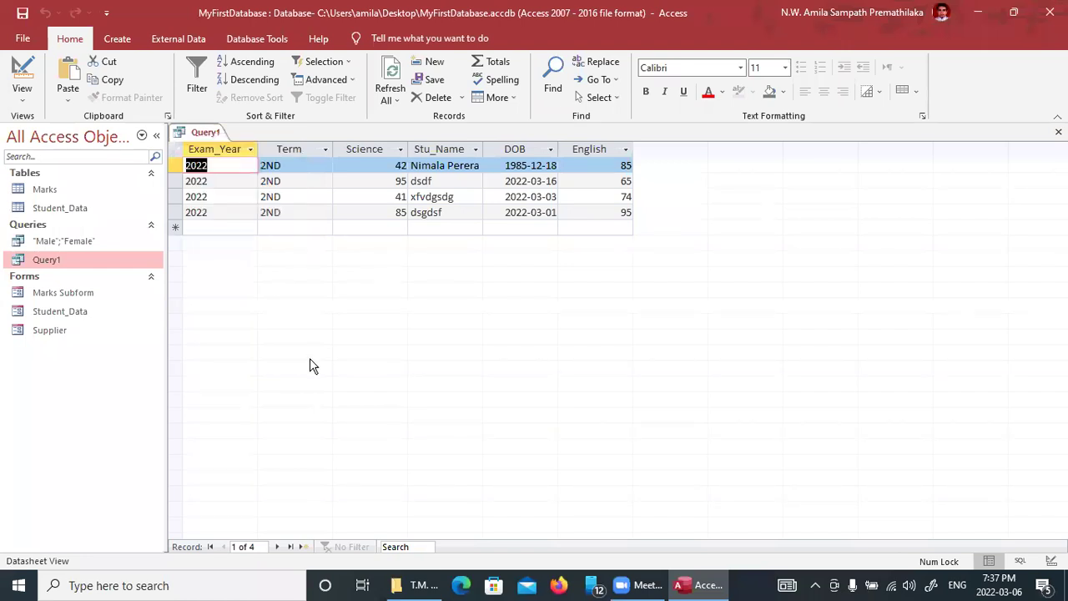
right_click(213, 142)
left_click(246, 160)
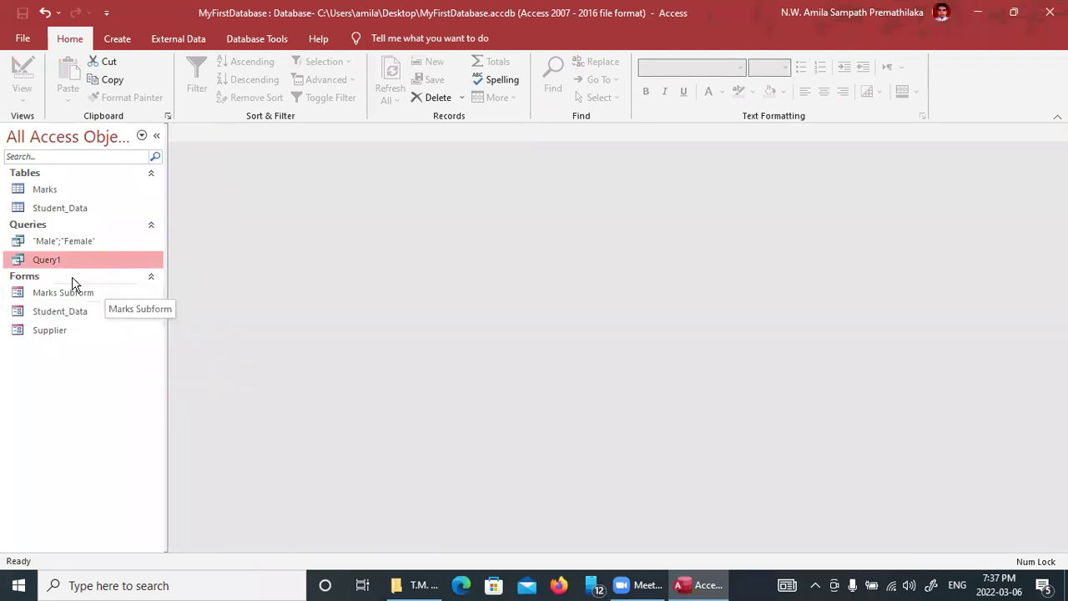
left_click(49, 206)
left_click(47, 191)
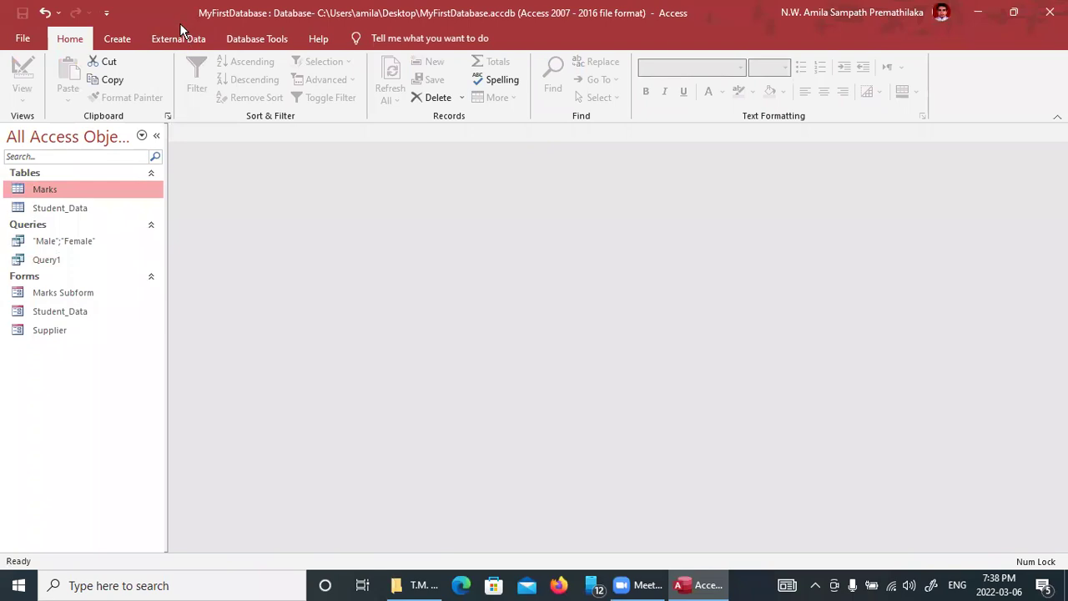
Start a new query design with Marks and Student_Data, enlarging both field lists.
left_click(117, 39)
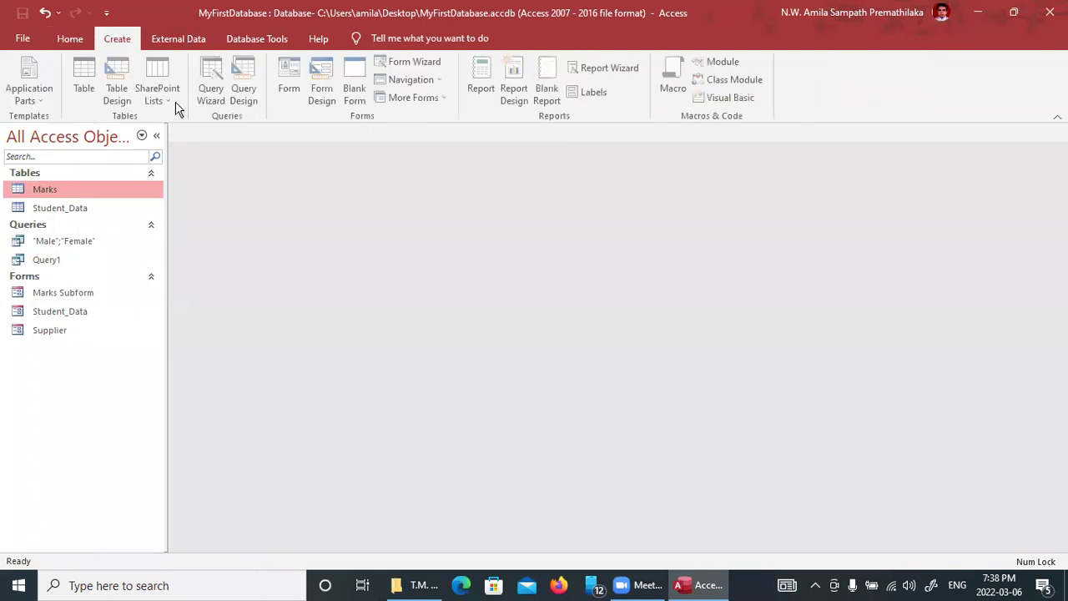
left_click(245, 77)
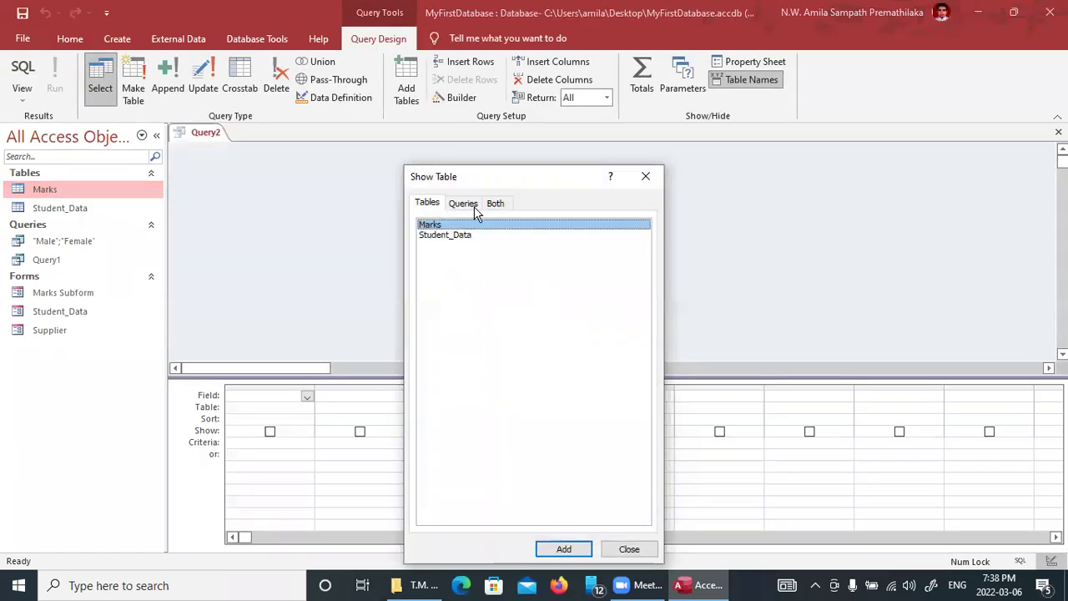
double_click(465, 235, "shift")
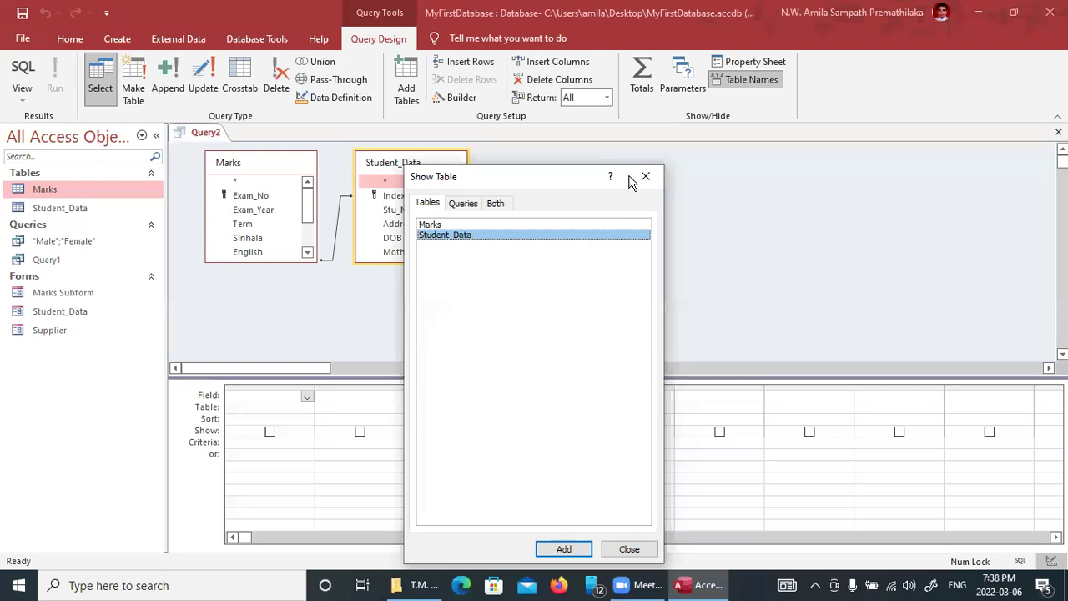
left_click(643, 176)
left_click_drag(405, 264, 404, 332)
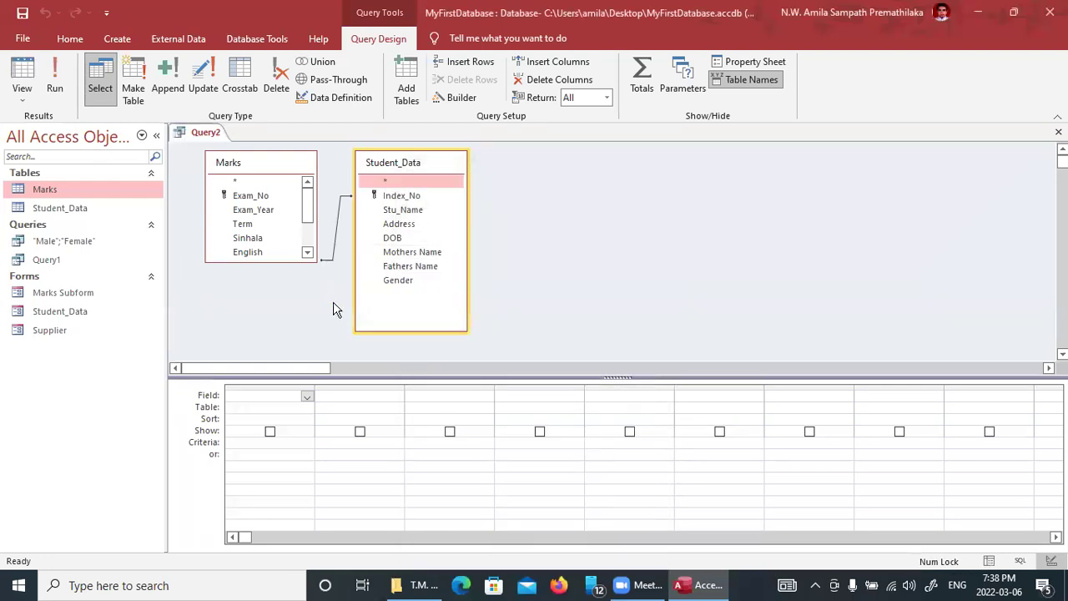
left_click(264, 265)
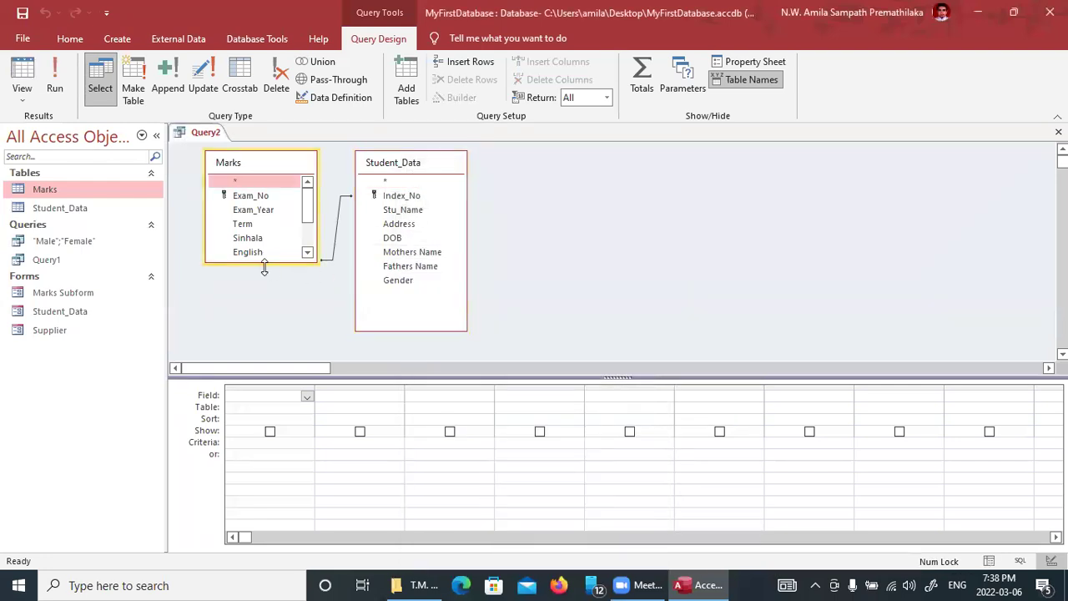
left_click_drag(264, 265, 264, 330)
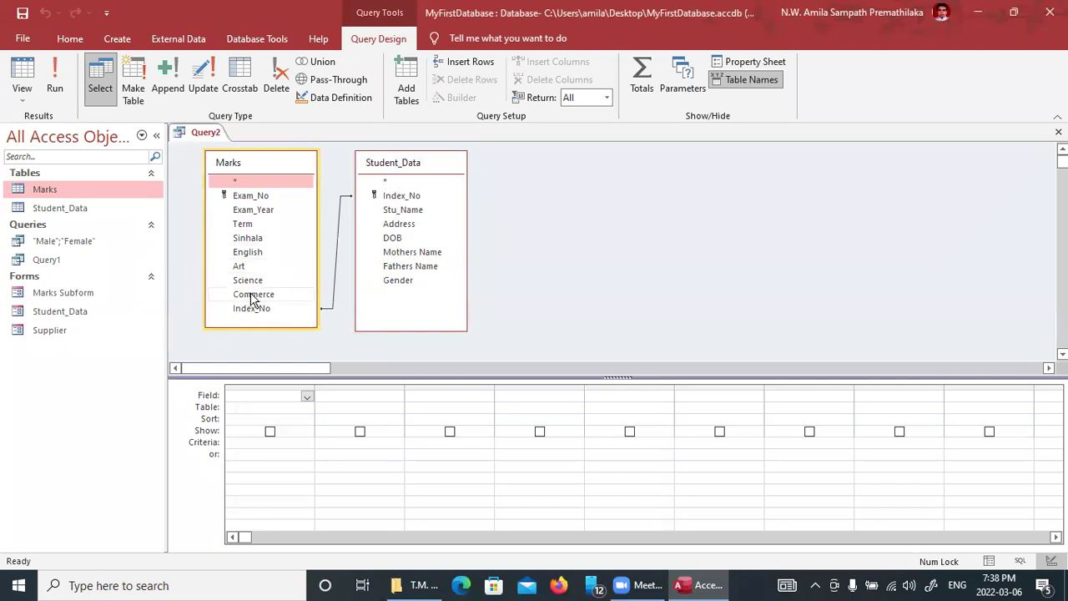
Add Science, Stu_Name, Address and DOB to the grid and hide Science from output.
double_click(250, 282)
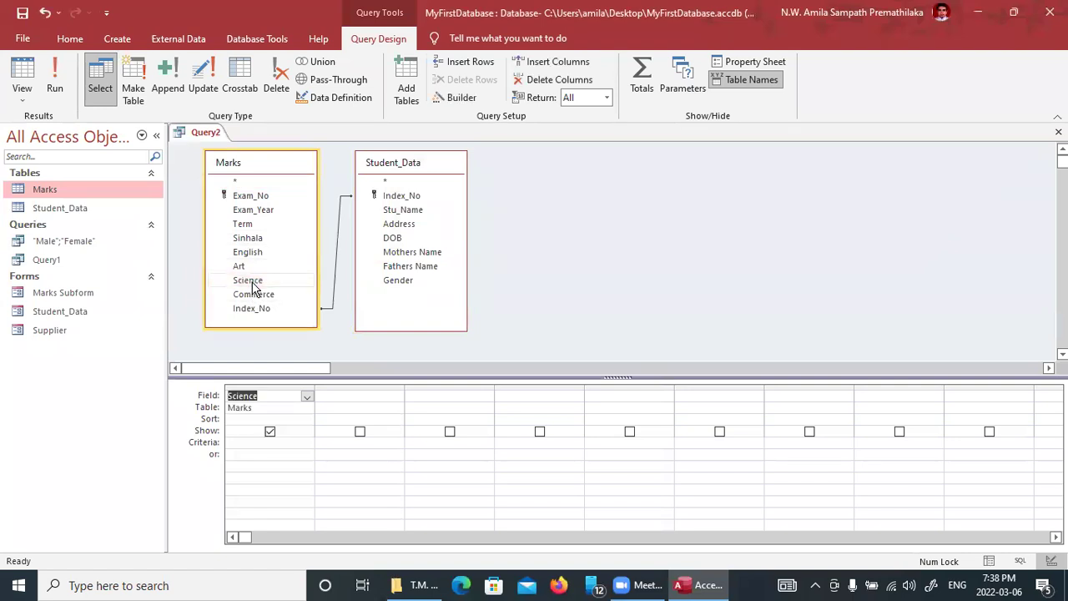
double_click(403, 210)
double_click(399, 223)
left_click(396, 239)
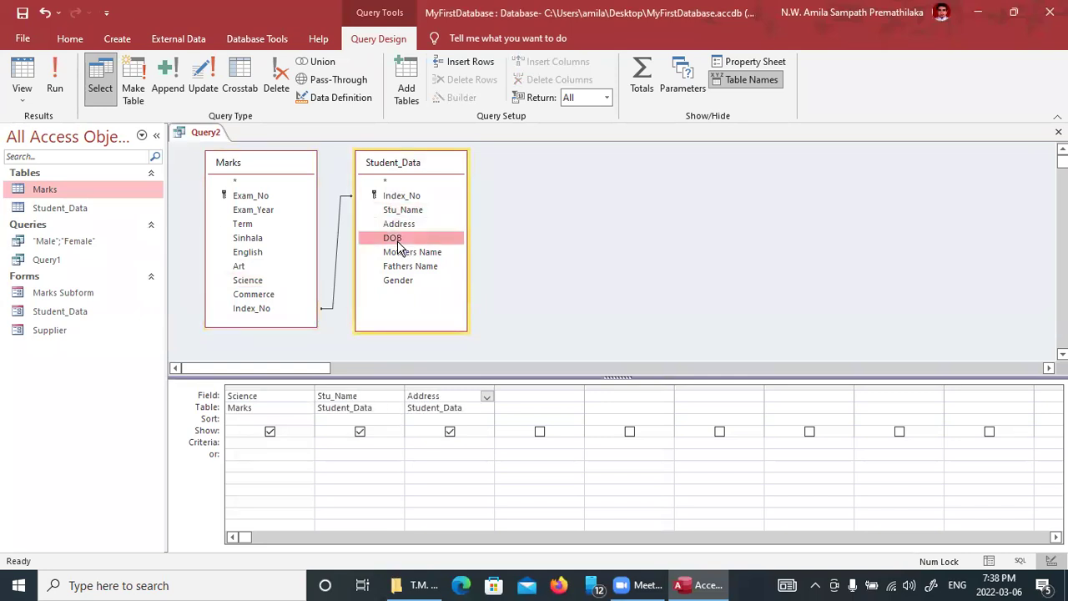
double_click(398, 238)
left_click(509, 330)
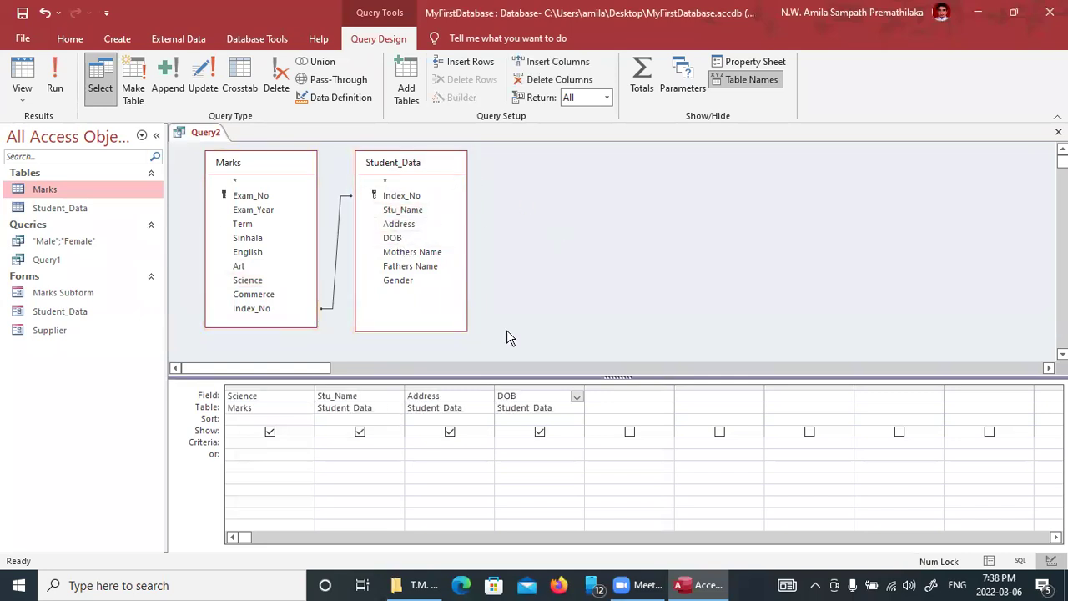
left_click(270, 431)
Give Science a >=50 criterion, run Query2, and return to Design View.
left_click(273, 443)
type(">=50")
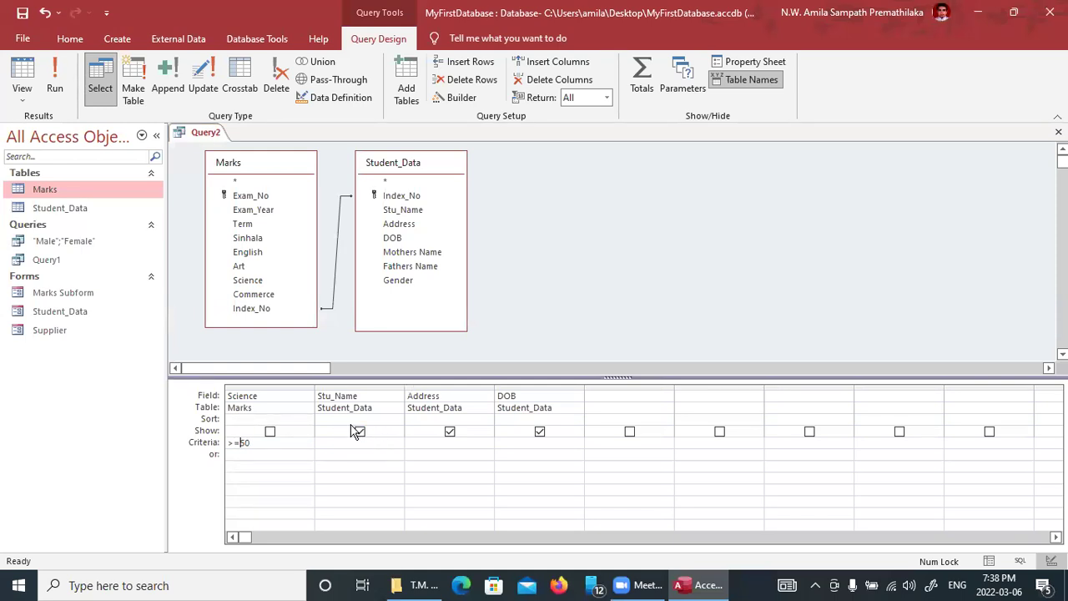
left_click(50, 60)
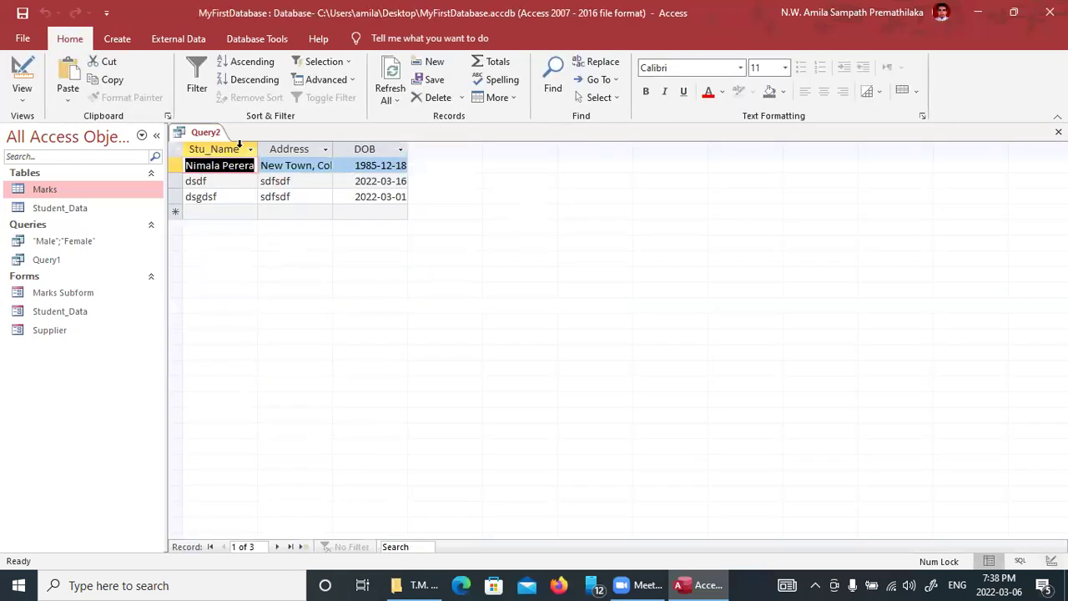
right_click(212, 132)
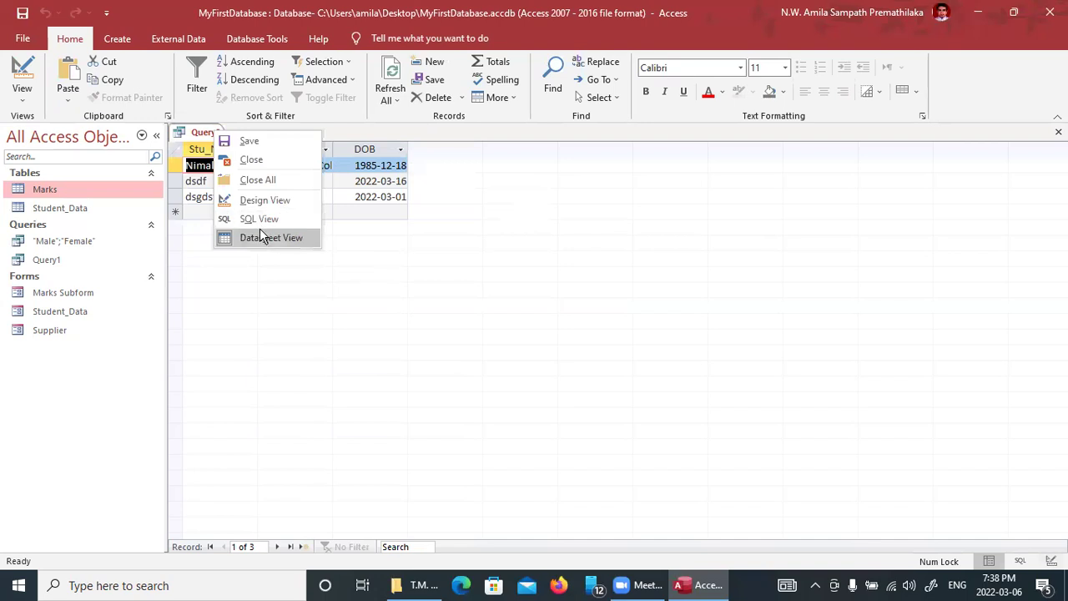
left_click(260, 200)
Show Science in the output, rerun Query2, and return to Design View.
left_click(270, 431)
left_click(55, 79)
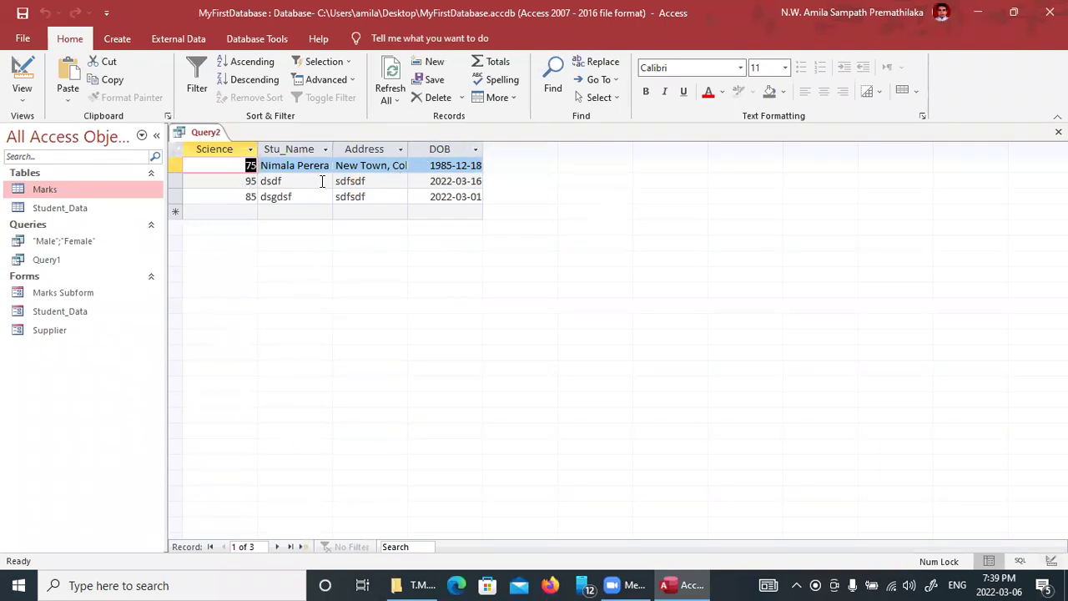
right_click(208, 133)
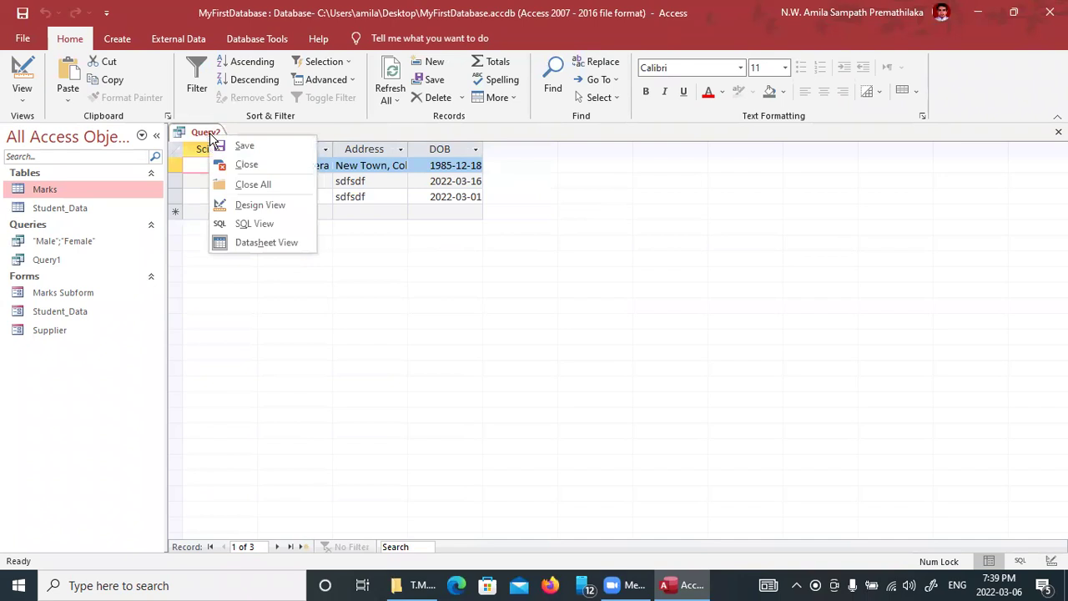
left_click(229, 257)
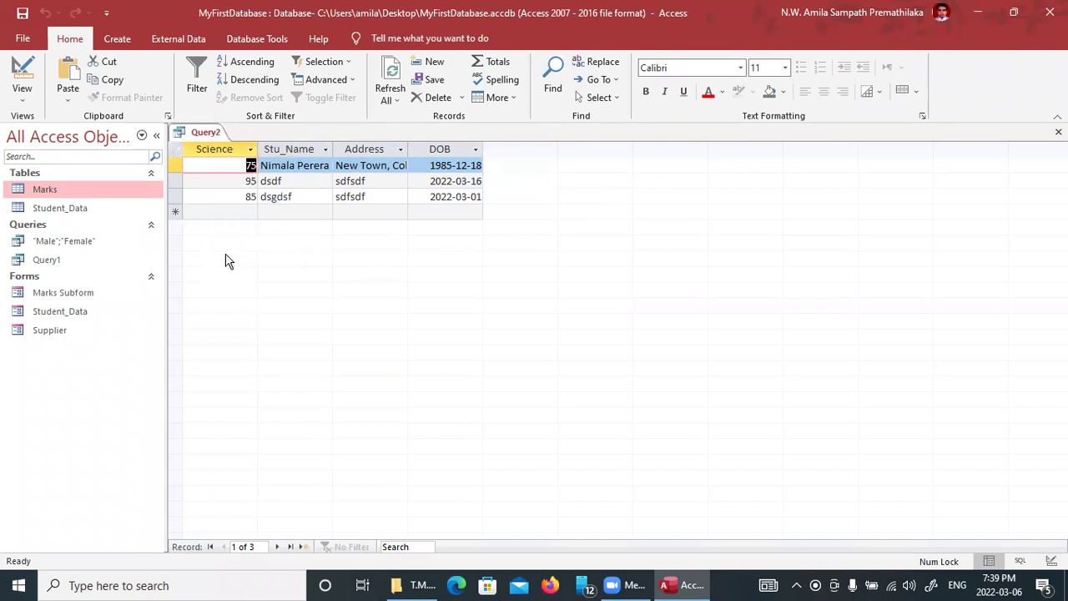
right_click(205, 134)
left_click(248, 209)
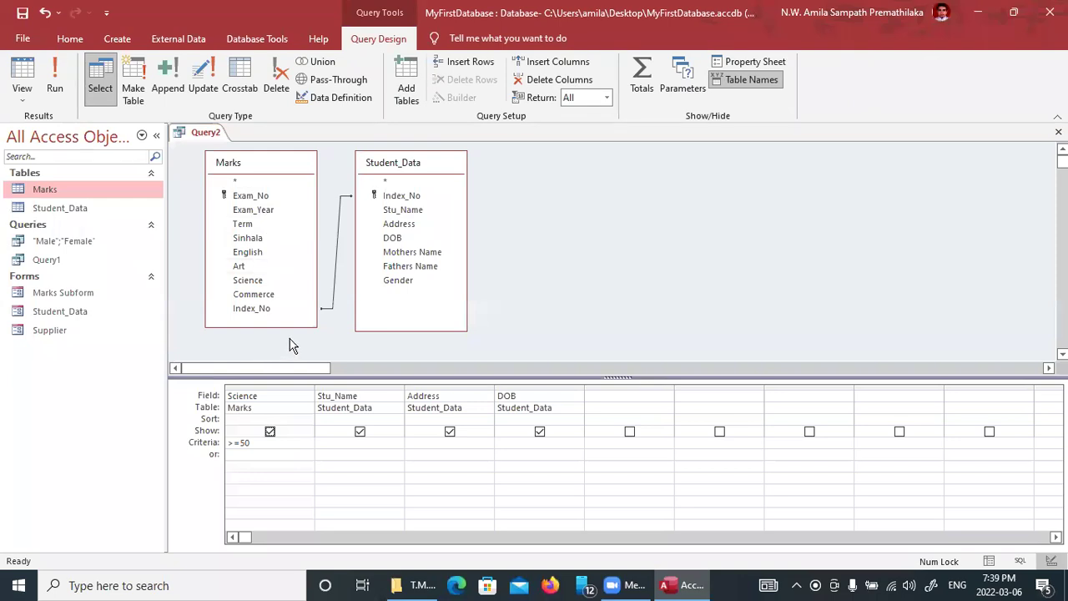
Add English with a >=50 criterion, run Query2, and switch back to Design View.
double_click(247, 252)
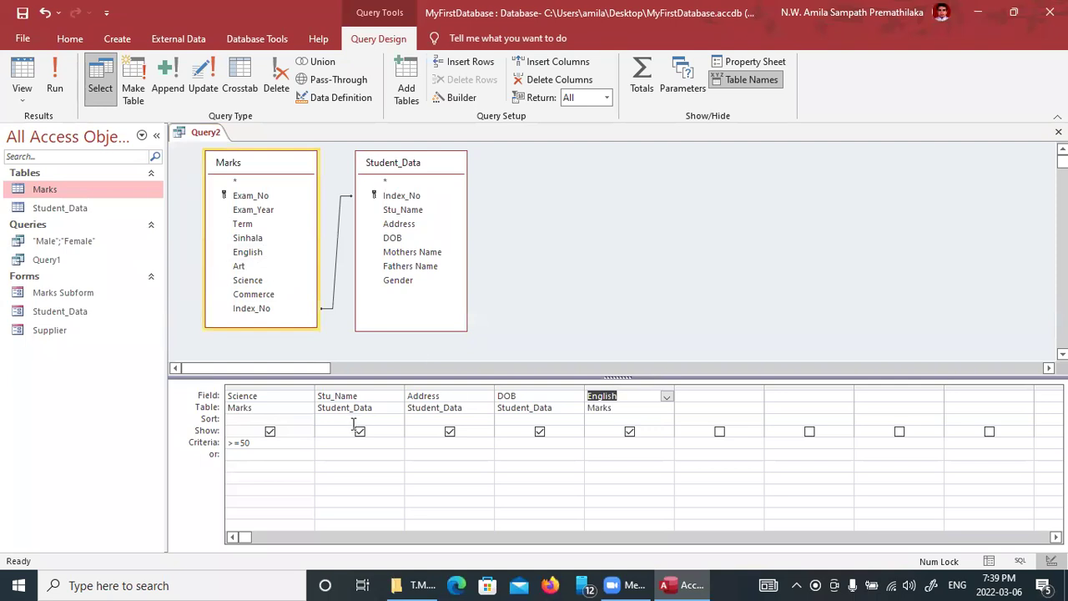
left_click(632, 446)
type(">=50")
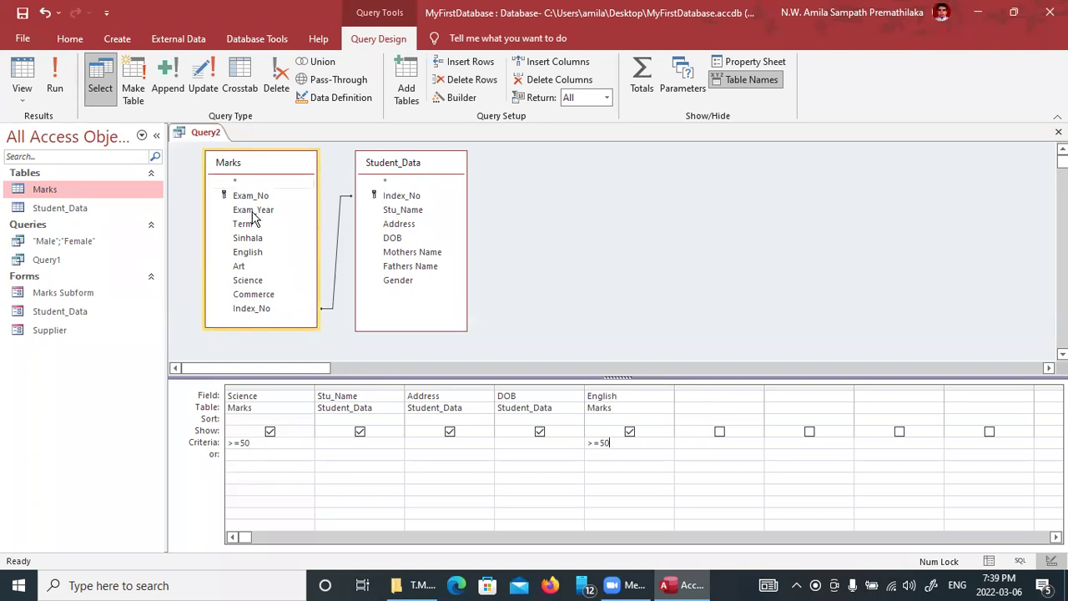
left_click(48, 81)
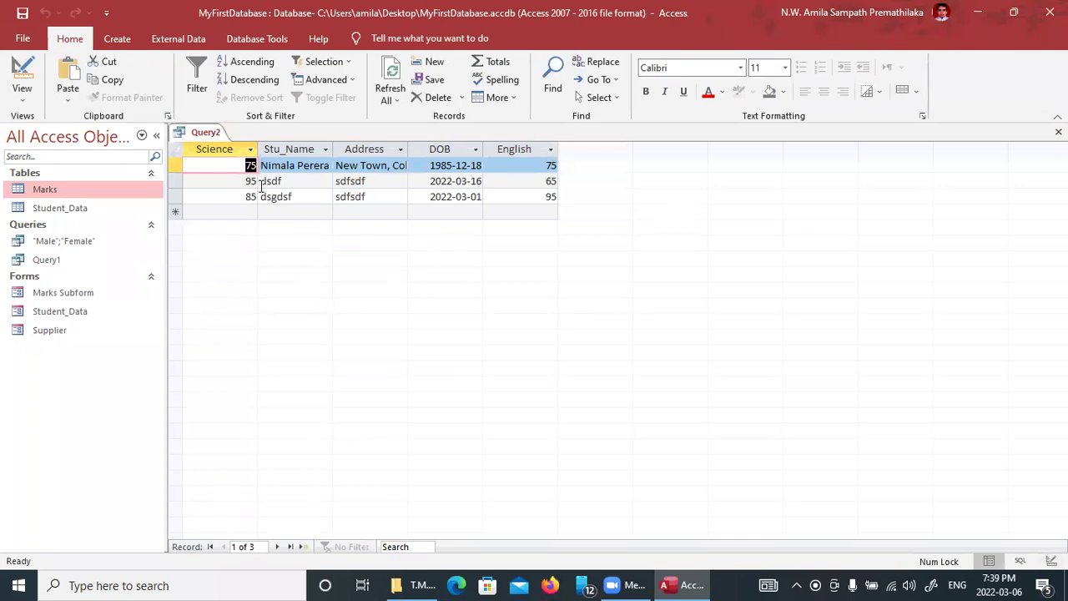
right_click(212, 135)
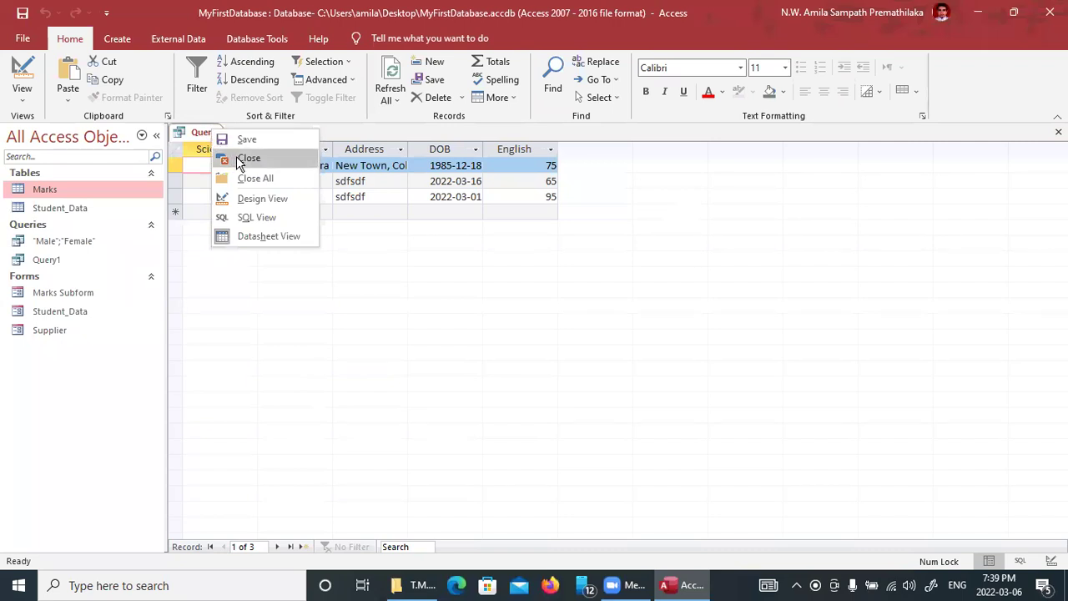
left_click(247, 198)
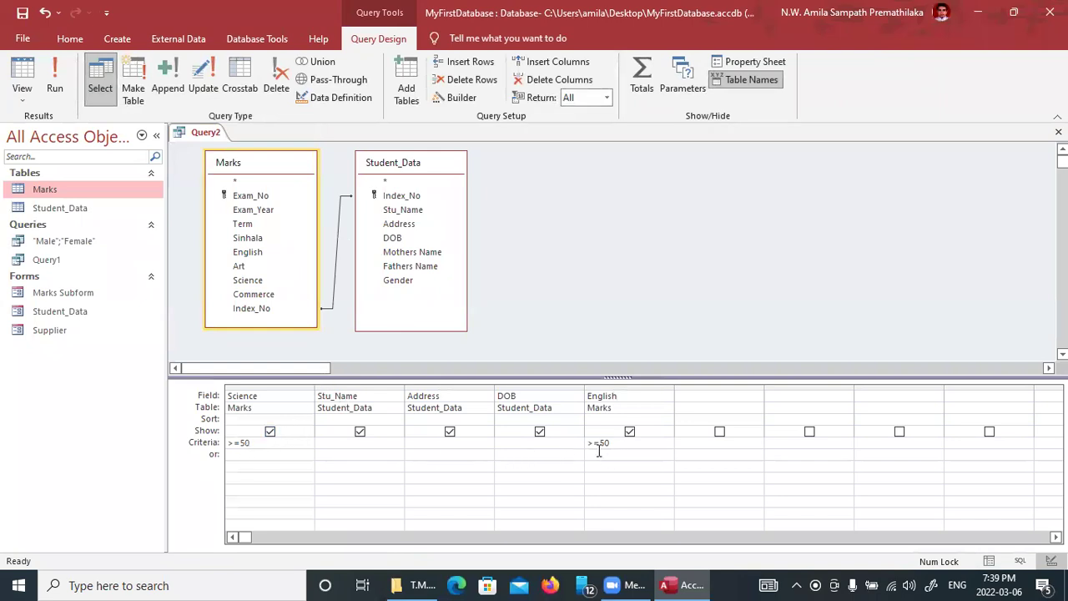
Re-enter the English criterion as >=50 and run Query2.
left_click_drag(613, 448, 587, 444)
key("BackSpace")
type(">=50")
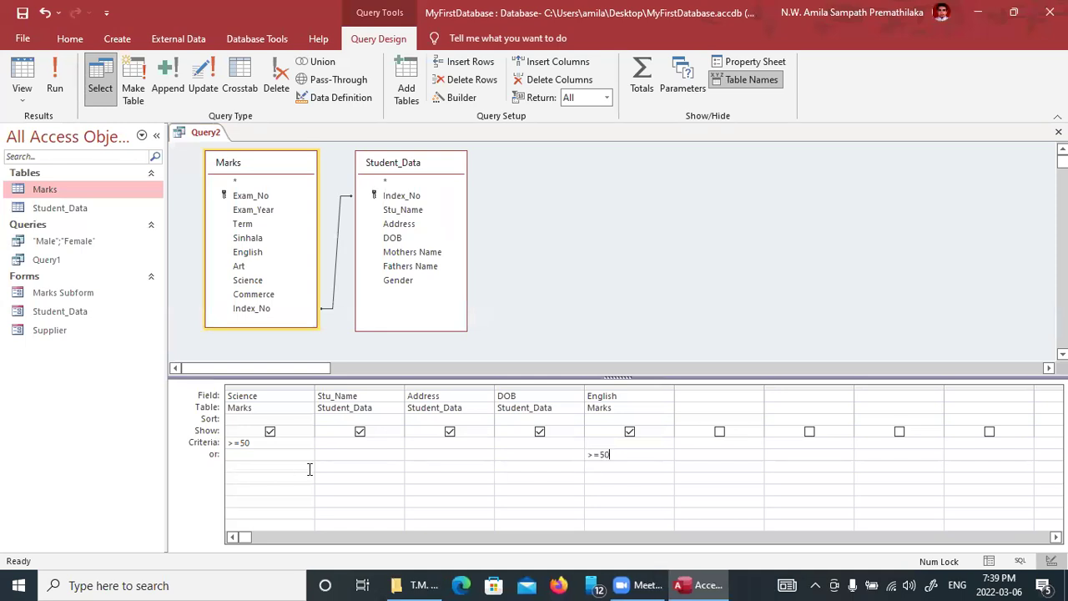
left_click_drag(259, 449, 219, 445)
left_click_drag(631, 452, 574, 453)
left_click(54, 87)
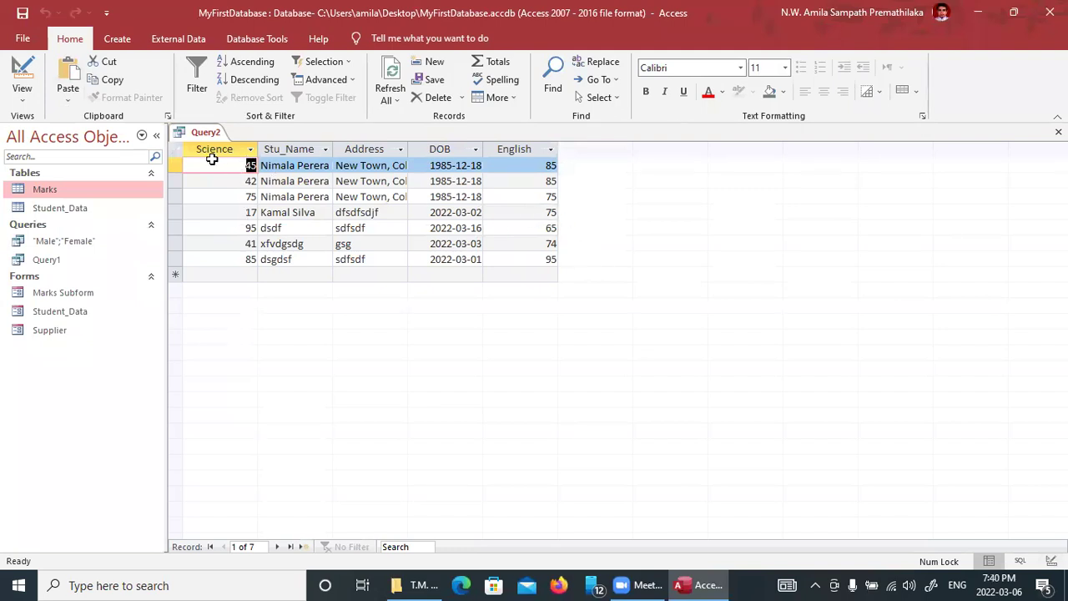
Back in Design View, delete the English >=50 alternative condition and rerun the query.
right_click(207, 134)
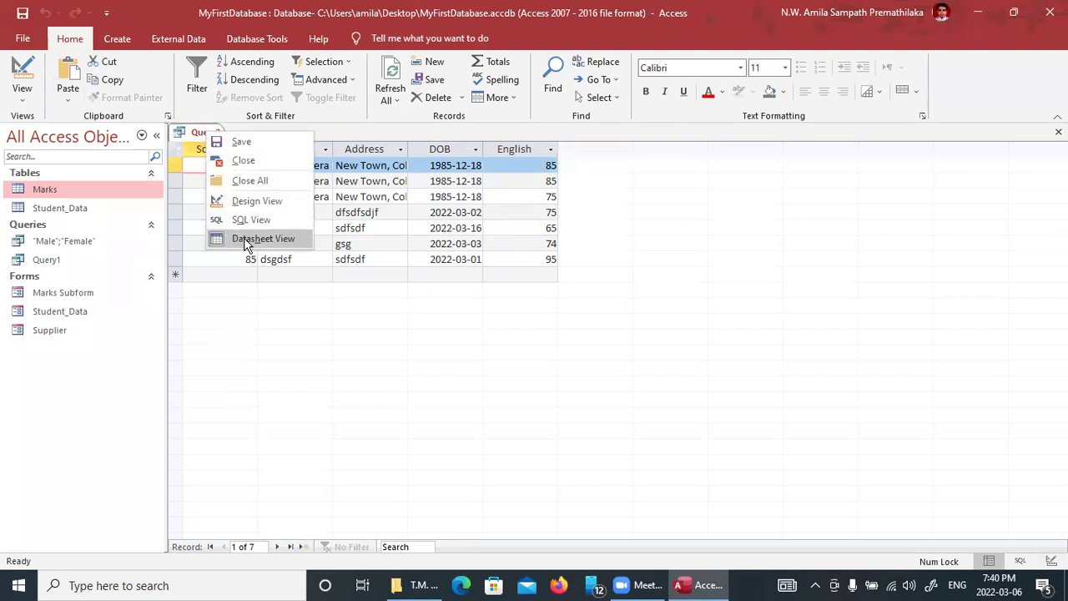
left_click(242, 202)
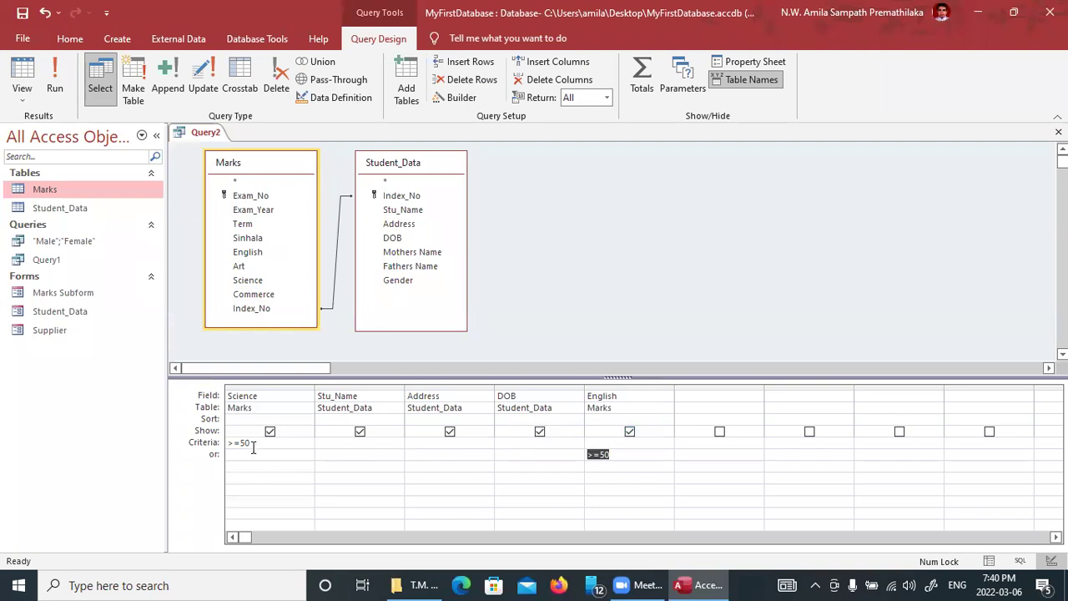
left_click(227, 442)
left_click(584, 454)
key("Delete")
left_click(54, 79)
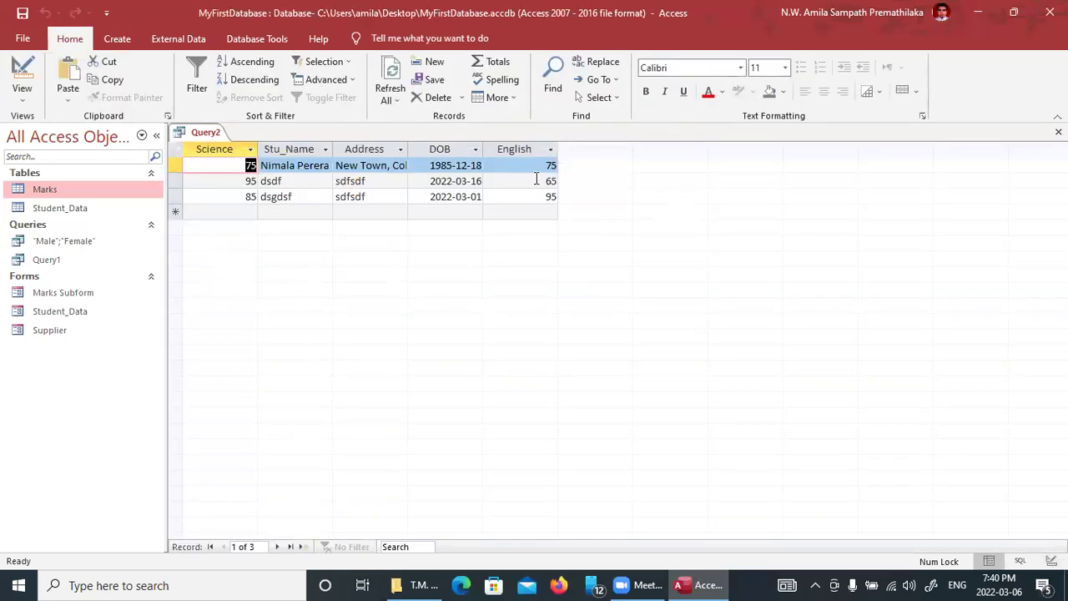
Save the query as Query2 and close it.
right_click(210, 133)
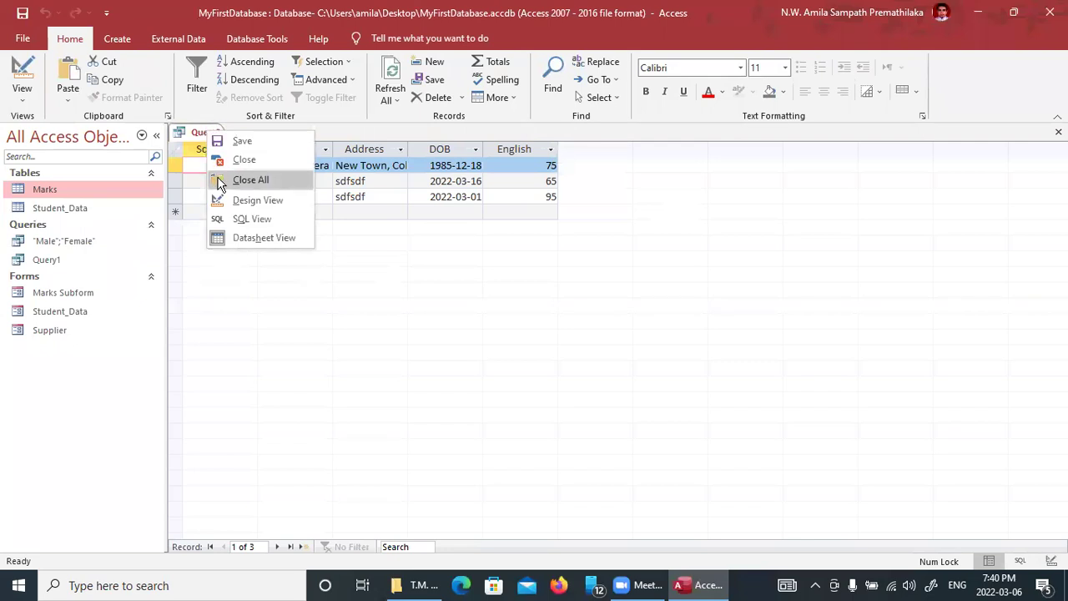
left_click(227, 143)
left_click(537, 231)
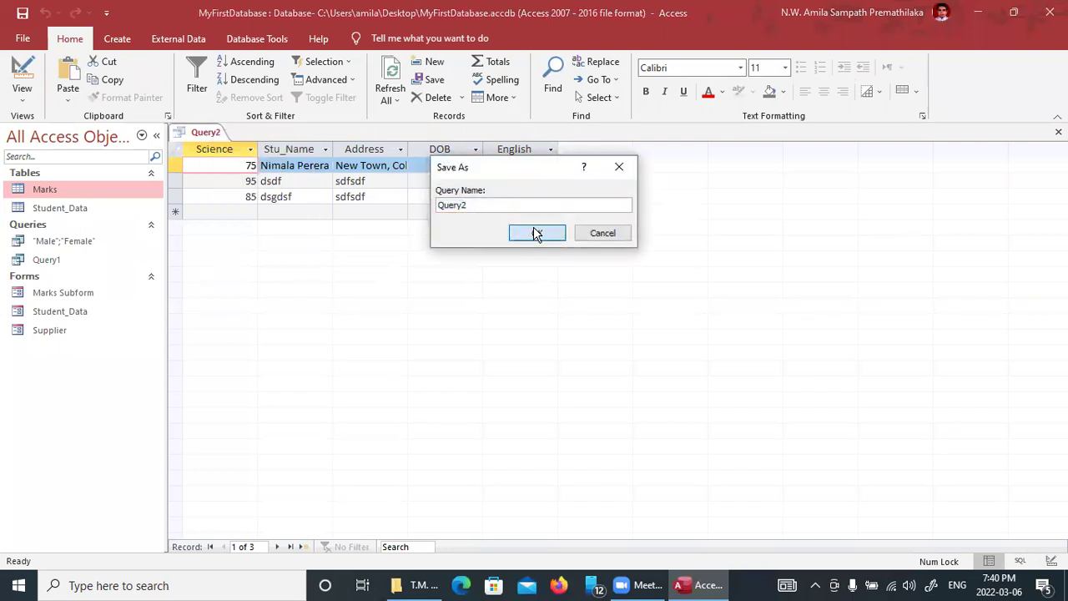
right_click(209, 132)
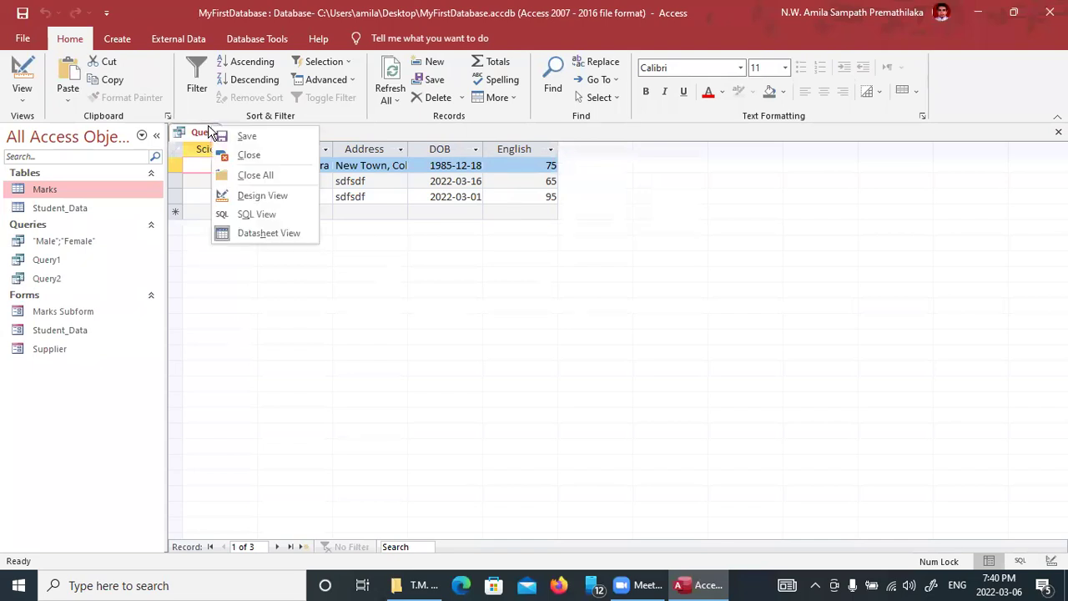
left_click(241, 159)
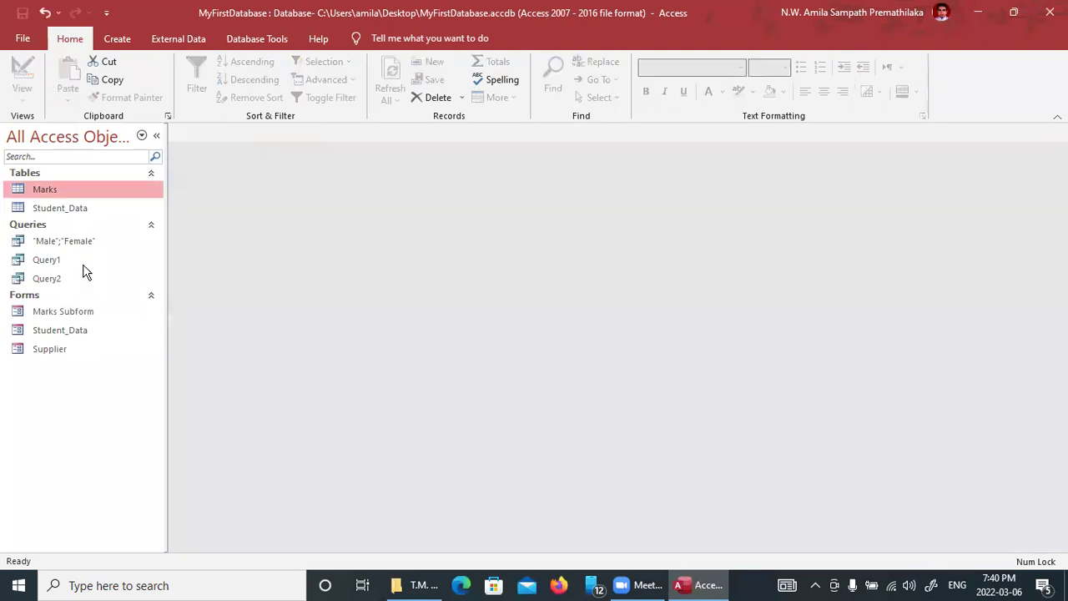
left_click(39, 260)
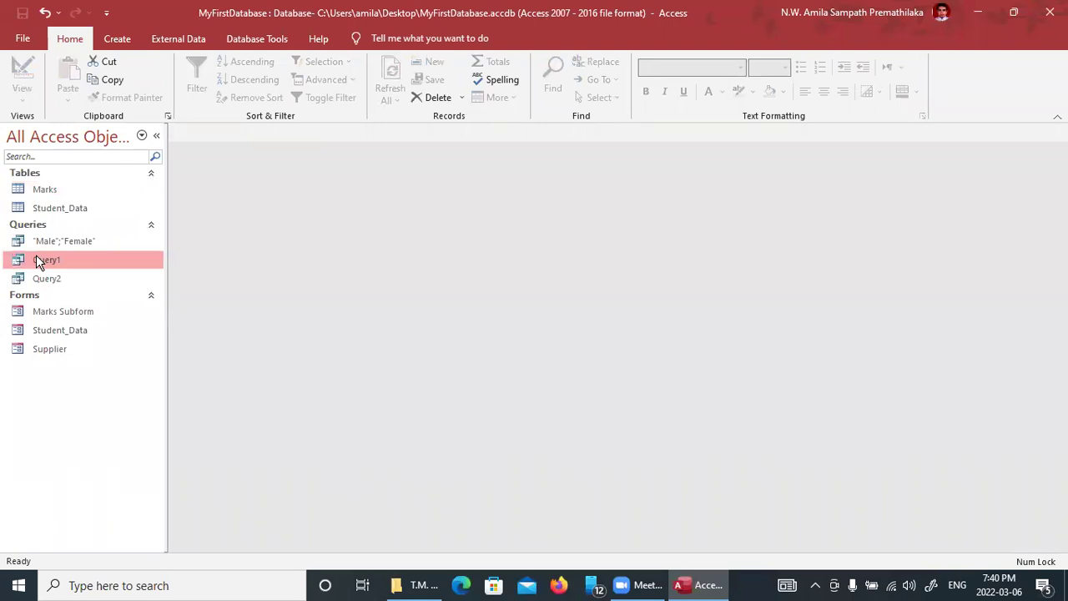
left_click(38, 281)
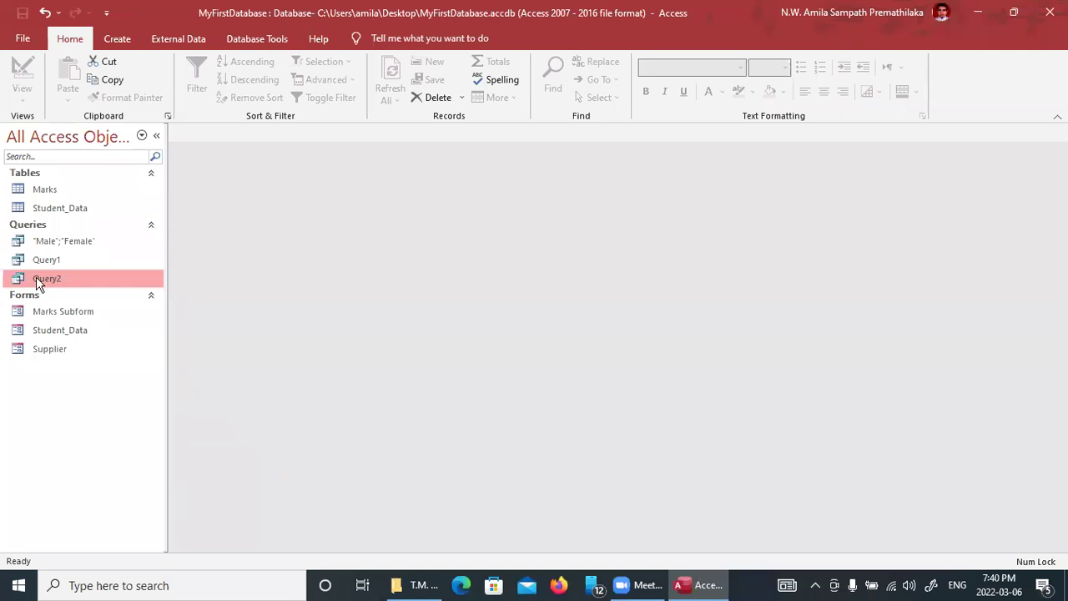
left_click(117, 39)
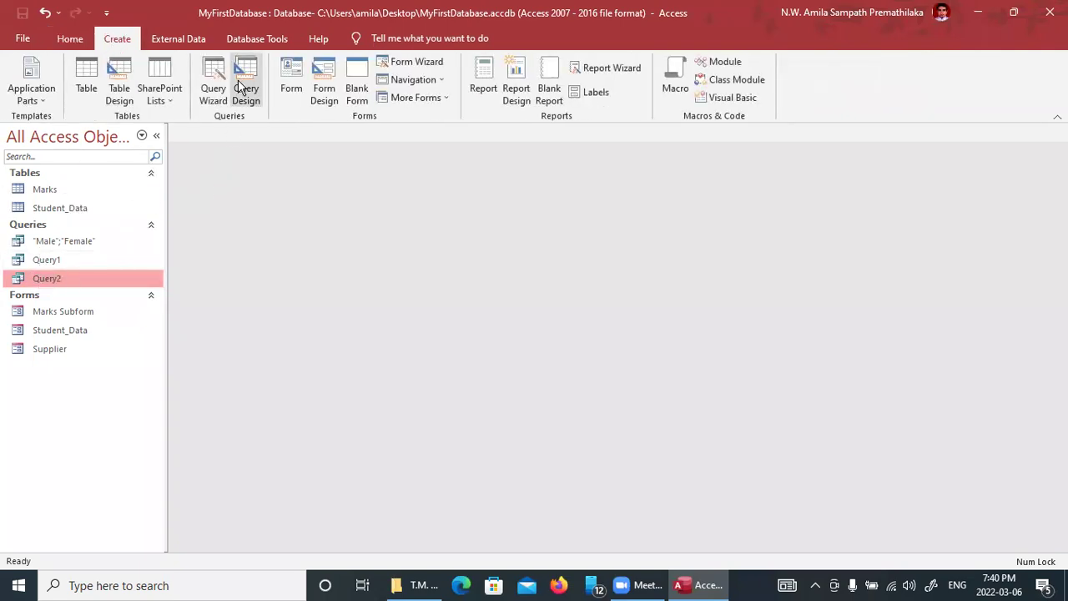
left_click(244, 91)
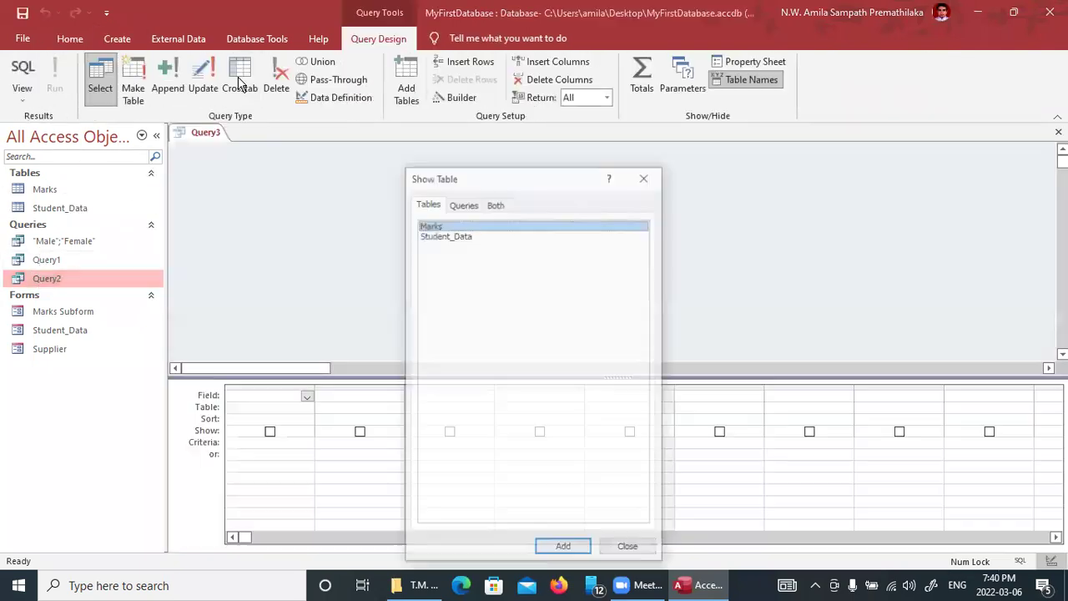
left_click(435, 236)
double_click(430, 225)
double_click(438, 236)
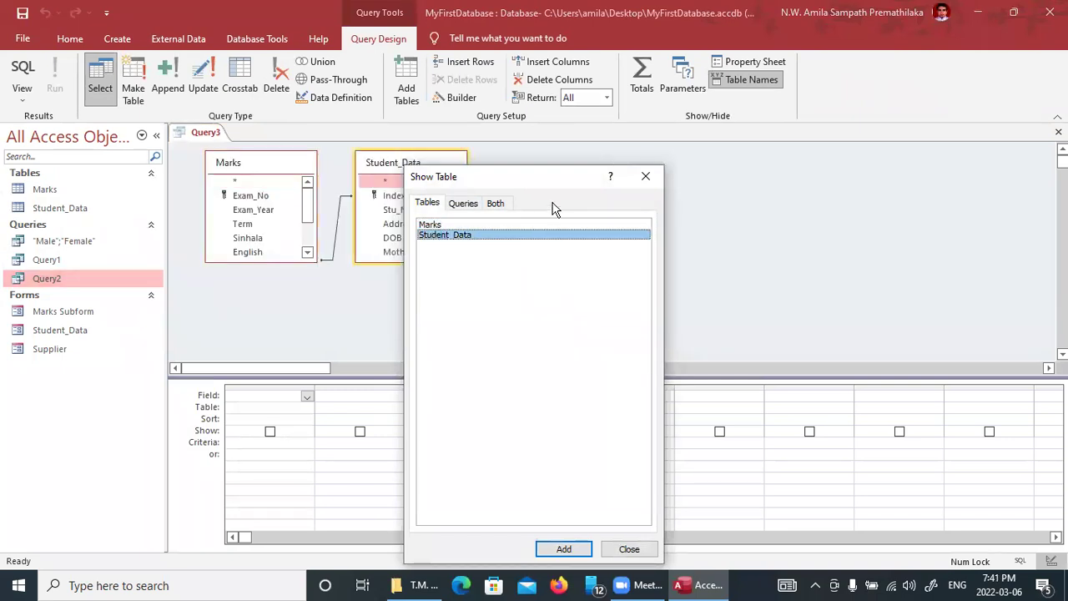
left_click(645, 176)
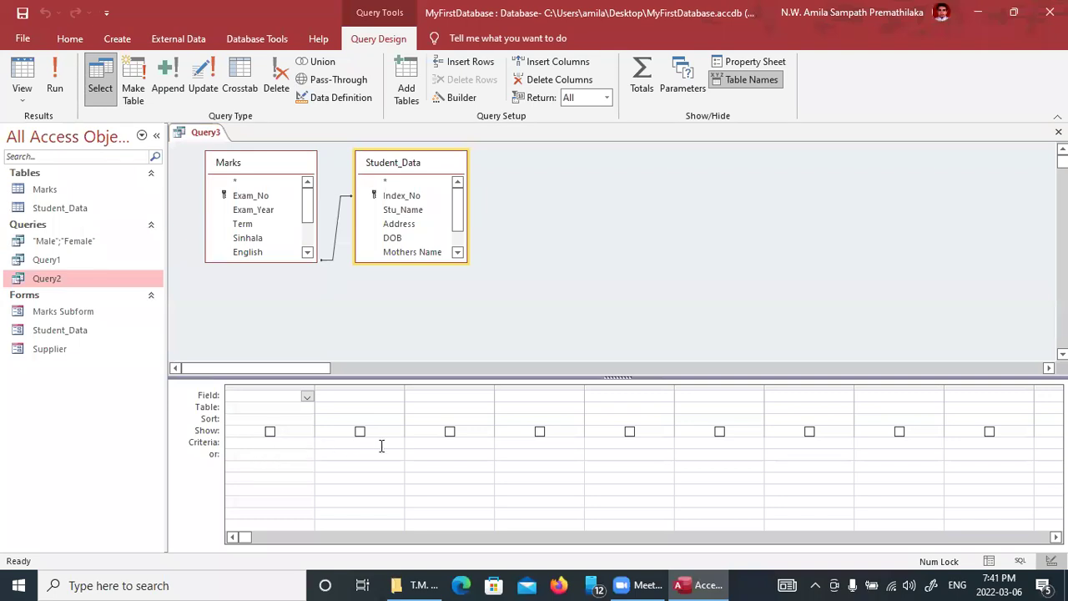
left_click(242, 418)
right_click(207, 132)
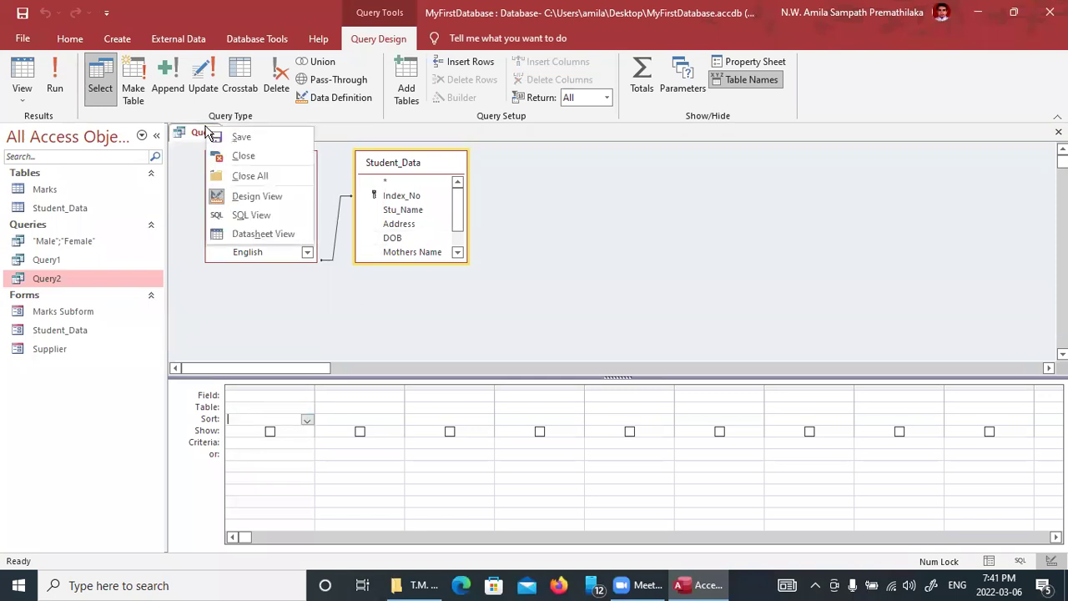
left_click(233, 157)
left_click(541, 336)
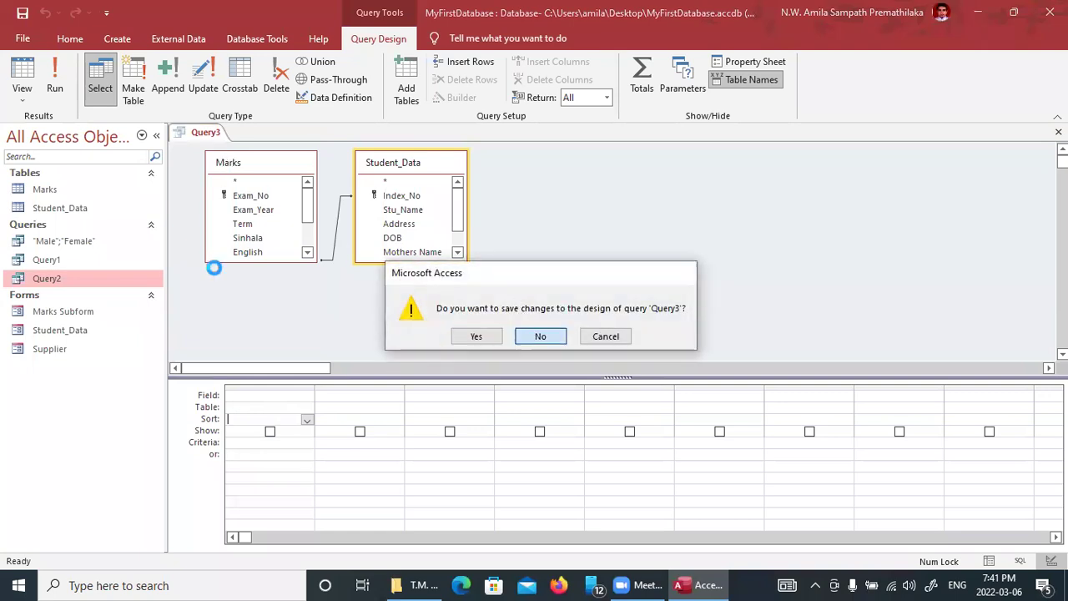
left_click(58, 262)
left_click(52, 282)
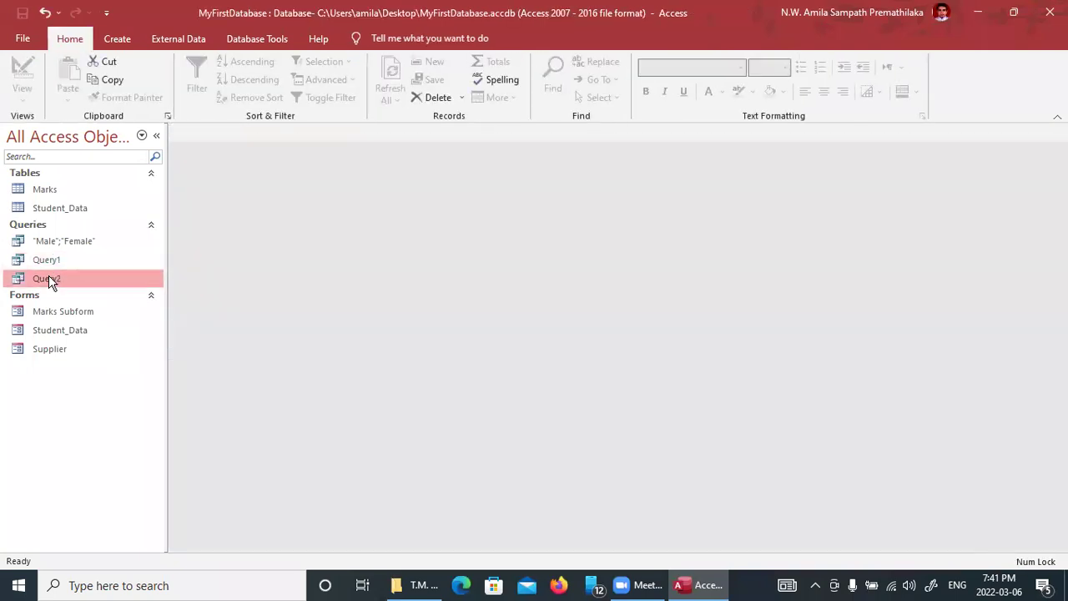
Open Query2 in Design View and set the Science sort to Descending.
right_click(48, 278)
left_click(87, 307)
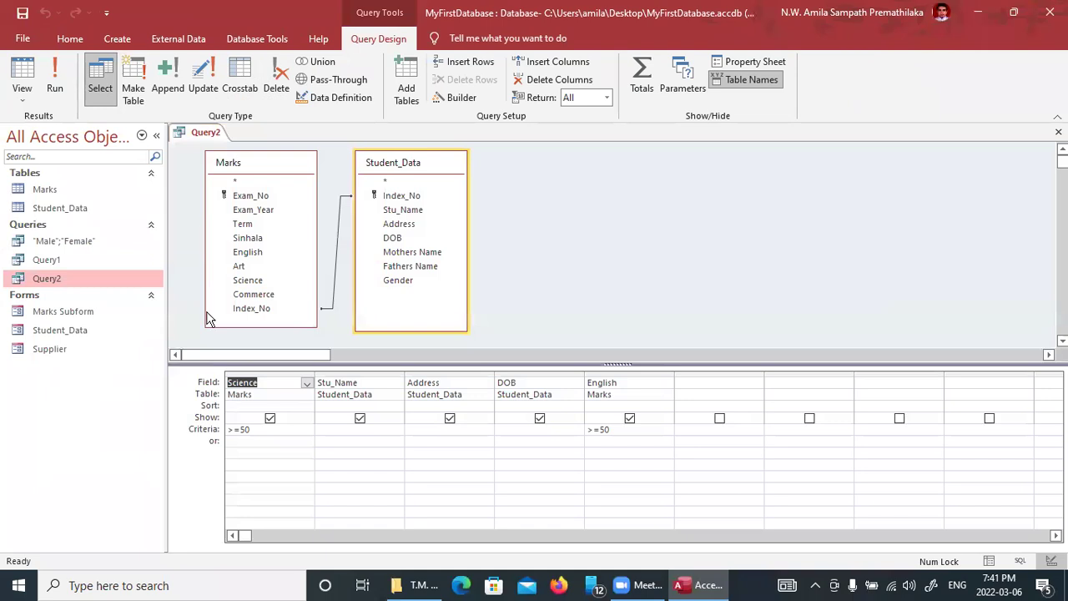
left_click(240, 406)
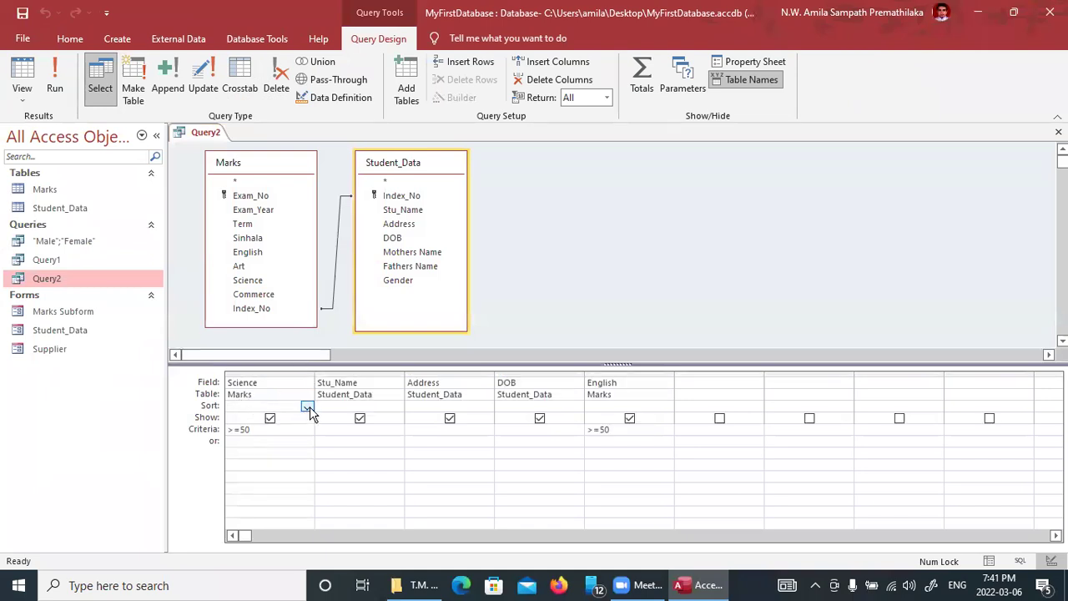
left_click(308, 406)
left_click(291, 419)
left_click(307, 406)
left_click(286, 428)
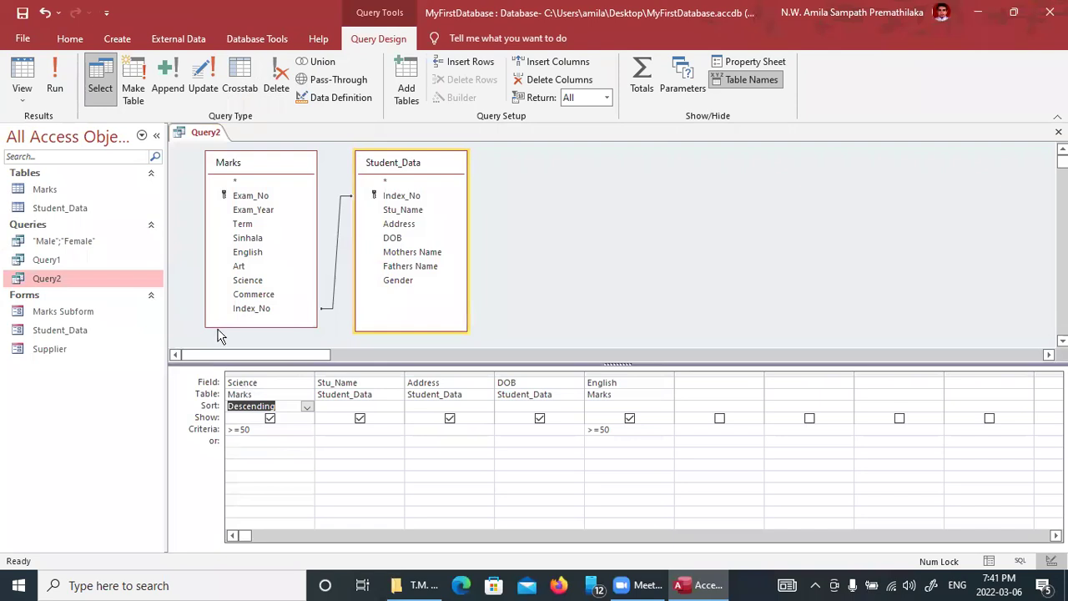
Run the query to see Science 95, 85, 75, then close Query2.
left_click(58, 83)
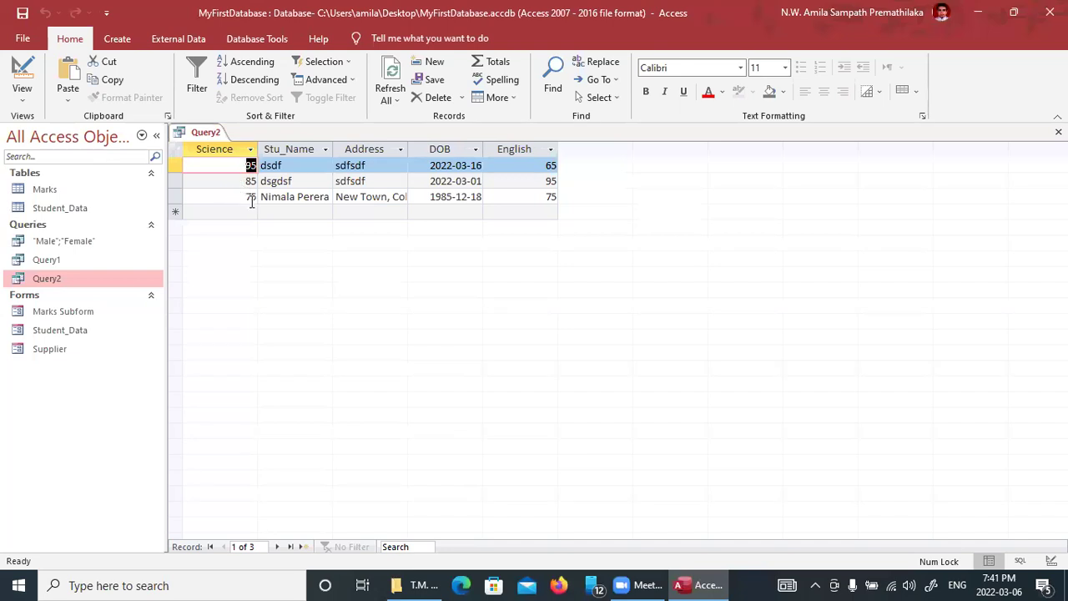
right_click(209, 133)
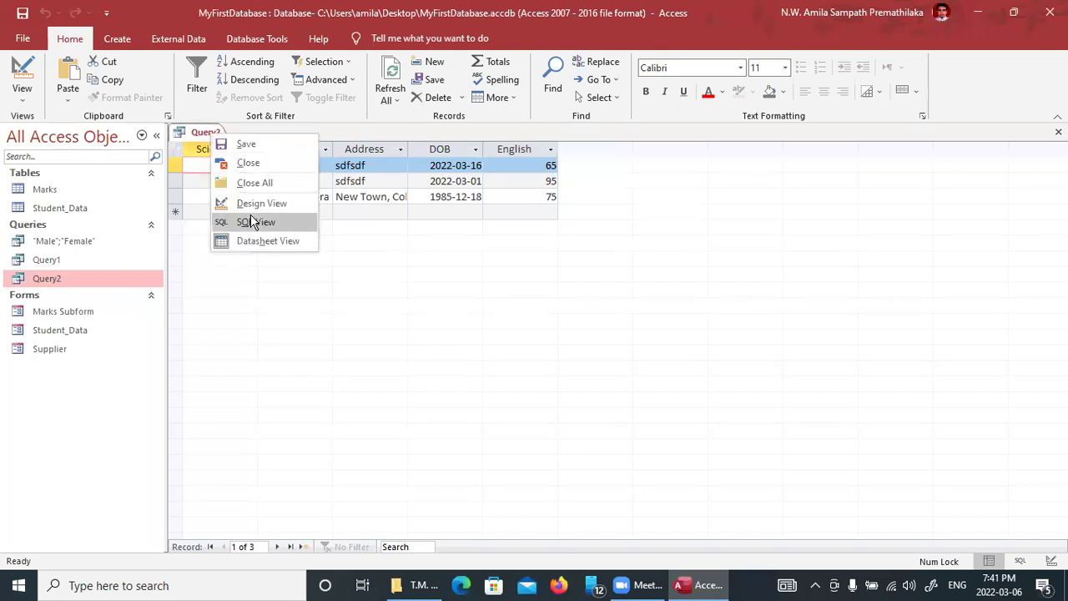
left_click(244, 167)
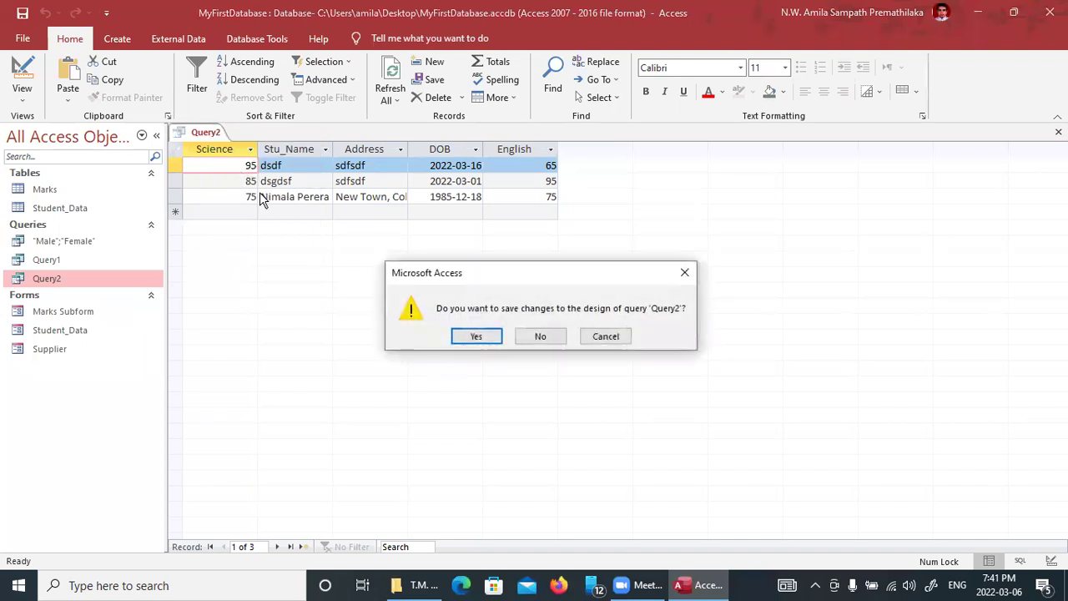
Save the design changes to Query2.
left_click(475, 337)
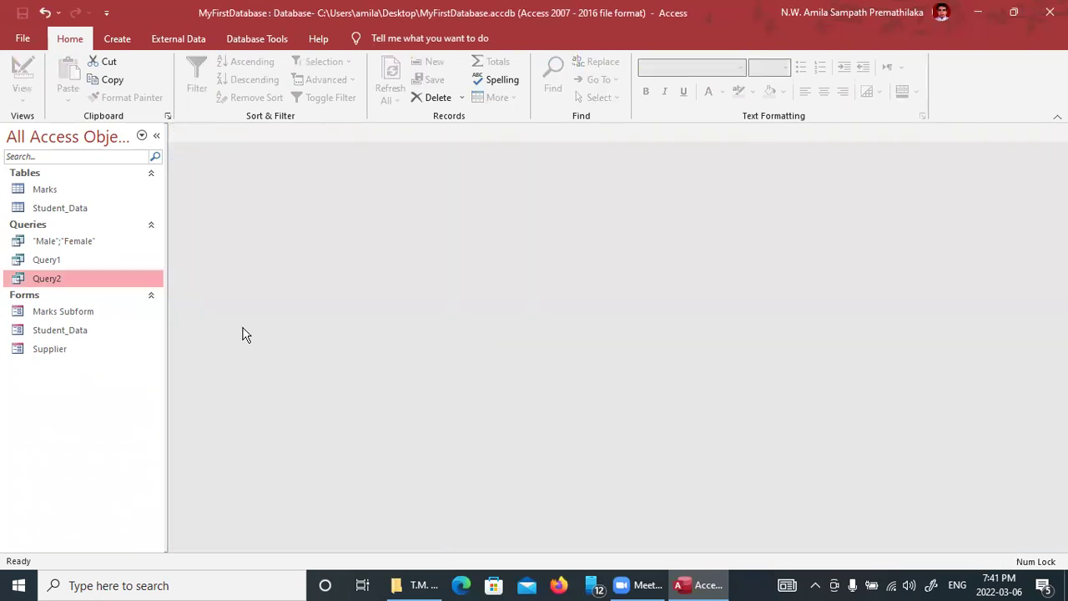
left_click(56, 260)
left_click(57, 277)
Start a new query in Design view and add the Marks table.
left_click(123, 43)
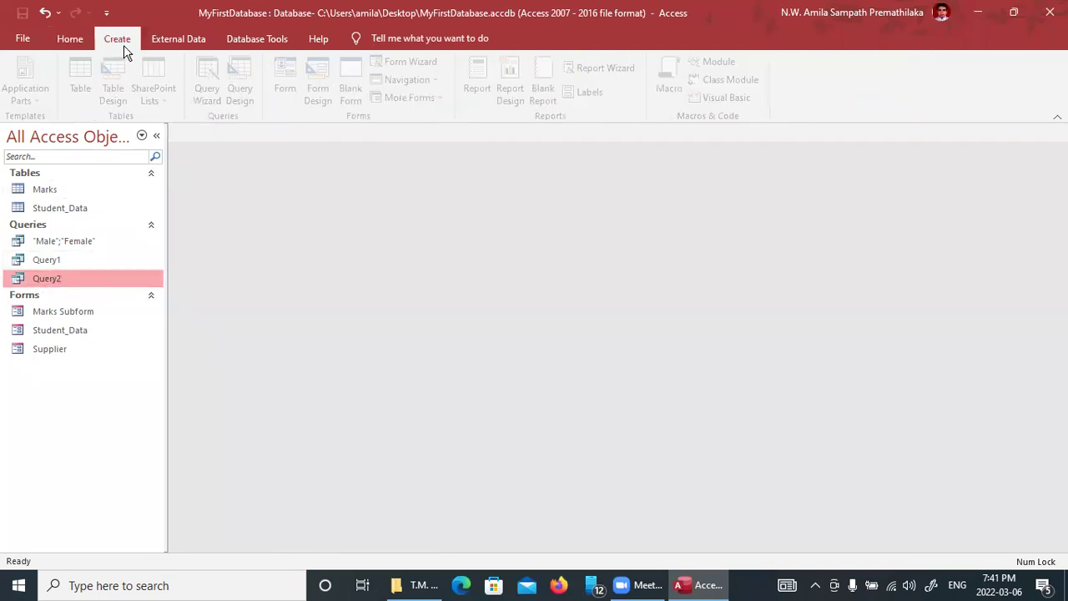
left_click(244, 83)
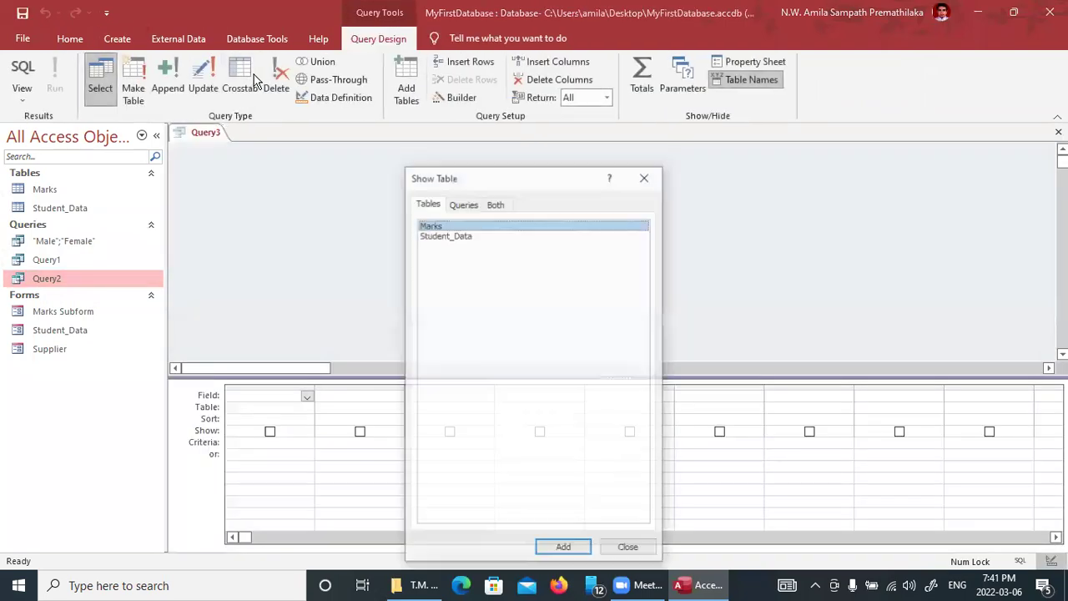
double_click(434, 227)
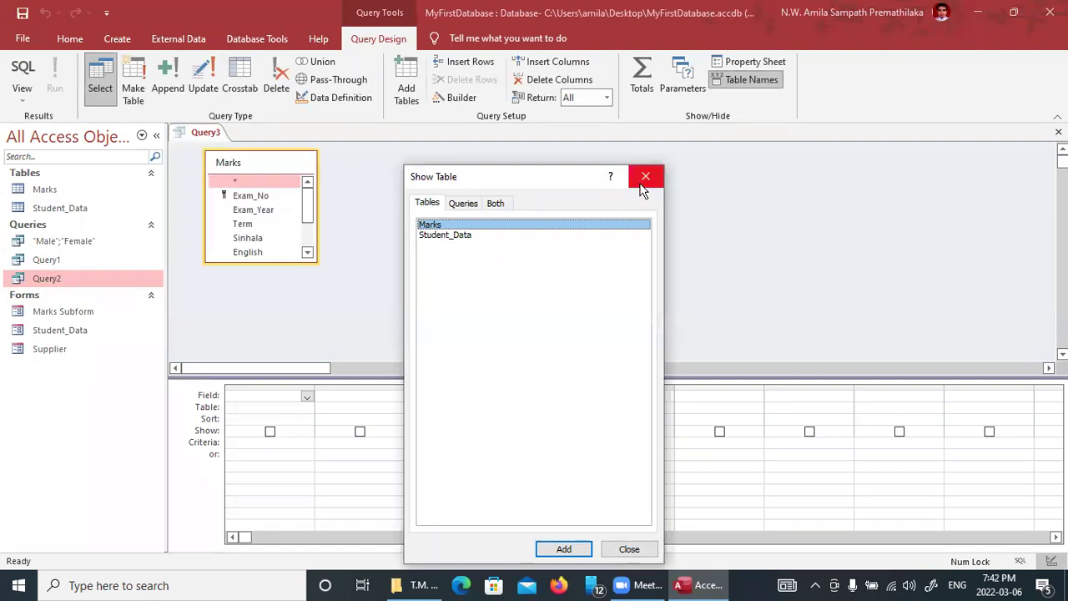
left_click(645, 176)
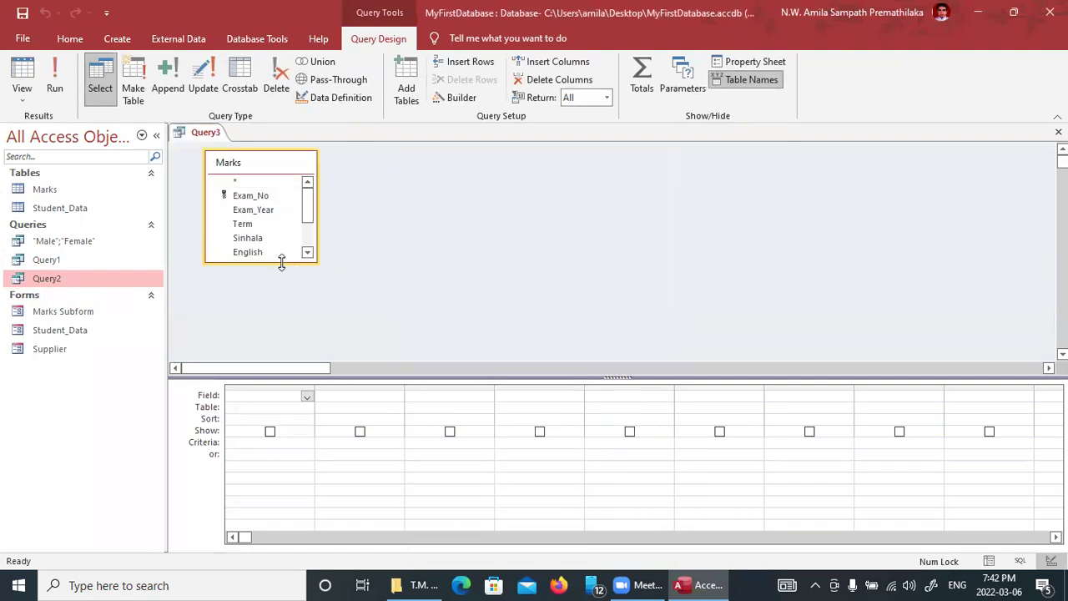
Add Sinhala, Art, Science, Commerce, Exam_No and Index_No from Marks to the grid.
left_click_drag(281, 262, 281, 347)
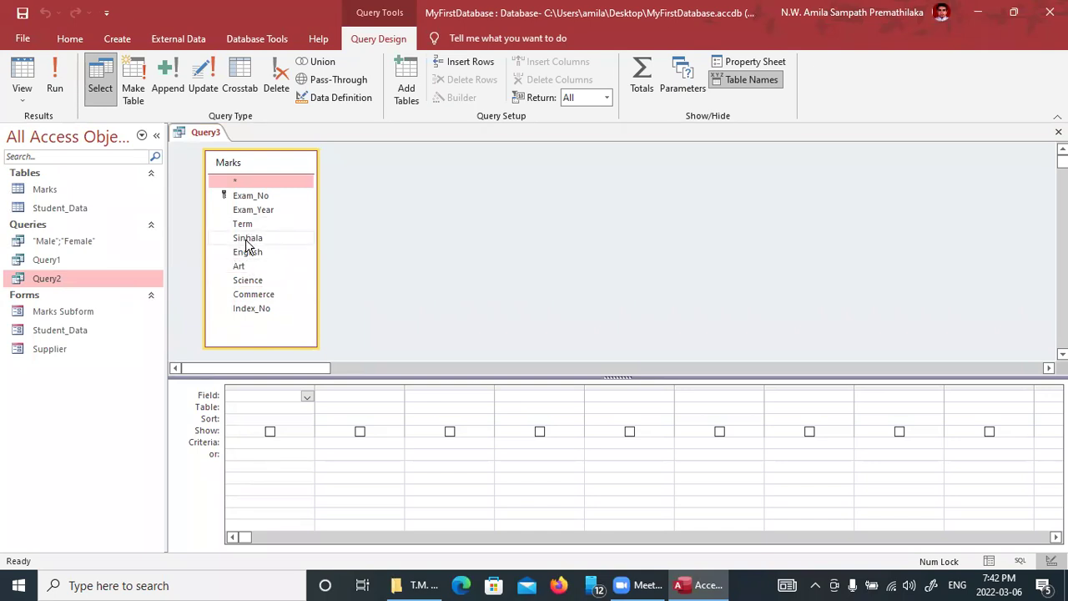
double_click(247, 239)
double_click(246, 267)
double_click(247, 282)
double_click(250, 296)
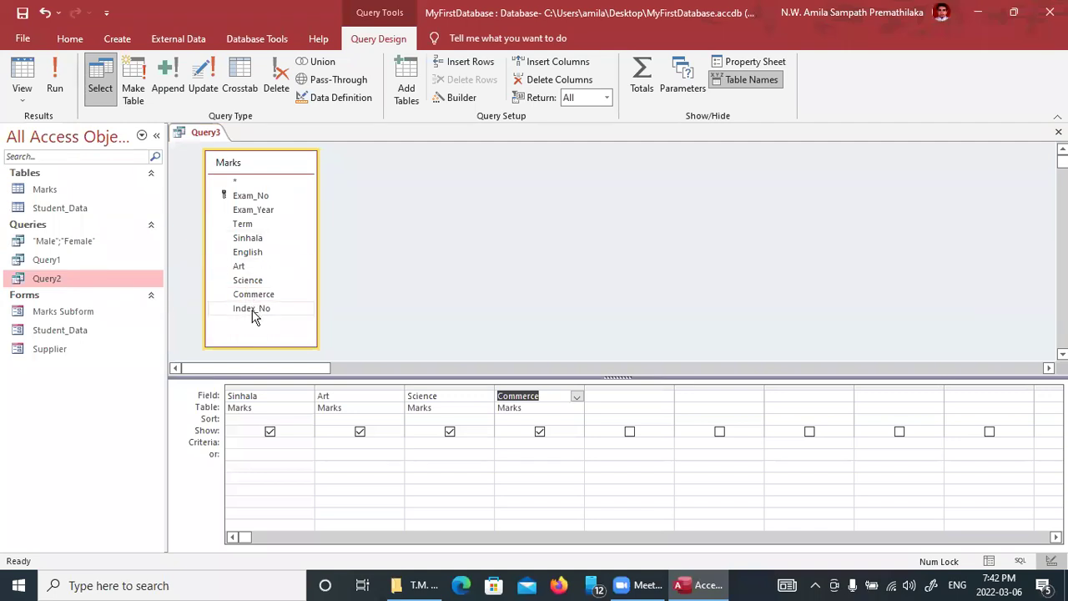
double_click(251, 197)
left_click(257, 310)
double_click(257, 311)
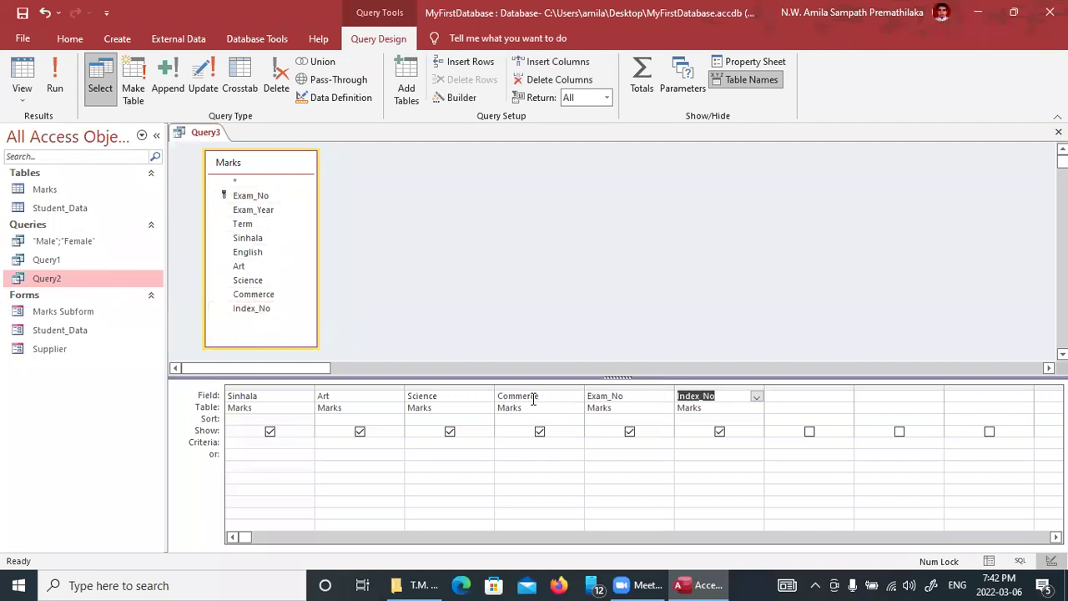
Move Exam_No and Index_No to the front of the grid and begin a seventh 'Tot' field.
left_click(640, 394)
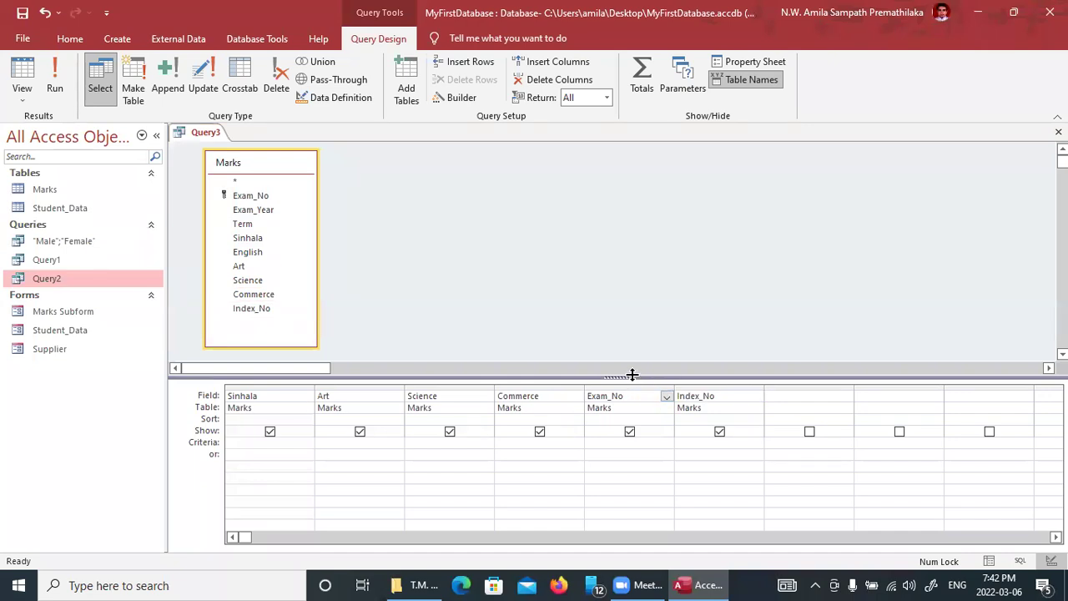
left_click_drag(632, 374, 632, 342)
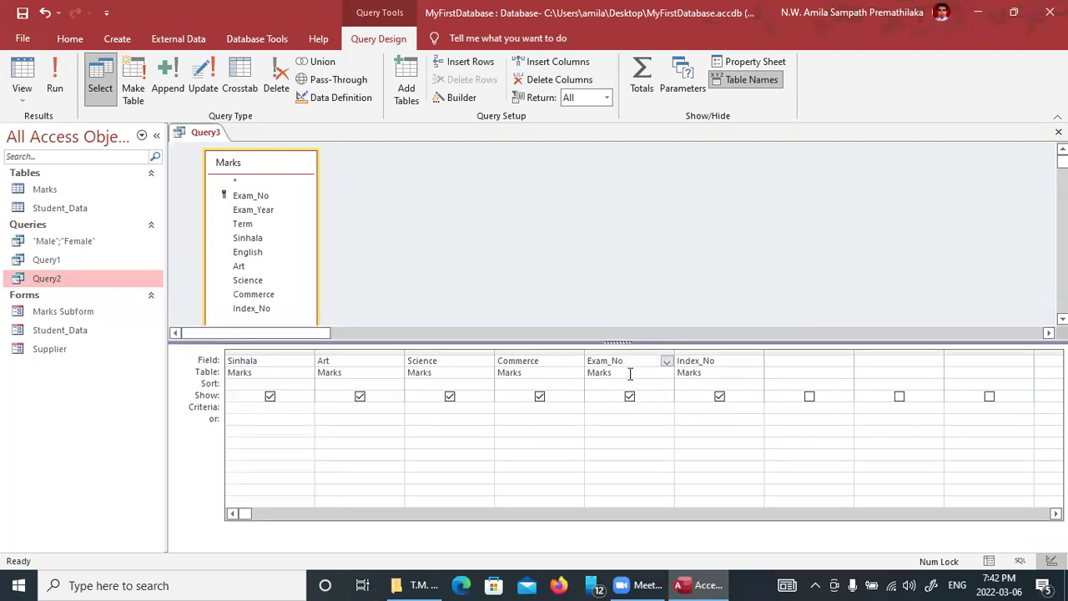
left_click(614, 350)
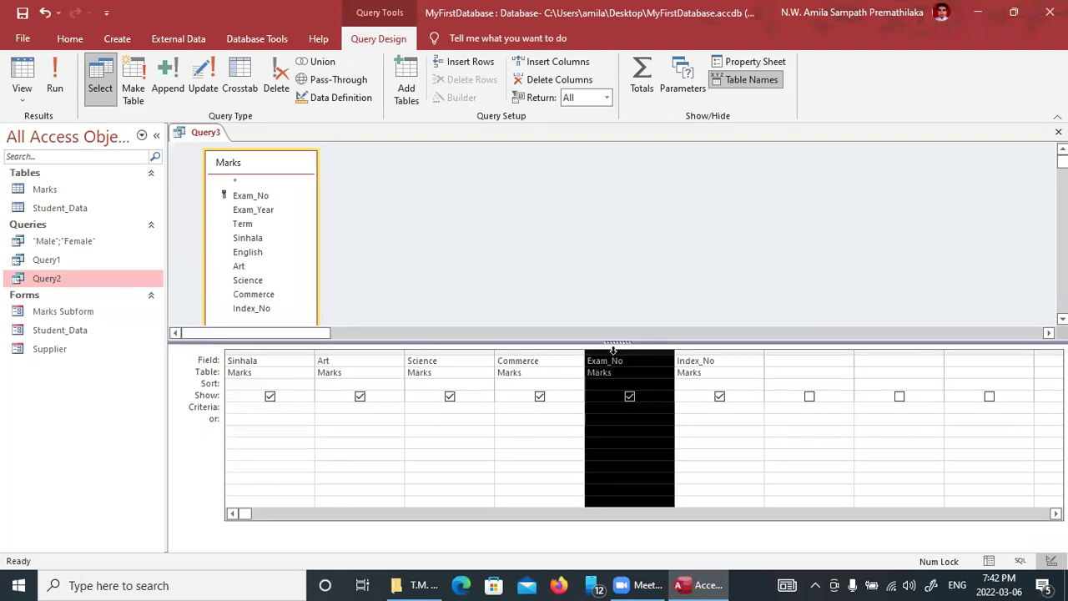
left_click_drag(613, 350, 272, 370)
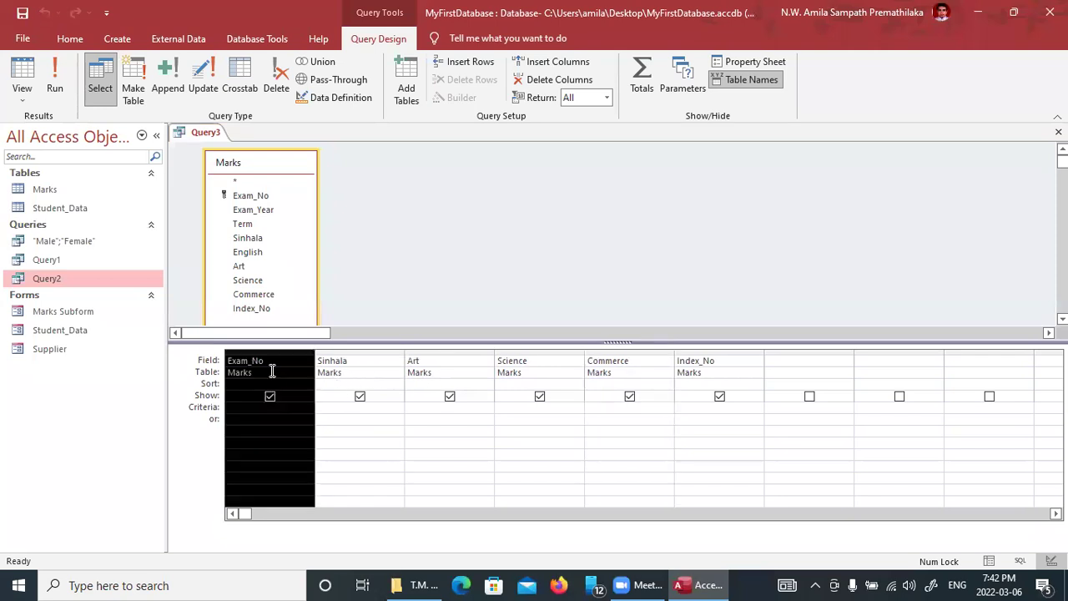
left_click(732, 351)
left_click(730, 347)
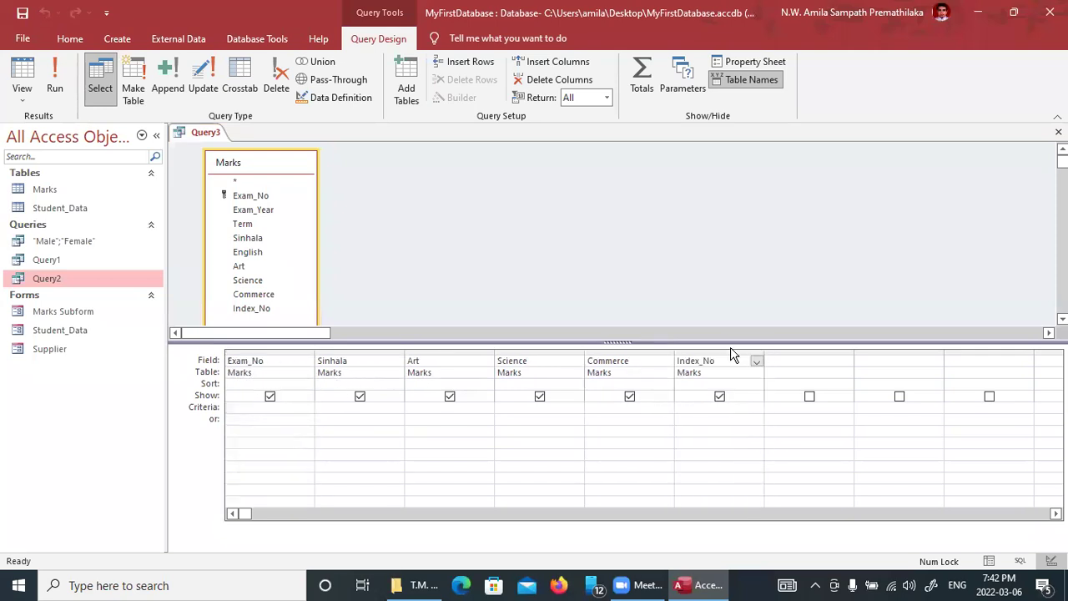
left_click_drag(730, 348, 396, 405)
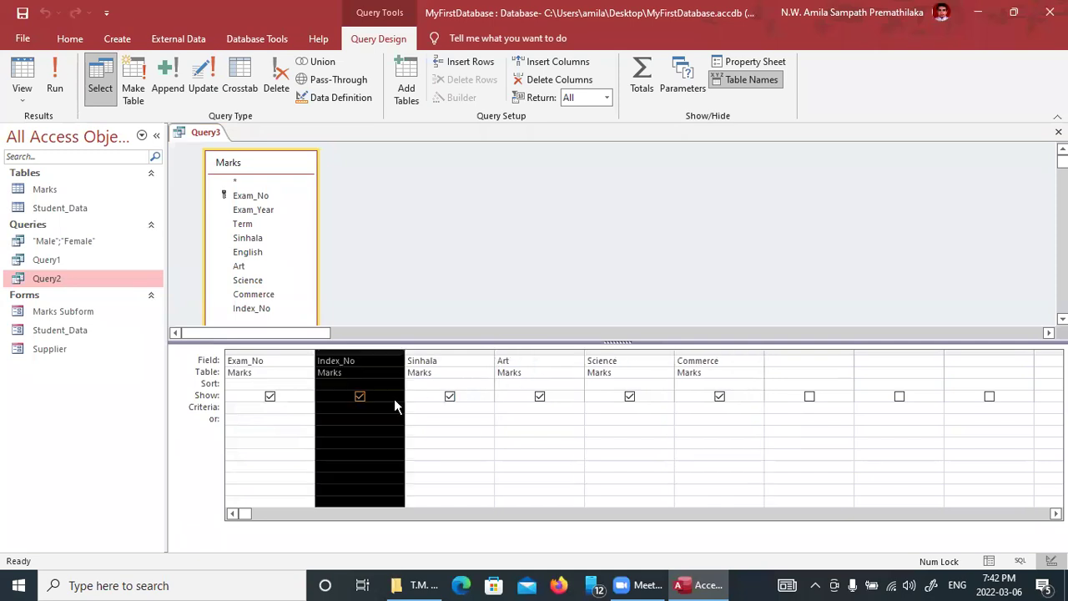
left_click(771, 360)
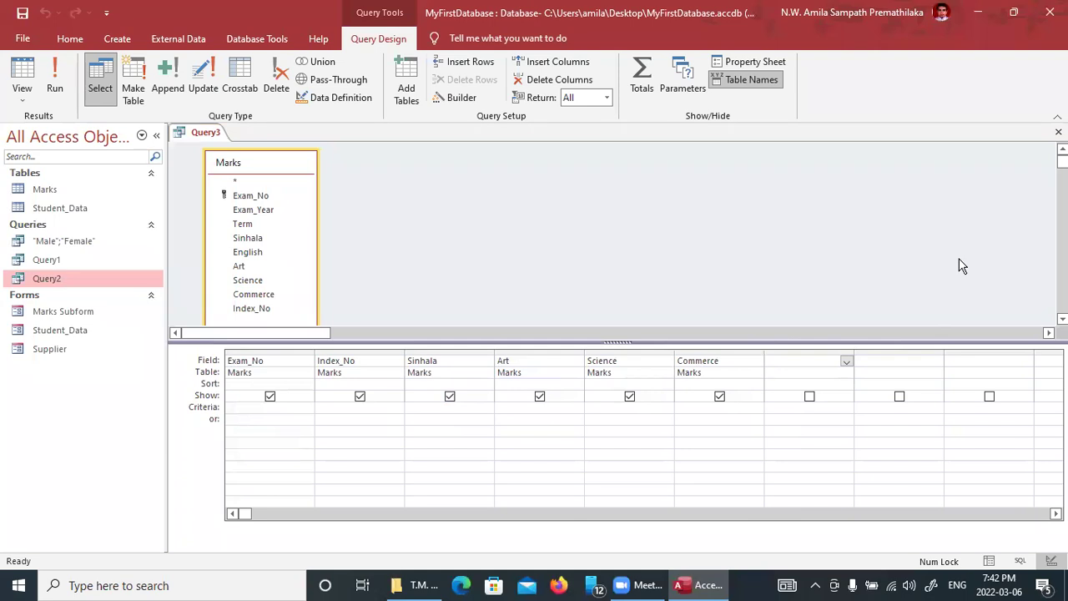
type("Total:")
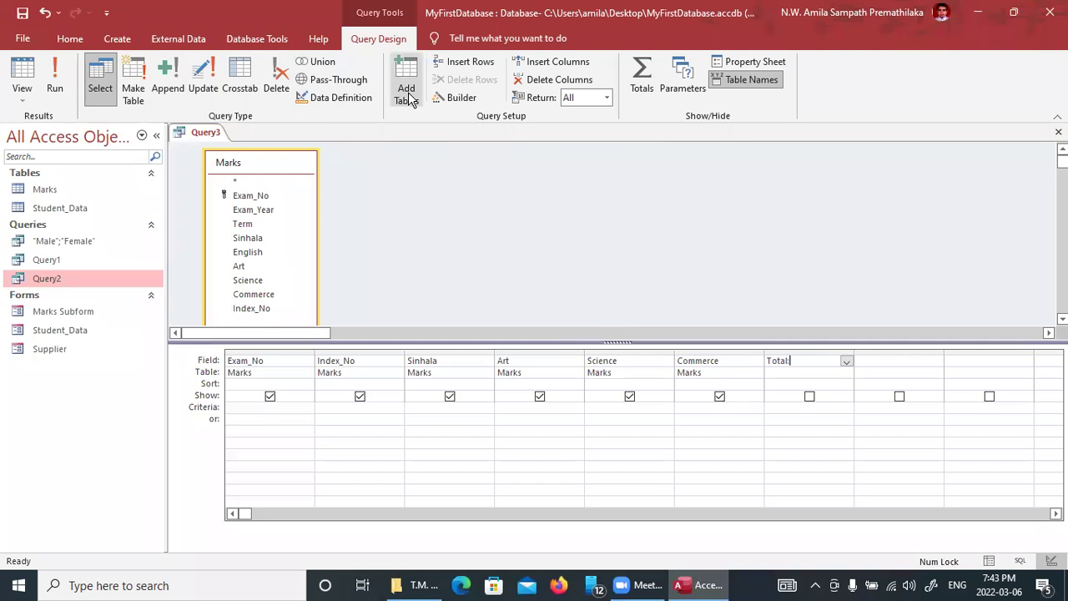
Open the Expression Builder for the Total column and browse to the Marks table's fields.
left_click(454, 97)
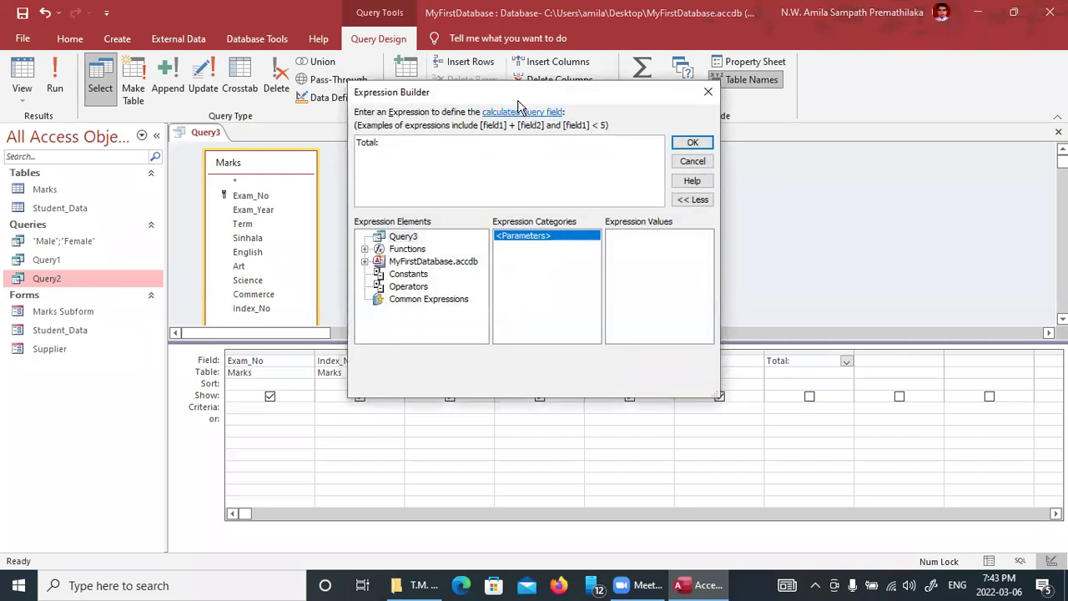
mouse_move(509, 93)
left_mouse_down()
mouse_move(748, 55)
mouse_move(786, 112)
left_mouse_up()
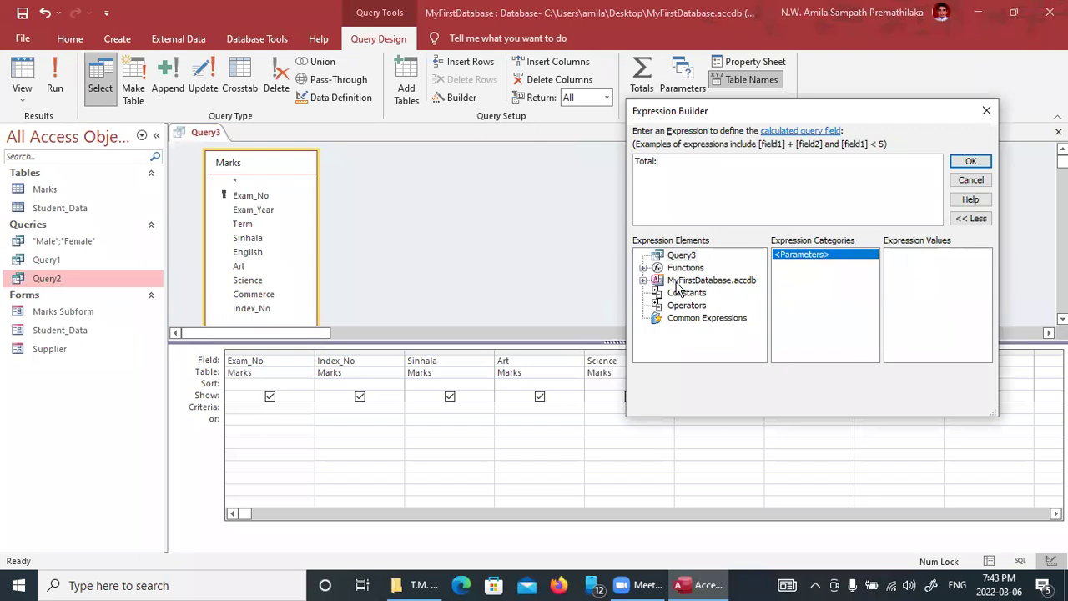
double_click(690, 281)
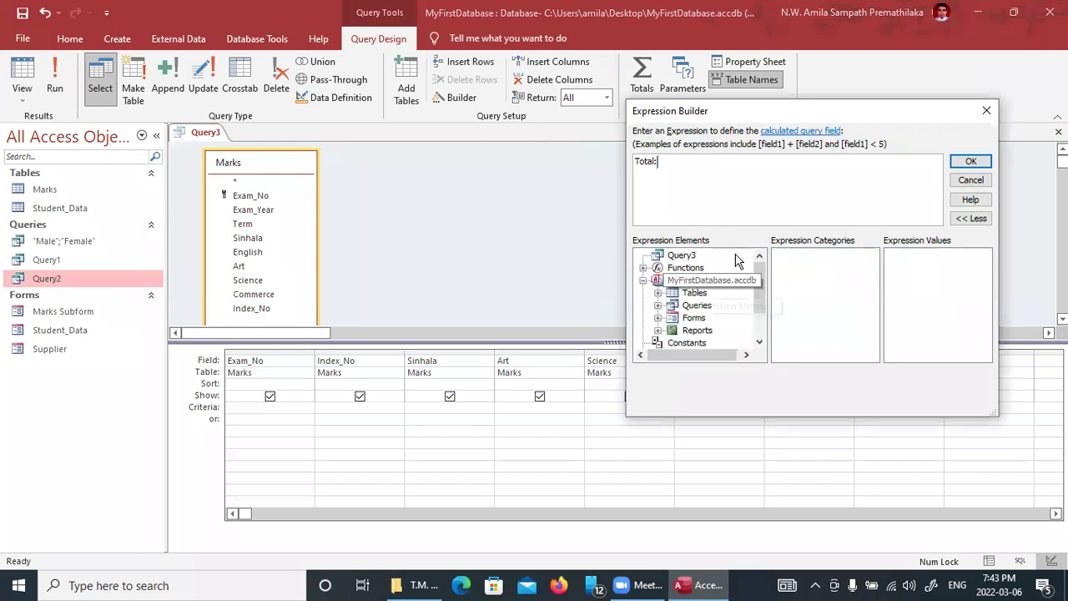
left_click_drag(795, 107, 814, 36)
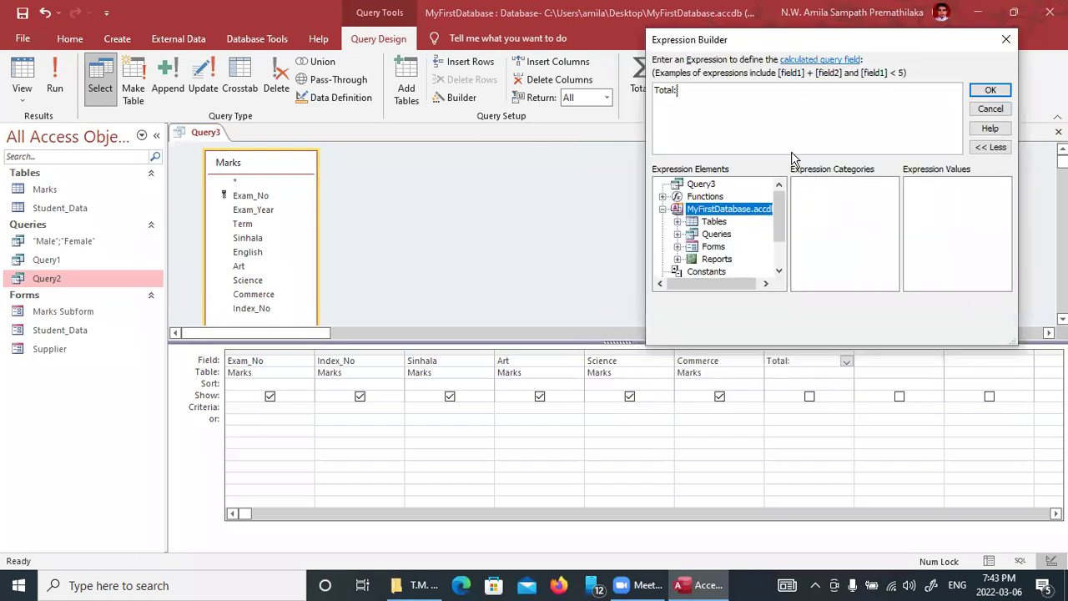
double_click(717, 235)
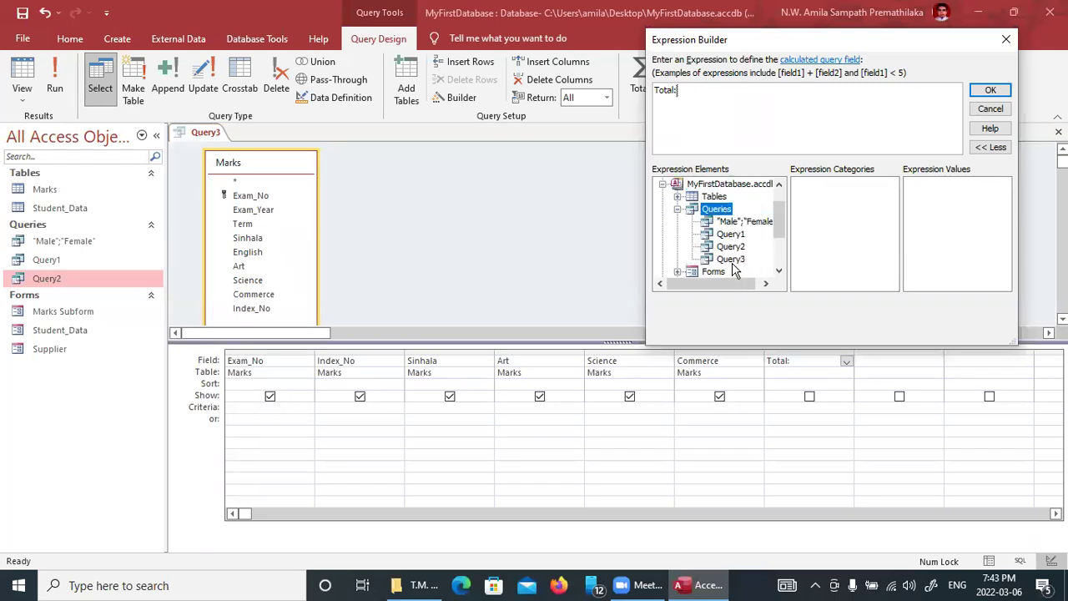
left_click(731, 260)
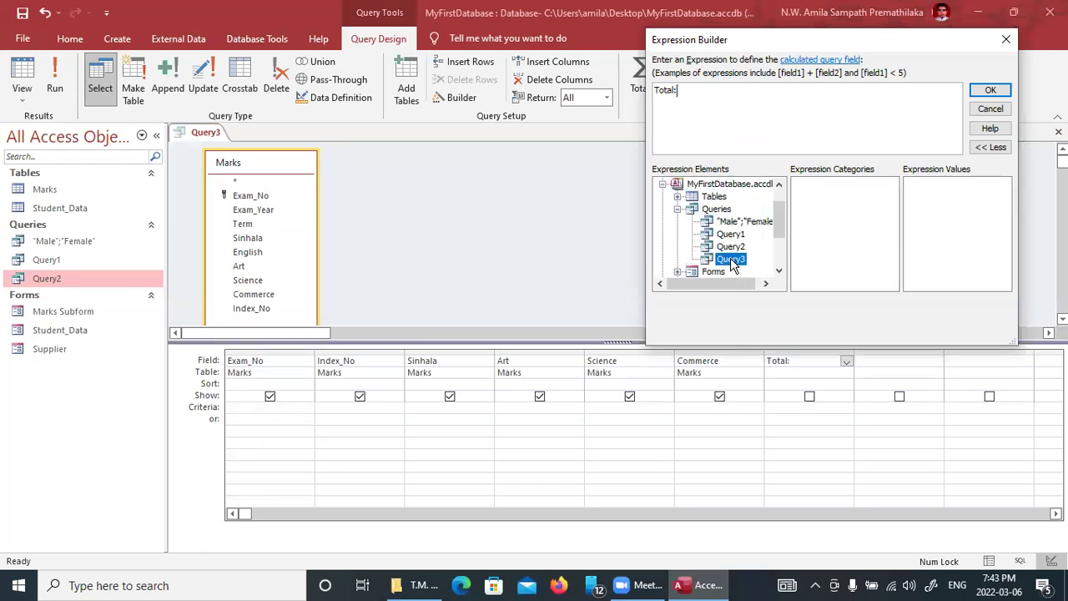
left_click(677, 209)
left_click(677, 197)
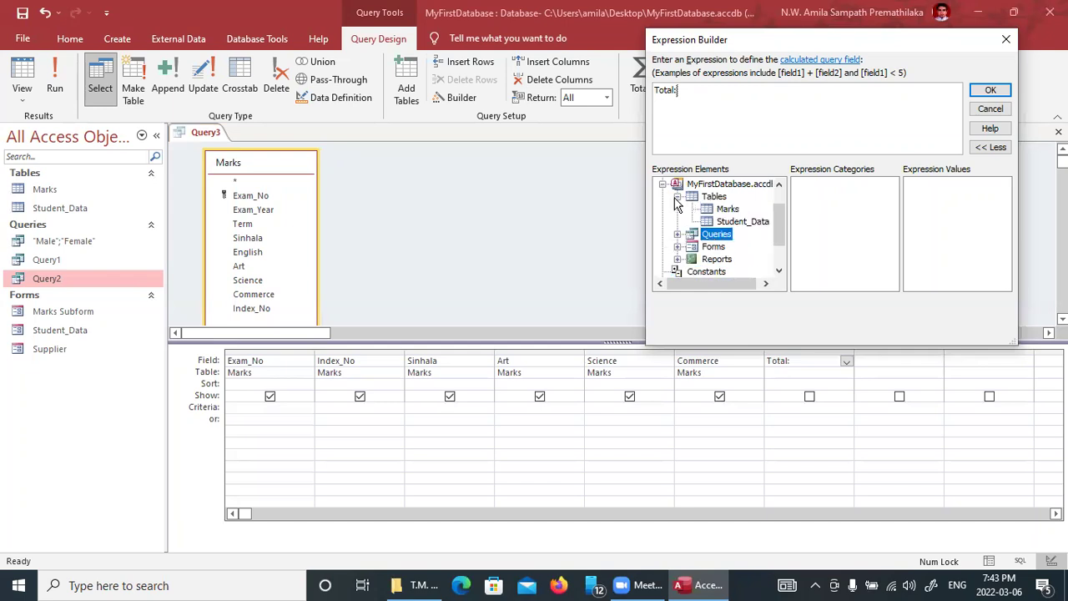
left_click(723, 210)
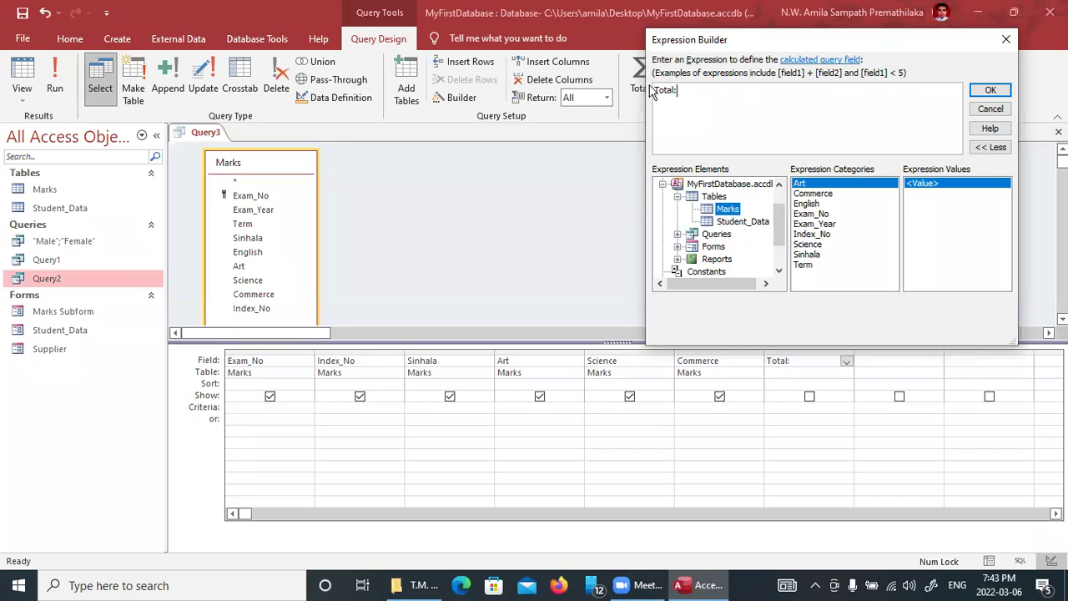
Build Total as Art+Commerce+English+Science+Sinhala, removing the «Expr» placeholder.
left_click_drag(762, 42, 657, 78)
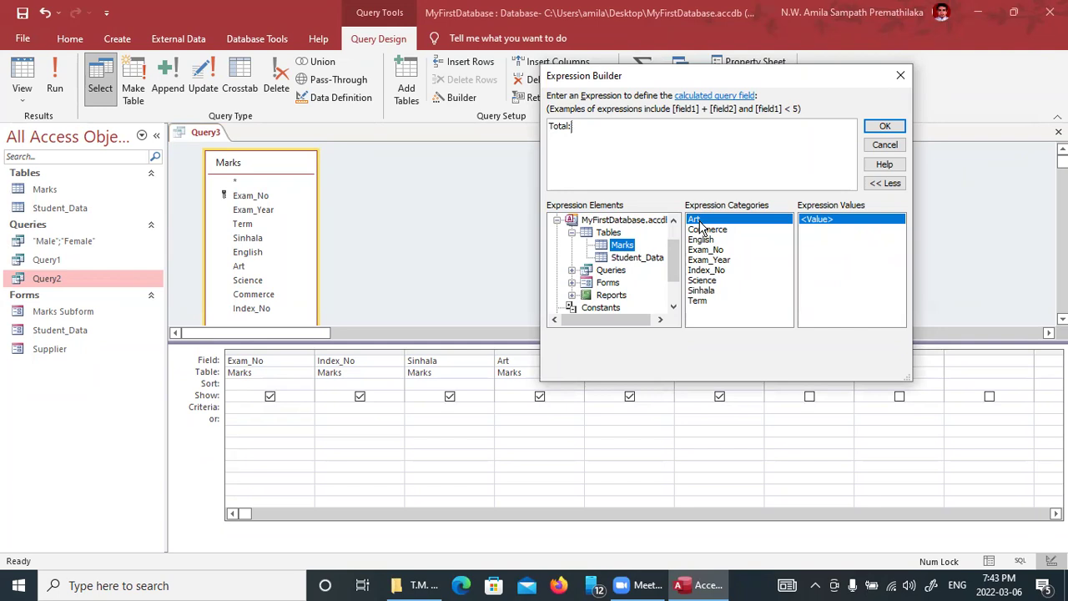
double_click(700, 221)
type("+")
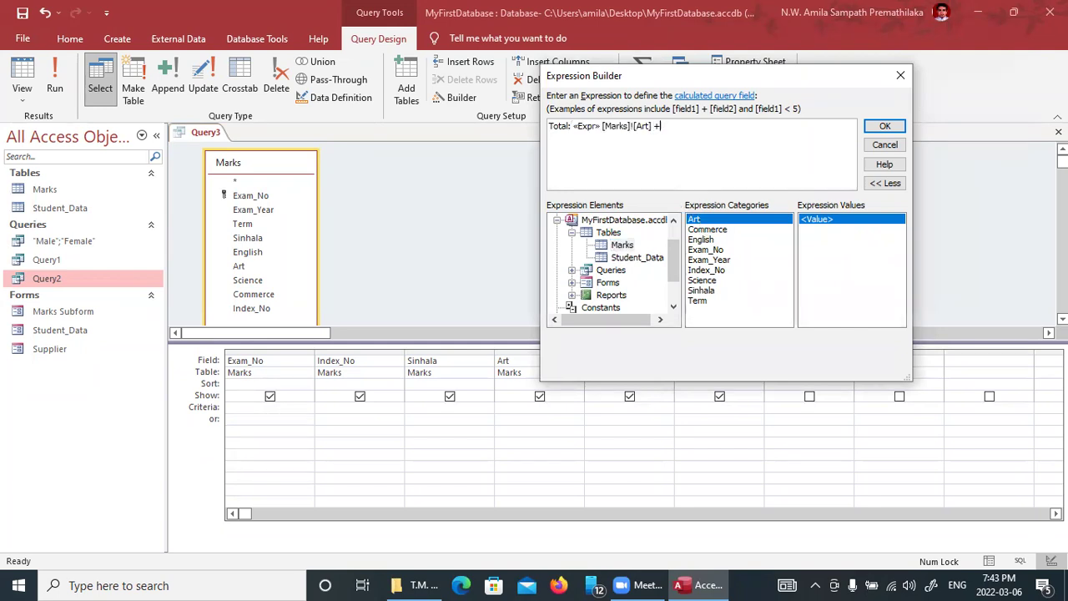
double_click(701, 231)
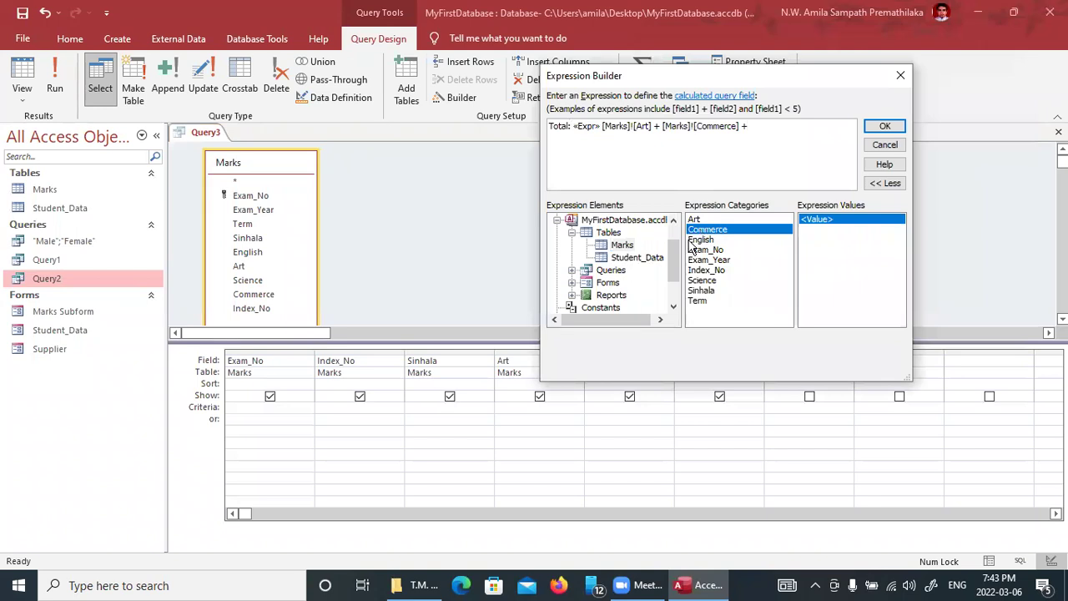
double_click(690, 241)
type("+")
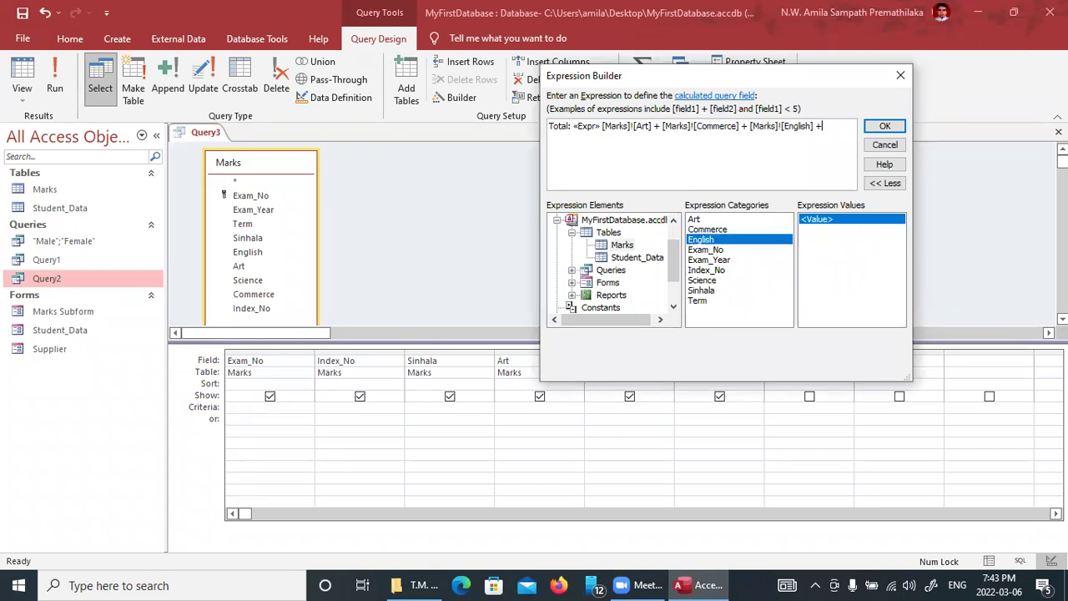
double_click(701, 280)
type("+")
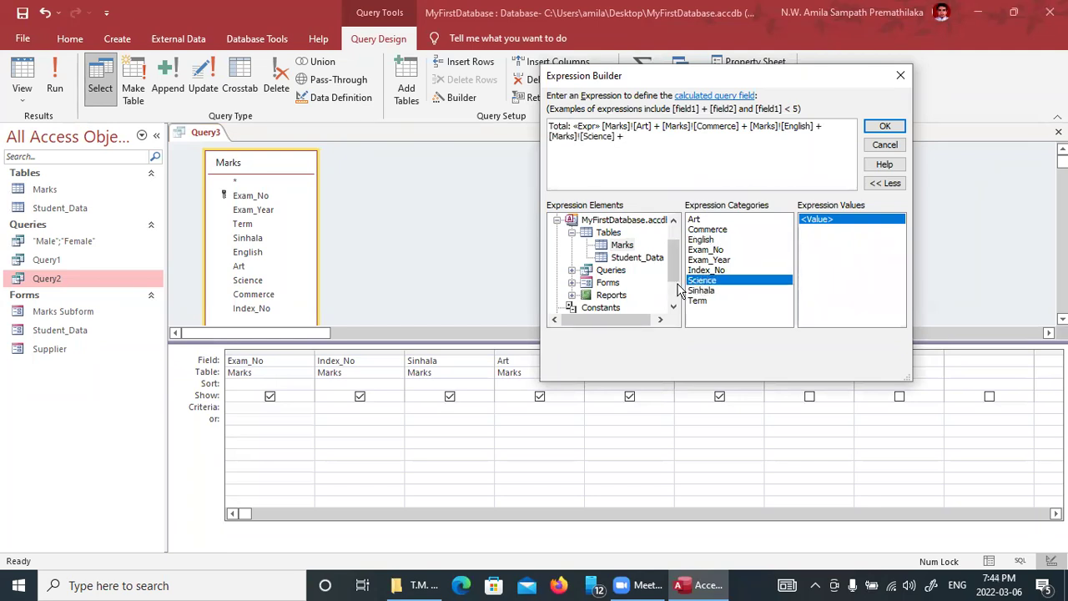
double_click(699, 290)
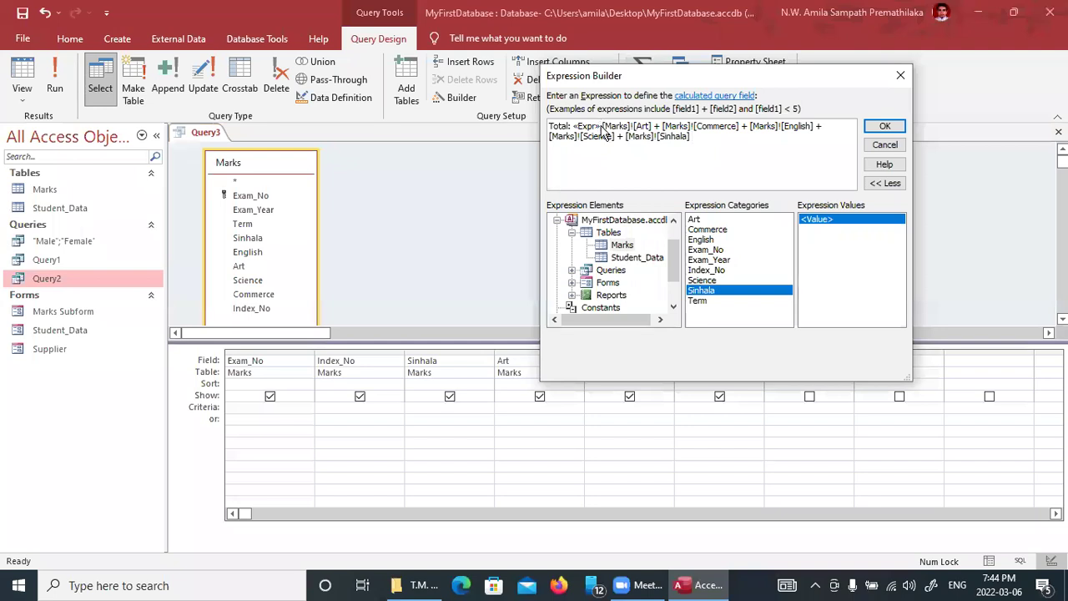
key("BackSpace")
key("BackSpace")
key("BackSpace")
key("BackSpace")
key("BackSpace")
key("BackSpace")
key("BackSpace")
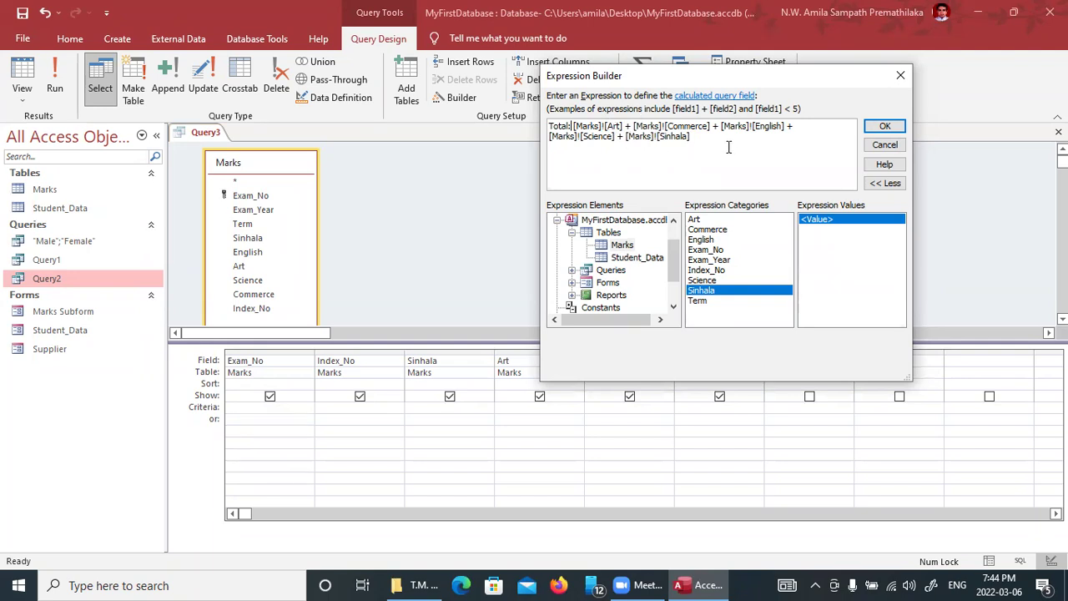
left_click(868, 127)
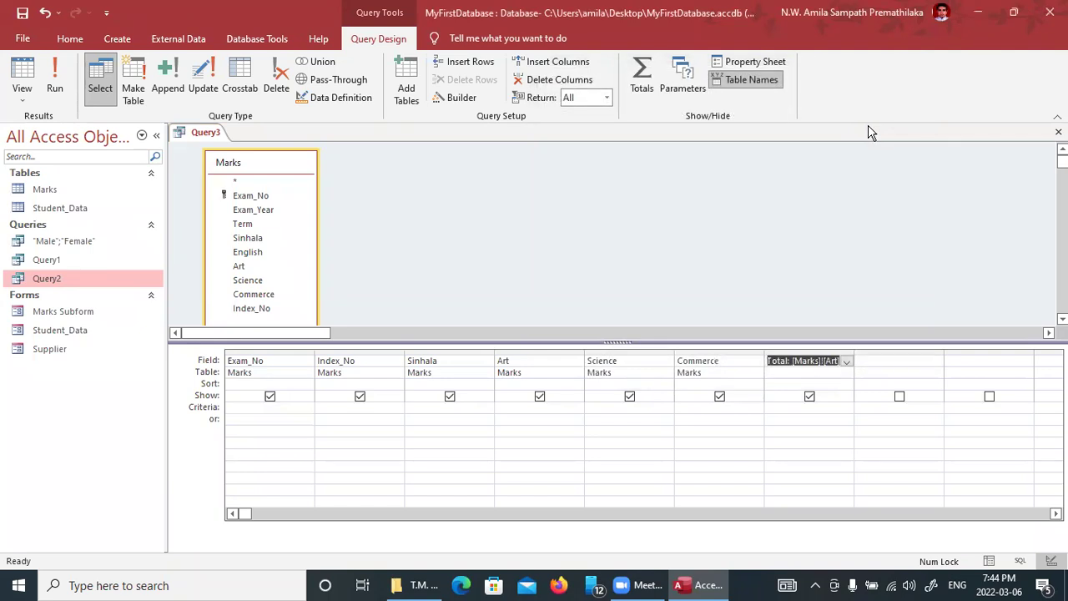
Save as Query3, run it to see Totals like 359 and 378, and return to Design View.
left_click(22, 15)
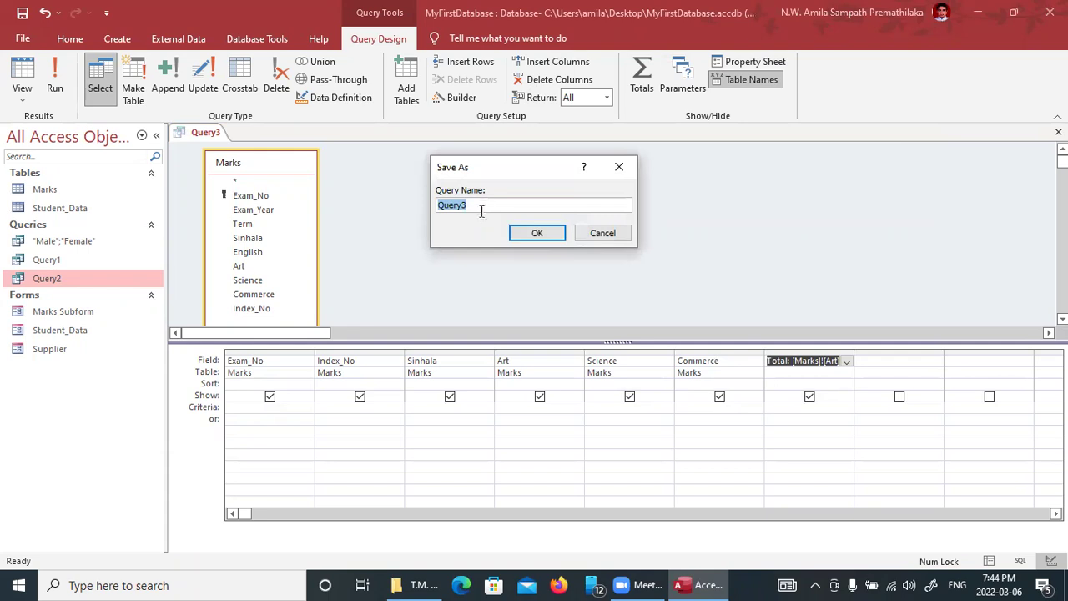
left_click(531, 237)
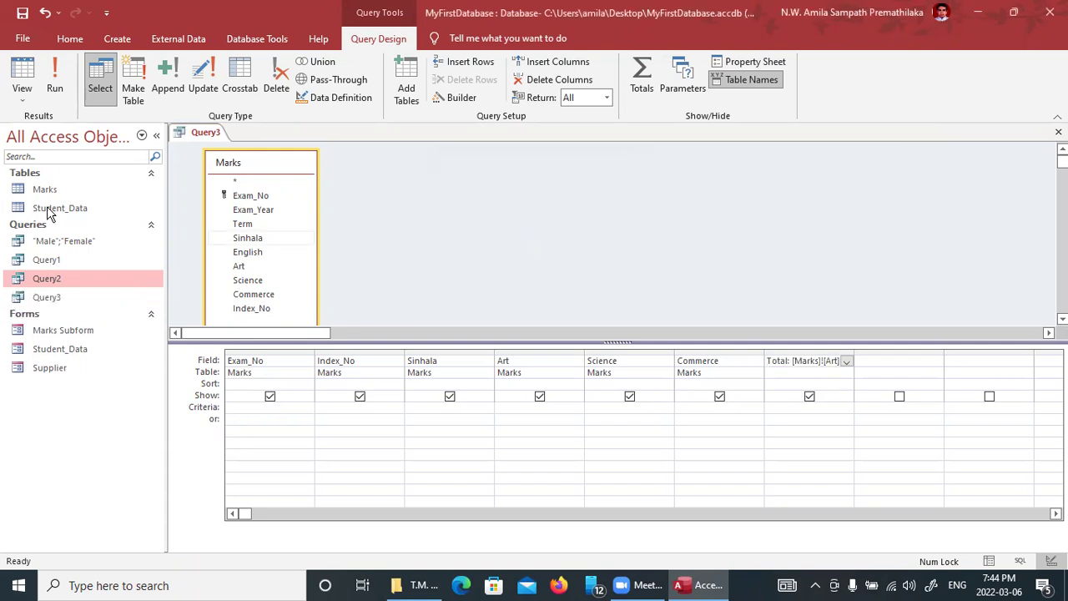
left_click(54, 79)
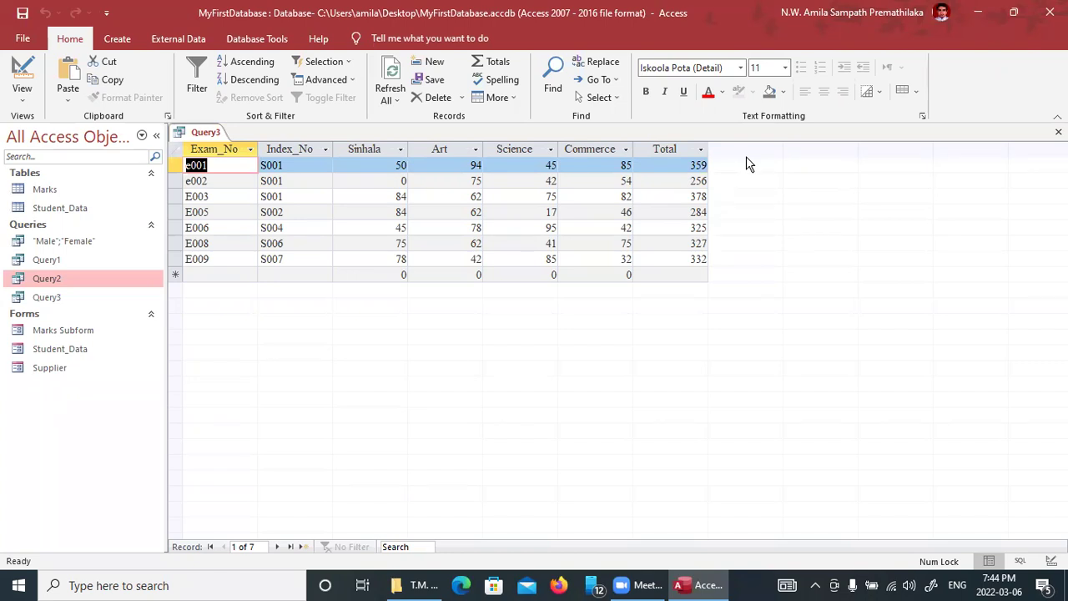
right_click(197, 130)
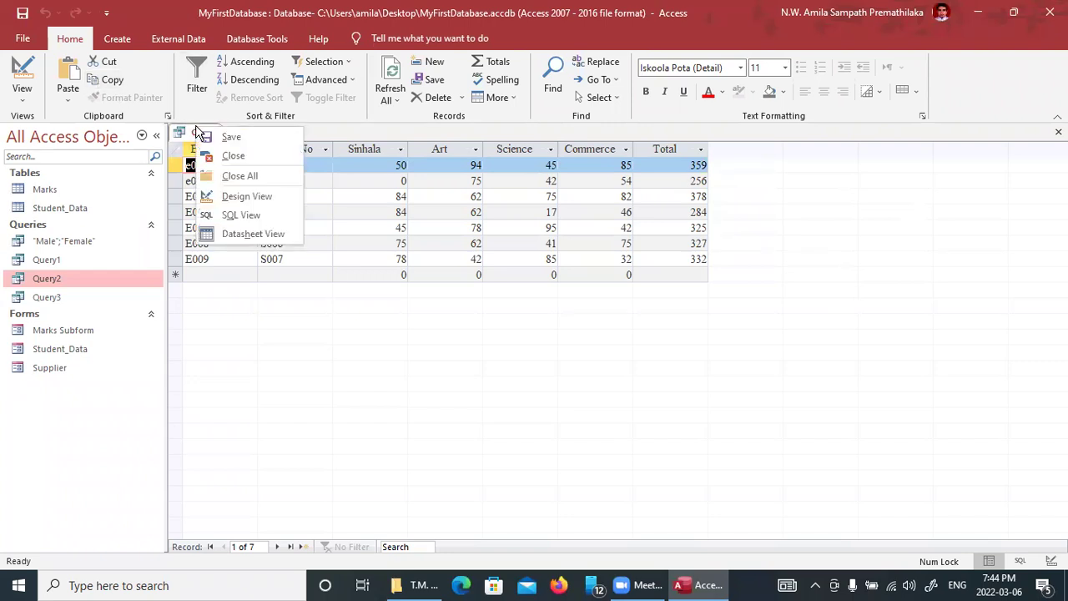
left_click(232, 200)
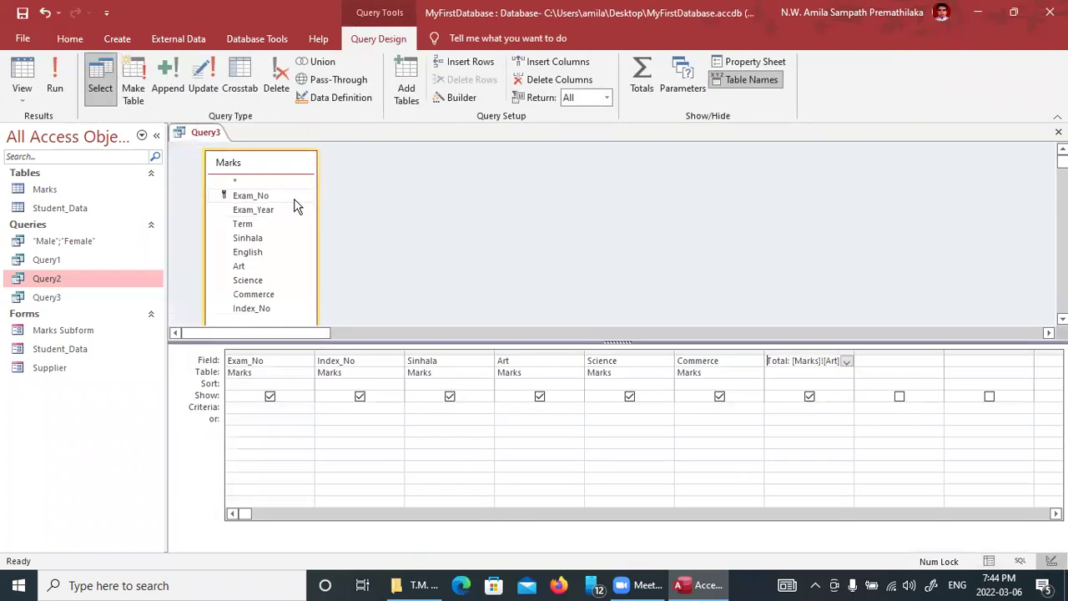
Start an 'Average:' field and open the Expression Builder on the Marks table's fields.
type("+[M")
type("Av")
type("erage:")
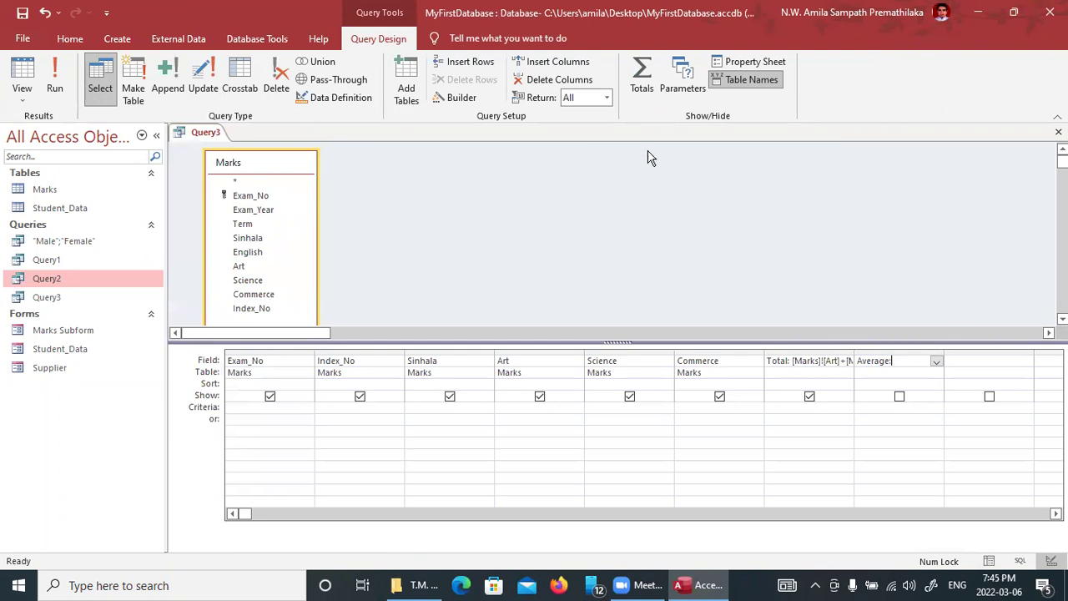
left_click(463, 98)
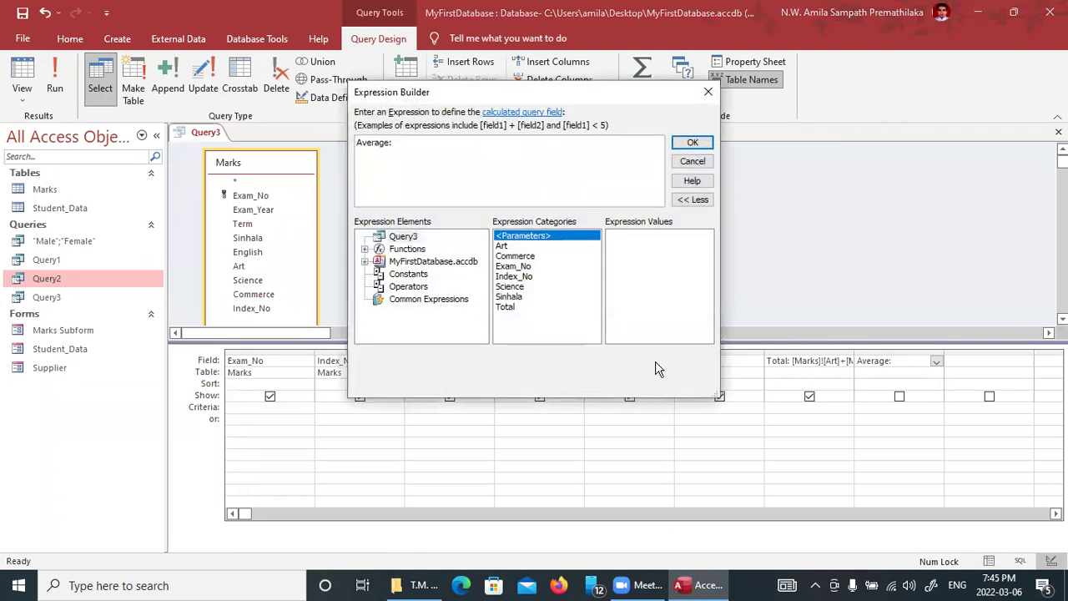
double_click(403, 262)
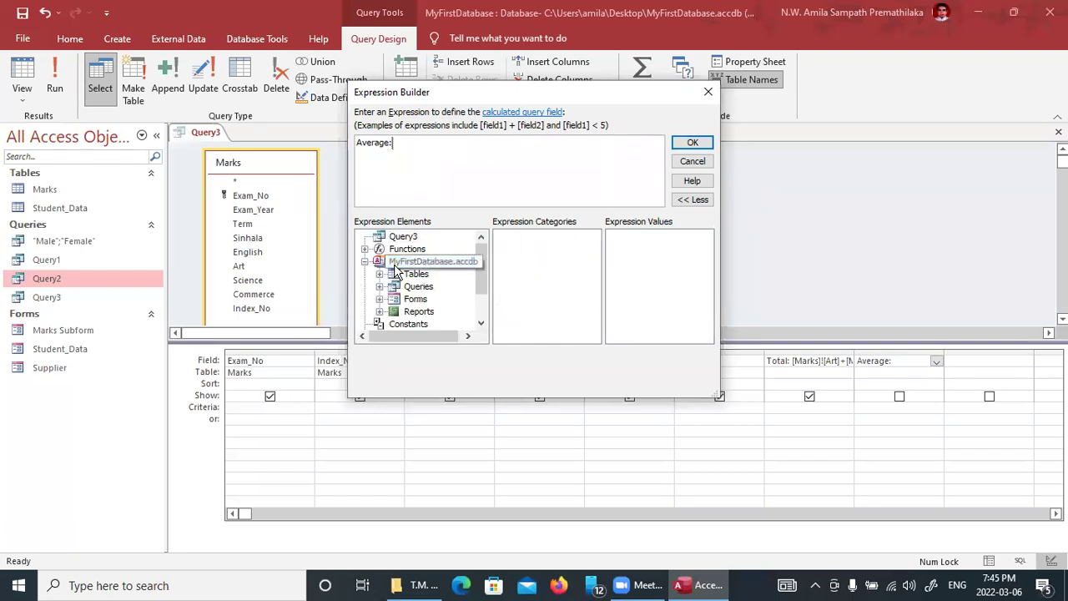
double_click(416, 275)
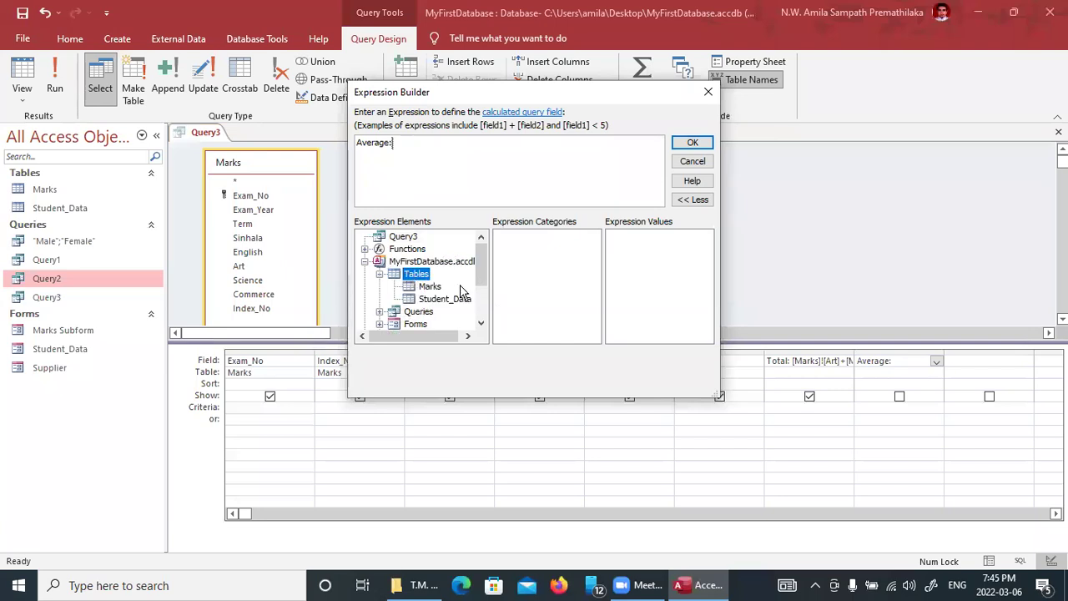
left_click(430, 287)
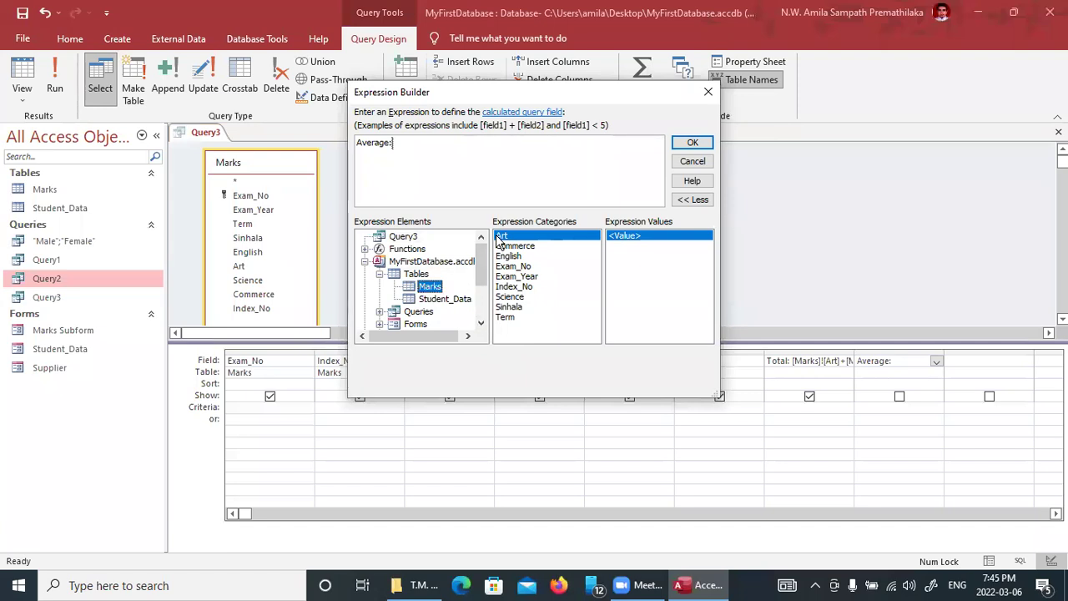
Enter the expression (Art+Commerce+English+Science+Sinhala)/5 and accept it.
left_click(410, 142)
type("(")
double_click(504, 237)
type("+")
double_click(513, 247)
type("+")
double_click(511, 256)
type("+")
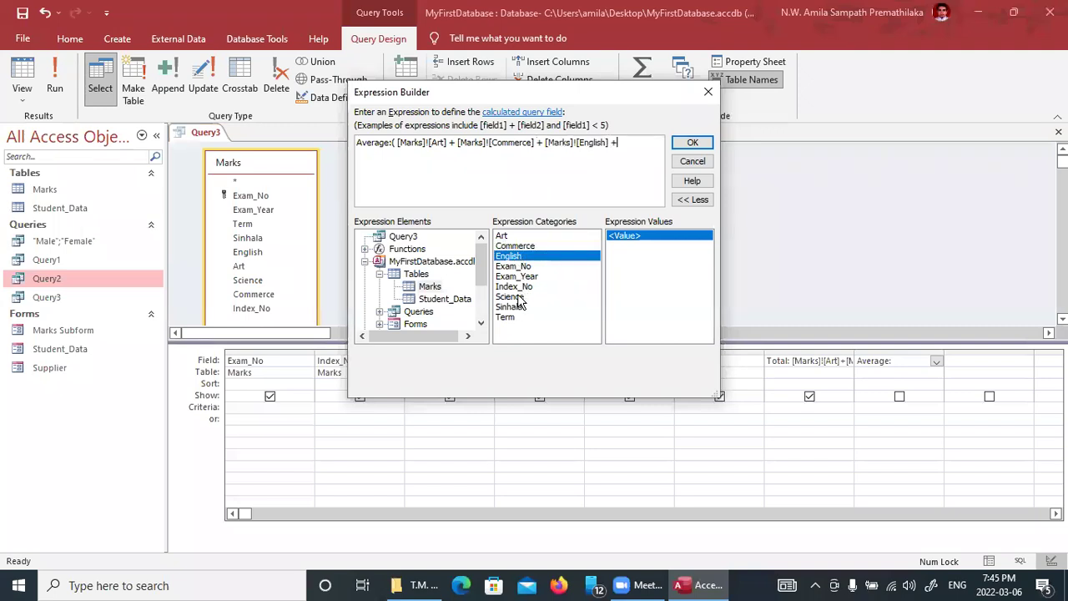
double_click(510, 297)
type("+")
double_click(518, 307)
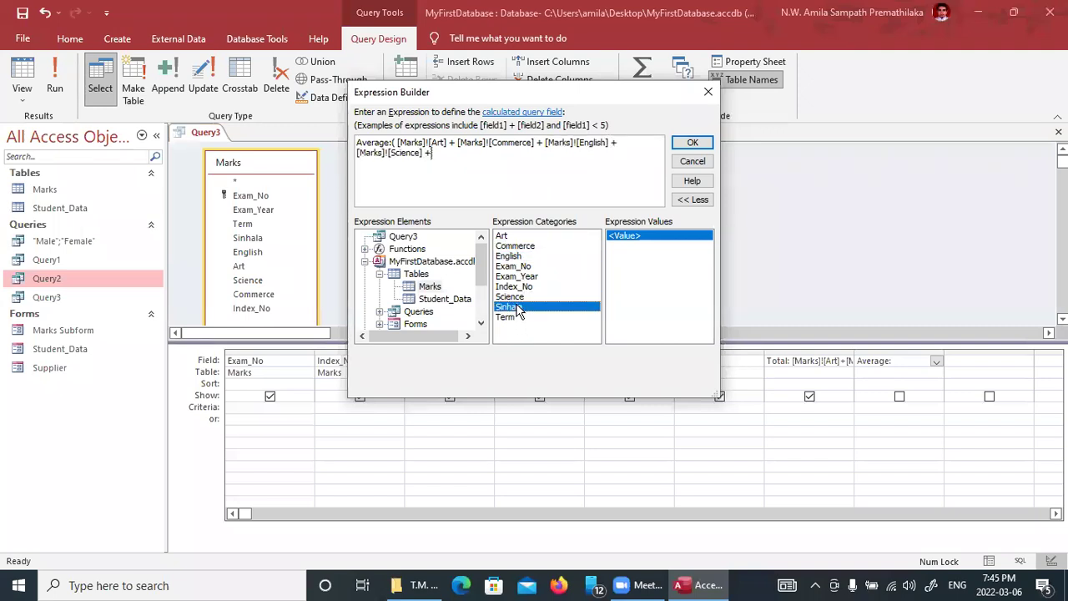
type(")")
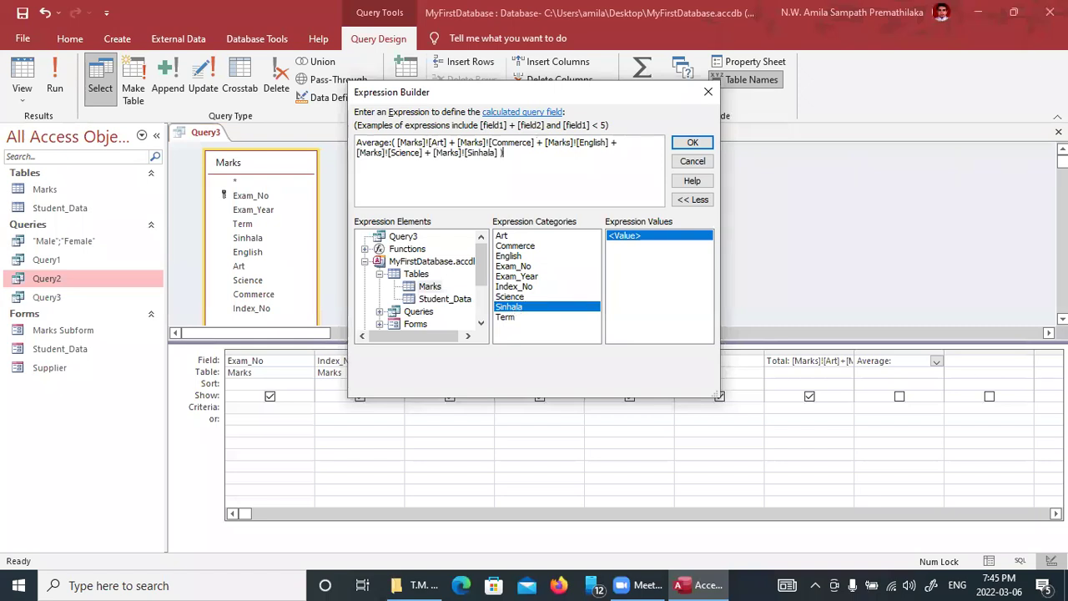
type("/")
type("5")
left_click(690, 142)
Run Query3 to show Total and Average columns, e.g. 378 and 75.6 for E003.
left_click(55, 79)
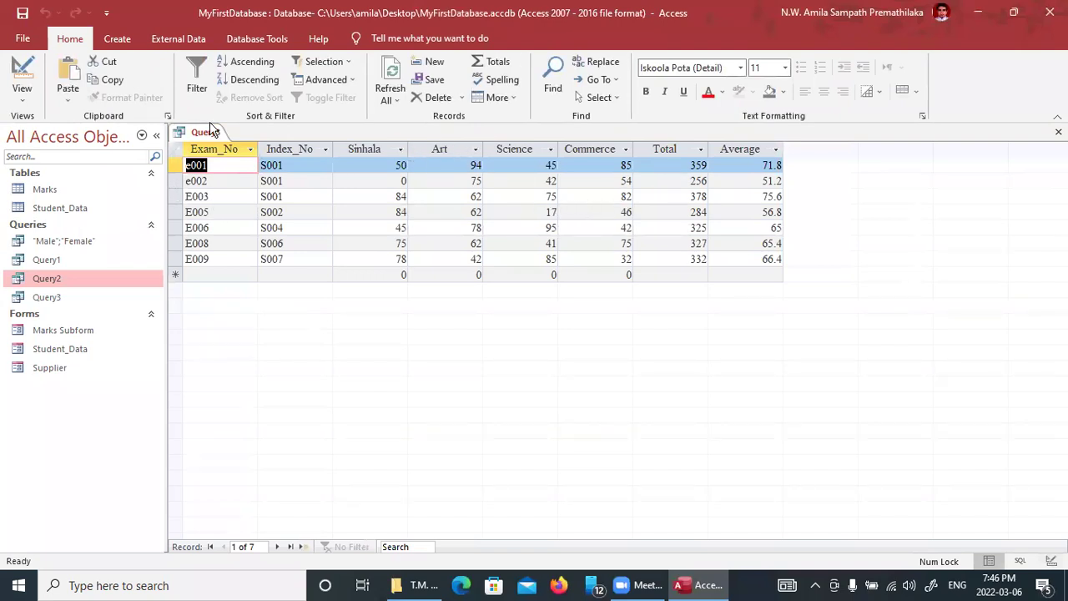
Close the Query3 results datasheet.
right_click(198, 138)
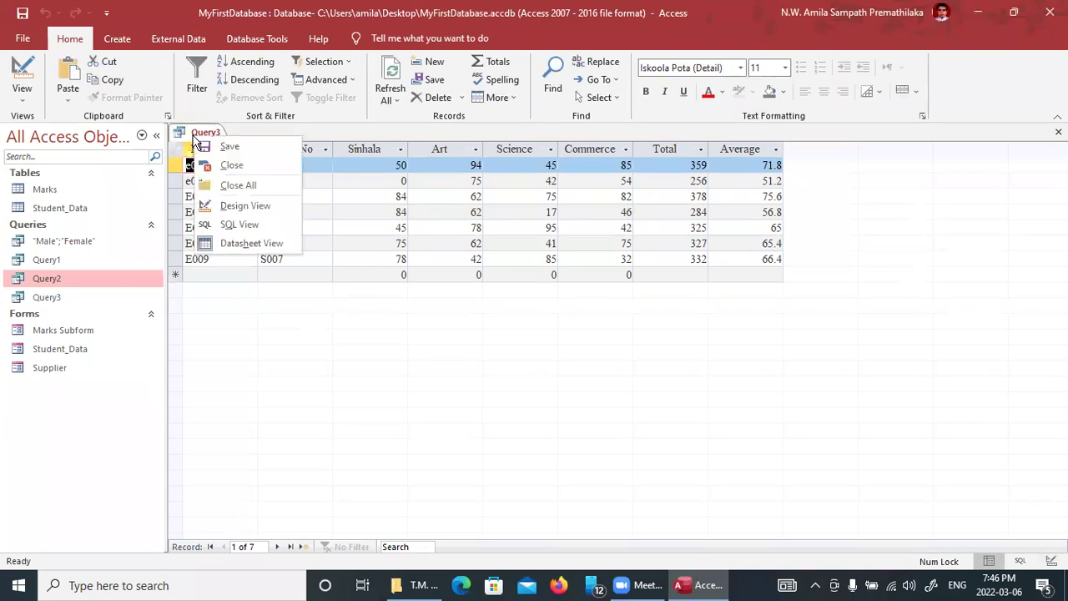
left_click(244, 164)
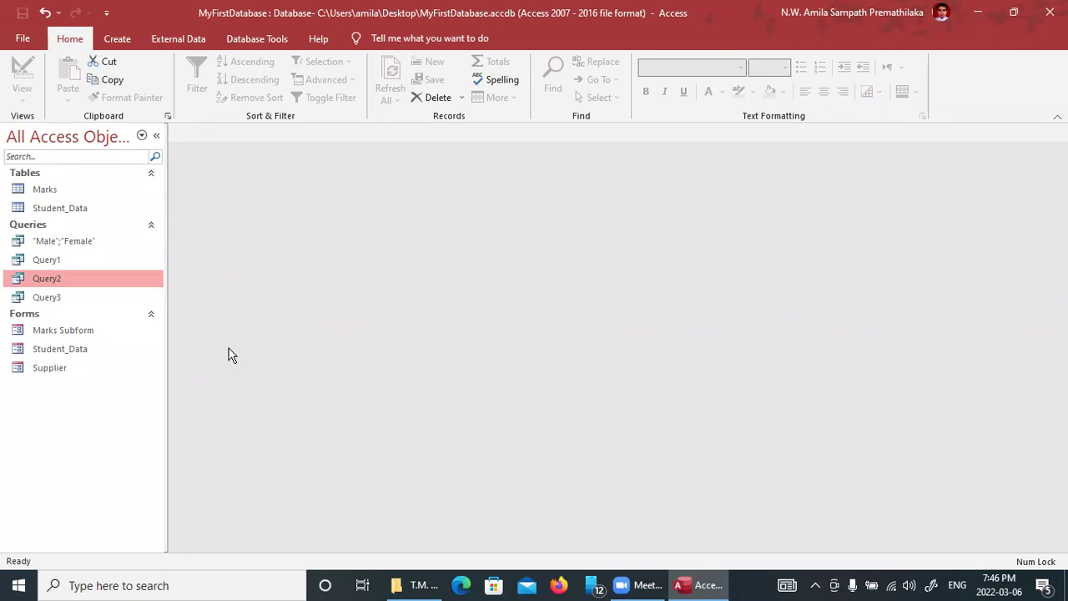
Browse the tables, forms and queries in the Navigation Pane, ending with Query3 selected.
left_click(47, 192)
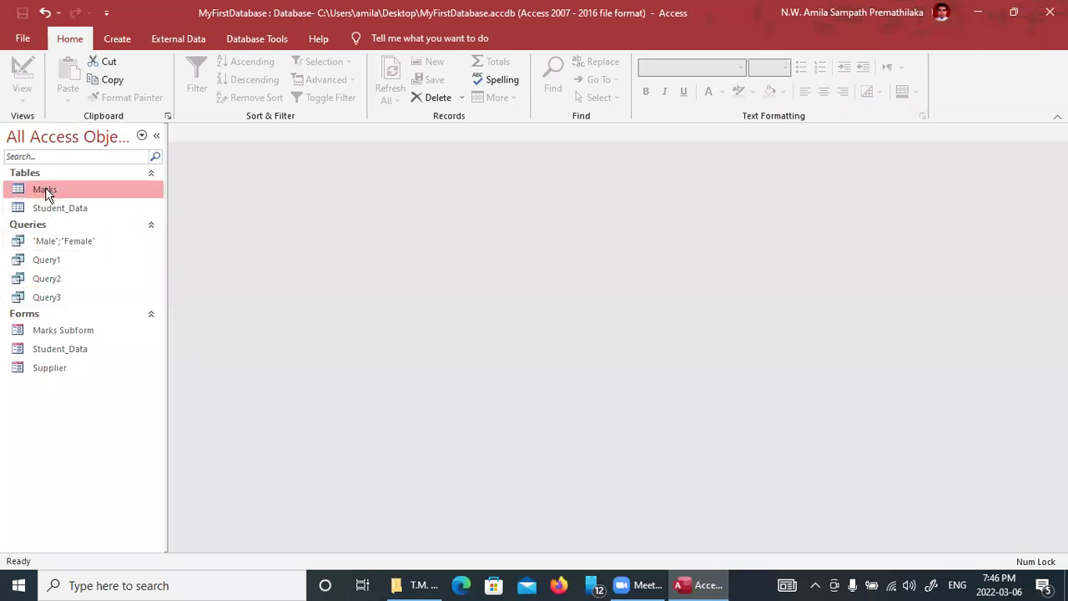
left_click(65, 330)
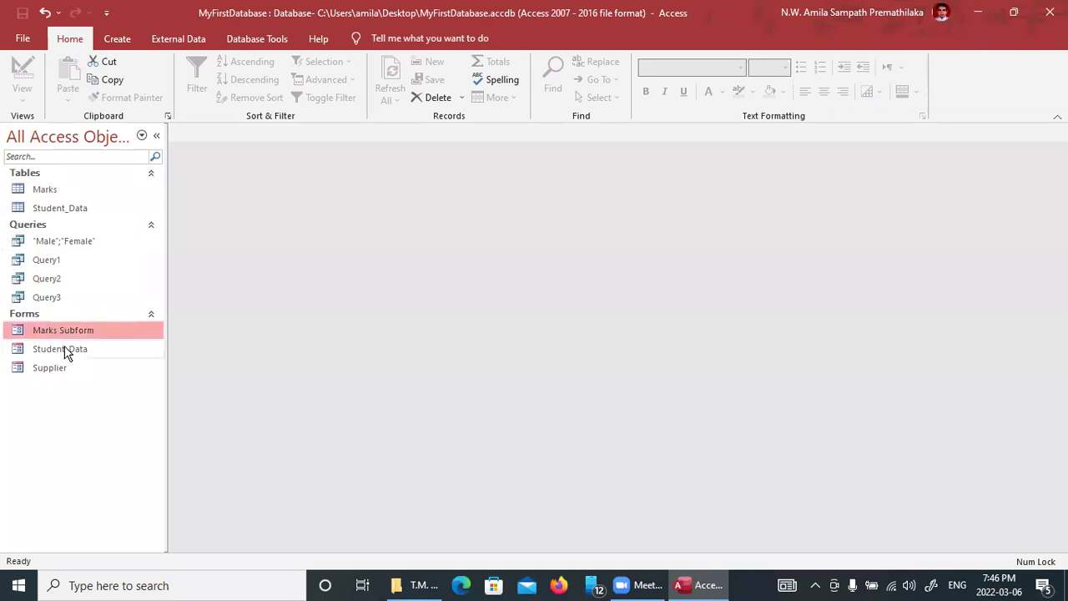
left_click(64, 349)
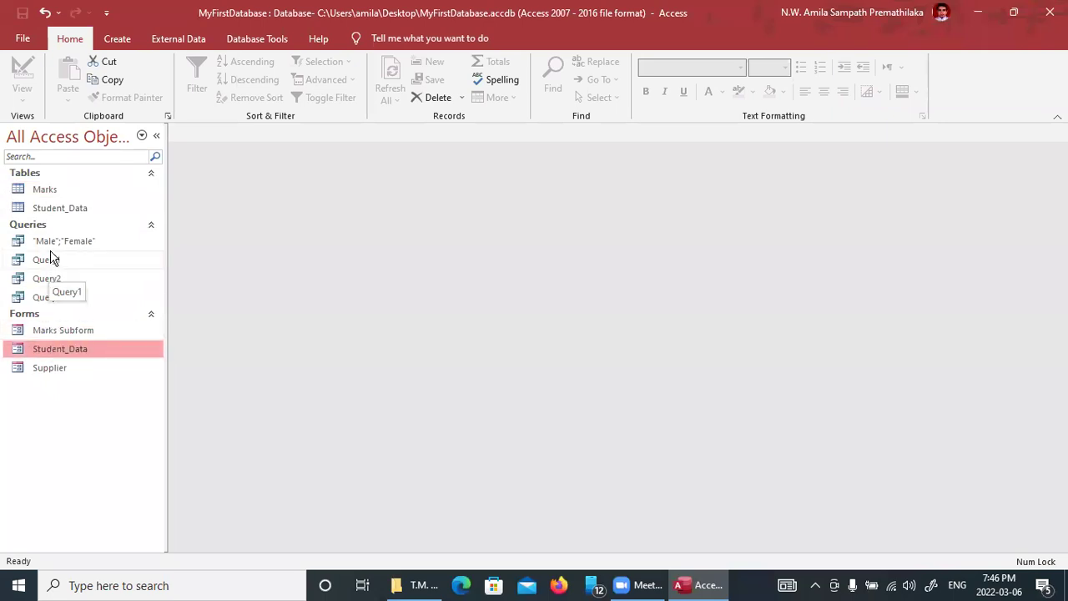
left_click(48, 258)
left_click(46, 277)
left_click(50, 302)
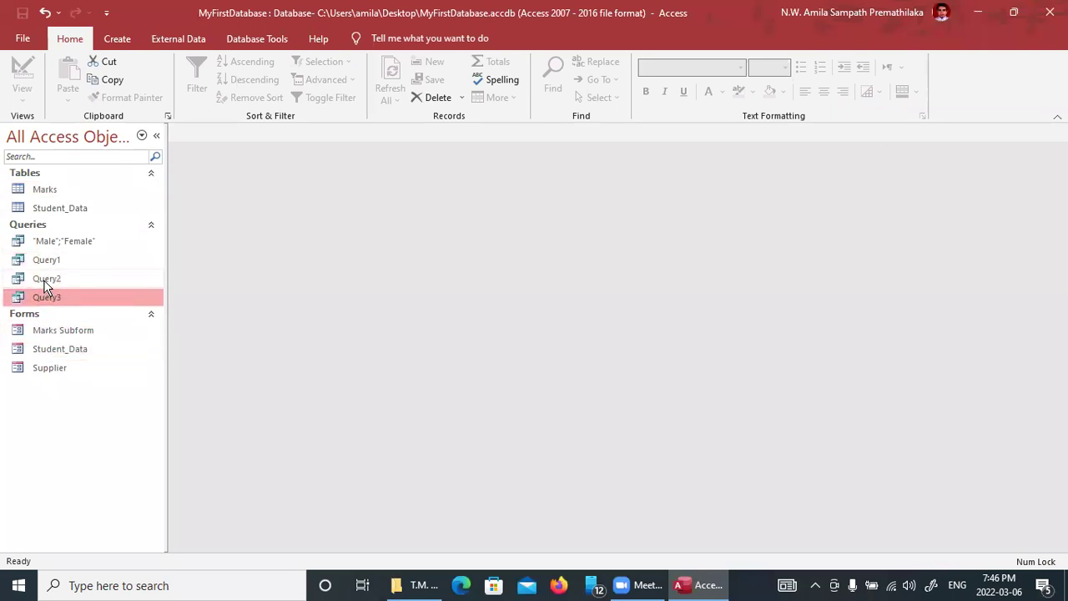
left_click(44, 280)
left_click(43, 262)
left_click(45, 284)
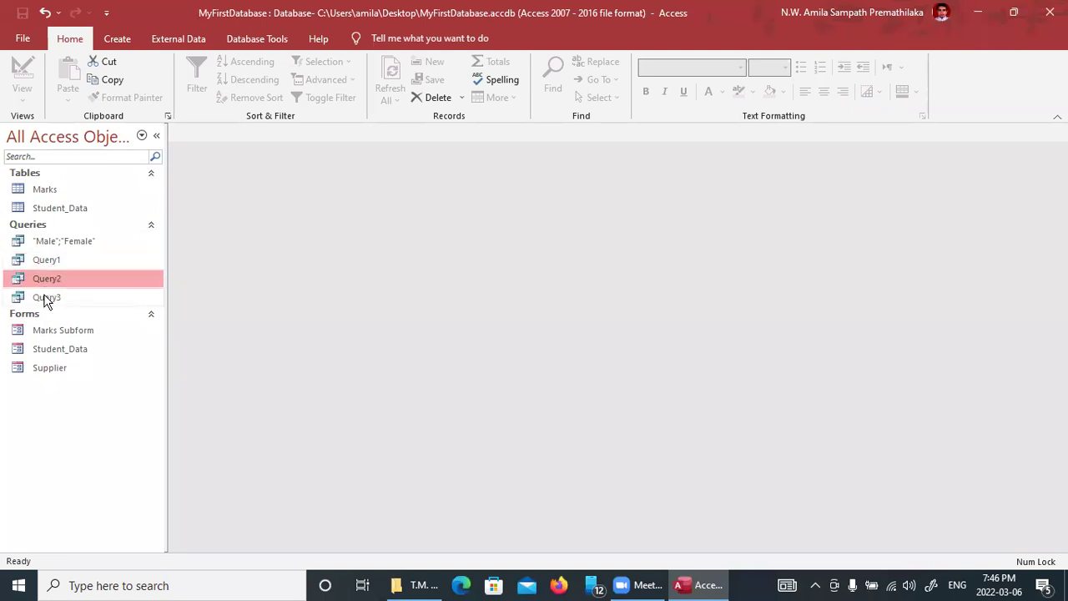
left_click(46, 299)
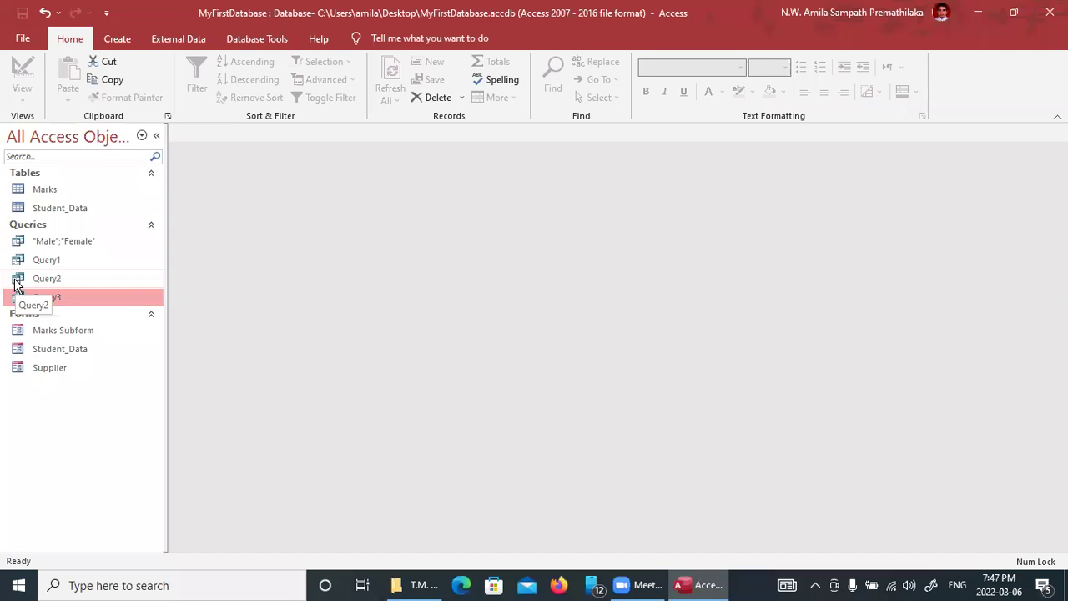
Generate a quick report from Query3, then close it without saving.
left_click(117, 38)
left_click(483, 83)
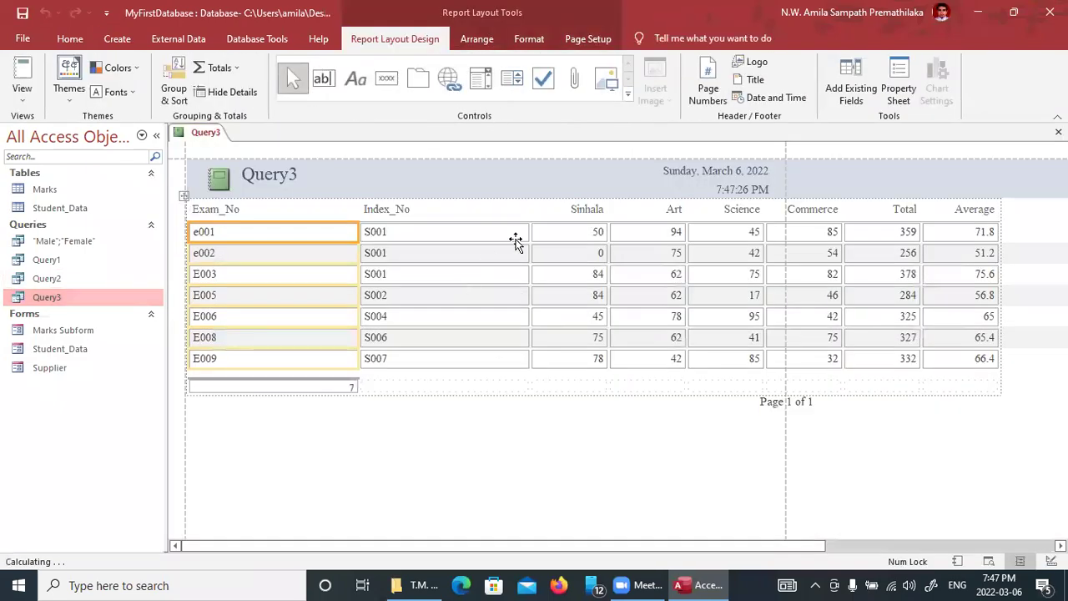
right_click(209, 132)
left_click(234, 164)
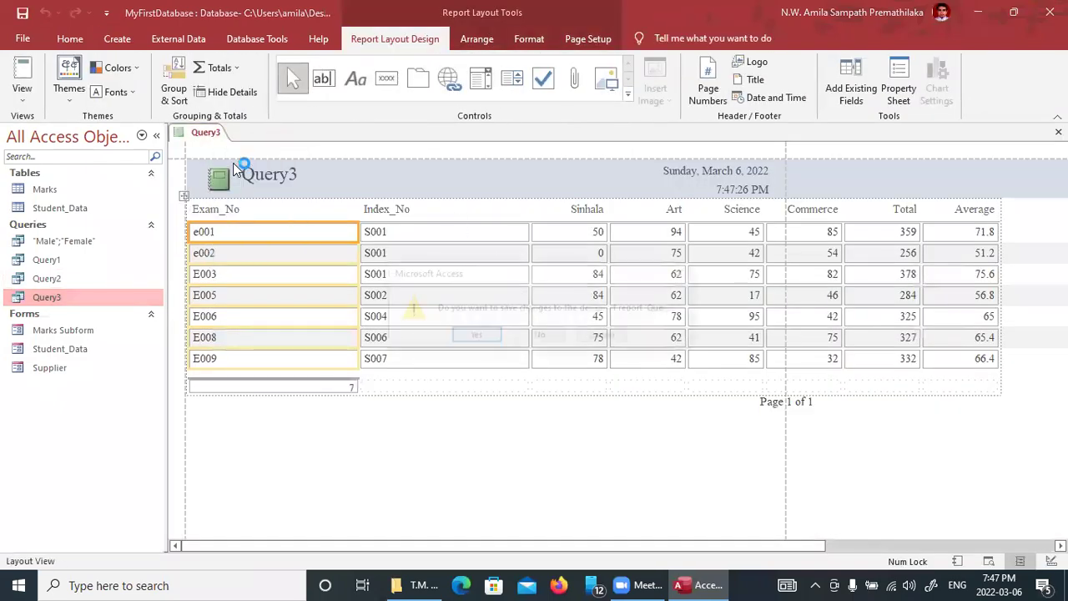
left_click(537, 336)
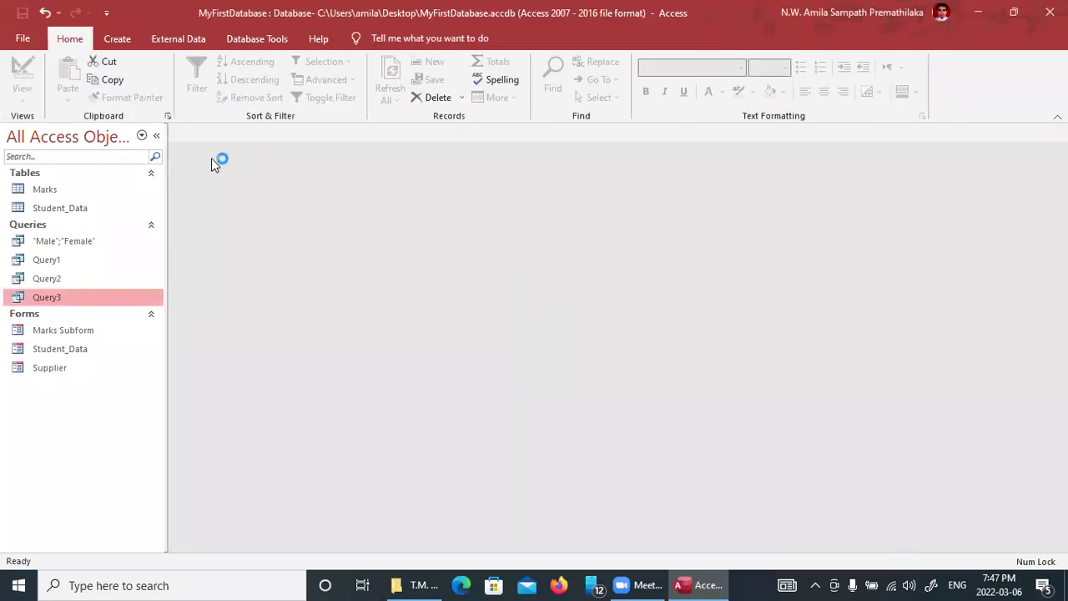
left_click(117, 38)
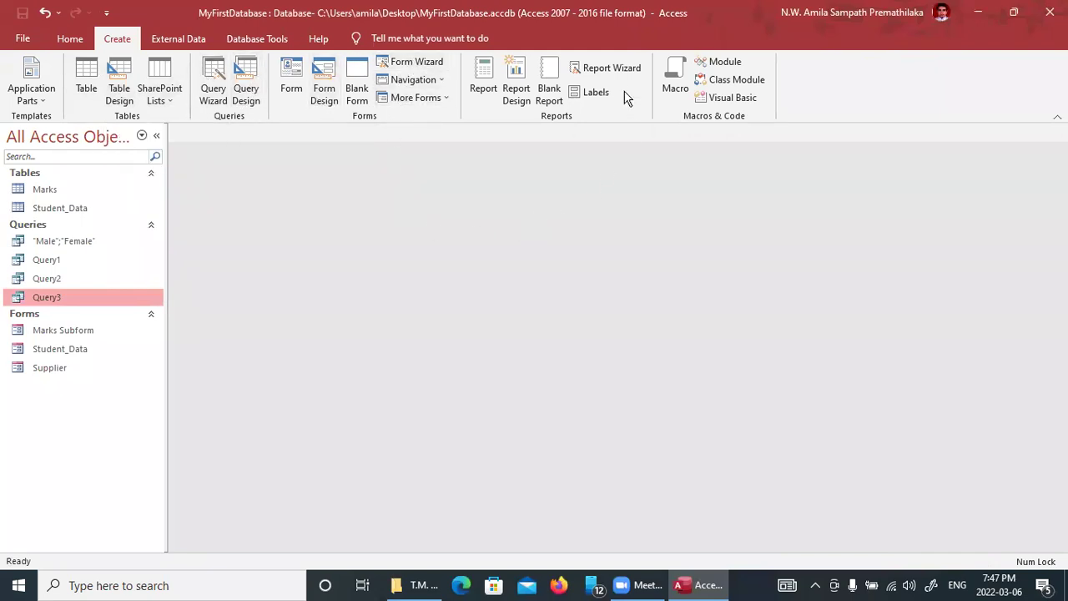
Start the Report Wizard on Query1 and add all six of its fields.
left_click(610, 68)
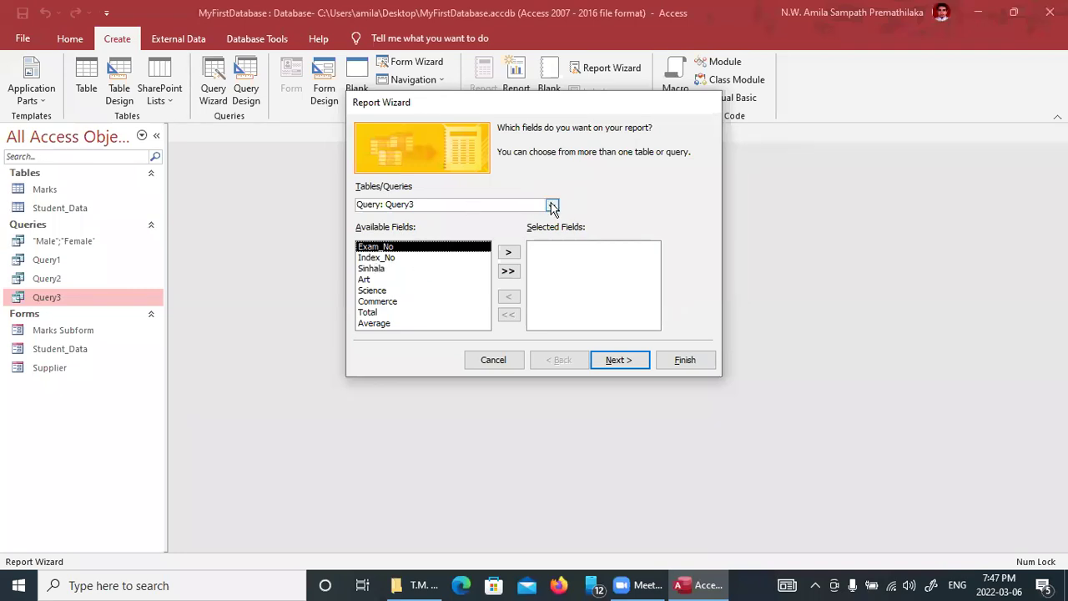
left_click(551, 205)
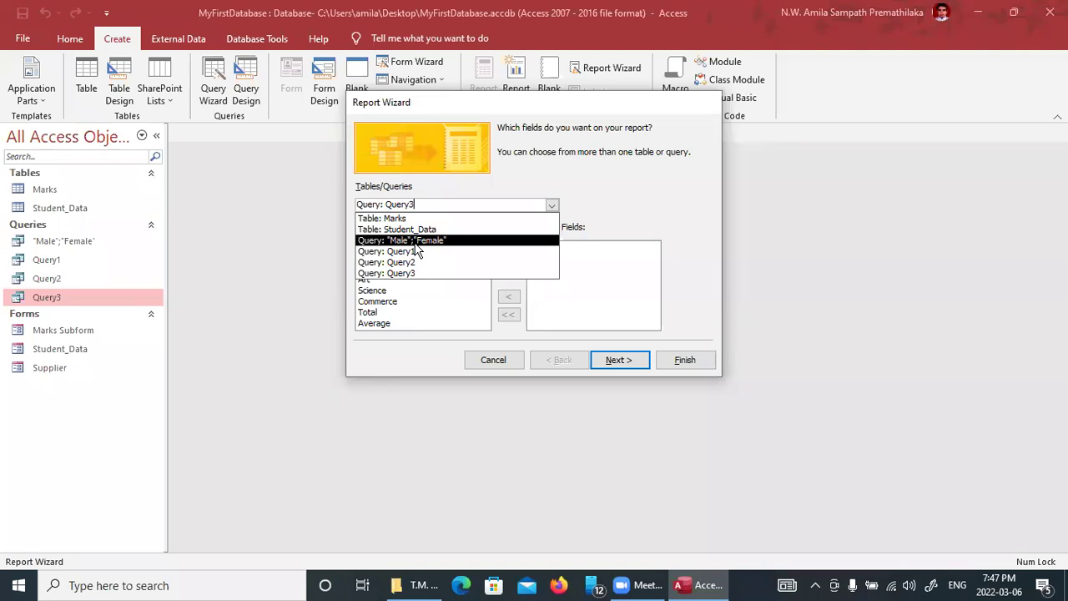
left_click(401, 252)
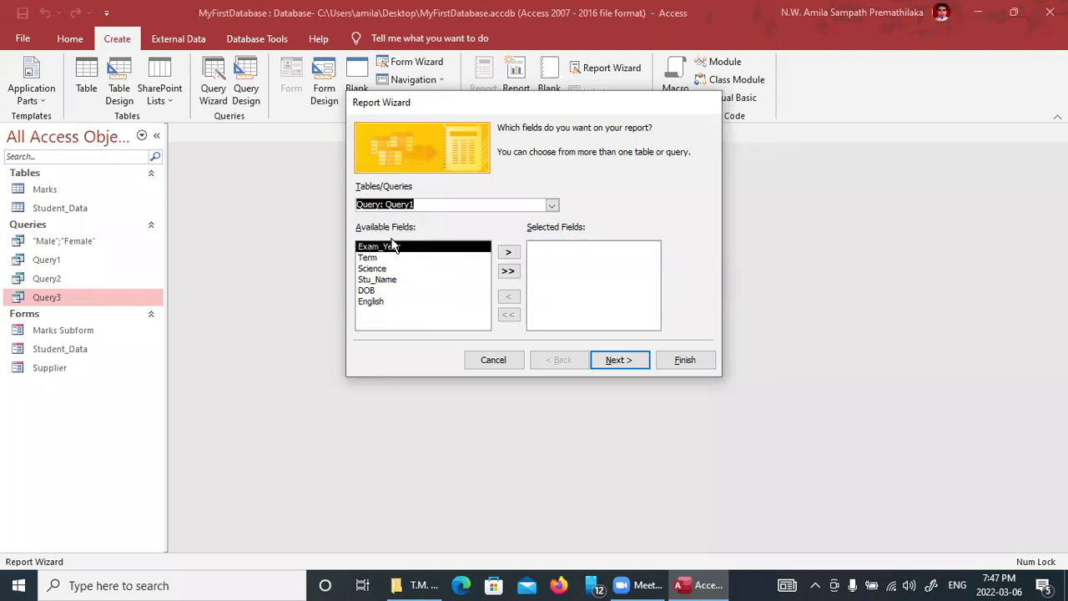
left_click(551, 206)
left_click(448, 219)
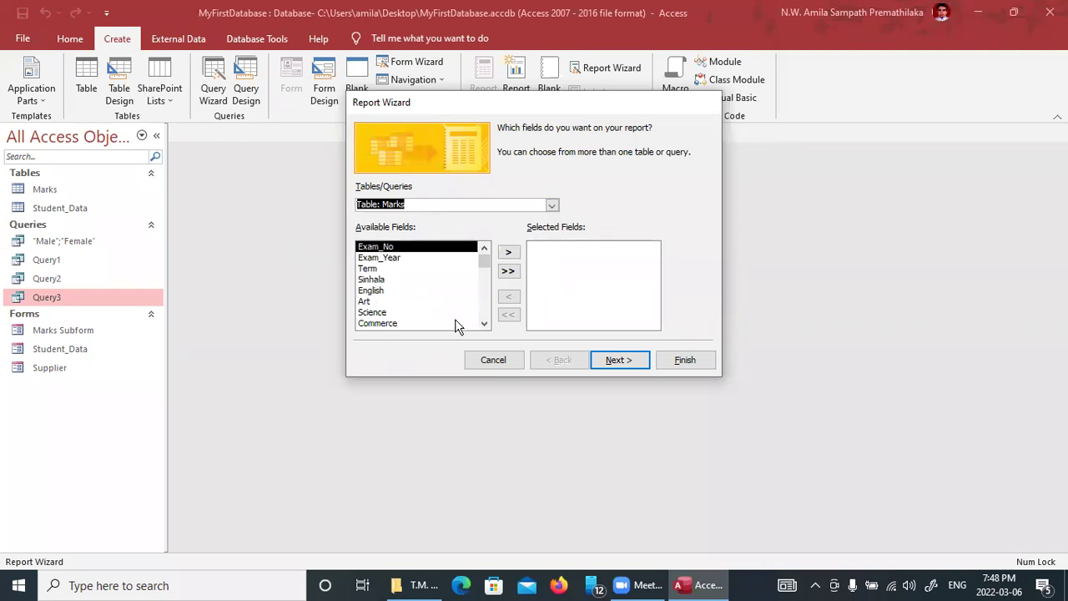
left_click(551, 205)
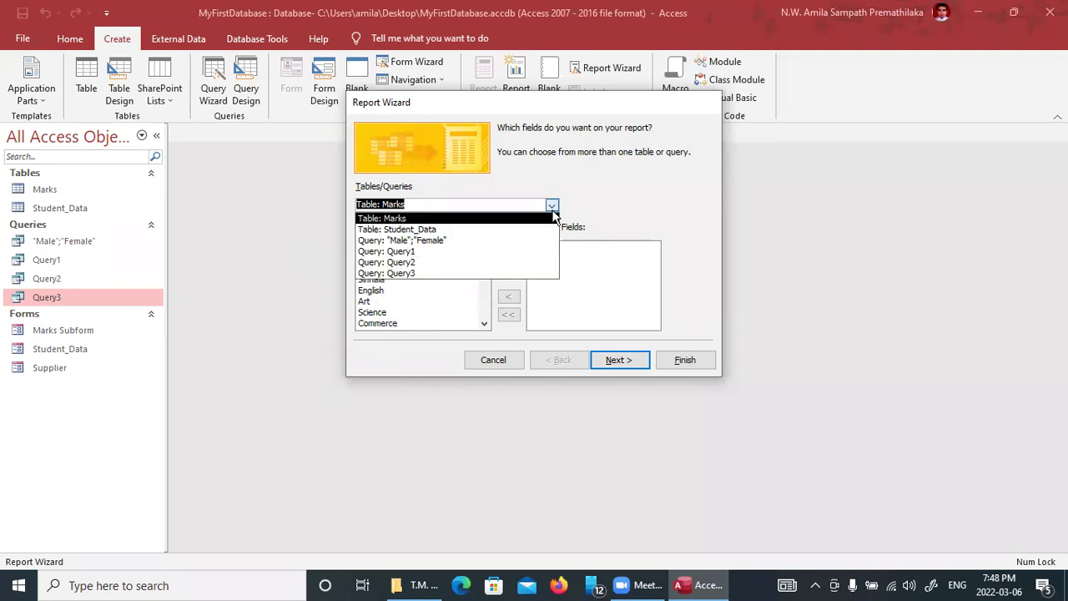
left_click(445, 258)
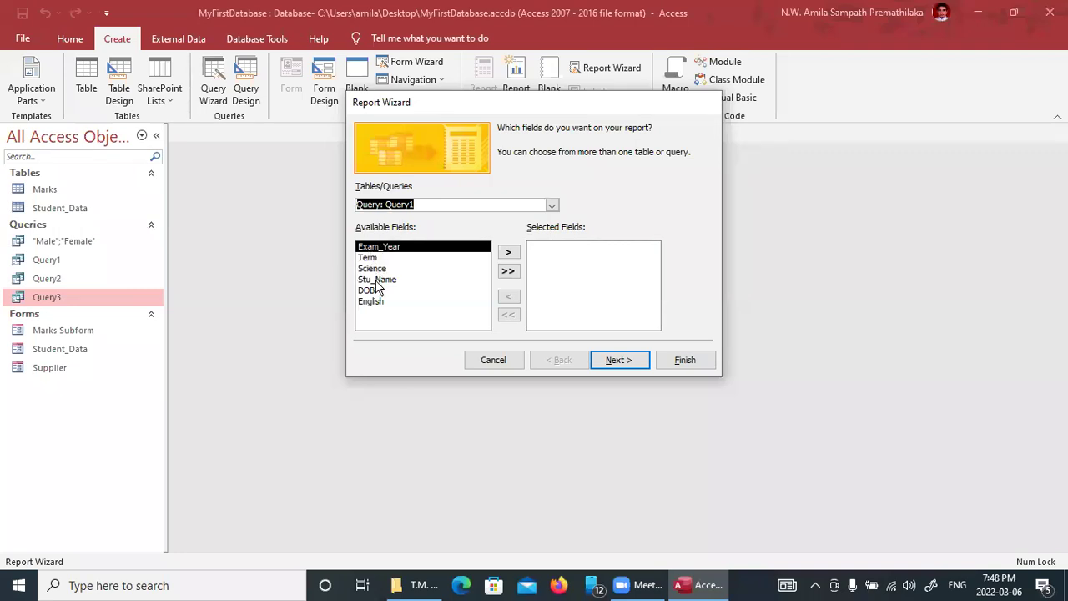
left_click(507, 271)
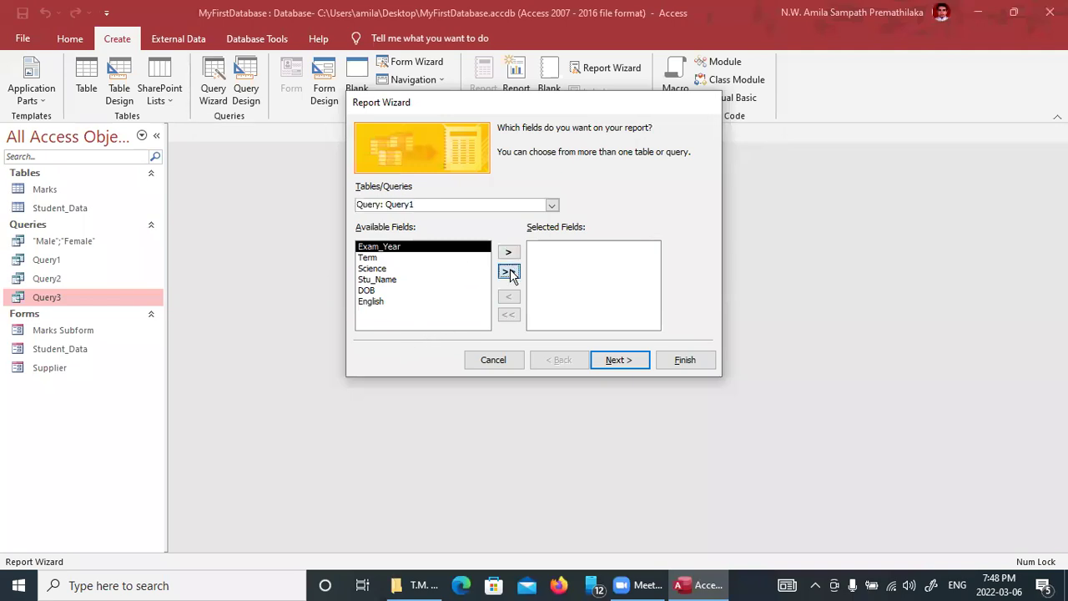
left_click(602, 359)
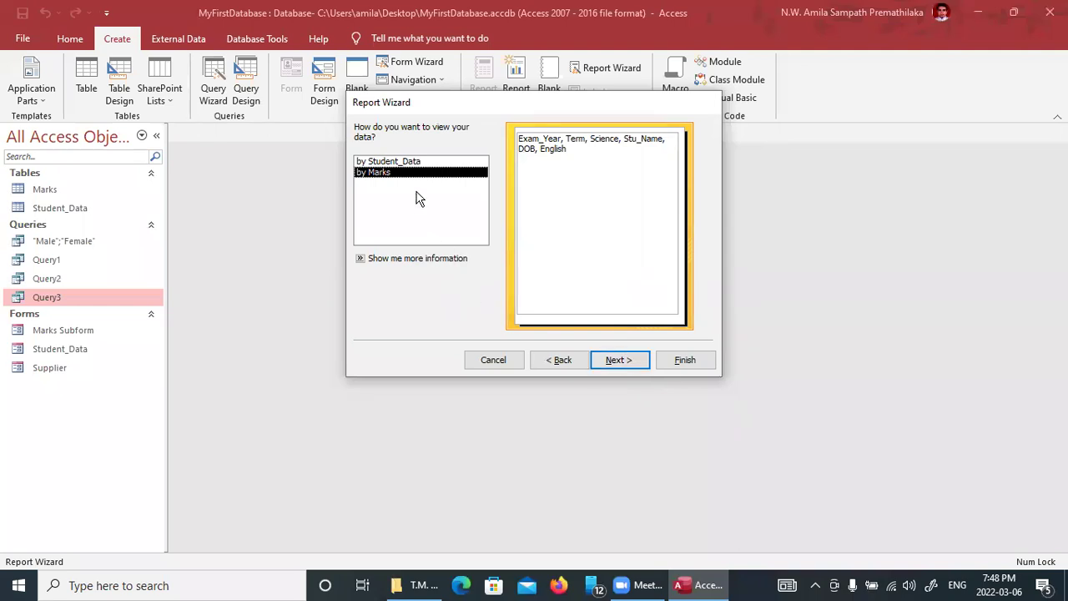
Choose to view the report data by Marks.
left_click(410, 162)
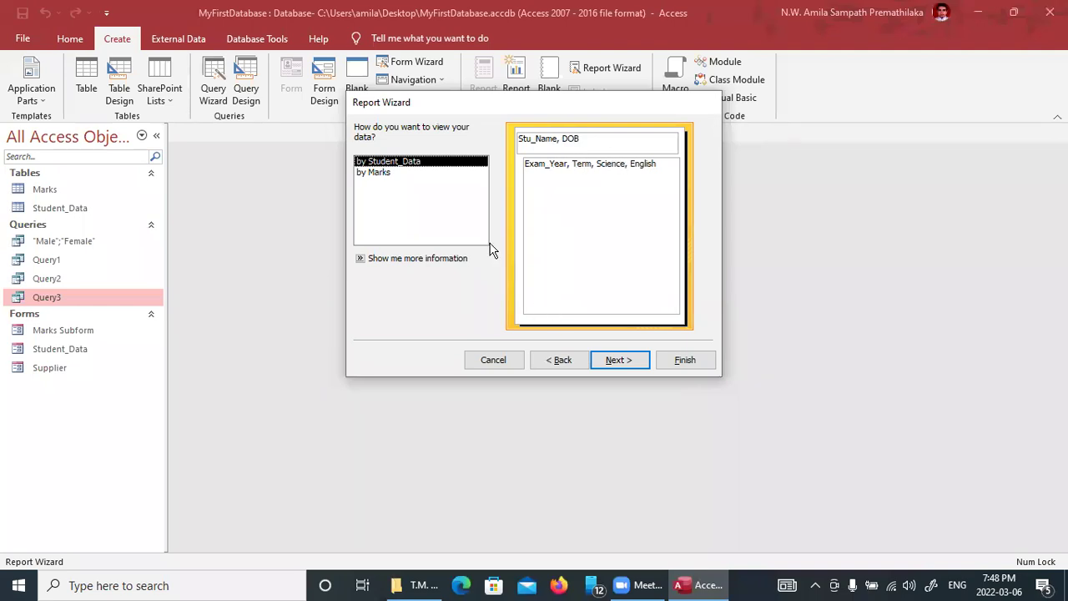
left_click(382, 175)
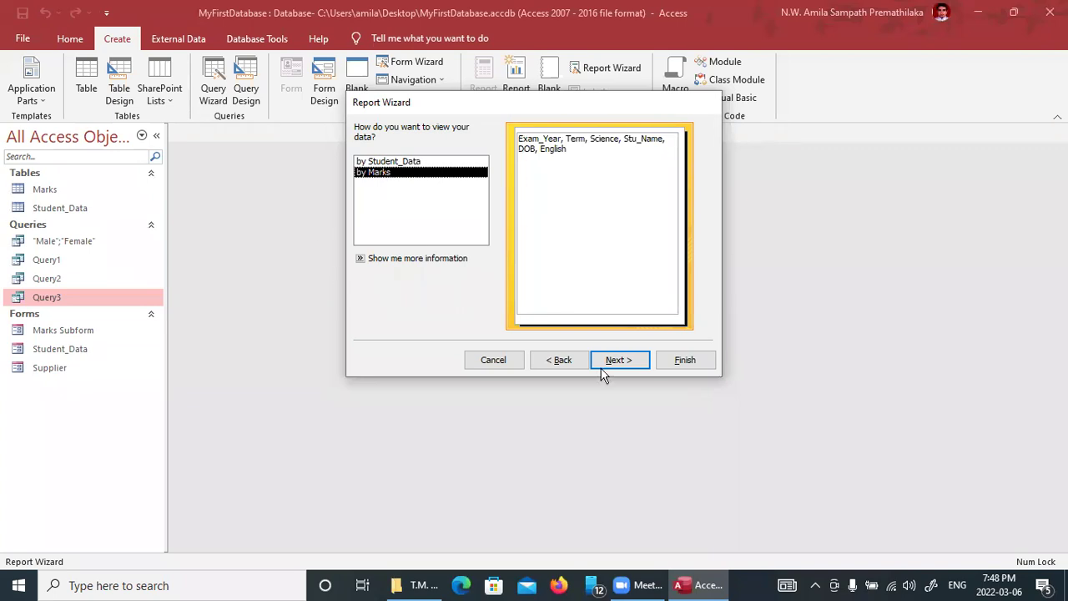
left_click(633, 360)
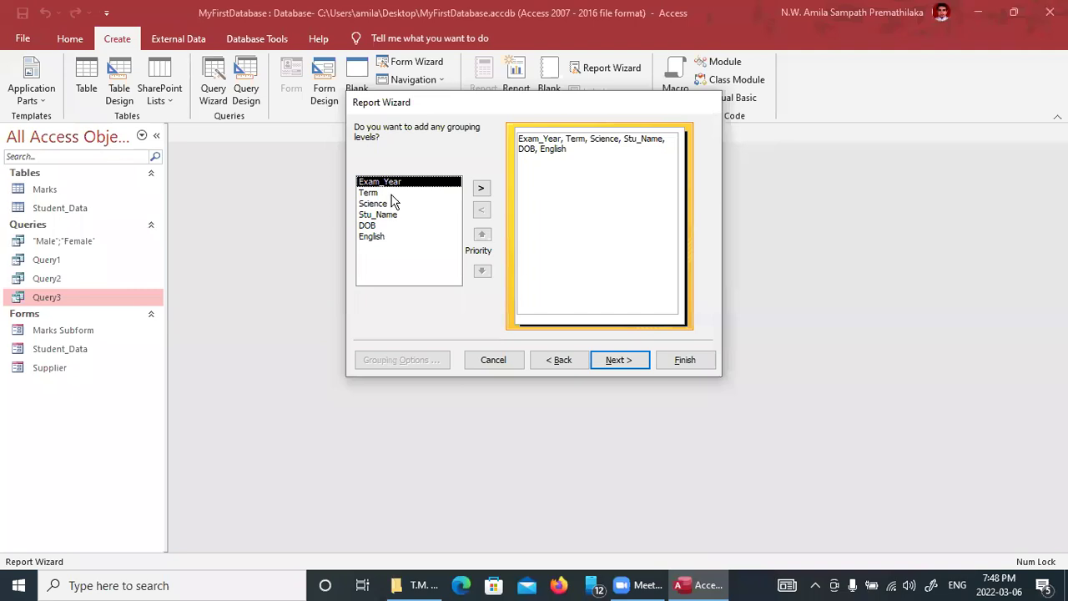
Set Exam_Year as the only grouping level, removing the extra Term level.
left_click(380, 193)
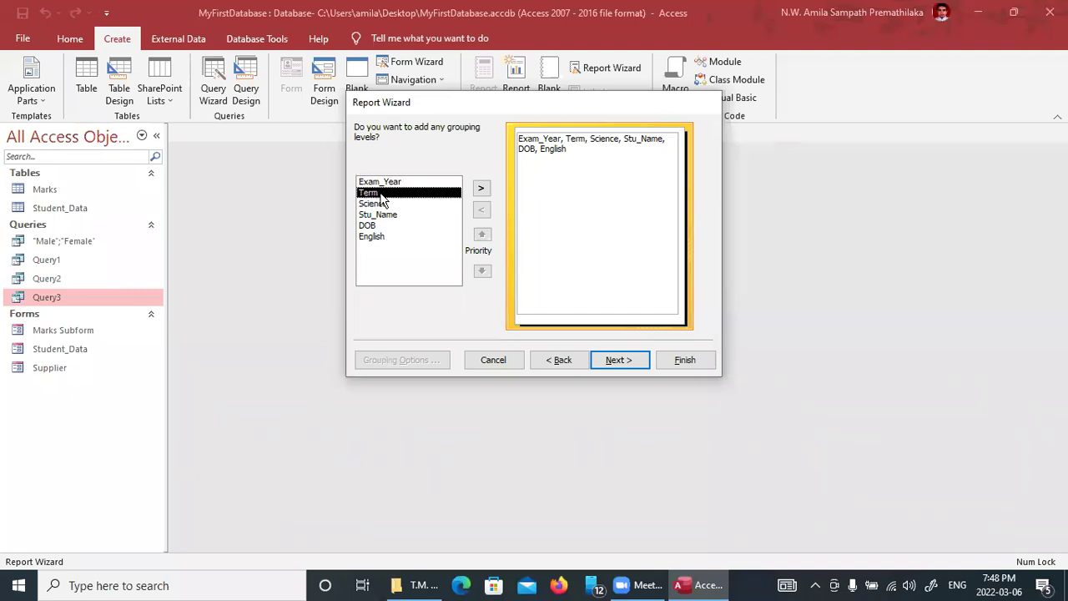
left_click(383, 181)
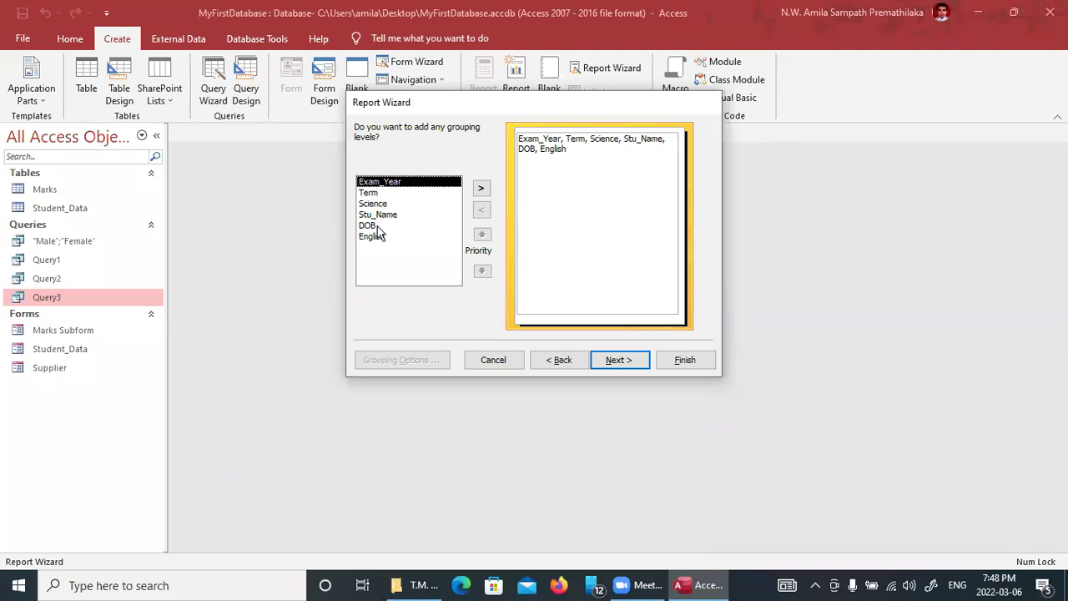
left_click(480, 188)
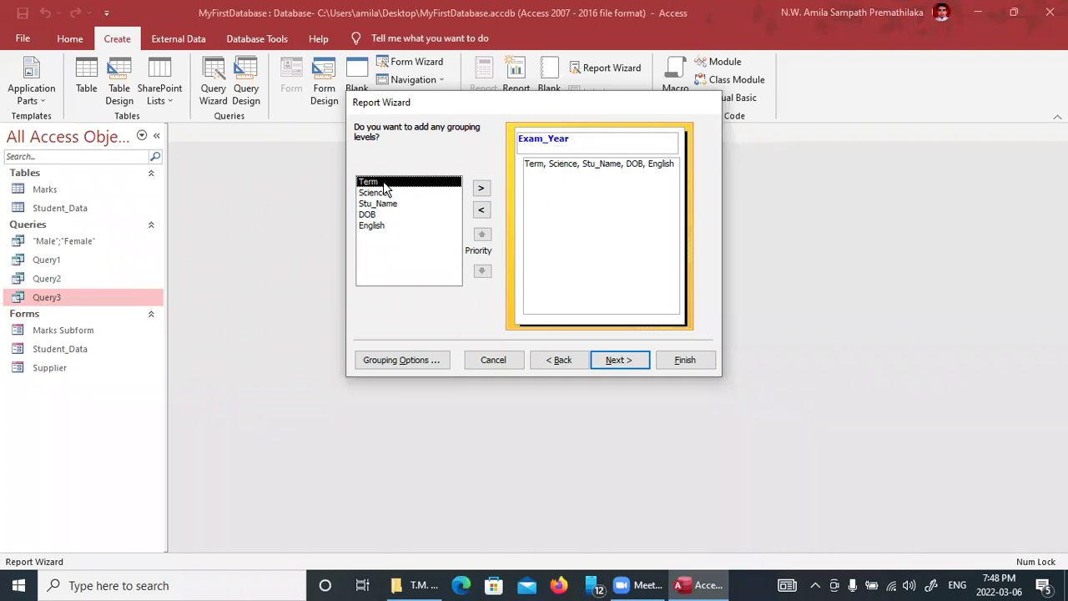
left_click(481, 187)
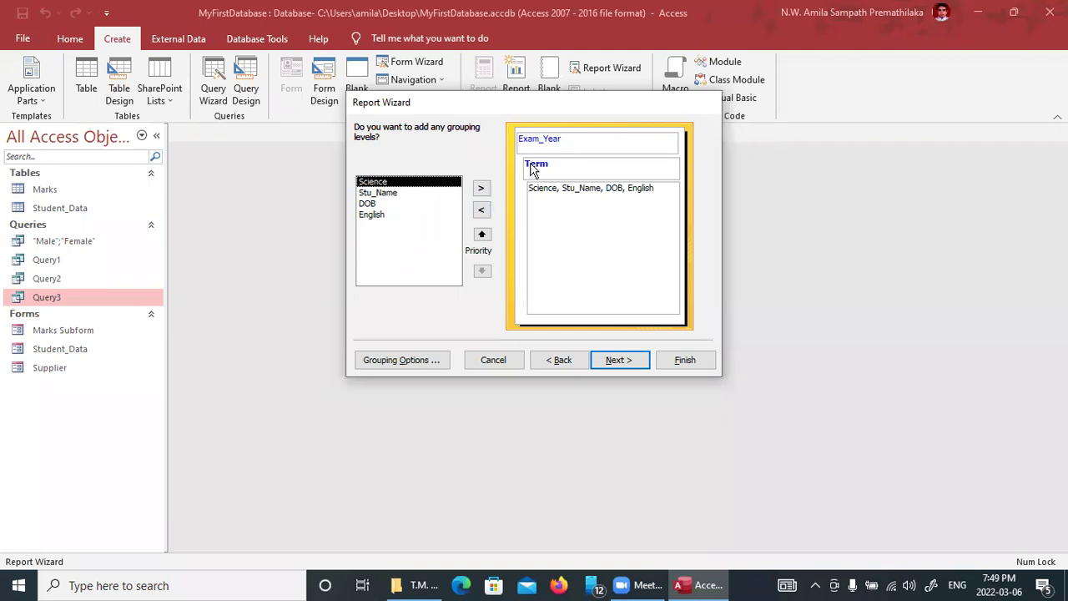
left_click(481, 210)
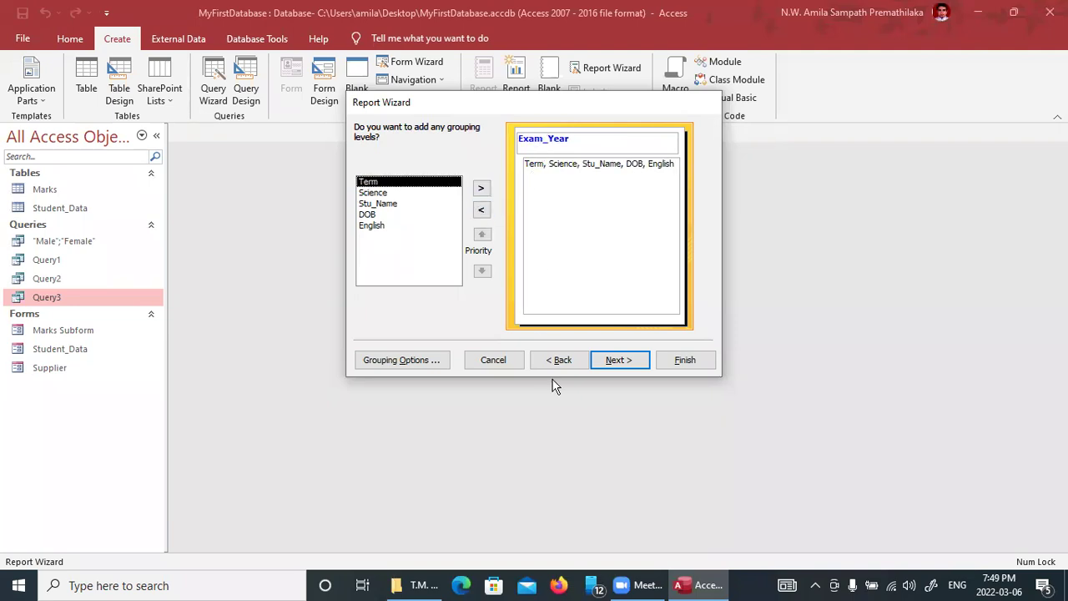
left_click(607, 366)
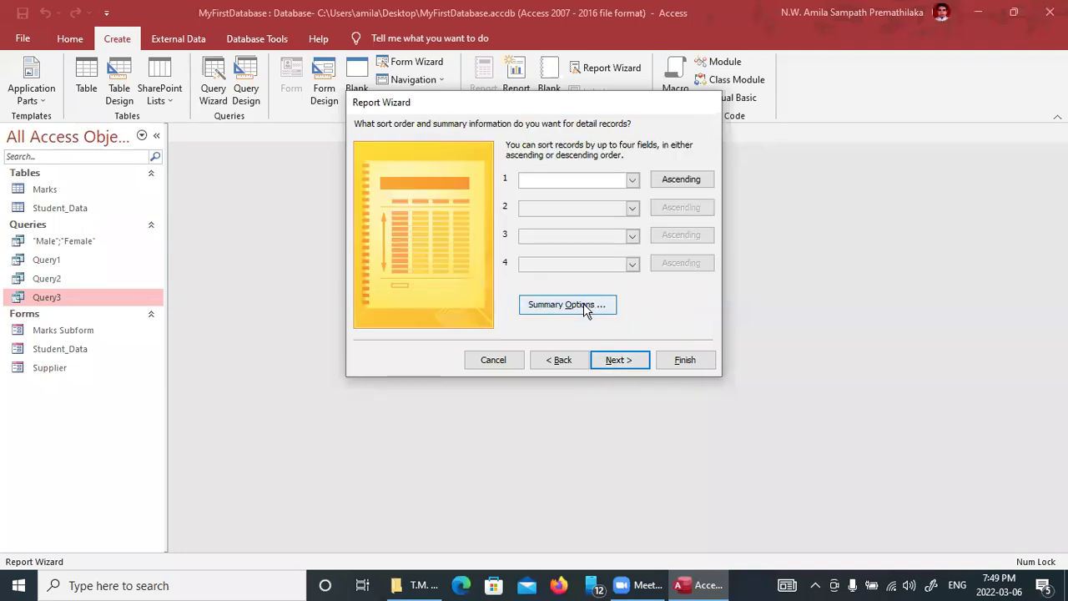
Sort the detail records by Stu_Name in ascending order.
left_click(631, 587)
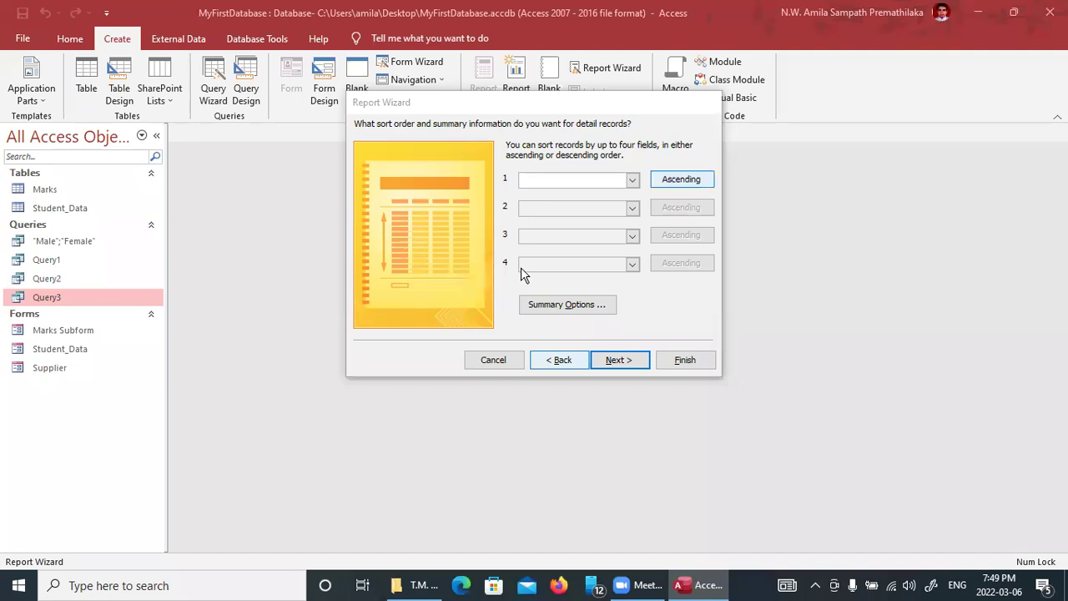
left_click(632, 180)
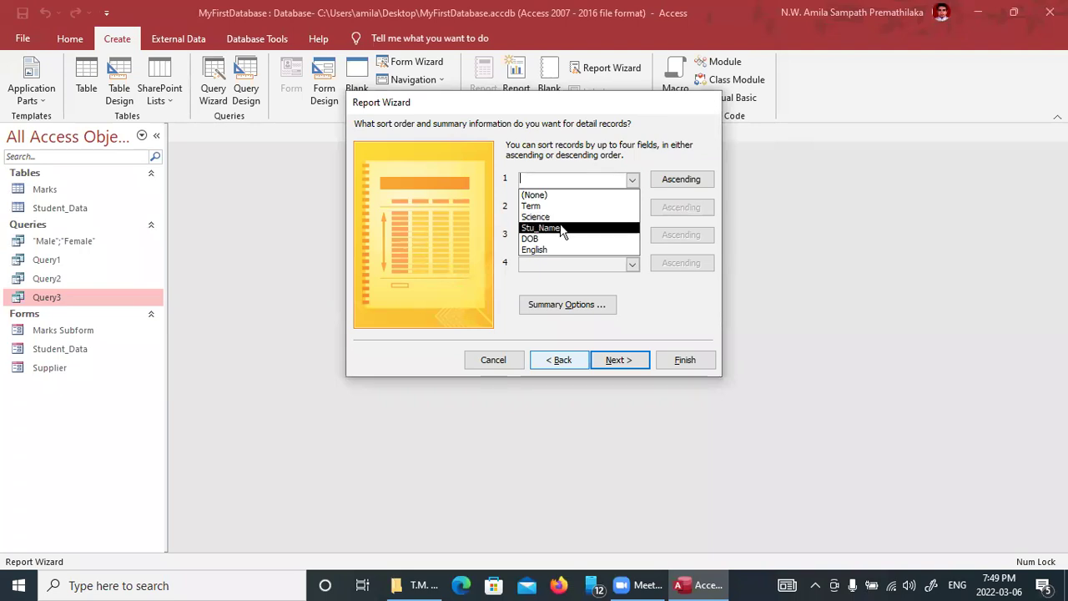
left_click(562, 228)
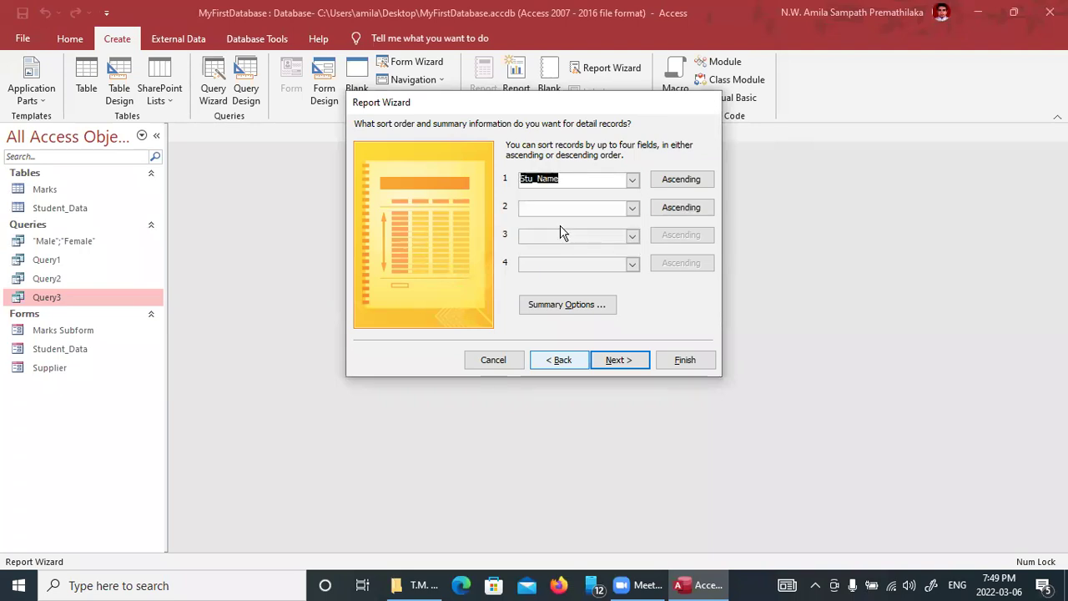
left_click(667, 185)
left_click(667, 180)
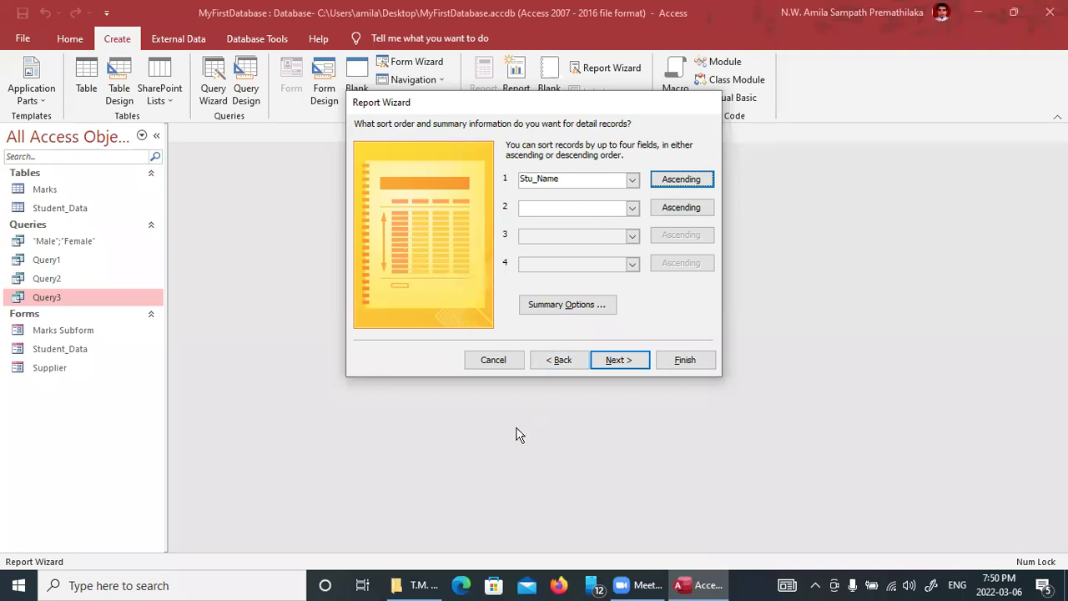
left_click(481, 469)
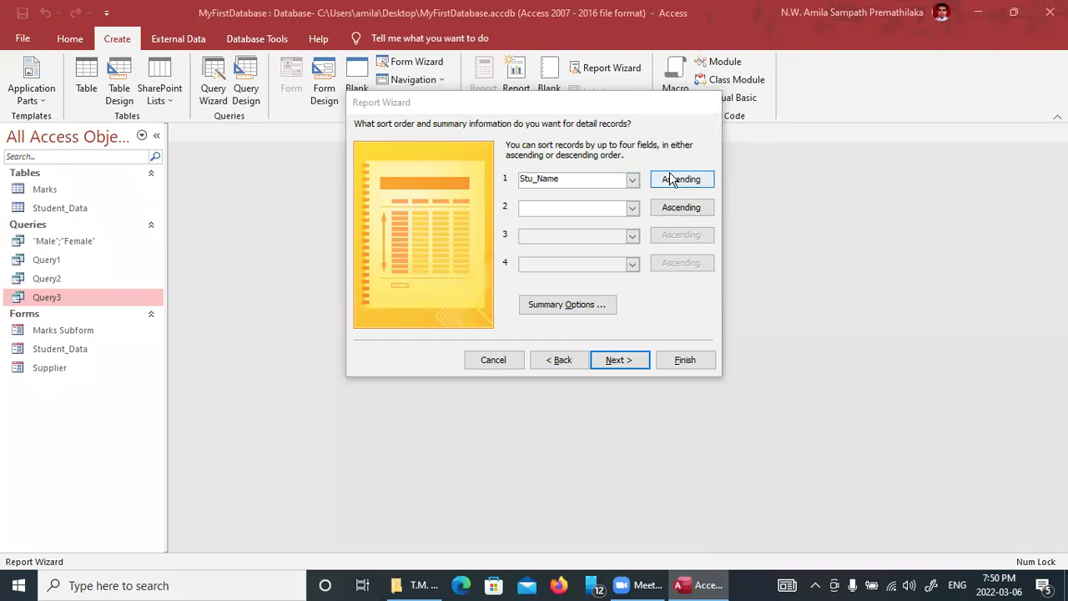
left_click(619, 360)
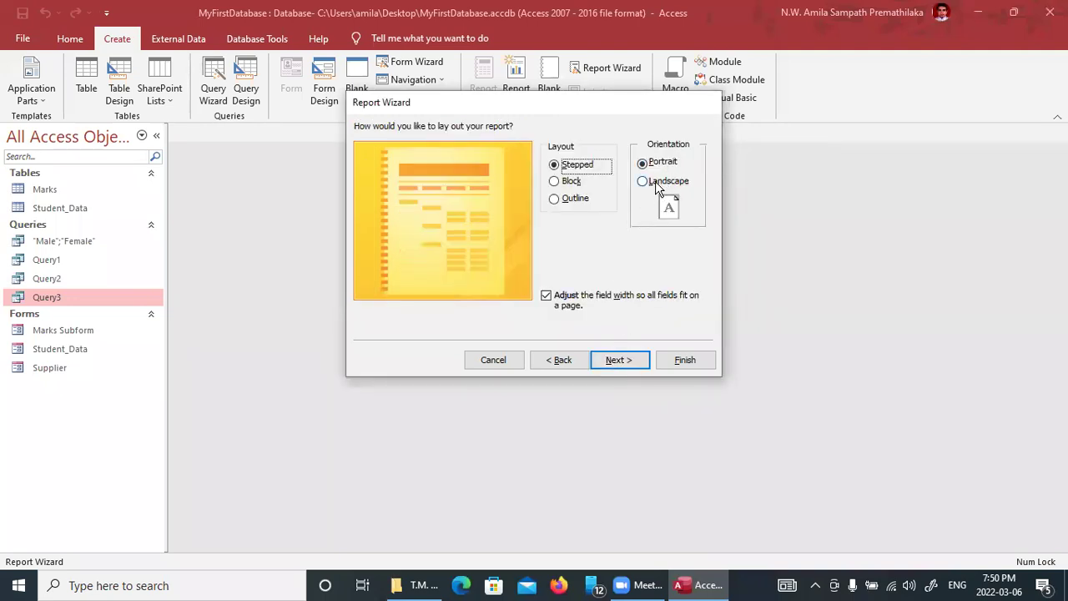
Keep the stepped layout in portrait orientation.
left_click(650, 182)
left_click(659, 162)
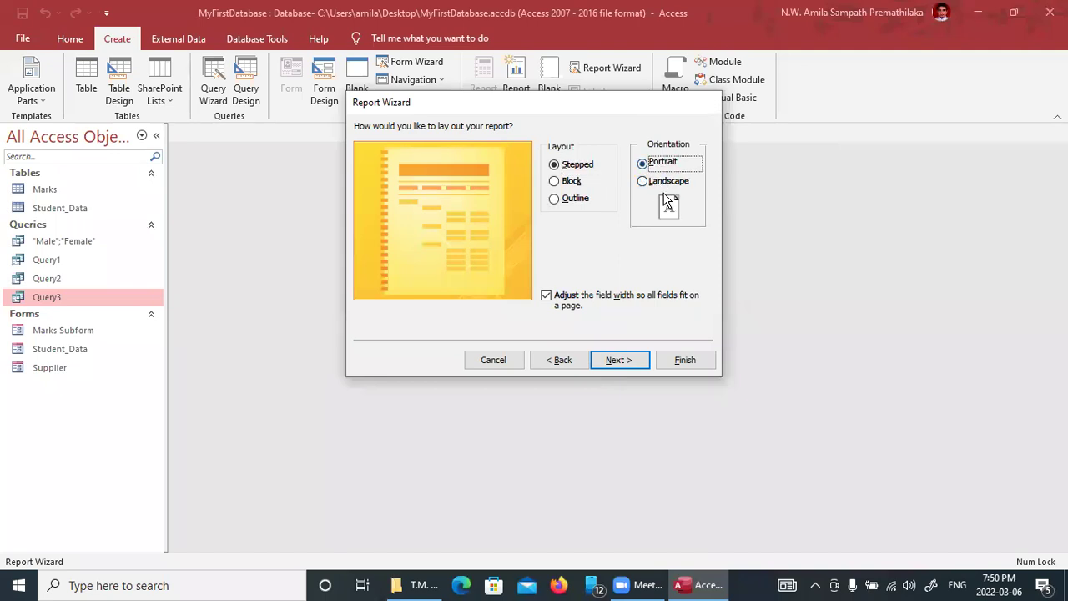
left_click(660, 183)
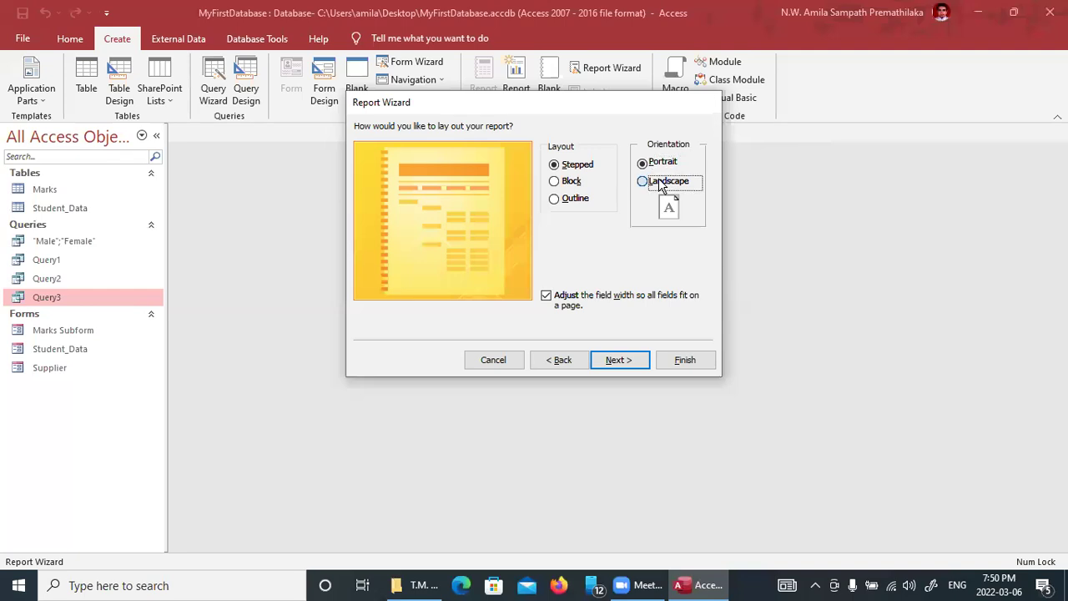
left_click(659, 164)
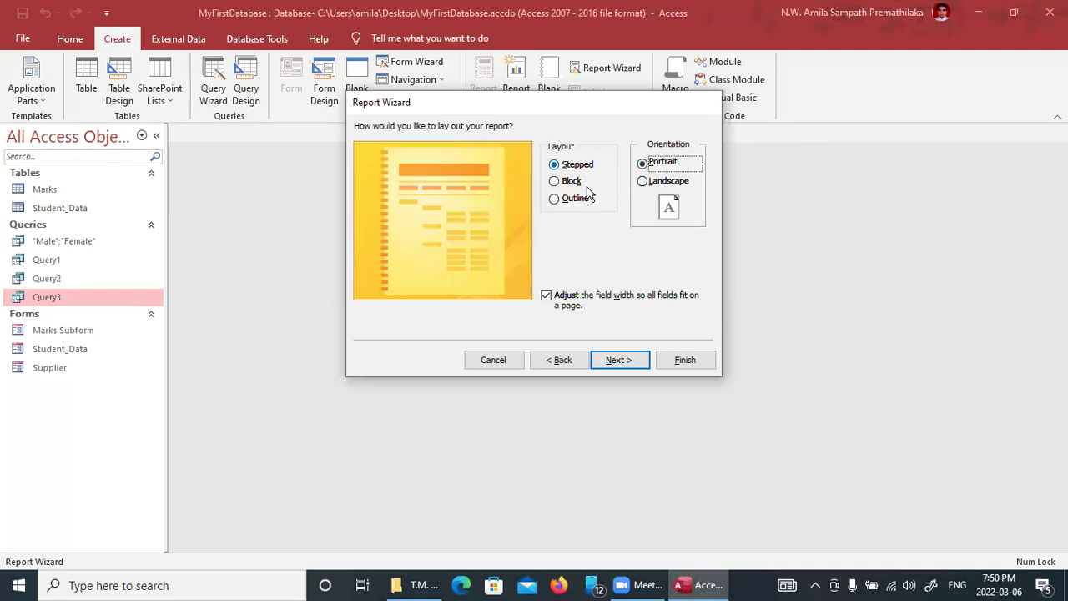
left_click(615, 361)
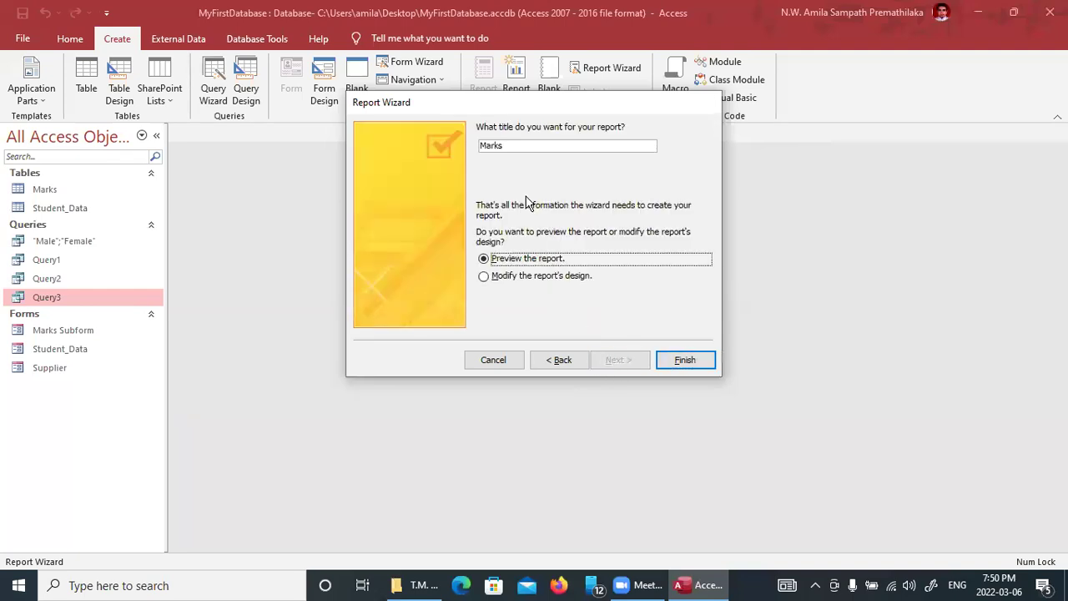
Replace the title Marks with 'Quary1' and finish the wizard.
left_click(516, 147)
left_click_drag(504, 147, 465, 158)
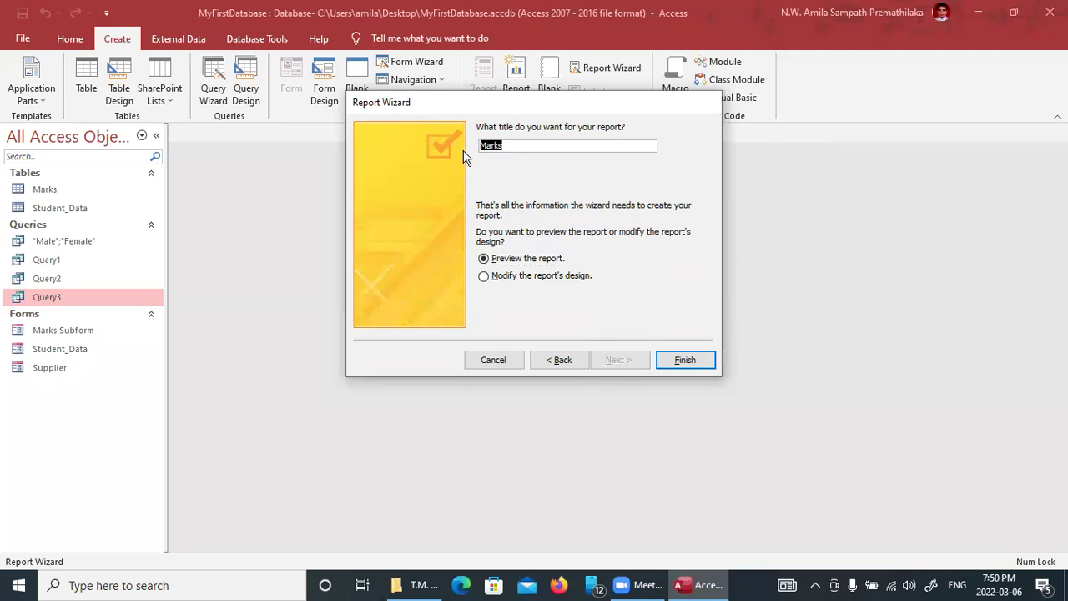
type("Query1")
left_click(684, 360)
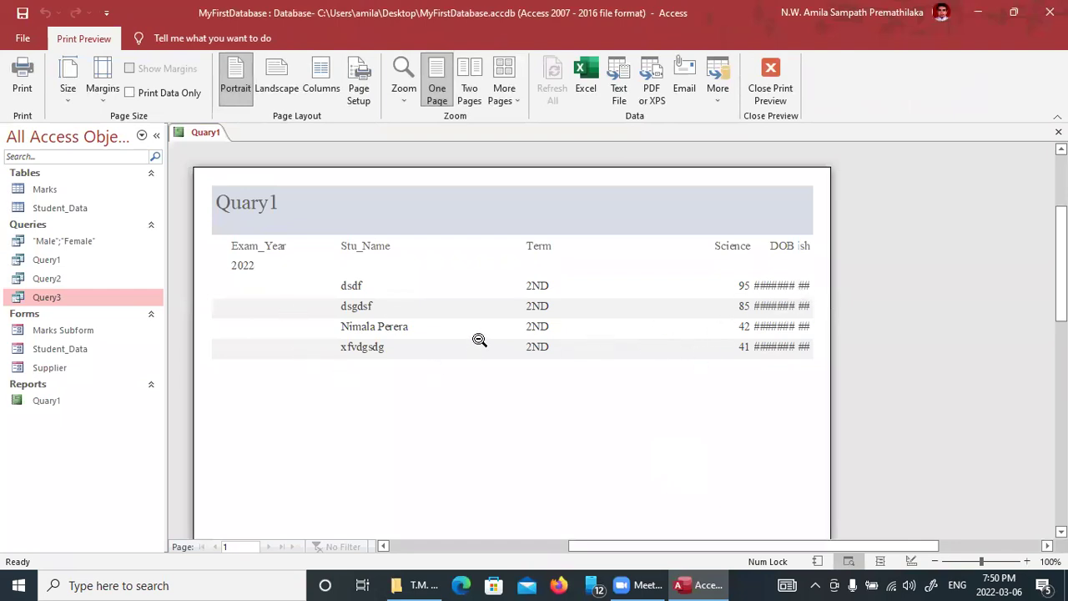
Switch the Quary1 report to Design View and drag its title to the header's centre.
right_click(264, 182)
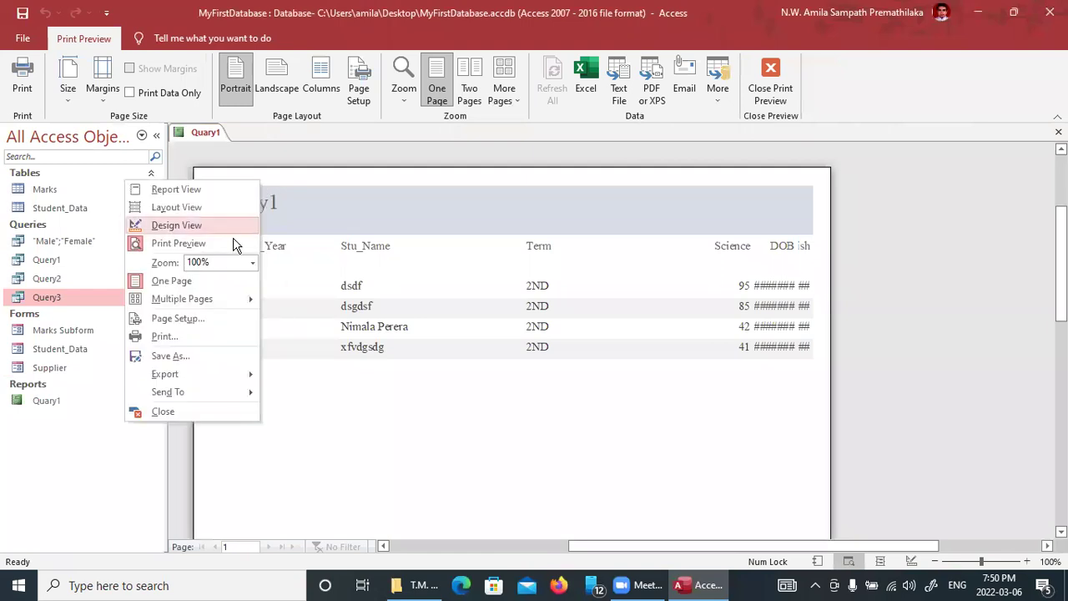
left_click(176, 225)
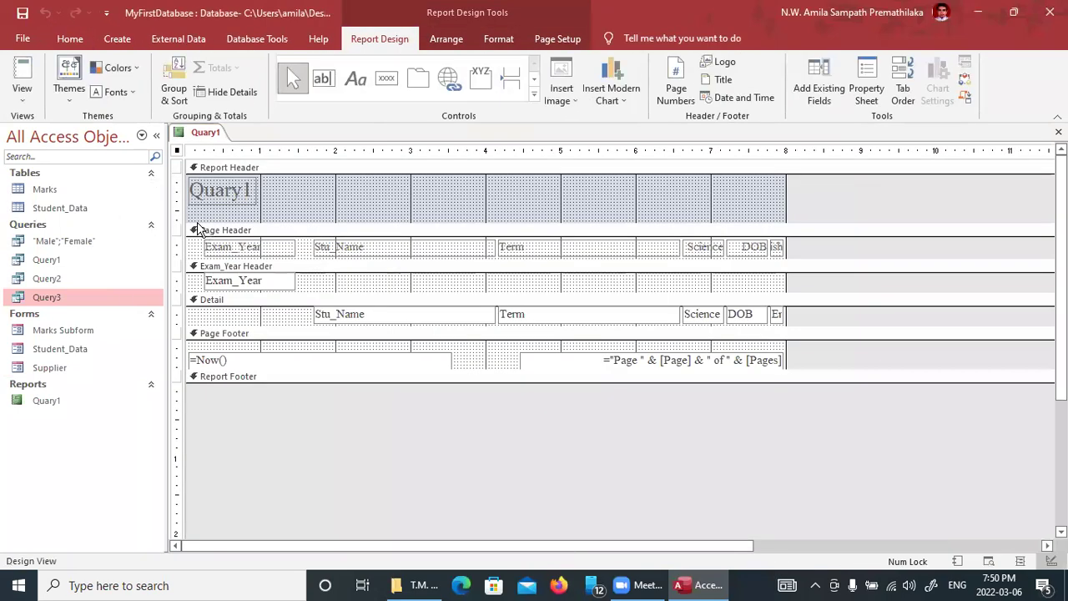
left_click(232, 199)
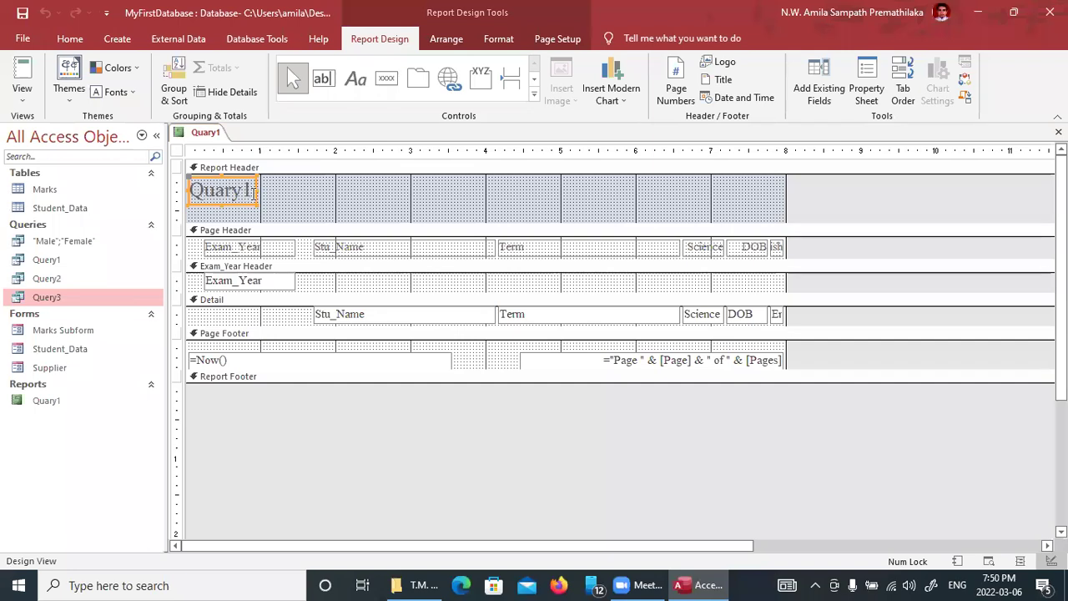
left_click_drag(246, 210, 503, 207)
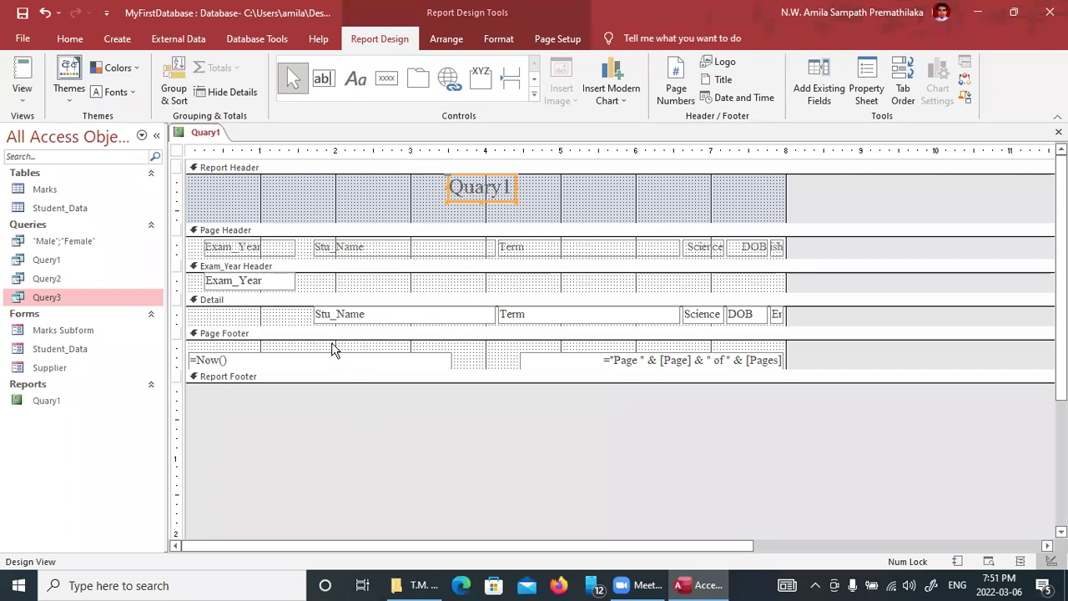
Narrow the Exam_Year heading and move and widen the Stu_Name heading beside it.
left_click(277, 247)
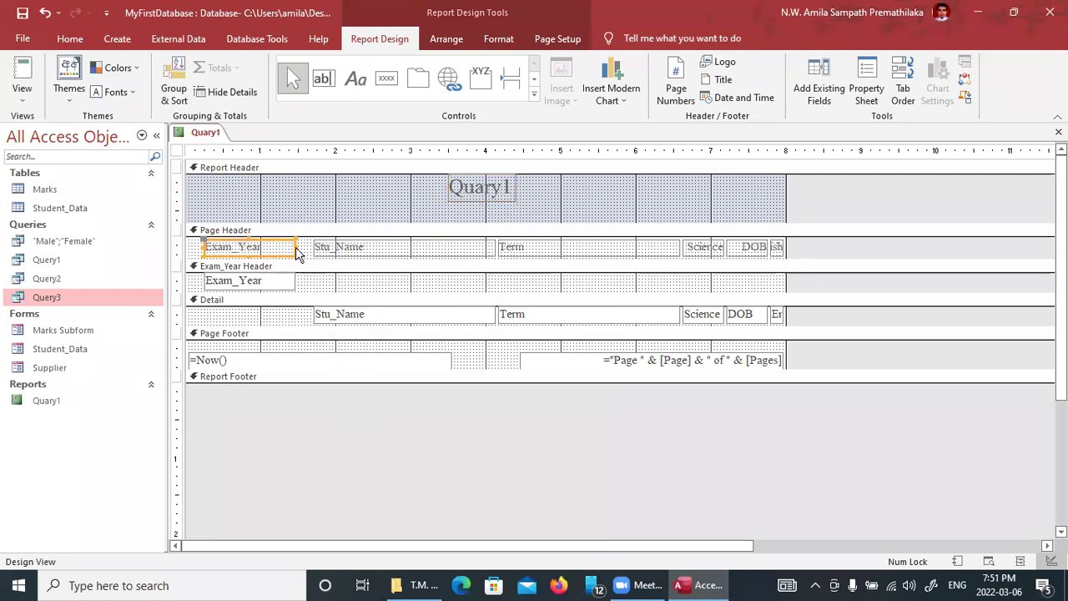
left_click_drag(294, 247, 251, 246)
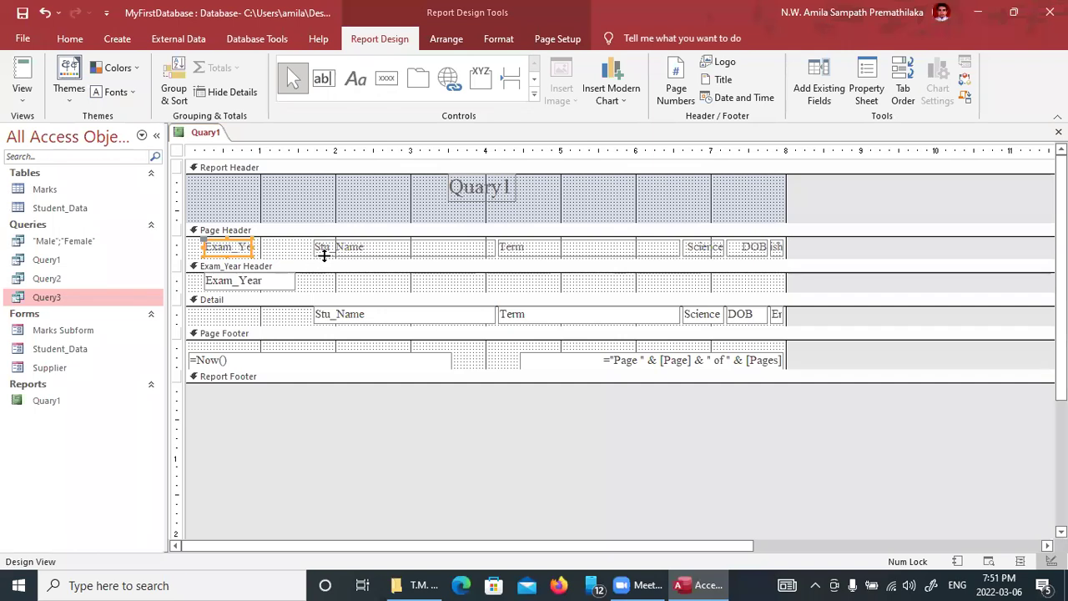
left_click_drag(325, 255, 270, 259)
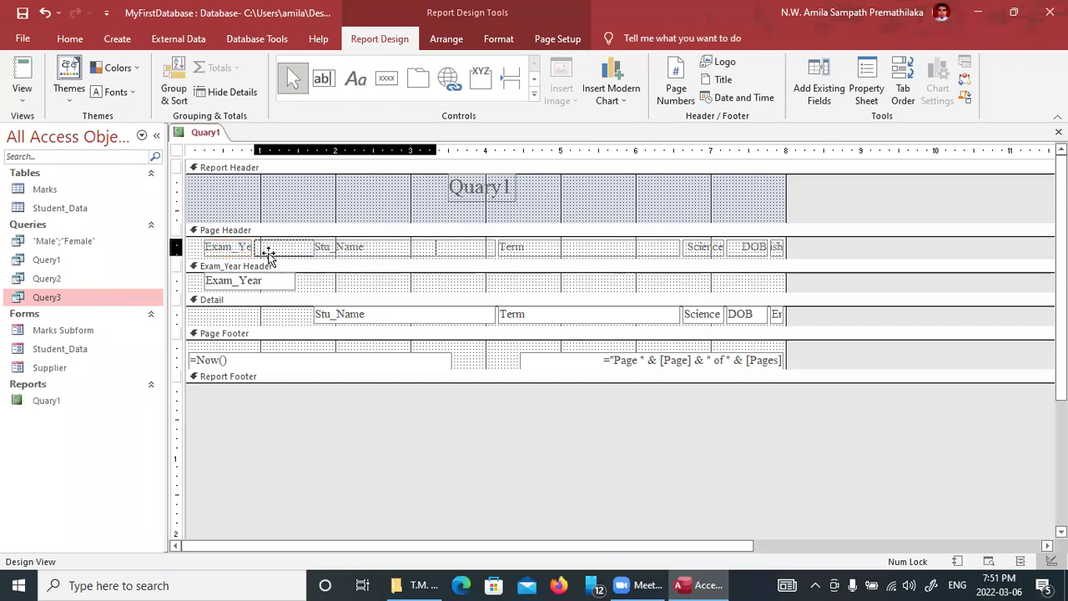
left_click_drag(269, 258, 268, 251)
left_click_drag(436, 244, 458, 246)
Narrow the Term heading, shift Science next to it, and widen DOB.
left_click(505, 252)
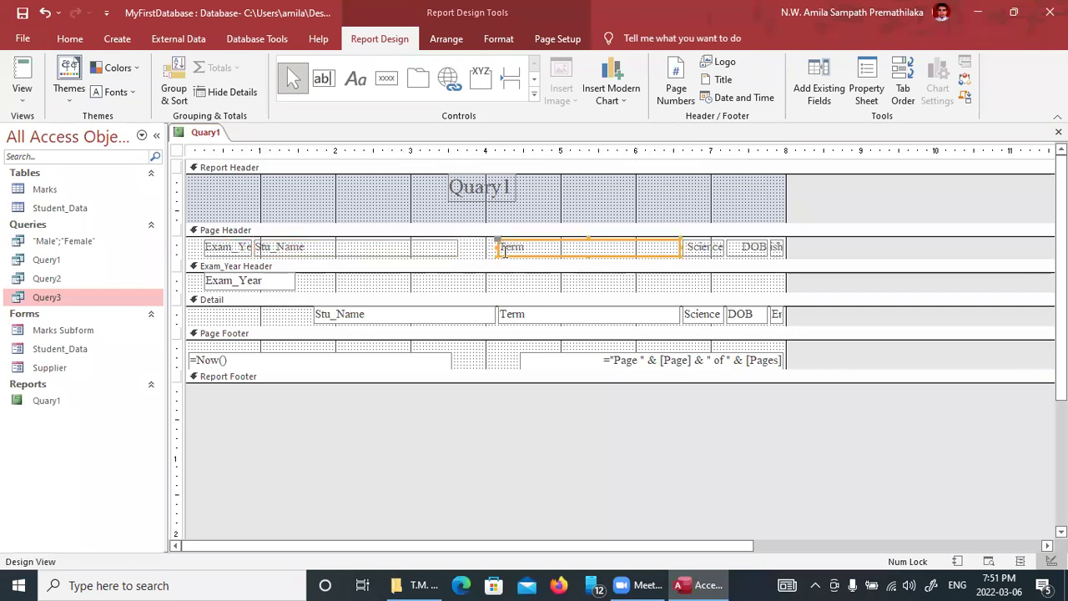
left_click_drag(493, 246, 469, 246)
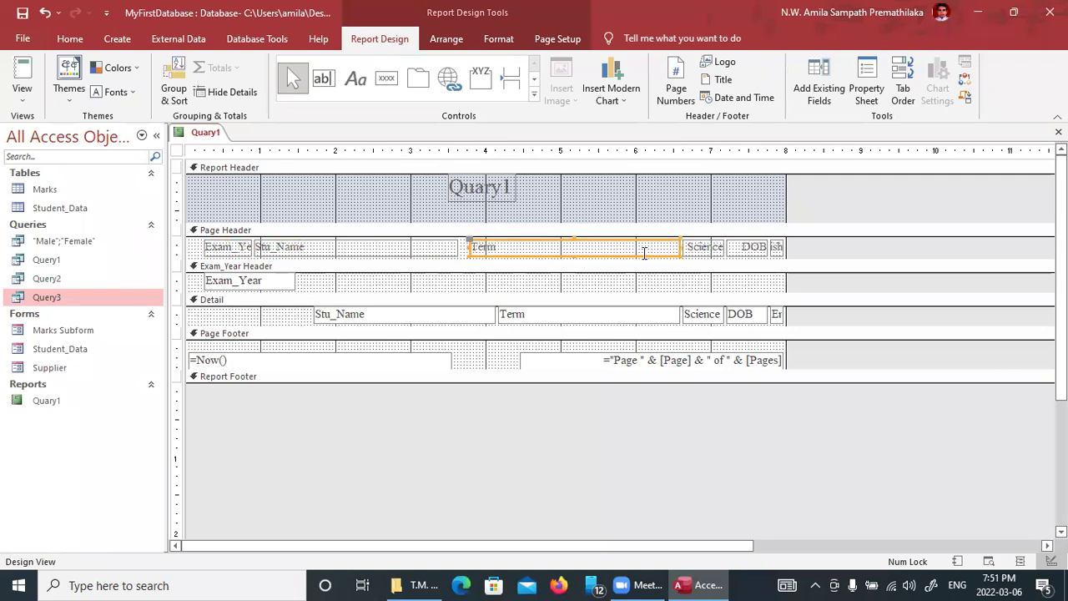
left_click_drag(677, 246, 514, 249)
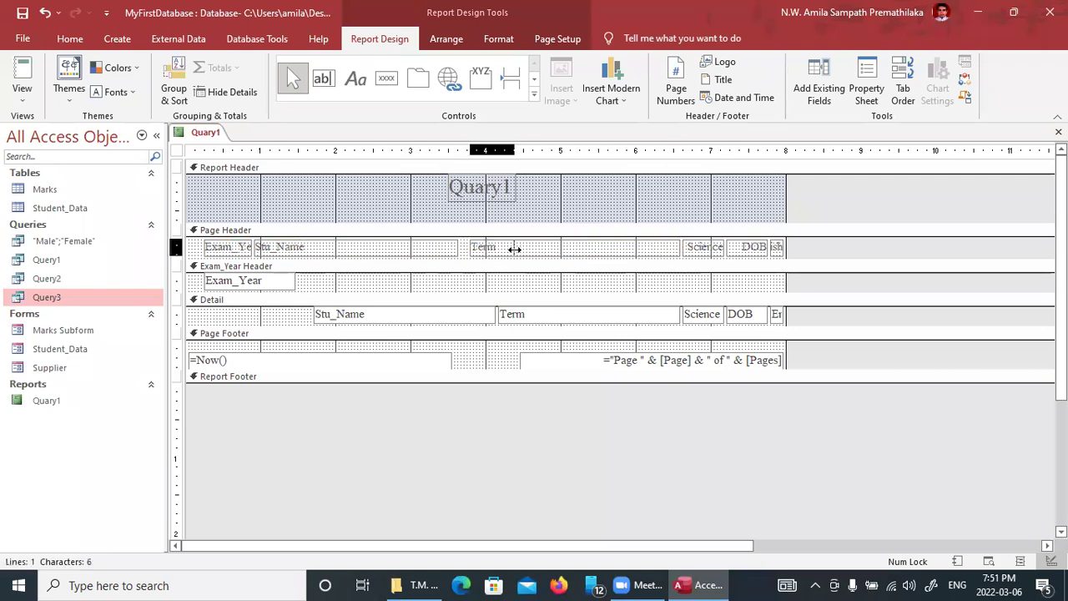
left_click_drag(689, 253, 526, 253)
mouse_move(753, 248)
left_mouse_down()
mouse_move(596, 252)
mouse_move(674, 246)
left_mouse_up()
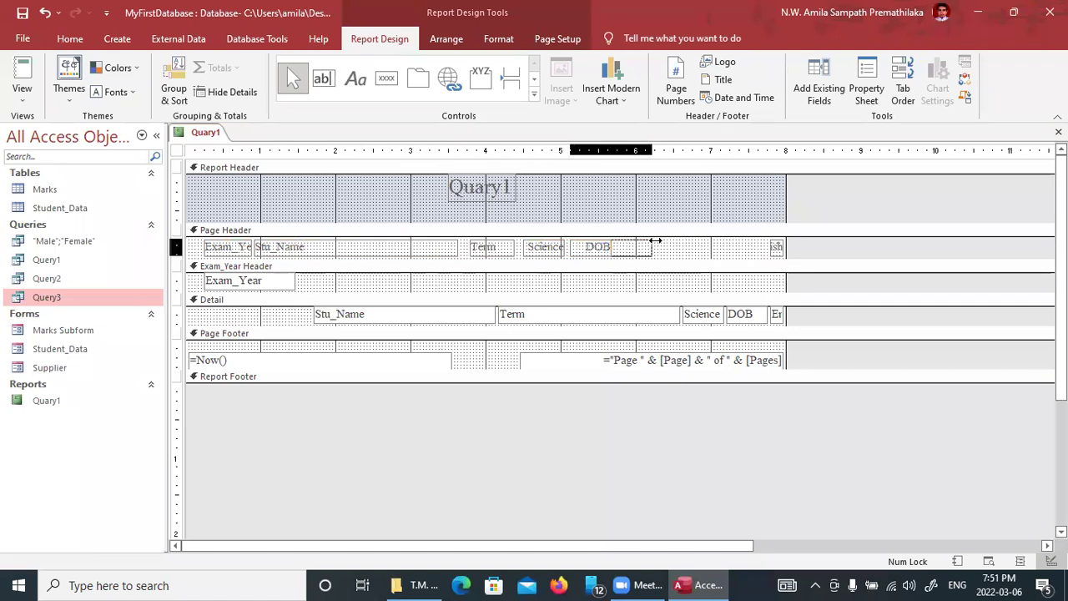
mouse_move(773, 249)
left_mouse_down()
mouse_move(699, 261)
mouse_move(747, 254)
left_mouse_up()
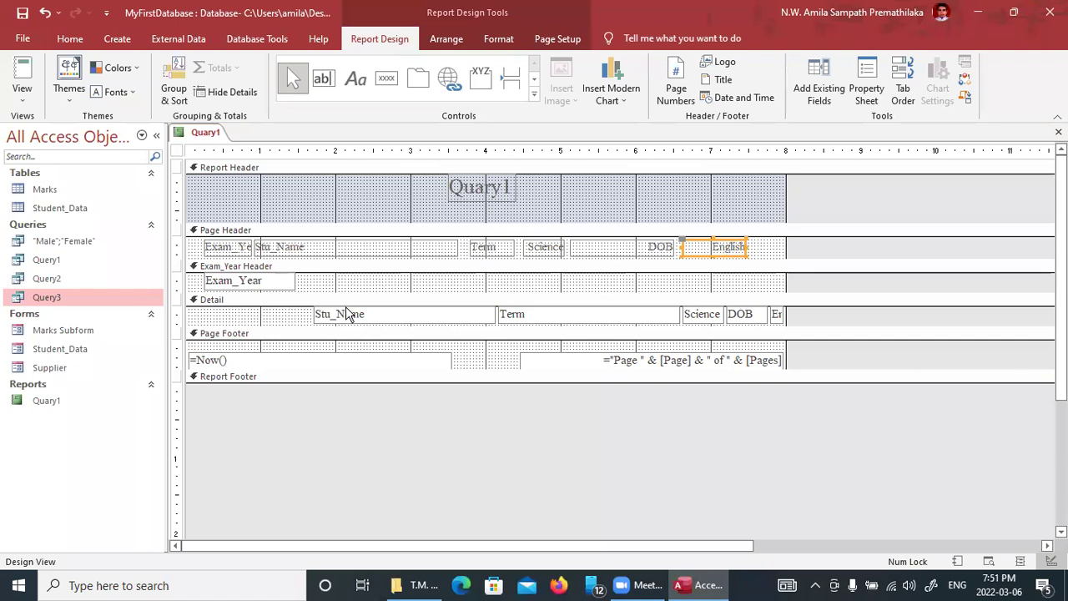
Move and resize the Stu_Name, Term, Science, DOB and English text boxes beneath their headings.
left_click_drag(348, 313, 295, 312)
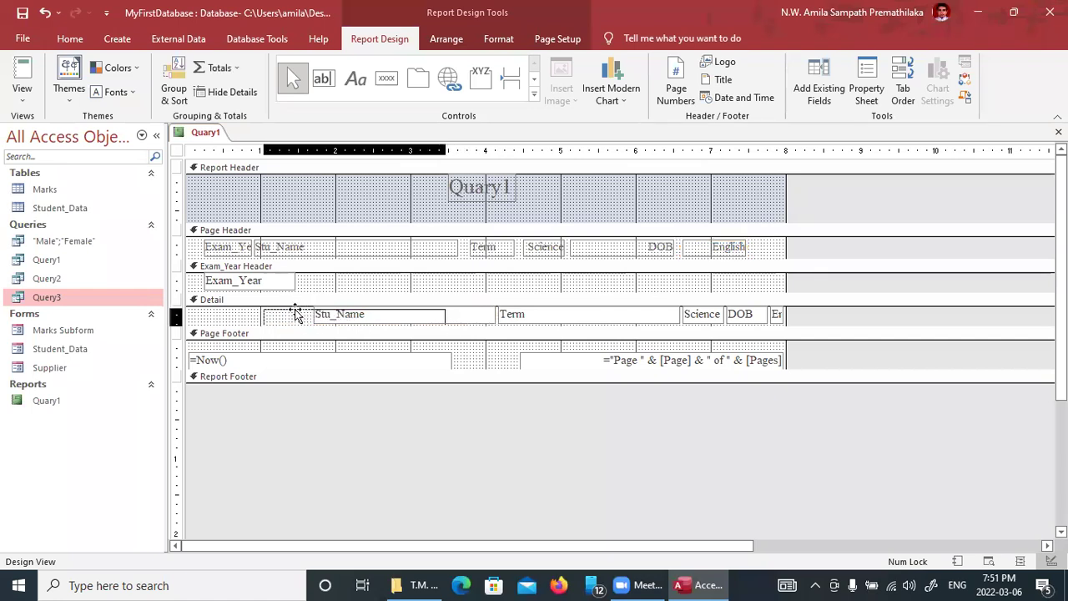
left_click_drag(294, 312, 295, 314)
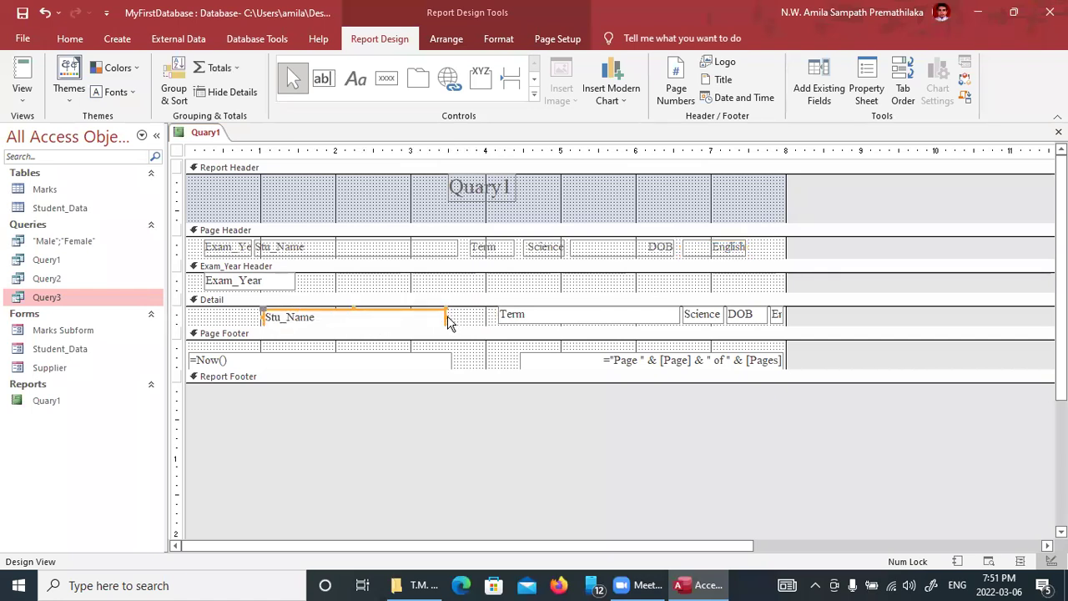
mouse_move(444, 315)
left_mouse_down()
mouse_move(488, 310)
mouse_move(475, 311)
left_mouse_up()
left_click_drag(640, 316, 512, 315)
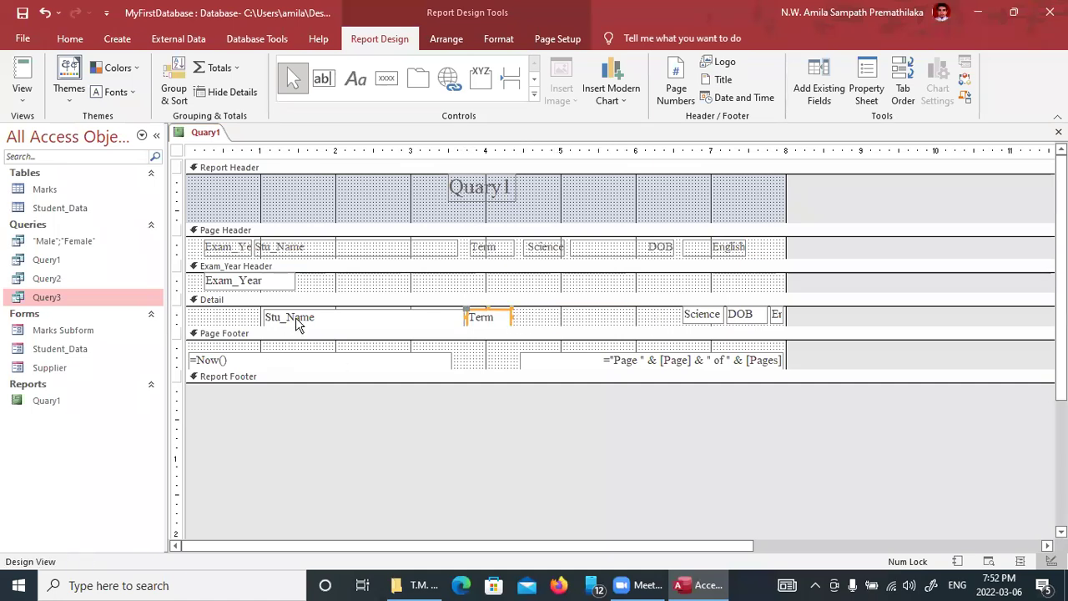
left_click_drag(687, 314, 529, 320)
left_click_drag(728, 315, 575, 320)
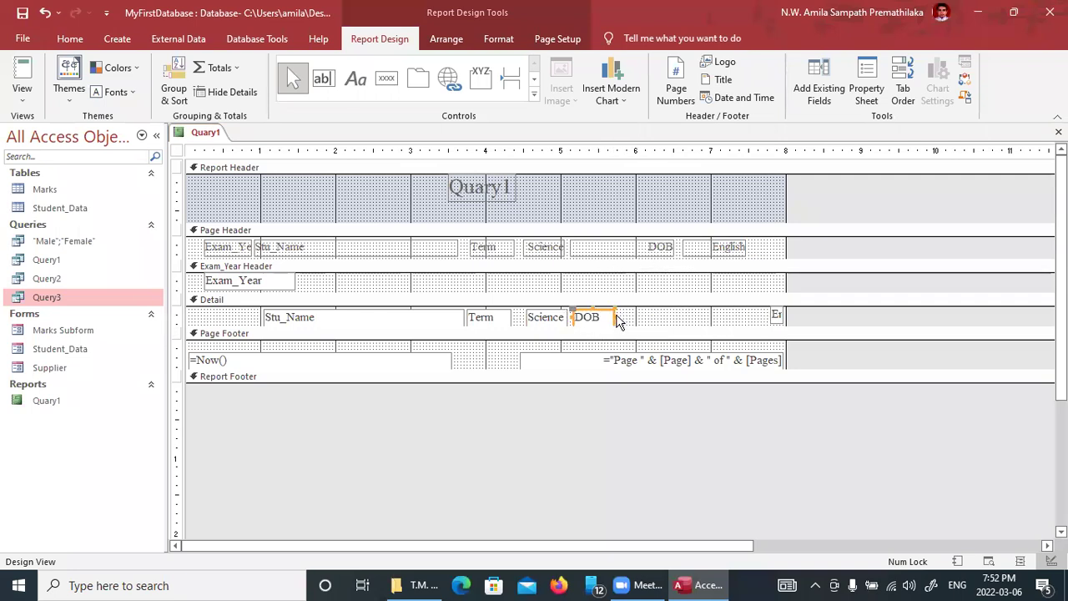
left_click_drag(635, 310, 675, 312)
mouse_move(773, 326)
left_mouse_down()
mouse_move(683, 327)
mouse_move(747, 316)
left_mouse_up()
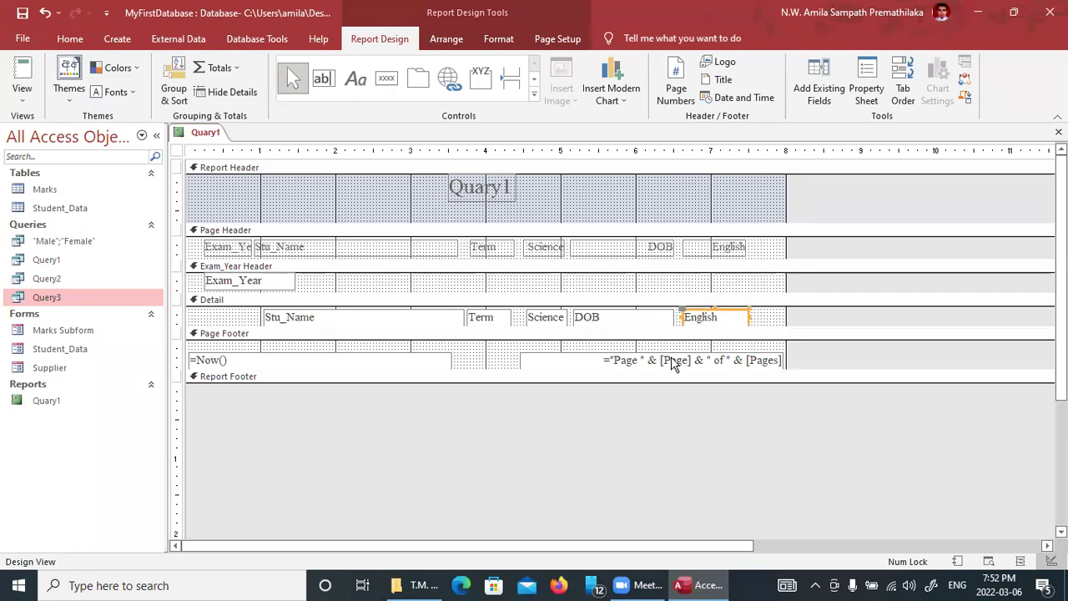
left_click(771, 308)
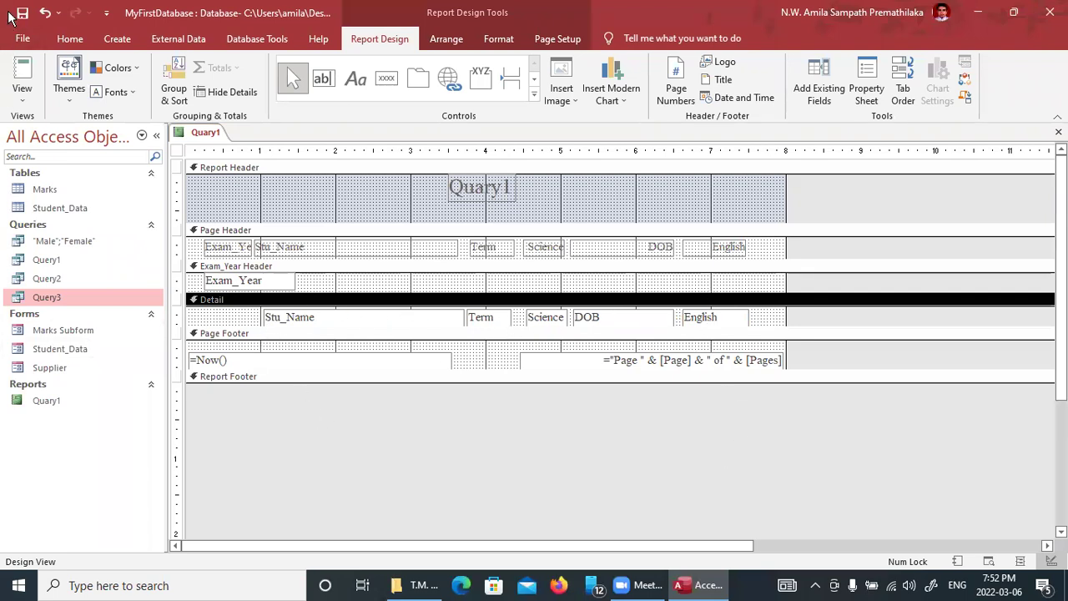
left_click(22, 63)
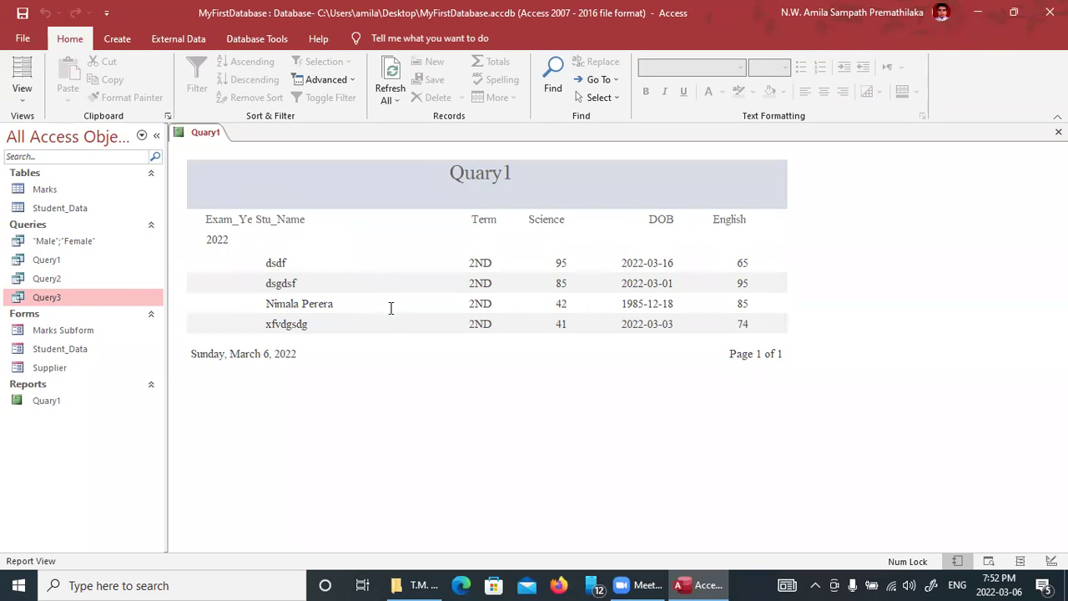
right_click(205, 139)
left_click(251, 236)
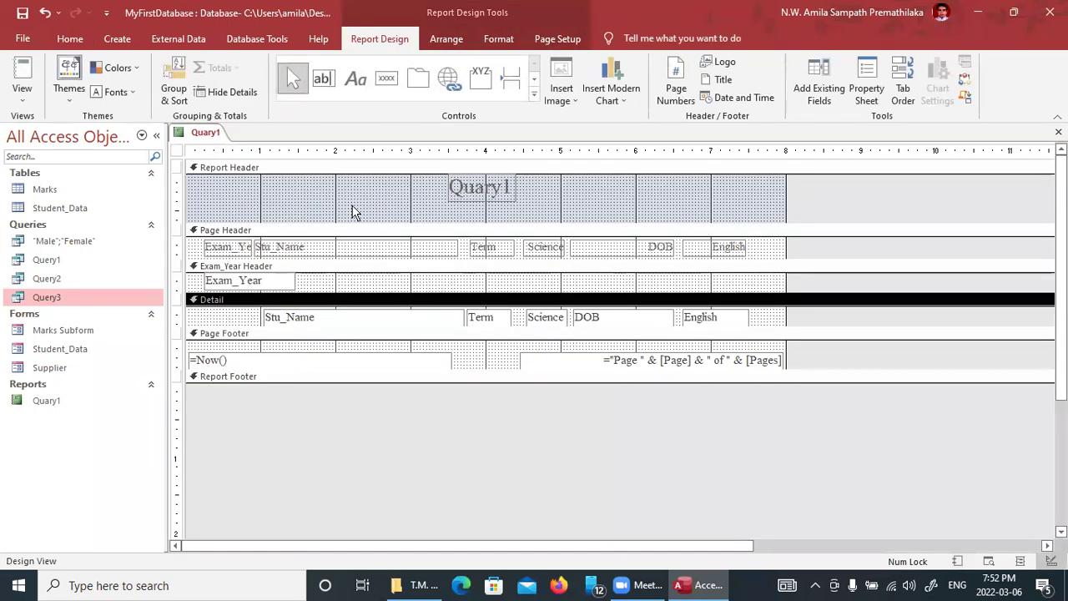
Format all Page Header labels with red font, bold and centre alignment.
left_click_drag(195, 247, 768, 247)
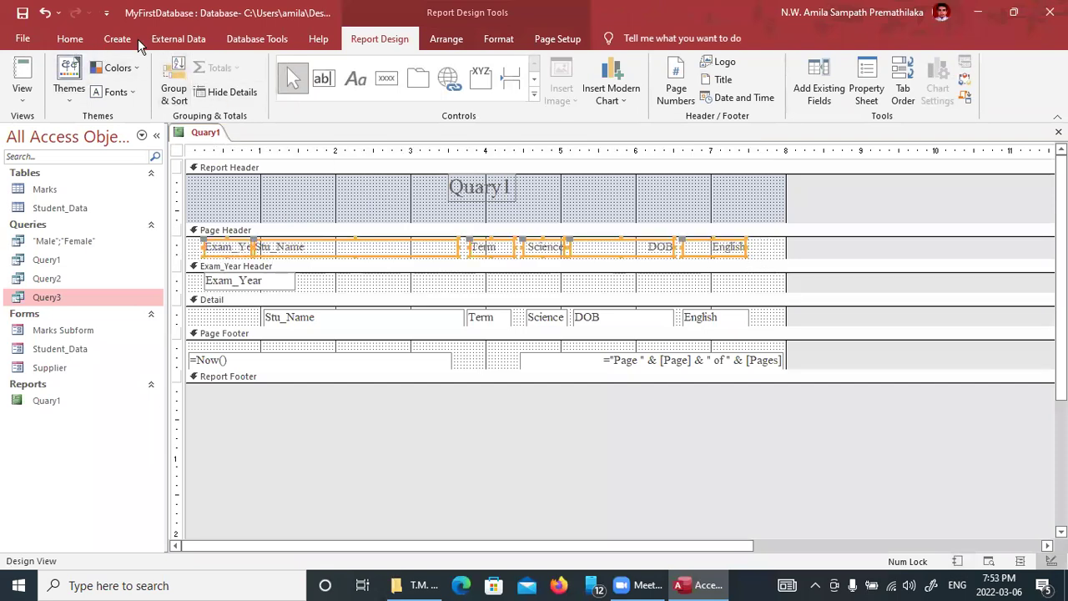
left_click(498, 39)
left_click(181, 92)
left_click(120, 92)
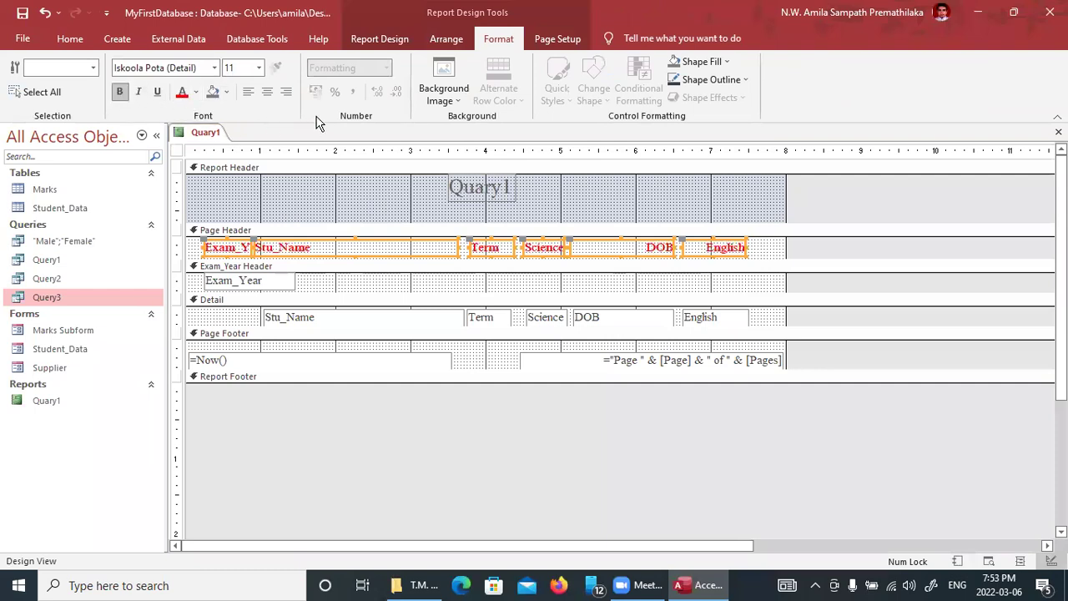
left_click(267, 92)
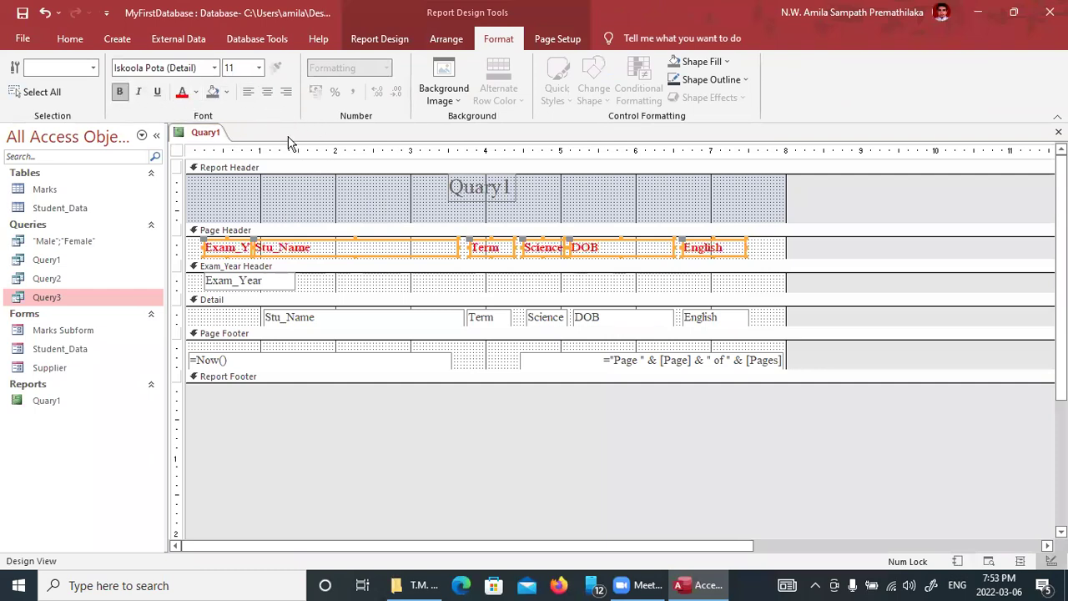
left_click(267, 91)
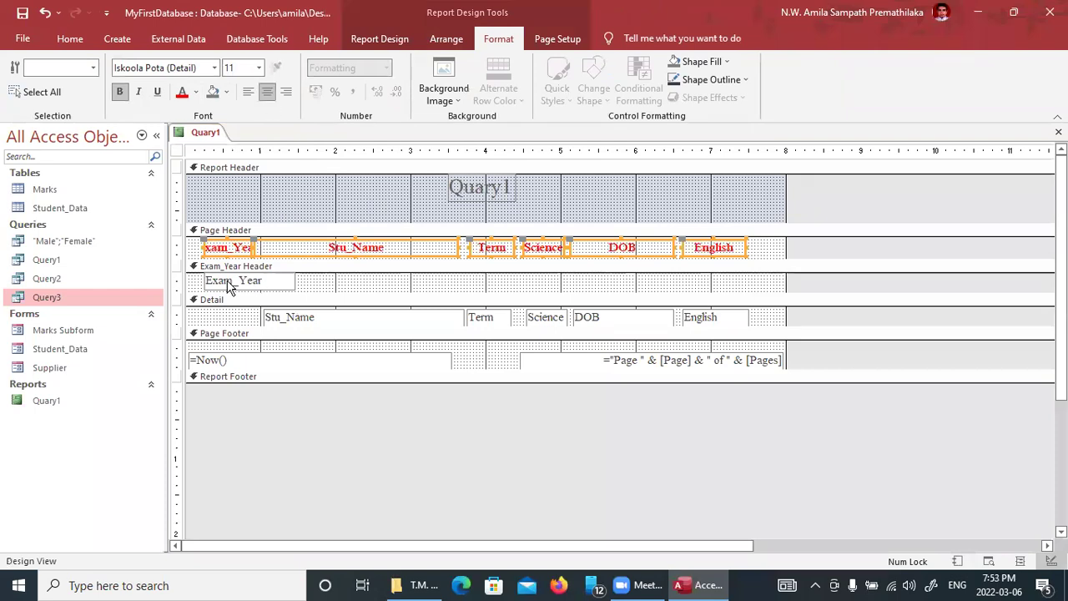
Set the Detail field text to black and select the Report Header.
left_click_drag(215, 317, 749, 324)
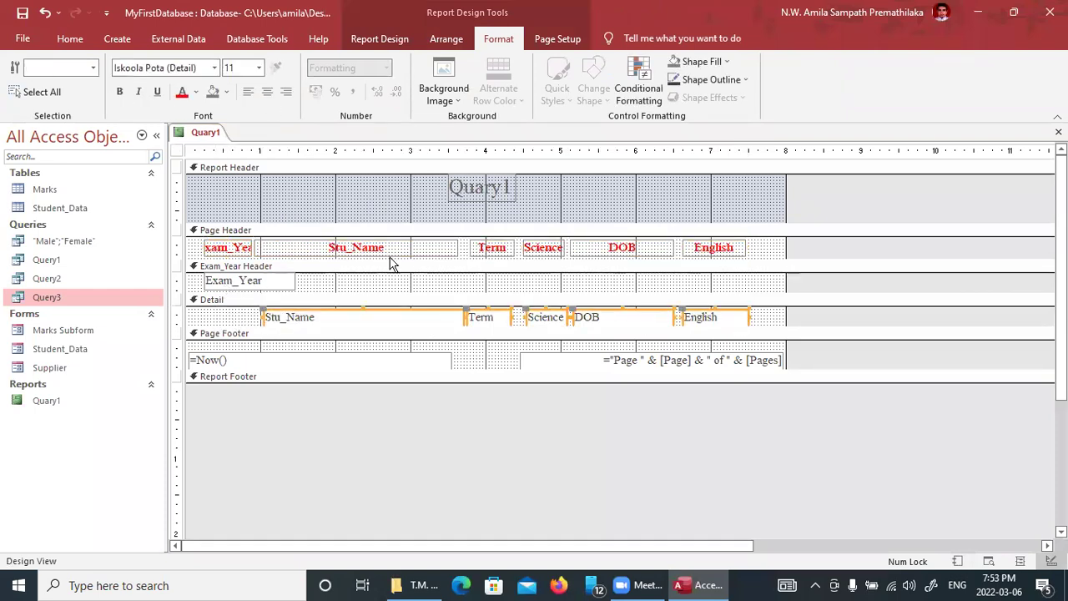
left_click(196, 92)
left_click(193, 142)
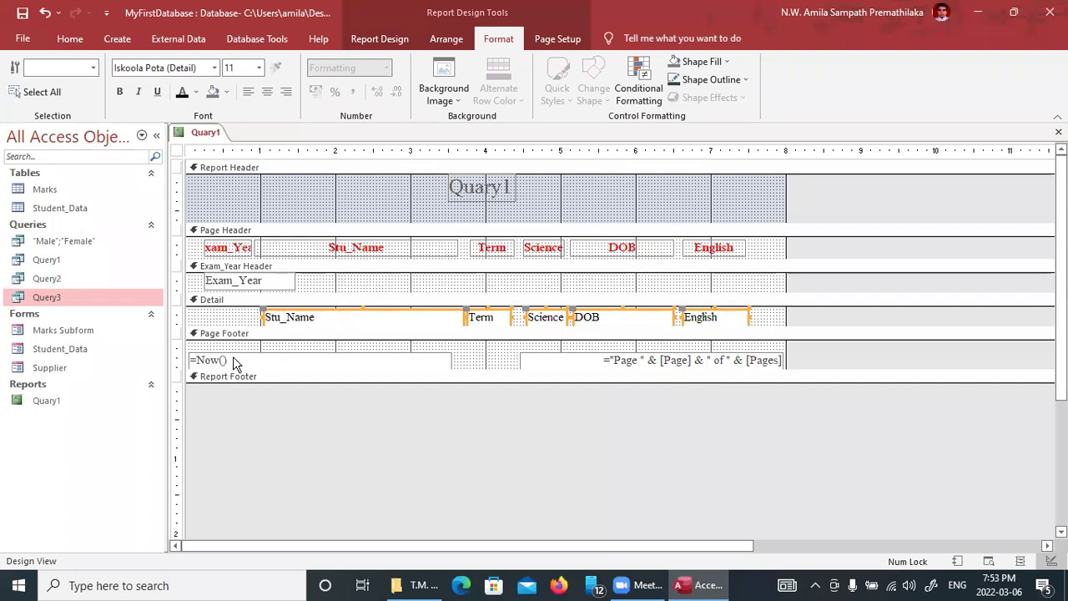
left_click(576, 205)
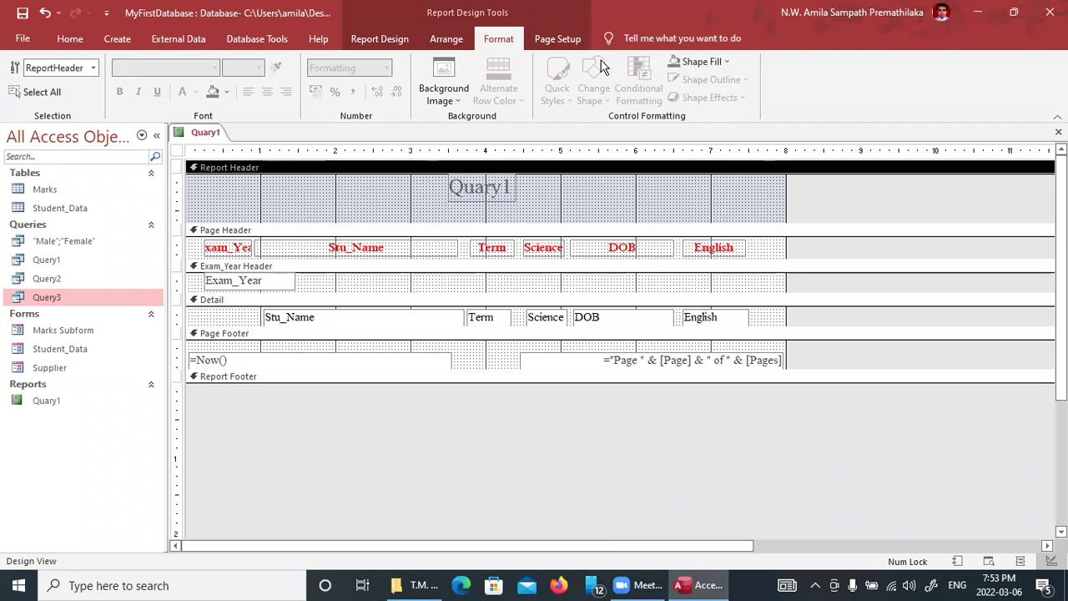
left_click(396, 39)
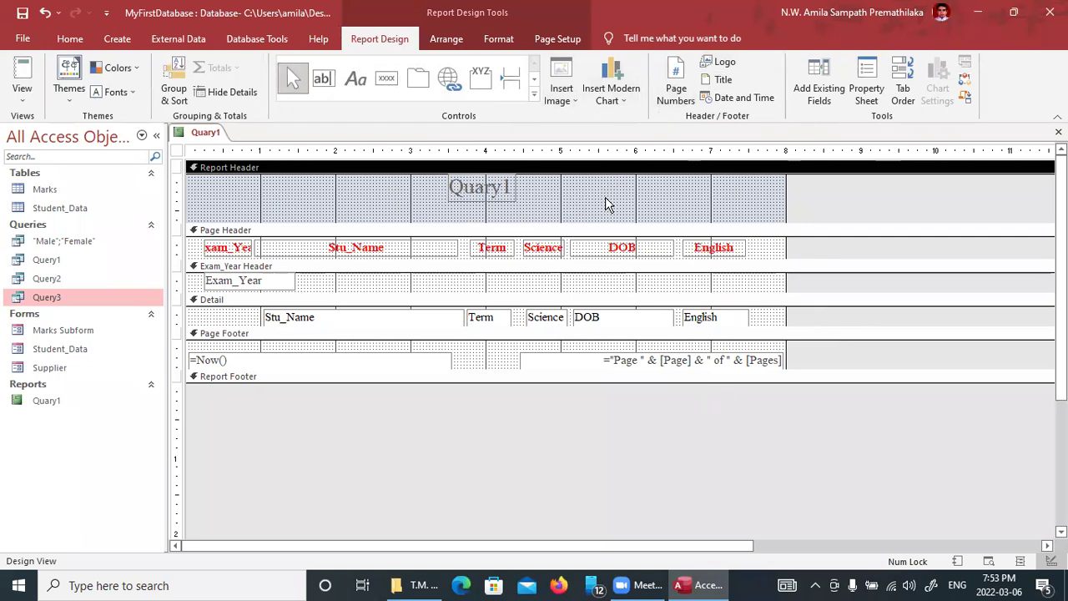
left_click(21, 79)
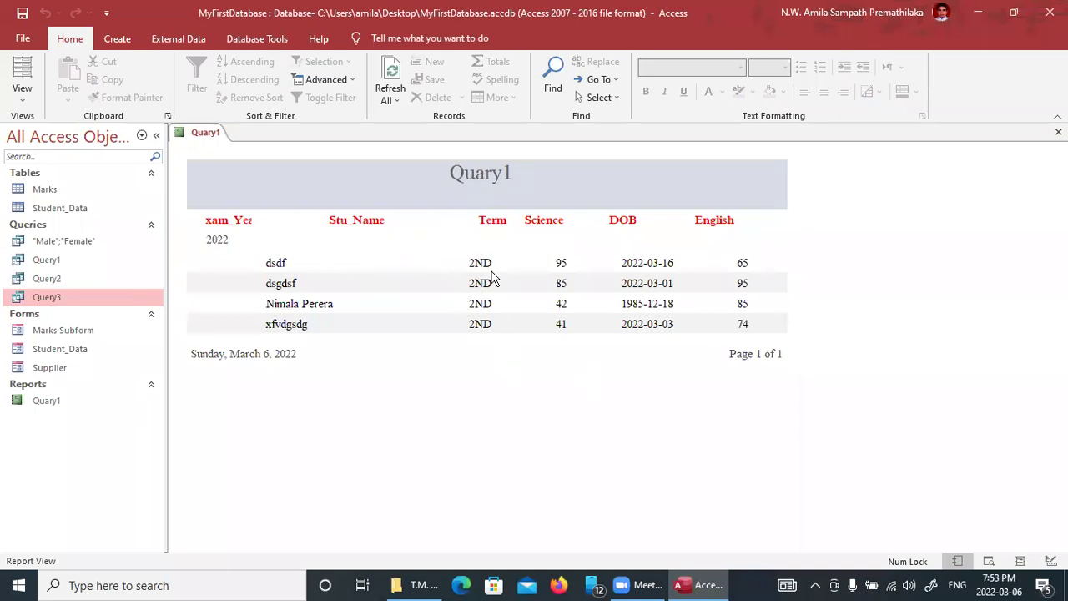
right_click(194, 142)
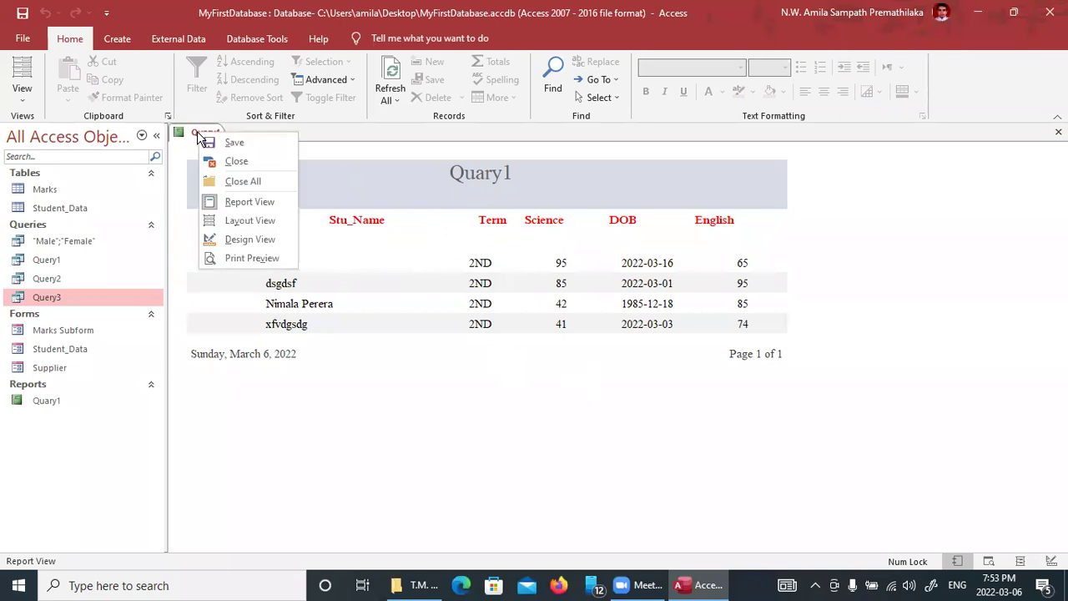
left_click(254, 251)
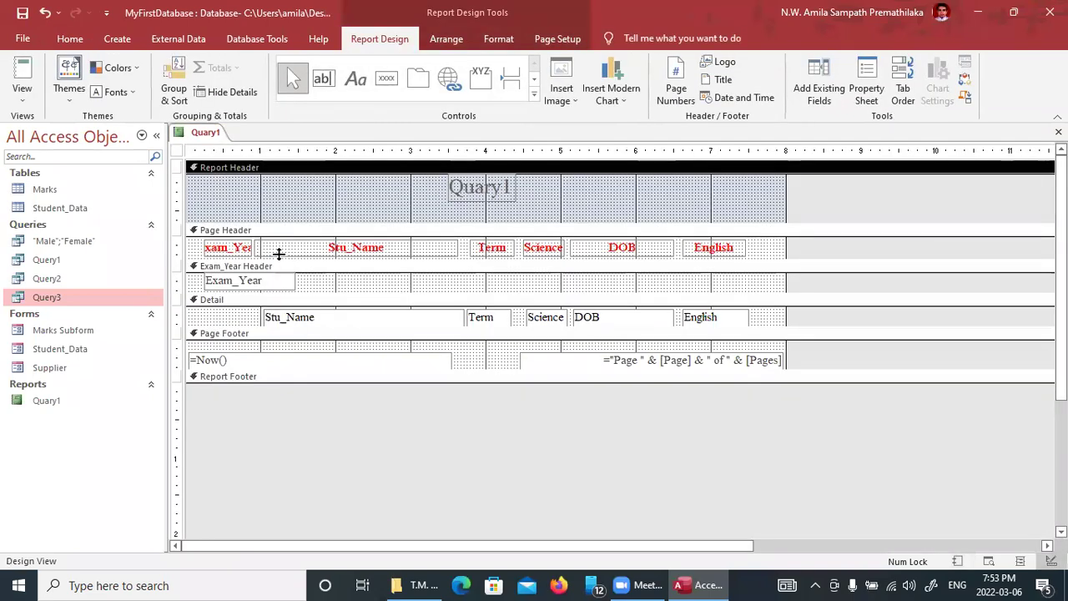
Give all the Page Header headings a black shape outline.
left_click_drag(197, 246, 762, 255)
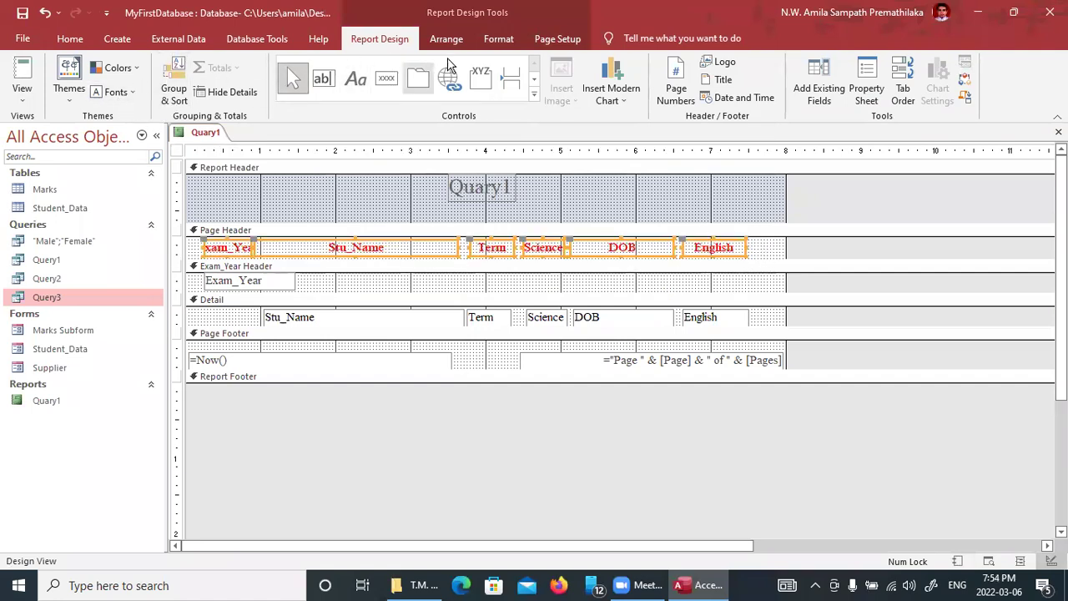
left_click(500, 39)
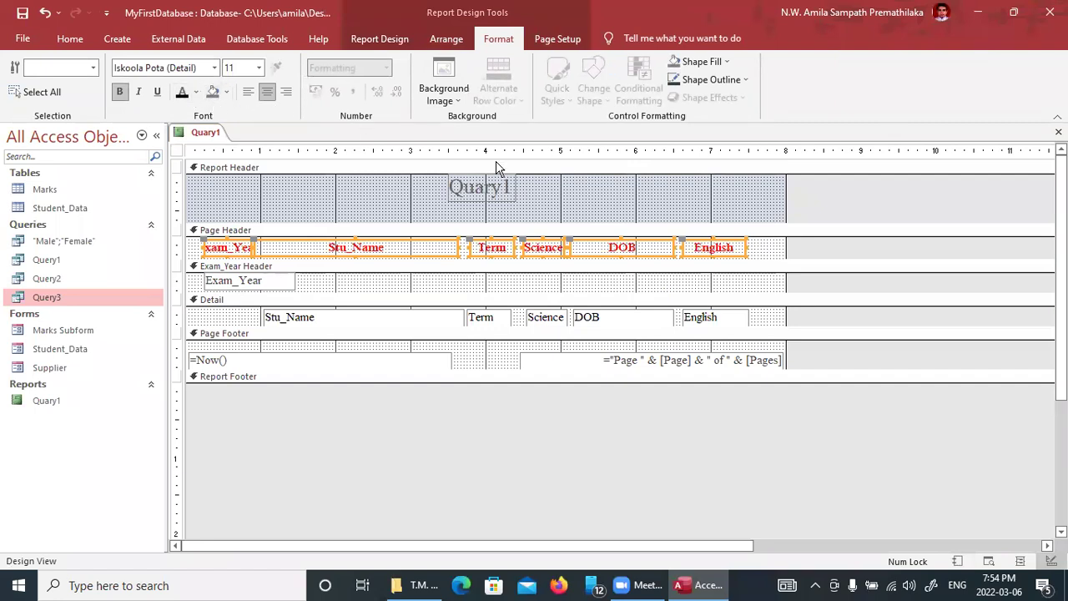
left_click(745, 81)
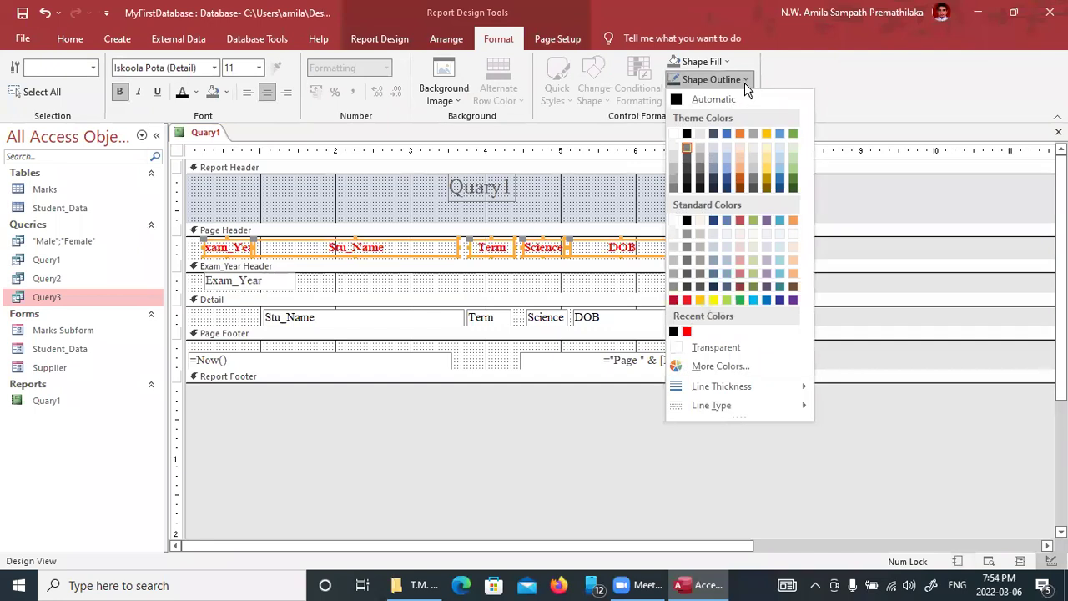
left_click(687, 136)
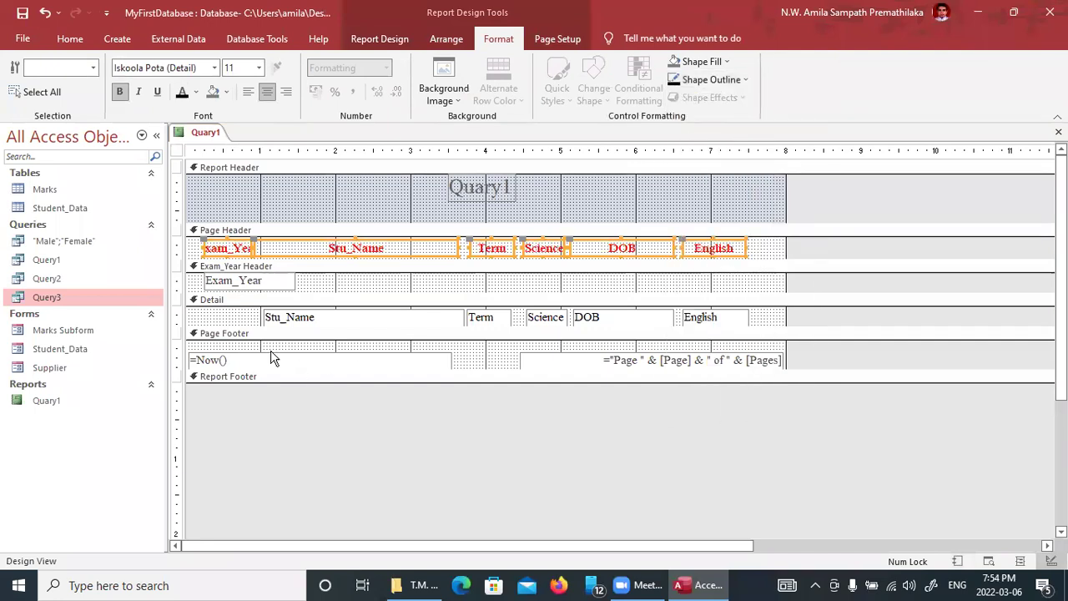
Outline the Detail section fields in black, then display the report in Report View.
left_click_drag(203, 316, 766, 327)
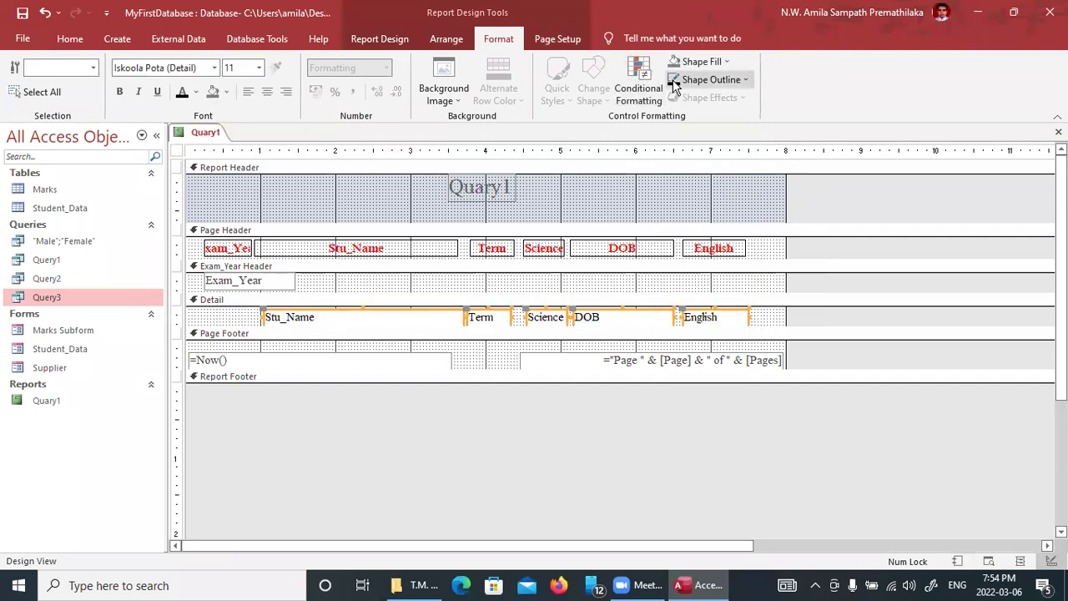
left_click(711, 79)
left_click(685, 146)
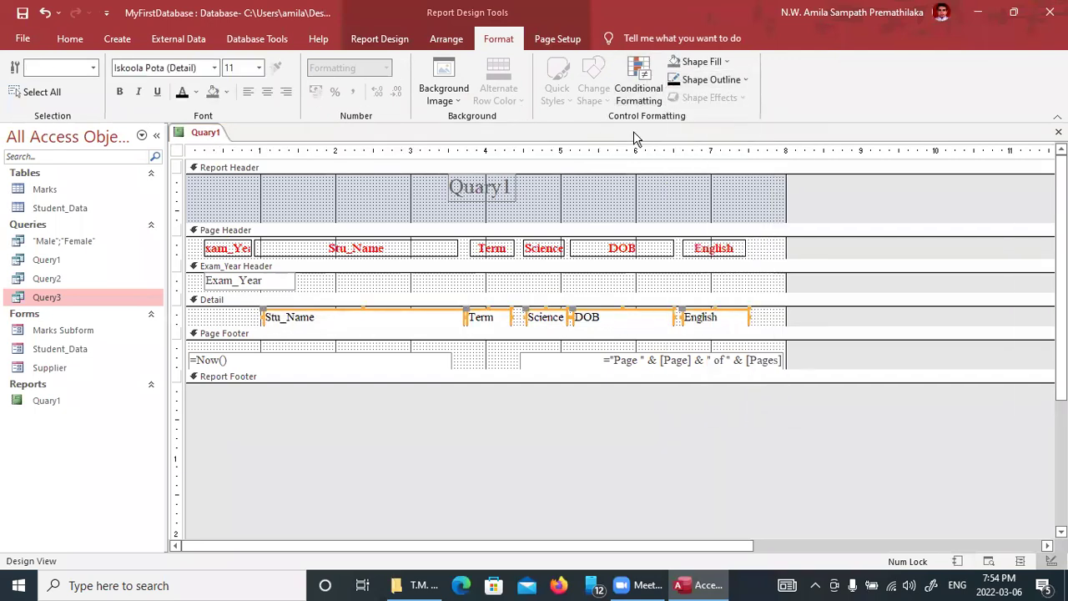
right_click(200, 141)
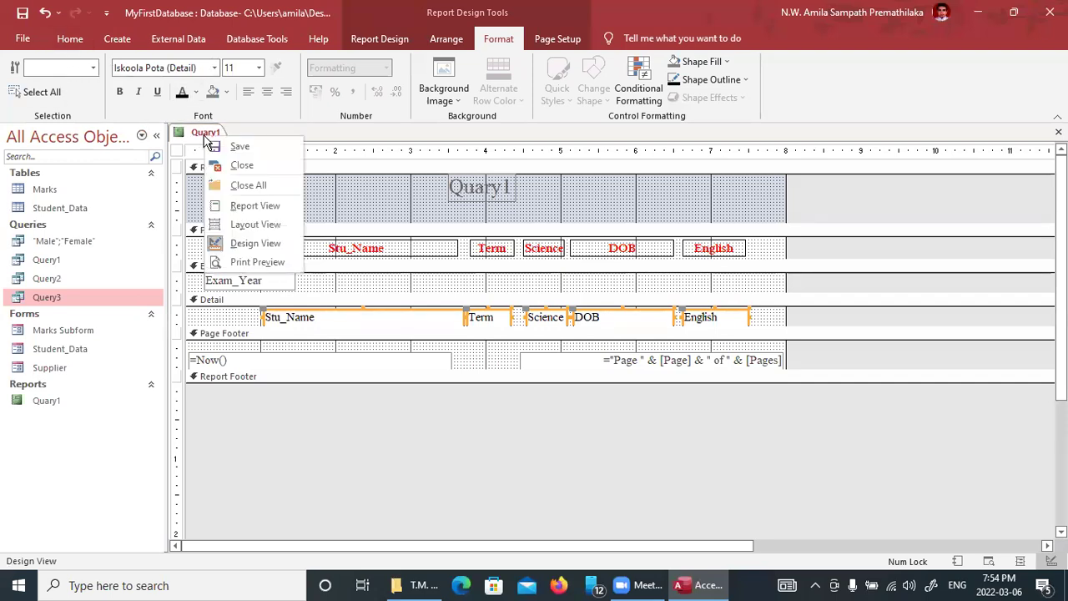
left_click(255, 208)
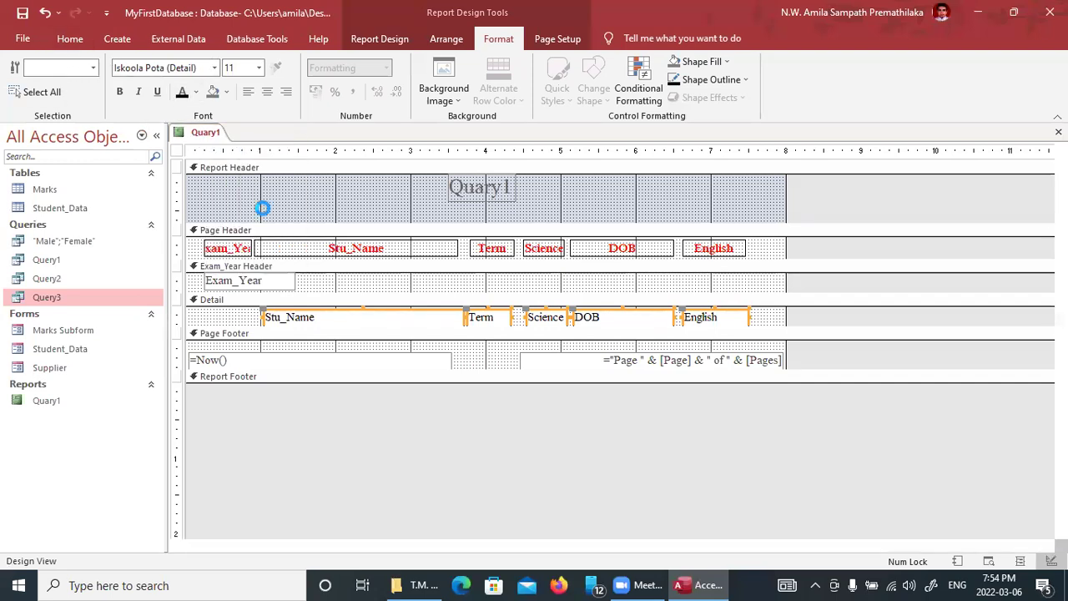
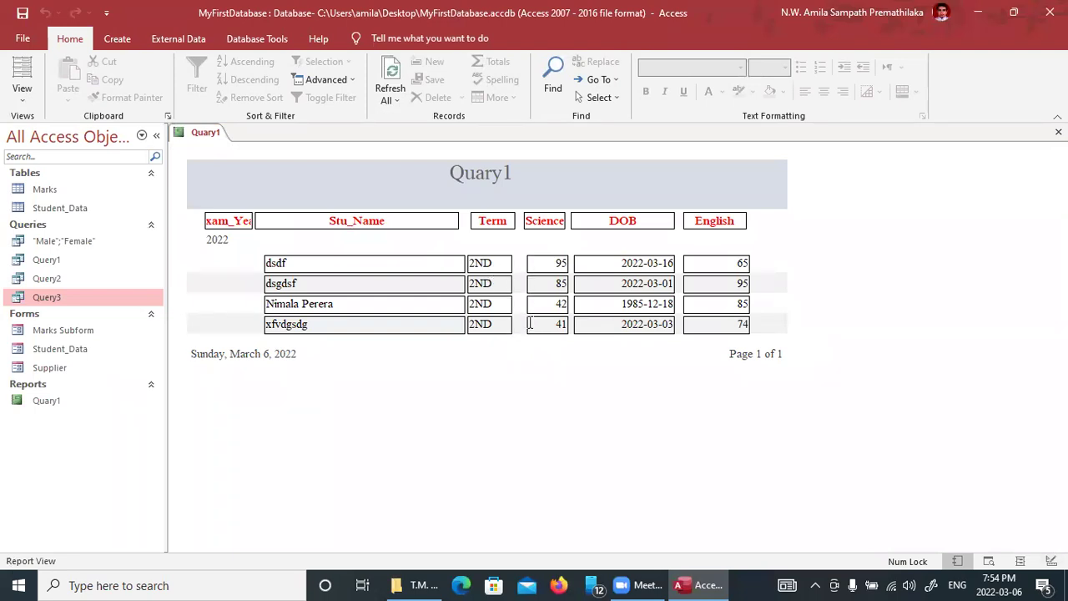
Switch the Quary1 report to Design View and select the Term text box.
right_click(209, 133)
left_click(246, 241)
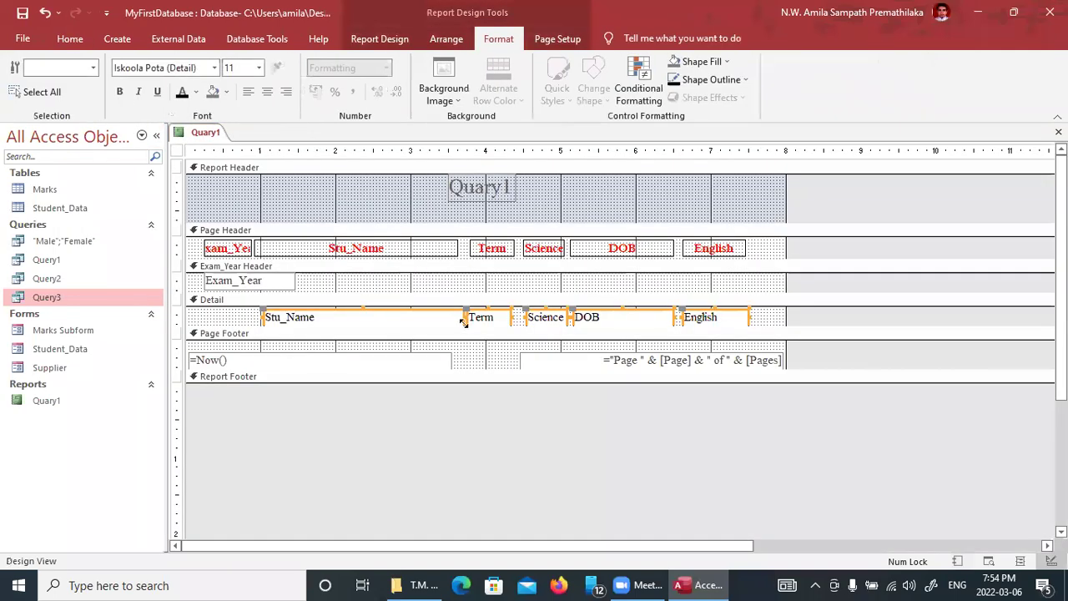
left_click(513, 323)
left_click(511, 317)
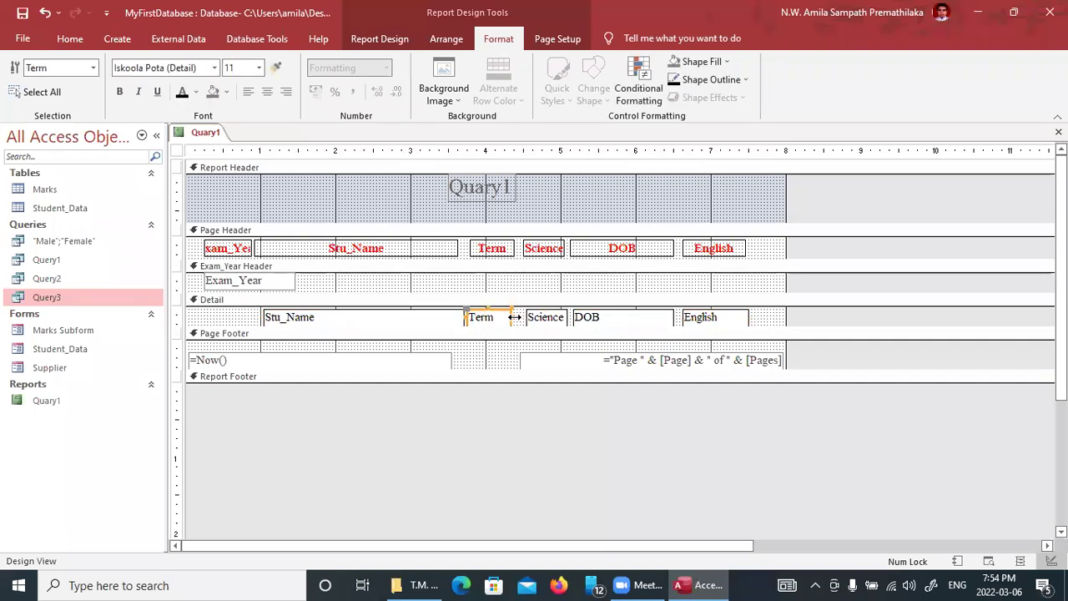
left_click(514, 317)
left_click(523, 322)
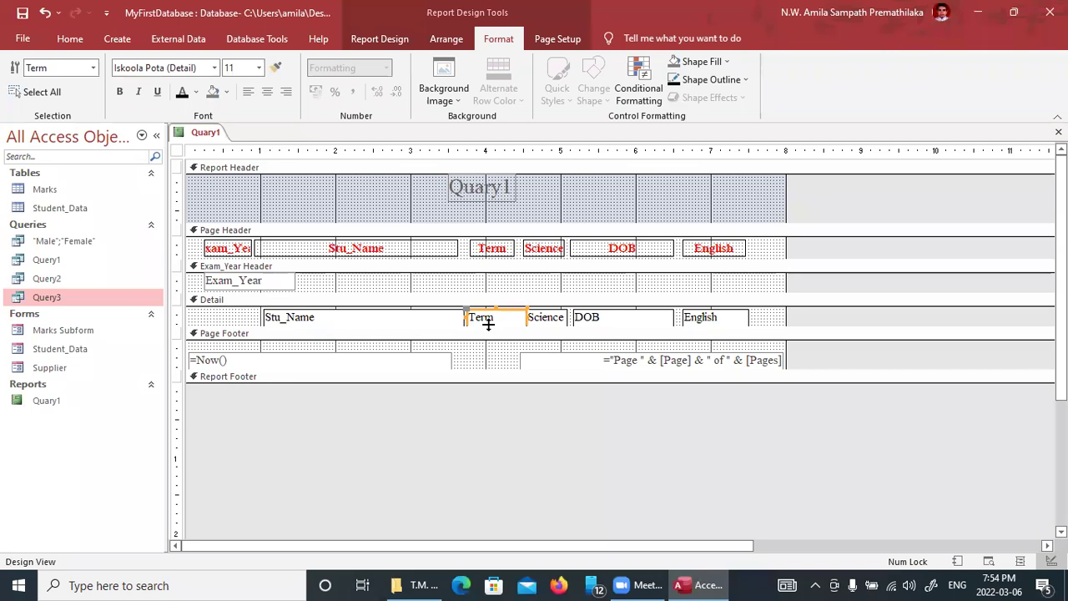
Toggle Quary1 between Report View and Design View, ending in Design View.
right_click(204, 134)
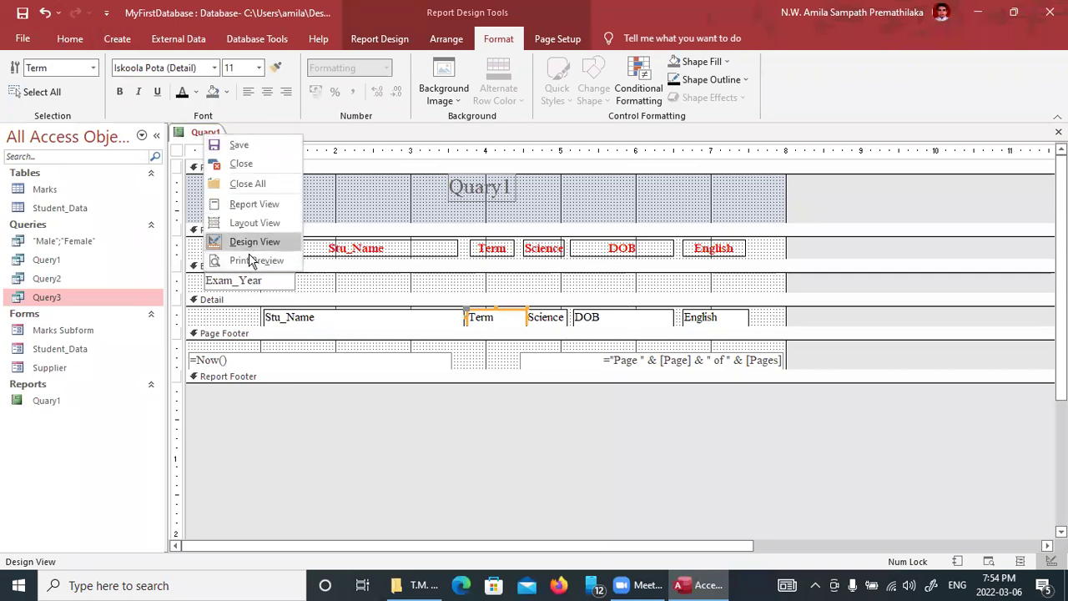
left_click(254, 204)
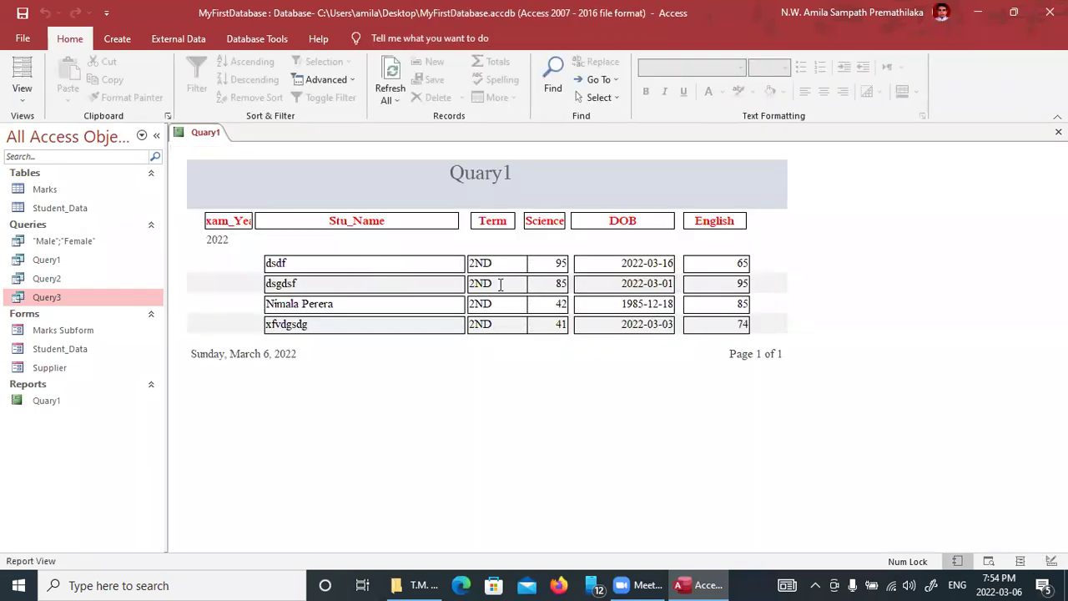
right_click(208, 132)
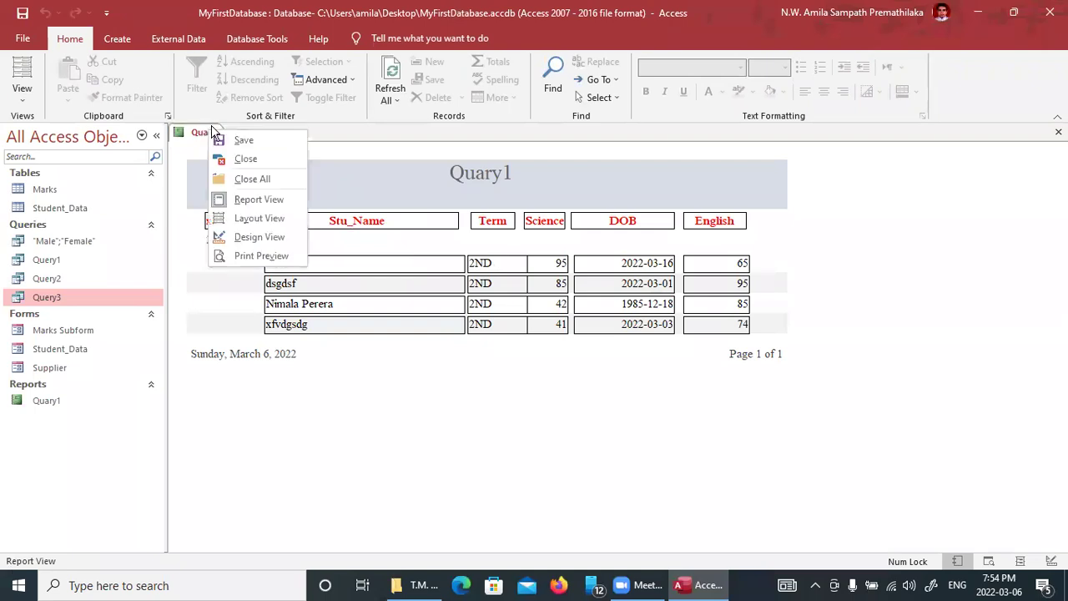
left_click(261, 238)
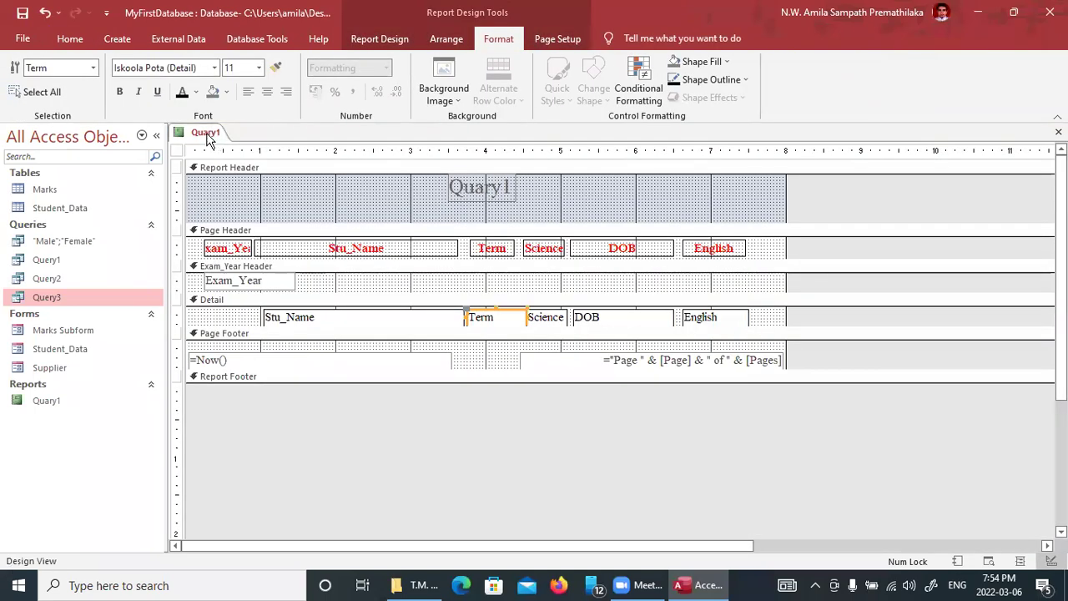
right_click(208, 135)
left_click(242, 204)
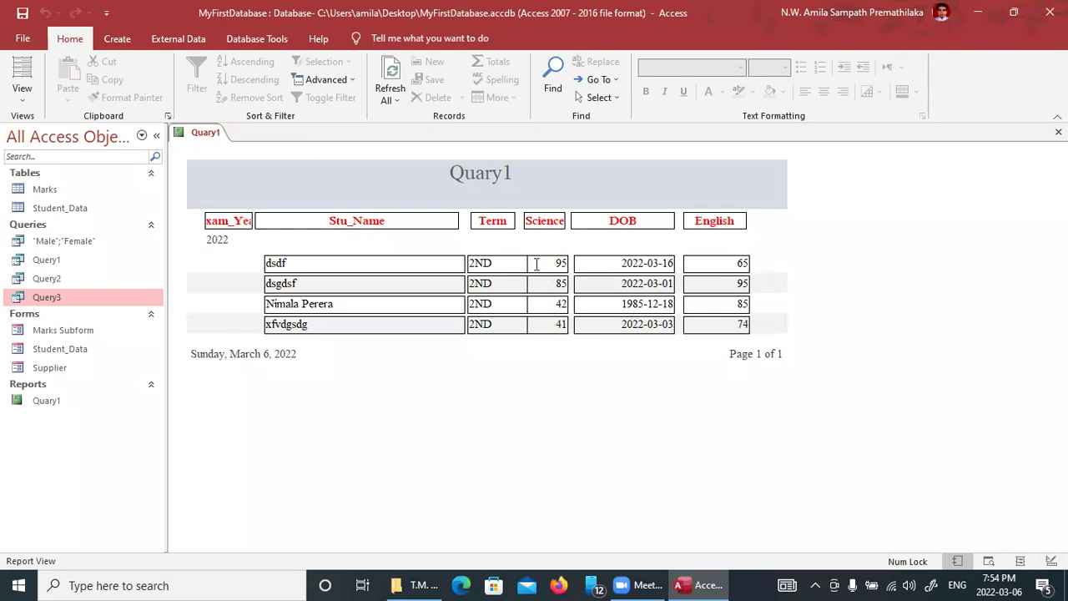
right_click(216, 140)
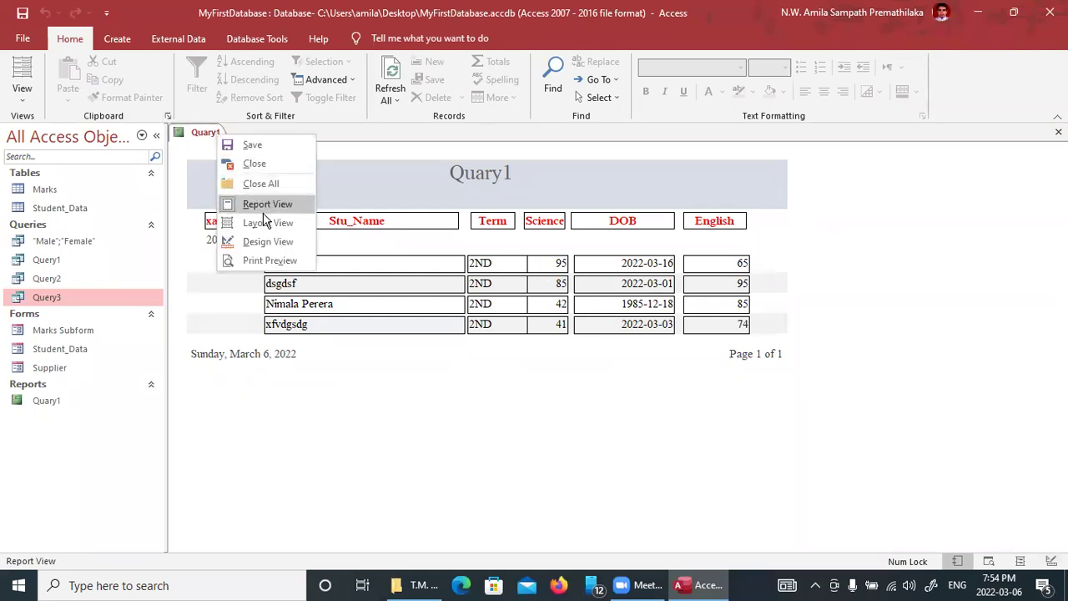
left_click(265, 241)
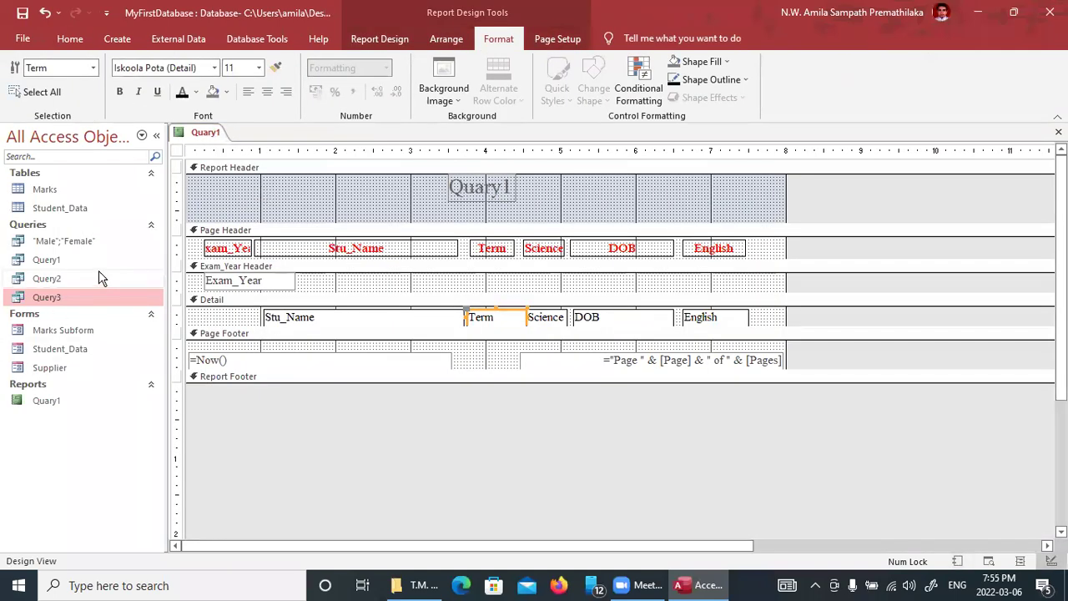
Move from Page Setup to the Report Design ribbon tab.
left_click(553, 43)
left_click(499, 40)
left_click(447, 40)
left_click(380, 40)
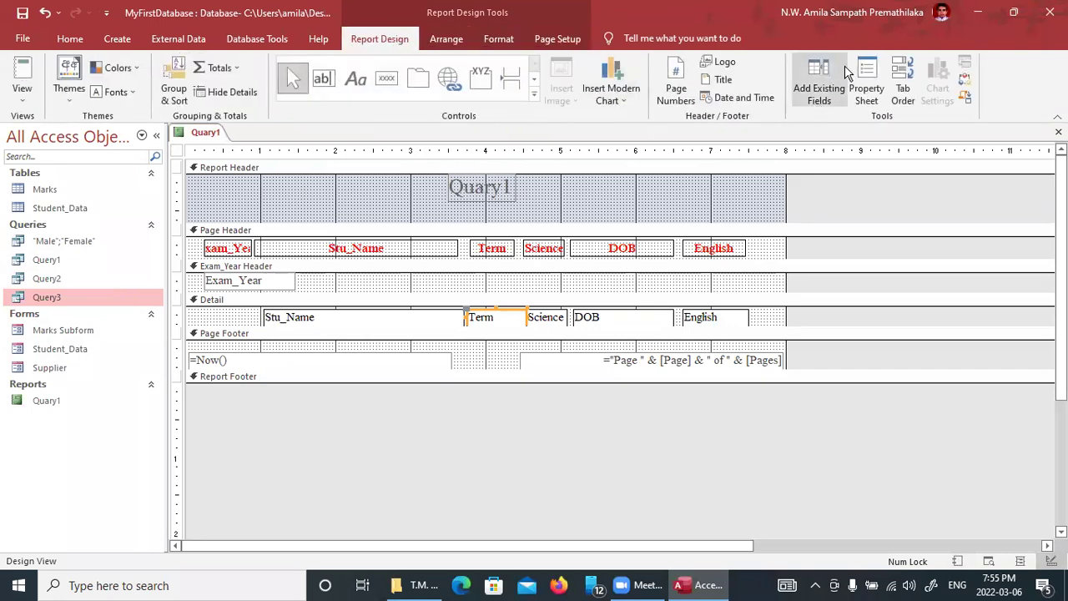
In the Property Sheet for the whole report, set Pop Up to Yes on the Other tab.
left_click(866, 84)
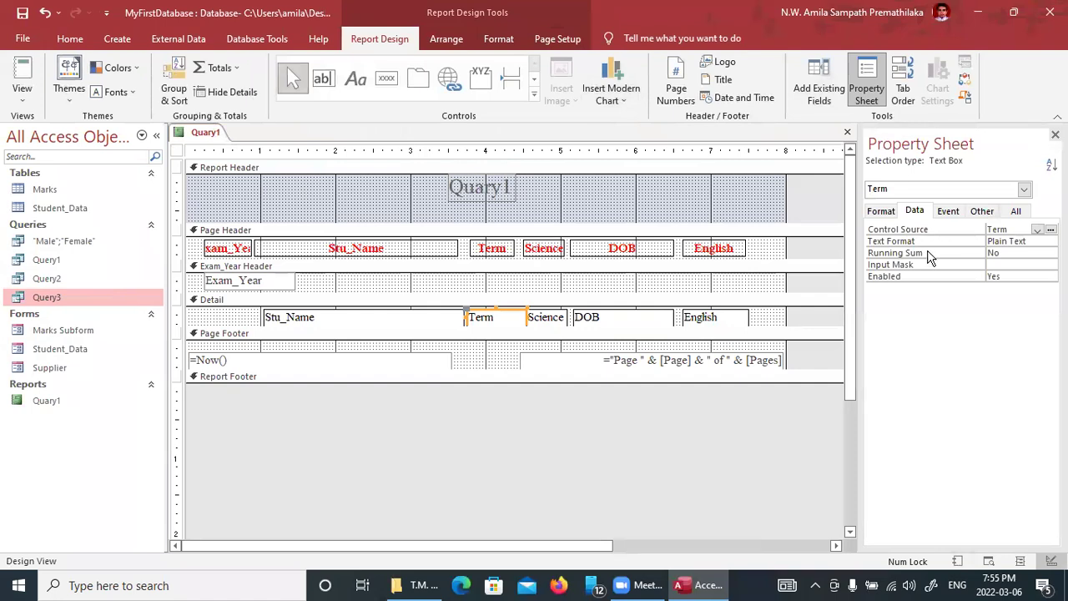
left_click(1023, 190)
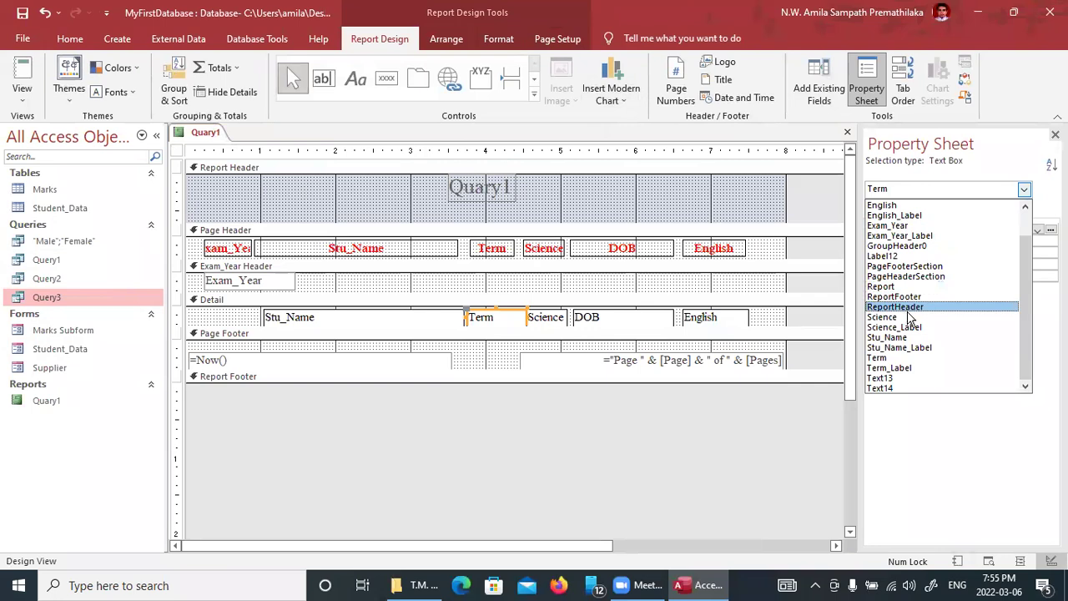
left_click(911, 286)
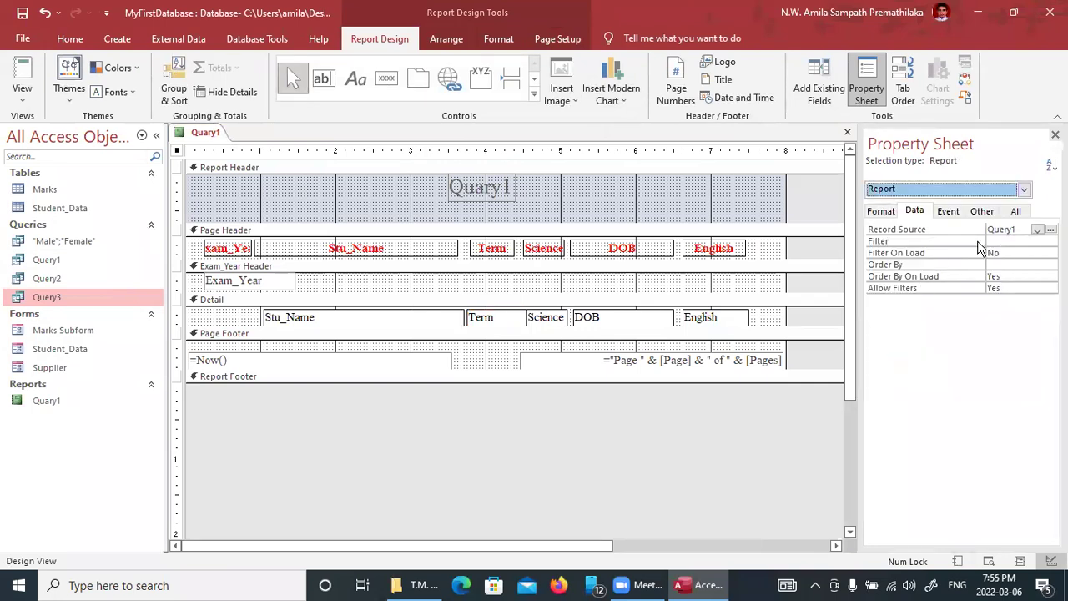
left_click(982, 210)
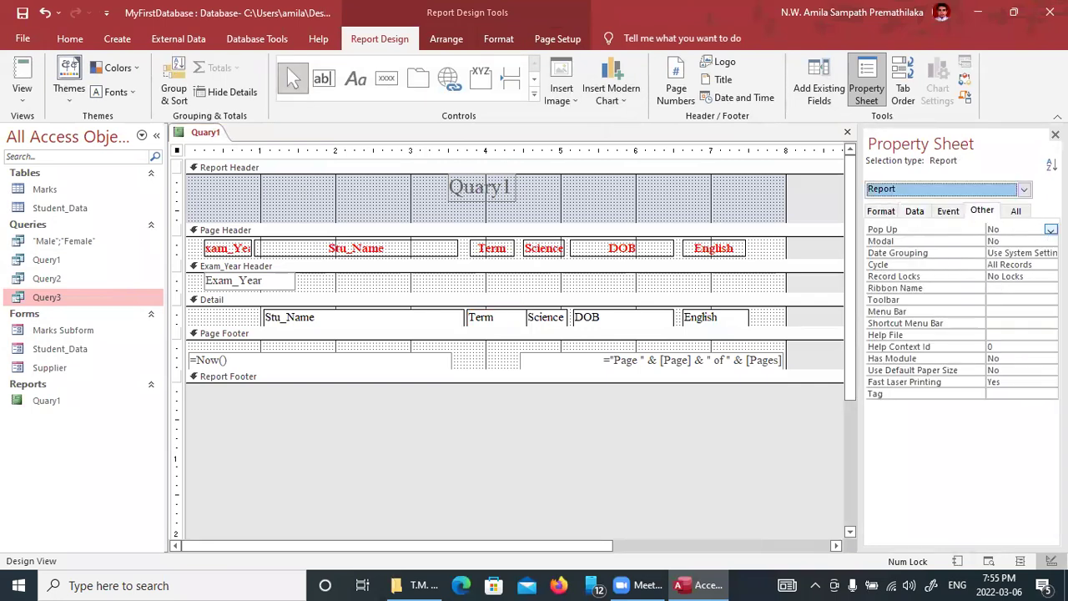
left_click(1051, 229)
left_click(1001, 241)
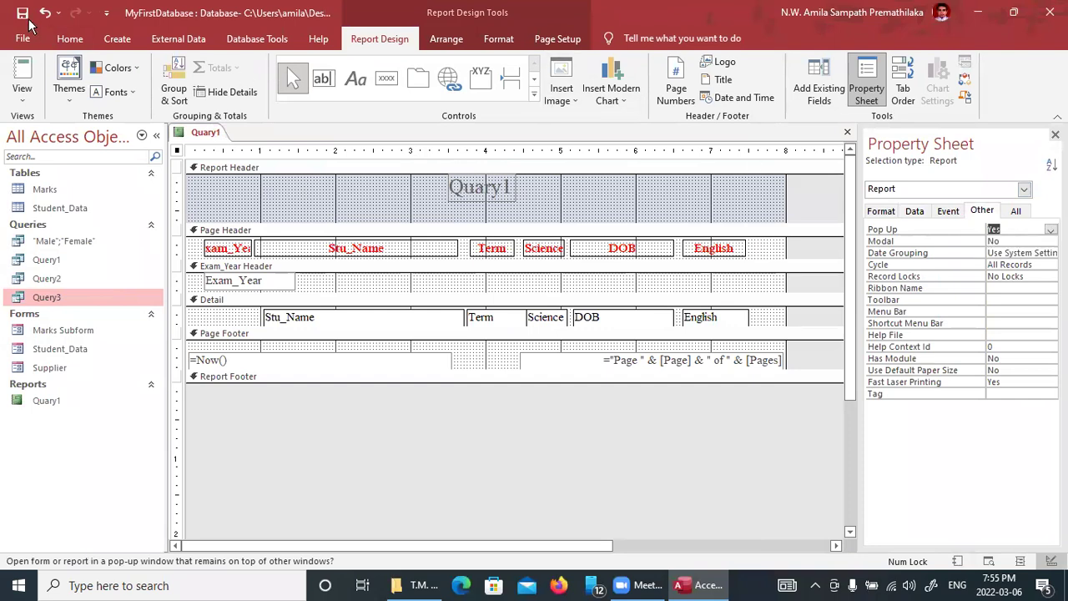
Choose a paper size for the report in Page Setup.
left_click(574, 37)
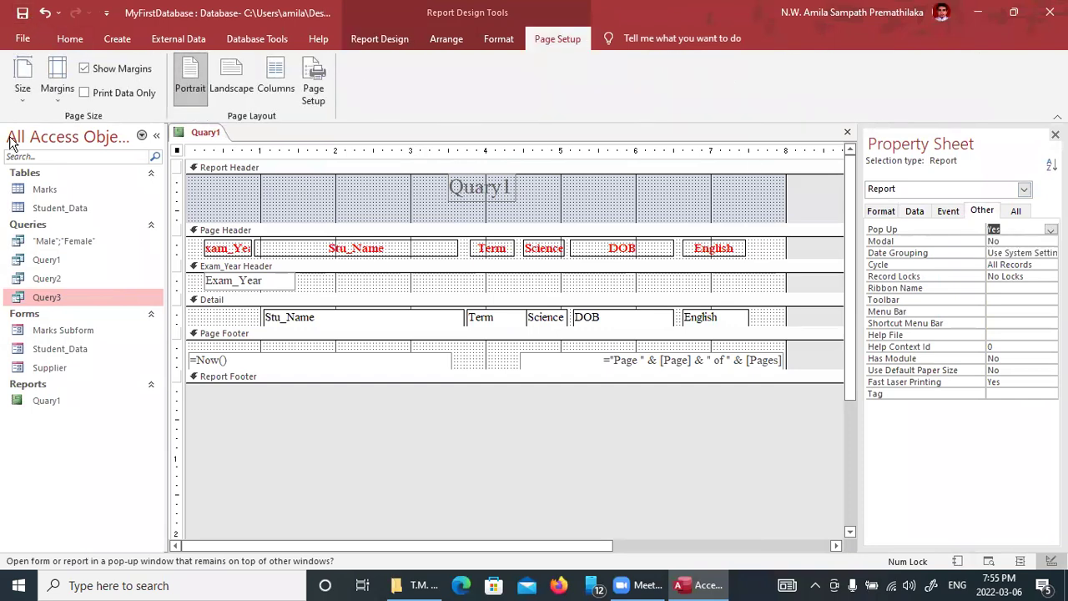
left_click(17, 93)
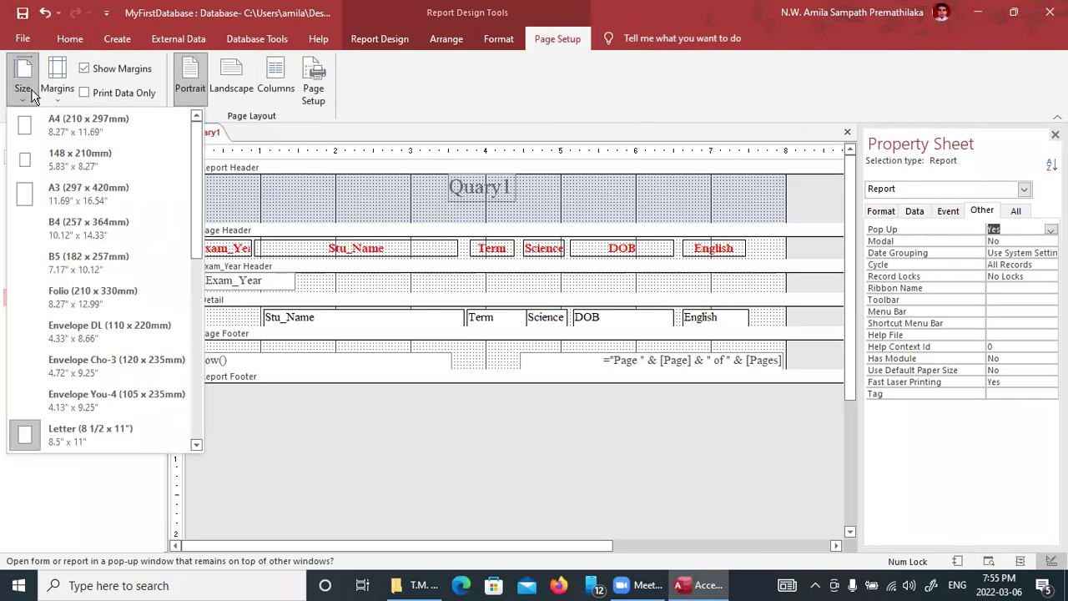
left_click(79, 125)
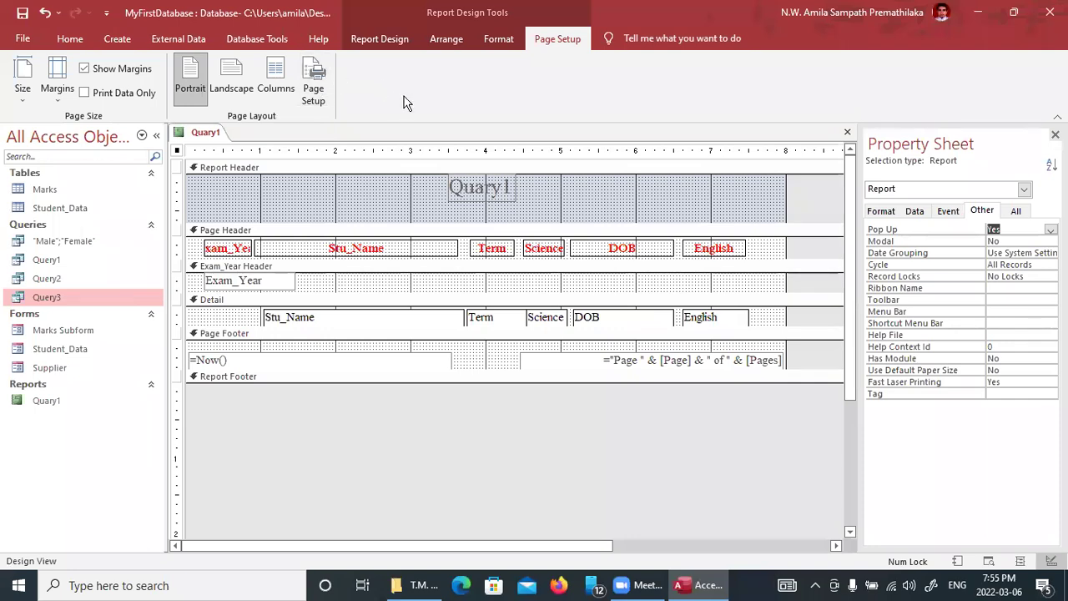
left_click(488, 43)
scroll(409, 48, "up", 1)
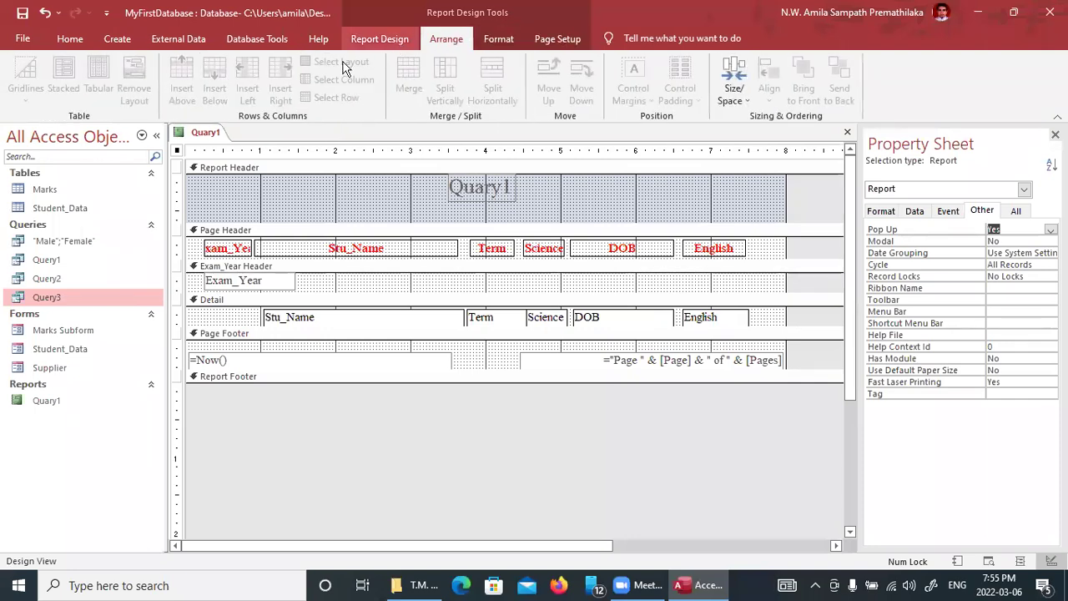
scroll(409, 47, "up", 1)
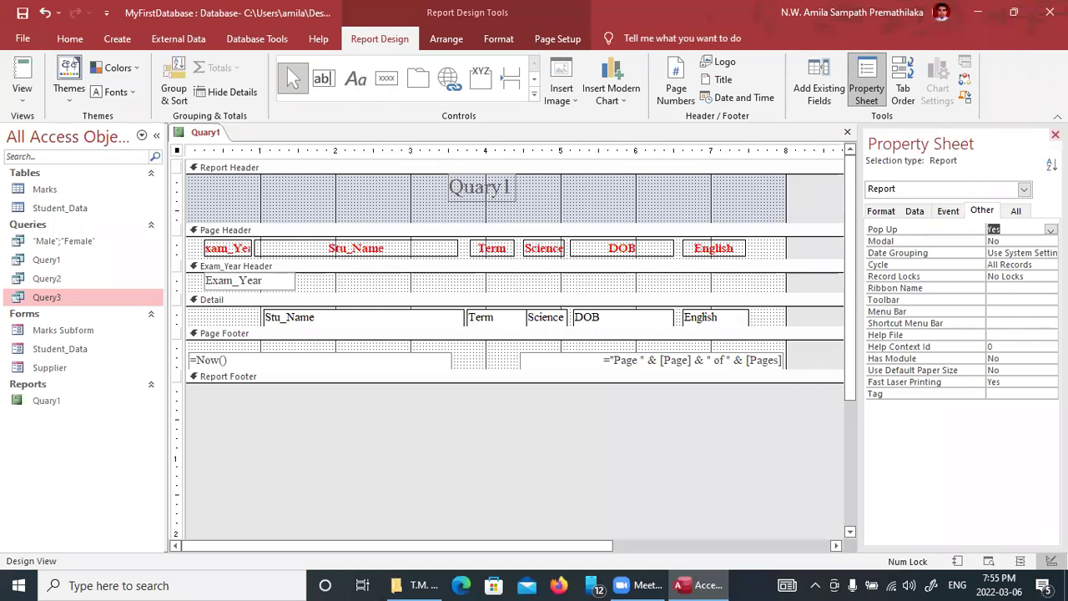
Close the Property Sheet, preview the report as a floating pop-up, then close it.
left_click(1055, 135)
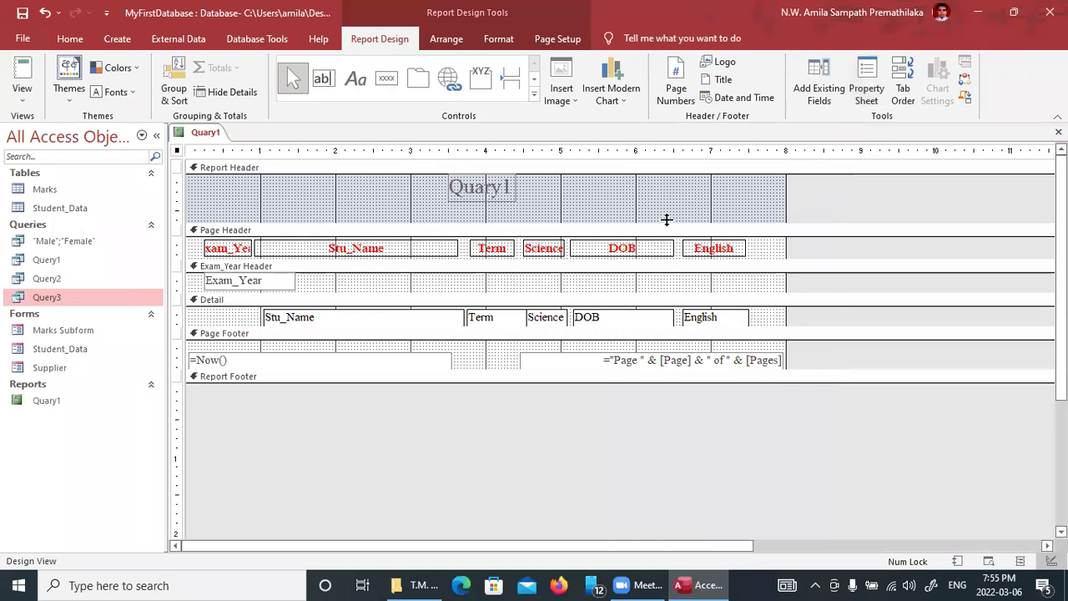
left_click(34, 92)
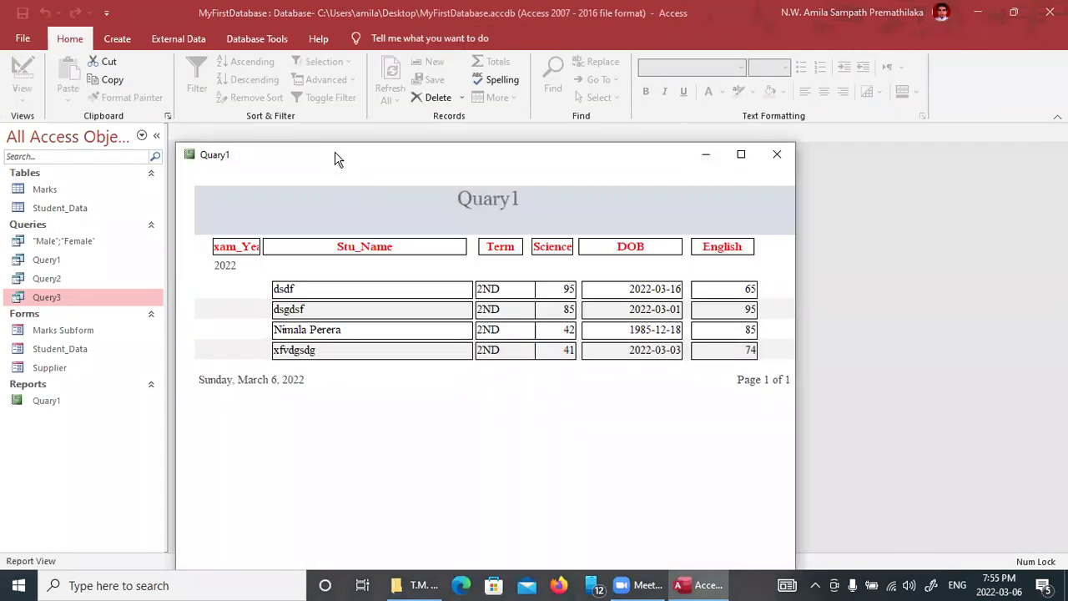
left_click_drag(338, 158, 342, 89)
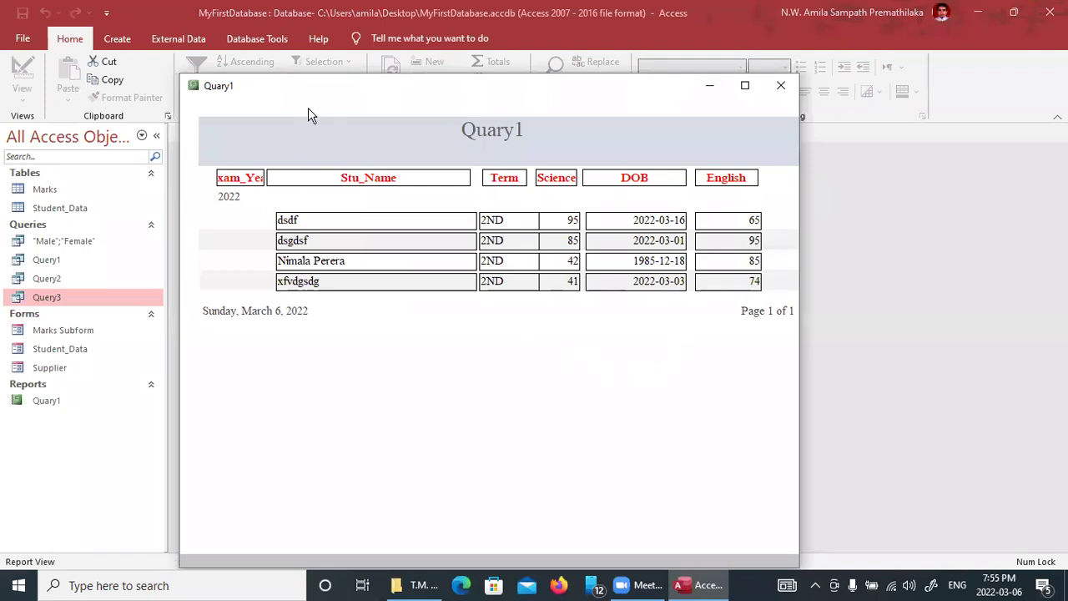
left_click_drag(308, 104, 326, 123)
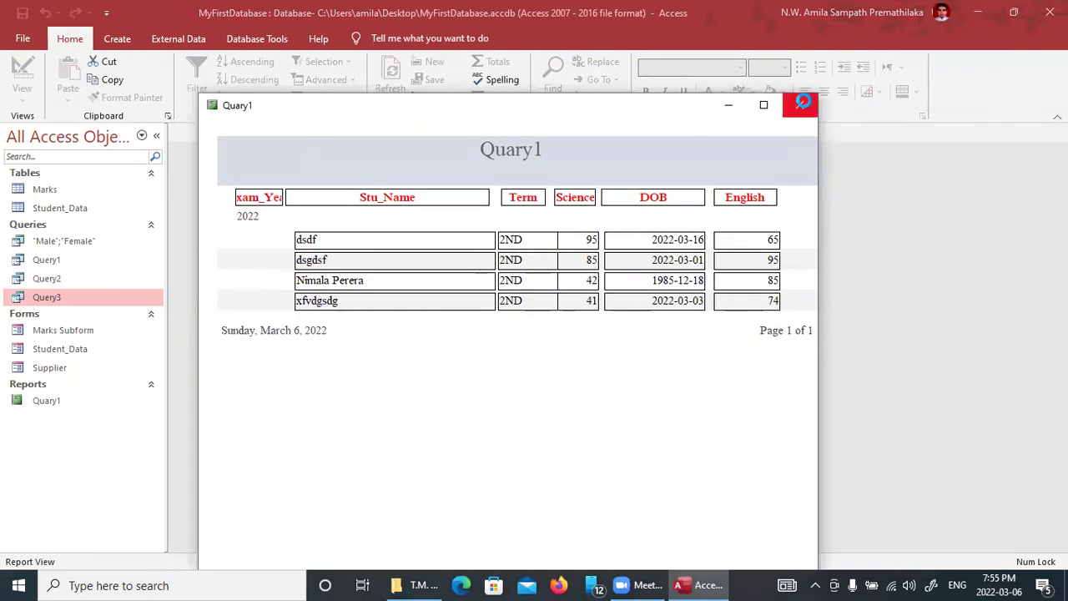
left_click(800, 105)
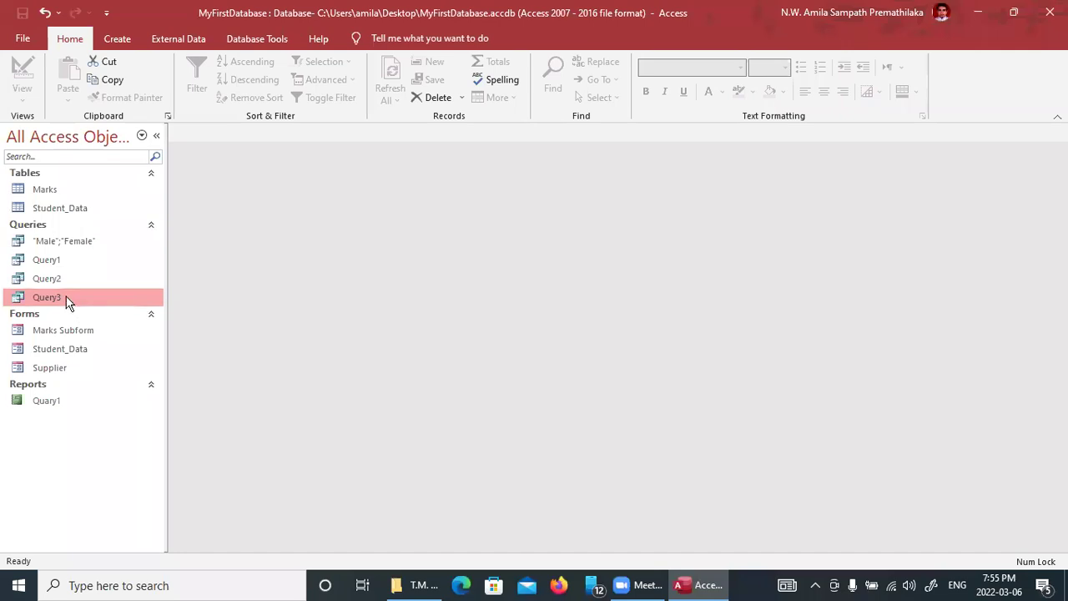
Open the Student_Data form in Design View.
left_click(49, 350)
double_click(49, 348)
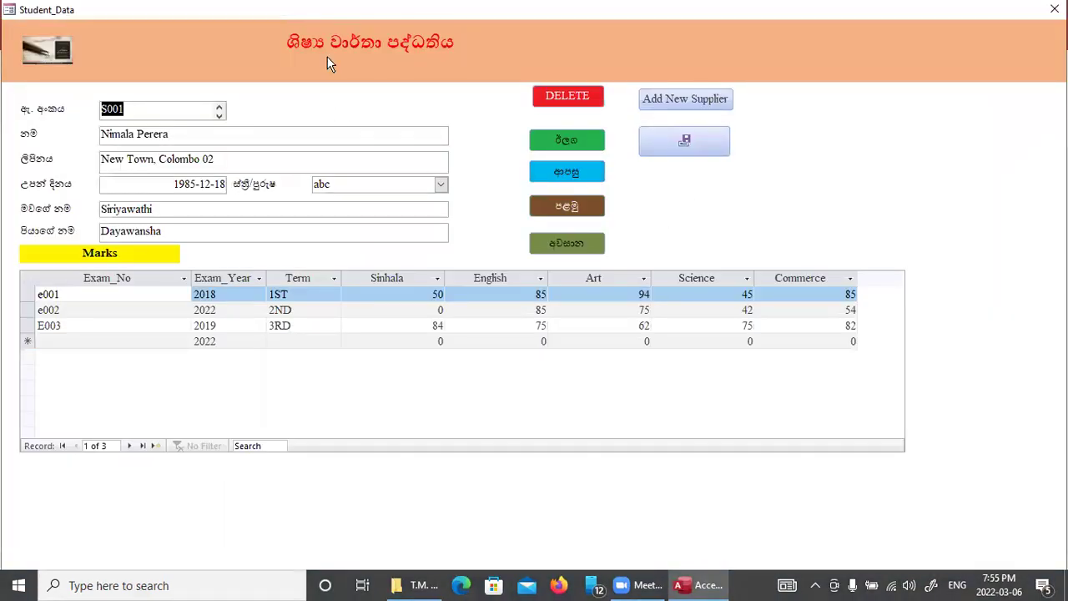
right_click(352, 18)
left_click(315, 115)
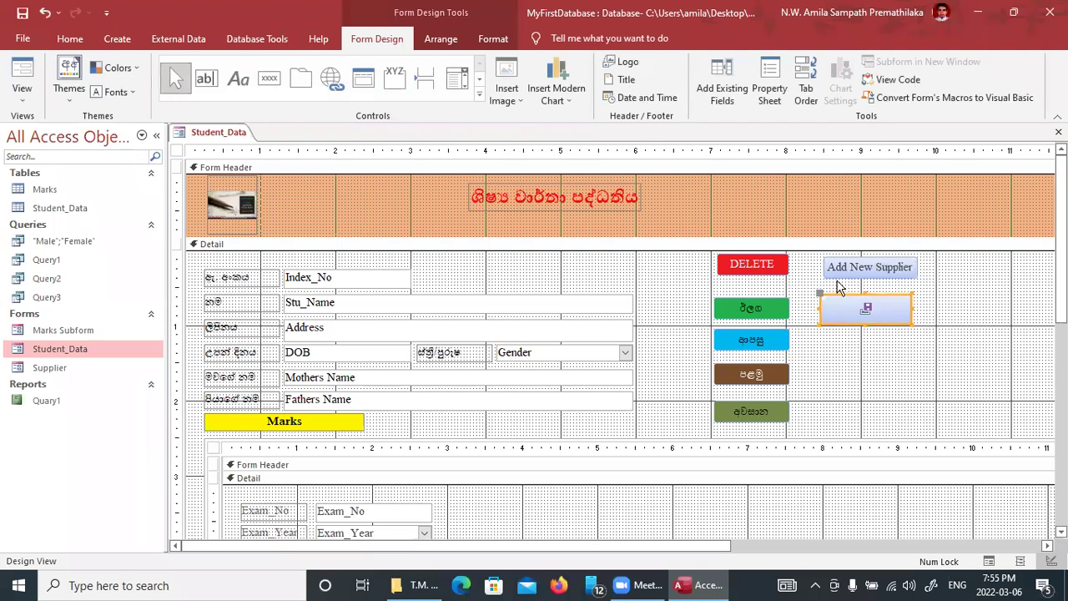
Delete the Add New Supplier and save buttons from the form.
left_click(840, 276)
left_click(841, 277)
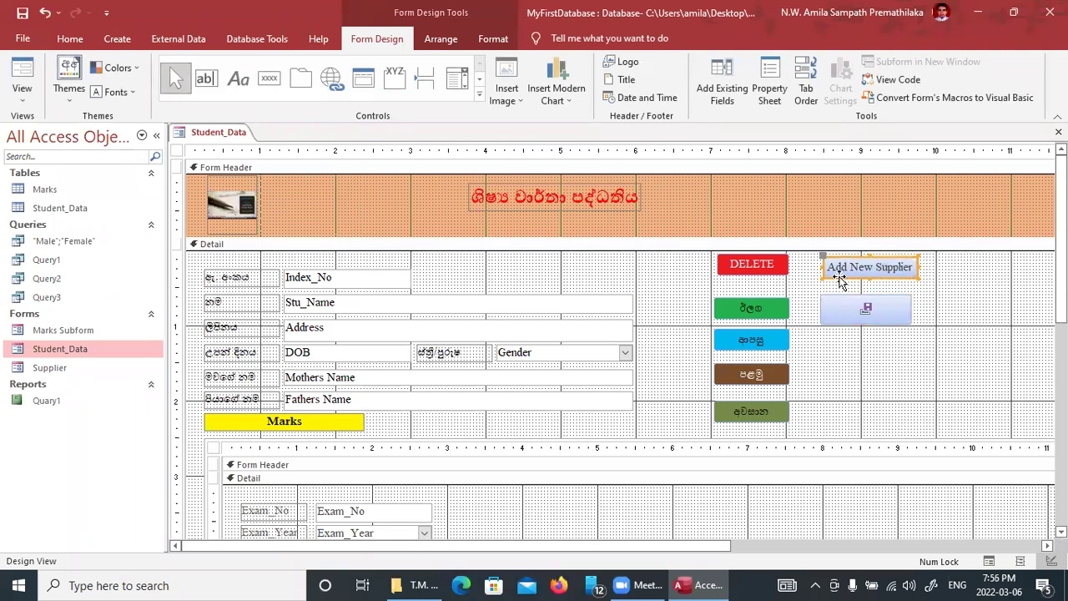
key("Delete")
left_click(850, 296)
key("Delete")
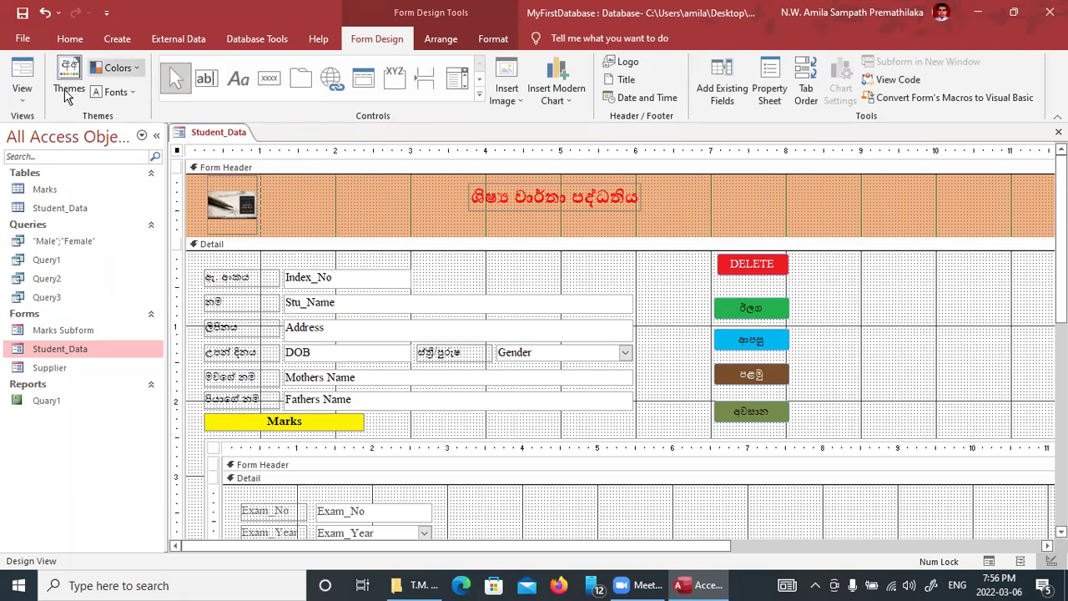
Draw a button that opens the Query1 report, captioned '2022-2ND Report'.
left_click(269, 78)
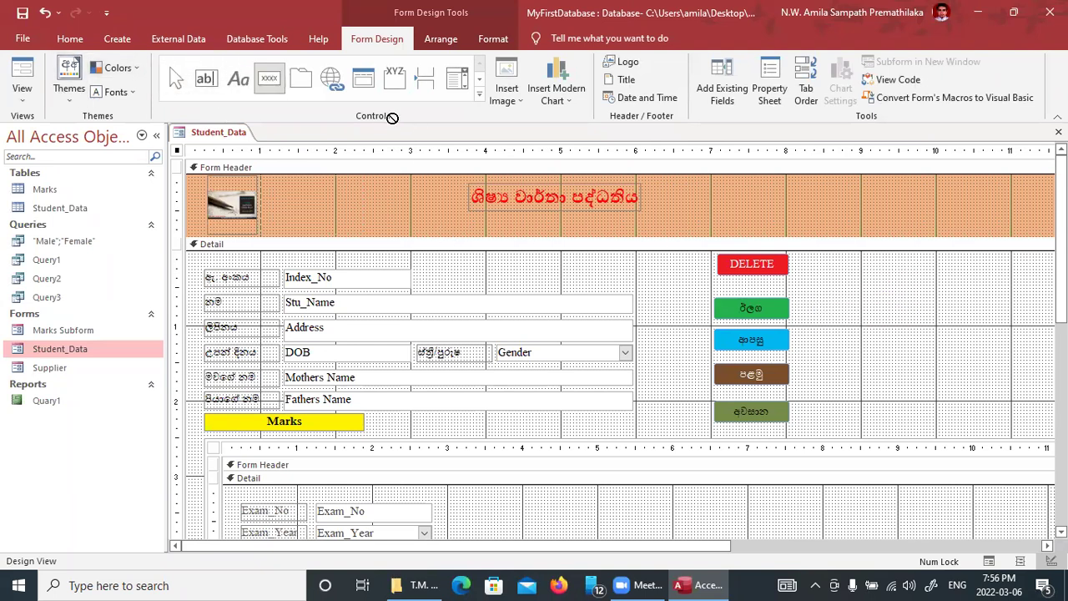
left_click_drag(862, 256, 939, 283)
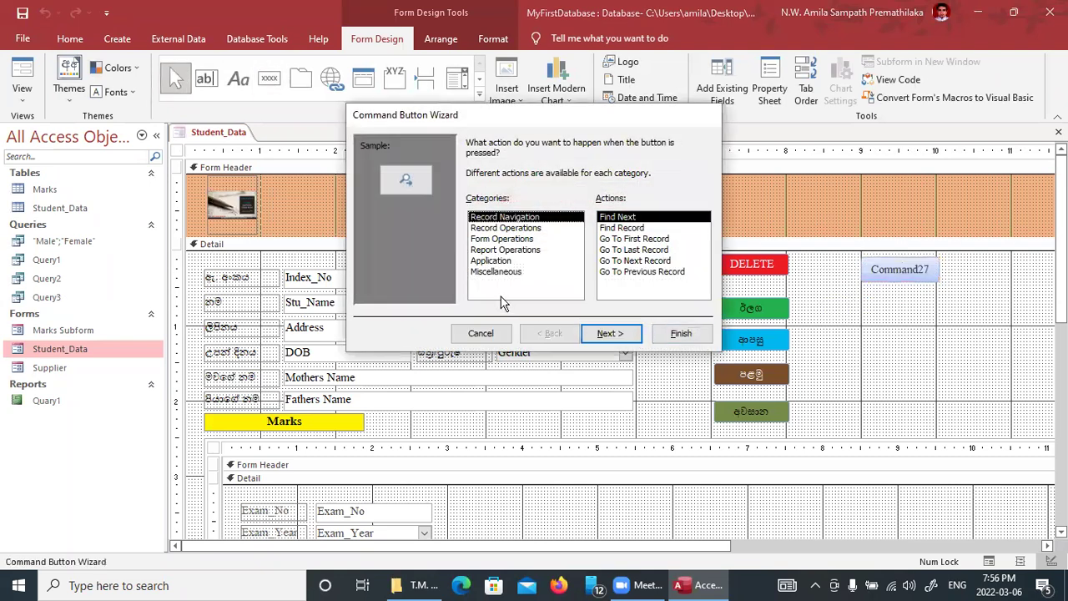
left_click(511, 251)
left_click(629, 229)
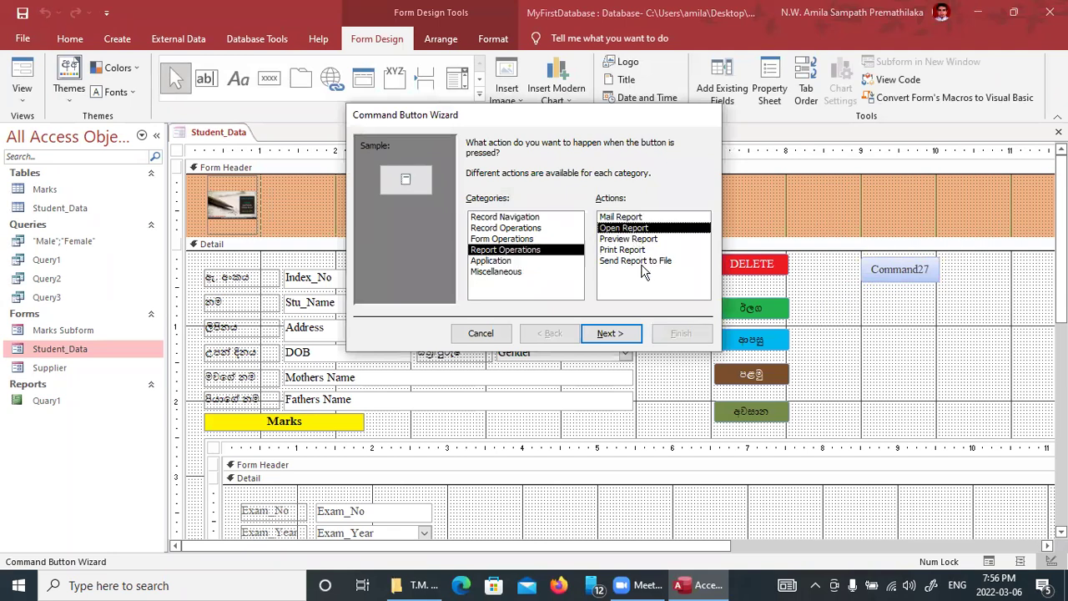
left_click(620, 333)
left_click(609, 333)
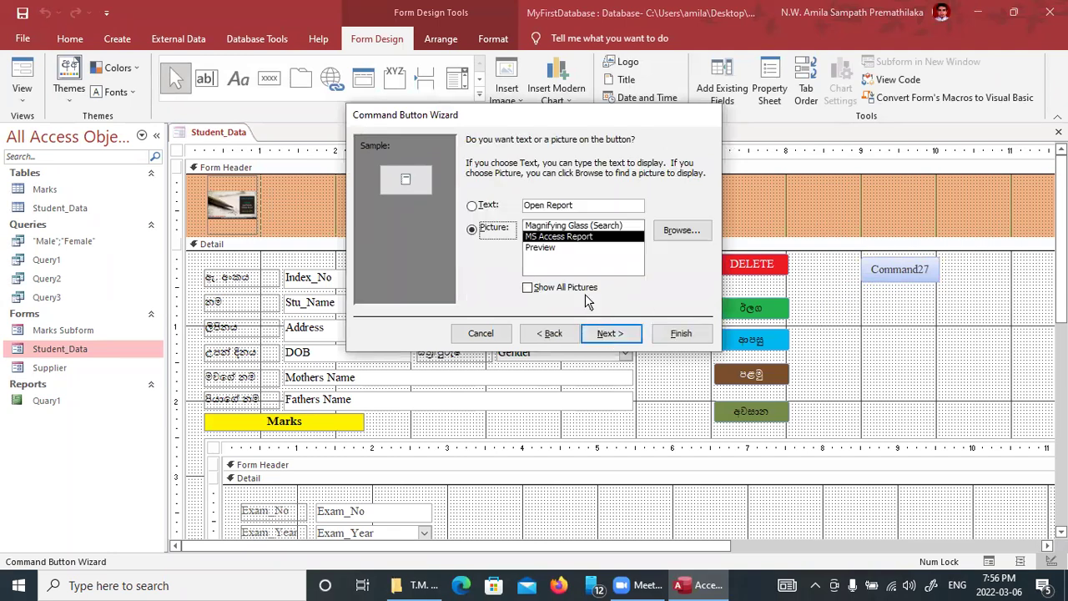
double_click(567, 206)
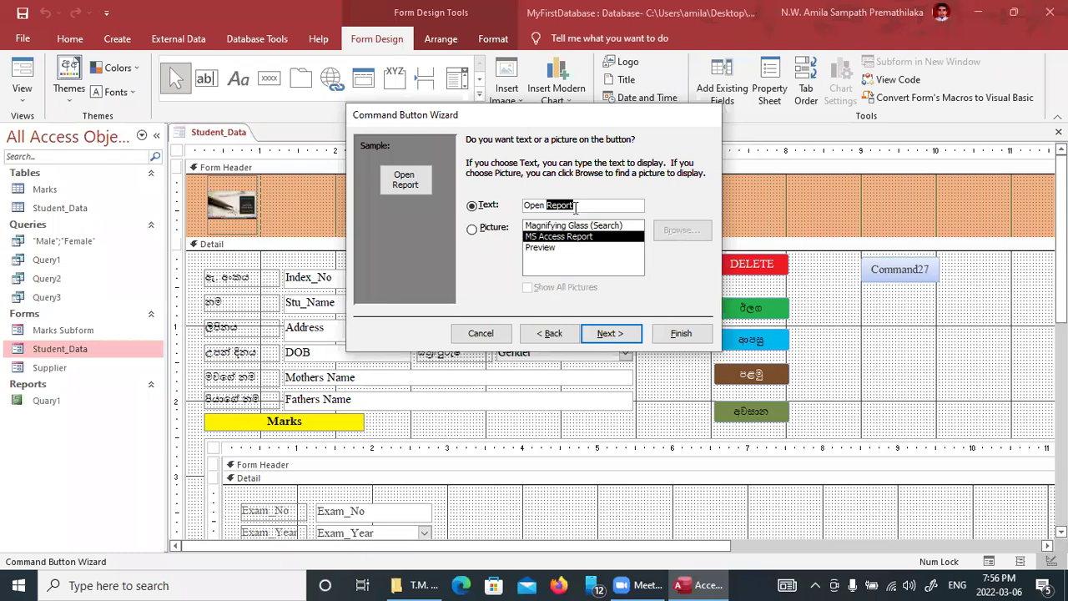
left_click_drag(584, 205, 515, 206)
type("2022")
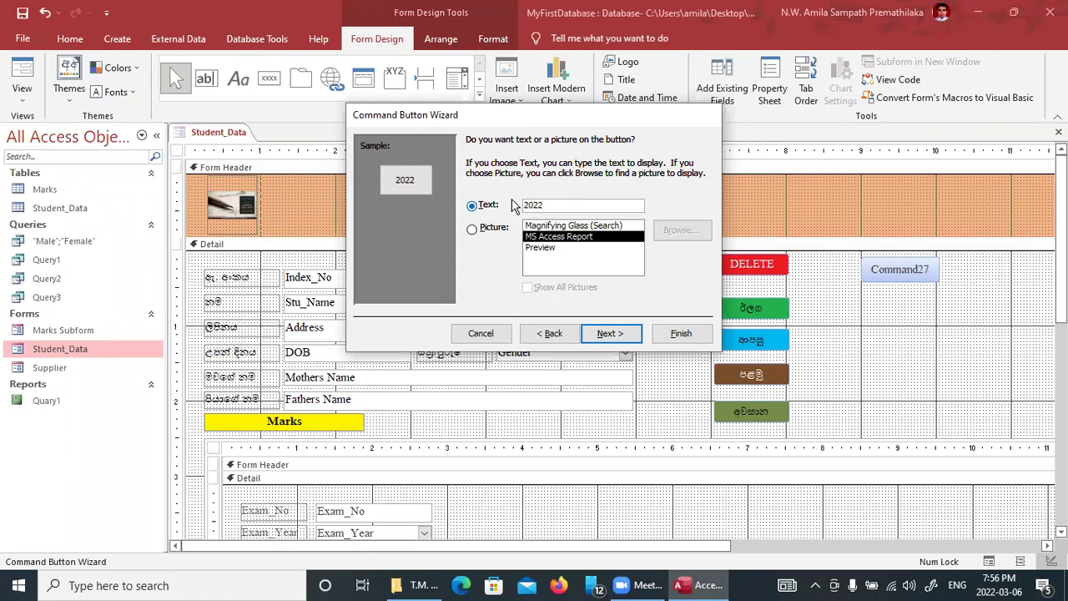
type("-2ND Report")
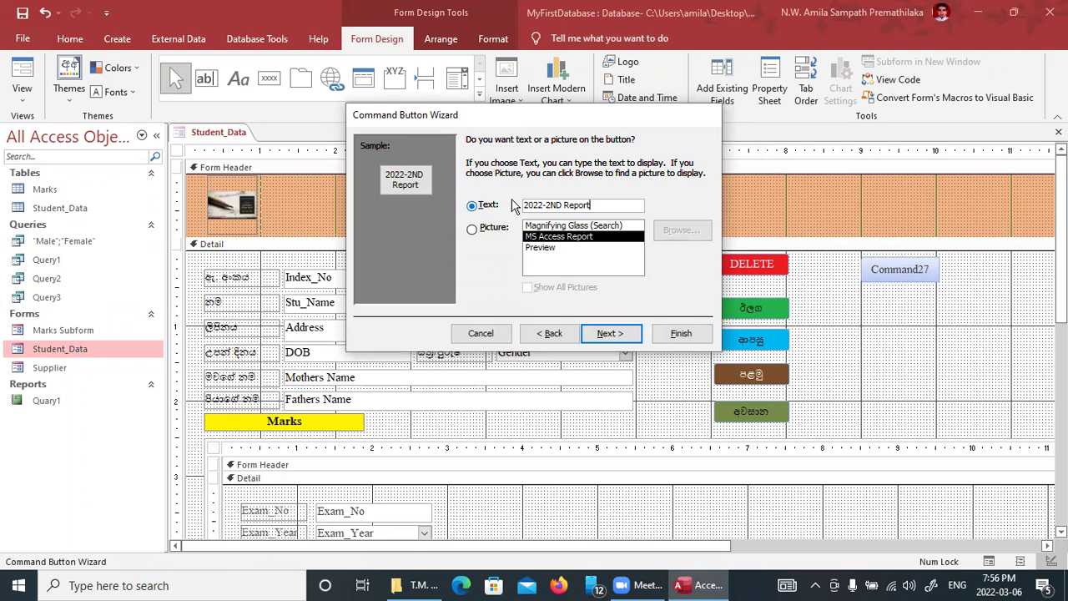
left_click(609, 333)
left_click(677, 332)
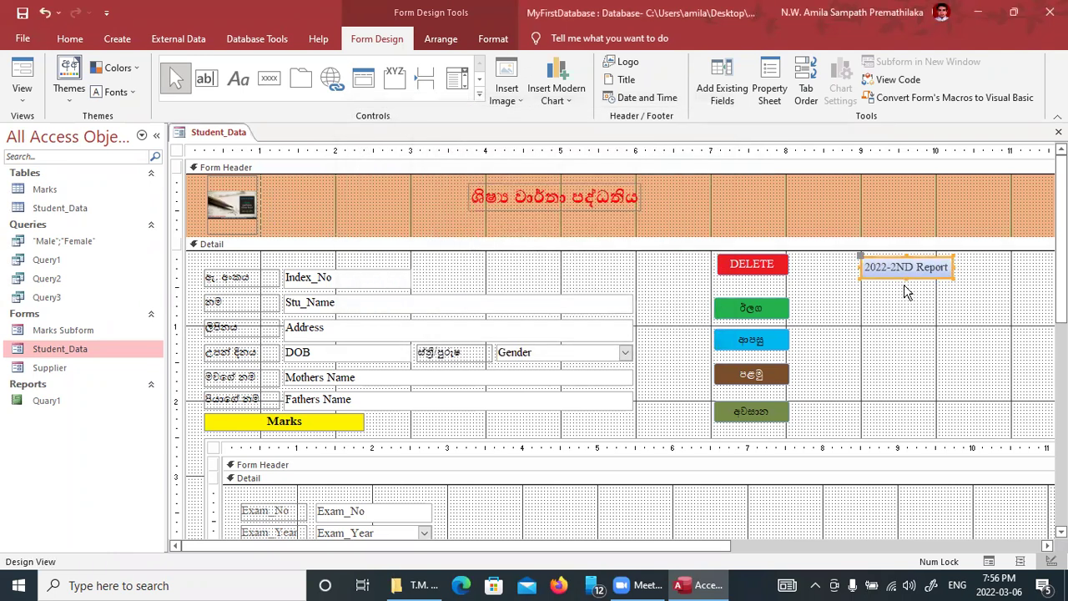
Test the new button in Form View, close the report, and return to Design View.
left_click(932, 298)
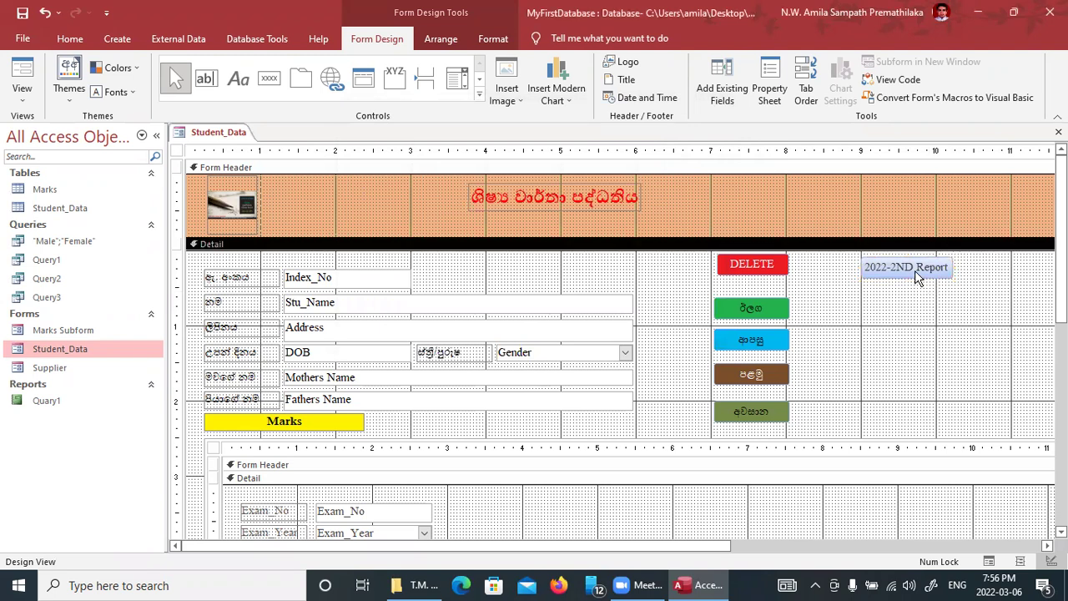
left_click(25, 74)
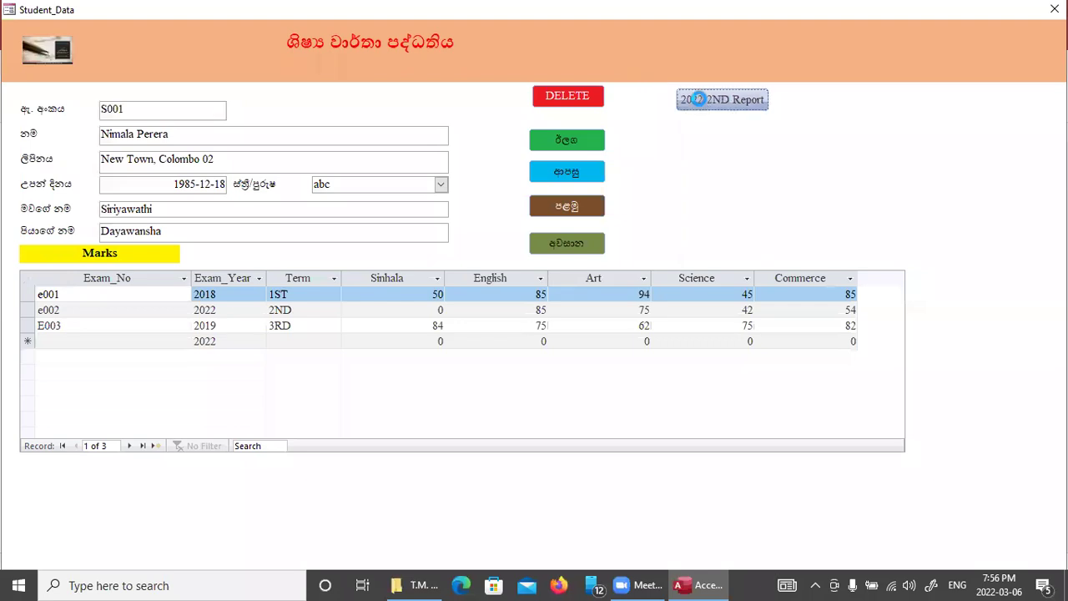
left_click(695, 98)
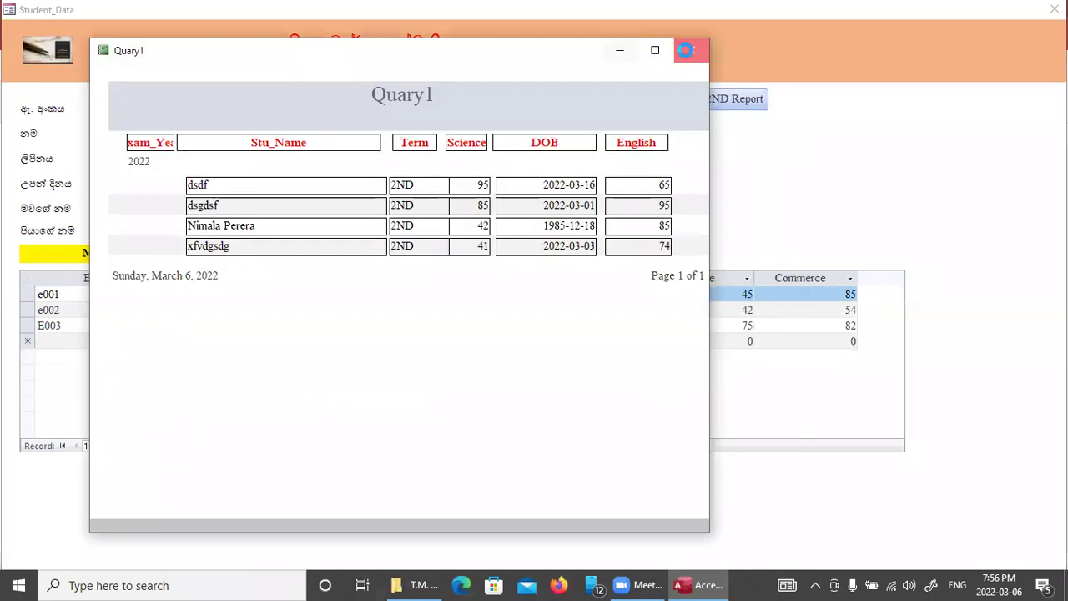
left_click(689, 52)
right_click(667, 15)
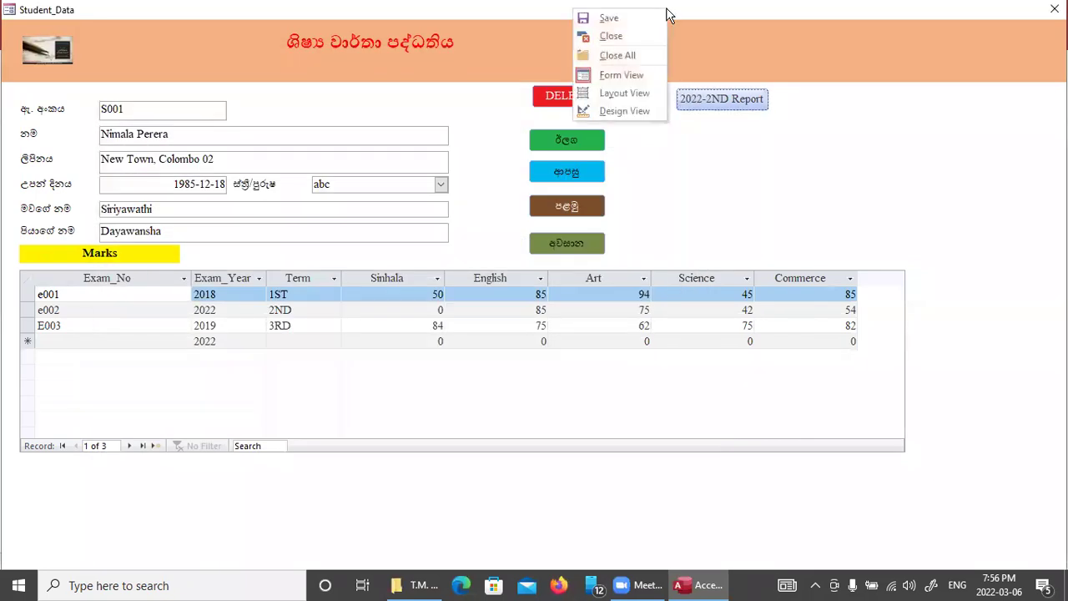
left_click(621, 106)
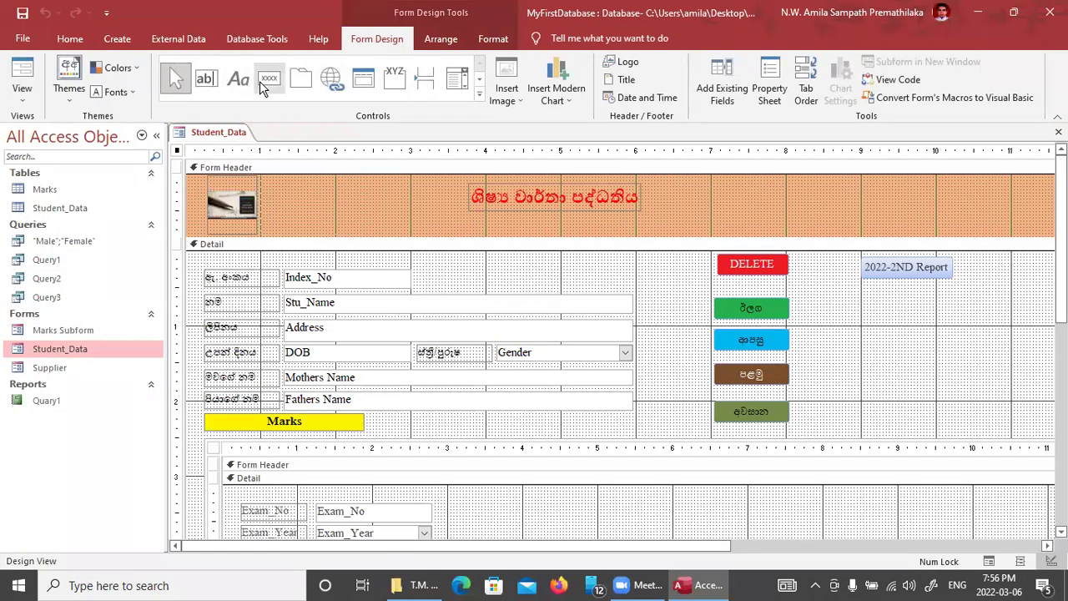
Draw a Print Report button for Query1 using the Printer picture.
left_click(262, 84)
left_click_drag(962, 260, 996, 279)
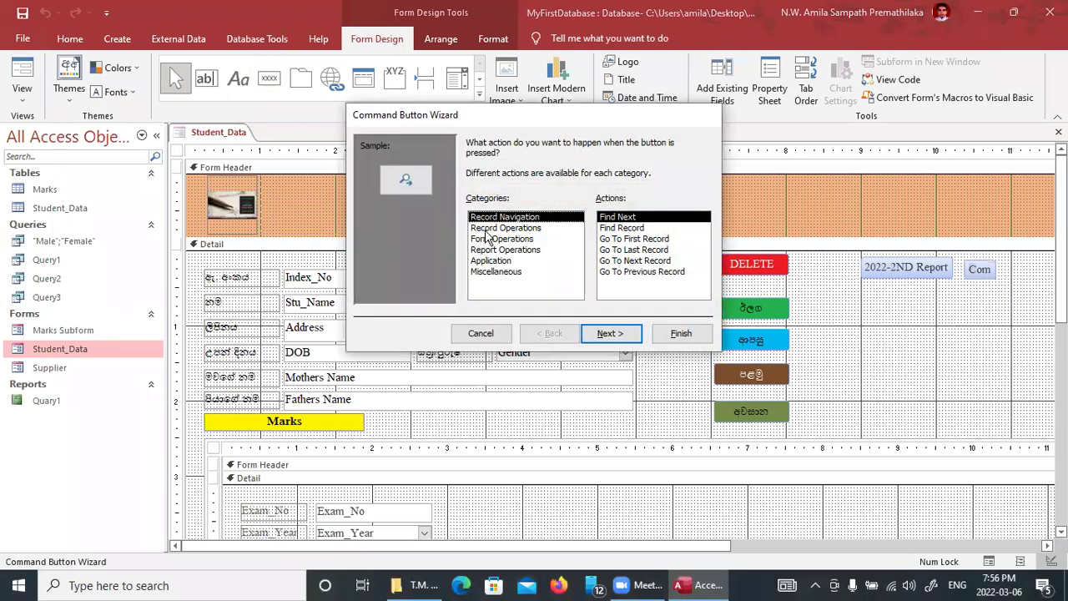
left_click(489, 228)
left_click(500, 250)
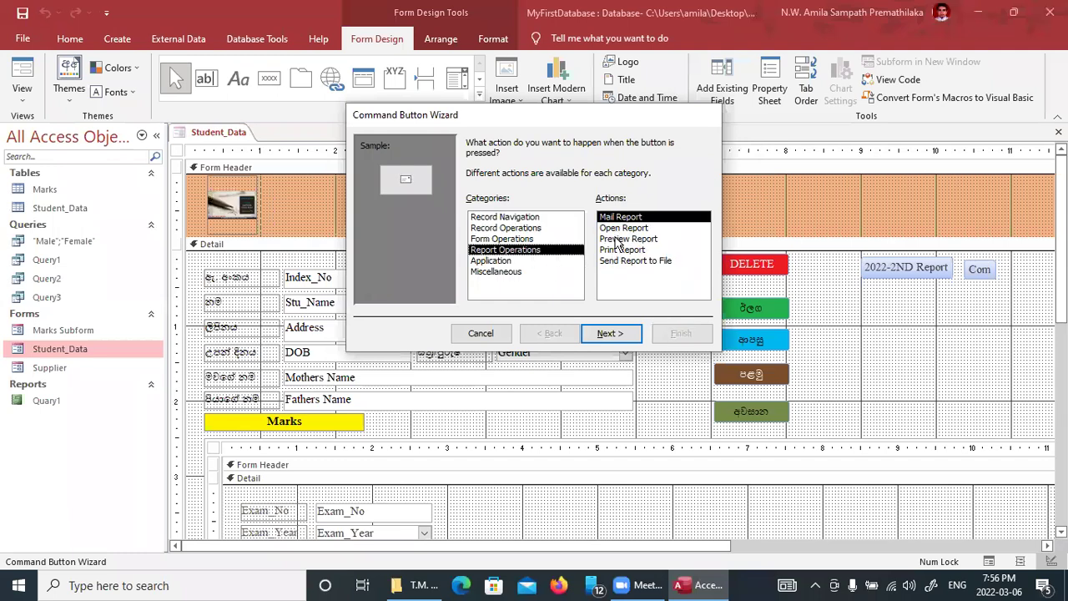
left_click(618, 250)
left_click(620, 332)
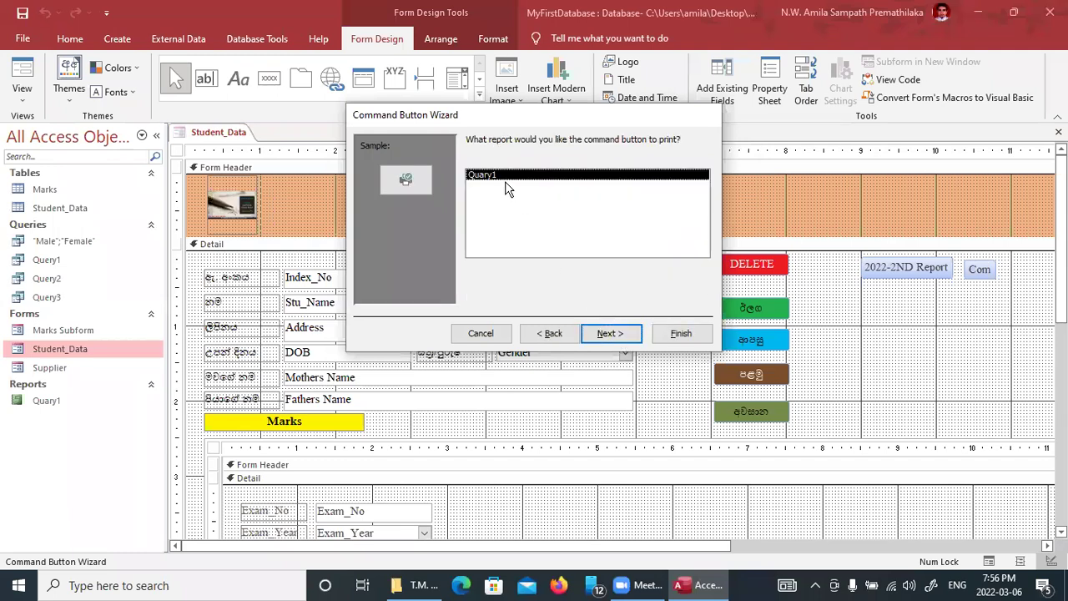
left_click(627, 337)
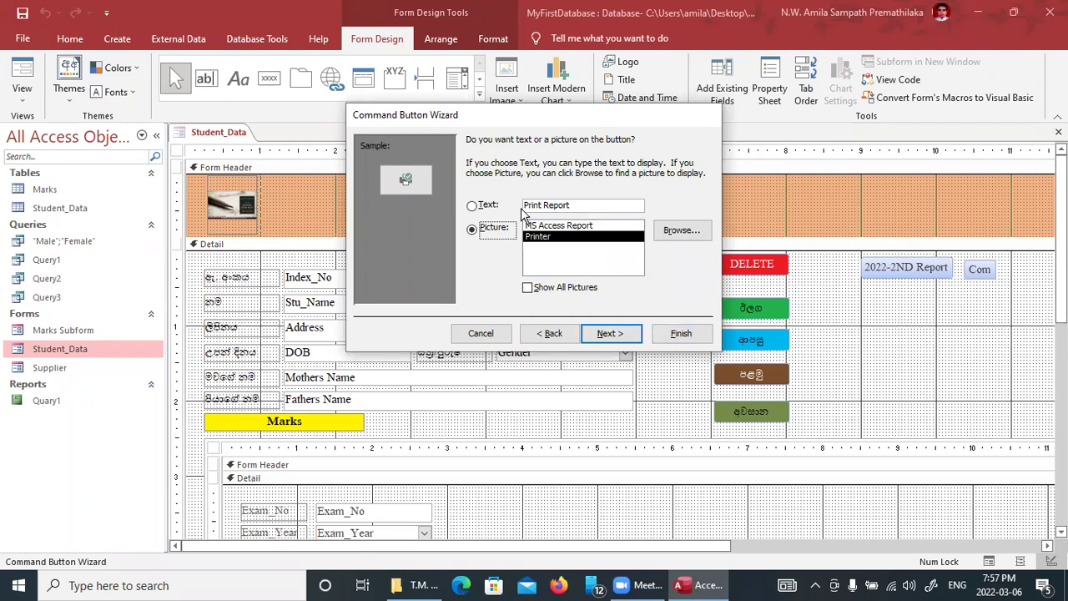
left_click(674, 336)
Nudge the printer button into line beside the 2022-2ND Report button.
left_click(980, 274)
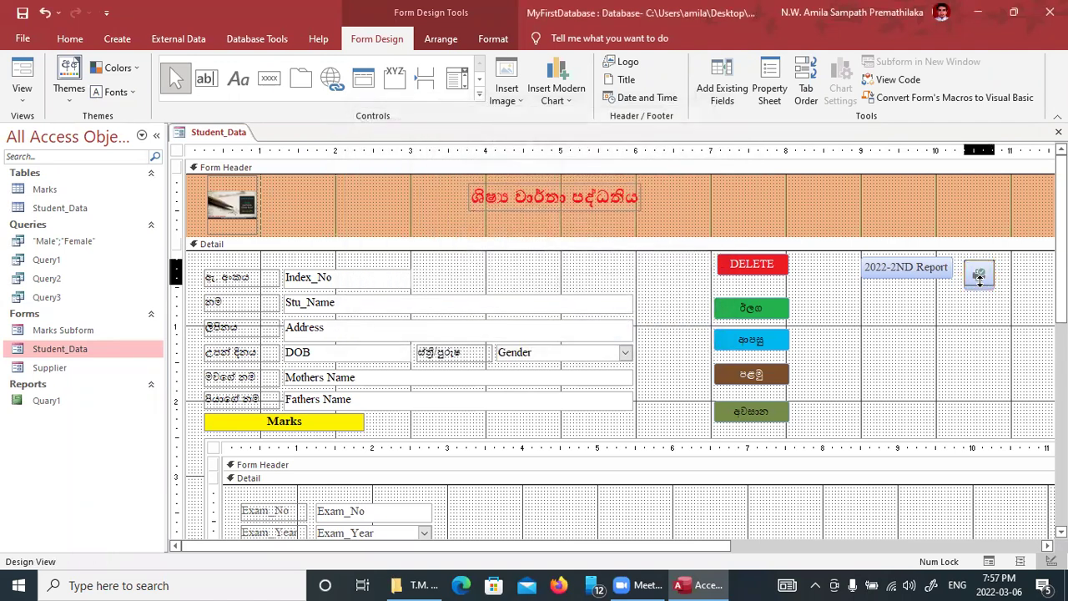
left_click_drag(983, 257, 979, 255)
left_click(995, 292)
Test both buttons in Form View: preview Quary1, then cancel the Print dialog.
left_click(22, 79)
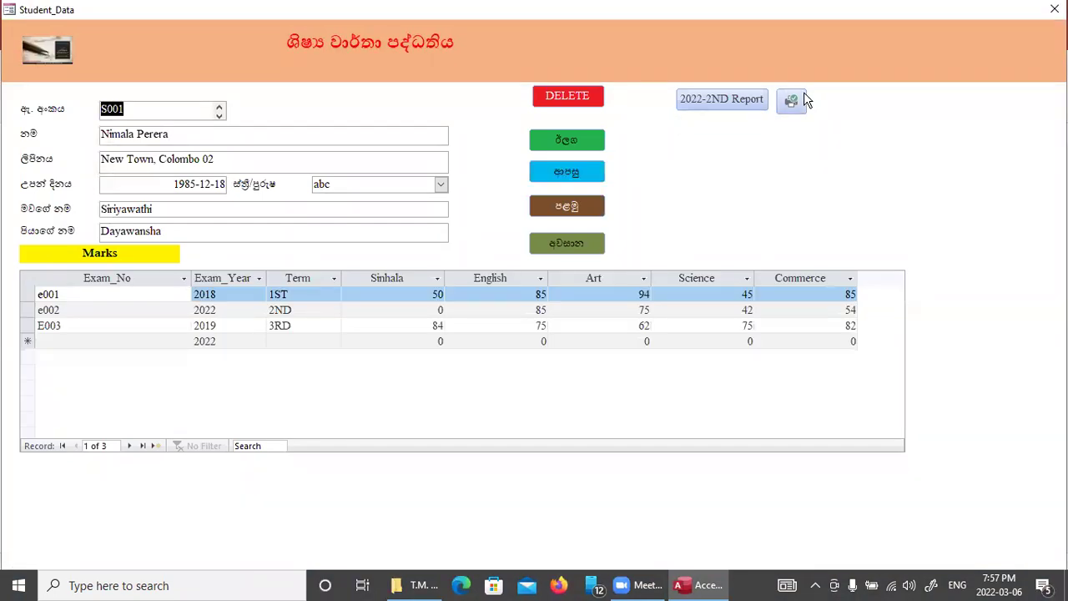
left_click(724, 104)
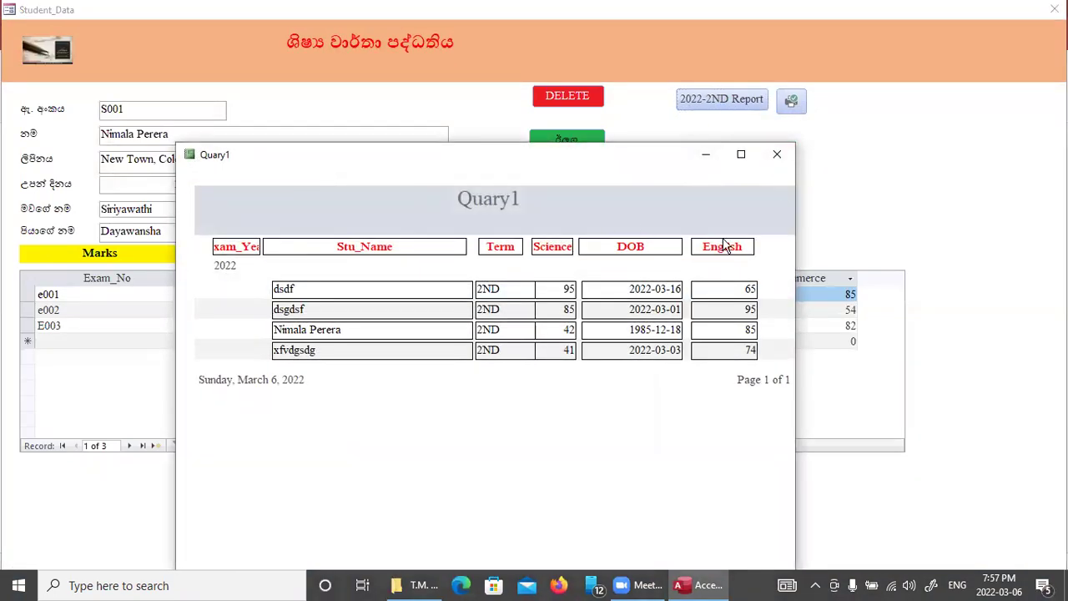
left_click(775, 156)
left_click(791, 101)
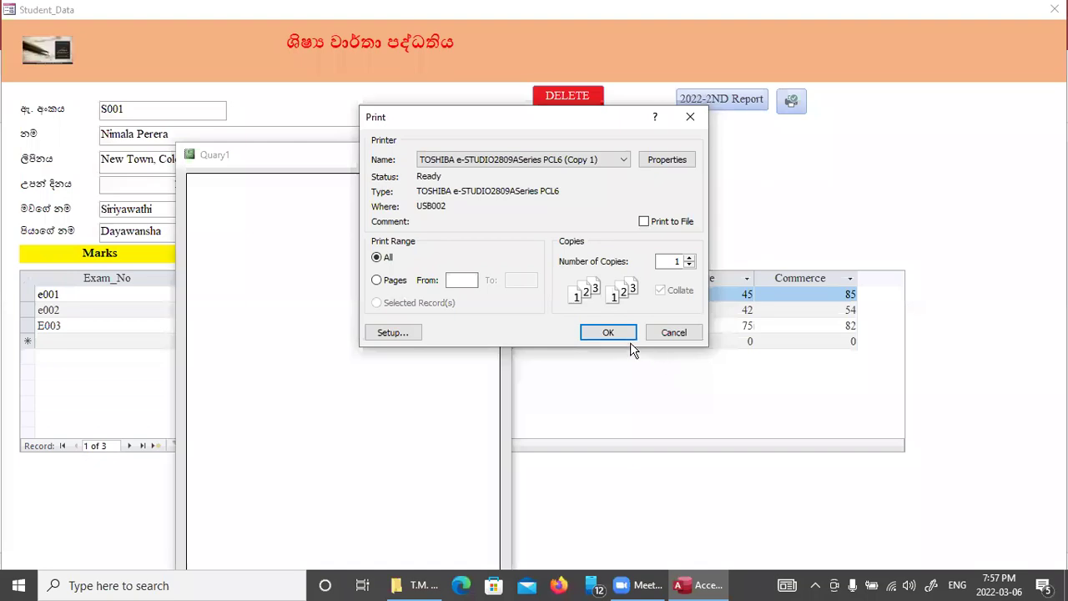
left_click(677, 333)
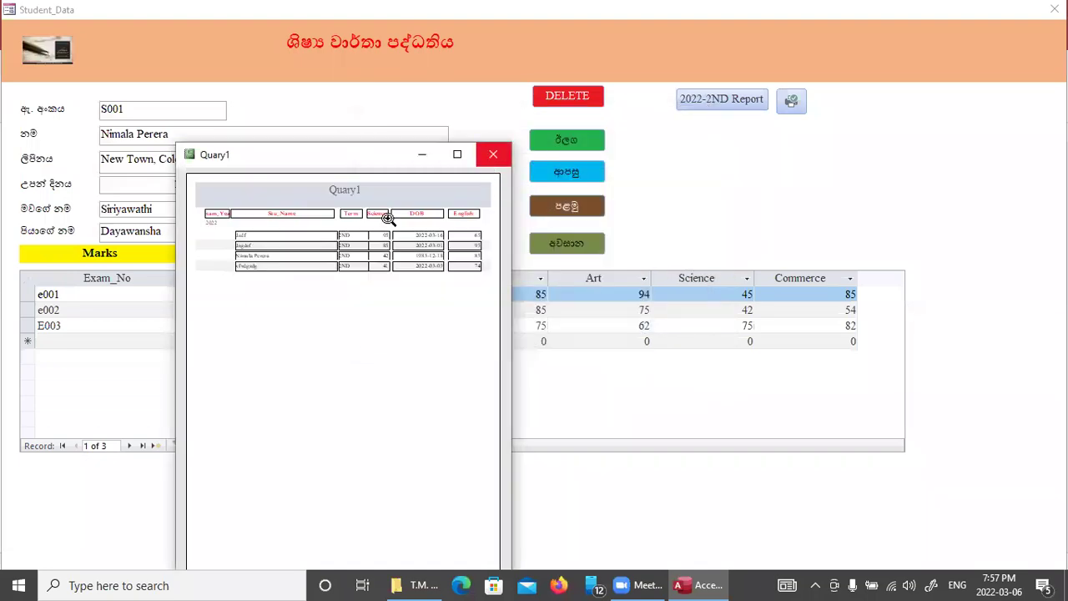
left_click(487, 155)
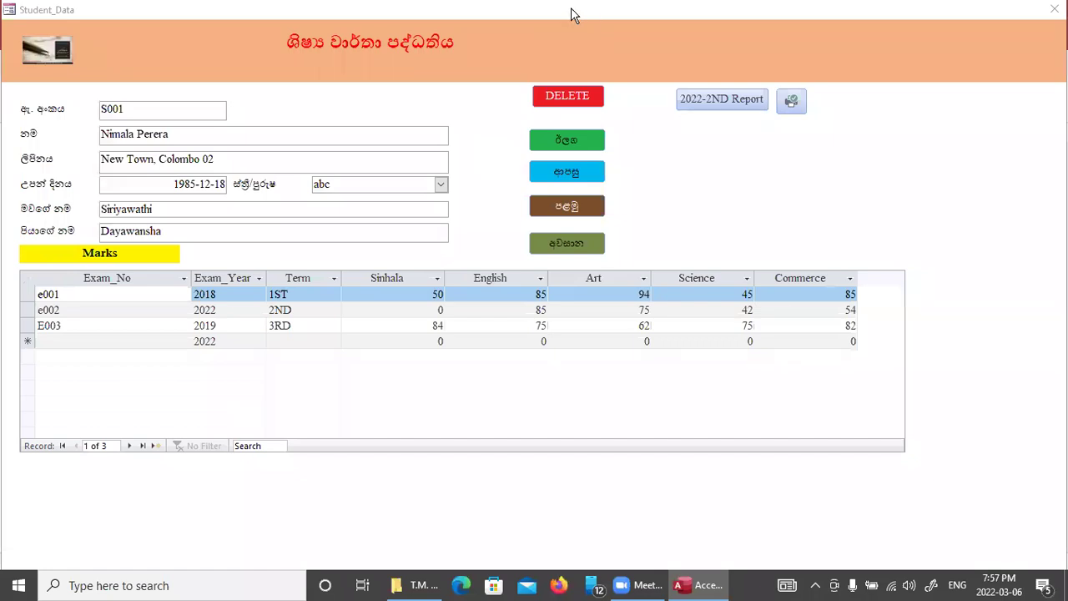
Restore and close the Student_Data form, saving its design changes.
double_click(893, 11)
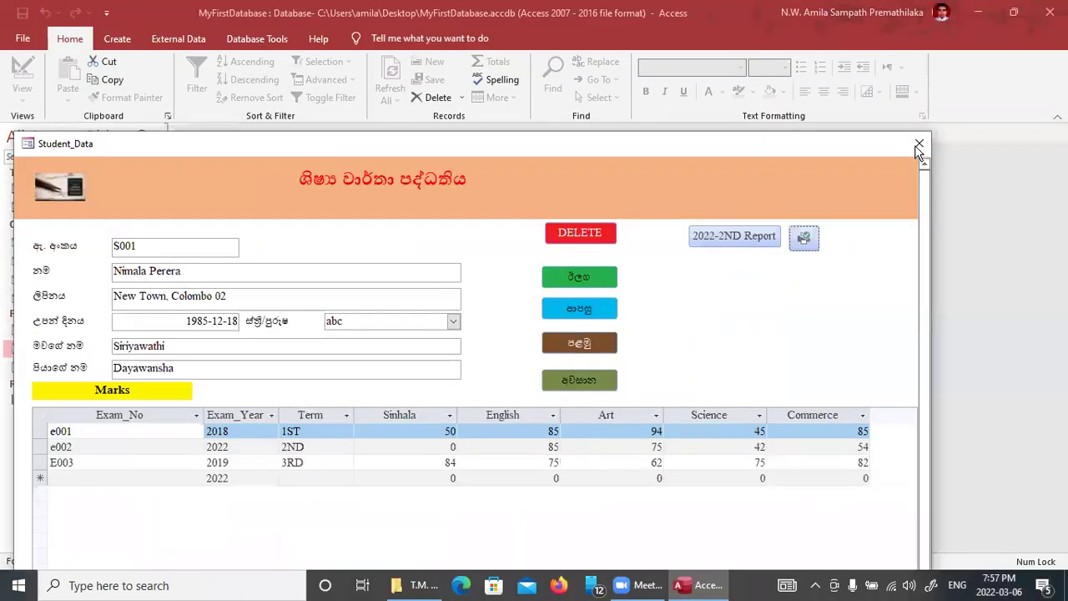
left_click(918, 149)
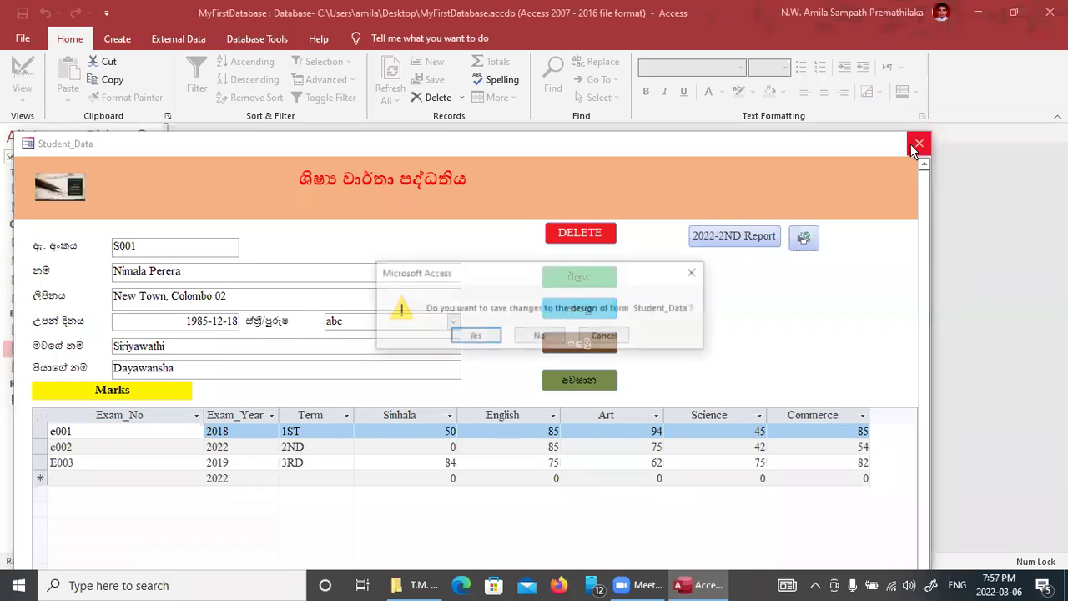
left_click(473, 334)
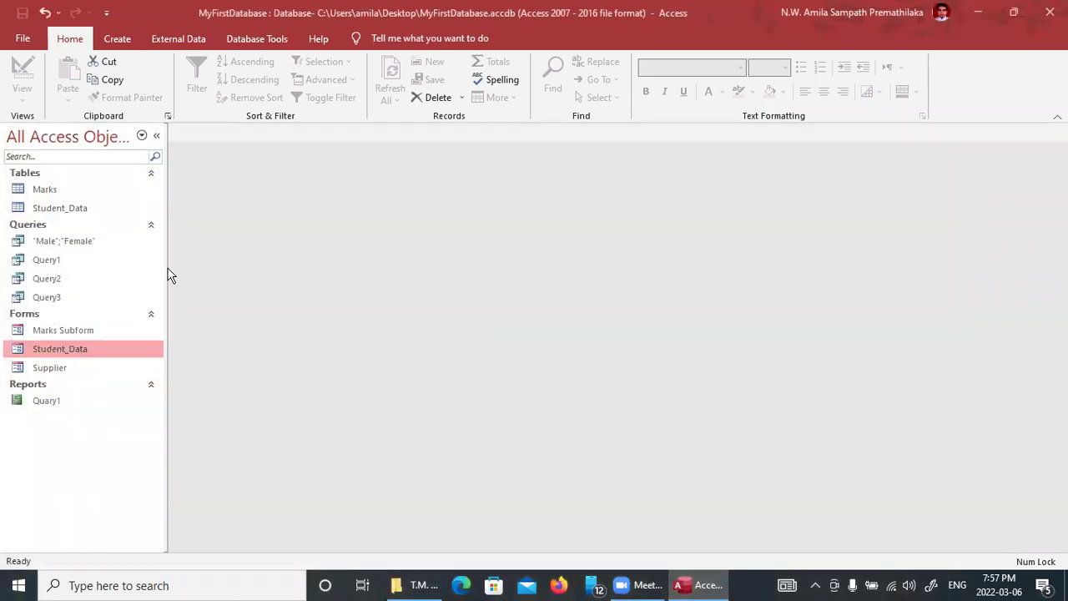
Reopen MyFirstDatabase and open the Student_Data form again.
double_click(46, 350)
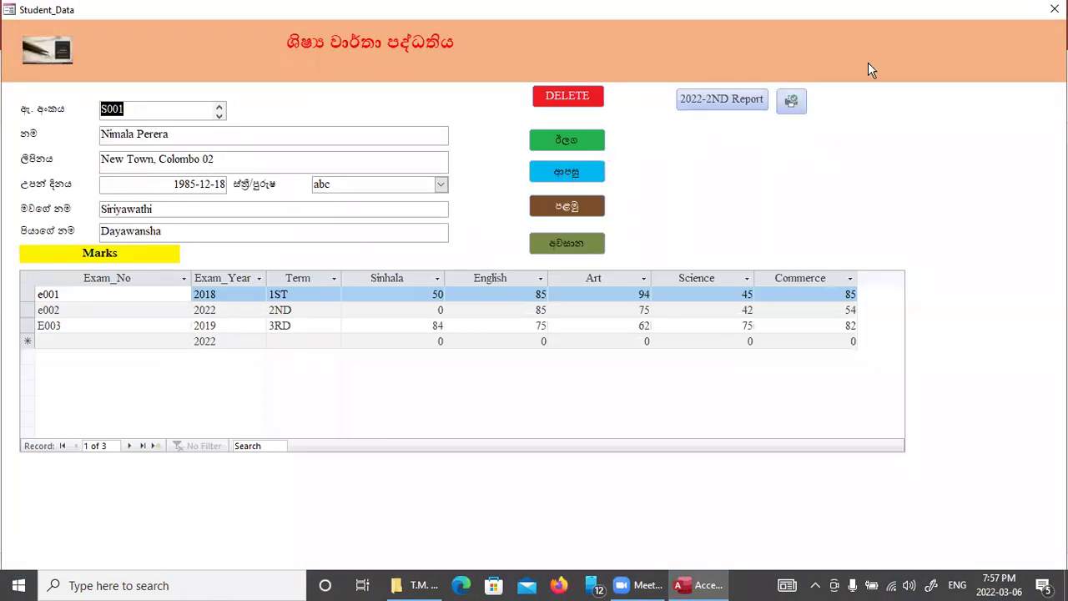
left_click(1054, 9)
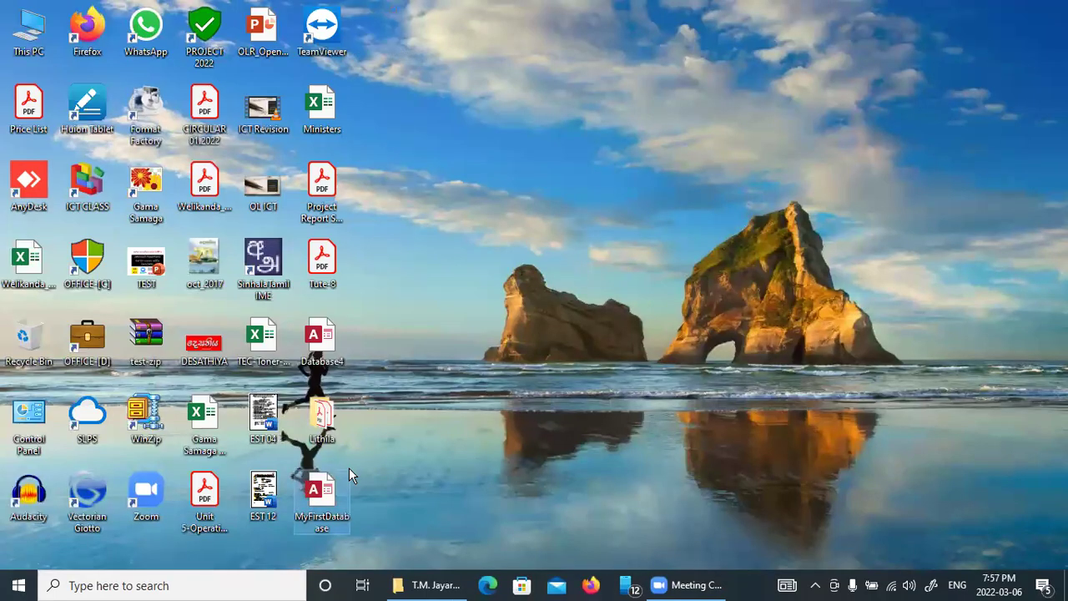
key("Return")
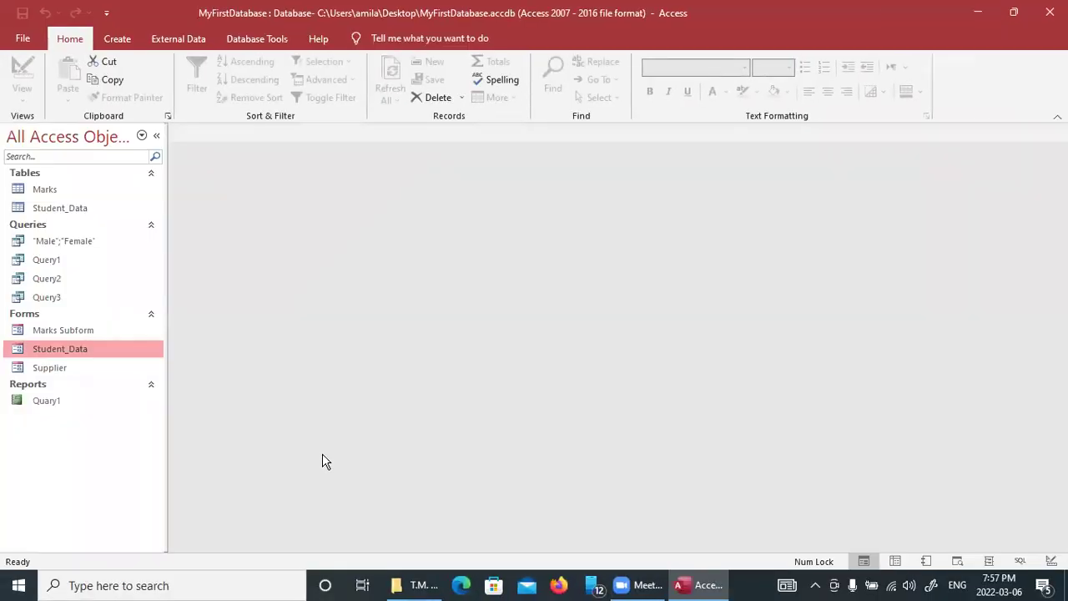
double_click(79, 351)
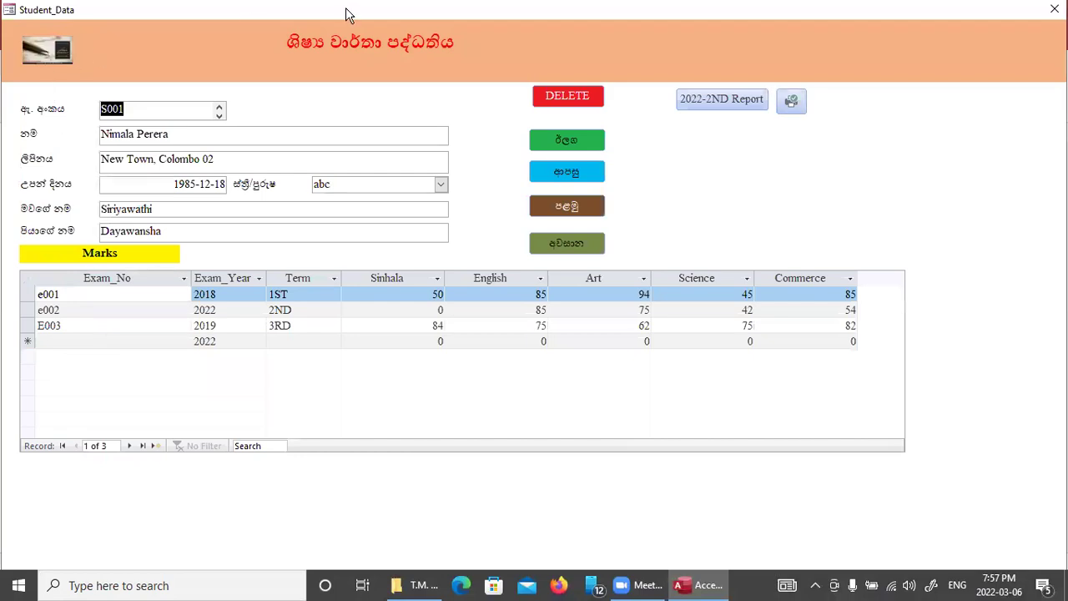
Switch Student_Data to Design View and open Access Options.
right_click(960, 12)
left_click(918, 111)
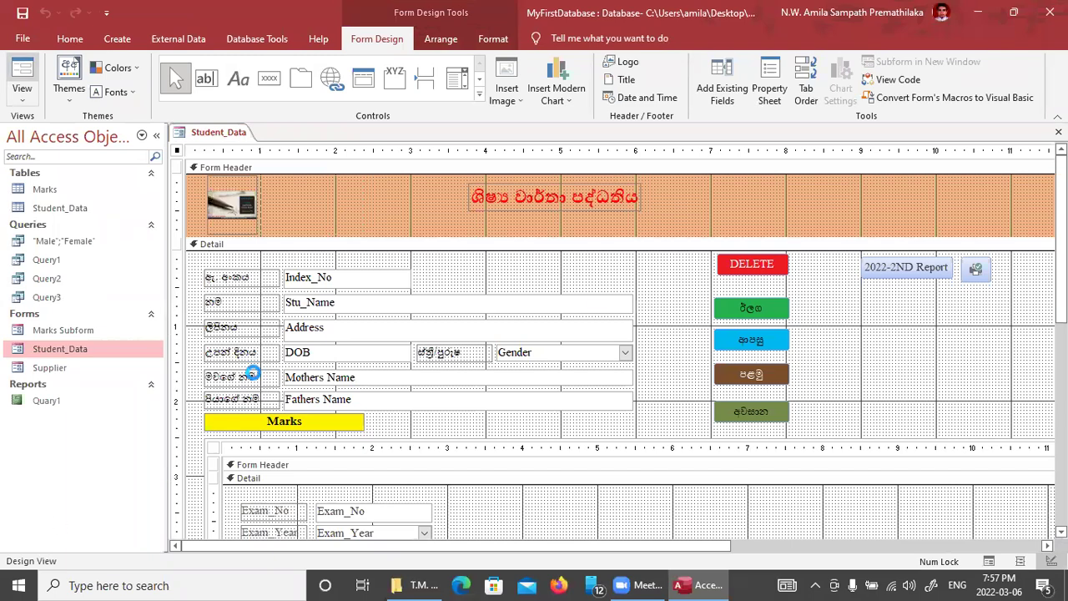
key("alt+f")
key("t")
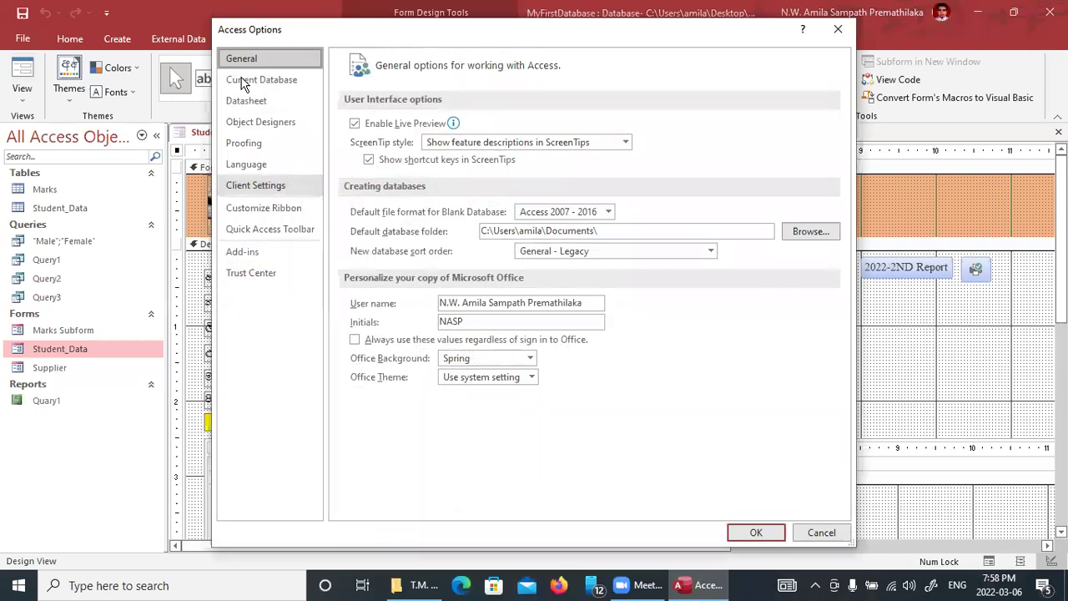
Under Current Database, set the Display Form to Student_Data.
left_click(241, 81)
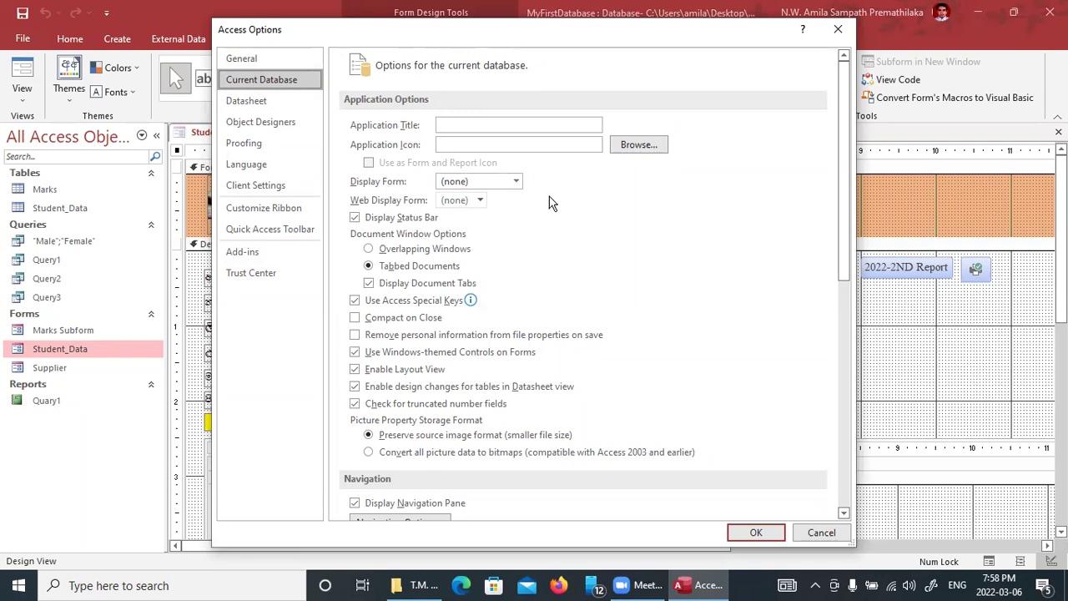
left_click(519, 180)
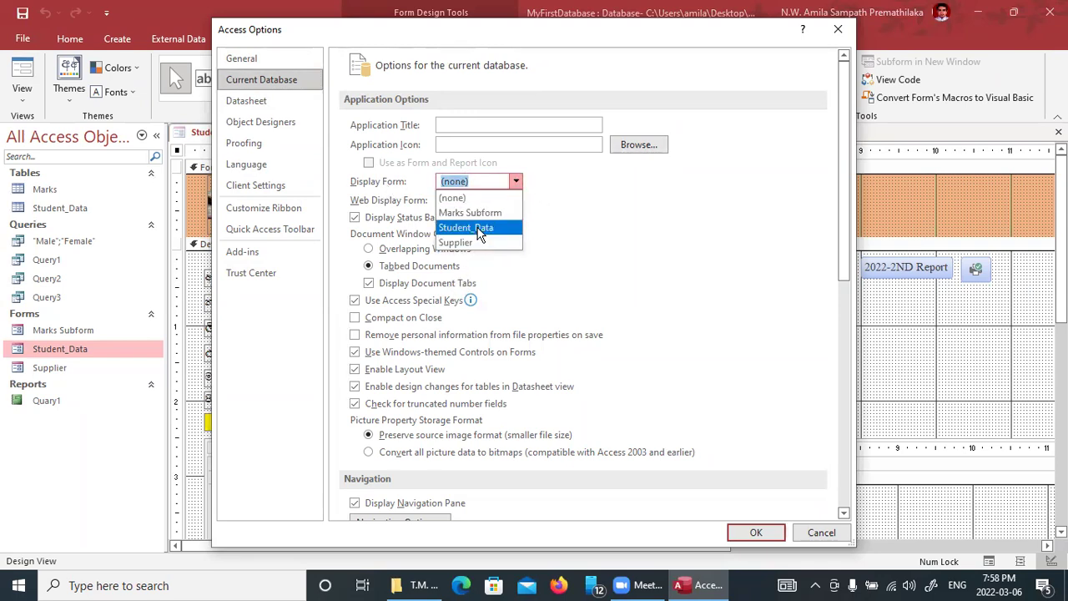
left_click(480, 228)
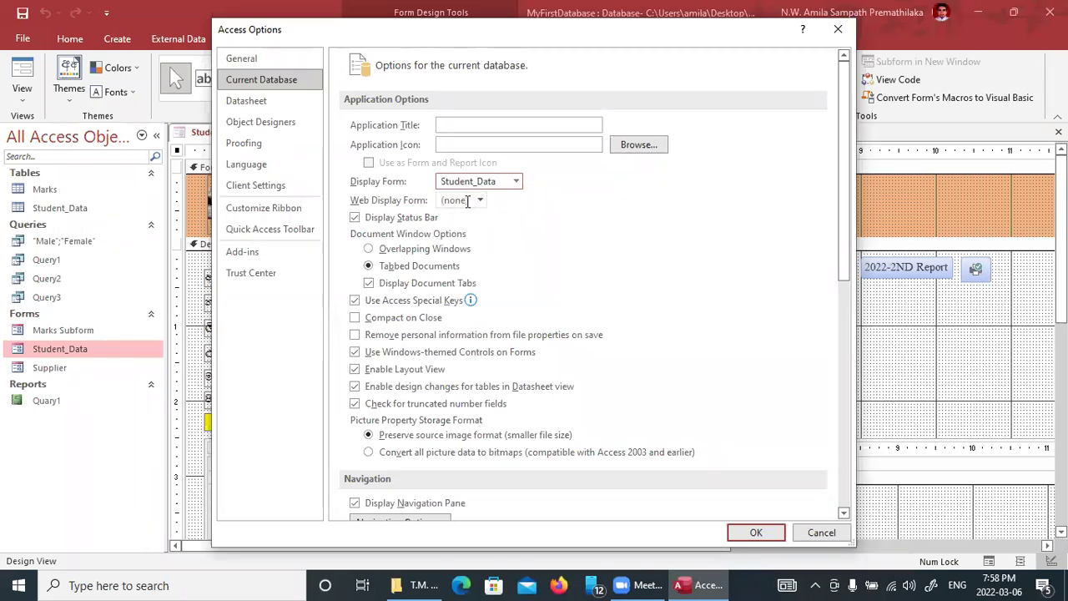
left_click(450, 128)
left_click(463, 145)
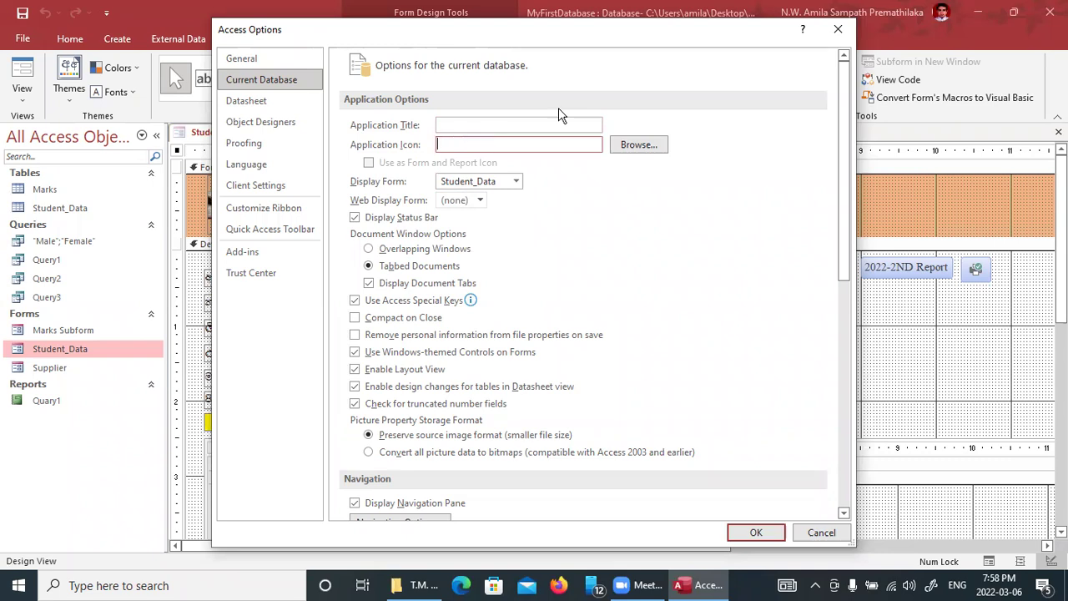
Set the application icon to C:\TP7\Techapple.net\Apple.ico.
left_click(646, 145)
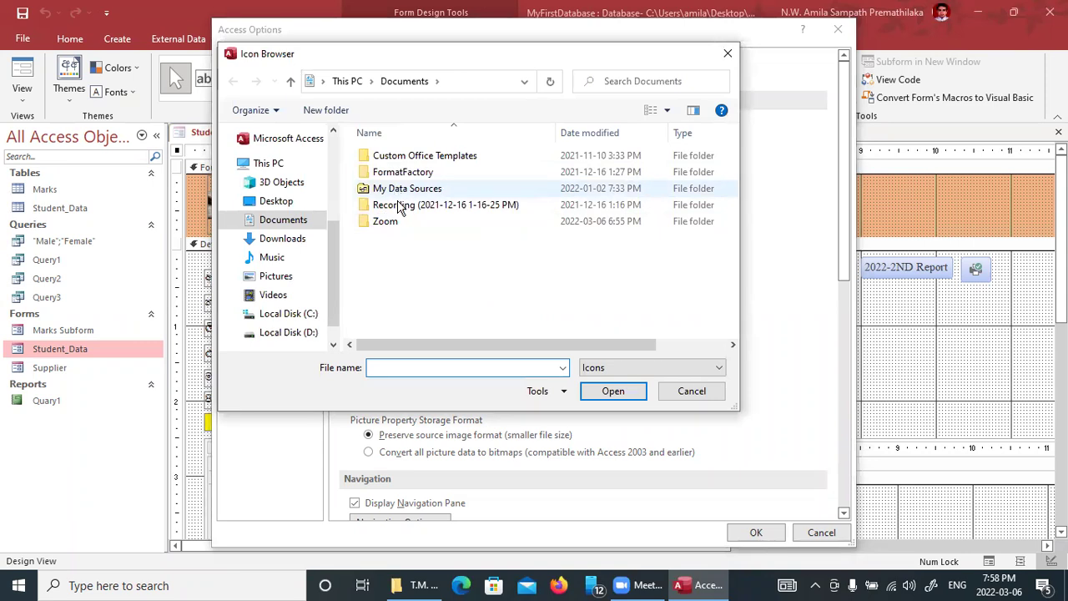
left_click(292, 313)
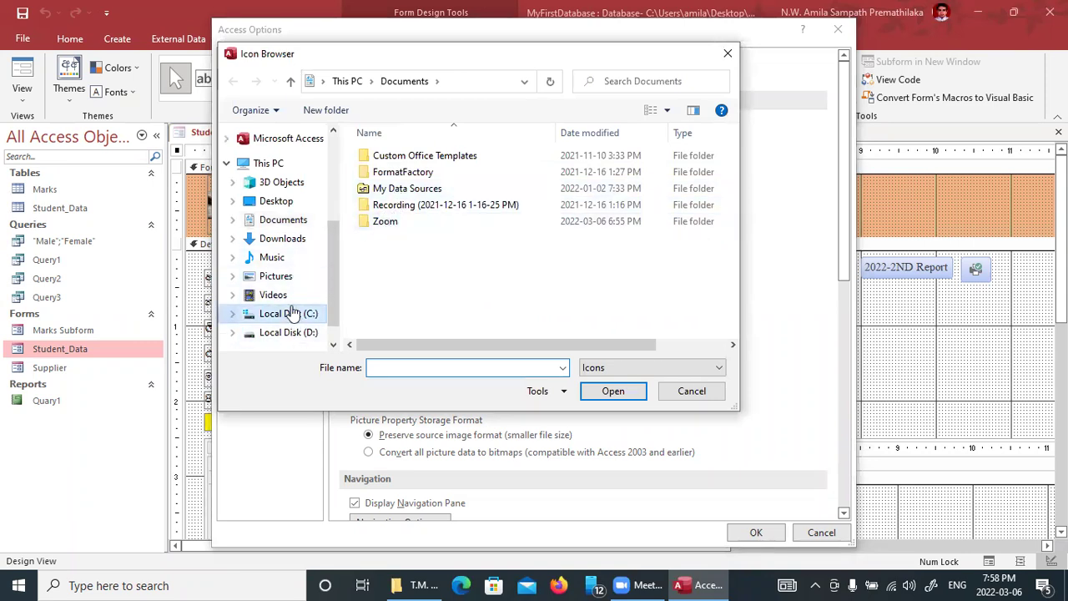
left_click(292, 313)
left_click_drag(731, 184, 731, 190)
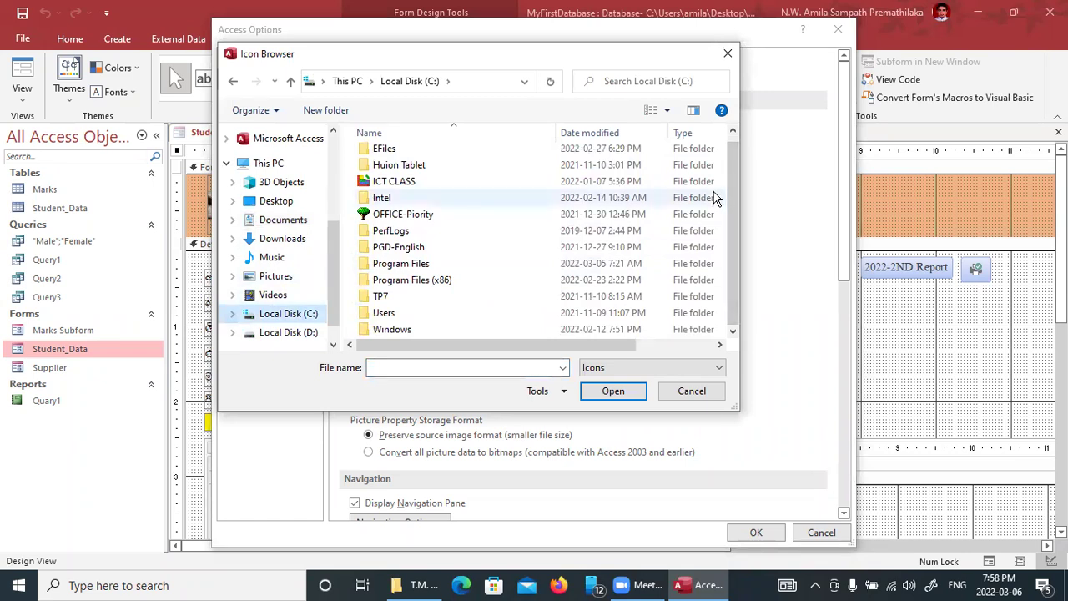
double_click(383, 297)
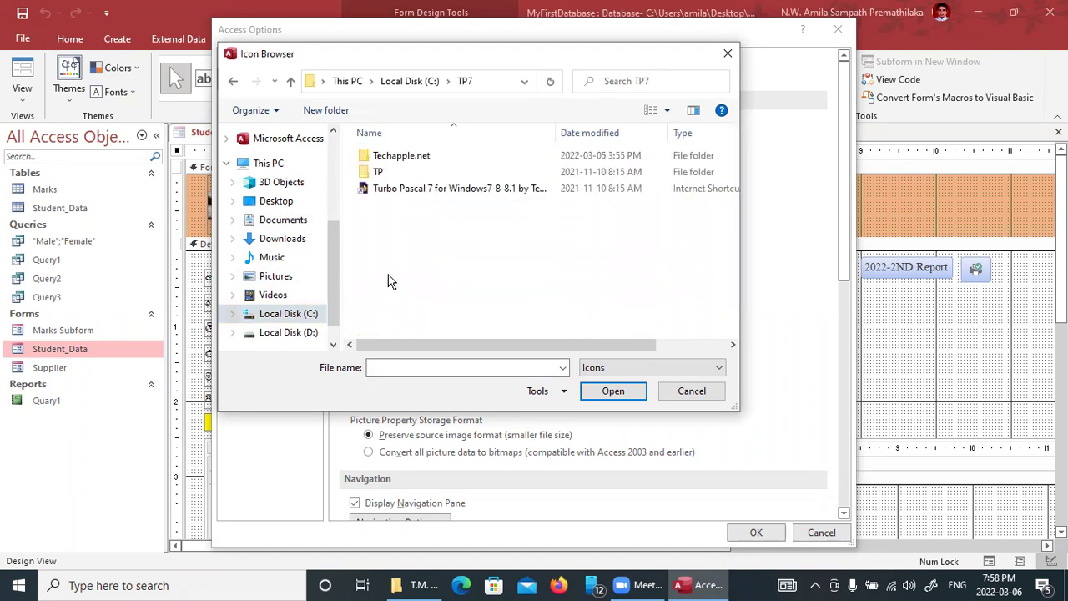
left_click(380, 189)
left_click(612, 397)
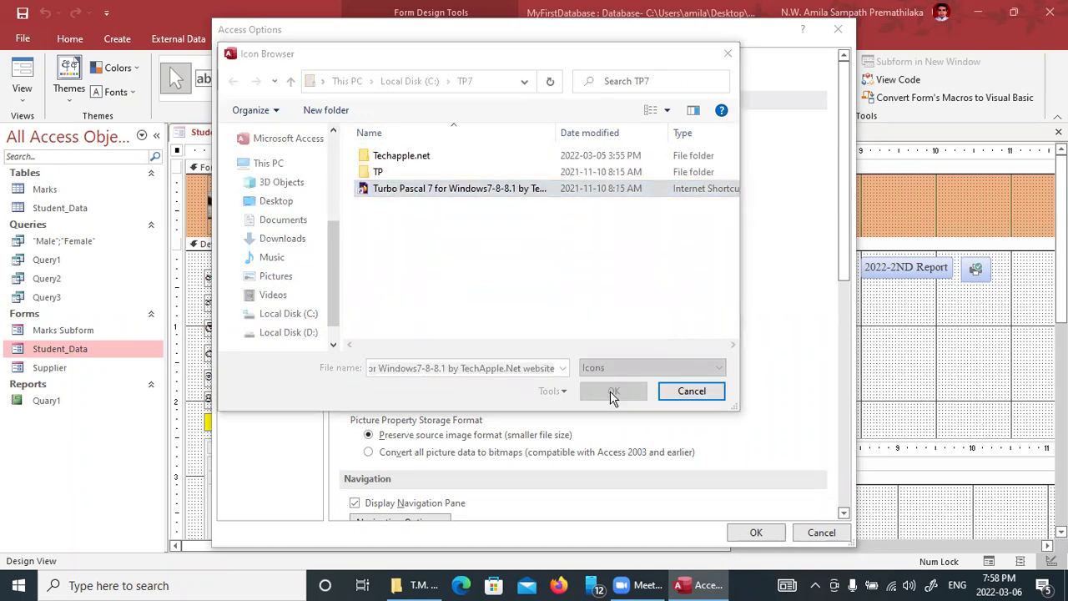
left_click(490, 102)
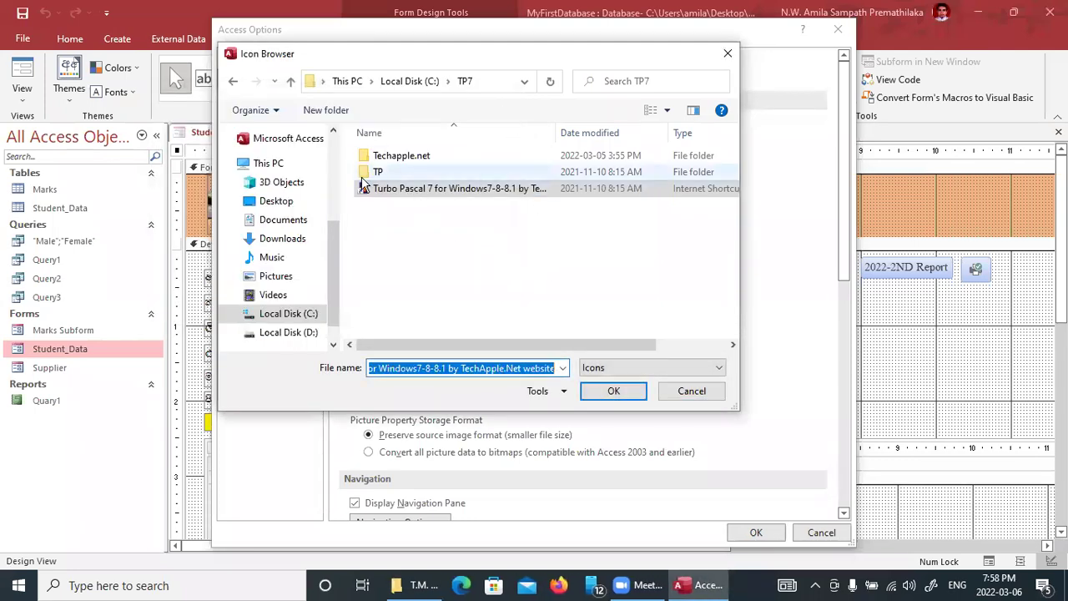
double_click(377, 157)
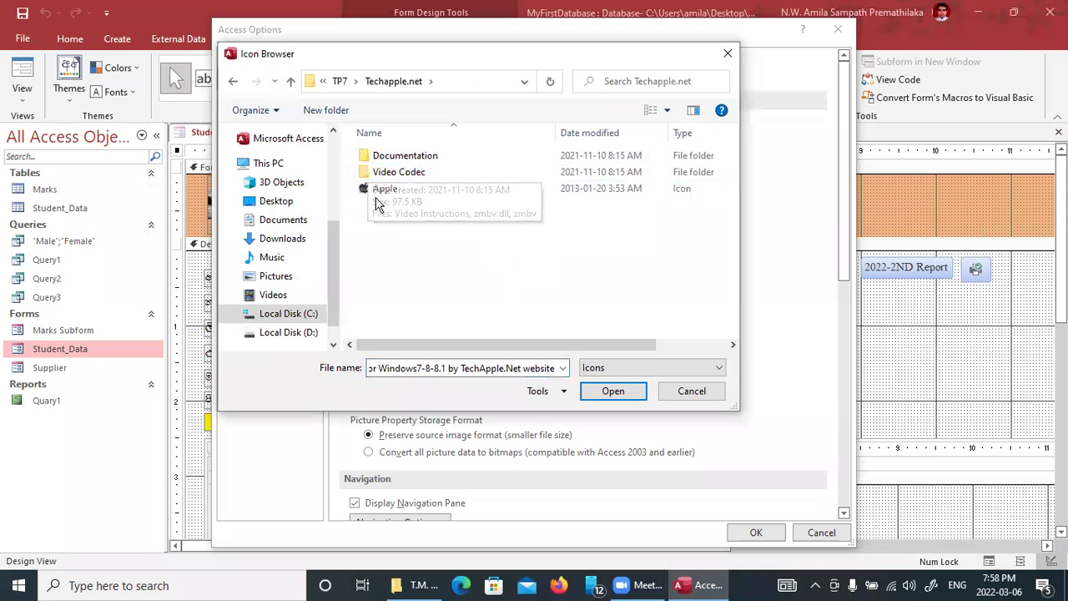
left_click(386, 189)
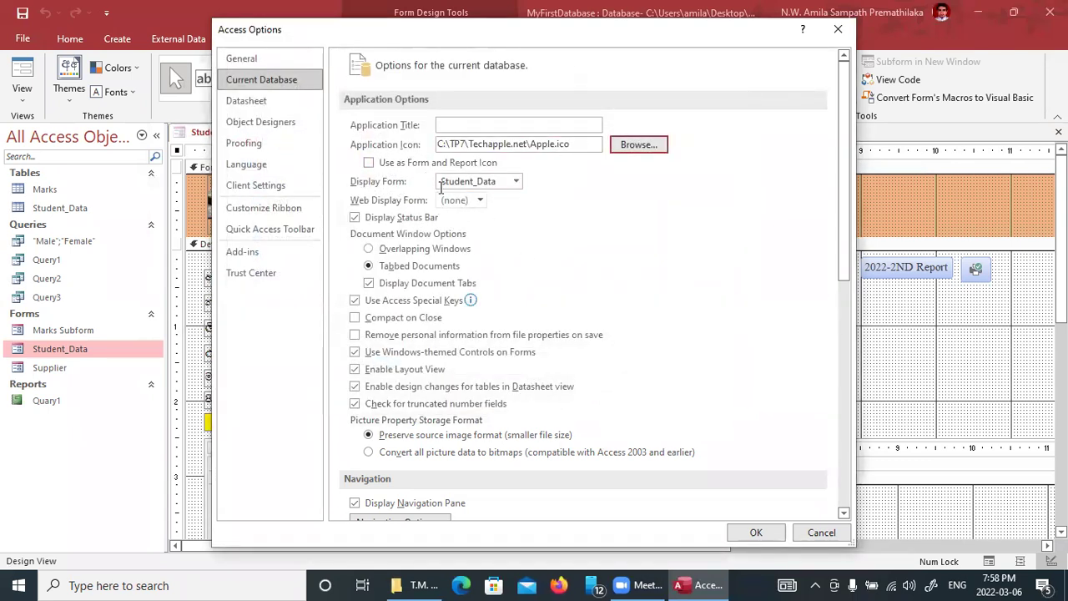
Enter 'MY_Scool' as the application title and confirm the options.
left_click(437, 123)
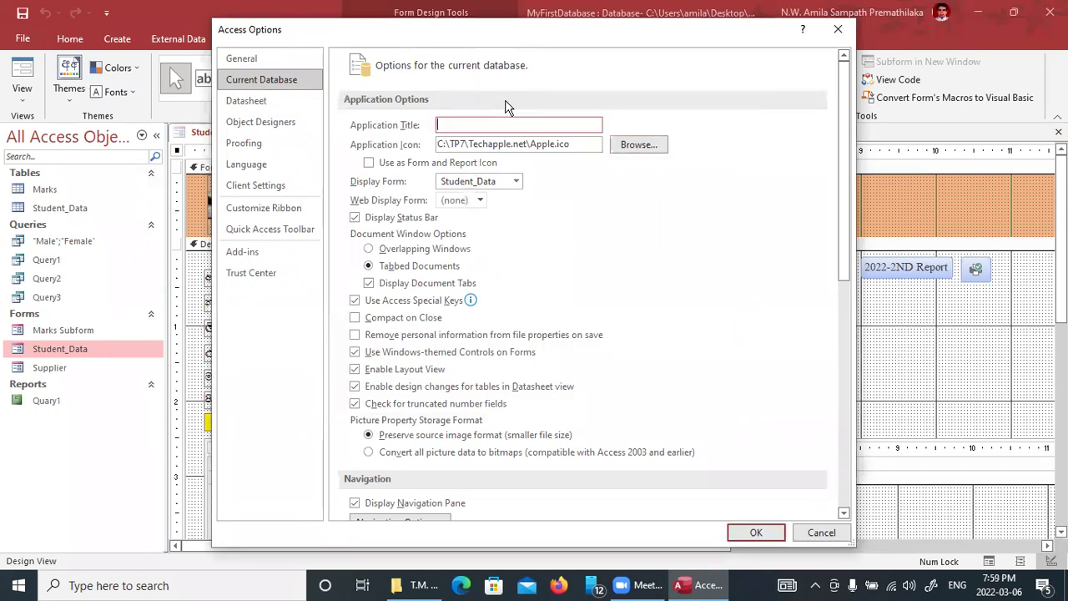
type("MY_S")
type("c")
type("ool")
key("Return")
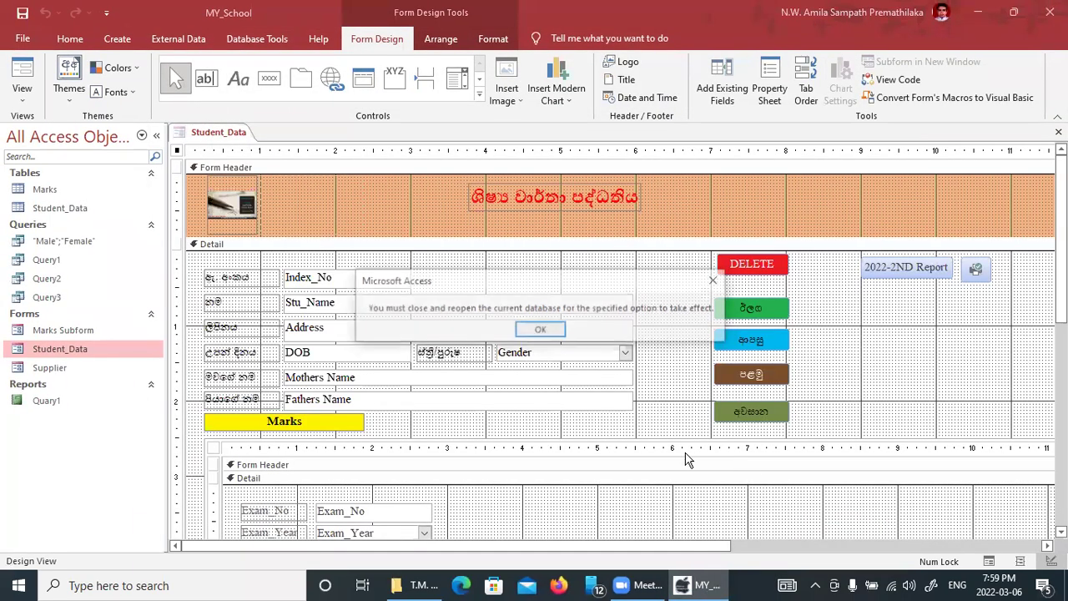
Close and reopen the database, then switch the startup Student_Data form to Design View.
left_click(543, 330)
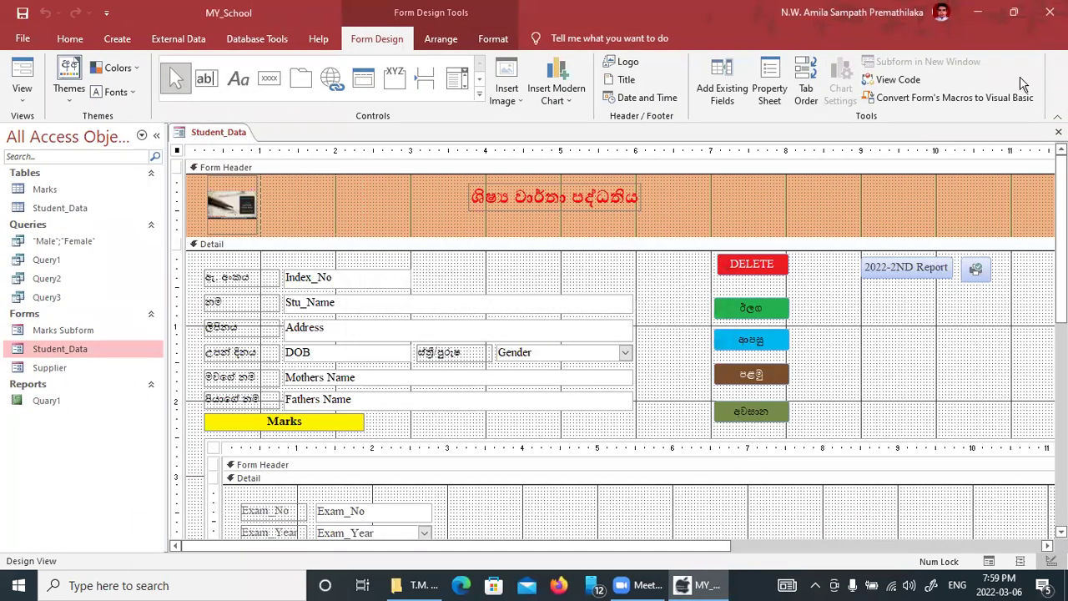
left_click(1050, 12)
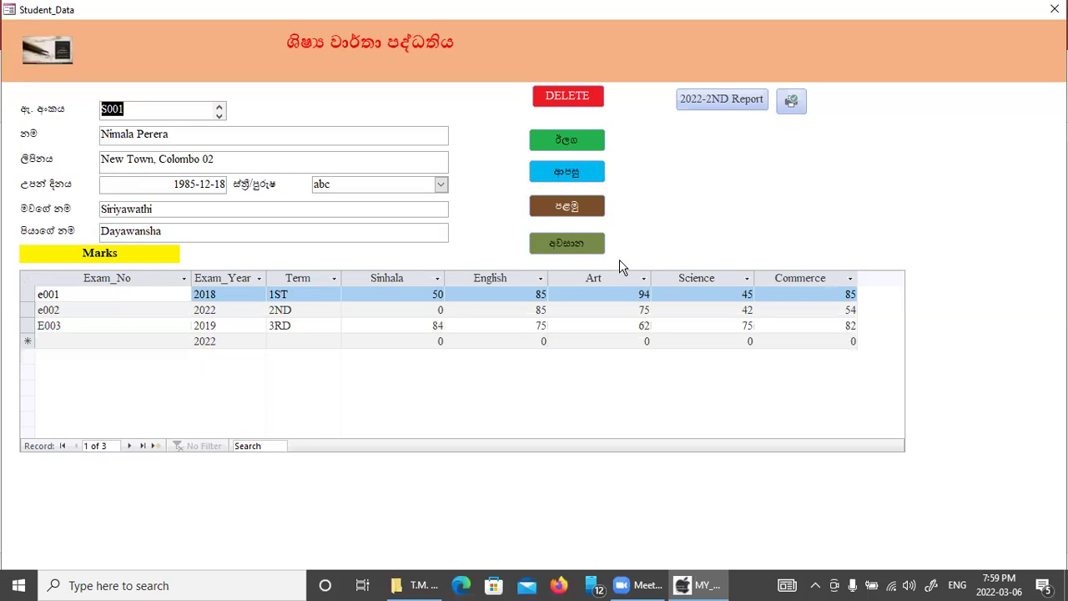
right_click(448, 11)
left_click(398, 115)
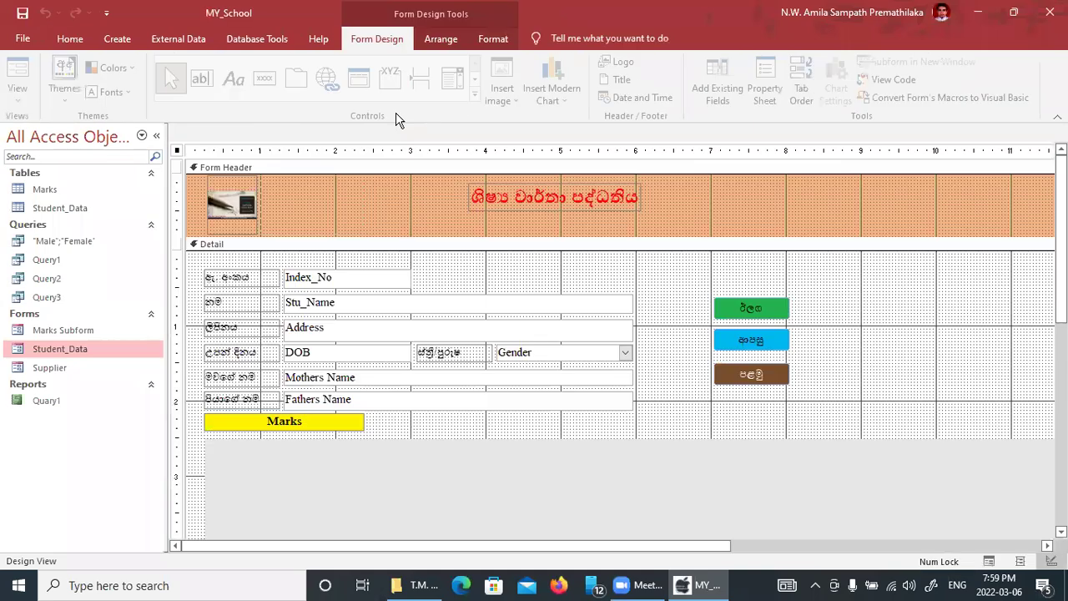